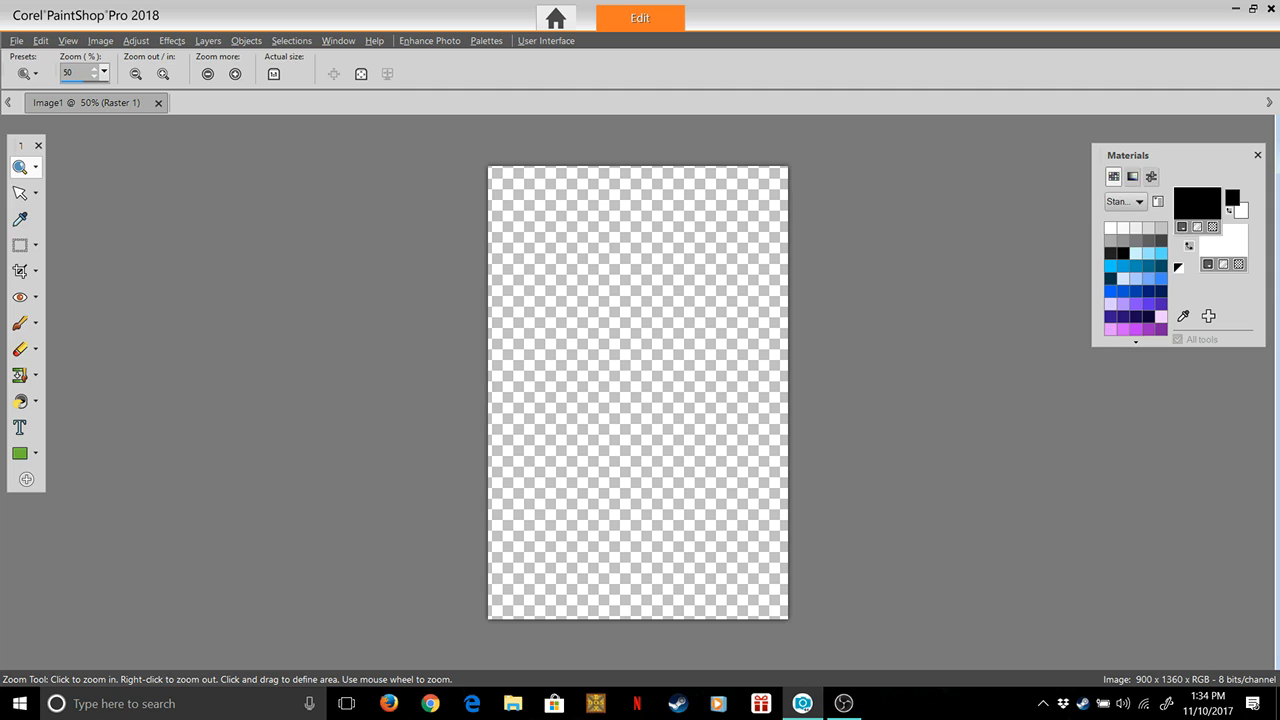
pyautogui.click(1139, 202)
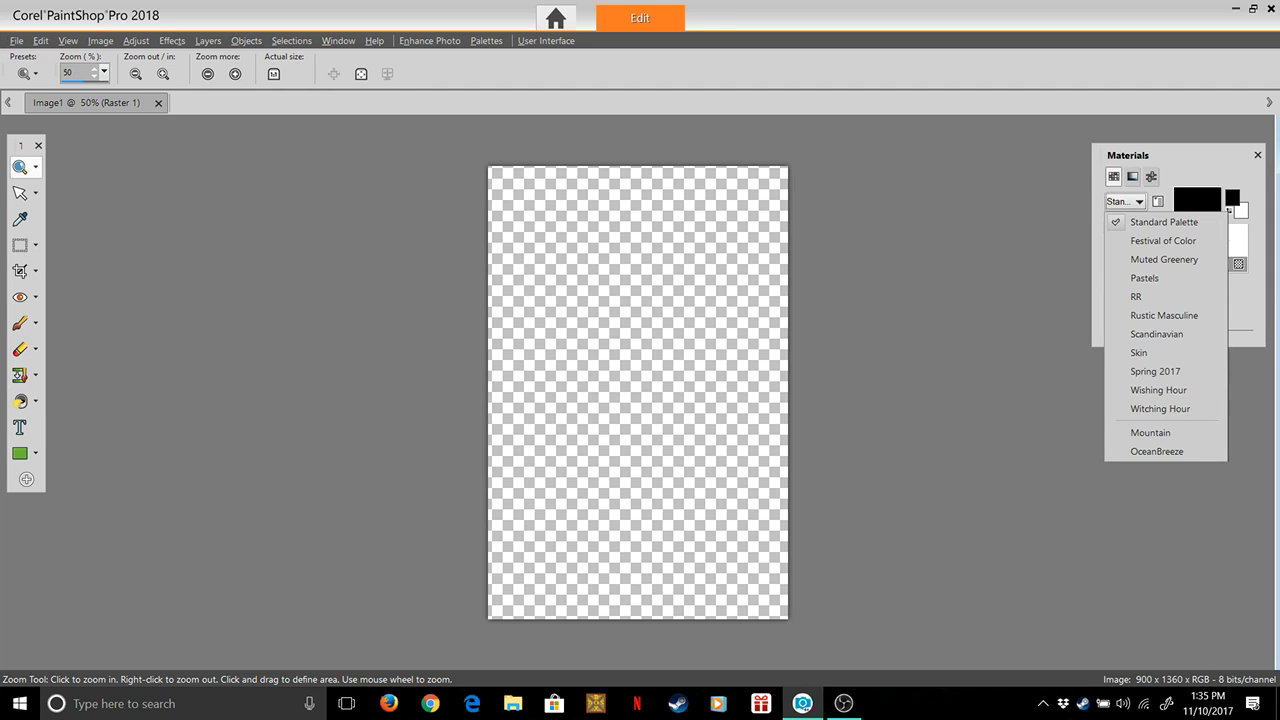
pyautogui.press('Escape')
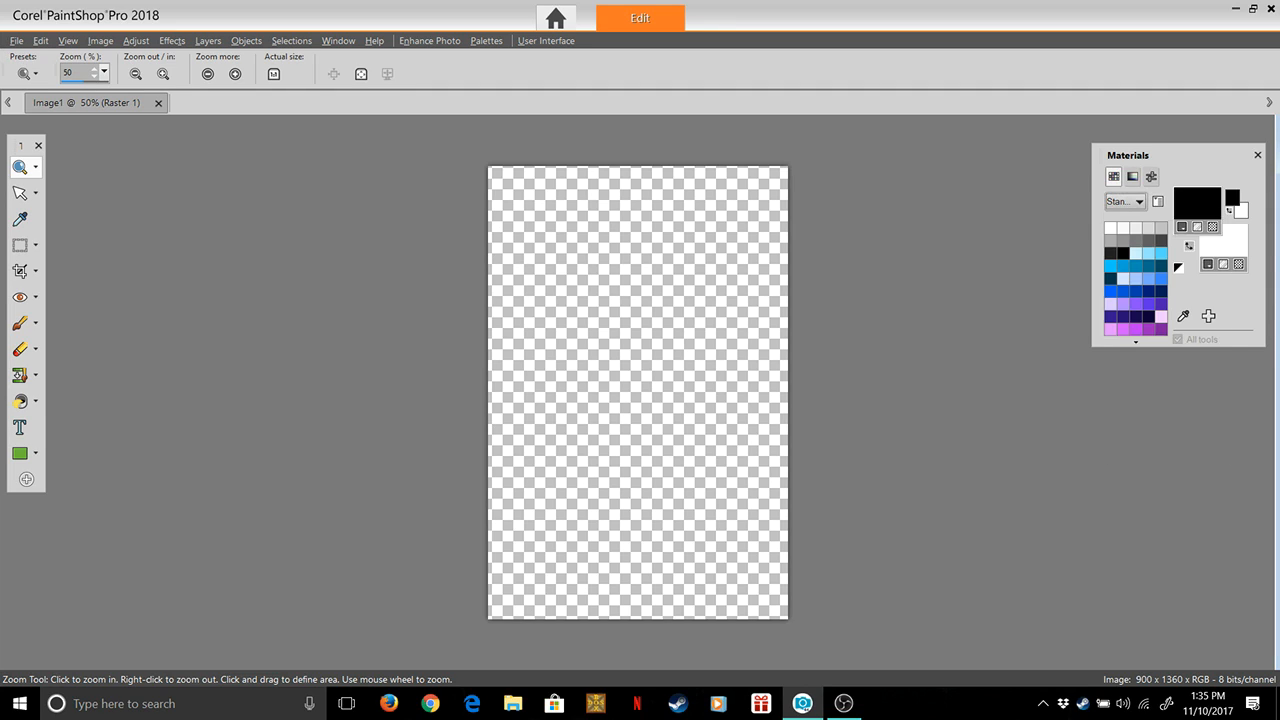
pyautogui.click(1158, 202)
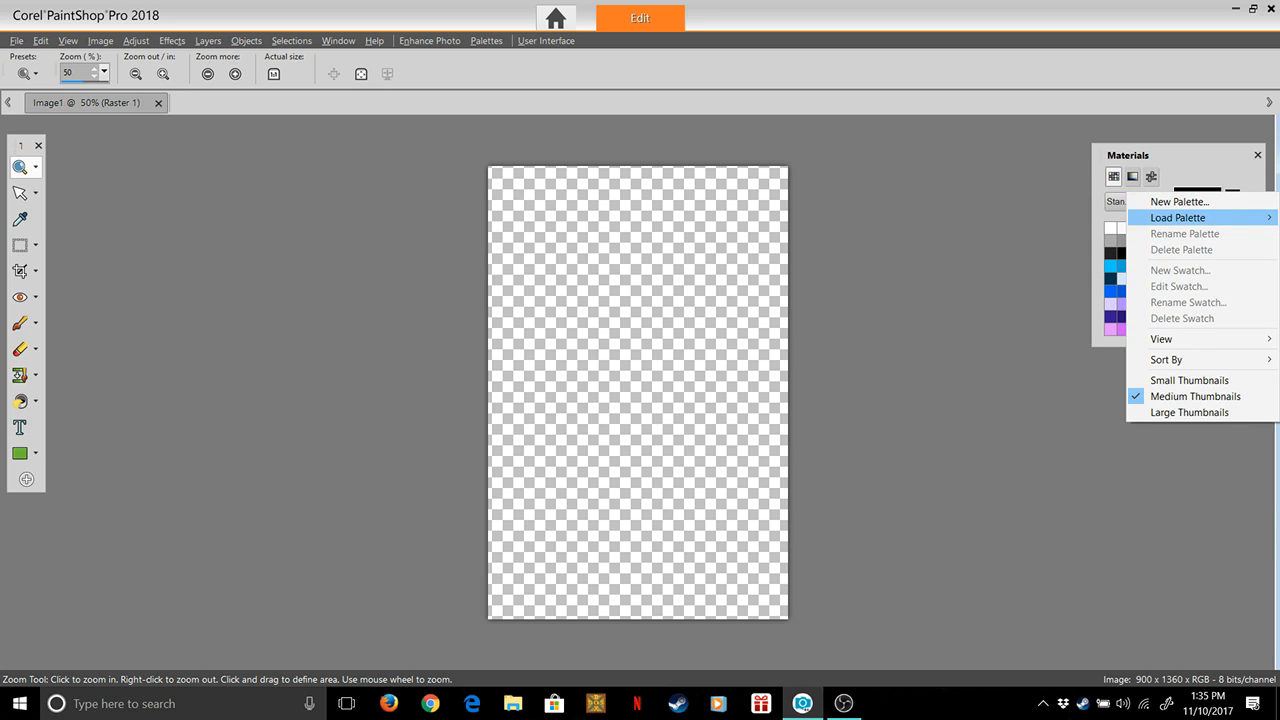
pyautogui.click(1020, 266)
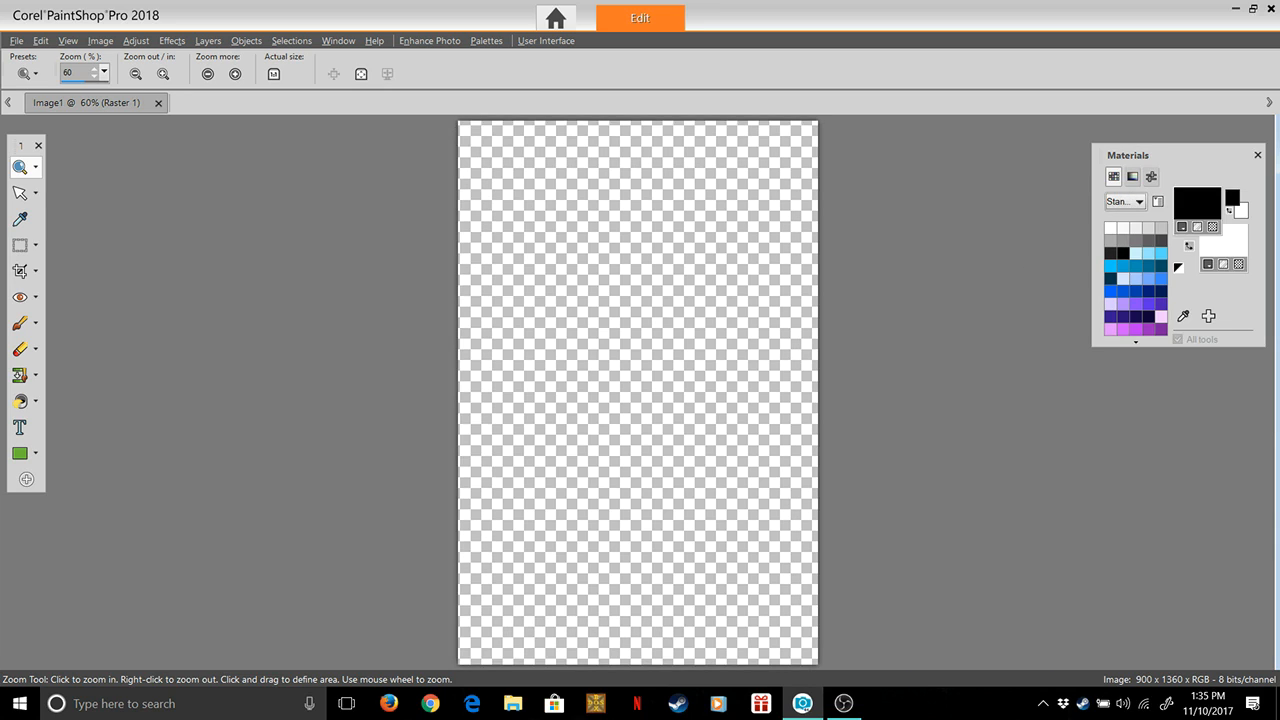
# Switch the displayed colour swatches to the OceanBreeze palette
pyautogui.click(1139, 202)
pyautogui.click(1149, 451)
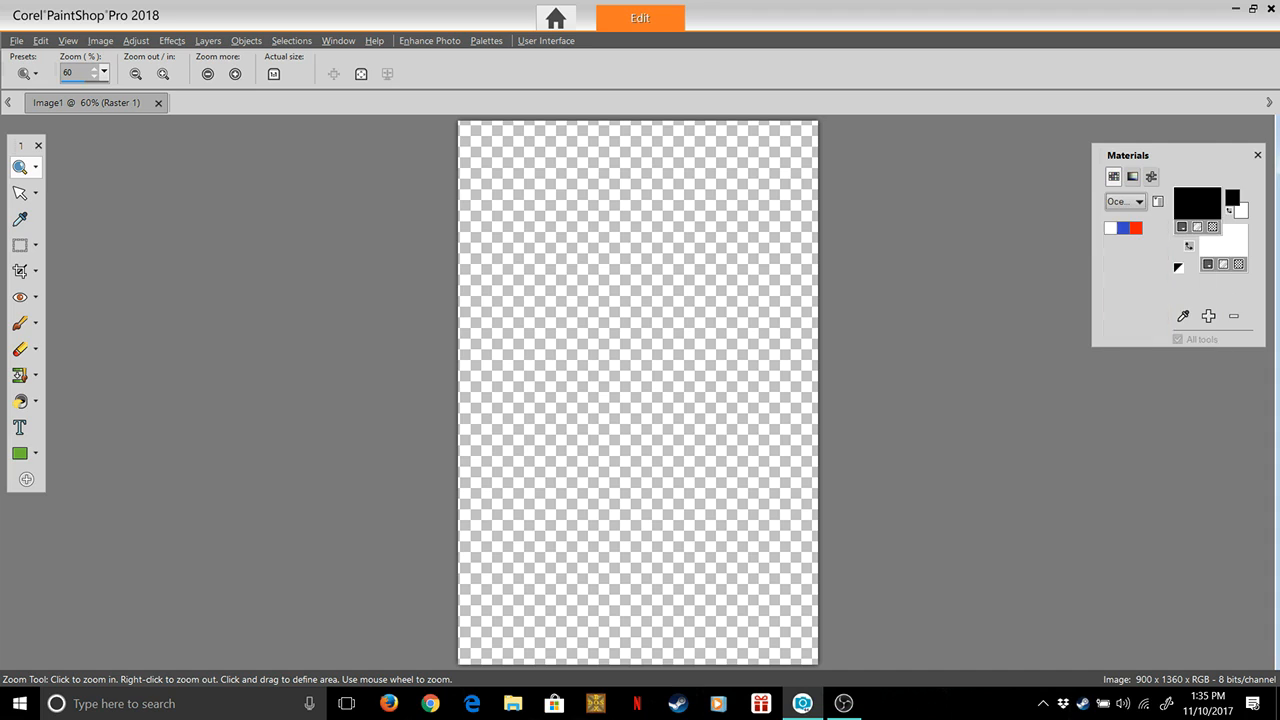
pyautogui.click(1197, 204)
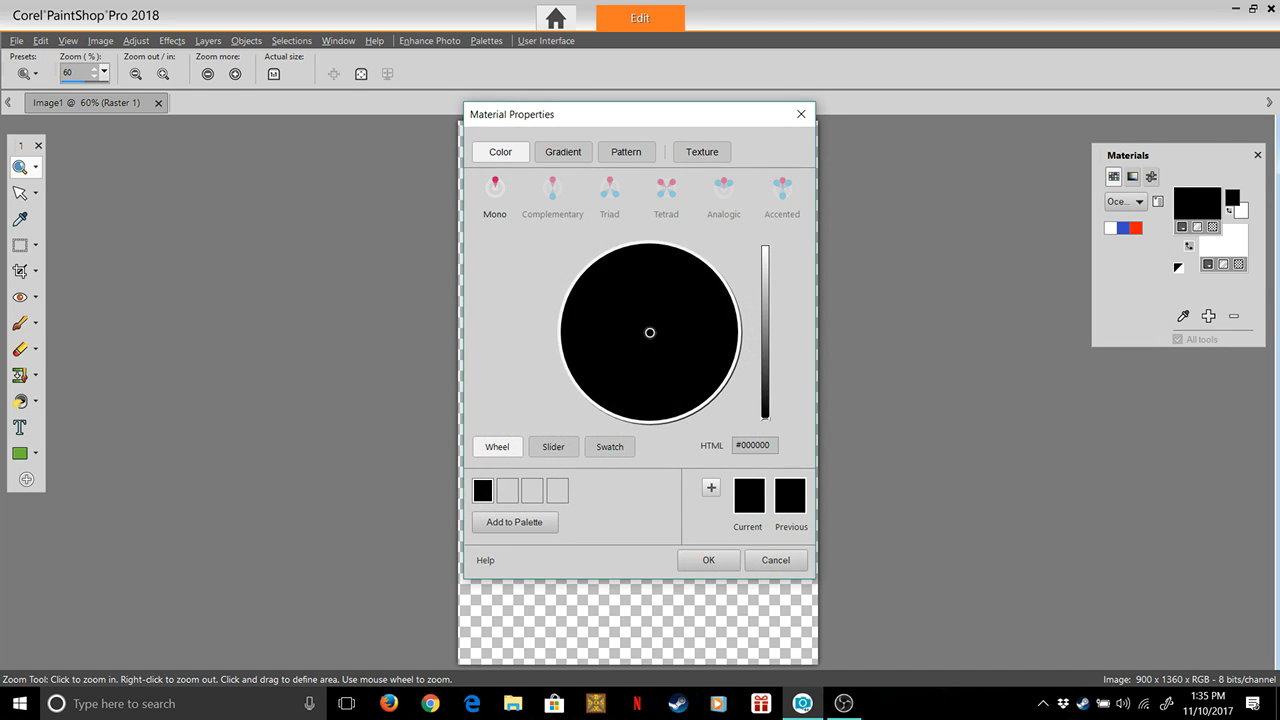
pyautogui.click(801, 114)
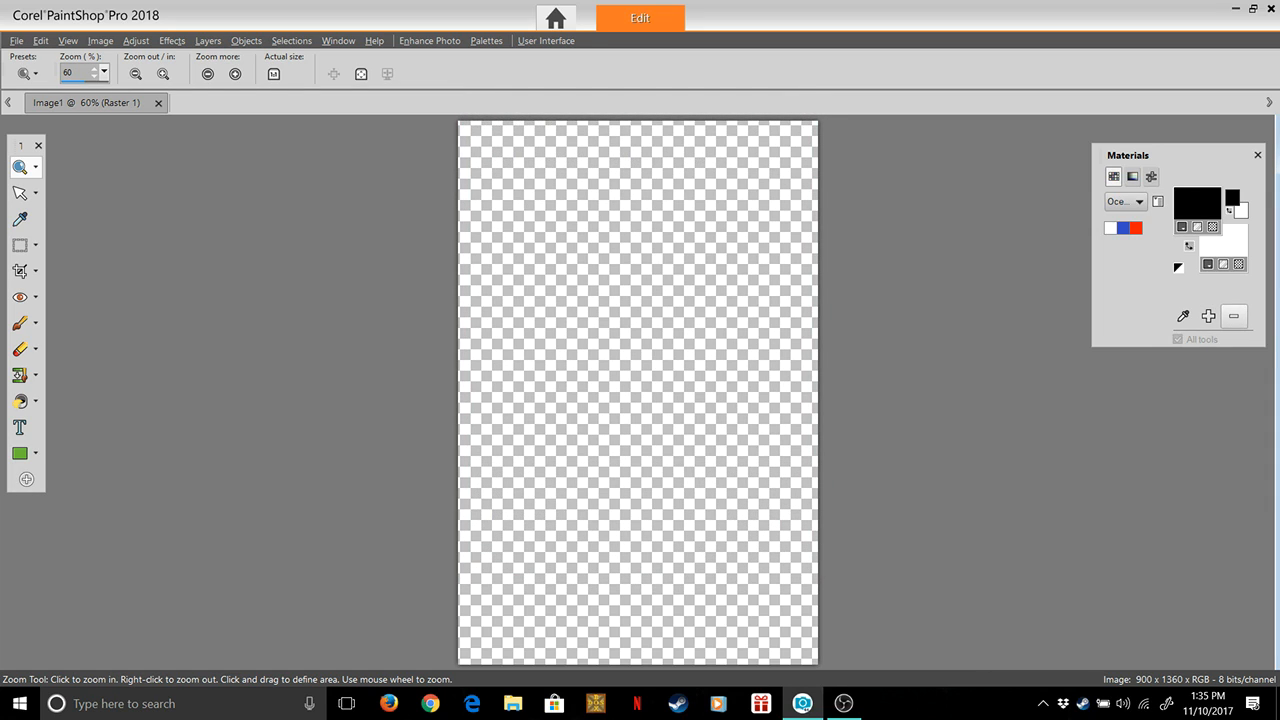
# Remove the red, blue and white swatches from the OceanBreeze palette and delete the palette itself
pyautogui.click(1136, 228)
pyautogui.click(1234, 316)
pyautogui.click(1234, 316)
pyautogui.click(1234, 316)
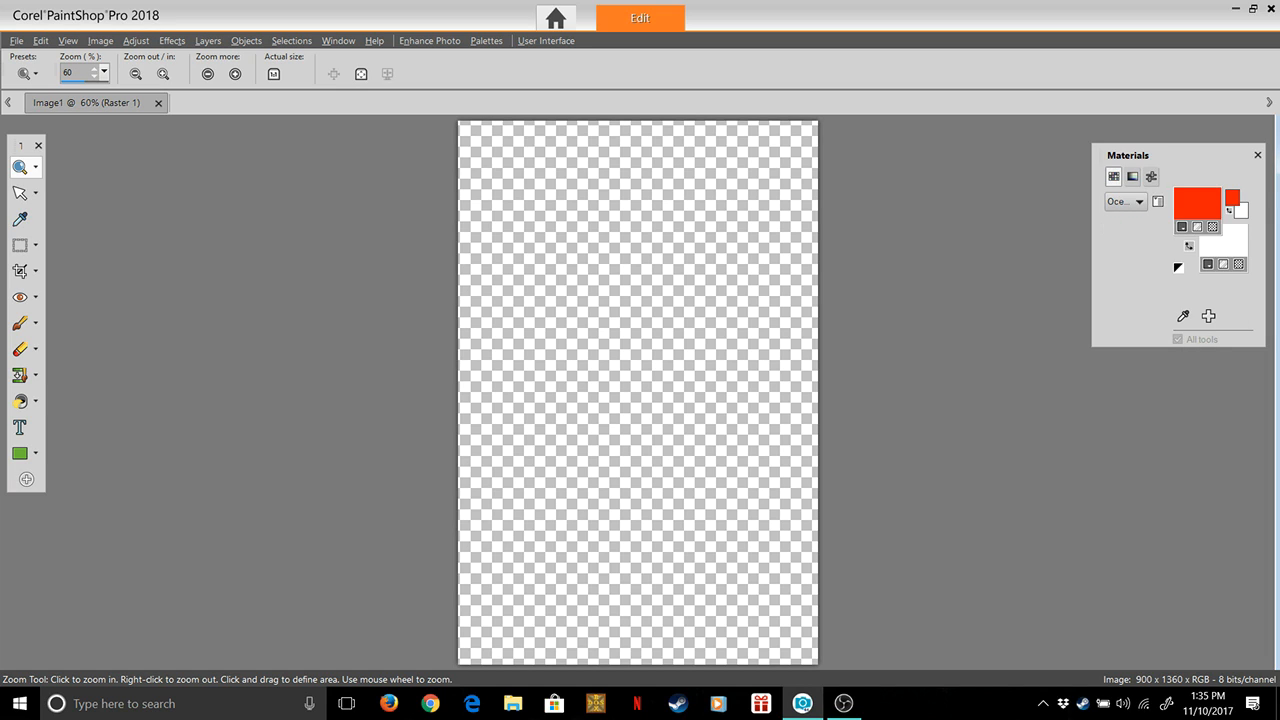
pyautogui.click(1158, 201)
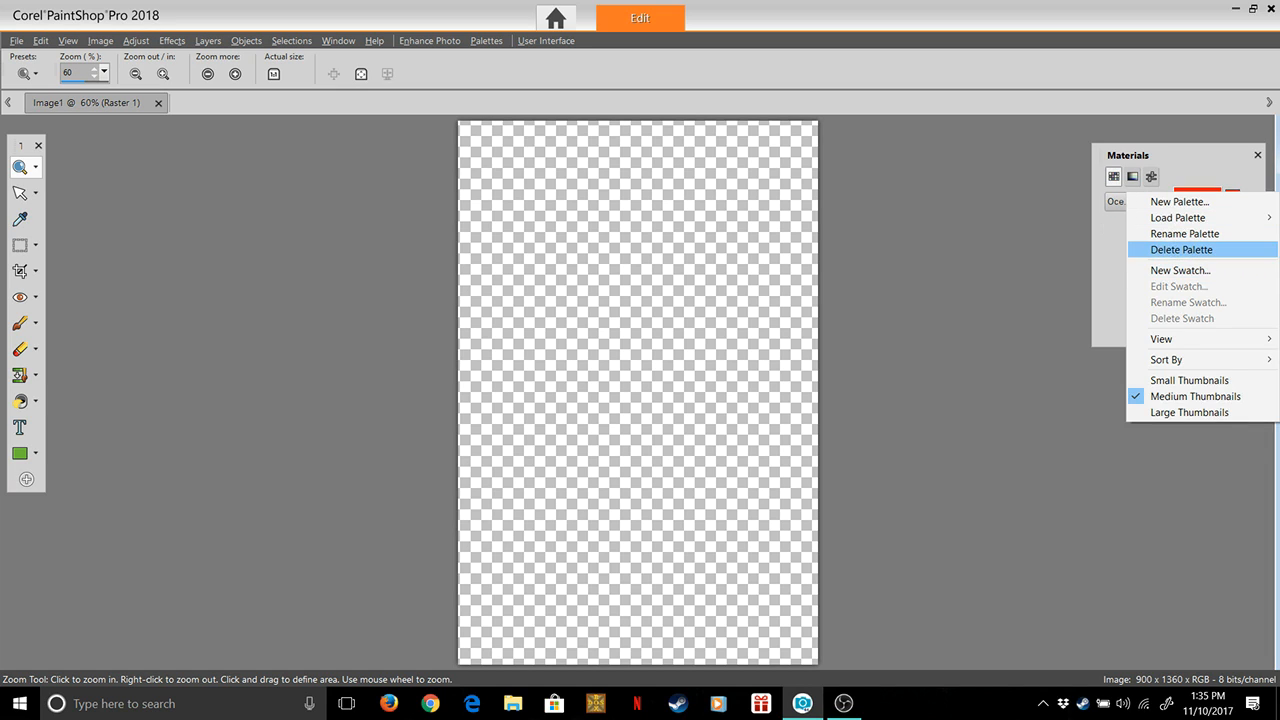
pyautogui.click(1181, 249)
pyautogui.click(690, 388)
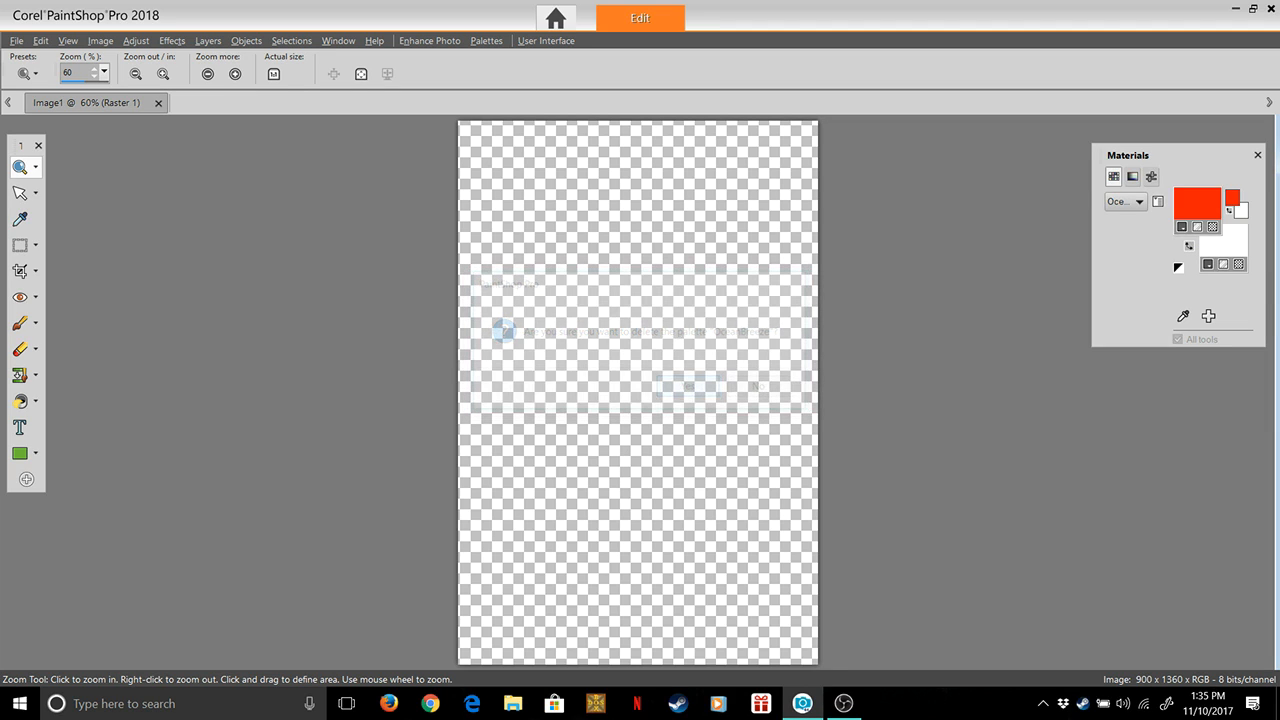
# Delete the custom Mountain palette
pyautogui.click(1126, 201)
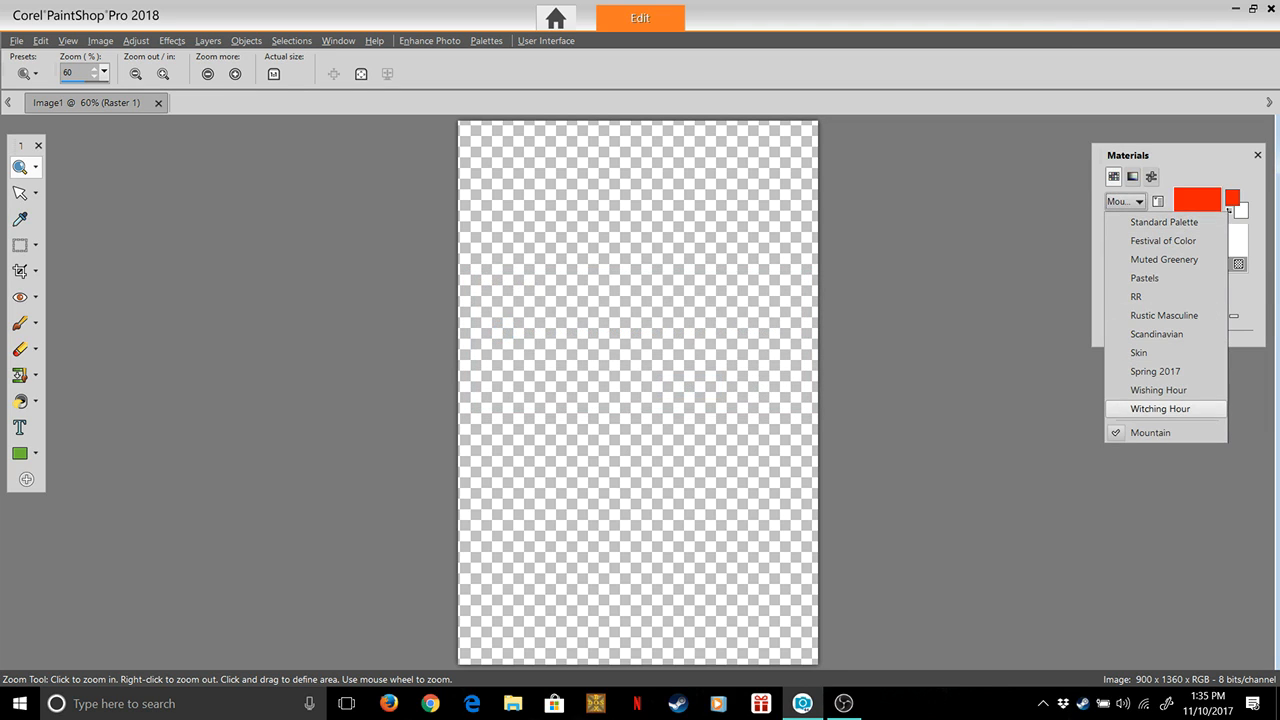
pyautogui.click(1006, 376)
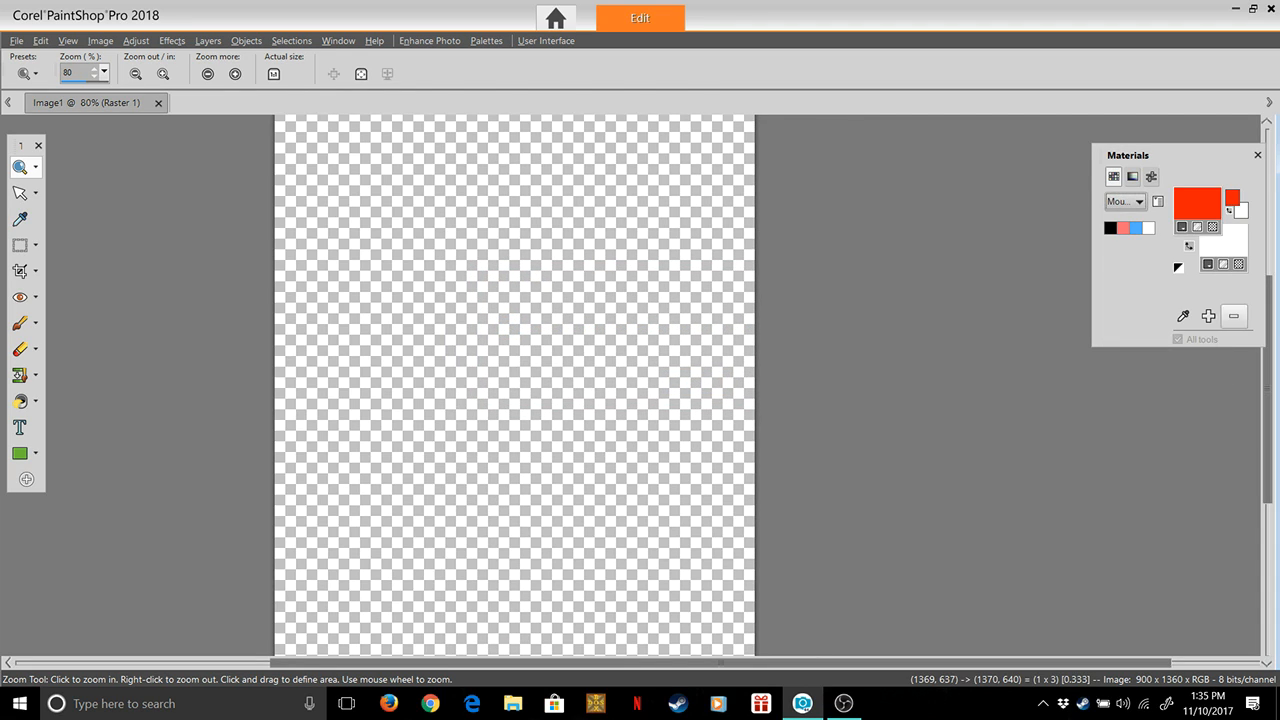
pyautogui.click(1158, 201)
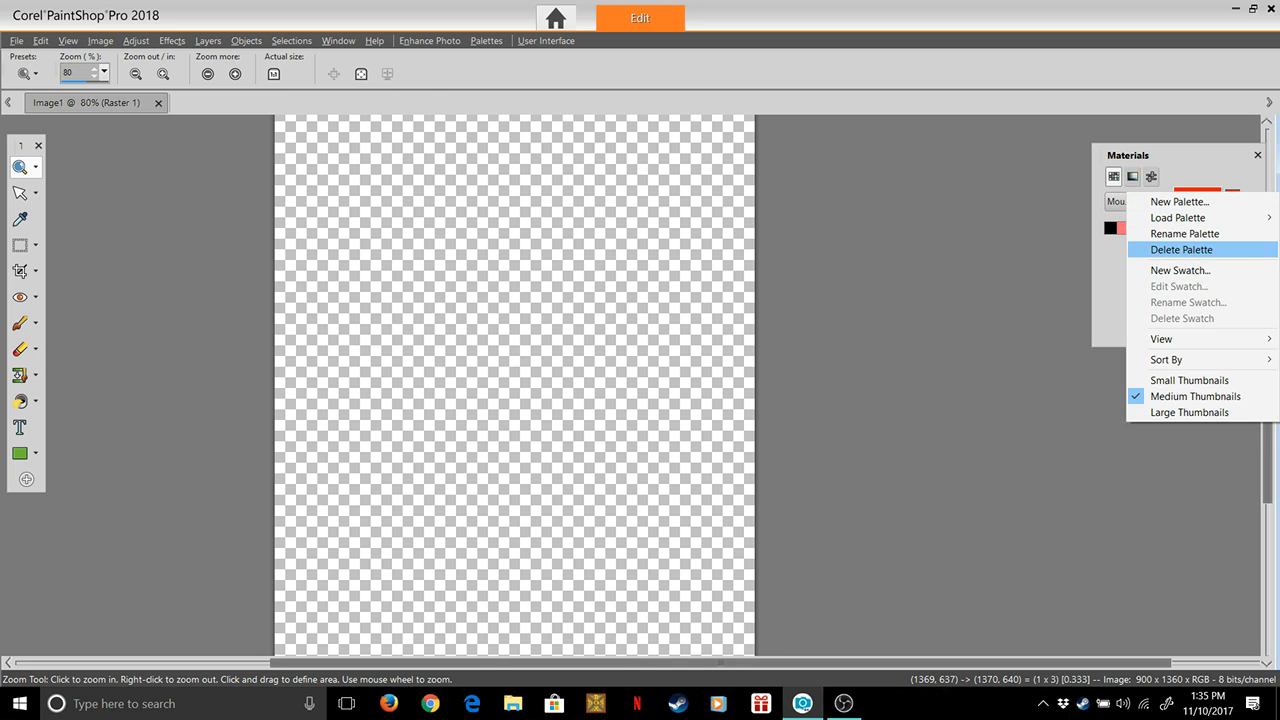
pyautogui.click(1181, 249)
pyautogui.press('Return')
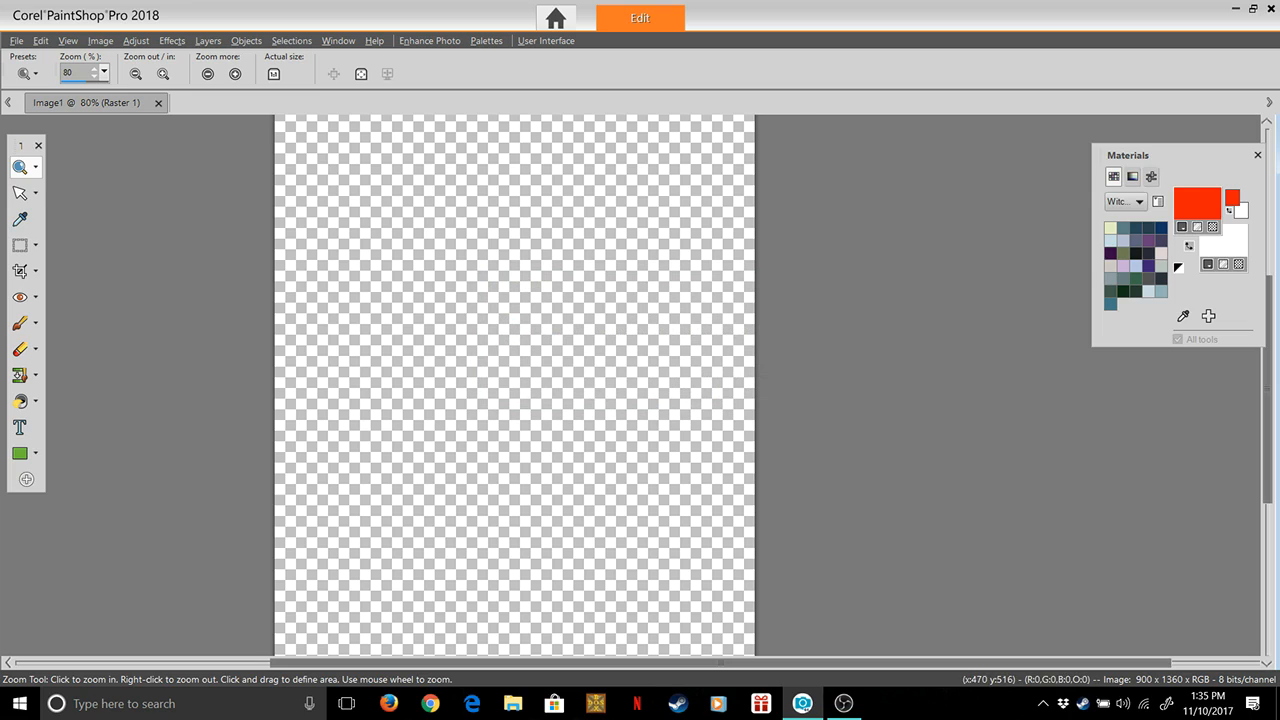
# Create a new, empty colour palette named Tokyo
pyautogui.scroll(-2, 650, 352)
pyautogui.scroll(-1, 657, 350)
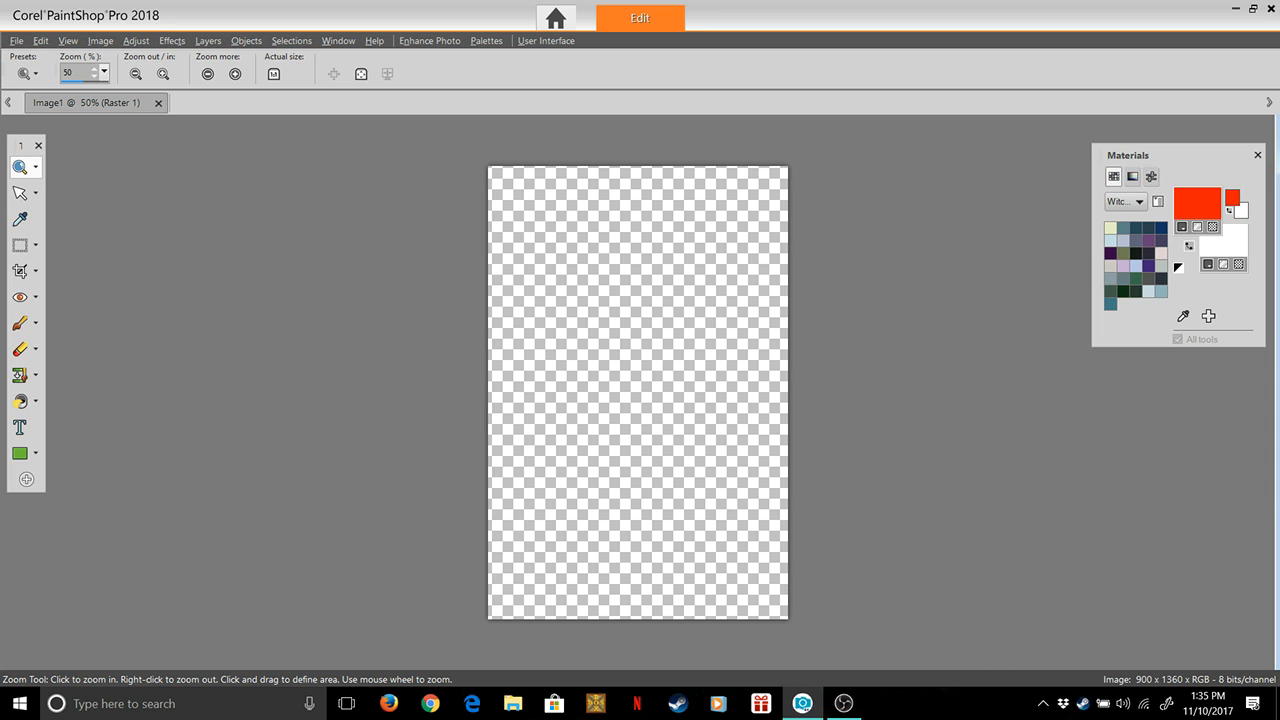
pyautogui.click(1158, 202)
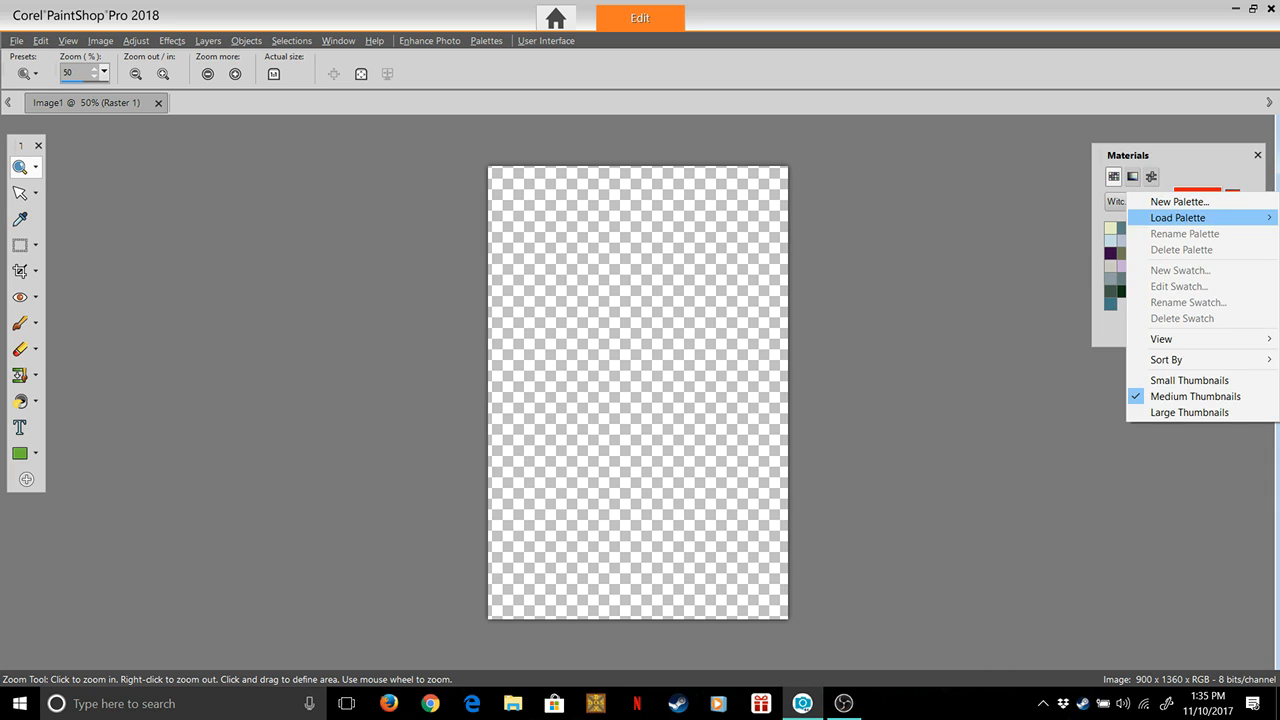
pyautogui.click(1180, 202)
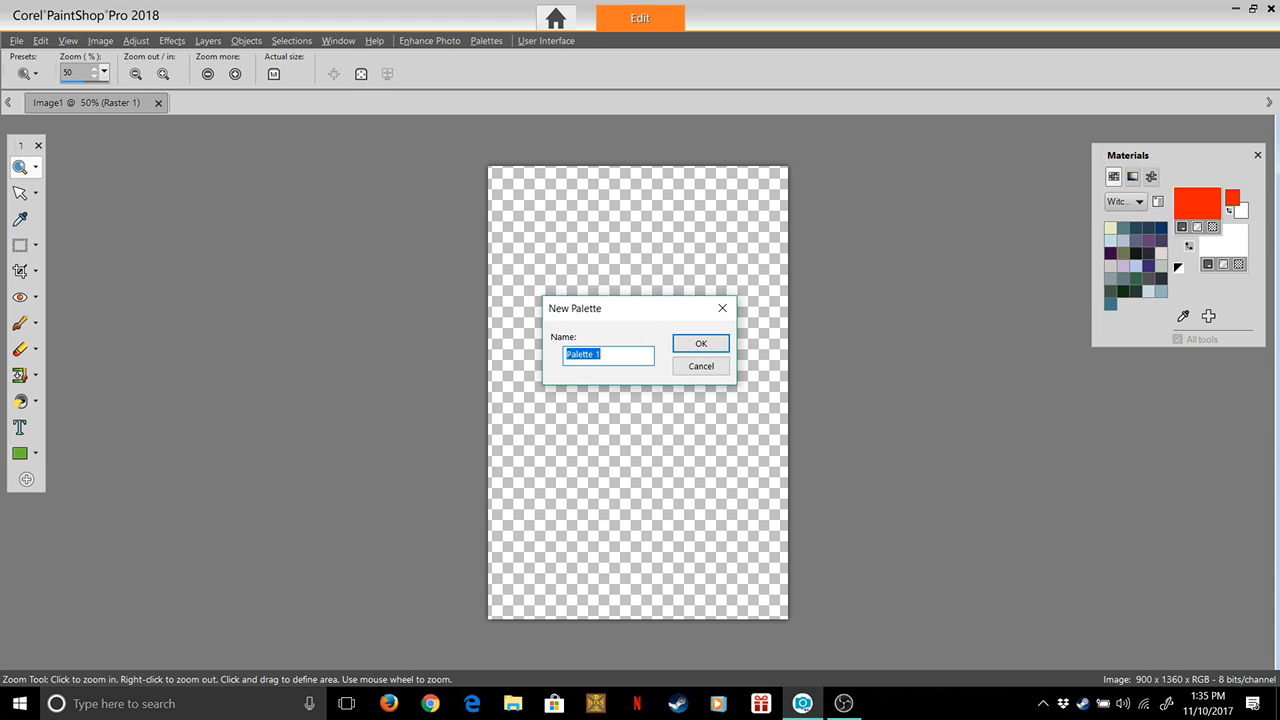
pyautogui.write('Tokyo')
pyautogui.press('Return')
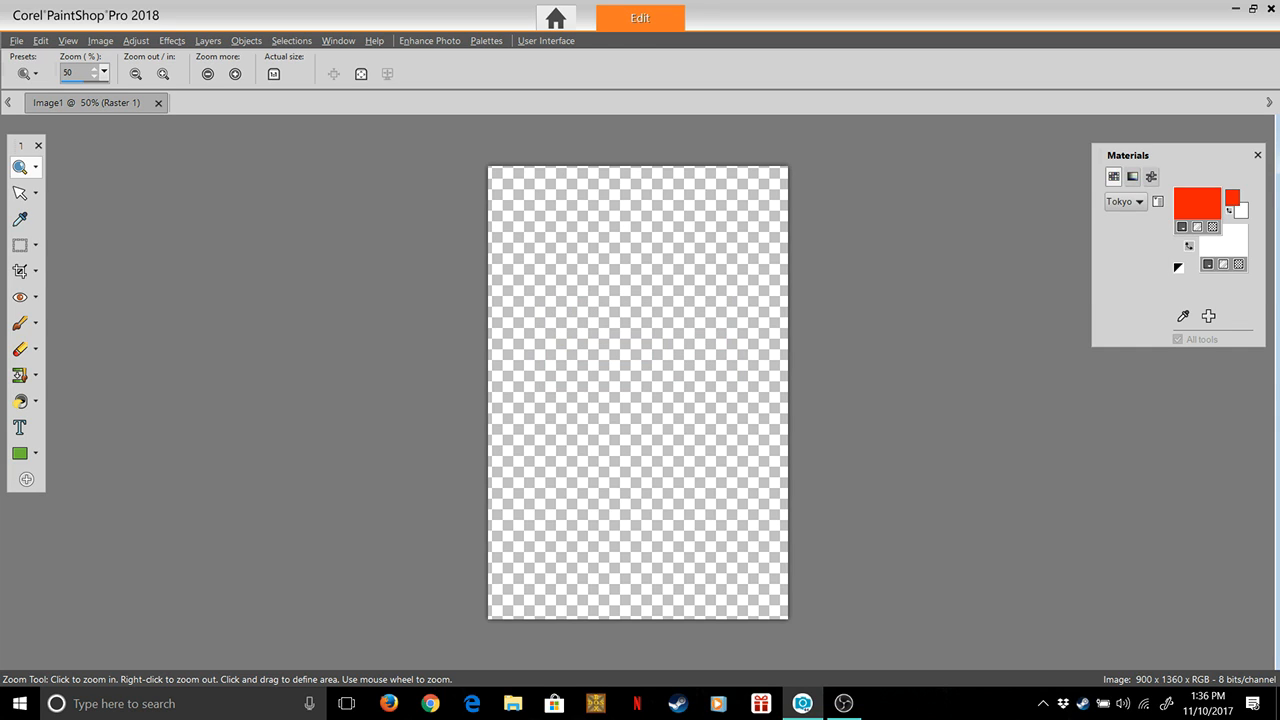
# Open the foreground material's properties, raise its colour to white #ffffff, and look through the gradient and pattern options
pyautogui.click(1197, 203)
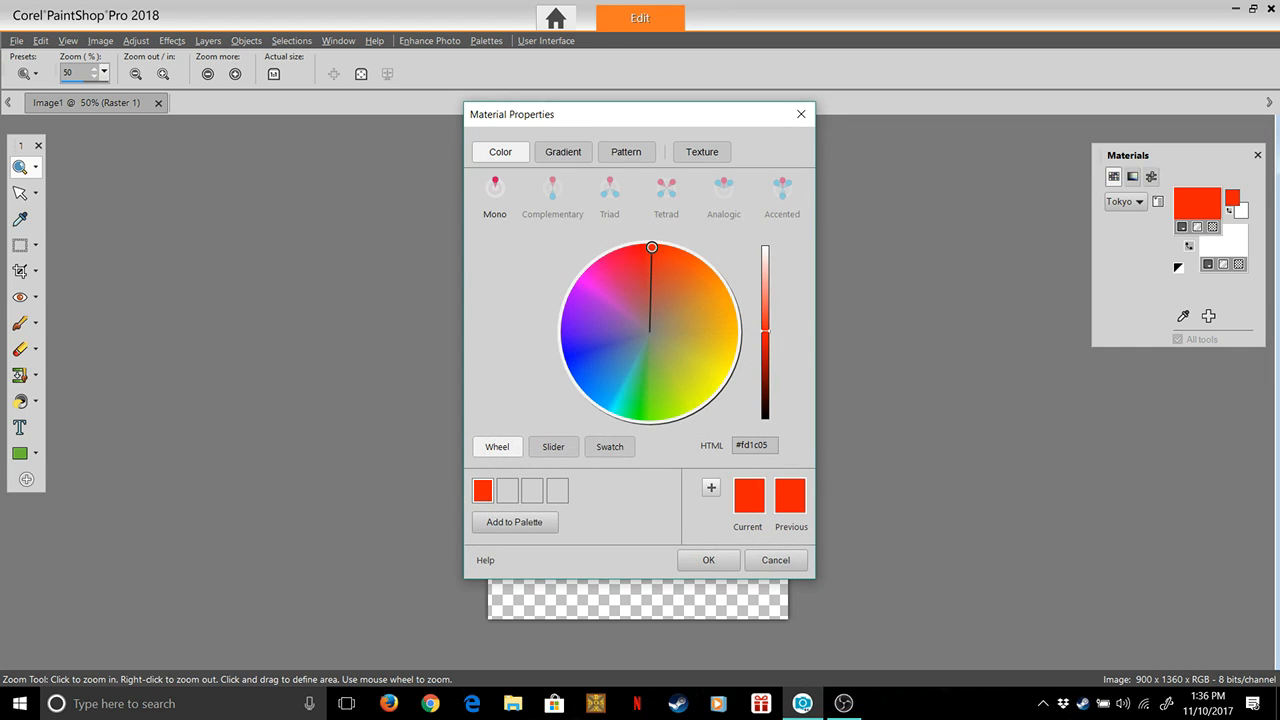
pyautogui.moveTo(765, 331); pyautogui.dragTo(765, 246)
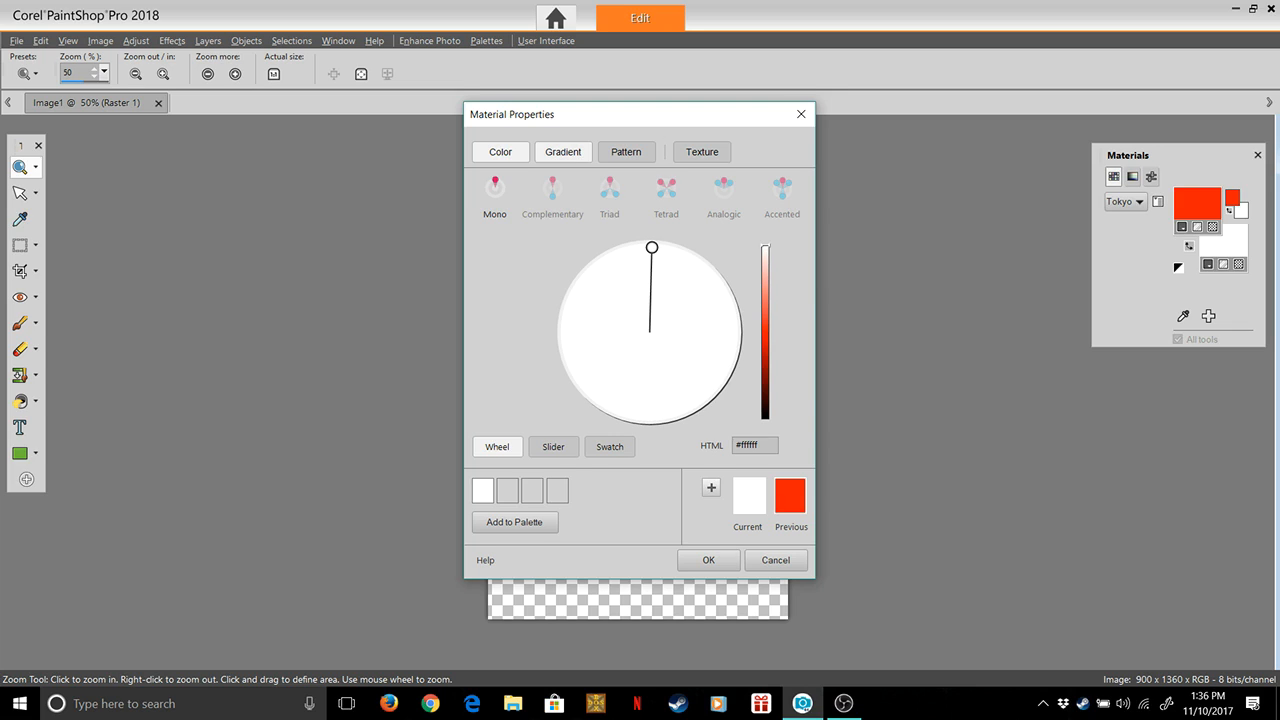
pyautogui.click(563, 151)
pyautogui.click(626, 151)
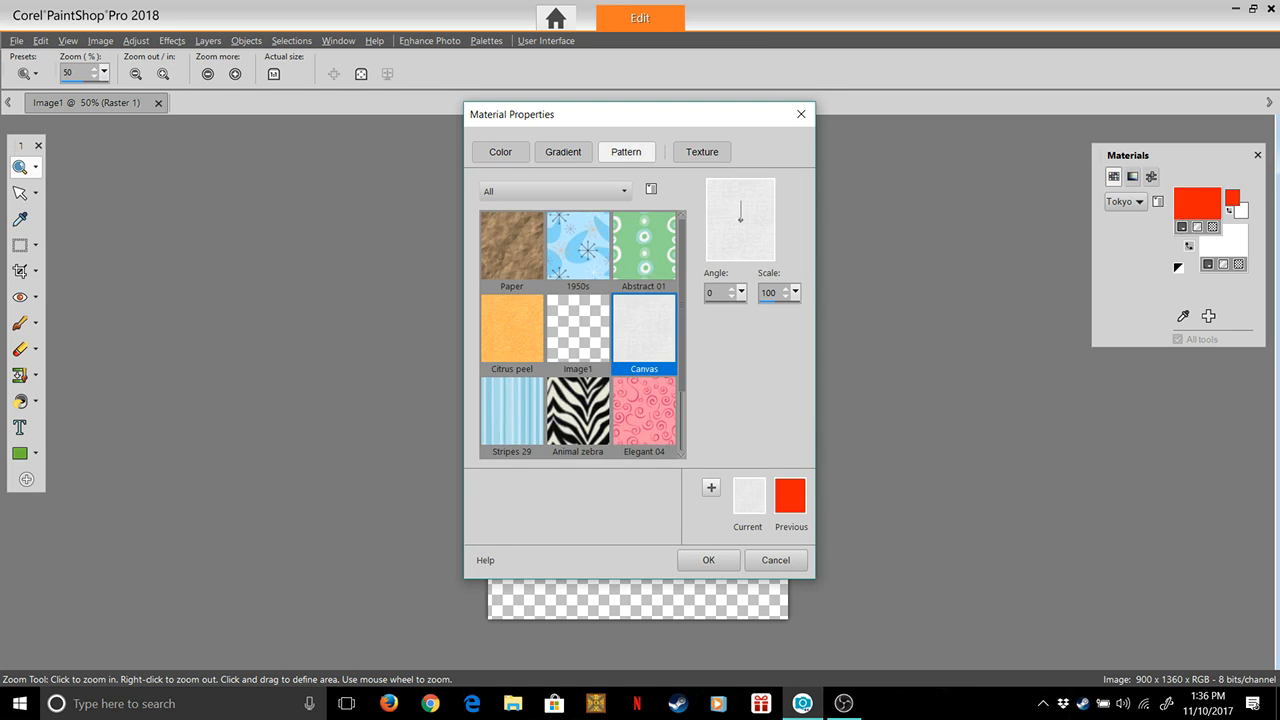
pyautogui.click(500, 151)
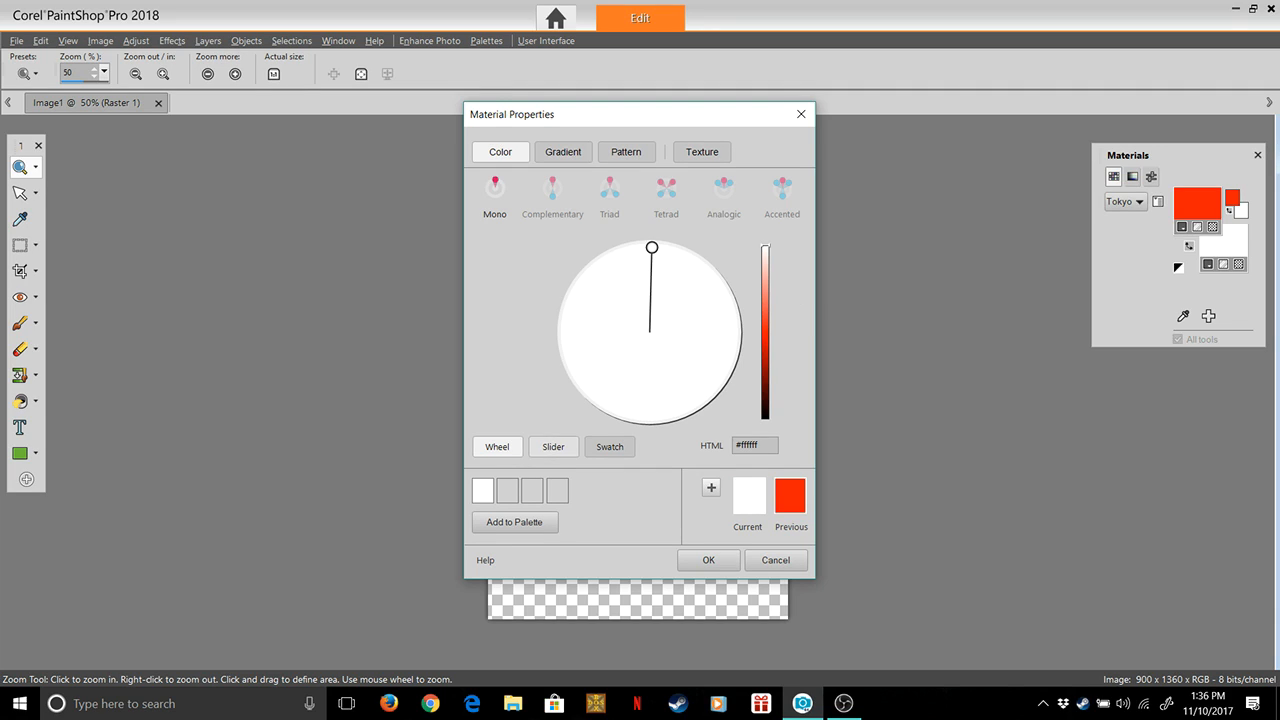
# Examine the Gray Scale, Web, Lab, HSL and RGB slider modes available for defining the foreground colour
pyautogui.click(553, 446)
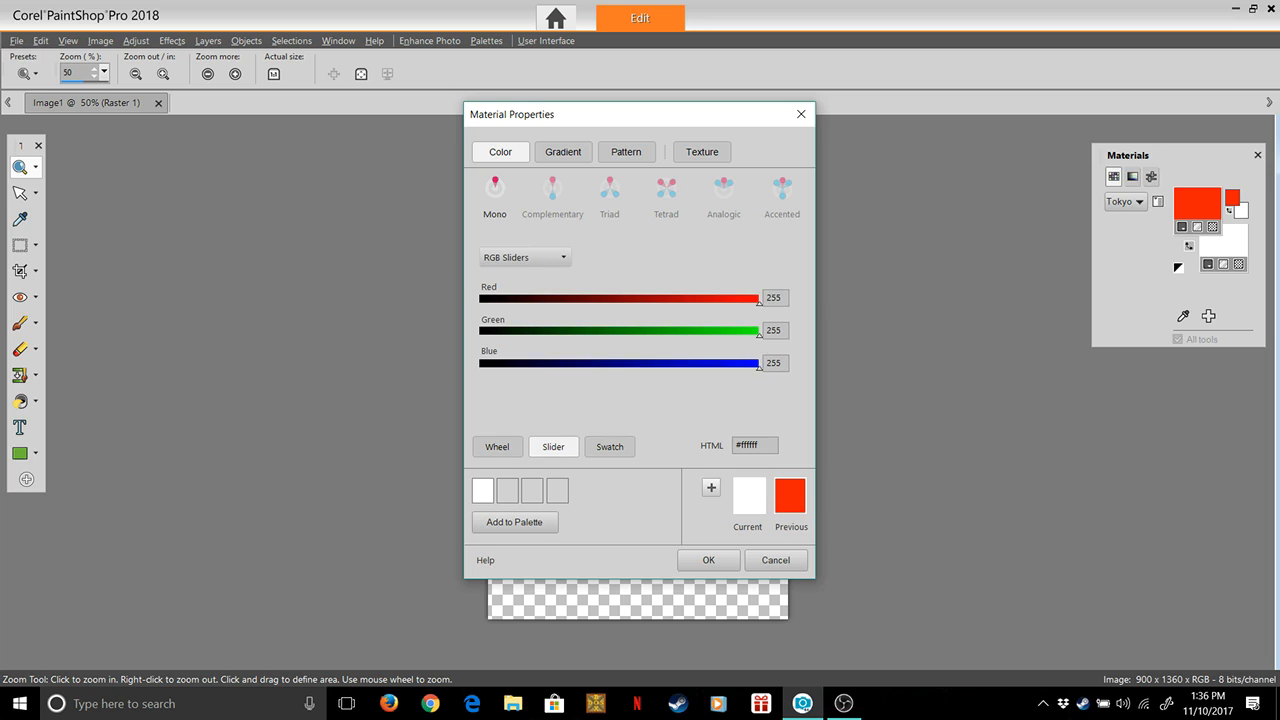
pyautogui.click(523, 257)
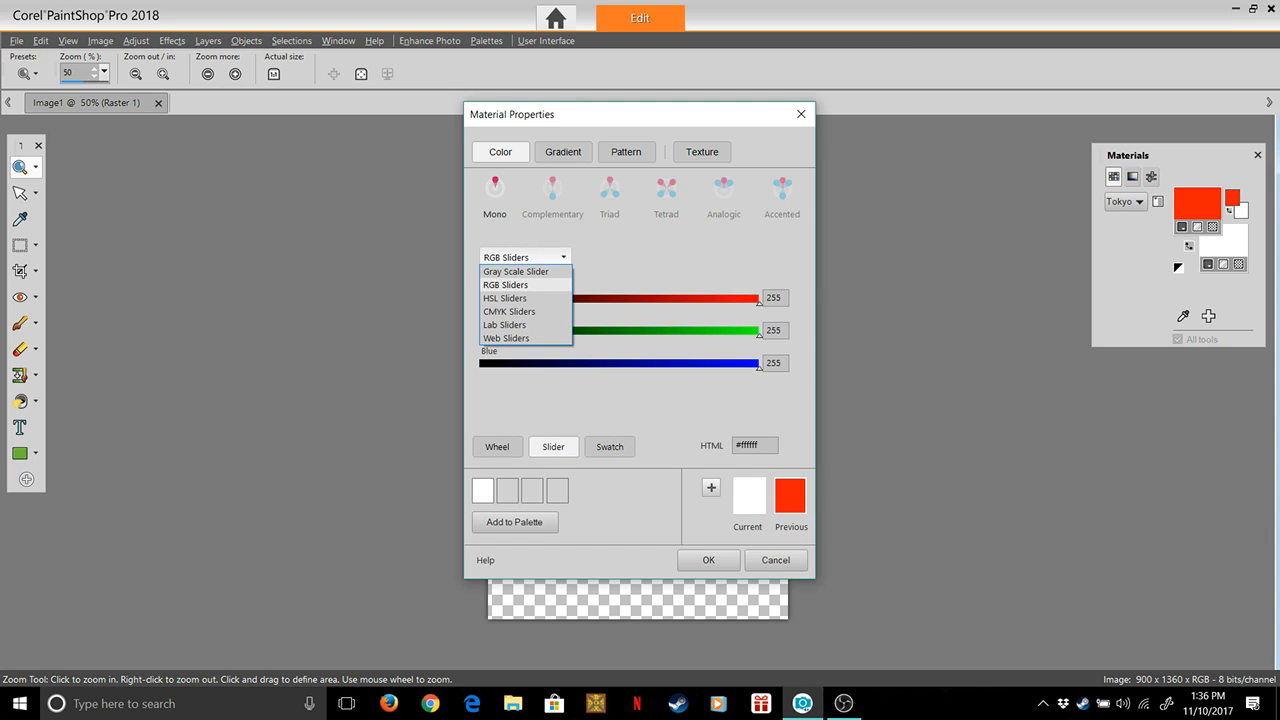
pyautogui.click(515, 271)
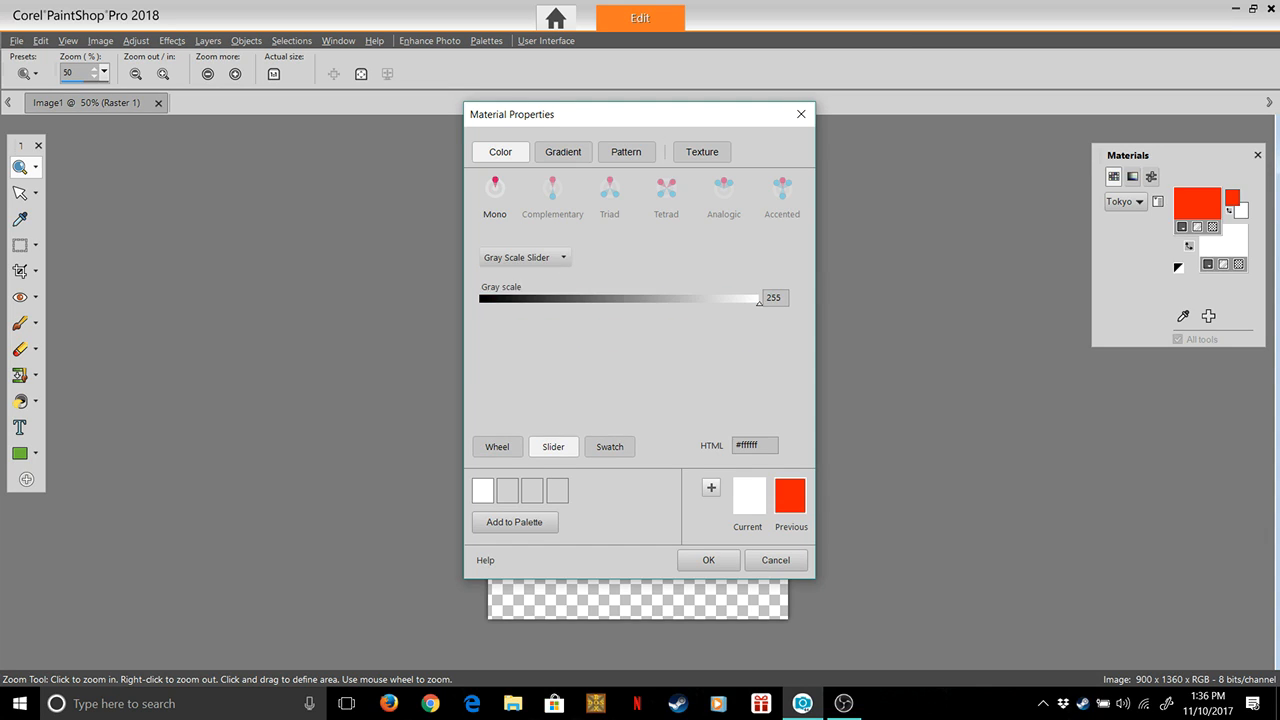
pyautogui.click(525, 257)
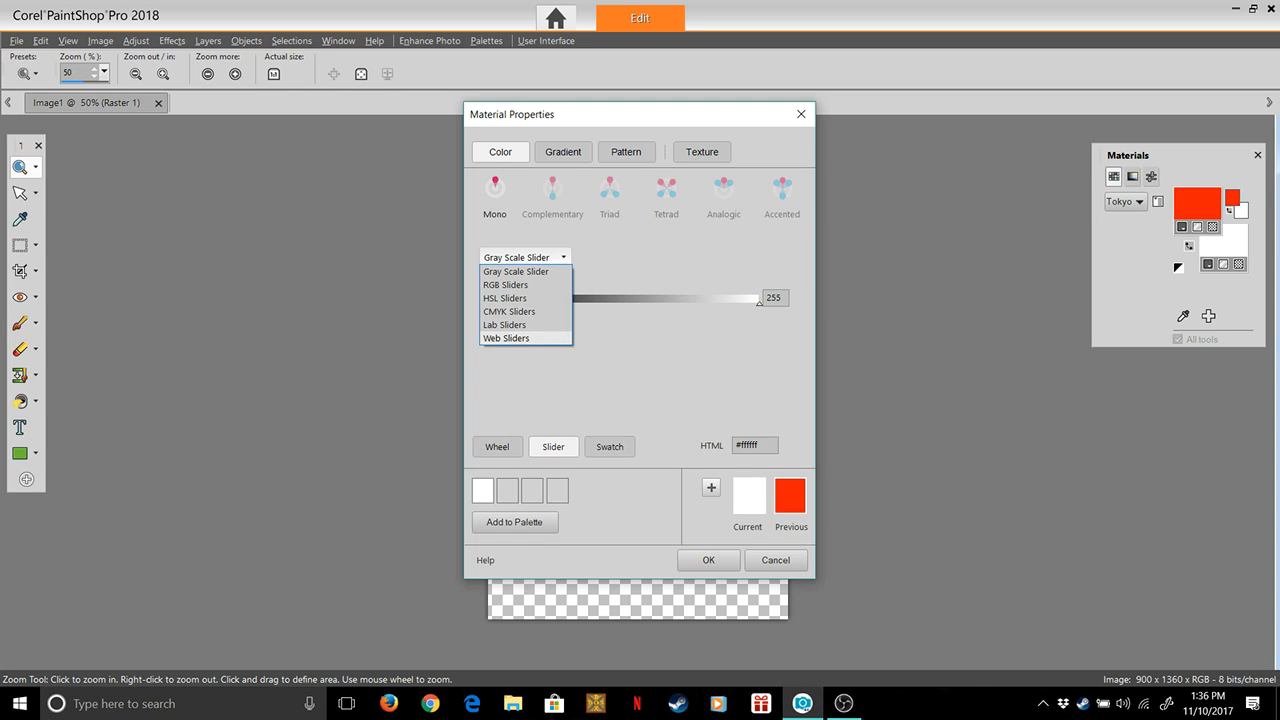
pyautogui.click(506, 338)
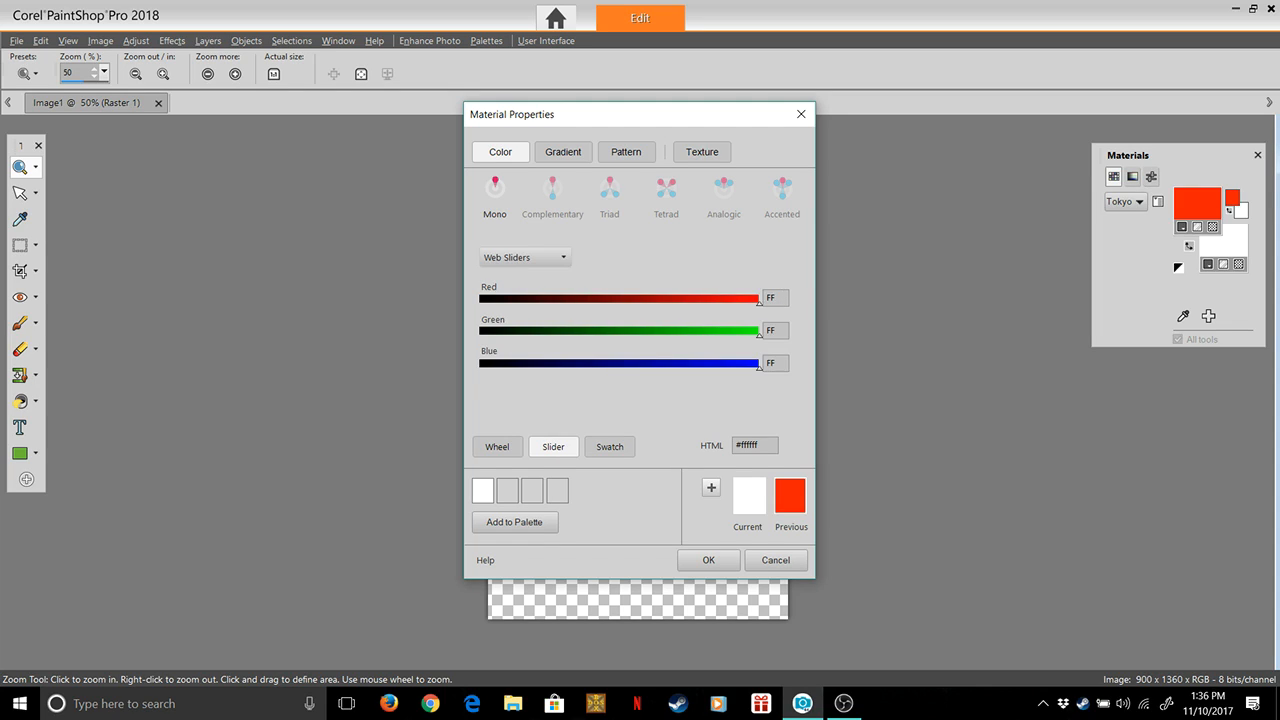
pyautogui.click(525, 257)
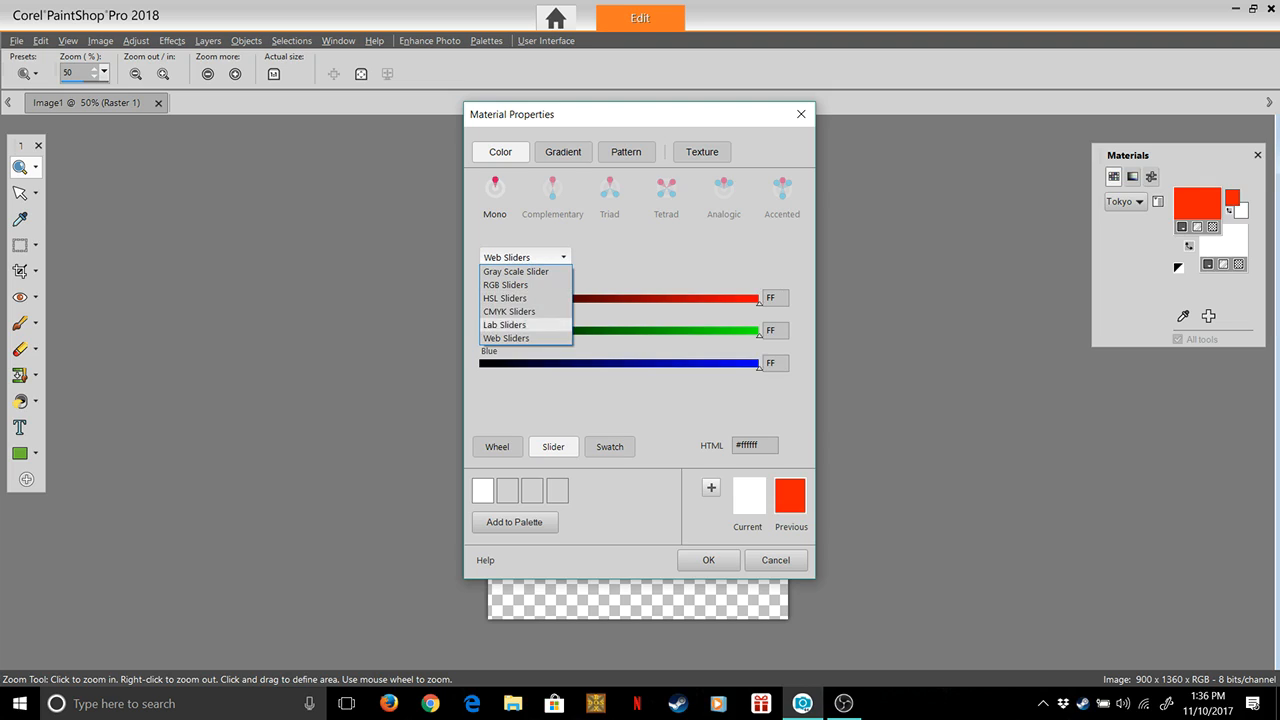
pyautogui.click(506, 324)
pyautogui.click(525, 257)
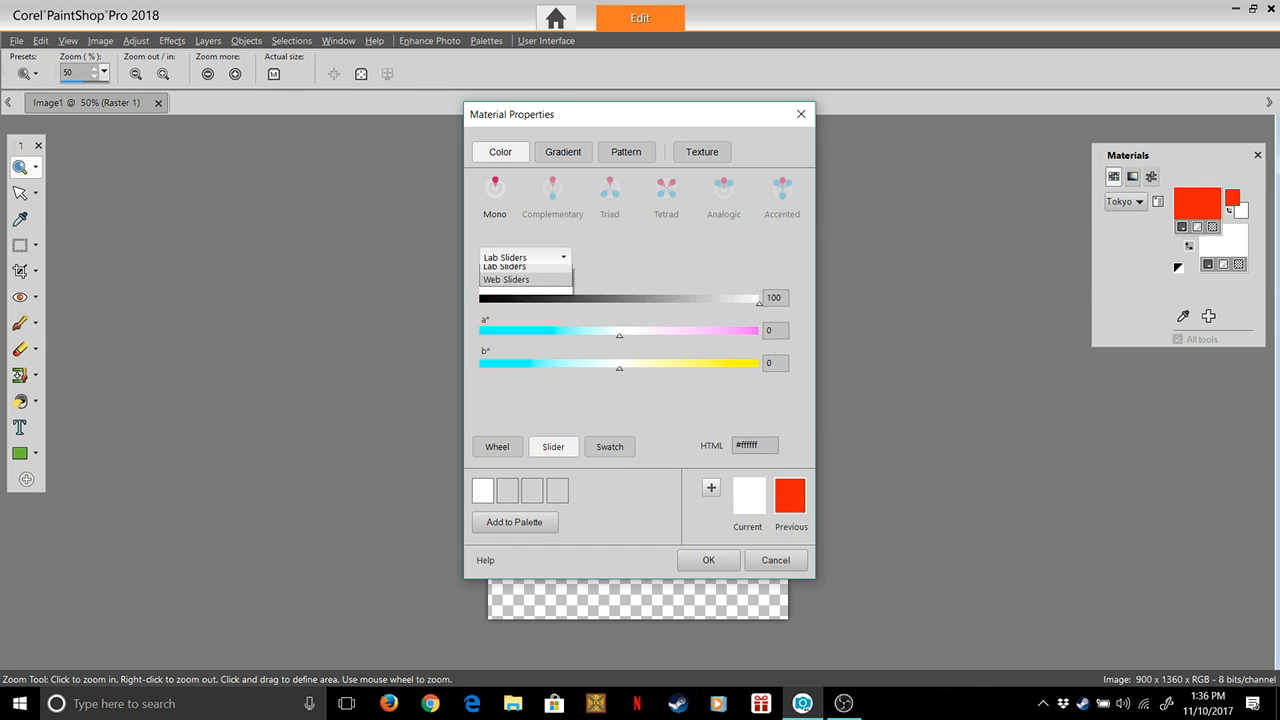
pyautogui.click(506, 298)
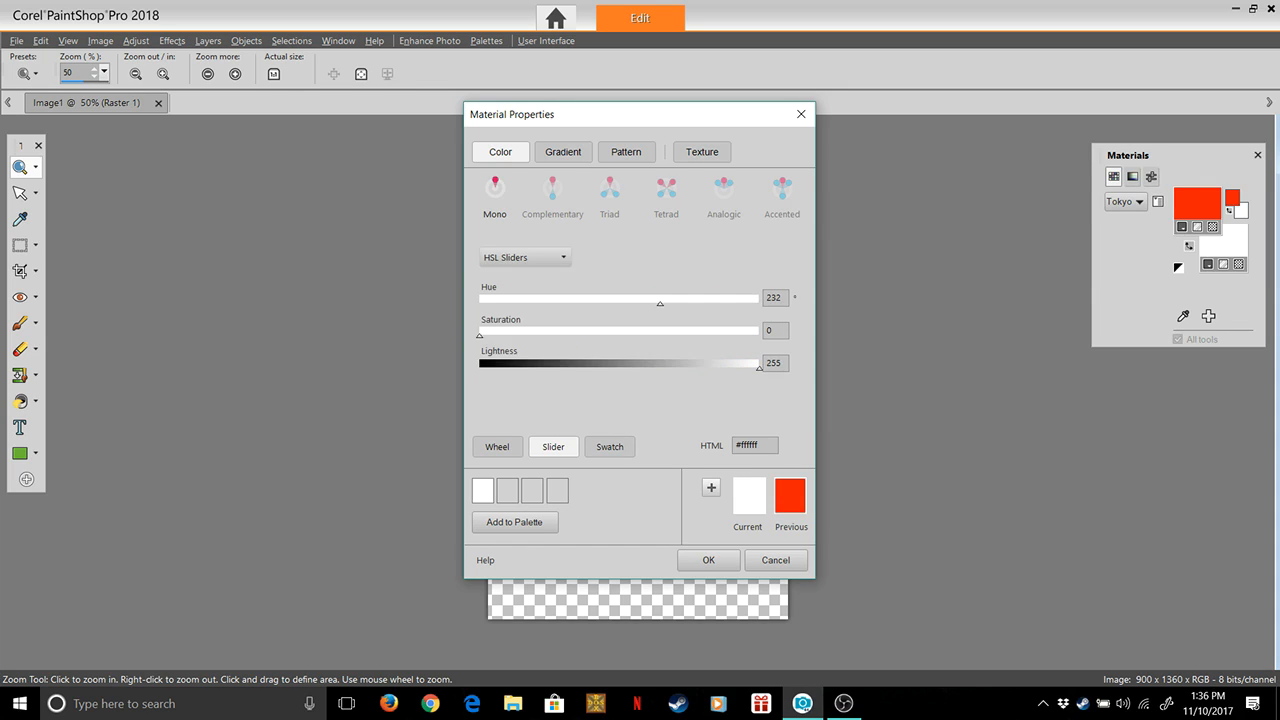
pyautogui.click(525, 257)
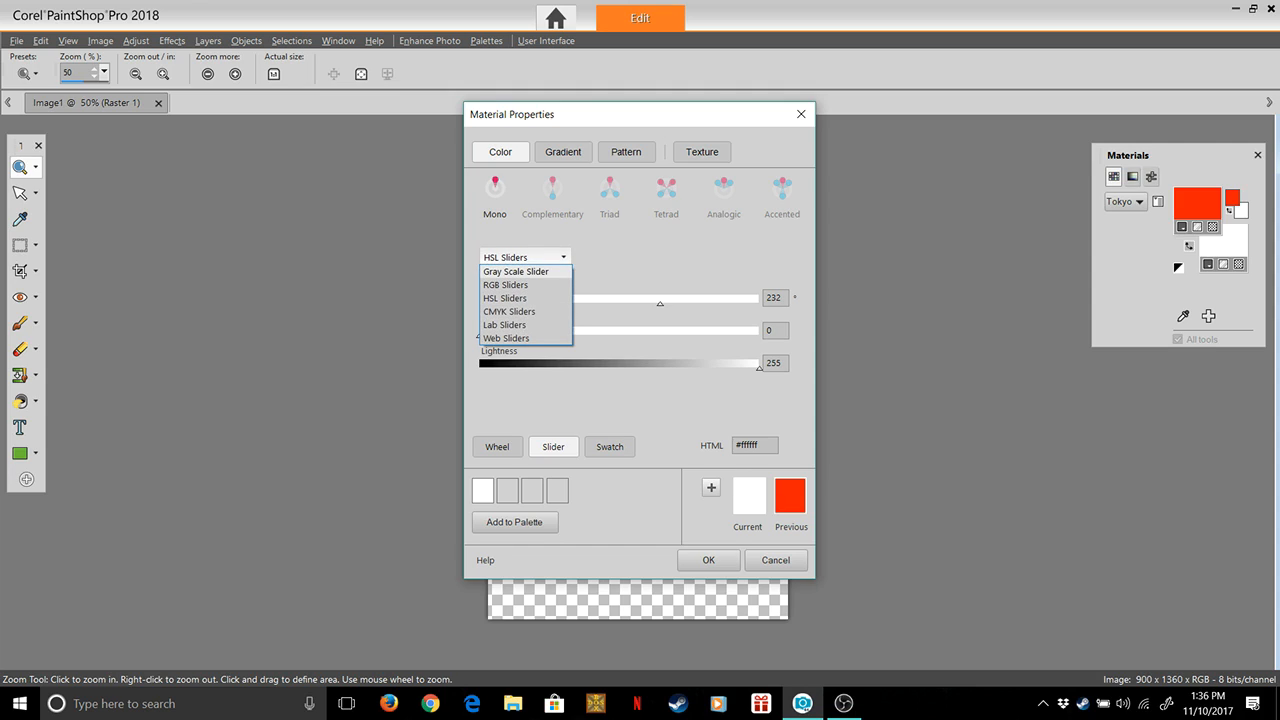
pyautogui.click(506, 284)
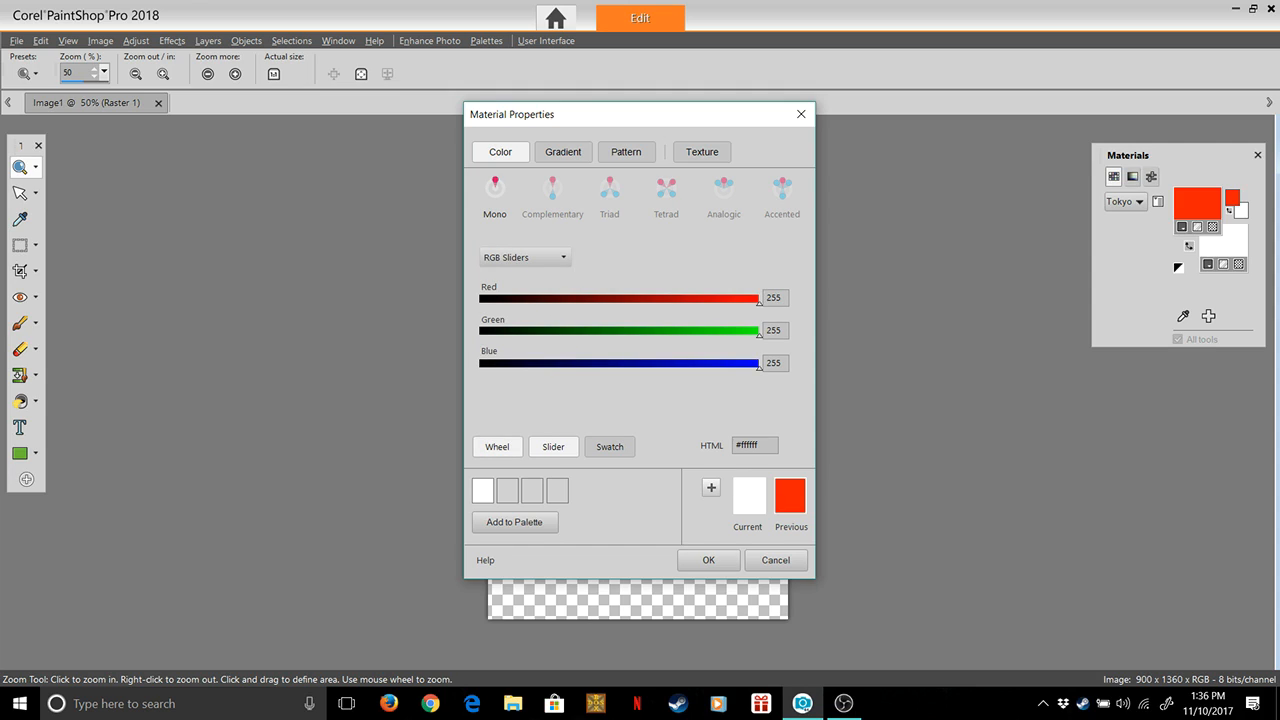
# Switch the foreground colour to the wheel view and pick the light pink #ffe1dd
pyautogui.click(497, 447)
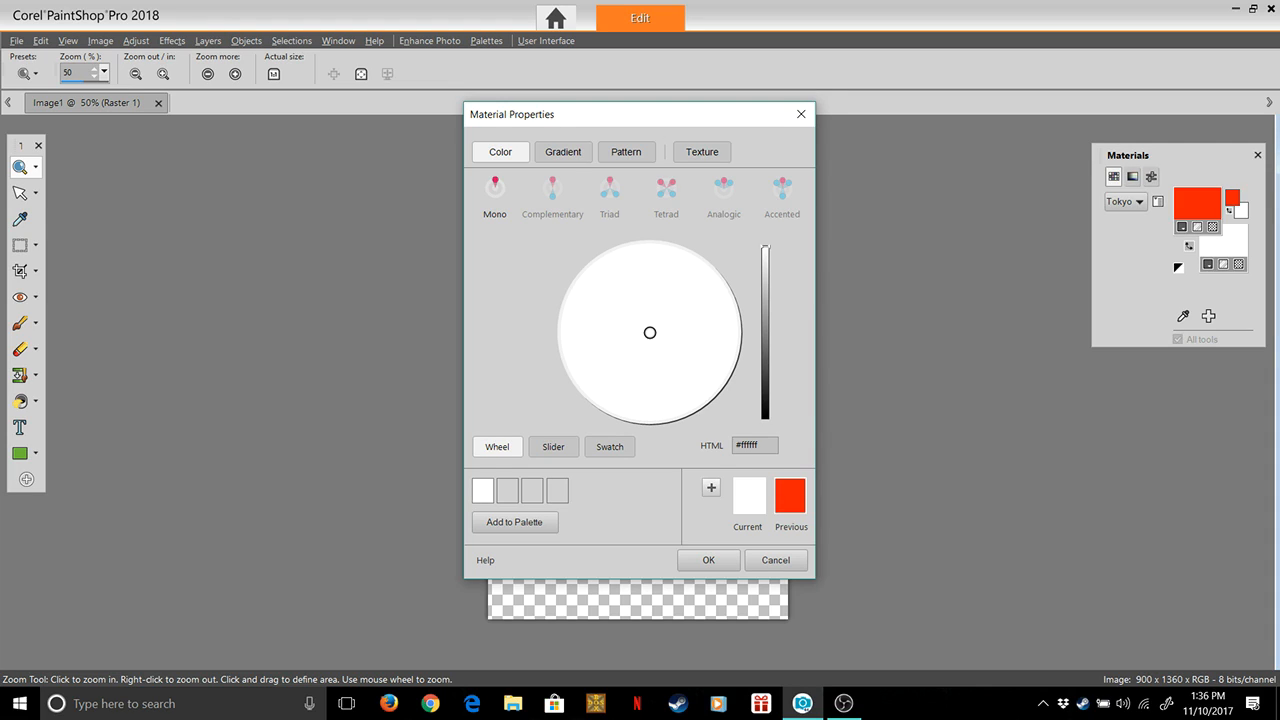
pyautogui.moveTo(765, 247); pyautogui.dragTo(765, 258)
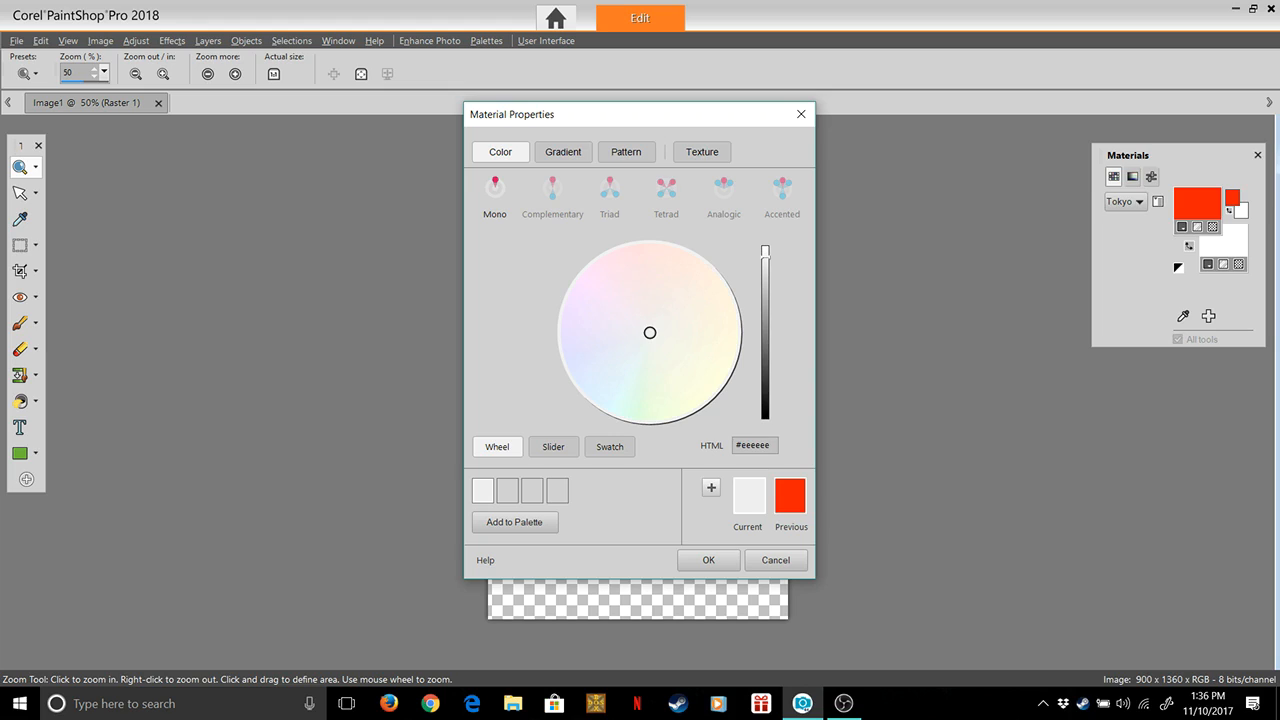
pyautogui.moveTo(650, 333); pyautogui.dragTo(653, 246)
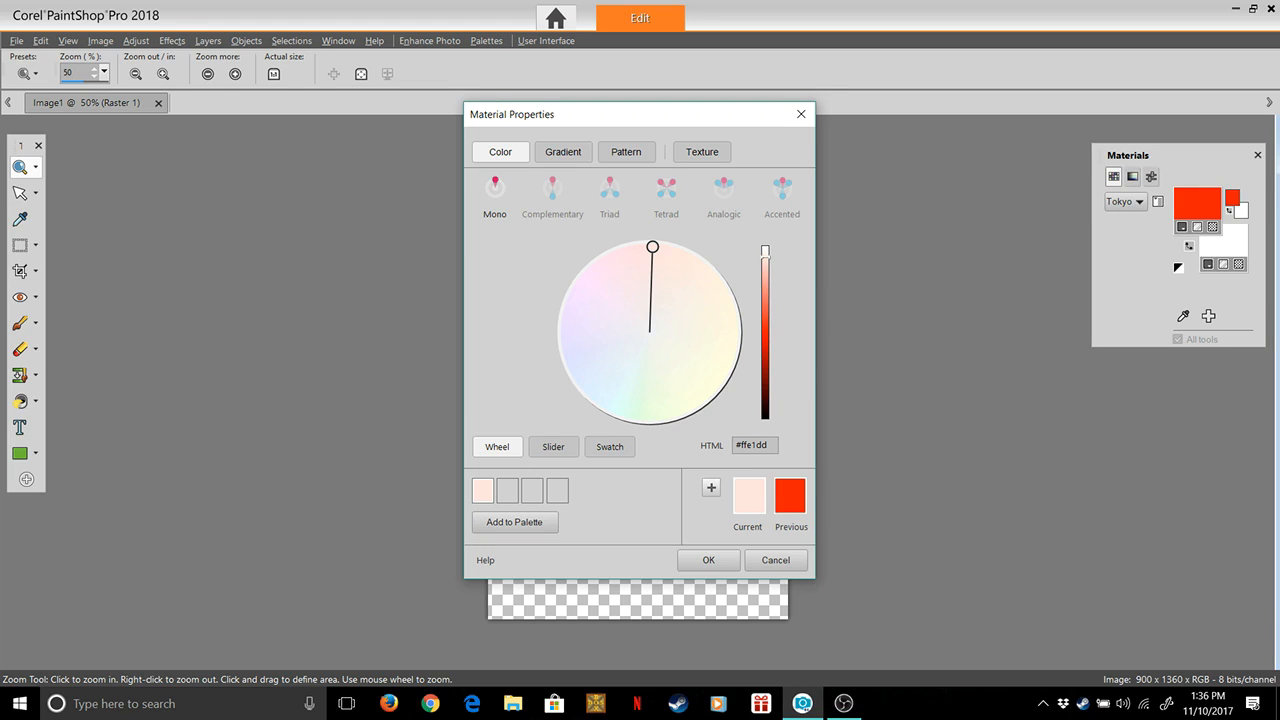
# Try the Tetrad and Triad harmonies, shift the main hue slightly to #ffe2dd, and return to the Mono harmony
pyautogui.click(666, 188)
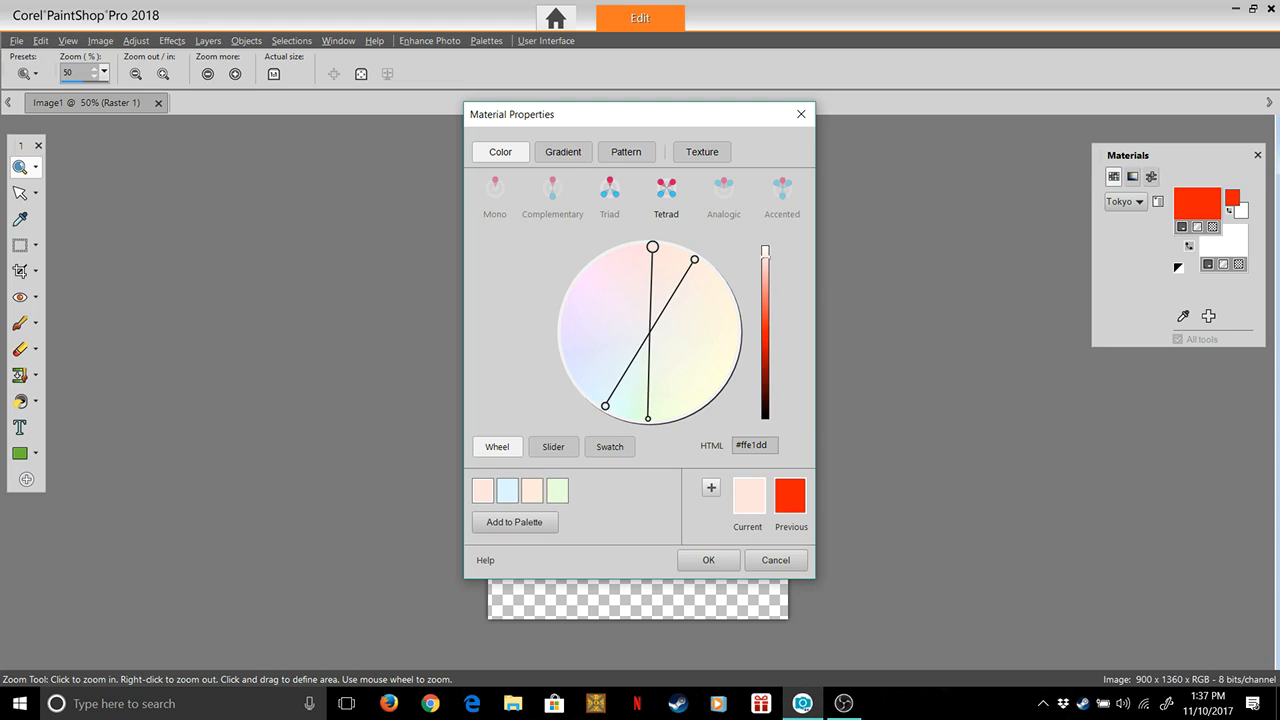
pyautogui.click(609, 188)
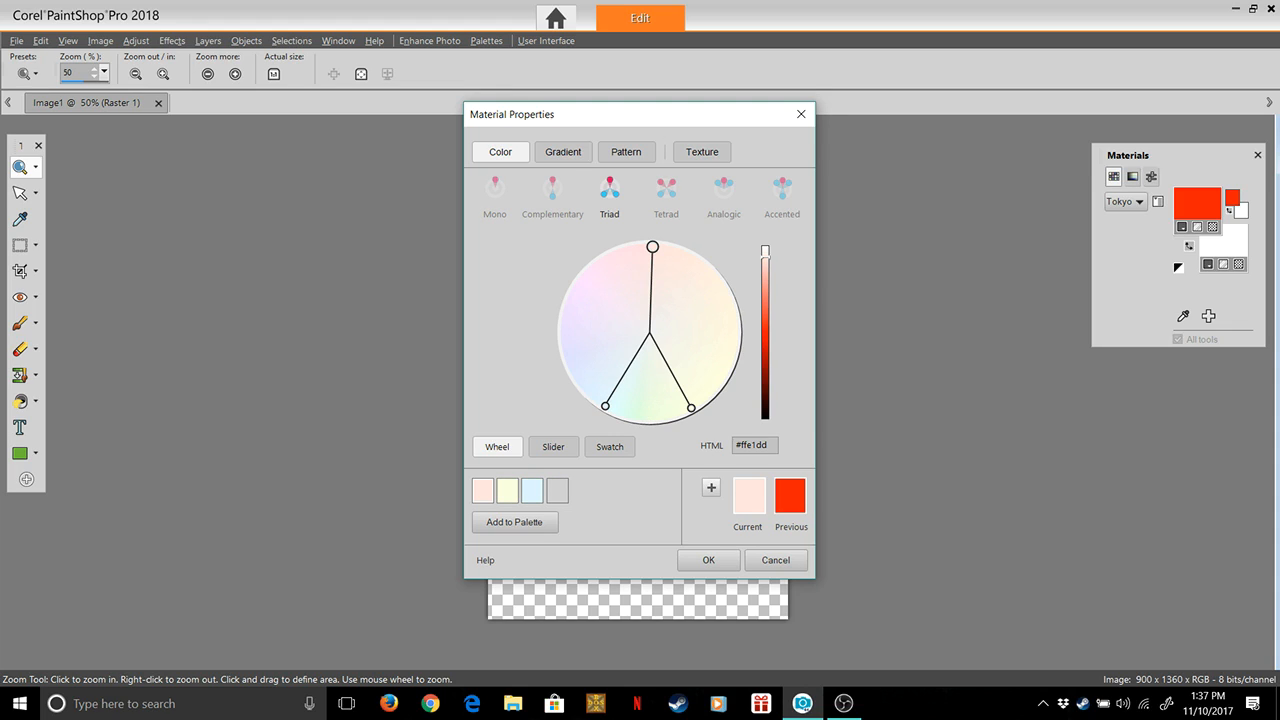
pyautogui.moveTo(691, 408)
pyautogui.mouseDown()
pyautogui.moveTo(731, 359)
pyautogui.moveTo(677, 412)
pyautogui.mouseUp()
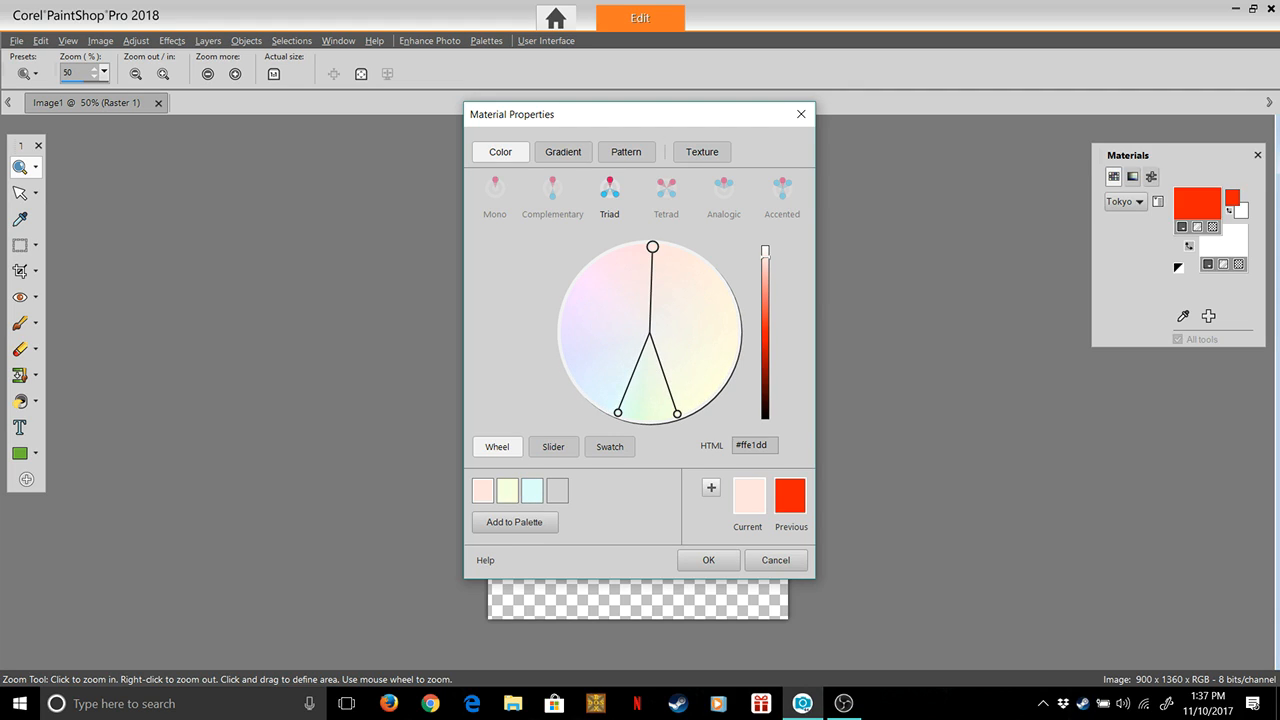
pyautogui.moveTo(652, 246)
pyautogui.mouseDown()
pyautogui.moveTo(677, 263)
pyautogui.moveTo(719, 384)
pyautogui.moveTo(661, 247)
pyautogui.mouseUp()
pyautogui.click(495, 189)
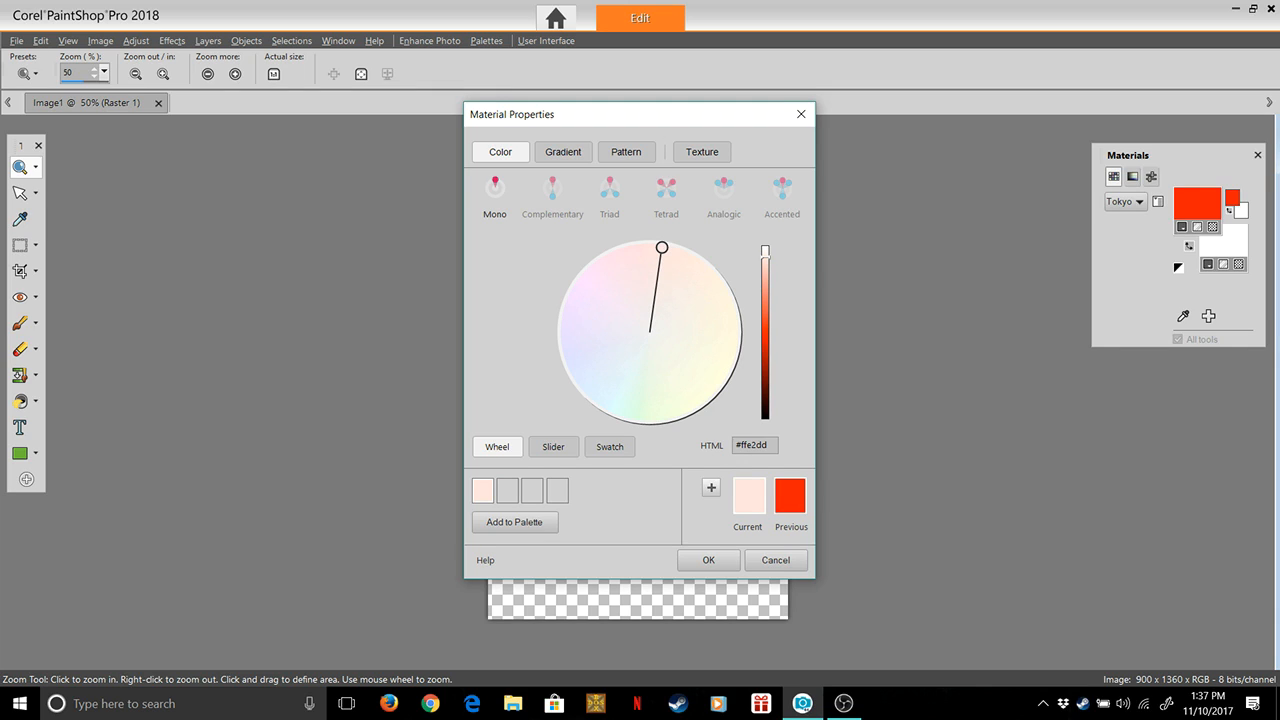
# Add the current light pink #ffe2dd to the Tokyo palette as a swatch named Tokyo Pink
pyautogui.click(514, 522)
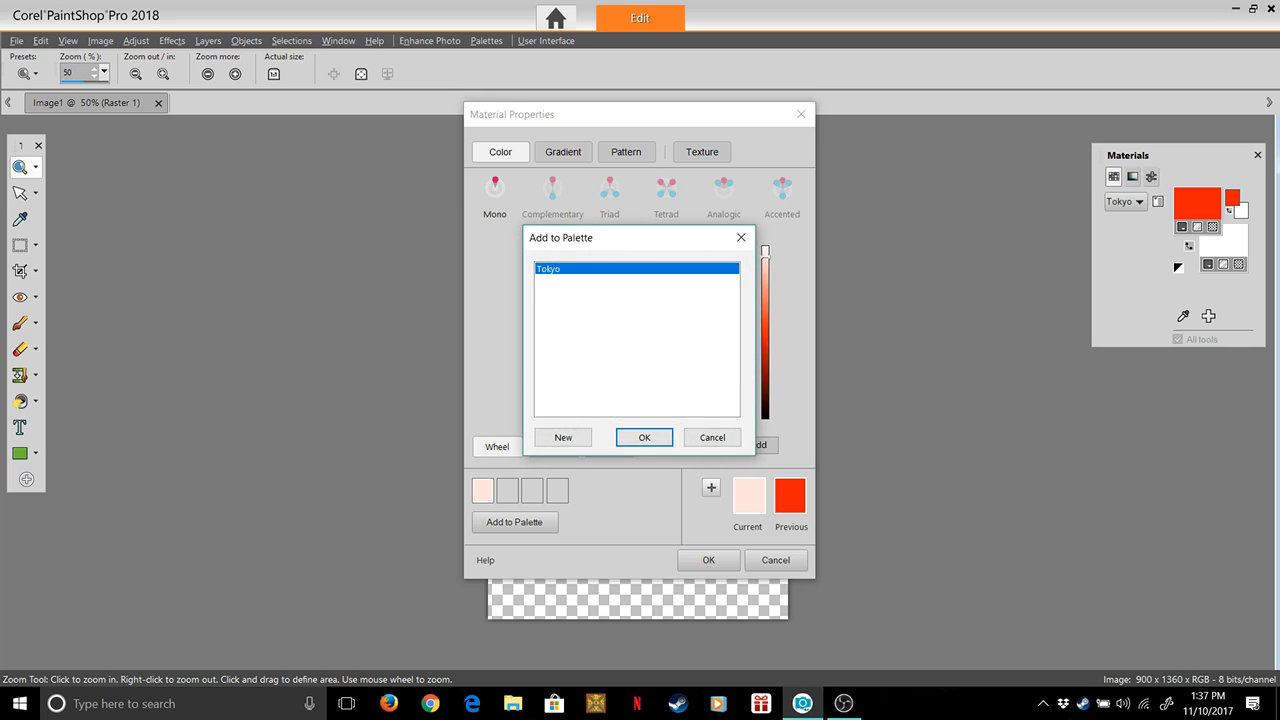
pyautogui.click(644, 437)
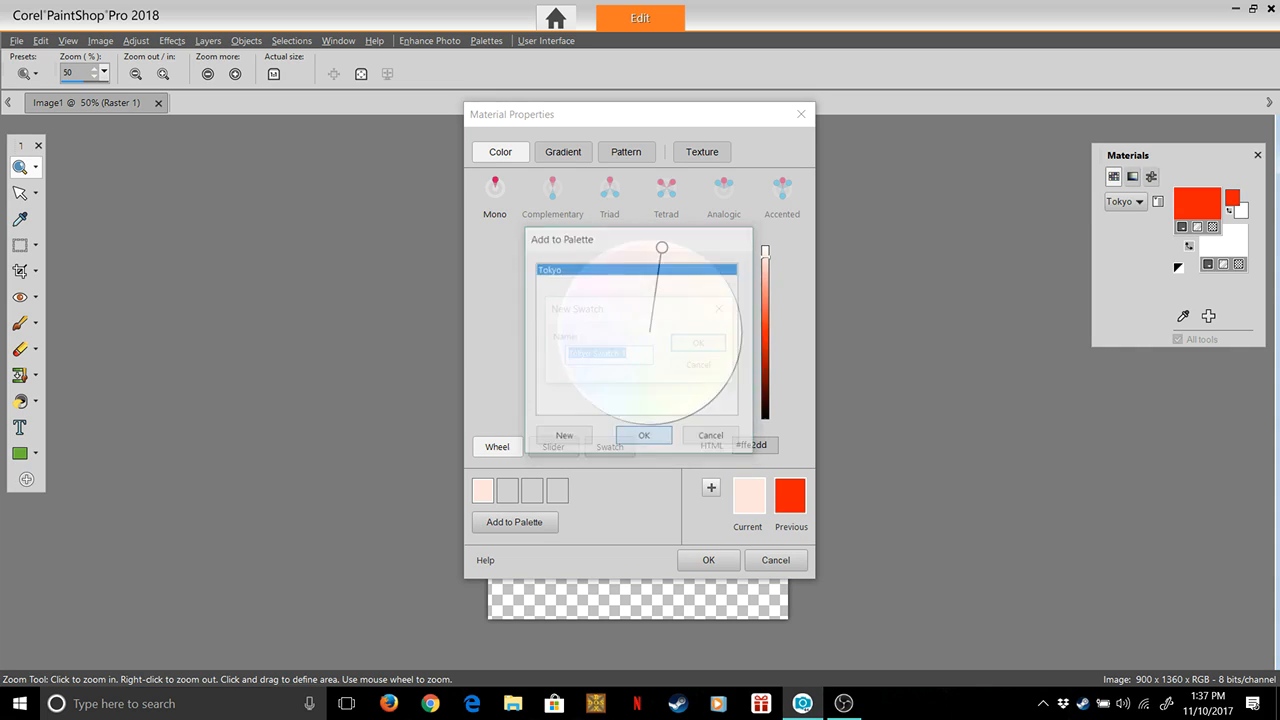
pyautogui.press('End')
pyautogui.press('BackSpace')
pyautogui.press('BackSpace')
pyautogui.press('BackSpace')
pyautogui.press('BackSpace')
pyautogui.press('BackSpace')
pyautogui.press('BackSpace')
pyautogui.press('BackSpace')
pyautogui.press('BackSpace')
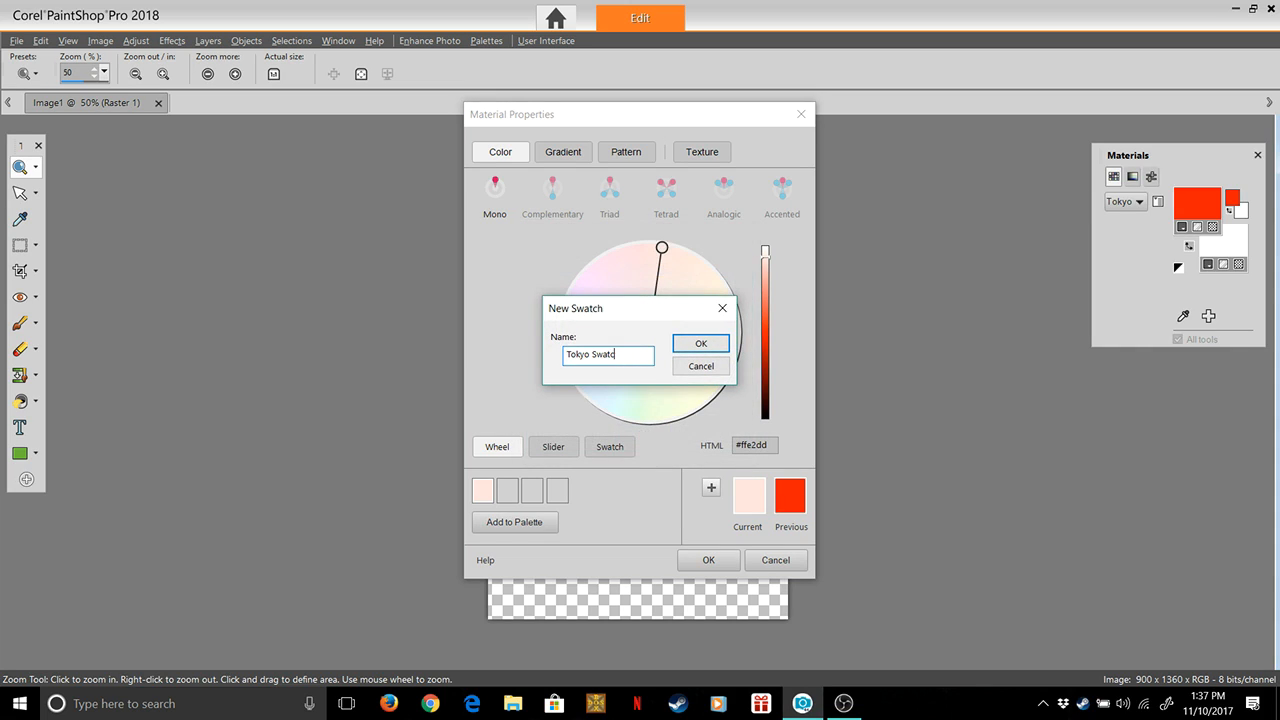
pyautogui.write('Pink')
pyautogui.press('Return')
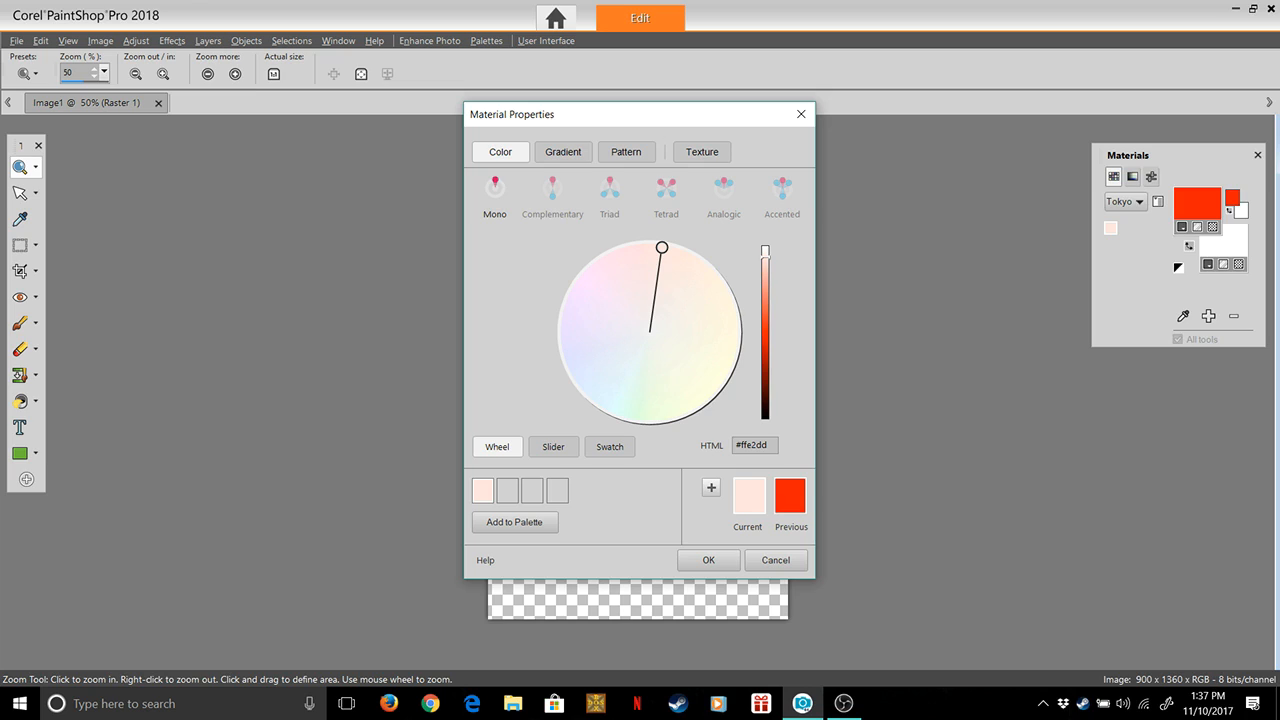
# Darken the colour to #ffc1b7 and add it to the Tokyo palette as a swatch named Tokyo Pink2
pyautogui.moveTo(765, 257); pyautogui.dragTo(765, 270)
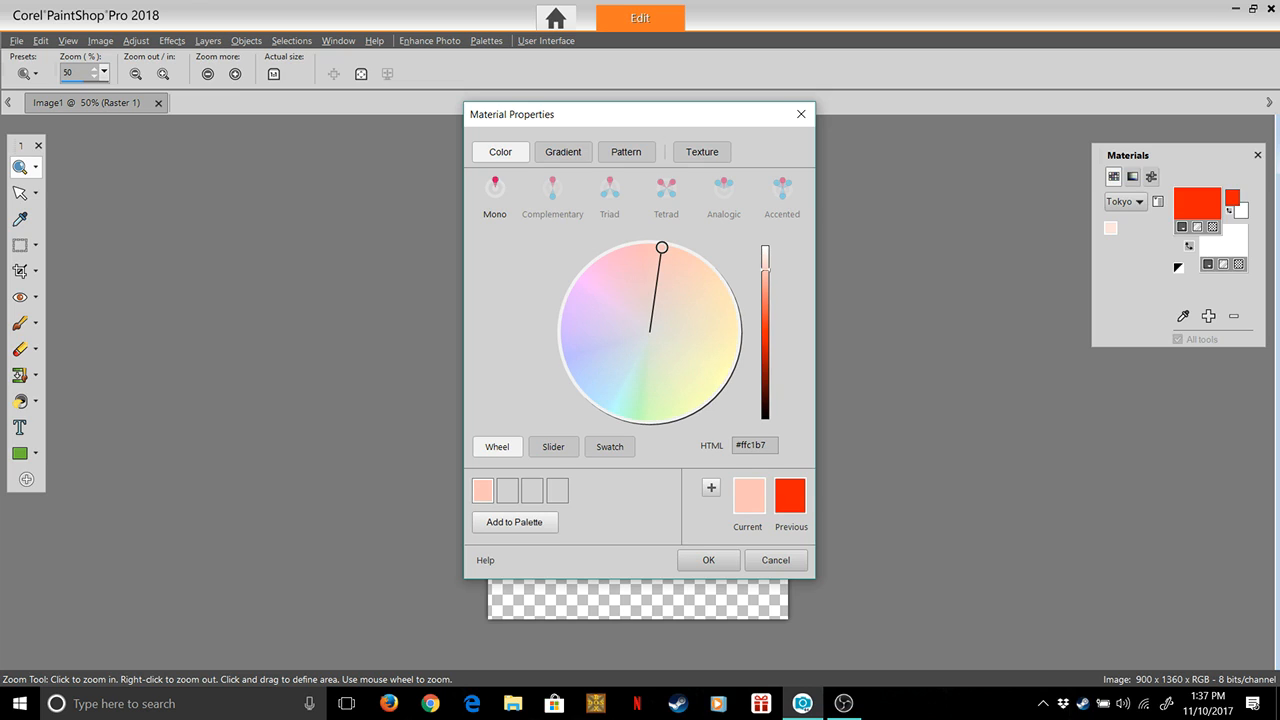
pyautogui.click(514, 522)
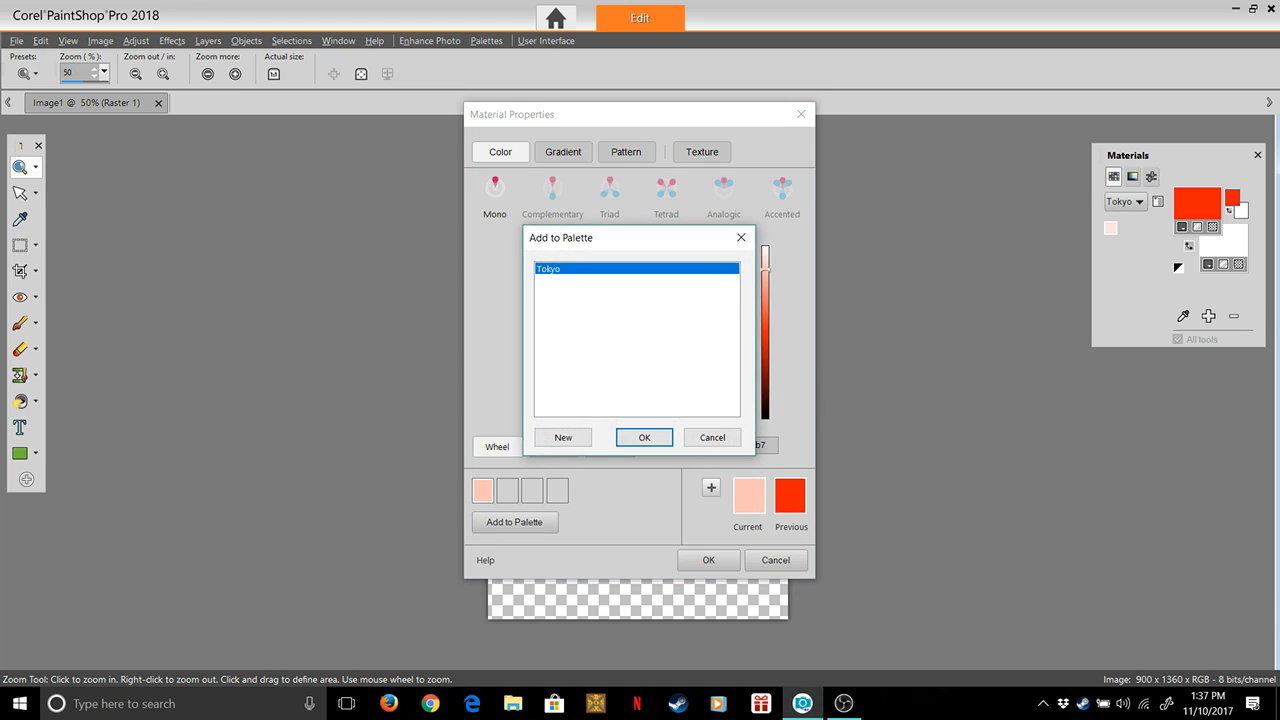
pyautogui.click(644, 437)
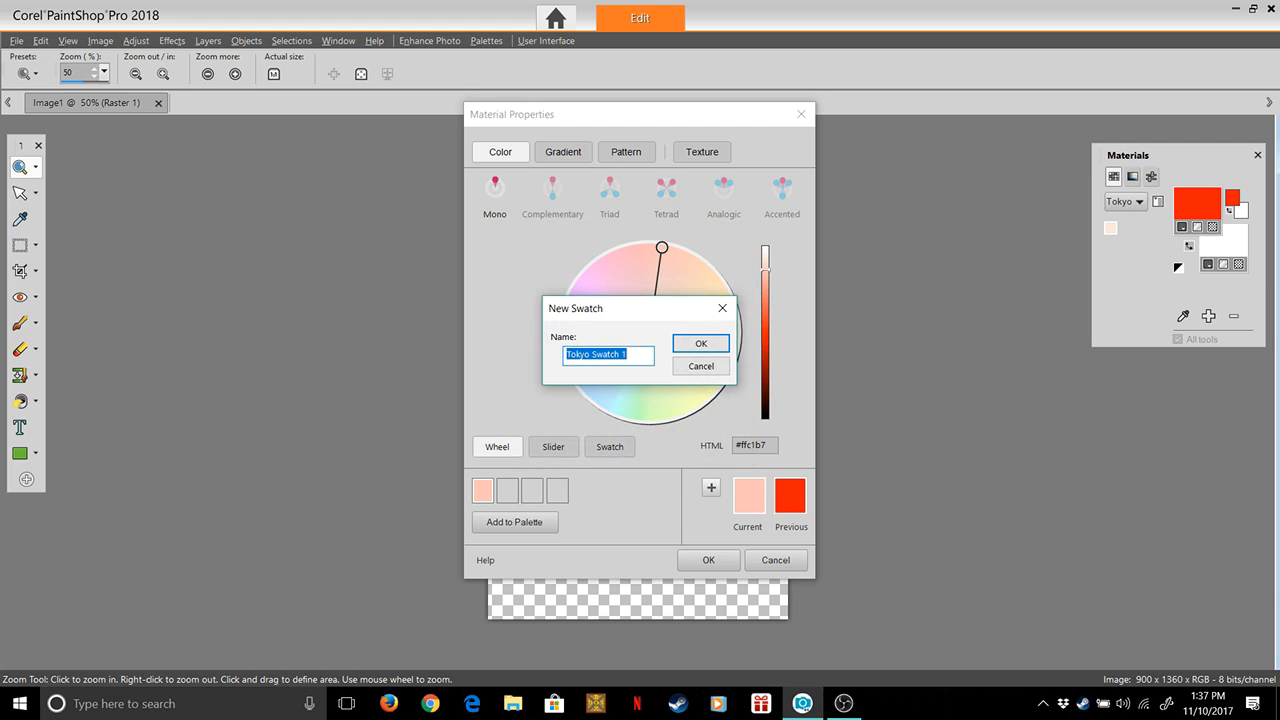
pyautogui.press('End')
pyautogui.press('BackSpace')
pyautogui.press('BackSpace')
pyautogui.press('BackSpace')
pyautogui.press('BackSpace')
pyautogui.press('BackSpace')
pyautogui.press('BackSpace')
pyautogui.press('BackSpace')
pyautogui.write('Pink2')
pyautogui.press('Return')
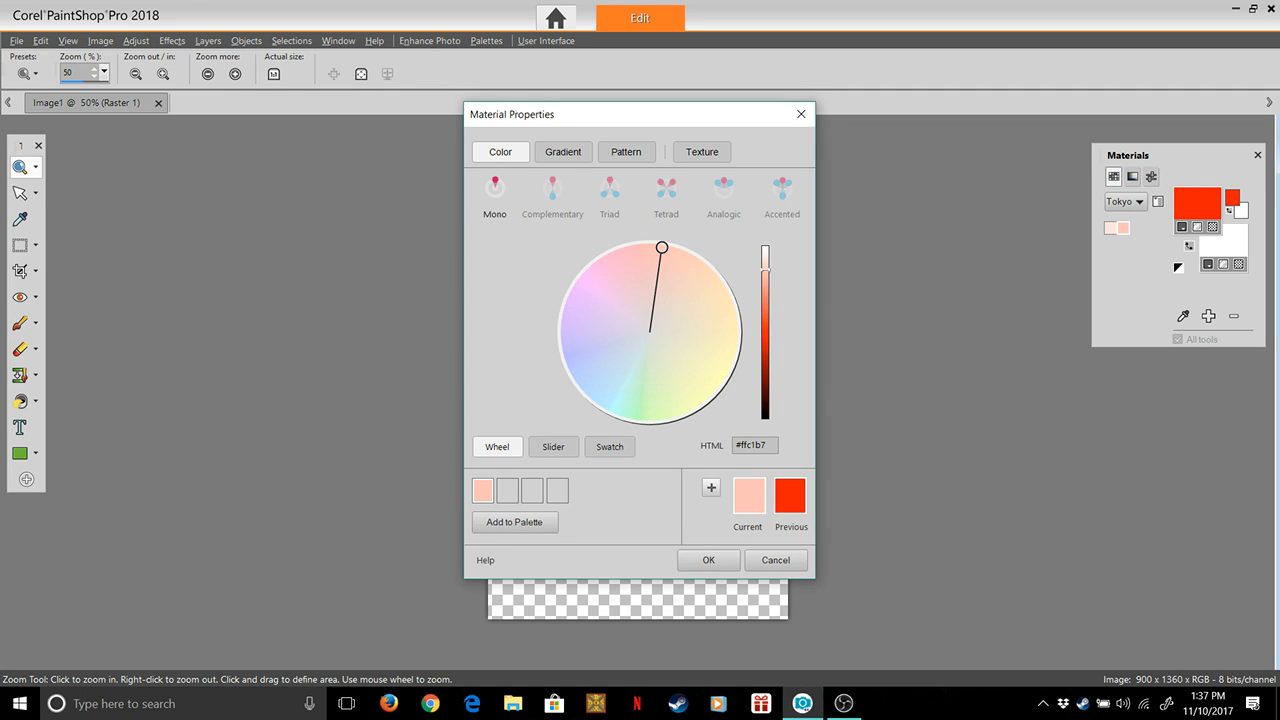
# Darken the pink to #fe8774 and add it to the Tokyo palette as a swatch named Tokyo Pink3
pyautogui.moveTo(765, 269); pyautogui.dragTo(765, 293)
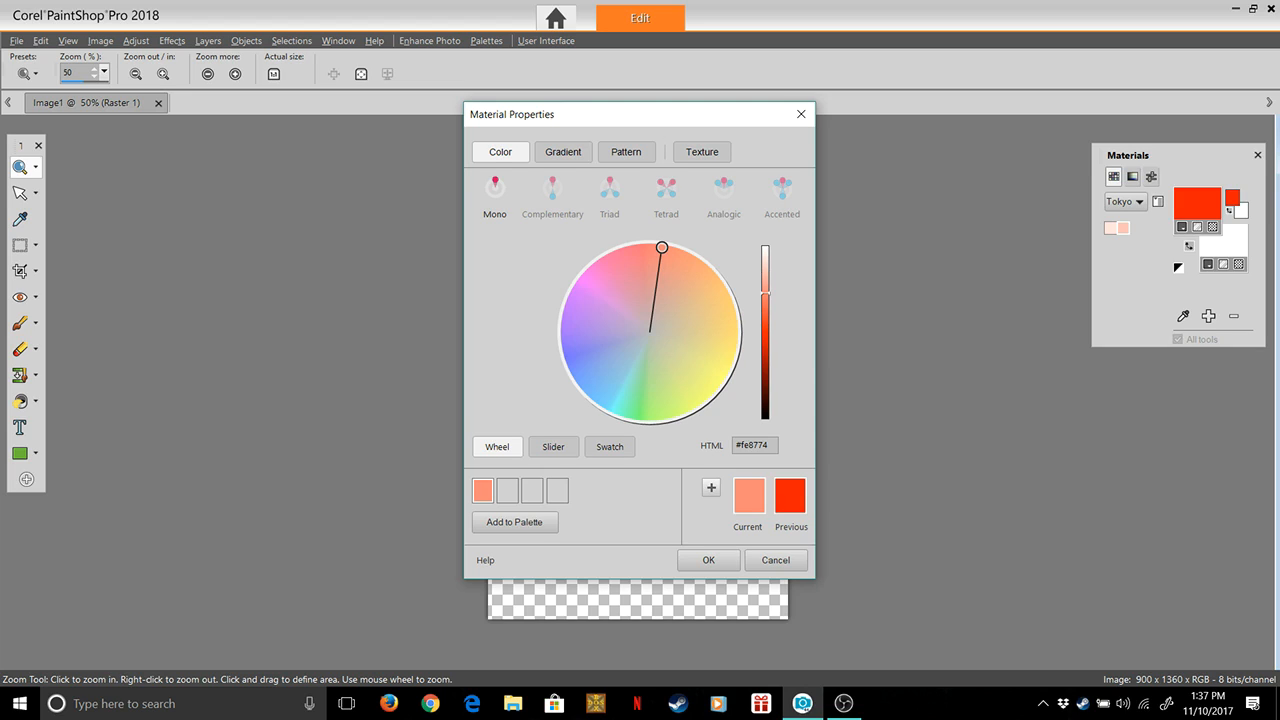
pyautogui.click(514, 522)
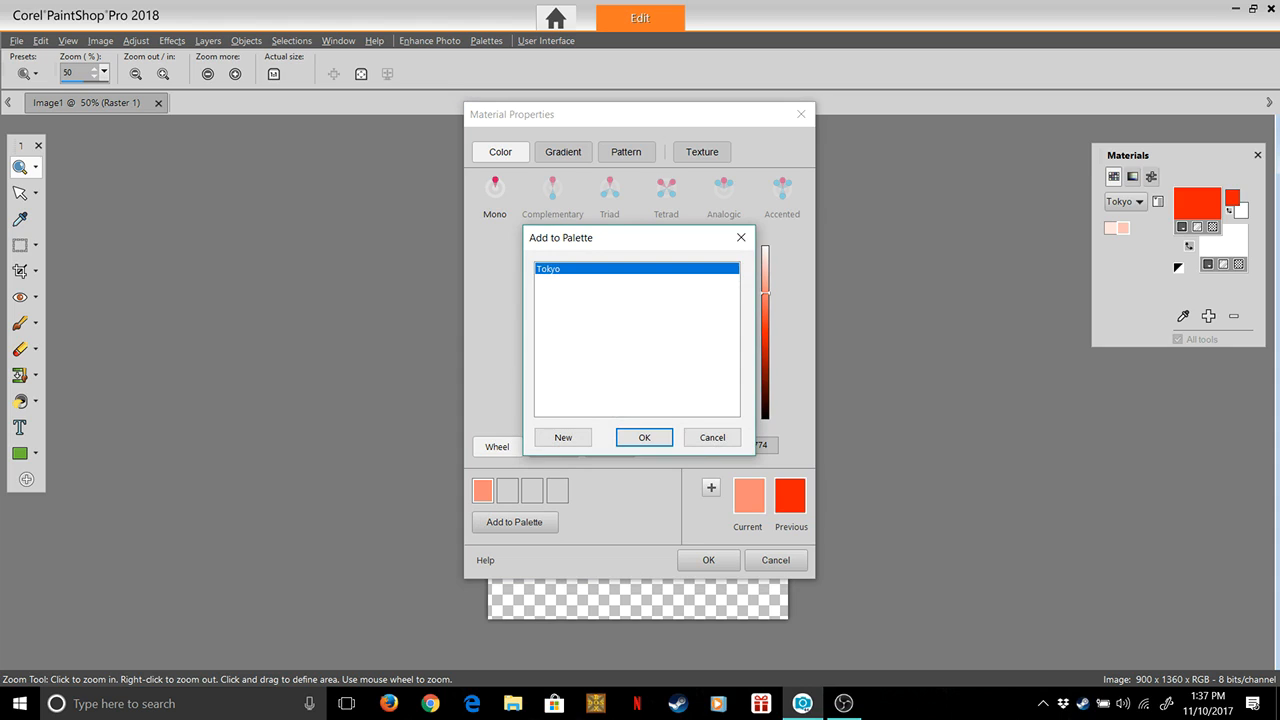
pyautogui.press('Return')
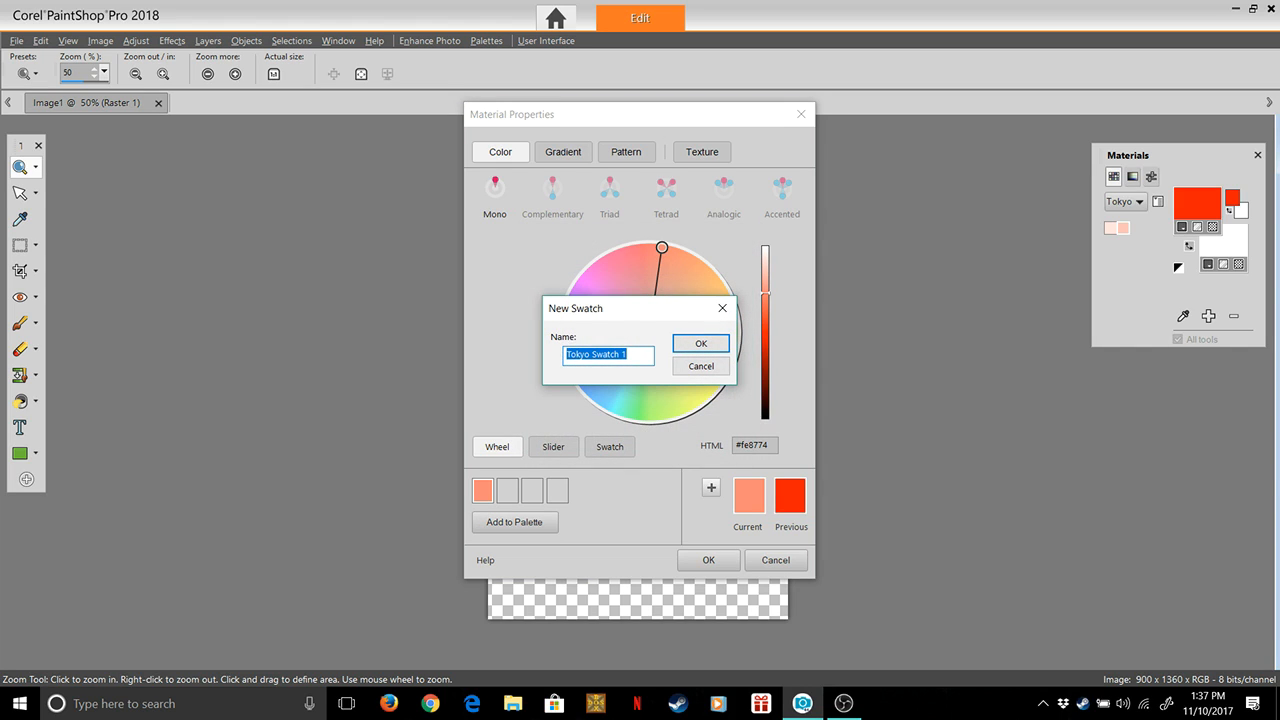
pyautogui.click(630, 355)
pyautogui.press('BackSpace')
pyautogui.press('BackSpace')
pyautogui.press('BackSpace')
pyautogui.press('BackSpace')
pyautogui.press('BackSpace')
pyautogui.press('BackSpace')
pyautogui.press('BackSpace')
pyautogui.press('BackSpace')
pyautogui.write('Pink3')
pyautogui.press('Return')
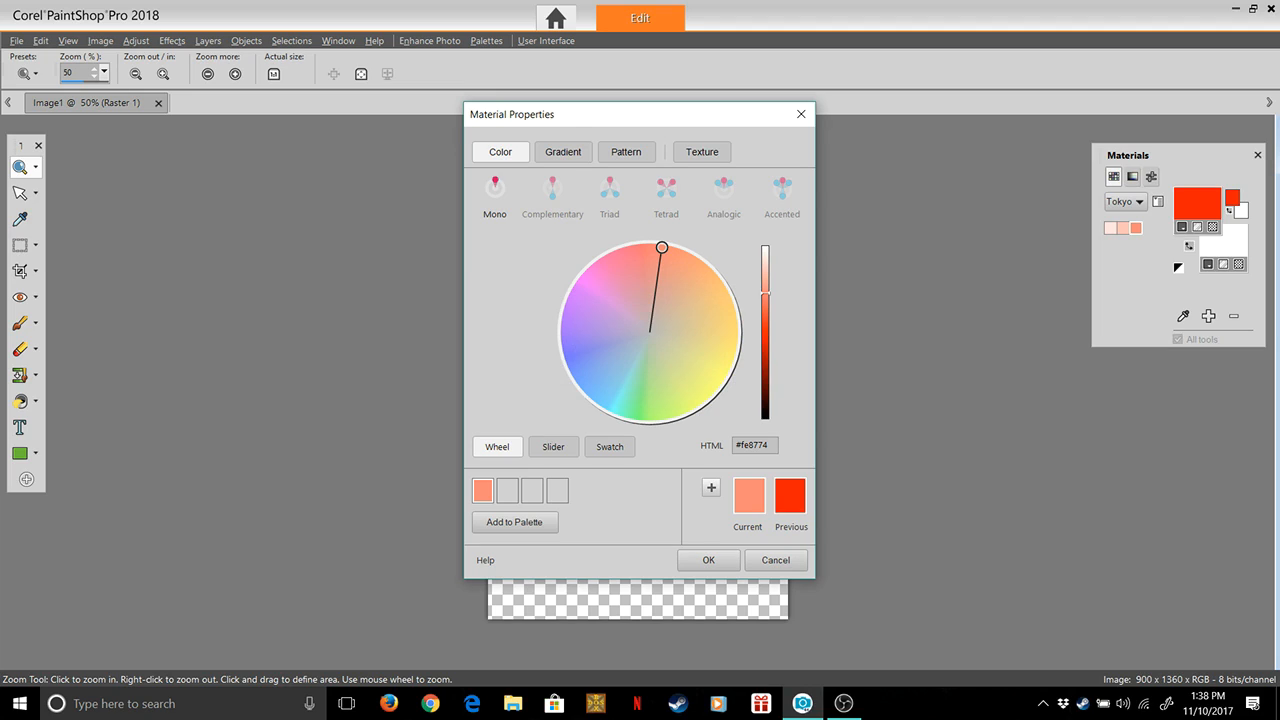
# Deepen the colour to the red #fe3312 and add it to the Tokyo palette as a swatch named Tokyo Red
pyautogui.moveTo(765, 293); pyautogui.dragTo(765, 326)
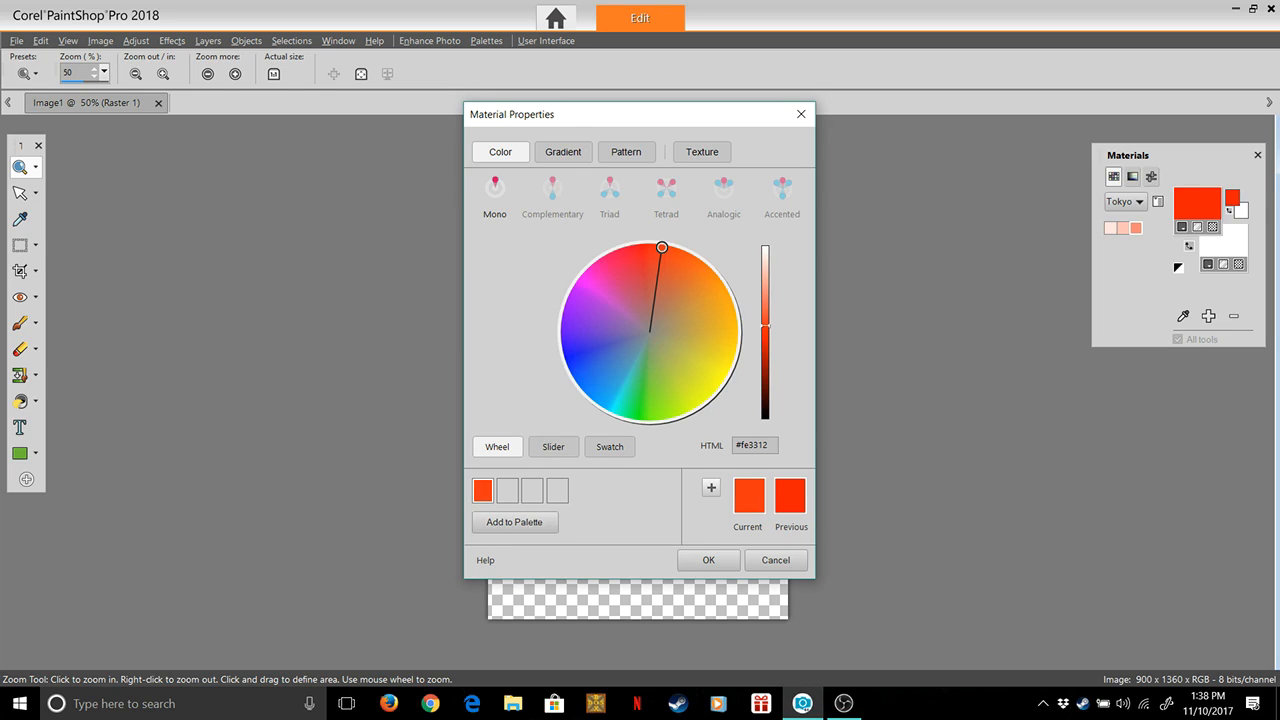
pyautogui.click(514, 522)
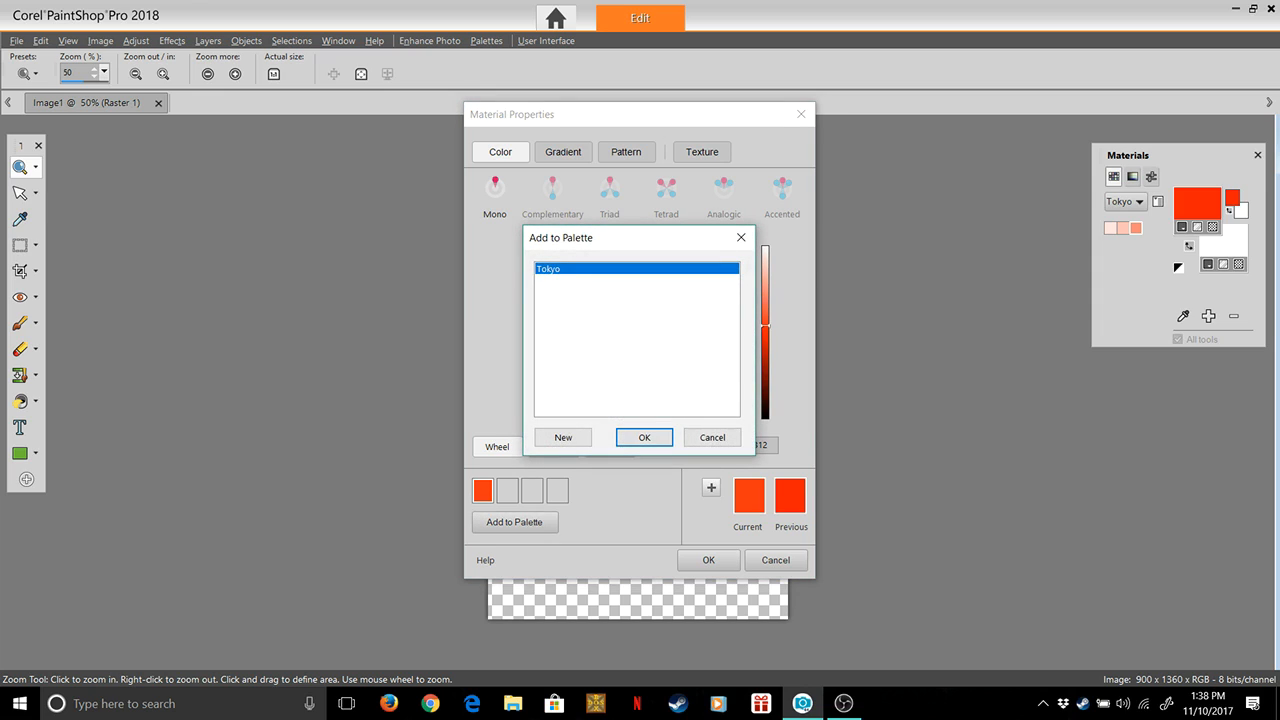
pyautogui.click(644, 437)
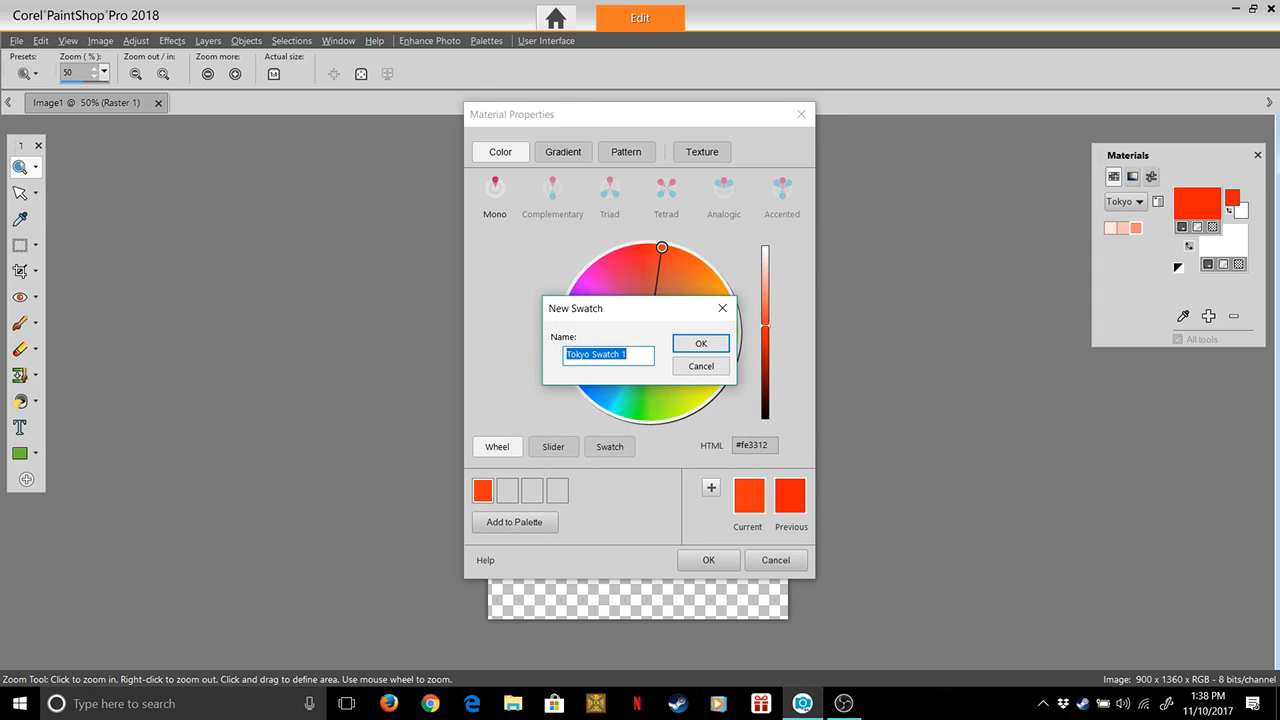
pyautogui.press('End')
pyautogui.press('BackSpace')
pyautogui.press('BackSpace')
pyautogui.press('BackSpace')
pyautogui.press('BackSpace')
pyautogui.press('BackSpace')
pyautogui.press('BackSpace')
pyautogui.press('BackSpace')
pyautogui.press('BackSpace')
pyautogui.write('Red')
pyautogui.press('Return')
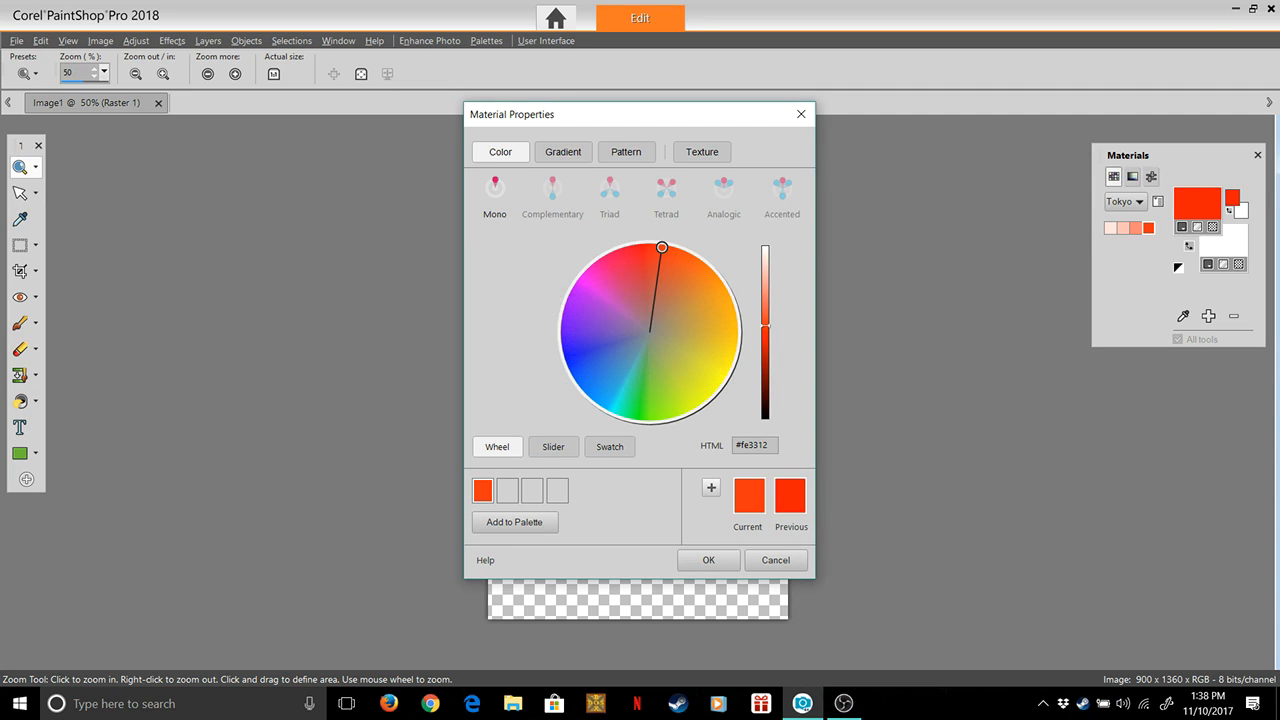
pyautogui.click(765, 362)
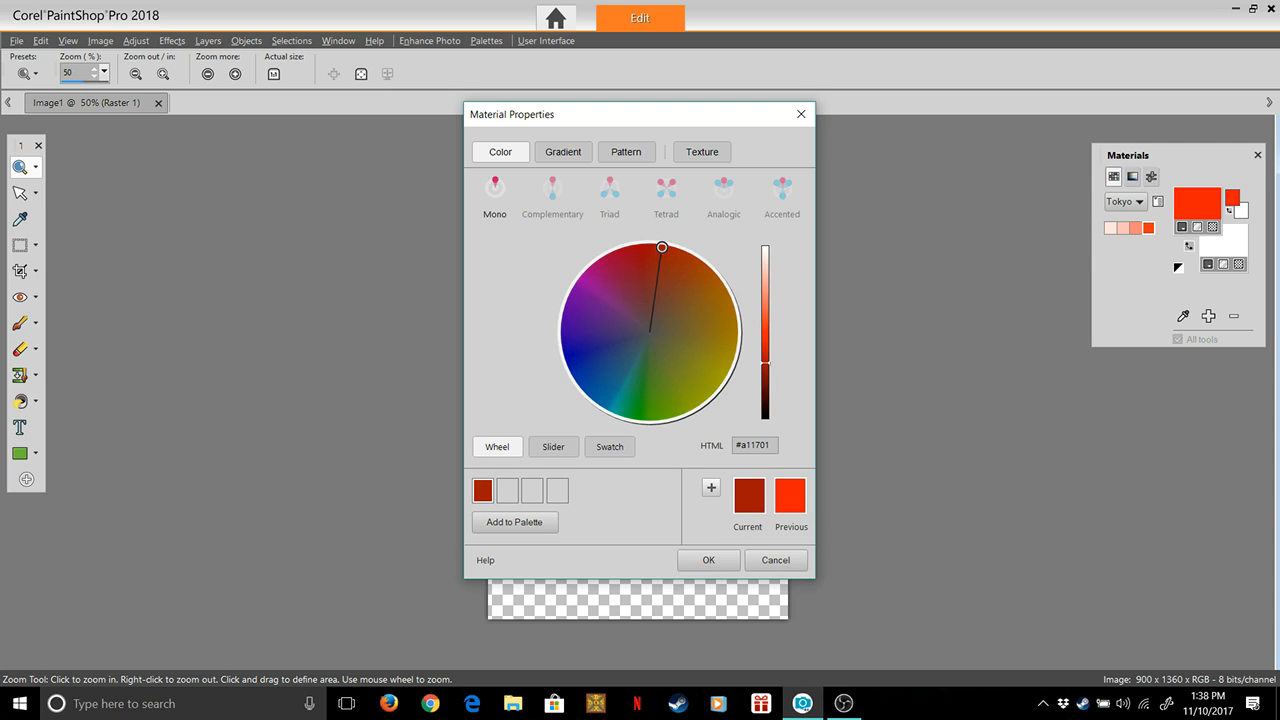
pyautogui.click(514, 522)
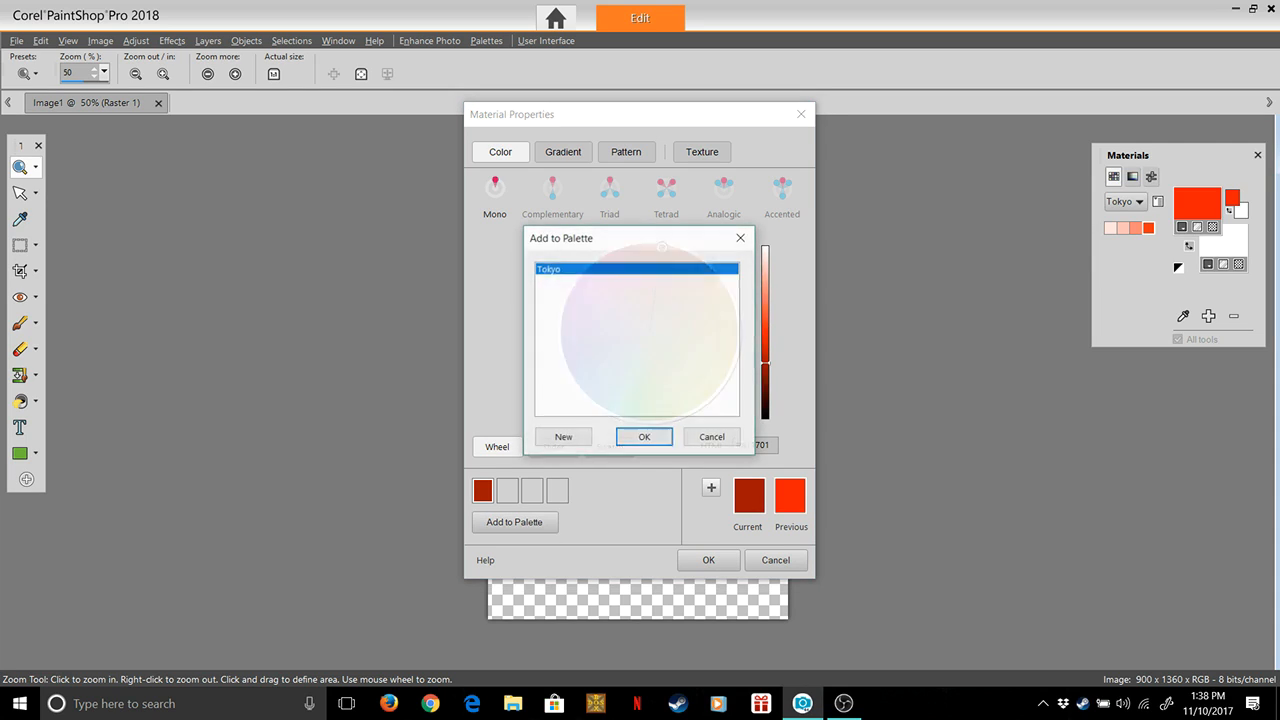
pyautogui.press('Return')
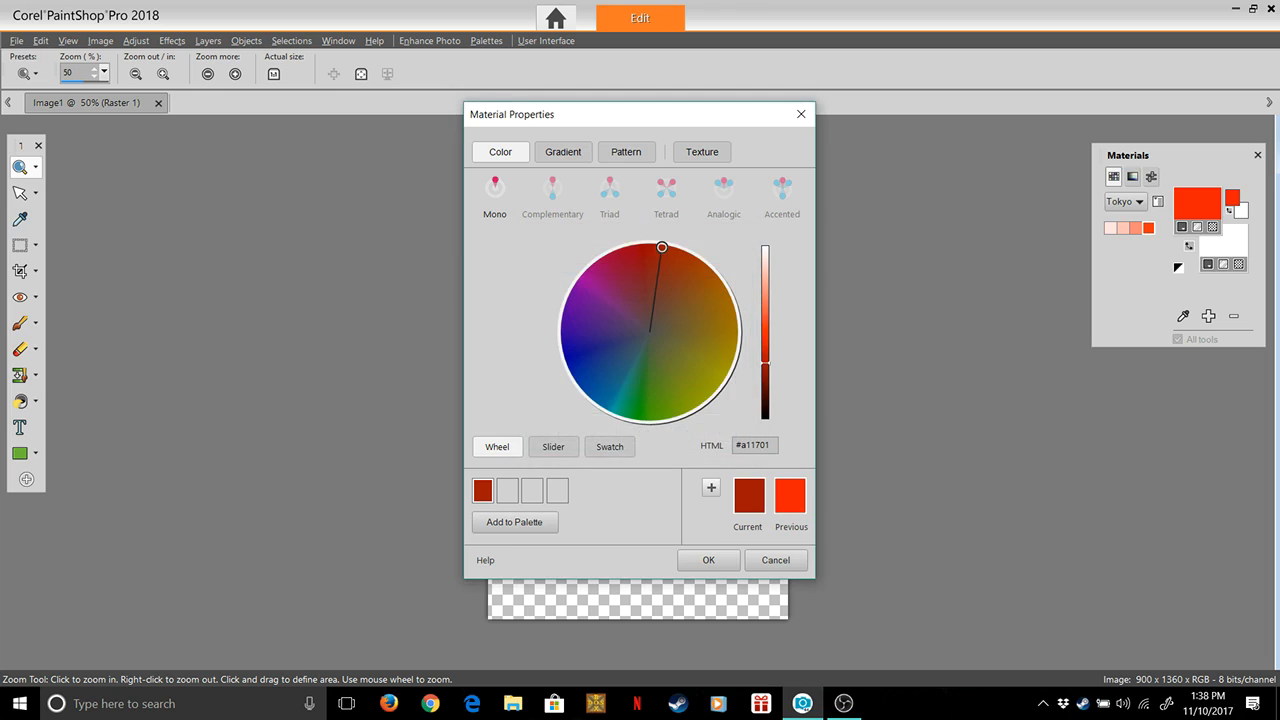
# Set the colour to the darker red #c91c01 and add it to the Tokyo palette as a swatch named Tokyo Red2
pyautogui.click(765, 350)
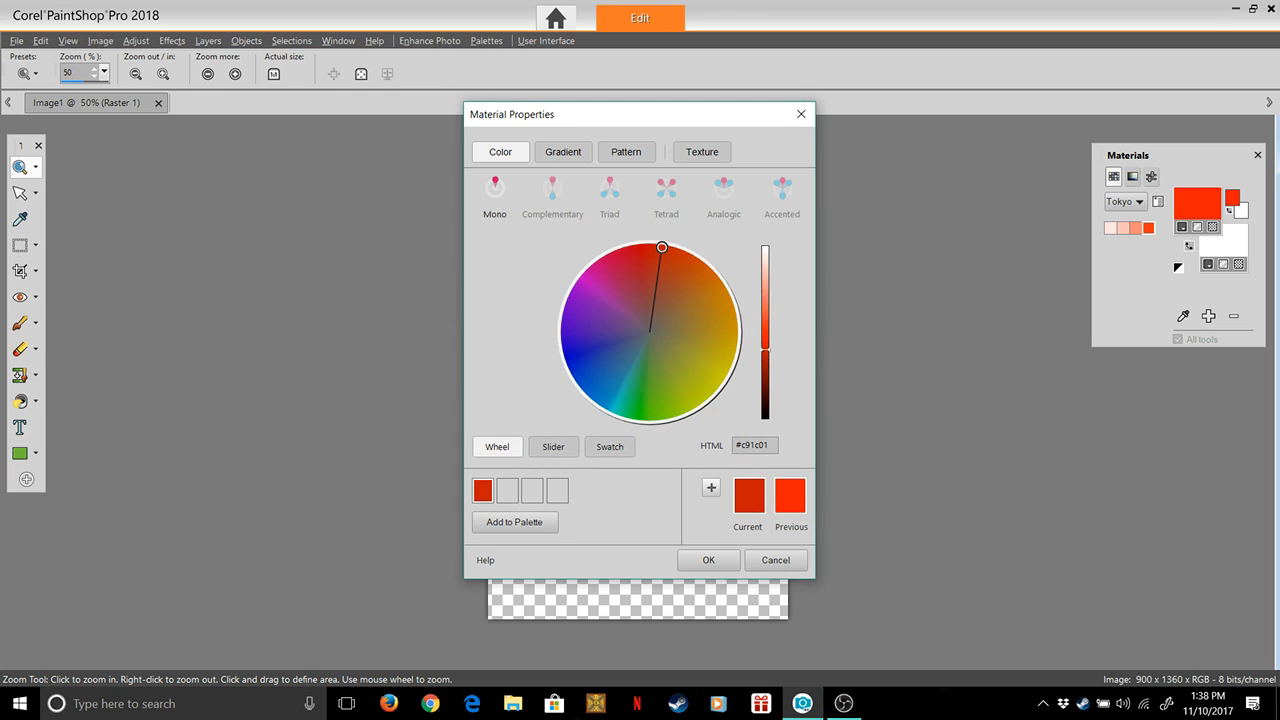
pyautogui.click(514, 522)
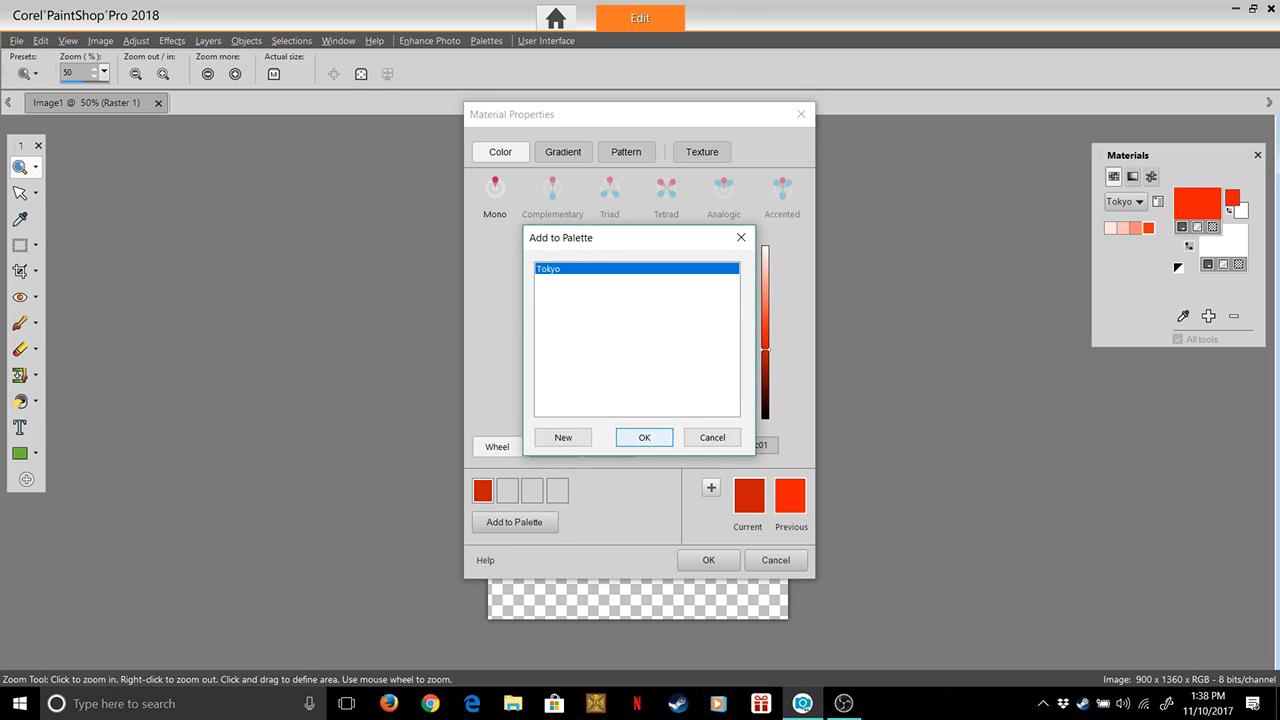
pyautogui.press('Return')
pyautogui.press('End')
pyautogui.press('BackSpace')
pyautogui.press('BackSpace')
pyautogui.press('BackSpace')
pyautogui.press('BackSpace')
pyautogui.press('BackSpace')
pyautogui.press('BackSpace')
pyautogui.press('BackSpace')
pyautogui.press('BackSpace')
pyautogui.write('Red2')
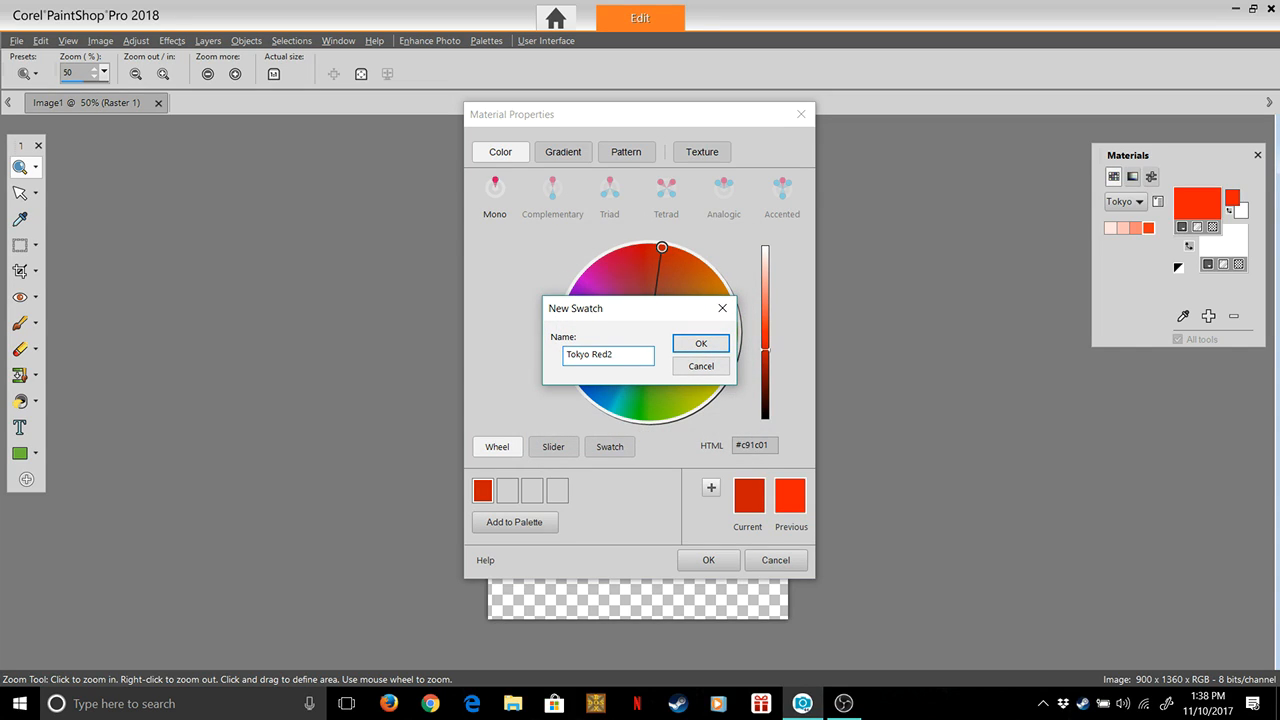
pyautogui.press('Return')
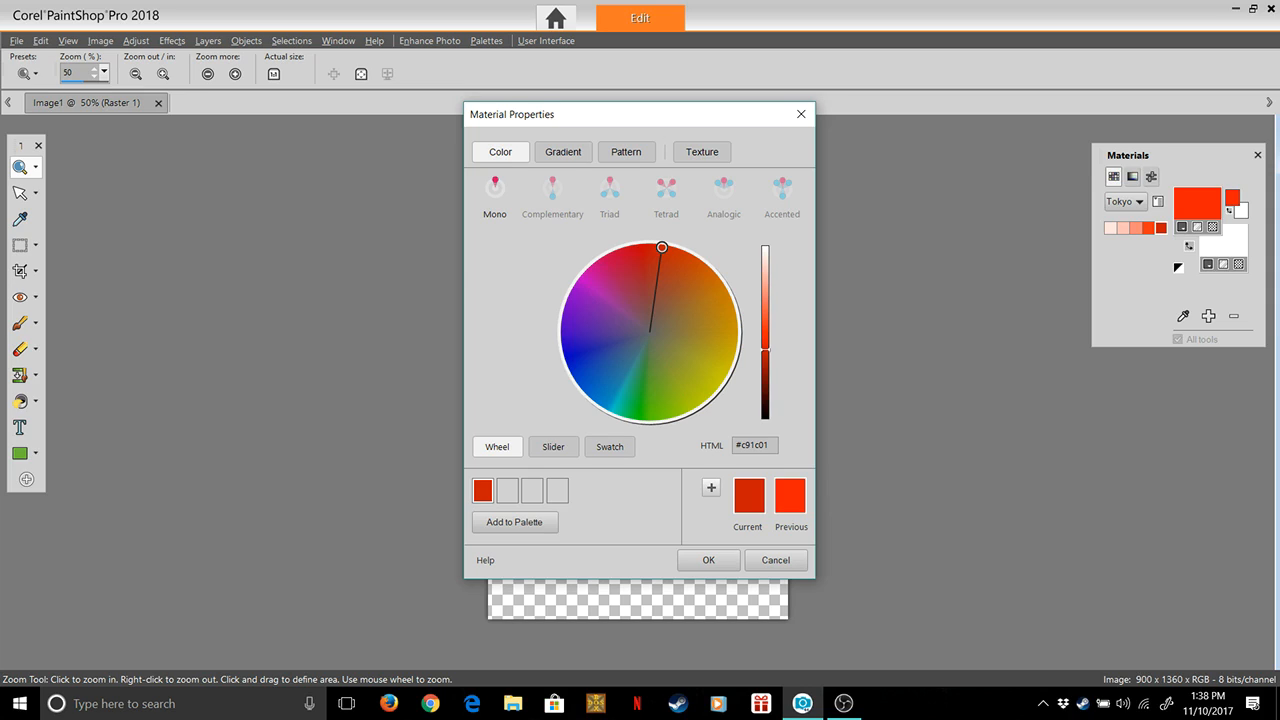
# Shift the hue to orange, lighten it to #ffdebb, and add it to the Tokyo palette as a swatch named Tokyo Orange
pyautogui.moveTo(661, 247); pyautogui.dragTo(718, 279)
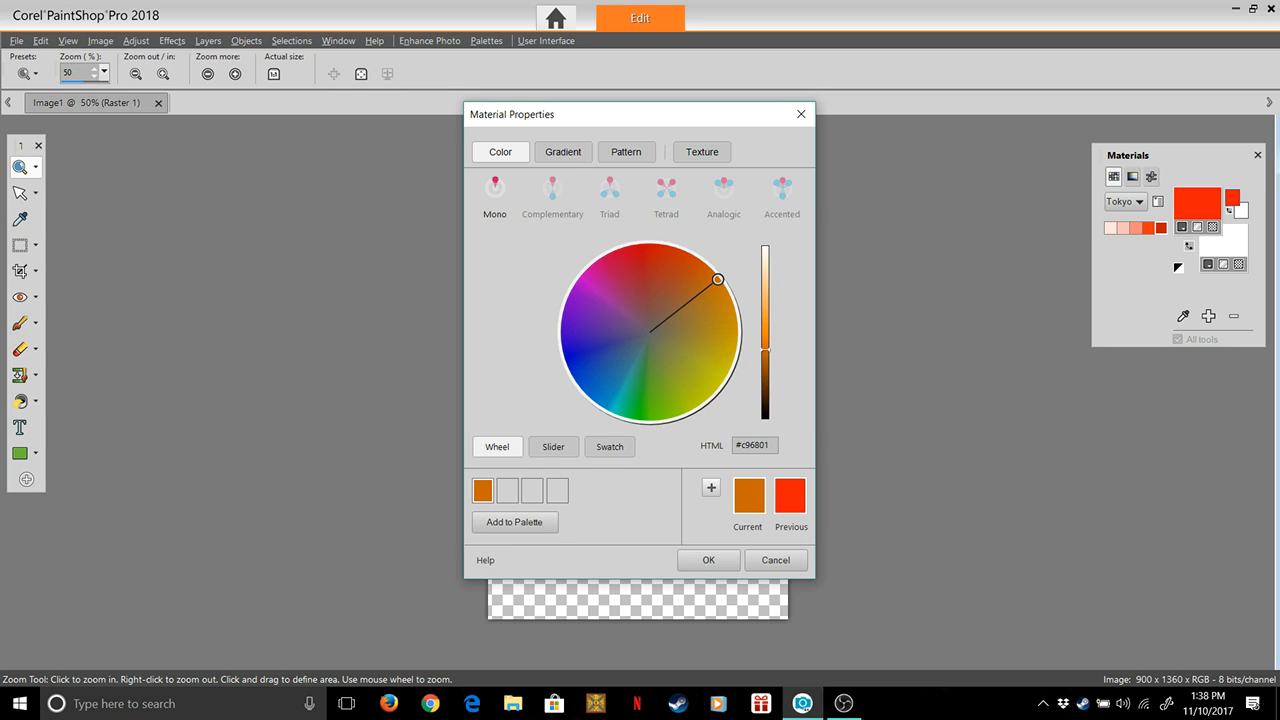
pyautogui.moveTo(765, 349); pyautogui.dragTo(765, 267)
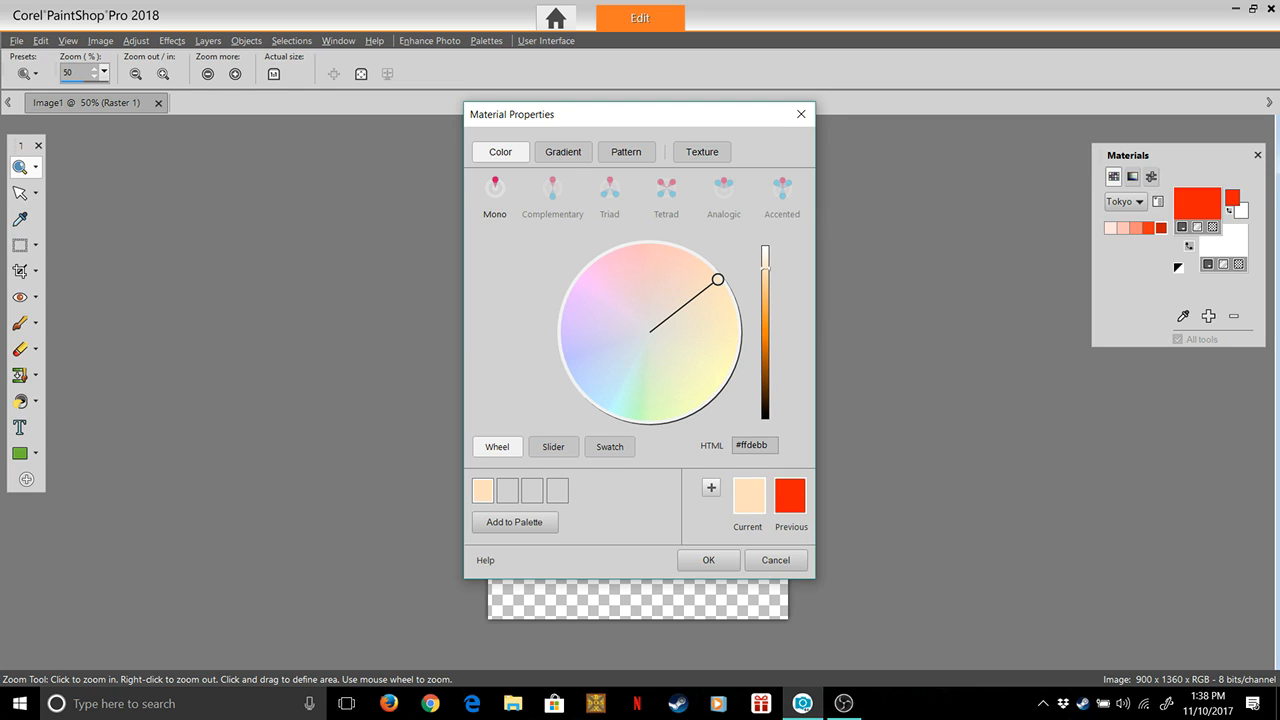
pyautogui.click(514, 522)
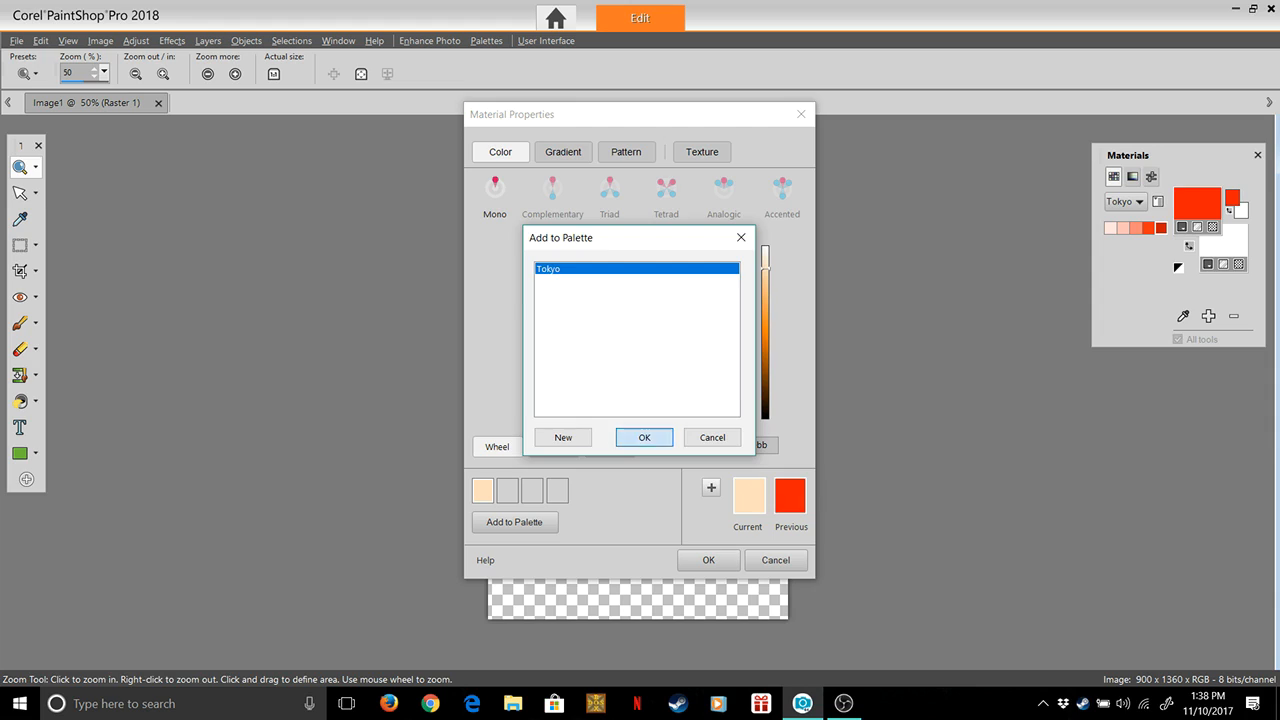
pyautogui.click(644, 437)
pyautogui.press('End')
pyautogui.press('BackSpace')
pyautogui.press('BackSpace')
pyautogui.press('BackSpace')
pyautogui.press('BackSpace')
pyautogui.press('BackSpace')
pyautogui.press('BackSpace')
pyautogui.press('BackSpace')
pyautogui.press('BackSpace')
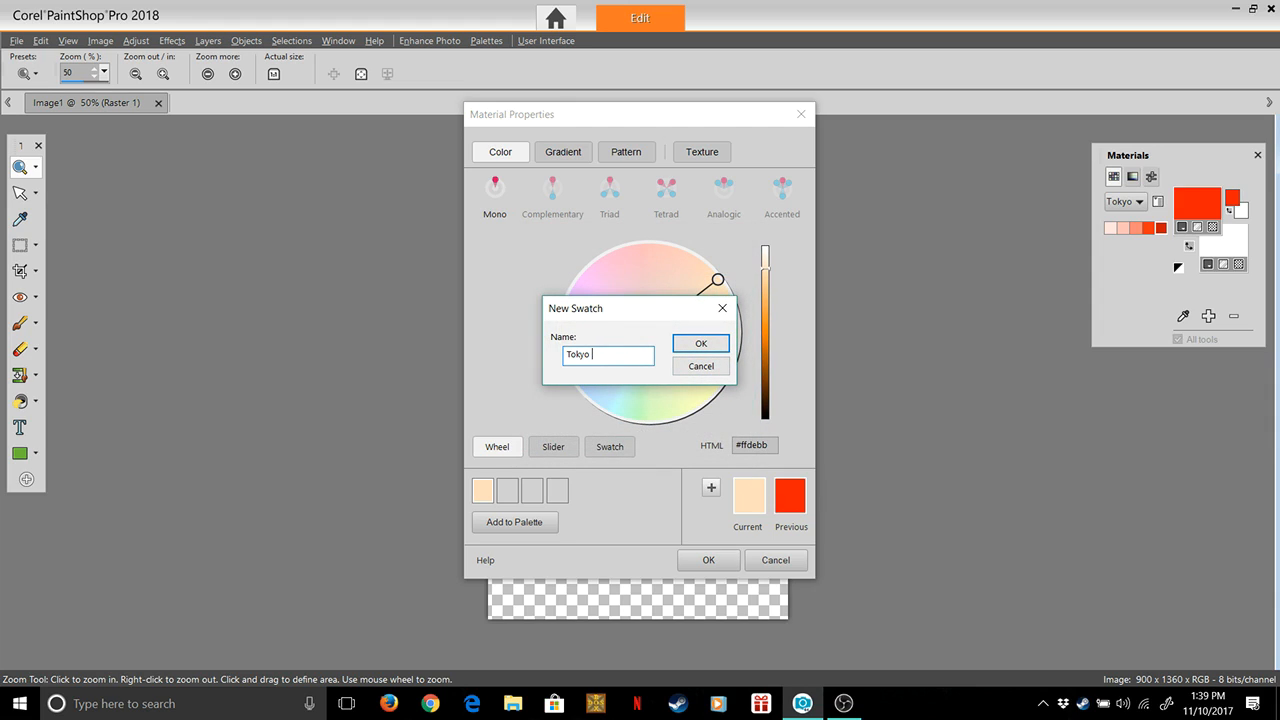
pyautogui.write('PO')
pyautogui.press('BackSpace')
pyautogui.press('BackSpace')
pyautogui.write('Orage')
pyautogui.click(608, 354)
pyautogui.write('n')
pyautogui.press('Return')
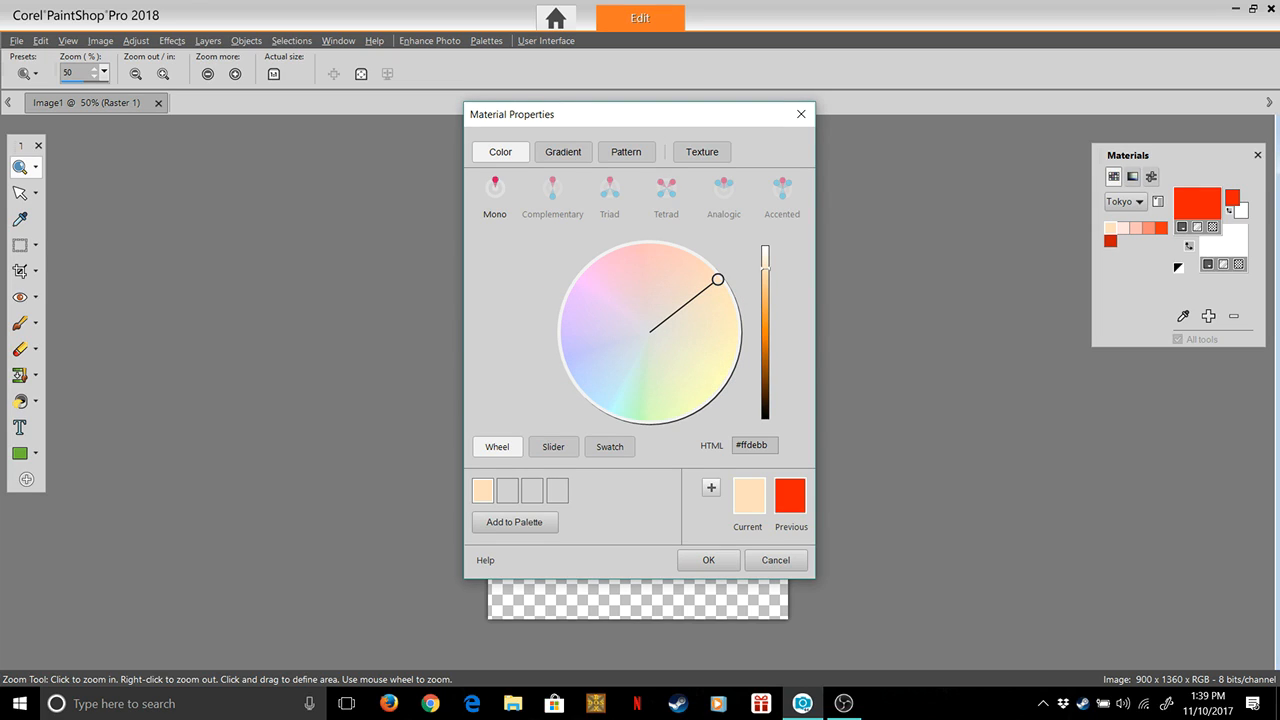
# Darken the orange to #feb86c and add it to the Tokyo palette as a swatch named Tokyo Orange2
pyautogui.moveTo(765, 268); pyautogui.dragTo(765, 292)
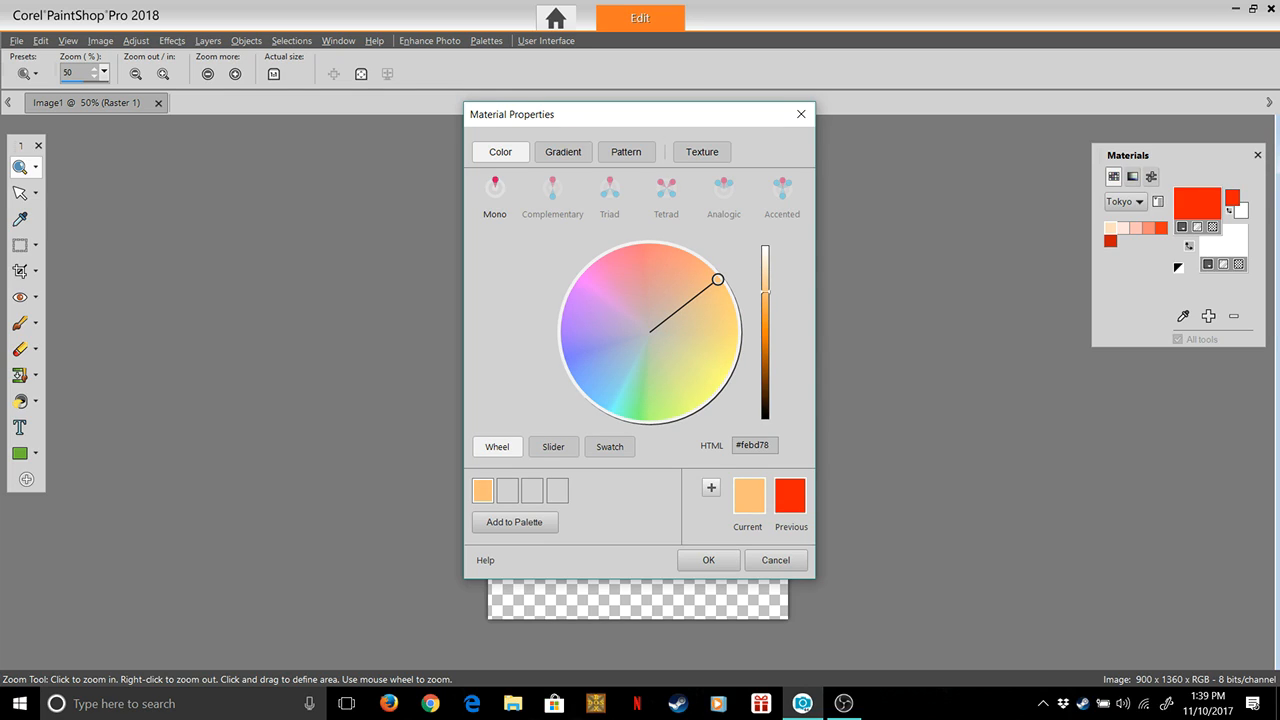
pyautogui.moveTo(765, 292); pyautogui.dragTo(765, 362)
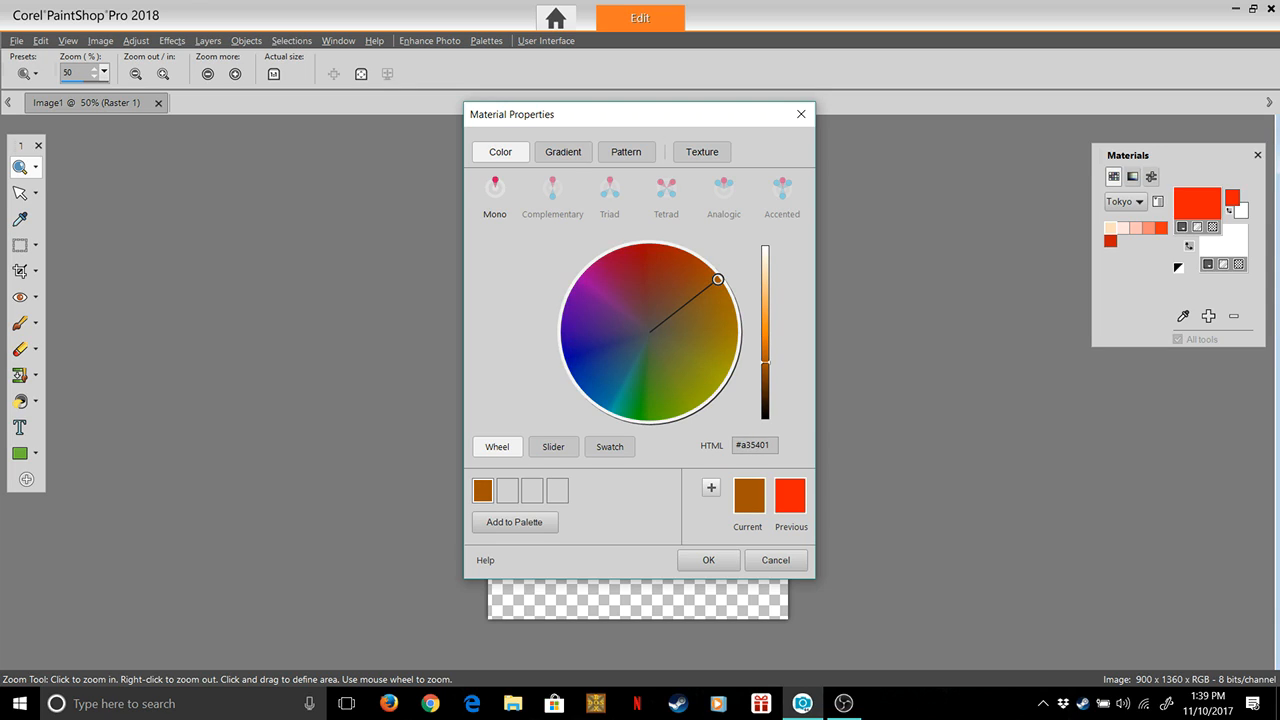
pyautogui.moveTo(765, 362); pyautogui.dragTo(765, 286)
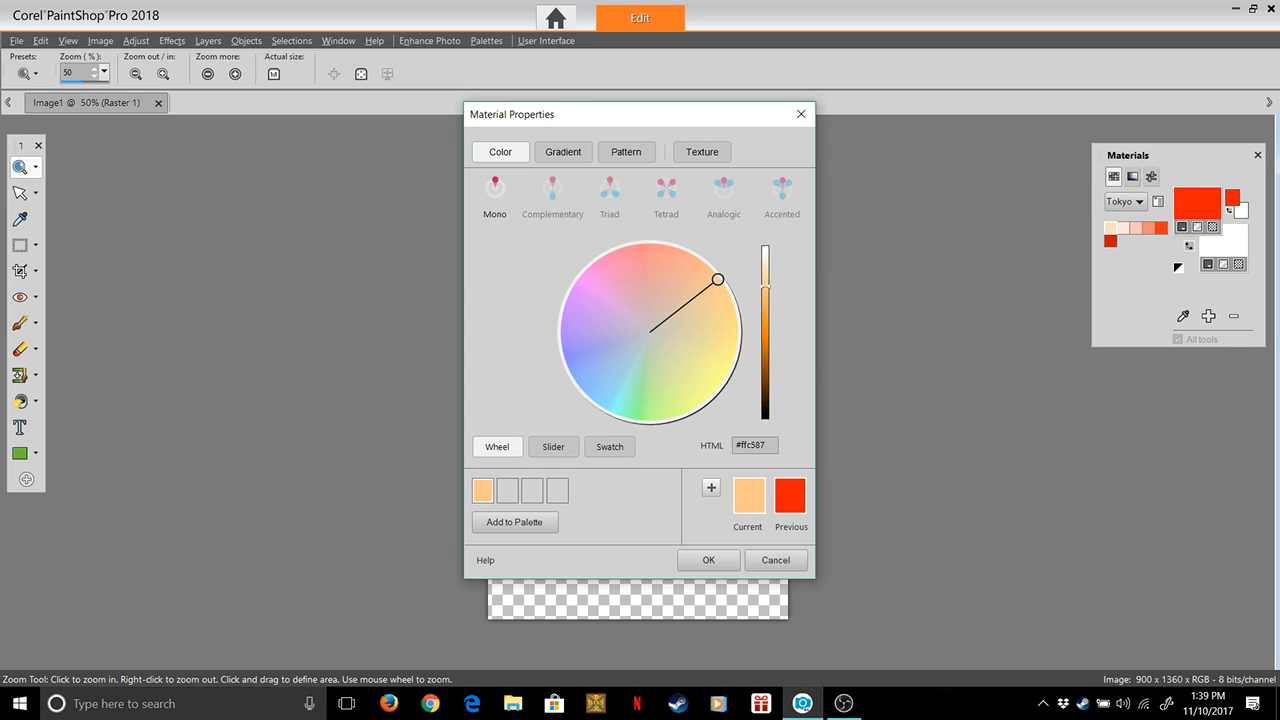
pyautogui.moveTo(765, 287); pyautogui.dragTo(765, 296)
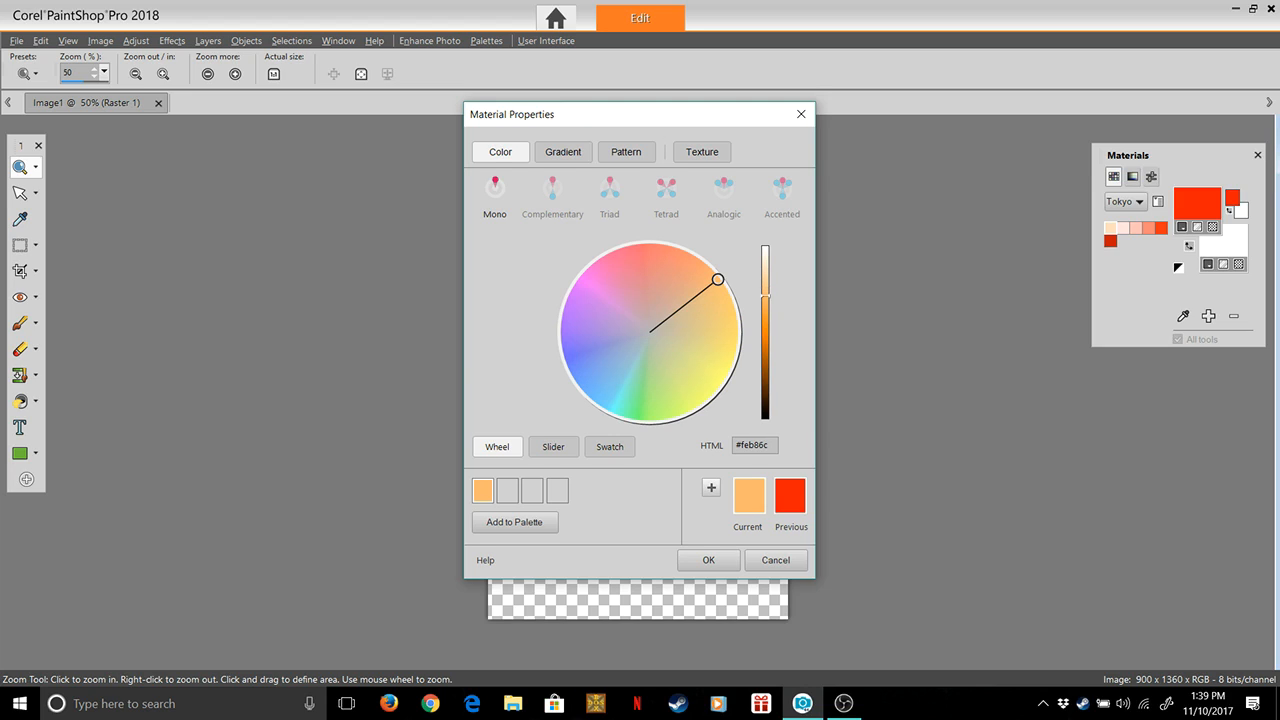
pyautogui.click(514, 522)
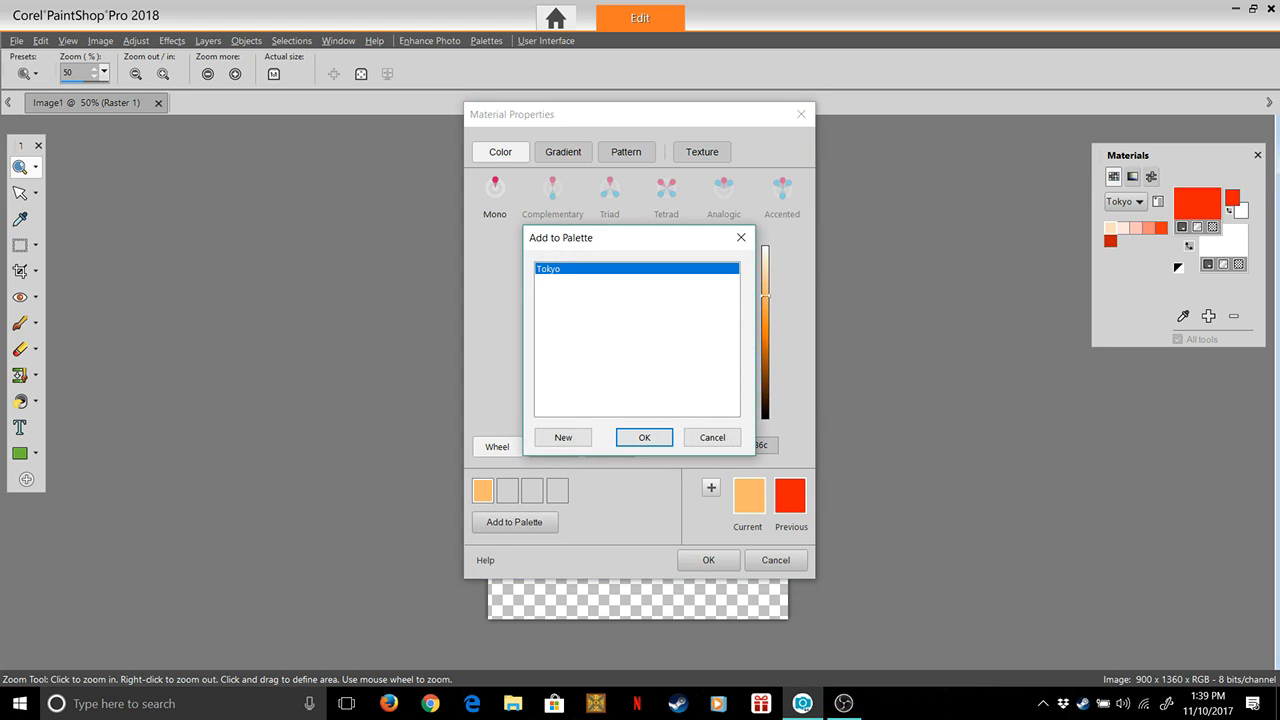
pyautogui.click(644, 437)
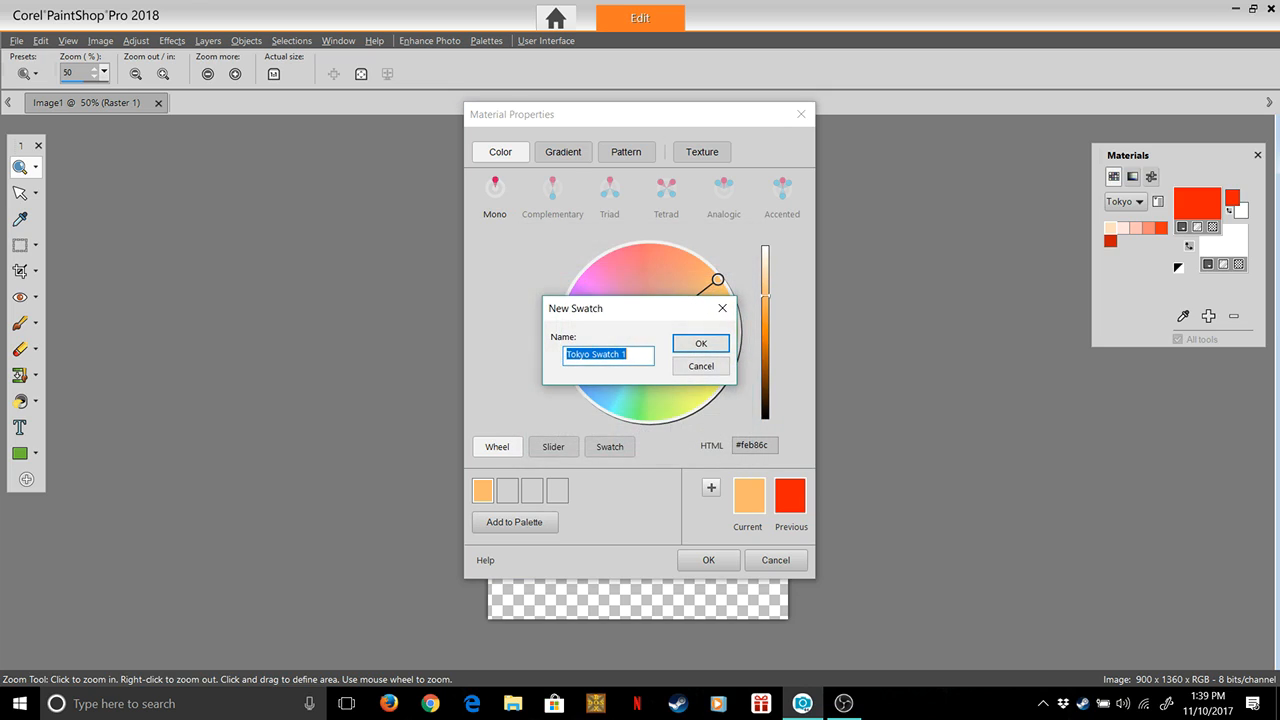
pyautogui.click(632, 355)
pyautogui.press('BackSpace')
pyautogui.press('BackSpace')
pyautogui.press('BackSpace')
pyautogui.press('BackSpace')
pyautogui.press('BackSpace')
pyautogui.press('BackSpace')
pyautogui.press('BackSpace')
pyautogui.press('BackSpace')
pyautogui.write('Orange2')
pyautogui.press('Return')
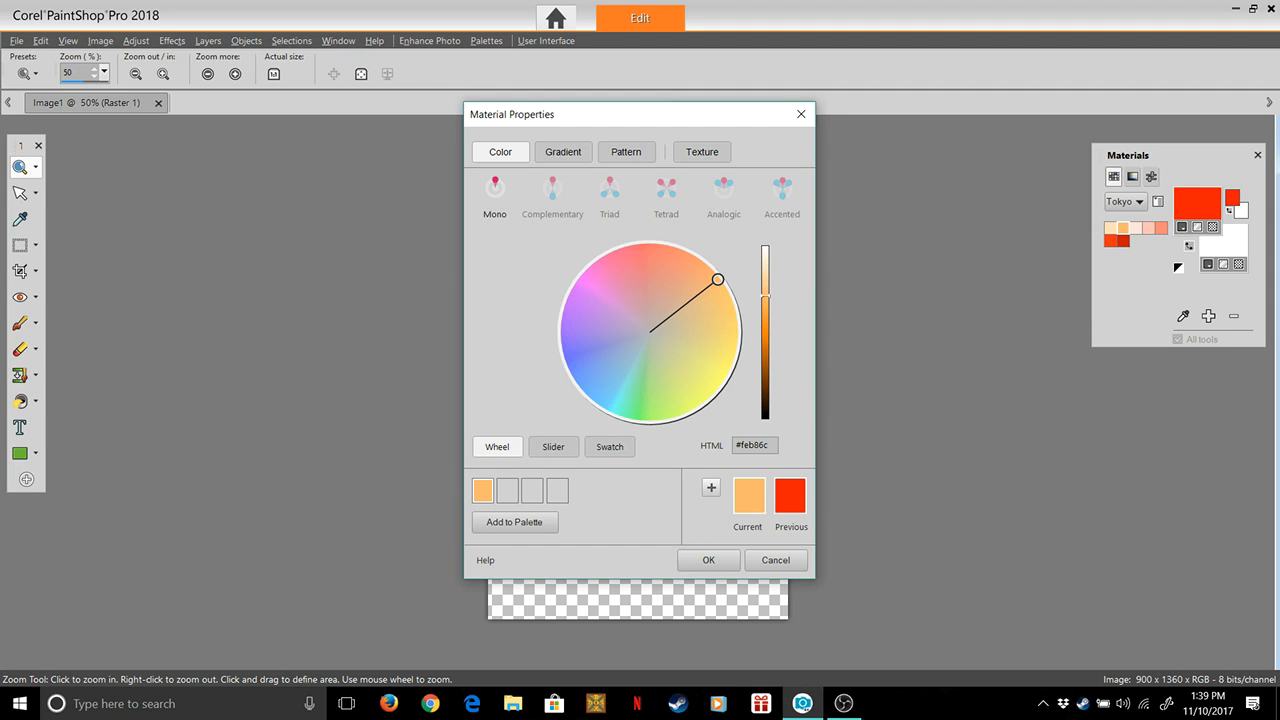
# Deepen the orange to #fe9524 and add it to the Tokyo palette as the next Tokyo Orange swatch
pyautogui.moveTo(765, 296); pyautogui.dragTo(765, 320)
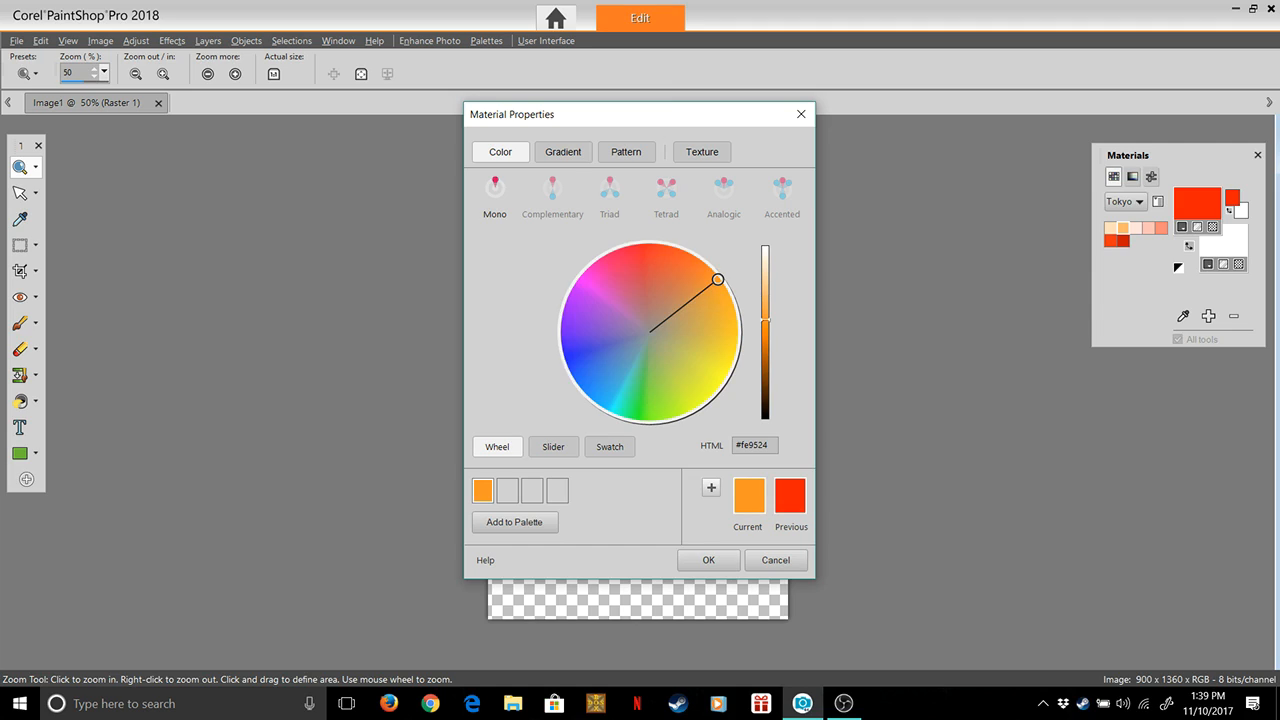
pyautogui.click(514, 522)
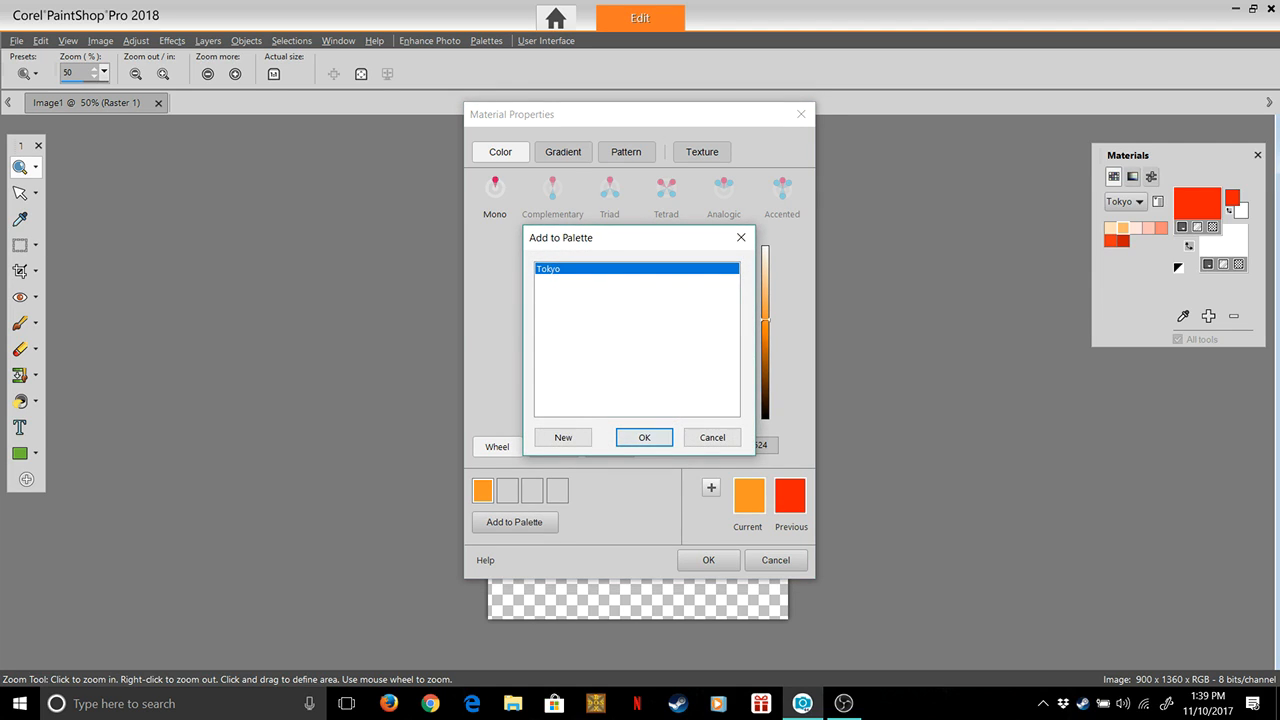
pyautogui.press('Return')
pyautogui.press('End')
pyautogui.press('BackSpace')
pyautogui.press('BackSpace')
pyautogui.press('BackSpace')
pyautogui.press('BackSpace')
pyautogui.press('BackSpace')
pyautogui.press('BackSpace')
pyautogui.press('BackSpace')
pyautogui.press('BackSpace')
pyautogui.write('Oran')
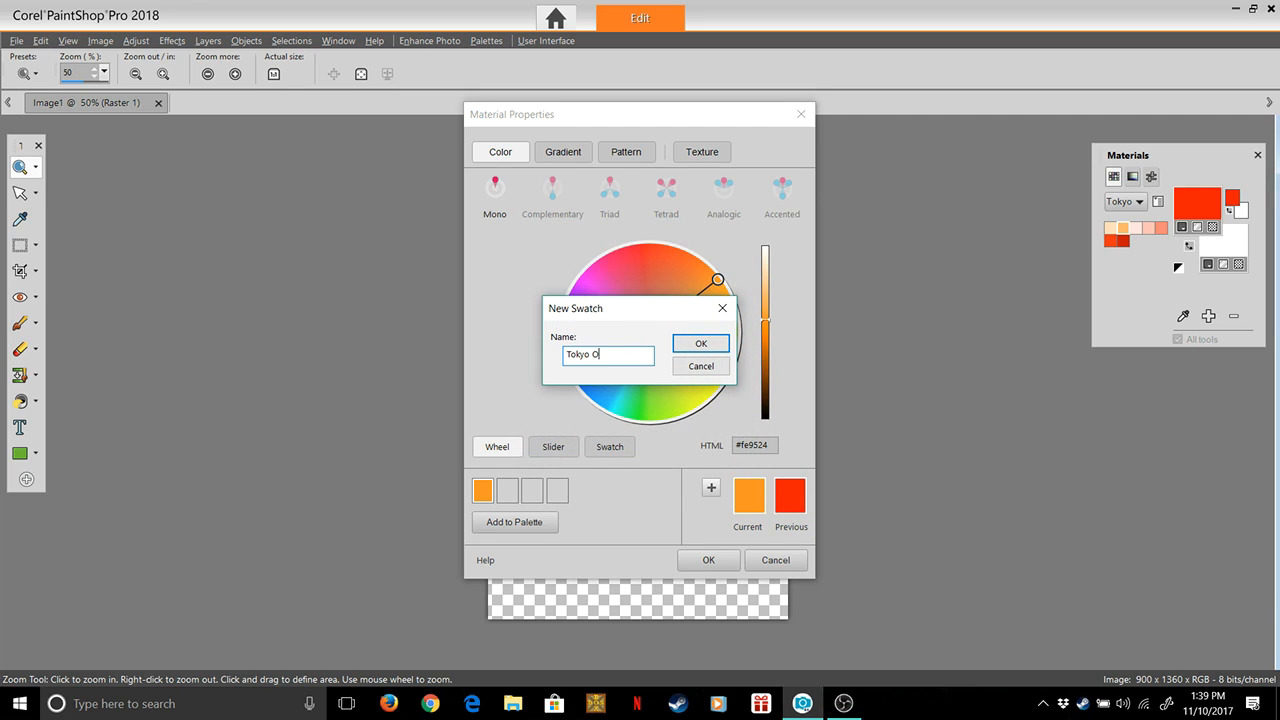
pyautogui.press('BackSpace')
pyautogui.write('nge')
pyautogui.press('Return')
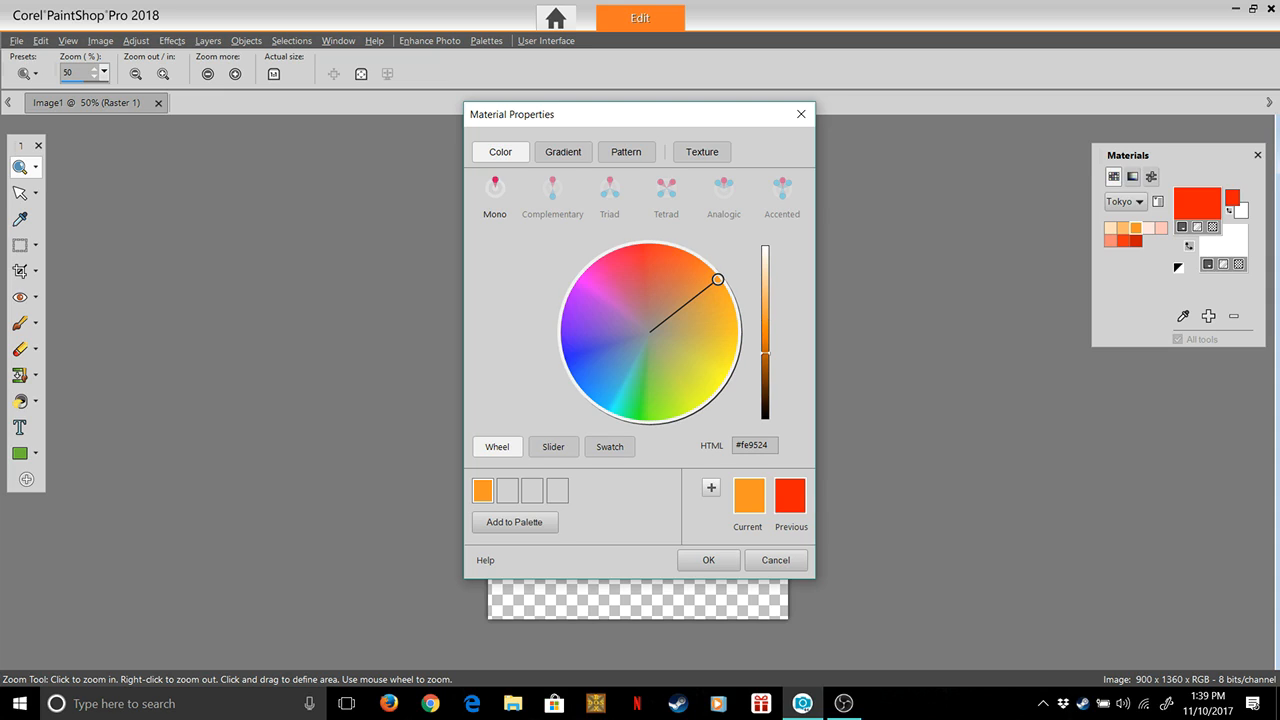
# Darken the orange and shift its hue slightly towards red to #bf5501, and add it to the Tokyo palette as Tokyo Orange4
pyautogui.moveTo(765, 320); pyautogui.dragTo(765, 353)
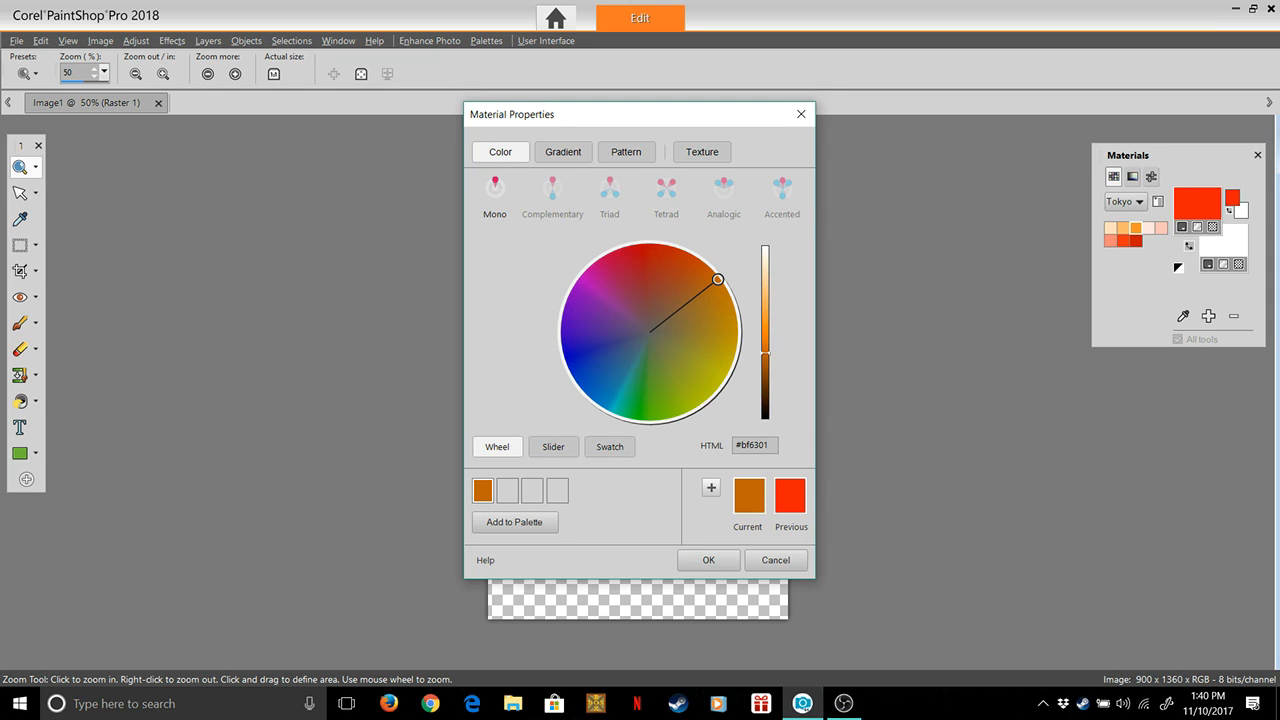
pyautogui.moveTo(717, 279); pyautogui.dragTo(710, 270)
pyautogui.click(514, 522)
pyautogui.click(645, 437)
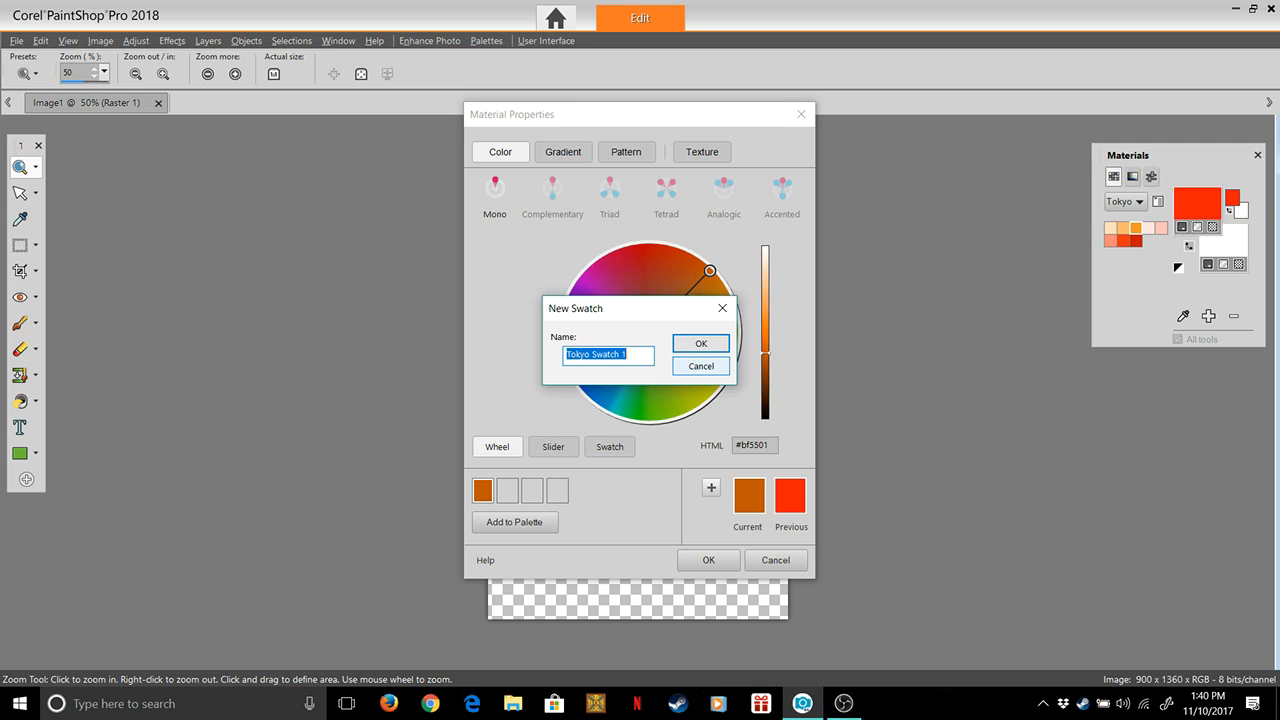
pyautogui.press('End')
pyautogui.press('BackSpace')
pyautogui.press('BackSpace')
pyautogui.press('BackSpace')
pyautogui.press('BackSpace')
pyautogui.press('BackSpace')
pyautogui.press('BackSpace')
pyautogui.press('BackSpace')
pyautogui.press('BackSpace')
pyautogui.write('Orange4')
pyautogui.press('Return')
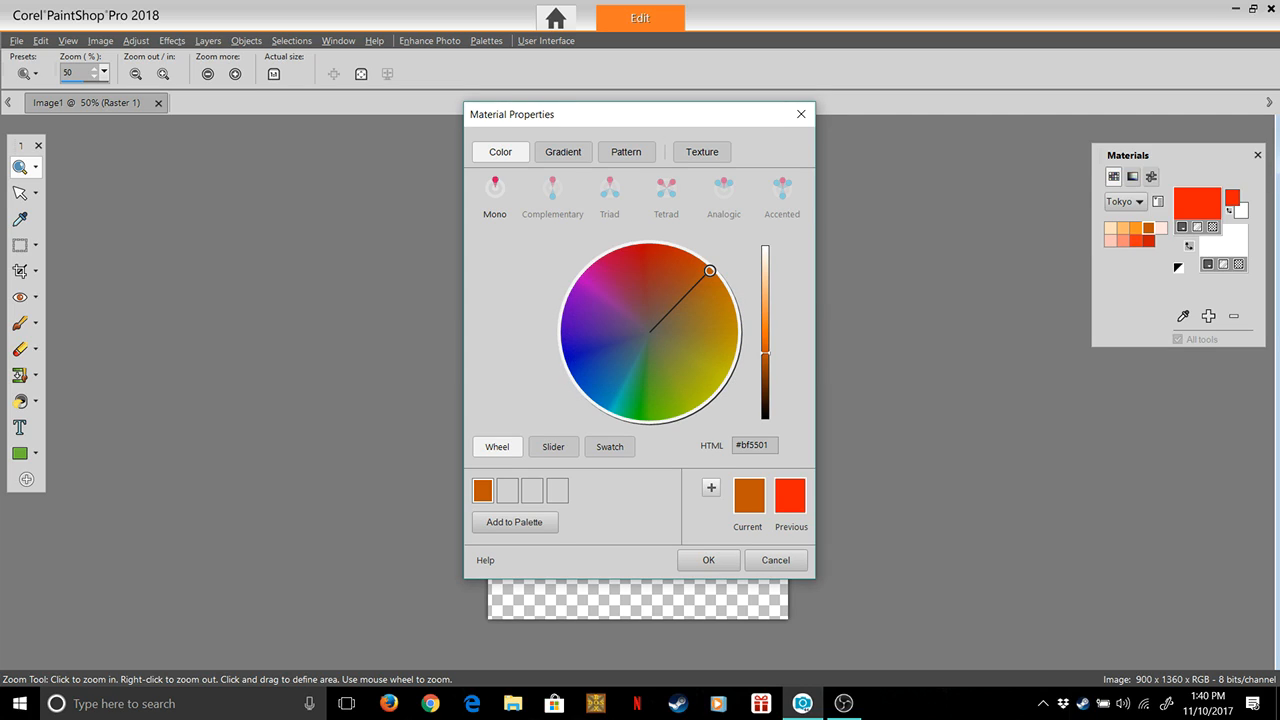
# Darken the colour to the brown #5c2900 and add it to the Tokyo palette as a swatch named Tokyo Brown
pyautogui.moveTo(765, 353); pyautogui.dragTo(765, 386)
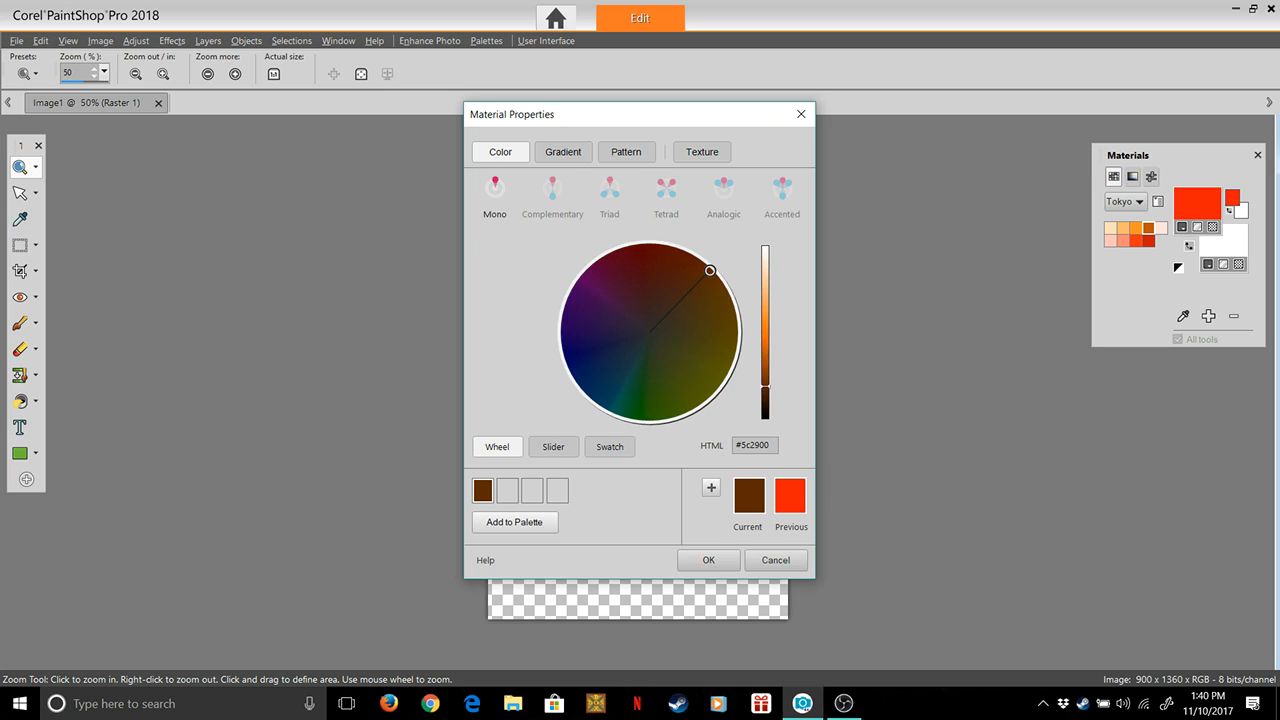
pyautogui.click(514, 521)
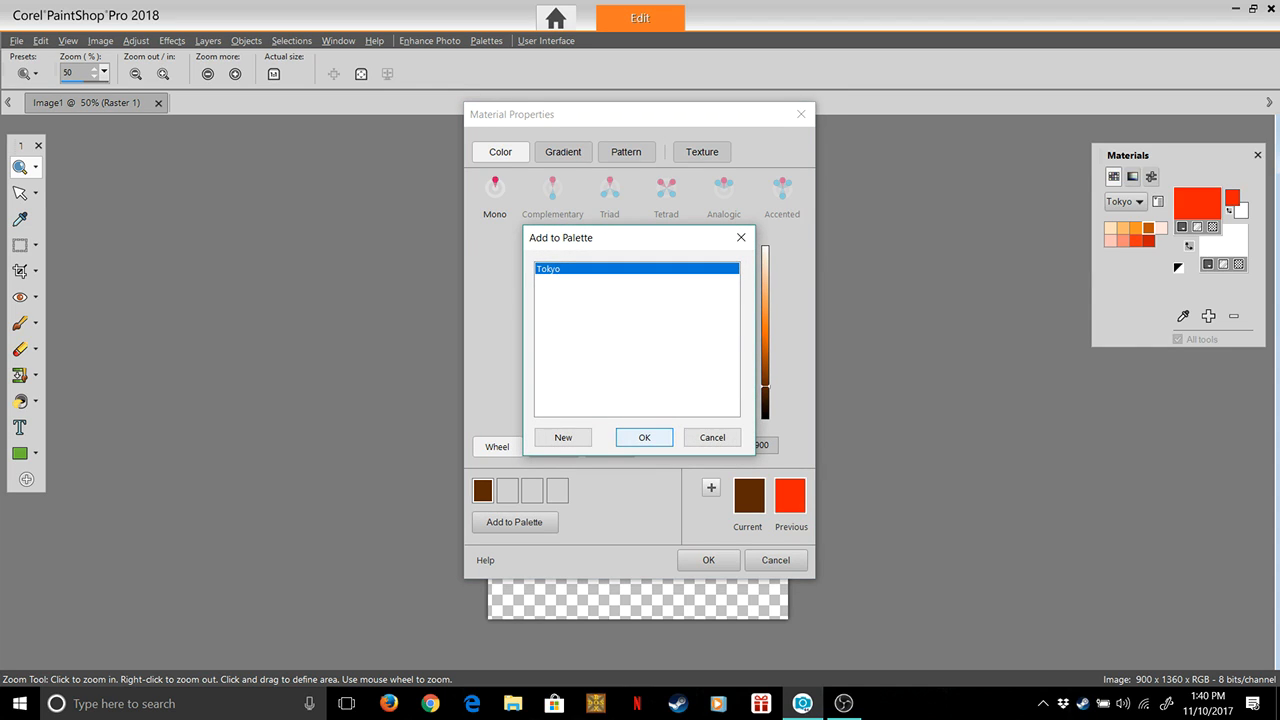
pyautogui.click(644, 437)
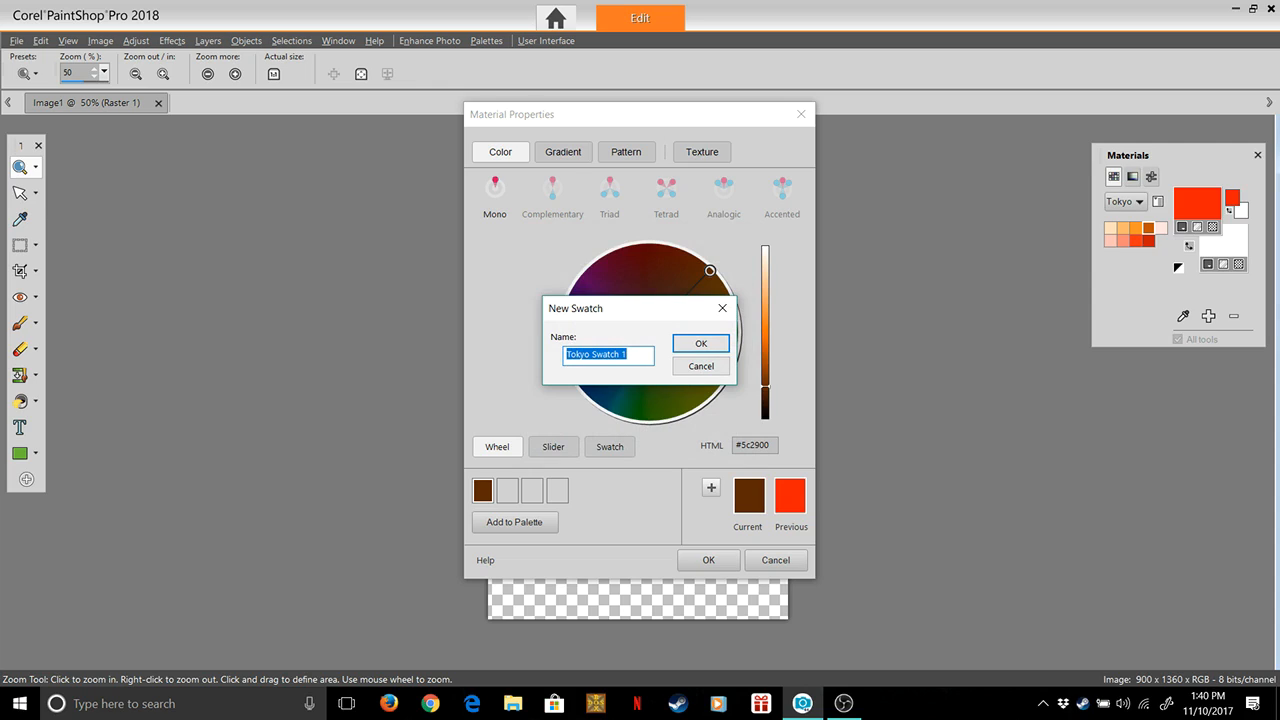
pyautogui.press('End')
pyautogui.press('BackSpace')
pyautogui.press('BackSpace')
pyautogui.press('BackSpace')
pyautogui.press('BackSpace')
pyautogui.press('BackSpace')
pyautogui.press('BackSpace')
pyautogui.press('BackSpace')
pyautogui.press('BackSpace')
pyautogui.write('Brown')
pyautogui.press('Return')
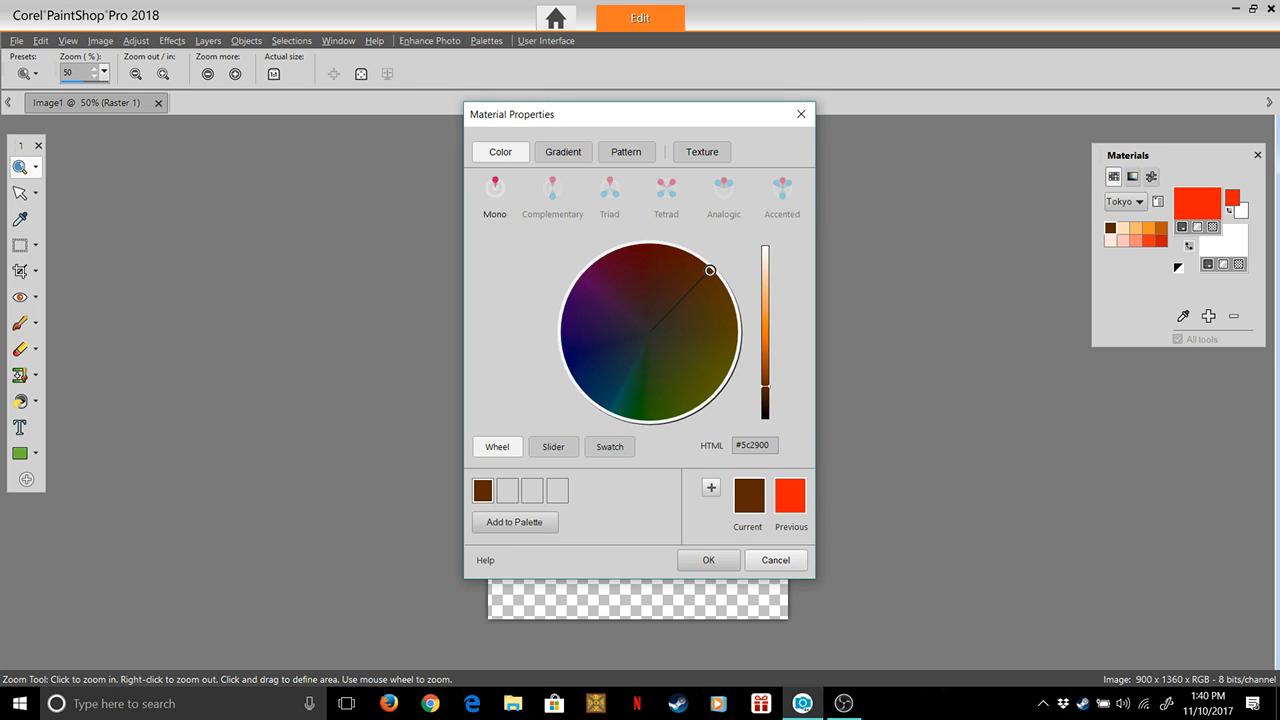
# Make the dark brown swatch the foreground colour, and delete it and the neighbouring palest orange swatch from the Tokyo palette
pyautogui.click(776, 560)
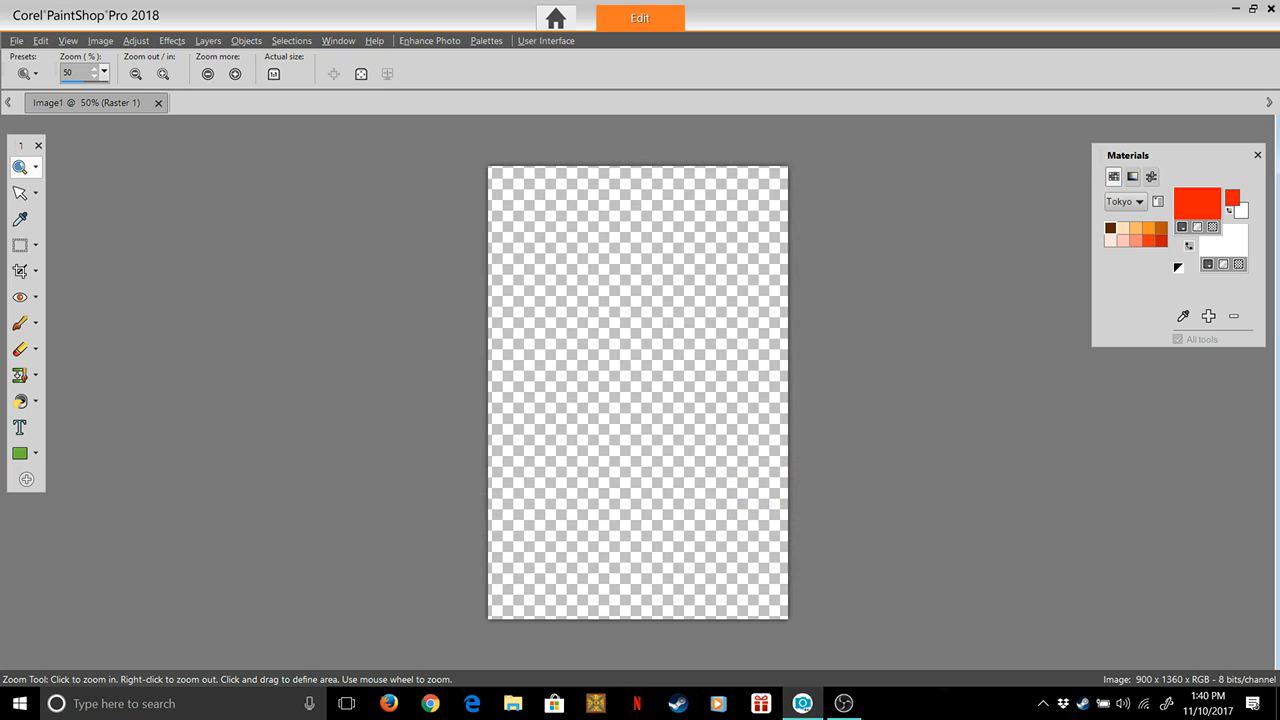
pyautogui.doubleClick(1110, 228)
pyautogui.click(776, 560)
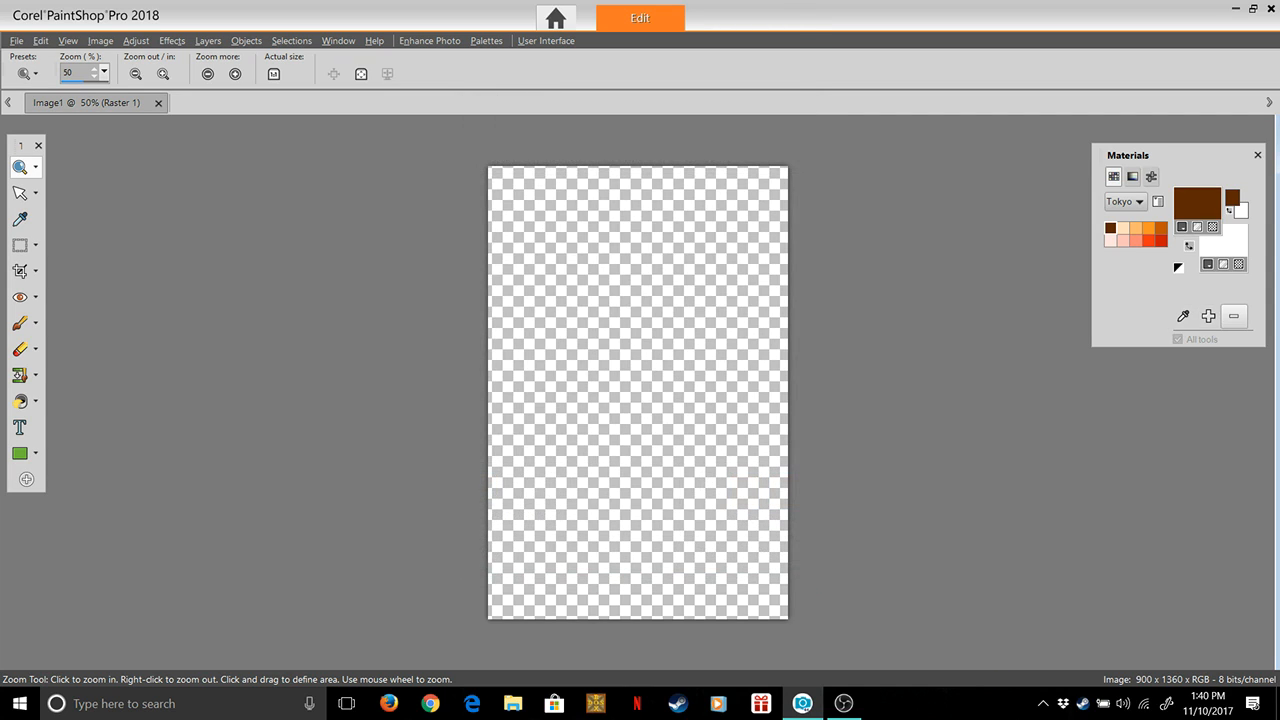
pyautogui.doubleClick(1233, 316)
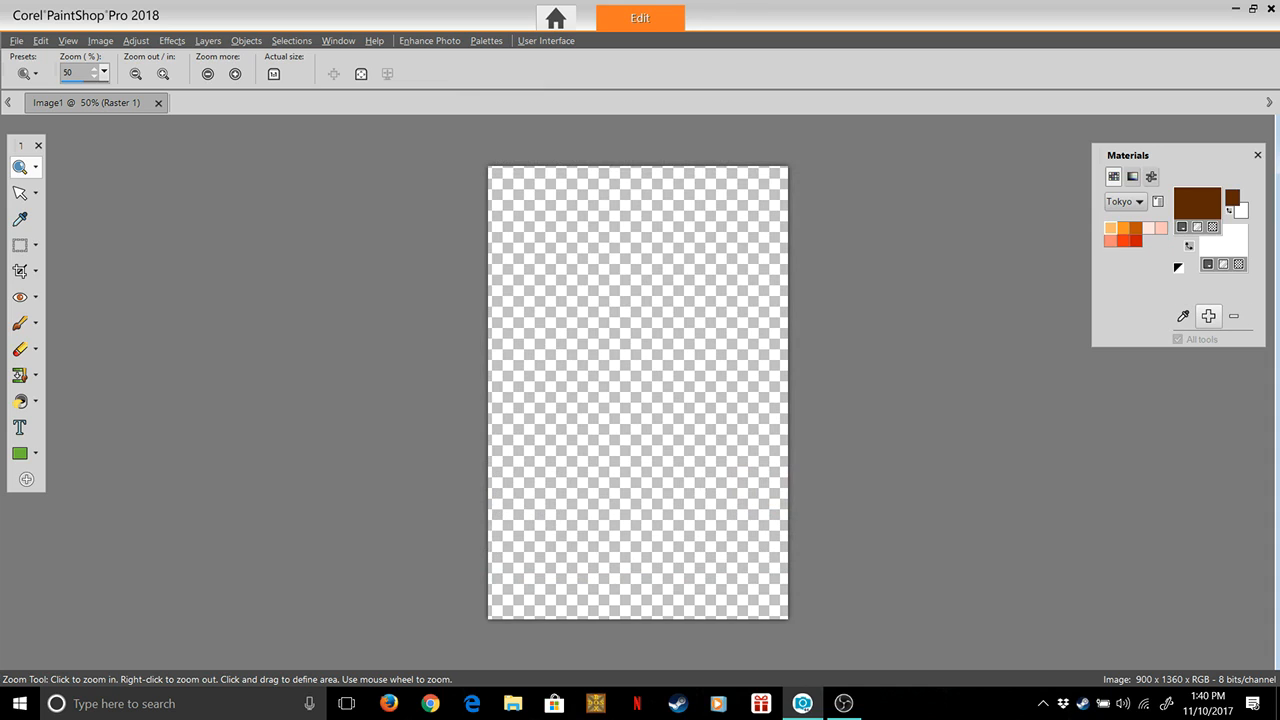
# Add the dark brown foreground colour to the Tokyo palette as a Tokyo Orange swatch, trying Tokyo Orange4 before choosing a different name
pyautogui.click(1208, 316)
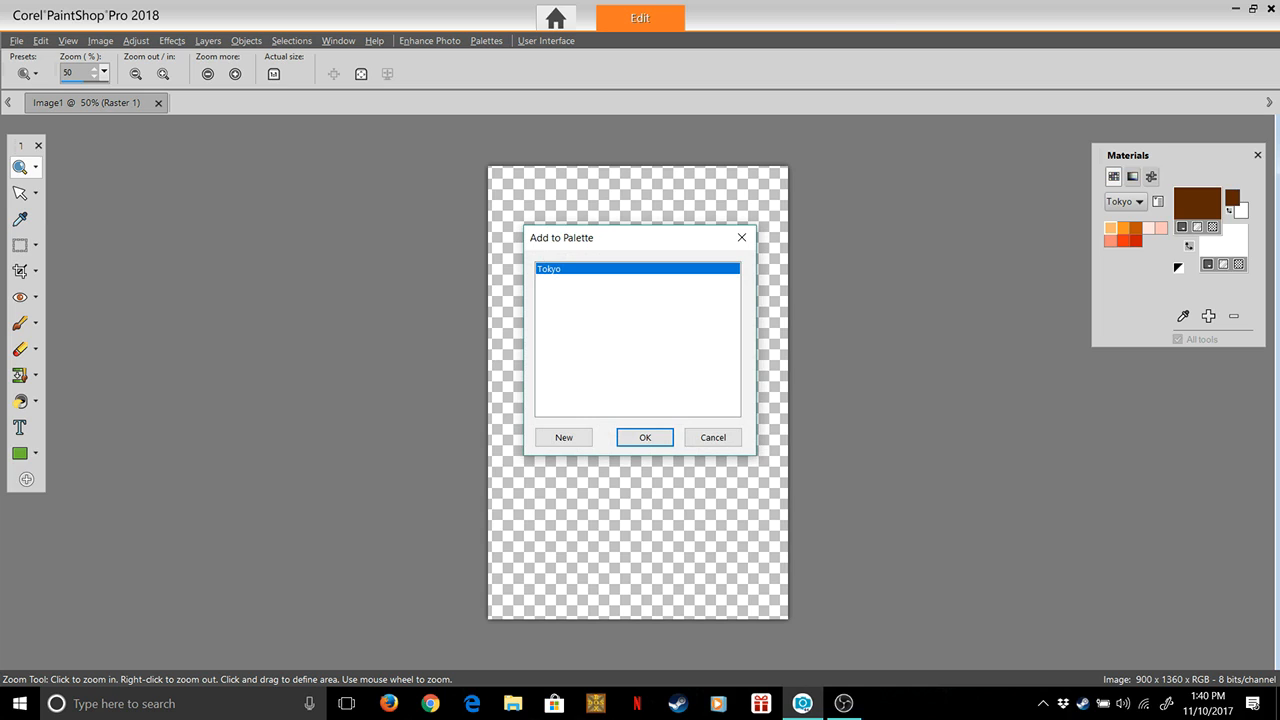
pyautogui.press('Return')
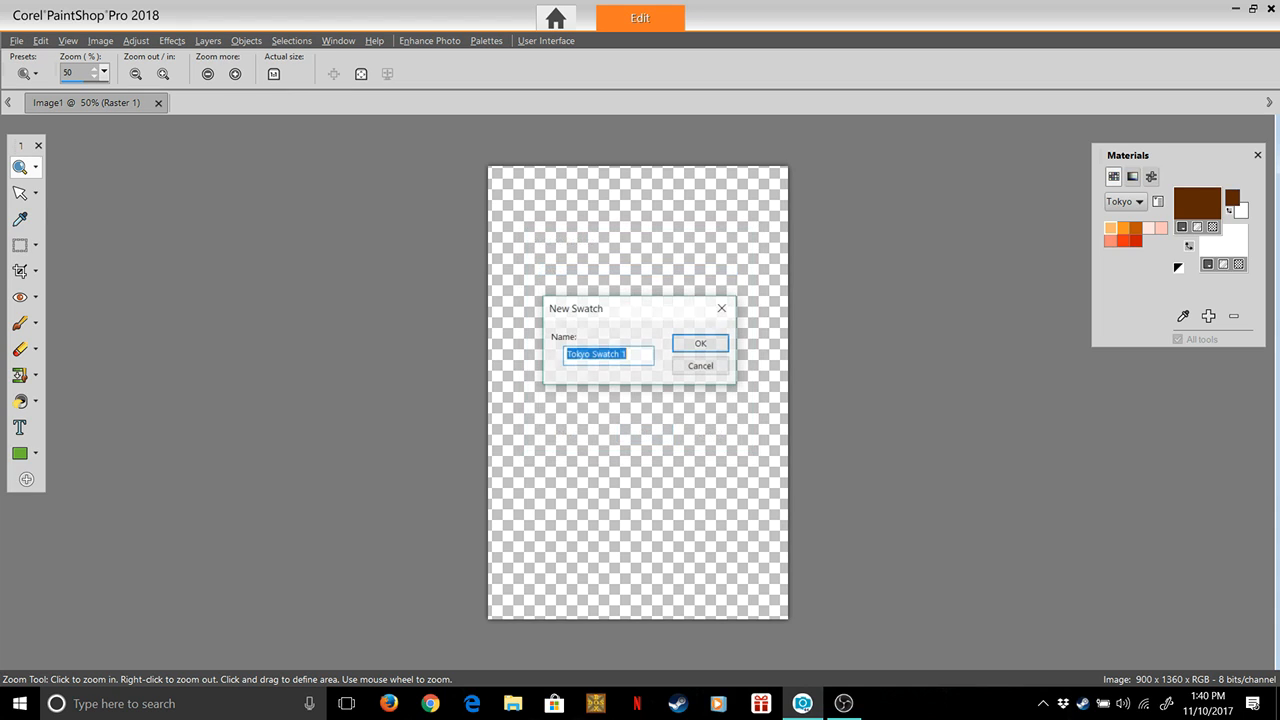
pyautogui.press('End')
pyautogui.press('BackSpace')
pyautogui.press('BackSpace')
pyautogui.press('BackSpace')
pyautogui.press('BackSpace')
pyautogui.press('BackSpace')
pyautogui.press('BackSpace')
pyautogui.press('BackSpace')
pyautogui.press('BackSpace')
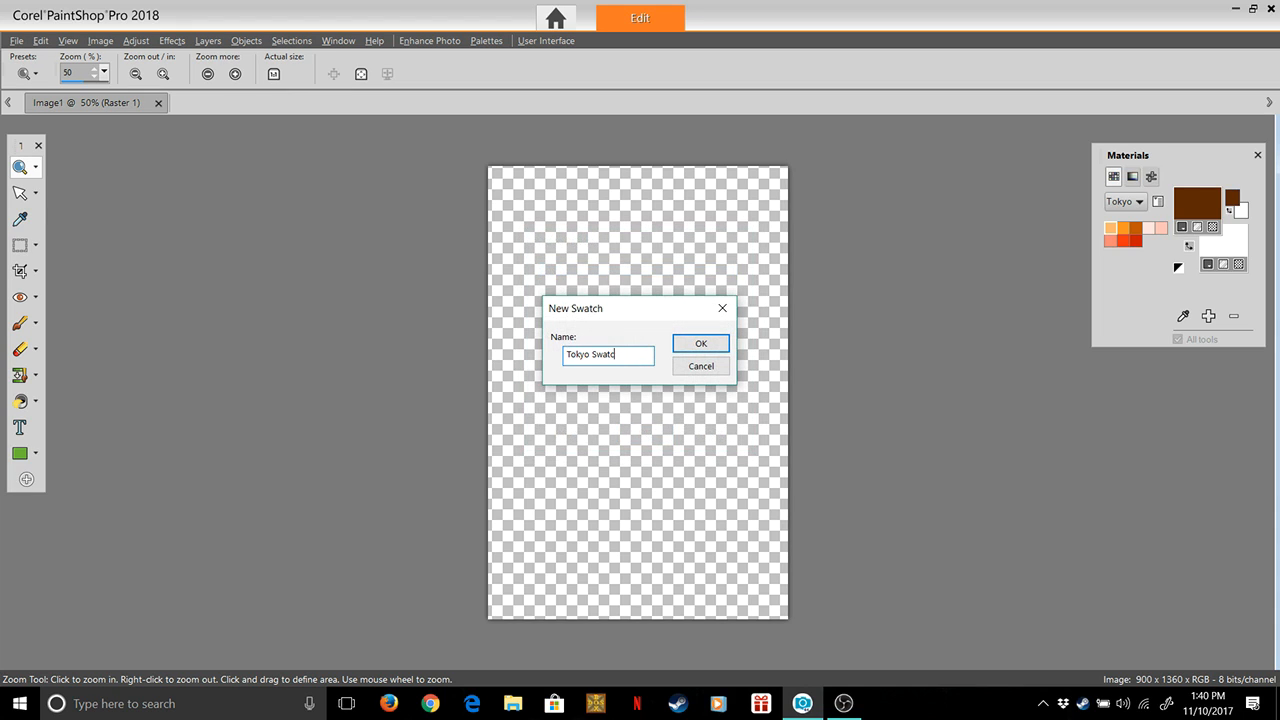
pyautogui.write('Orange4')
pyautogui.press('Return')
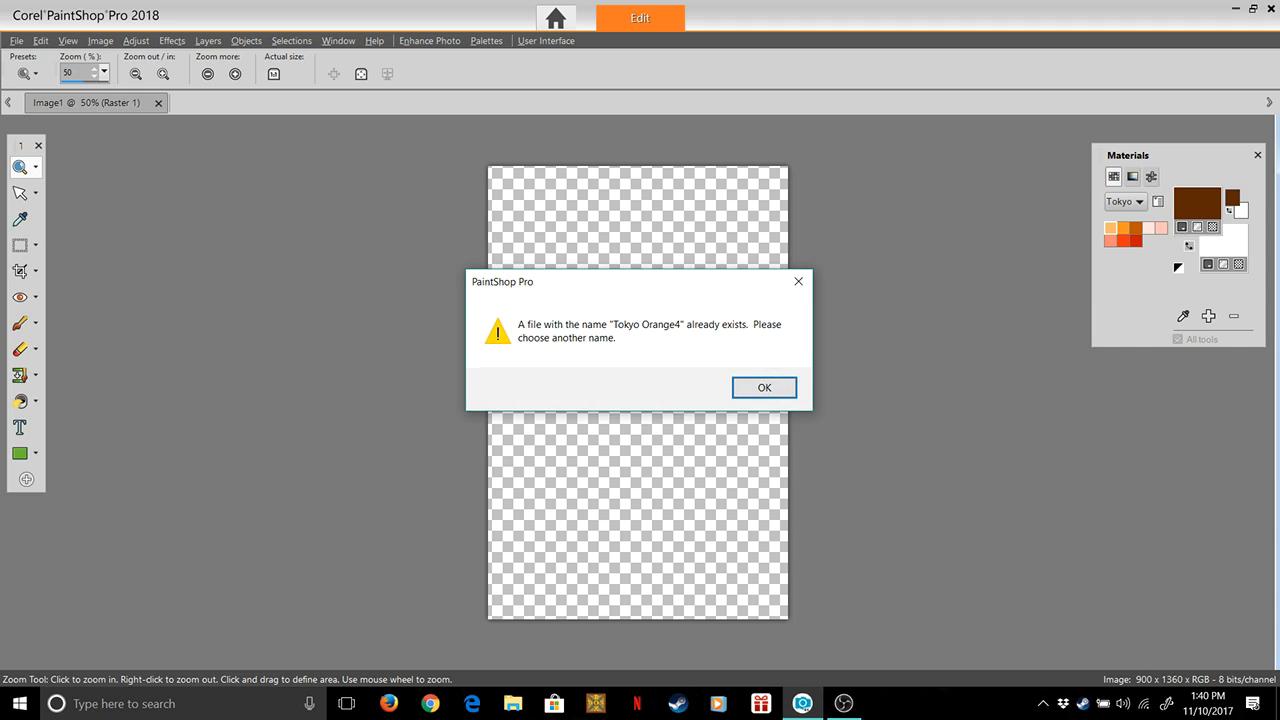
pyautogui.press('Return')
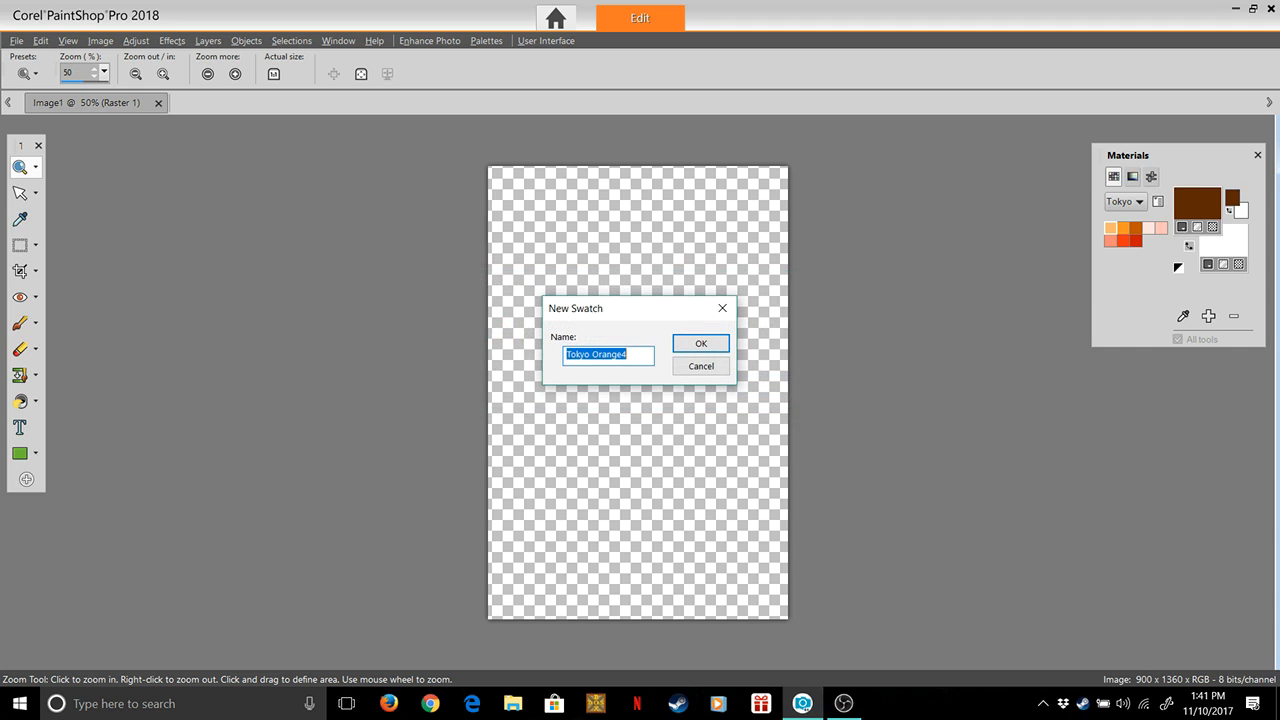
pyautogui.press('Right')
pyautogui.press('BackSpace')
pyautogui.press('Return')
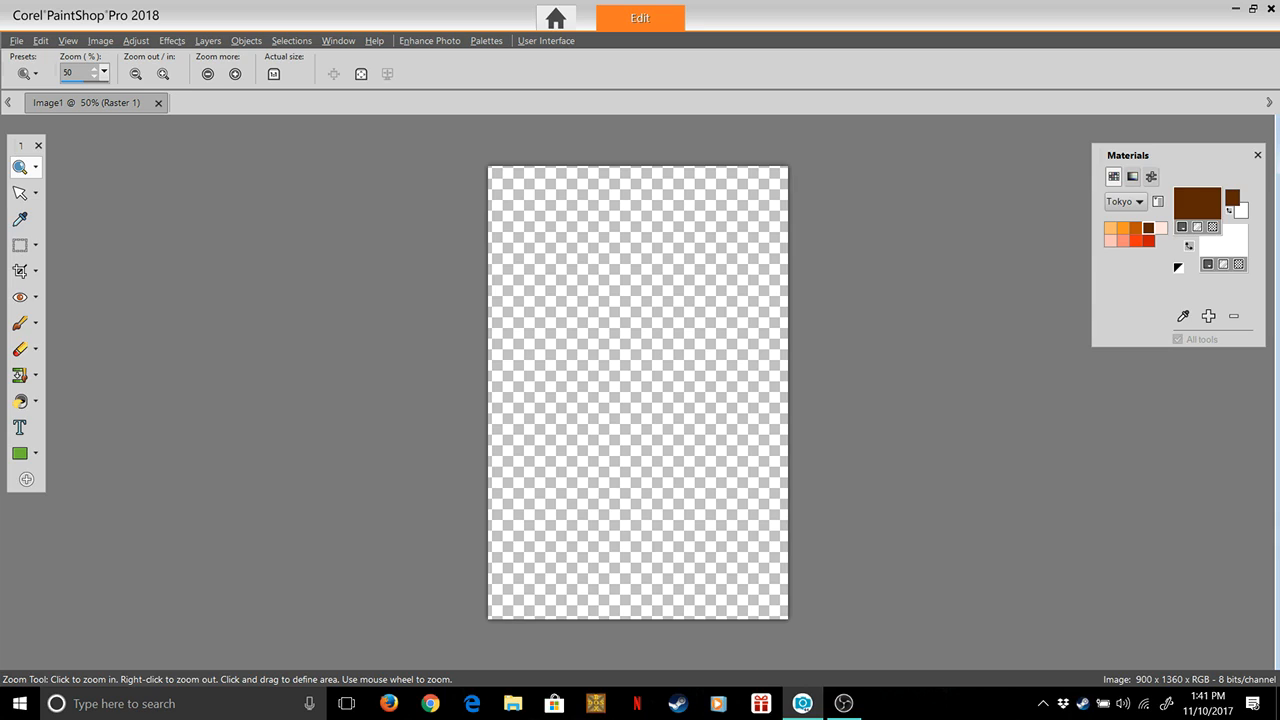
# Change the light orange swatch at the start of the Tokyo palette to the paler, yellower orange #ffe5b3
pyautogui.click(1111, 228)
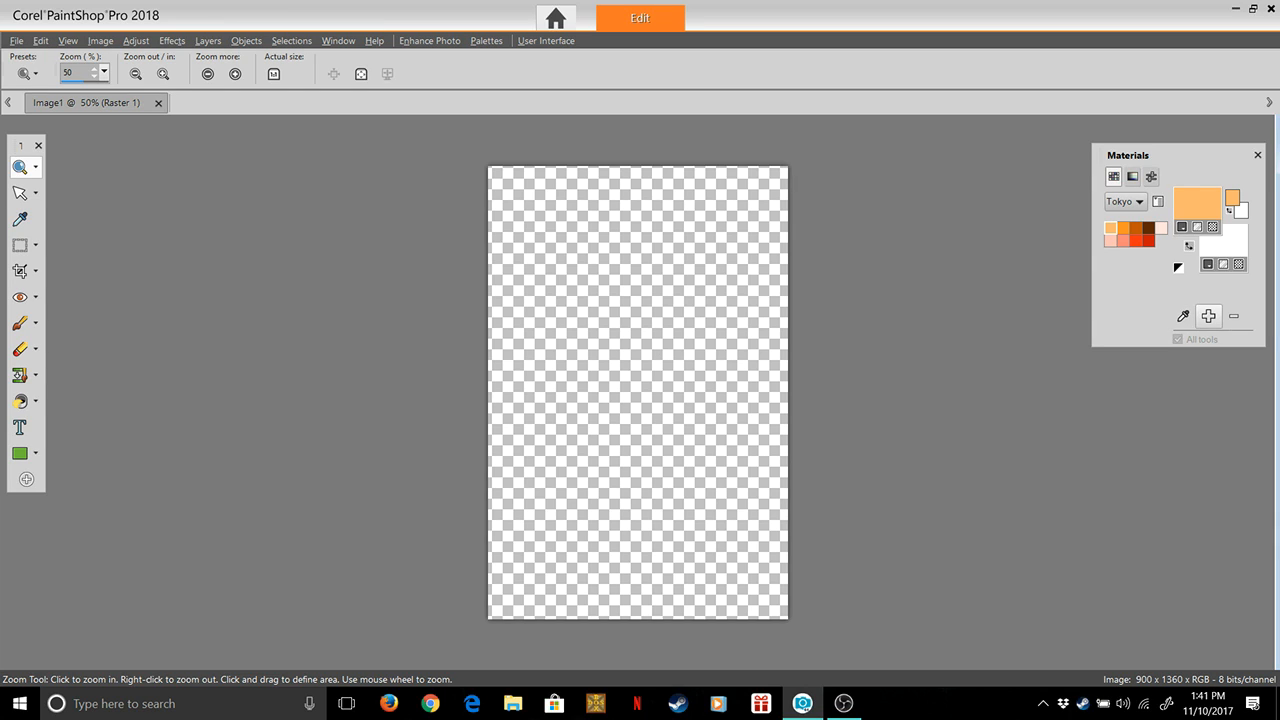
pyautogui.click(1197, 205)
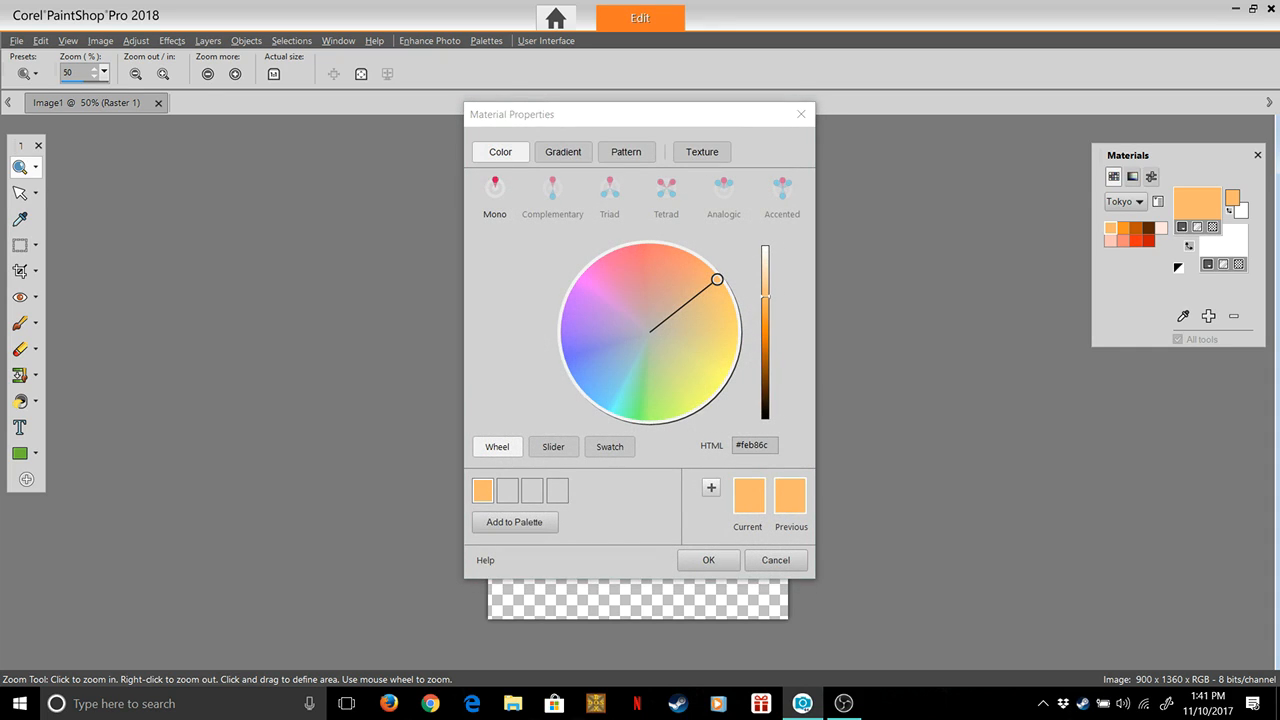
pyautogui.moveTo(765, 297); pyautogui.dragTo(731, 303)
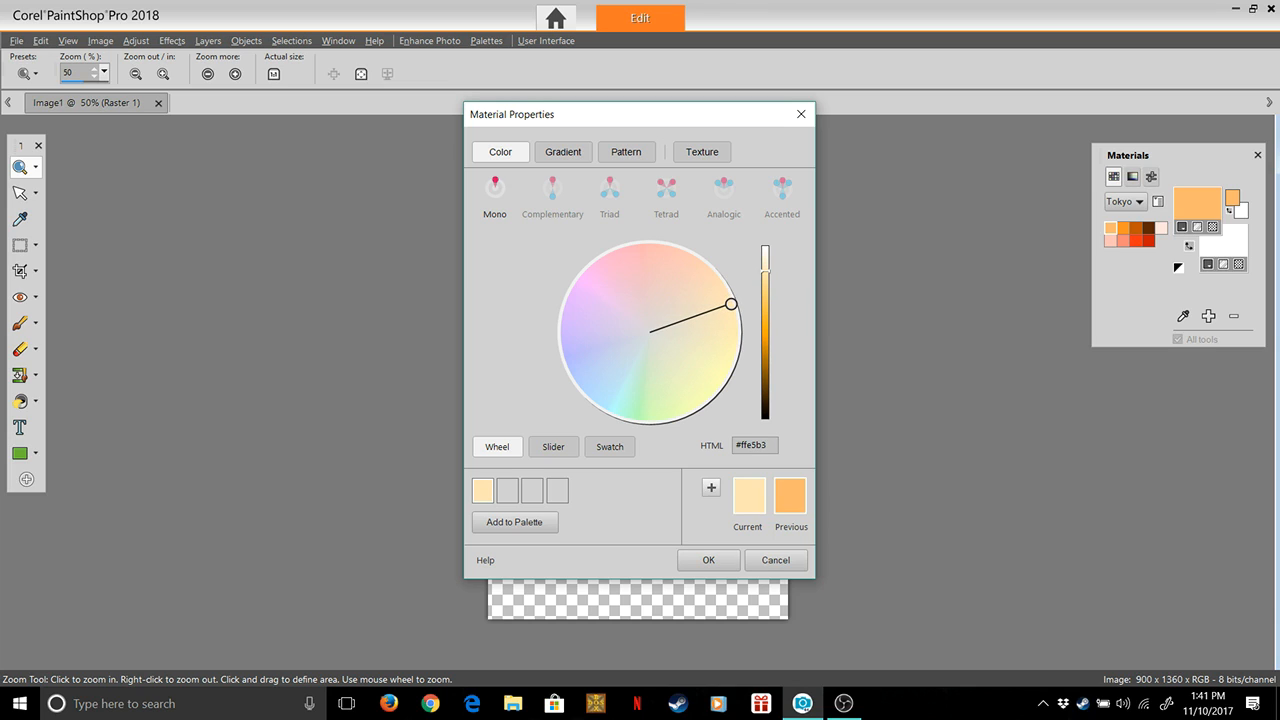
pyautogui.click(708, 560)
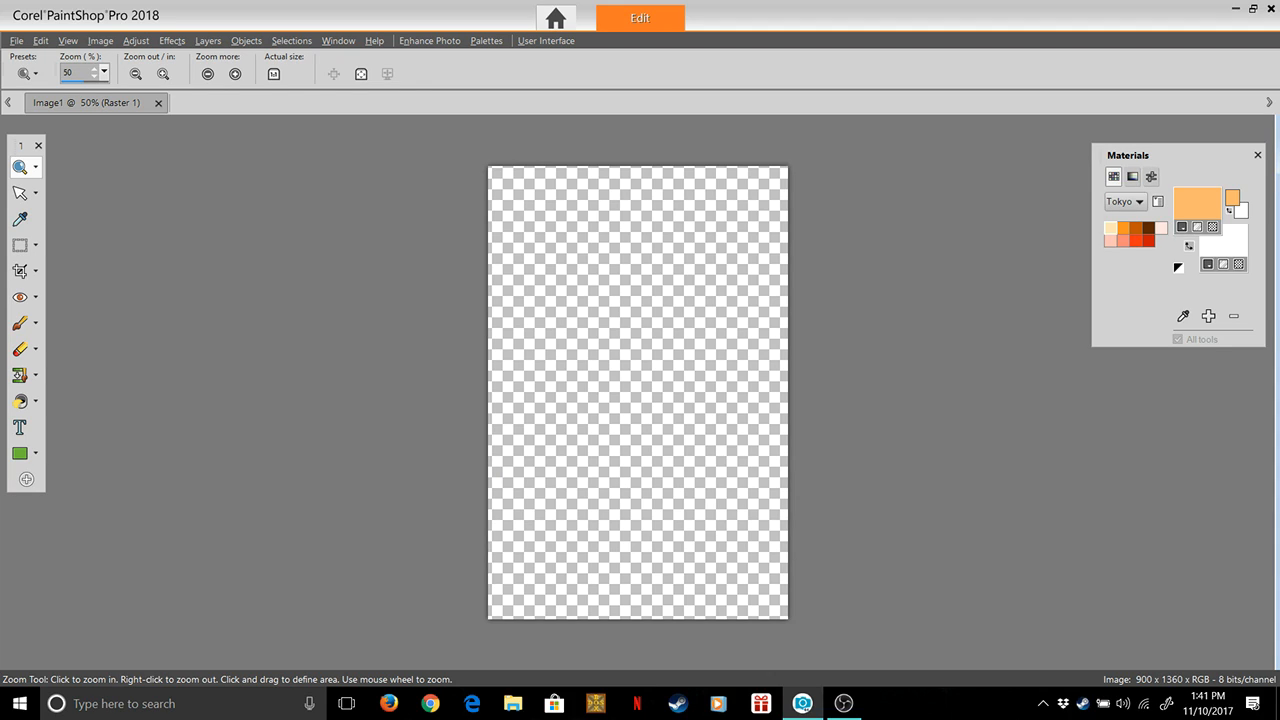
# Add the pale orange #ffe5b3 to the Tokyo palette as a swatch named Tokyo Orange0
pyautogui.click(1208, 316)
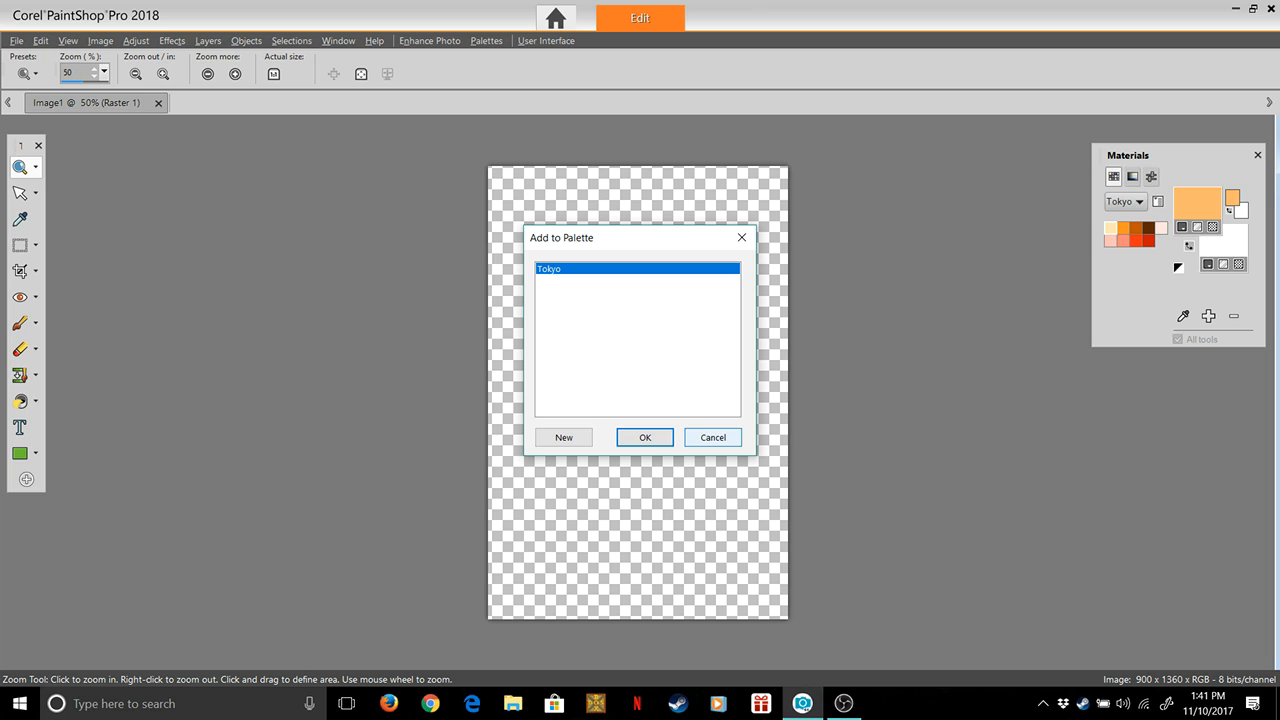
pyautogui.click(713, 437)
pyautogui.doubleClick(1111, 228)
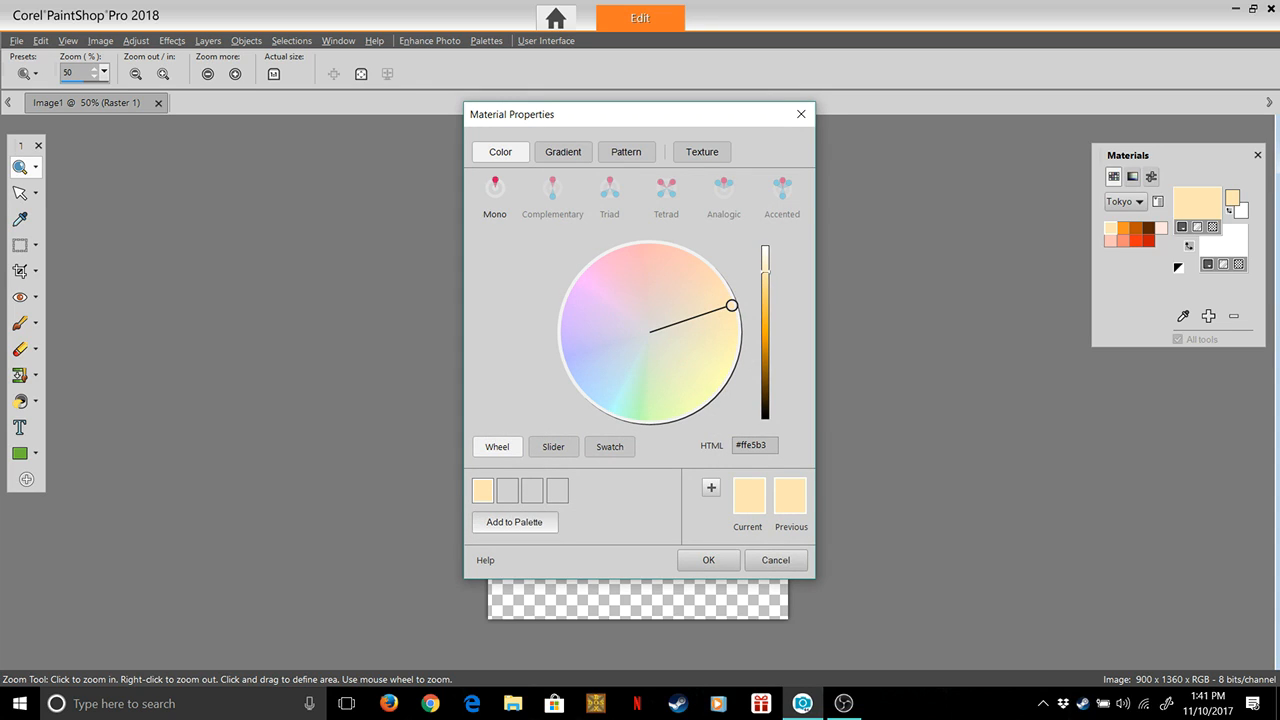
pyautogui.click(514, 521)
pyautogui.click(646, 437)
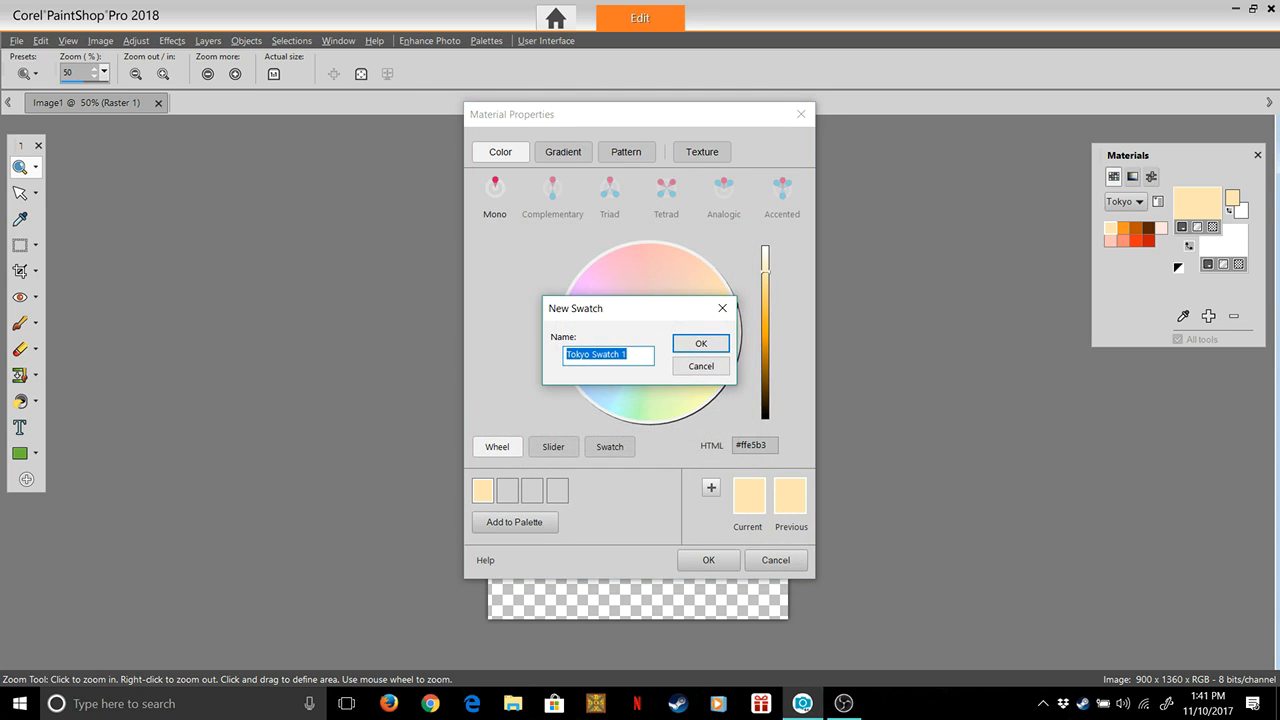
pyautogui.press('End')
pyautogui.press('BackSpace')
pyautogui.press('BackSpace')
pyautogui.press('BackSpace')
pyautogui.press('BackSpace')
pyautogui.press('BackSpace')
pyautogui.press('BackSpace')
pyautogui.press('BackSpace')
pyautogui.press('BackSpace')
pyautogui.write('Orange0')
pyautogui.press('Return')
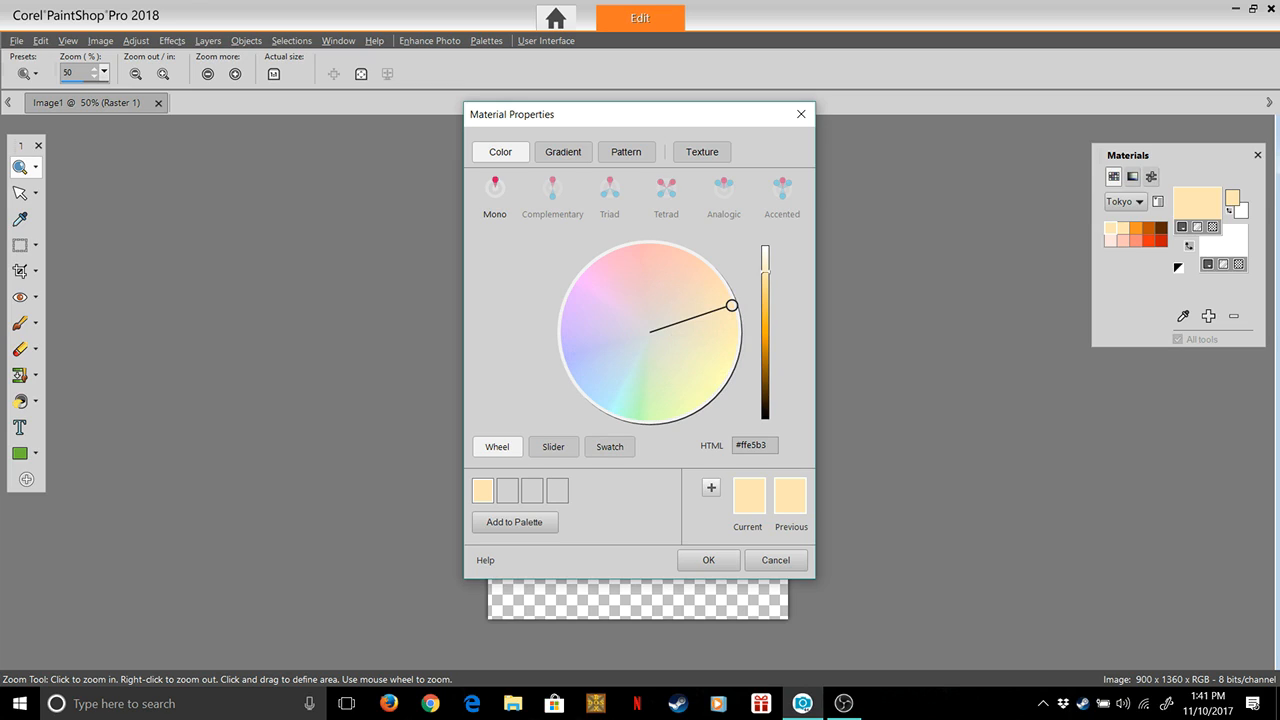
# Change the pale orange swatch at the start of the Tokyo palette to the deeper orange #ffd189
pyautogui.moveTo(732, 305); pyautogui.dragTo(765, 286)
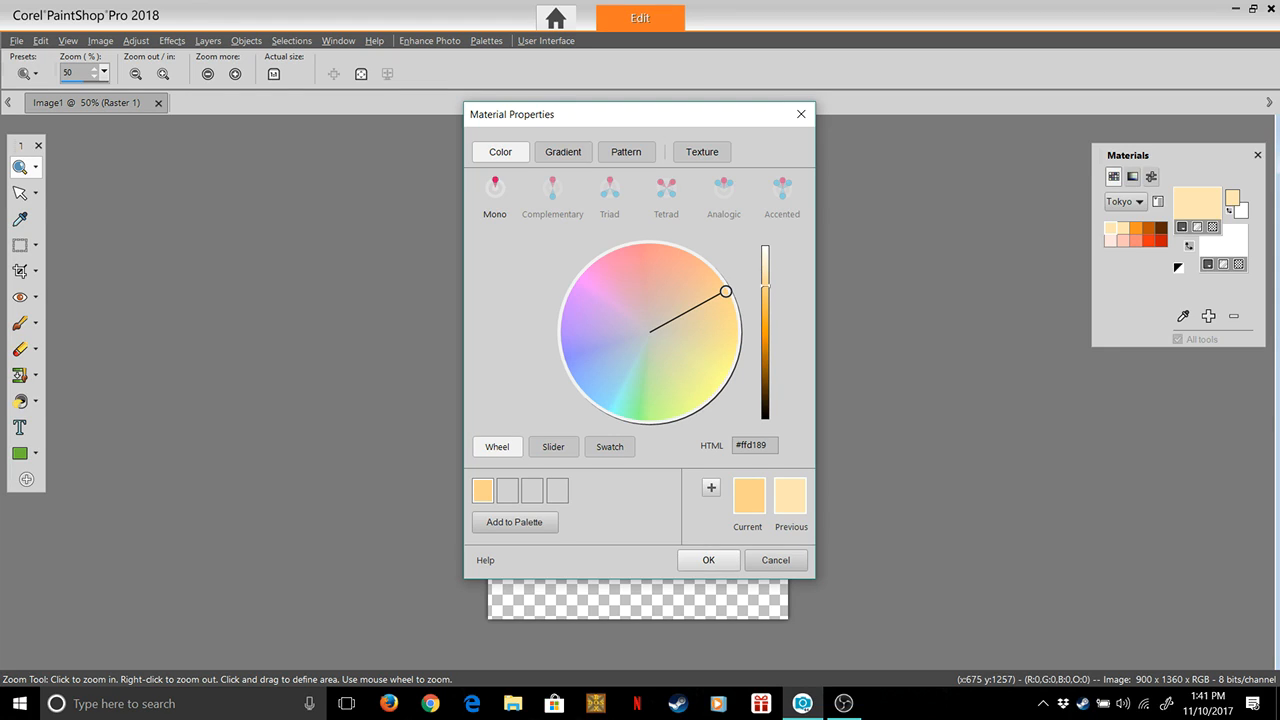
pyautogui.click(708, 560)
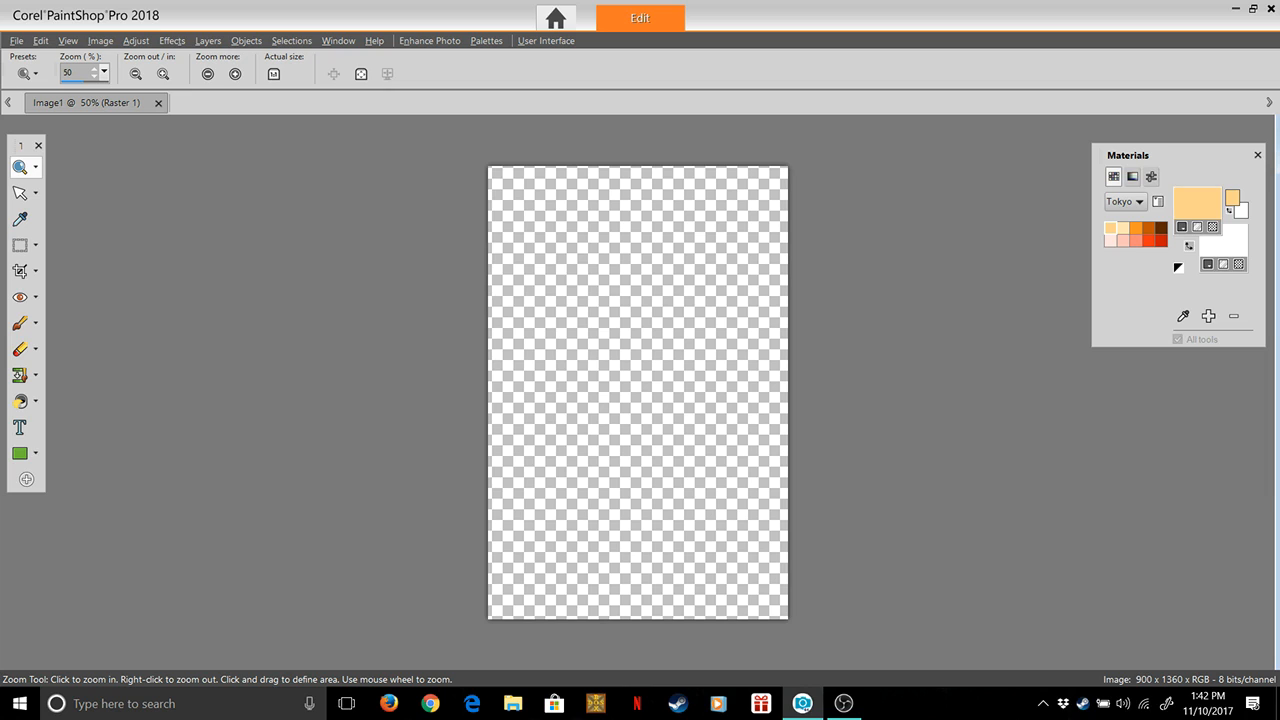
pyautogui.click(1197, 203)
pyautogui.click(776, 560)
# Mix a vivid violet-blue #4925fd on the colour wheel in the foreground colour's Material Properties
pyautogui.click(1197, 203)
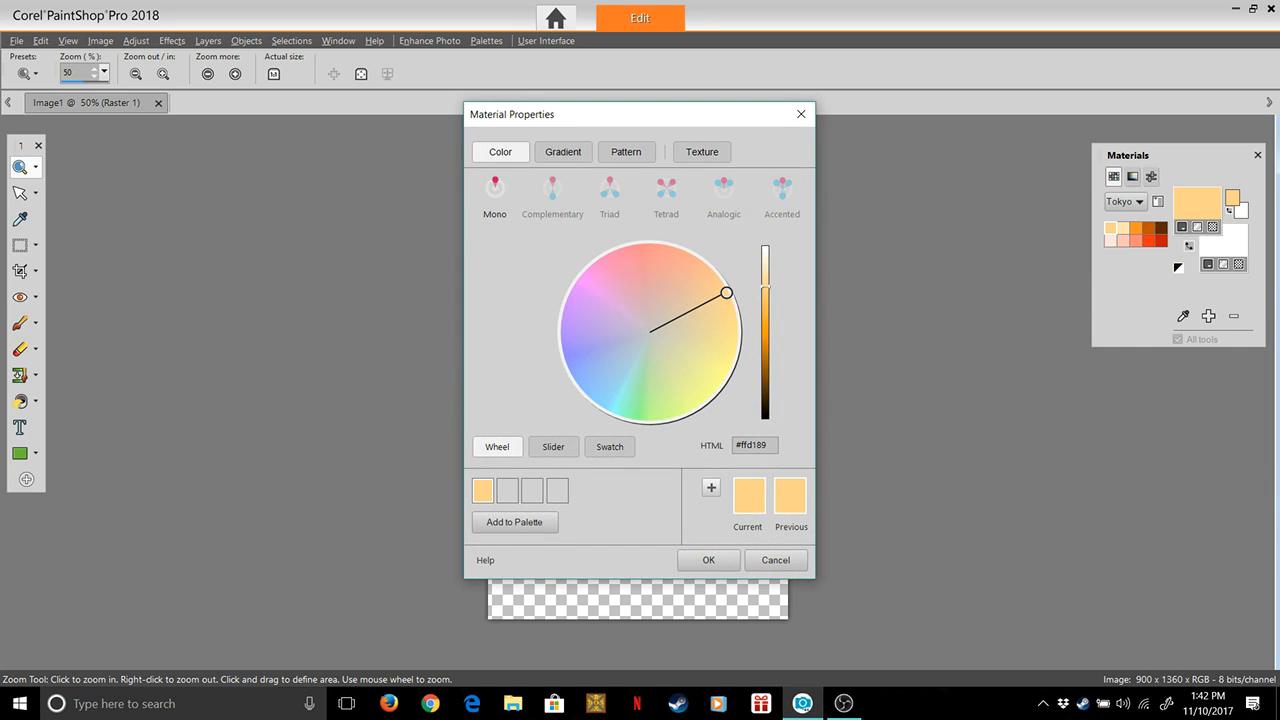
pyautogui.moveTo(650, 331); pyautogui.dragTo(731, 302)
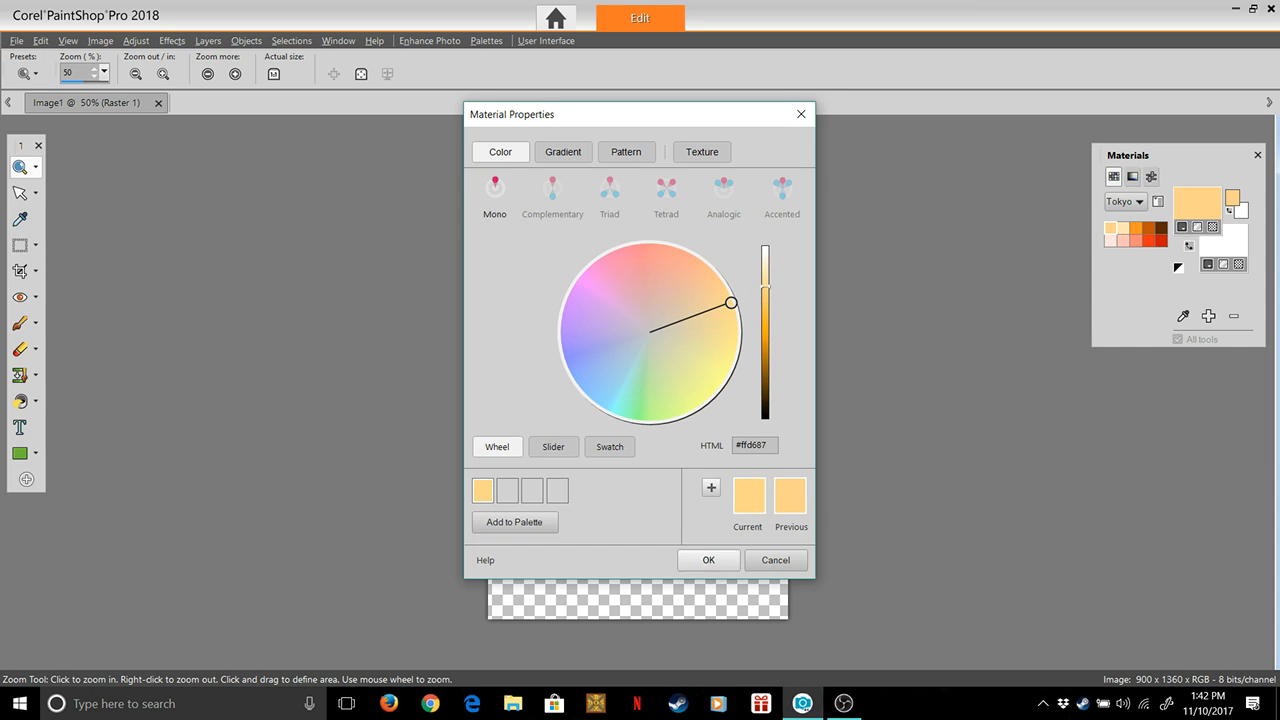
pyautogui.moveTo(600, 351); pyautogui.dragTo(569, 361)
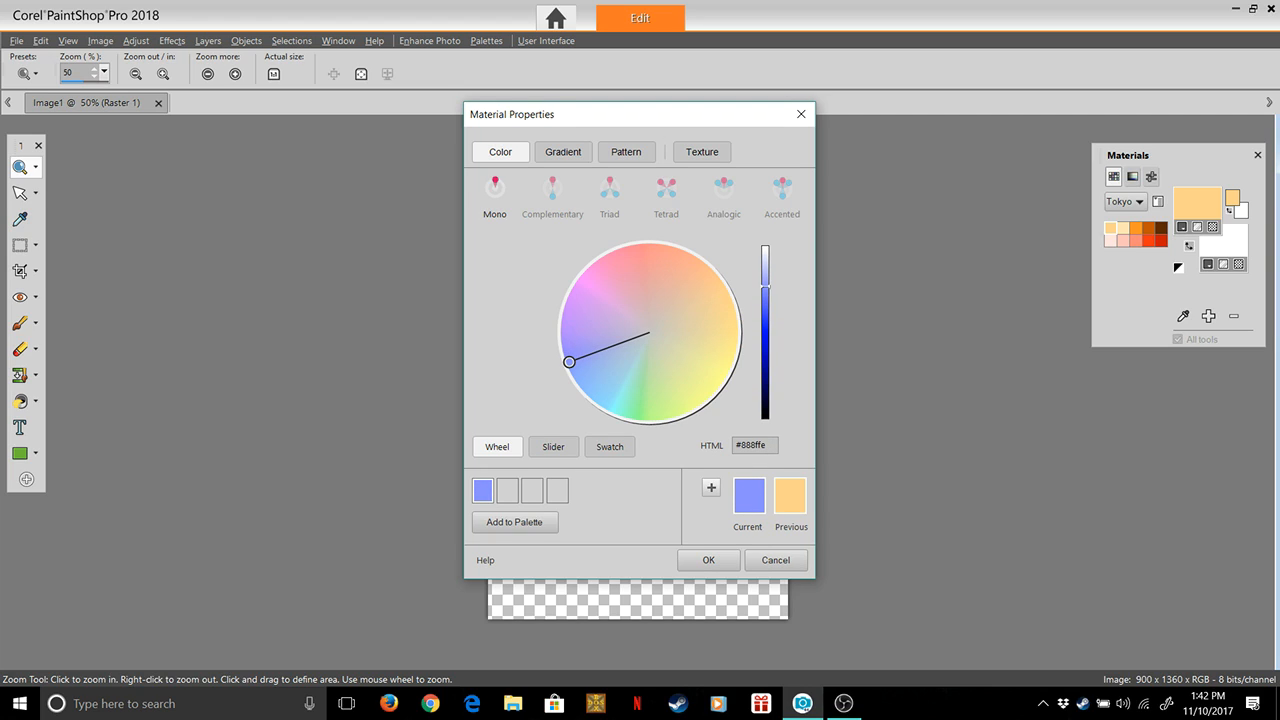
pyautogui.moveTo(765, 287); pyautogui.dragTo(765, 320)
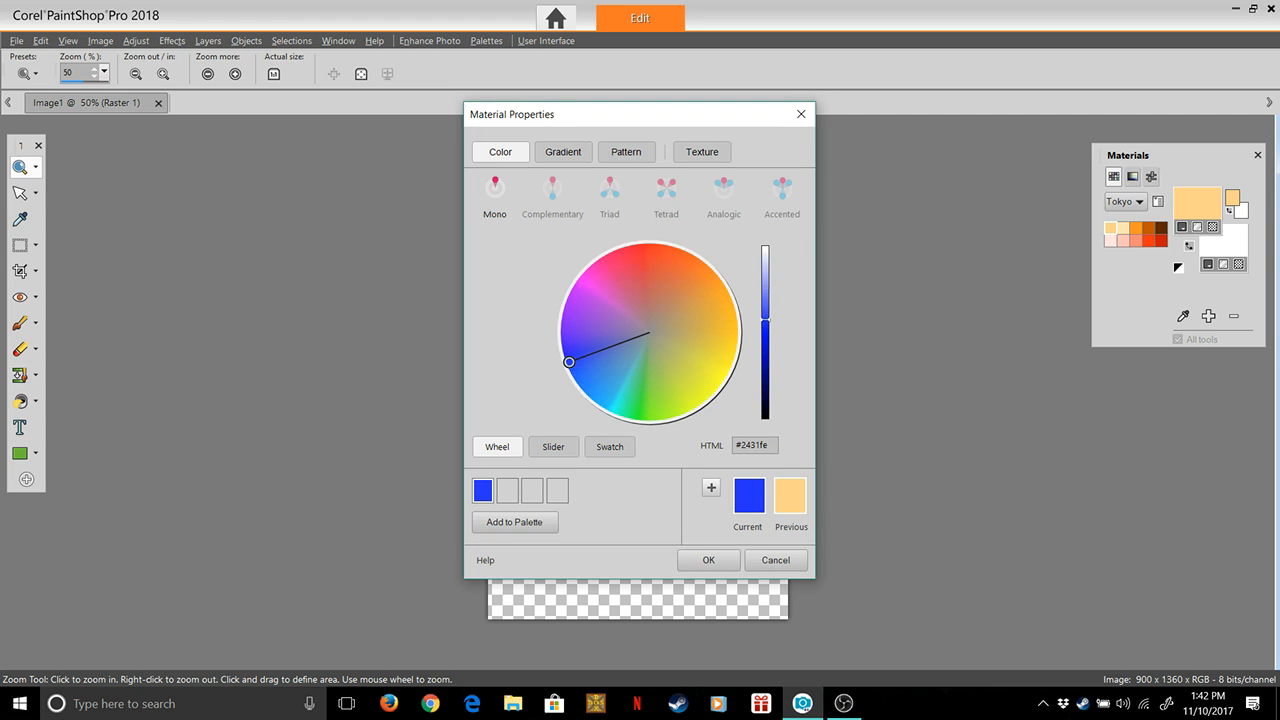
pyautogui.moveTo(569, 361); pyautogui.dragTo(565, 346)
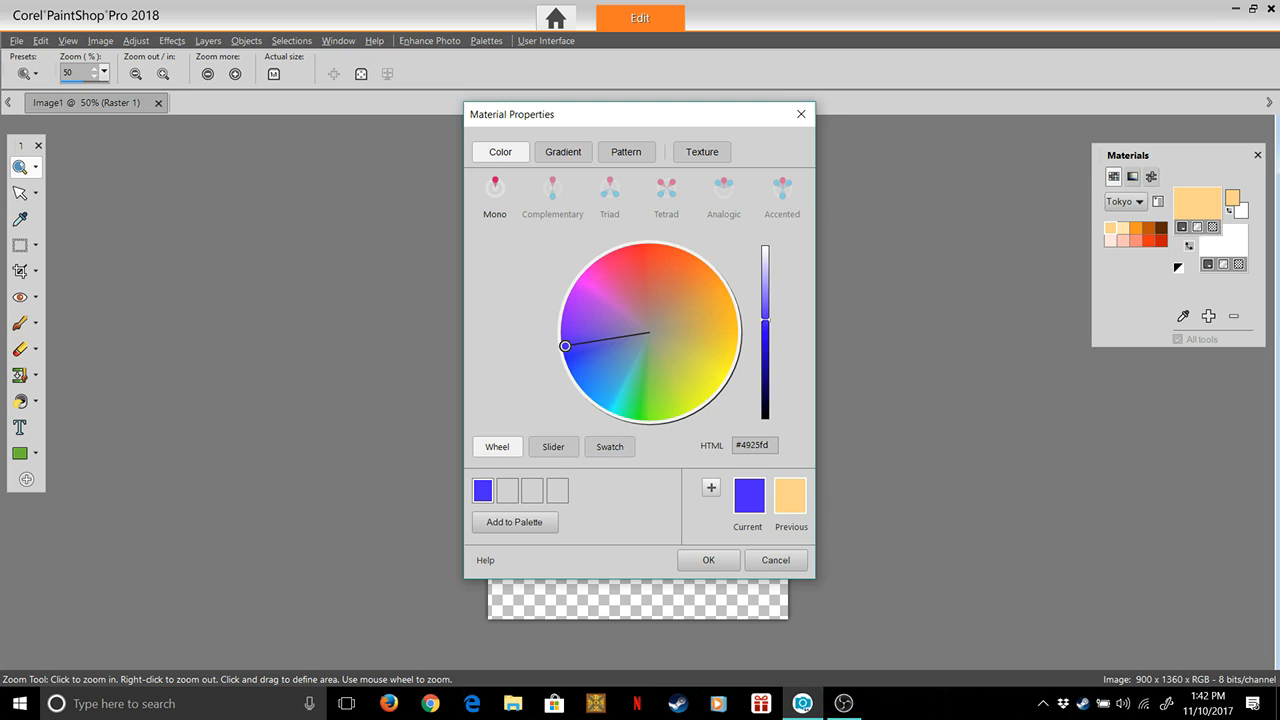
# Add the vivid blue to the Tokyo palette as a swatch named Tokyo Blue1
pyautogui.click(514, 522)
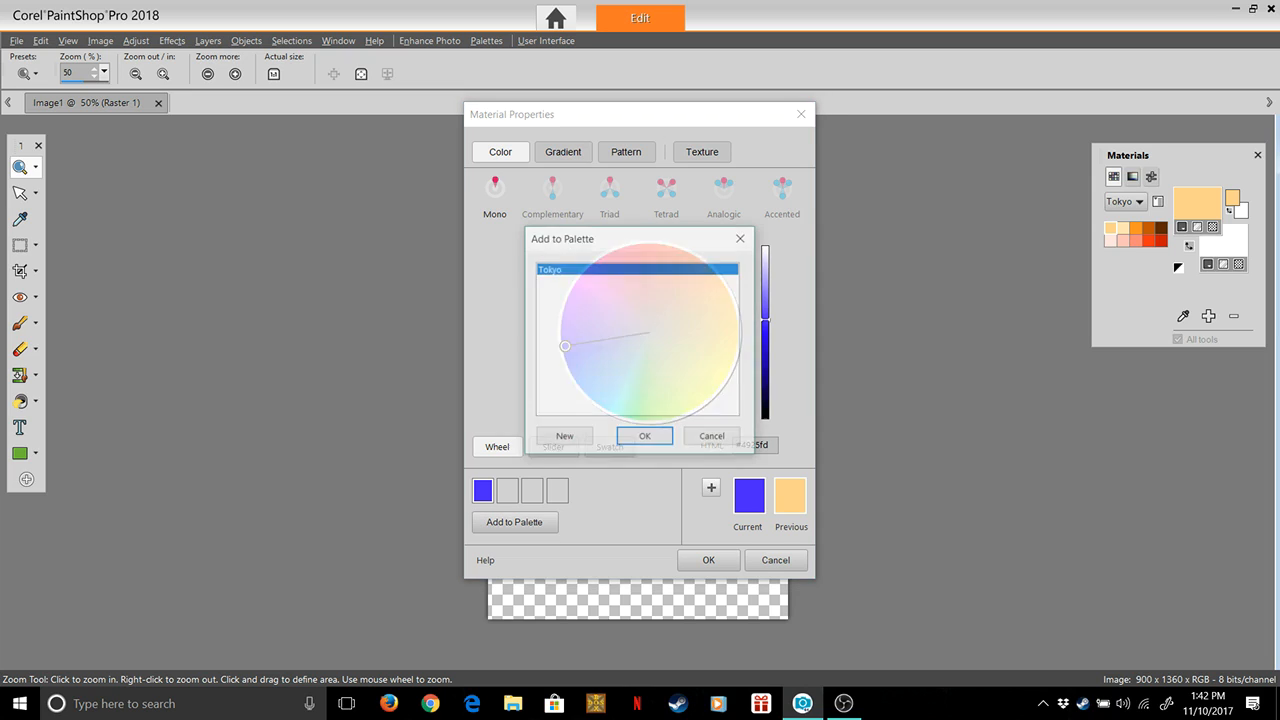
pyautogui.press('Return')
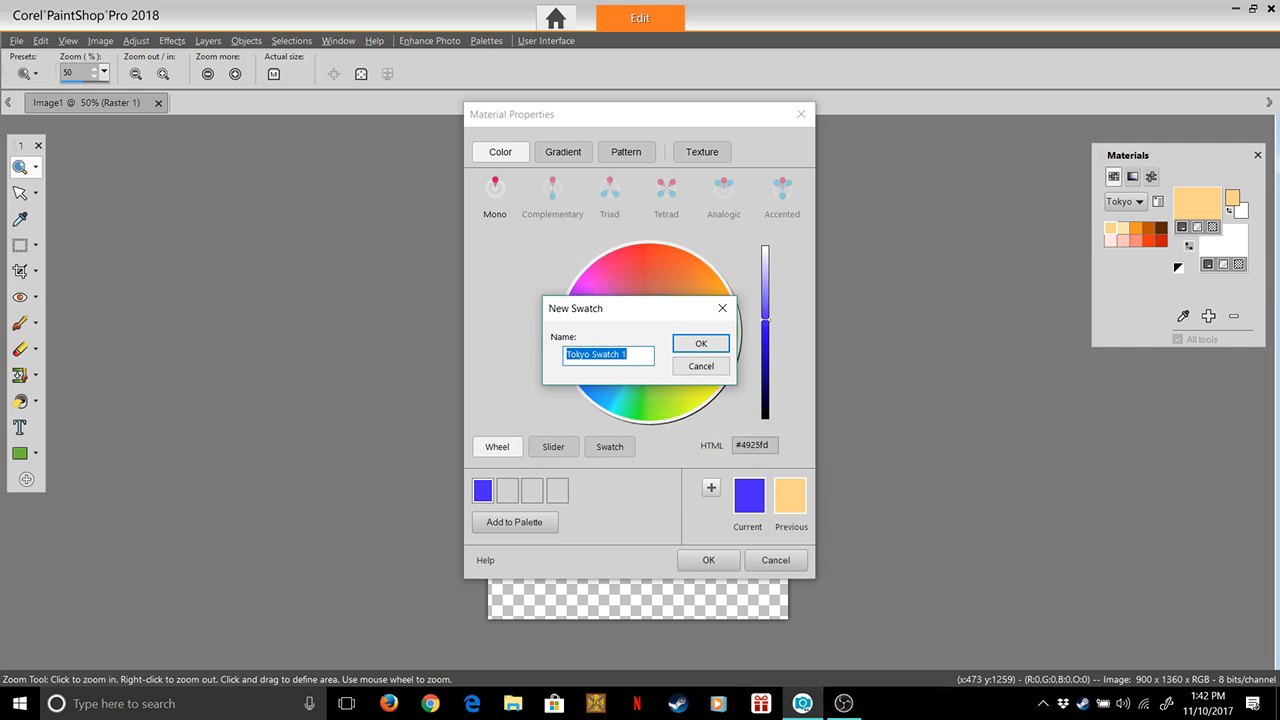
pyautogui.press('End')
pyautogui.press('BackSpace')
pyautogui.press('BackSpace')
pyautogui.press('BackSpace')
pyautogui.press('BackSpace')
pyautogui.press('BackSpace')
pyautogui.press('BackSpace')
pyautogui.press('BackSpace')
pyautogui.press('BackSpace')
pyautogui.press('BackSpace')
pyautogui.press('BackSpace')
pyautogui.press('BackSpace')
pyautogui.press('BackSpace')
pyautogui.press('BackSpace')
pyautogui.press('BackSpace')
pyautogui.write('Tokyo Blue1')
pyautogui.press('Return')
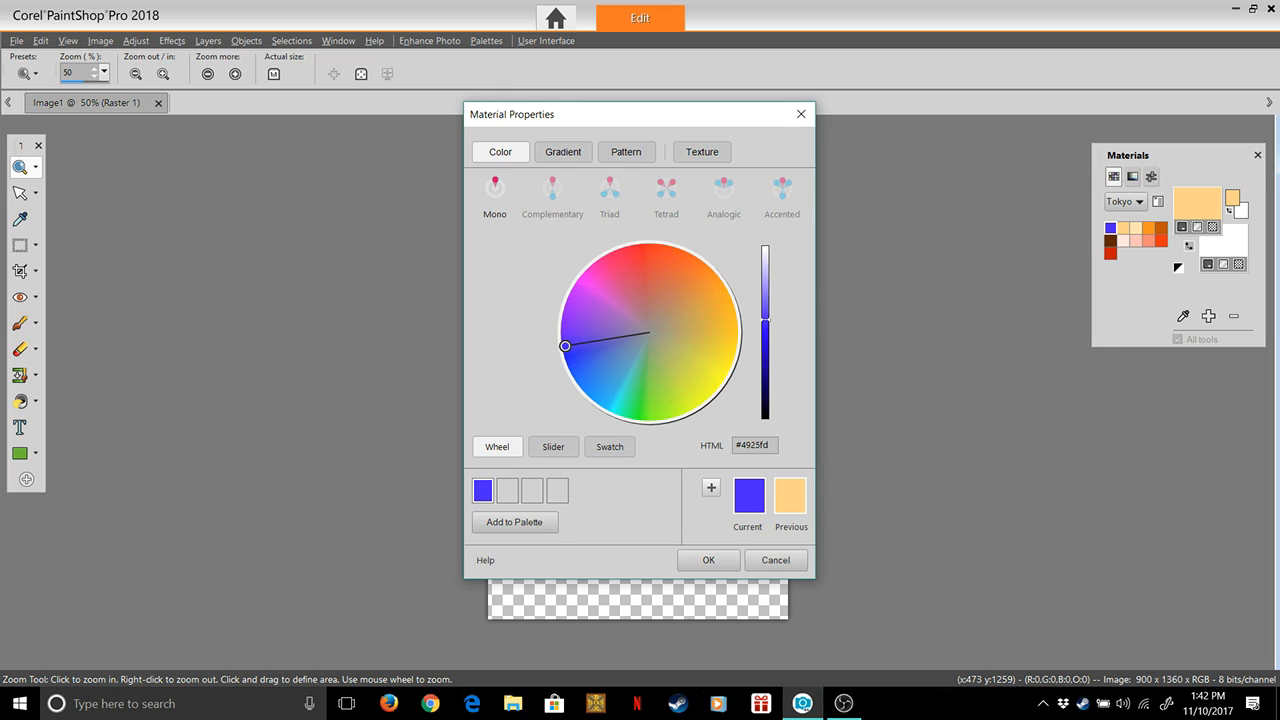
# Darken the blue to #2502d4 and try to add it to the Tokyo palette as Tokyo Orange2
pyautogui.moveTo(765, 320); pyautogui.dragTo(765, 345)
pyautogui.click(514, 522)
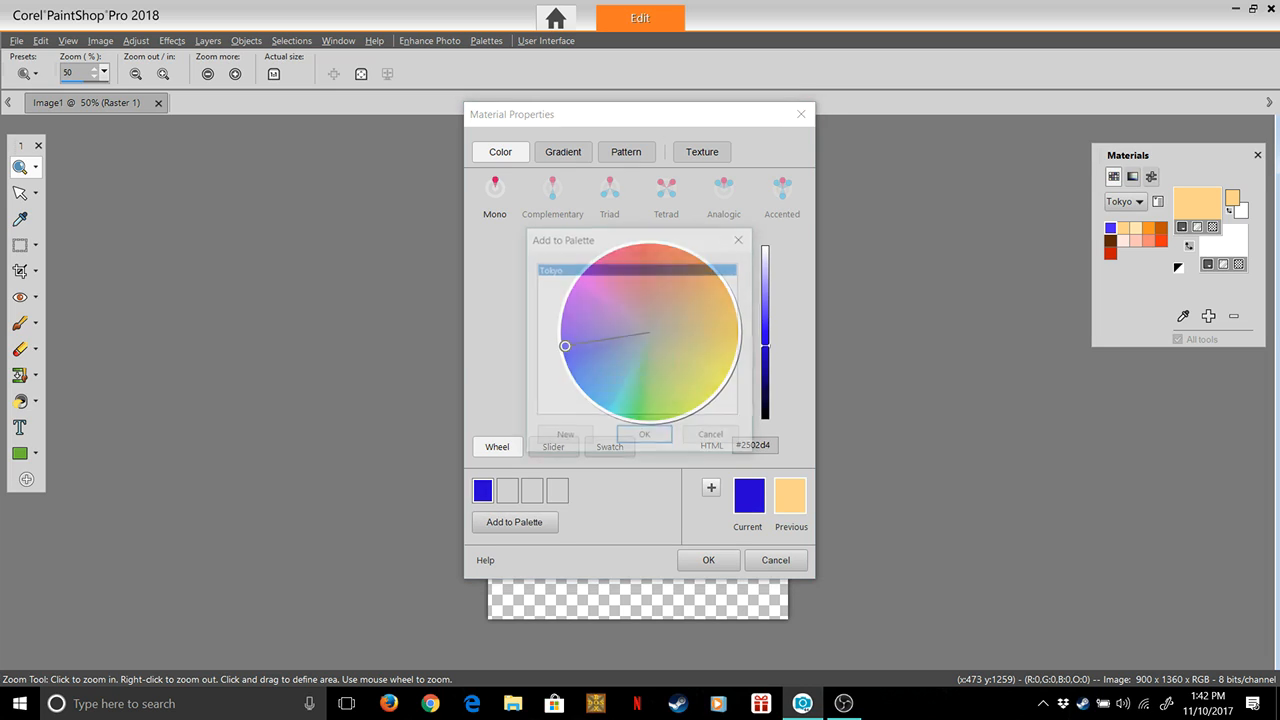
pyautogui.press('Return')
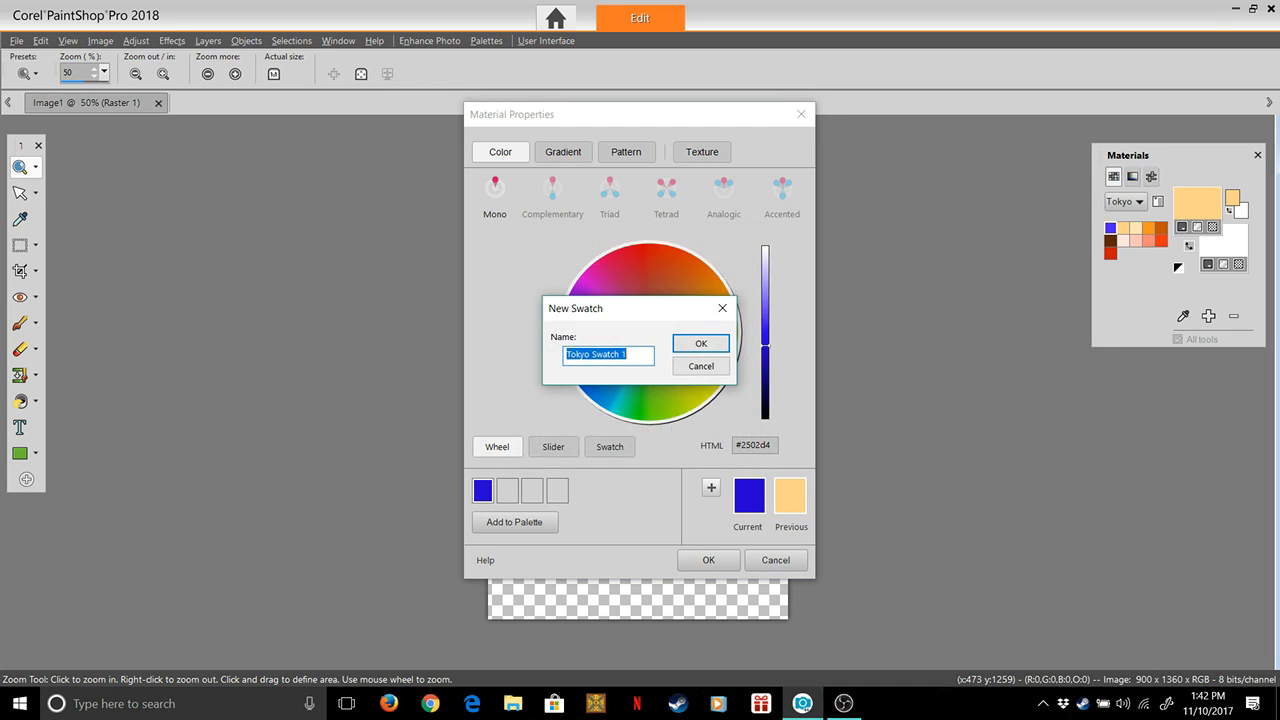
pyautogui.press('End')
pyautogui.press('BackSpace')
pyautogui.press('BackSpace')
pyautogui.press('BackSpace')
pyautogui.press('BackSpace')
pyautogui.press('BackSpace')
pyautogui.press('BackSpace')
pyautogui.press('BackSpace')
pyautogui.press('BackSpace')
pyautogui.write('Orange2')
pyautogui.press('Return')
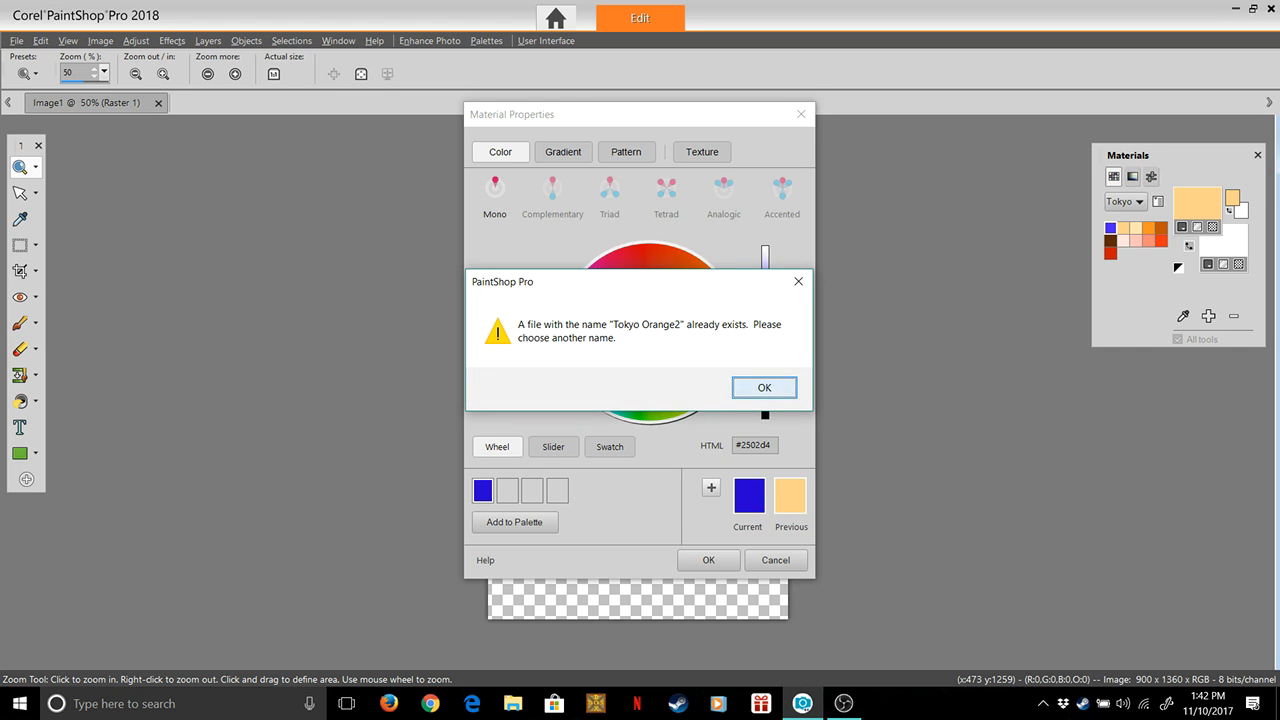
# Correct the new blue swatch's name to Tokyo Blue2 and add it to the Tokyo palette
pyautogui.press('Return')
pyautogui.press('Left')
pyautogui.press('Left')
pyautogui.press('Left')
pyautogui.press('Right')
pyautogui.press('Right')
pyautogui.press('BackSpace')
pyautogui.press('BackSpace')
pyautogui.press('BackSpace')
pyautogui.press('BackSpace')
pyautogui.press('BackSpace')
pyautogui.press('BackSpace')
pyautogui.write('Blu')
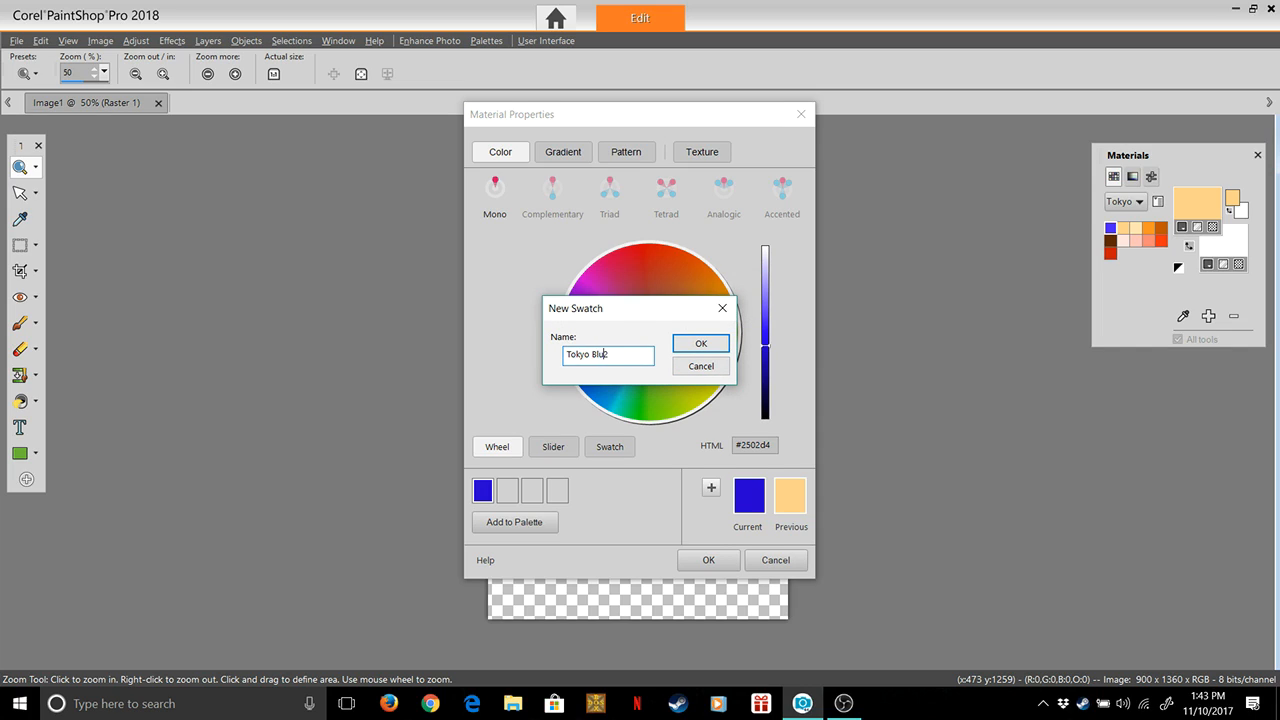
pyautogui.write('e')
pyautogui.press('Return')
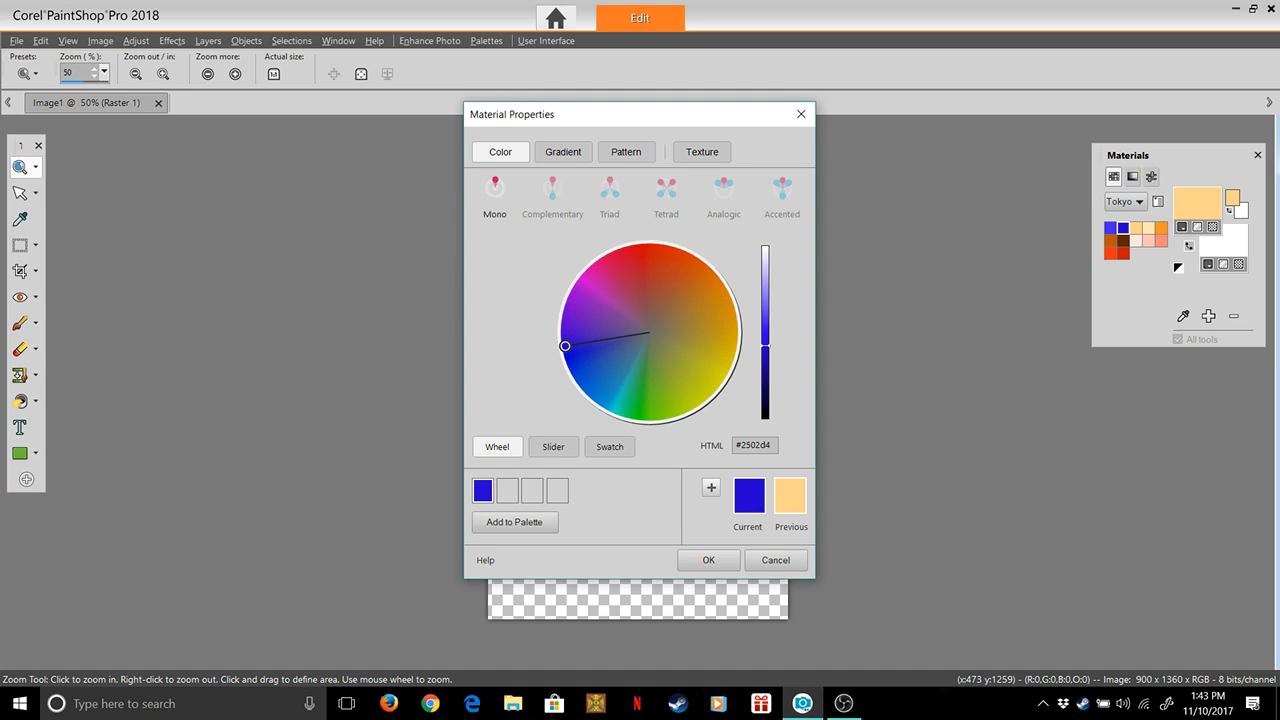
# Make the darker navy blue #190191 the foreground colour and delete the Tokyo Blue2 swatch from the palette
pyautogui.click(514, 522)
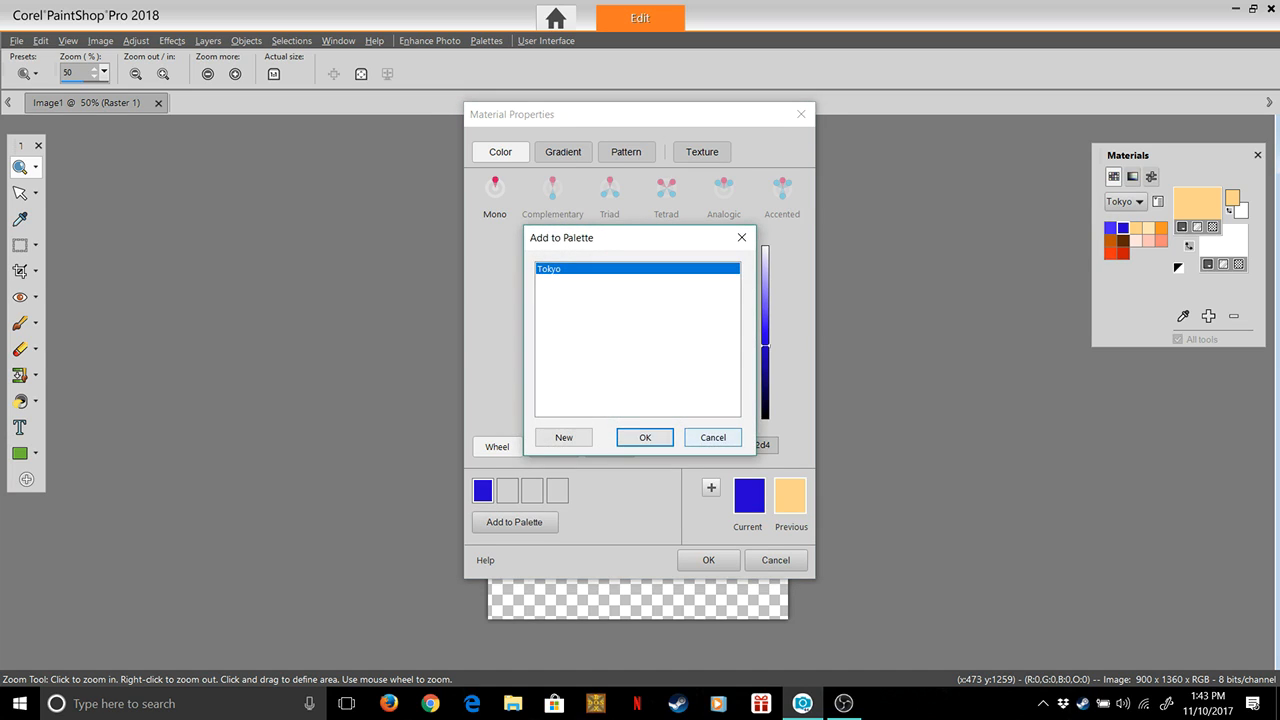
pyautogui.click(713, 437)
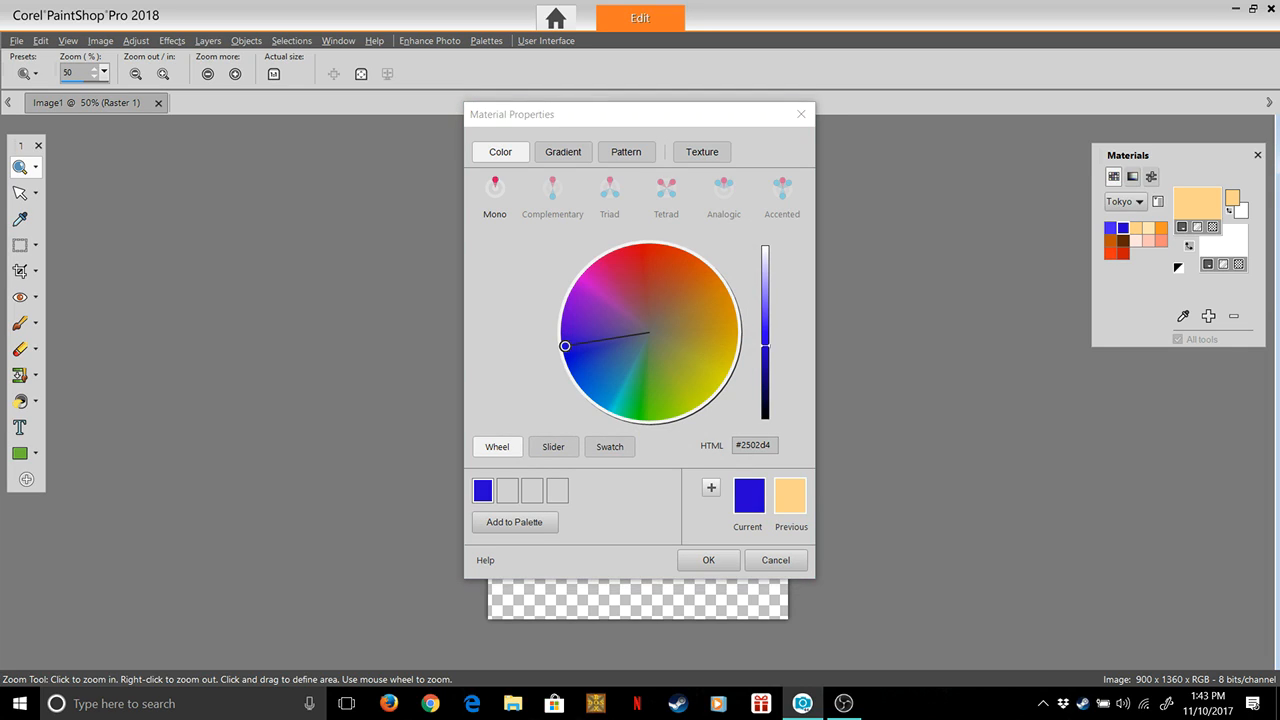
pyautogui.moveTo(765, 346); pyautogui.dragTo(765, 369)
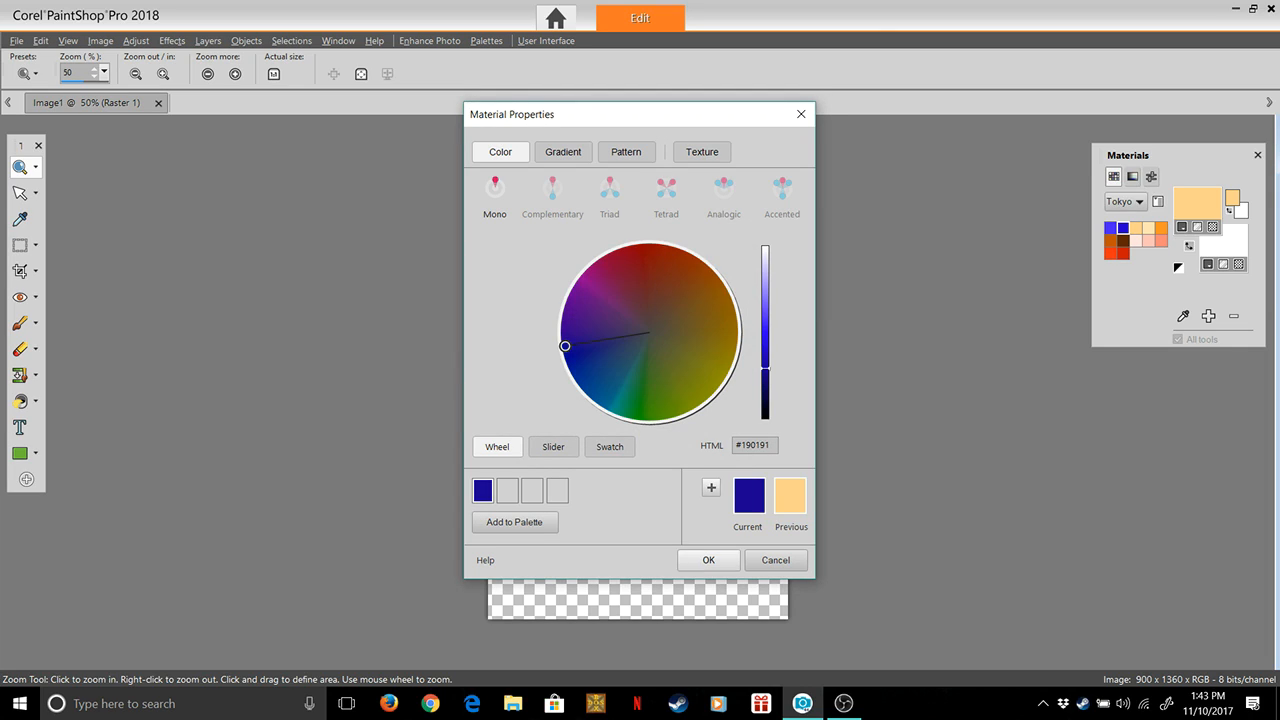
pyautogui.click(708, 560)
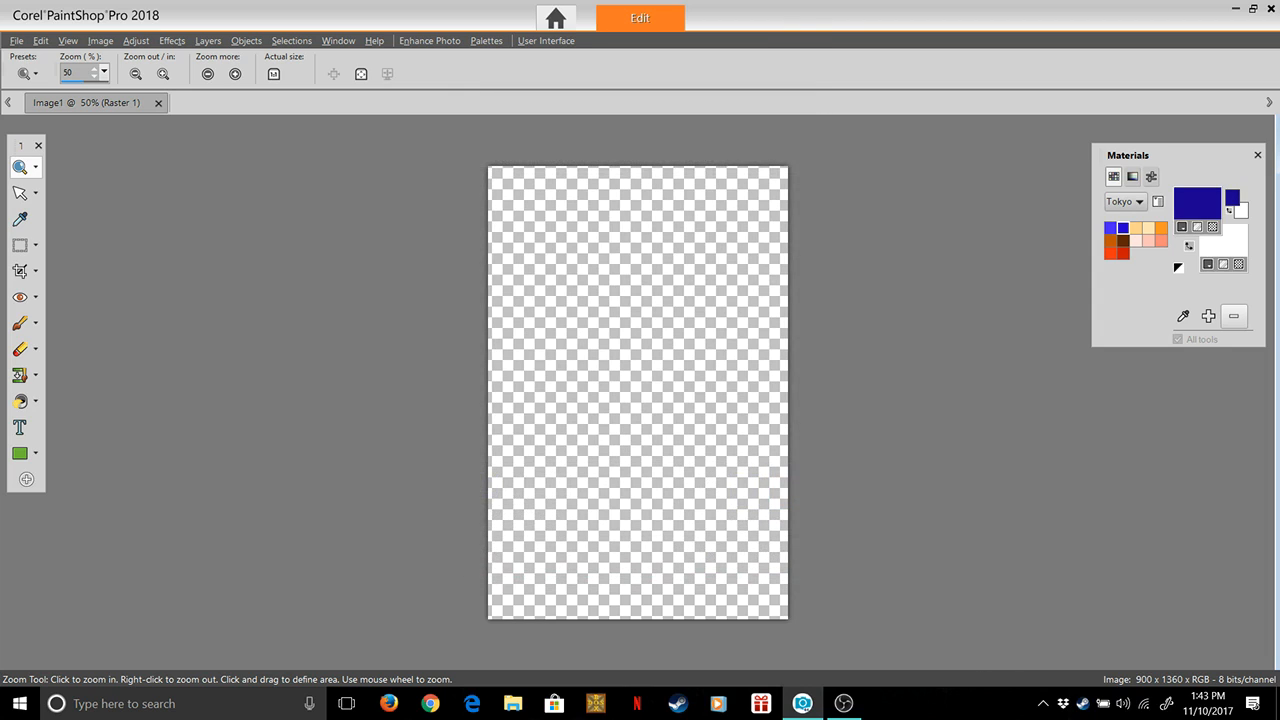
pyautogui.click(1233, 315)
# Add the navy foreground colour to the Tokyo palette as a swatch named Tokyo Blue2
pyautogui.click(1209, 316)
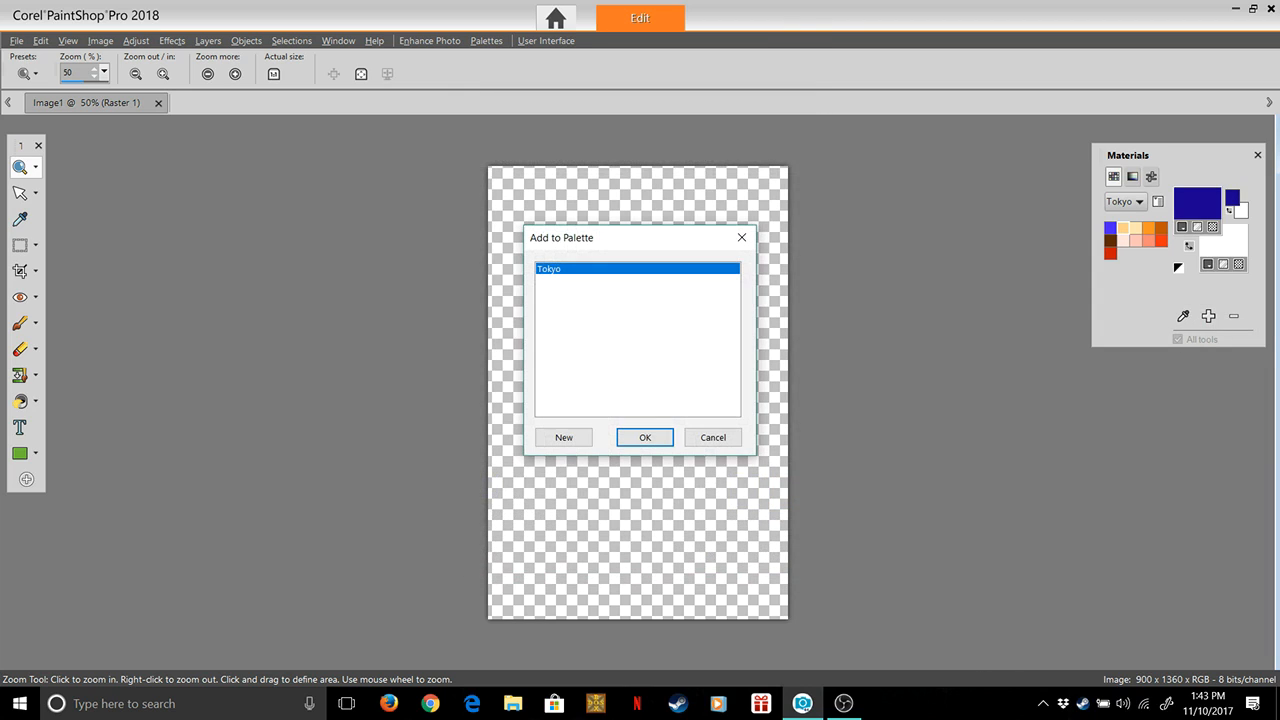
pyautogui.press('Return')
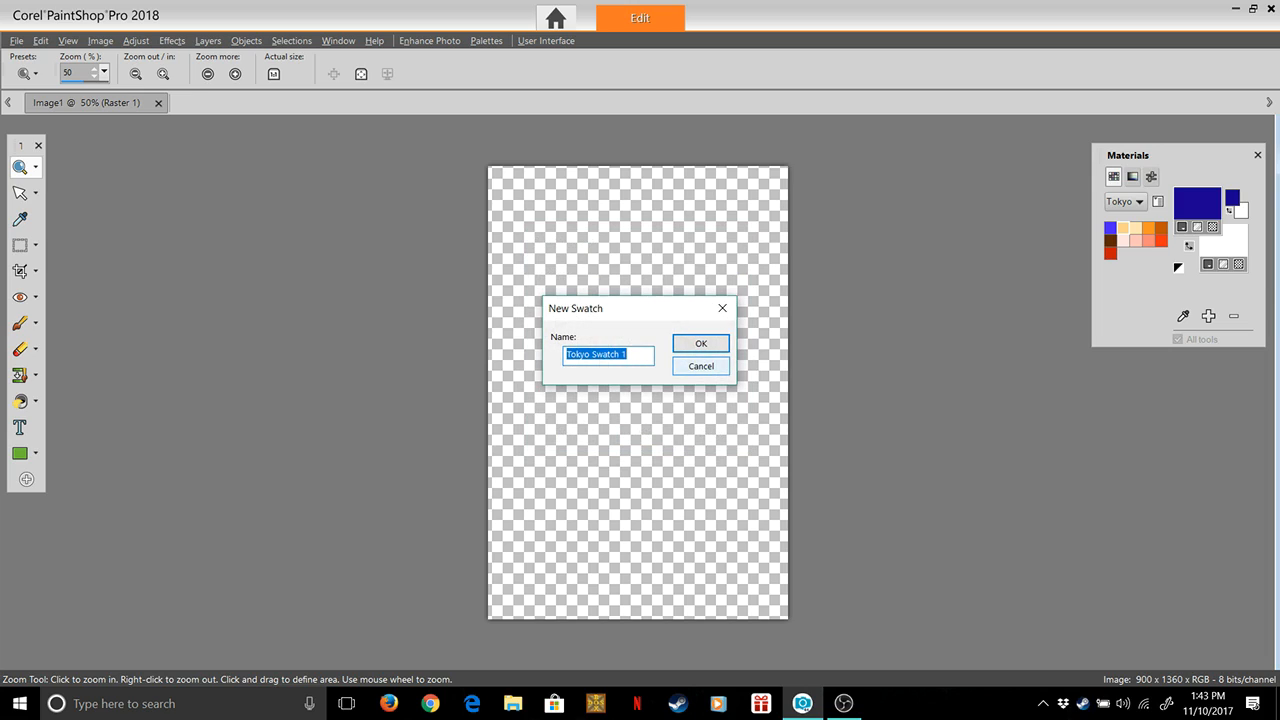
pyautogui.press('Right')
pyautogui.press('BackSpace')
pyautogui.press('BackSpace')
pyautogui.press('BackSpace')
pyautogui.press('BackSpace')
pyautogui.press('BackSpace')
pyautogui.press('BackSpace')
pyautogui.press('BackSpace')
pyautogui.press('BackSpace')
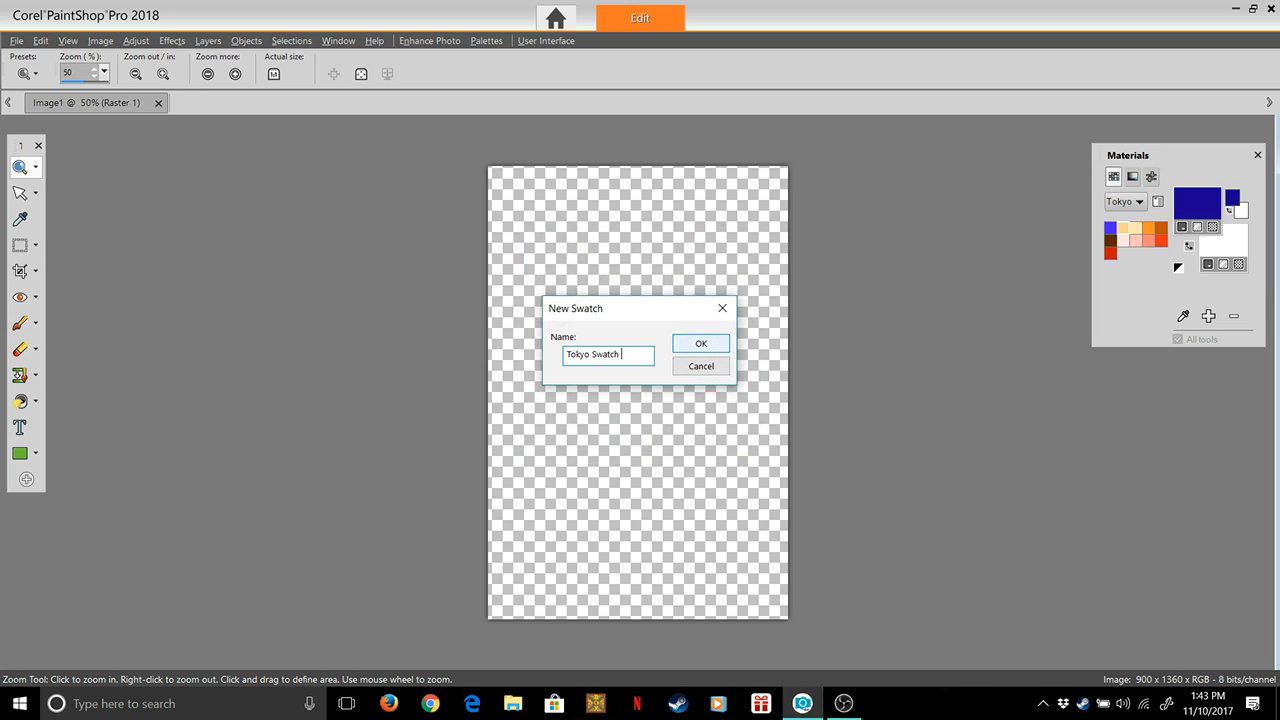
pyautogui.write('Blue2')
pyautogui.click(700, 340)
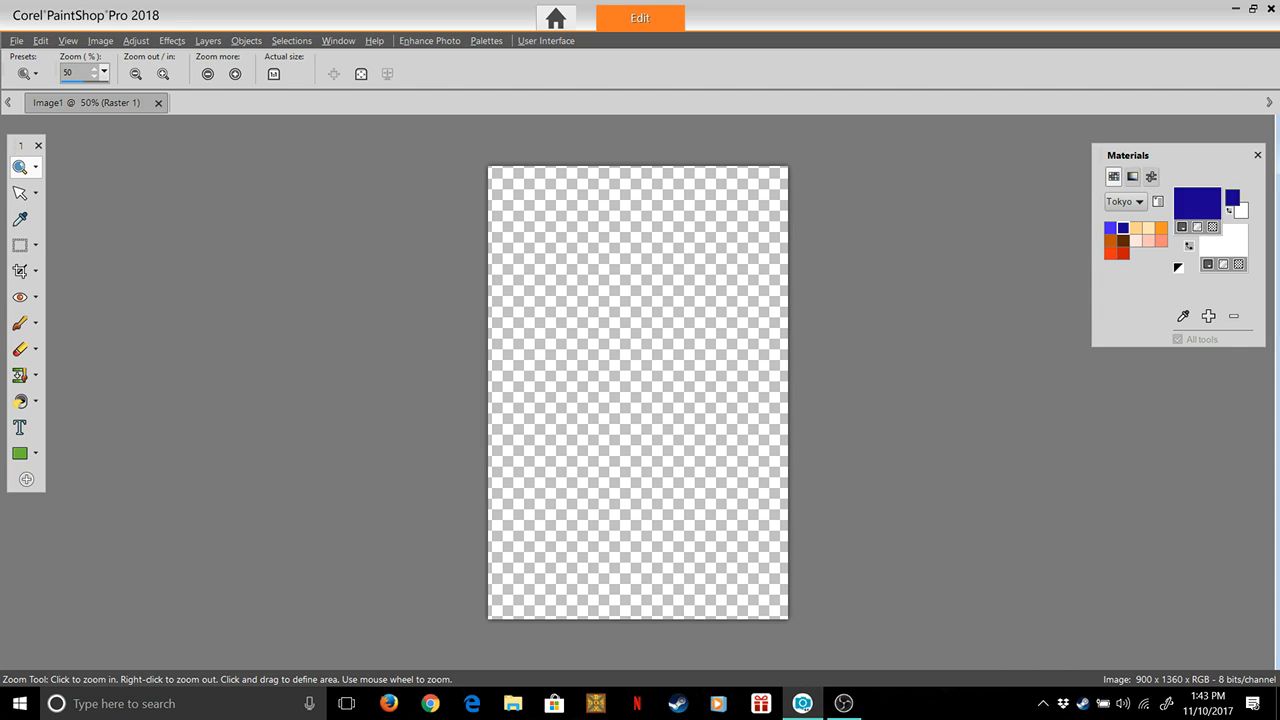
# Start from the pale orange swatch and change the colour being mixed to pure white #ffffff
pyautogui.click(1148, 227)
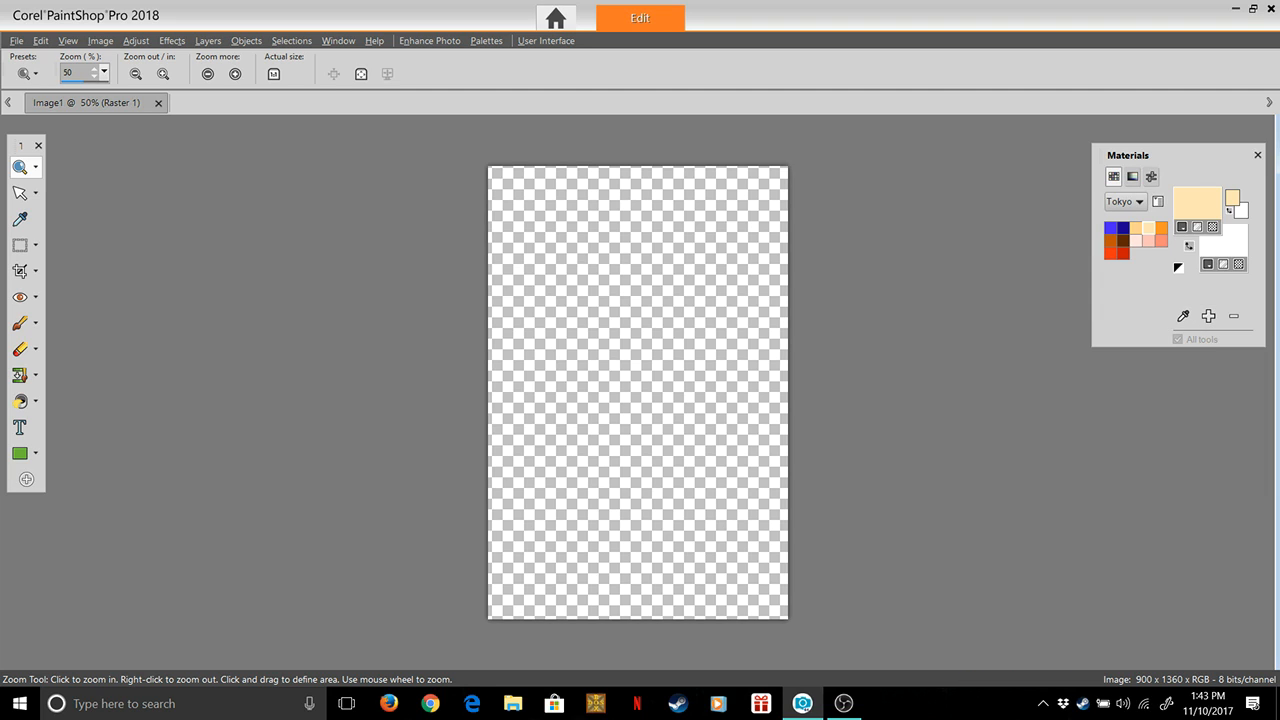
pyautogui.click(1197, 204)
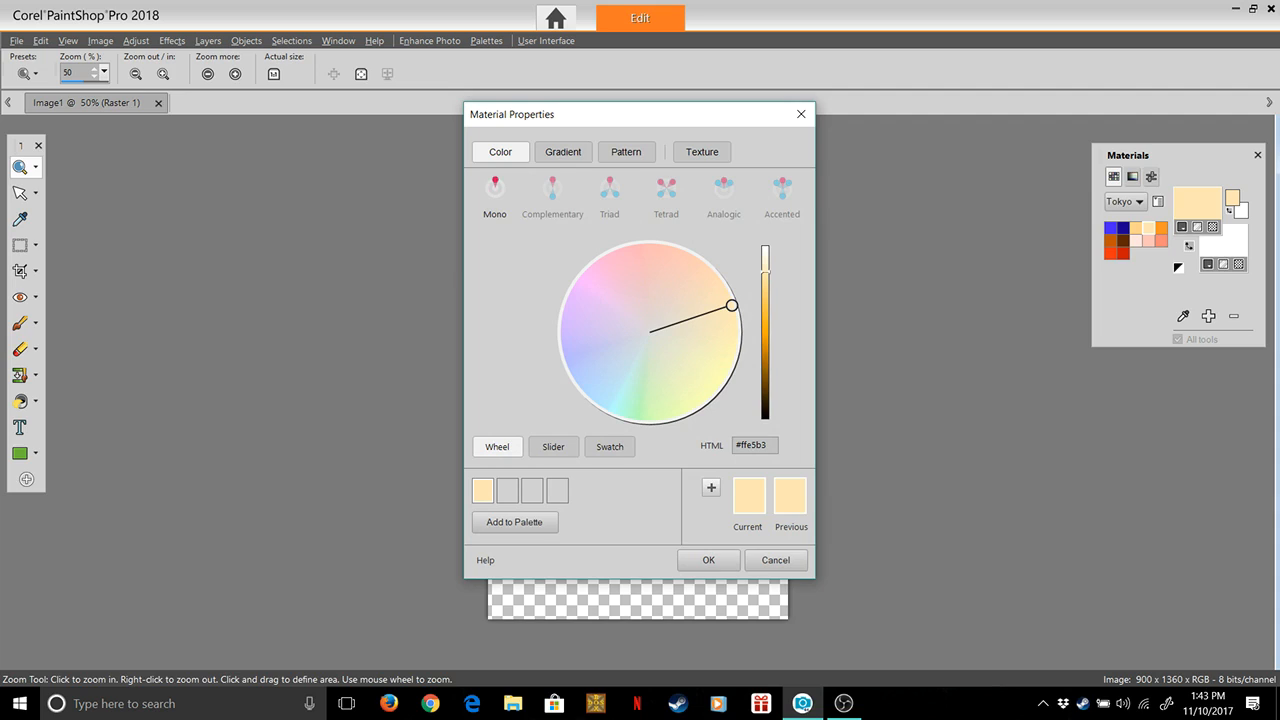
pyautogui.click(652, 333)
pyautogui.moveTo(652, 333); pyautogui.dragTo(646, 333)
pyautogui.moveTo(765, 271); pyautogui.dragTo(765, 245)
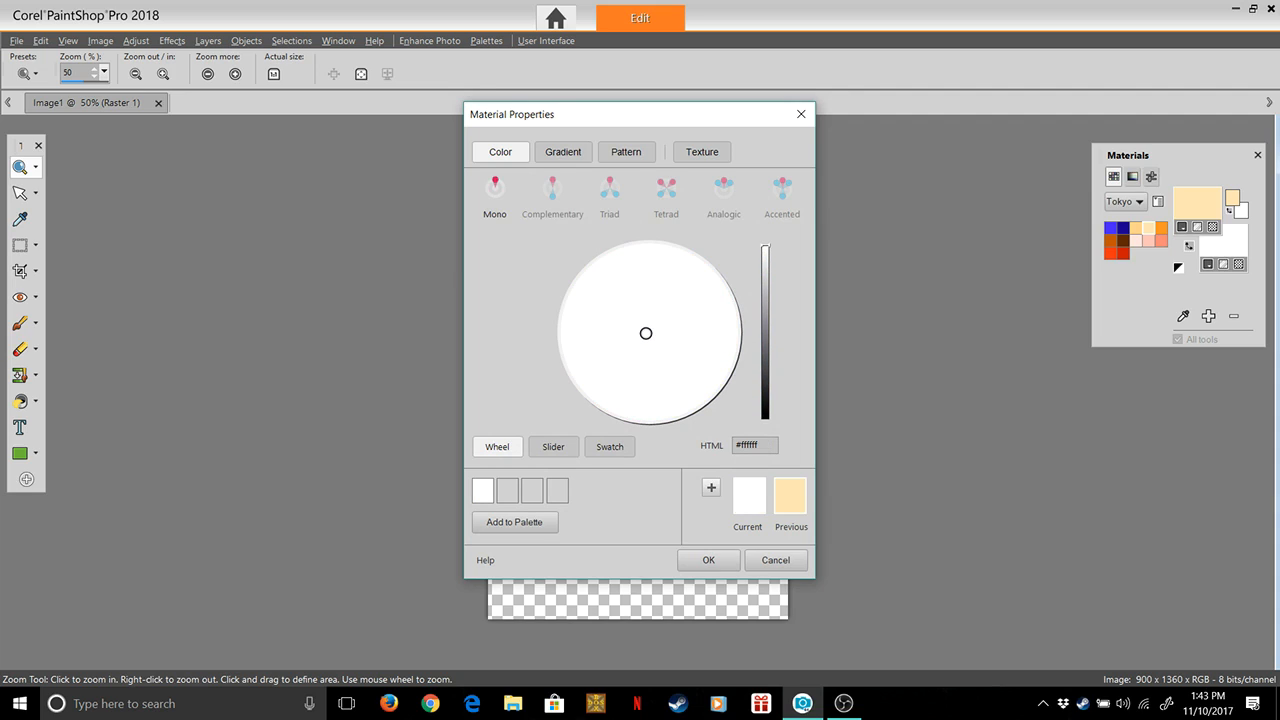
# Add the pure white to the Tokyo palette as a swatch named Tokyo White
pyautogui.click(514, 522)
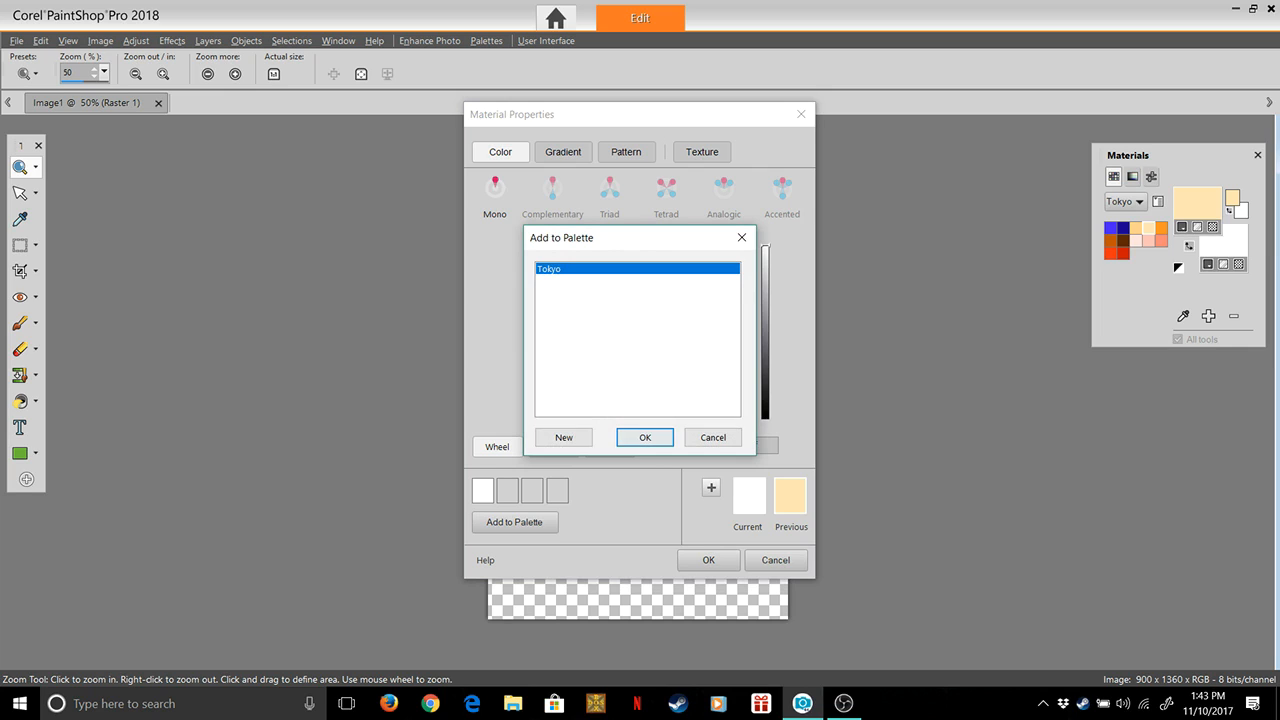
pyautogui.click(645, 437)
pyautogui.press('End')
pyautogui.press('BackSpace')
pyautogui.press('BackSpace')
pyautogui.press('BackSpace')
pyautogui.press('BackSpace')
pyautogui.press('BackSpace')
pyautogui.press('BackSpace')
pyautogui.press('BackSpace')
pyautogui.press('BackSpace')
pyautogui.write('White')
pyautogui.press('Return')
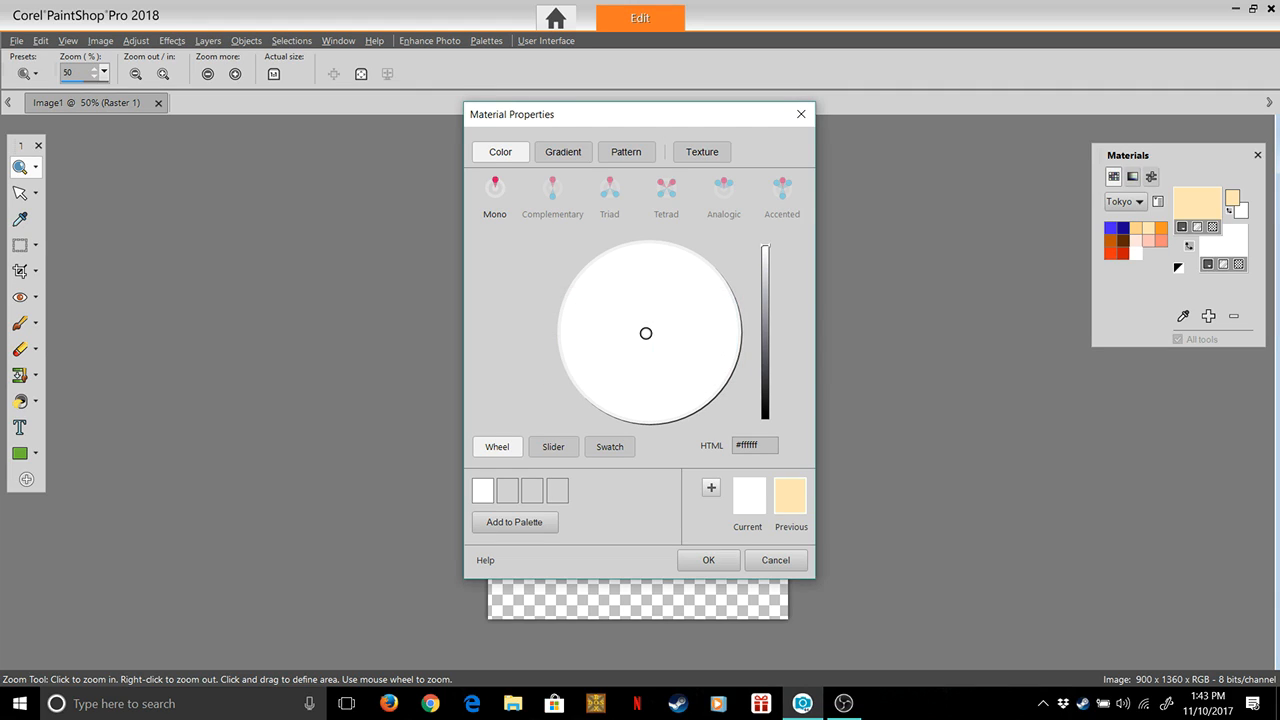
# Darken the white to black #000000, add it to the Tokyo palette as a named swatch, and apply it as the foreground colour
pyautogui.moveTo(765, 247); pyautogui.dragTo(765, 419)
pyautogui.click(514, 522)
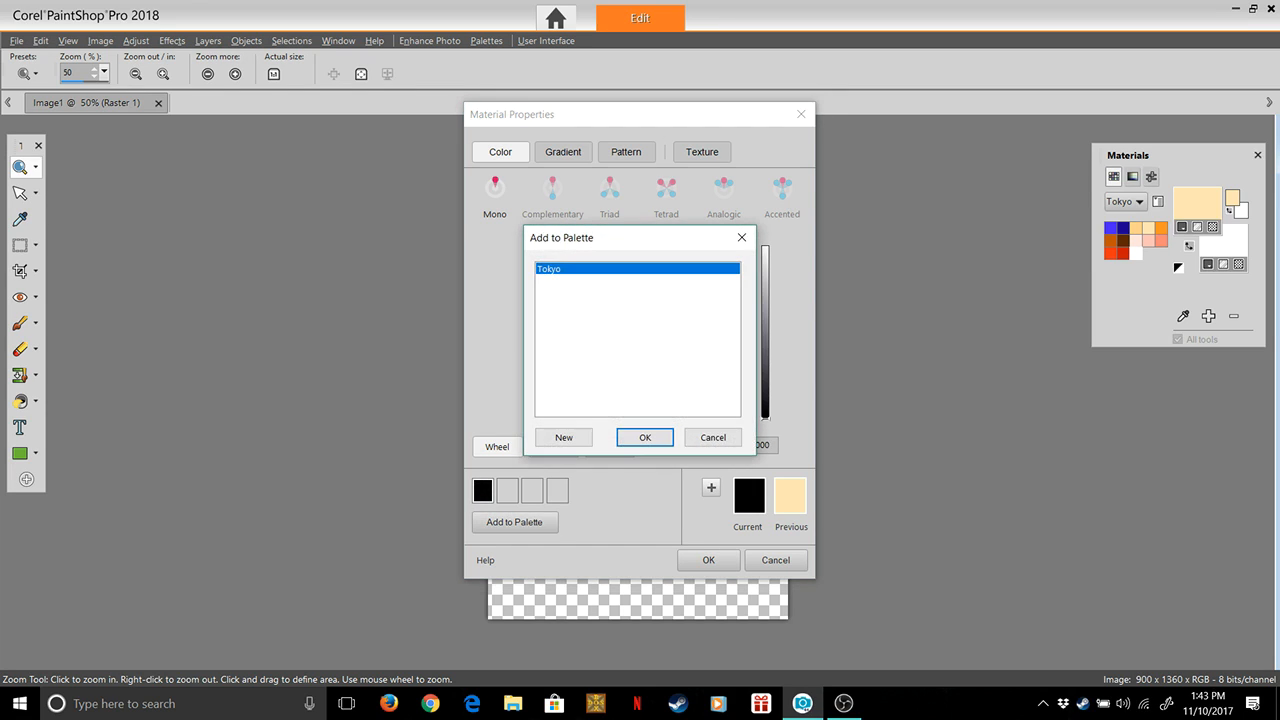
pyautogui.press('Return')
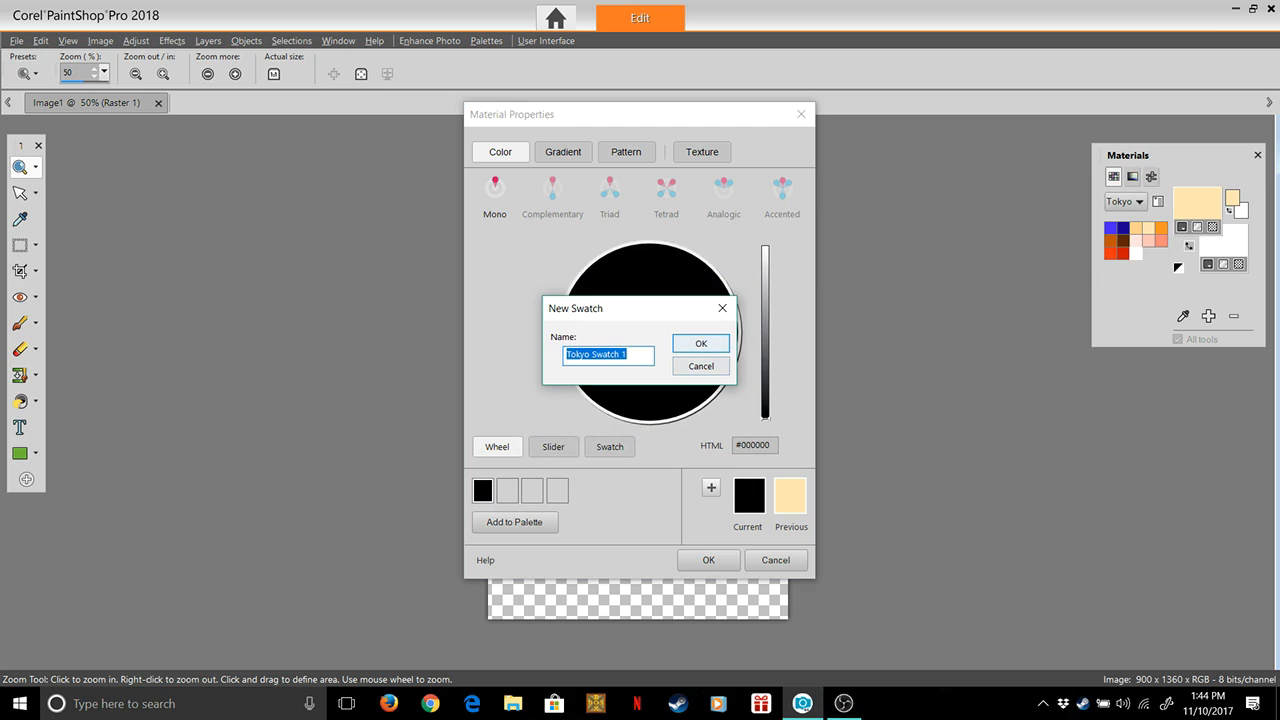
pyautogui.press('End')
pyautogui.press('BackSpace')
pyautogui.press('BackSpace')
pyautogui.press('BackSpace')
pyautogui.press('BackSpace')
pyautogui.press('BackSpace')
pyautogui.press('BackSpace')
pyautogui.press('BackSpace')
pyautogui.press('BackSpace')
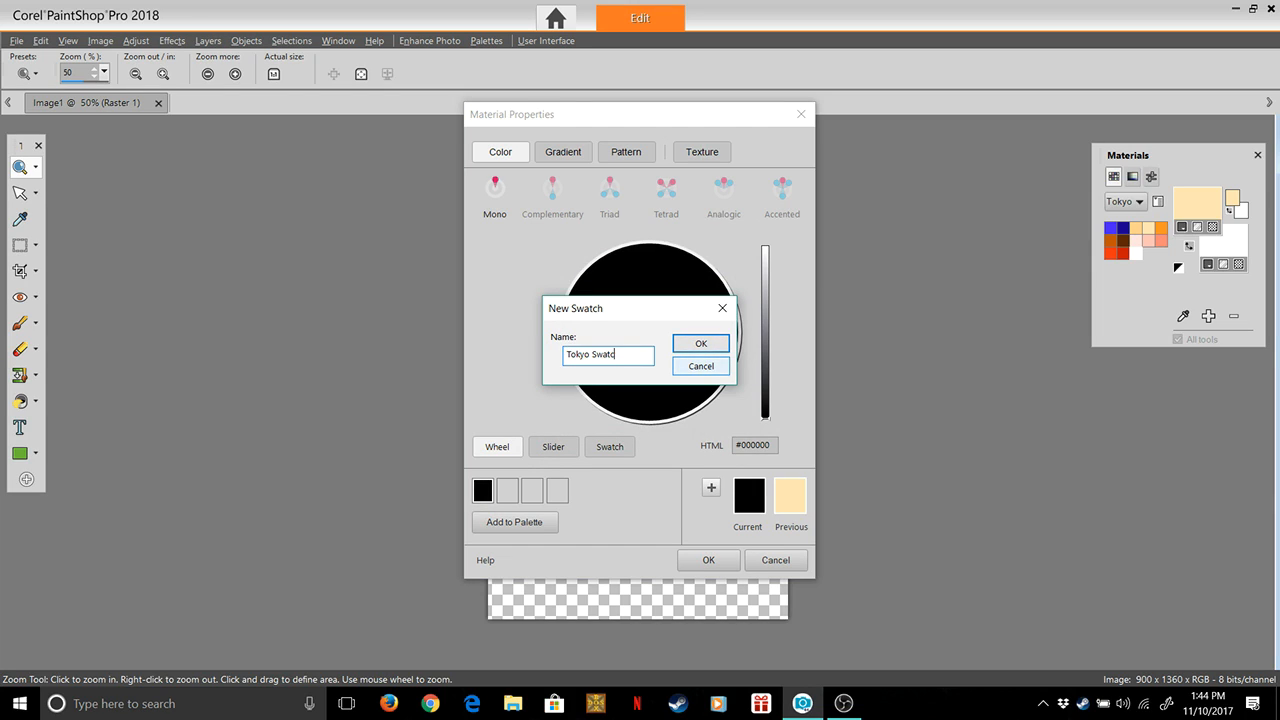
pyautogui.write('Neon')
pyautogui.press('Return')
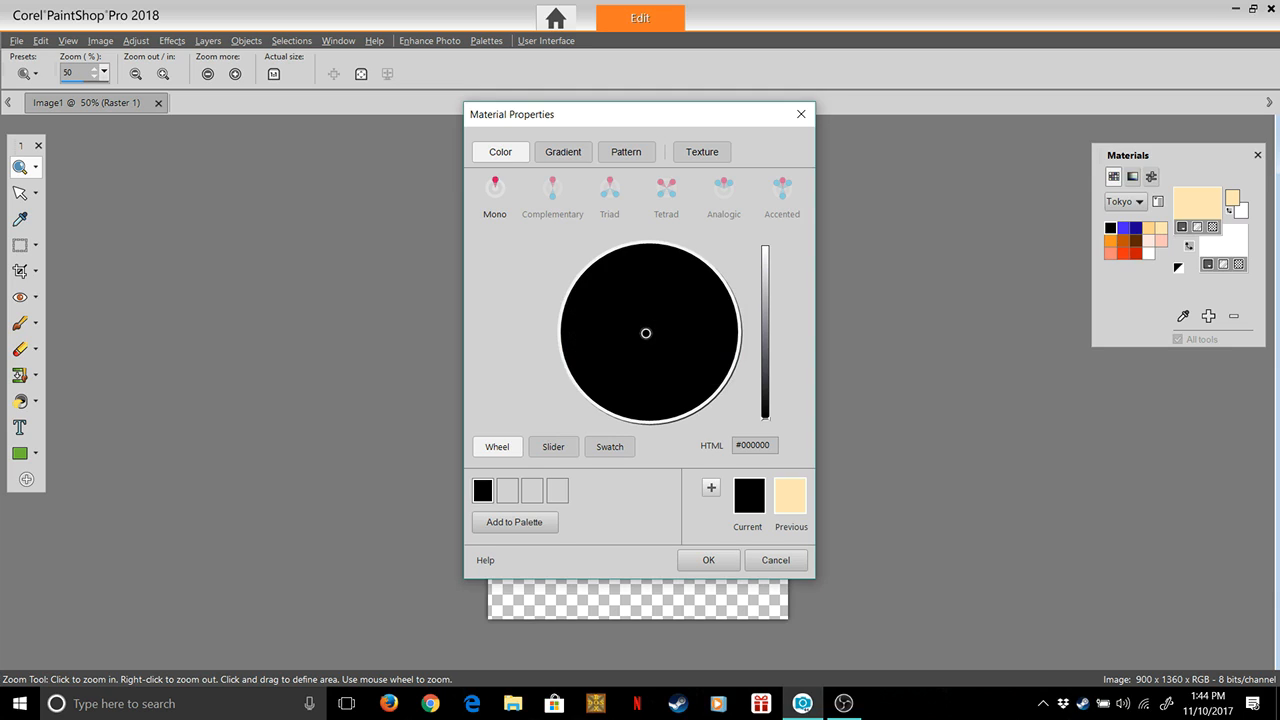
pyautogui.click(712, 561)
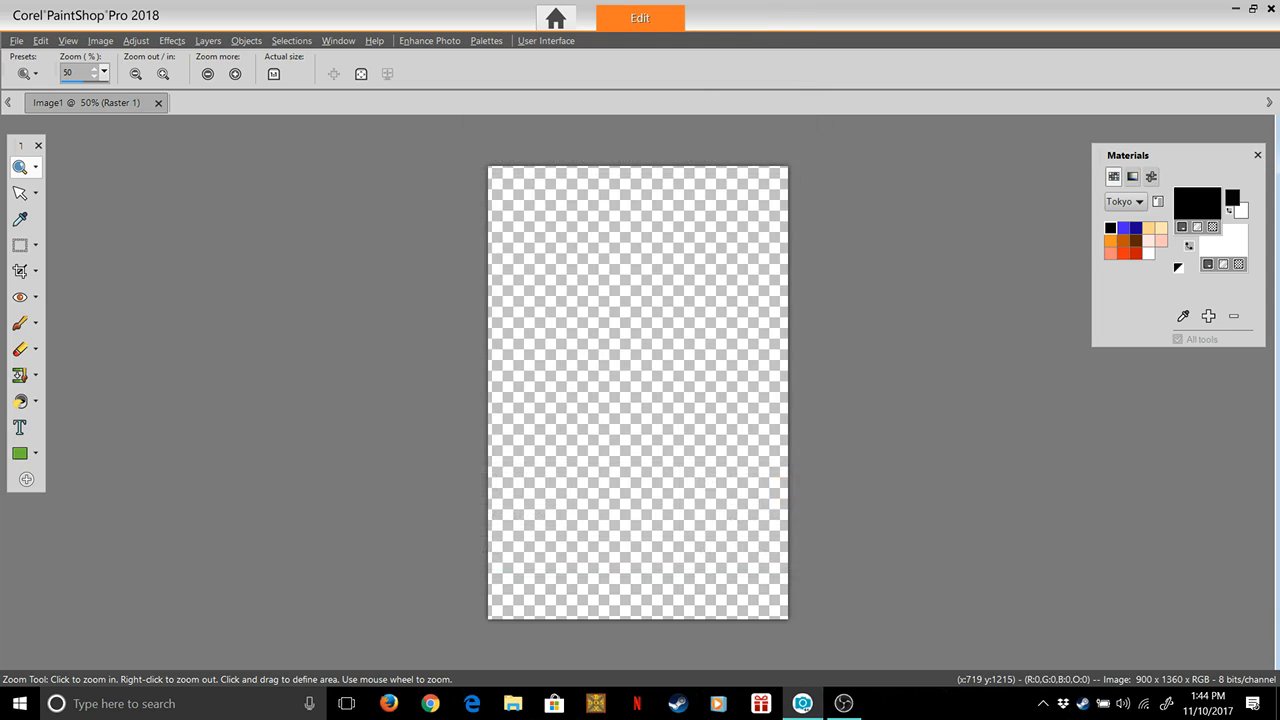
# Make the pale cream swatch the foreground colour and add the Oil Brush and Palette Knife to the tool set
pyautogui.click(1161, 228)
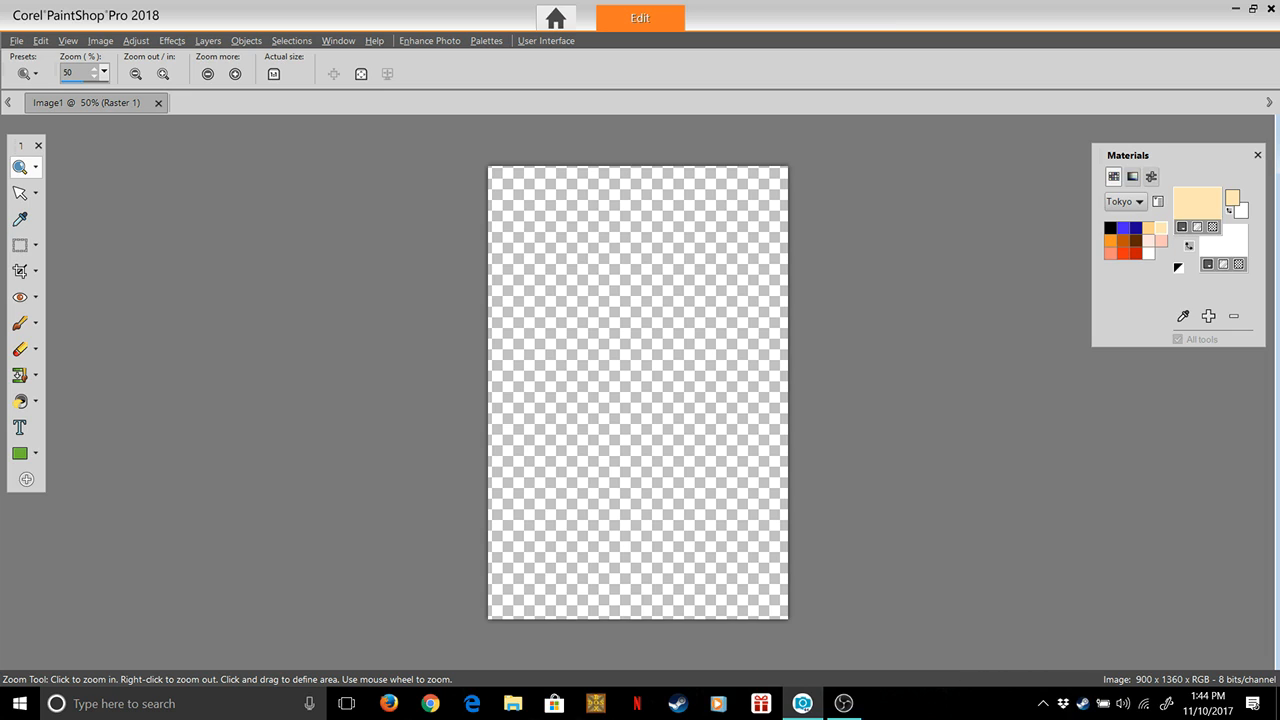
pyautogui.click(26, 479)
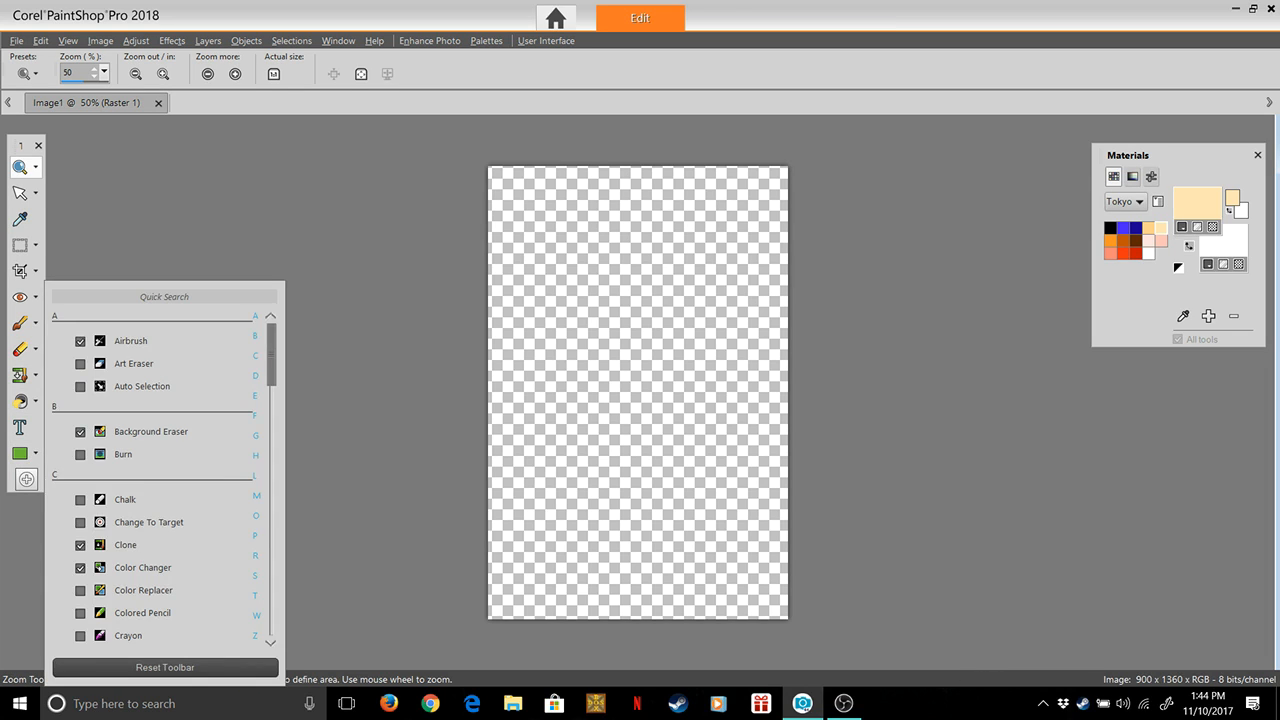
pyautogui.scroll(-10, 165, 476)
pyautogui.scroll(-1, 165, 476)
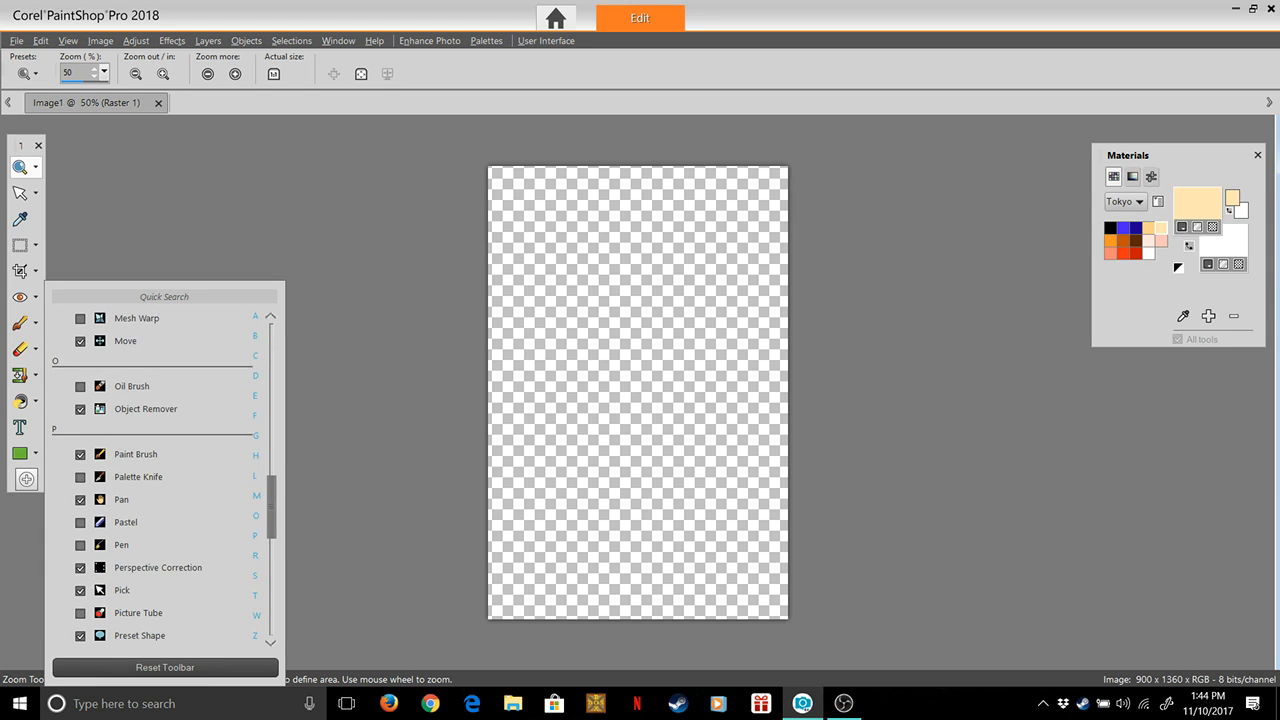
pyautogui.click(81, 386)
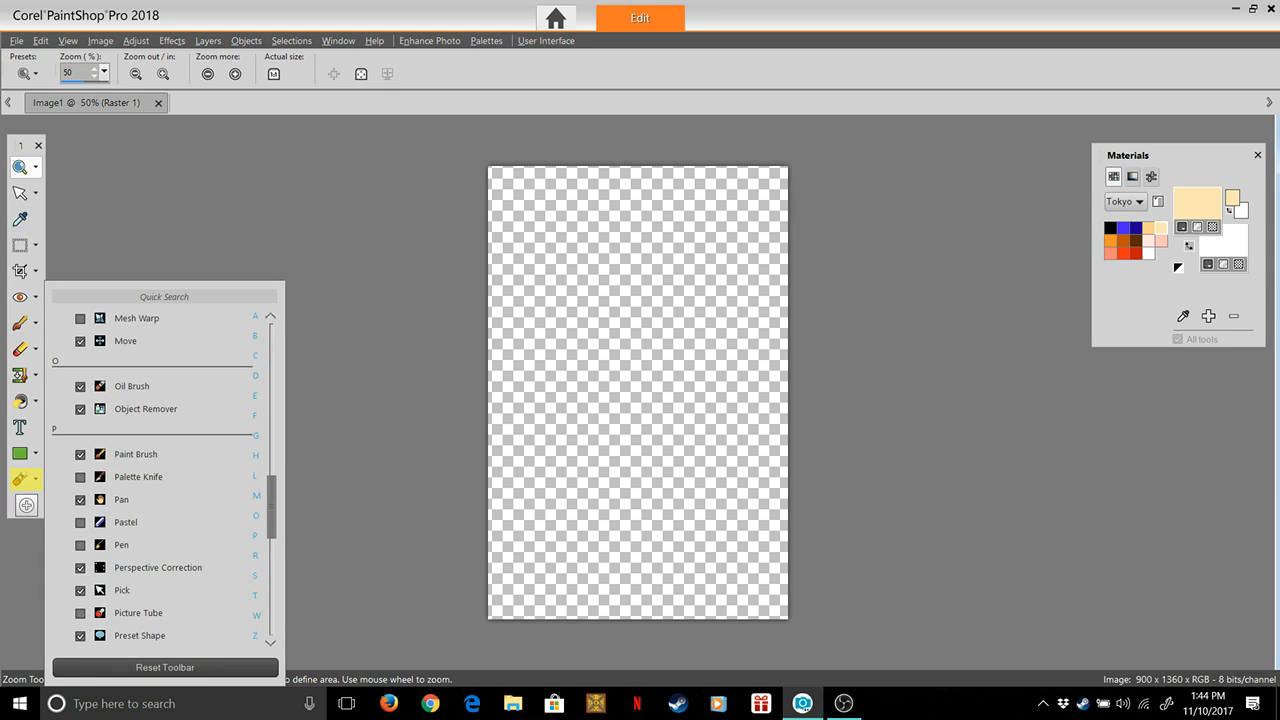
pyautogui.click(81, 477)
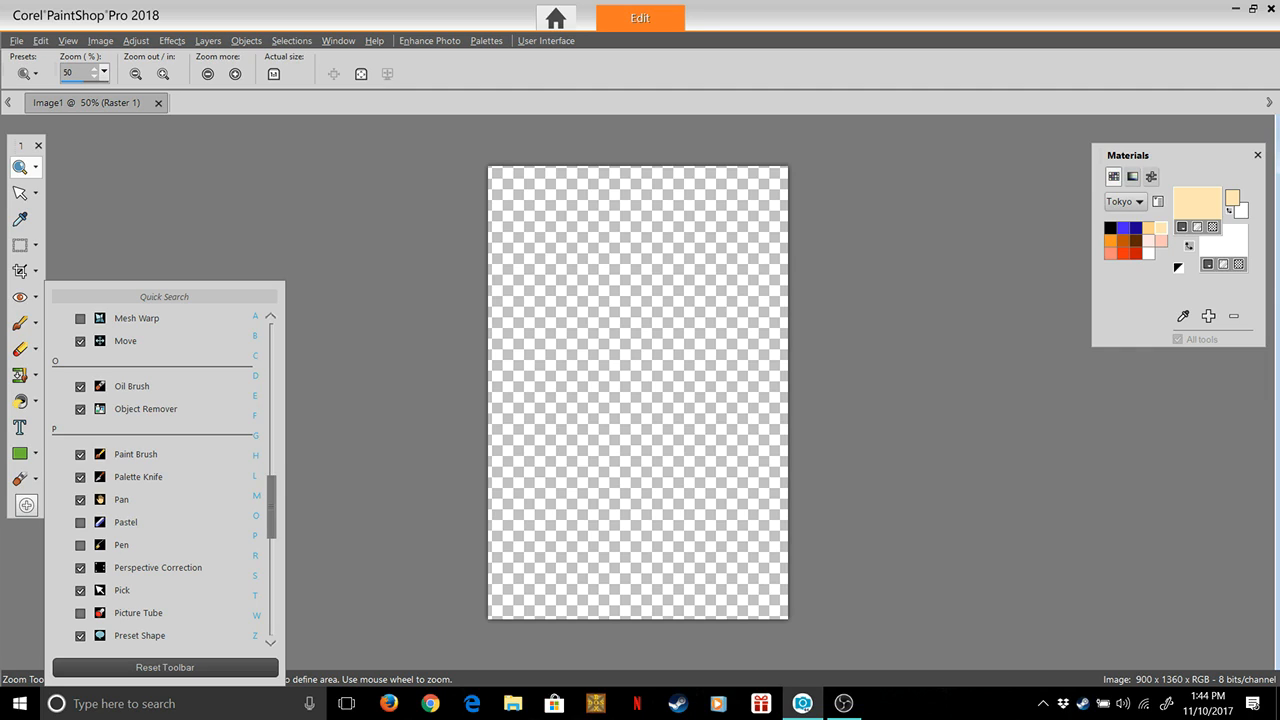
pyautogui.press('Escape')
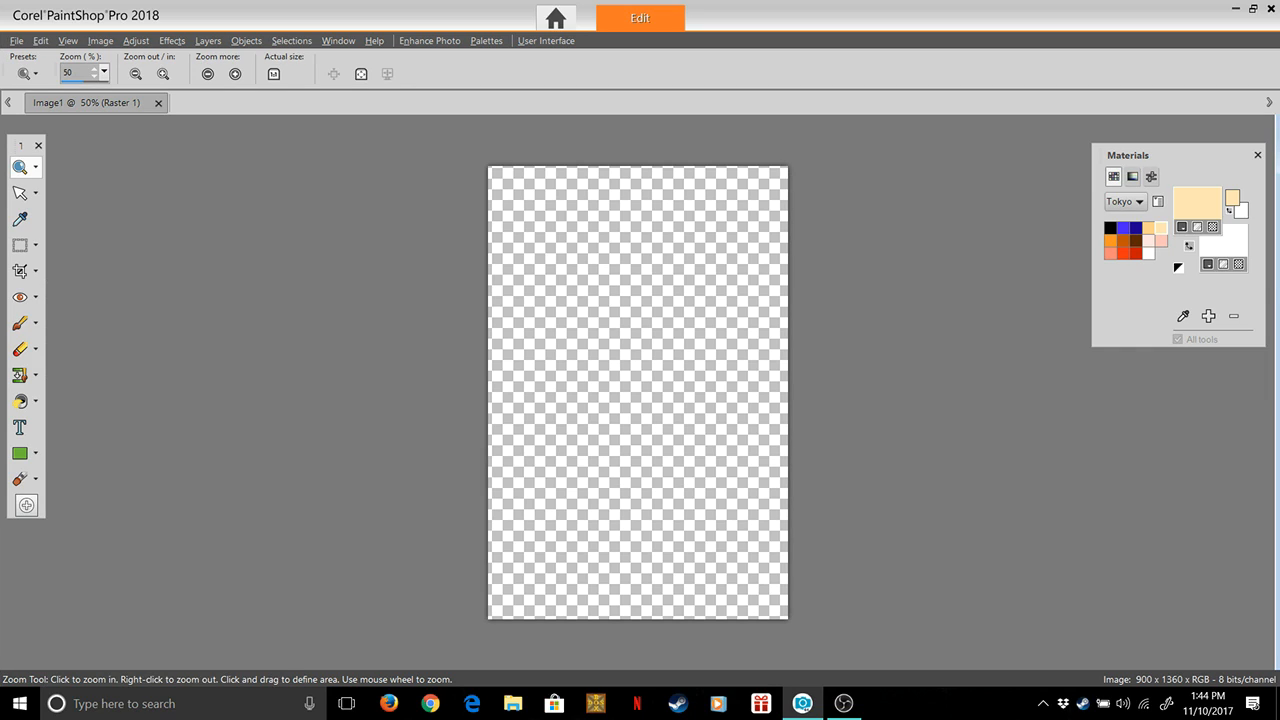
# Activate the Oil Brush and set its head loading to 63 and size to 94
pyautogui.click(19, 478)
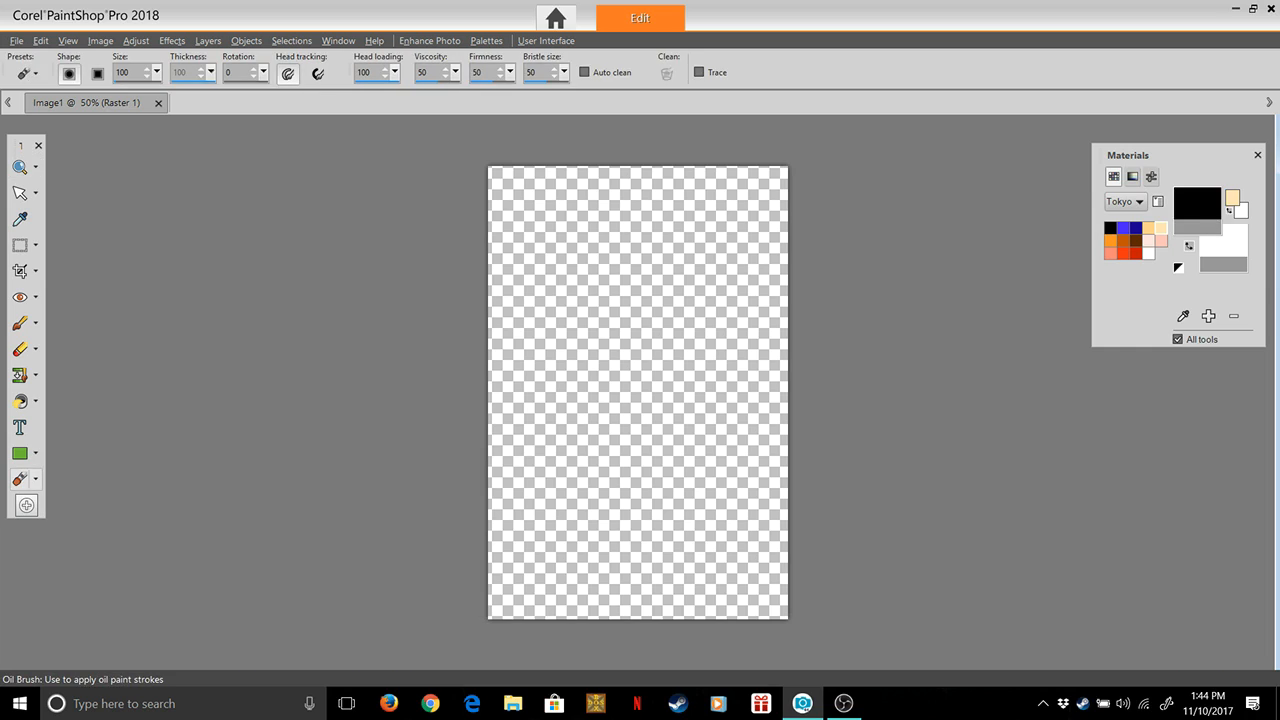
pyautogui.click(35, 479)
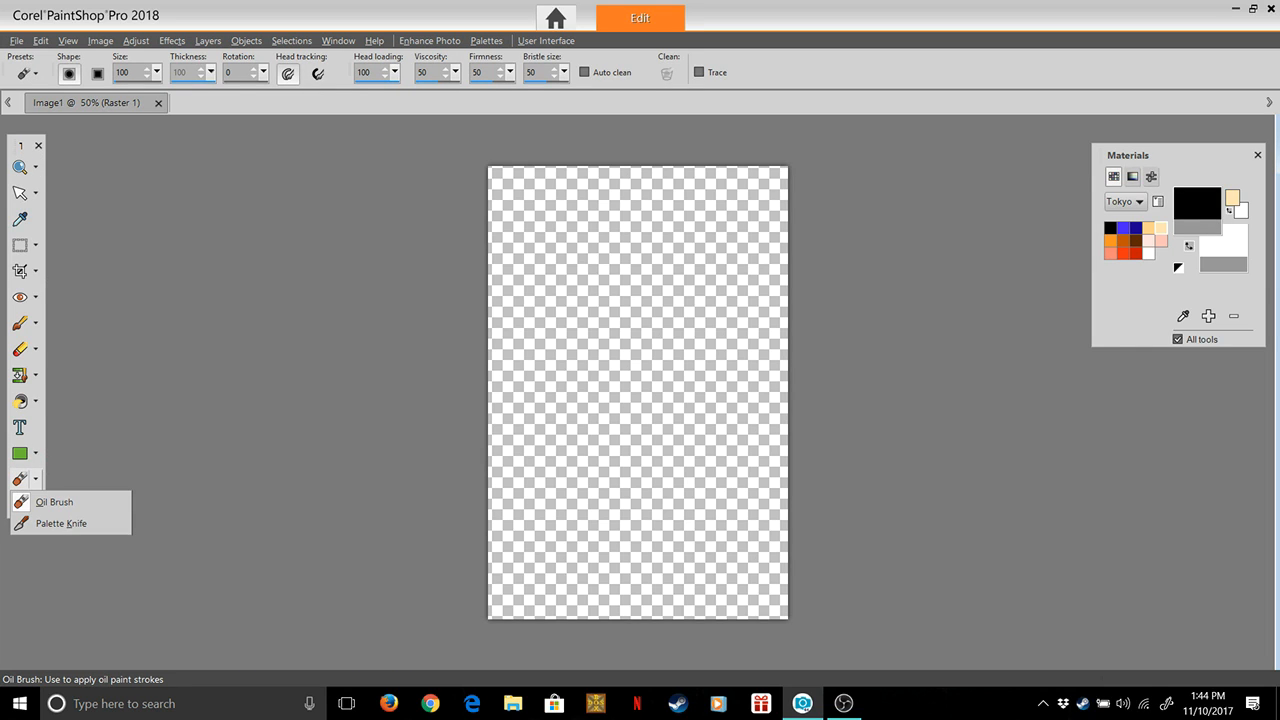
pyautogui.click(50, 502)
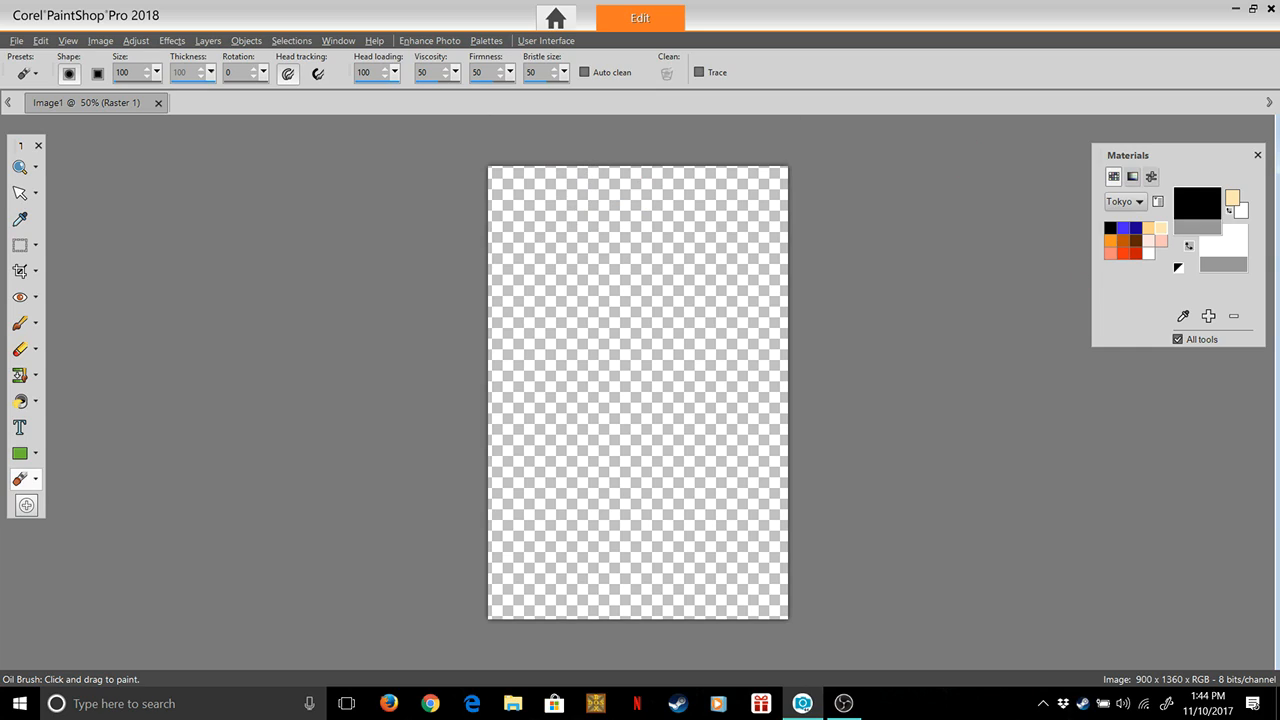
pyautogui.moveTo(395, 72)
pyautogui.mouseDown()
pyautogui.moveTo(388, 92)
pyautogui.moveTo(370, 92)
pyautogui.mouseUp()
pyautogui.moveTo(157, 72); pyautogui.dragTo(149, 92)
pyautogui.click(28, 73)
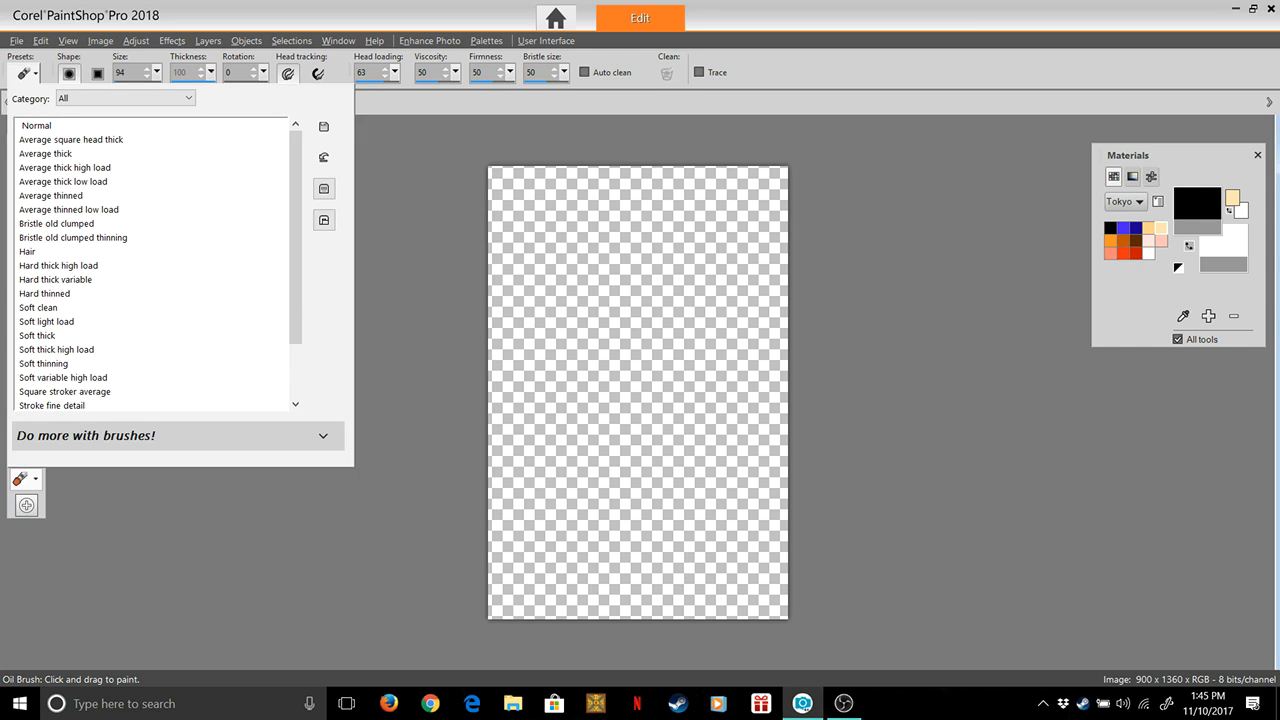
pyautogui.click(461, 137)
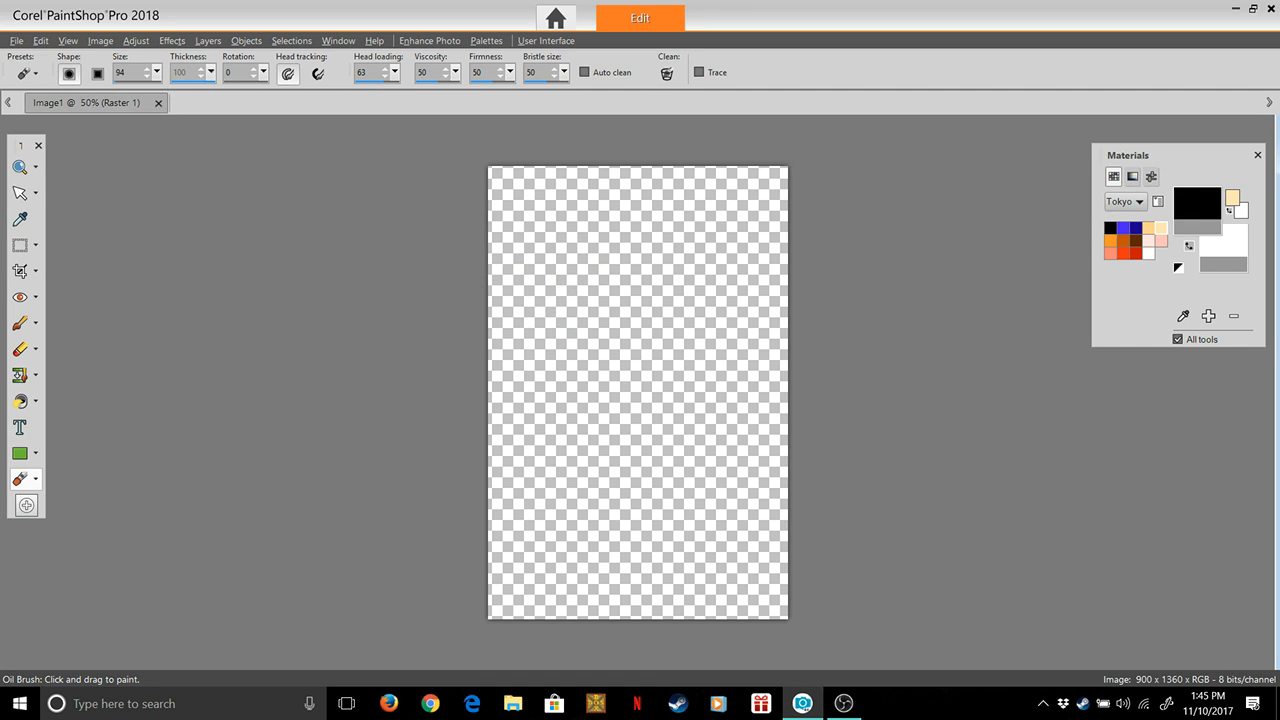
# Undo a trial stroke, apply pale cream #ffe5b3 as the foreground colour, and paint a broad ragged band across the upper canvas
pyautogui.moveTo(580, 277)
pyautogui.mouseDown()
pyautogui.moveTo(567, 325)
pyautogui.moveTo(650, 288)
pyautogui.mouseUp()
pyautogui.hotkey('ctrl', 'z')
pyautogui.doubleClick(1160, 228)
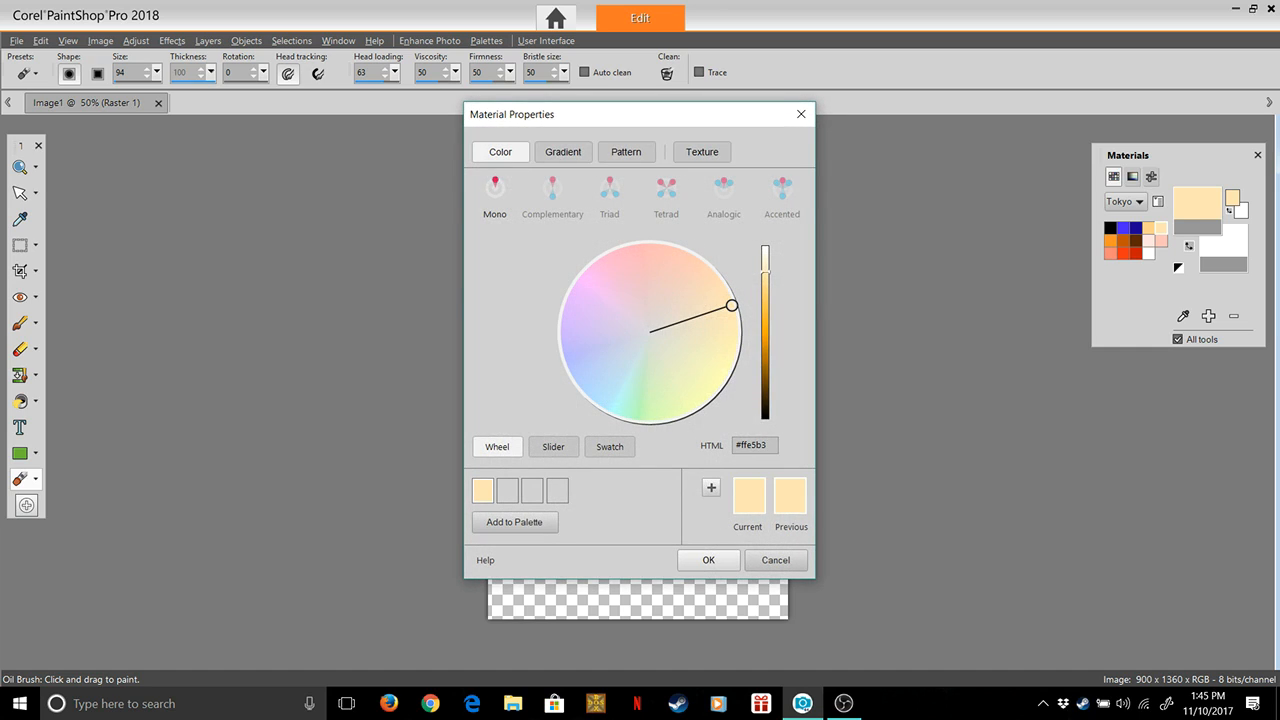
pyautogui.click(708, 560)
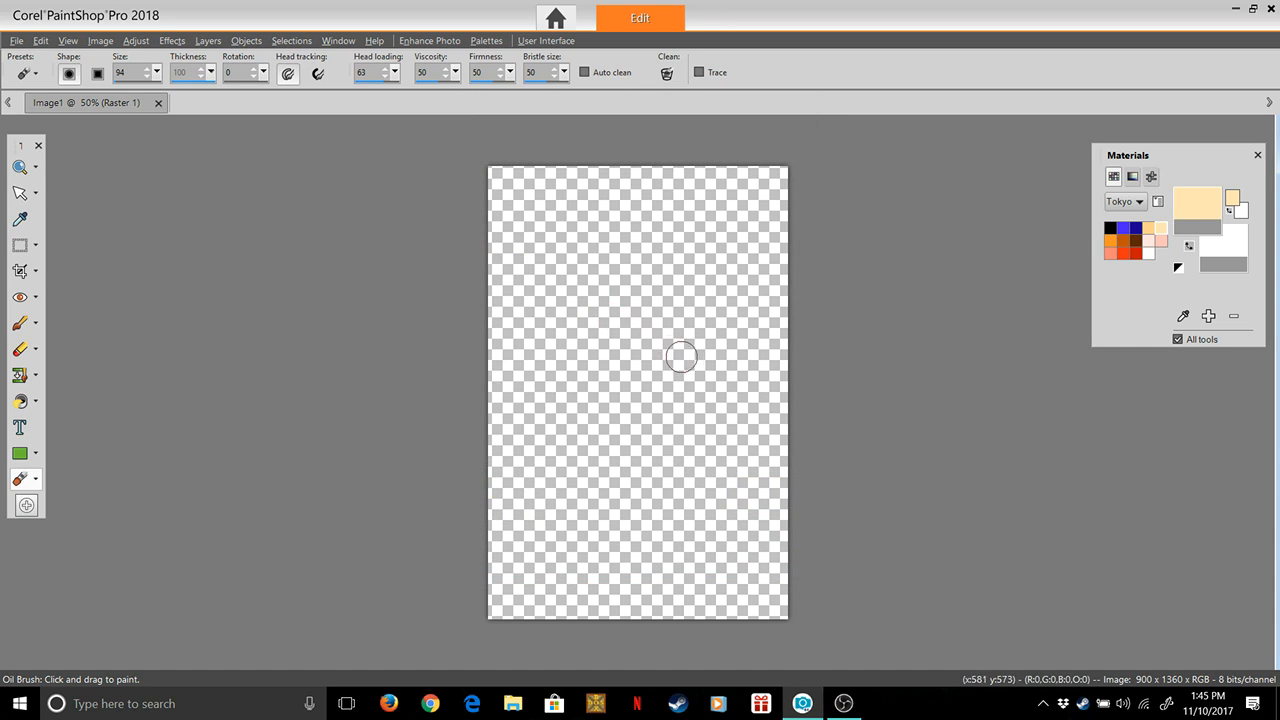
pyautogui.moveTo(574, 300)
pyautogui.mouseDown()
pyautogui.moveTo(611, 265)
pyautogui.moveTo(619, 287)
pyautogui.moveTo(606, 309)
pyautogui.moveTo(647, 300)
pyautogui.moveTo(589, 298)
pyautogui.moveTo(647, 270)
pyautogui.moveTo(568, 323)
pyautogui.moveTo(635, 256)
pyautogui.moveTo(565, 302)
pyautogui.mouseUp()
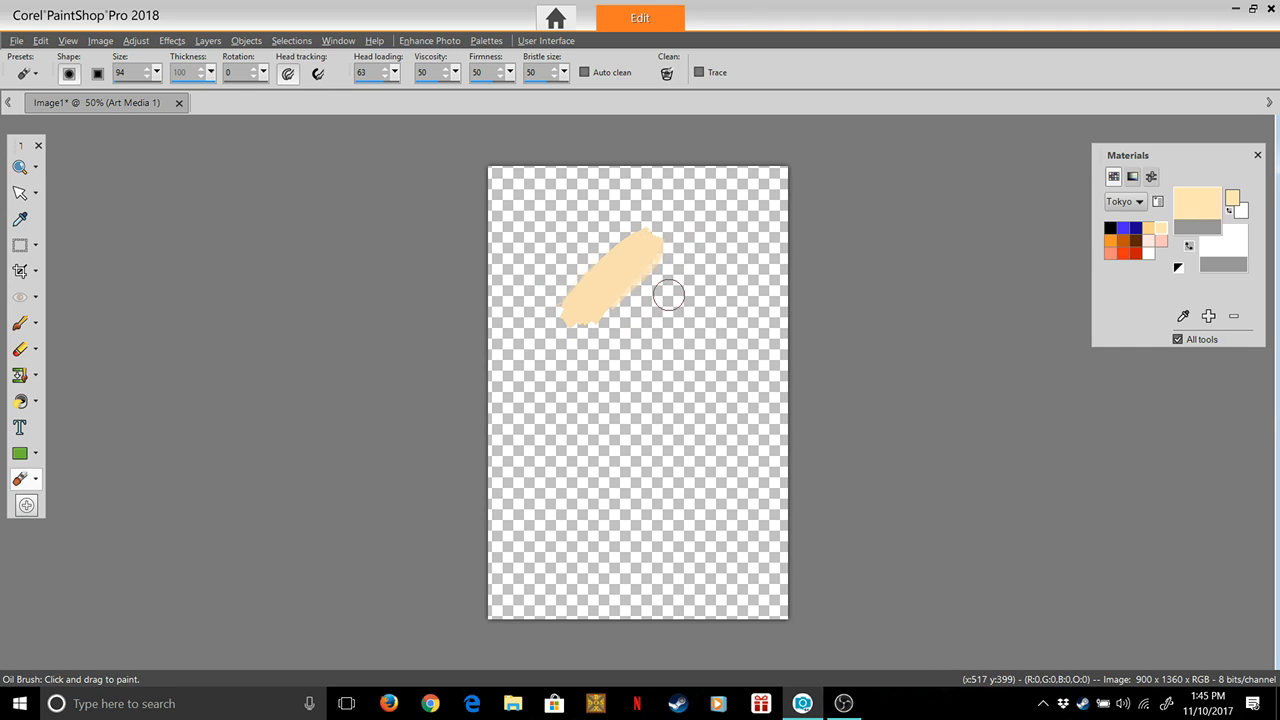
pyautogui.moveTo(643, 251)
pyautogui.mouseDown()
pyautogui.moveTo(631, 293)
pyautogui.moveTo(679, 273)
pyautogui.moveTo(657, 263)
pyautogui.moveTo(713, 262)
pyautogui.moveTo(668, 303)
pyautogui.moveTo(599, 305)
pyautogui.moveTo(654, 297)
pyautogui.moveTo(677, 270)
pyautogui.moveTo(612, 292)
pyautogui.moveTo(514, 289)
pyautogui.moveTo(598, 259)
pyautogui.moveTo(632, 262)
pyautogui.moveTo(531, 293)
pyautogui.moveTo(530, 311)
pyautogui.moveTo(569, 303)
pyautogui.moveTo(562, 336)
pyautogui.moveTo(615, 346)
pyautogui.moveTo(613, 323)
pyautogui.moveTo(522, 324)
pyautogui.moveTo(541, 304)
pyautogui.moveTo(615, 307)
pyautogui.moveTo(553, 331)
pyautogui.moveTo(528, 319)
pyautogui.moveTo(565, 293)
pyautogui.moveTo(608, 290)
pyautogui.moveTo(683, 315)
pyautogui.moveTo(736, 307)
pyautogui.moveTo(633, 307)
pyautogui.moveTo(796, 287)
pyautogui.moveTo(712, 296)
pyautogui.moveTo(701, 270)
pyautogui.moveTo(684, 269)
pyautogui.moveTo(761, 245)
pyautogui.moveTo(621, 273)
pyautogui.moveTo(722, 211)
pyautogui.moveTo(587, 262)
pyautogui.moveTo(605, 222)
pyautogui.moveTo(537, 266)
pyautogui.moveTo(569, 211)
pyautogui.moveTo(544, 282)
pyautogui.moveTo(568, 306)
pyautogui.moveTo(769, 220)
pyautogui.moveTo(750, 289)
pyautogui.mouseUp()
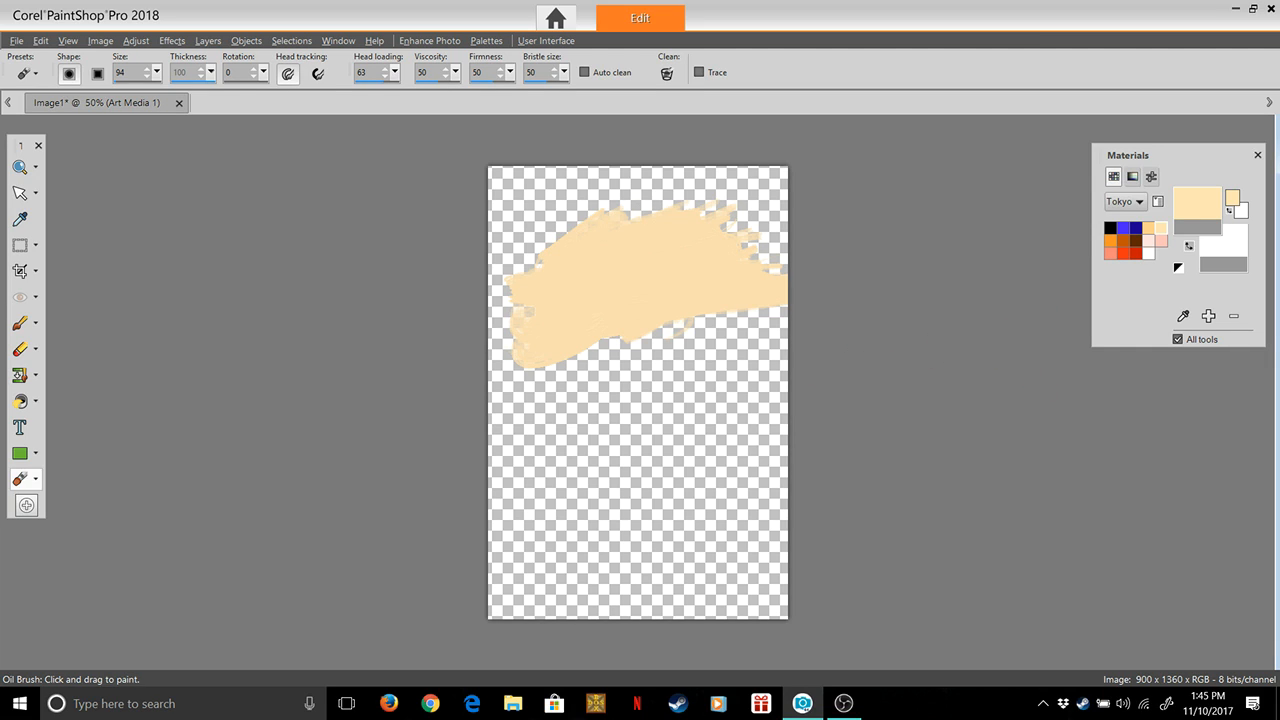
# Deepen the light orange #ffd189 to #feb646 and add it to the Tokyo palette as a new swatch
pyautogui.click(1197, 203)
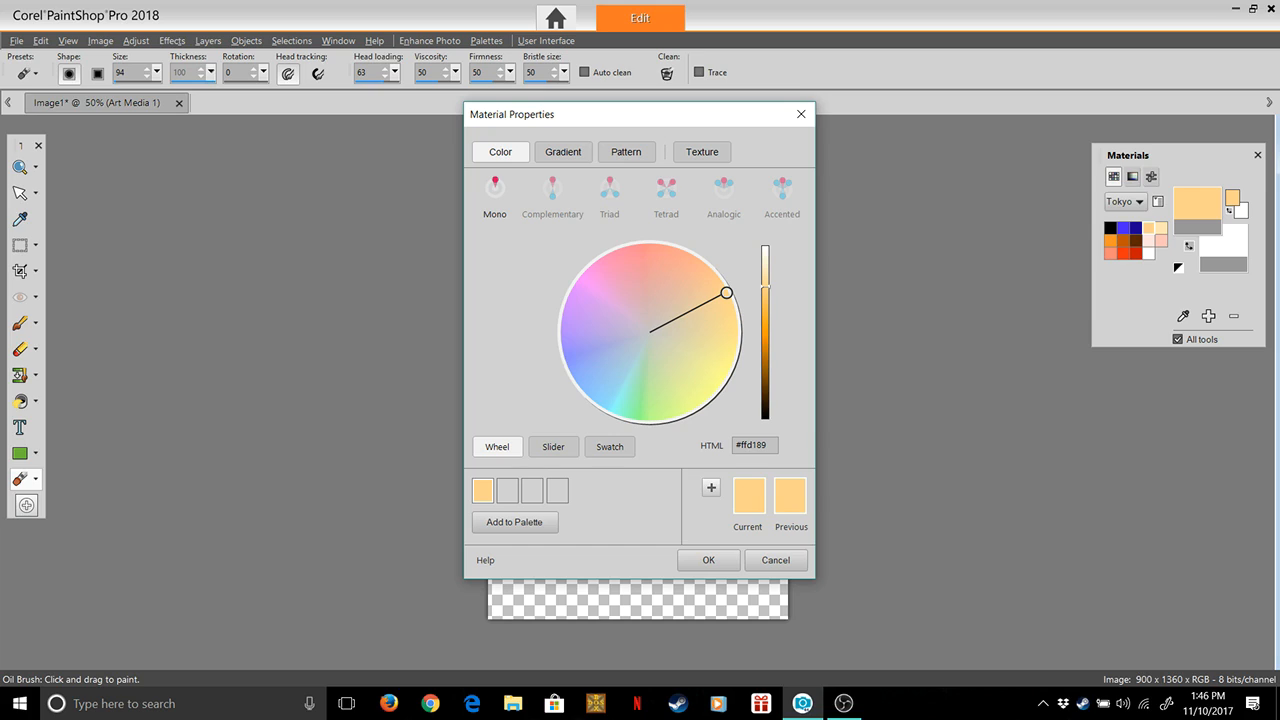
pyautogui.moveTo(765, 287); pyautogui.dragTo(765, 325)
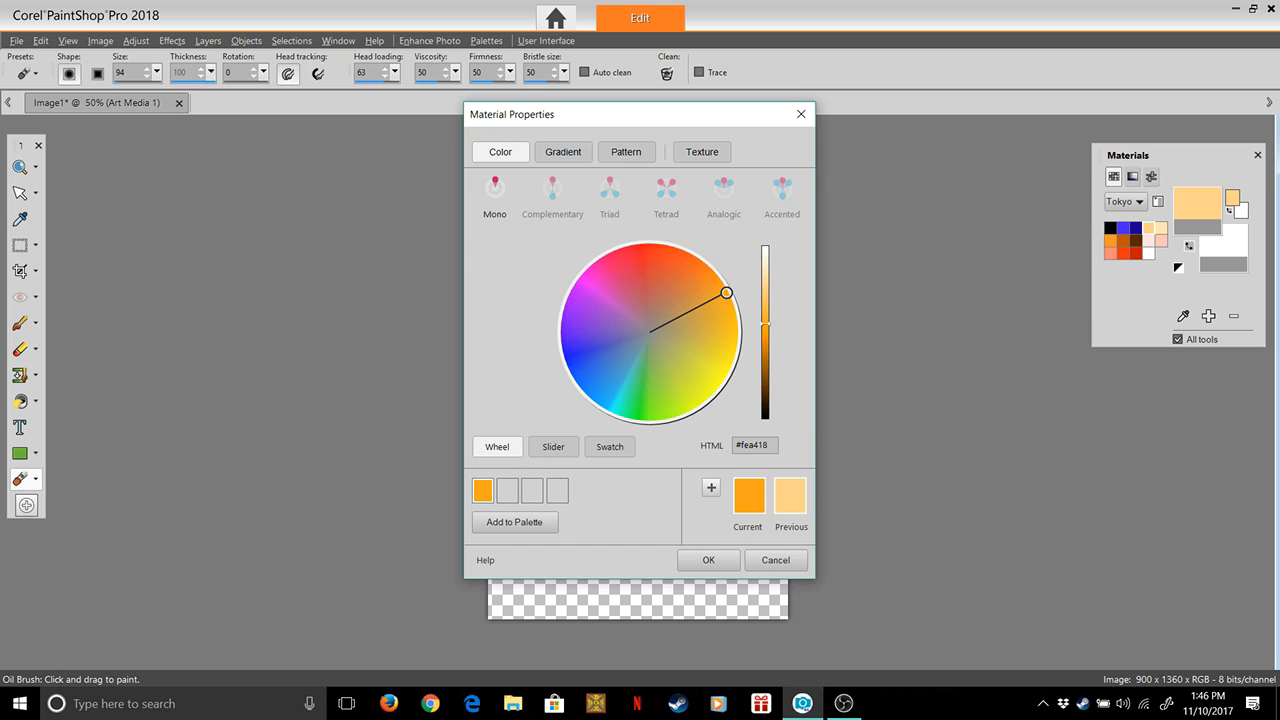
pyautogui.moveTo(765, 322); pyautogui.dragTo(765, 307)
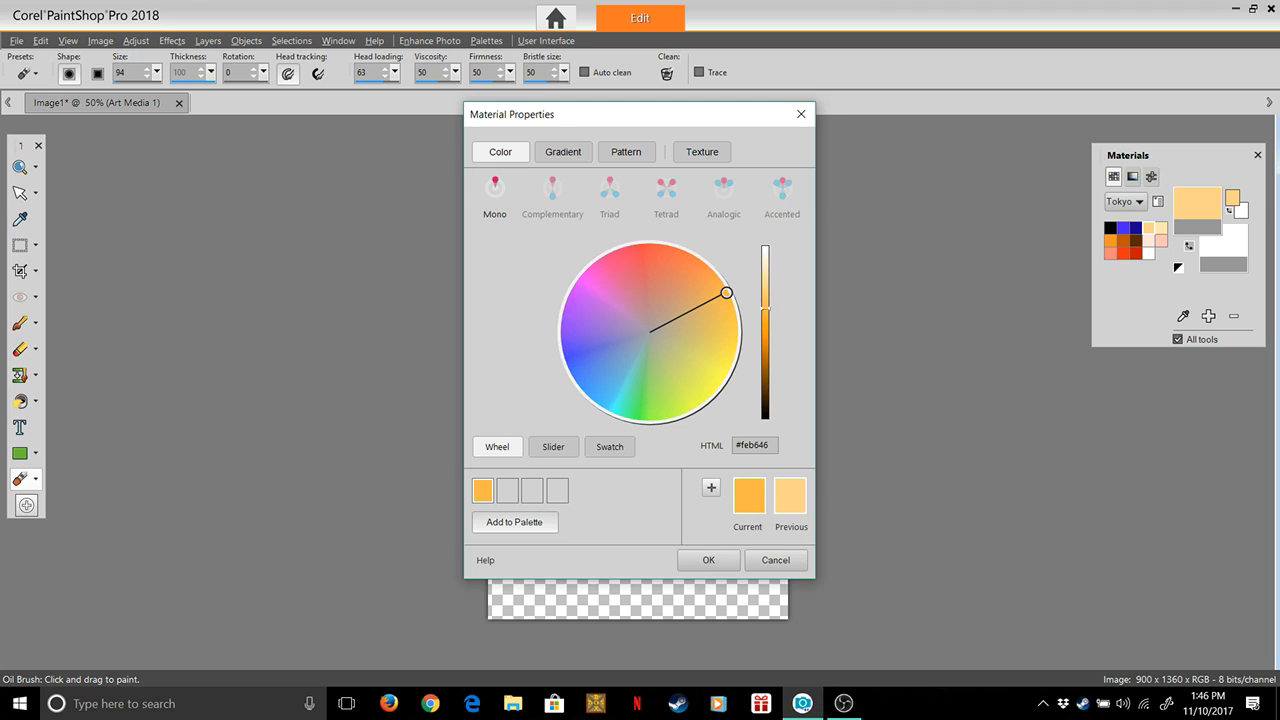
pyautogui.click(514, 522)
pyautogui.press('Return')
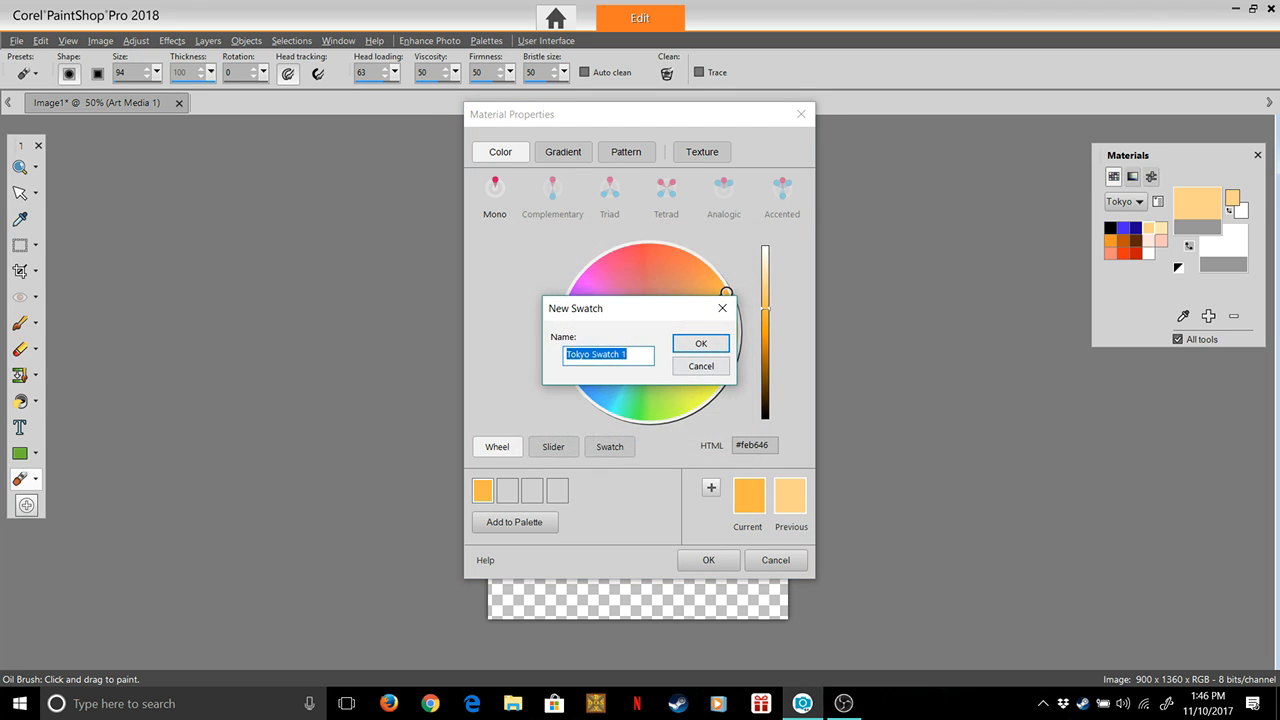
pyautogui.click(631, 355)
pyautogui.press('Return')
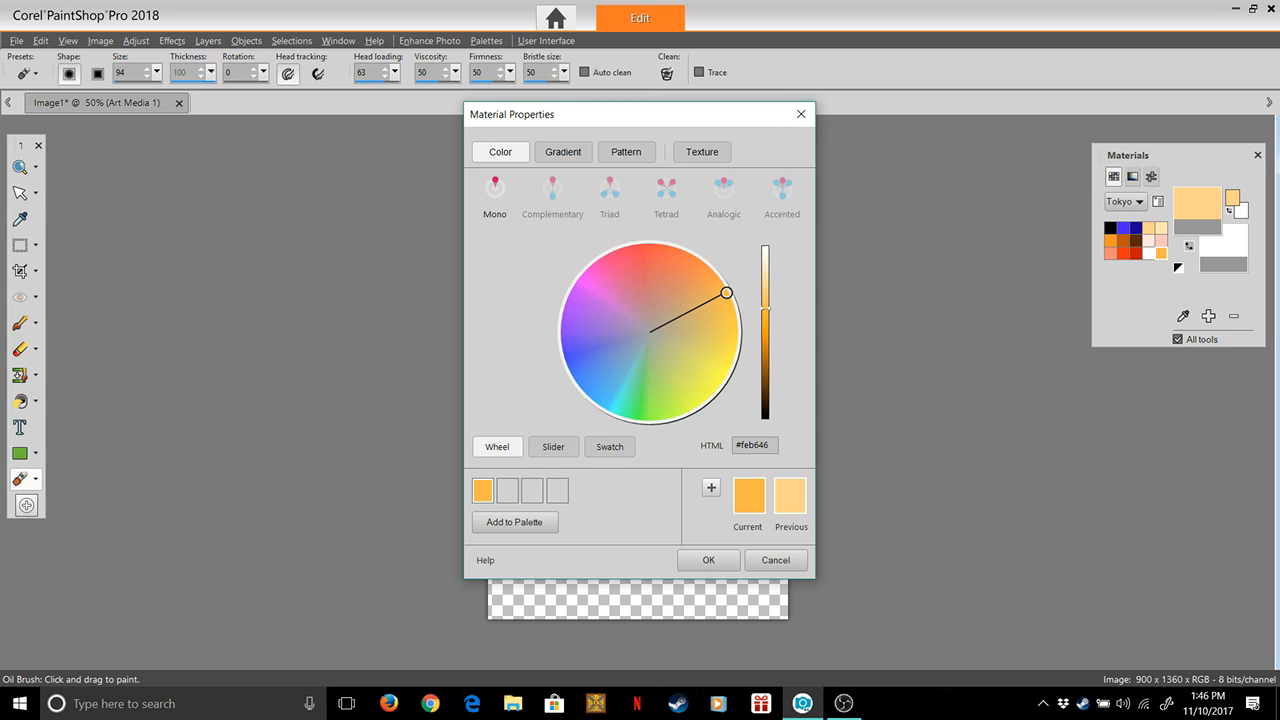
pyautogui.click(708, 560)
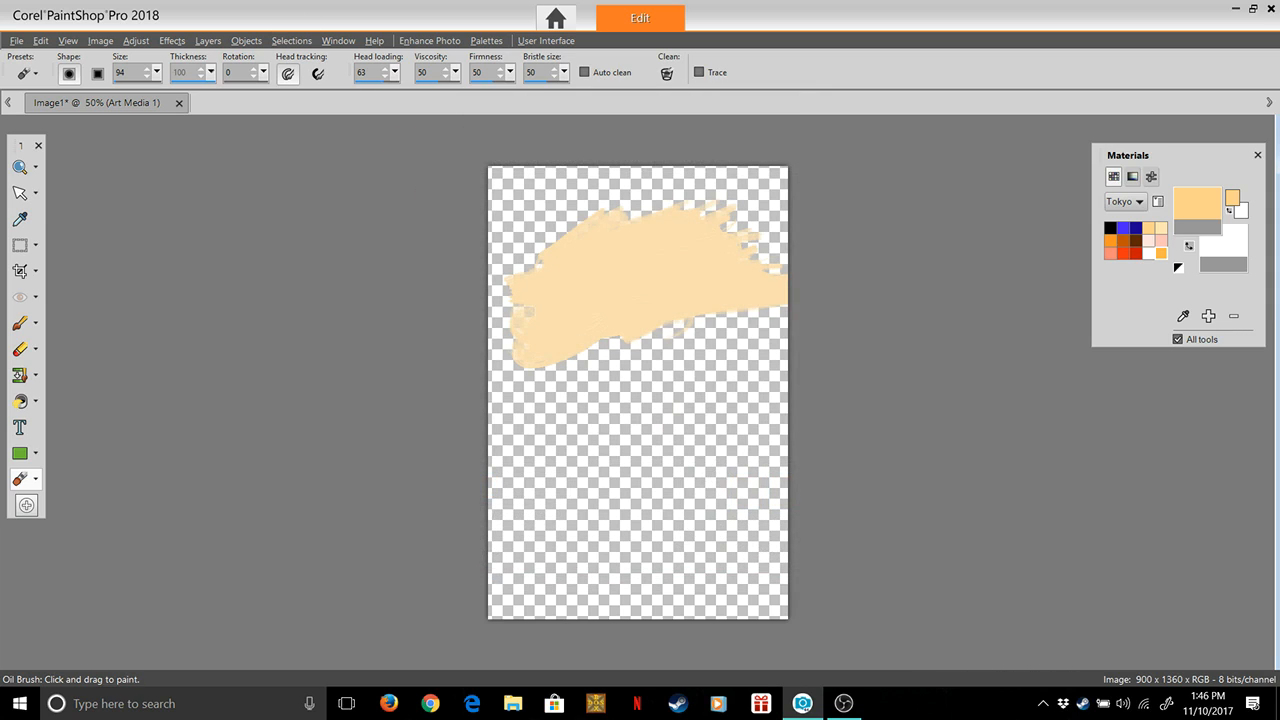
# Switch the brush's head tracking mode, set its thickness to 22, and paint a small light orange patch in the middle of the cream band
pyautogui.click(318, 73)
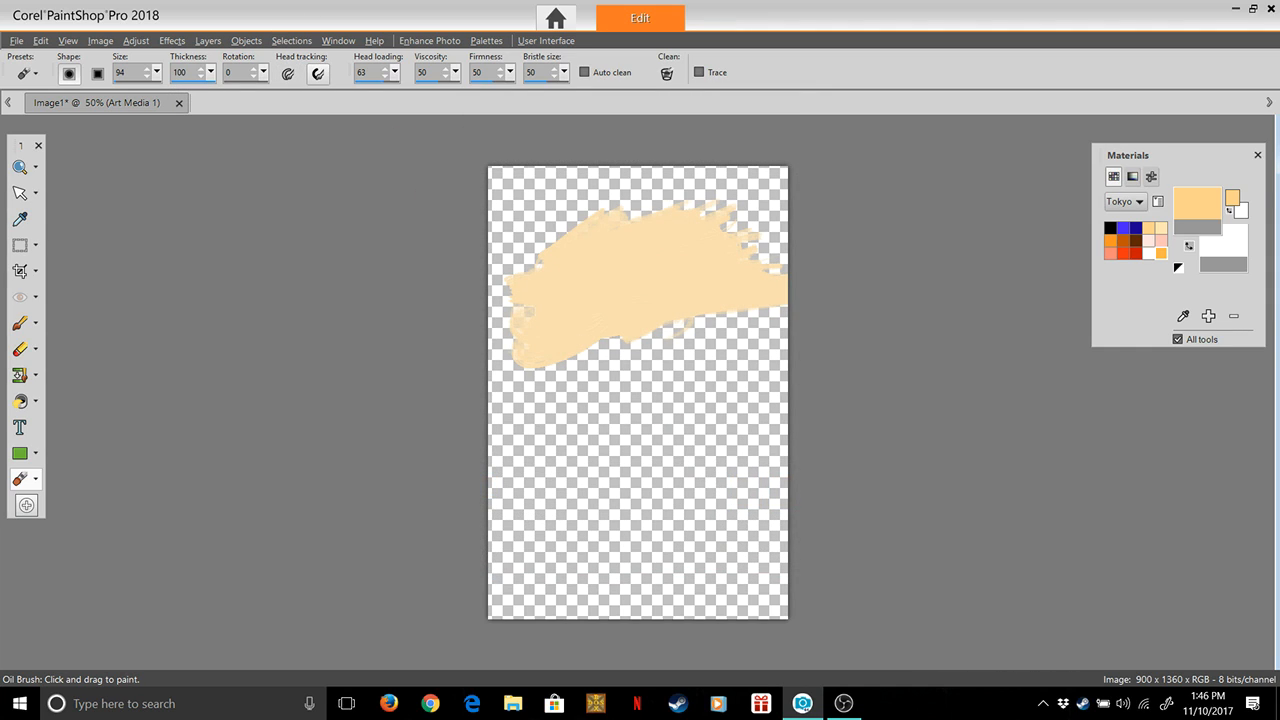
pyautogui.click(211, 73)
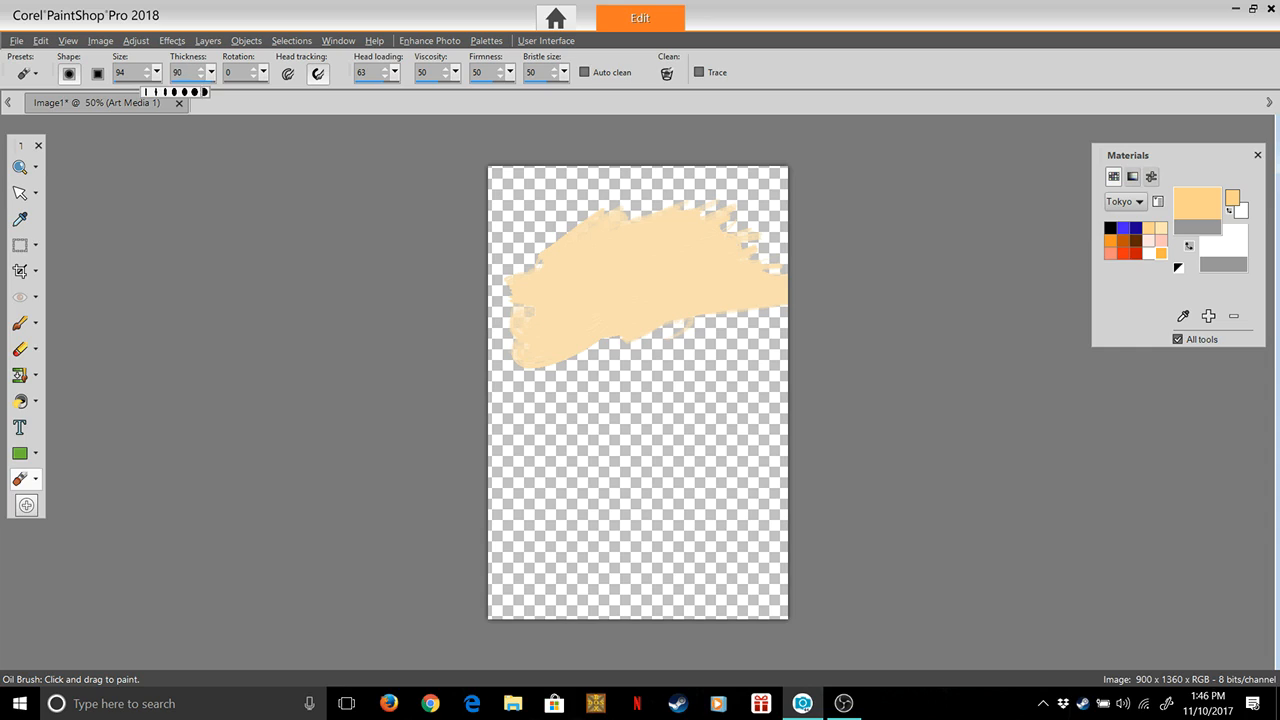
pyautogui.click(157, 92)
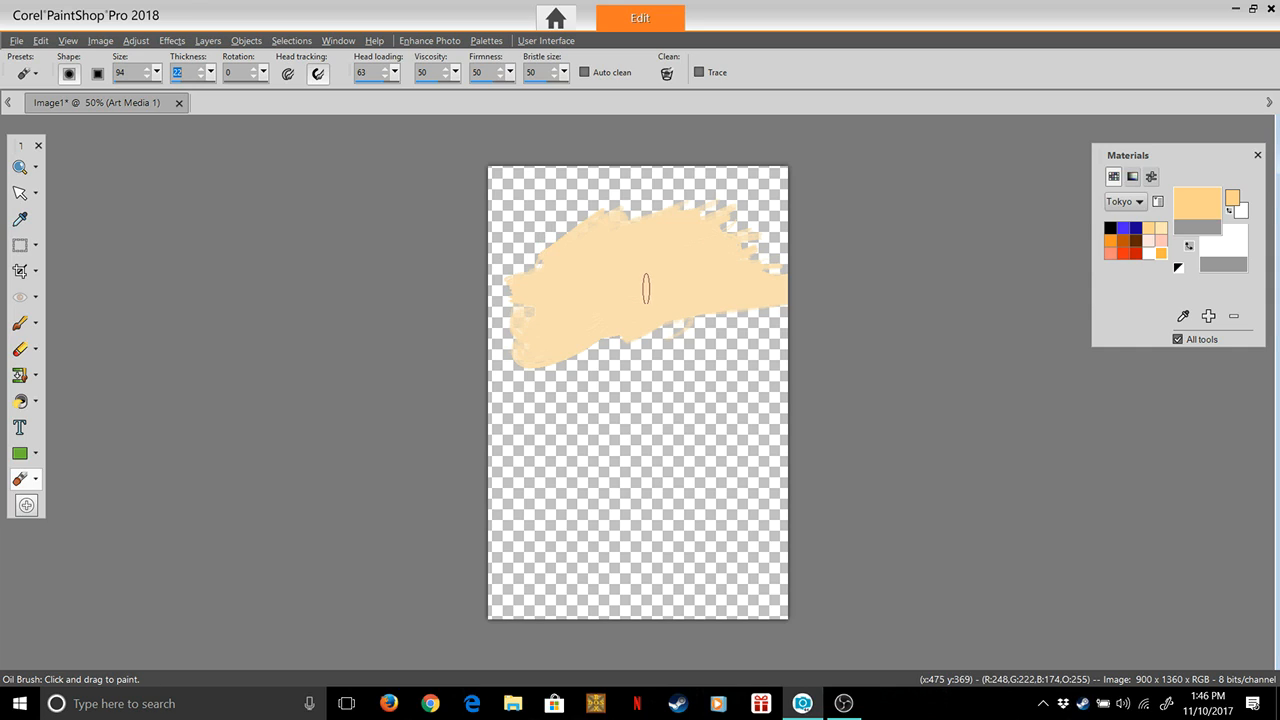
pyautogui.moveTo(630, 284)
pyautogui.mouseDown()
pyautogui.moveTo(626, 272)
pyautogui.moveTo(651, 276)
pyautogui.mouseUp()
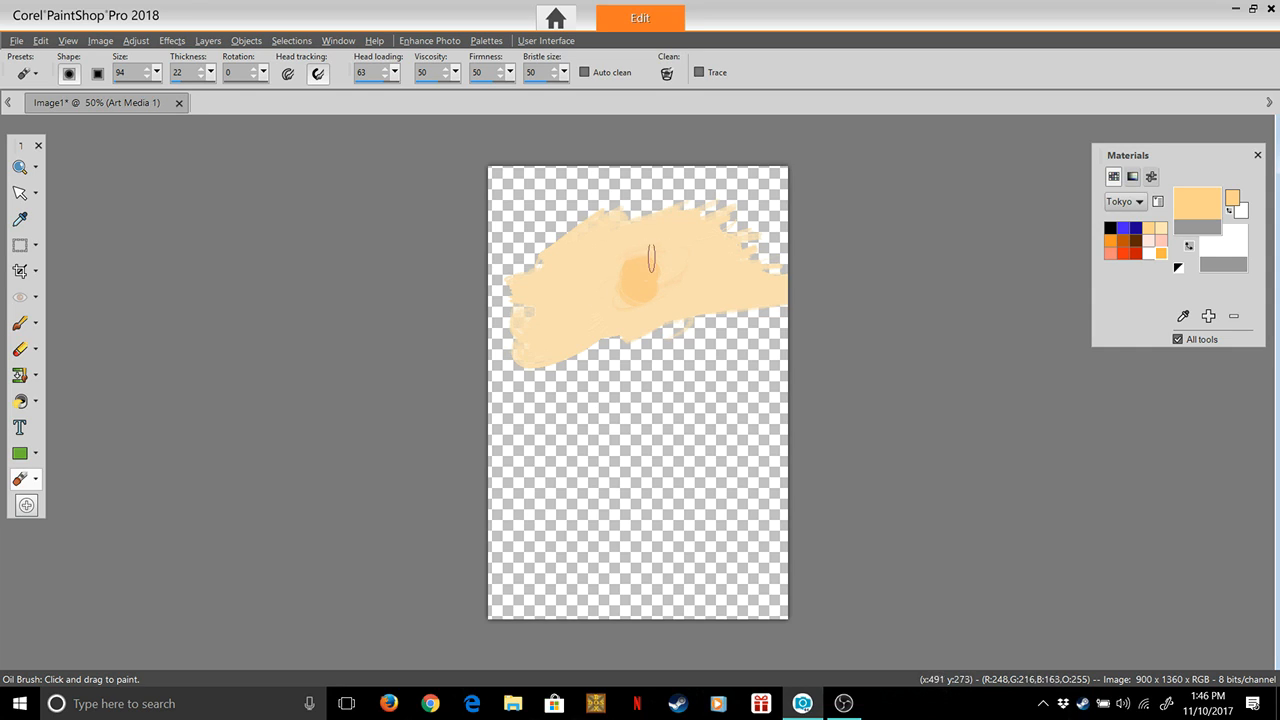
pyautogui.moveTo(659, 284)
pyautogui.mouseDown()
pyautogui.moveTo(641, 278)
pyautogui.moveTo(653, 274)
pyautogui.mouseUp()
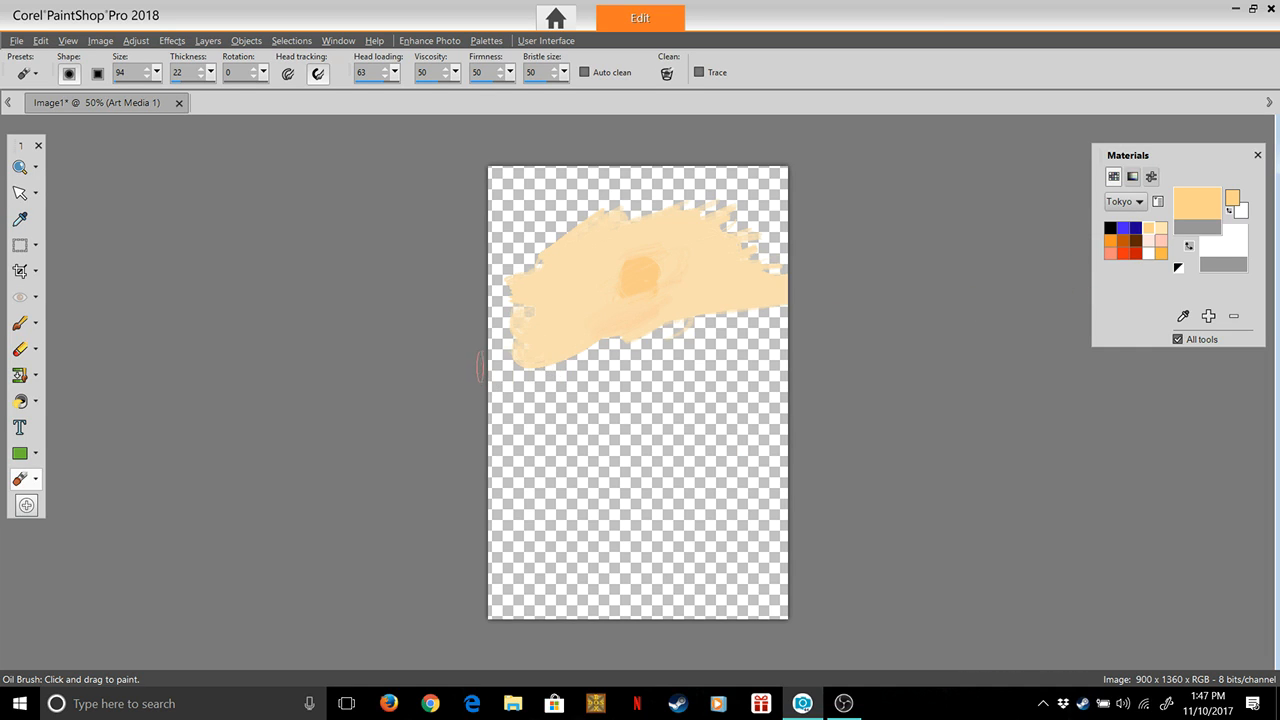
# Raise the head loading to 87 while painting light orange strokes over the left end of the cream band
pyautogui.moveTo(468, 364)
pyautogui.mouseDown()
pyautogui.moveTo(535, 351)
pyautogui.moveTo(481, 337)
pyautogui.moveTo(537, 297)
pyautogui.moveTo(488, 307)
pyautogui.moveTo(513, 284)
pyautogui.mouseUp()
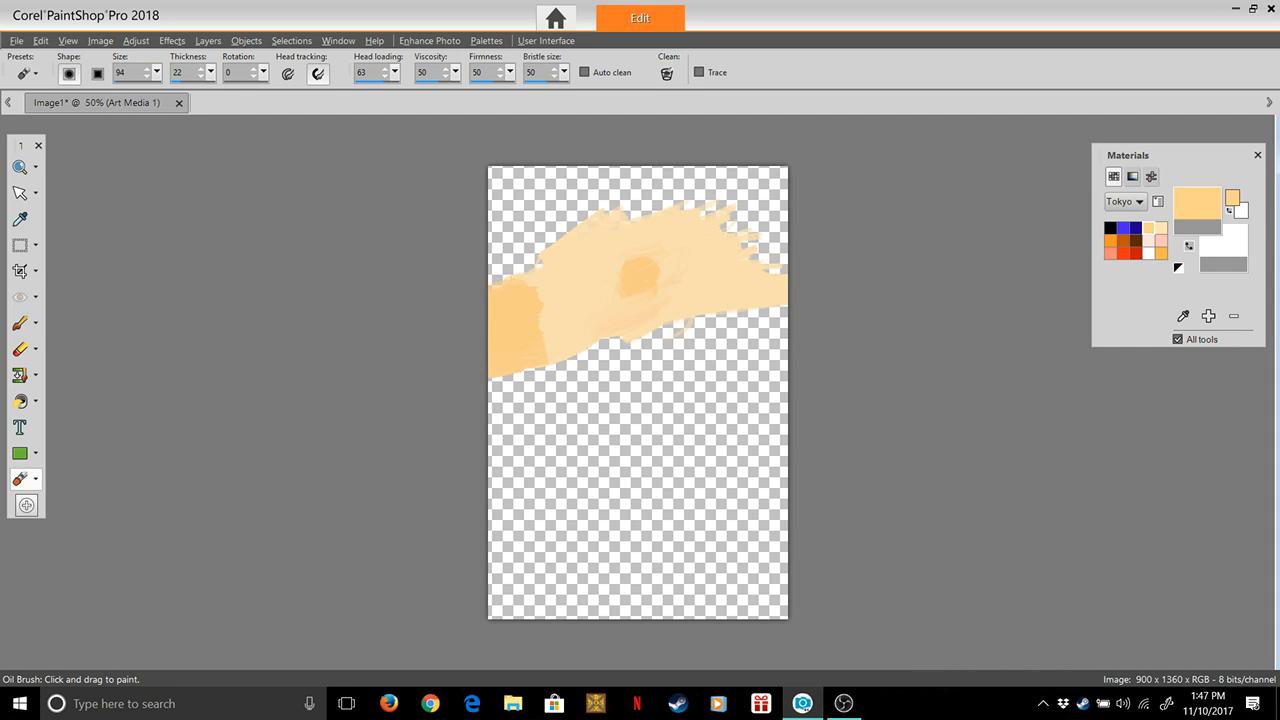
pyautogui.moveTo(395, 72); pyautogui.dragTo(412, 93)
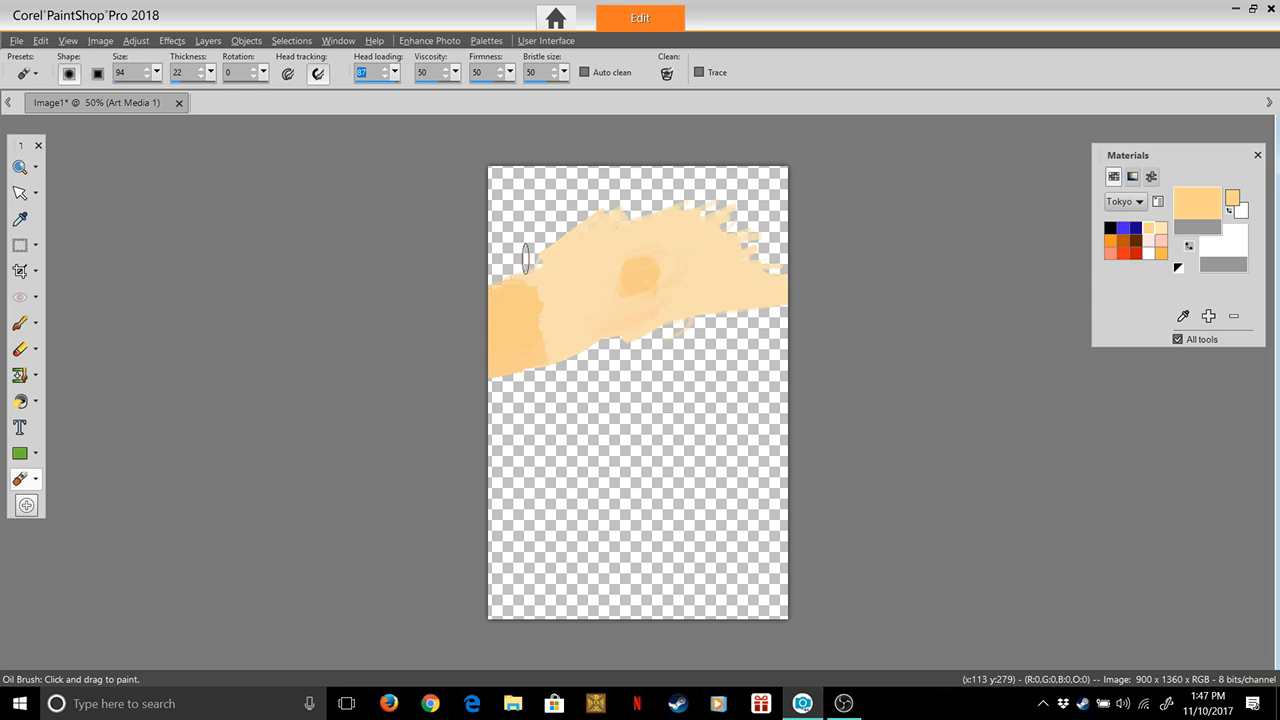
pyautogui.moveTo(489, 268)
pyautogui.mouseDown()
pyautogui.moveTo(531, 258)
pyautogui.moveTo(497, 271)
pyautogui.mouseUp()
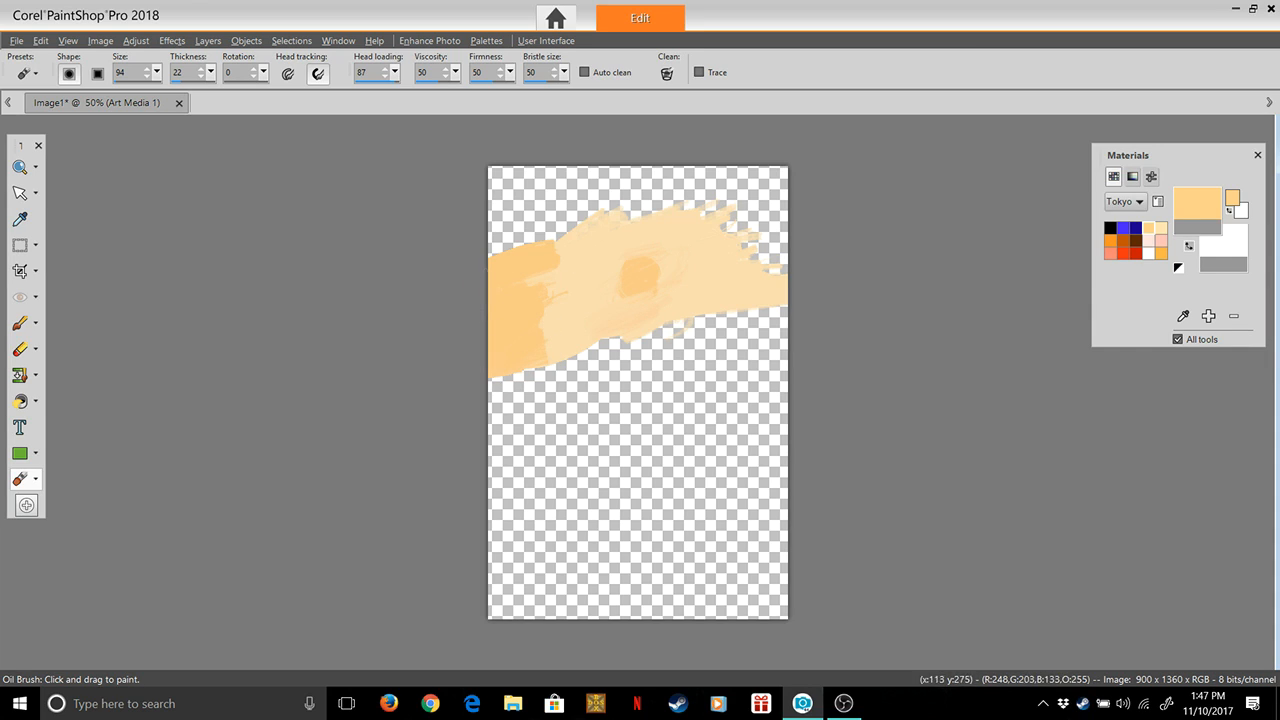
# Try light orange strokes at the right end of the cream band, and undo the strokes at both ends
pyautogui.moveTo(808, 304)
pyautogui.mouseDown()
pyautogui.moveTo(752, 295)
pyautogui.moveTo(806, 293)
pyautogui.moveTo(756, 264)
pyautogui.moveTo(779, 250)
pyautogui.moveTo(825, 338)
pyautogui.mouseUp()
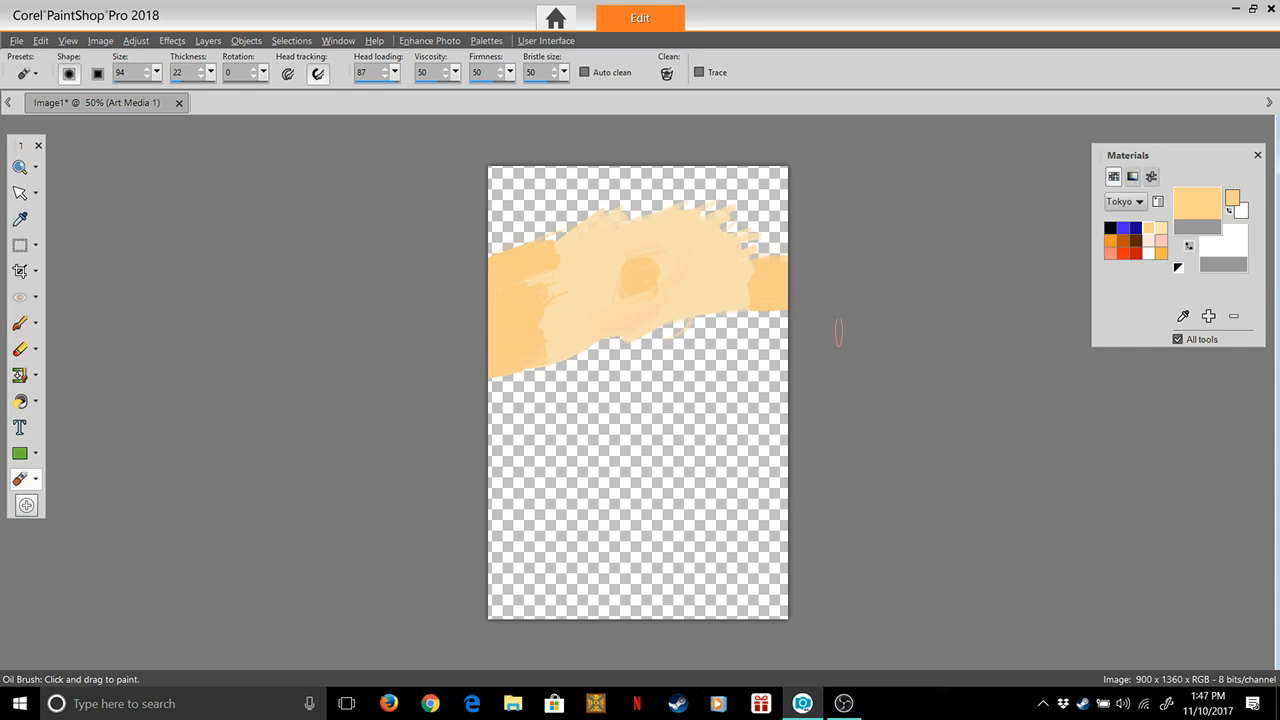
pyautogui.hotkey('ctrl', 'z')
pyautogui.moveTo(805, 266)
pyautogui.mouseDown()
pyautogui.moveTo(737, 246)
pyautogui.moveTo(757, 230)
pyautogui.moveTo(790, 236)
pyautogui.moveTo(729, 229)
pyautogui.moveTo(765, 212)
pyautogui.moveTo(723, 224)
pyautogui.moveTo(745, 238)
pyautogui.moveTo(792, 218)
pyautogui.moveTo(777, 204)
pyautogui.mouseUp()
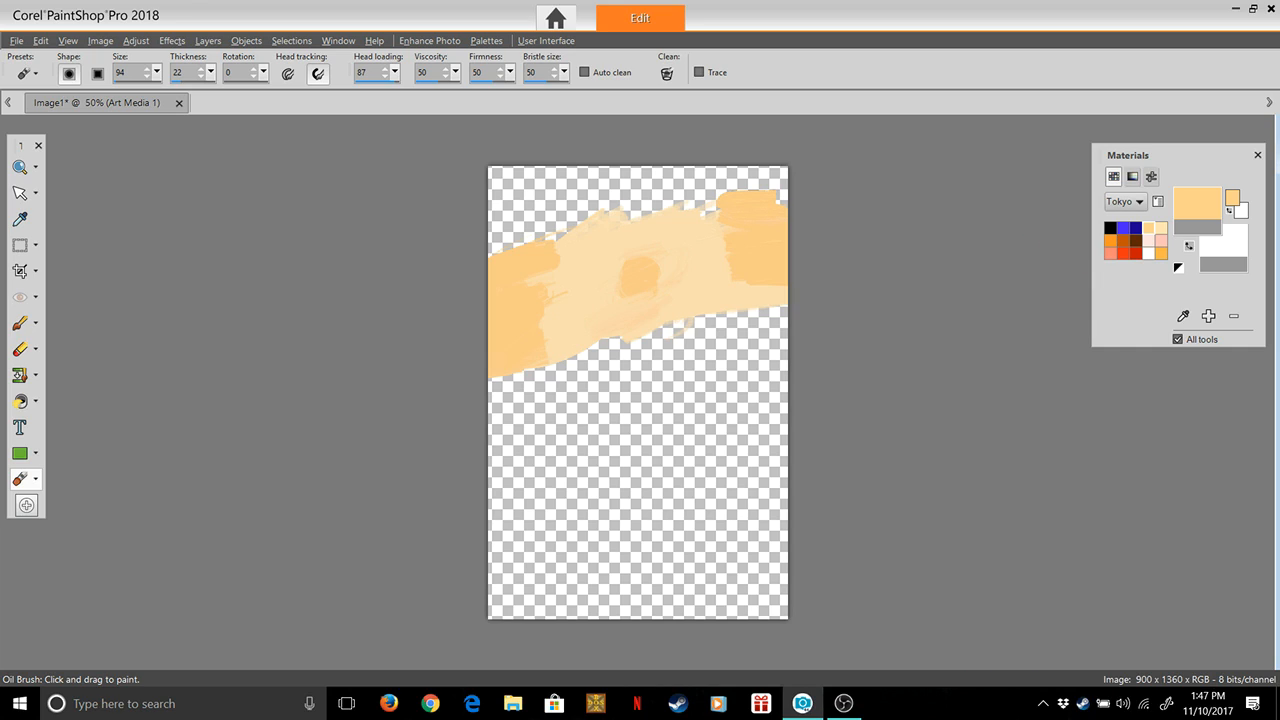
pyautogui.hotkey('ctrl', 'z')
pyautogui.hotkey('ctrl', 'z')
pyautogui.hotkey('ctrl', 'z')
pyautogui.hotkey('ctrl', 'z')
pyautogui.hotkey('ctrl', 'z')
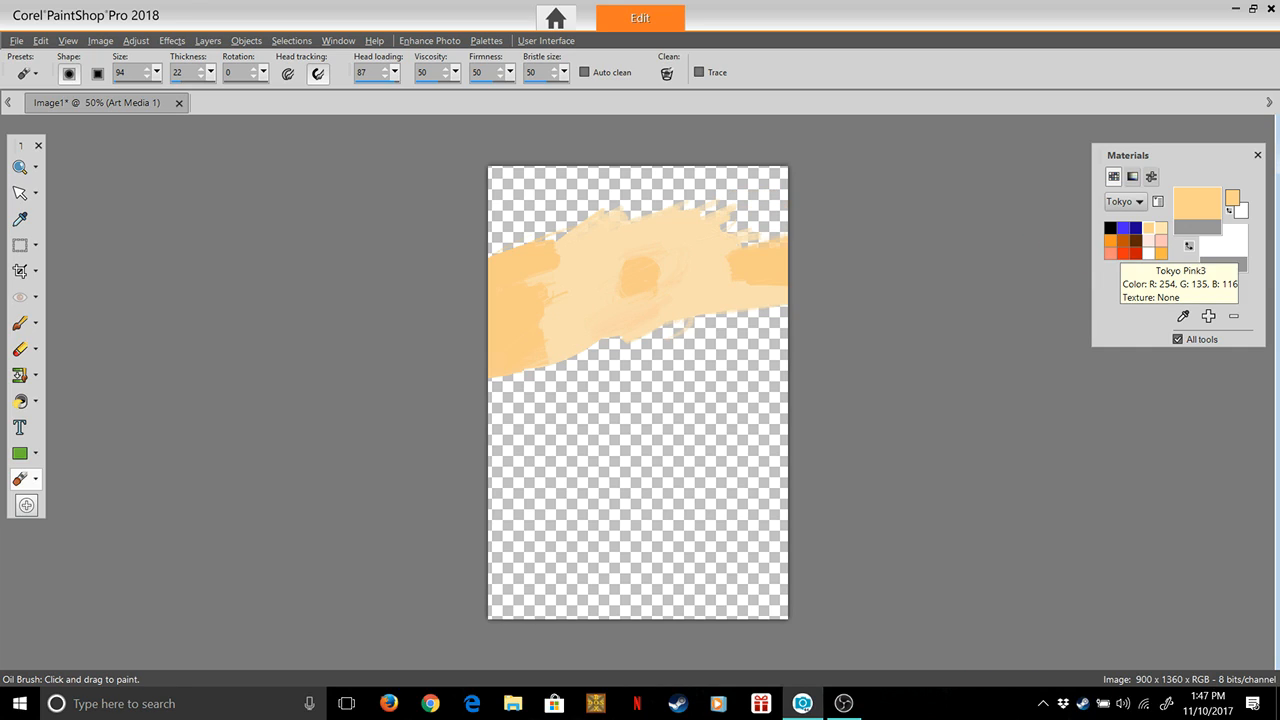
pyautogui.hotkey('ctrl', 'z')
pyautogui.hotkey('ctrl', 'z')
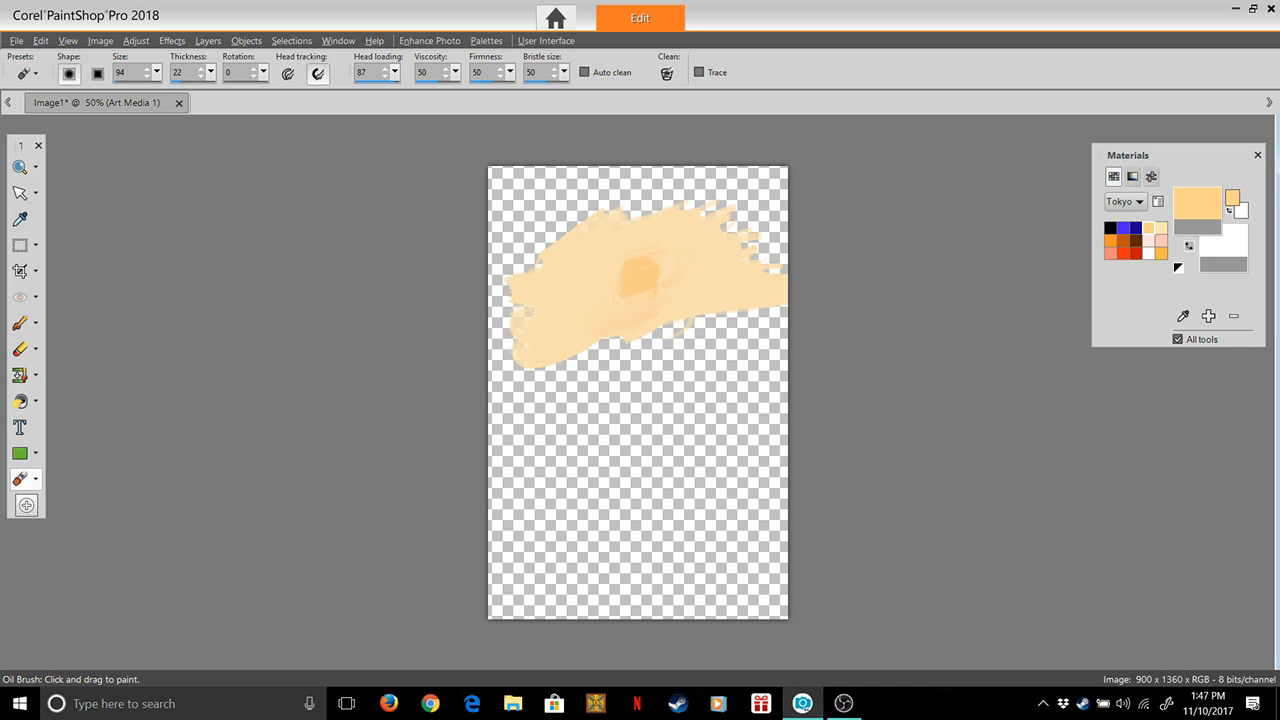
# Make Tokyo Pink3 the foreground colour, try strokes over the left end of the cream band, and undo them
pyautogui.click(1111, 254)
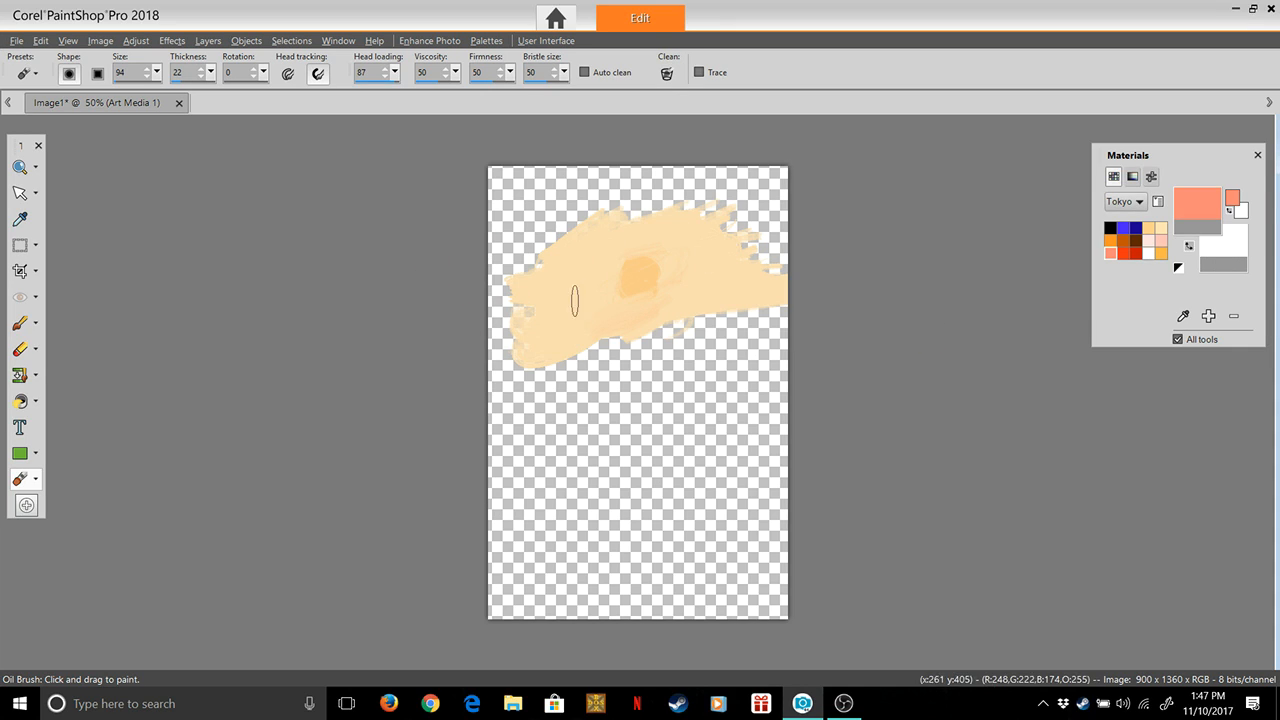
pyautogui.moveTo(460, 349)
pyautogui.mouseDown()
pyautogui.moveTo(536, 340)
pyautogui.moveTo(477, 363)
pyautogui.moveTo(541, 355)
pyautogui.moveTo(549, 345)
pyautogui.moveTo(500, 357)
pyautogui.moveTo(535, 348)
pyautogui.moveTo(525, 326)
pyautogui.moveTo(488, 328)
pyautogui.moveTo(548, 306)
pyautogui.moveTo(502, 305)
pyautogui.mouseUp()
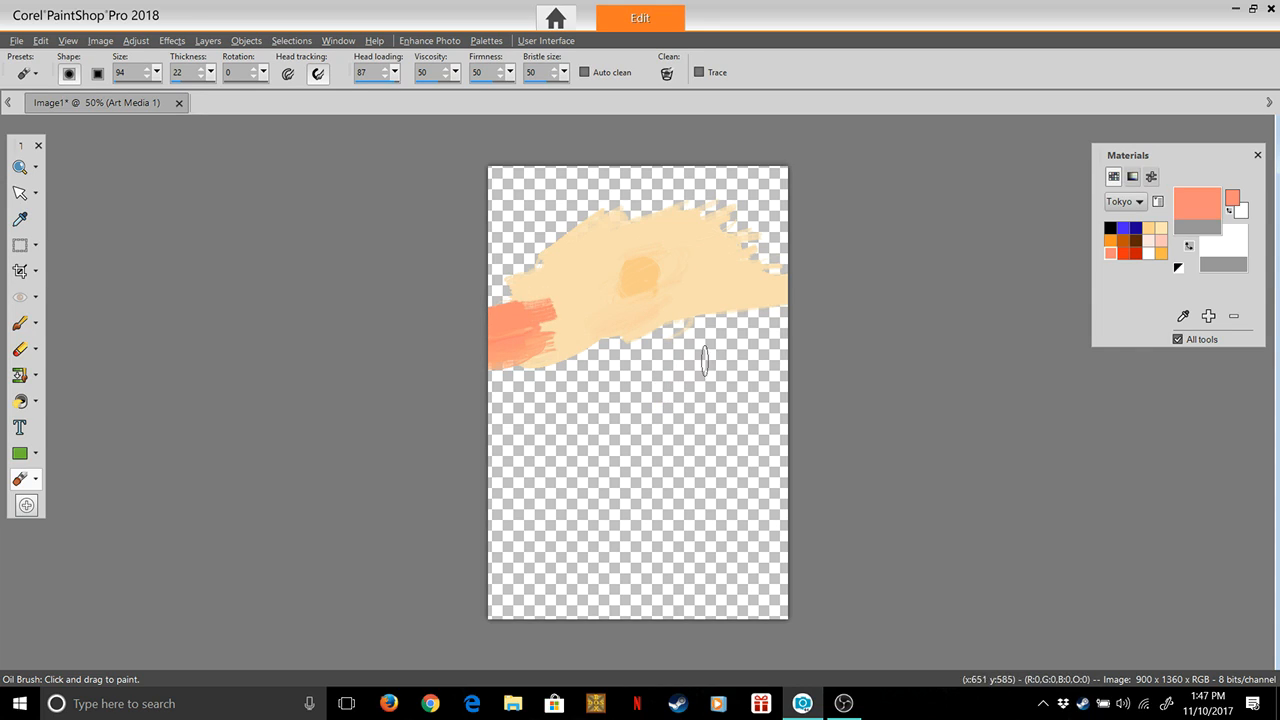
pyautogui.hotkey('ctrl', 'z')
pyautogui.hotkey('ctrl', 'z')
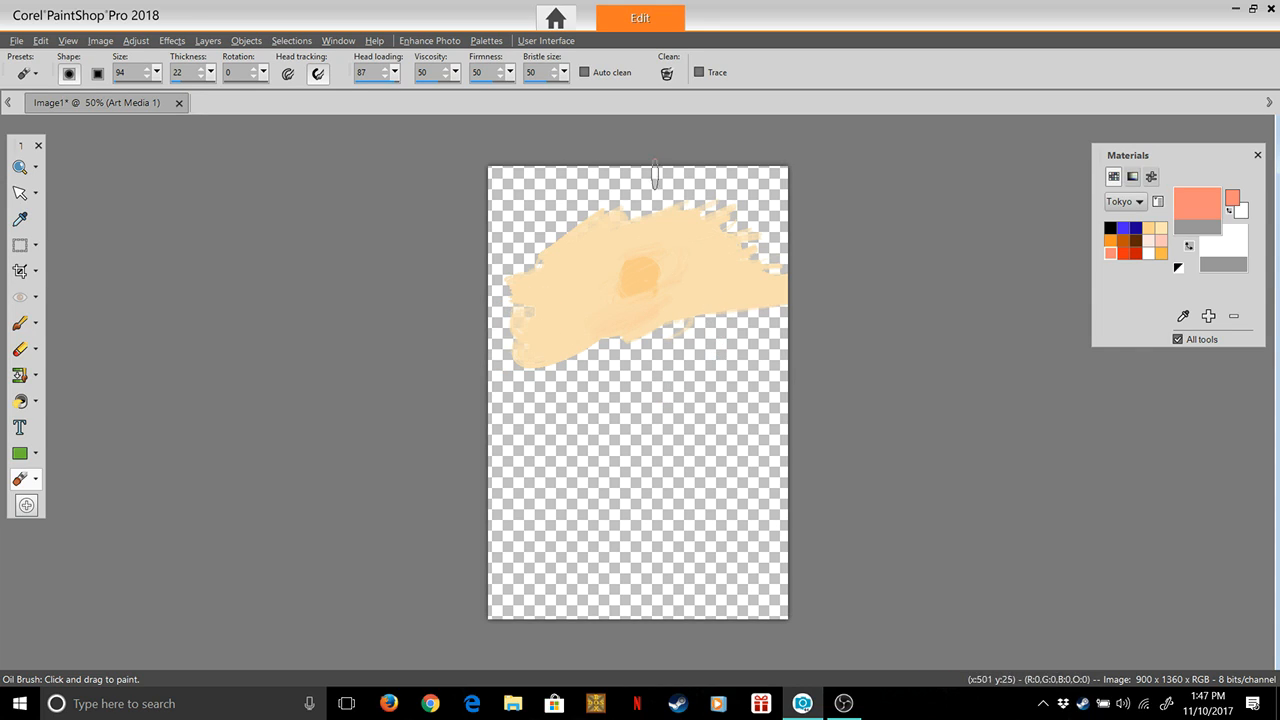
# Clean the brush head and paint Tokyo Pink3 strokes above the cream band and down over its left end
pyautogui.click(667, 74)
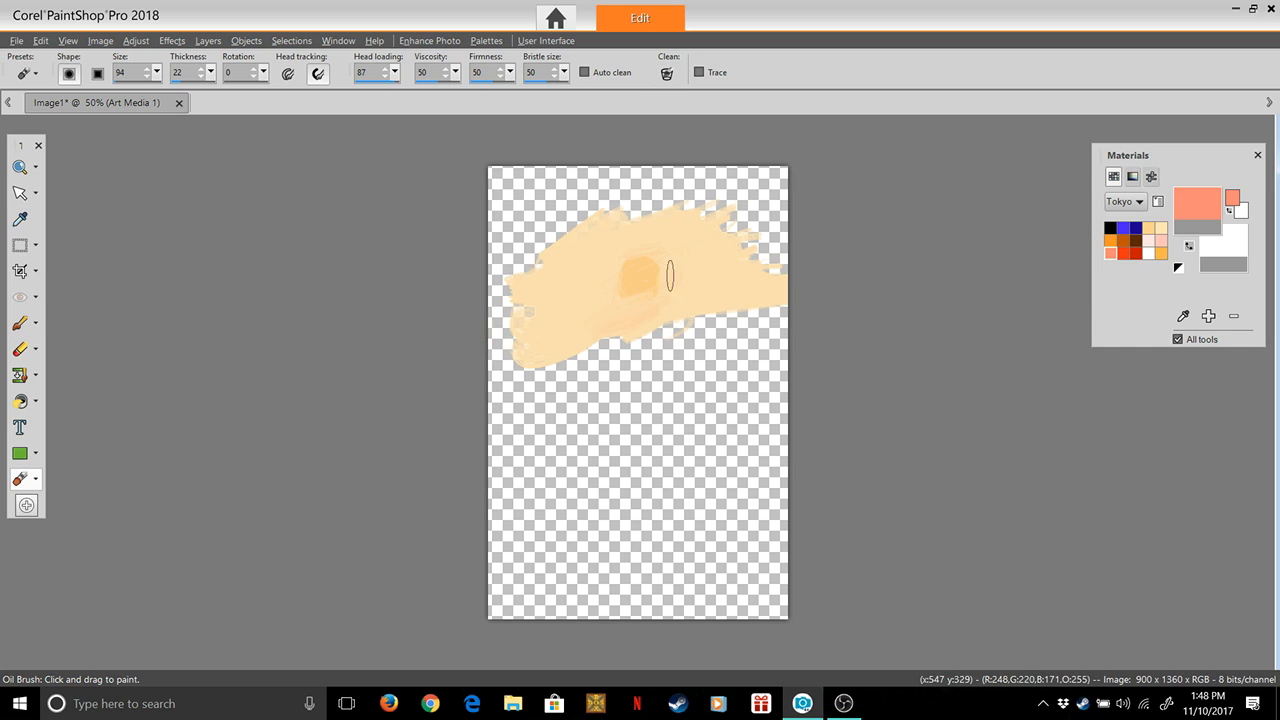
pyautogui.moveTo(579, 208)
pyautogui.mouseDown()
pyautogui.moveTo(538, 242)
pyautogui.moveTo(648, 200)
pyautogui.moveTo(530, 250)
pyautogui.moveTo(548, 252)
pyautogui.moveTo(529, 271)
pyautogui.moveTo(599, 236)
pyautogui.mouseUp()
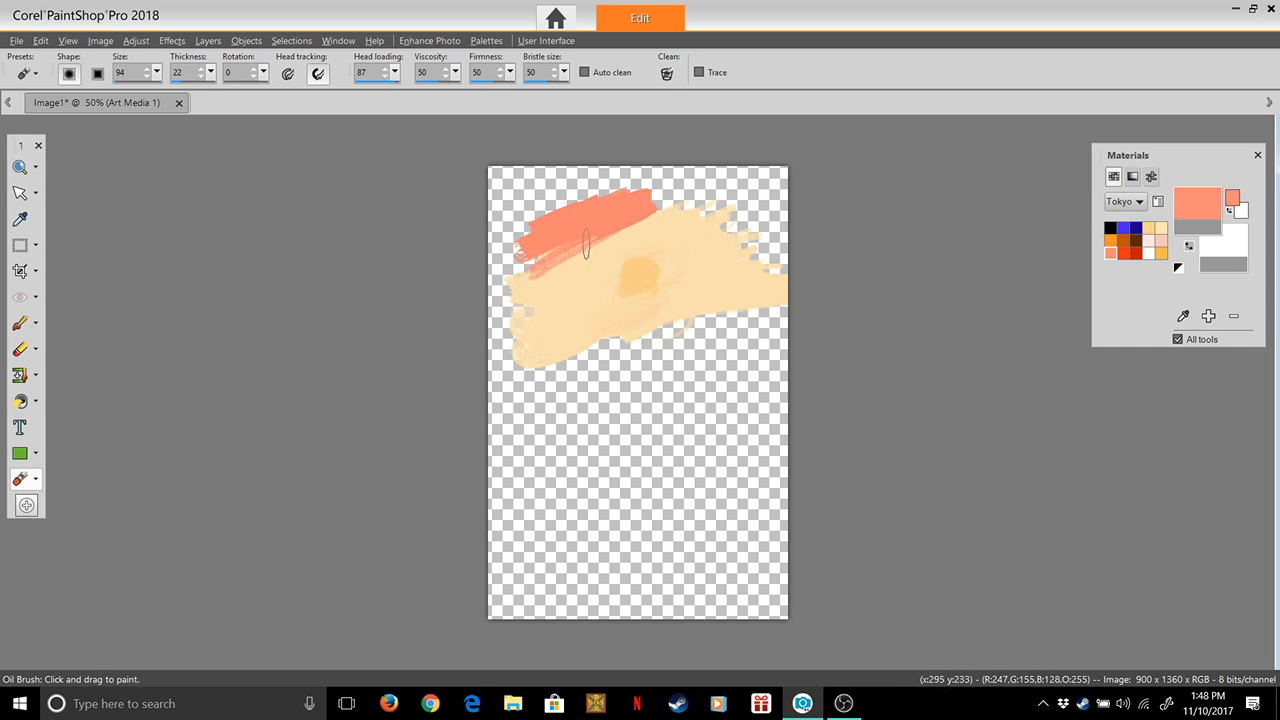
pyautogui.moveTo(503, 278)
pyautogui.mouseDown()
pyautogui.moveTo(463, 305)
pyautogui.moveTo(533, 289)
pyautogui.moveTo(476, 326)
pyautogui.moveTo(497, 328)
pyautogui.moveTo(478, 343)
pyautogui.moveTo(535, 354)
pyautogui.moveTo(545, 343)
pyautogui.moveTo(476, 328)
pyautogui.moveTo(552, 308)
pyautogui.moveTo(535, 281)
pyautogui.moveTo(621, 227)
pyautogui.moveTo(582, 234)
pyautogui.moveTo(696, 195)
pyautogui.moveTo(570, 216)
pyautogui.moveTo(719, 183)
pyautogui.moveTo(607, 190)
pyautogui.mouseUp()
pyautogui.moveTo(513, 259)
pyautogui.mouseDown()
pyautogui.moveTo(483, 292)
pyautogui.moveTo(548, 287)
pyautogui.moveTo(506, 347)
pyautogui.moveTo(549, 349)
pyautogui.moveTo(510, 345)
pyautogui.mouseUp()
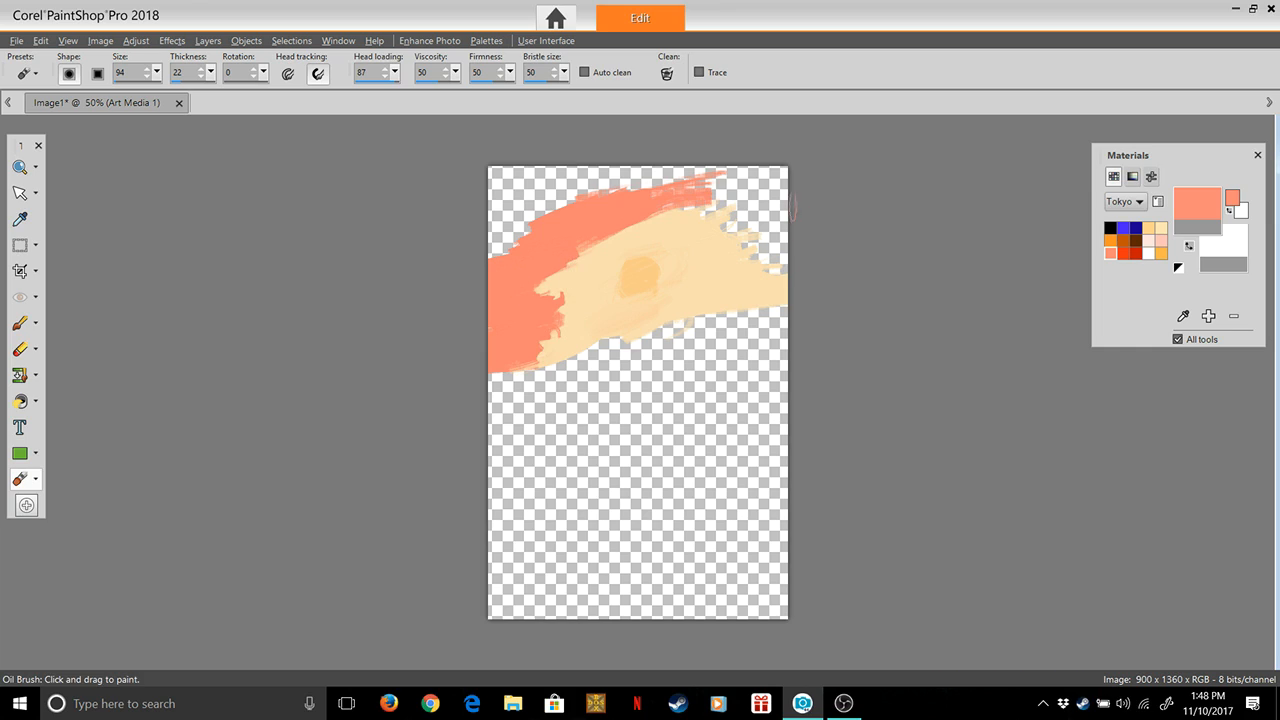
# Extend the pink around the cream band's right end and along the canvas's upper edge to the left corner
pyautogui.moveTo(799, 176)
pyautogui.mouseDown()
pyautogui.moveTo(695, 220)
pyautogui.moveTo(778, 206)
pyautogui.moveTo(793, 231)
pyautogui.moveTo(770, 253)
pyautogui.moveTo(807, 232)
pyautogui.moveTo(739, 222)
pyautogui.moveTo(776, 223)
pyautogui.moveTo(768, 263)
pyautogui.moveTo(810, 261)
pyautogui.moveTo(724, 261)
pyautogui.moveTo(799, 255)
pyautogui.moveTo(730, 259)
pyautogui.moveTo(789, 246)
pyautogui.moveTo(787, 285)
pyautogui.mouseUp()
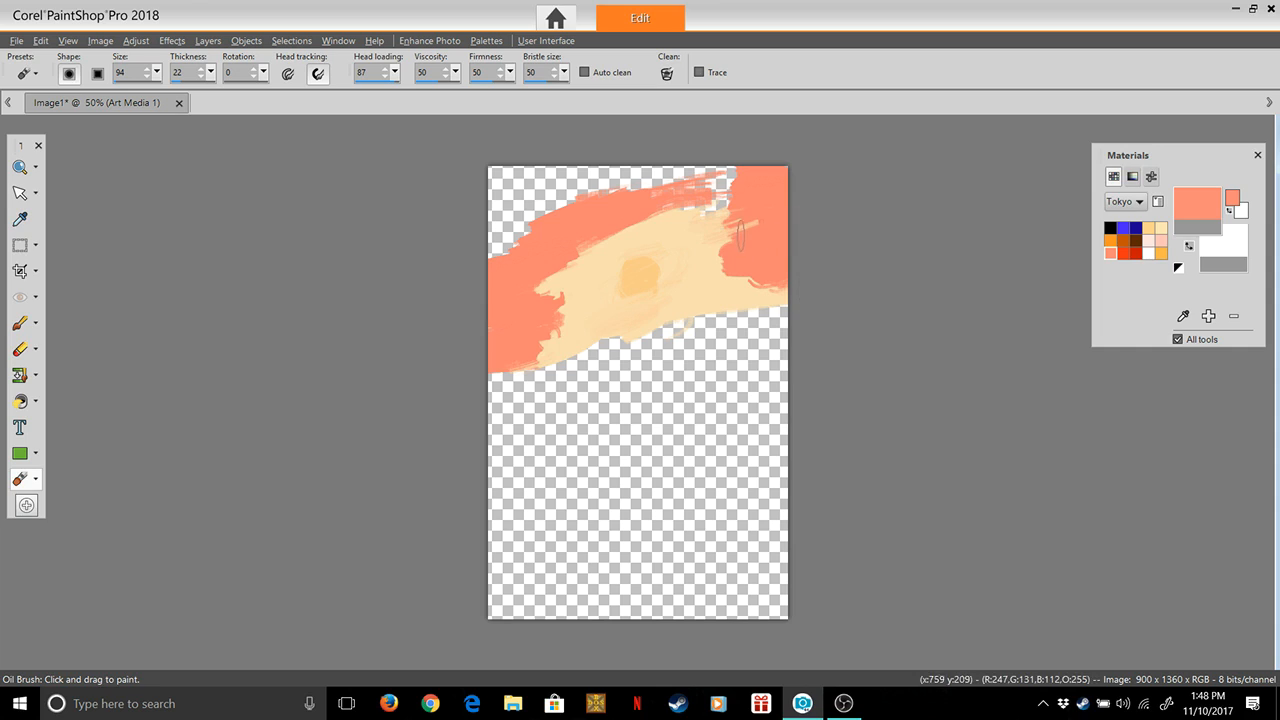
pyautogui.moveTo(740, 196)
pyautogui.mouseDown()
pyautogui.moveTo(669, 198)
pyautogui.moveTo(788, 186)
pyautogui.moveTo(669, 188)
pyautogui.mouseUp()
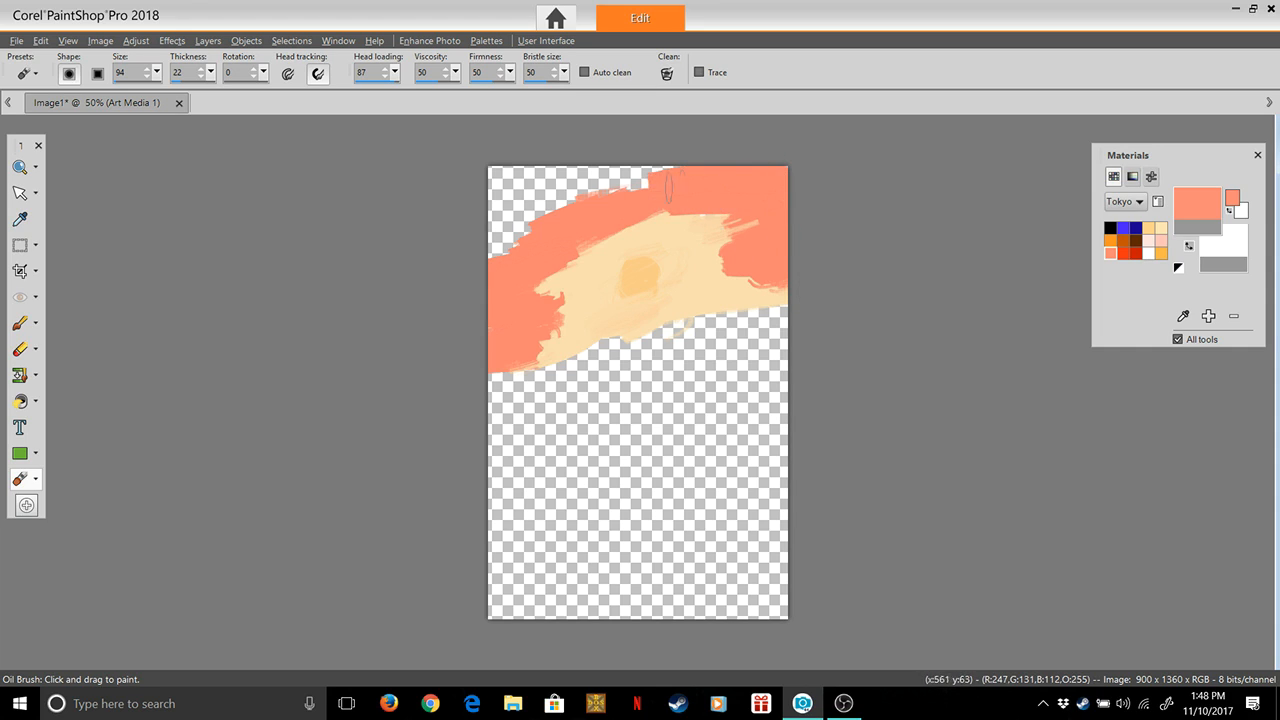
pyautogui.moveTo(748, 210)
pyautogui.mouseDown()
pyautogui.moveTo(679, 208)
pyautogui.moveTo(741, 196)
pyautogui.mouseUp()
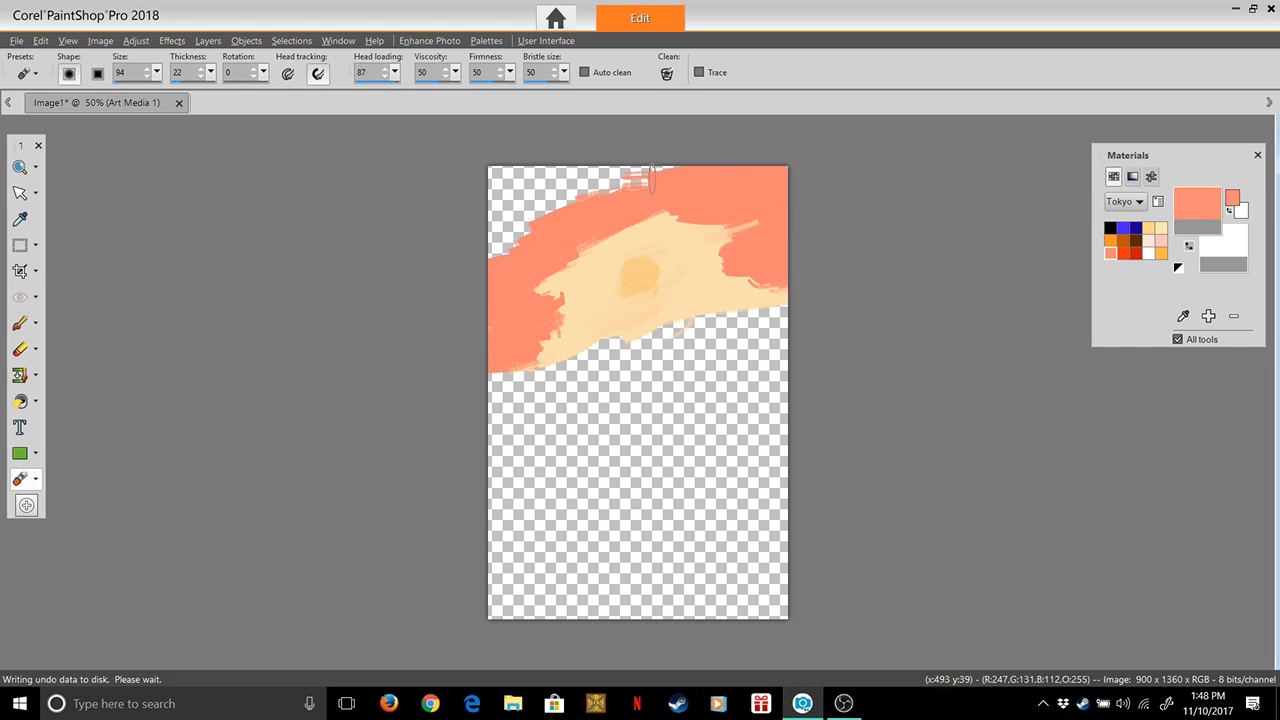
pyautogui.moveTo(509, 170)
pyautogui.mouseDown()
pyautogui.moveTo(620, 170)
pyautogui.moveTo(530, 189)
pyautogui.mouseUp()
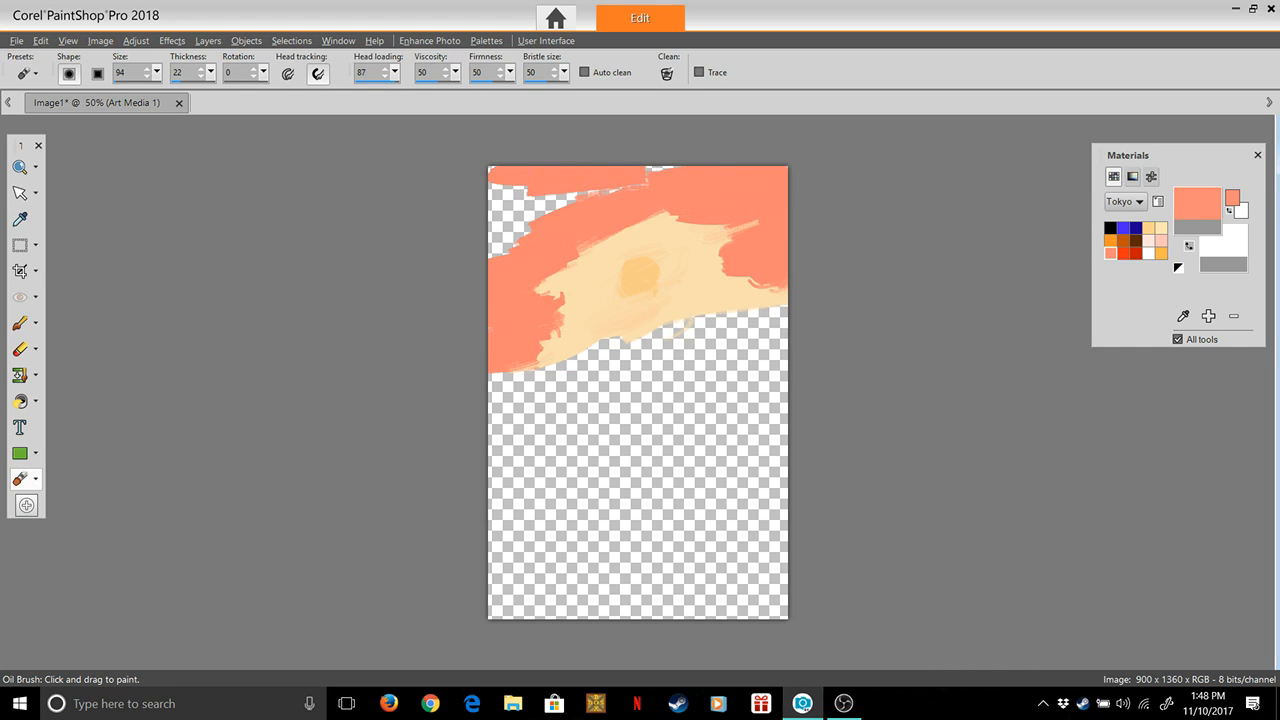
# Make the bright orange-red Tokyo swatch the foreground colour and paint strokes over the sky's left, right and upper edges, streaking into the pink and cream
pyautogui.click(1123, 252)
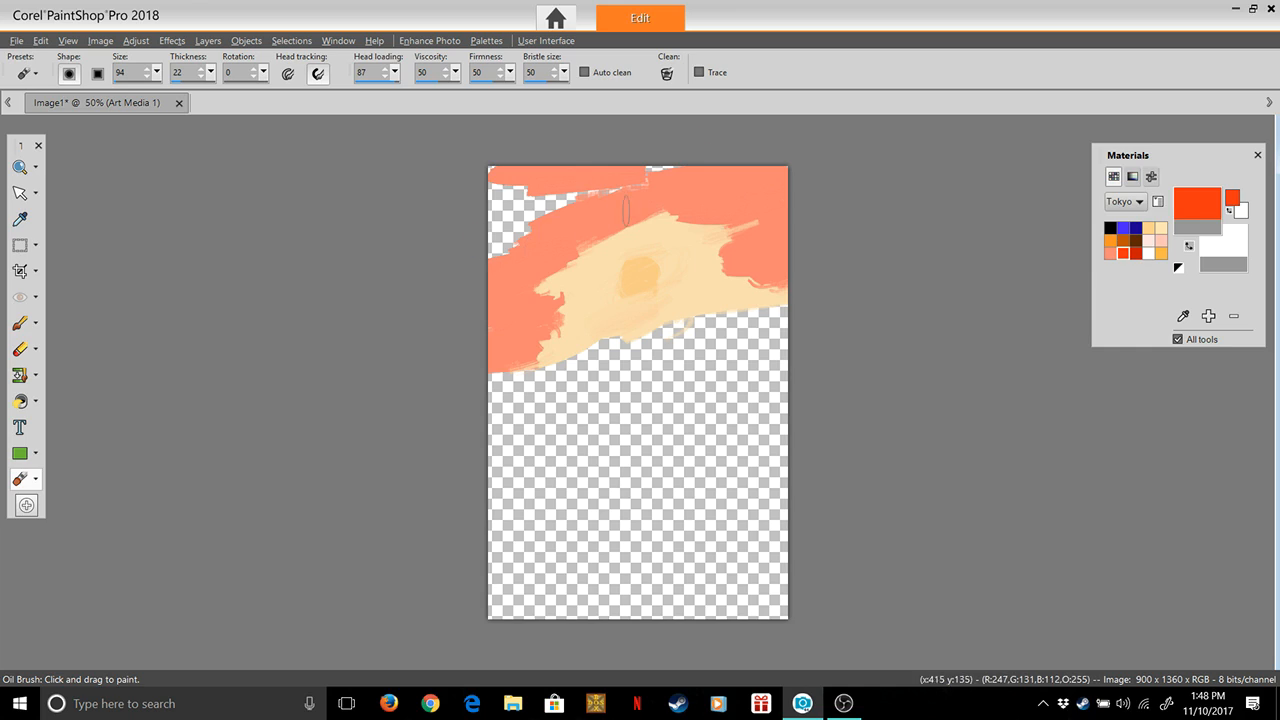
pyautogui.moveTo(472, 346)
pyautogui.mouseDown()
pyautogui.moveTo(507, 343)
pyautogui.moveTo(496, 335)
pyautogui.moveTo(506, 313)
pyautogui.moveTo(486, 305)
pyautogui.moveTo(529, 279)
pyautogui.moveTo(471, 295)
pyautogui.moveTo(497, 320)
pyautogui.moveTo(497, 345)
pyautogui.moveTo(487, 277)
pyautogui.moveTo(530, 227)
pyautogui.mouseUp()
pyautogui.moveTo(815, 175)
pyautogui.mouseDown()
pyautogui.moveTo(797, 172)
pyautogui.moveTo(780, 195)
pyautogui.moveTo(786, 250)
pyautogui.moveTo(784, 220)
pyautogui.moveTo(748, 248)
pyautogui.moveTo(770, 250)
pyautogui.moveTo(754, 259)
pyautogui.moveTo(764, 266)
pyautogui.moveTo(778, 264)
pyautogui.moveTo(772, 195)
pyautogui.moveTo(735, 178)
pyautogui.moveTo(790, 176)
pyautogui.moveTo(718, 172)
pyautogui.moveTo(688, 190)
pyautogui.moveTo(762, 186)
pyautogui.moveTo(748, 206)
pyautogui.moveTo(774, 211)
pyautogui.moveTo(747, 227)
pyautogui.moveTo(768, 236)
pyautogui.moveTo(762, 252)
pyautogui.moveTo(779, 248)
pyautogui.moveTo(753, 275)
pyautogui.moveTo(788, 264)
pyautogui.moveTo(785, 248)
pyautogui.mouseUp()
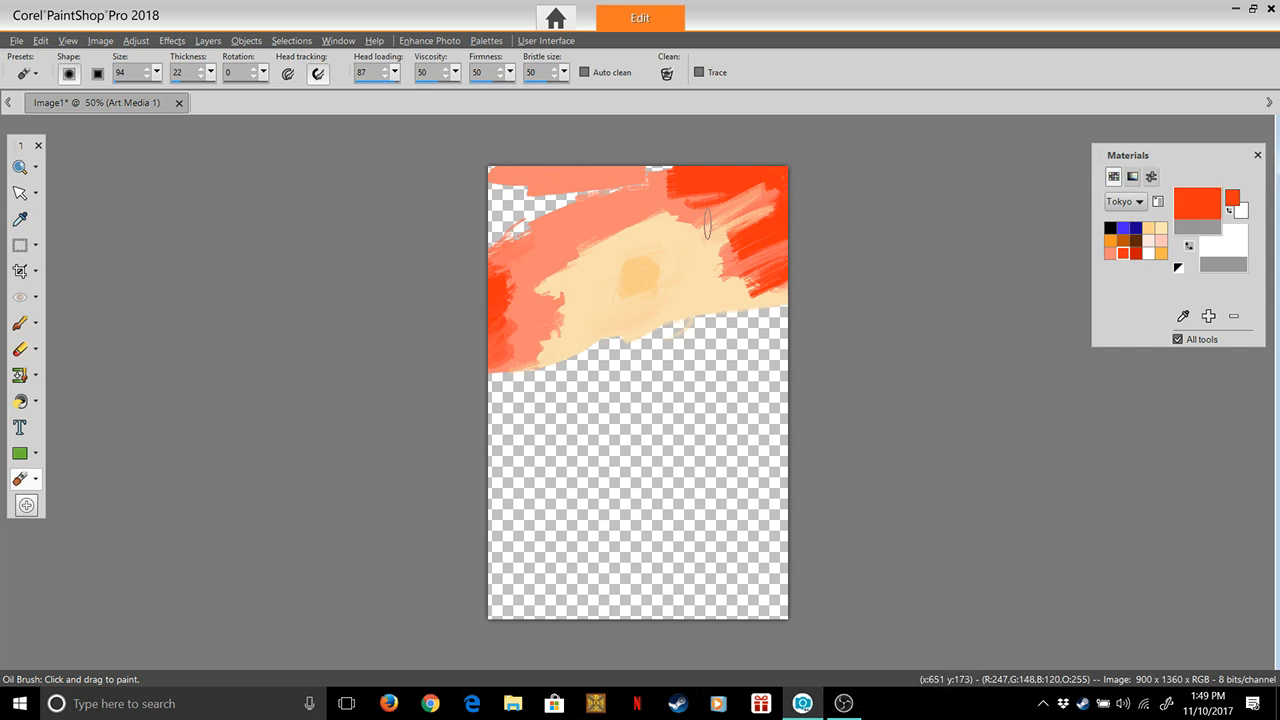
pyautogui.moveTo(742, 172)
pyautogui.mouseDown()
pyautogui.moveTo(635, 163)
pyautogui.moveTo(552, 167)
pyautogui.moveTo(691, 168)
pyautogui.moveTo(550, 177)
pyautogui.moveTo(646, 183)
pyautogui.mouseUp()
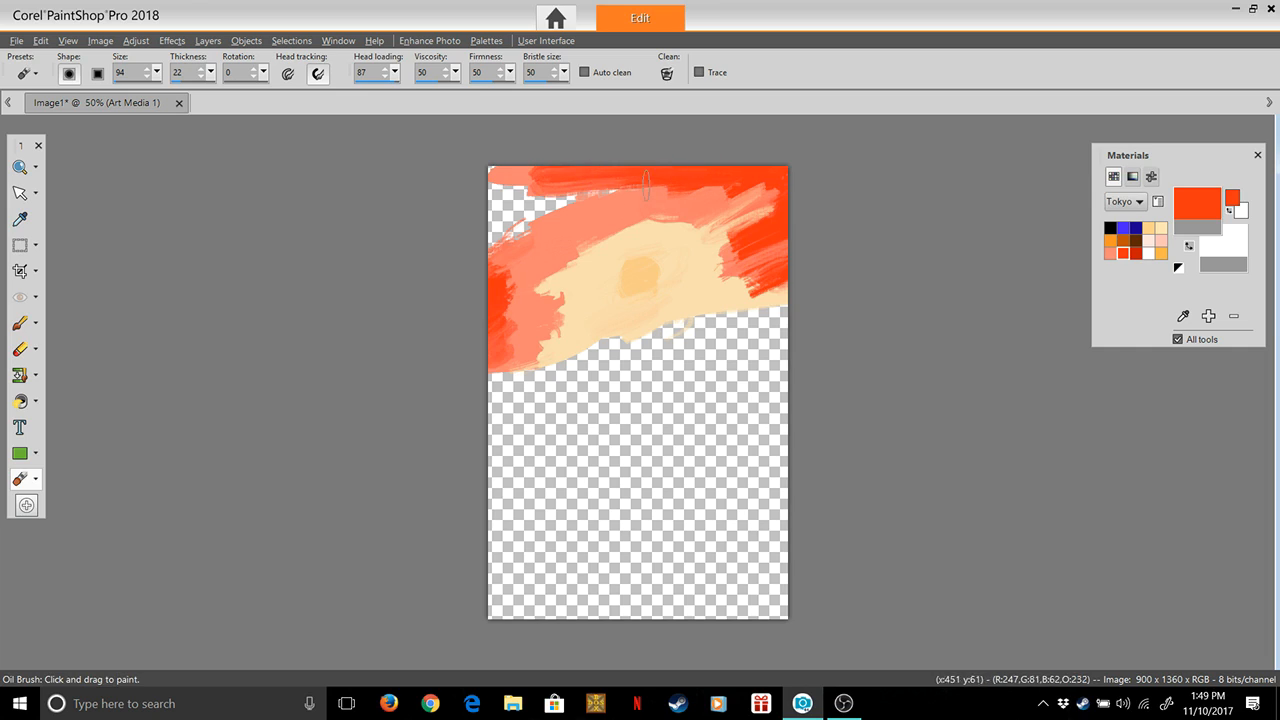
pyautogui.moveTo(469, 180)
pyautogui.mouseDown()
pyautogui.moveTo(510, 188)
pyautogui.moveTo(557, 175)
pyautogui.moveTo(462, 196)
pyautogui.moveTo(466, 177)
pyautogui.moveTo(525, 180)
pyautogui.moveTo(503, 212)
pyautogui.moveTo(529, 201)
pyautogui.moveTo(463, 232)
pyautogui.moveTo(650, 178)
pyautogui.moveTo(504, 219)
pyautogui.moveTo(481, 245)
pyautogui.moveTo(527, 232)
pyautogui.moveTo(464, 258)
pyautogui.moveTo(559, 220)
pyautogui.moveTo(489, 271)
pyautogui.mouseUp()
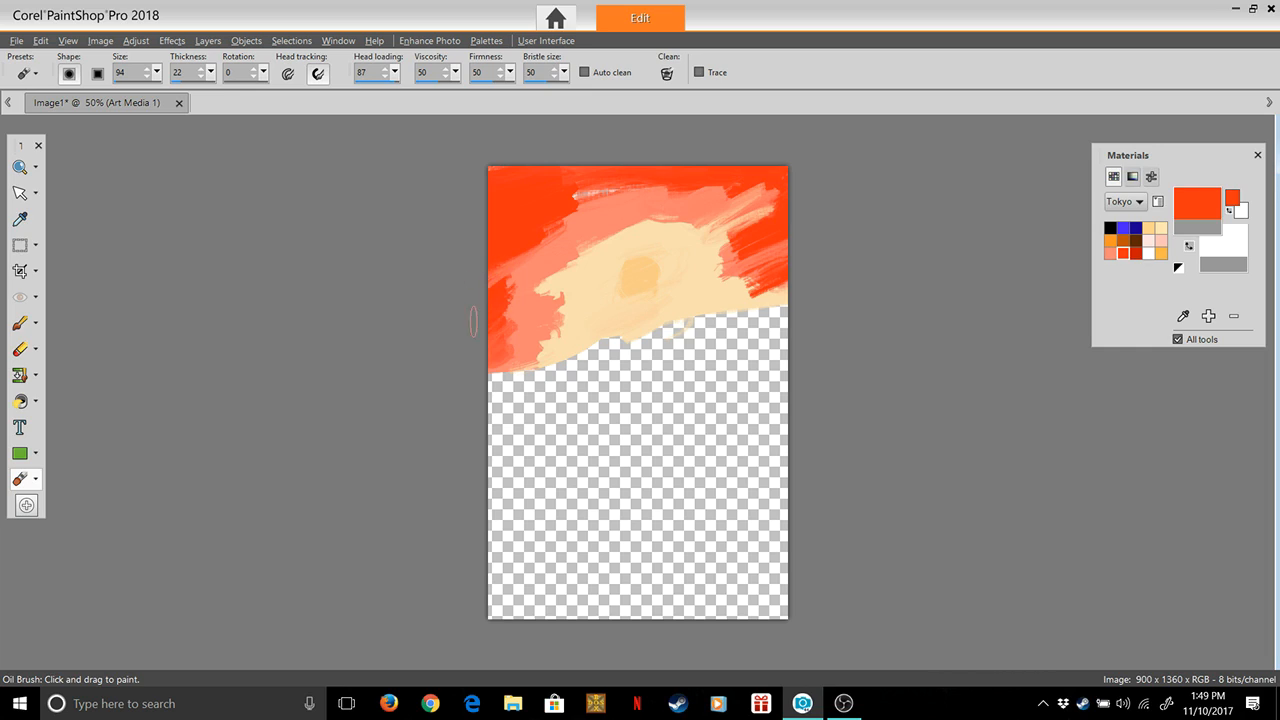
pyautogui.moveTo(457, 297)
pyautogui.mouseDown()
pyautogui.moveTo(510, 295)
pyautogui.moveTo(488, 277)
pyautogui.mouseUp()
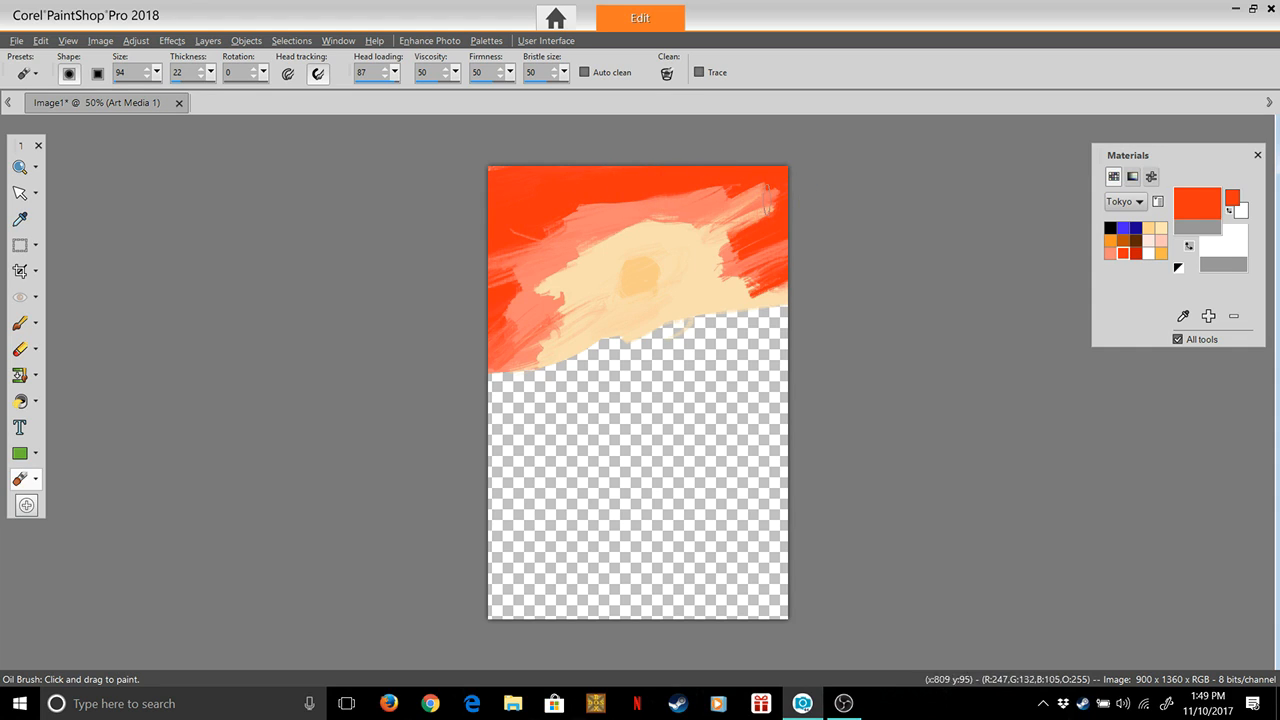
pyautogui.moveTo(692, 224); pyautogui.dragTo(651, 257)
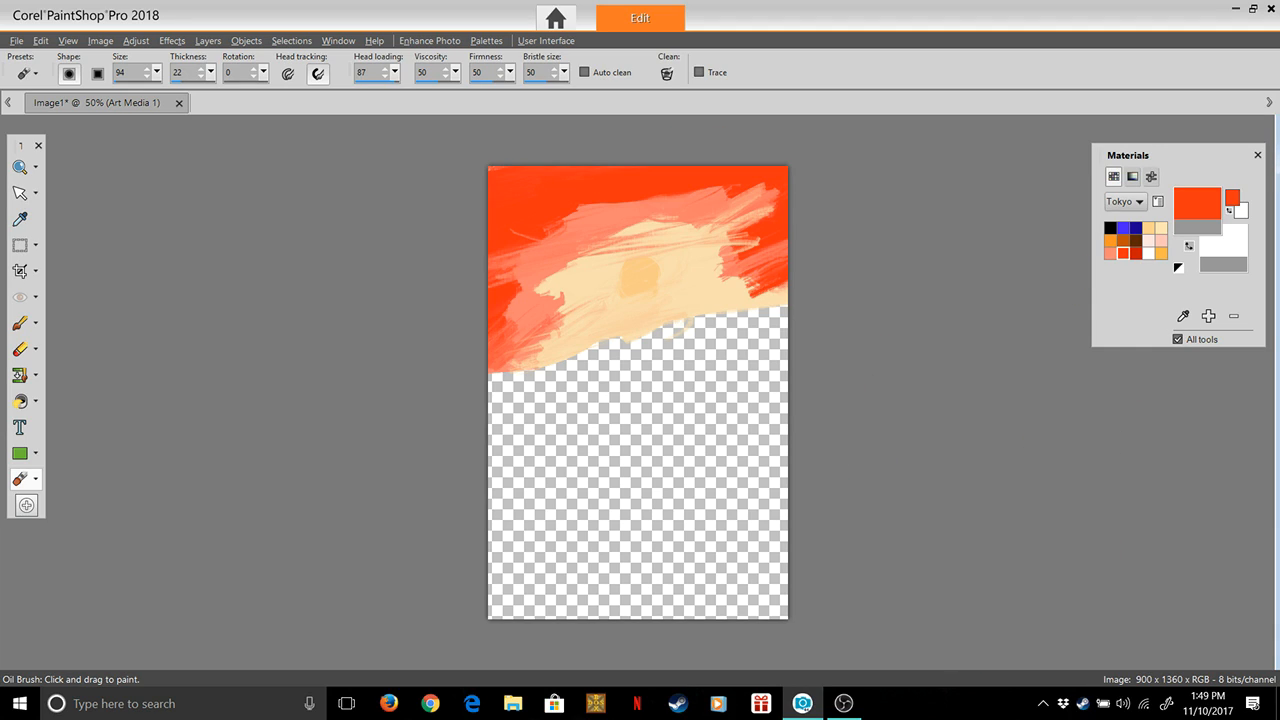
# Make the darker red Tokyo swatch the foreground colour and paint the sky's upper corners and upper edge with it
pyautogui.doubleClick(1136, 254)
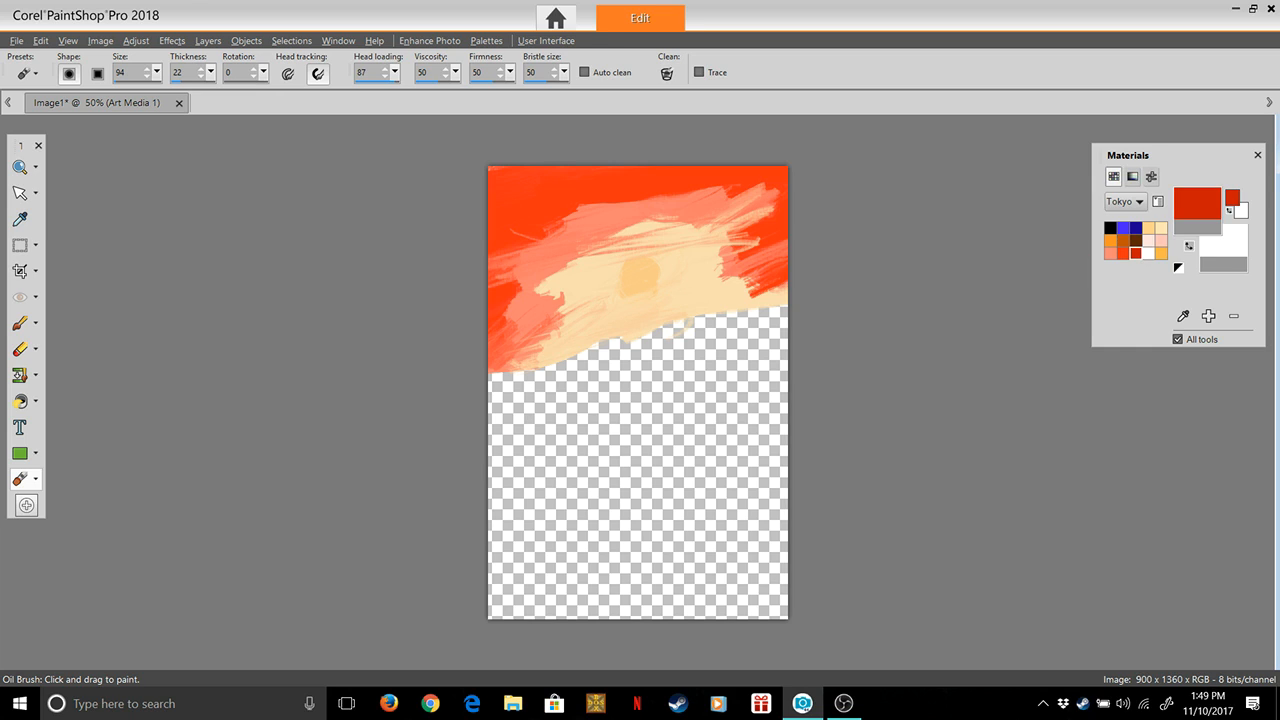
pyautogui.click(801, 114)
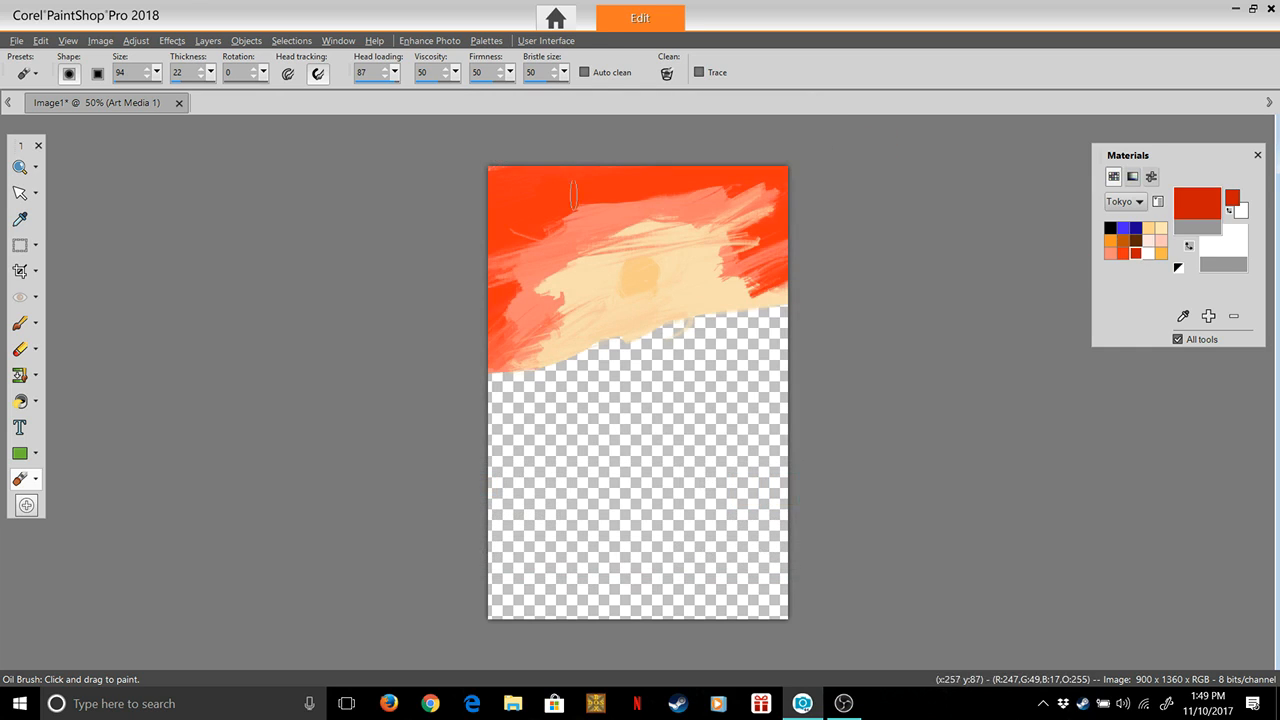
pyautogui.moveTo(470, 174); pyautogui.dragTo(600, 143)
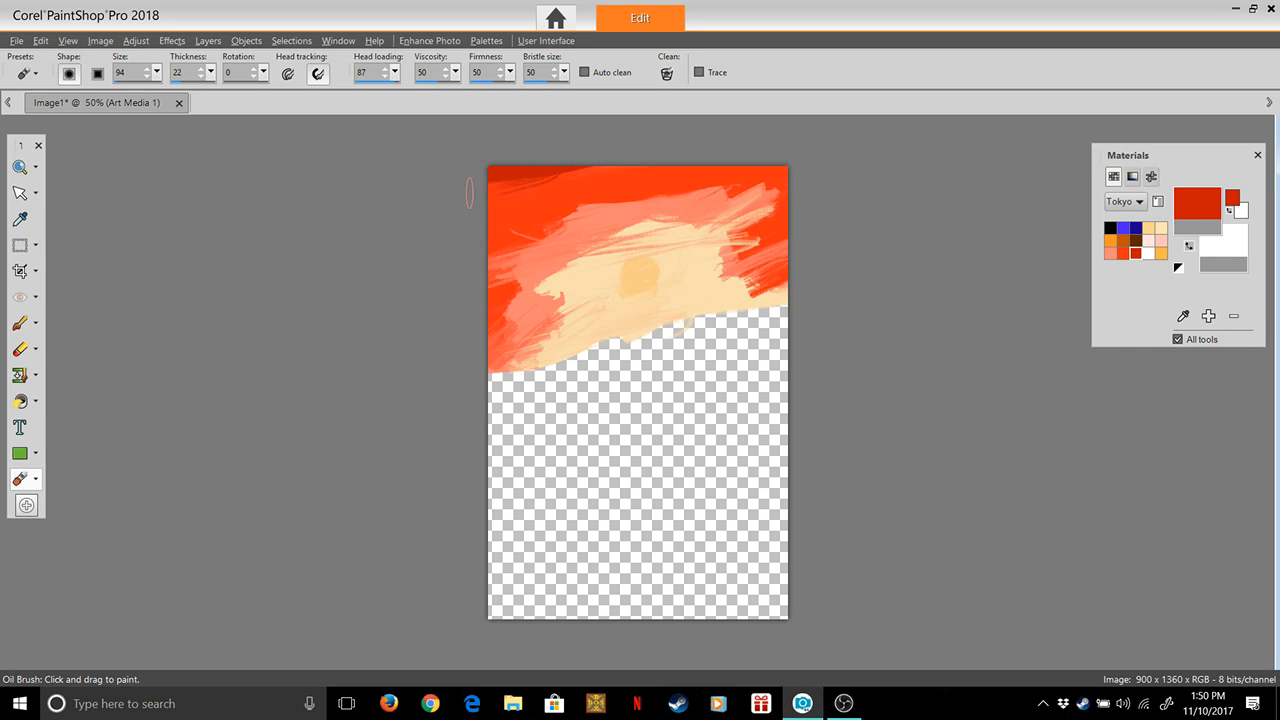
pyautogui.moveTo(470, 194)
pyautogui.mouseDown()
pyautogui.moveTo(512, 180)
pyautogui.moveTo(475, 193)
pyautogui.moveTo(515, 197)
pyautogui.mouseUp()
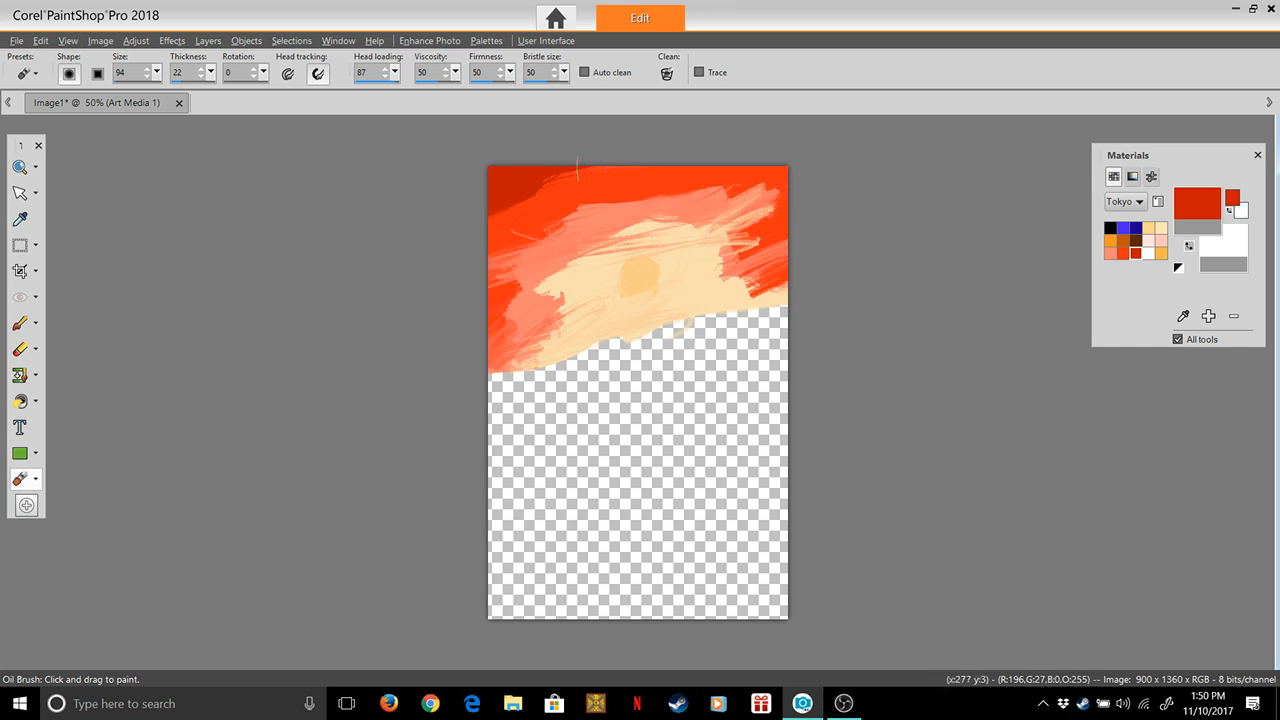
pyautogui.moveTo(466, 217)
pyautogui.mouseDown()
pyautogui.moveTo(499, 202)
pyautogui.moveTo(464, 218)
pyautogui.moveTo(460, 240)
pyautogui.mouseUp()
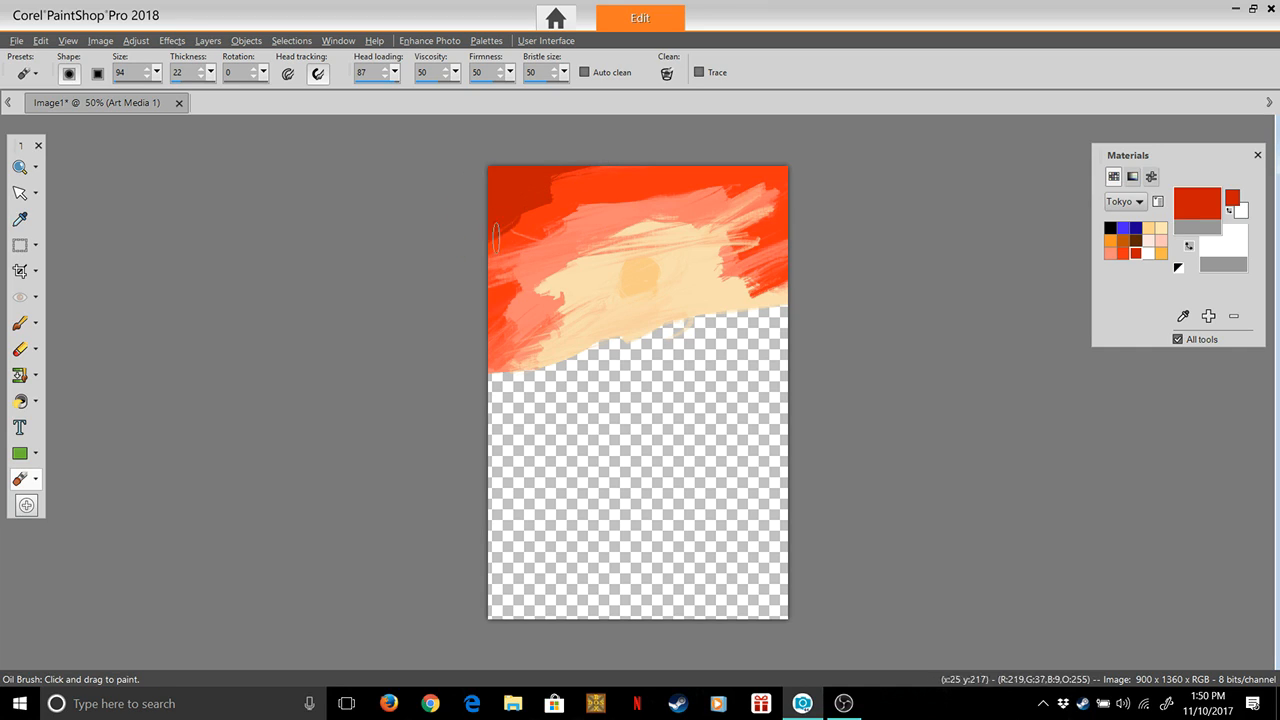
pyautogui.moveTo(526, 184)
pyautogui.mouseDown()
pyautogui.moveTo(609, 156)
pyautogui.moveTo(461, 210)
pyautogui.moveTo(485, 190)
pyautogui.moveTo(587, 174)
pyautogui.mouseUp()
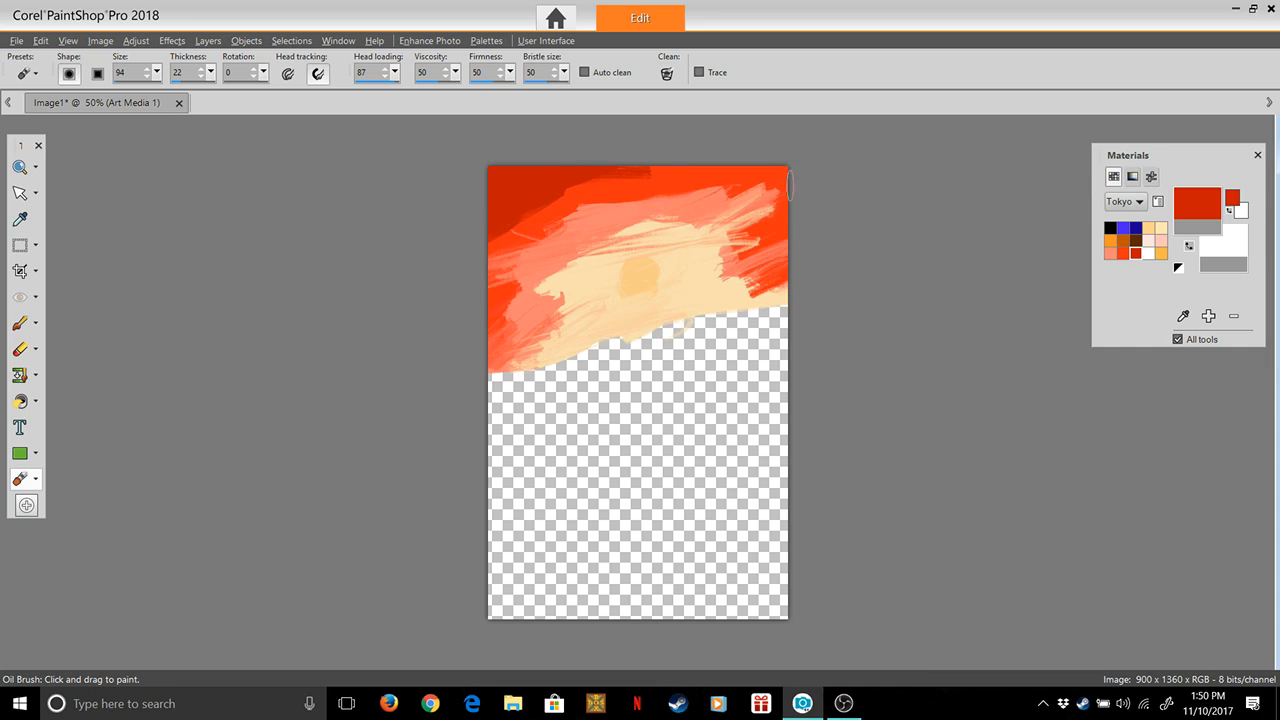
pyautogui.moveTo(808, 177); pyautogui.dragTo(666, 160)
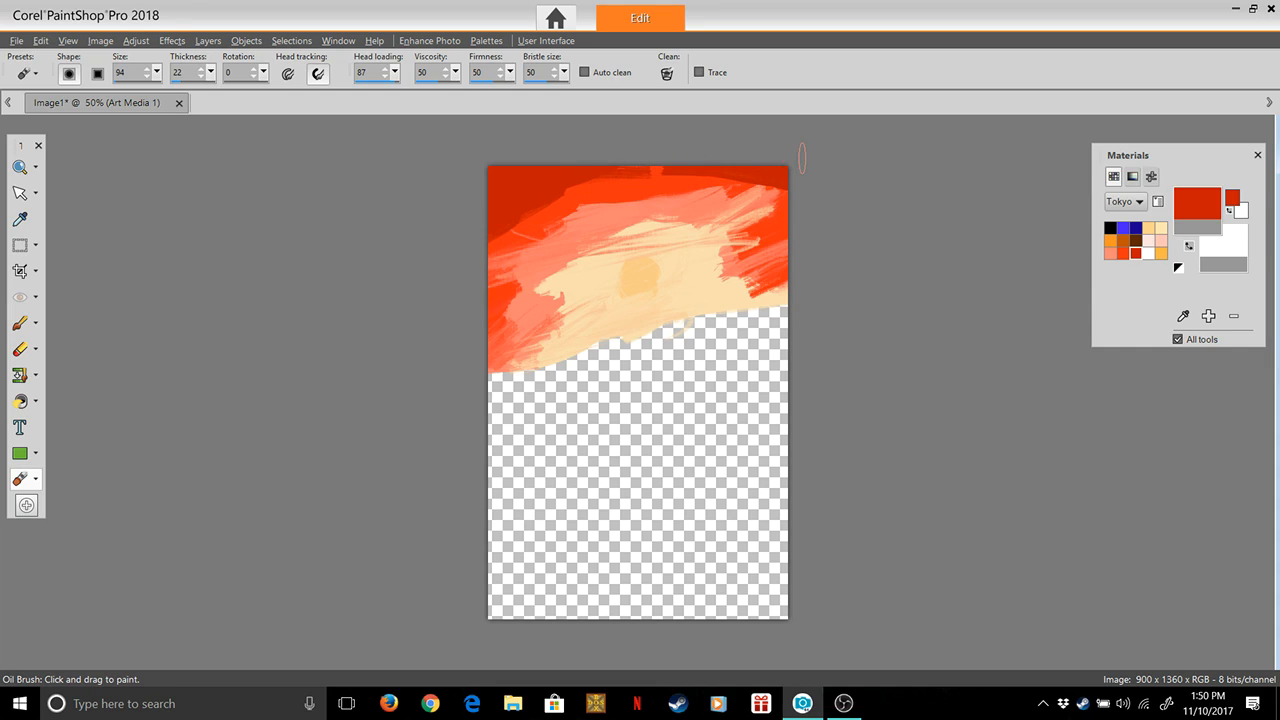
pyautogui.moveTo(750, 170)
pyautogui.mouseDown()
pyautogui.moveTo(803, 185)
pyautogui.moveTo(778, 224)
pyautogui.moveTo(797, 212)
pyautogui.moveTo(774, 203)
pyautogui.moveTo(785, 183)
pyautogui.moveTo(766, 230)
pyautogui.moveTo(796, 225)
pyautogui.mouseUp()
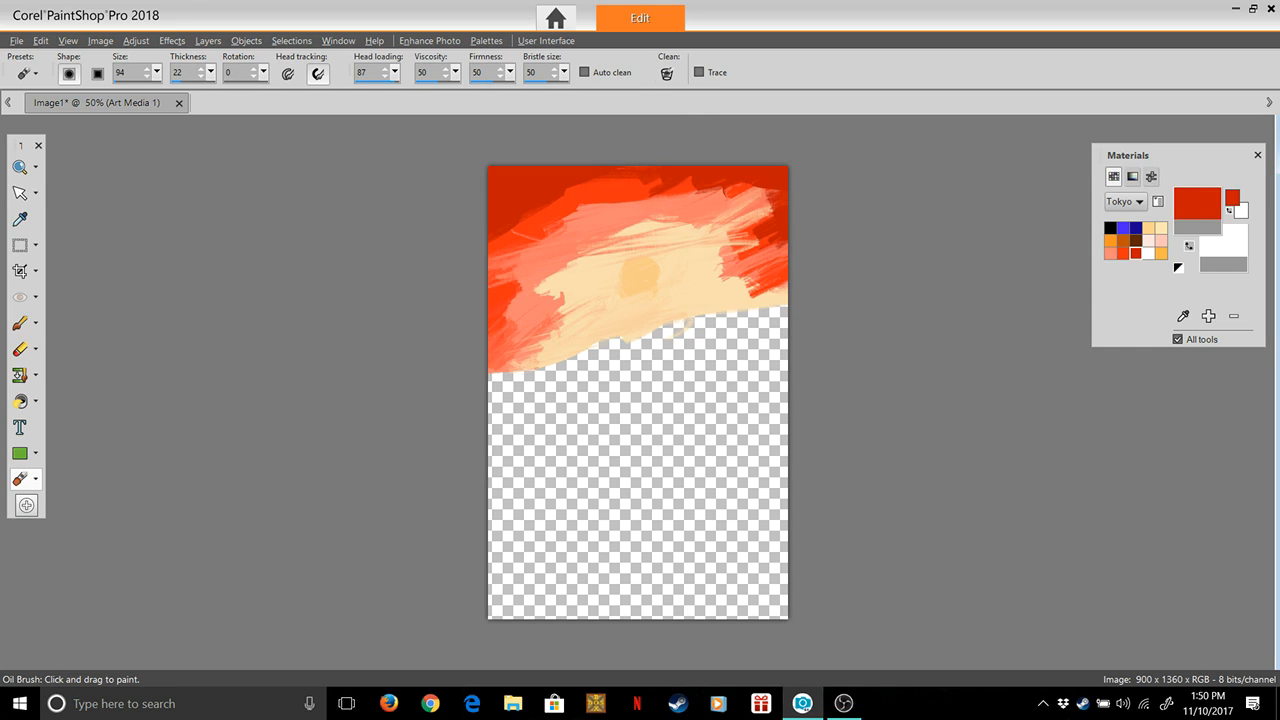
# Make black the foreground colour, set the head loading to 6, try a black stroke in the upper-left corner, and undo it
pyautogui.moveTo(395, 72); pyautogui.dragTo(332, 88)
pyautogui.click(1111, 228)
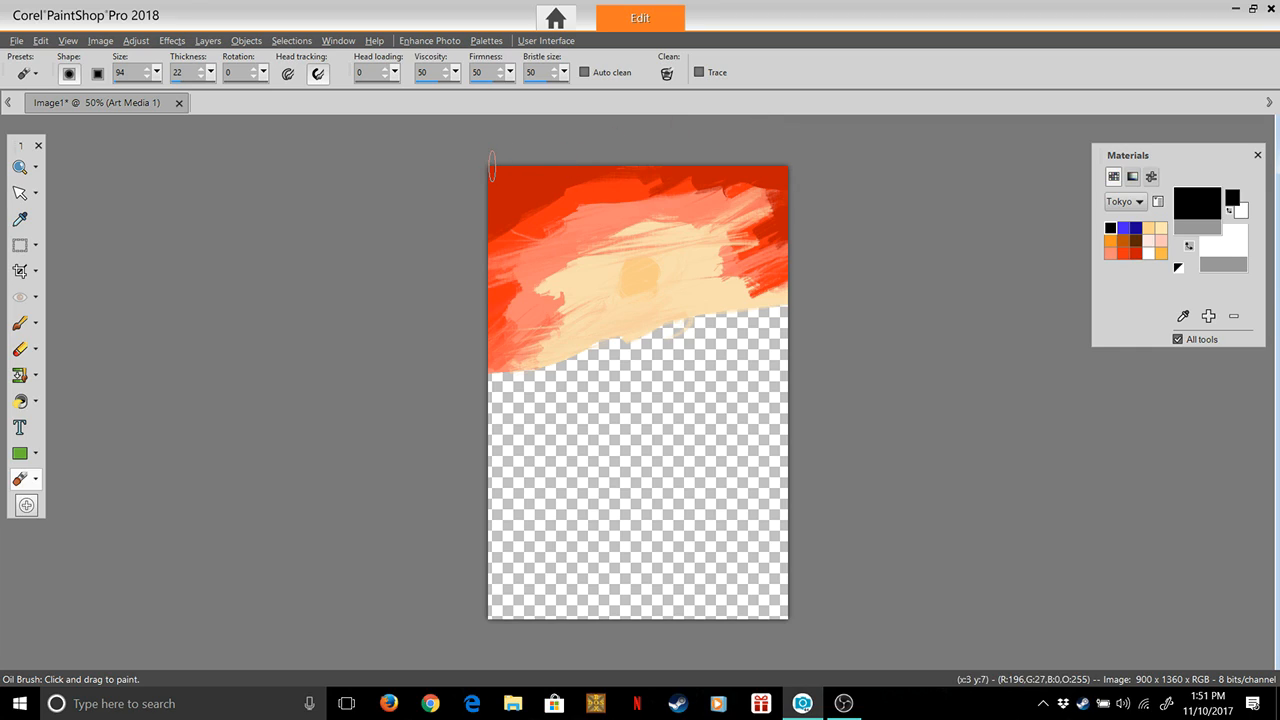
pyautogui.moveTo(395, 72); pyautogui.dragTo(397, 91)
pyautogui.moveTo(466, 177); pyautogui.dragTo(545, 158)
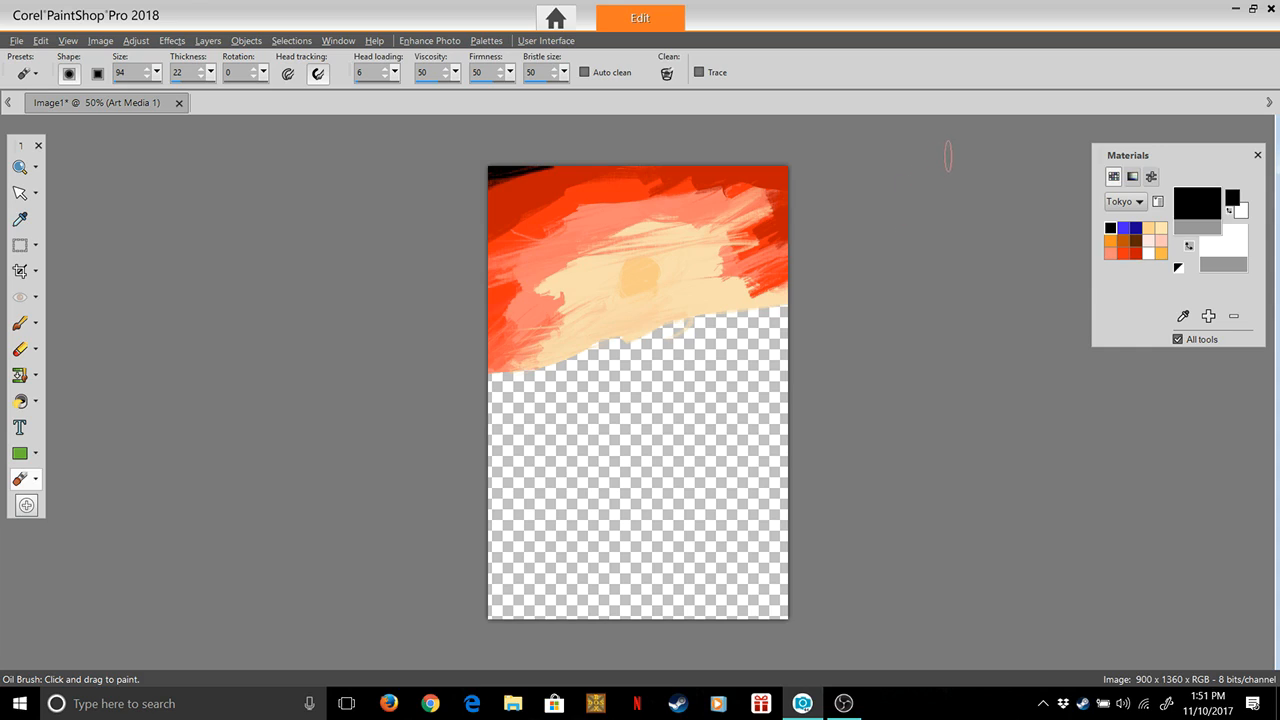
pyautogui.hotkey('ctrl', 'z')
# Return to the Oil Brush at 100% zoom, reduce its size to 84, and set its thickness to 100
pyautogui.click(20, 167)
pyautogui.scroll(1, 725, 350)
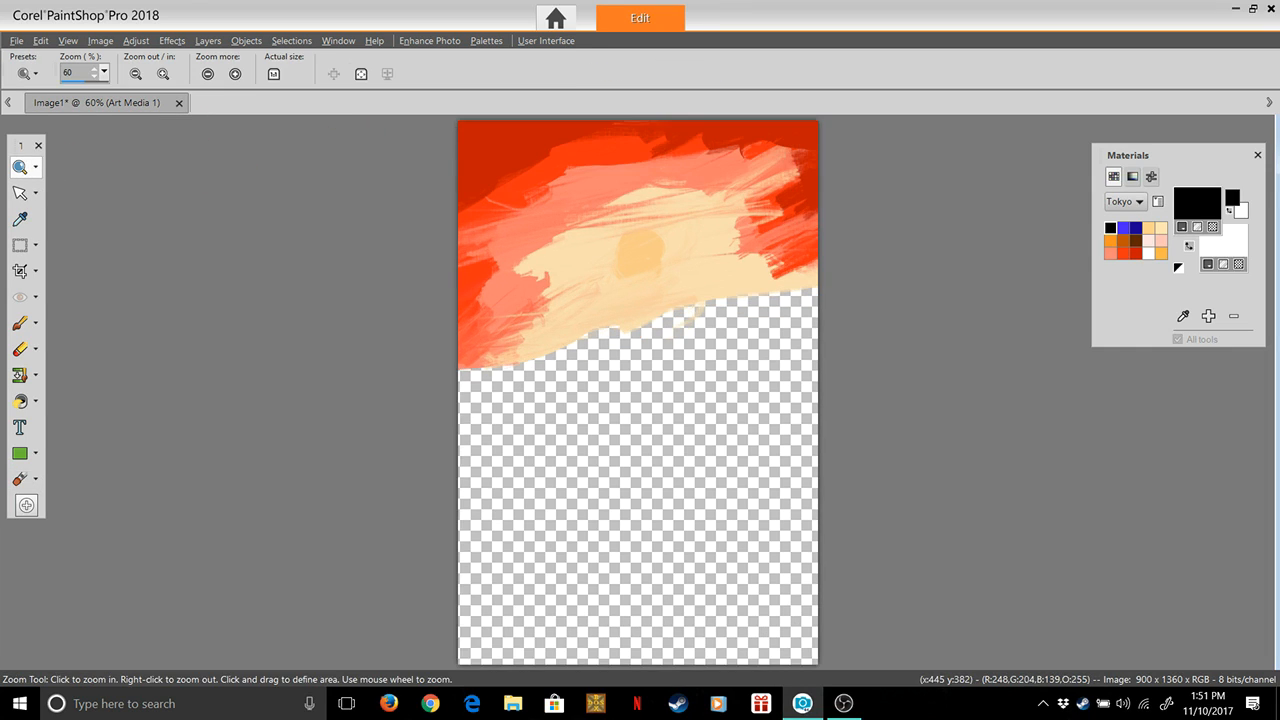
pyautogui.scroll(2, 690, 345)
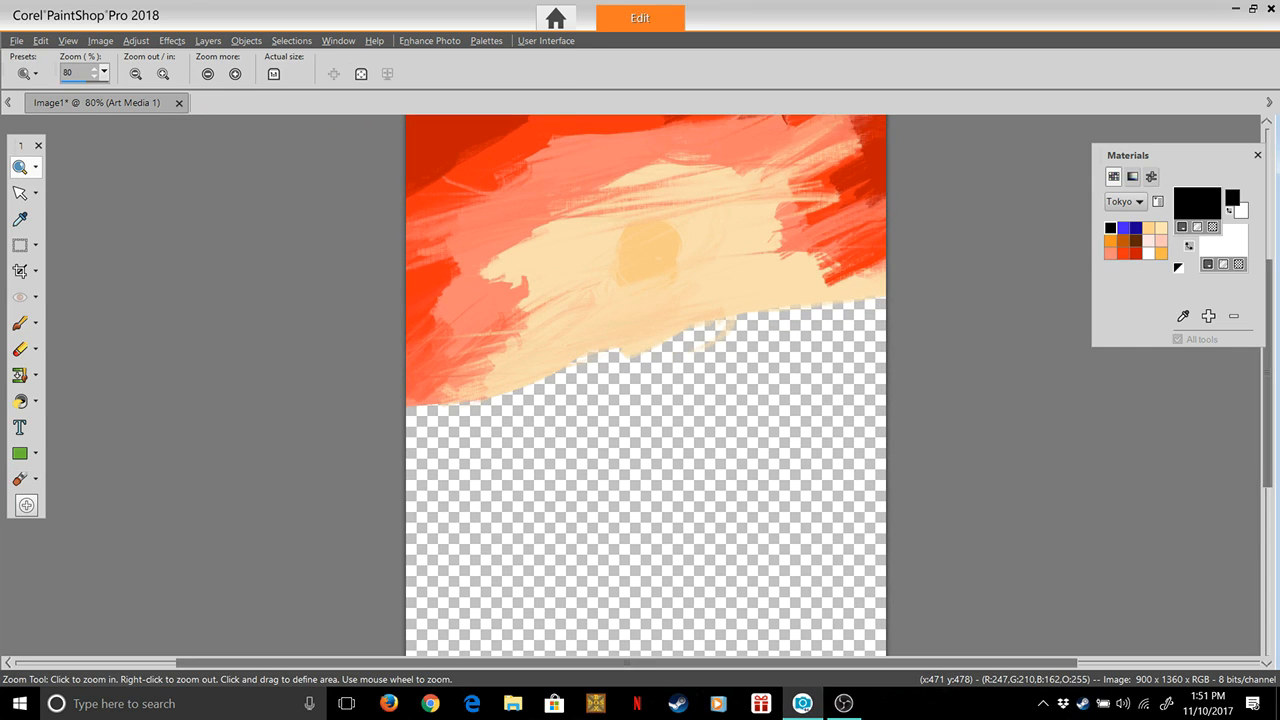
pyautogui.scroll(1, 690, 345)
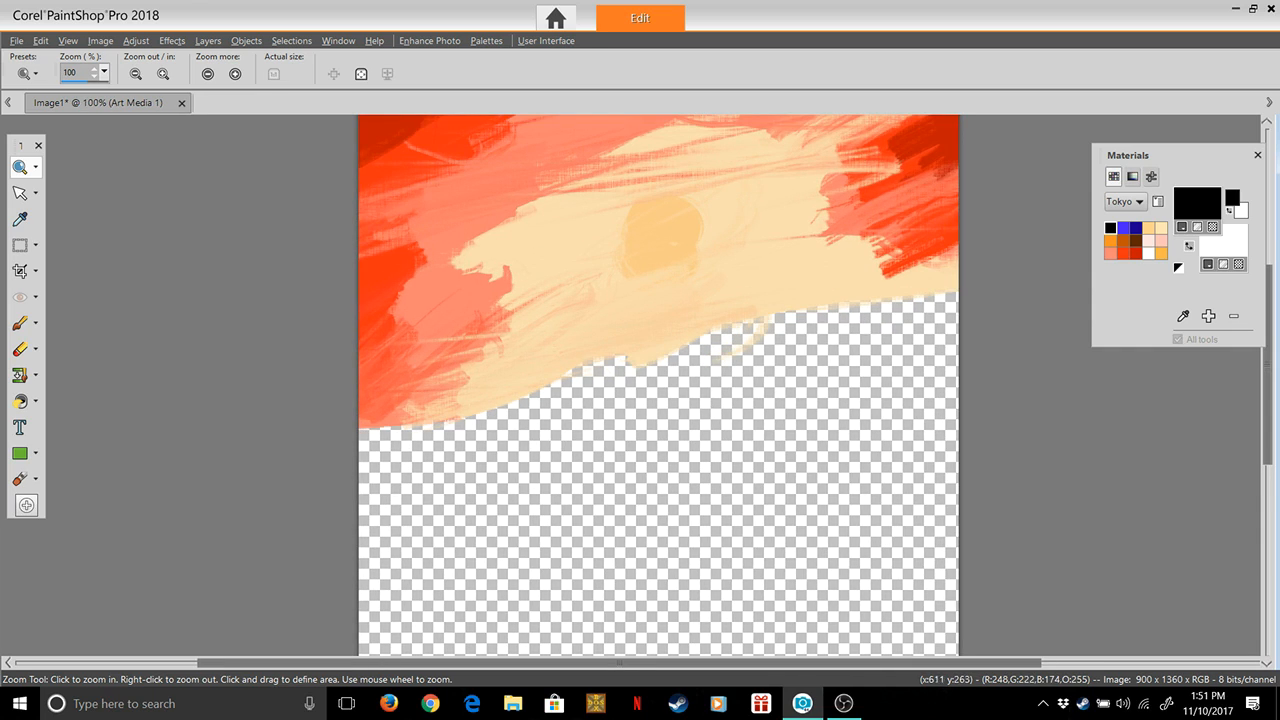
pyautogui.moveTo(1267, 365); pyautogui.dragTo(1267, 307)
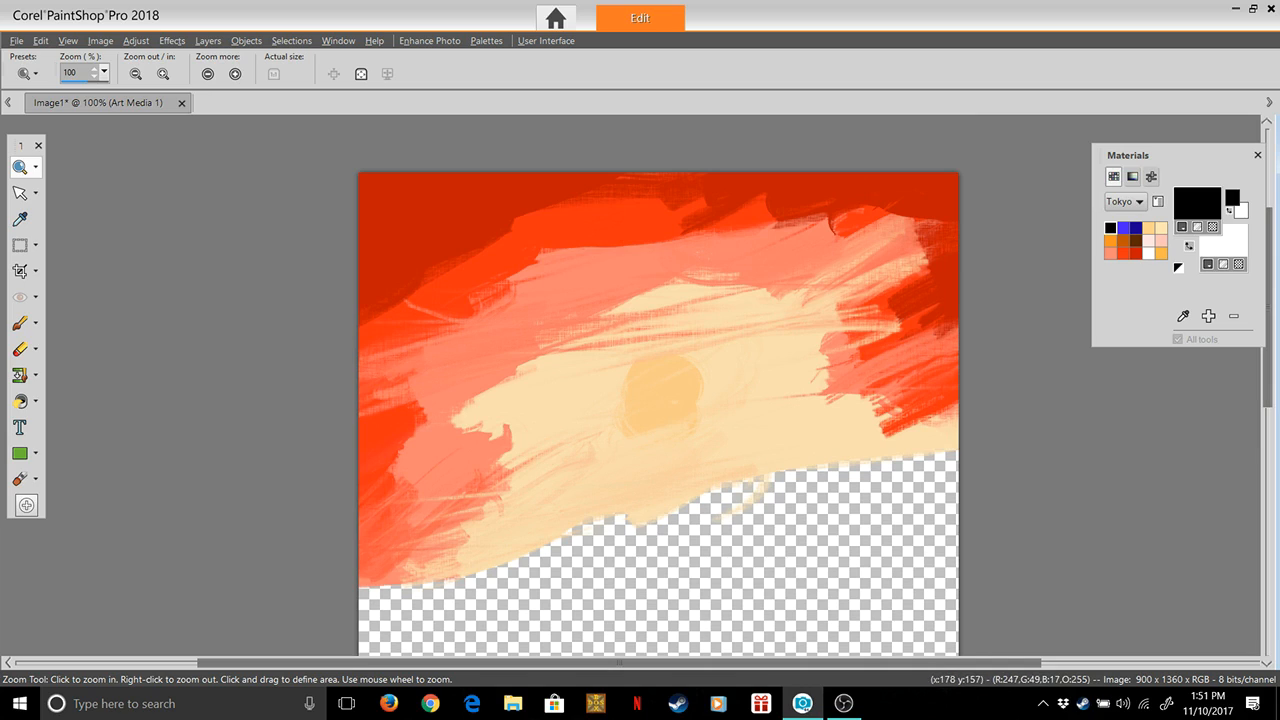
pyautogui.click(20, 323)
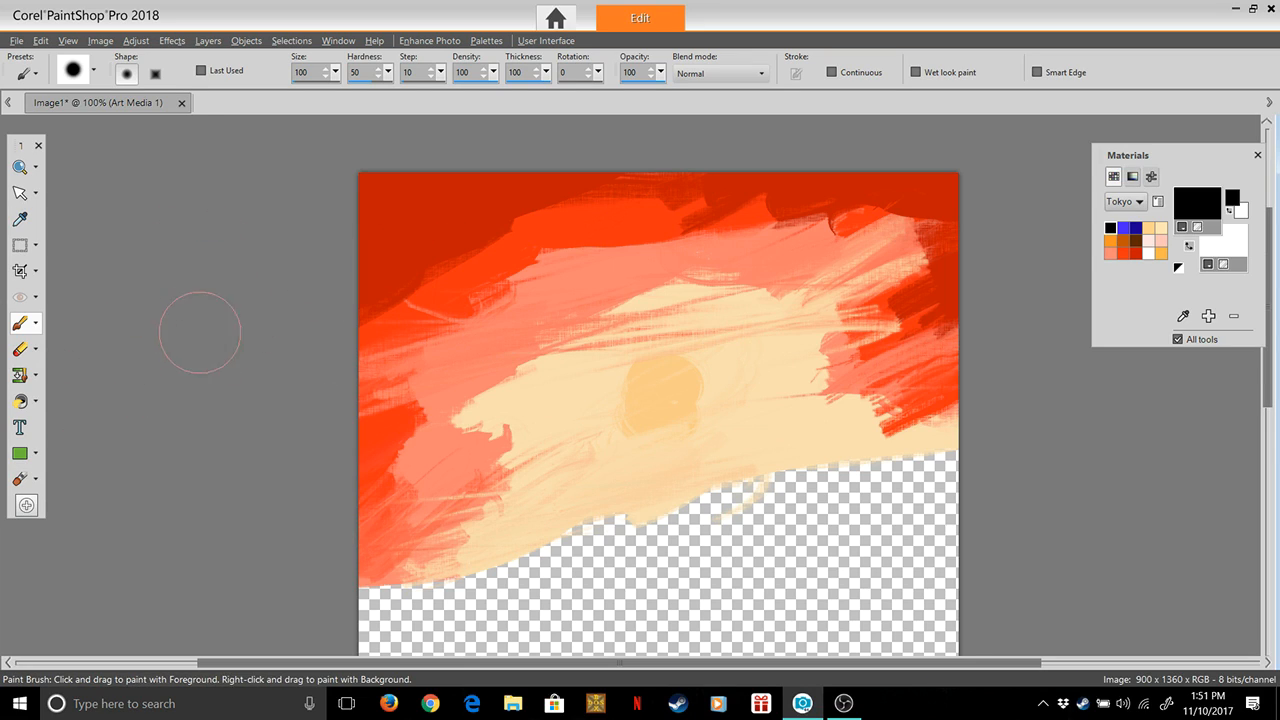
pyautogui.click(19, 478)
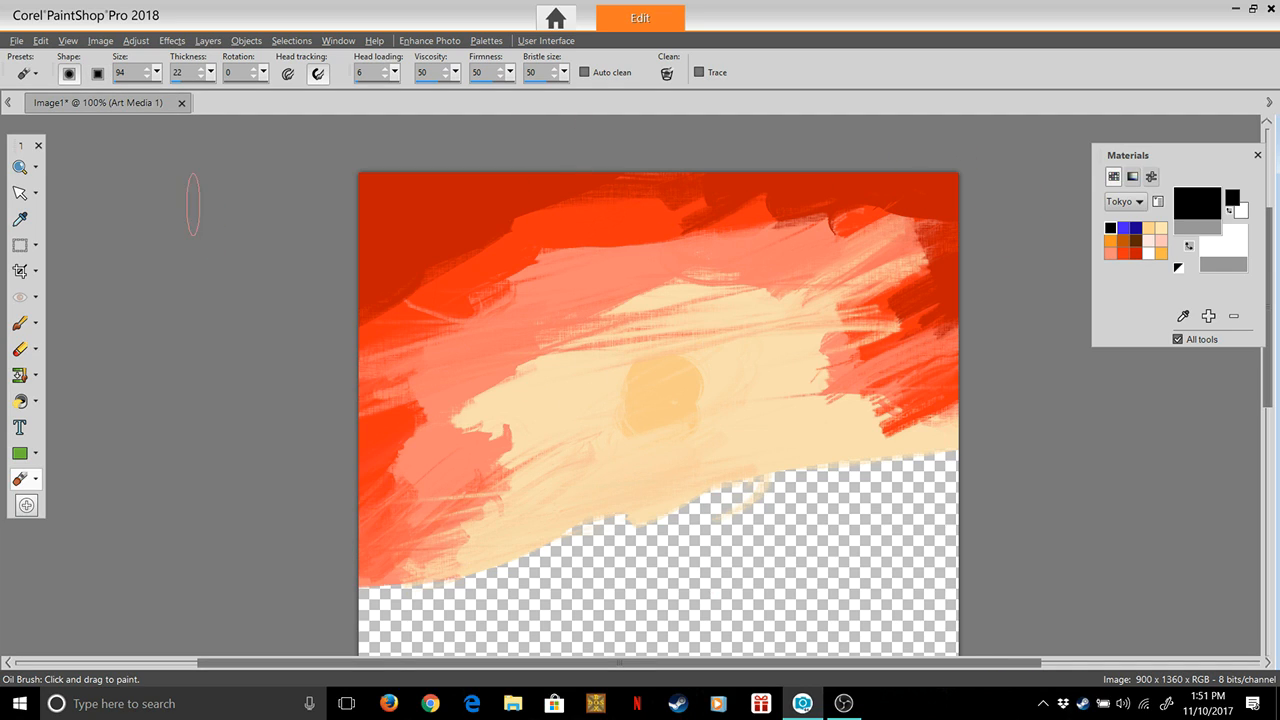
pyautogui.click(157, 73)
pyautogui.moveTo(155, 92); pyautogui.dragTo(153, 92)
pyautogui.click(211, 73)
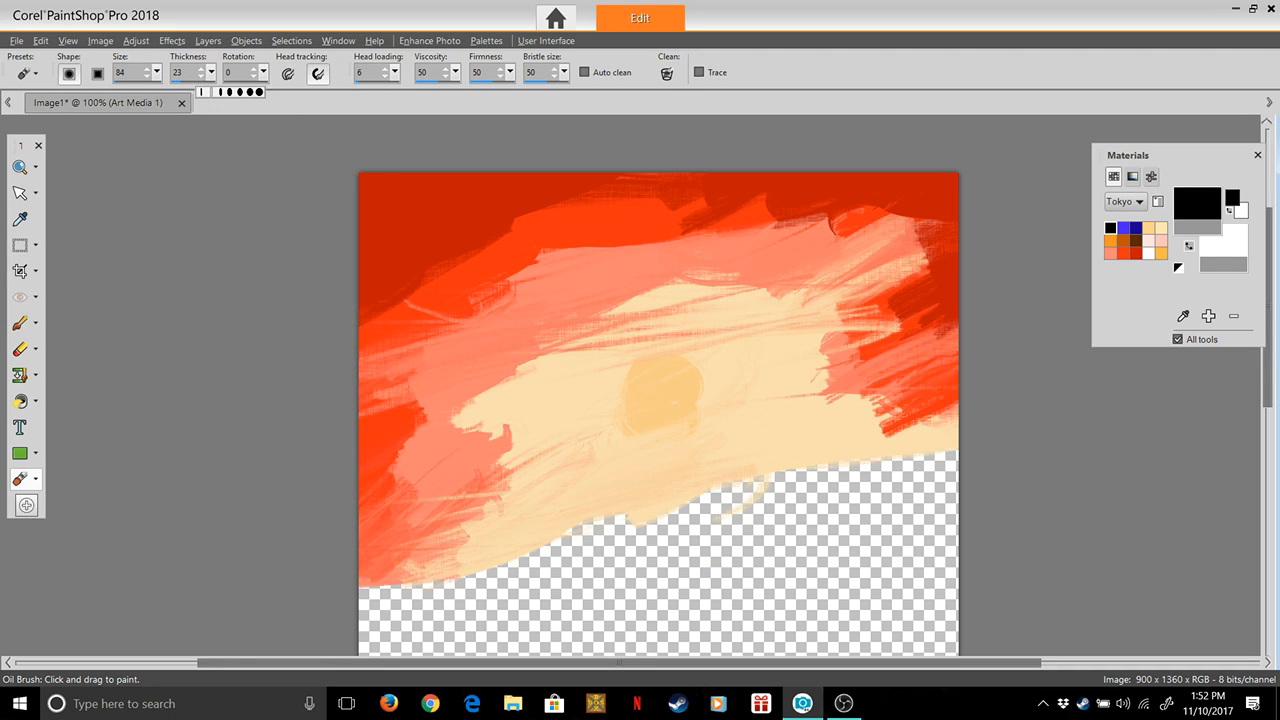
pyautogui.moveTo(259, 92); pyautogui.dragTo(265, 92)
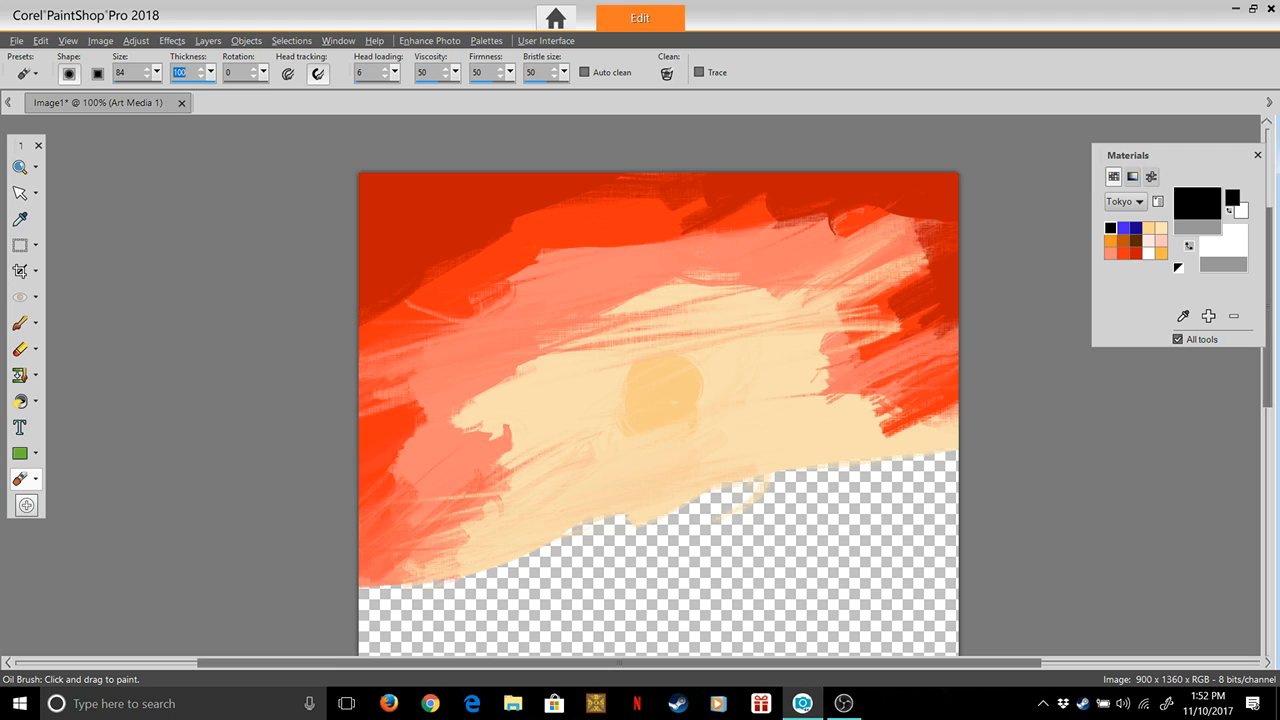
# Set the brush size to 40 and head loading to 10, and paint a curved black stroke upward over the cream band's left part
pyautogui.click(157, 73)
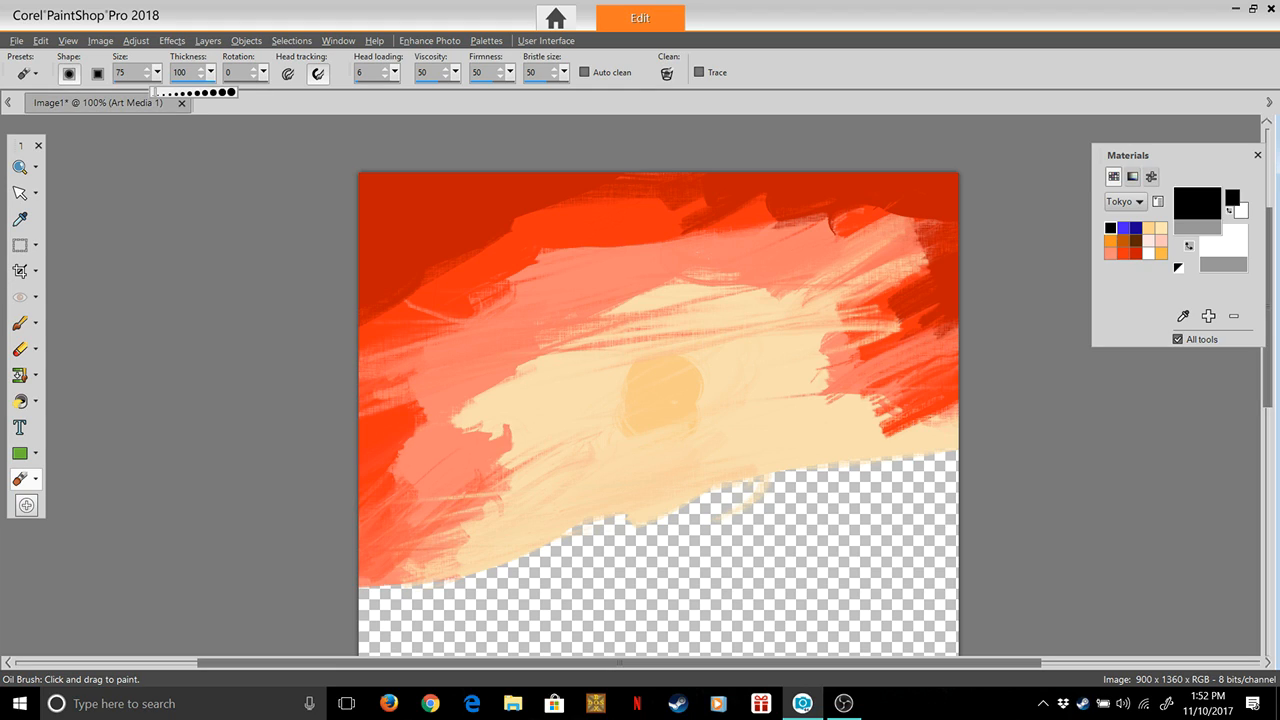
pyautogui.moveTo(163, 92); pyautogui.dragTo(164, 92)
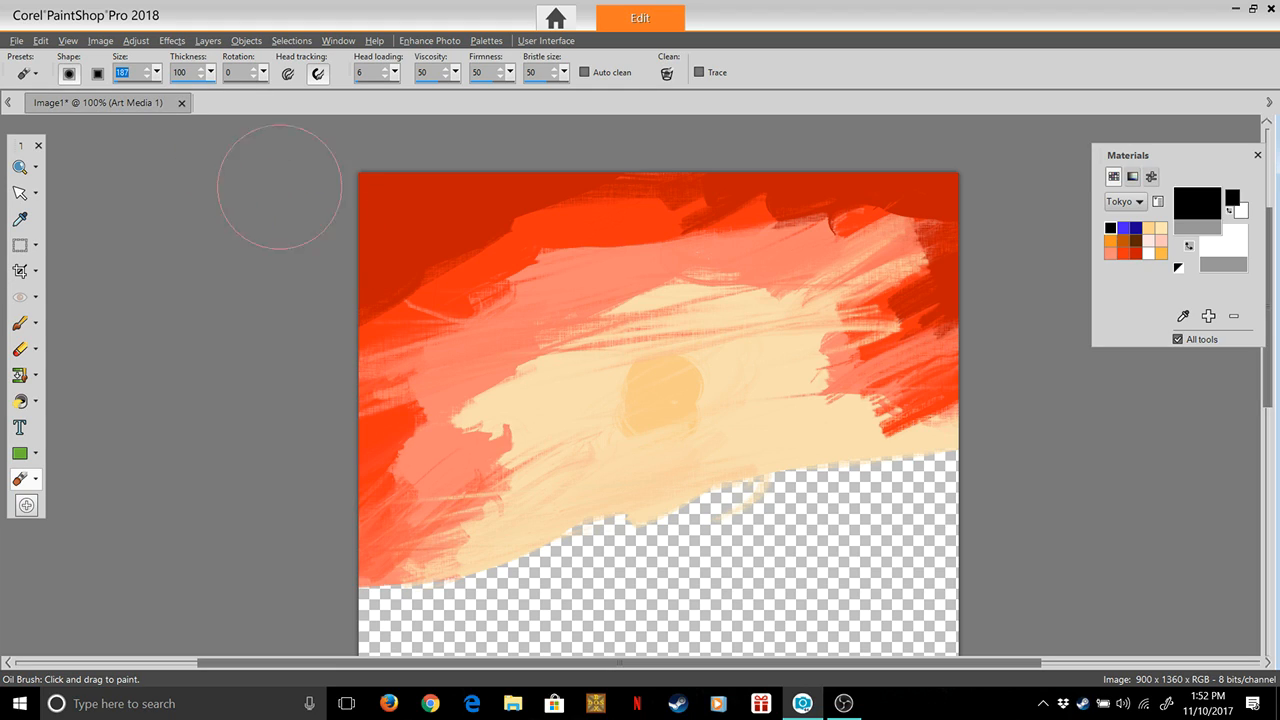
pyautogui.click(157, 73)
pyautogui.moveTo(147, 92); pyautogui.dragTo(149, 92)
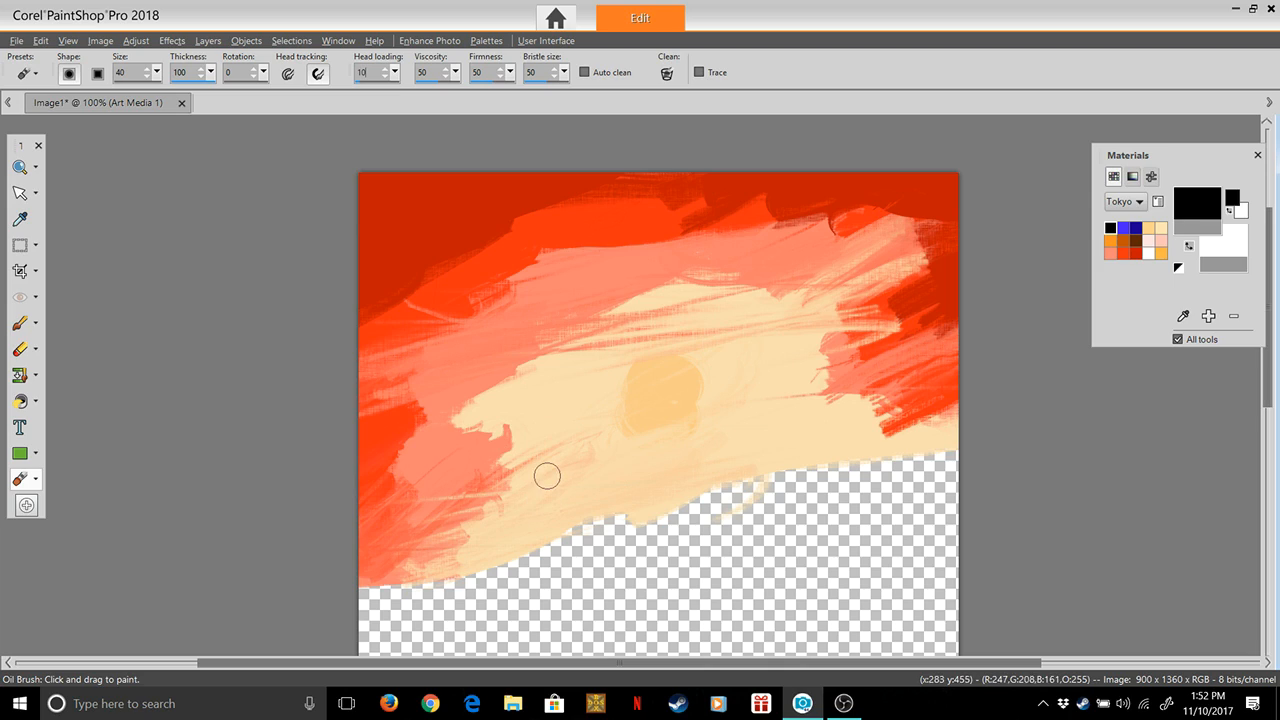
pyautogui.moveTo(541, 472)
pyautogui.mouseDown()
pyautogui.moveTo(520, 426)
pyautogui.moveTo(545, 332)
pyautogui.mouseUp()
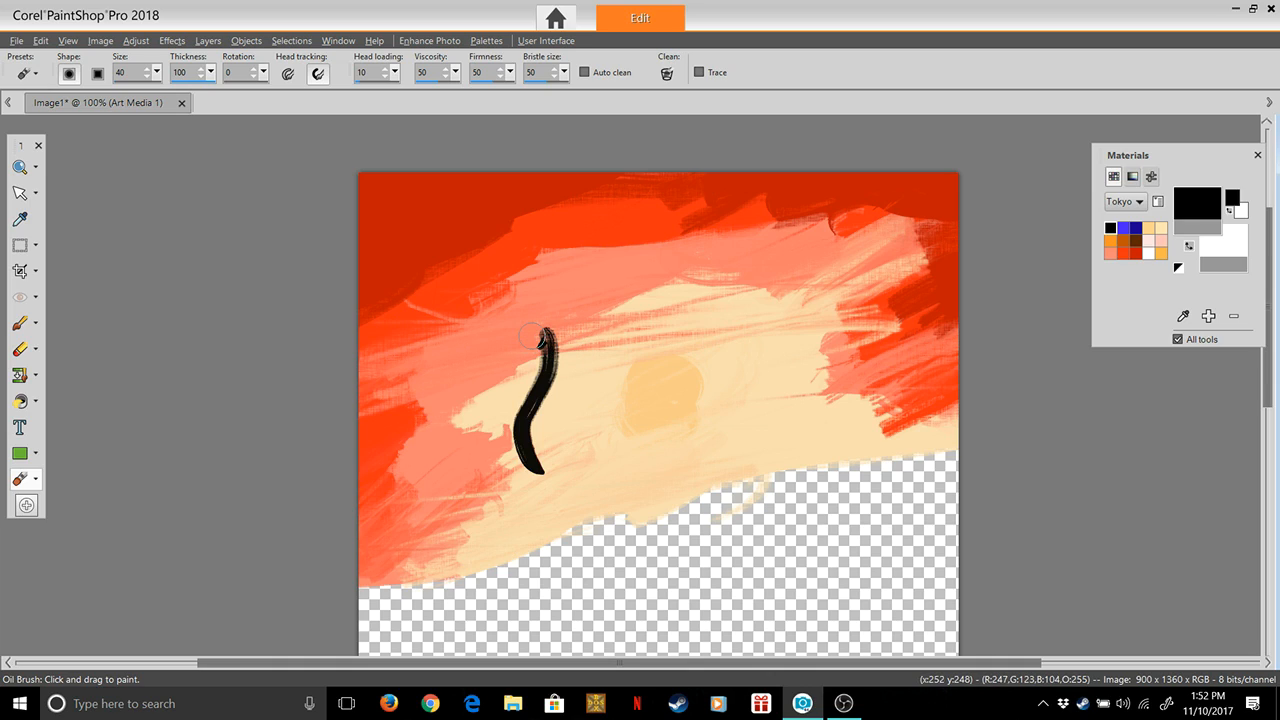
# Paint a black head with an open mouth on top of the curved neck stroke
pyautogui.moveTo(538, 341)
pyautogui.mouseDown()
pyautogui.moveTo(547, 333)
pyautogui.moveTo(512, 336)
pyautogui.moveTo(526, 354)
pyautogui.mouseUp()
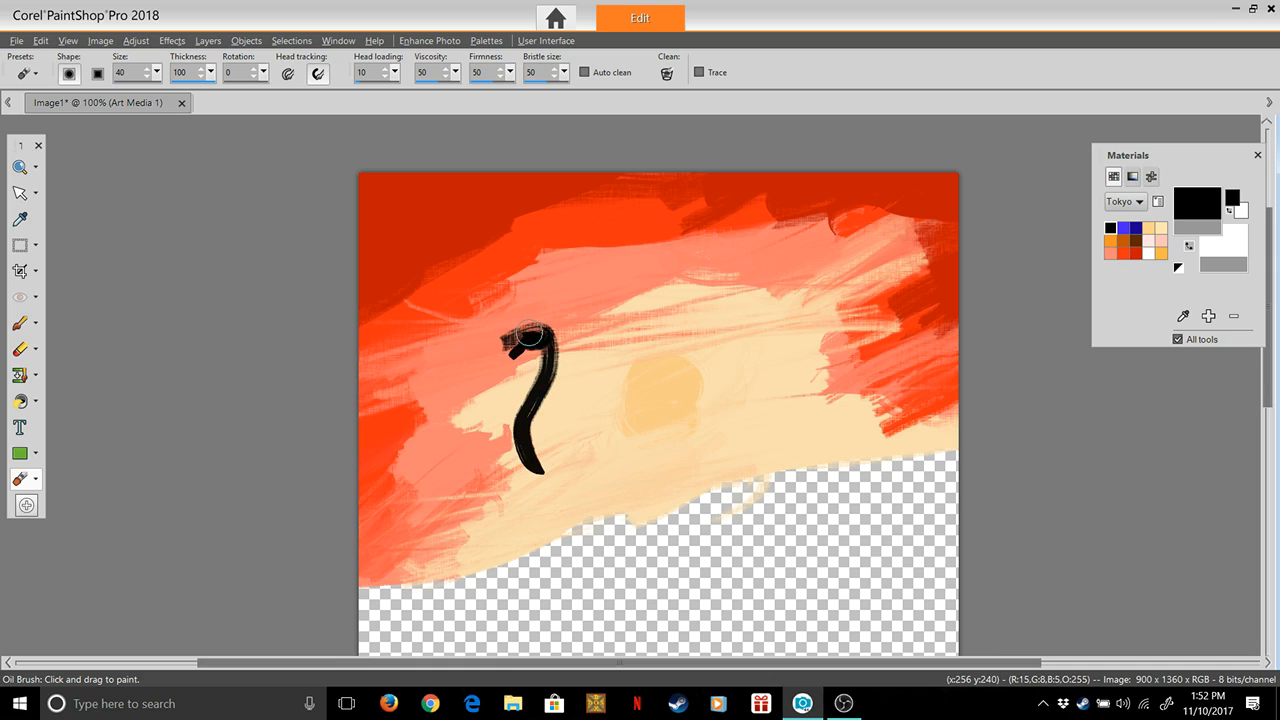
pyautogui.moveTo(514, 338); pyautogui.dragTo(536, 330)
pyautogui.moveTo(547, 325); pyautogui.dragTo(548, 340)
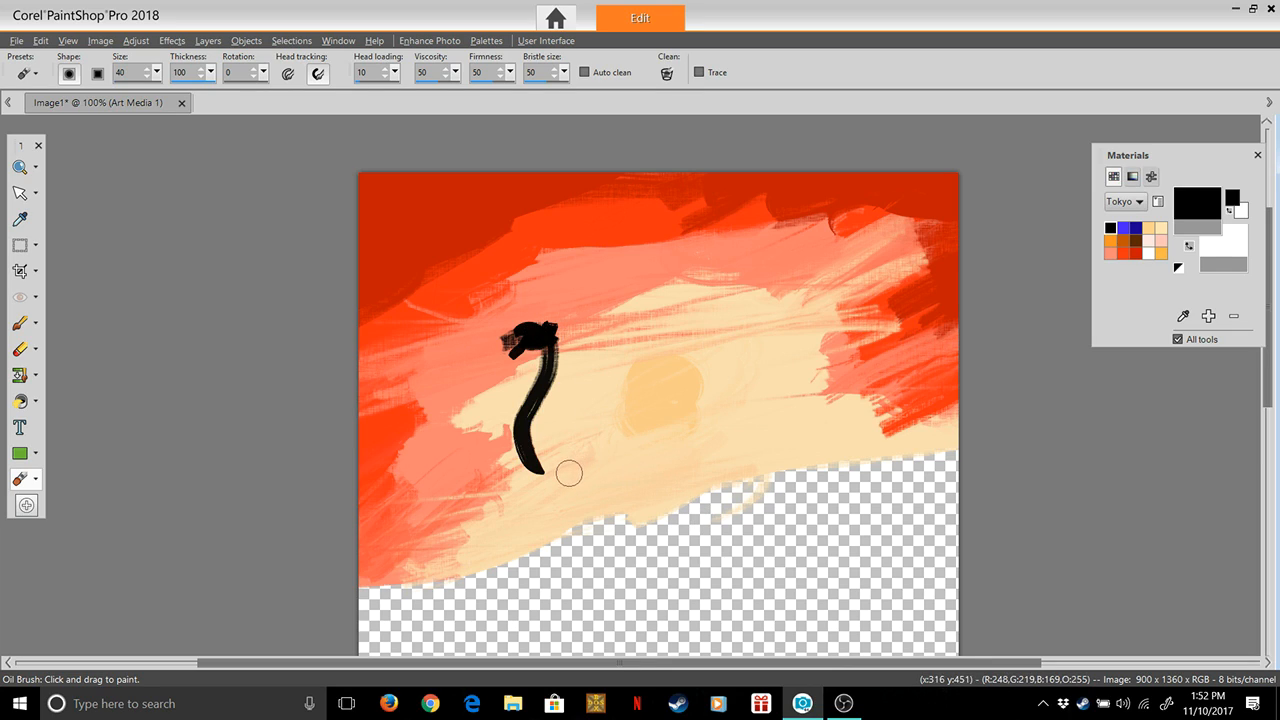
# Paint two more curved black necks to the right of the first, each topped with a small head
pyautogui.moveTo(571, 451)
pyautogui.mouseDown()
pyautogui.moveTo(560, 418)
pyautogui.moveTo(578, 368)
pyautogui.moveTo(574, 318)
pyautogui.moveTo(586, 331)
pyautogui.moveTo(575, 316)
pyautogui.mouseUp()
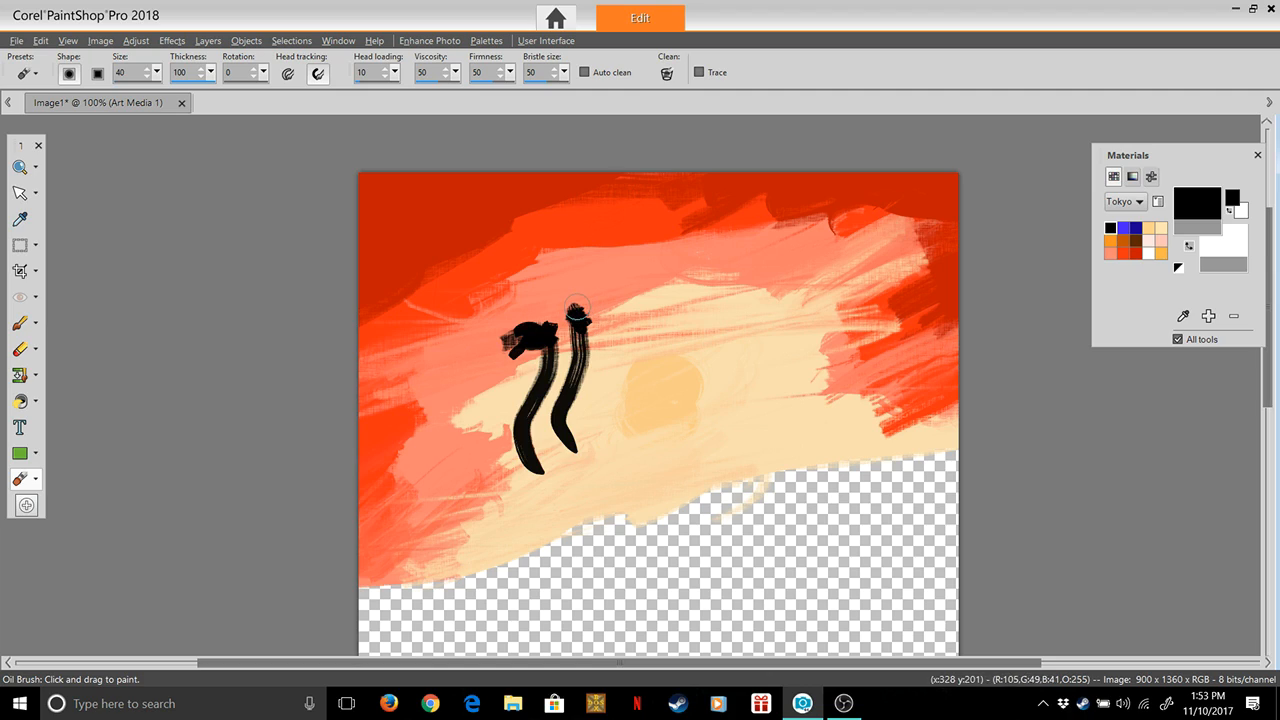
pyautogui.moveTo(585, 311); pyautogui.dragTo(577, 311)
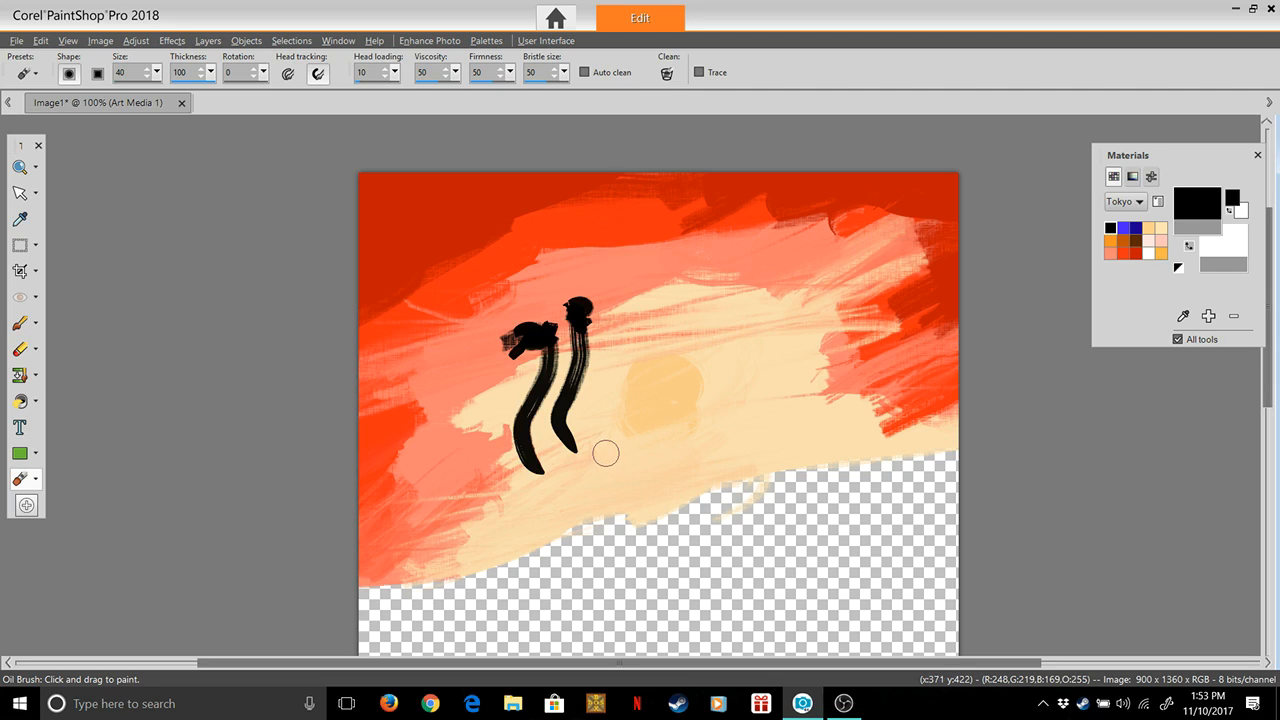
pyautogui.moveTo(606, 453)
pyautogui.mouseDown()
pyautogui.moveTo(604, 382)
pyautogui.moveTo(622, 350)
pyautogui.moveTo(638, 362)
pyautogui.moveTo(608, 358)
pyautogui.mouseUp()
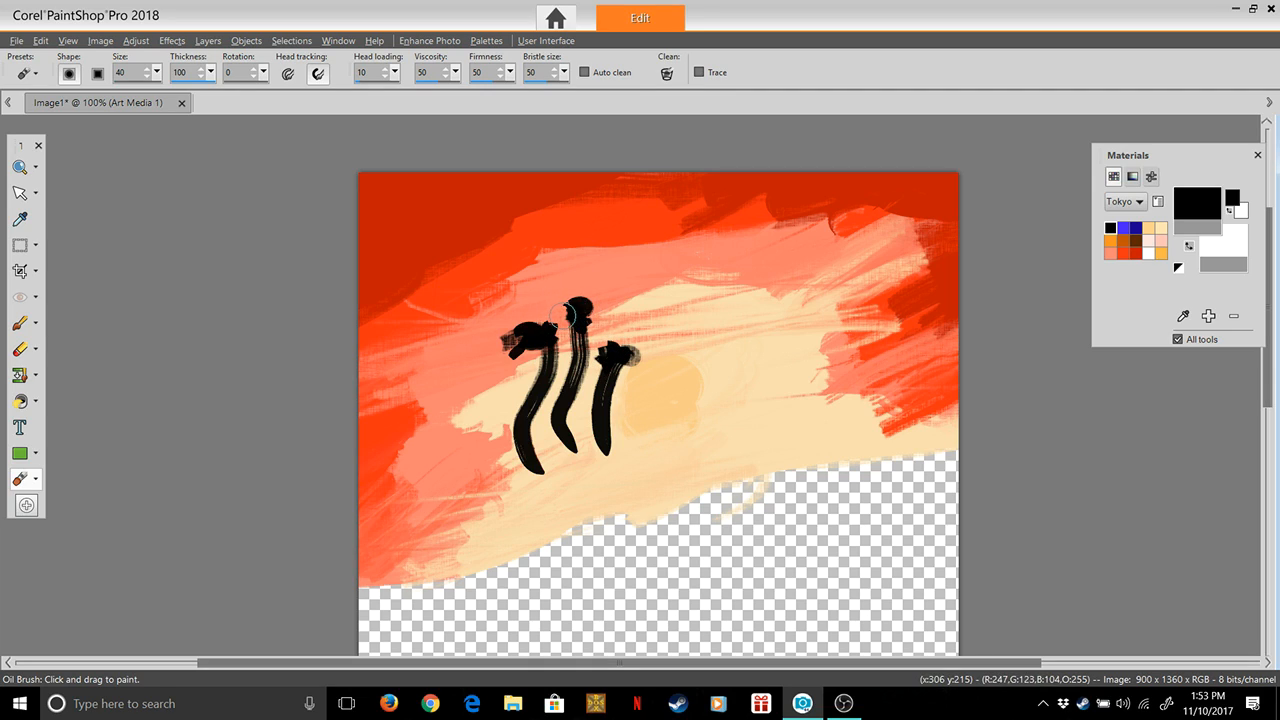
pyautogui.moveTo(553, 313)
pyautogui.mouseDown()
pyautogui.moveTo(571, 347)
pyautogui.moveTo(576, 314)
pyautogui.moveTo(595, 372)
pyautogui.moveTo(576, 365)
pyautogui.moveTo(569, 381)
pyautogui.moveTo(576, 319)
pyautogui.moveTo(616, 357)
pyautogui.moveTo(601, 411)
pyautogui.mouseUp()
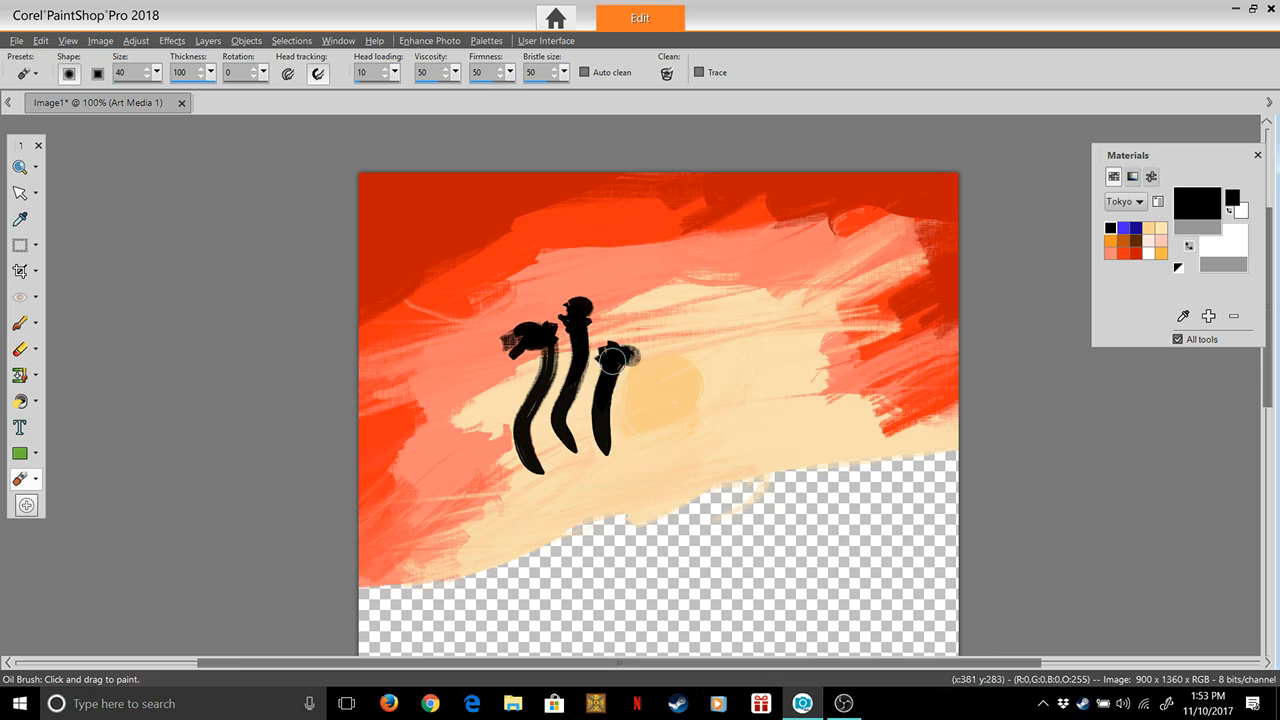
pyautogui.moveTo(616, 362); pyautogui.dragTo(631, 397)
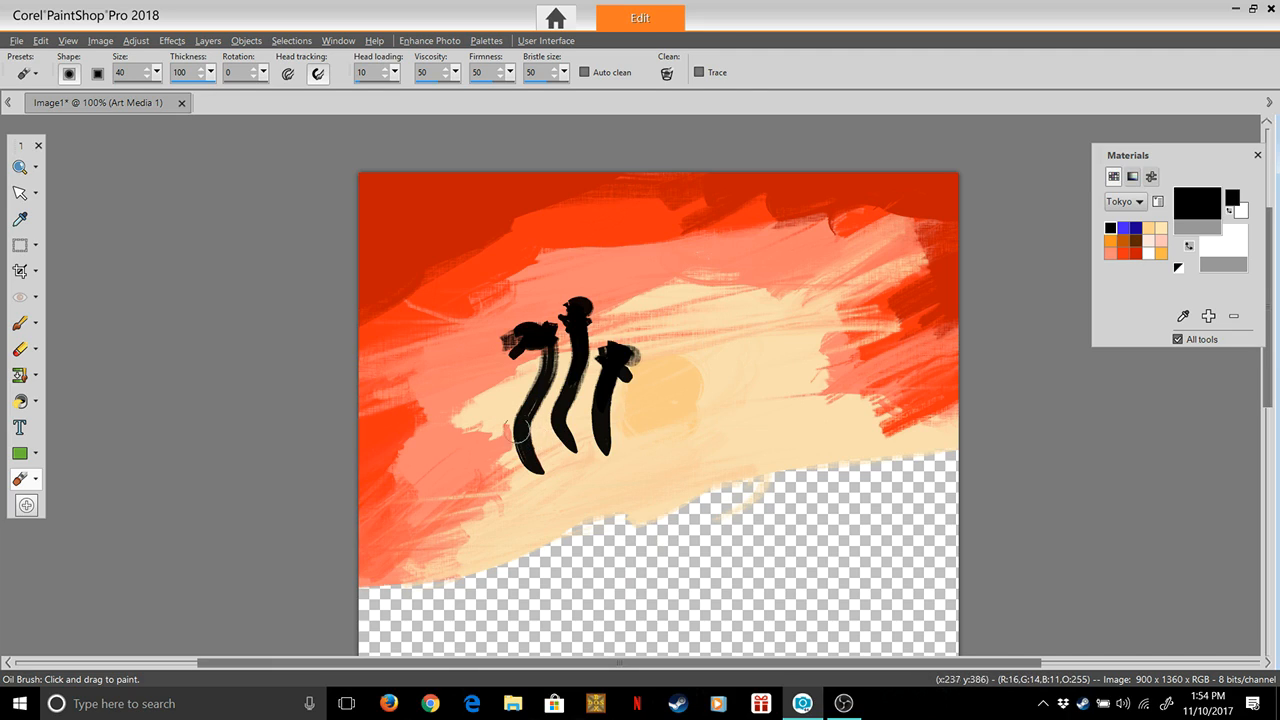
# Paint a round black body joining the three necks, and a large triangular wing extending from its left side
pyautogui.moveTo(584, 413)
pyautogui.mouseDown()
pyautogui.moveTo(512, 476)
pyautogui.moveTo(583, 483)
pyautogui.moveTo(606, 432)
pyautogui.moveTo(567, 478)
pyautogui.moveTo(595, 440)
pyautogui.moveTo(535, 455)
pyautogui.moveTo(552, 468)
pyautogui.moveTo(597, 455)
pyautogui.moveTo(592, 432)
pyautogui.moveTo(558, 454)
pyautogui.moveTo(588, 472)
pyautogui.moveTo(552, 493)
pyautogui.mouseUp()
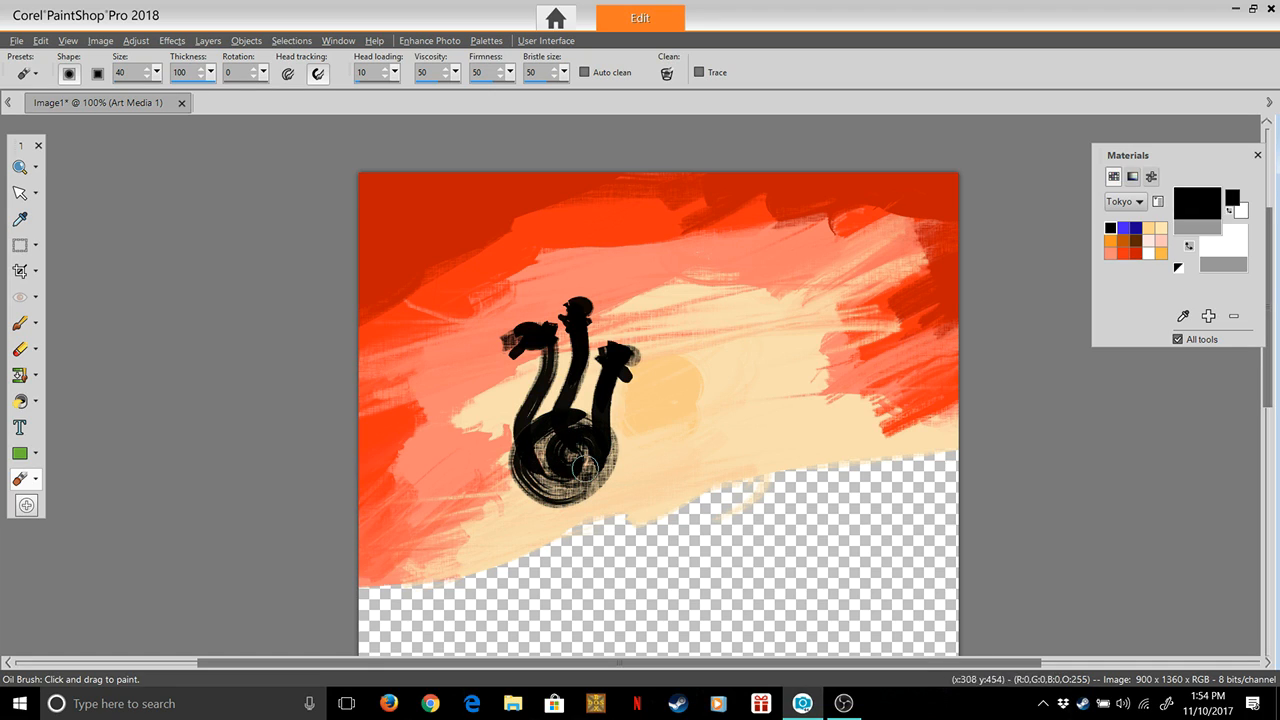
pyautogui.moveTo(591, 430)
pyautogui.mouseDown()
pyautogui.moveTo(574, 495)
pyautogui.moveTo(529, 482)
pyautogui.moveTo(538, 438)
pyautogui.moveTo(577, 473)
pyautogui.moveTo(556, 423)
pyautogui.moveTo(589, 440)
pyautogui.moveTo(585, 465)
pyautogui.moveTo(549, 465)
pyautogui.moveTo(569, 462)
pyautogui.moveTo(542, 432)
pyautogui.moveTo(547, 450)
pyautogui.moveTo(533, 459)
pyautogui.moveTo(582, 431)
pyautogui.moveTo(516, 414)
pyautogui.moveTo(545, 426)
pyautogui.moveTo(563, 413)
pyautogui.moveTo(513, 432)
pyautogui.moveTo(552, 398)
pyautogui.moveTo(590, 415)
pyautogui.moveTo(600, 439)
pyautogui.moveTo(583, 476)
pyautogui.moveTo(565, 412)
pyautogui.mouseUp()
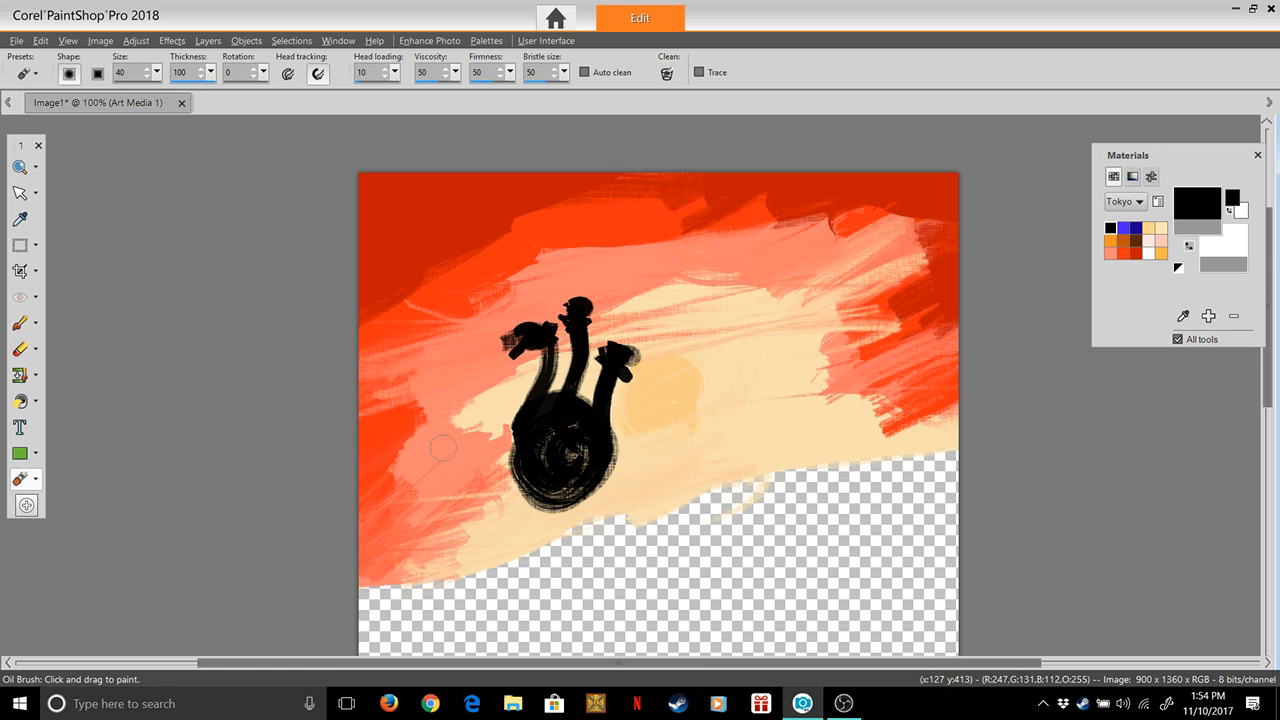
pyautogui.moveTo(528, 412)
pyautogui.mouseDown()
pyautogui.moveTo(431, 318)
pyautogui.moveTo(452, 452)
pyautogui.mouseUp()
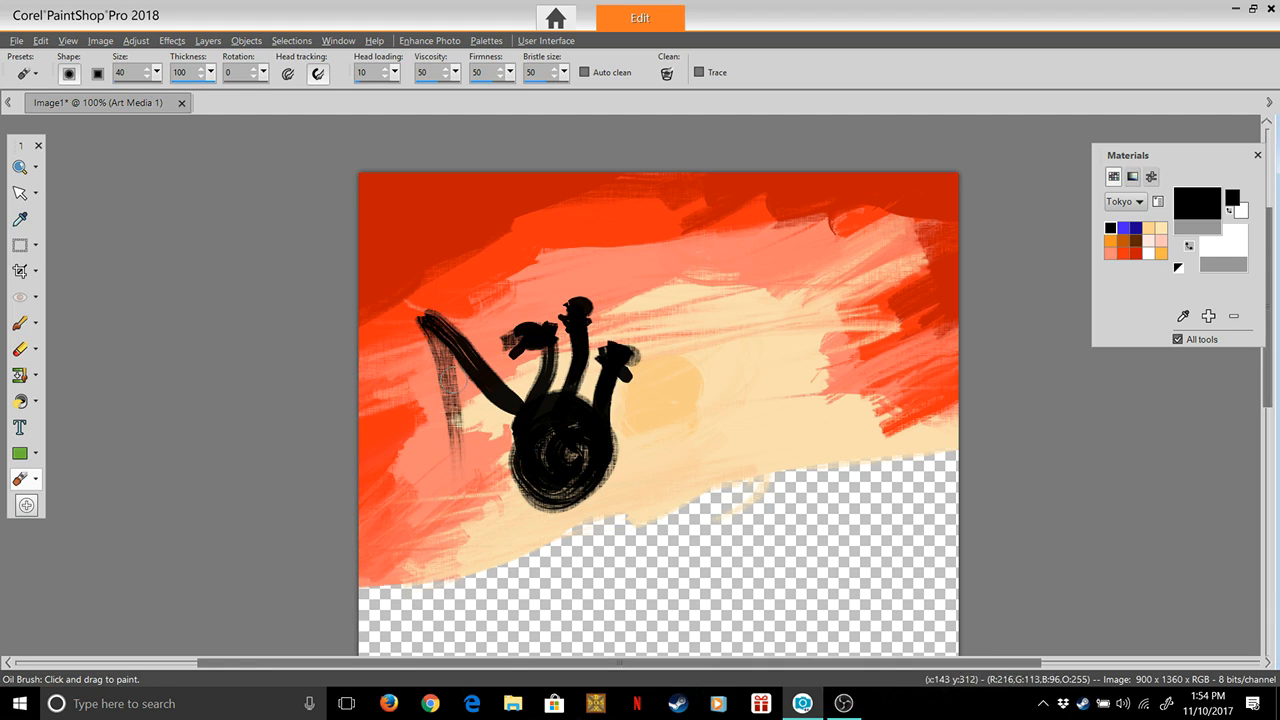
pyautogui.moveTo(434, 332)
pyautogui.mouseDown()
pyautogui.moveTo(448, 430)
pyautogui.moveTo(435, 532)
pyautogui.moveTo(418, 550)
pyautogui.moveTo(452, 539)
pyautogui.mouseUp()
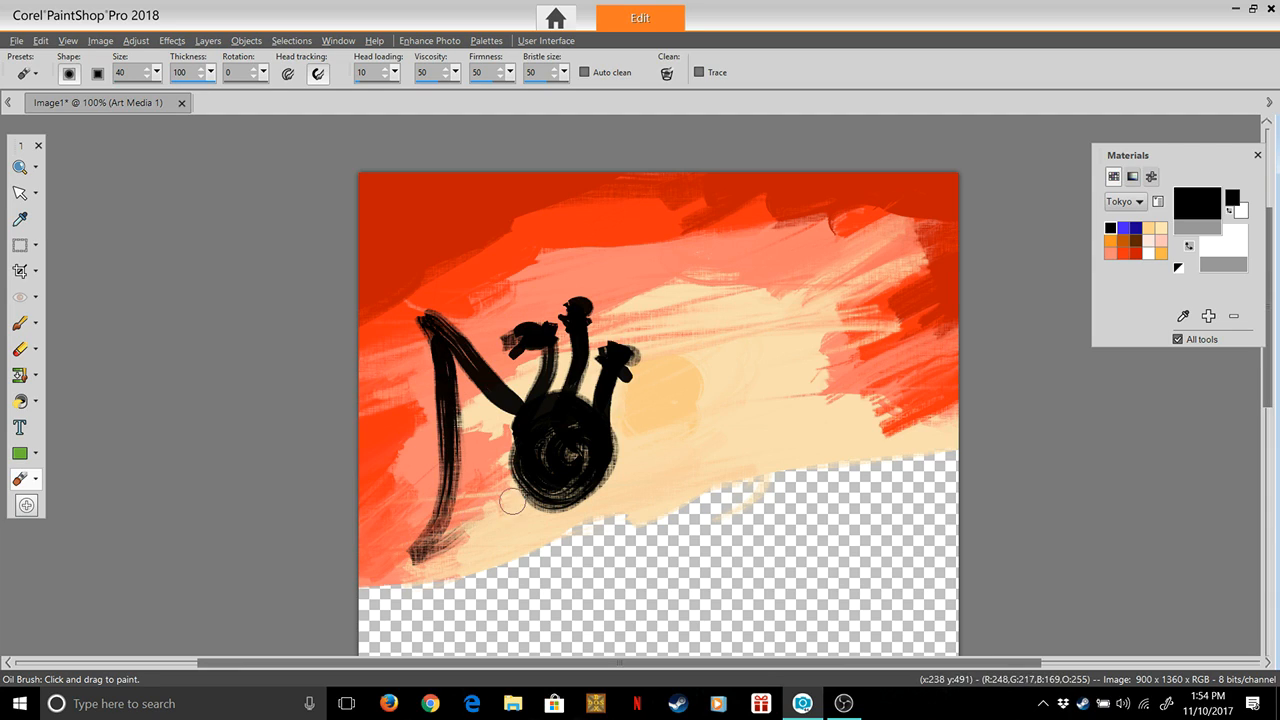
pyautogui.moveTo(531, 499)
pyautogui.mouseDown()
pyautogui.moveTo(429, 542)
pyautogui.moveTo(449, 500)
pyautogui.moveTo(455, 361)
pyautogui.moveTo(477, 448)
pyautogui.moveTo(493, 422)
pyautogui.moveTo(454, 355)
pyautogui.moveTo(483, 440)
pyautogui.moveTo(484, 407)
pyautogui.moveTo(492, 428)
pyautogui.moveTo(518, 435)
pyautogui.moveTo(498, 405)
pyautogui.moveTo(463, 436)
pyautogui.moveTo(462, 405)
pyautogui.mouseUp()
pyautogui.moveTo(446, 530)
pyautogui.mouseDown()
pyautogui.moveTo(468, 480)
pyautogui.moveTo(460, 442)
pyautogui.moveTo(482, 455)
pyautogui.moveTo(478, 427)
pyautogui.mouseUp()
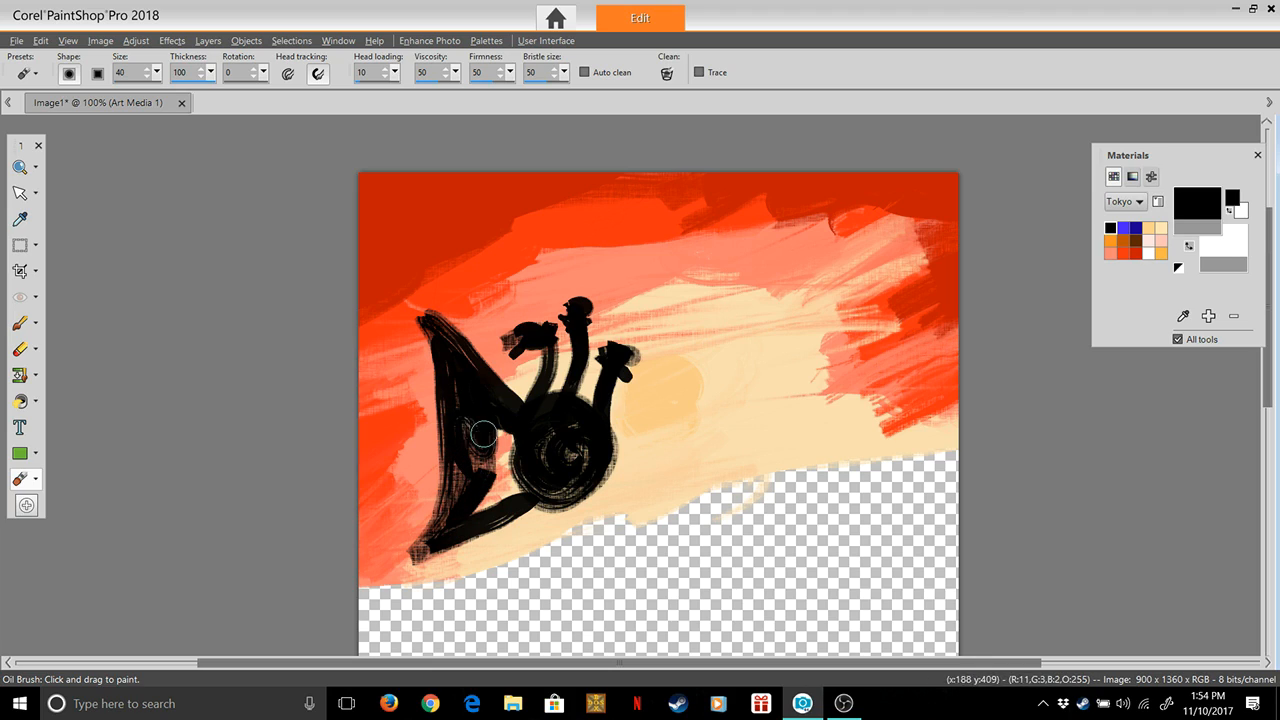
# Raise the head loading to 85 and set firmness to 36, and fill the left wing and body black and add a smaller right wing
pyautogui.moveTo(395, 73); pyautogui.dragTo(405, 92)
pyautogui.moveTo(477, 428)
pyautogui.mouseDown()
pyautogui.moveTo(486, 458)
pyautogui.moveTo(497, 437)
pyautogui.mouseUp()
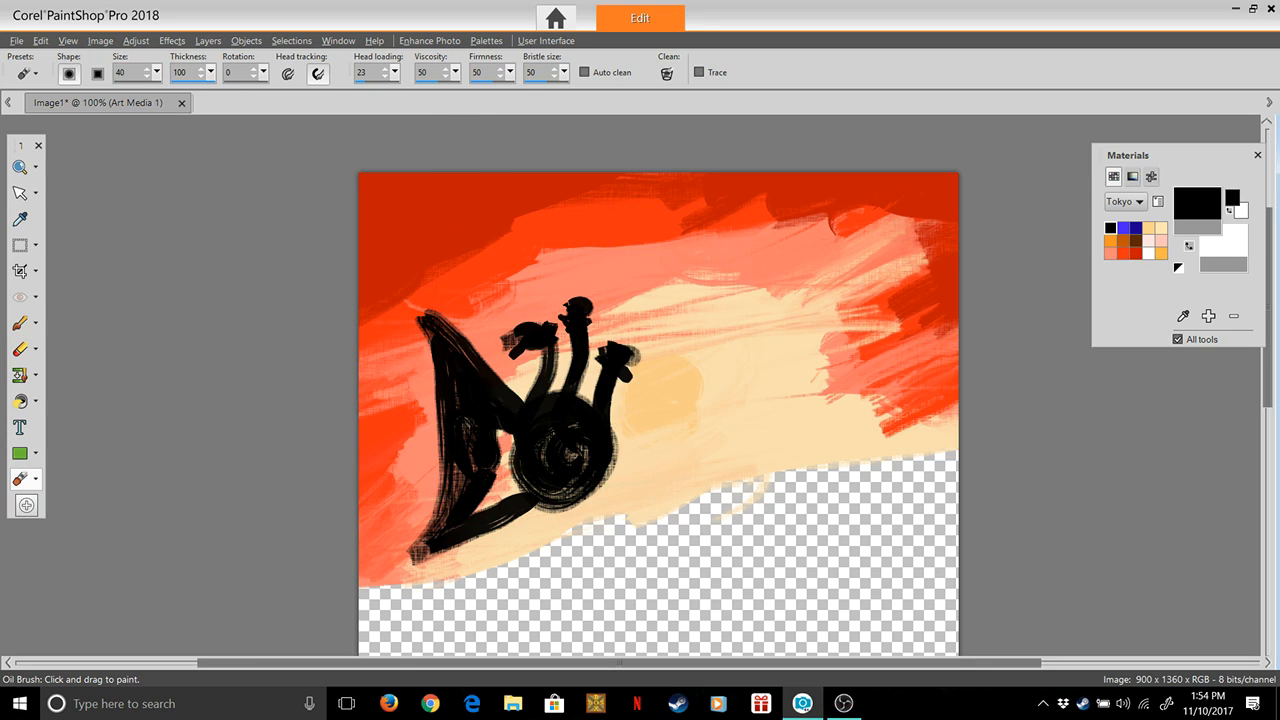
pyautogui.moveTo(510, 73); pyautogui.dragTo(510, 79)
pyautogui.write('36')
pyautogui.moveTo(503, 440); pyautogui.dragTo(503, 418)
pyautogui.moveTo(485, 467)
pyautogui.mouseDown()
pyautogui.moveTo(509, 416)
pyautogui.moveTo(508, 455)
pyautogui.moveTo(522, 452)
pyautogui.moveTo(495, 511)
pyautogui.moveTo(490, 478)
pyautogui.moveTo(487, 501)
pyautogui.moveTo(452, 521)
pyautogui.moveTo(472, 455)
pyautogui.moveTo(449, 506)
pyautogui.moveTo(460, 427)
pyautogui.moveTo(457, 501)
pyautogui.mouseUp()
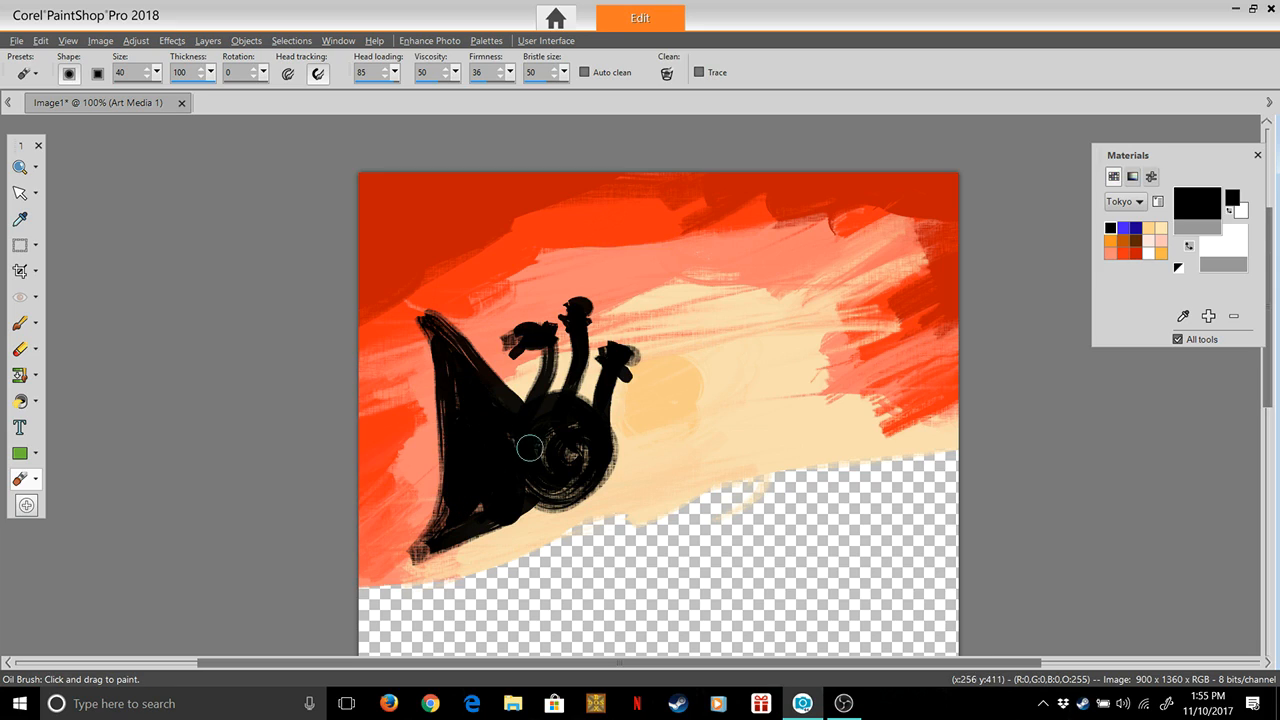
pyautogui.moveTo(561, 466)
pyautogui.mouseDown()
pyautogui.moveTo(652, 384)
pyautogui.moveTo(634, 502)
pyautogui.moveTo(533, 477)
pyautogui.moveTo(594, 492)
pyautogui.moveTo(587, 466)
pyautogui.moveTo(609, 470)
pyautogui.moveTo(621, 413)
pyautogui.moveTo(608, 459)
pyautogui.moveTo(631, 415)
pyautogui.moveTo(615, 459)
pyautogui.mouseUp()
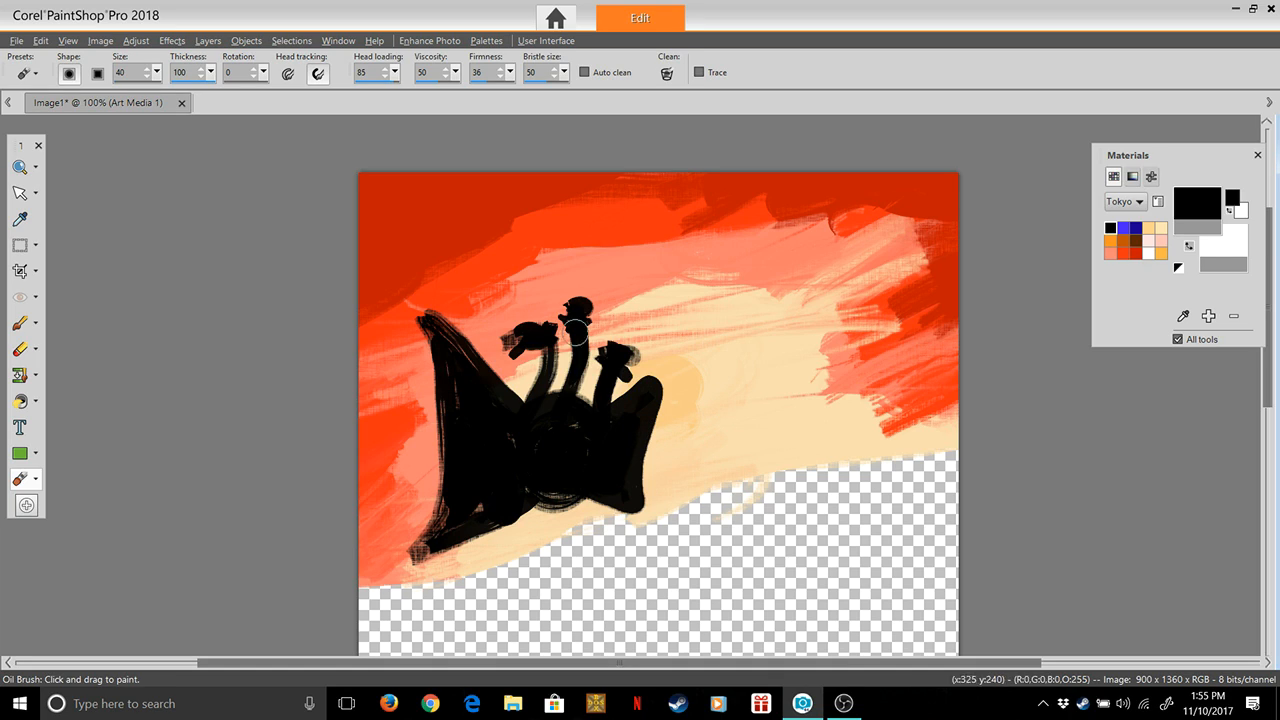
# Try a wide black stroke beyond the left wing with size 279, thickness 1 and head loading 0, and undo it
pyautogui.moveTo(396, 73); pyautogui.dragTo(341, 91)
pyautogui.moveTo(211, 73)
pyautogui.mouseDown()
pyautogui.moveTo(143, 91)
pyautogui.moveTo(158, 75)
pyautogui.moveTo(172, 92)
pyautogui.mouseUp()
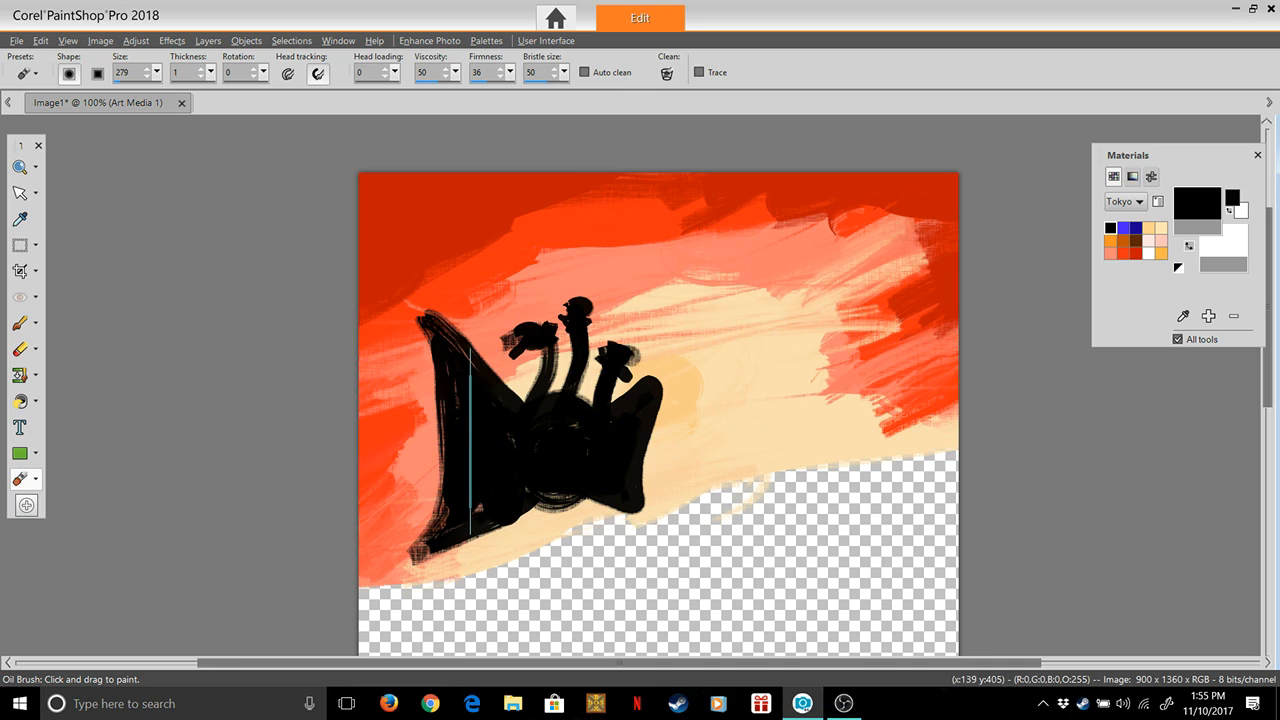
pyautogui.moveTo(470, 443)
pyautogui.mouseDown()
pyautogui.moveTo(363, 447)
pyautogui.moveTo(394, 450)
pyautogui.mouseUp()
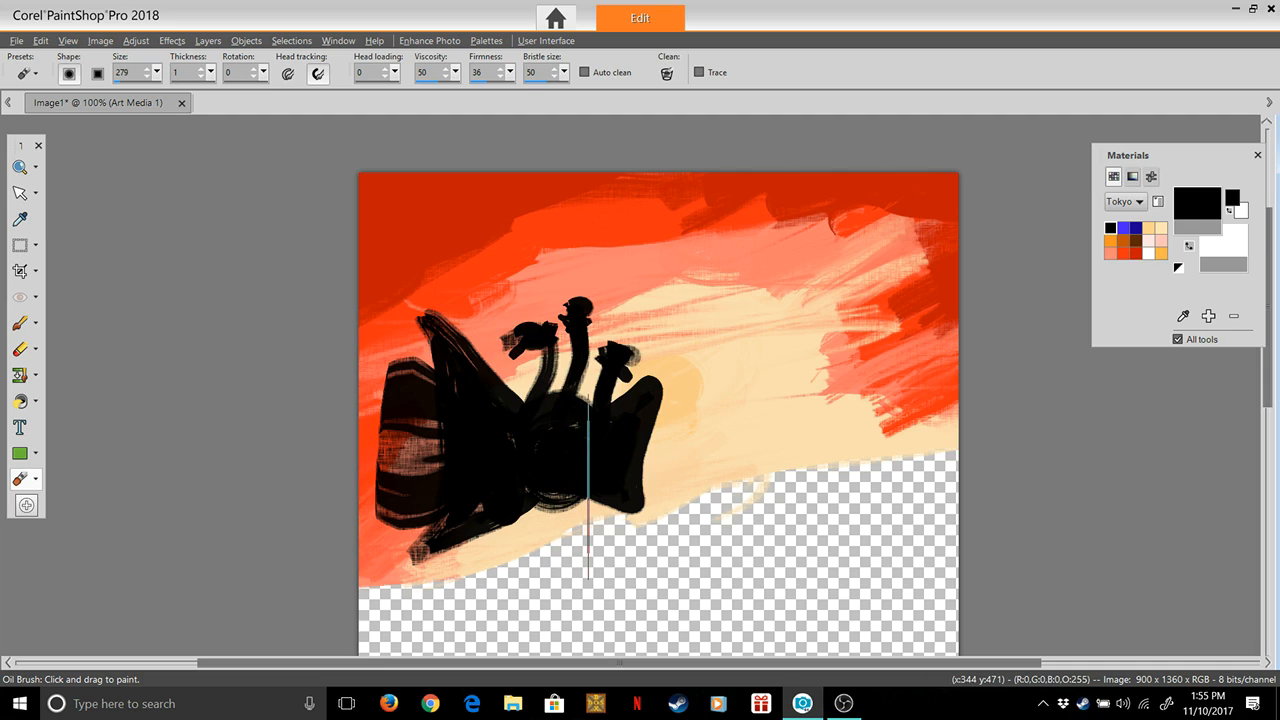
pyautogui.hotkey('ctrl', 'z')
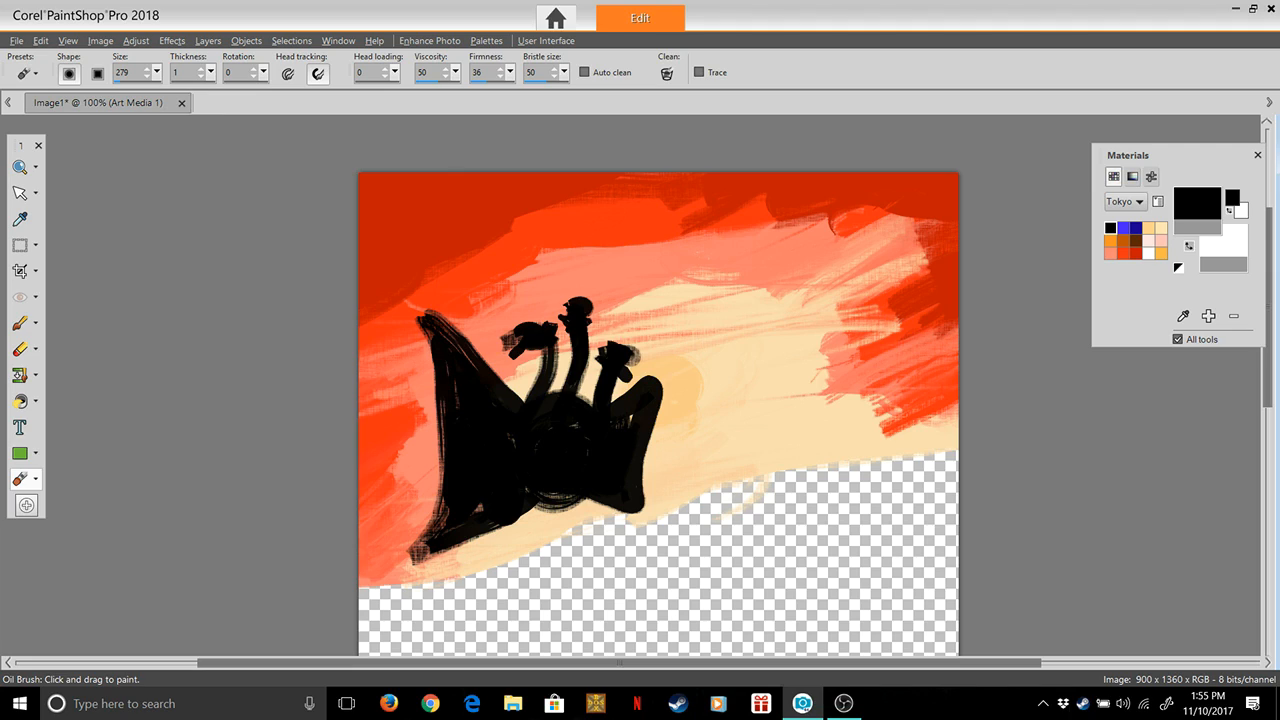
# Set the firmness to 11, try another wide black stroke from the left wing to the canvas edge, and undo it
pyautogui.moveTo(510, 72)
pyautogui.mouseDown()
pyautogui.moveTo(507, 91)
pyautogui.moveTo(489, 91)
pyautogui.mouseUp()
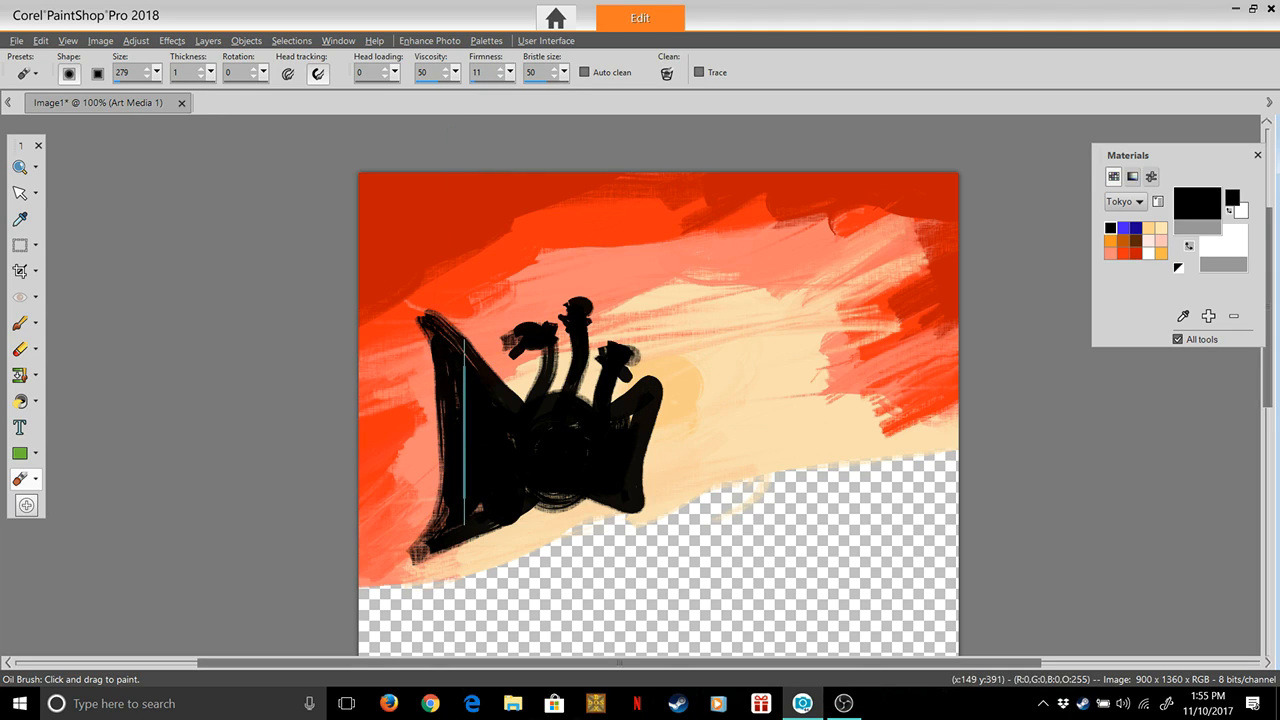
pyautogui.moveTo(464, 432)
pyautogui.mouseDown()
pyautogui.moveTo(432, 420)
pyautogui.moveTo(440, 445)
pyautogui.moveTo(344, 436)
pyautogui.moveTo(362, 438)
pyautogui.mouseUp()
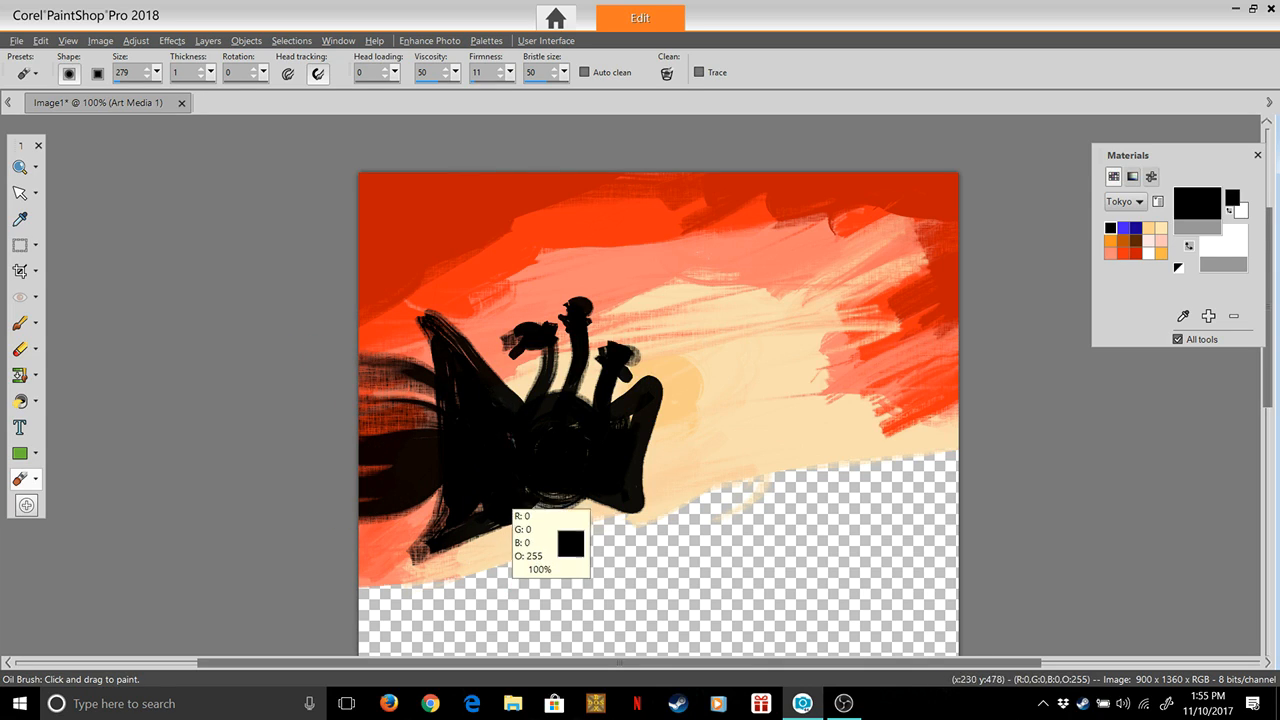
pyautogui.hotkey('ctrl', 'z')
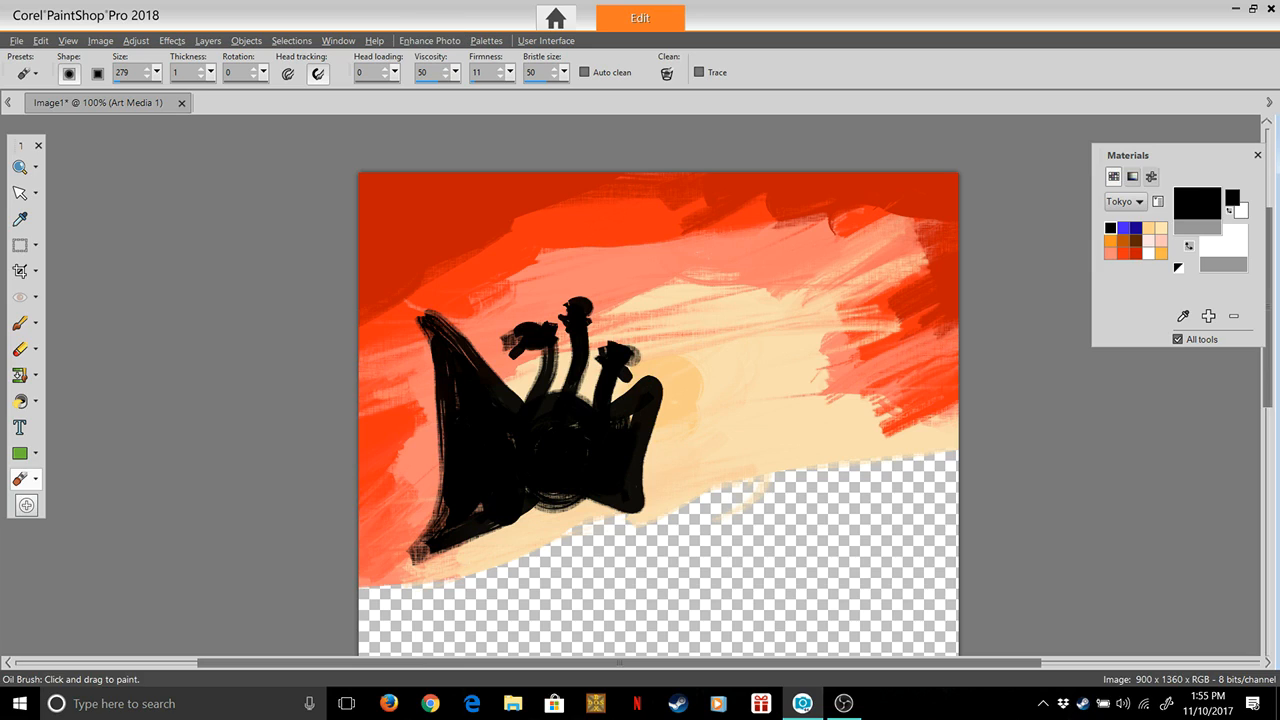
# Set the viscosity to 1, try several wide black strokes along the left wing's outer edge, and undo them all
pyautogui.click(456, 73)
pyautogui.moveTo(430, 92); pyautogui.dragTo(422, 92)
pyautogui.moveTo(455, 439); pyautogui.dragTo(448, 461)
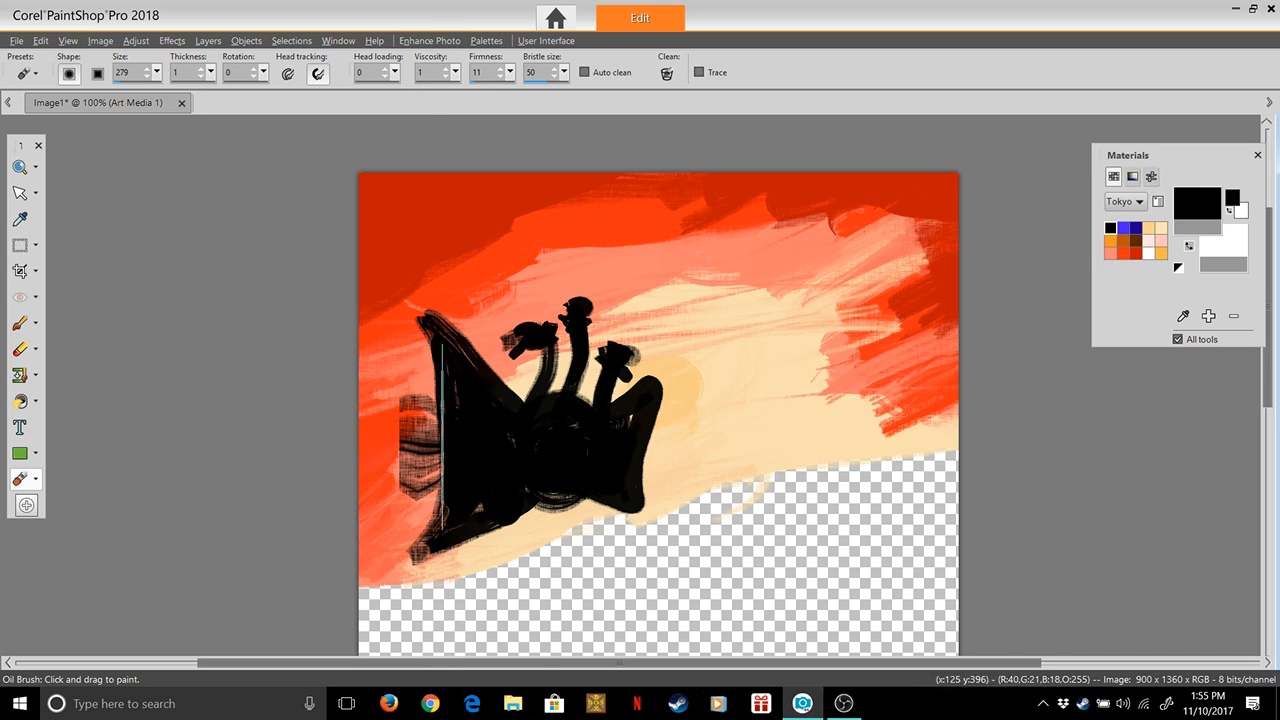
pyautogui.moveTo(400, 403)
pyautogui.mouseDown()
pyautogui.moveTo(468, 416)
pyautogui.moveTo(449, 391)
pyautogui.moveTo(395, 393)
pyautogui.moveTo(461, 451)
pyautogui.moveTo(414, 444)
pyautogui.moveTo(464, 466)
pyautogui.moveTo(399, 464)
pyautogui.moveTo(451, 488)
pyautogui.mouseUp()
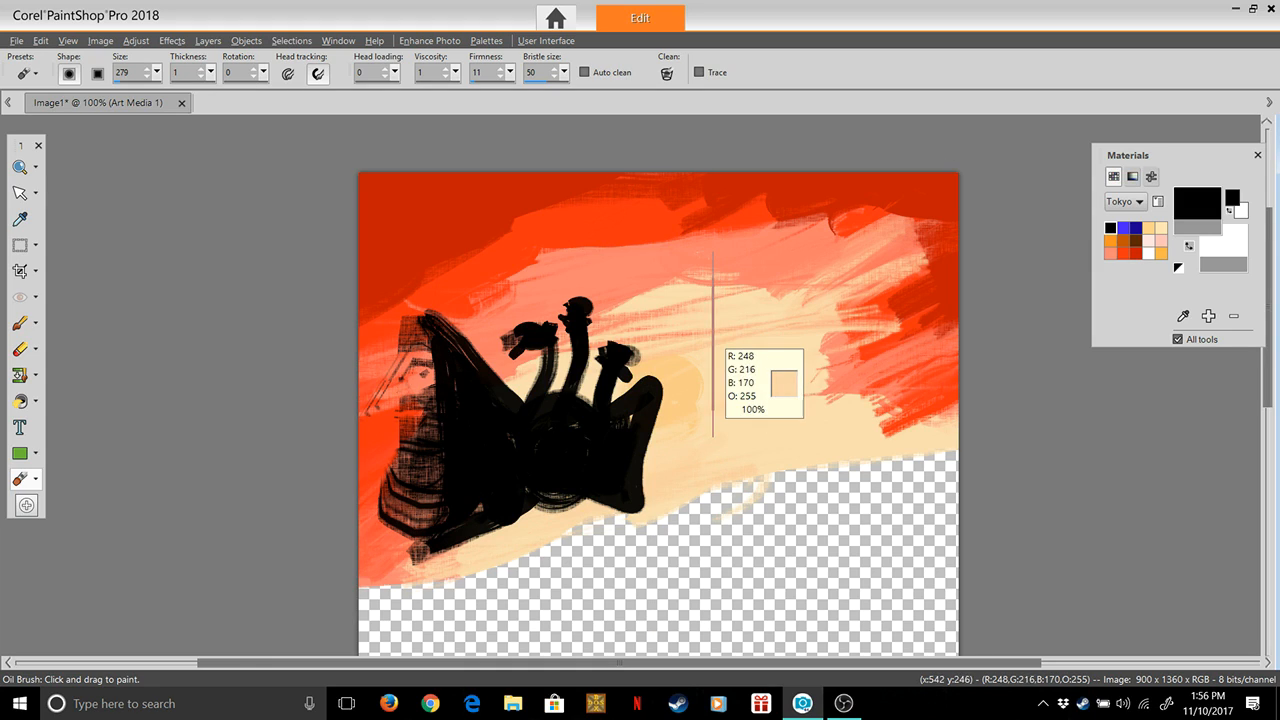
pyautogui.hotkey('ctrl', 'z')
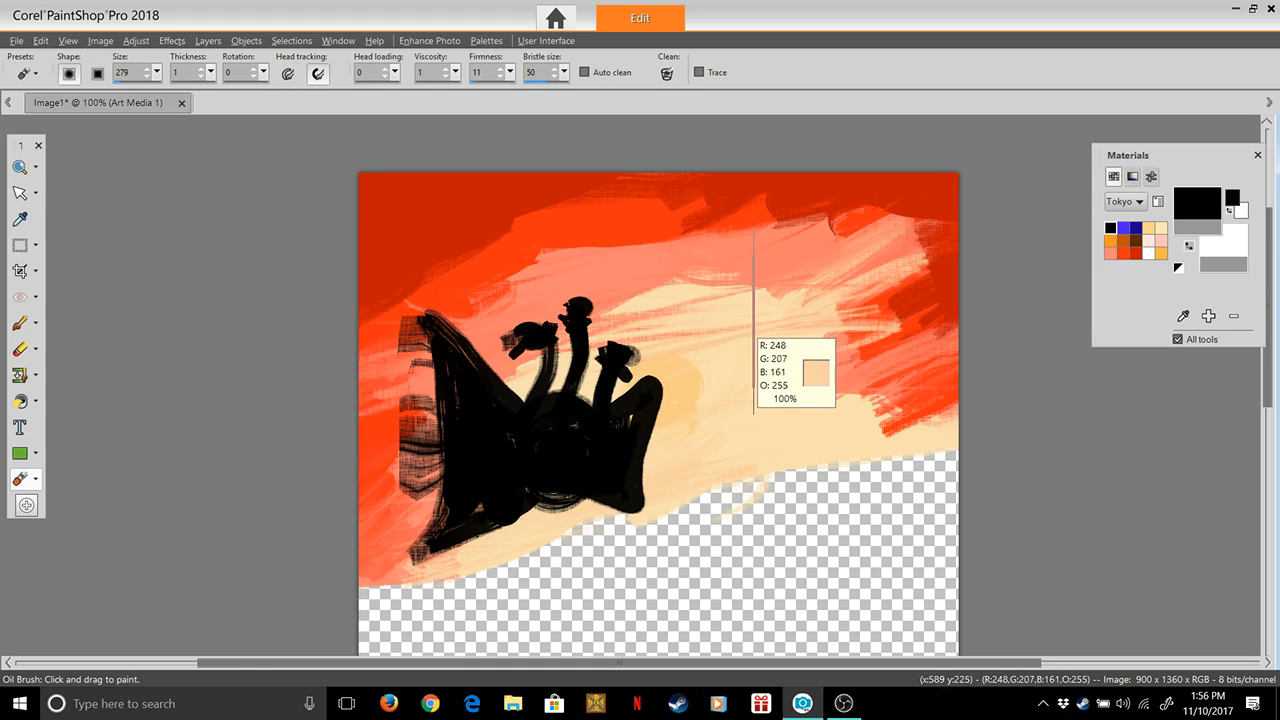
pyautogui.hotkey('ctrl', 'z')
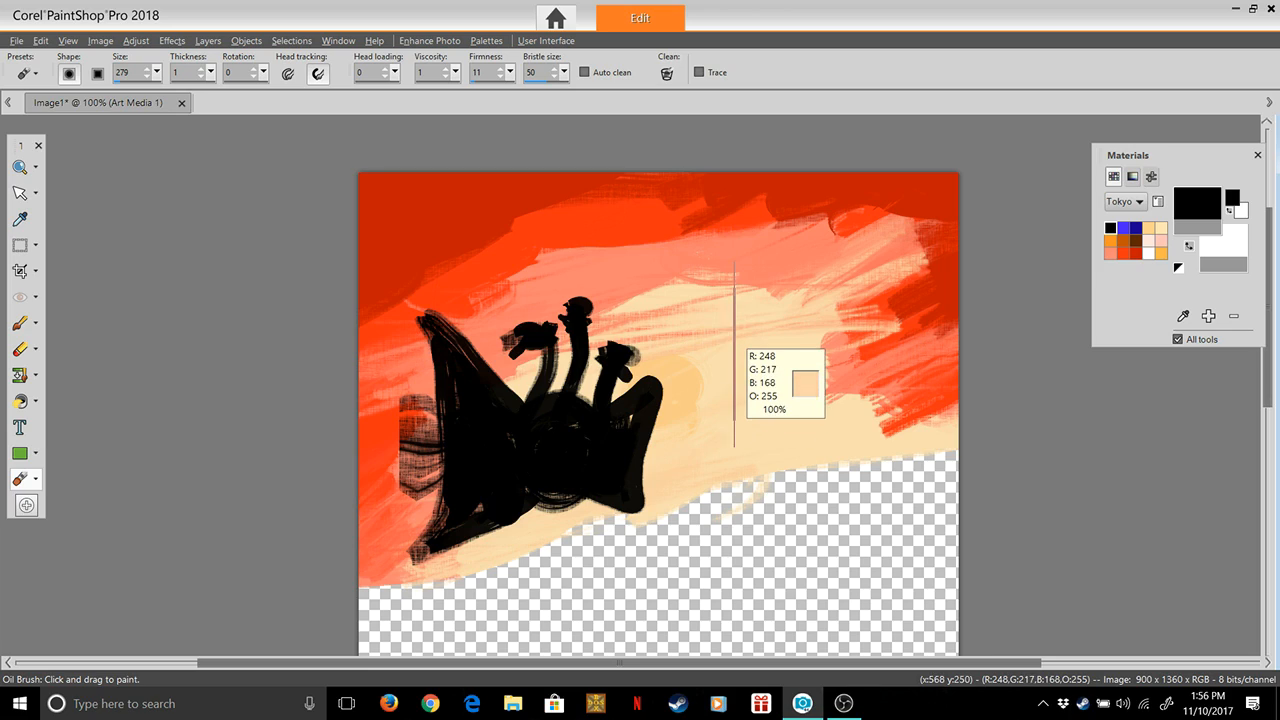
pyautogui.hotkey('ctrl', 'z')
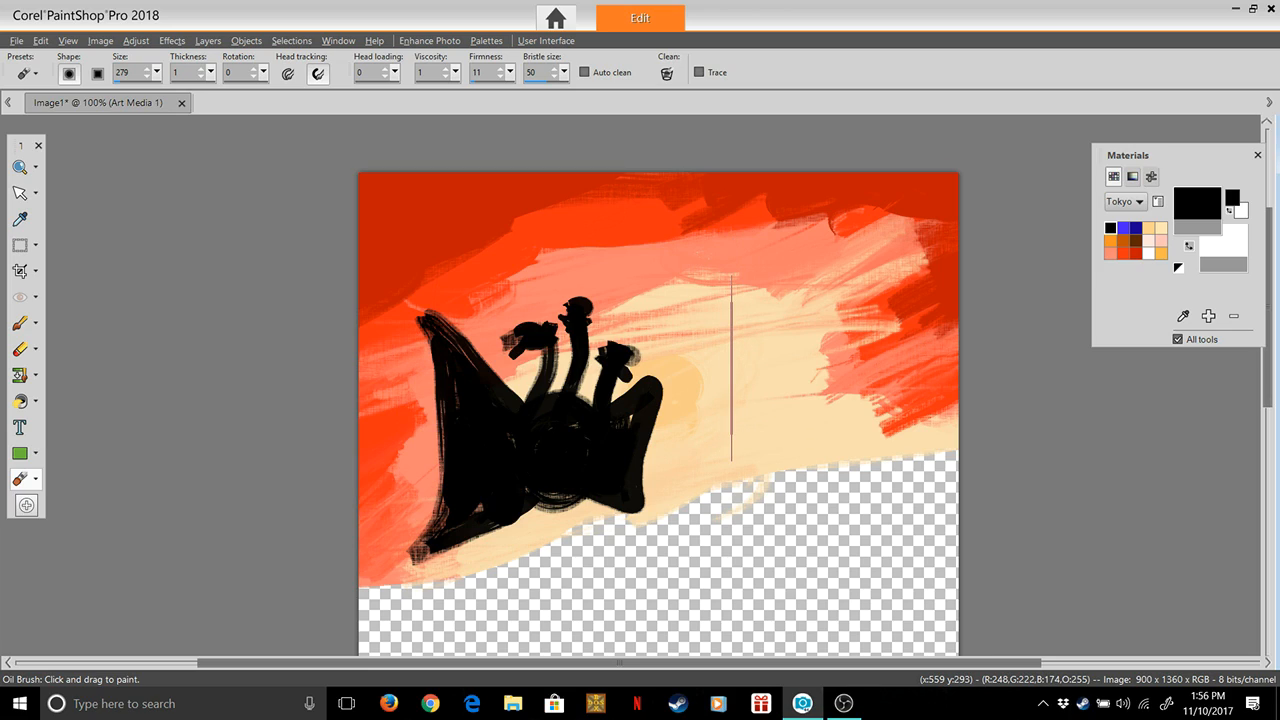
# Set thickness to 99, size to 57 and head loading to 5, and paint longer tips and jagged outer edges on both black wings
pyautogui.moveTo(211, 73); pyautogui.dragTo(277, 91)
pyautogui.moveTo(157, 73)
pyautogui.mouseDown()
pyautogui.moveTo(141, 92)
pyautogui.moveTo(156, 78)
pyautogui.moveTo(154, 92)
pyautogui.mouseUp()
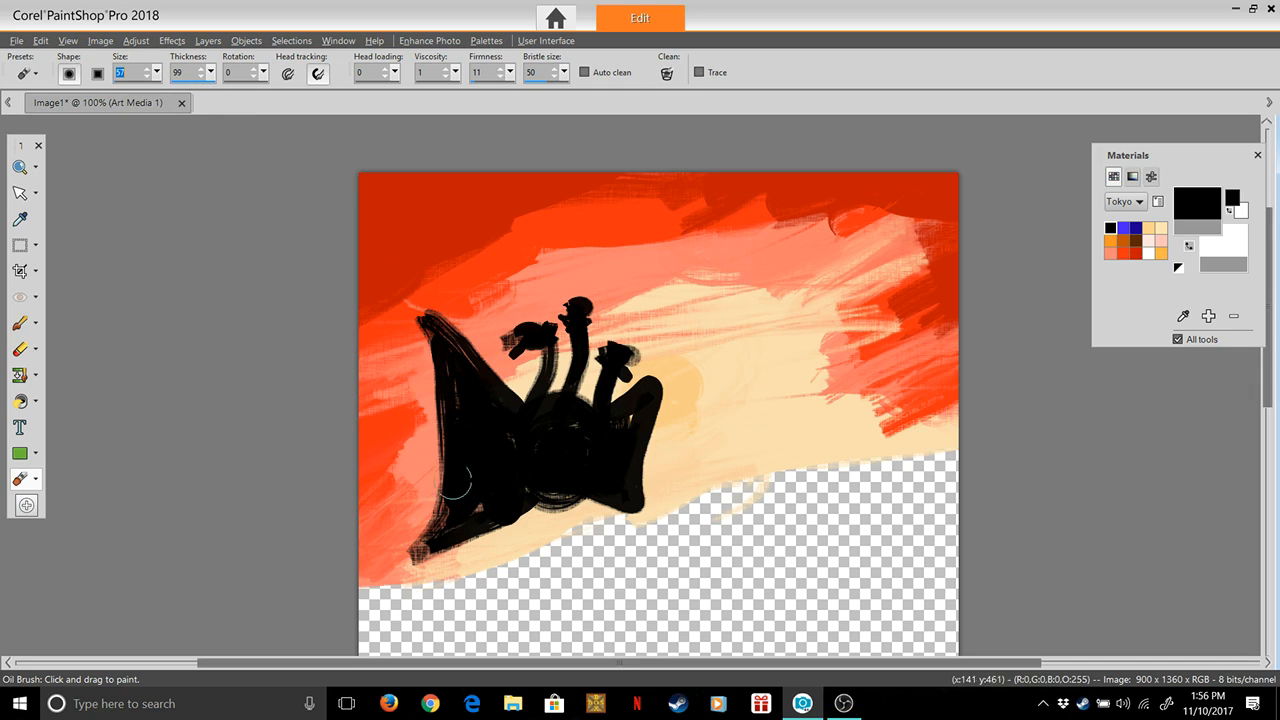
pyautogui.moveTo(395, 73); pyautogui.dragTo(398, 92)
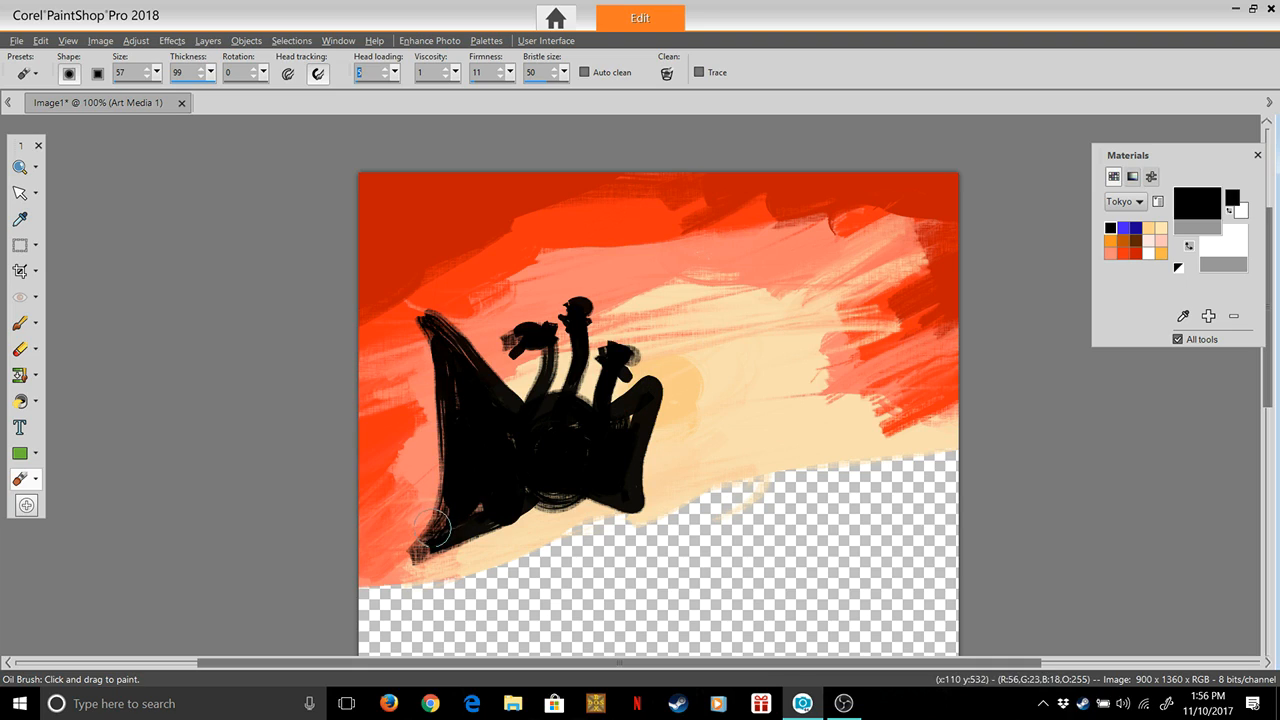
pyautogui.moveTo(430, 528)
pyautogui.mouseDown()
pyautogui.moveTo(429, 447)
pyautogui.moveTo(453, 475)
pyautogui.moveTo(433, 448)
pyautogui.moveTo(441, 402)
pyautogui.moveTo(425, 373)
pyautogui.moveTo(449, 400)
pyautogui.moveTo(433, 385)
pyautogui.moveTo(432, 330)
pyautogui.moveTo(410, 305)
pyautogui.moveTo(454, 366)
pyautogui.moveTo(424, 304)
pyautogui.moveTo(443, 348)
pyautogui.moveTo(409, 300)
pyautogui.mouseUp()
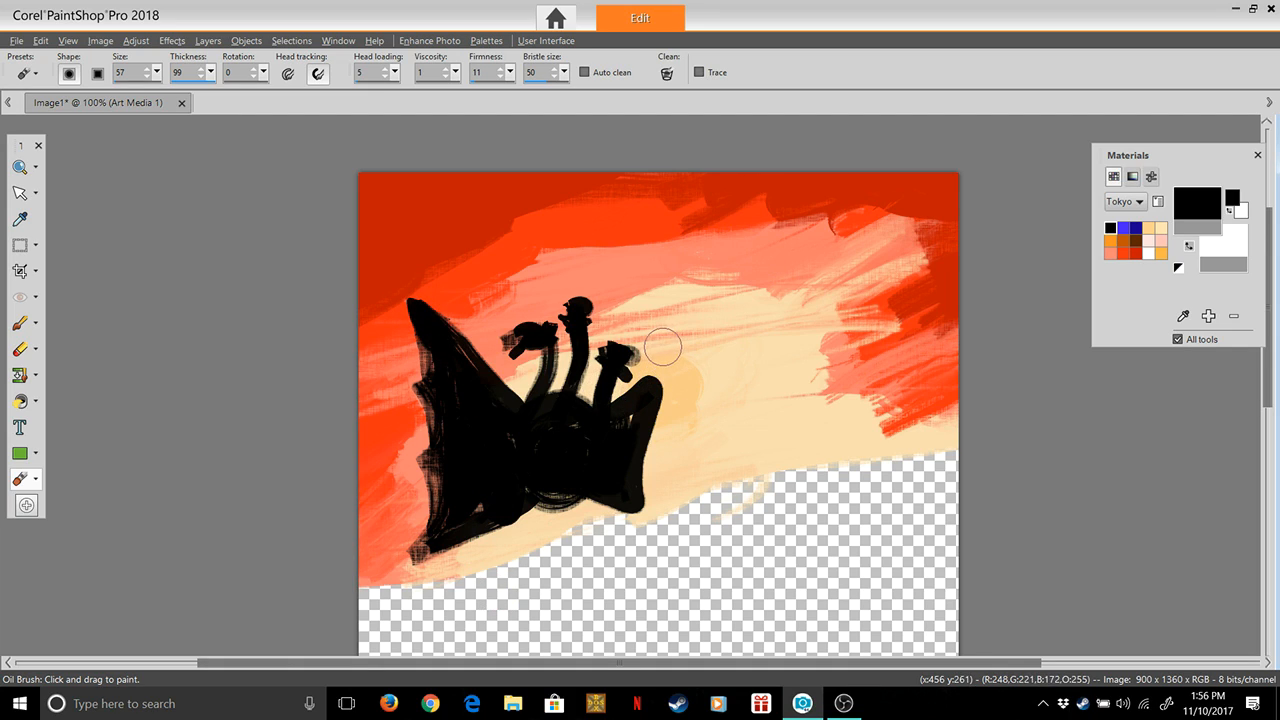
pyautogui.moveTo(663, 347); pyautogui.dragTo(625, 452)
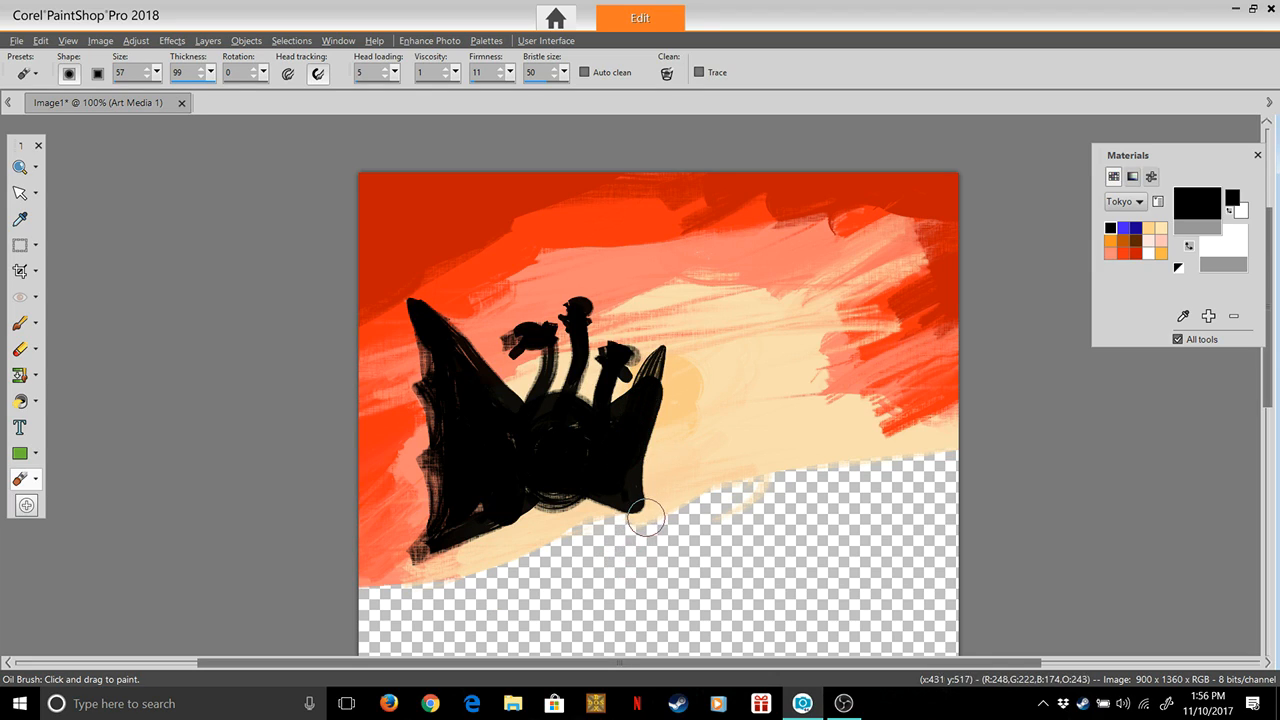
pyautogui.moveTo(645, 517)
pyautogui.mouseDown()
pyautogui.moveTo(638, 416)
pyautogui.moveTo(669, 341)
pyautogui.moveTo(627, 440)
pyautogui.moveTo(665, 347)
pyautogui.moveTo(637, 442)
pyautogui.moveTo(656, 426)
pyautogui.moveTo(668, 375)
pyautogui.moveTo(672, 415)
pyautogui.moveTo(623, 451)
pyautogui.moveTo(650, 481)
pyautogui.mouseUp()
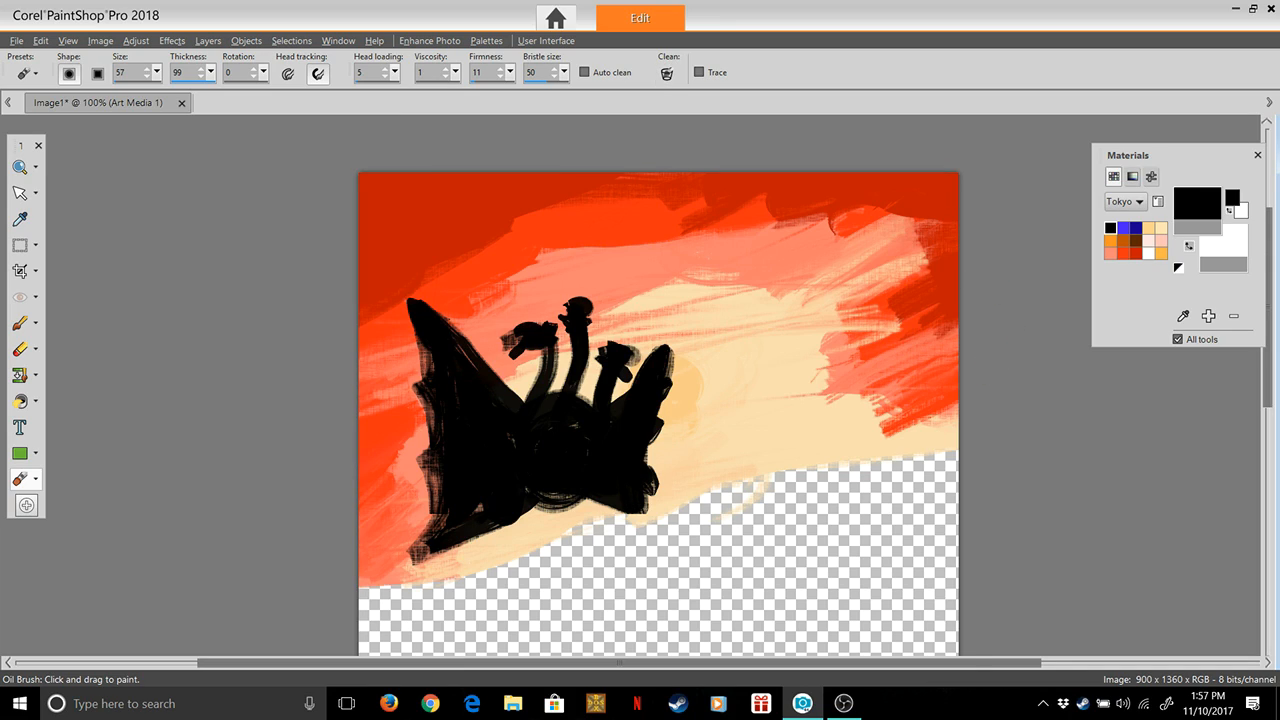
# Make the light orange Tokyo swatch the foreground colour at brush size 5, try thin flame lines above the middle head, and undo them
pyautogui.click(1161, 254)
pyautogui.click(1197, 204)
pyautogui.click(708, 560)
pyautogui.moveTo(157, 73); pyautogui.dragTo(164, 91)
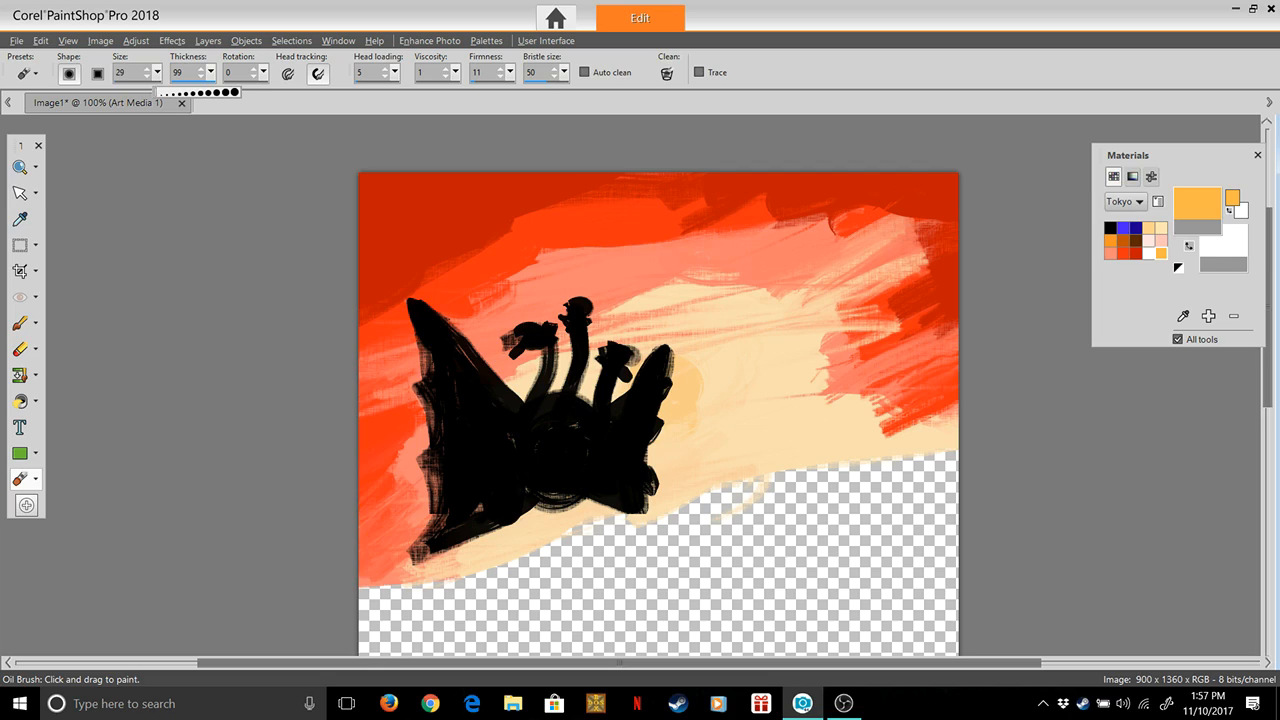
pyautogui.moveTo(159, 92); pyautogui.dragTo(156, 92)
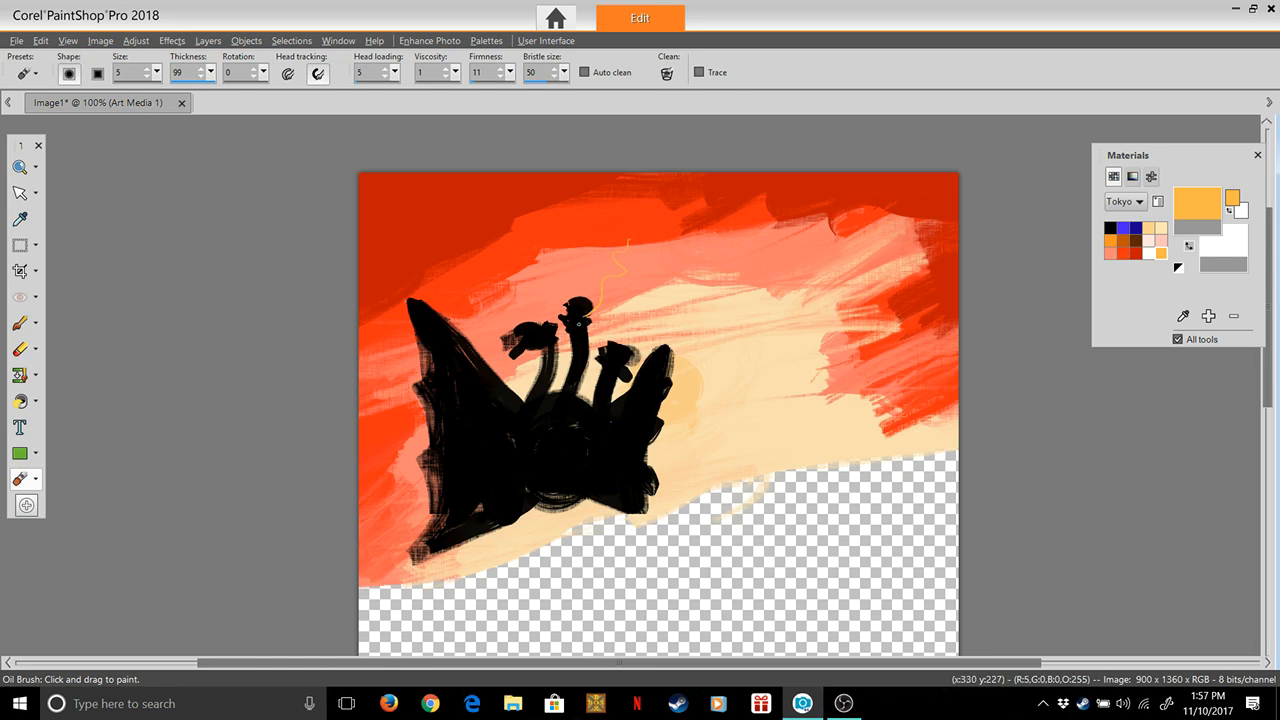
pyautogui.moveTo(583, 312)
pyautogui.mouseDown()
pyautogui.moveTo(599, 285)
pyautogui.moveTo(594, 232)
pyautogui.mouseUp()
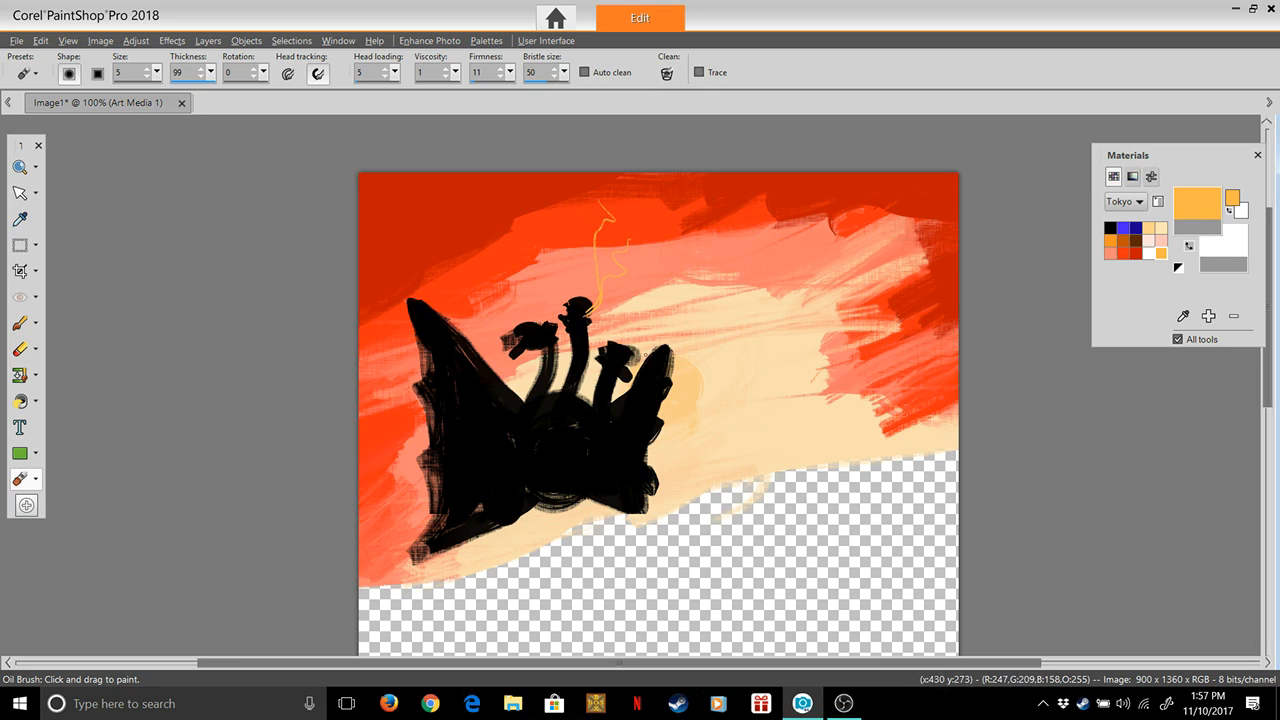
pyautogui.hotkey('ctrl', 'z')
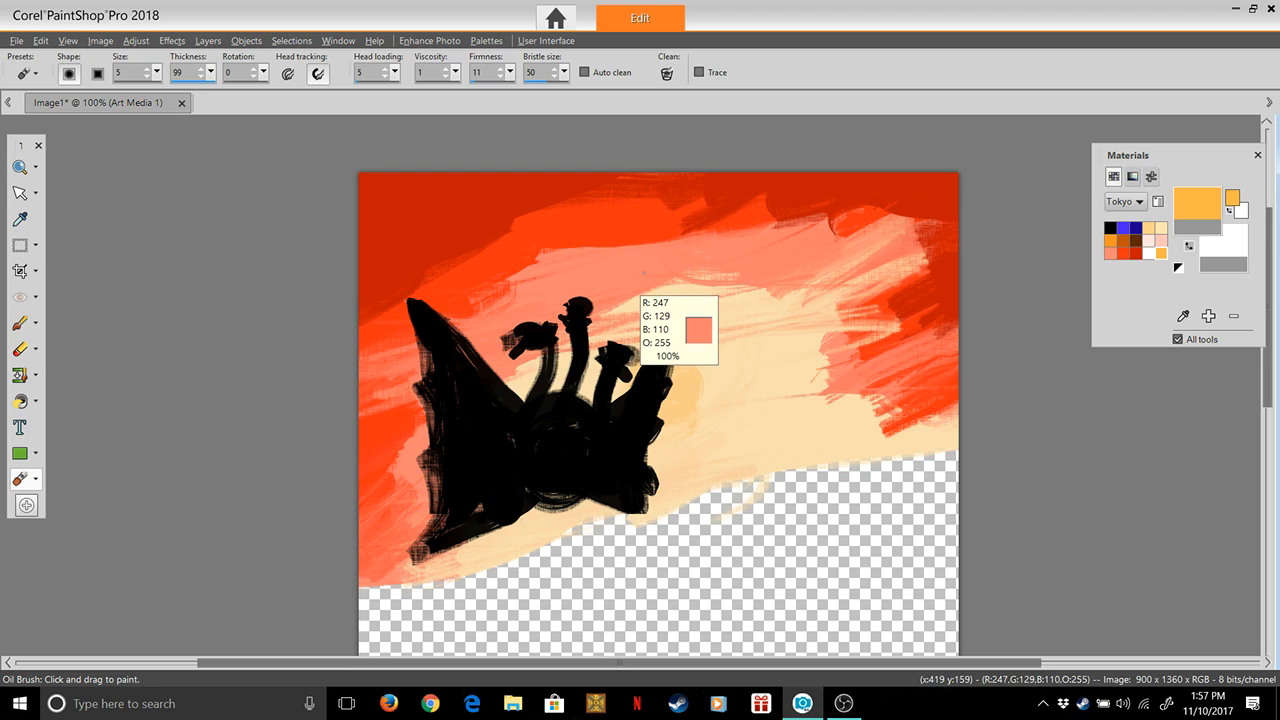
# Set head loading to 19 and viscosity to 10, and paint thin branching light orange flame lines from the left head to the canvas edge
pyautogui.moveTo(395, 73); pyautogui.dragTo(405, 91)
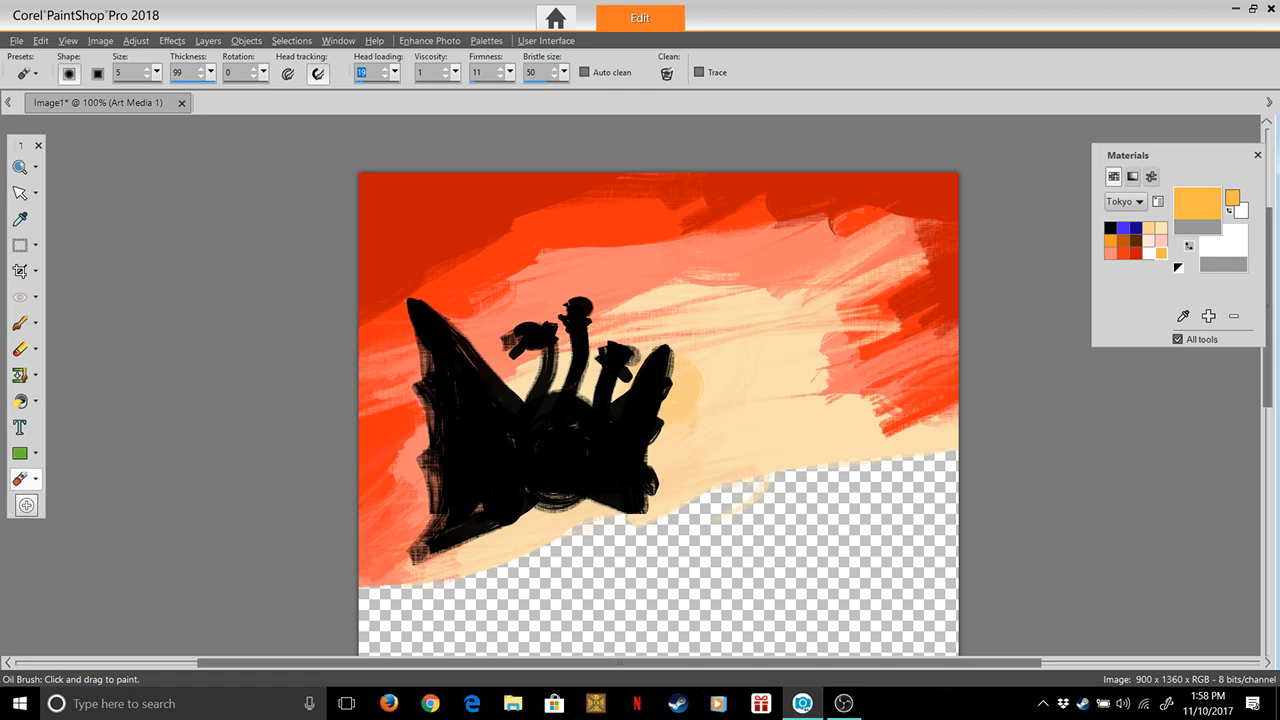
pyautogui.moveTo(455, 72); pyautogui.dragTo(463, 91)
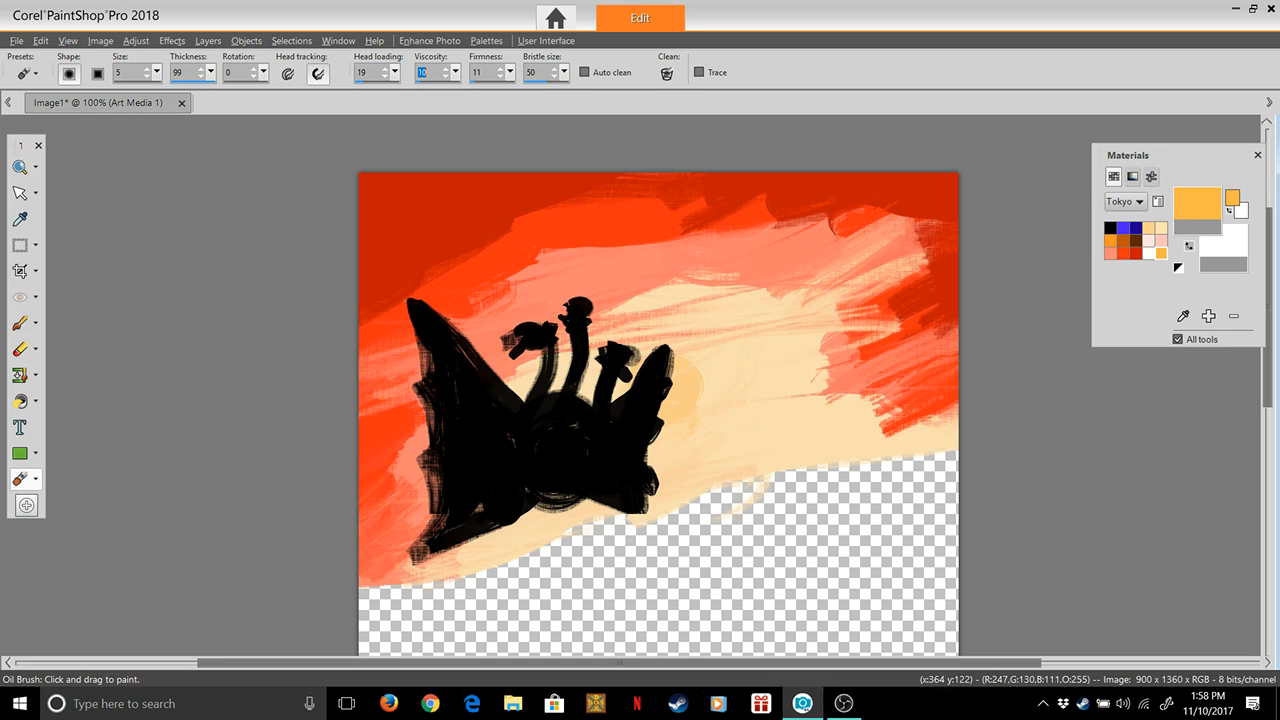
pyautogui.moveTo(519, 339); pyautogui.dragTo(350, 412)
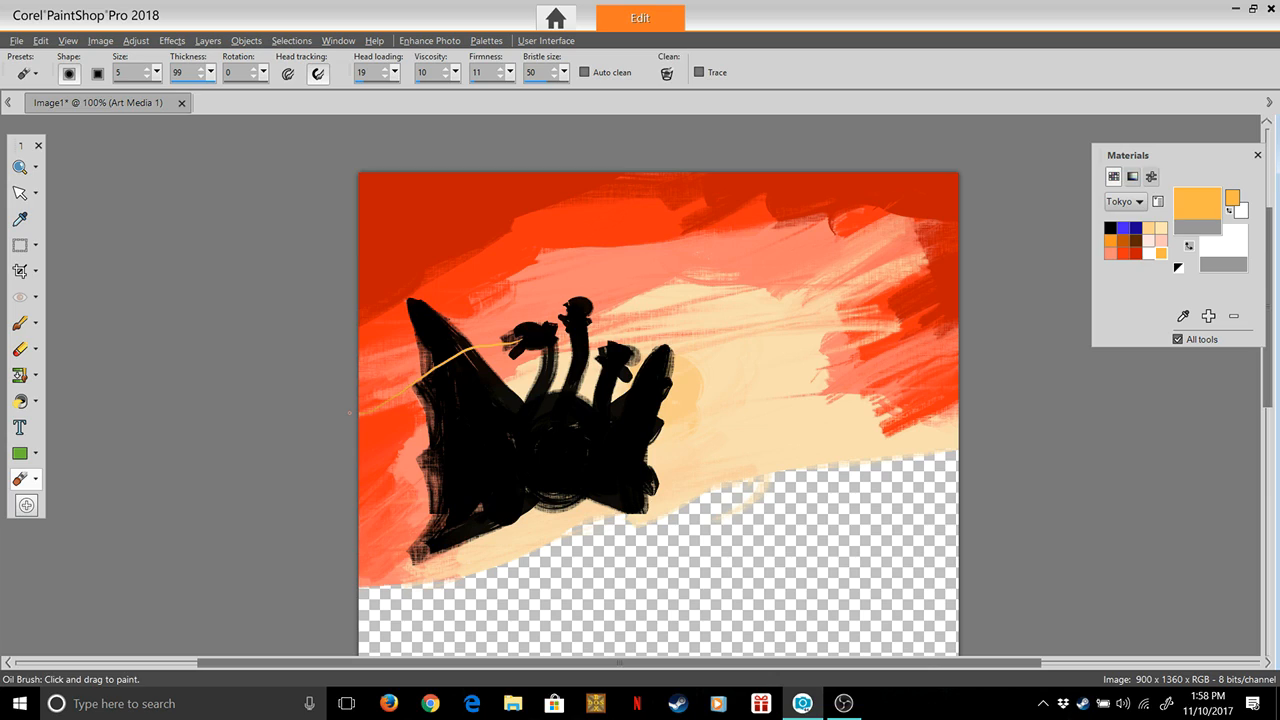
pyautogui.moveTo(432, 361)
pyautogui.mouseDown()
pyautogui.moveTo(372, 366)
pyautogui.moveTo(398, 417)
pyautogui.moveTo(372, 432)
pyautogui.mouseUp()
pyautogui.moveTo(474, 346)
pyautogui.mouseDown()
pyautogui.moveTo(440, 388)
pyautogui.moveTo(447, 343)
pyautogui.moveTo(408, 338)
pyautogui.moveTo(423, 329)
pyautogui.mouseUp()
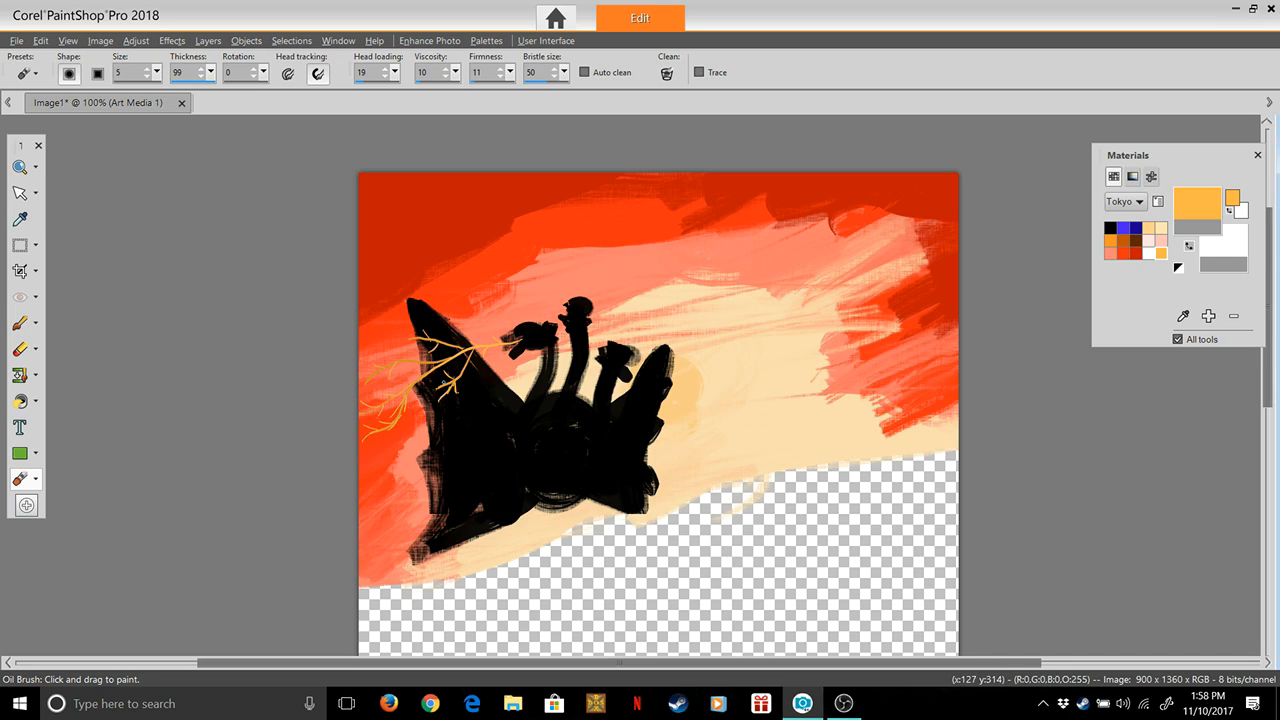
pyautogui.moveTo(438, 385); pyautogui.dragTo(431, 387)
# Paint thin branching light orange flame lines from the middle head up to the canvas's upper edge
pyautogui.moveTo(604, 283)
pyautogui.mouseDown()
pyautogui.moveTo(650, 242)
pyautogui.moveTo(647, 213)
pyautogui.moveTo(686, 176)
pyautogui.mouseUp()
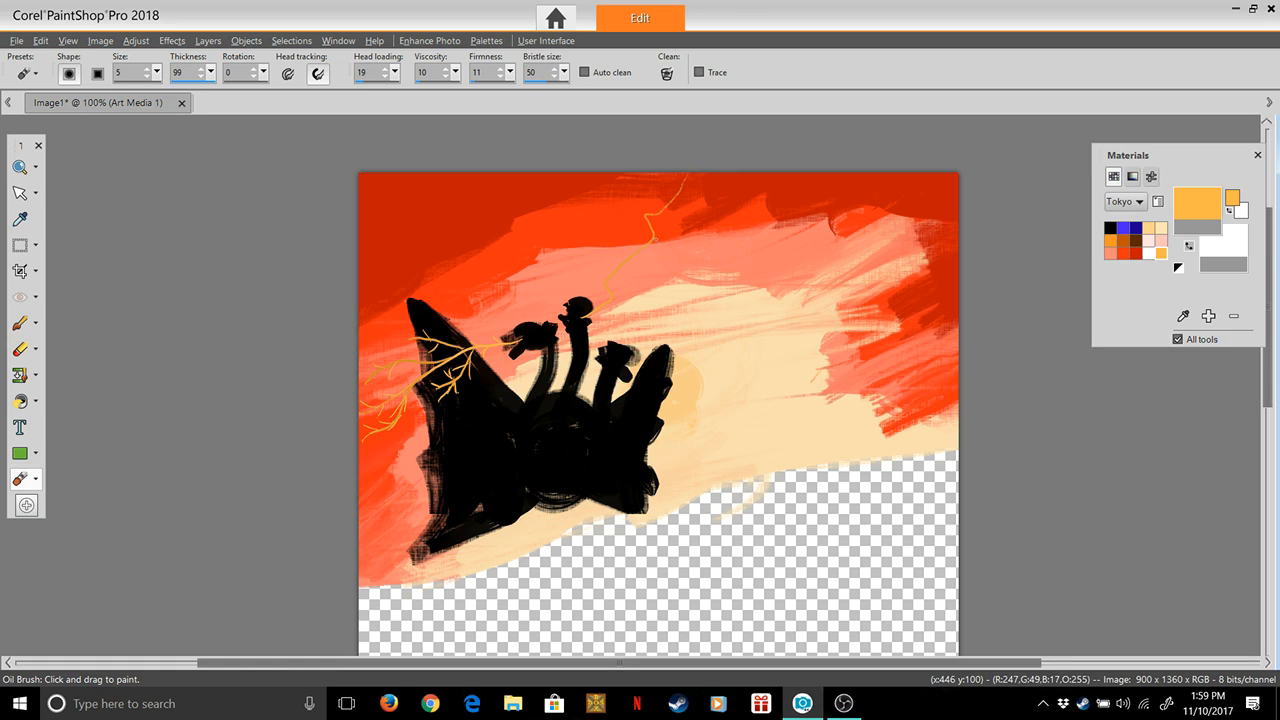
pyautogui.moveTo(660, 239)
pyautogui.mouseDown()
pyautogui.moveTo(722, 197)
pyautogui.moveTo(702, 215)
pyautogui.moveTo(702, 196)
pyautogui.moveTo(731, 175)
pyautogui.mouseUp()
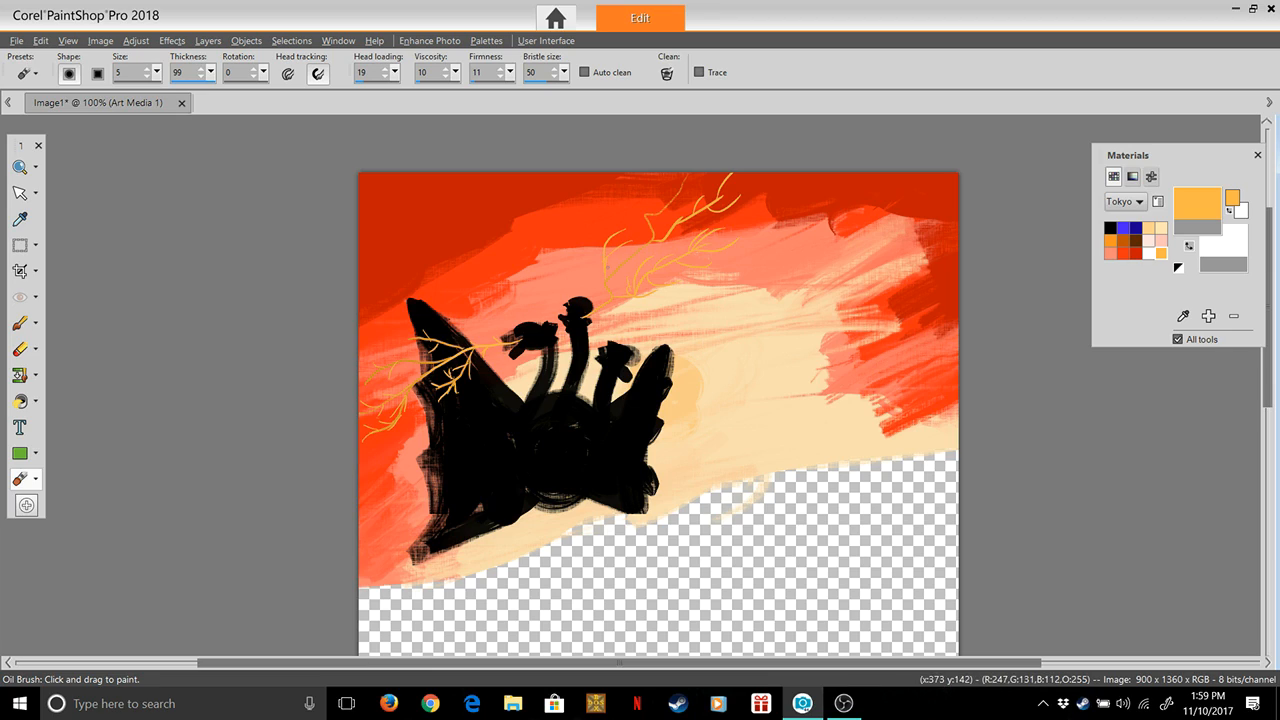
pyautogui.moveTo(646, 225); pyautogui.dragTo(663, 192)
# Paint thin branching light orange flame lines from the right head across the right wing towards the red sky
pyautogui.moveTo(628, 367)
pyautogui.mouseDown()
pyautogui.moveTo(773, 354)
pyautogui.moveTo(710, 377)
pyautogui.moveTo(717, 360)
pyautogui.moveTo(760, 374)
pyautogui.moveTo(739, 375)
pyautogui.moveTo(828, 376)
pyautogui.moveTo(744, 391)
pyautogui.moveTo(757, 374)
pyautogui.moveTo(816, 401)
pyautogui.moveTo(859, 387)
pyautogui.moveTo(774, 401)
pyautogui.moveTo(776, 384)
pyautogui.moveTo(912, 390)
pyautogui.mouseUp()
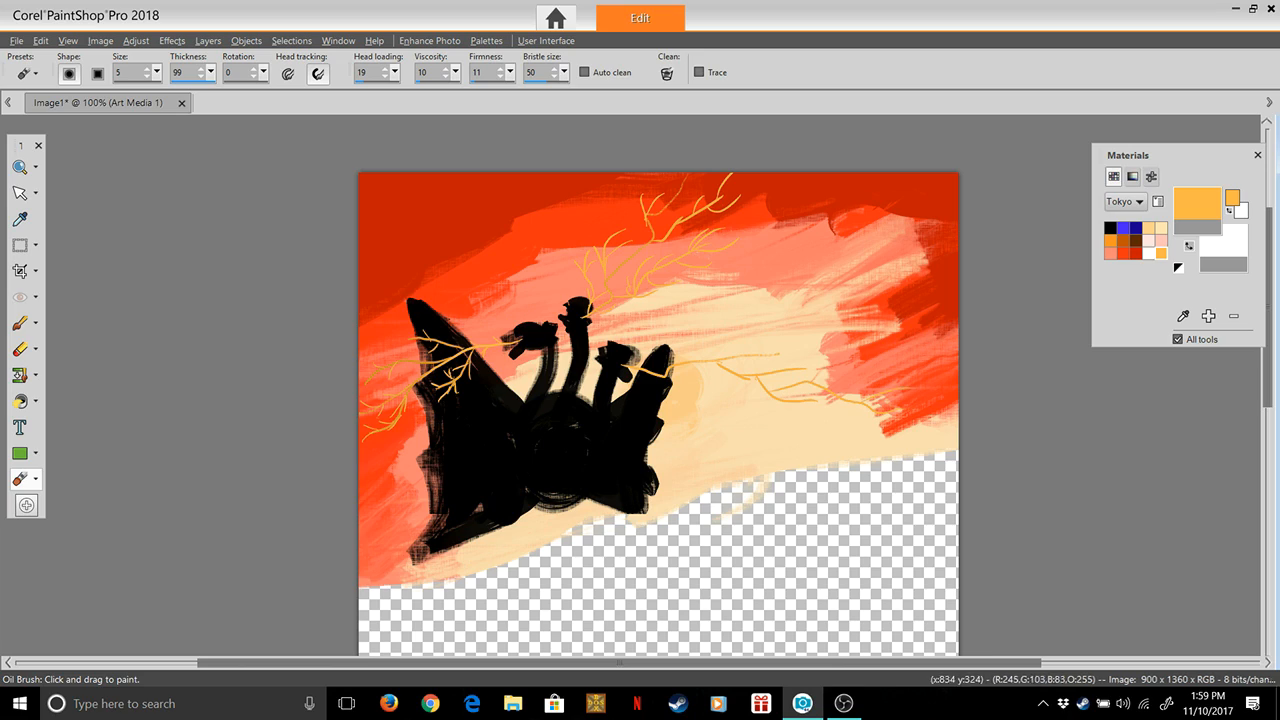
pyautogui.moveTo(832, 398)
pyautogui.mouseDown()
pyautogui.moveTo(888, 423)
pyautogui.moveTo(833, 409)
pyautogui.moveTo(846, 400)
pyautogui.moveTo(844, 417)
pyautogui.moveTo(861, 420)
pyautogui.moveTo(844, 442)
pyautogui.moveTo(837, 405)
pyautogui.moveTo(846, 436)
pyautogui.mouseUp()
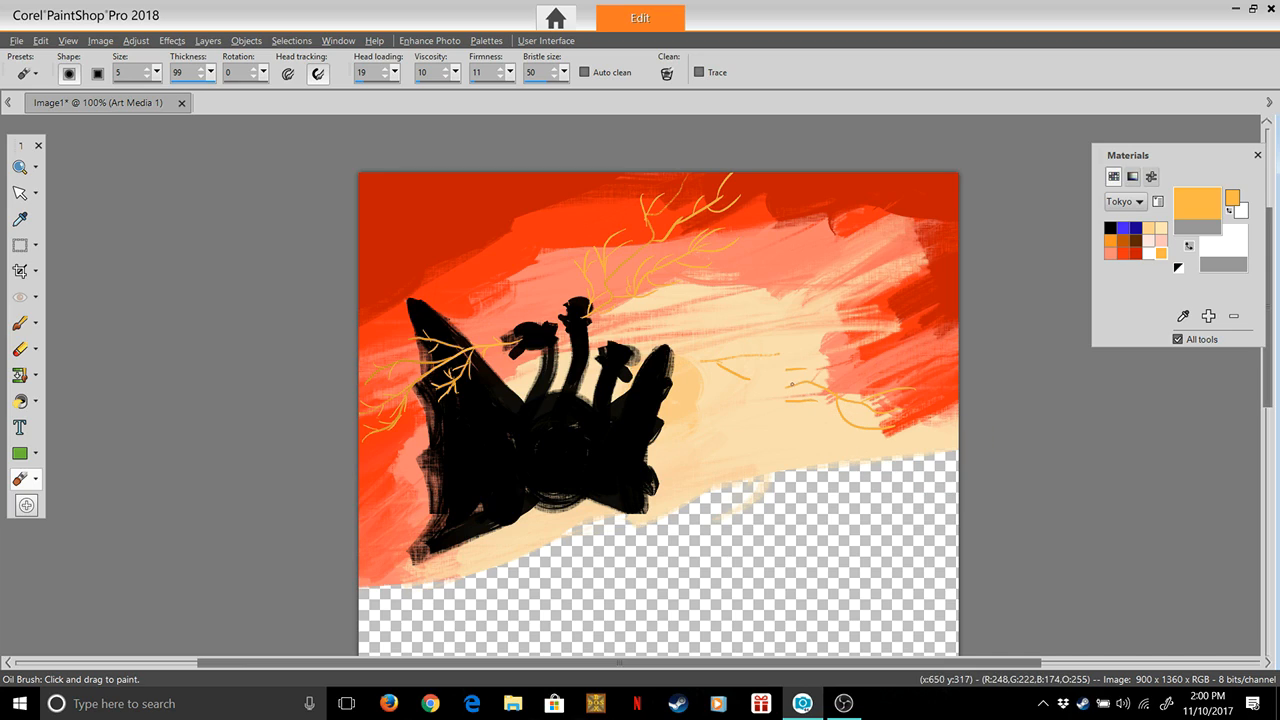
pyautogui.moveTo(791, 383); pyautogui.dragTo(673, 358)
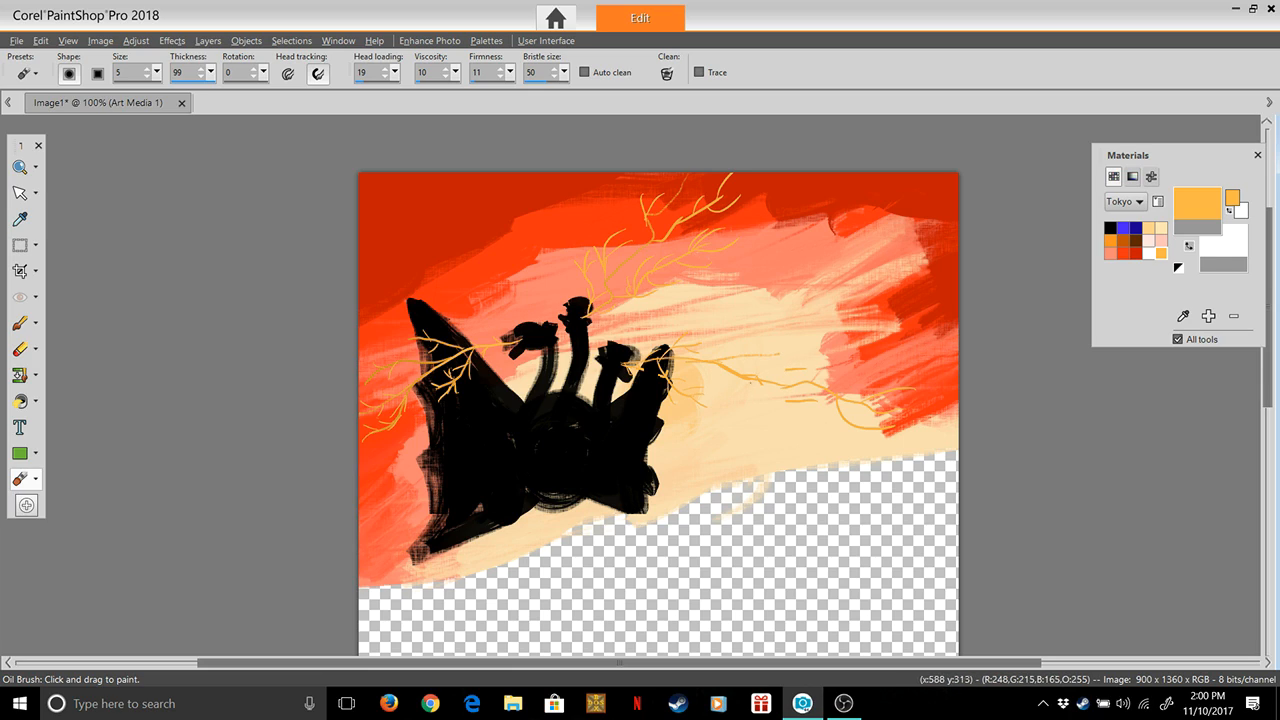
pyautogui.press('z')
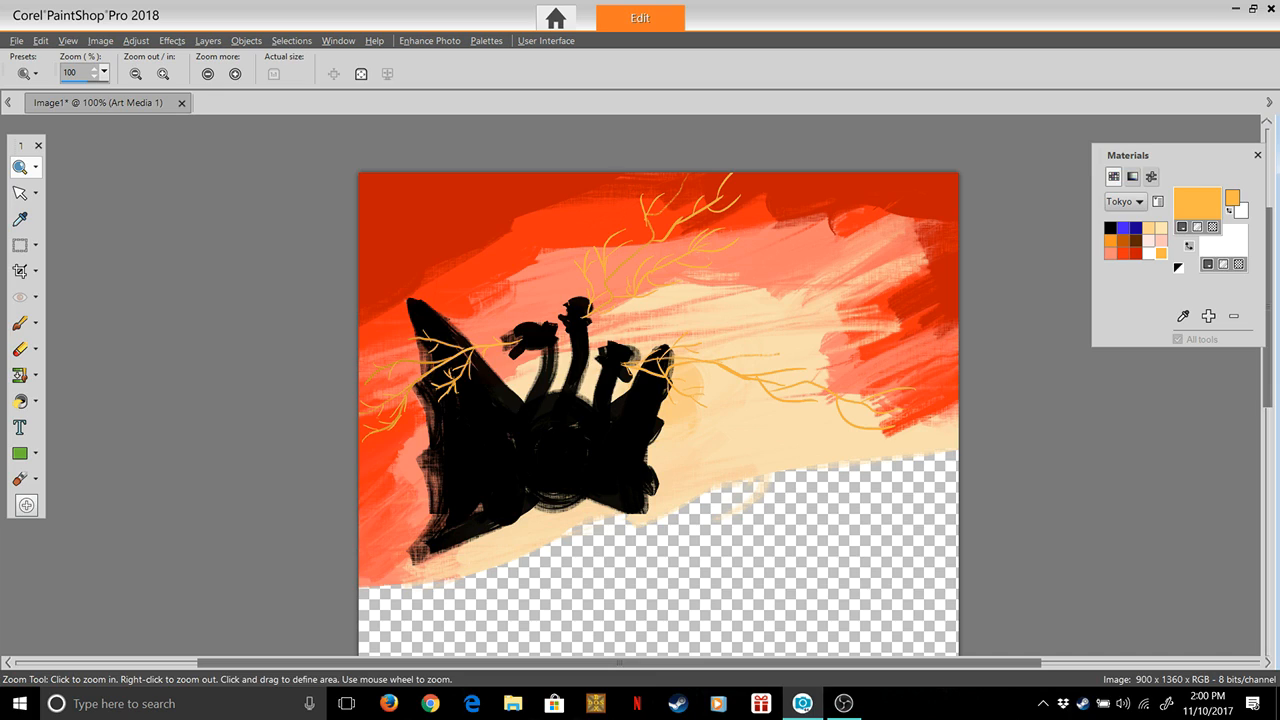
pyautogui.click(19, 323)
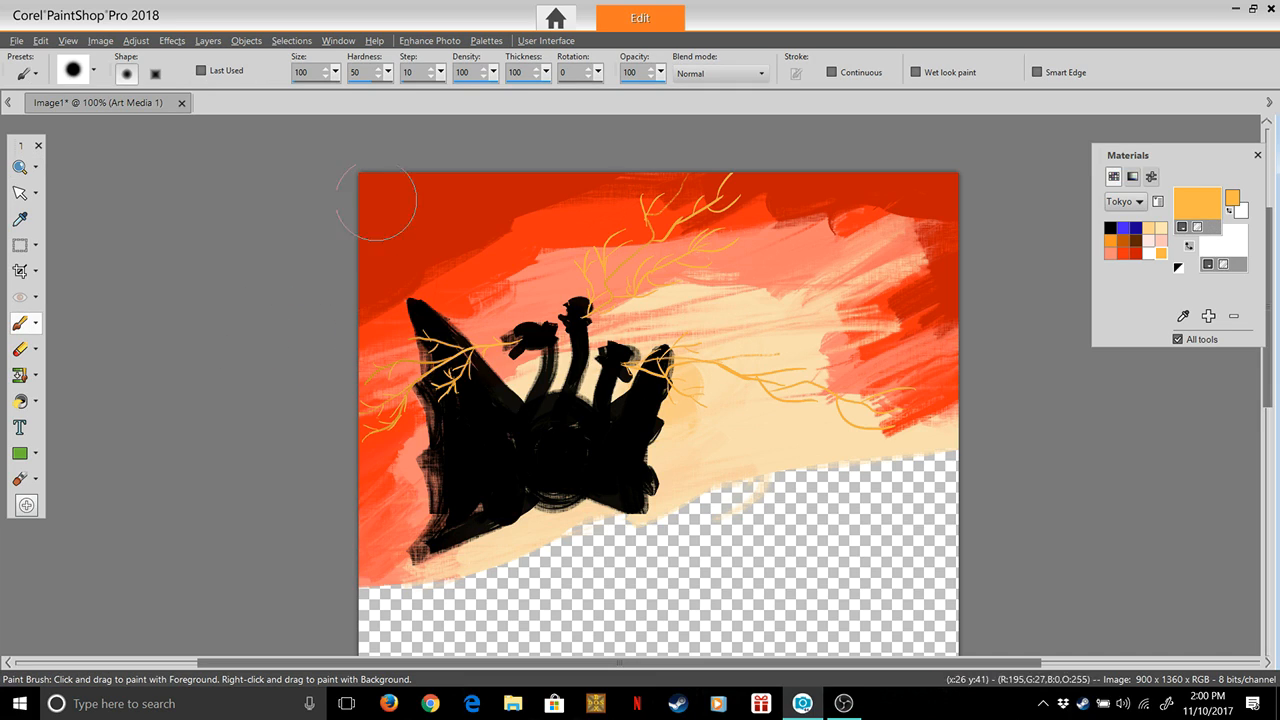
pyautogui.click(19, 478)
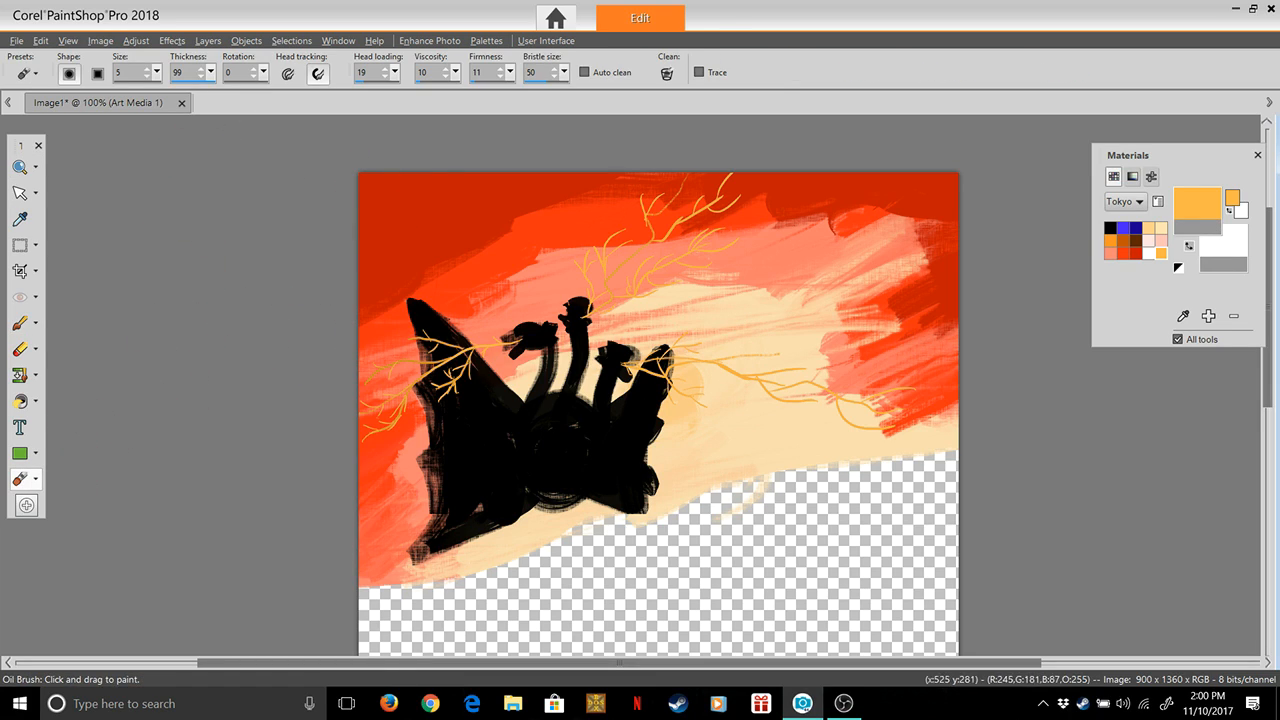
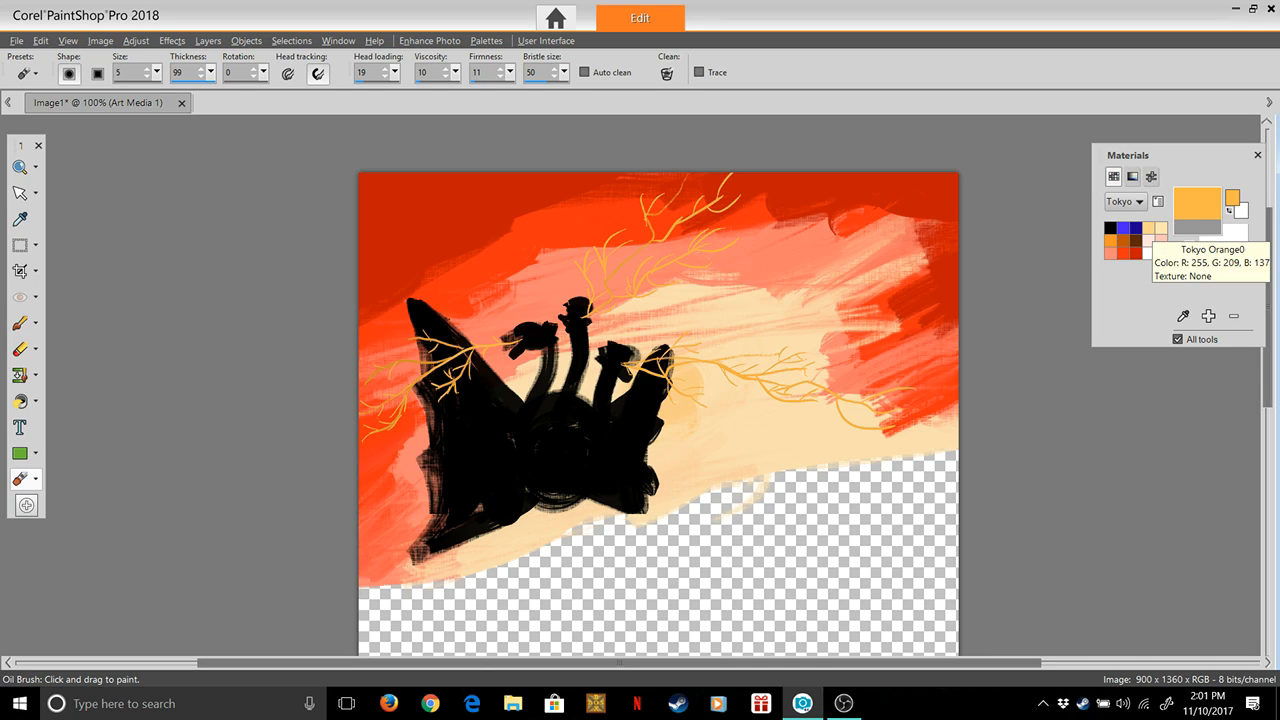
pyautogui.click(1161, 228)
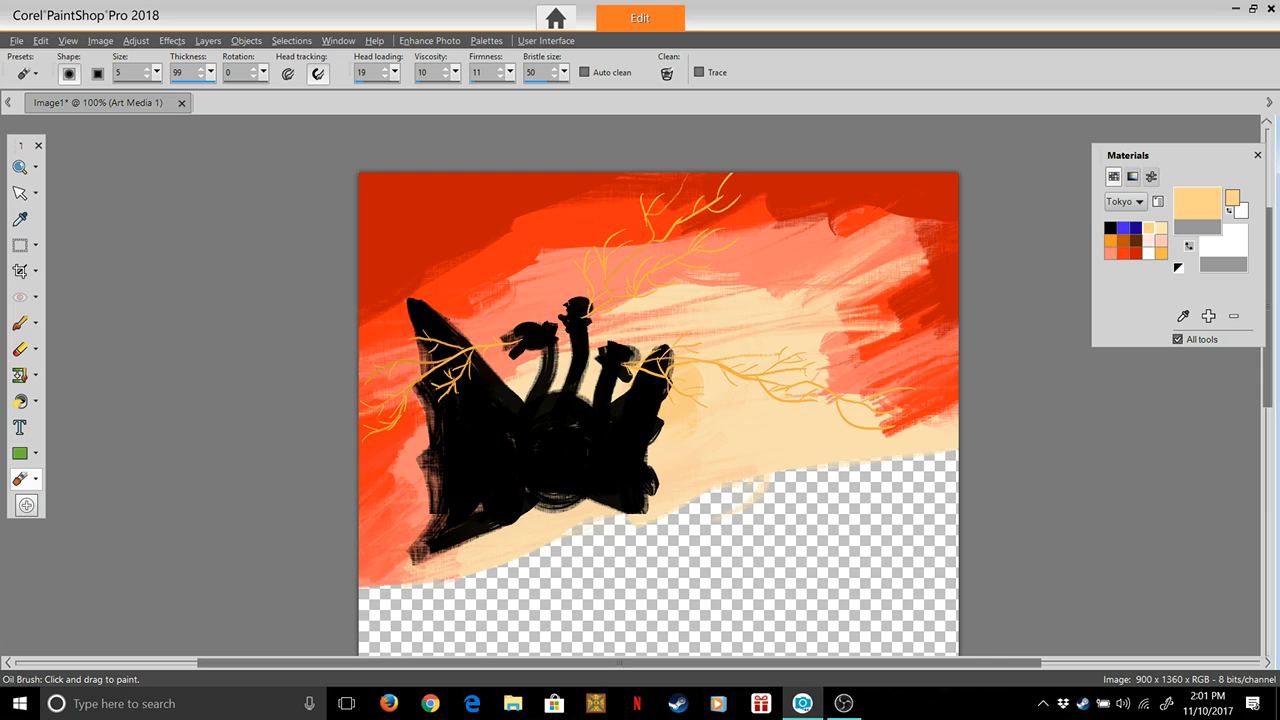
pyautogui.click(1197, 204)
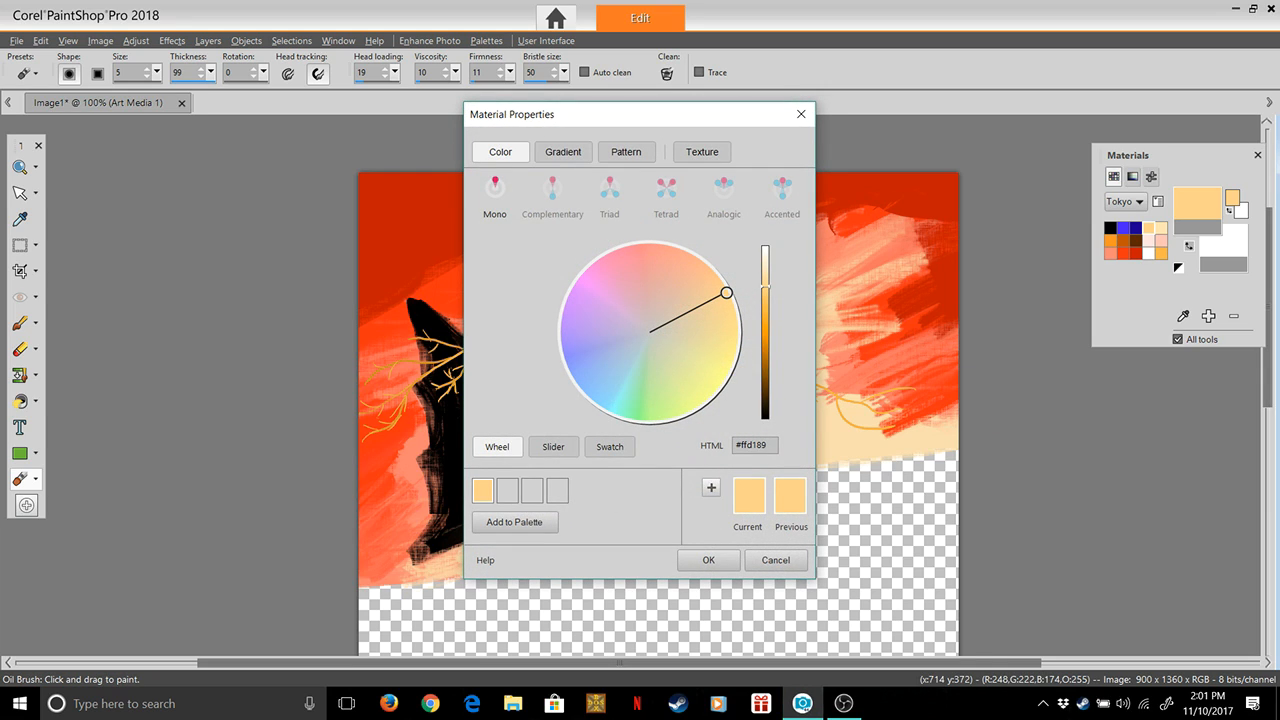
pyautogui.click(708, 560)
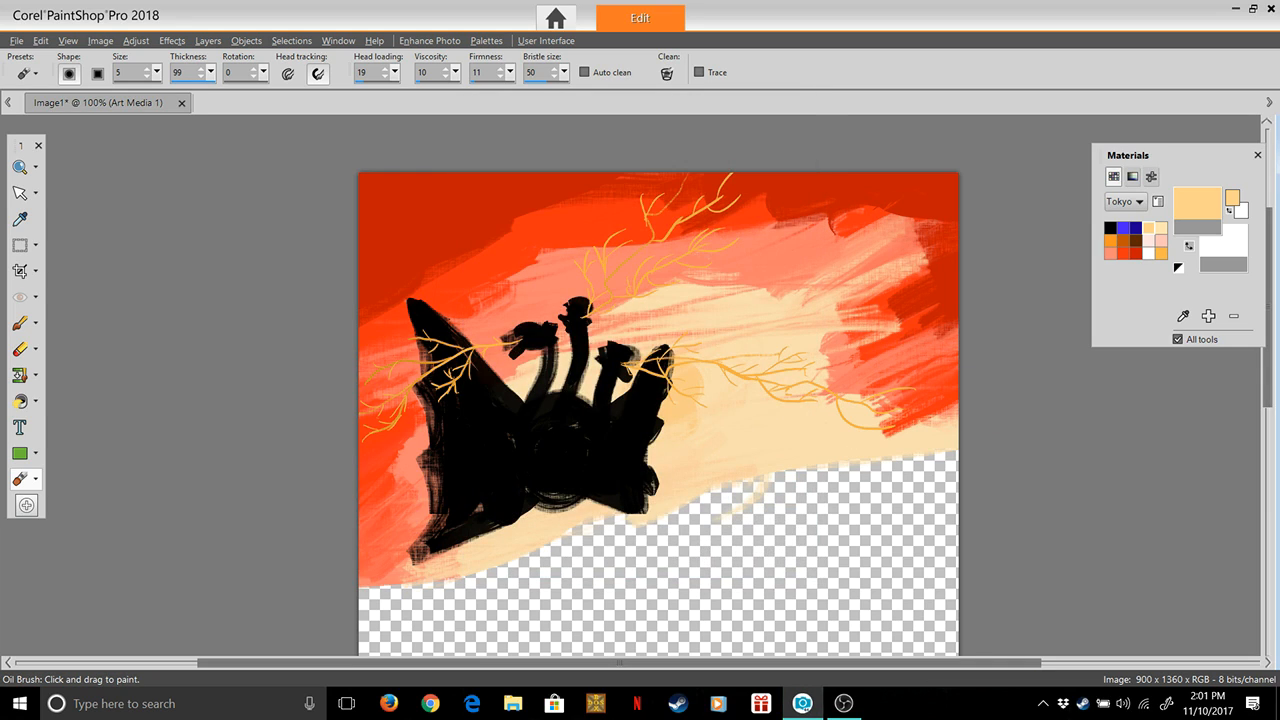
pyautogui.click(1111, 254)
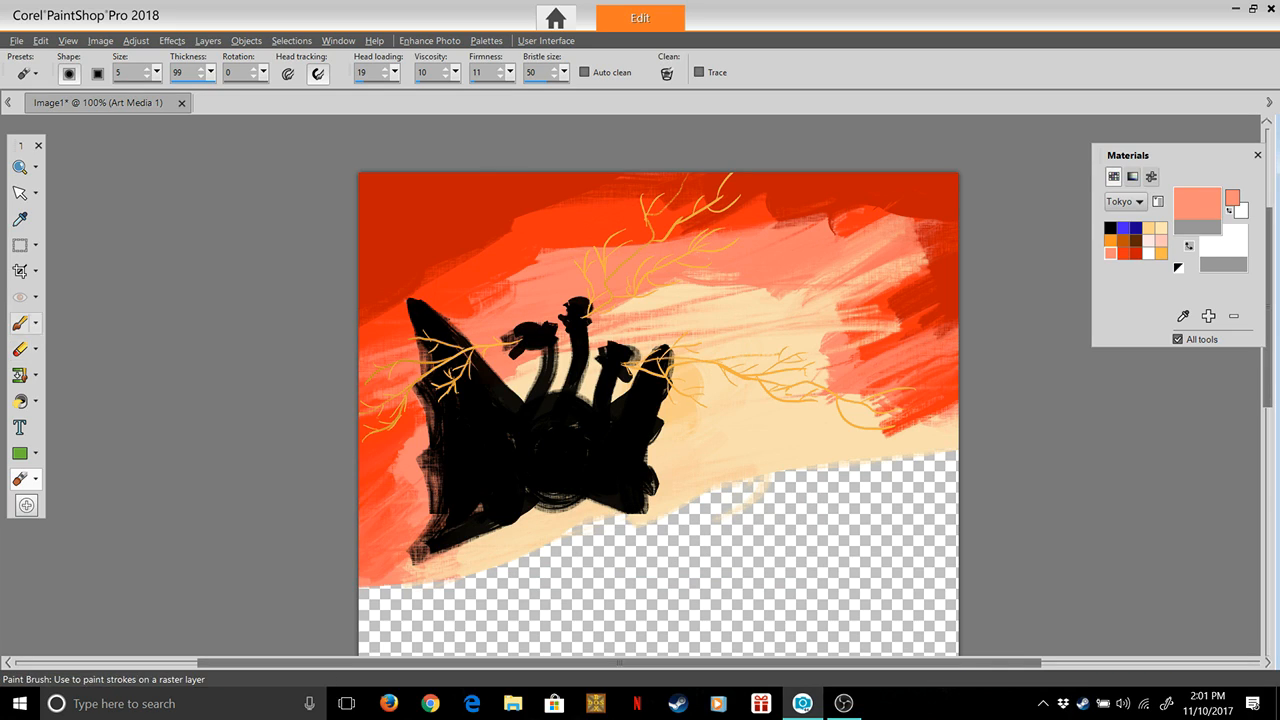
pyautogui.click(26, 323)
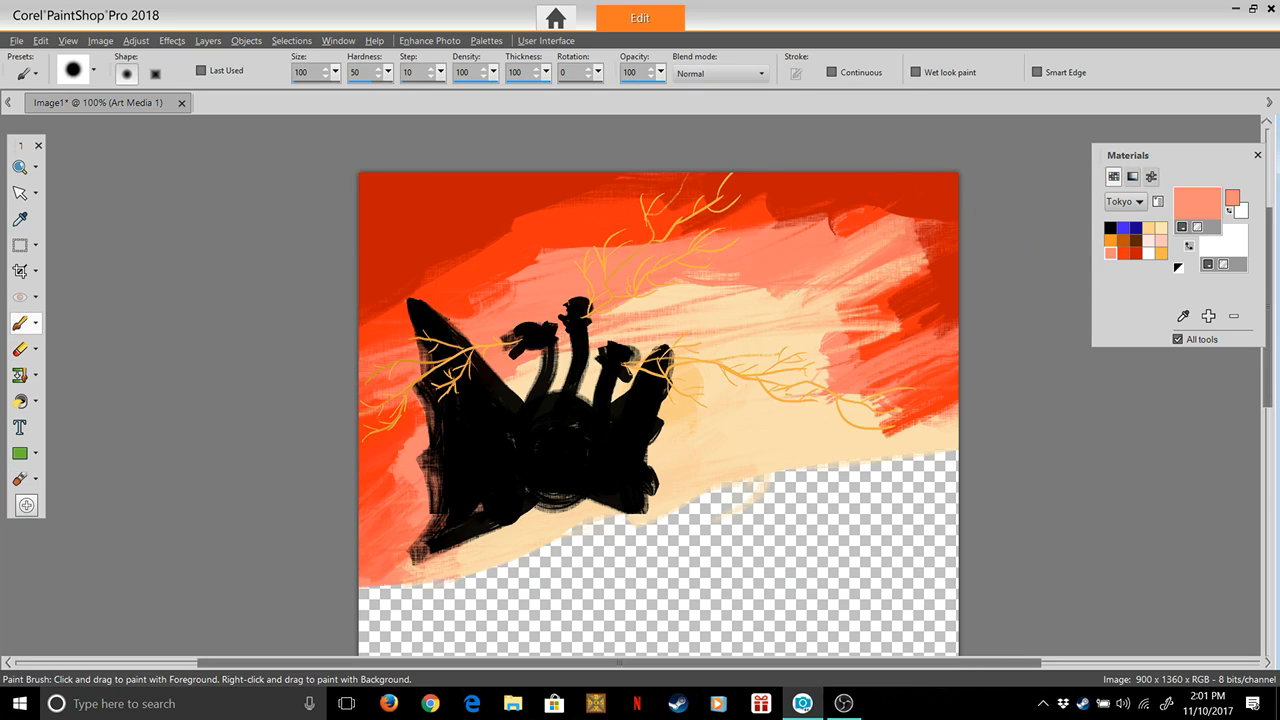
pyautogui.click(1123, 254)
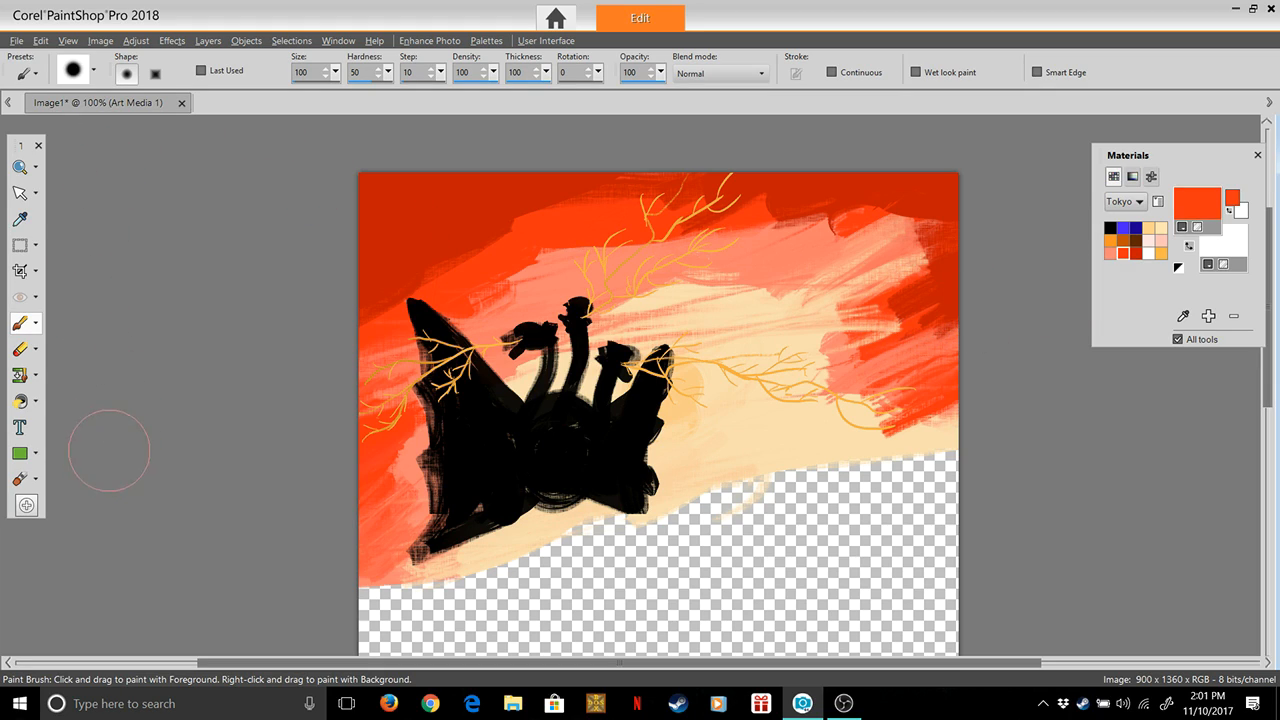
pyautogui.click(19, 479)
pyautogui.click(36, 479)
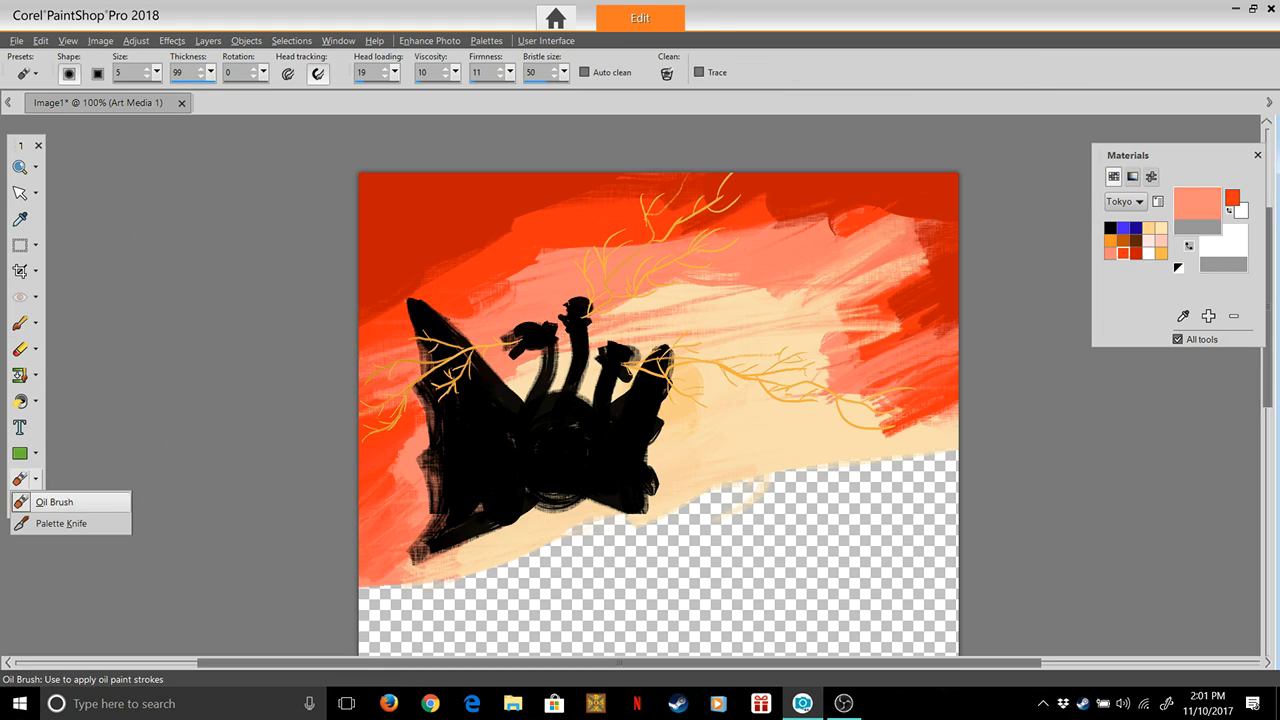
pyautogui.click(45, 502)
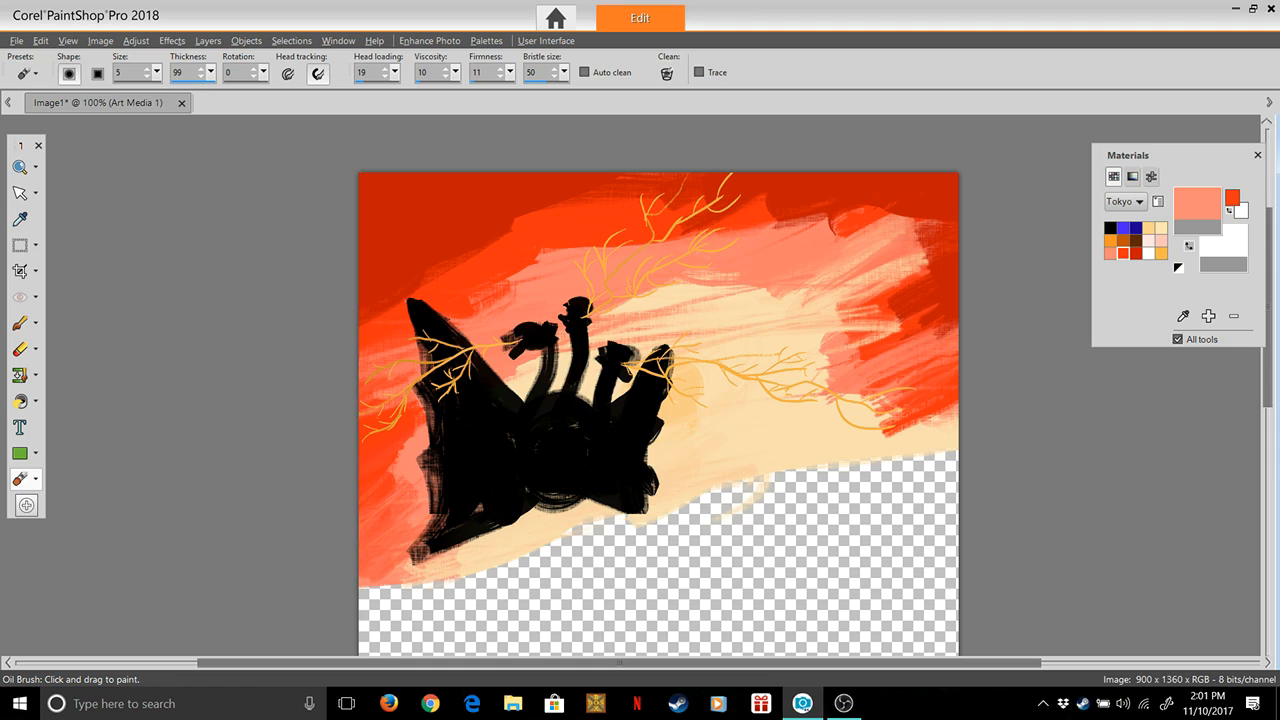
# Set the Oil Brush to size 75, thickness 100, head loading 100, viscosity 42 and firmness 46
pyautogui.click(211, 72)
pyautogui.moveTo(160, 92); pyautogui.dragTo(158, 92)
pyautogui.moveTo(157, 72); pyautogui.dragTo(173, 92)
pyautogui.write('7')
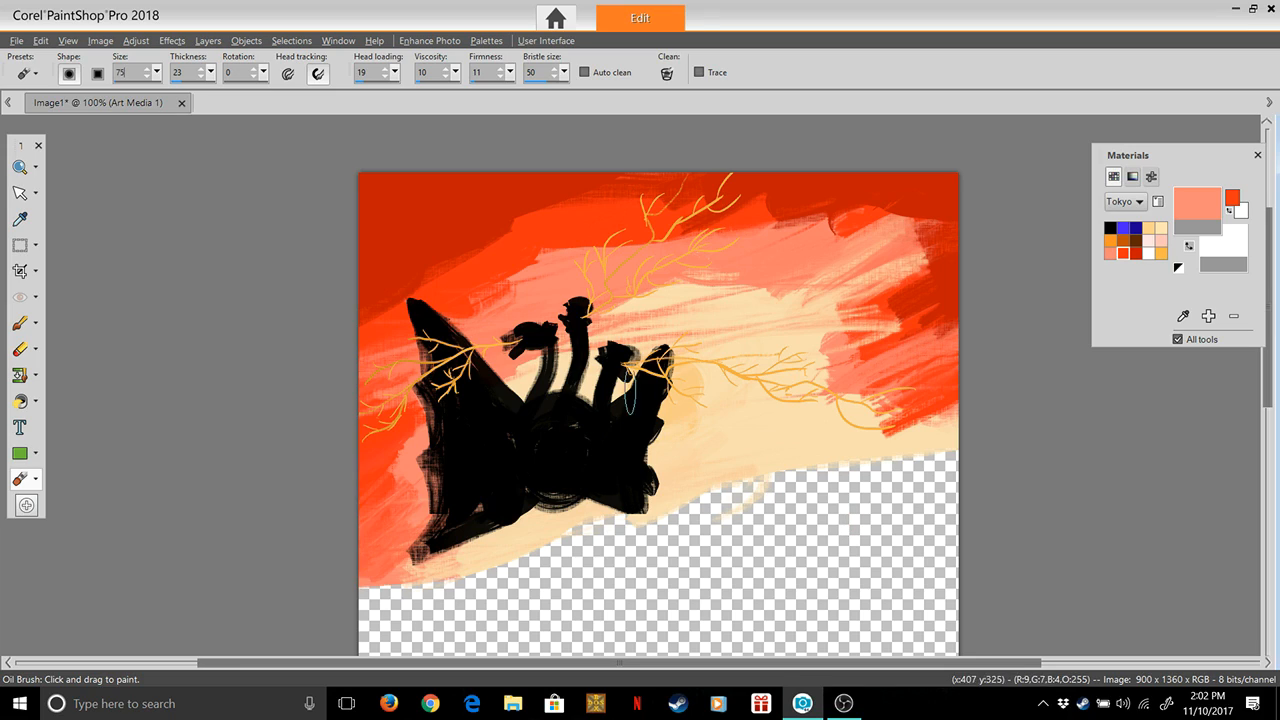
pyautogui.moveTo(211, 73)
pyautogui.mouseDown()
pyautogui.moveTo(213, 90)
pyautogui.moveTo(258, 93)
pyautogui.mouseUp()
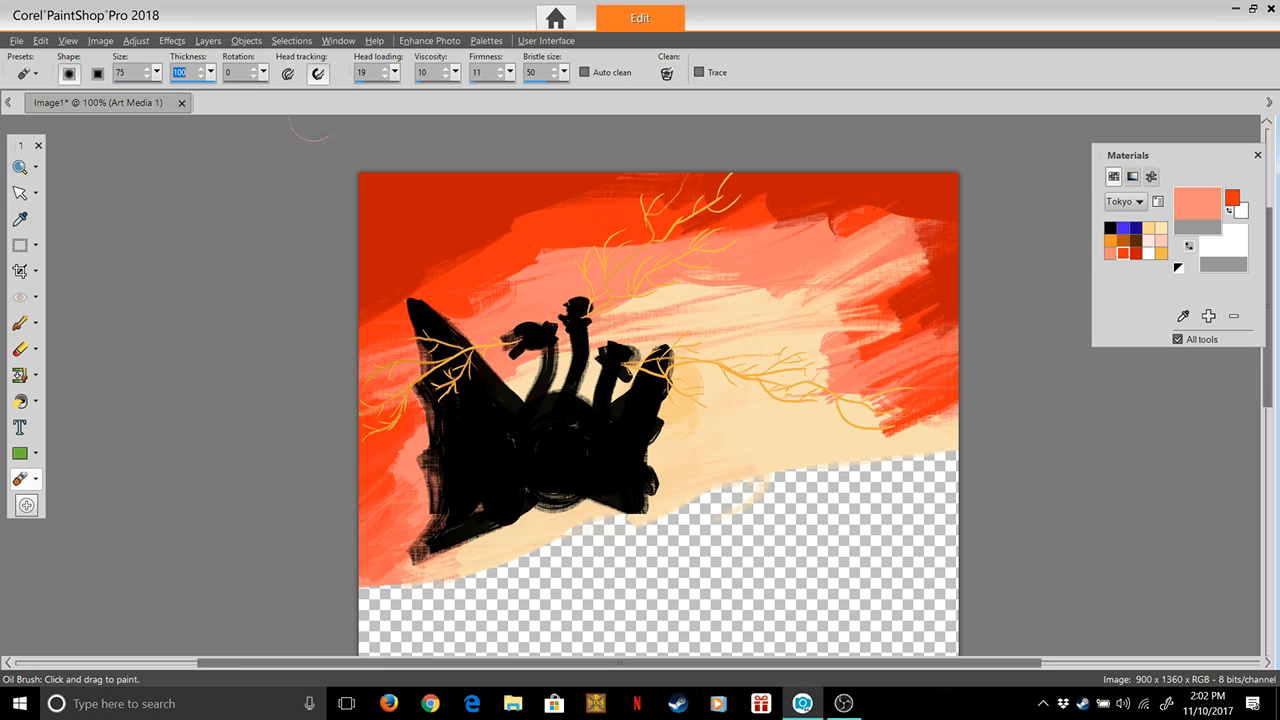
pyautogui.moveTo(395, 72)
pyautogui.mouseDown()
pyautogui.moveTo(391, 91)
pyautogui.moveTo(532, 92)
pyautogui.mouseUp()
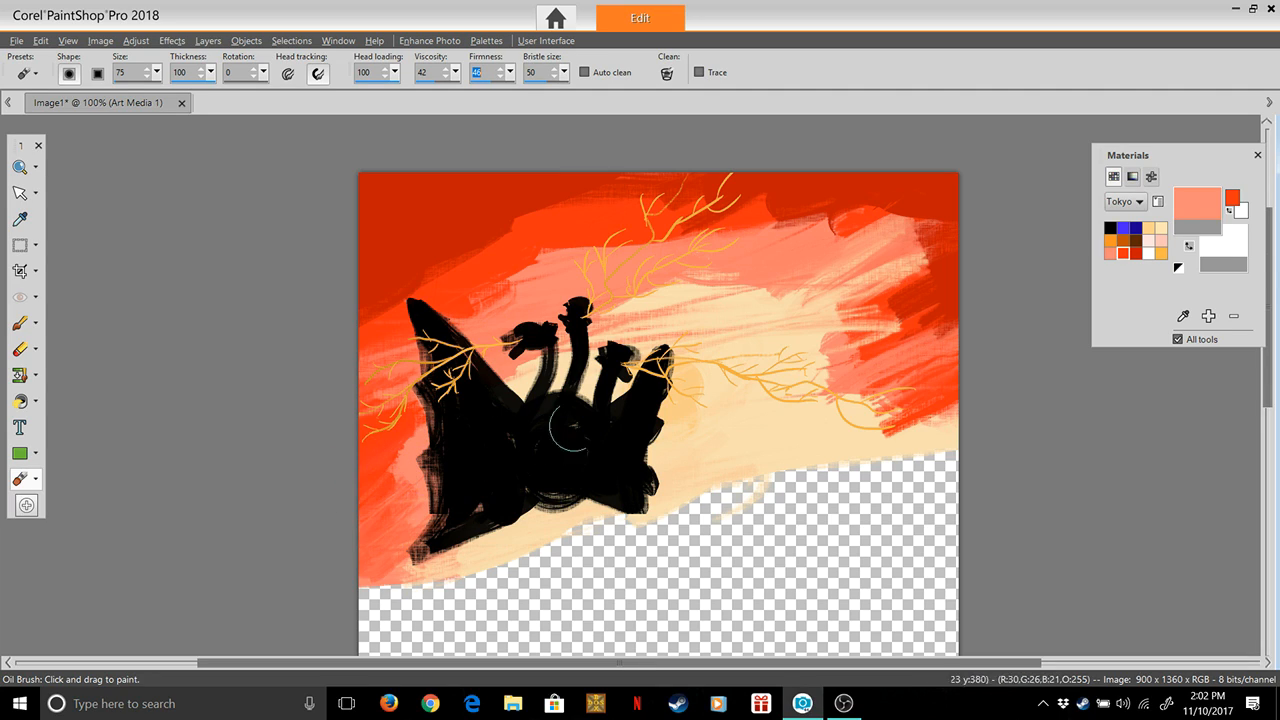
# Make the orange-red Tokyo swatch #fe3312 the foreground colour, trying dabs near the sky's lower right edge and undoing them
pyautogui.click(910, 437)
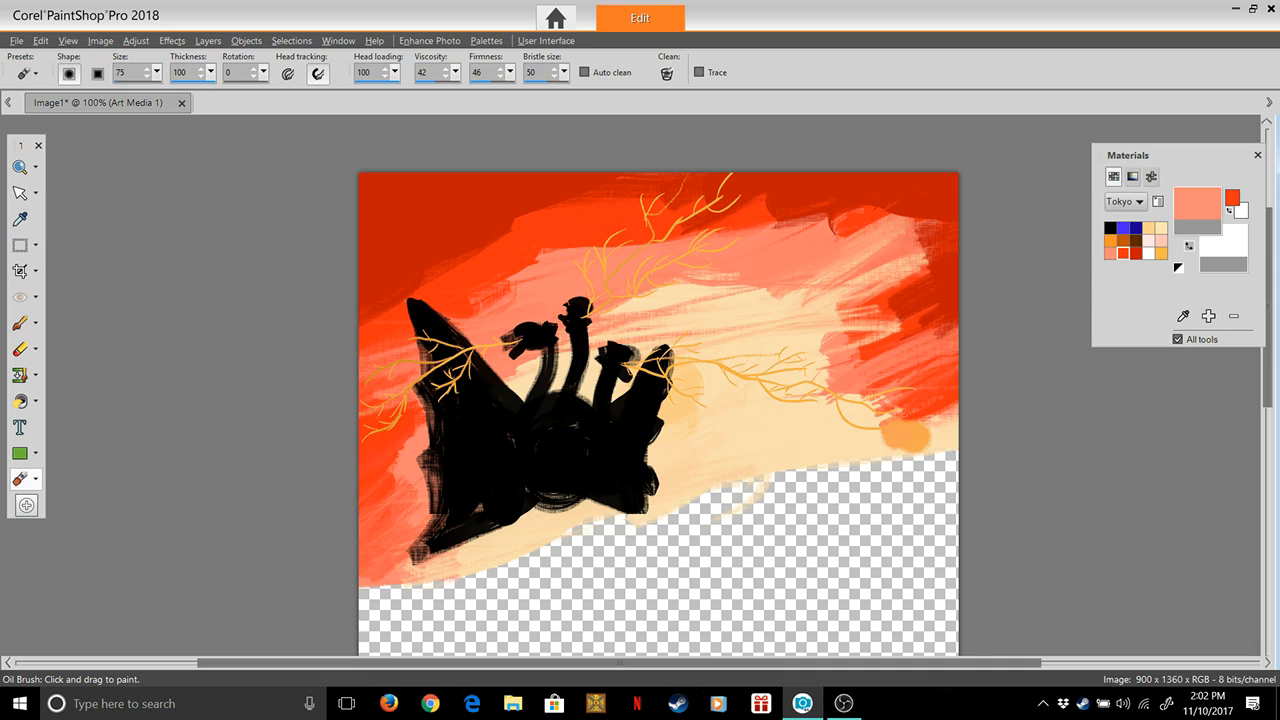
pyautogui.hotkey('ctrl', 'z')
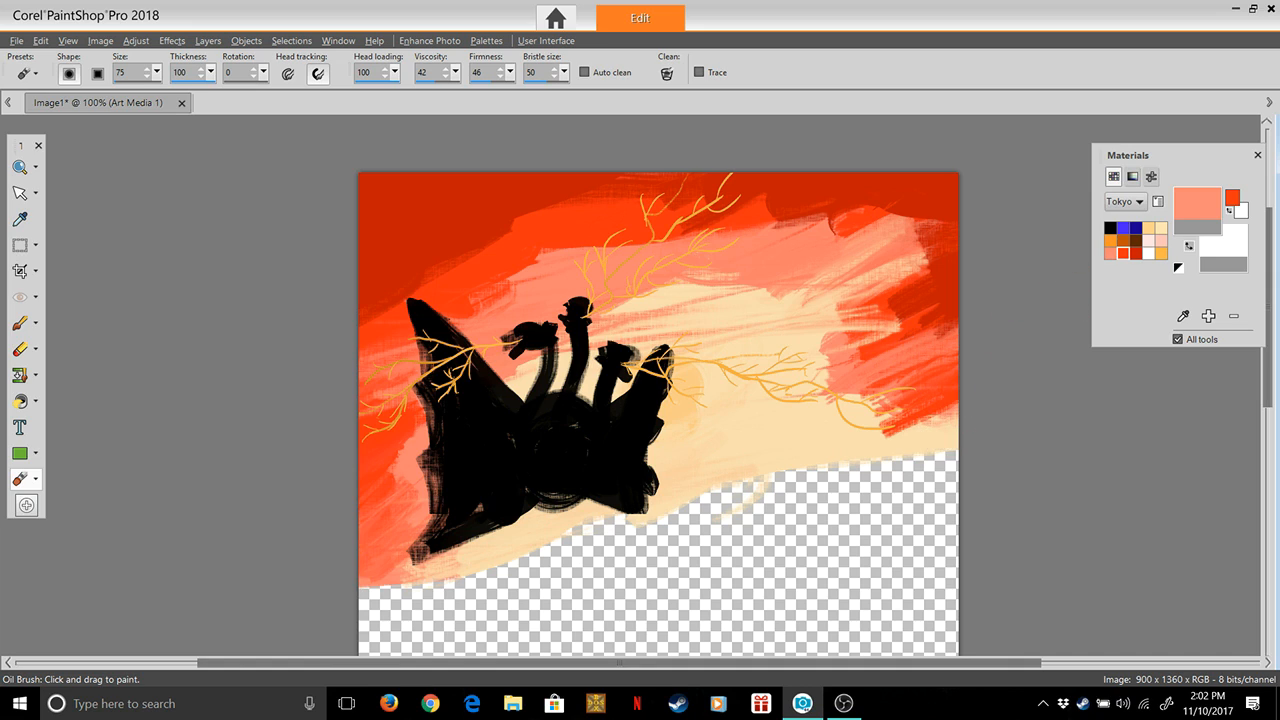
pyautogui.doubleClick(1123, 253)
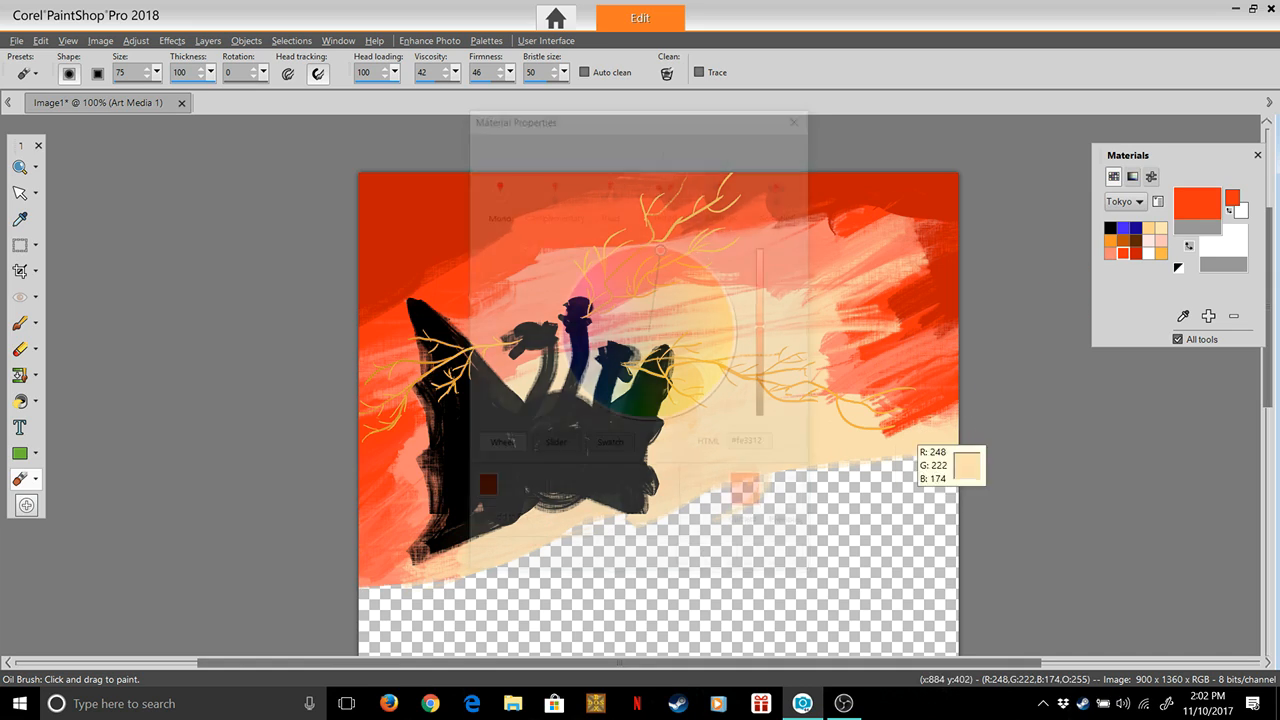
pyautogui.press('Return')
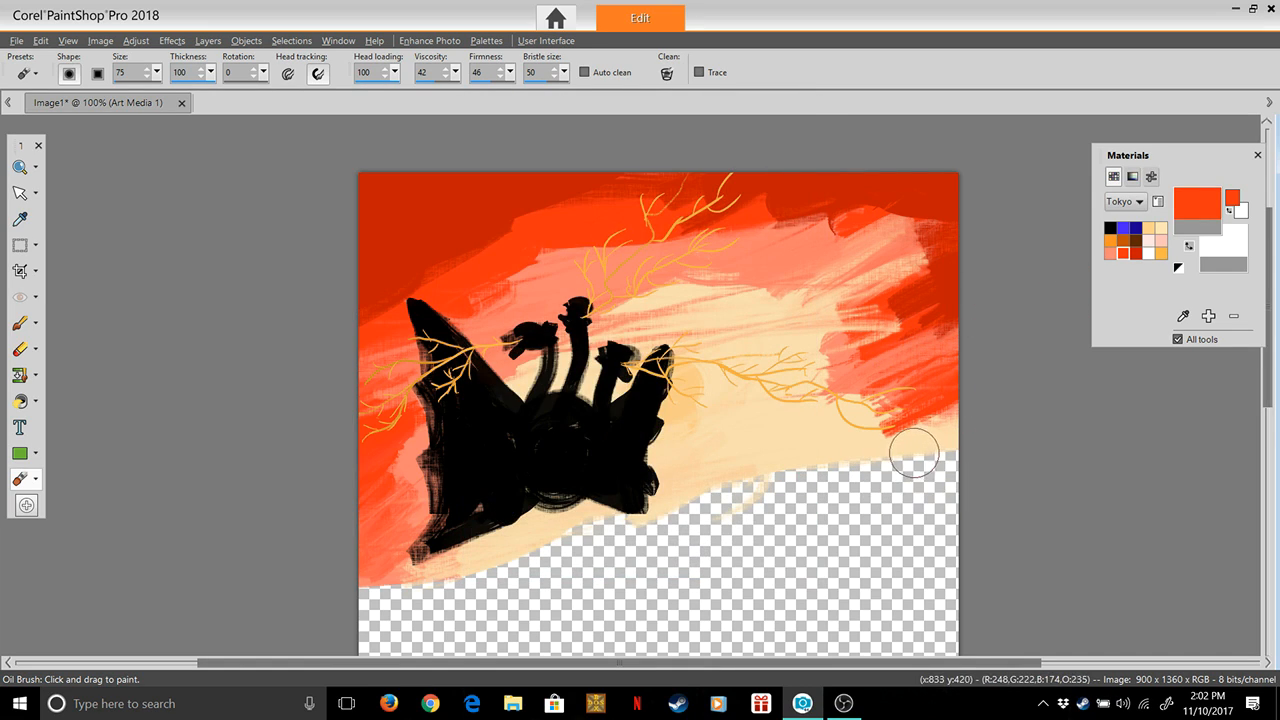
pyautogui.moveTo(946, 452); pyautogui.dragTo(926, 450)
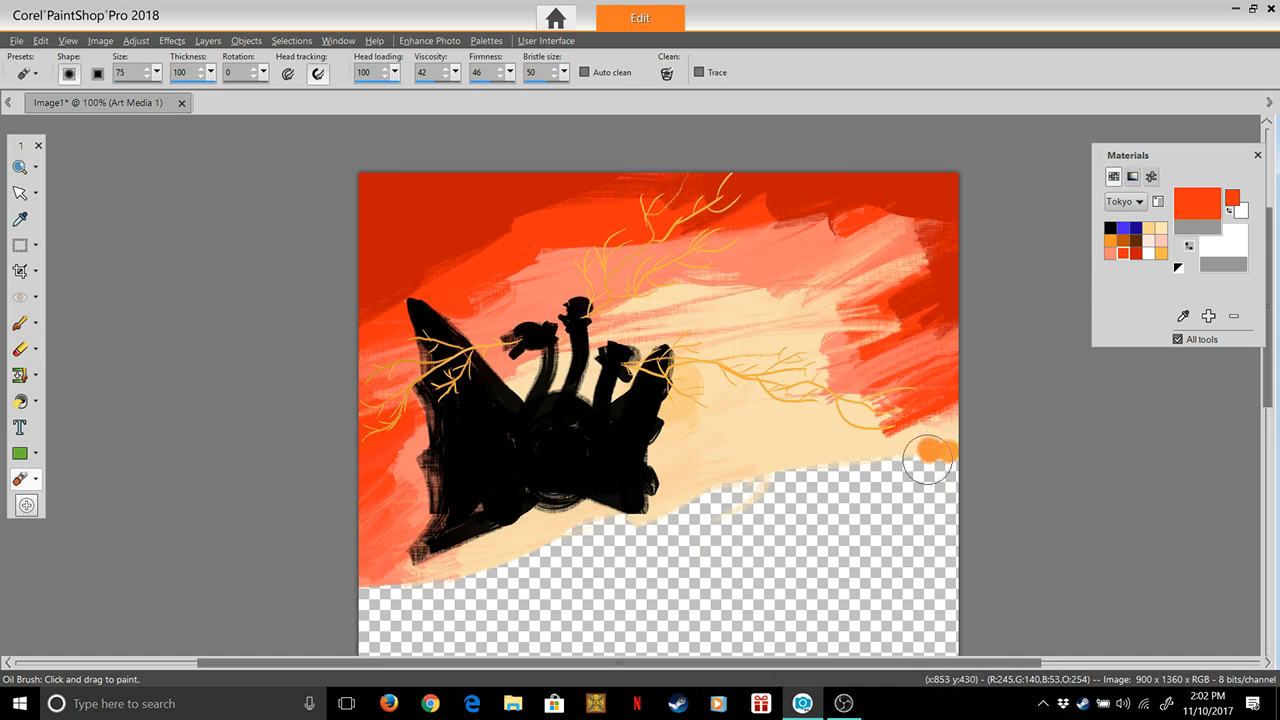
pyautogui.click(1197, 204)
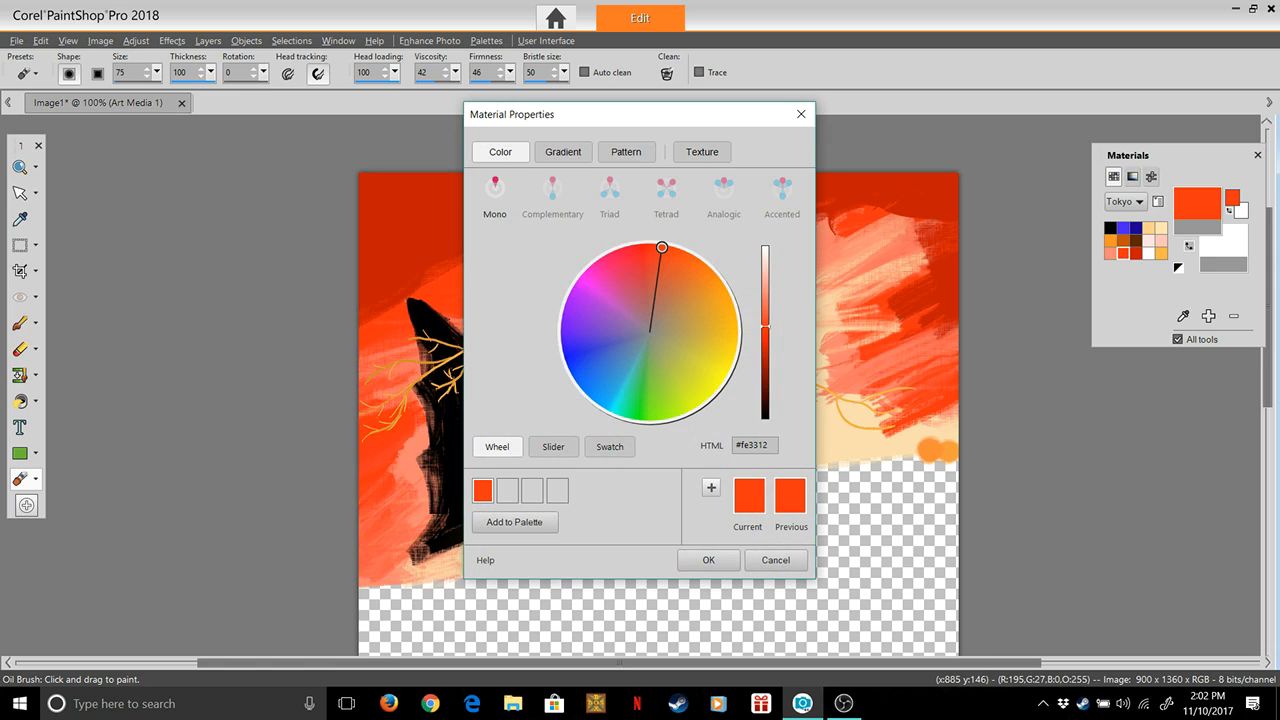
pyautogui.press('Return')
# Paint a thick bank of puffy orange-red clouds along the sky's lower edge, from the right canvas edge across the dragon's lower body
pyautogui.moveTo(852, 372); pyautogui.dragTo(950, 300)
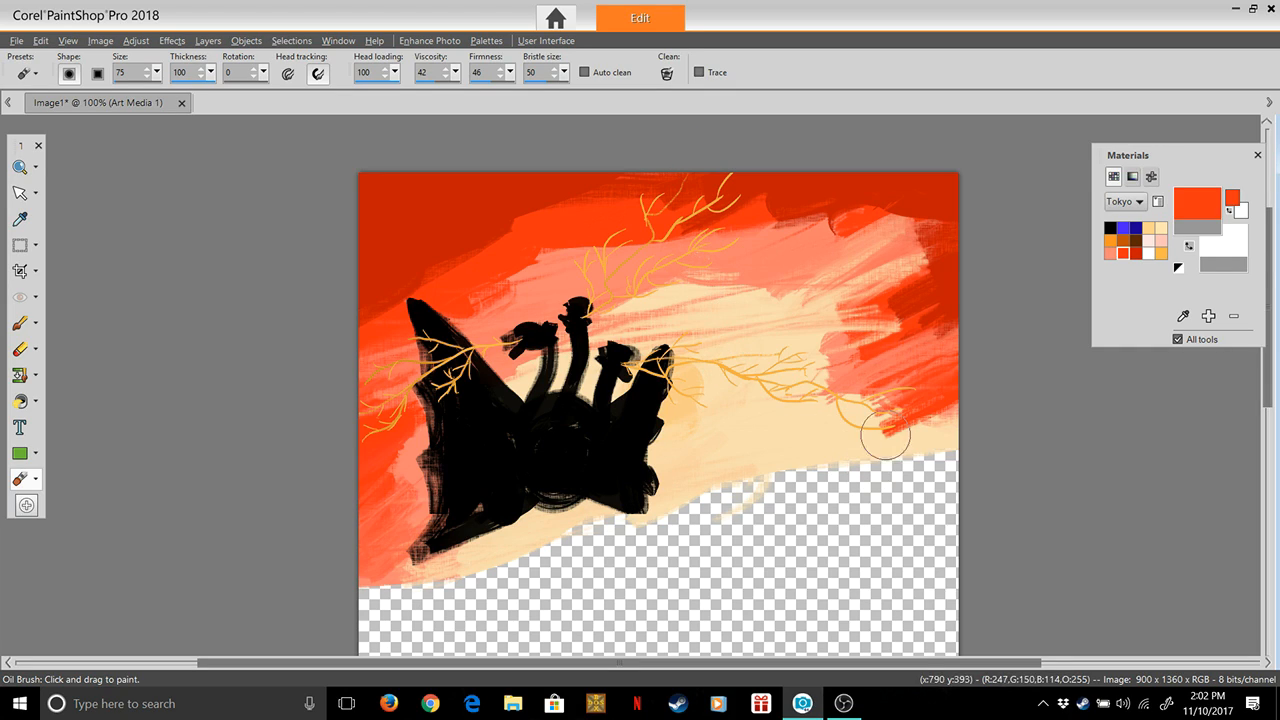
pyautogui.moveTo(945, 446)
pyautogui.mouseDown()
pyautogui.moveTo(883, 440)
pyautogui.moveTo(764, 463)
pyautogui.moveTo(652, 516)
pyautogui.moveTo(660, 499)
pyautogui.moveTo(672, 502)
pyautogui.moveTo(649, 507)
pyautogui.moveTo(913, 439)
pyautogui.moveTo(879, 449)
pyautogui.moveTo(903, 443)
pyautogui.moveTo(731, 433)
pyautogui.moveTo(689, 453)
pyautogui.moveTo(677, 483)
pyautogui.moveTo(723, 449)
pyautogui.moveTo(731, 461)
pyautogui.moveTo(602, 500)
pyautogui.moveTo(565, 486)
pyautogui.moveTo(524, 524)
pyautogui.moveTo(619, 513)
pyautogui.moveTo(527, 514)
pyautogui.moveTo(565, 520)
pyautogui.moveTo(605, 495)
pyautogui.moveTo(527, 490)
pyautogui.moveTo(530, 462)
pyautogui.moveTo(470, 452)
pyautogui.moveTo(395, 495)
pyautogui.moveTo(430, 520)
pyautogui.moveTo(538, 467)
pyautogui.moveTo(452, 520)
pyautogui.moveTo(395, 528)
pyautogui.moveTo(495, 515)
pyautogui.moveTo(443, 500)
pyautogui.mouseUp()
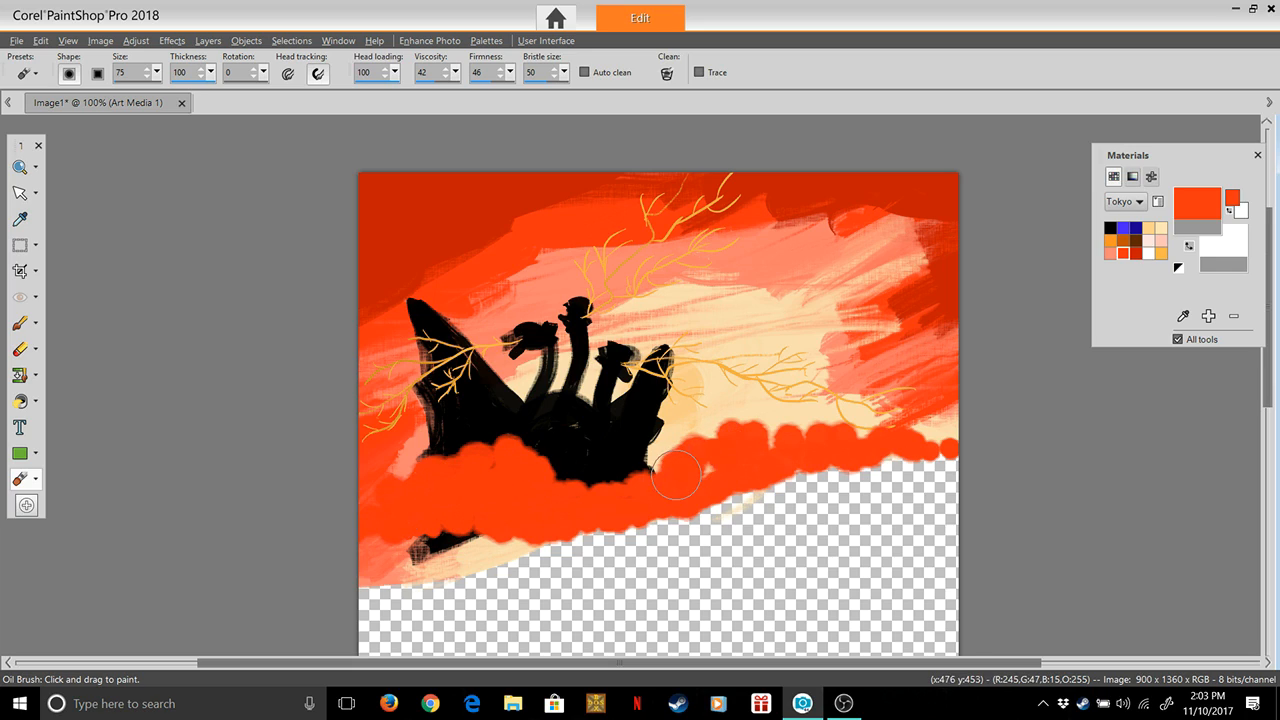
pyautogui.moveTo(890, 437)
pyautogui.mouseDown()
pyautogui.moveTo(829, 422)
pyautogui.moveTo(879, 413)
pyautogui.moveTo(861, 407)
pyautogui.moveTo(776, 440)
pyautogui.mouseUp()
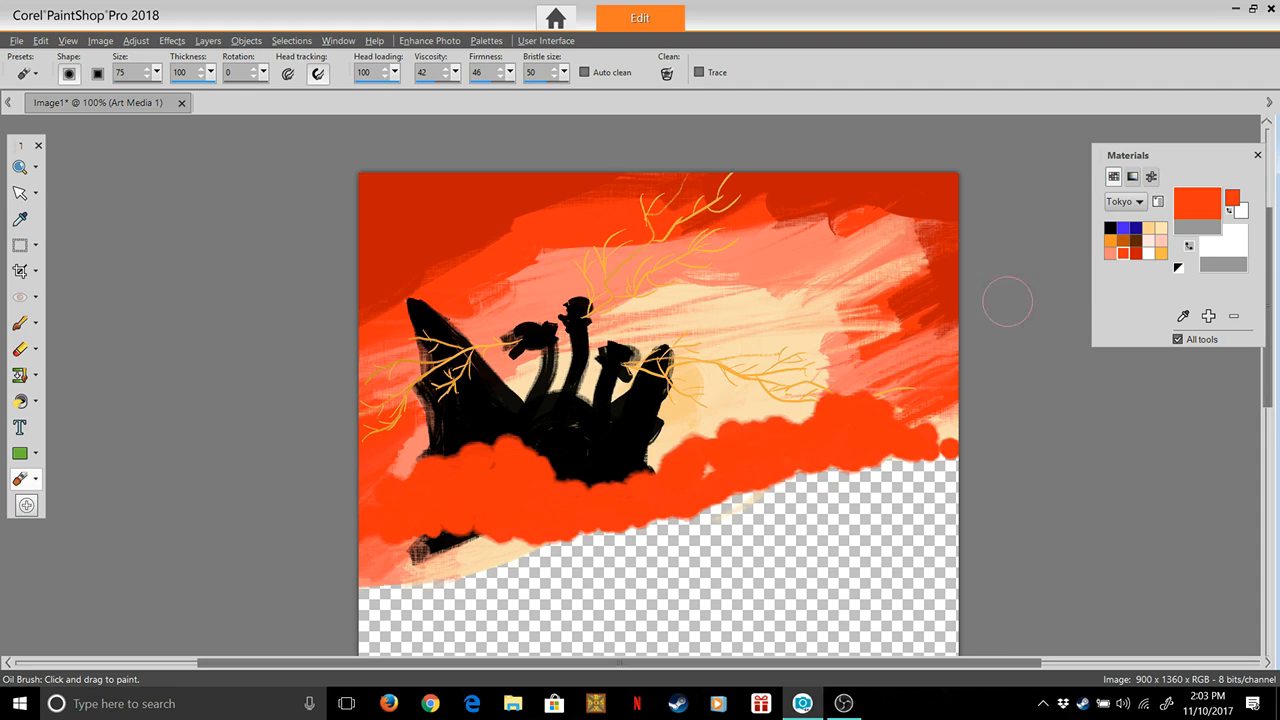
# Paint dark red puffs along the cloud bank's upper edge and scattered round spots inside it, using the dark red Tokyo swatch
pyautogui.click(1136, 253)
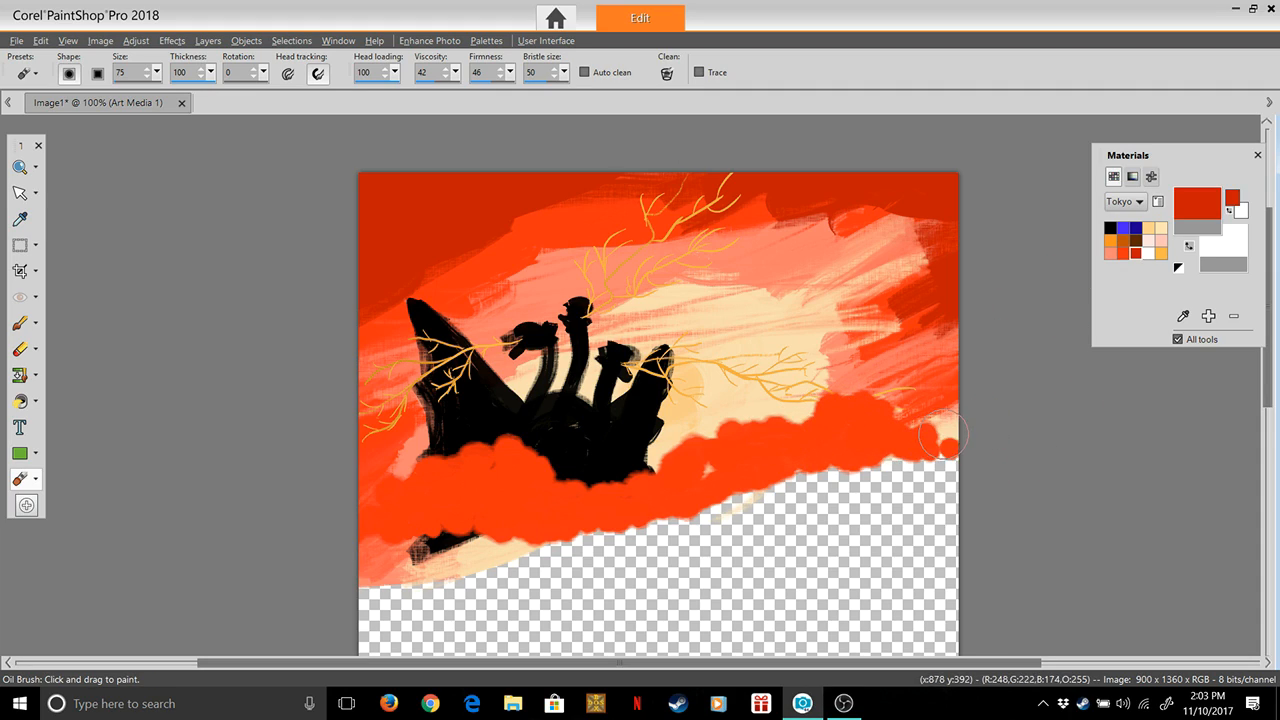
pyautogui.moveTo(910, 422)
pyautogui.mouseDown()
pyautogui.moveTo(862, 392)
pyautogui.moveTo(761, 430)
pyautogui.moveTo(725, 422)
pyautogui.moveTo(676, 438)
pyautogui.moveTo(647, 472)
pyautogui.moveTo(677, 453)
pyautogui.moveTo(656, 459)
pyautogui.moveTo(674, 435)
pyautogui.moveTo(682, 462)
pyautogui.moveTo(716, 466)
pyautogui.moveTo(692, 463)
pyautogui.moveTo(713, 445)
pyautogui.moveTo(843, 447)
pyautogui.moveTo(849, 428)
pyautogui.moveTo(783, 424)
pyautogui.moveTo(584, 482)
pyautogui.moveTo(608, 488)
pyautogui.moveTo(651, 466)
pyautogui.moveTo(593, 488)
pyautogui.moveTo(616, 483)
pyautogui.moveTo(556, 479)
pyautogui.moveTo(549, 461)
pyautogui.moveTo(485, 442)
pyautogui.moveTo(359, 500)
pyautogui.moveTo(399, 476)
pyautogui.moveTo(457, 483)
pyautogui.moveTo(445, 504)
pyautogui.moveTo(535, 470)
pyautogui.mouseUp()
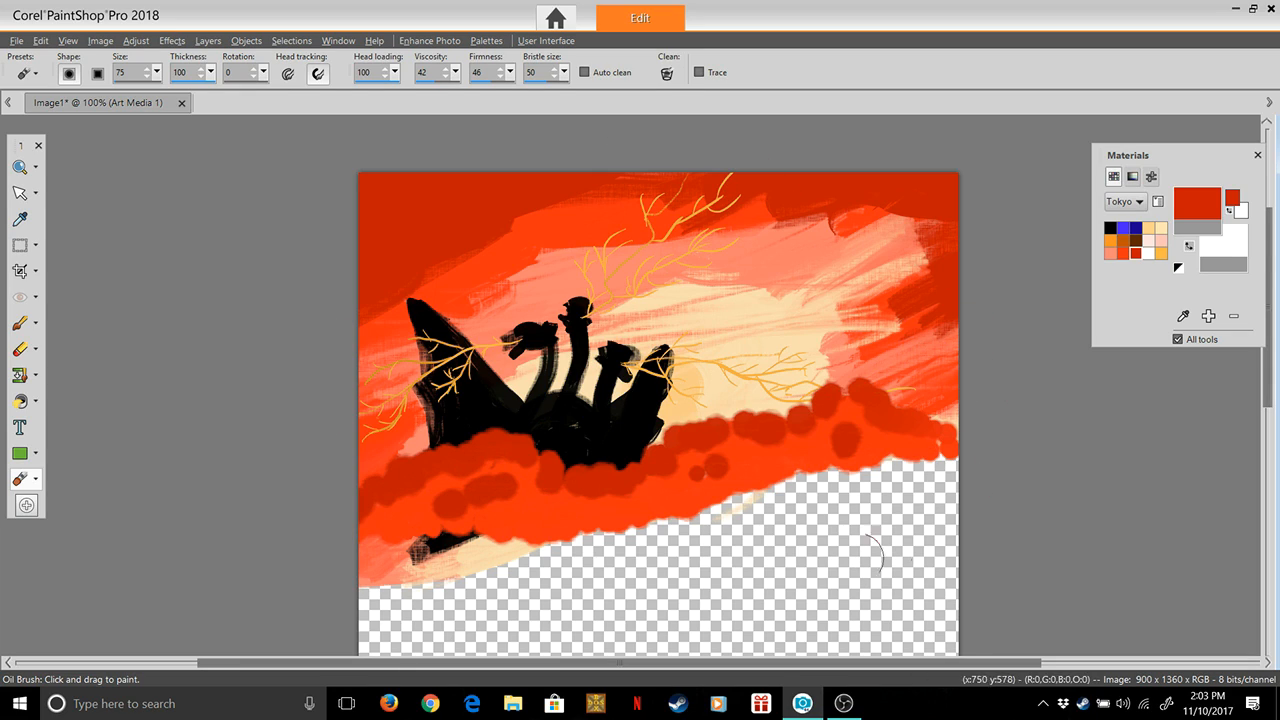
pyautogui.moveTo(559, 516); pyautogui.dragTo(676, 491)
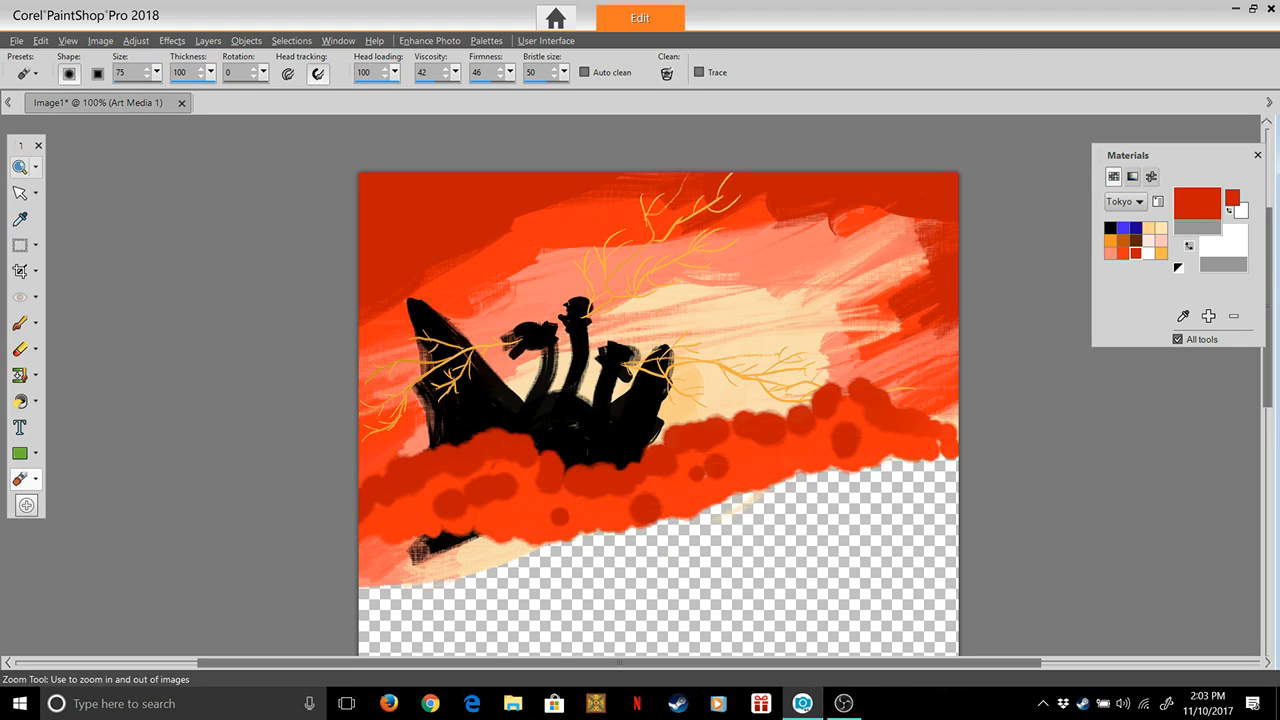
# Paint a small white eye on each of the three dragon heads with the Oil Brush at size 4
pyautogui.click(19, 167)
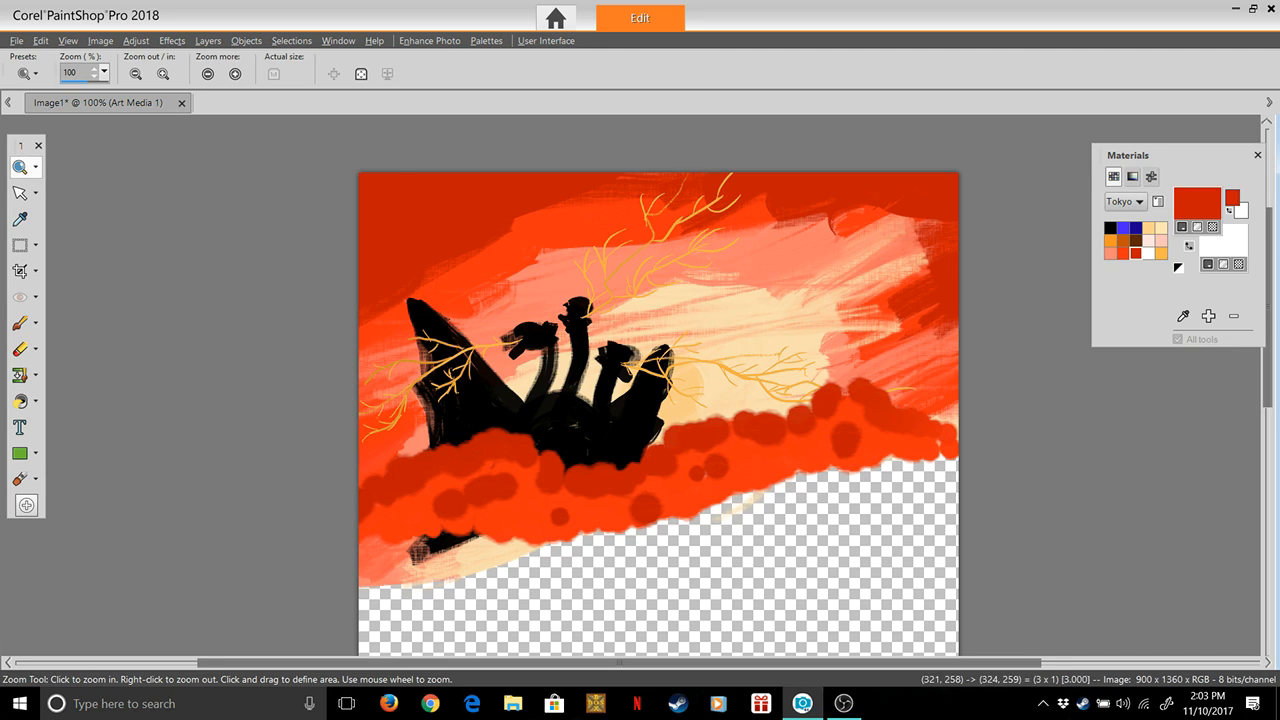
pyautogui.scroll(4, 573, 344)
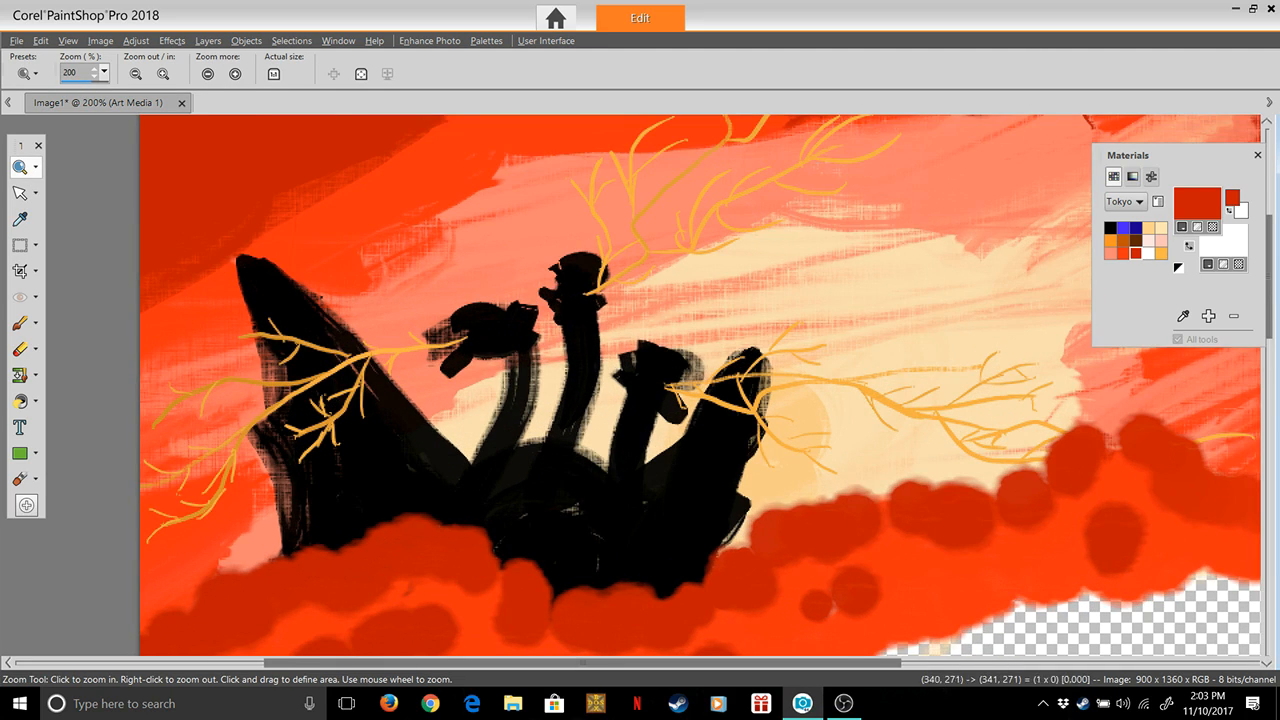
pyautogui.scroll(1, 596, 360)
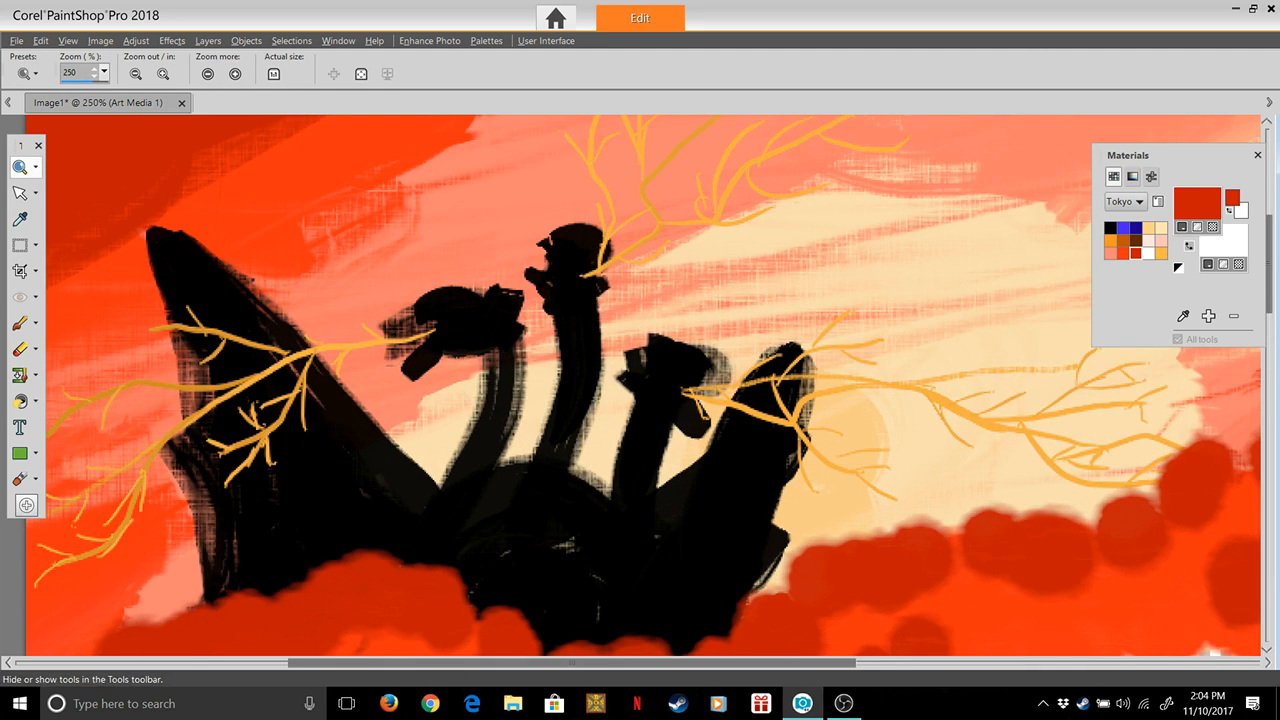
pyautogui.click(20, 478)
pyautogui.moveTo(157, 72); pyautogui.dragTo(147, 92)
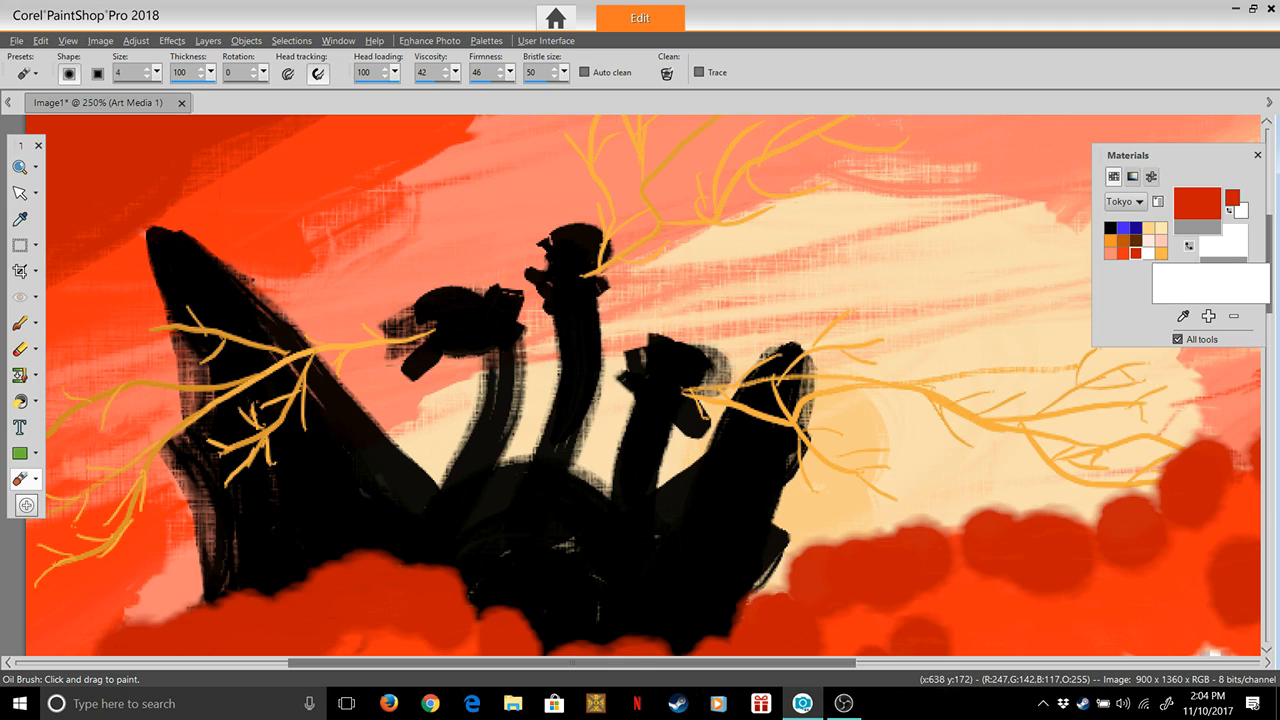
pyautogui.click(1148, 254)
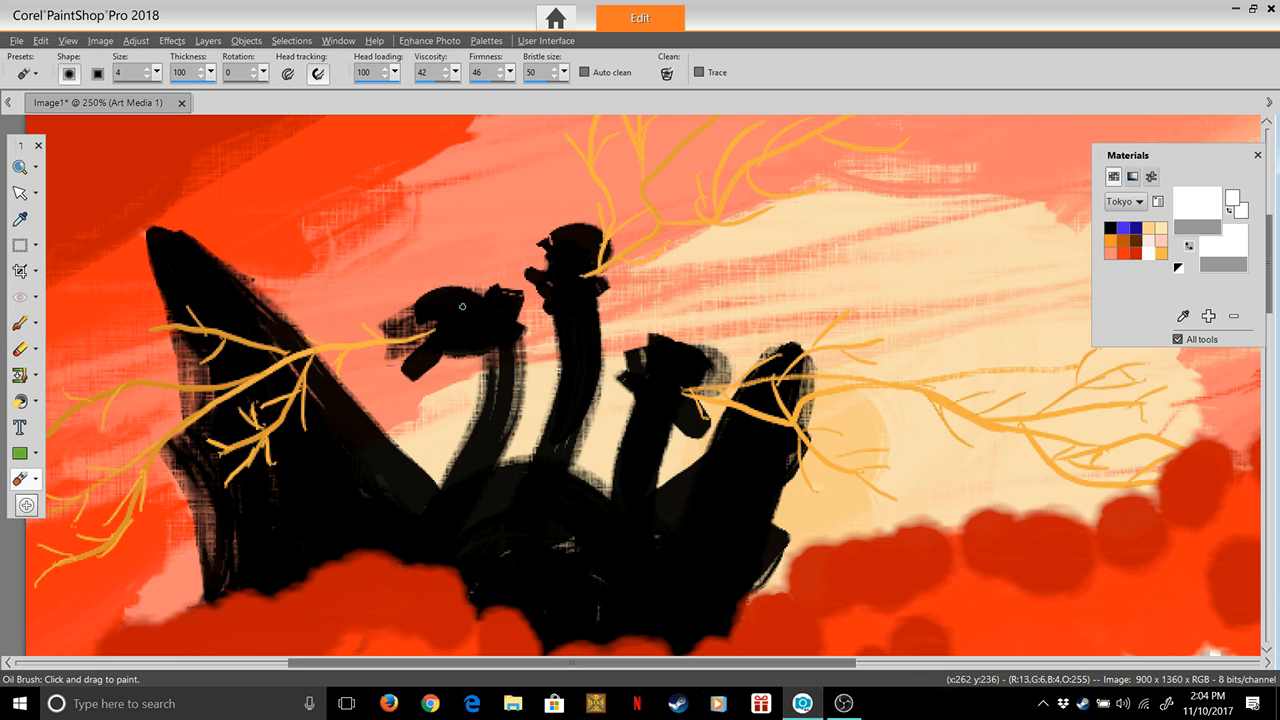
pyautogui.click(667, 74)
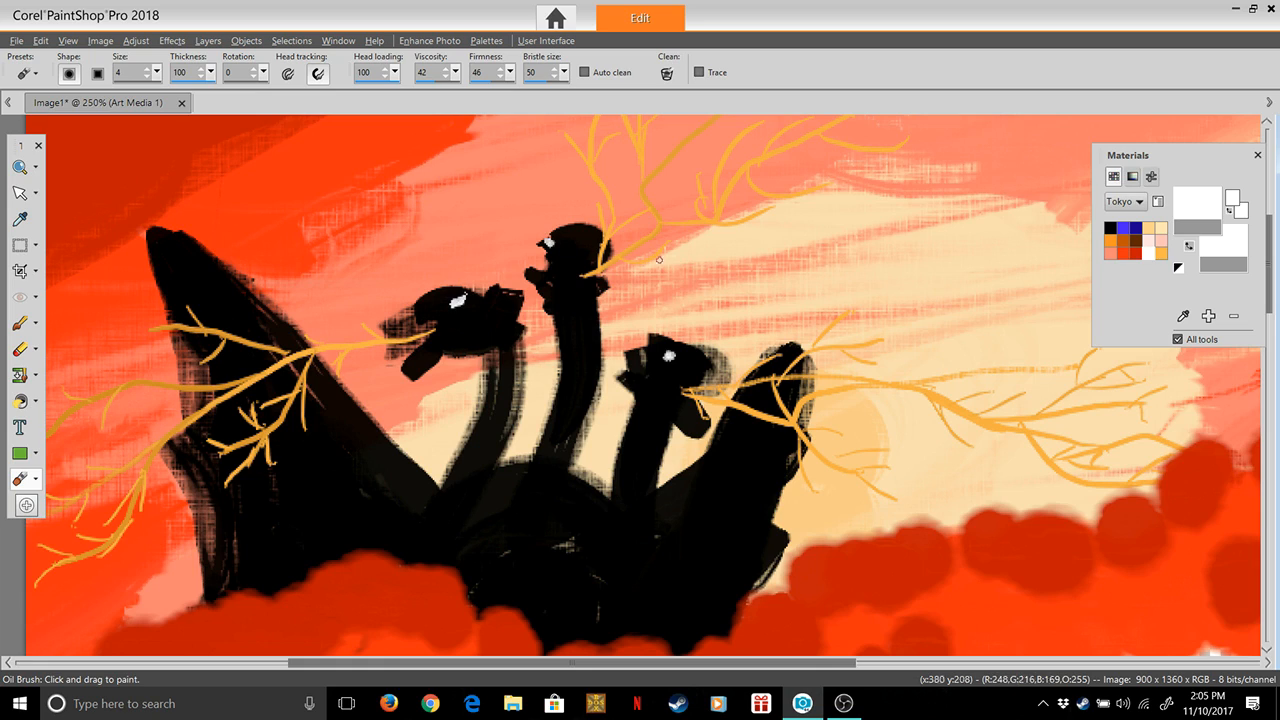
# Paint tiny red accents inside the white eyes of all three dragon heads with the orange-red and dark red Tokyo swatches
pyautogui.doubleClick(1161, 228)
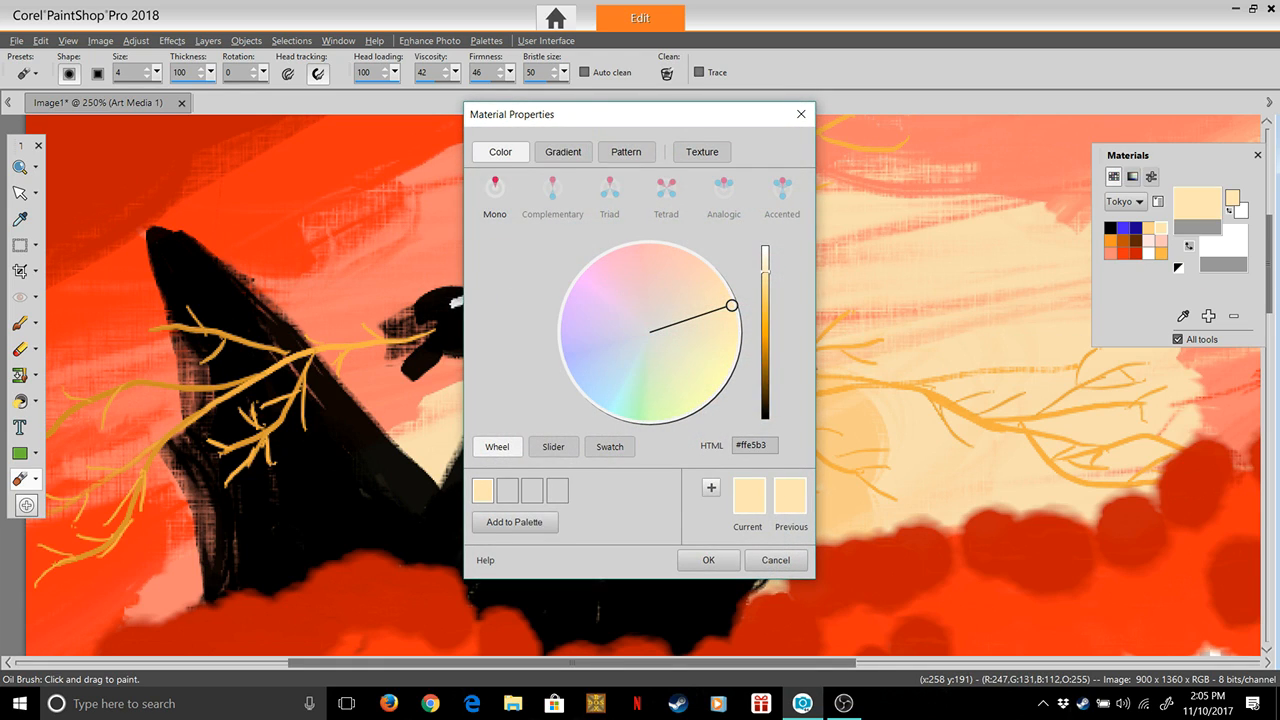
pyautogui.click(708, 560)
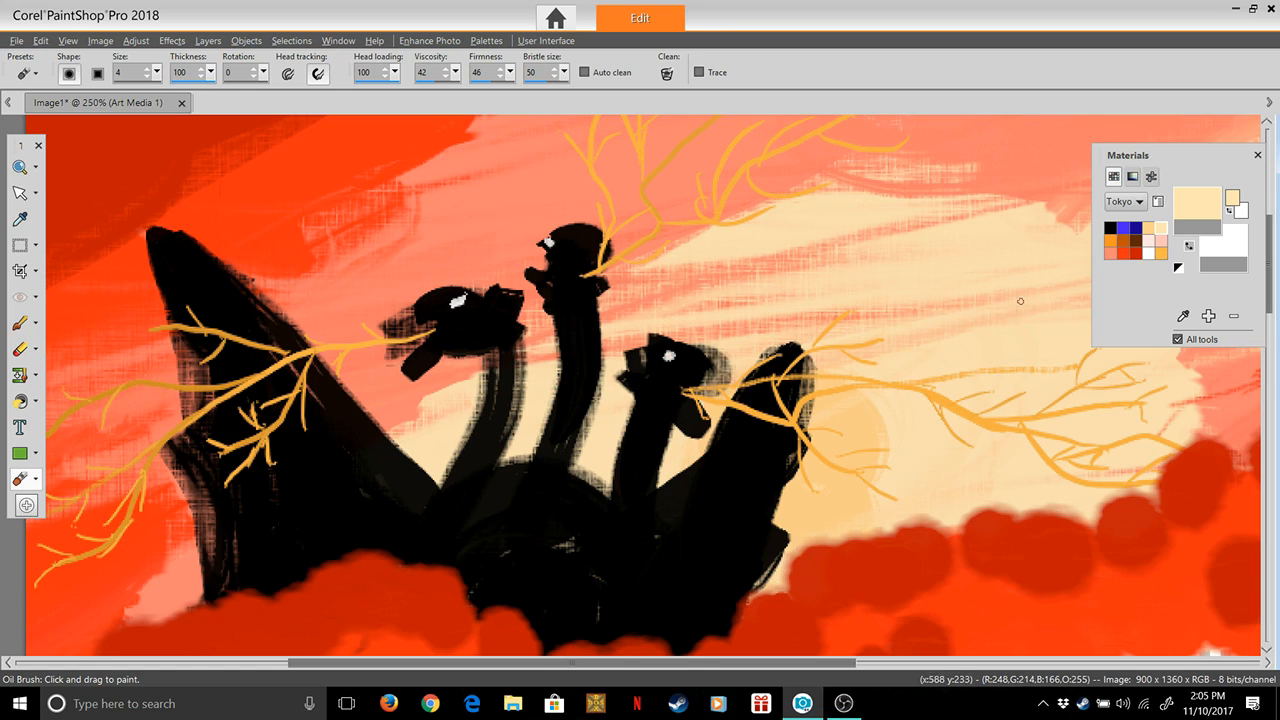
pyautogui.doubleClick(1123, 253)
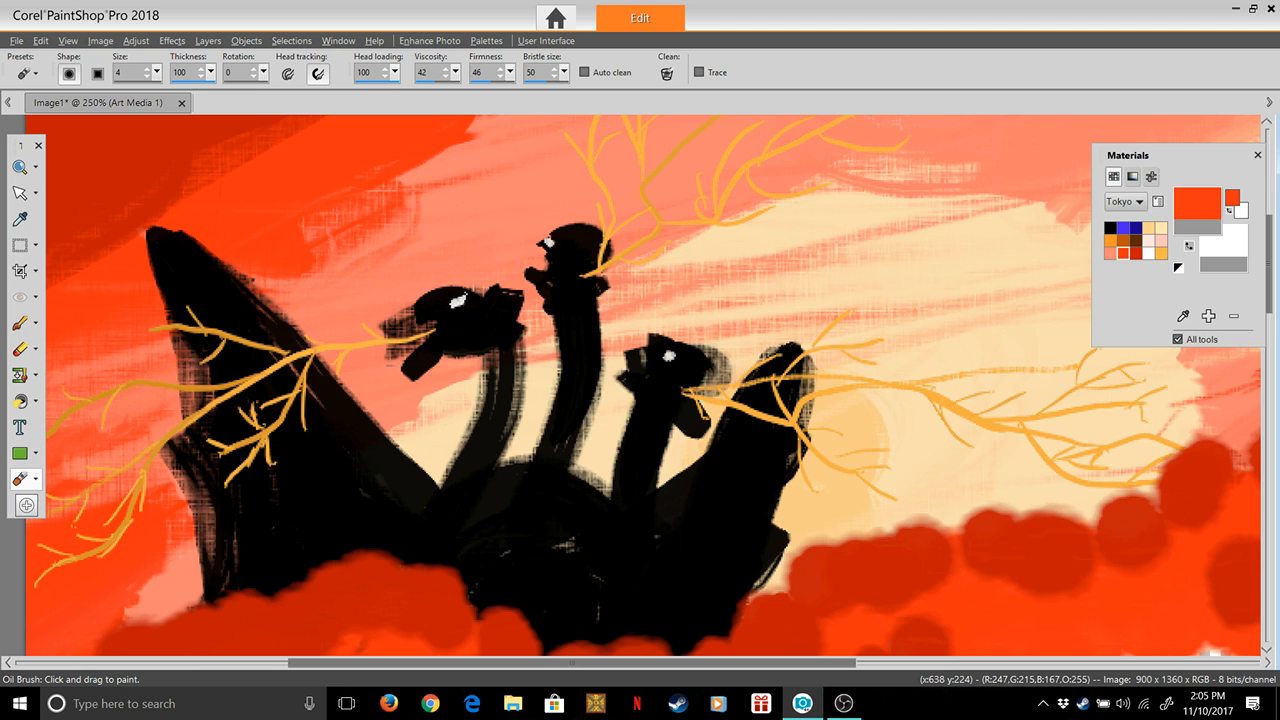
pyautogui.click(708, 560)
pyautogui.click(1136, 253)
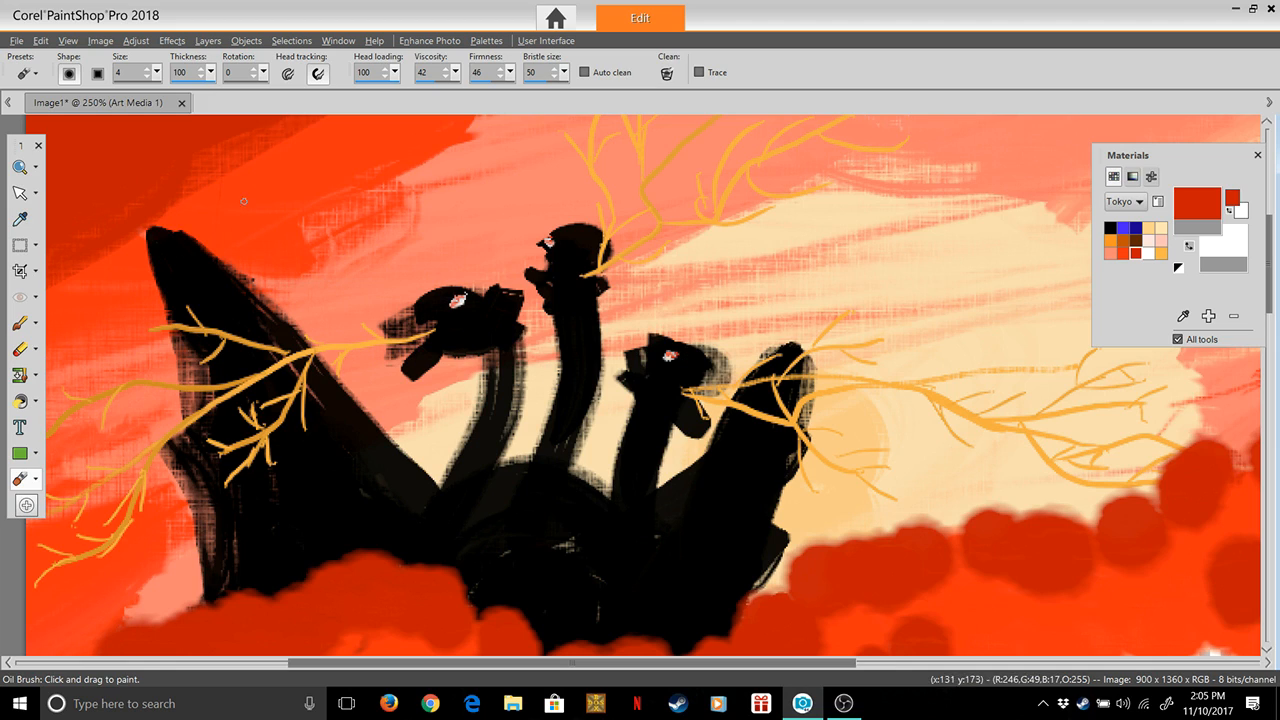
pyautogui.click(20, 167)
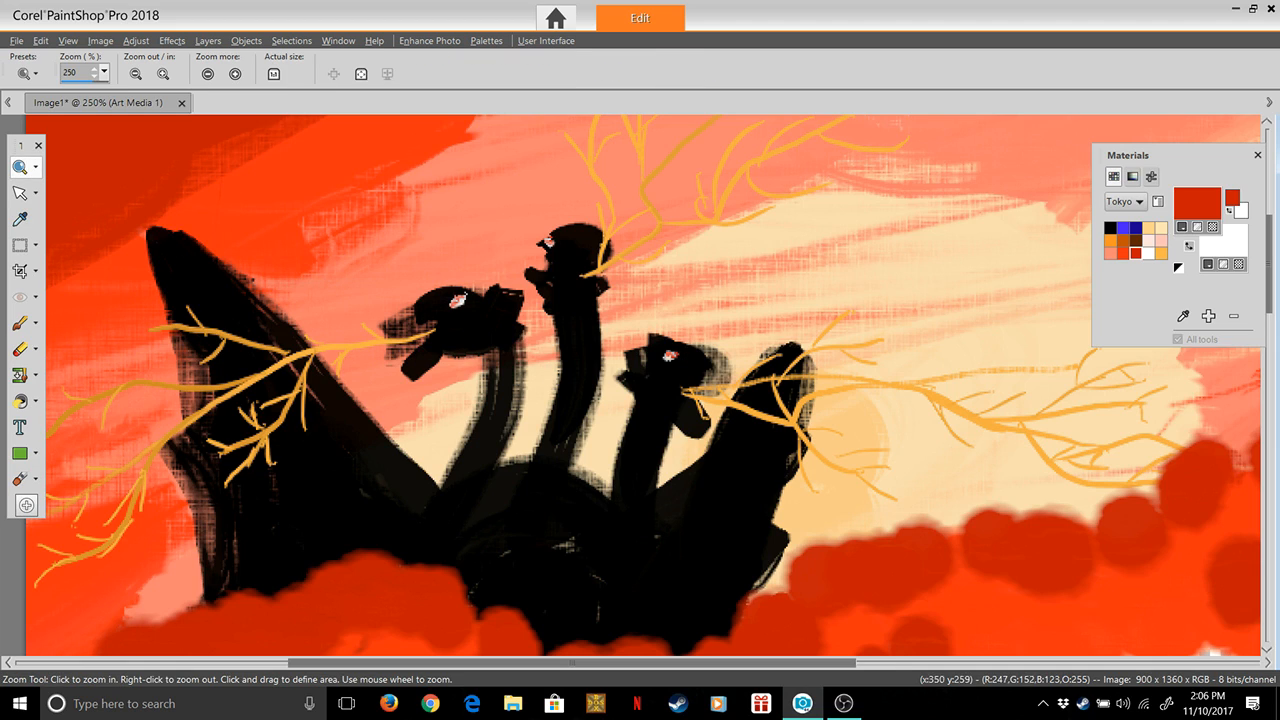
pyautogui.rightClick(608, 363)
pyautogui.rightClick(632, 292)
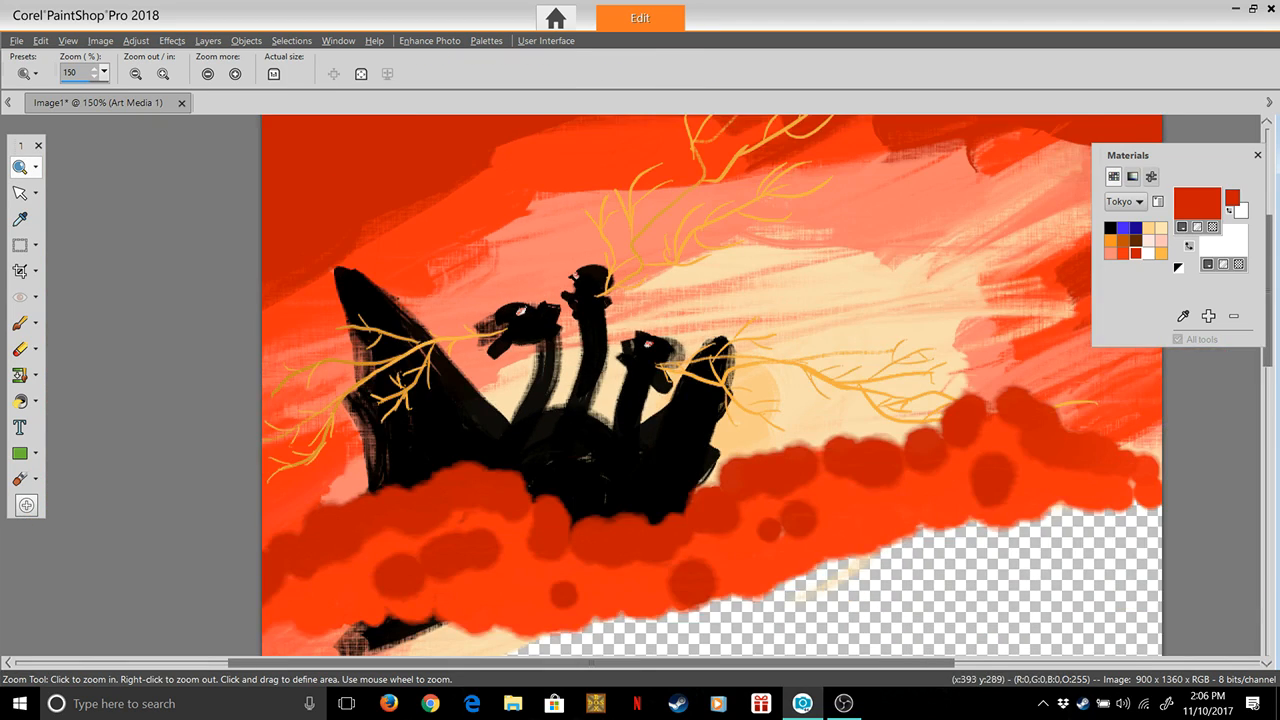
# Set the Oil Brush to size 270, thickness 11, rotation 92, head loading 0 and firmness 68
pyautogui.rightClick(652, 404)
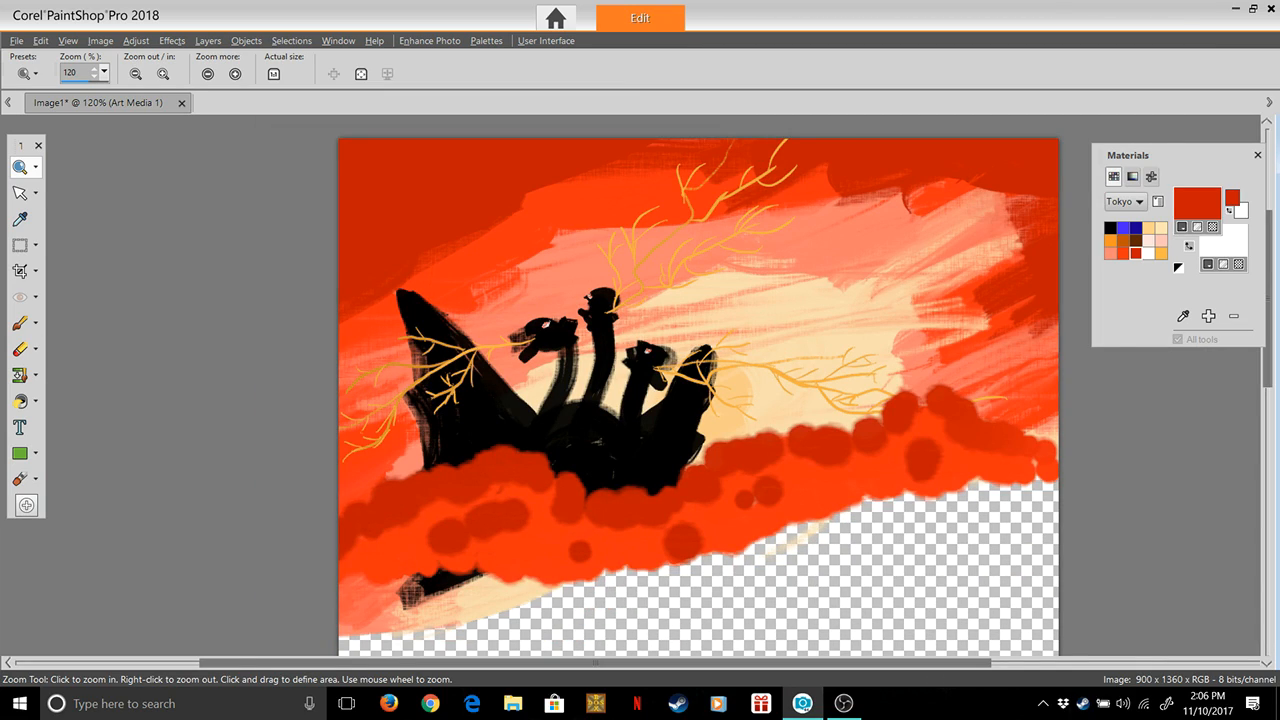
pyautogui.click(20, 478)
pyautogui.moveTo(157, 73); pyautogui.dragTo(175, 92)
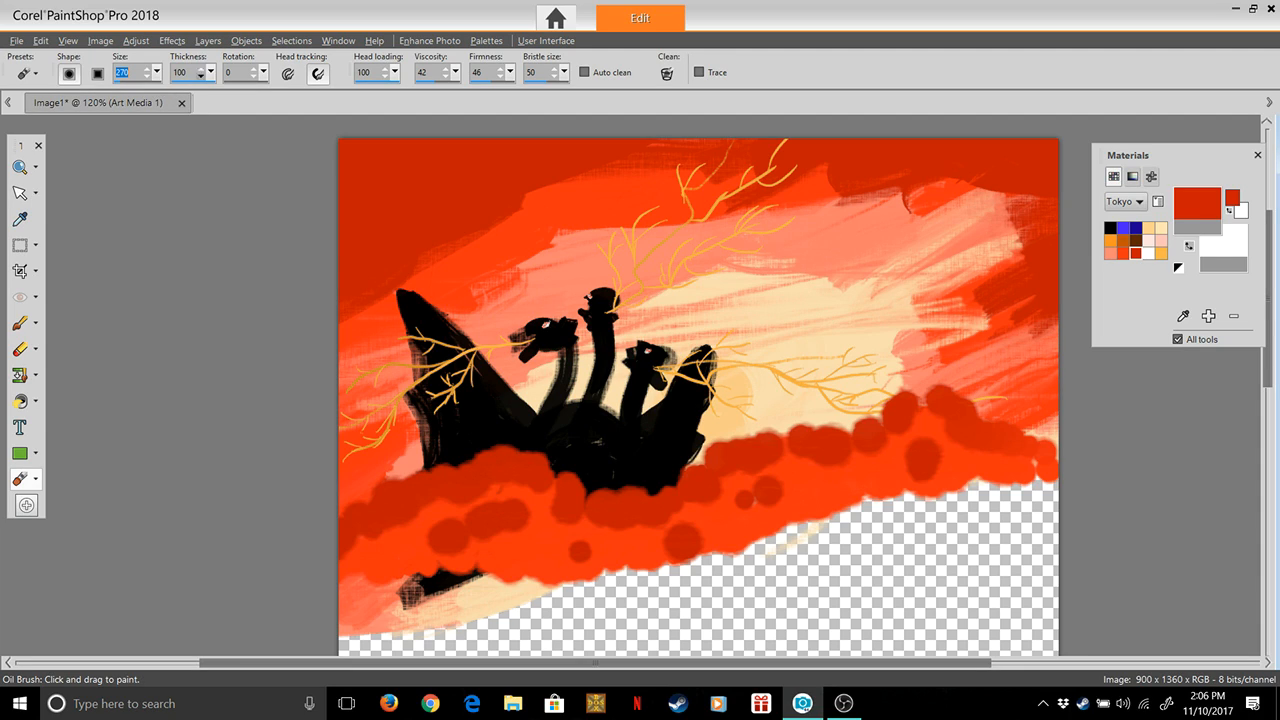
pyautogui.click(211, 73)
pyautogui.click(151, 92)
pyautogui.moveTo(264, 73); pyautogui.dragTo(282, 92)
pyautogui.moveTo(395, 73)
pyautogui.mouseDown()
pyautogui.moveTo(394, 90)
pyautogui.moveTo(325, 92)
pyautogui.mouseUp()
pyautogui.moveTo(510, 72)
pyautogui.mouseDown()
pyautogui.moveTo(509, 91)
pyautogui.moveTo(522, 91)
pyautogui.mouseUp()
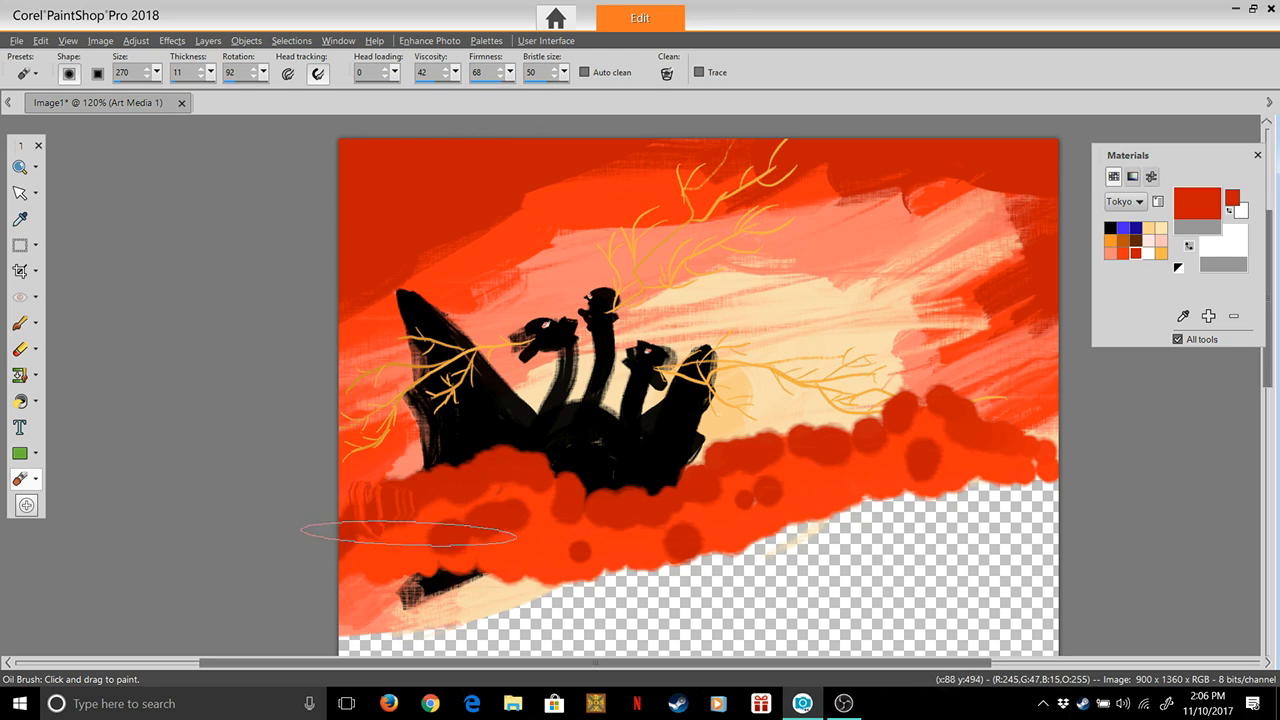
# Smear the red cloud bank upward in curved strokes across its full width, over the dragon's body and the lower sky
pyautogui.moveTo(418, 548); pyautogui.dragTo(396, 411)
pyautogui.moveTo(451, 537)
pyautogui.mouseDown()
pyautogui.moveTo(479, 412)
pyautogui.moveTo(503, 555)
pyautogui.moveTo(494, 529)
pyautogui.moveTo(596, 474)
pyautogui.moveTo(537, 536)
pyautogui.moveTo(596, 474)
pyautogui.moveTo(602, 548)
pyautogui.moveTo(609, 427)
pyautogui.moveTo(645, 551)
pyautogui.moveTo(663, 418)
pyautogui.moveTo(847, 450)
pyautogui.moveTo(828, 492)
pyautogui.moveTo(832, 436)
pyautogui.moveTo(884, 481)
pyautogui.moveTo(875, 501)
pyautogui.moveTo(883, 394)
pyautogui.moveTo(932, 501)
pyautogui.moveTo(965, 376)
pyautogui.moveTo(1002, 465)
pyautogui.moveTo(1032, 436)
pyautogui.moveTo(1026, 470)
pyautogui.moveTo(1008, 408)
pyautogui.moveTo(931, 490)
pyautogui.moveTo(896, 491)
pyautogui.mouseUp()
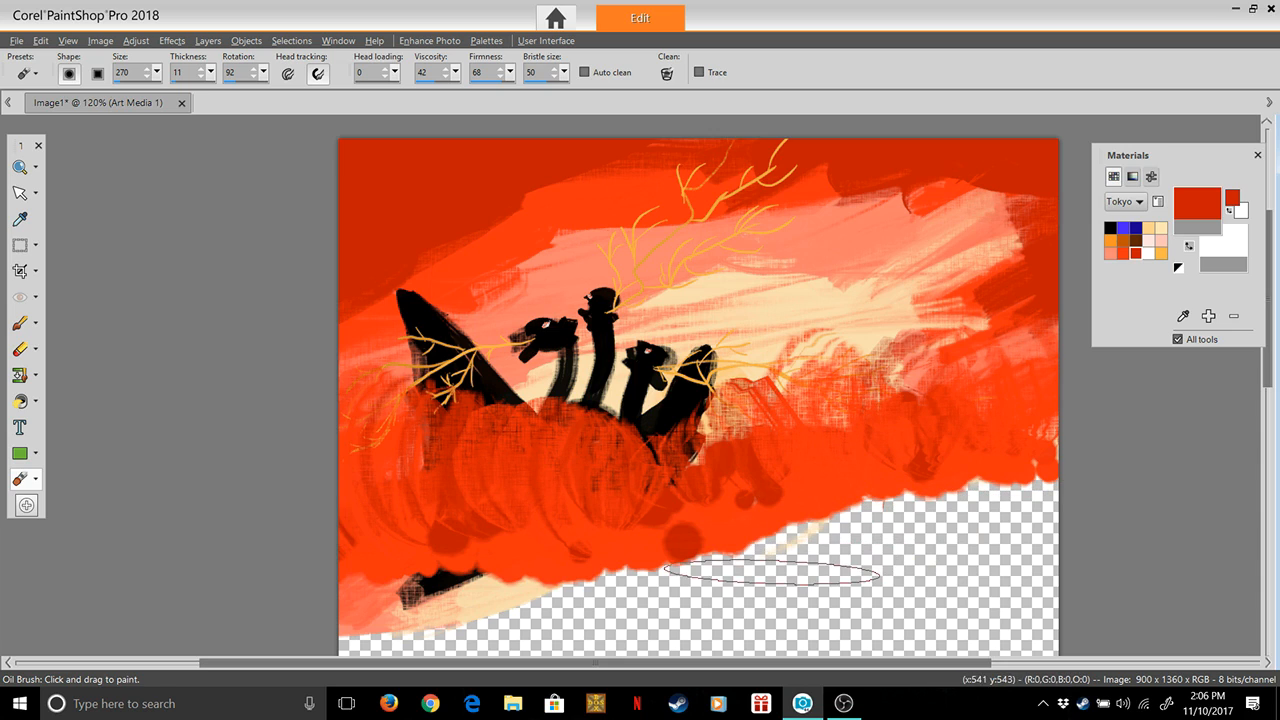
pyautogui.moveTo(738, 578)
pyautogui.mouseDown()
pyautogui.moveTo(767, 534)
pyautogui.moveTo(672, 600)
pyautogui.moveTo(664, 562)
pyautogui.moveTo(657, 578)
pyautogui.moveTo(678, 534)
pyautogui.moveTo(505, 607)
pyautogui.moveTo(525, 560)
pyautogui.moveTo(503, 563)
pyautogui.moveTo(532, 552)
pyautogui.moveTo(451, 576)
pyautogui.moveTo(448, 532)
pyautogui.moveTo(503, 495)
pyautogui.moveTo(404, 557)
pyautogui.moveTo(420, 543)
pyautogui.moveTo(445, 561)
pyautogui.moveTo(561, 469)
pyautogui.moveTo(594, 564)
pyautogui.moveTo(613, 387)
pyautogui.moveTo(603, 565)
pyautogui.moveTo(709, 516)
pyautogui.moveTo(690, 542)
pyautogui.moveTo(777, 406)
pyautogui.moveTo(719, 566)
pyautogui.moveTo(767, 385)
pyautogui.moveTo(867, 430)
pyautogui.moveTo(773, 441)
pyautogui.moveTo(805, 444)
pyautogui.moveTo(745, 529)
pyautogui.moveTo(831, 462)
pyautogui.moveTo(767, 528)
pyautogui.moveTo(700, 501)
pyautogui.mouseUp()
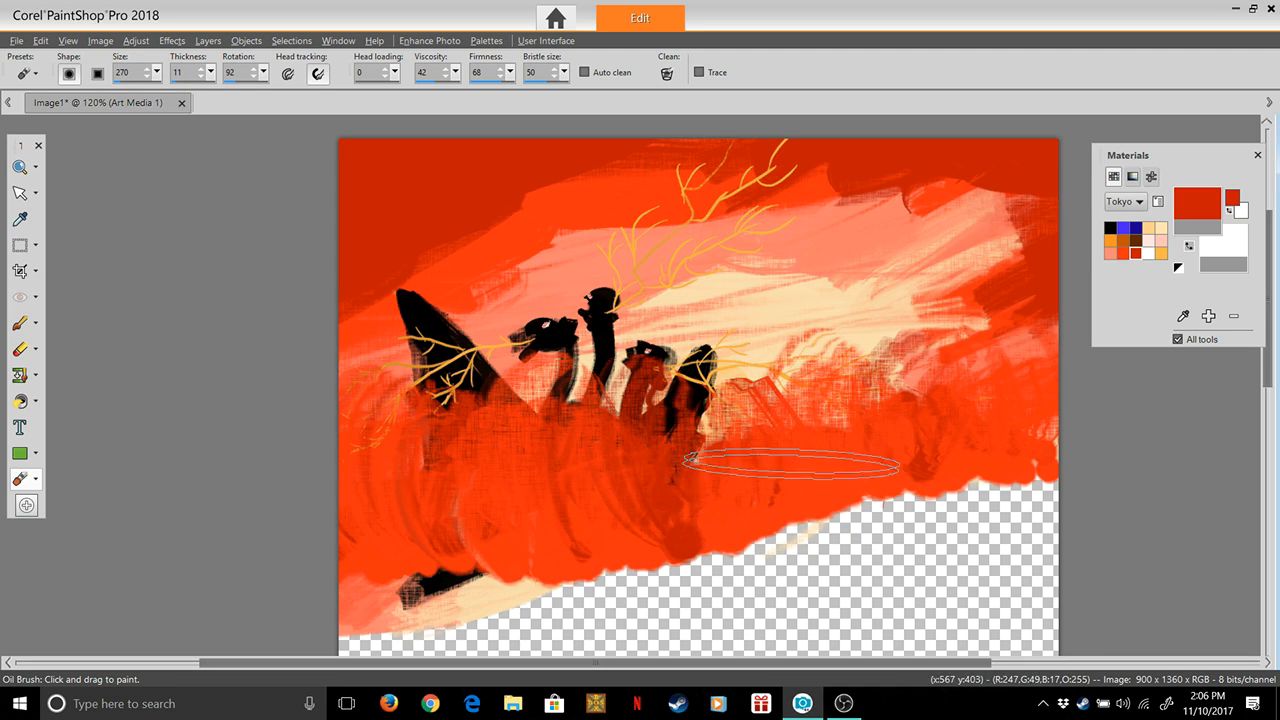
# Try long upward smears through the dragon's heads, wing and flame branches with the unloaded Oil Brush, undoing individual strokes
pyautogui.hotkey('ctrl', 'z')
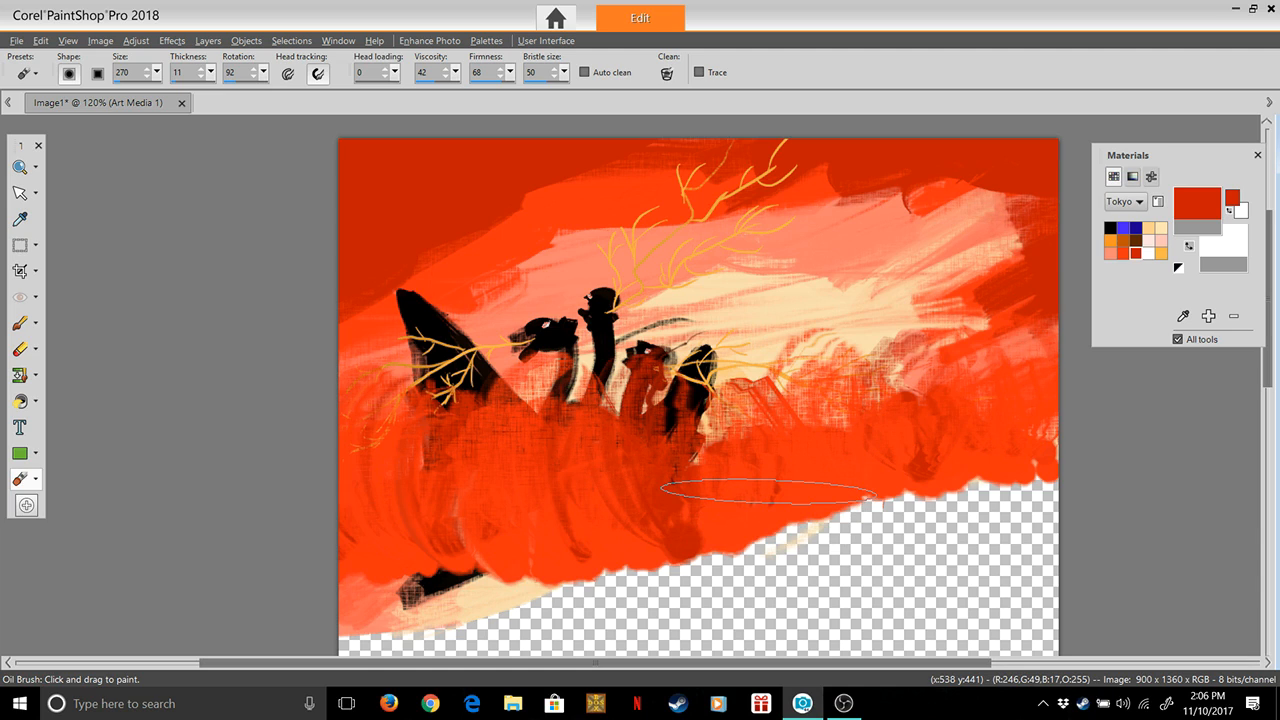
pyautogui.hotkey('ctrl', 'z')
pyautogui.hotkey('ctrl', 'z')
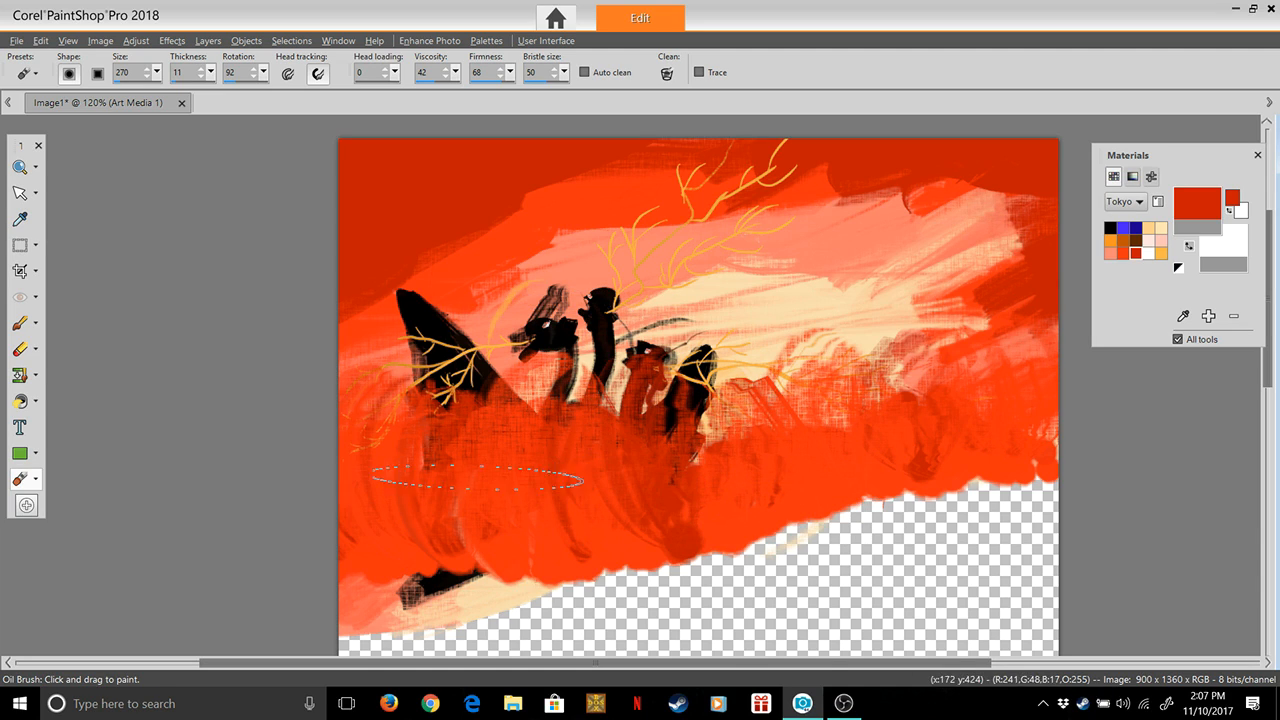
pyautogui.hotkey('ctrl', 'z')
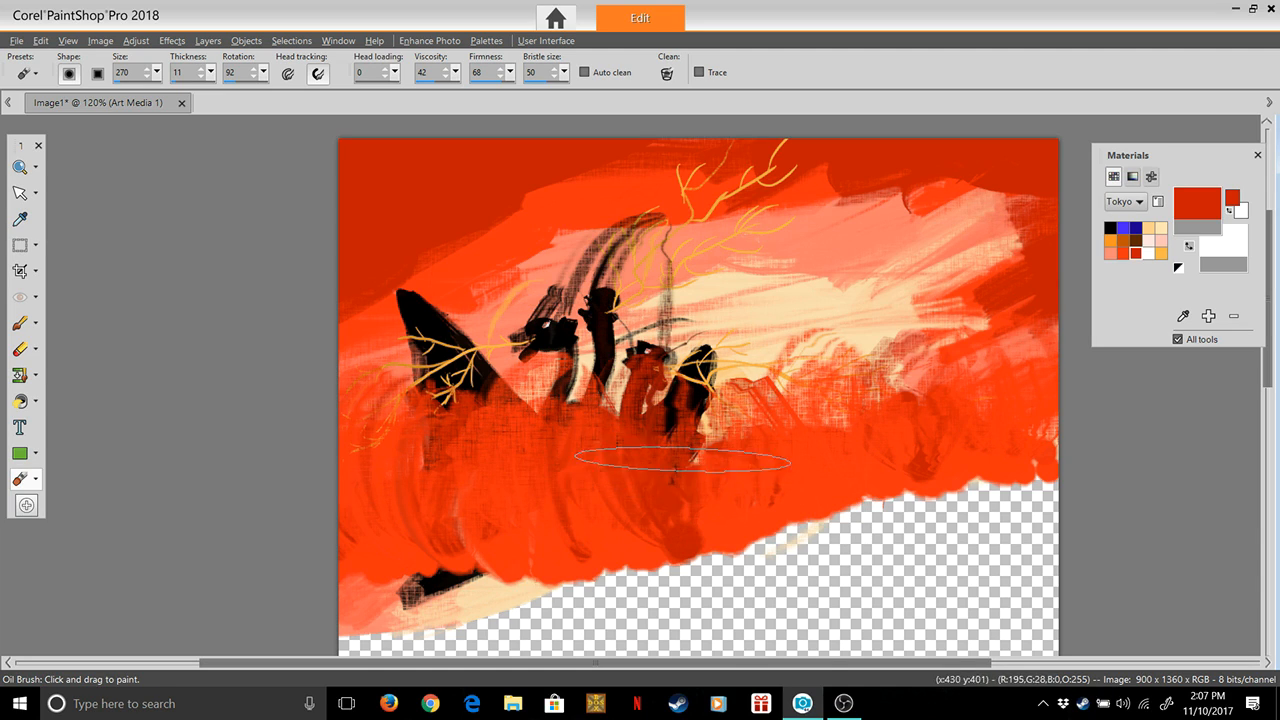
pyautogui.hotkey('ctrl', 'z')
pyautogui.hotkey('ctrl', 'z')
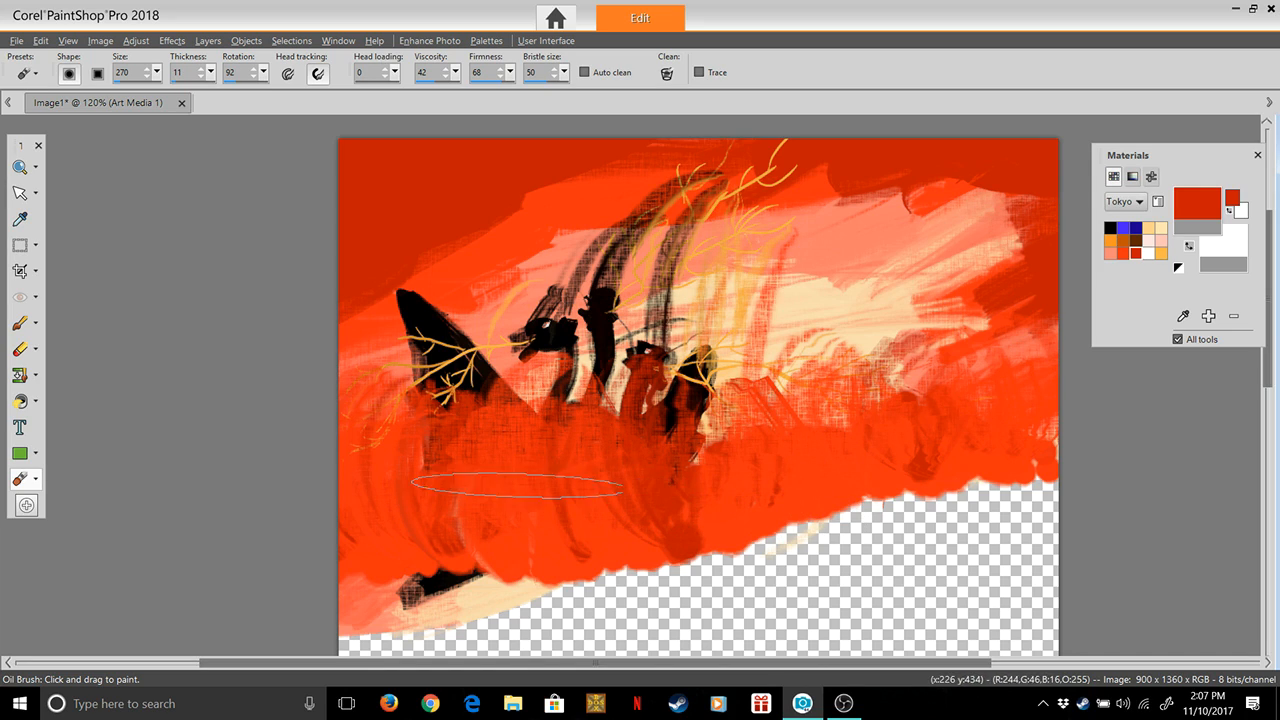
pyautogui.hotkey('ctrl', 'z')
pyautogui.hotkey('ctrl', 'z')
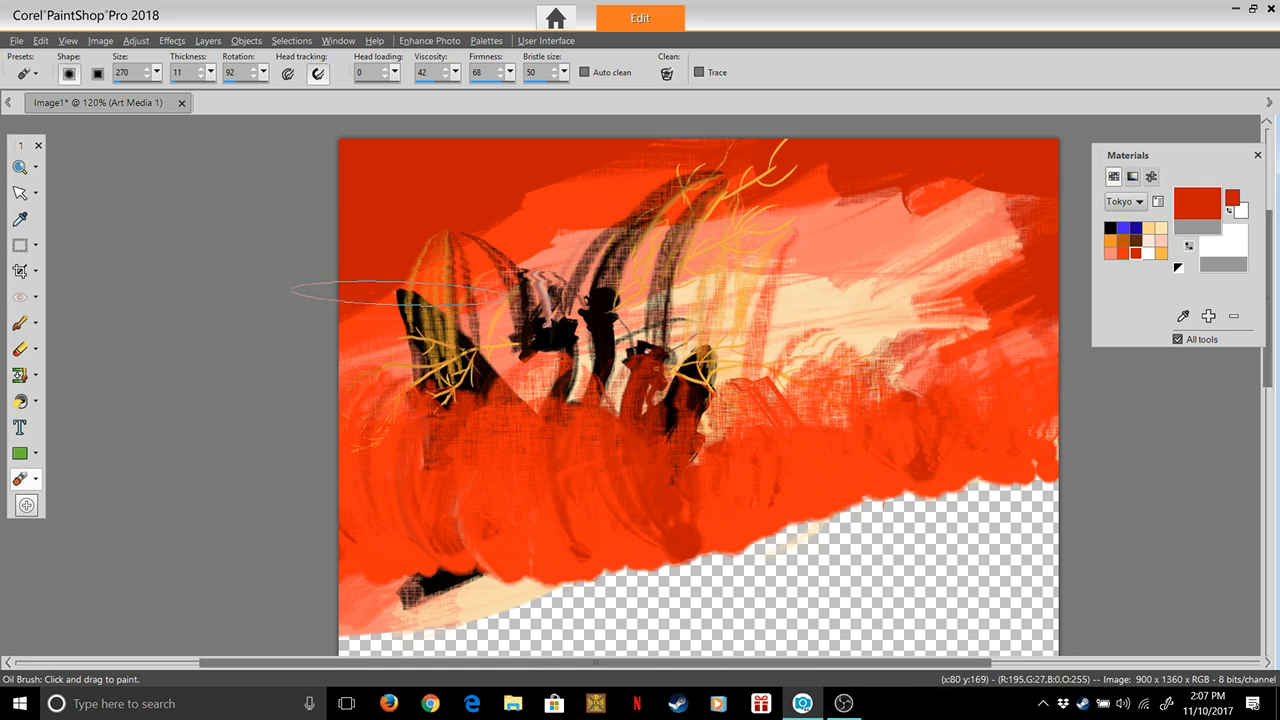
pyautogui.hotkey('ctrl', 'z')
pyautogui.hotkey('ctrl', 'z')
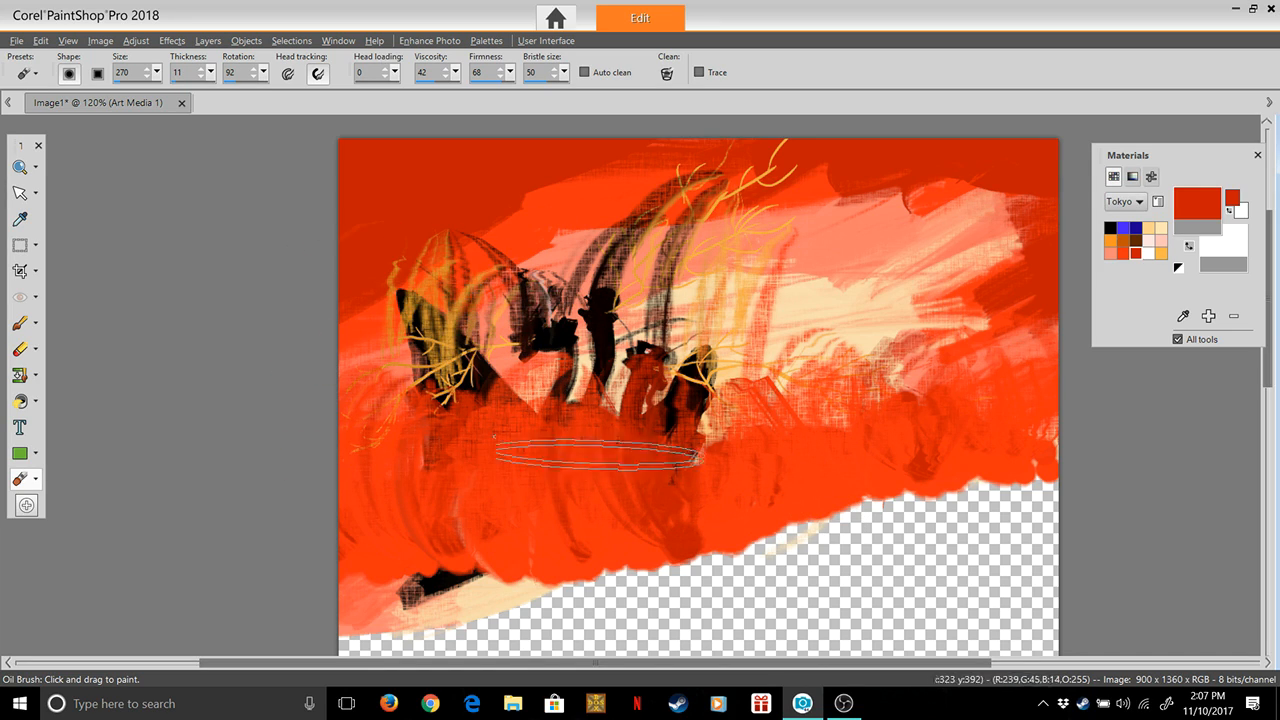
pyautogui.hotkey('ctrl', 'z')
pyautogui.hotkey('ctrl', 'z')
pyautogui.hotkey('ctrl', 'z')
pyautogui.hotkey('ctrl', 'z')
pyautogui.hotkey('ctrl', 'z')
pyautogui.hotkey('ctrl', 'z')
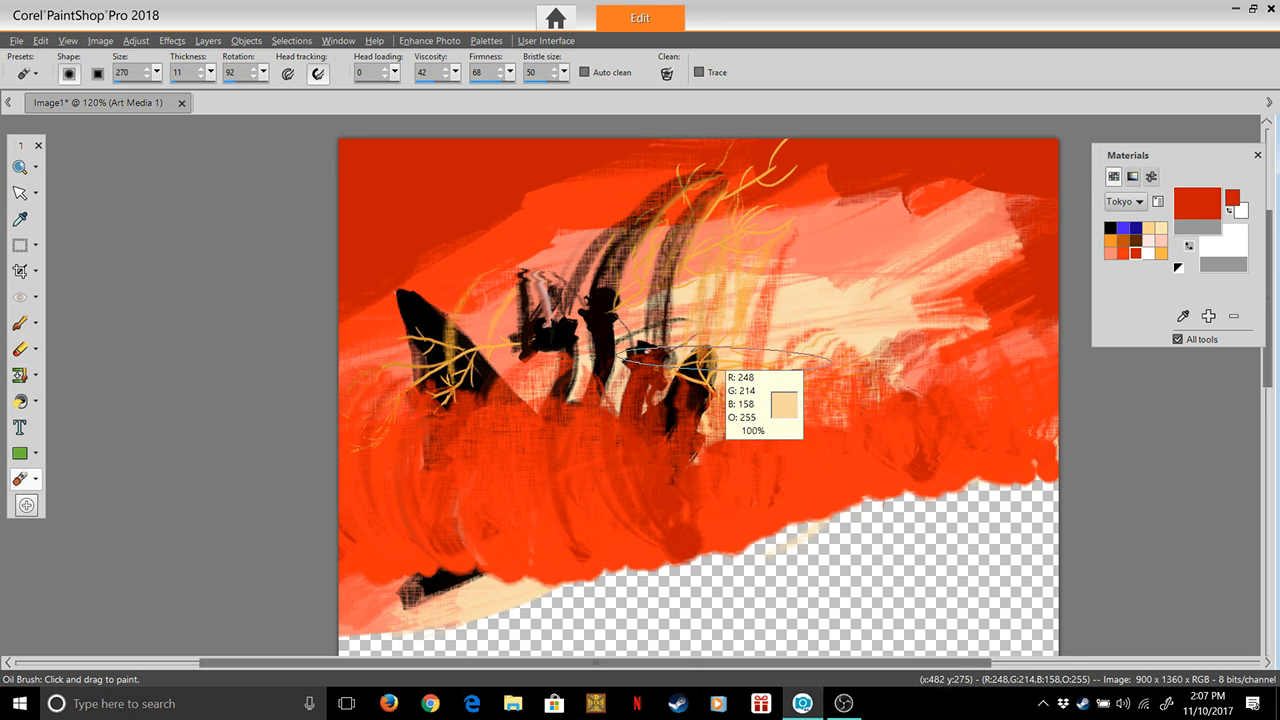
pyautogui.hotkey('ctrl', 'z')
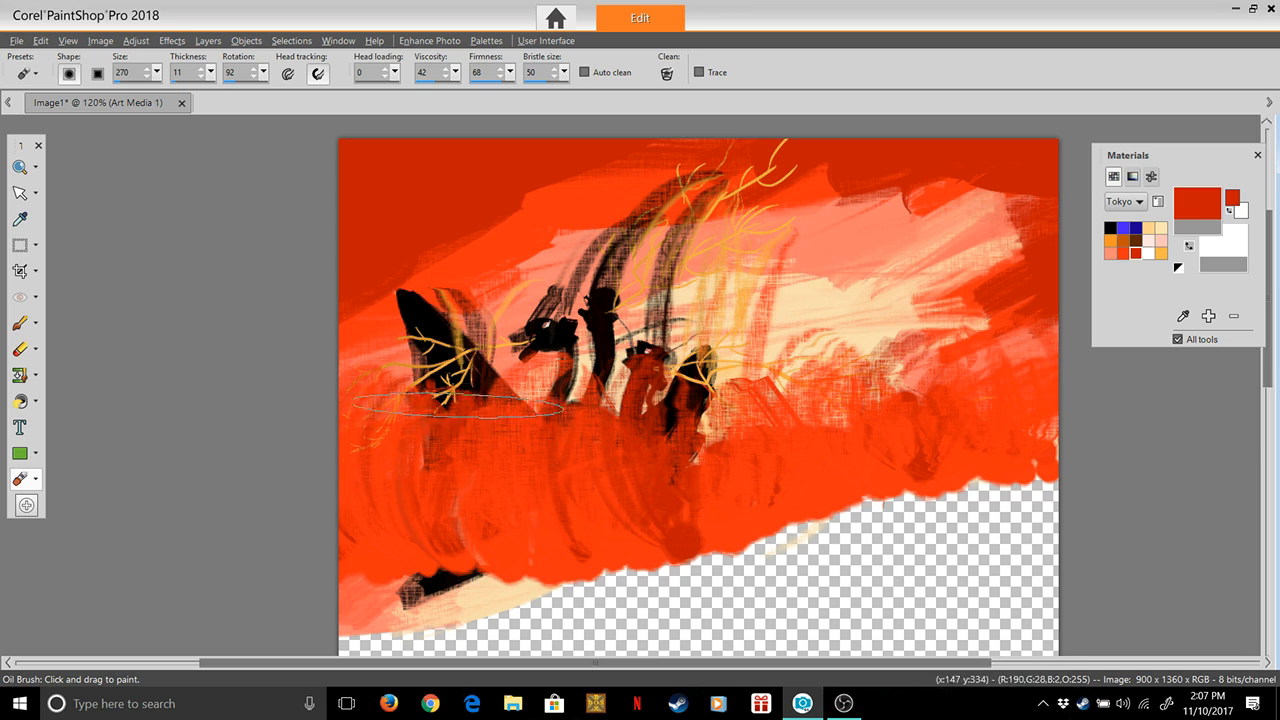
pyautogui.hotkey('ctrl', 'z')
pyautogui.hotkey('ctrl', 'z')
pyautogui.hotkey('ctrl', 'z')
pyautogui.hotkey('ctrl', 'z')
pyautogui.hotkey('ctrl', 'z')
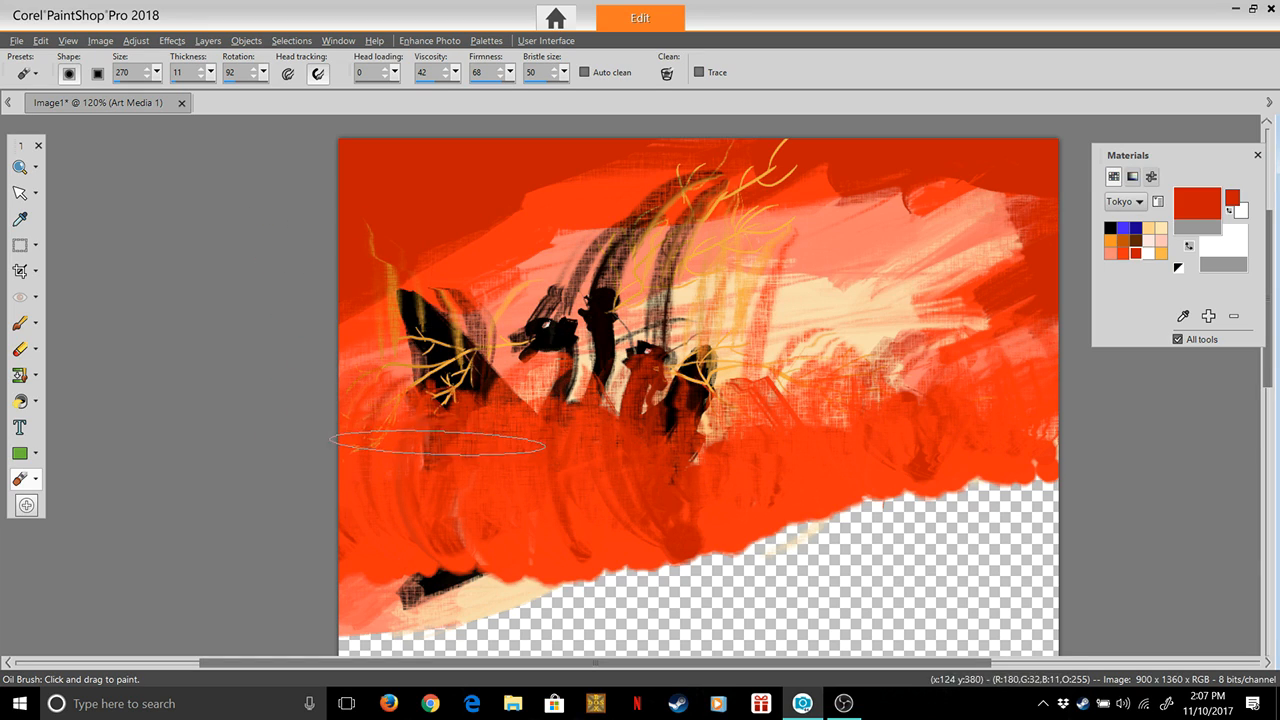
pyautogui.hotkey('ctrl', 'z')
pyautogui.hotkey('ctrl', 'z')
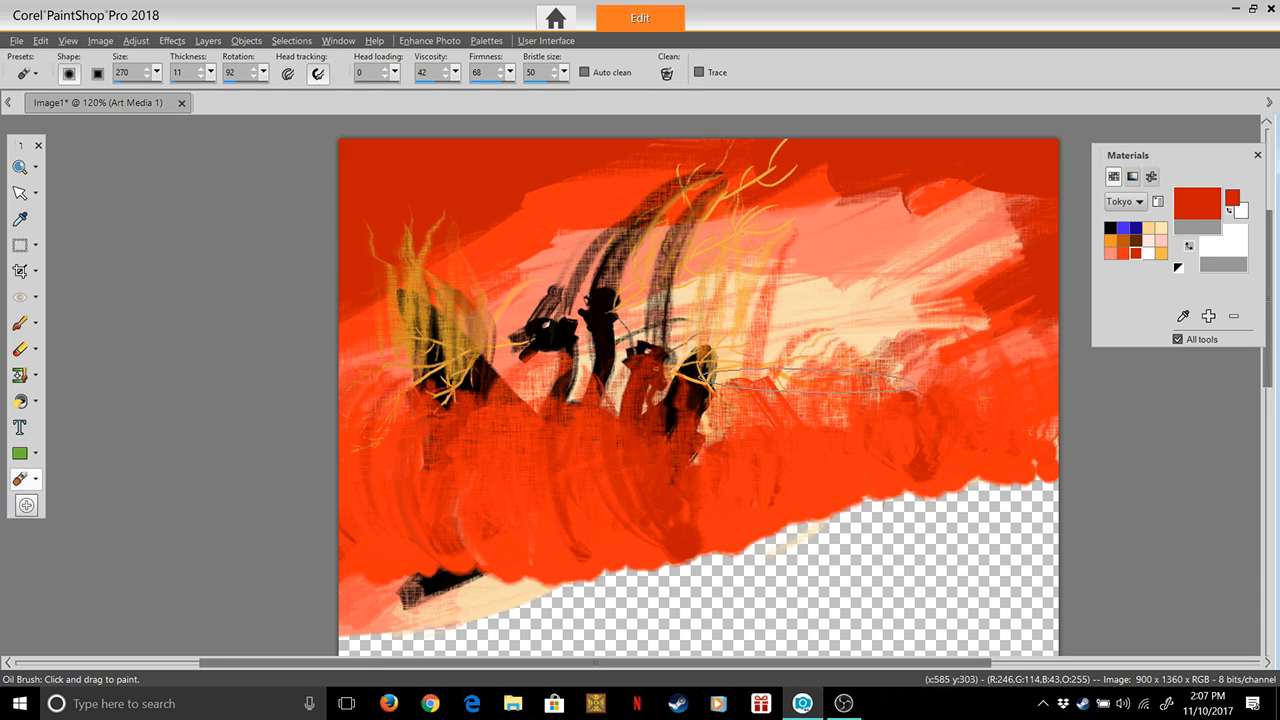
# Undo the long smears over the wing, the heads and the flame branches
pyautogui.hotkey('ctrl', 'y')
pyautogui.hotkey('ctrl', 'y')
pyautogui.hotkey('ctrl', 'y')
pyautogui.hotkey('ctrl', 'y')
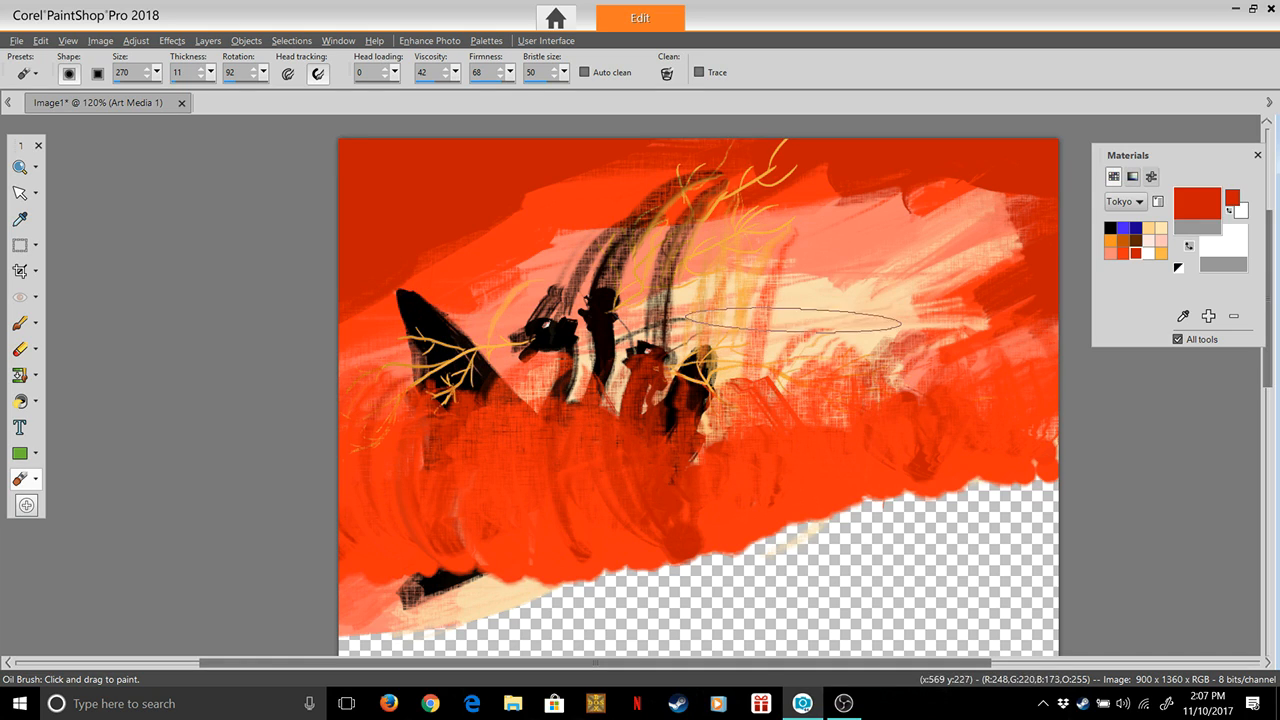
pyautogui.hotkey('ctrl', 'z')
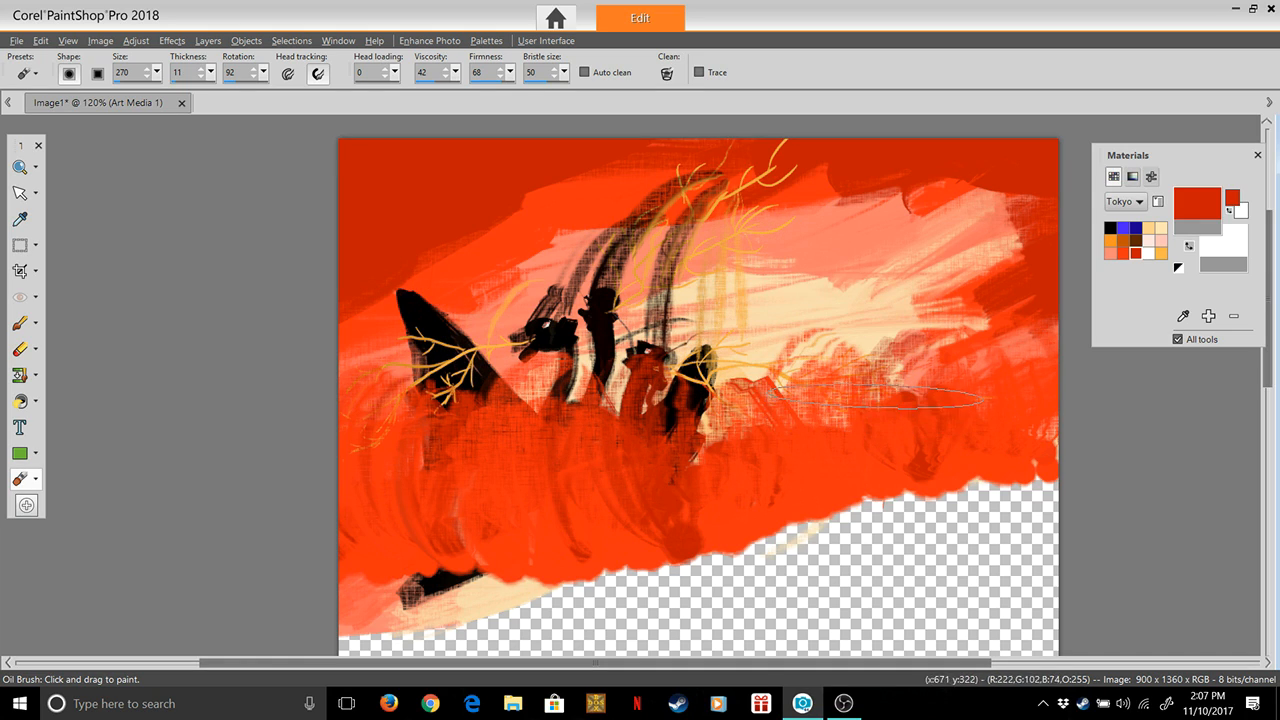
pyautogui.hotkey('ctrl', 'z')
pyautogui.hotkey('ctrl', 'z')
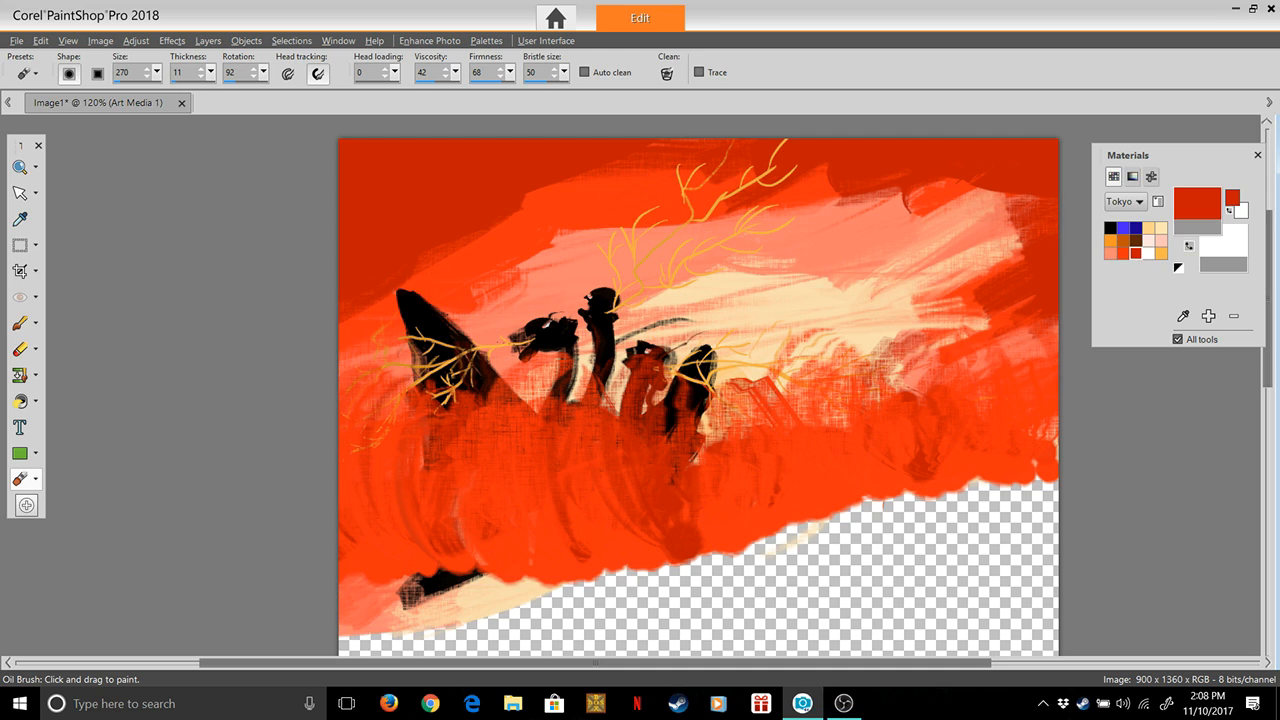
# Set the Oil Brush to the brown-orange Tokyo swatch with size 100, thickness 100 and head loading 100
pyautogui.doubleClick(1123, 241)
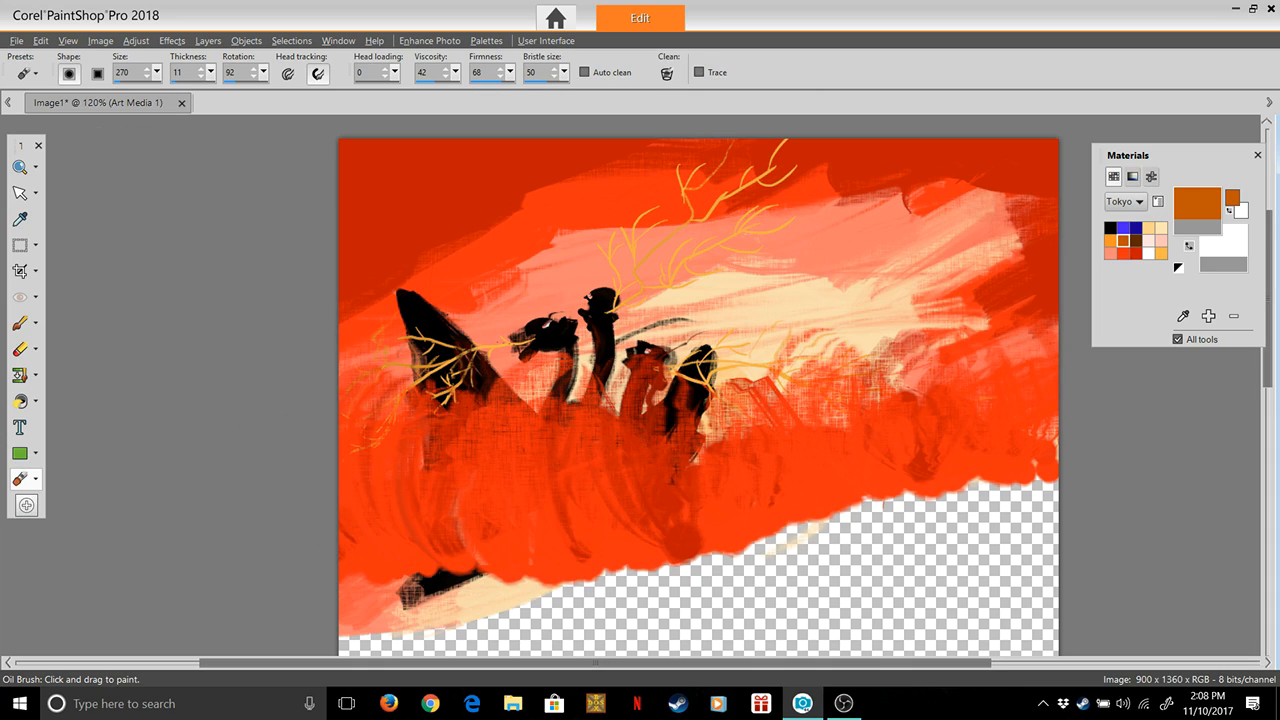
pyautogui.click(157, 72)
pyautogui.click(157, 72)
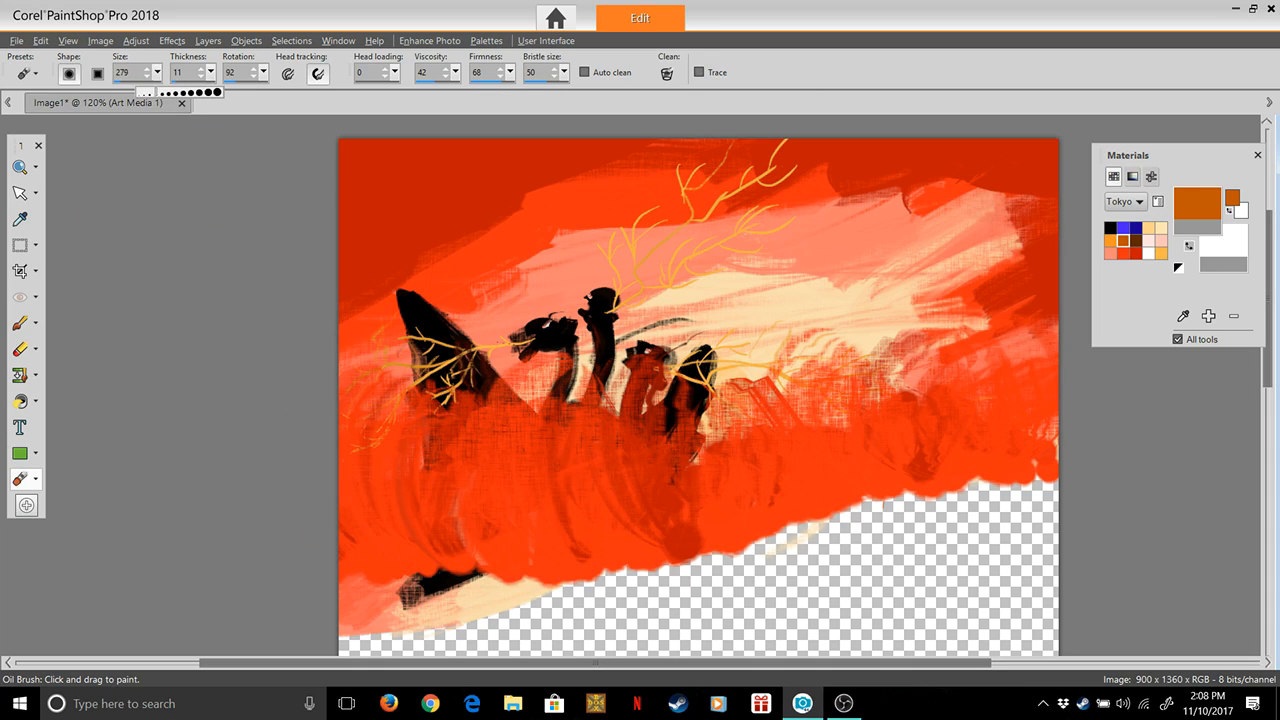
pyautogui.moveTo(208, 92); pyautogui.dragTo(212, 92)
pyautogui.click(157, 72)
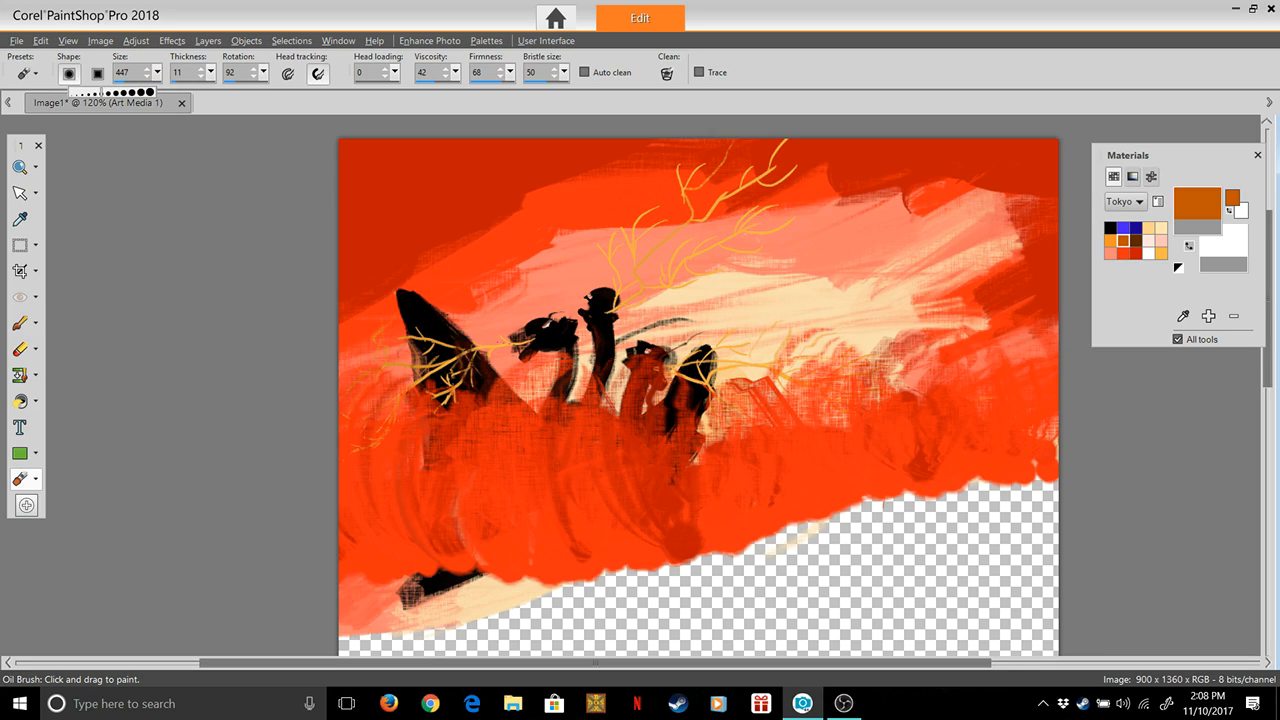
pyautogui.moveTo(93, 92); pyautogui.dragTo(90, 92)
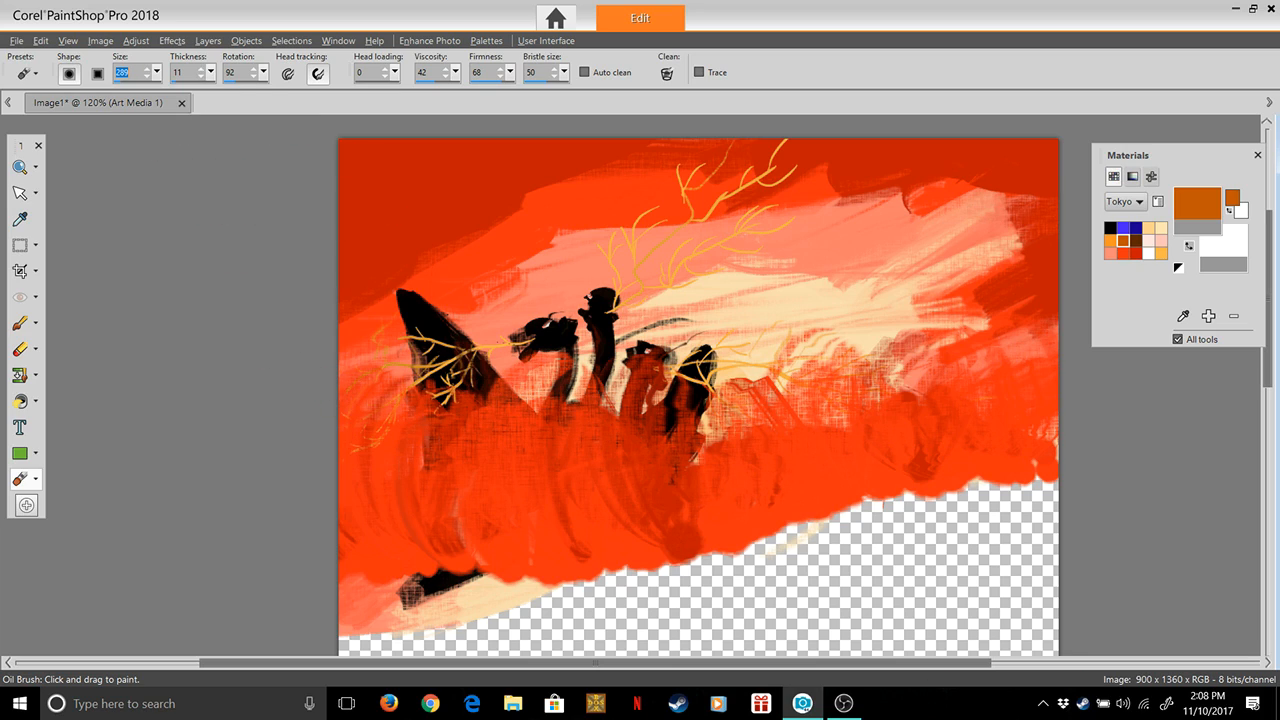
pyautogui.click(267, 92)
pyautogui.click(460, 92)
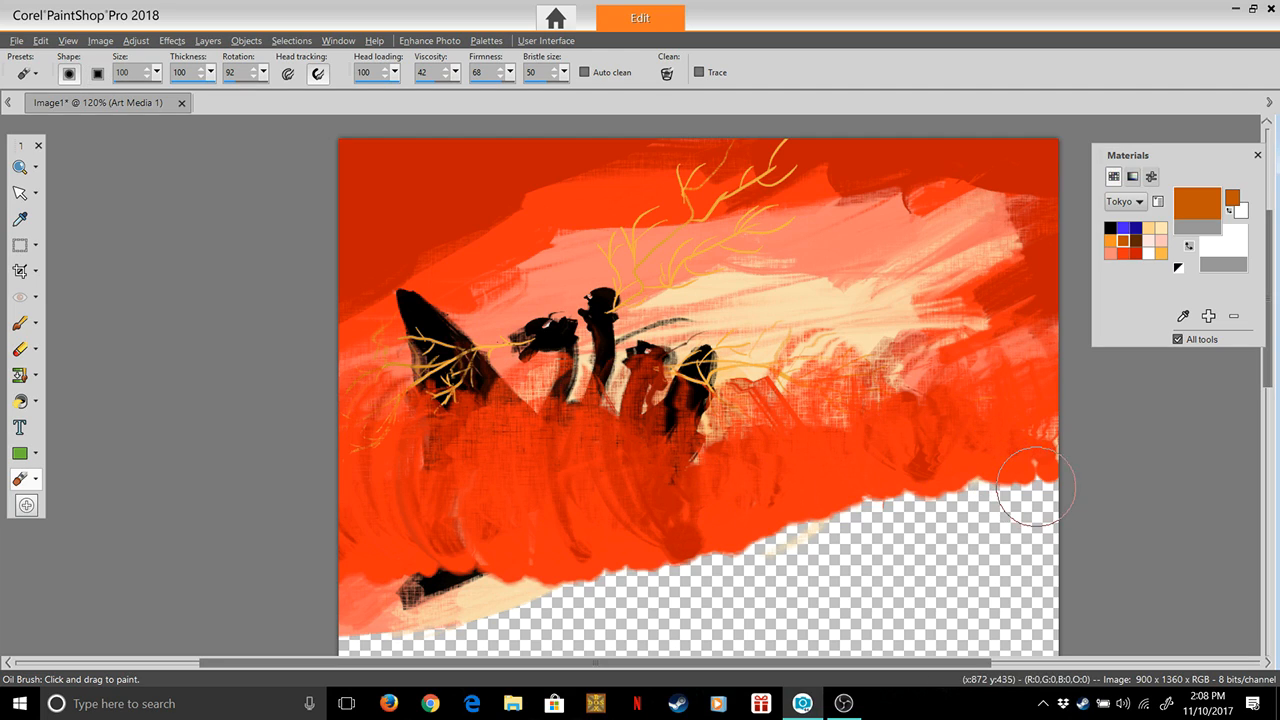
# Paint a wavy brown-orange cloud band across the canvas over the red cloud bank's lower part and add round puffs along its upper edge
pyautogui.moveTo(1042, 483)
pyautogui.mouseDown()
pyautogui.moveTo(994, 465)
pyautogui.moveTo(889, 465)
pyautogui.moveTo(728, 533)
pyautogui.moveTo(671, 530)
pyautogui.moveTo(618, 487)
pyautogui.moveTo(509, 500)
pyautogui.moveTo(418, 491)
pyautogui.mouseUp()
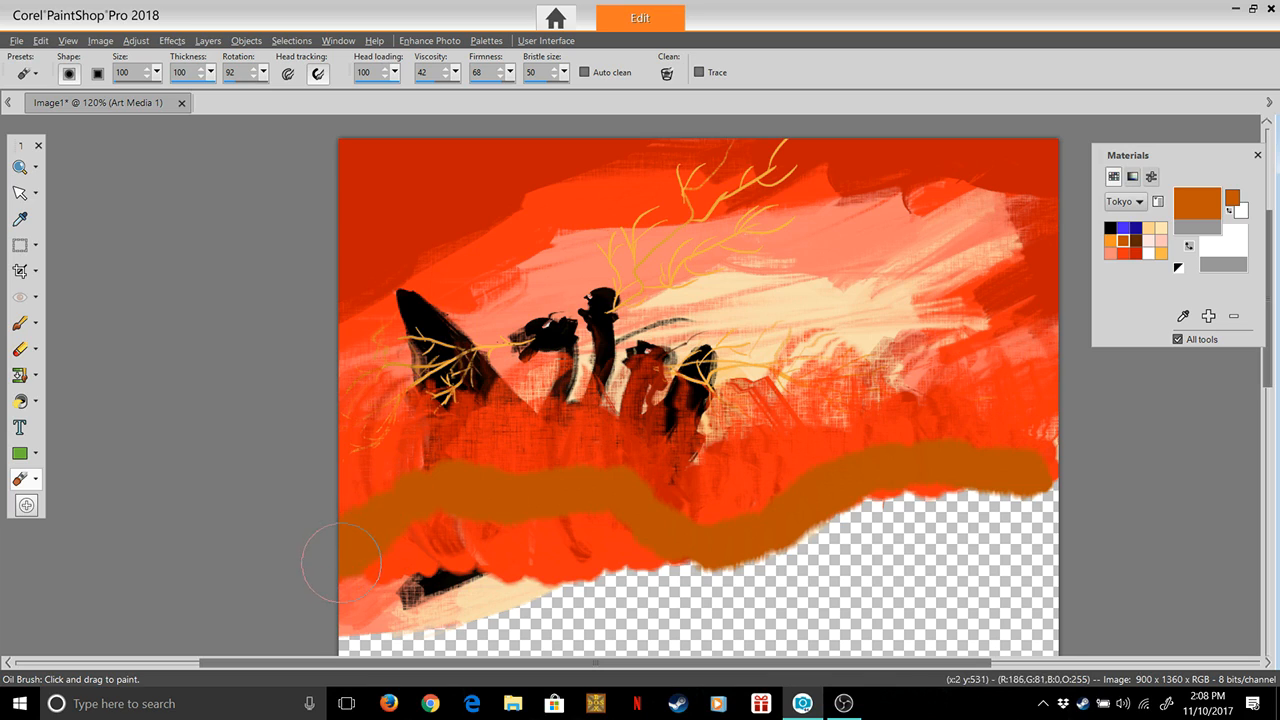
pyautogui.moveTo(404, 472); pyautogui.dragTo(376, 455)
pyautogui.moveTo(536, 486)
pyautogui.mouseDown()
pyautogui.moveTo(545, 452)
pyautogui.moveTo(579, 439)
pyautogui.moveTo(557, 463)
pyautogui.mouseUp()
pyautogui.moveTo(670, 514); pyautogui.dragTo(666, 517)
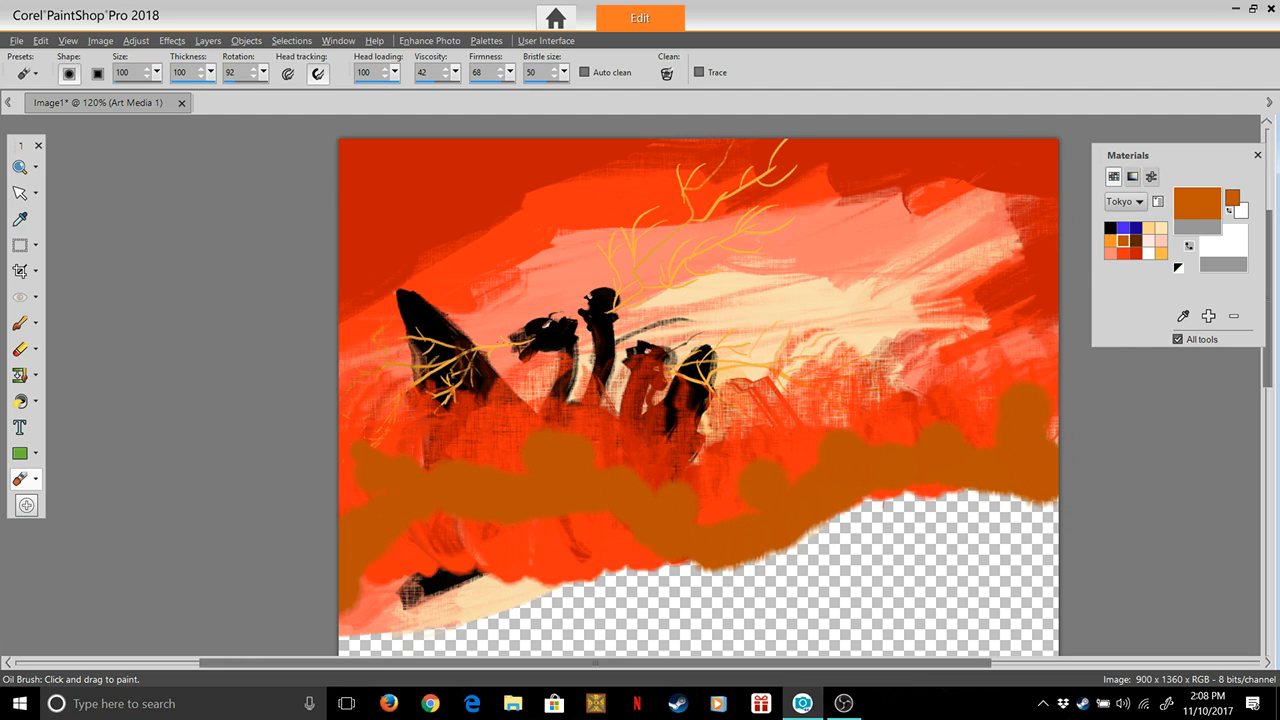
# Paint a light peach cloud band with round bumps just below the brown-orange puffs, from the right canvas edge to the left
pyautogui.click(1110, 240)
pyautogui.moveTo(1034, 500); pyautogui.dragTo(1025, 467)
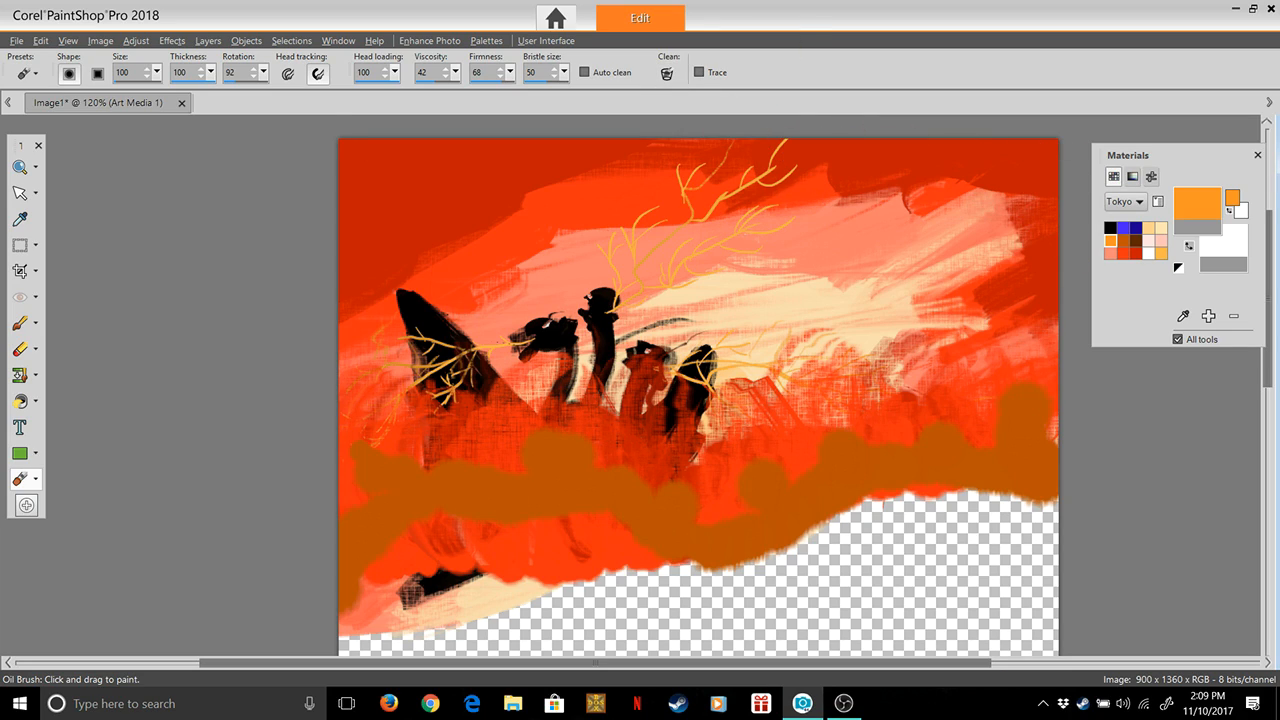
pyautogui.click(1148, 228)
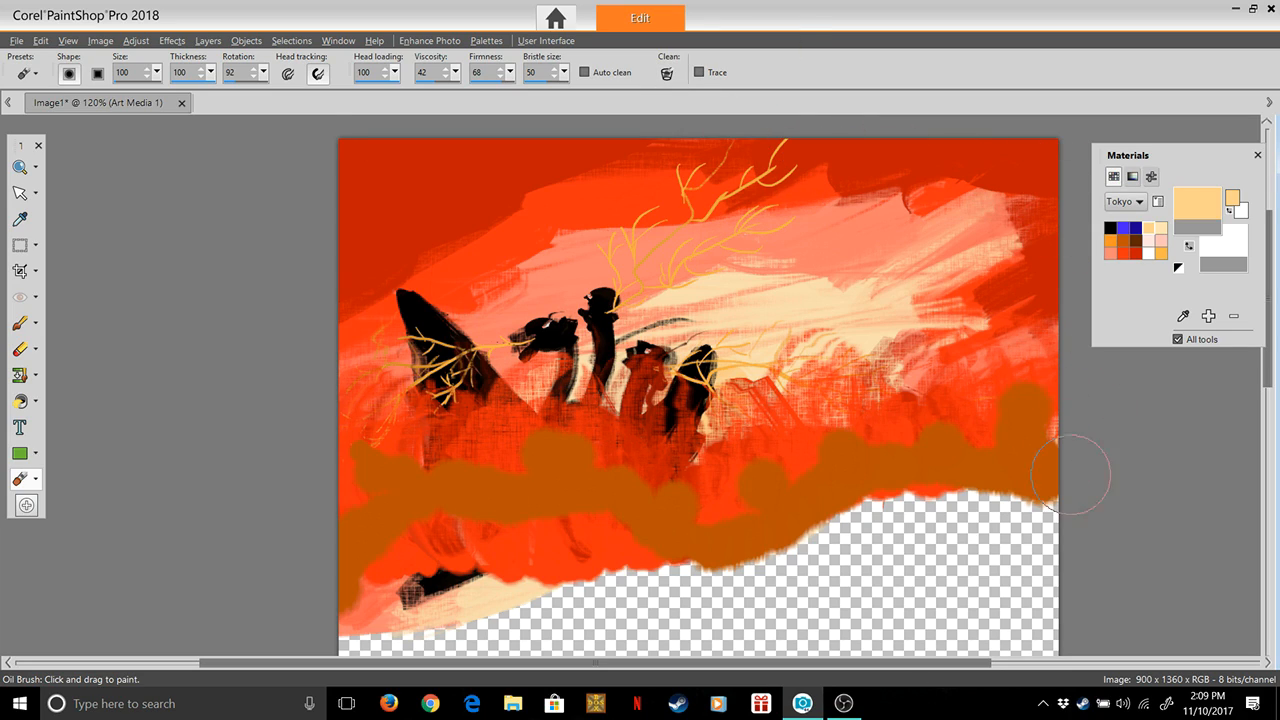
pyautogui.moveTo(1045, 488)
pyautogui.mouseDown()
pyautogui.moveTo(1035, 492)
pyautogui.moveTo(1008, 435)
pyautogui.mouseUp()
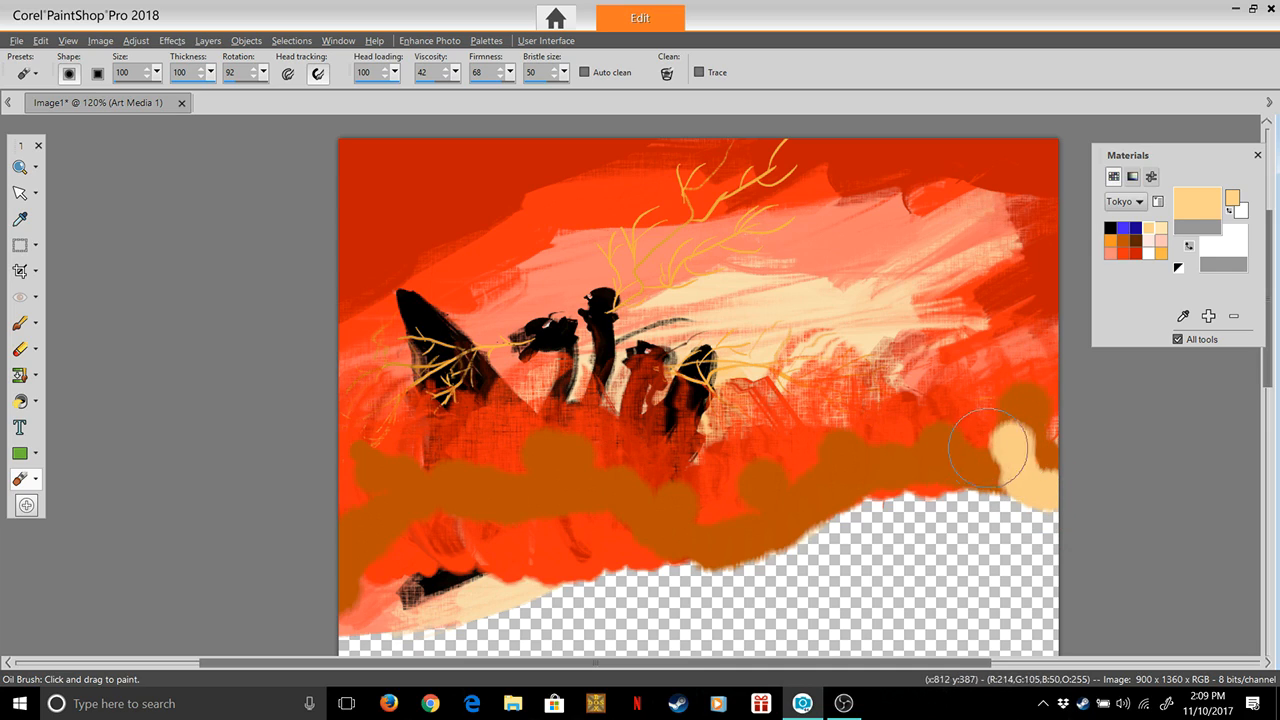
pyautogui.moveTo(981, 476)
pyautogui.mouseDown()
pyautogui.moveTo(925, 457)
pyautogui.moveTo(891, 482)
pyautogui.moveTo(941, 494)
pyautogui.moveTo(900, 495)
pyautogui.moveTo(837, 457)
pyautogui.moveTo(815, 521)
pyautogui.moveTo(745, 495)
pyautogui.moveTo(775, 527)
pyautogui.moveTo(712, 545)
pyautogui.moveTo(641, 537)
pyautogui.moveTo(671, 511)
pyautogui.moveTo(605, 543)
pyautogui.moveTo(610, 505)
pyautogui.moveTo(603, 518)
pyautogui.moveTo(656, 547)
pyautogui.mouseUp()
pyautogui.moveTo(591, 512)
pyautogui.mouseDown()
pyautogui.moveTo(551, 464)
pyautogui.moveTo(528, 515)
pyautogui.moveTo(483, 529)
pyautogui.moveTo(384, 482)
pyautogui.moveTo(404, 529)
pyautogui.moveTo(320, 608)
pyautogui.moveTo(610, 556)
pyautogui.moveTo(503, 560)
pyautogui.mouseUp()
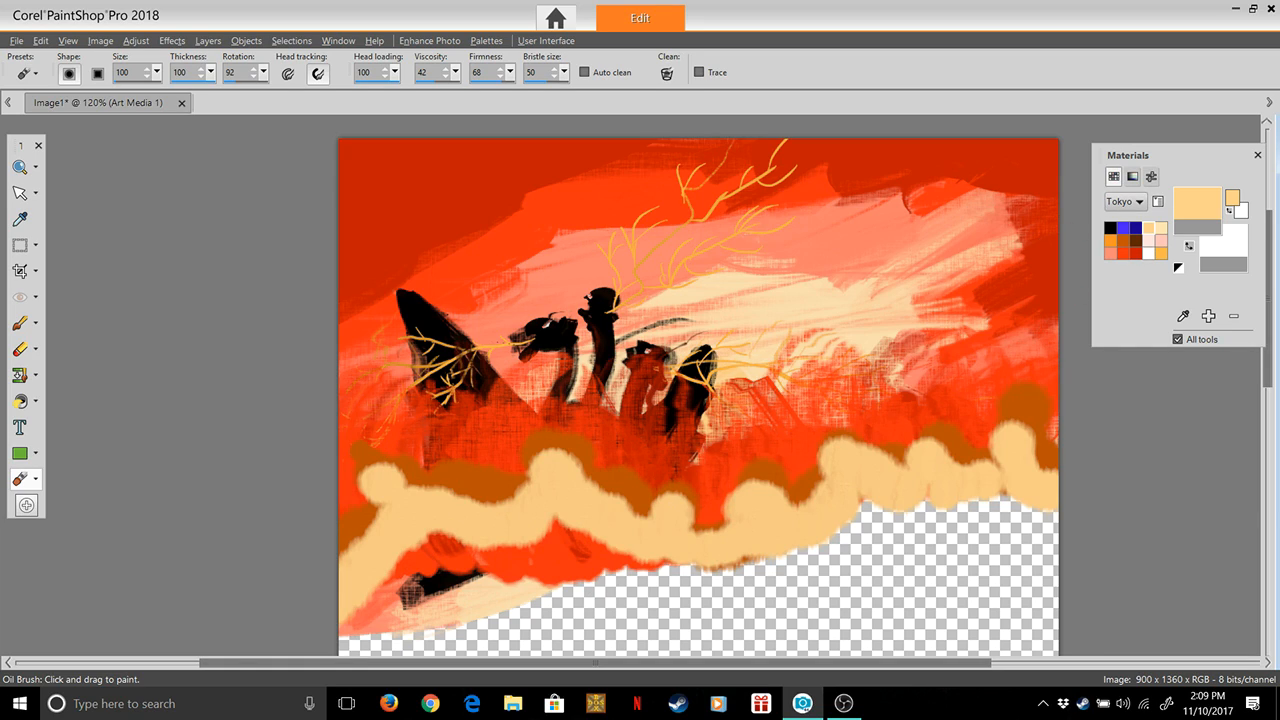
# Dab round yellow-orange puffs along the lower part of the peach cloud band with the yellow-orange Tokyo swatch
pyautogui.click(1161, 228)
pyautogui.click(1161, 252)
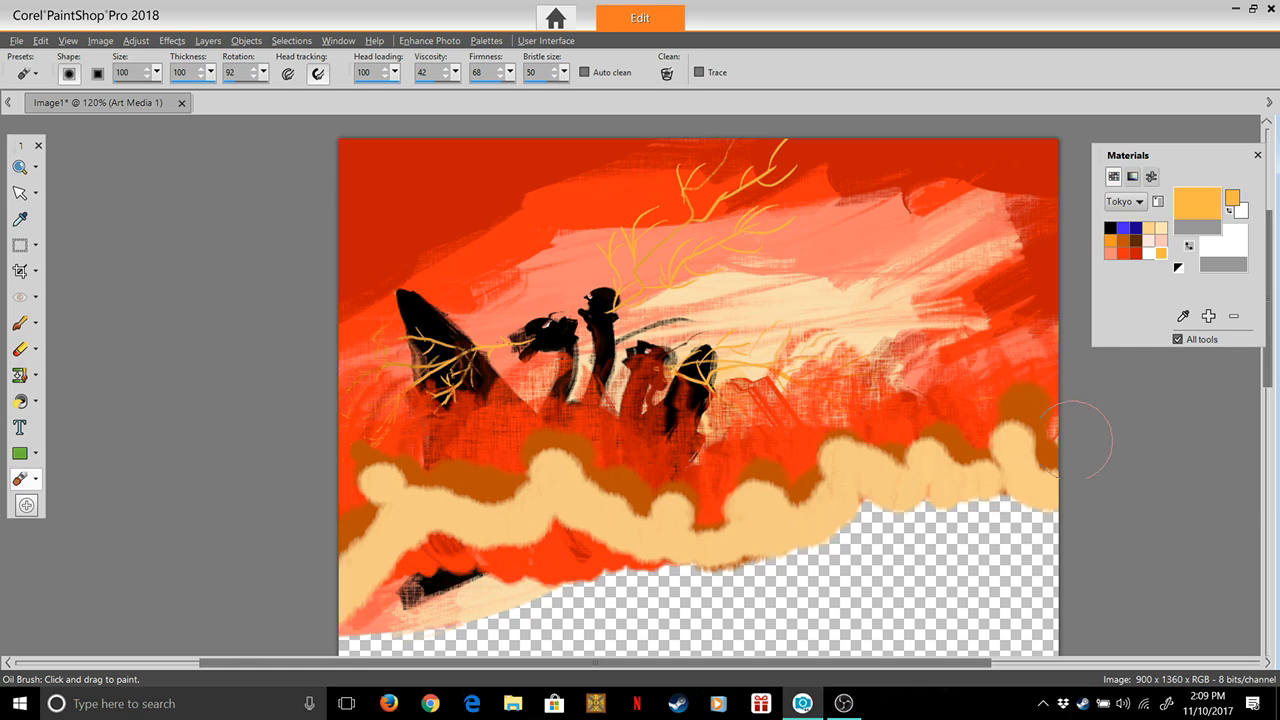
pyautogui.moveTo(1013, 464)
pyautogui.mouseDown()
pyautogui.moveTo(992, 480)
pyautogui.moveTo(857, 494)
pyautogui.mouseUp()
pyautogui.moveTo(1008, 477)
pyautogui.mouseDown()
pyautogui.moveTo(787, 503)
pyautogui.moveTo(859, 495)
pyautogui.moveTo(775, 535)
pyautogui.moveTo(698, 542)
pyautogui.moveTo(760, 535)
pyautogui.moveTo(748, 546)
pyautogui.moveTo(571, 532)
pyautogui.moveTo(688, 527)
pyautogui.moveTo(670, 546)
pyautogui.moveTo(533, 490)
pyautogui.moveTo(584, 514)
pyautogui.moveTo(549, 489)
pyautogui.moveTo(550, 511)
pyautogui.moveTo(514, 523)
pyautogui.moveTo(399, 538)
pyautogui.moveTo(390, 555)
pyautogui.moveTo(410, 542)
pyautogui.moveTo(341, 606)
pyautogui.mouseUp()
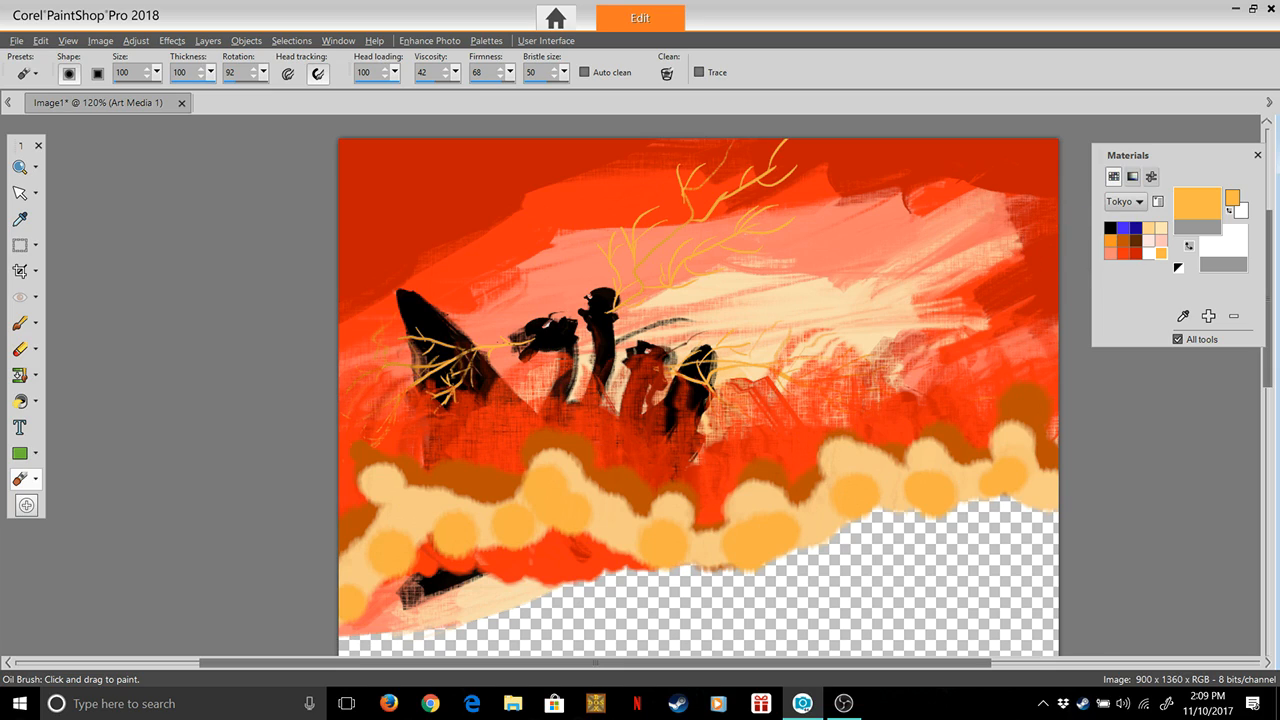
# Dab round white puffs with the white Tokyo swatch along the lower edge of the peach and yellow-orange cloud band, across the whole canvas
pyautogui.click(1149, 254)
pyautogui.moveTo(343, 600)
pyautogui.mouseDown()
pyautogui.moveTo(358, 565)
pyautogui.moveTo(352, 530)
pyautogui.mouseUp()
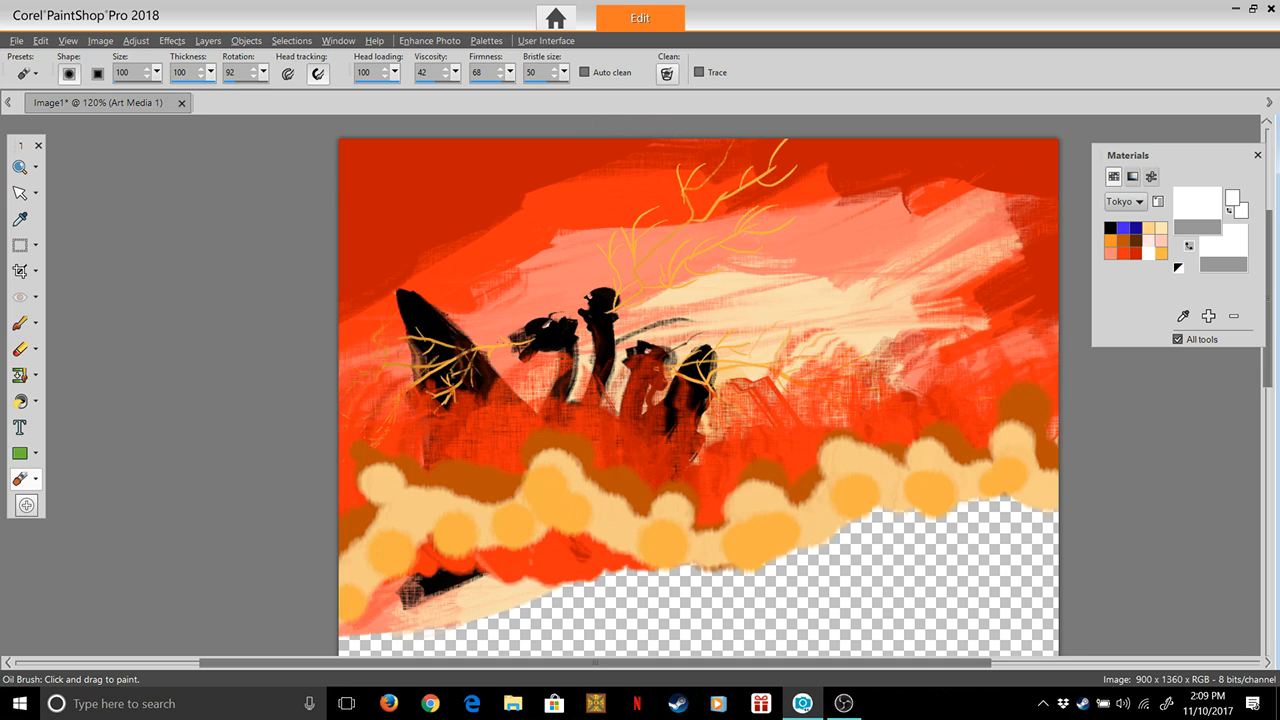
pyautogui.click(1040, 492)
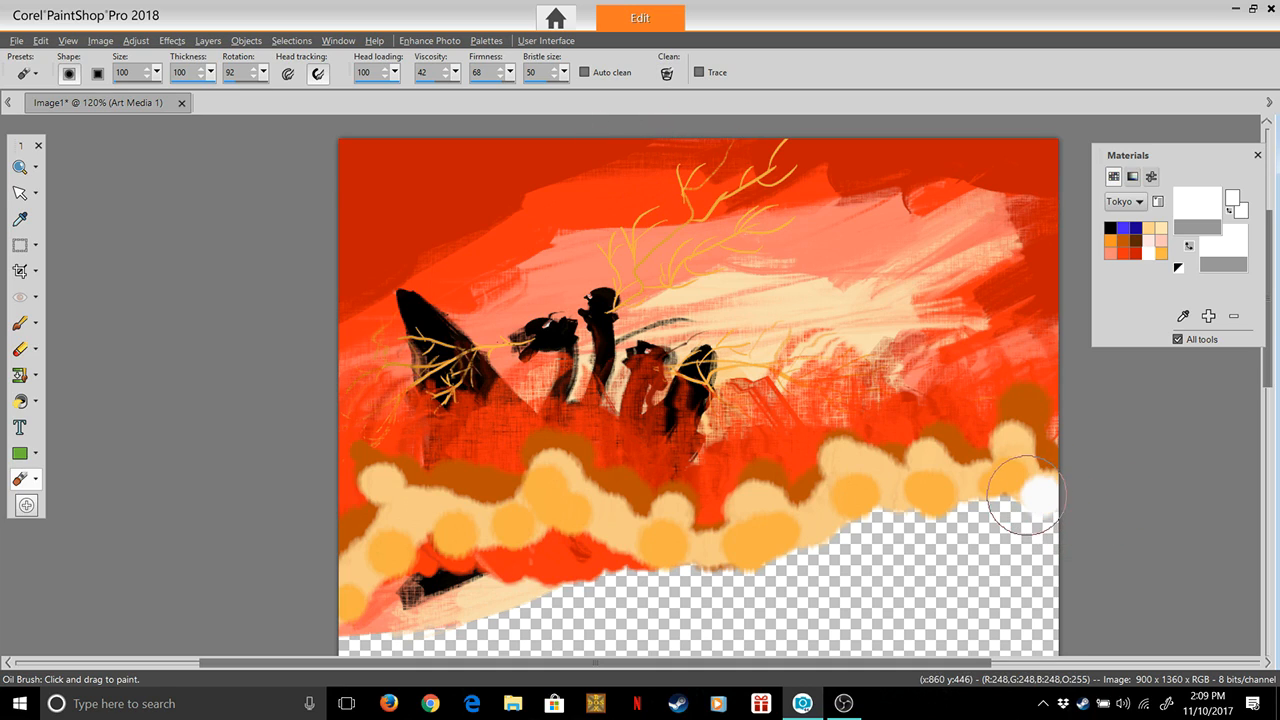
pyautogui.click(966, 491)
pyautogui.click(881, 508)
pyautogui.click(820, 518)
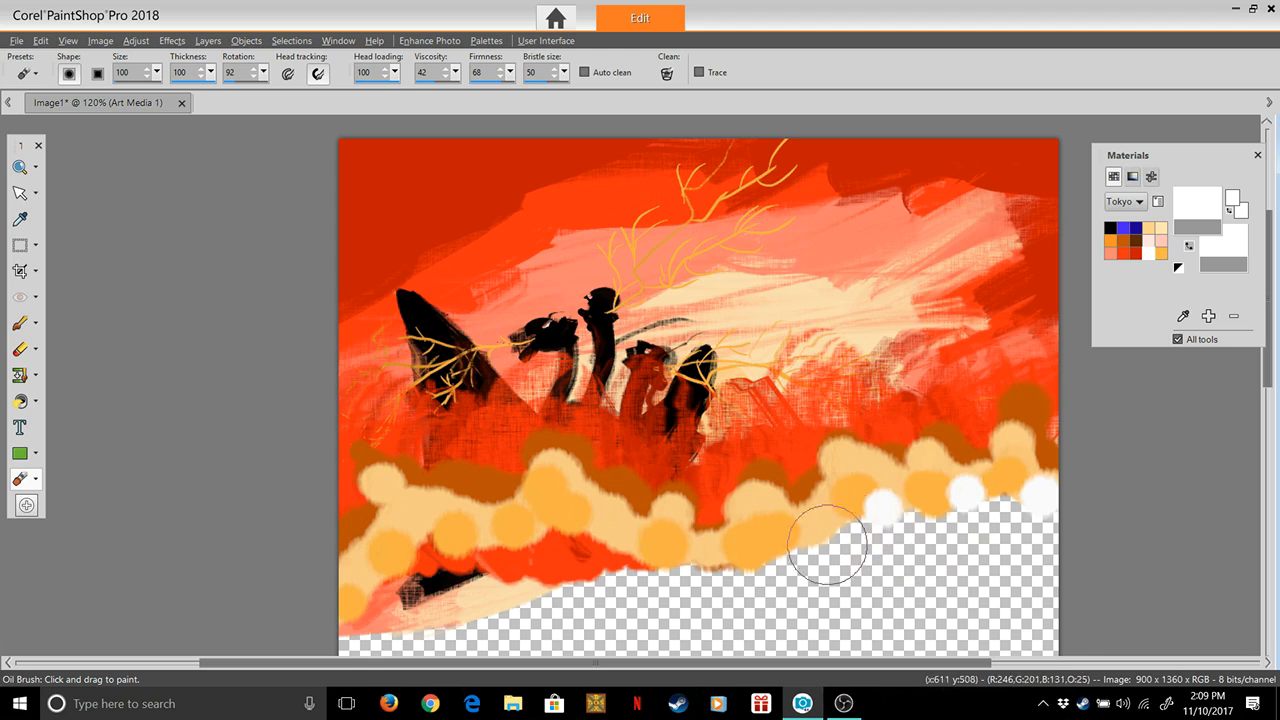
pyautogui.click(730, 548)
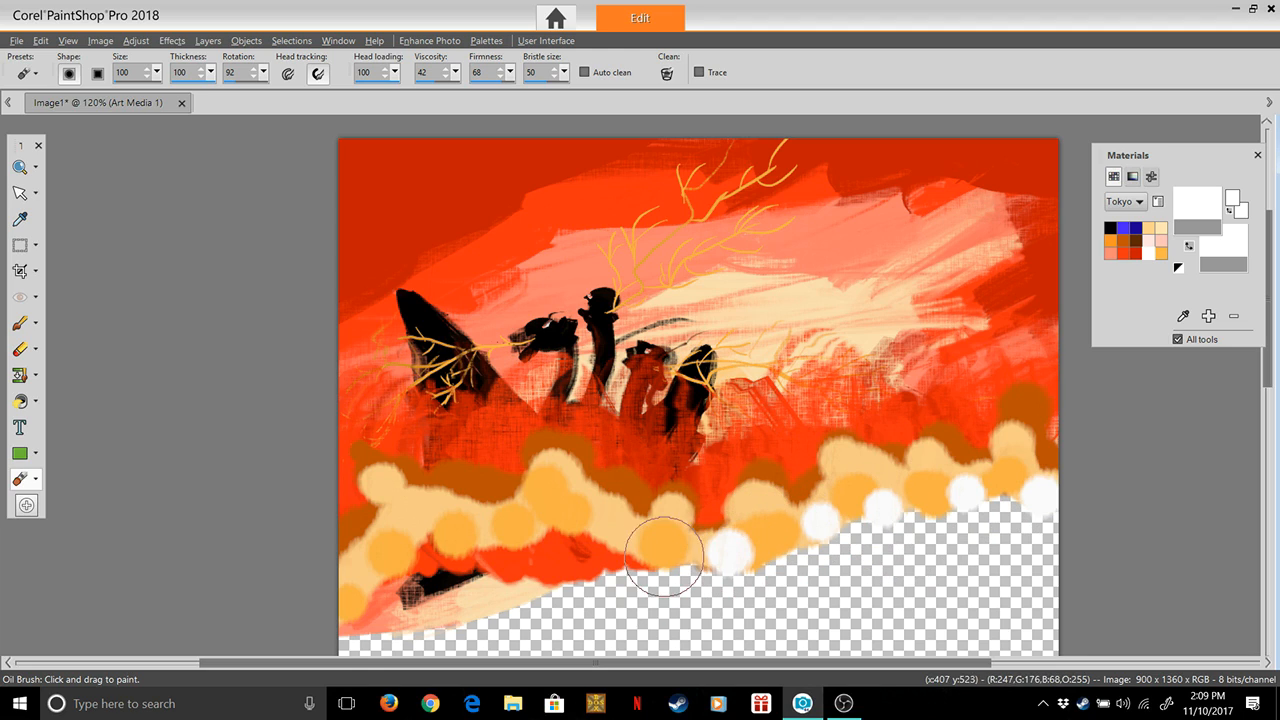
pyautogui.click(645, 524)
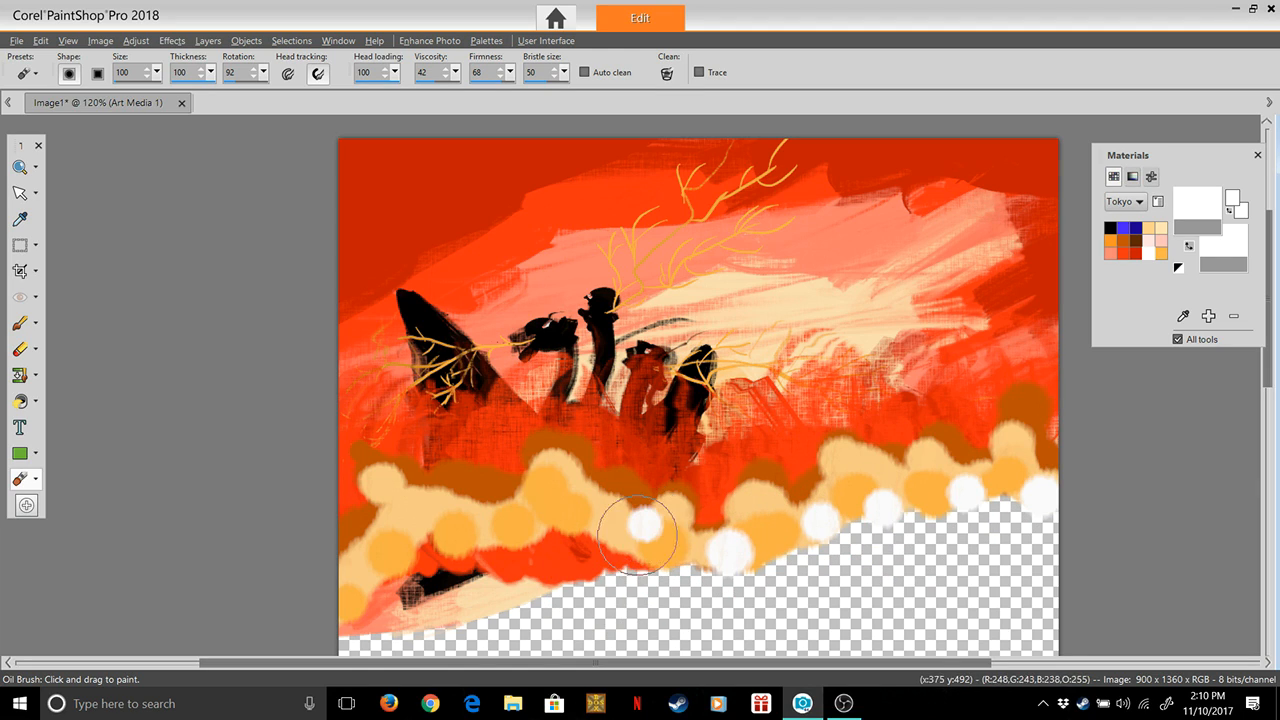
pyautogui.click(578, 537)
pyautogui.click(532, 508)
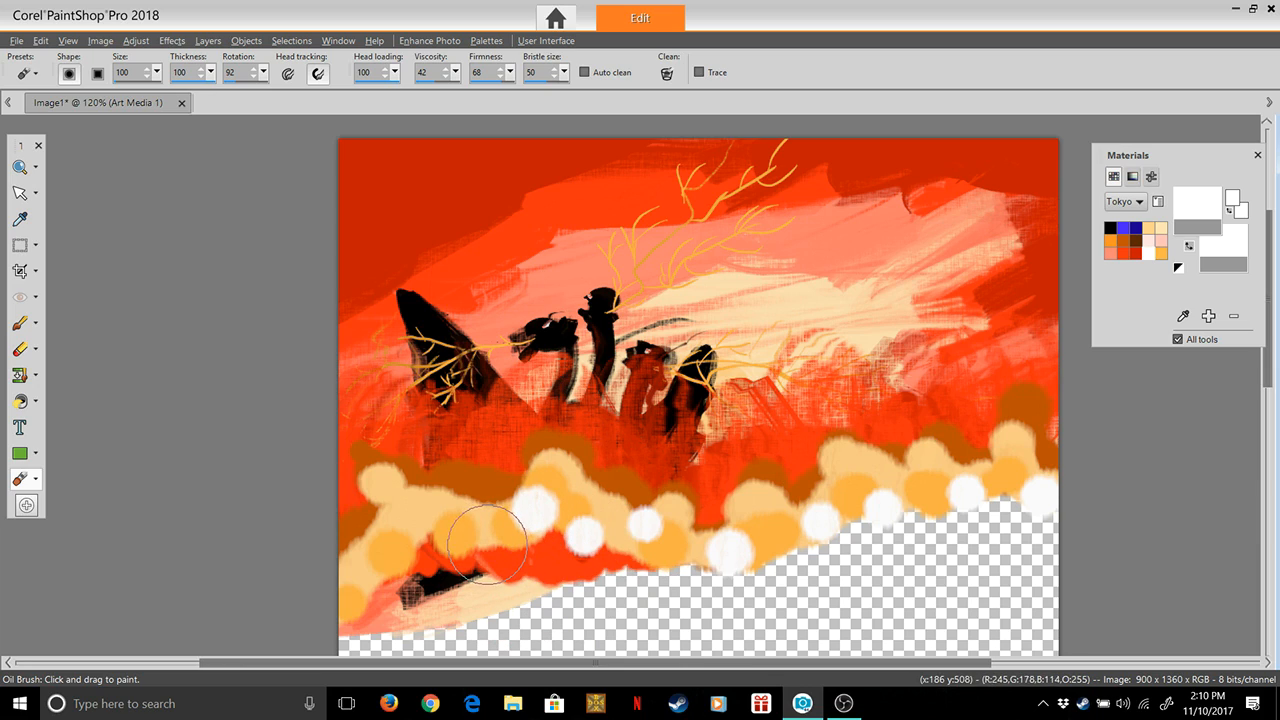
pyautogui.click(487, 543)
pyautogui.click(362, 568)
pyautogui.click(393, 513)
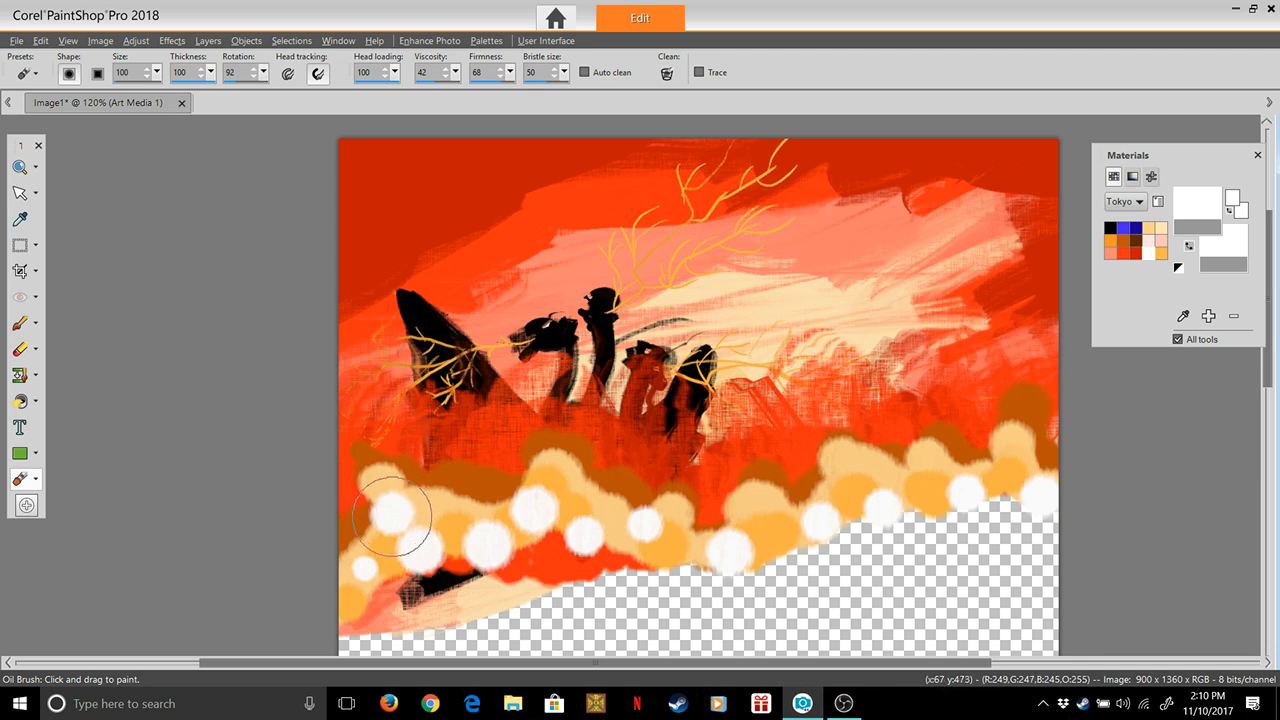
pyautogui.click(369, 566)
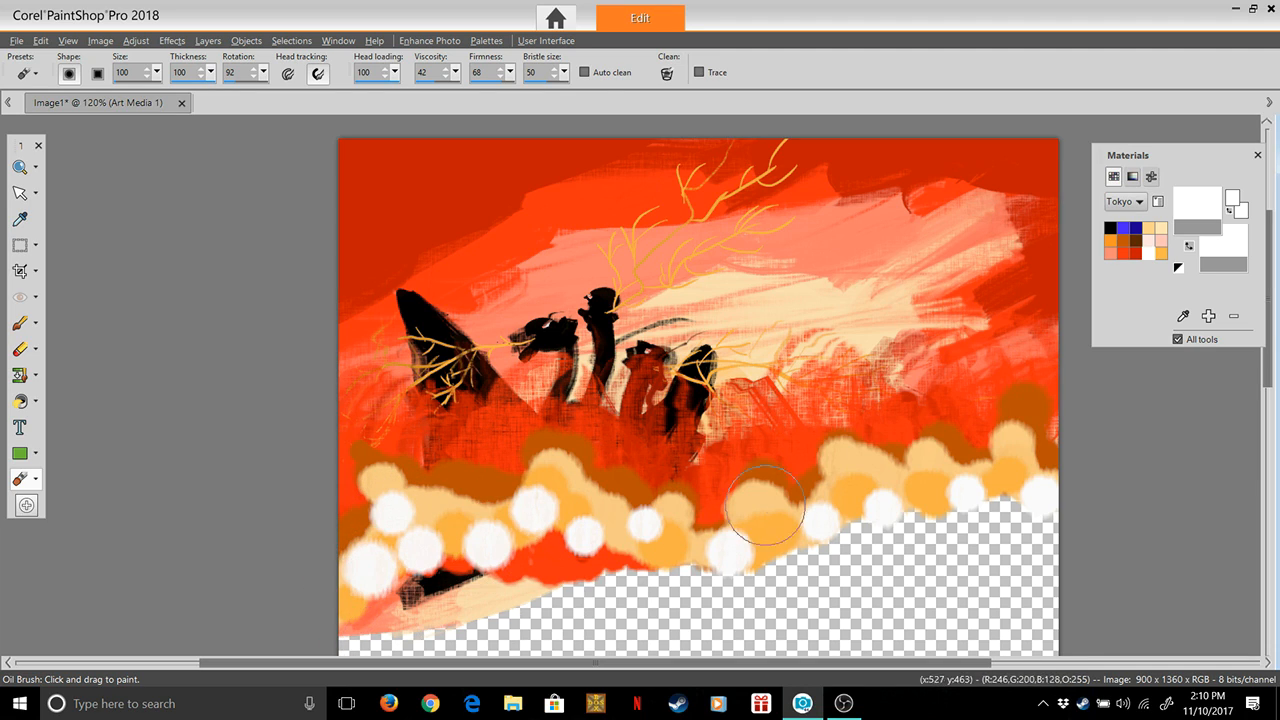
pyautogui.click(678, 548)
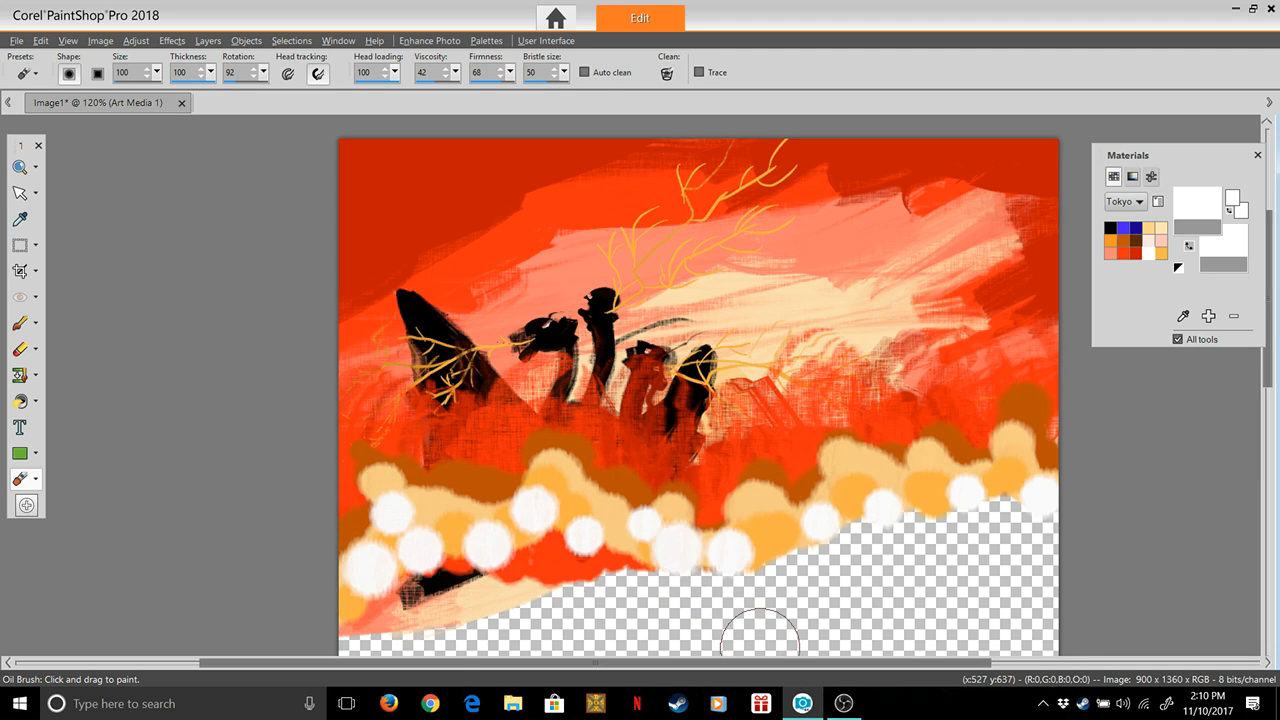
pyautogui.click(853, 513)
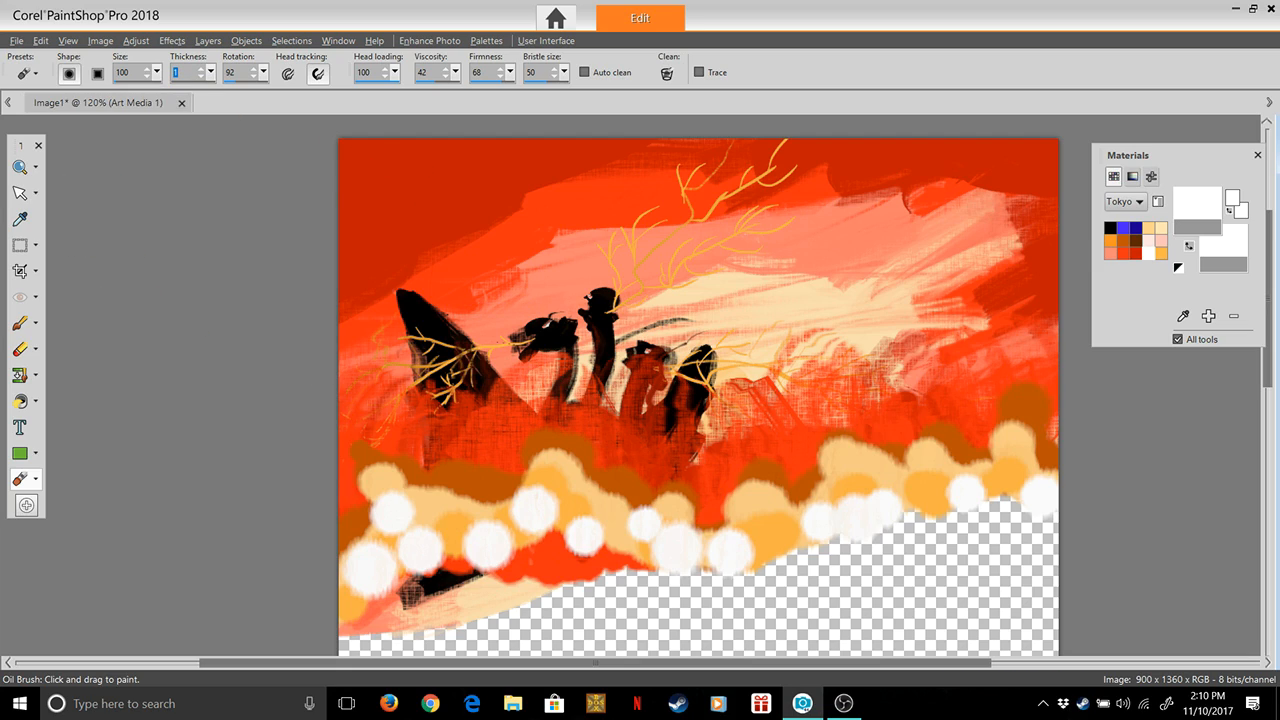
# Set the Oil Brush to size 261, thickness 1 and head loading 0 for smearing without adding paint
pyautogui.moveTo(157, 72); pyautogui.dragTo(168, 92)
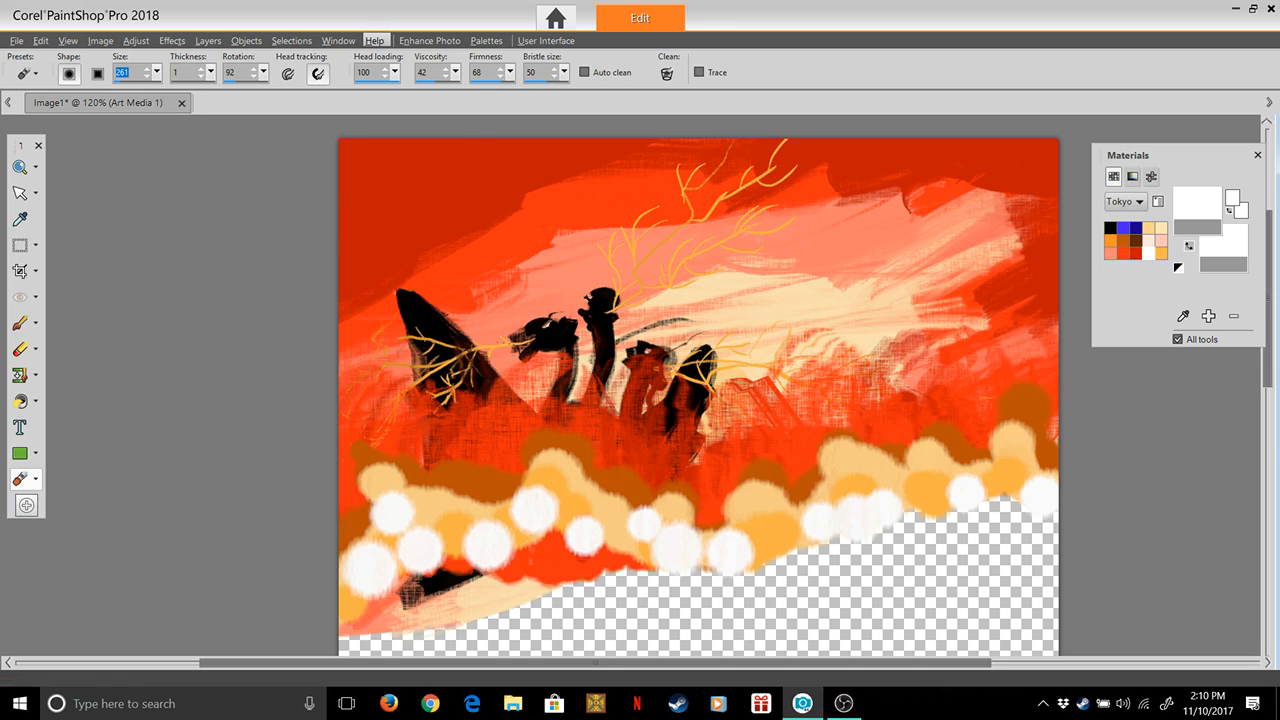
pyautogui.click(395, 72)
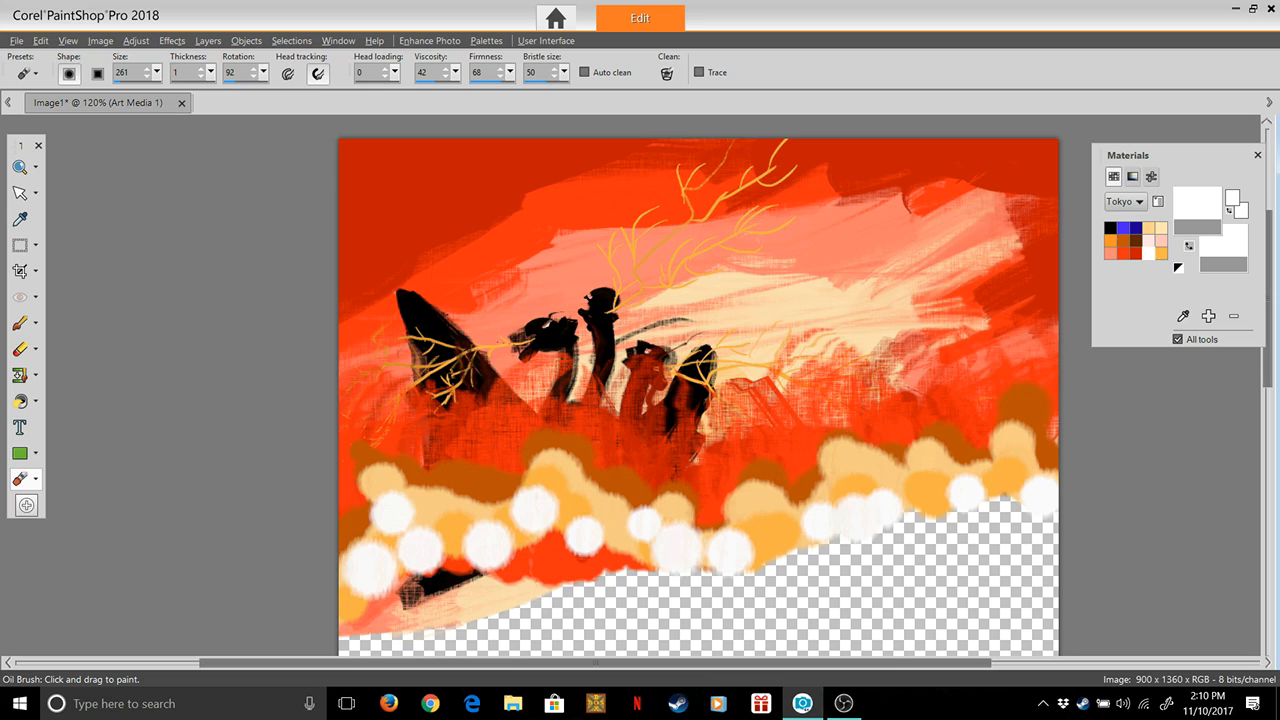
pyautogui.moveTo(434, 499); pyautogui.dragTo(437, 541)
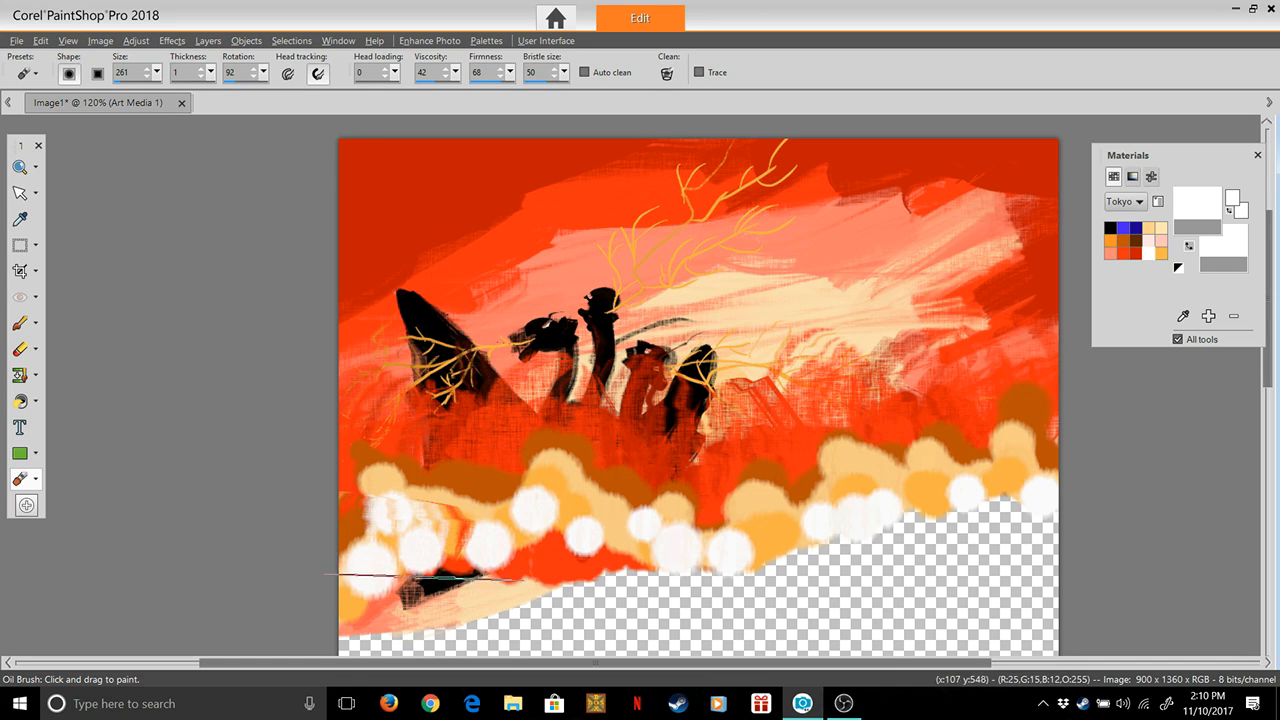
pyautogui.moveTo(364, 563)
pyautogui.mouseDown()
pyautogui.moveTo(335, 482)
pyautogui.moveTo(272, 436)
pyautogui.mouseUp()
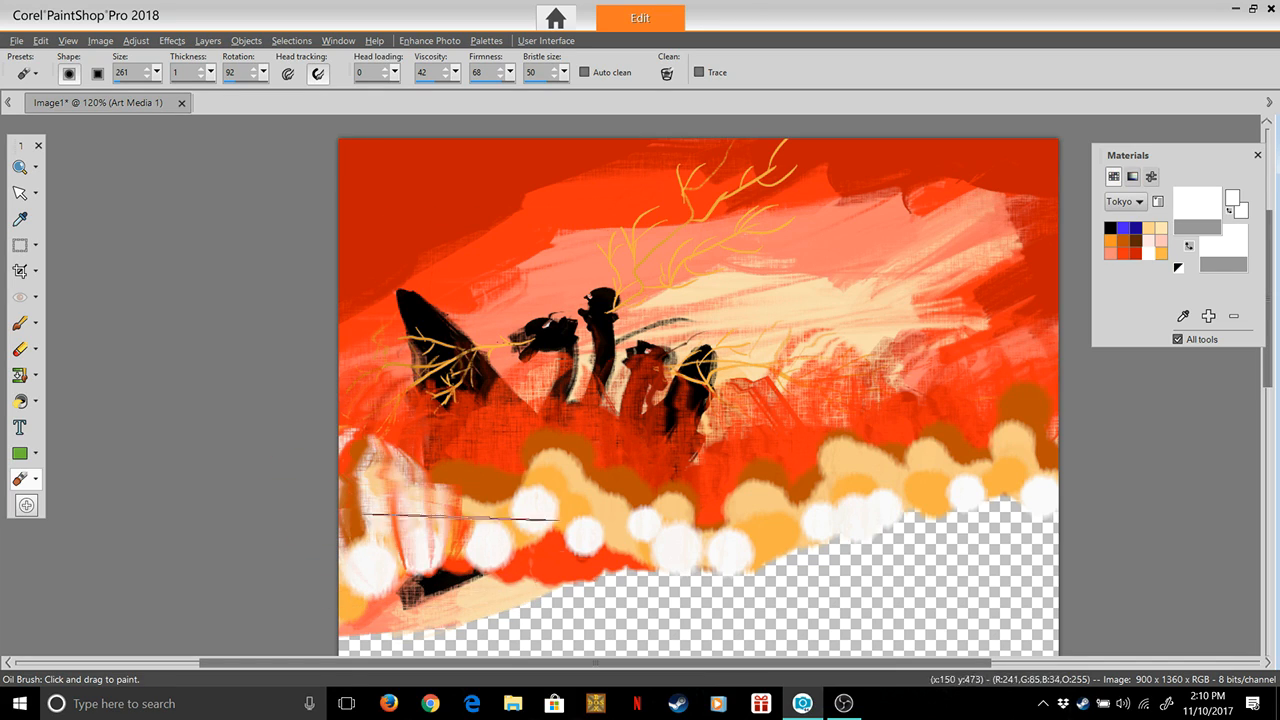
pyautogui.moveTo(478, 587); pyautogui.dragTo(434, 458)
pyautogui.moveTo(507, 572); pyautogui.dragTo(474, 404)
pyautogui.moveTo(510, 568); pyautogui.dragTo(498, 425)
pyautogui.moveTo(589, 545); pyautogui.dragTo(560, 410)
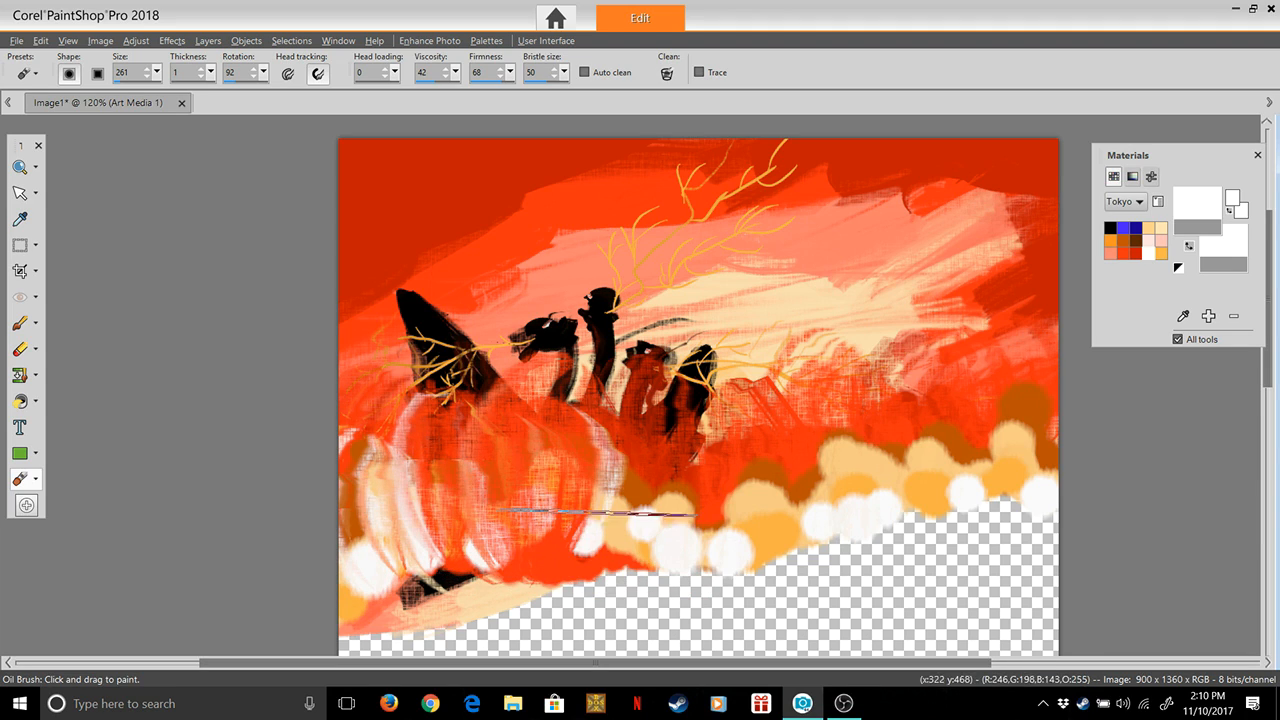
pyautogui.hotkey('ctrl', 'z')
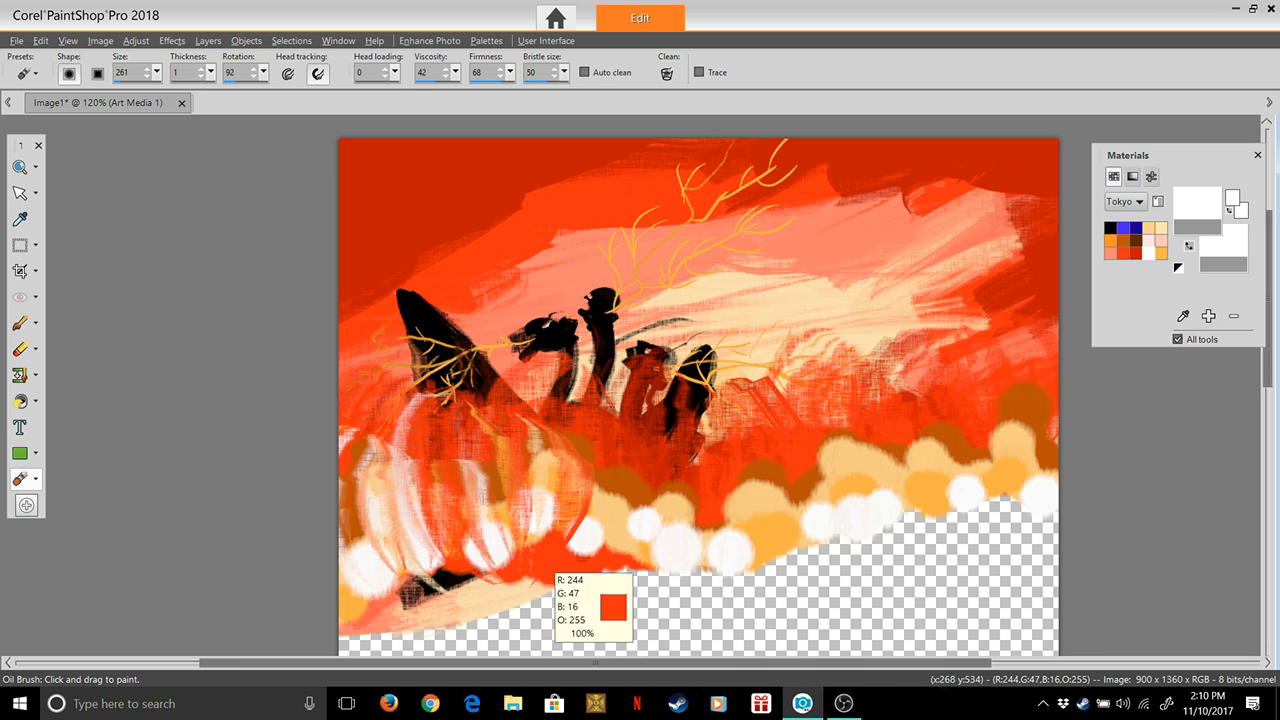
pyautogui.hotkey('ctrl', 'z')
pyautogui.hotkey('ctrl', 'z')
pyautogui.hotkey('ctrl', 'z')
pyautogui.hotkey('ctrl', 'z')
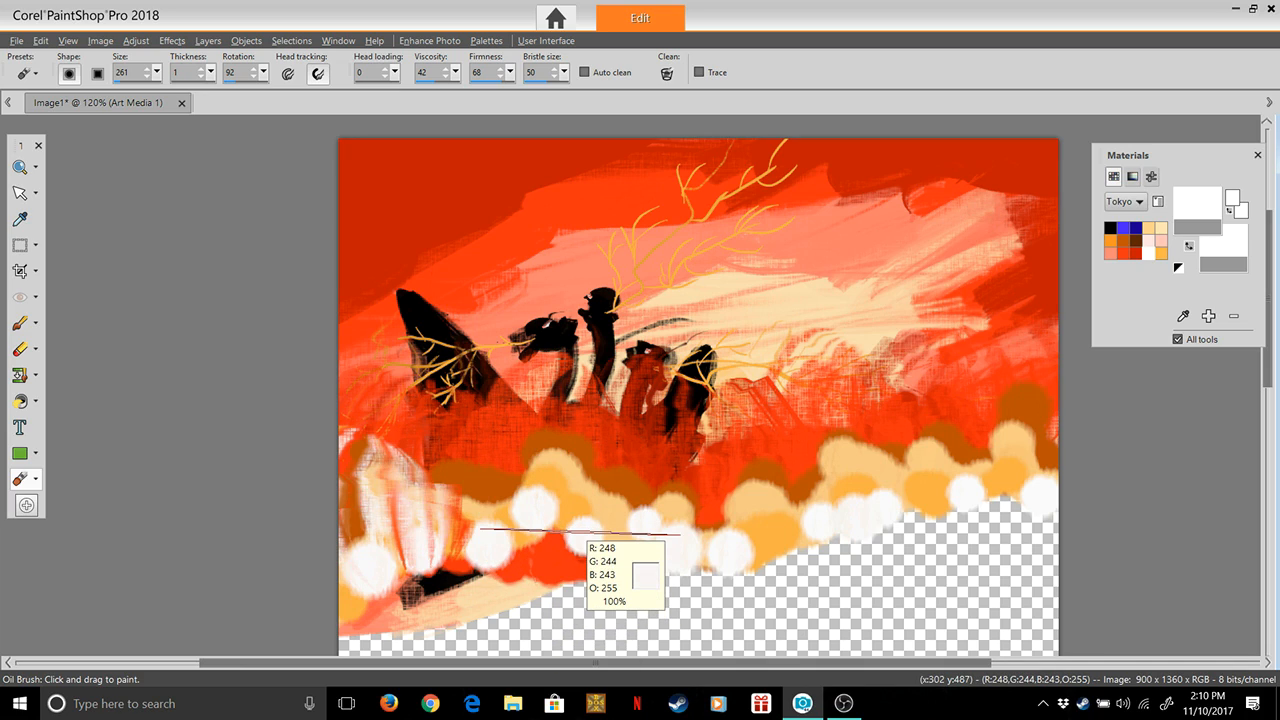
pyautogui.hotkey('ctrl', 'z')
pyautogui.hotkey('ctrl', 'z')
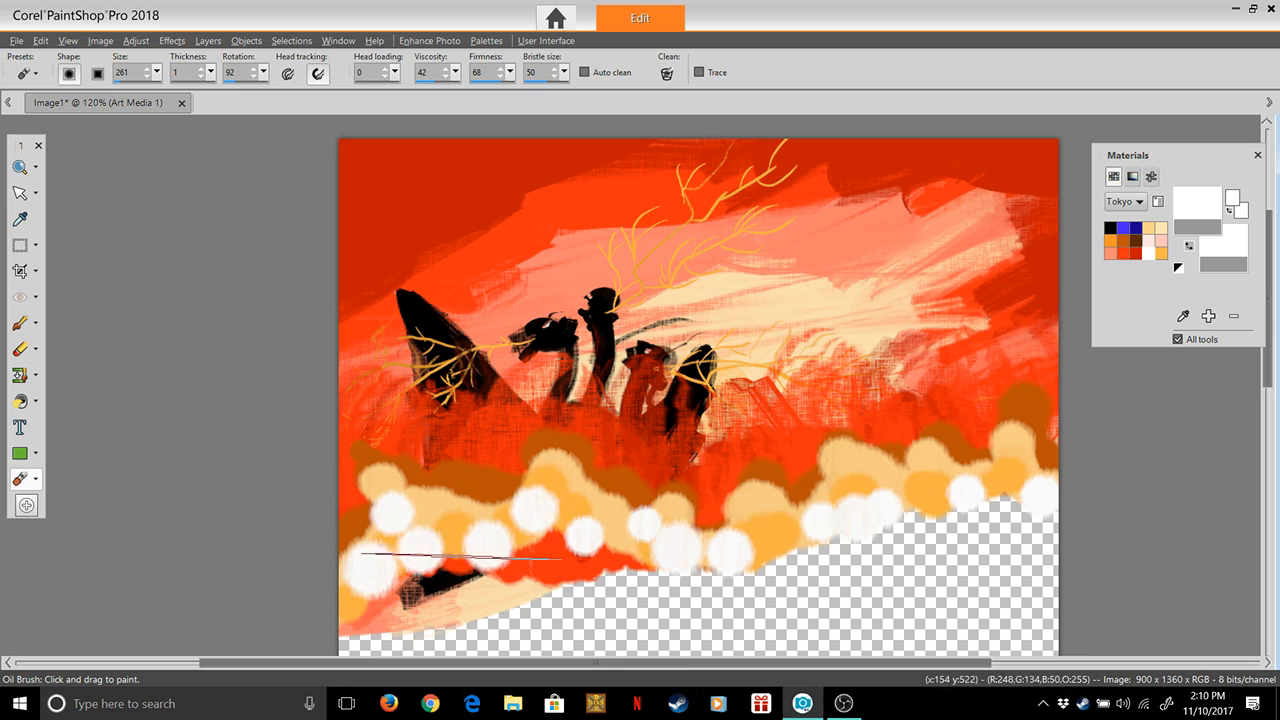
# Smear the white, yellow-orange, peach and brown cloud puffs upward in short curved strokes, working from the left canvas edge to the right
pyautogui.moveTo(405, 489); pyautogui.dragTo(410, 550)
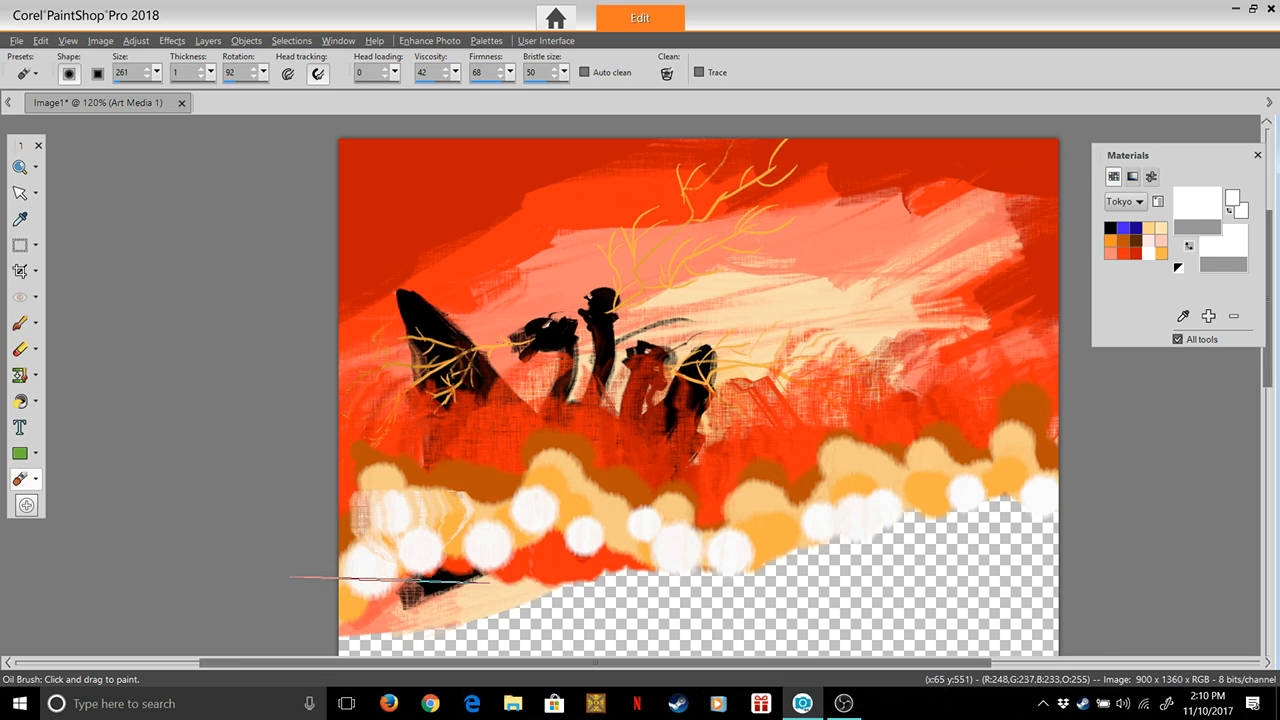
pyautogui.moveTo(350, 580)
pyautogui.mouseDown()
pyautogui.moveTo(368, 568)
pyautogui.moveTo(360, 527)
pyautogui.moveTo(425, 460)
pyautogui.mouseUp()
pyautogui.moveTo(462, 548); pyautogui.dragTo(474, 420)
pyautogui.moveTo(547, 537); pyautogui.dragTo(530, 426)
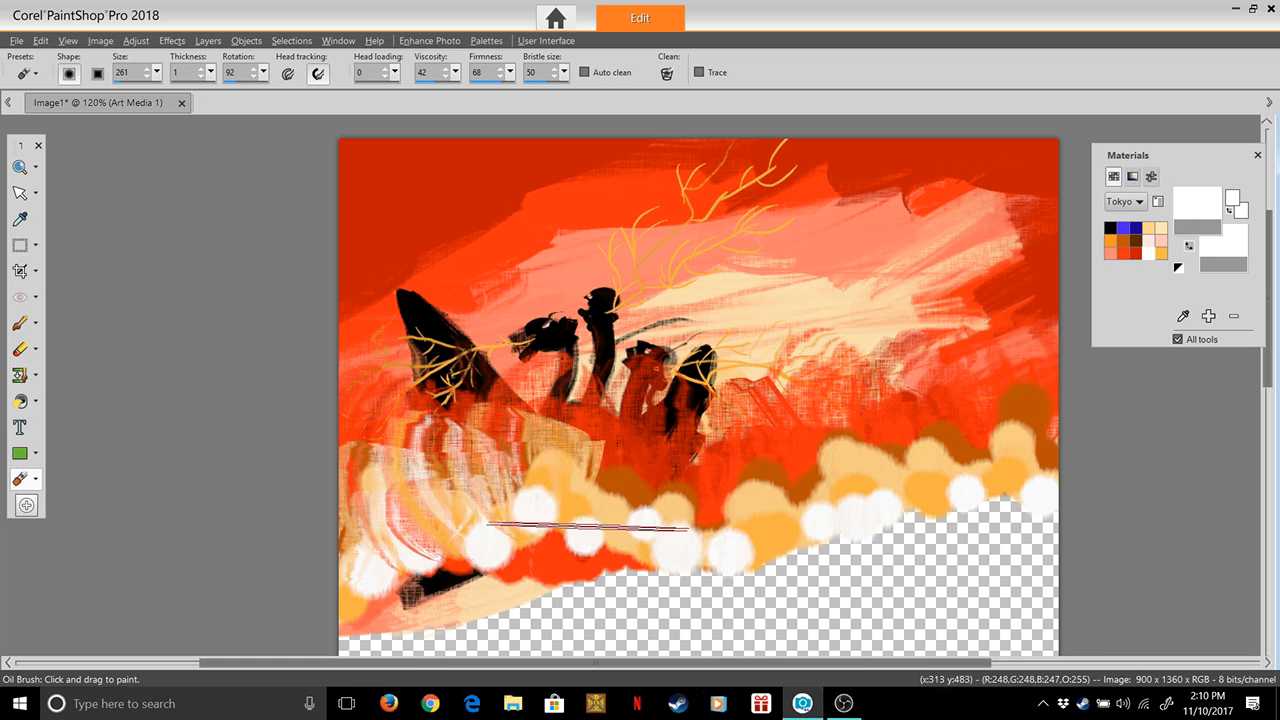
pyautogui.moveTo(540, 533); pyautogui.dragTo(552, 436)
pyautogui.moveTo(640, 544); pyautogui.dragTo(645, 452)
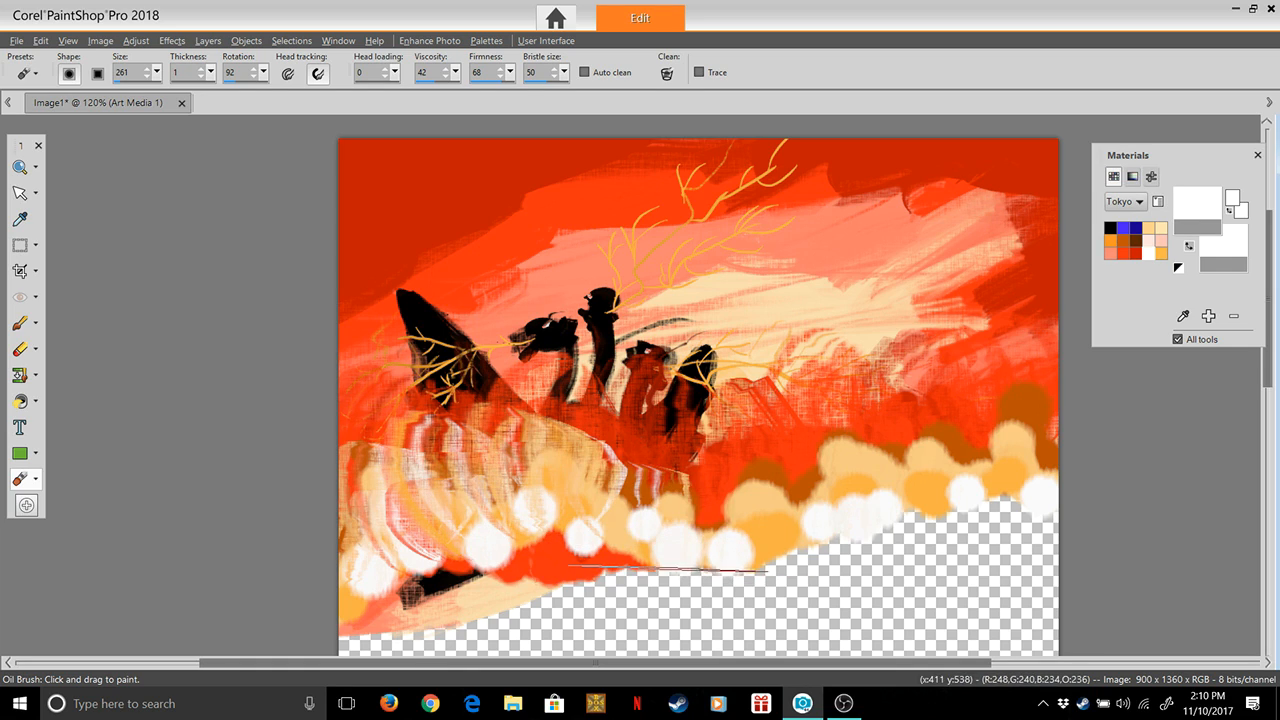
pyautogui.moveTo(705, 564); pyautogui.dragTo(670, 450)
pyautogui.moveTo(643, 541); pyautogui.dragTo(665, 430)
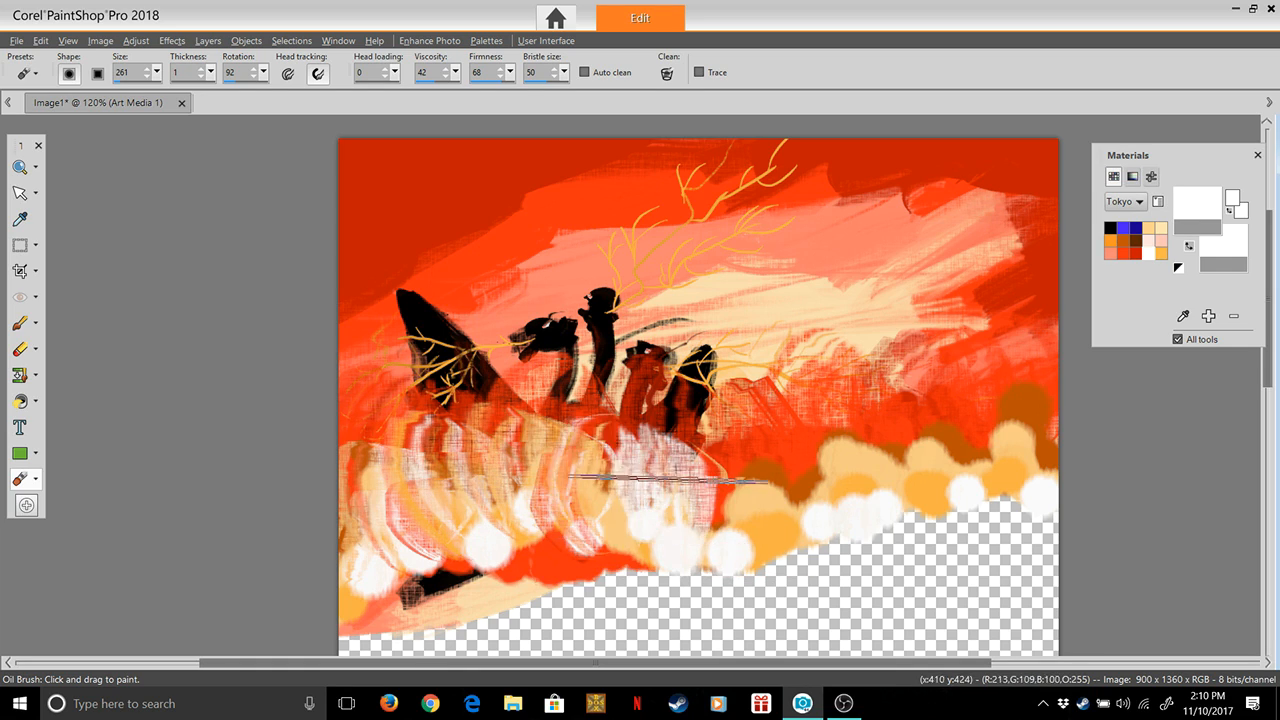
pyautogui.moveTo(728, 555); pyautogui.dragTo(755, 465)
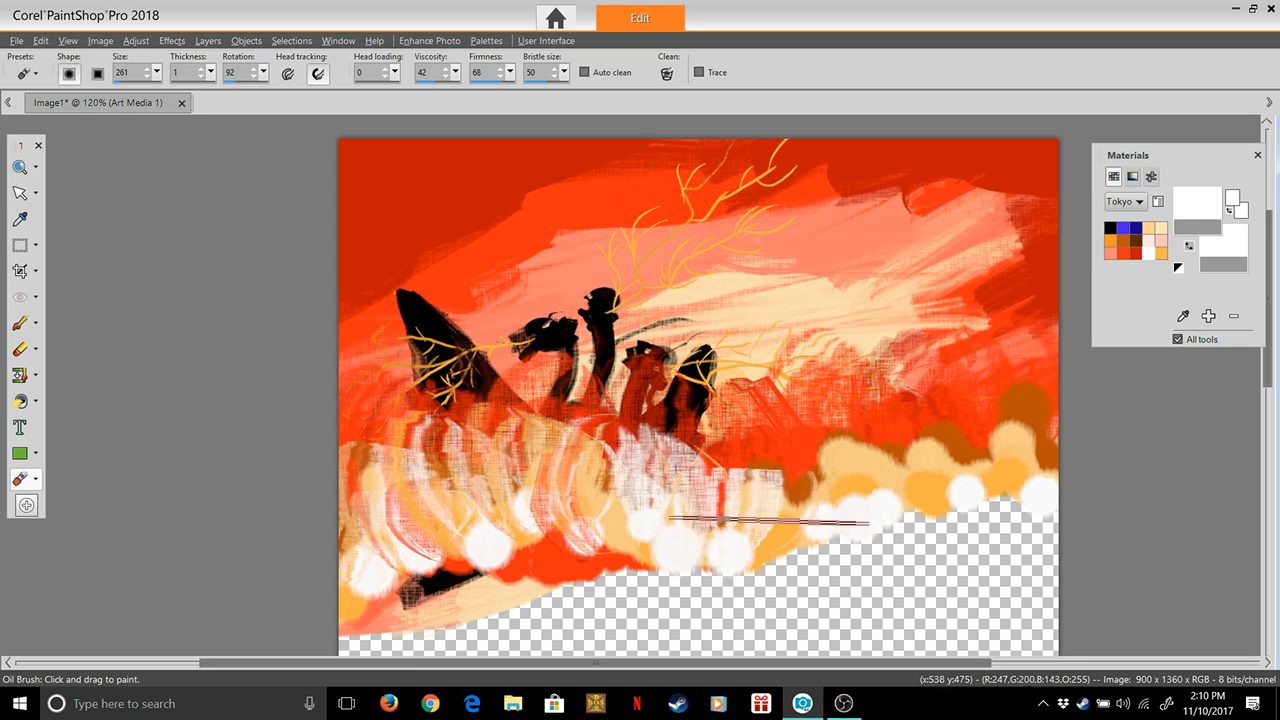
pyautogui.moveTo(740, 530); pyautogui.dragTo(800, 440)
pyautogui.moveTo(738, 508); pyautogui.dragTo(807, 468)
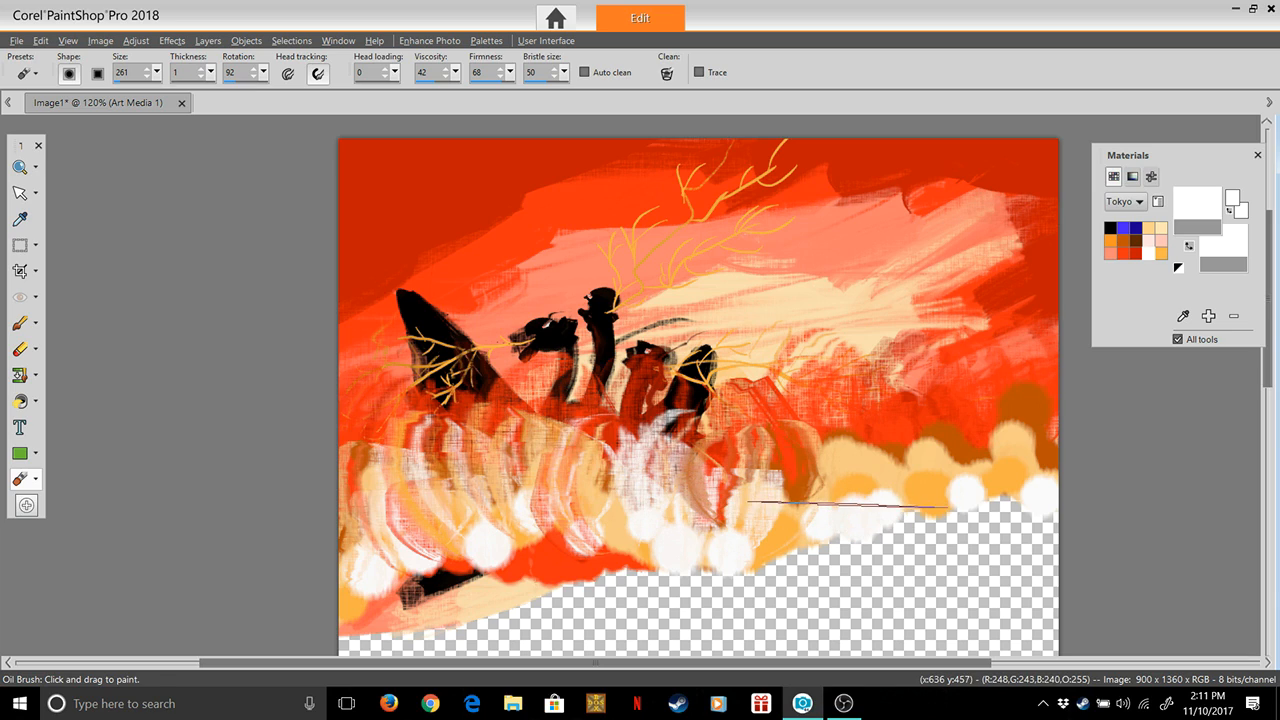
pyautogui.moveTo(817, 434); pyautogui.dragTo(829, 404)
pyautogui.moveTo(769, 527); pyautogui.dragTo(784, 432)
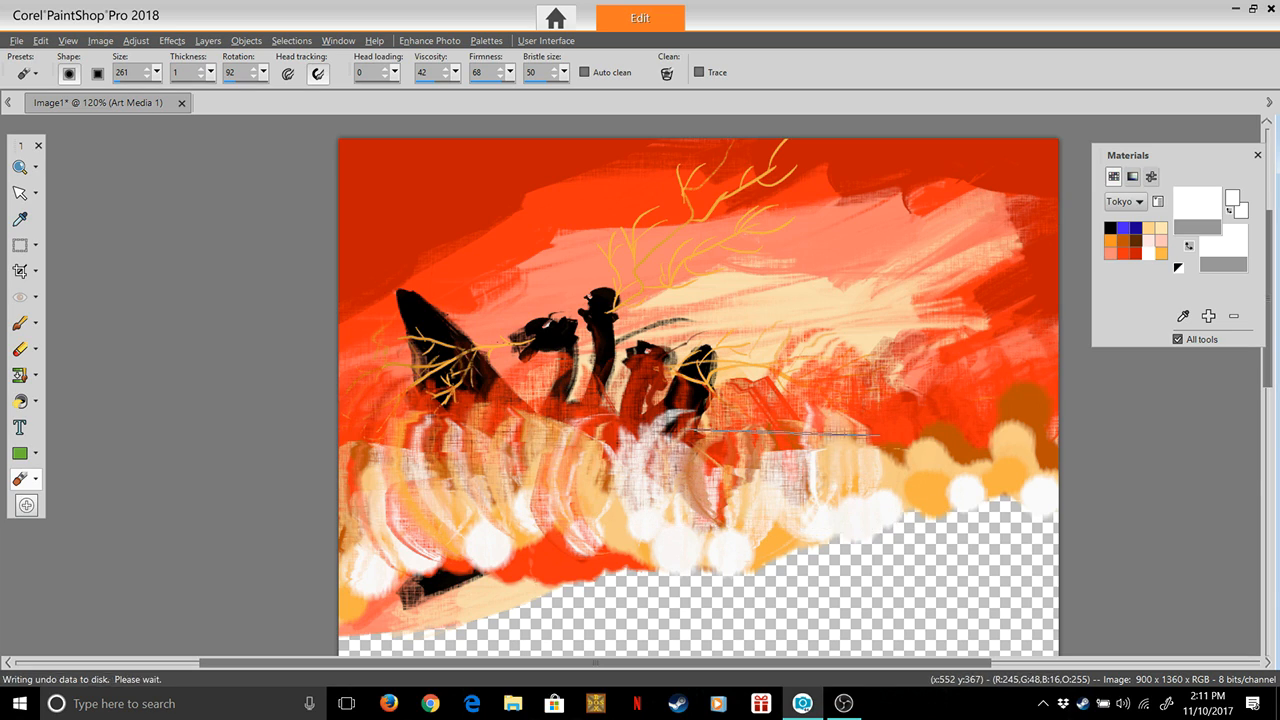
pyautogui.moveTo(893, 499); pyautogui.dragTo(897, 423)
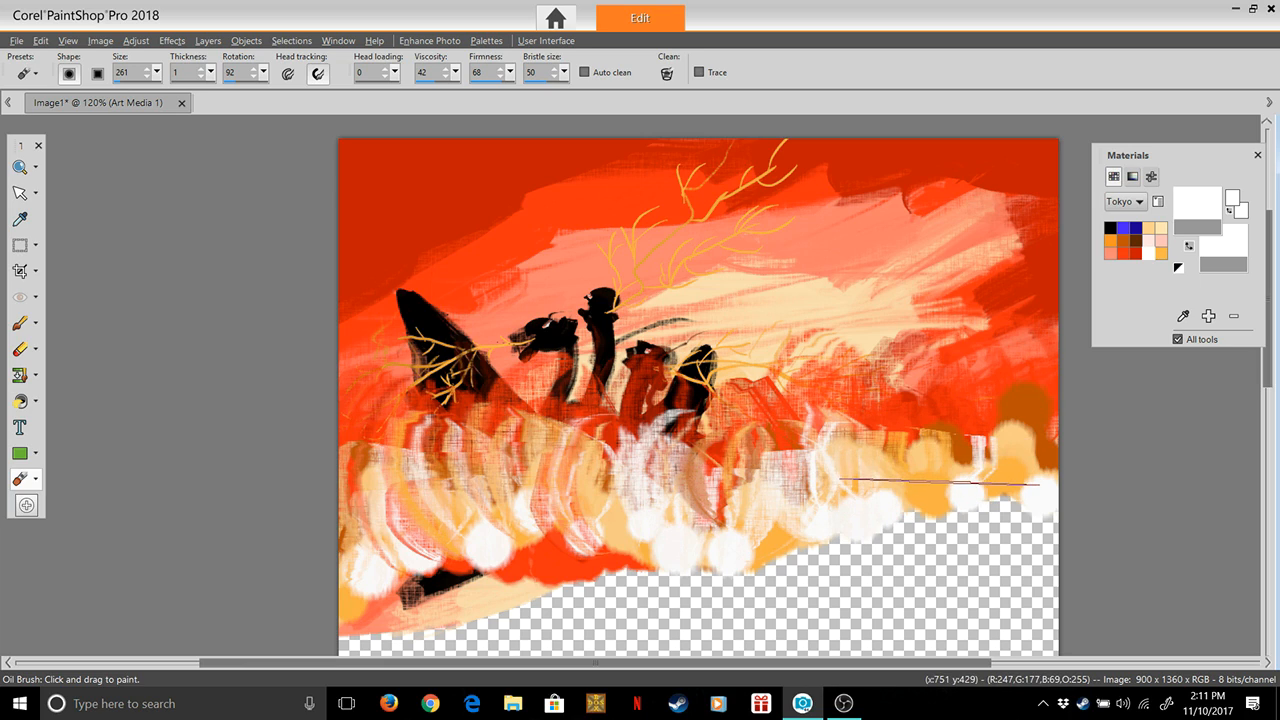
pyautogui.moveTo(945, 482); pyautogui.dragTo(948, 405)
pyautogui.moveTo(950, 482)
pyautogui.mouseDown()
pyautogui.moveTo(989, 413)
pyautogui.moveTo(935, 490)
pyautogui.moveTo(916, 489)
pyautogui.moveTo(912, 415)
pyautogui.mouseUp()
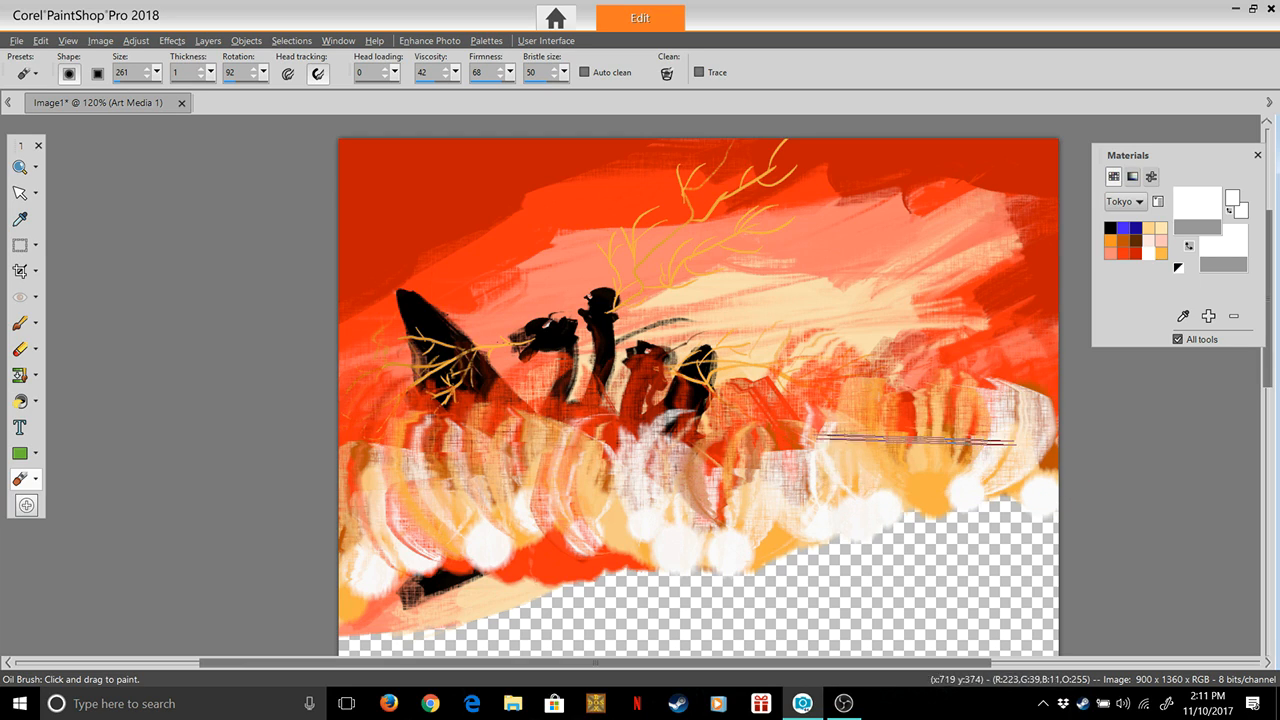
# Blend the middle and right parts of the cloud band with a second pass of upward curved smears, pulling the white puffs up
pyautogui.moveTo(886, 494); pyautogui.dragTo(910, 405)
pyautogui.moveTo(888, 497)
pyautogui.mouseDown()
pyautogui.moveTo(903, 408)
pyautogui.moveTo(912, 419)
pyautogui.moveTo(916, 405)
pyautogui.mouseUp()
pyautogui.moveTo(836, 521); pyautogui.dragTo(832, 398)
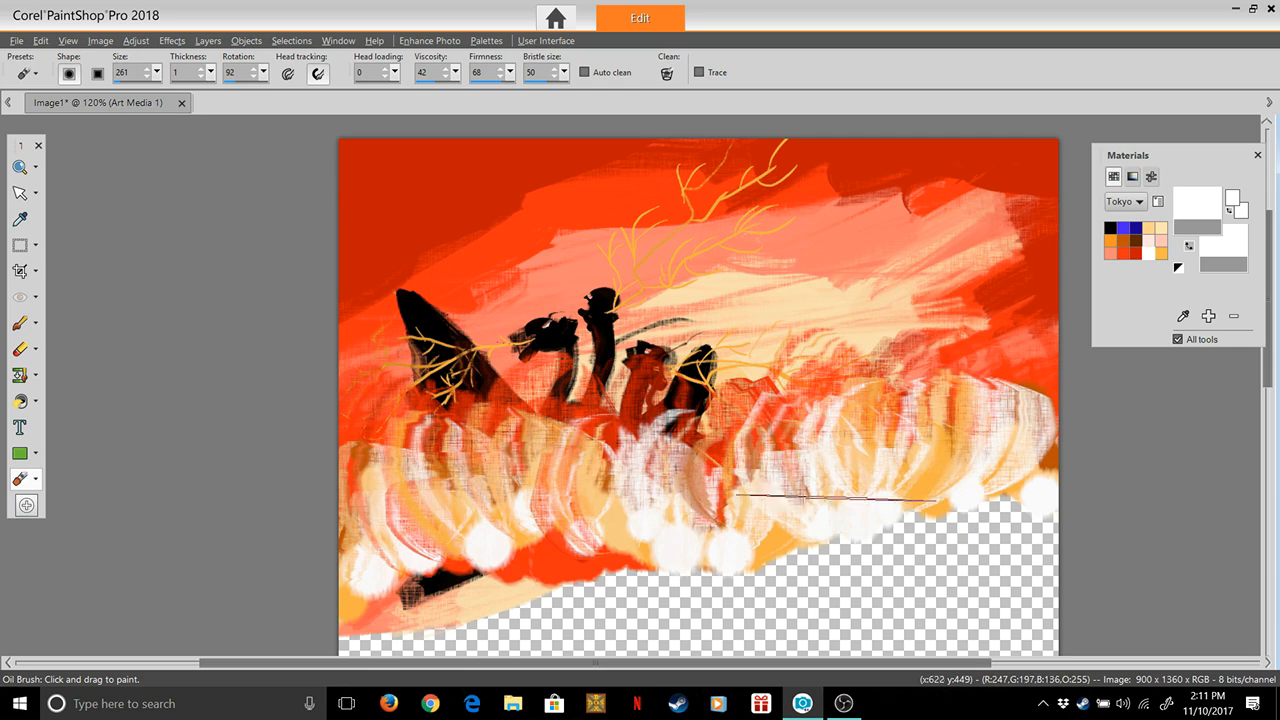
pyautogui.moveTo(785, 533); pyautogui.dragTo(779, 420)
pyautogui.moveTo(711, 549); pyautogui.dragTo(765, 460)
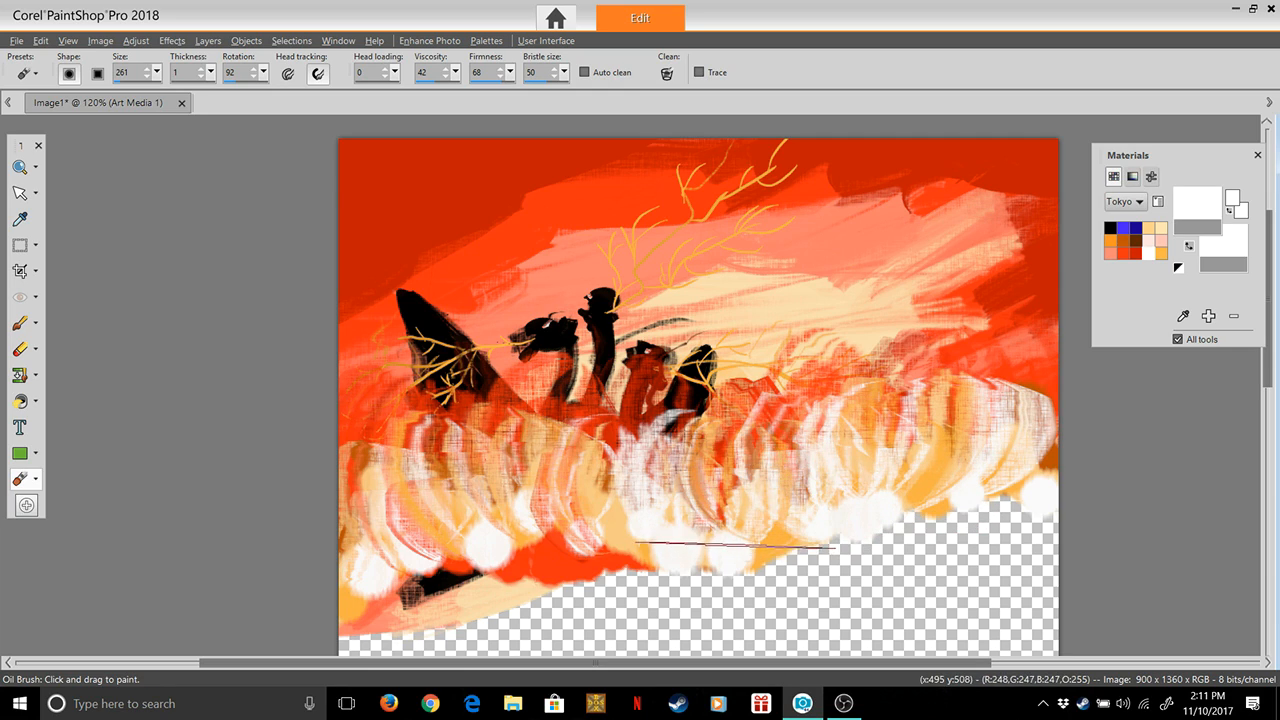
pyautogui.moveTo(738, 540); pyautogui.dragTo(739, 418)
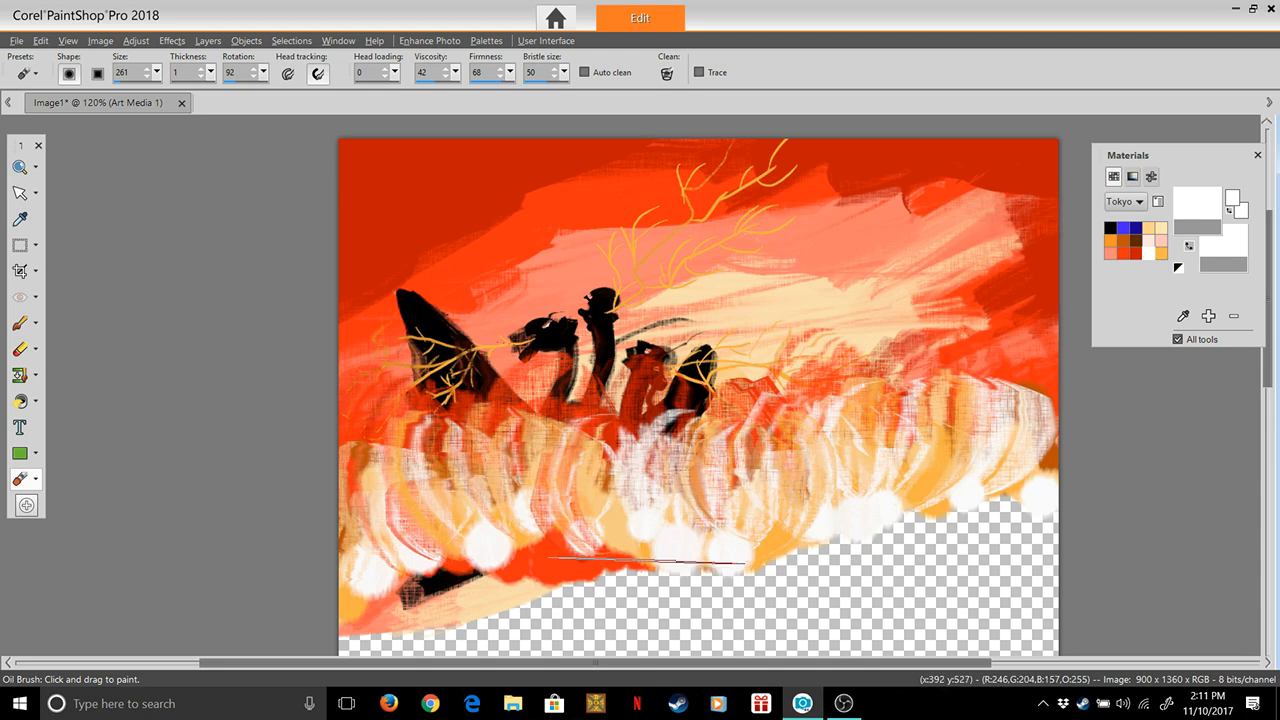
pyautogui.moveTo(660, 555); pyautogui.dragTo(708, 470)
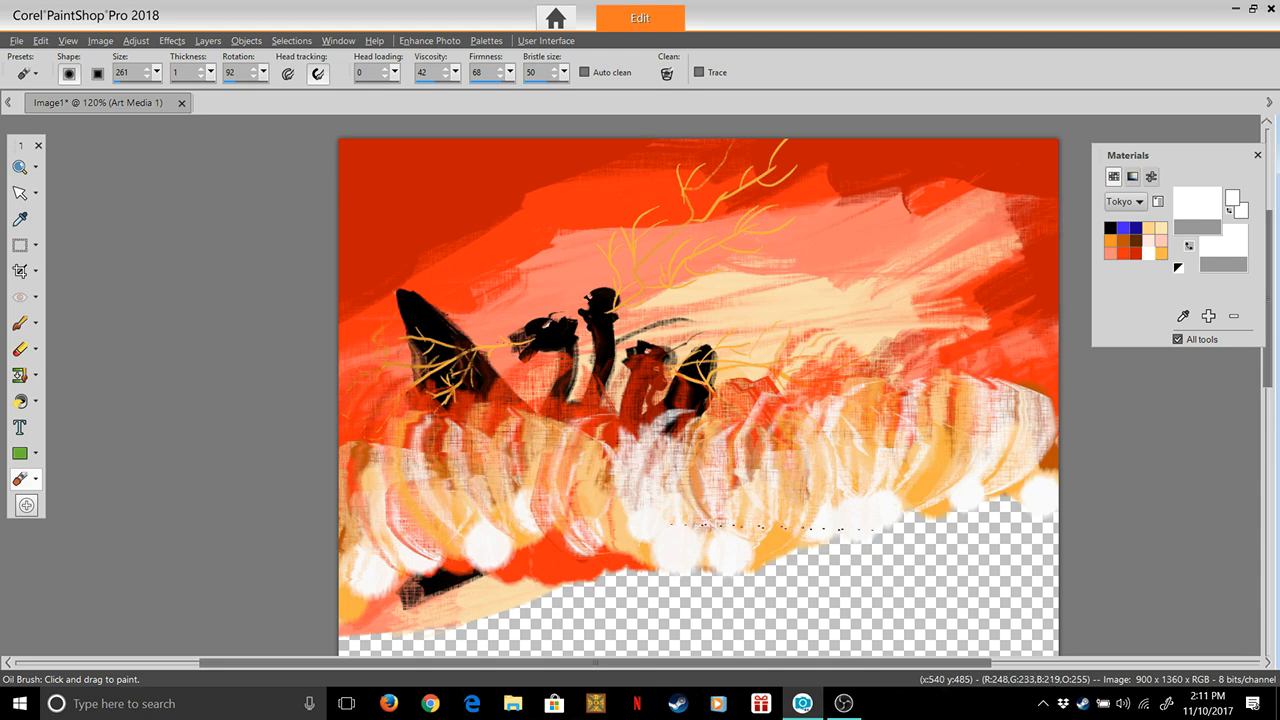
pyautogui.moveTo(749, 548); pyautogui.dragTo(783, 452)
pyautogui.moveTo(831, 517); pyautogui.dragTo(893, 438)
pyautogui.moveTo(926, 515); pyautogui.dragTo(988, 442)
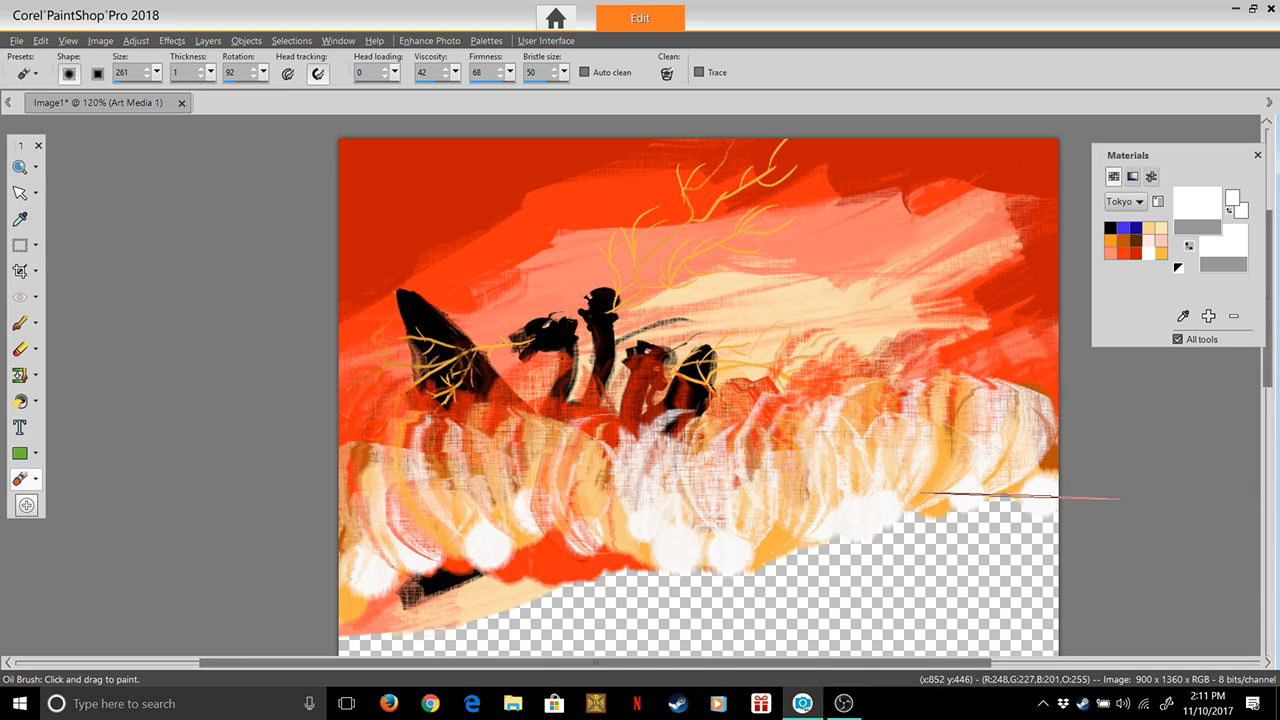
pyautogui.moveTo(964, 497); pyautogui.dragTo(1006, 430)
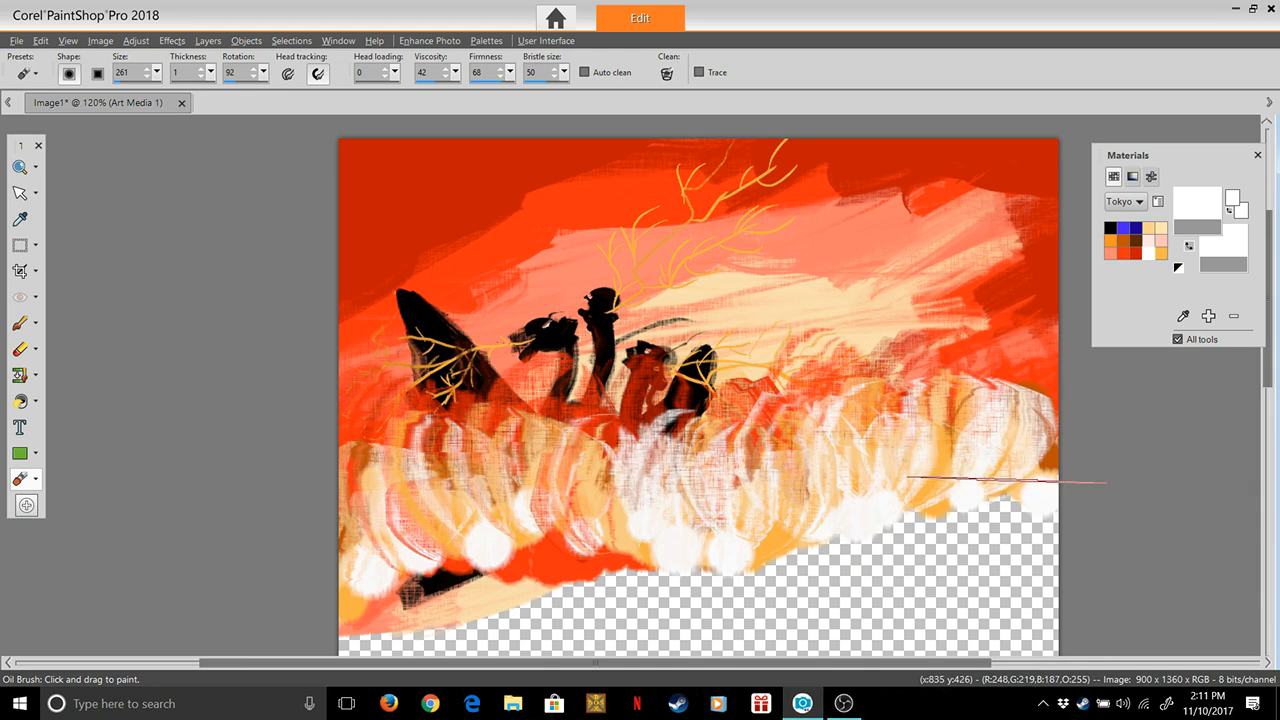
pyautogui.moveTo(1042, 500); pyautogui.dragTo(1054, 438)
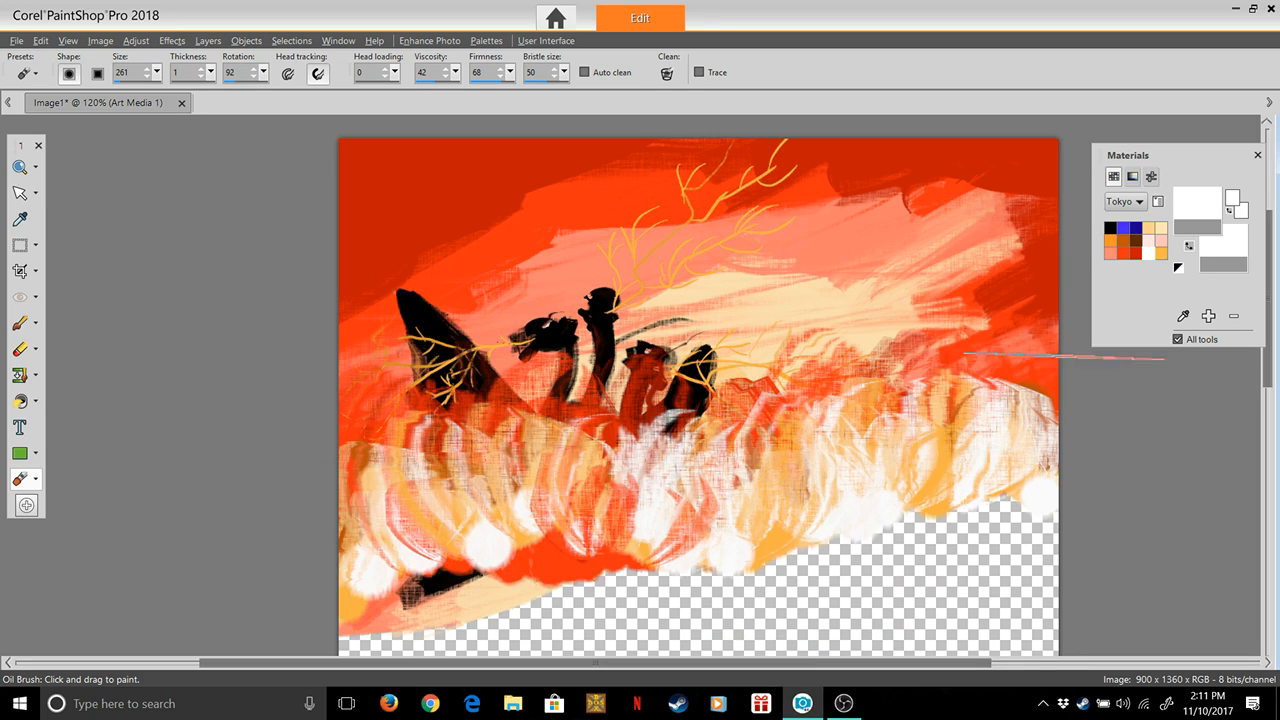
pyautogui.scroll(-5, 1210, 435)
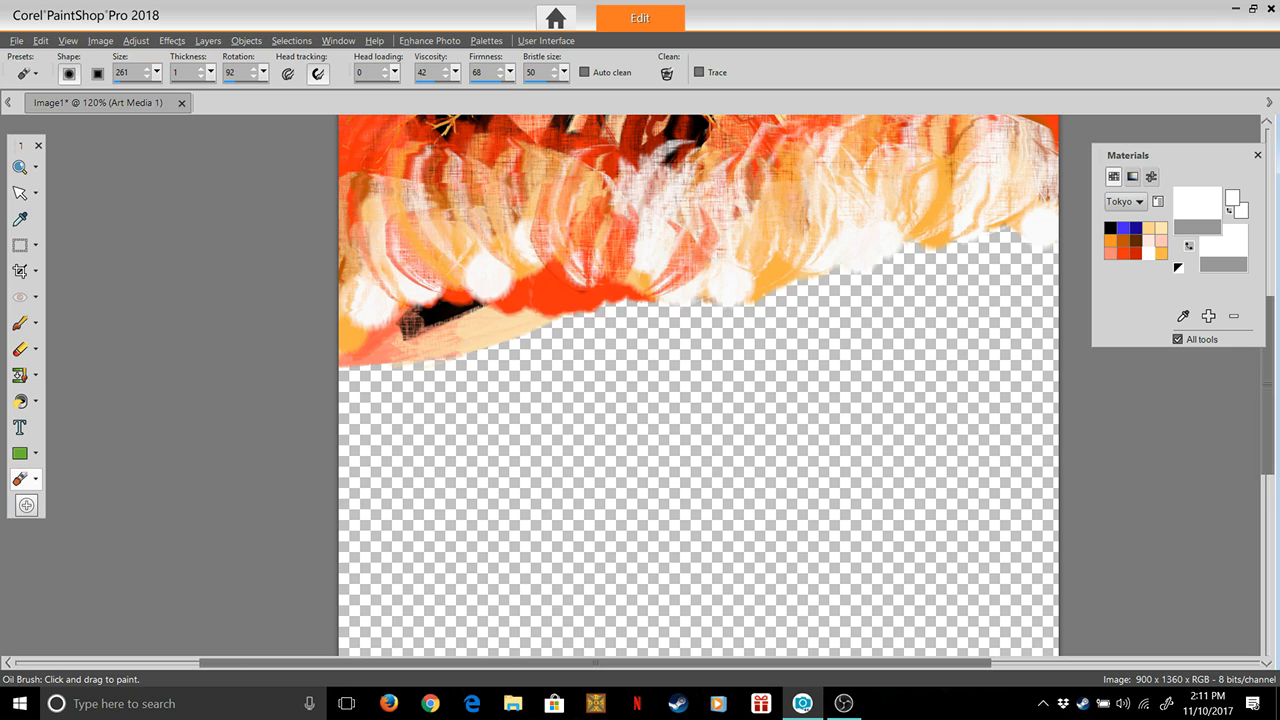
# Try a horizontal Oil Brush stroke across the lower edge of the cloud band
pyautogui.scroll(2, 699, 390)
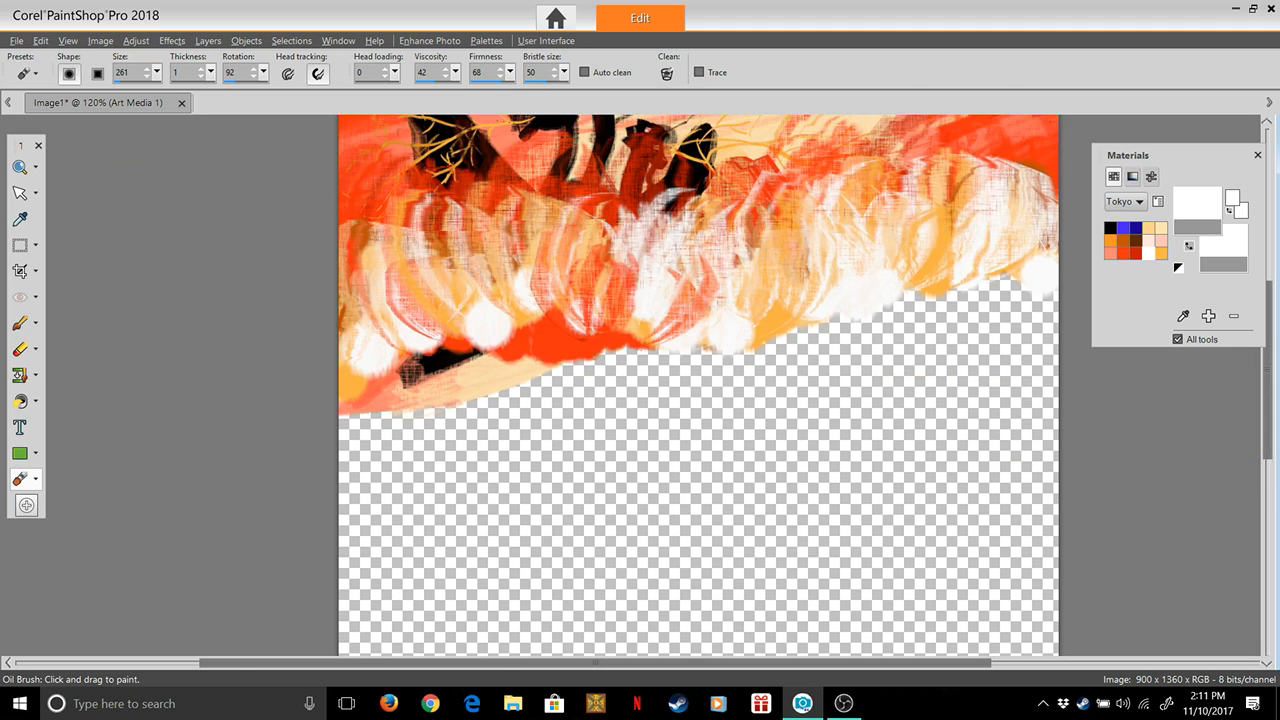
pyautogui.click(20, 167)
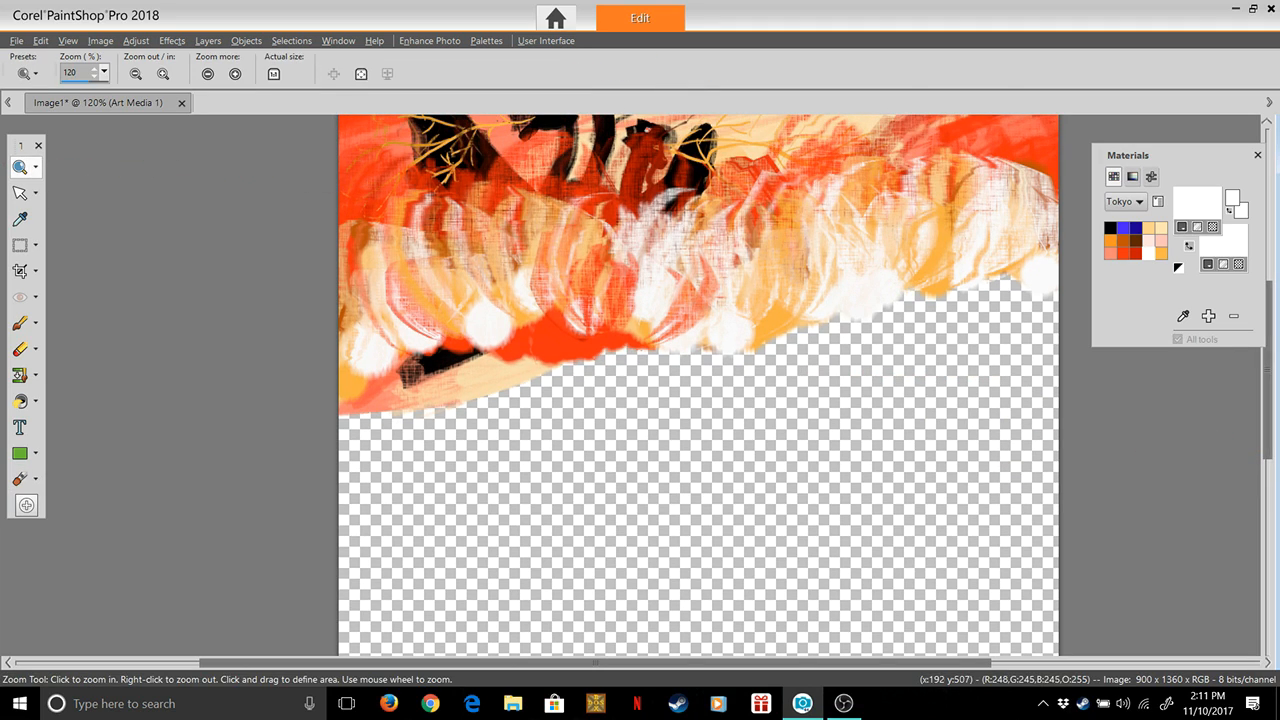
pyautogui.rightClick(508, 325)
pyautogui.rightClick(600, 325)
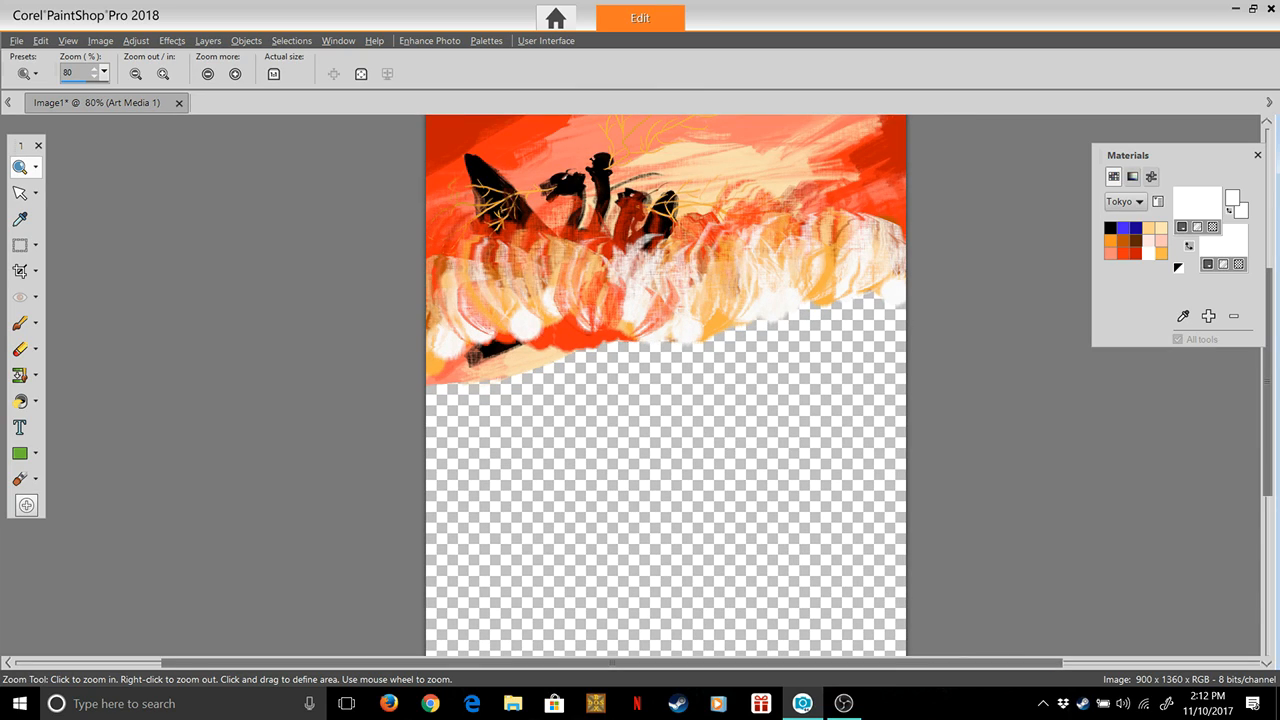
pyautogui.click(1110, 228)
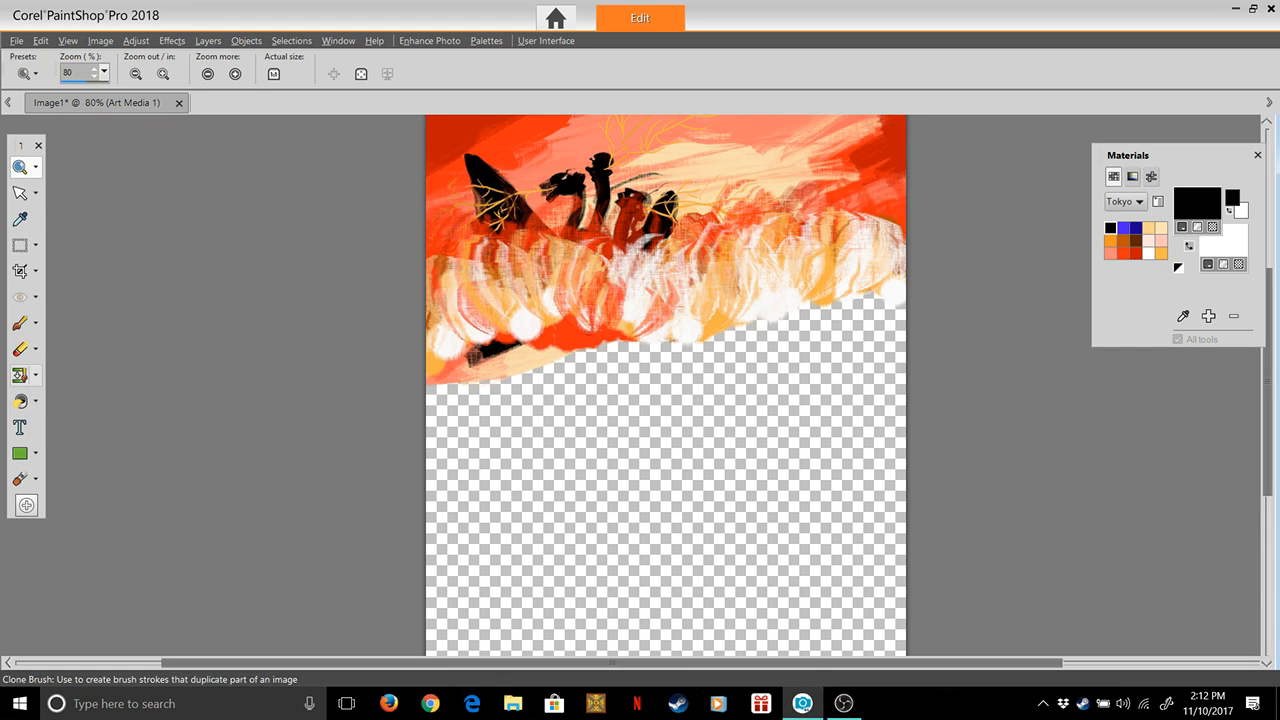
pyautogui.click(20, 478)
pyautogui.moveTo(488, 362); pyautogui.dragTo(615, 364)
pyautogui.hotkey('ctrl', 'z')
# Set the Oil Brush to size 196, rotation 90, head loading 36, viscosity 100 and firmness 100
pyautogui.moveTo(157, 72); pyautogui.dragTo(142, 92)
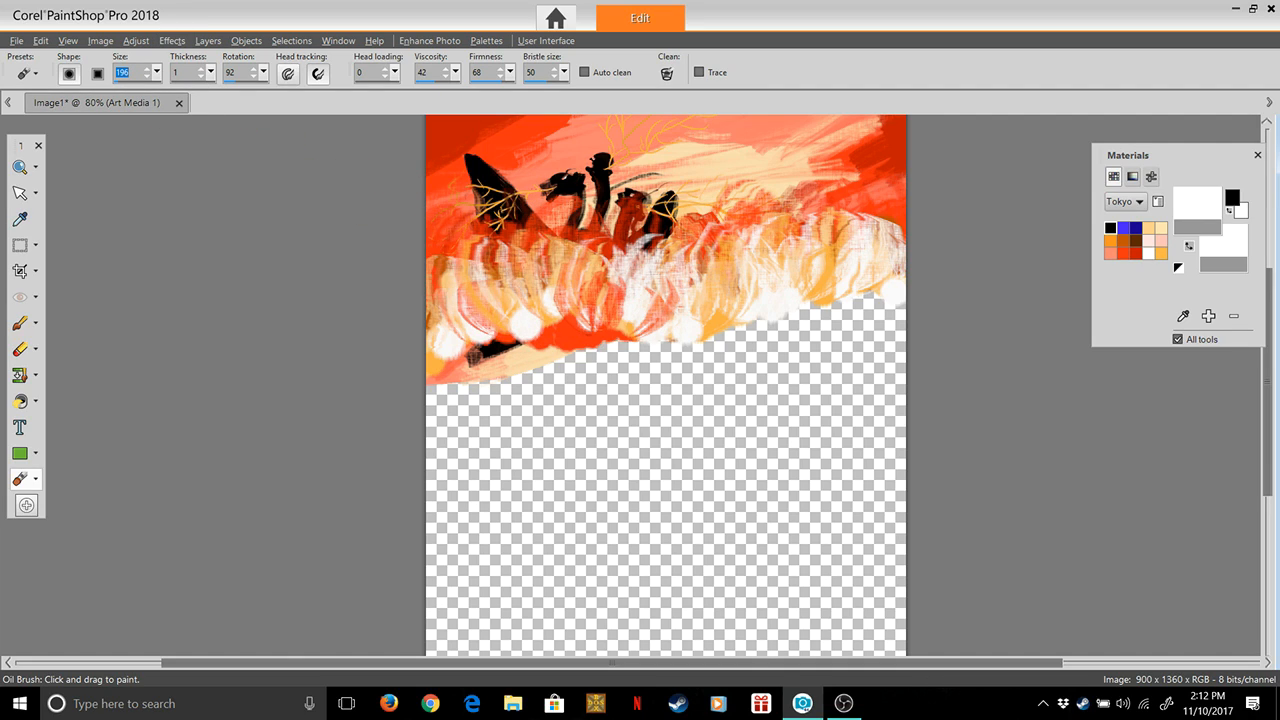
pyautogui.write('95')
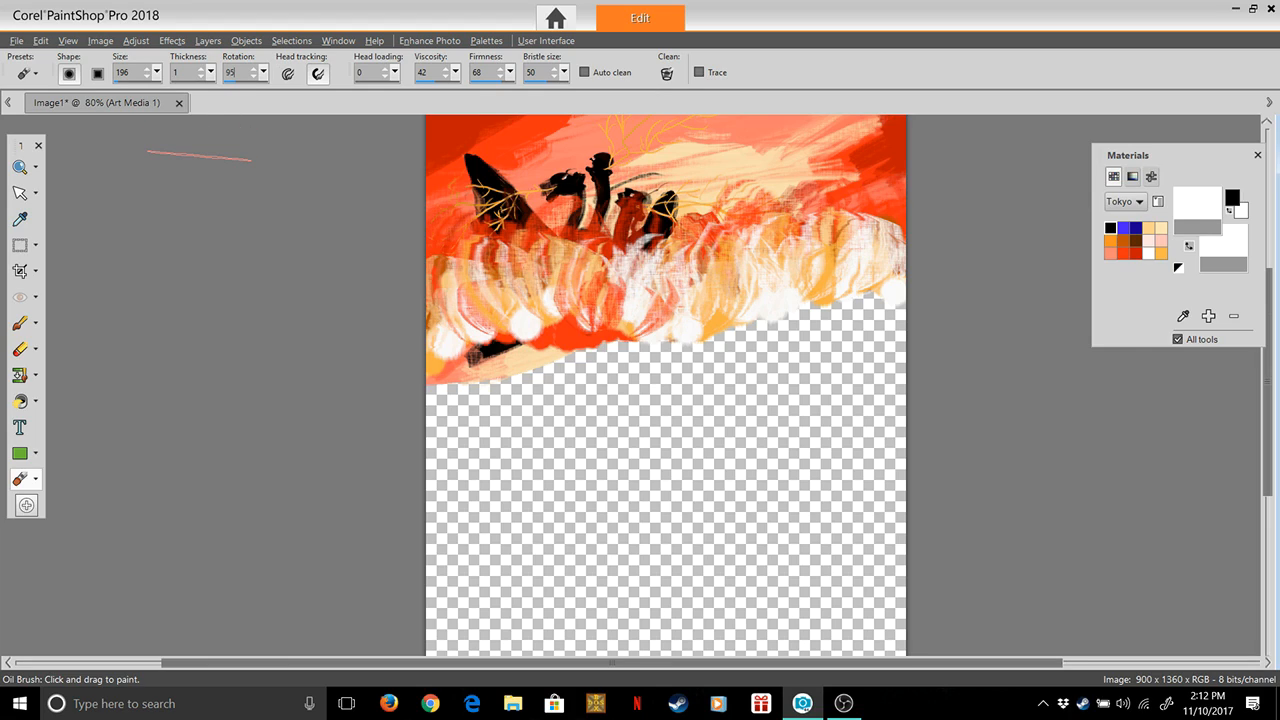
pyautogui.press('BackSpace')
pyautogui.write('0')
pyautogui.moveTo(395, 72); pyautogui.dragTo(421, 92)
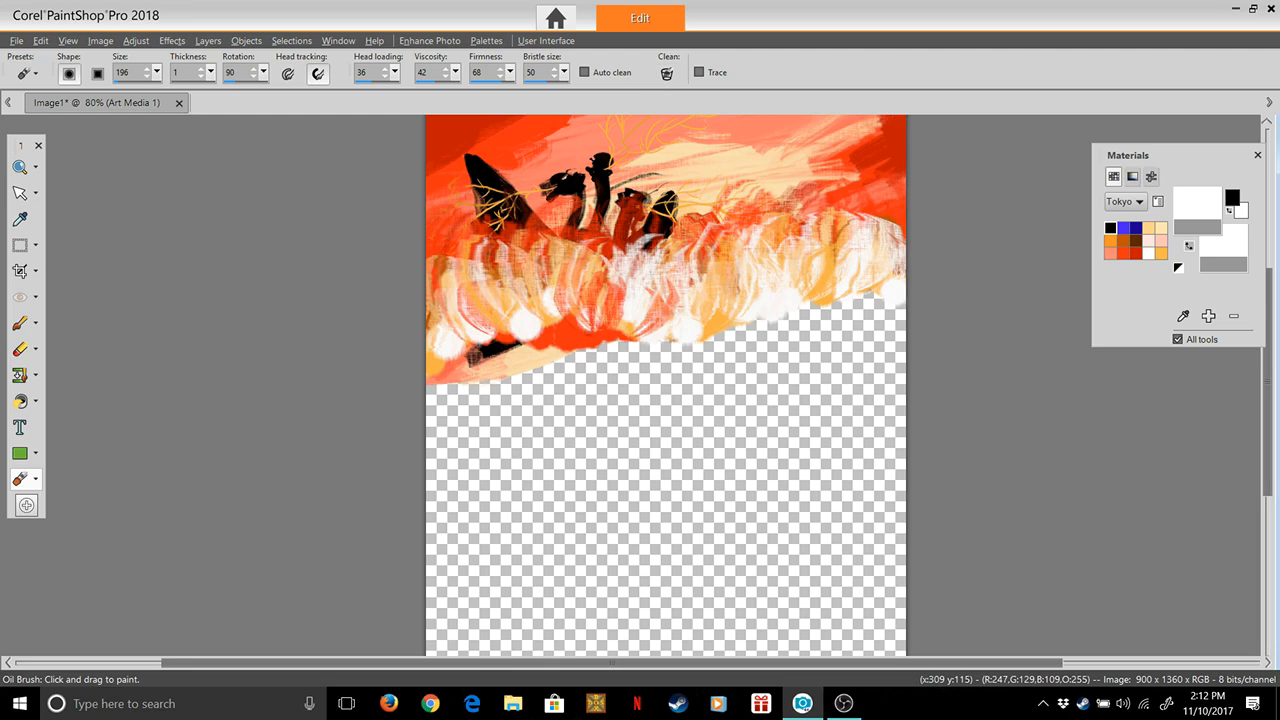
pyautogui.click(510, 72)
pyautogui.moveTo(532, 92); pyautogui.dragTo(535, 92)
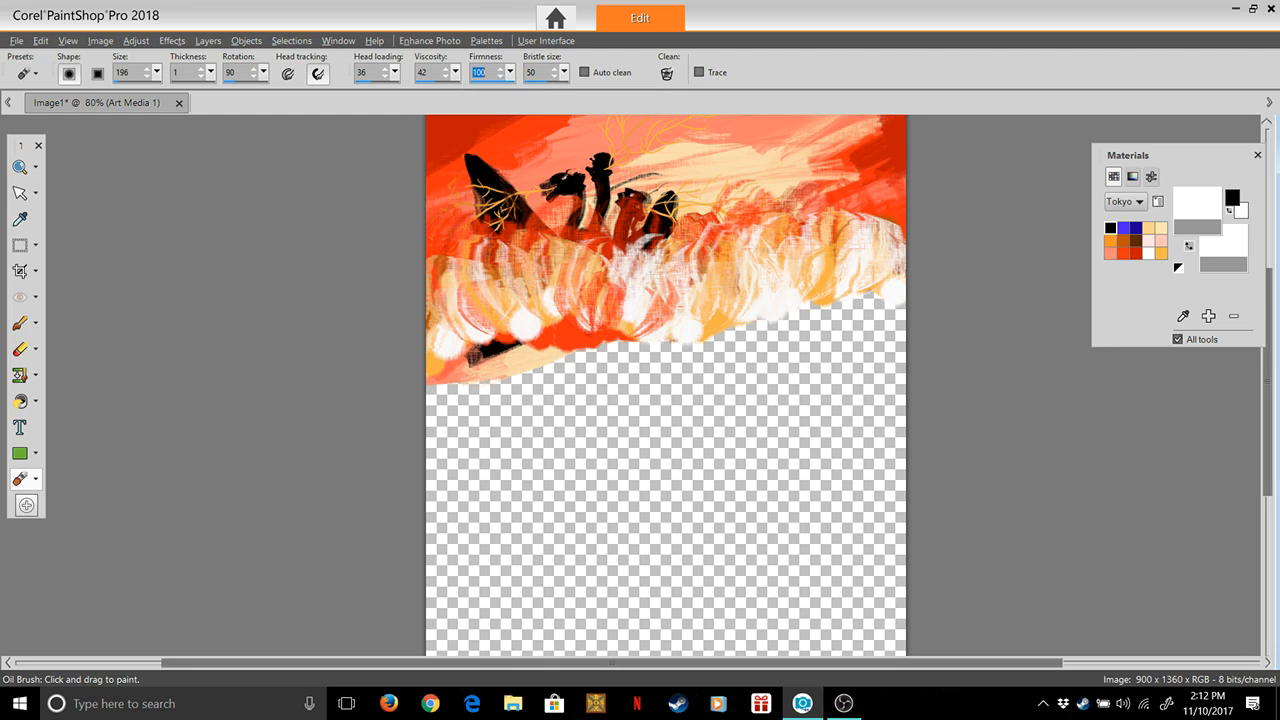
pyautogui.moveTo(455, 72); pyautogui.dragTo(498, 92)
# Undo a trial white vertical stroke at the canvas's left edge and pick the black Tokyo swatch as the paint colour
pyautogui.moveTo(458, 310); pyautogui.dragTo(455, 562)
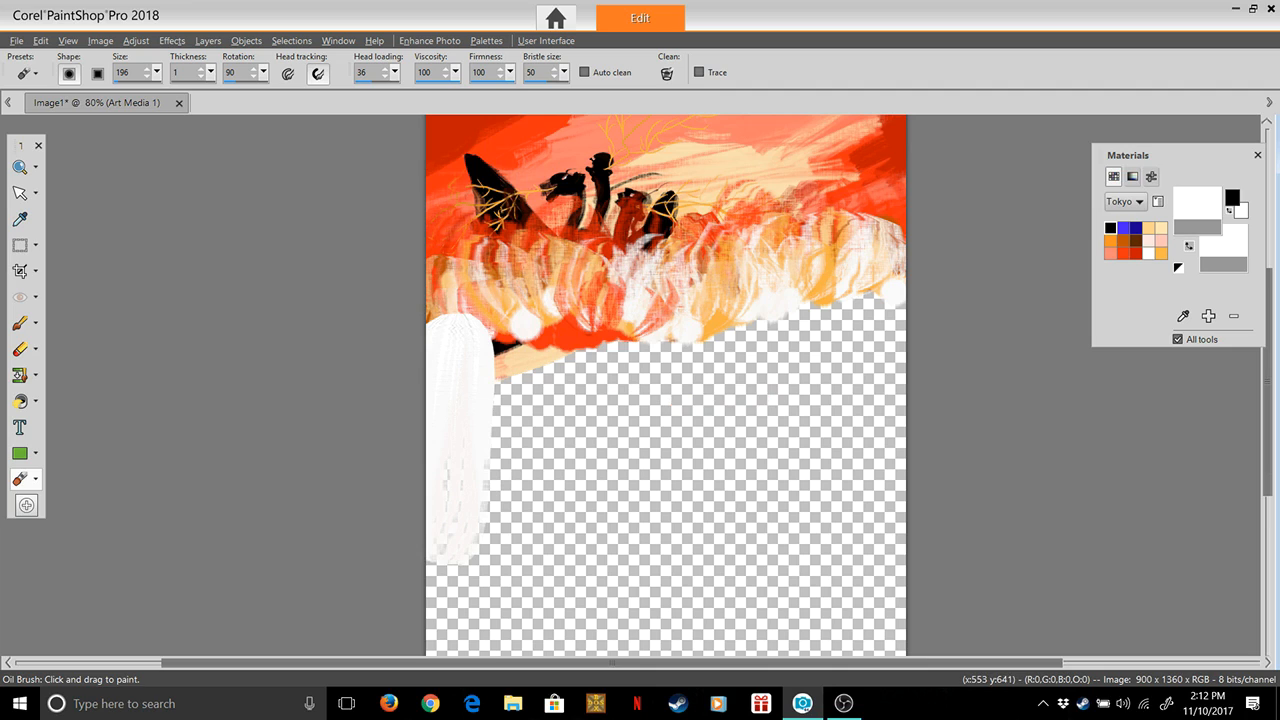
pyautogui.hotkey('ctrl', 'z')
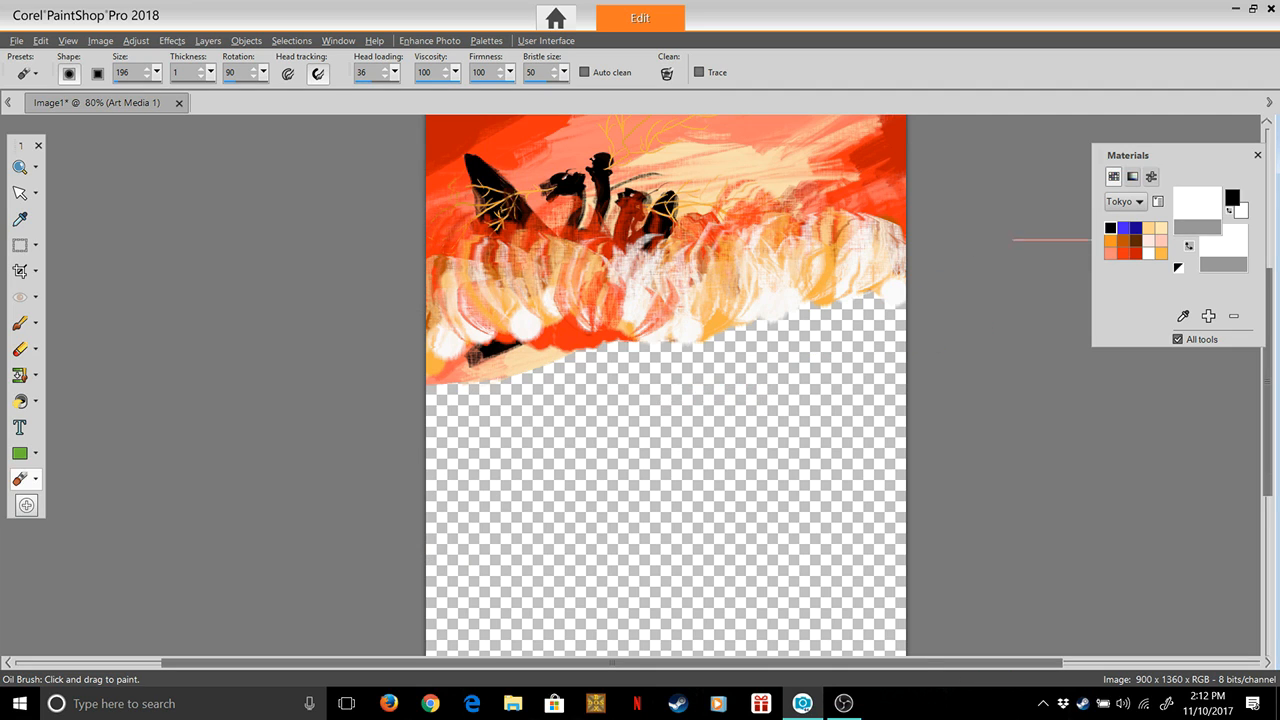
pyautogui.click(1110, 228)
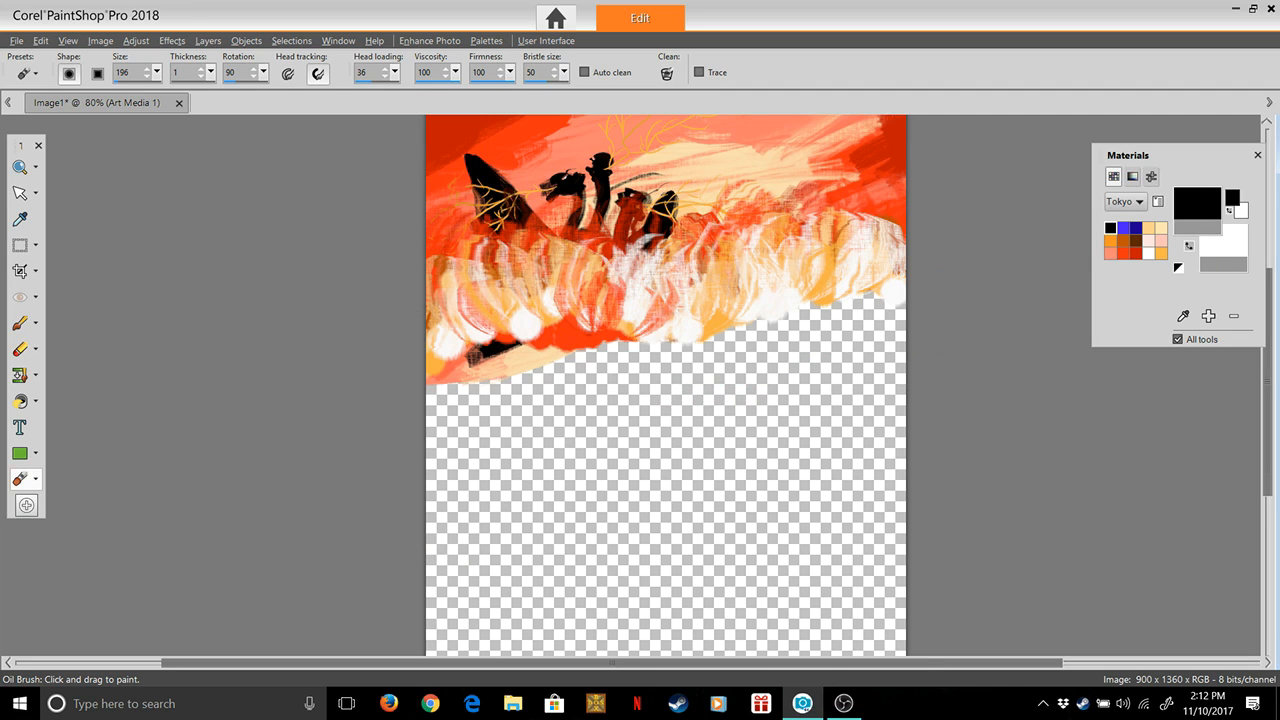
pyautogui.click(1197, 204)
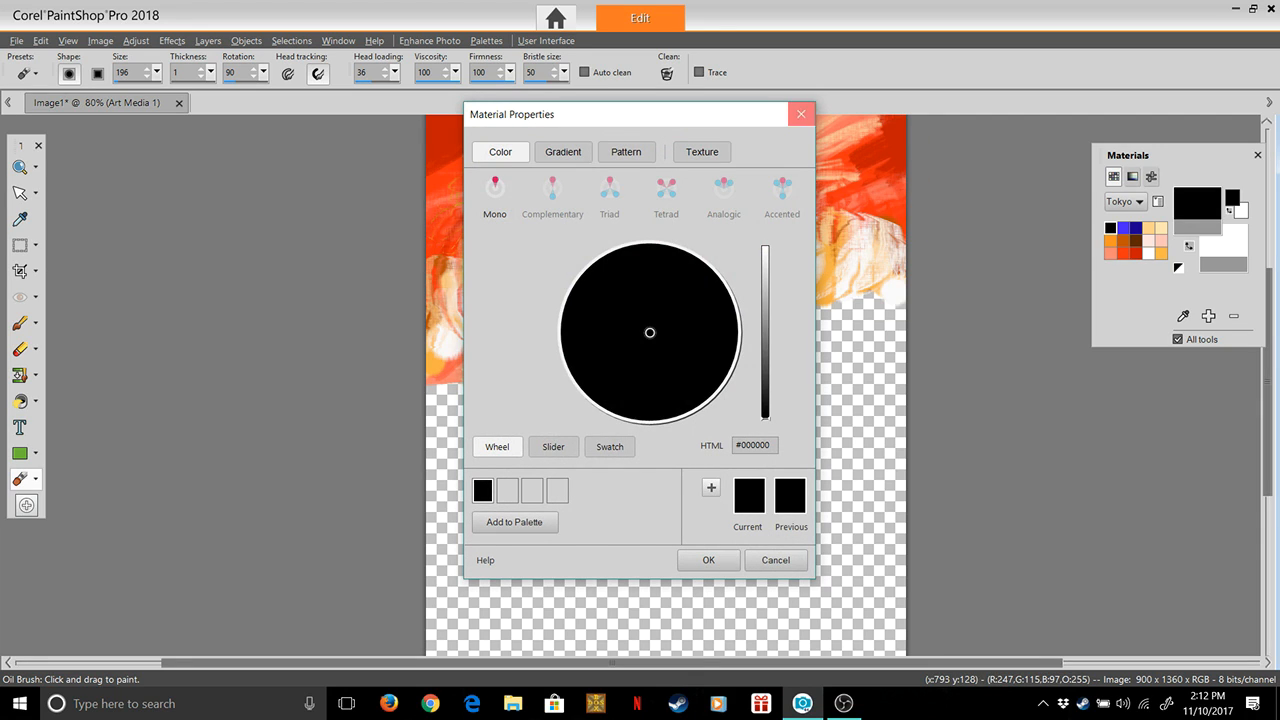
pyautogui.click(801, 114)
# Paint overlapping black vertical strokes of varying heights below the clouds, from the left canvas edge to the right, as a row of towers
pyautogui.moveTo(455, 336); pyautogui.dragTo(455, 540)
pyautogui.moveTo(502, 300); pyautogui.dragTo(502, 458)
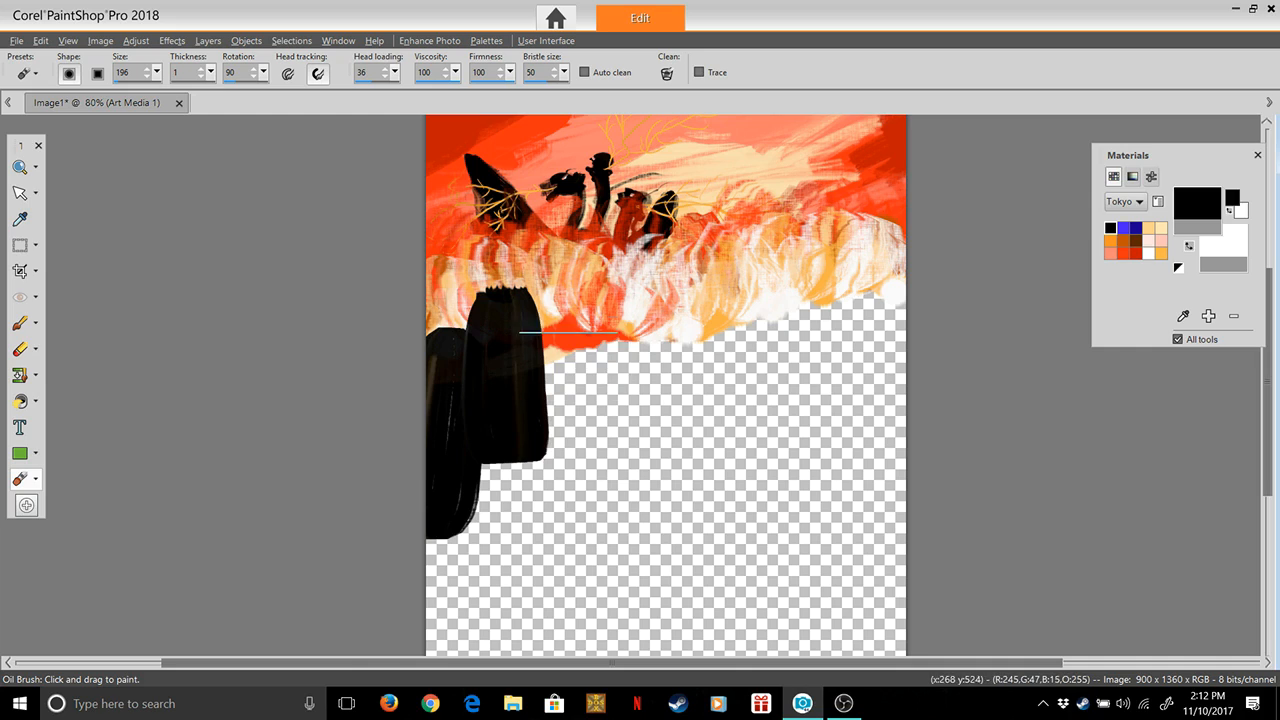
pyautogui.moveTo(562, 320); pyautogui.dragTo(565, 512)
pyautogui.moveTo(538, 317); pyautogui.dragTo(540, 494)
pyautogui.moveTo(614, 272); pyautogui.dragTo(609, 430)
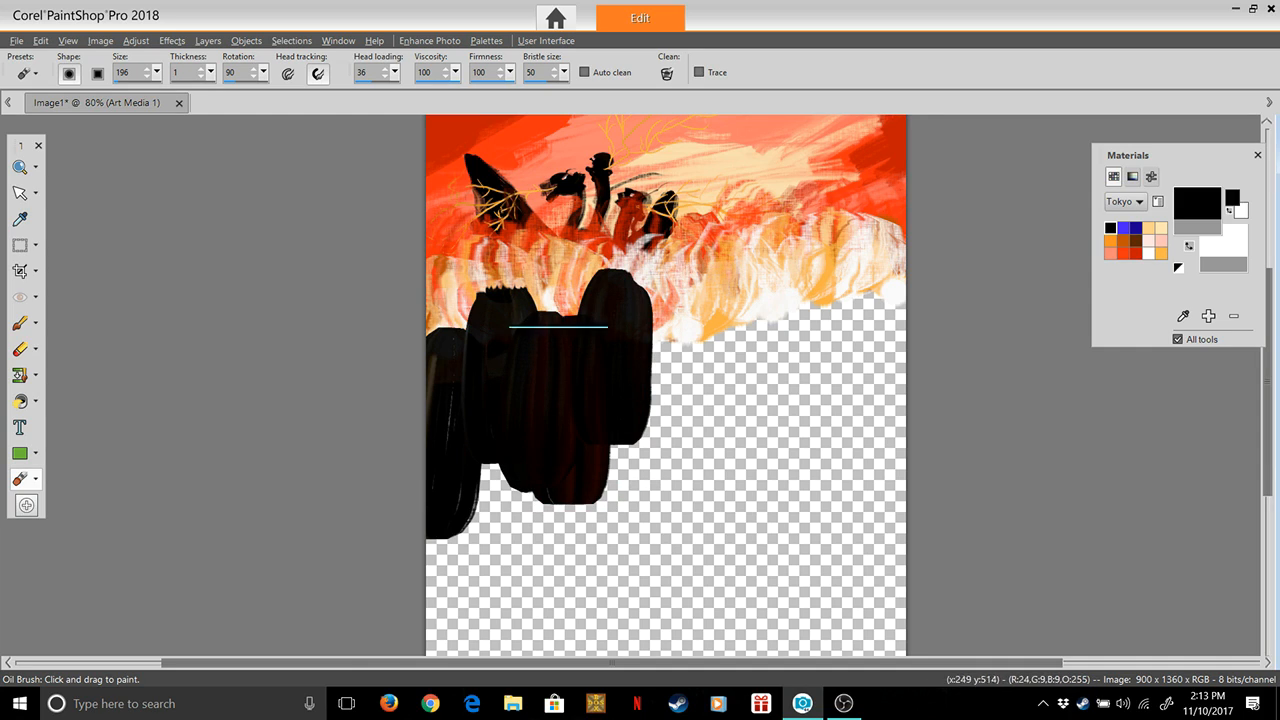
pyautogui.moveTo(660, 256); pyautogui.dragTo(663, 514)
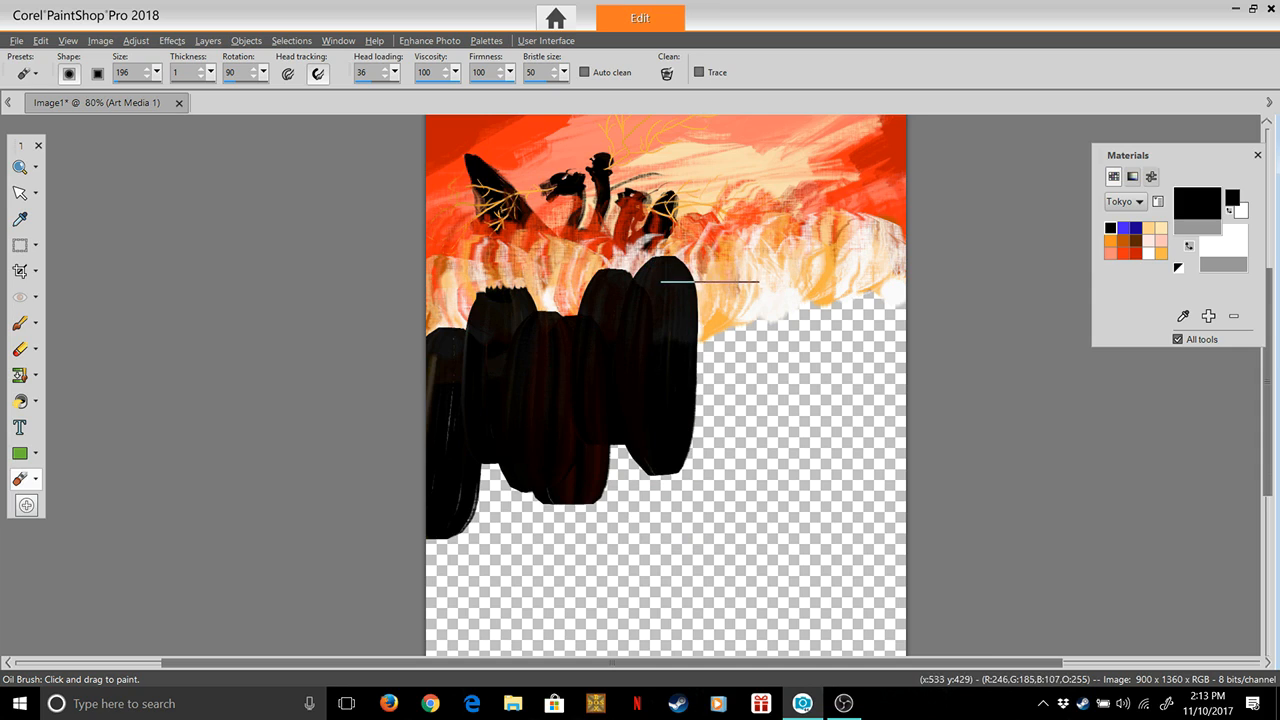
pyautogui.moveTo(712, 279); pyautogui.dragTo(704, 495)
pyautogui.moveTo(775, 244); pyautogui.dragTo(752, 454)
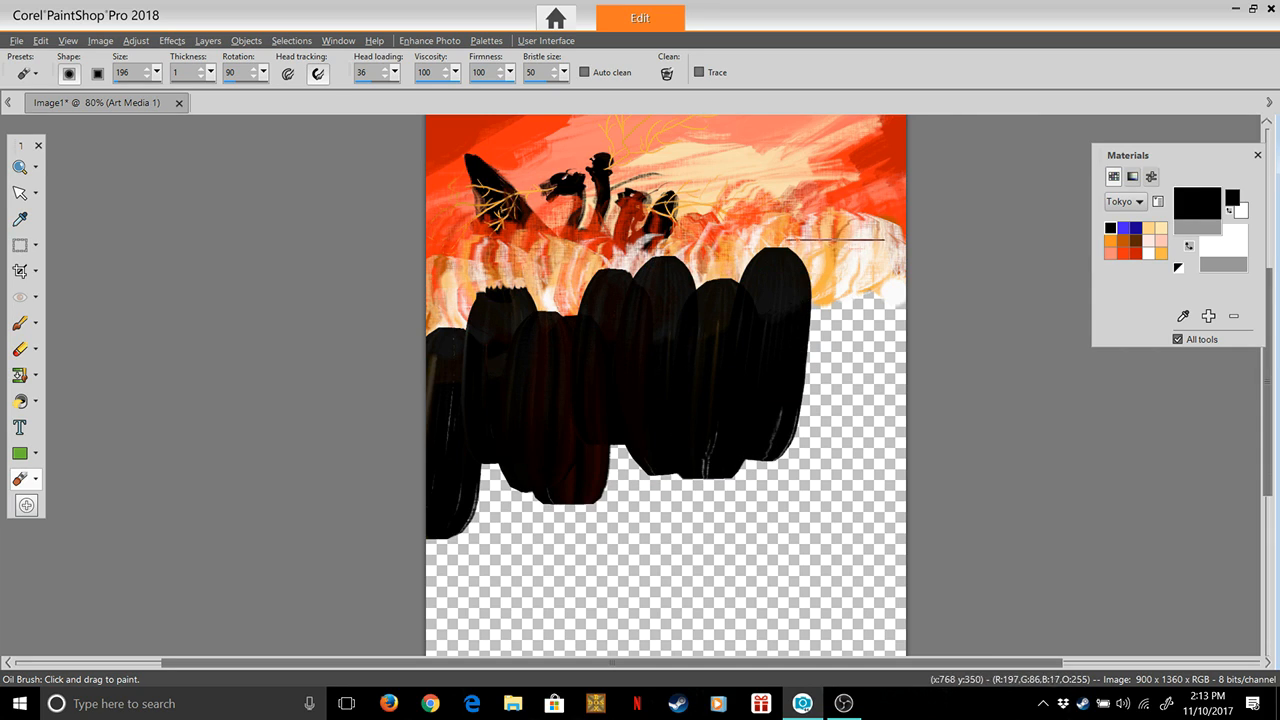
pyautogui.moveTo(832, 248); pyautogui.dragTo(818, 557)
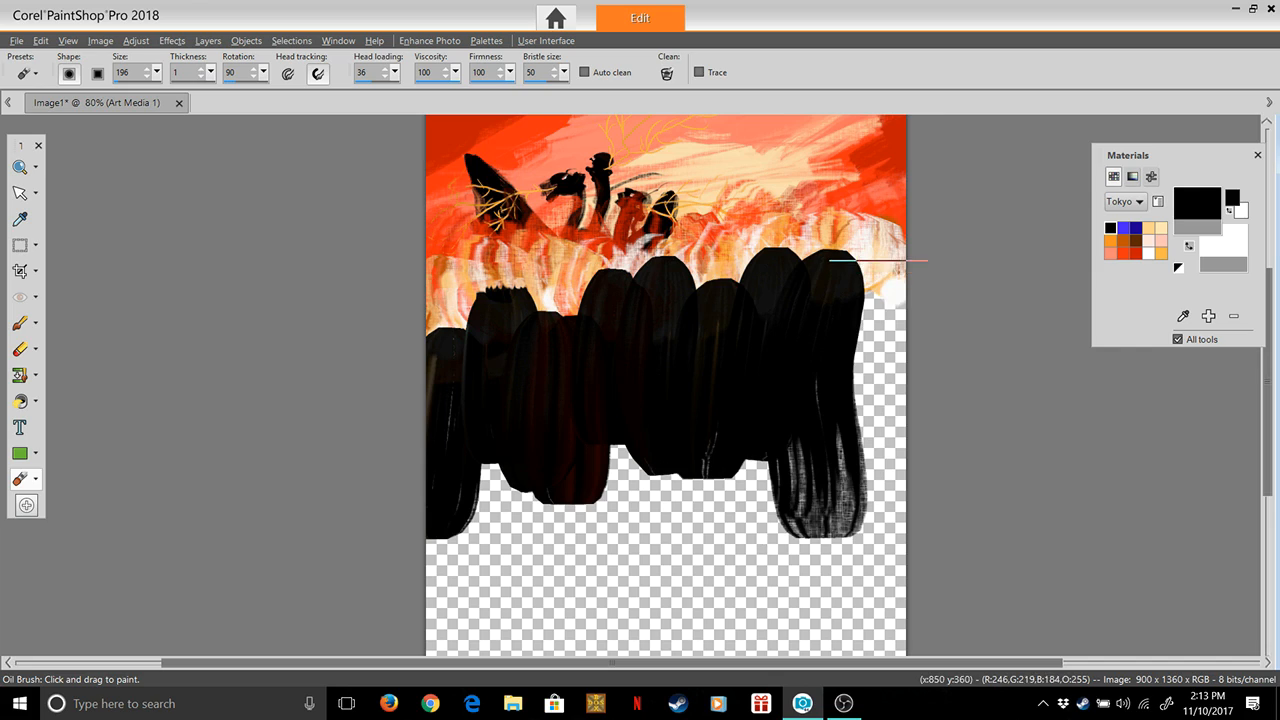
pyautogui.moveTo(876, 258); pyautogui.dragTo(860, 445)
pyautogui.moveTo(843, 234); pyautogui.dragTo(840, 296)
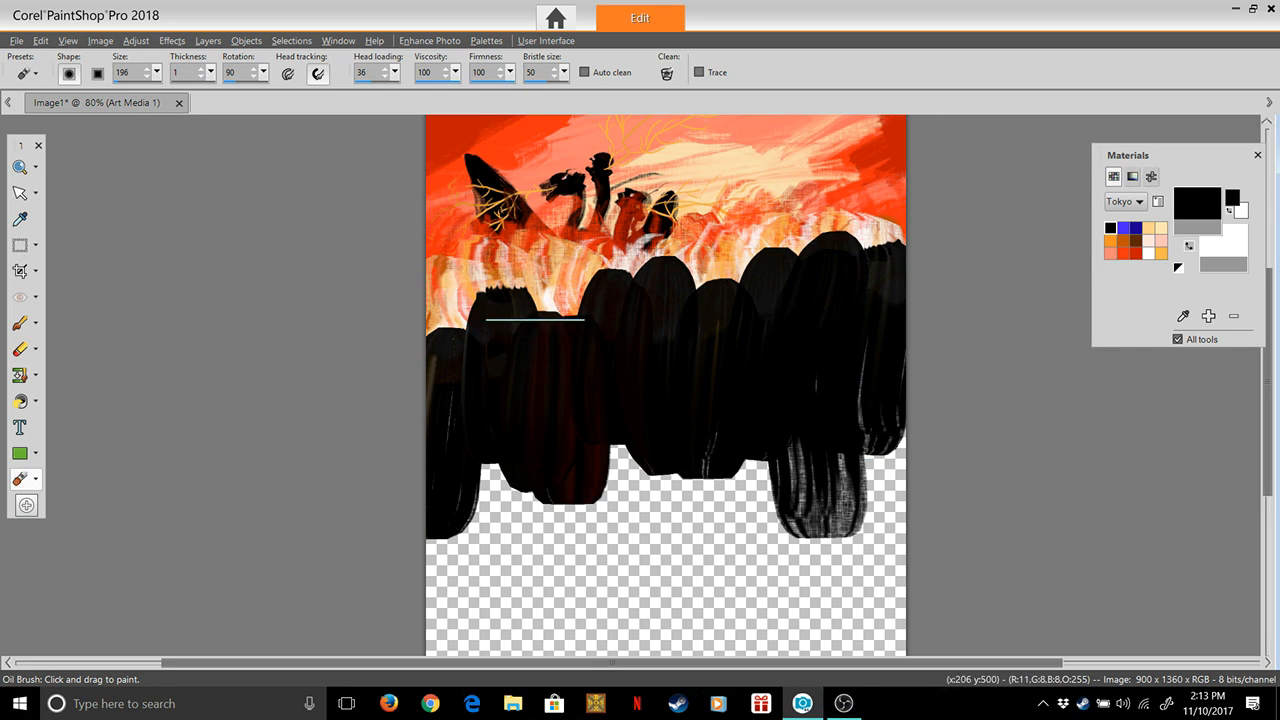
# Thicken the black towers with a second pass of vertical strokes, raising several tops and extending the left and right ones
pyautogui.moveTo(554, 306); pyautogui.dragTo(534, 538)
pyautogui.moveTo(420, 328); pyautogui.dragTo(416, 562)
pyautogui.moveTo(440, 316); pyautogui.dragTo(442, 605)
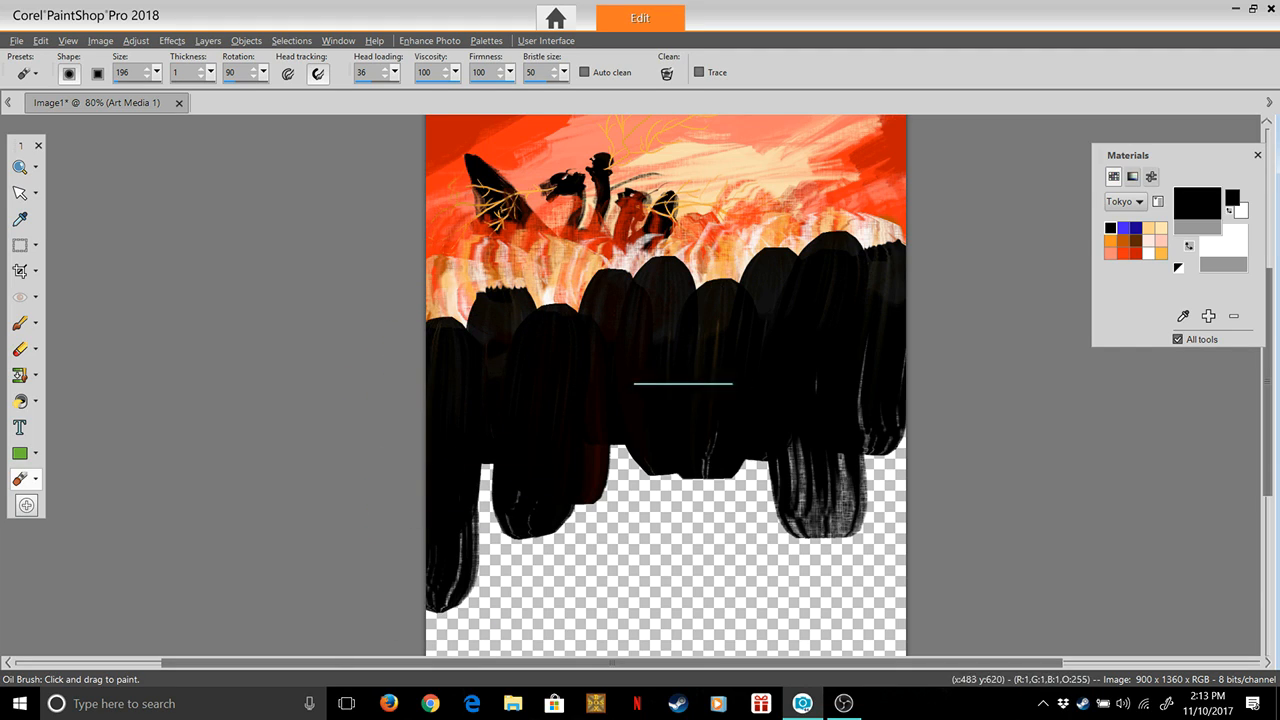
pyautogui.moveTo(846, 440); pyautogui.dragTo(822, 520)
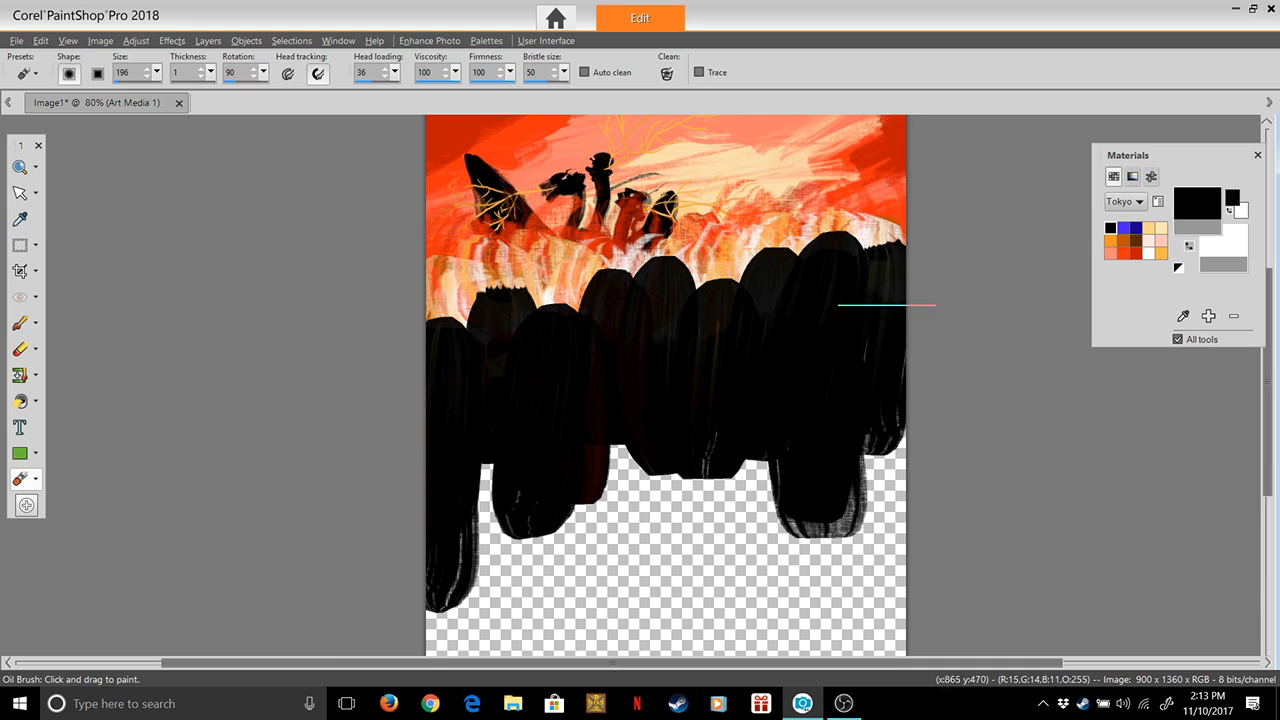
pyautogui.moveTo(880, 410); pyautogui.dragTo(880, 460)
pyautogui.moveTo(833, 209); pyautogui.dragTo(821, 252)
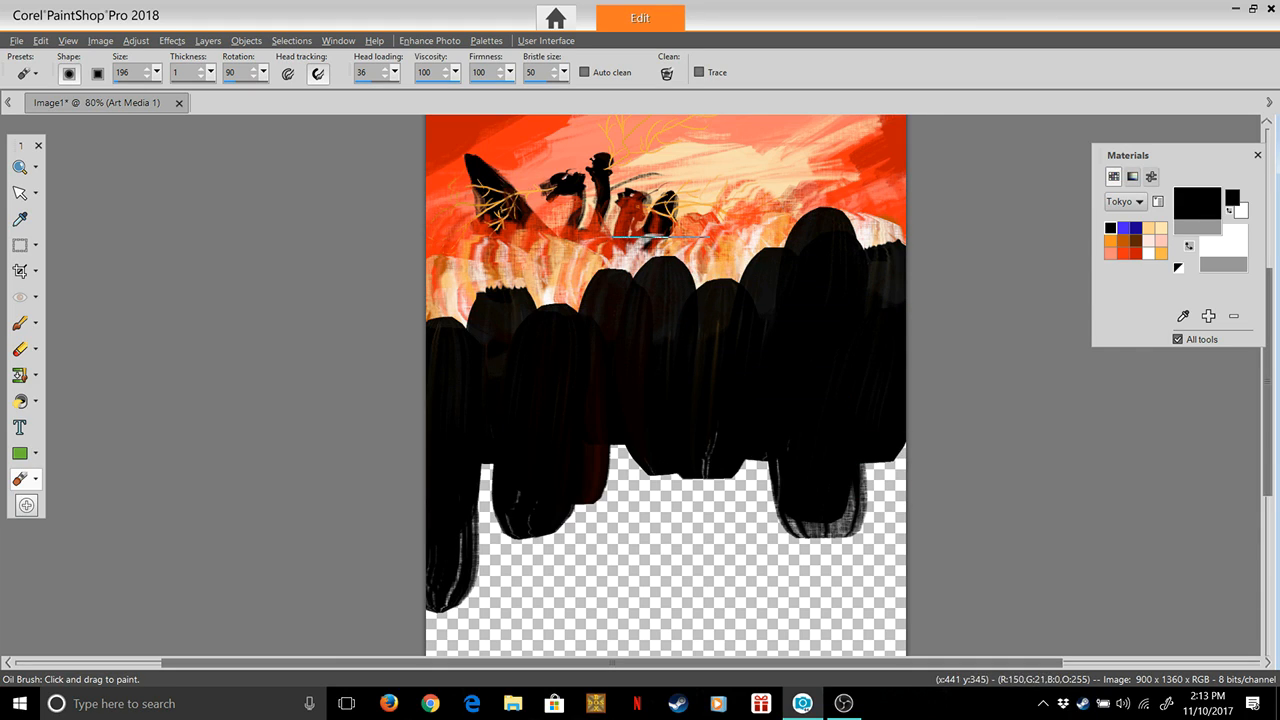
pyautogui.moveTo(660, 236); pyautogui.dragTo(648, 462)
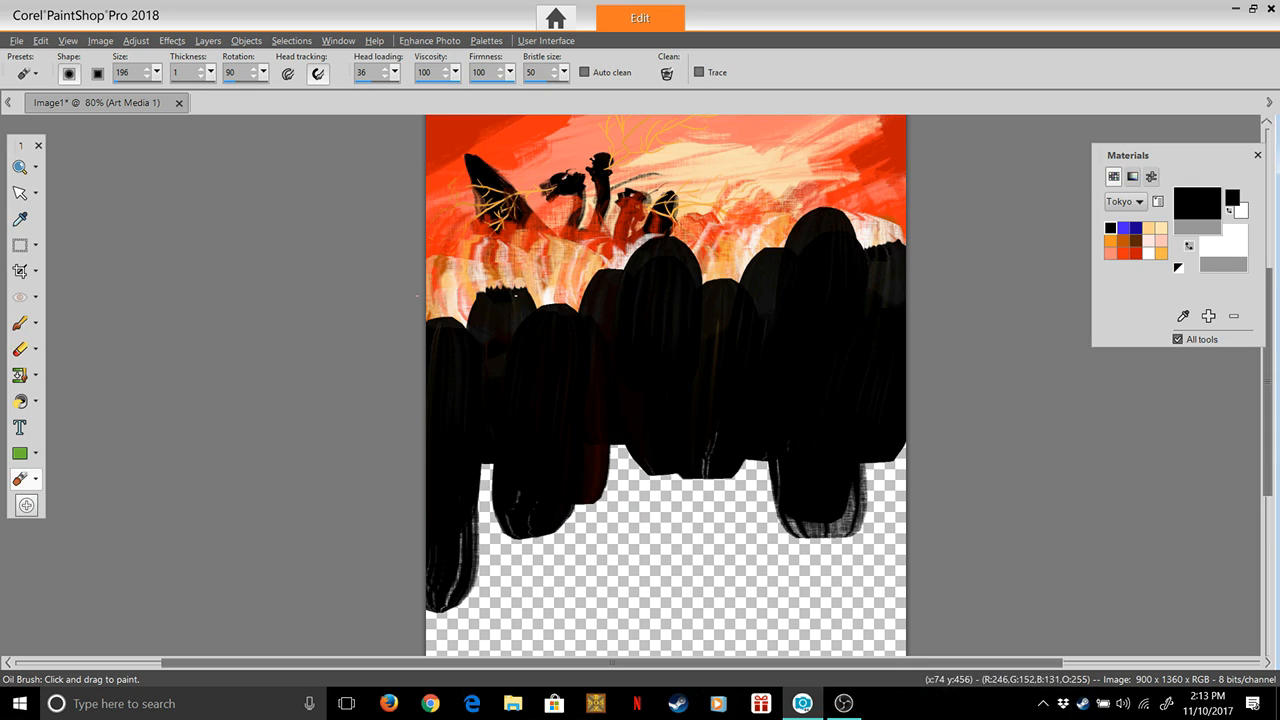
pyautogui.moveTo(508, 256); pyautogui.dragTo(508, 390)
pyautogui.moveTo(421, 302); pyautogui.dragTo(465, 324)
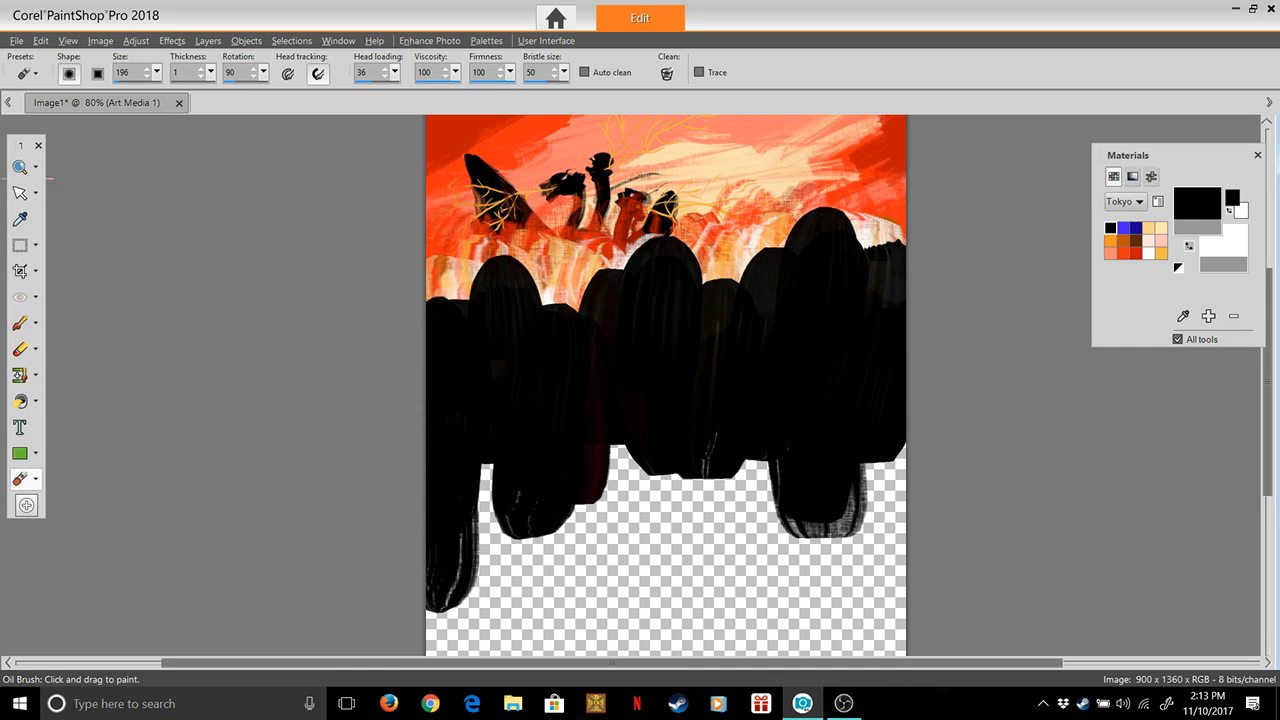
# Set the Oil Brush to size 15, thickness 100 and head loading 40 for detailing the black tower tops
pyautogui.moveTo(395, 72); pyautogui.dragTo(374, 91)
pyautogui.click(19, 167)
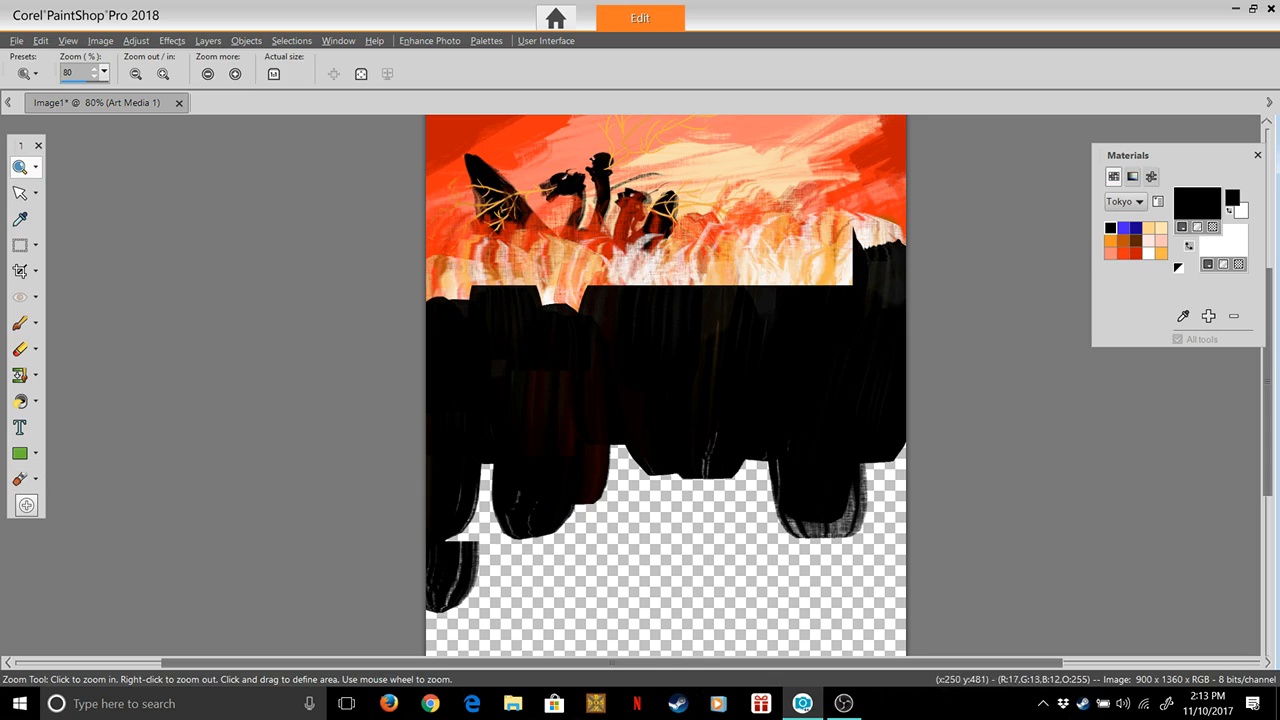
pyautogui.click(566, 303)
pyautogui.click(715, 289)
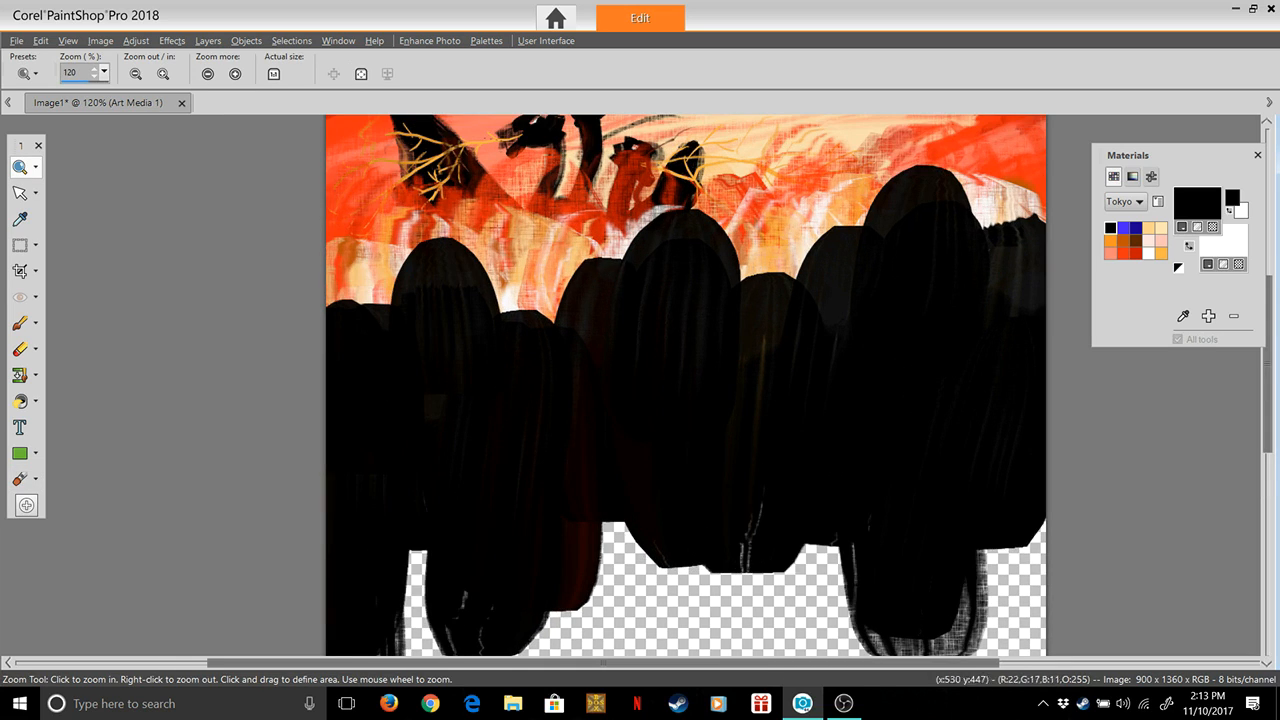
pyautogui.click(682, 325)
pyautogui.click(682, 325)
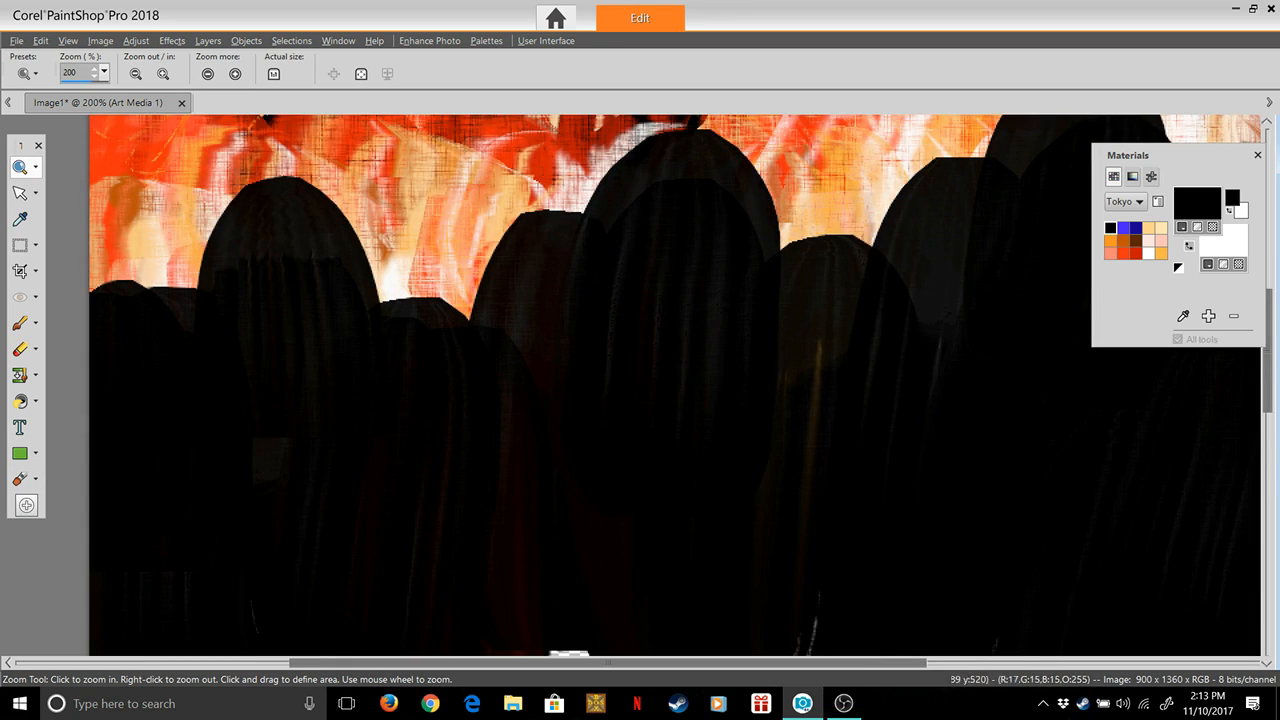
pyautogui.rightClick(737, 207)
pyautogui.rightClick(727, 222)
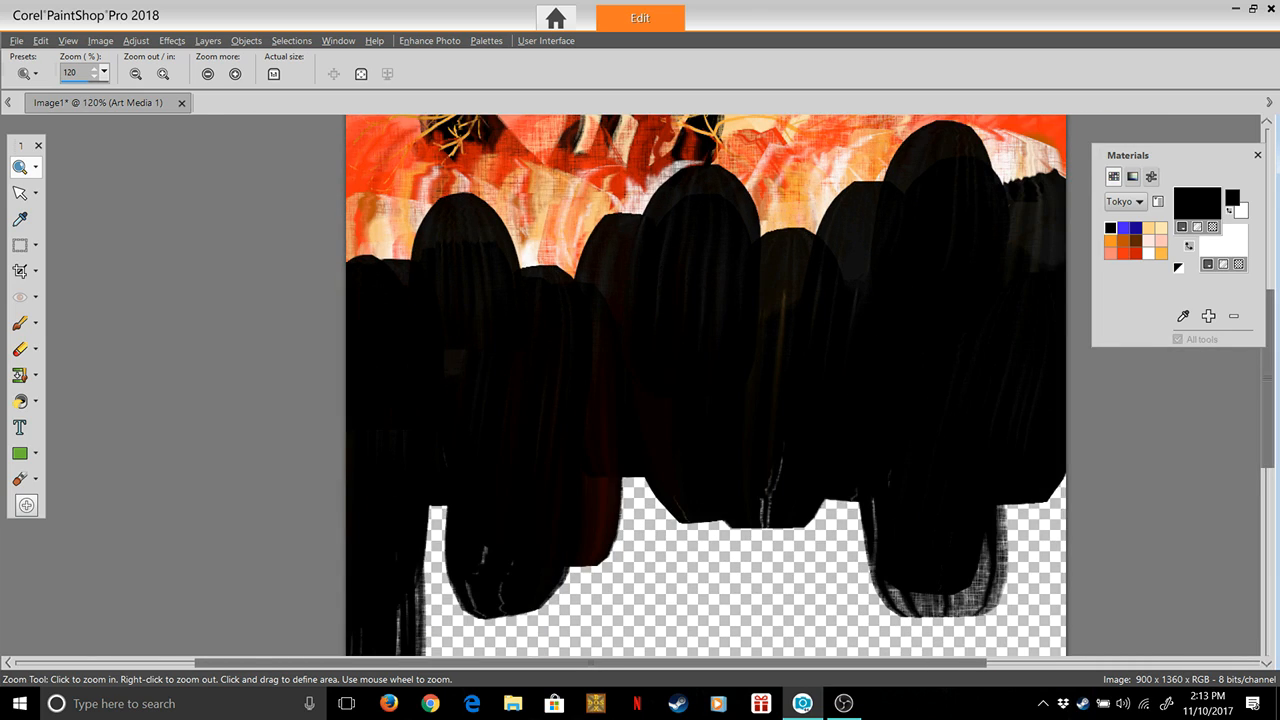
pyautogui.moveTo(1268, 372); pyautogui.dragTo(1268, 347)
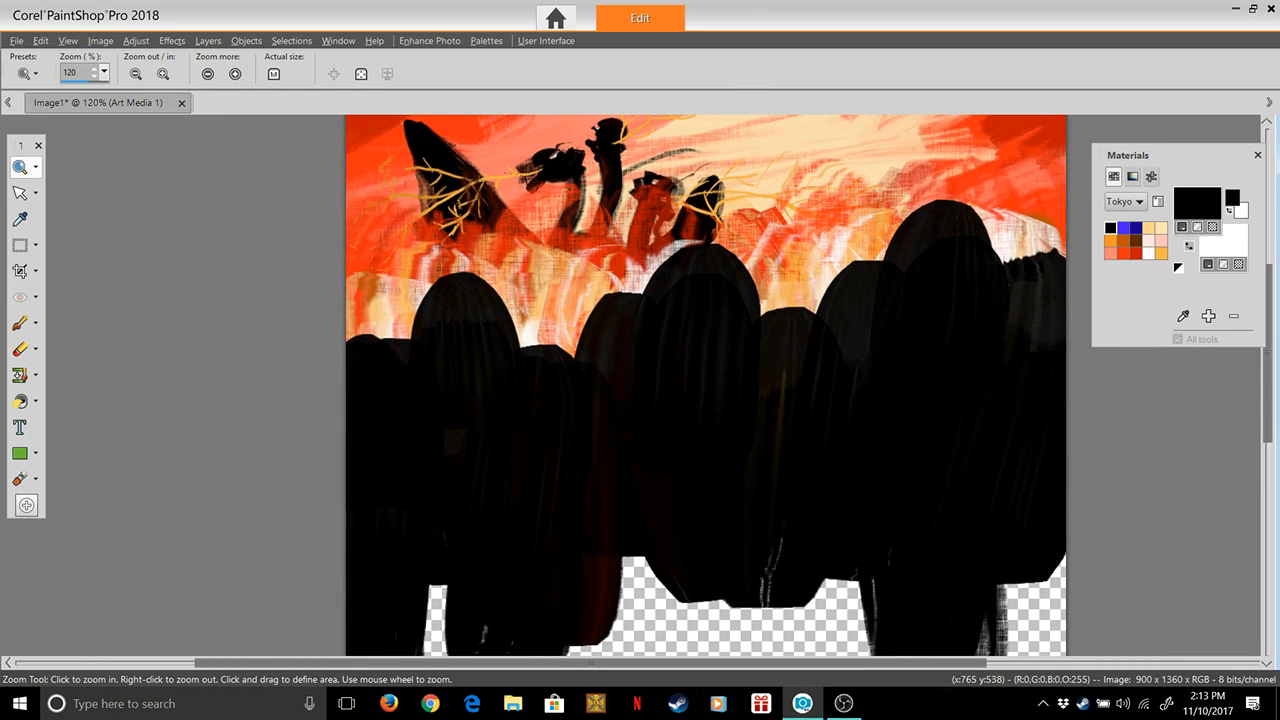
pyautogui.click(19, 478)
pyautogui.click(157, 72)
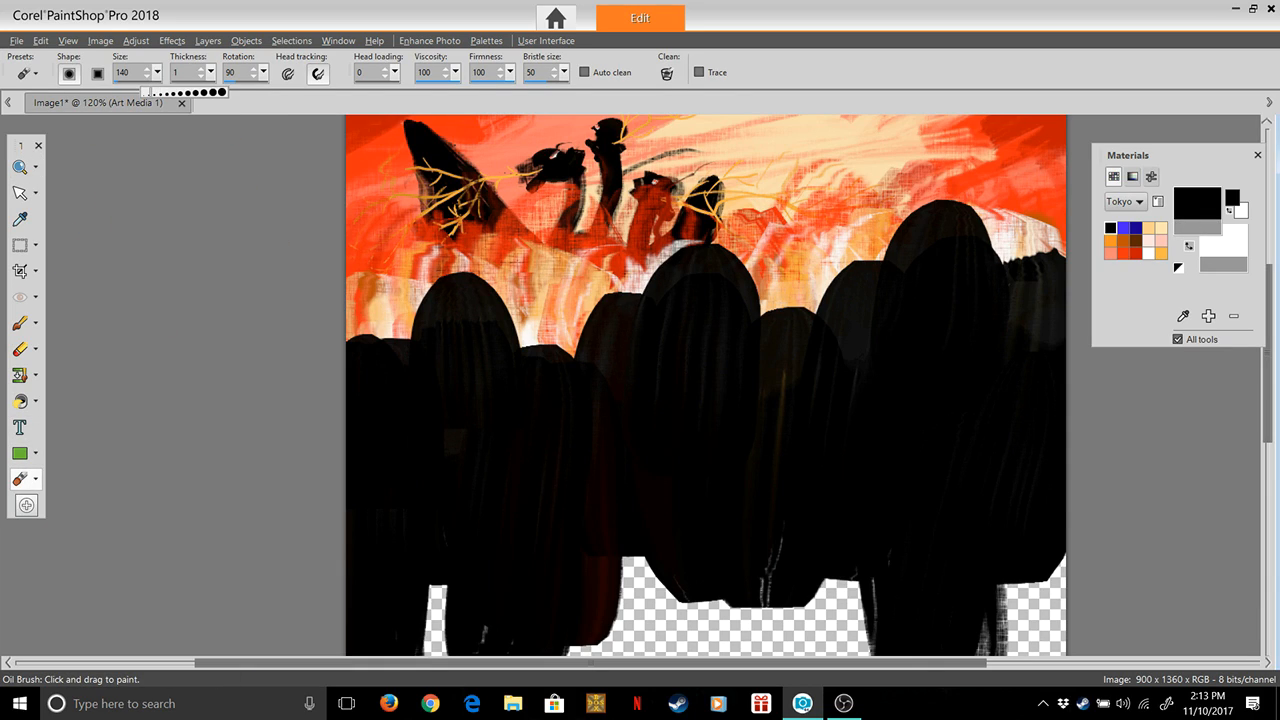
pyautogui.click(211, 72)
pyautogui.moveTo(221, 91); pyautogui.dragTo(278, 91)
pyautogui.moveTo(157, 72)
pyautogui.mouseDown()
pyautogui.moveTo(220, 91)
pyautogui.moveTo(120, 91)
pyautogui.mouseUp()
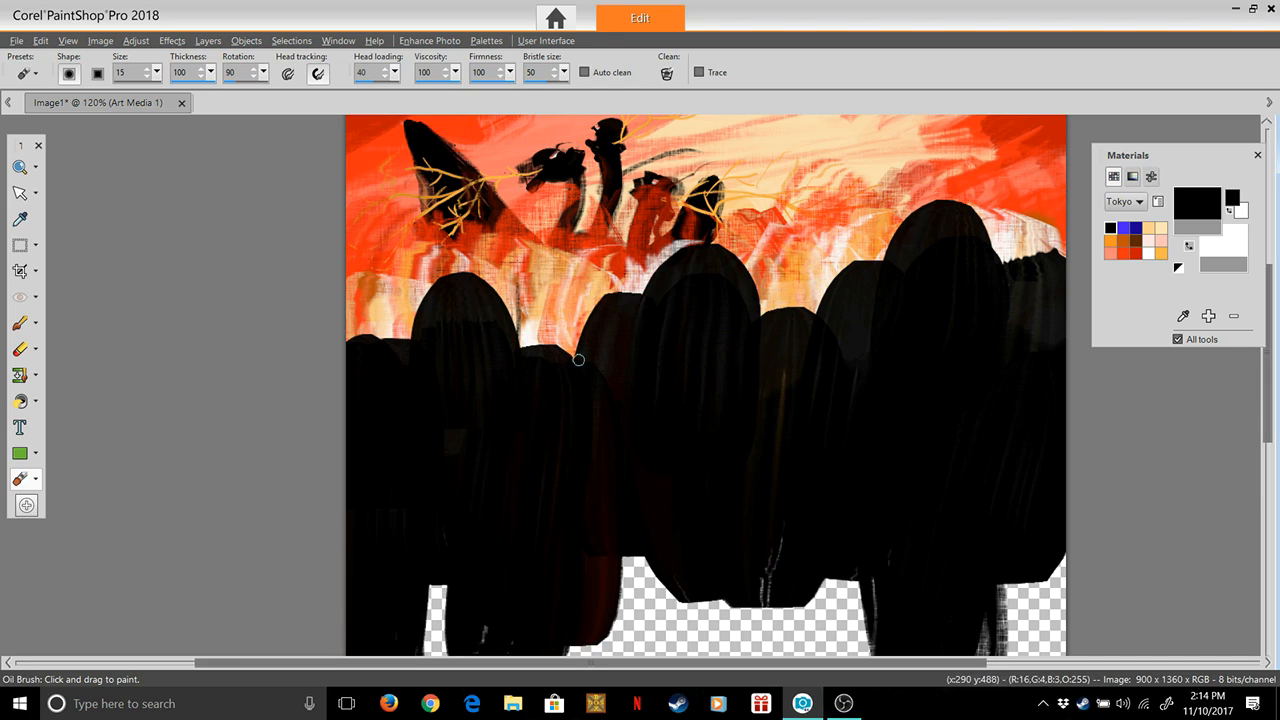
# Square off the rounded tops of the taller black towers by outlining and filling their upper corners with black
pyautogui.moveTo(578, 298); pyautogui.dragTo(616, 296)
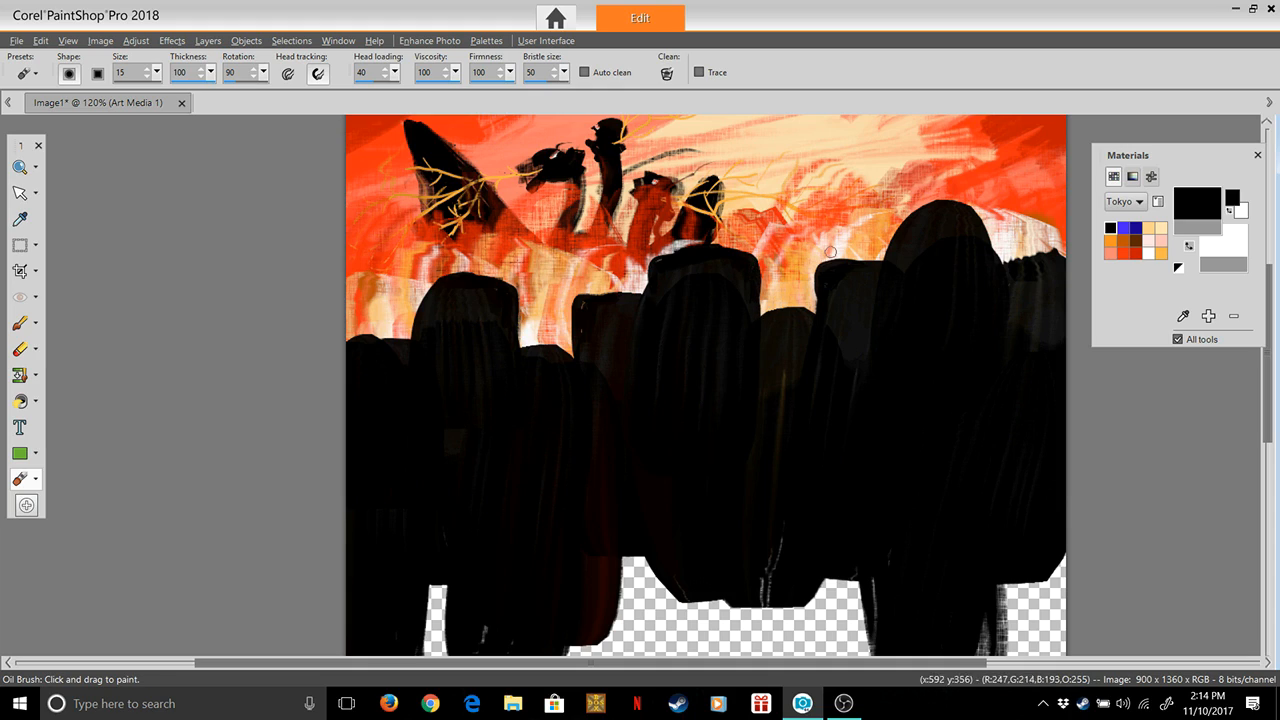
pyautogui.moveTo(998, 262)
pyautogui.mouseDown()
pyautogui.moveTo(995, 206)
pyautogui.moveTo(956, 204)
pyautogui.moveTo(898, 212)
pyautogui.moveTo(888, 262)
pyautogui.moveTo(895, 215)
pyautogui.mouseUp()
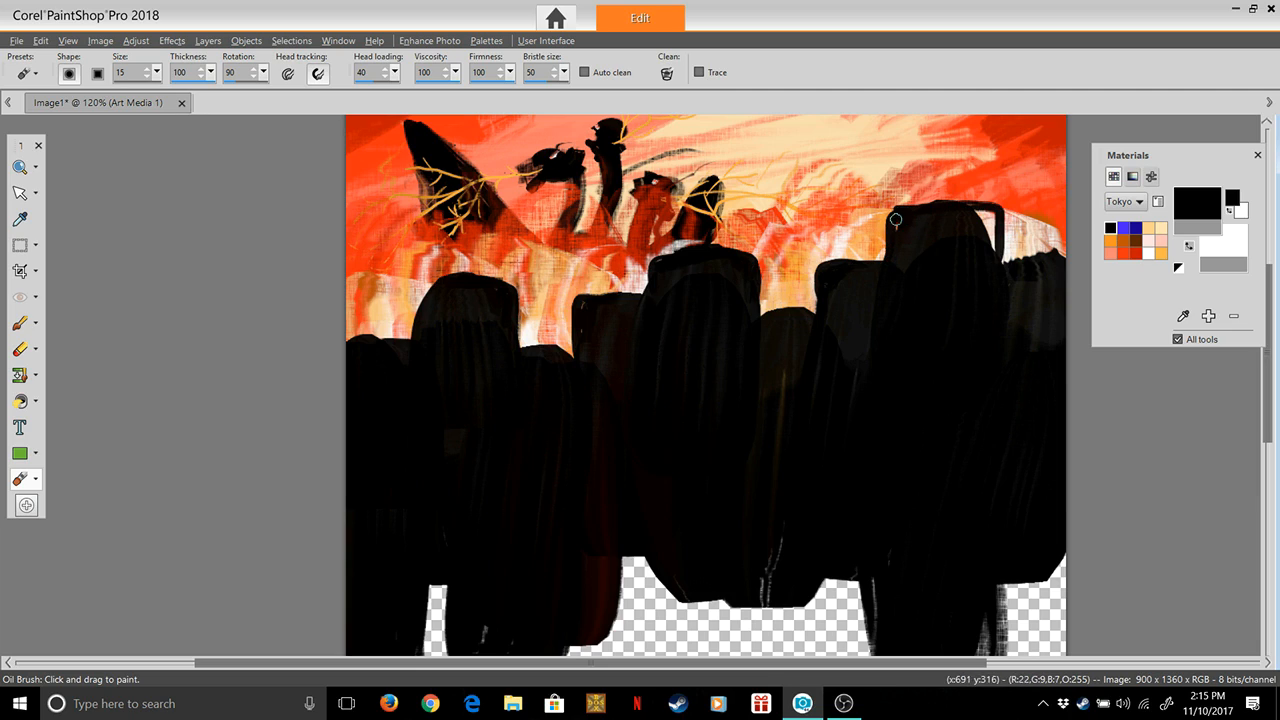
pyautogui.moveTo(990, 253)
pyautogui.mouseDown()
pyautogui.moveTo(985, 214)
pyautogui.moveTo(992, 227)
pyautogui.mouseUp()
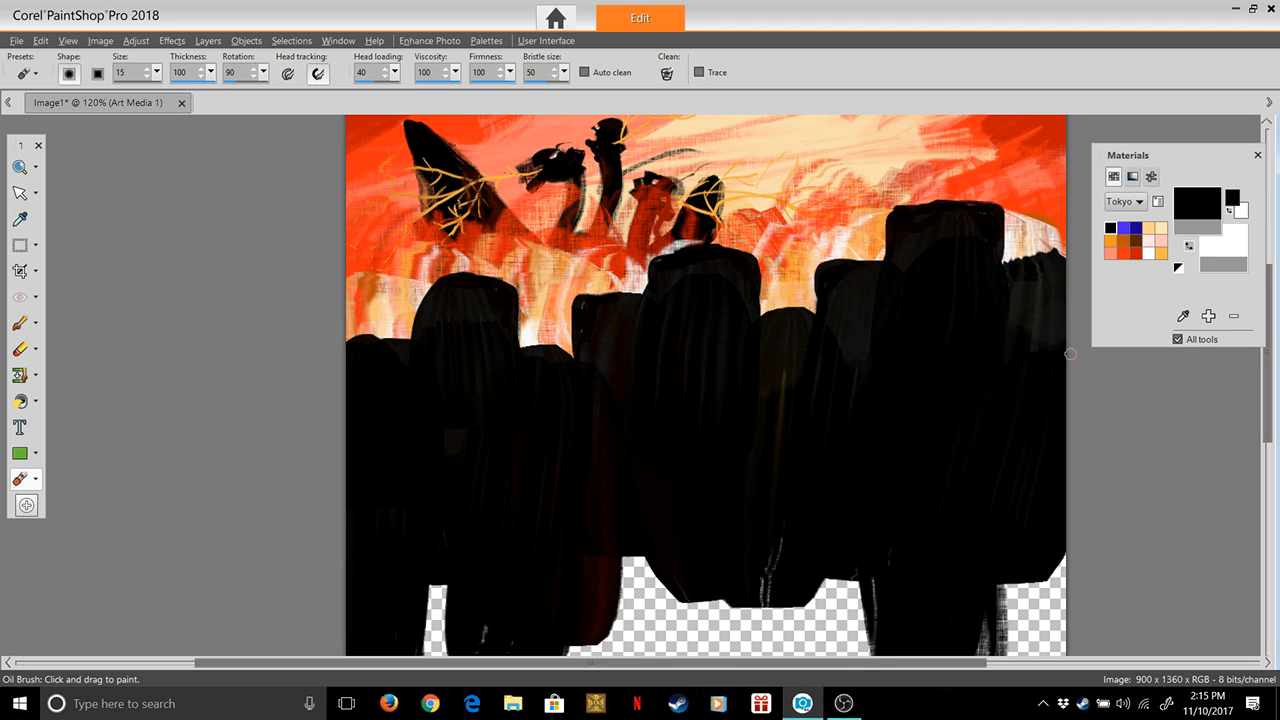
# Dab orange-red dots from the Tokyo palette along the tops of the two leftmost black towers
pyautogui.scroll(1, 651, 289)
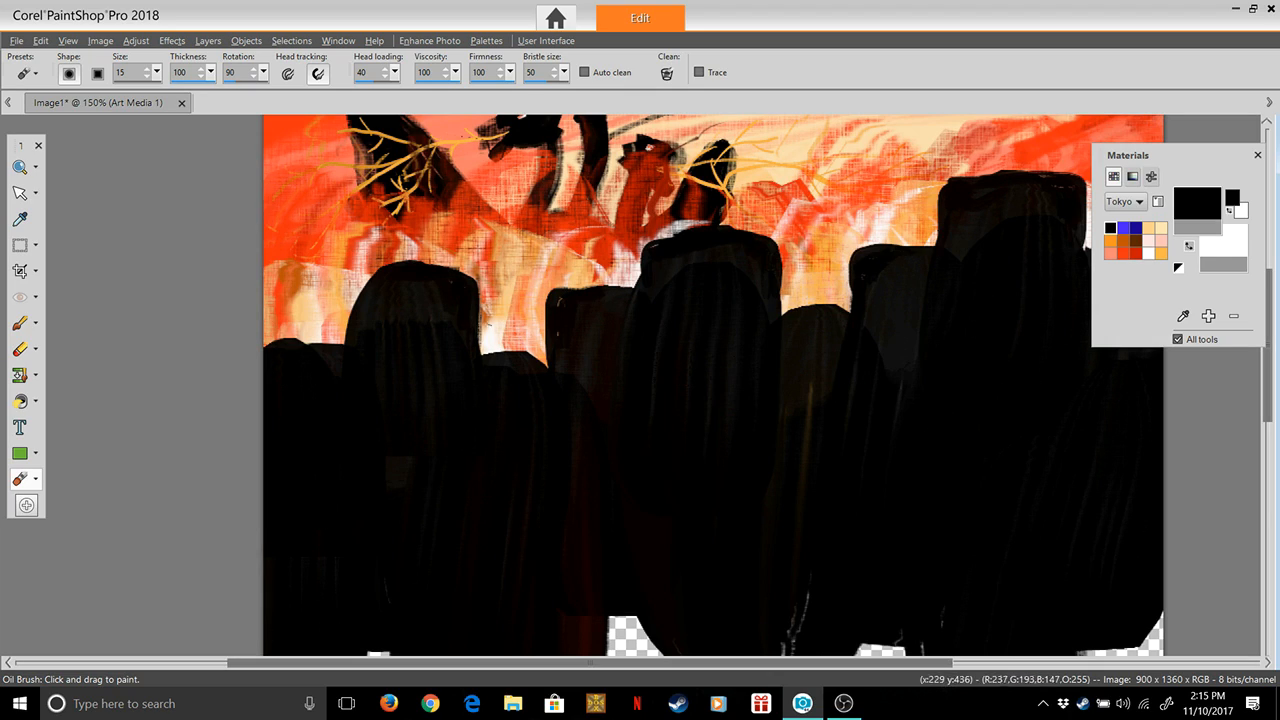
pyautogui.click(1123, 254)
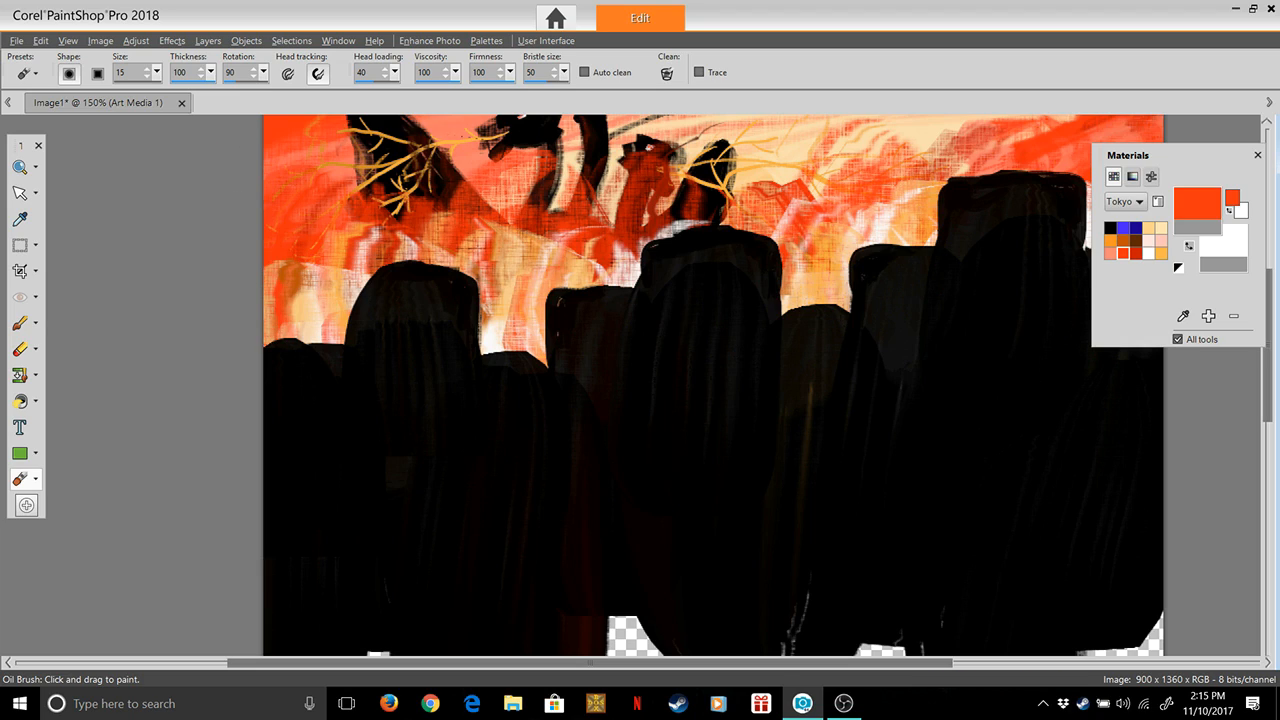
pyautogui.click(276, 353)
pyautogui.click(301, 369)
pyautogui.click(318, 395)
pyautogui.click(331, 392)
pyautogui.click(351, 351)
pyautogui.click(365, 340)
pyautogui.click(383, 311)
pyautogui.click(396, 297)
pyautogui.click(417, 283)
pyautogui.click(447, 286)
pyautogui.click(474, 293)
pyautogui.click(463, 312)
pyautogui.click(461, 325)
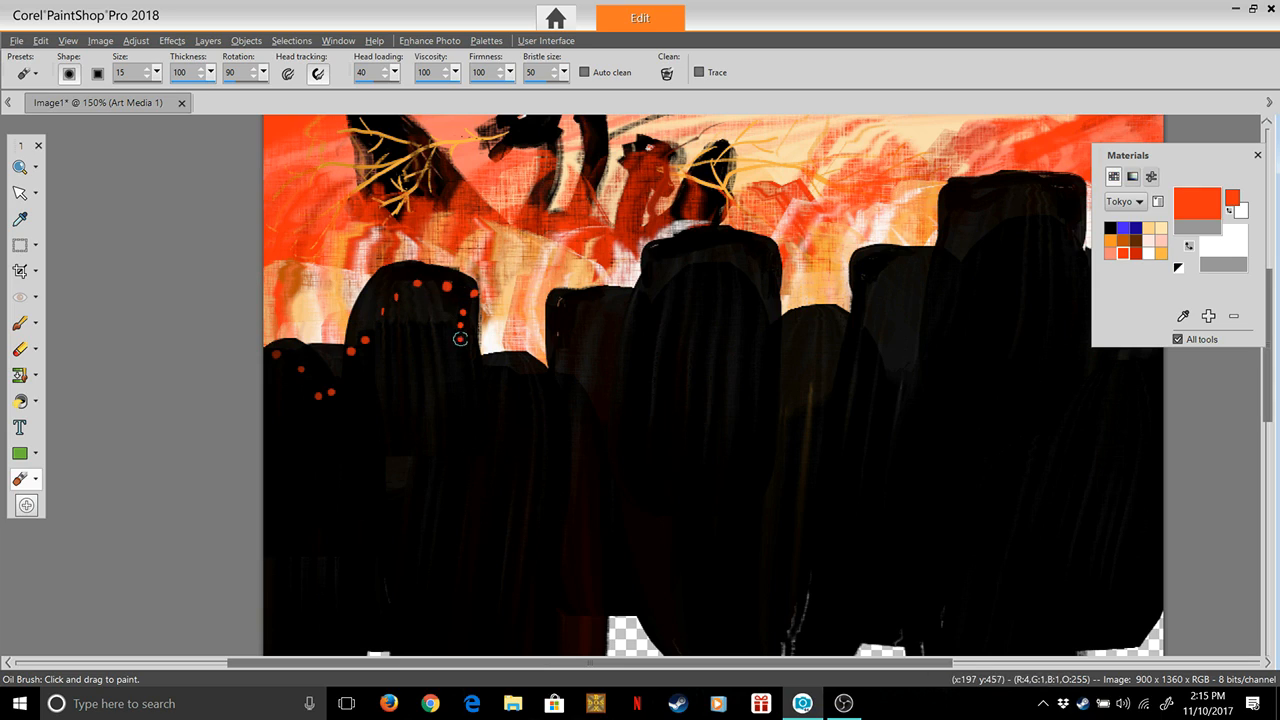
# Dab orange-red dots along the tops and edges of the short third tower, the squared fourth tower and the central tower
pyautogui.click(510, 378)
pyautogui.click(535, 374)
pyautogui.click(553, 357)
pyautogui.click(569, 328)
pyautogui.click(584, 302)
pyautogui.click(599, 301)
pyautogui.click(635, 299)
pyautogui.click(662, 305)
pyautogui.click(680, 262)
pyautogui.click(686, 247)
pyautogui.click(716, 243)
pyautogui.click(731, 244)
pyautogui.click(747, 246)
pyautogui.click(758, 259)
pyautogui.click(777, 282)
pyautogui.click(778, 295)
pyautogui.click(782, 321)
# Dab orange-red dots across the short tower right of the central one and around the top of the squared tower beside it
pyautogui.click(799, 322)
pyautogui.click(839, 322)
pyautogui.click(853, 308)
pyautogui.click(858, 296)
pyautogui.click(862, 283)
pyautogui.click(864, 266)
pyautogui.click(870, 255)
pyautogui.click(880, 253)
pyautogui.click(928, 255)
pyautogui.click(918, 262)
pyautogui.click(906, 261)
pyautogui.click(893, 263)
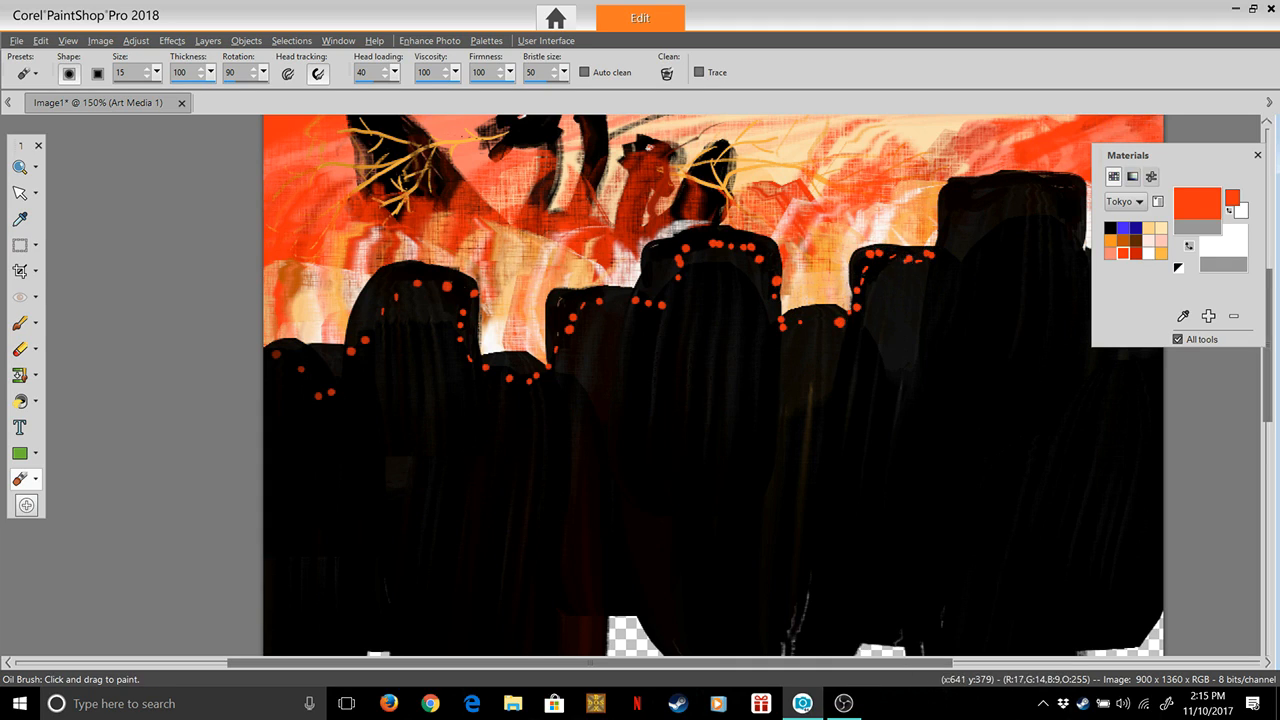
# Dab a row of orange-red dots along the top and down the left edge of the tallest tower
pyautogui.click(1061, 184)
pyautogui.click(1075, 187)
pyautogui.click(1040, 179)
pyautogui.click(1024, 178)
pyautogui.click(1006, 179)
pyautogui.click(988, 181)
pyautogui.click(971, 181)
pyautogui.click(957, 184)
pyautogui.click(948, 211)
pyautogui.click(948, 221)
pyautogui.click(947, 231)
pyautogui.click(944, 245)
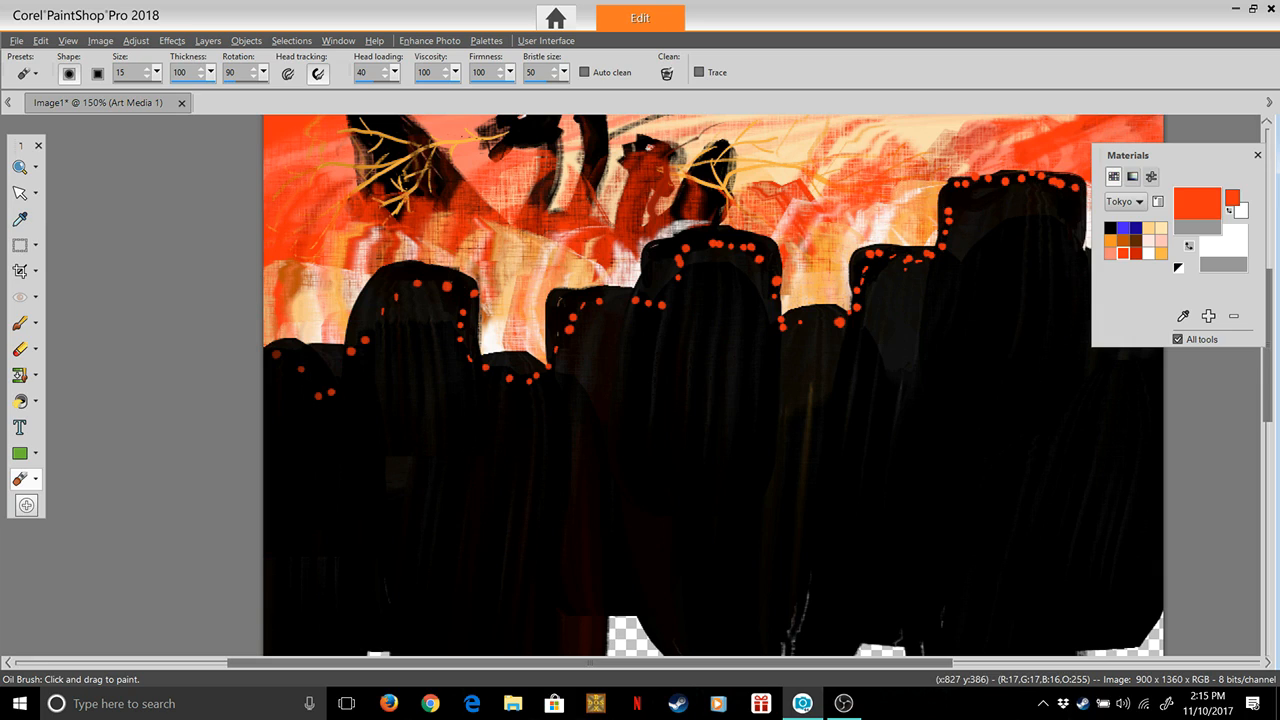
# Move the Materials palette clear of the canvas and dab orange-red dots along the top of the rightmost tower
pyautogui.moveTo(1130, 155); pyautogui.dragTo(106, 350)
pyautogui.click(1085, 258)
pyautogui.click(1098, 256)
pyautogui.click(1112, 254)
pyautogui.click(1127, 251)
pyautogui.click(1142, 248)
pyautogui.click(1158, 262)
# Scatter single orange-red dots on the black bodies of the towers, from the tallest tower to the leftmost one
pyautogui.click(952, 376)
pyautogui.click(1011, 305)
pyautogui.click(900, 346)
pyautogui.click(815, 370)
pyautogui.click(722, 325)
pyautogui.click(520, 434)
pyautogui.click(418, 357)
pyautogui.click(310, 447)
pyautogui.click(272, 386)
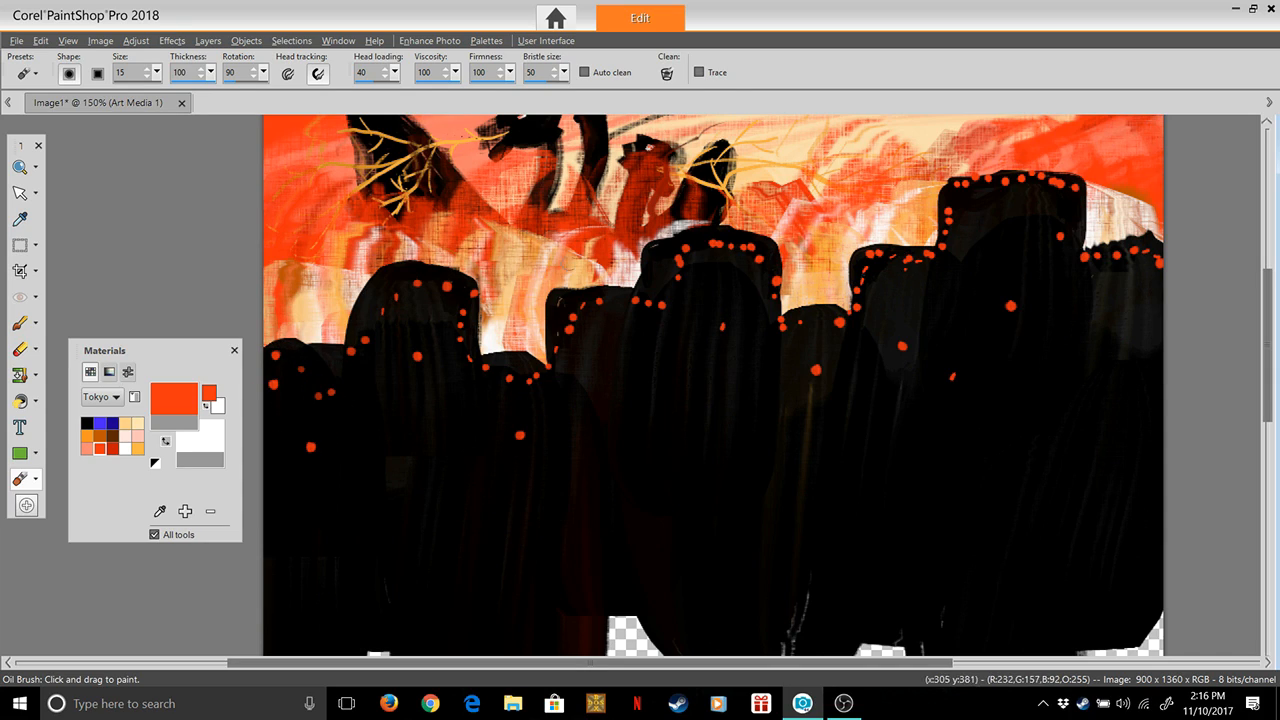
# Add extra orange-red dots along the upper edge of the squared fourth tower and the central tower's upper-left corner
pyautogui.click(562, 312)
pyautogui.click(554, 311)
pyautogui.click(568, 289)
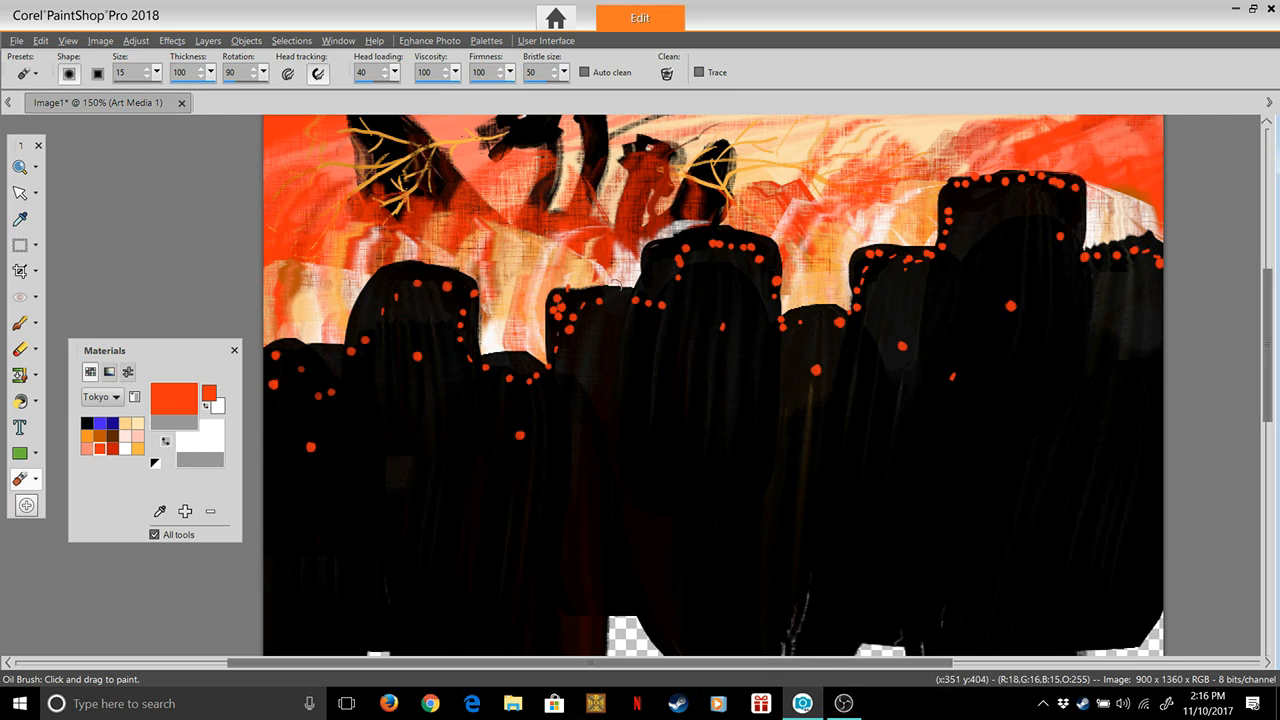
pyautogui.click(585, 289)
pyautogui.click(617, 288)
pyautogui.click(628, 289)
pyautogui.click(640, 288)
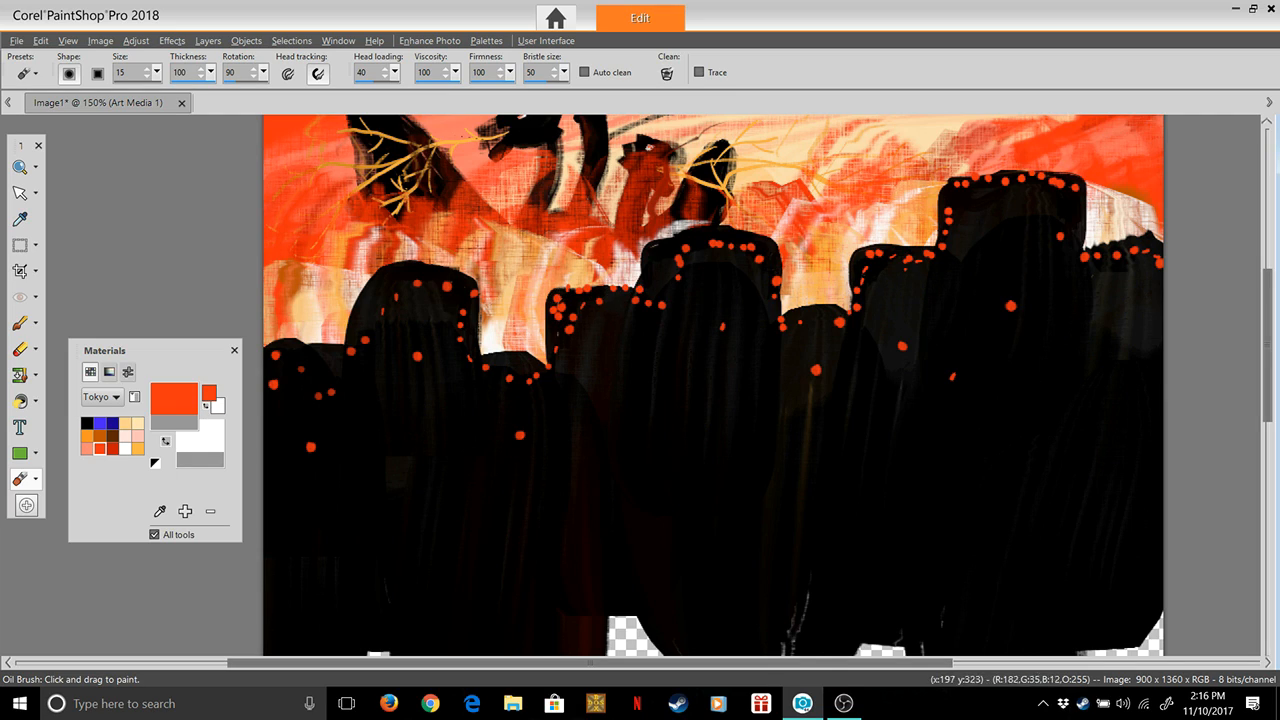
pyautogui.click(653, 261)
pyautogui.click(667, 244)
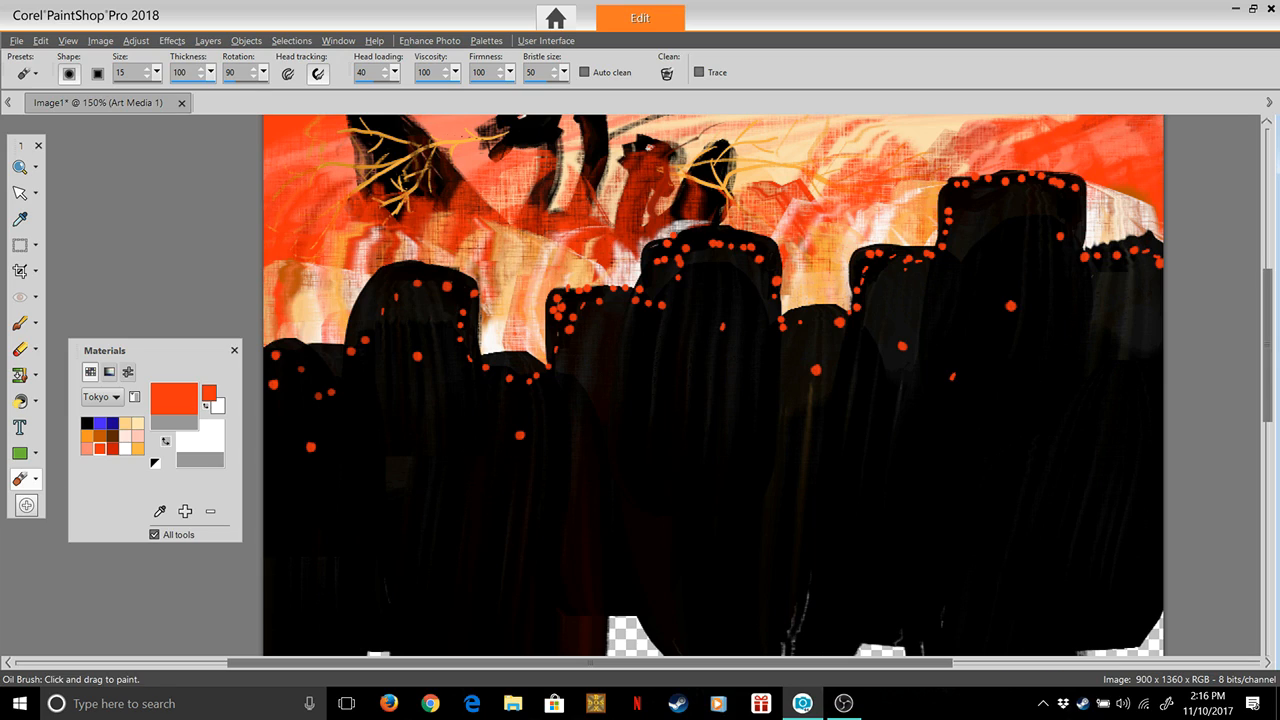
# Dab light peach highlights from the Tokyo palette over the orange-red dots on the leftmost tower
pyautogui.click(126, 422)
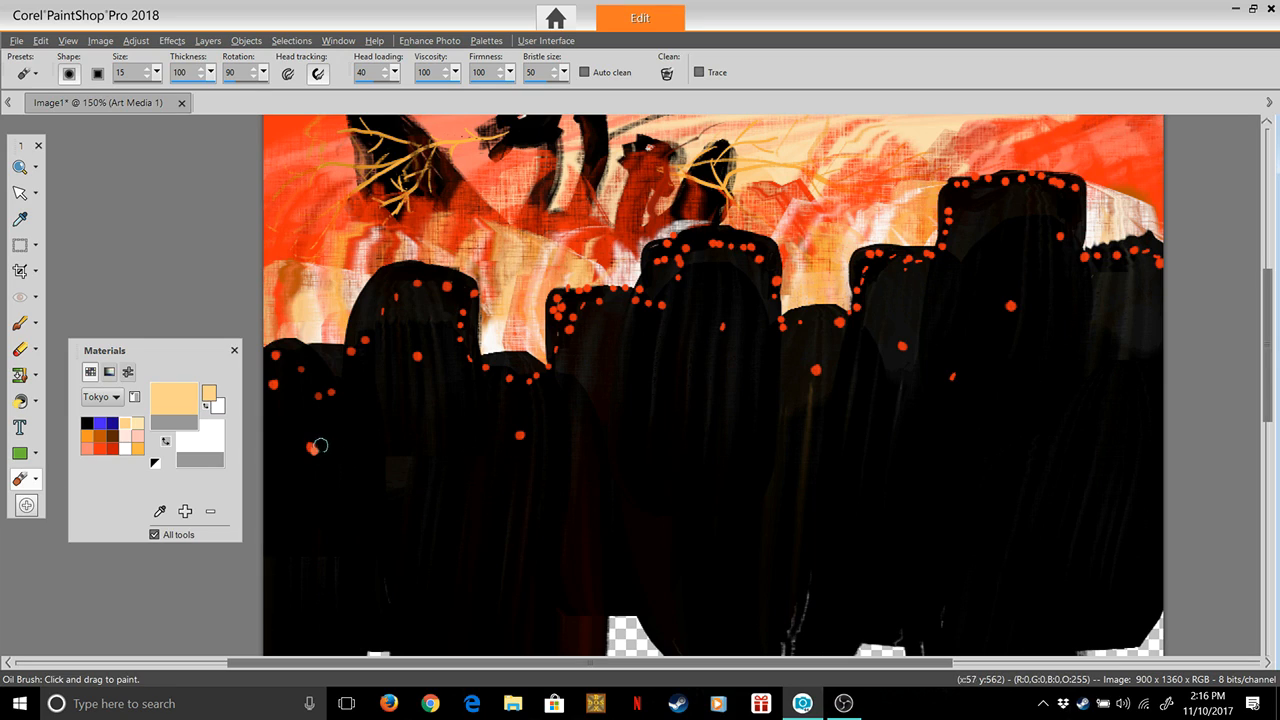
pyautogui.click(304, 369)
pyautogui.click(328, 381)
pyautogui.click(330, 401)
pyautogui.click(322, 400)
pyautogui.click(313, 404)
pyautogui.click(308, 448)
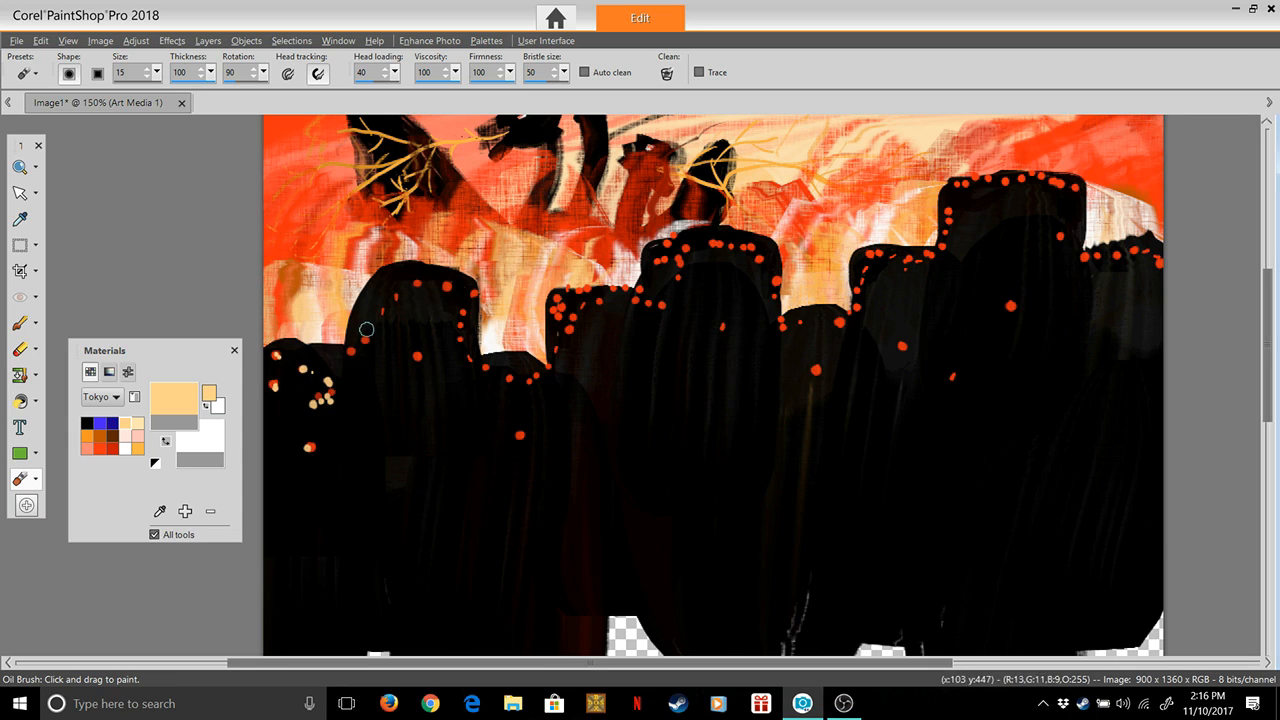
# Dab light peach highlights on the dots around the top, right edge and body of the second tower
pyautogui.click(352, 351)
pyautogui.click(365, 342)
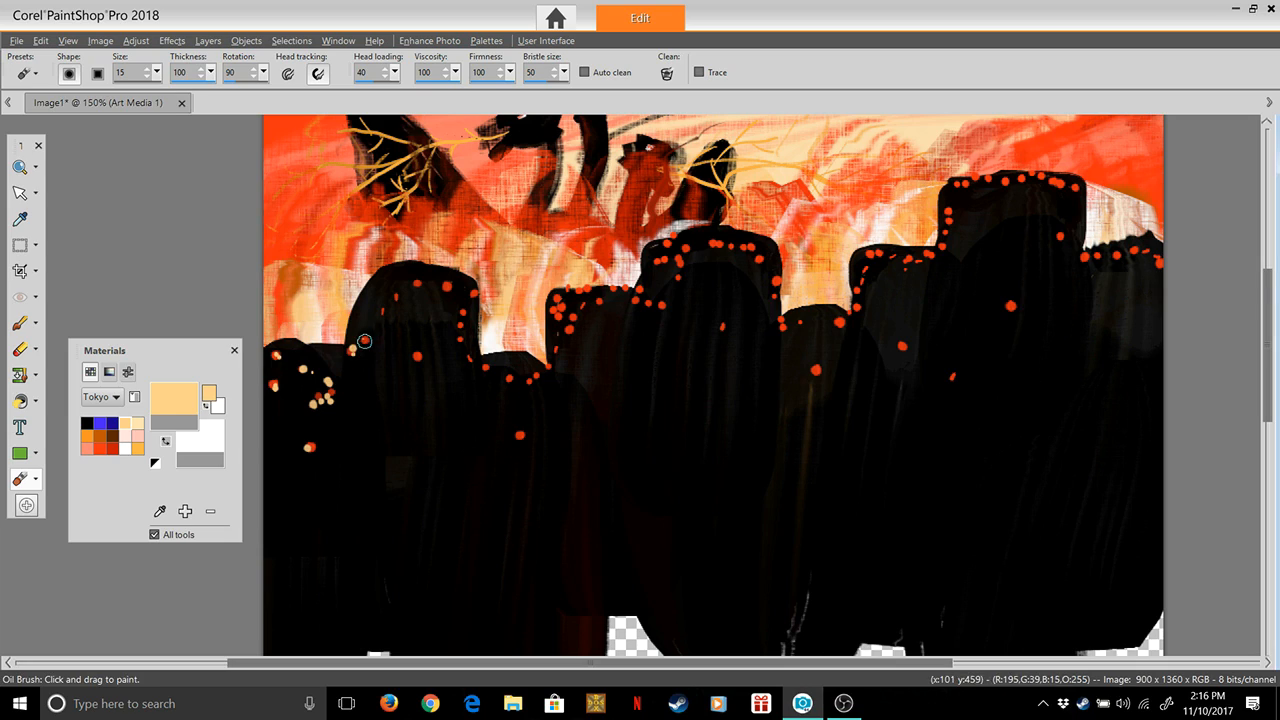
pyautogui.click(379, 311)
pyautogui.click(396, 294)
pyautogui.click(415, 271)
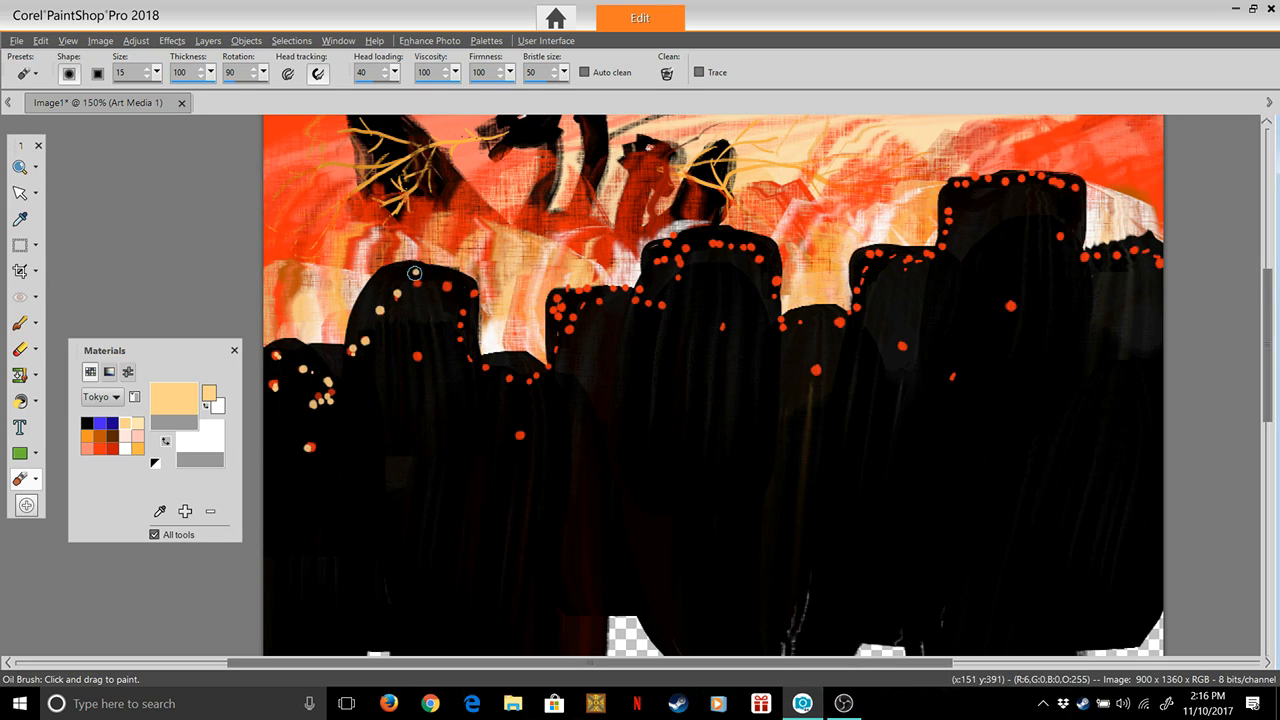
pyautogui.click(446, 283)
pyautogui.click(459, 279)
pyautogui.click(474, 292)
pyautogui.click(461, 323)
pyautogui.click(463, 341)
pyautogui.click(468, 353)
pyautogui.click(415, 355)
pyautogui.click(482, 365)
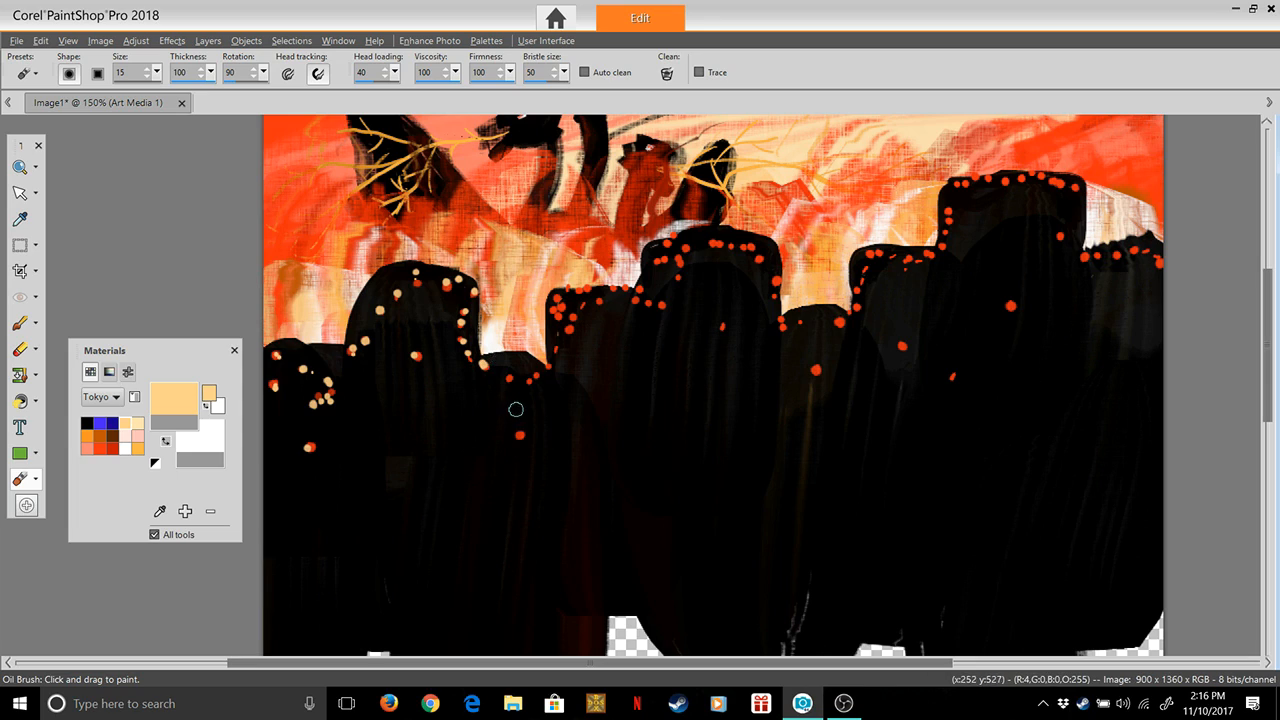
# Dab light peach highlights on the dots across the top and body of the short third tower
pyautogui.click(520, 433)
pyautogui.click(507, 379)
pyautogui.click(530, 381)
pyautogui.click(537, 374)
pyautogui.click(548, 364)
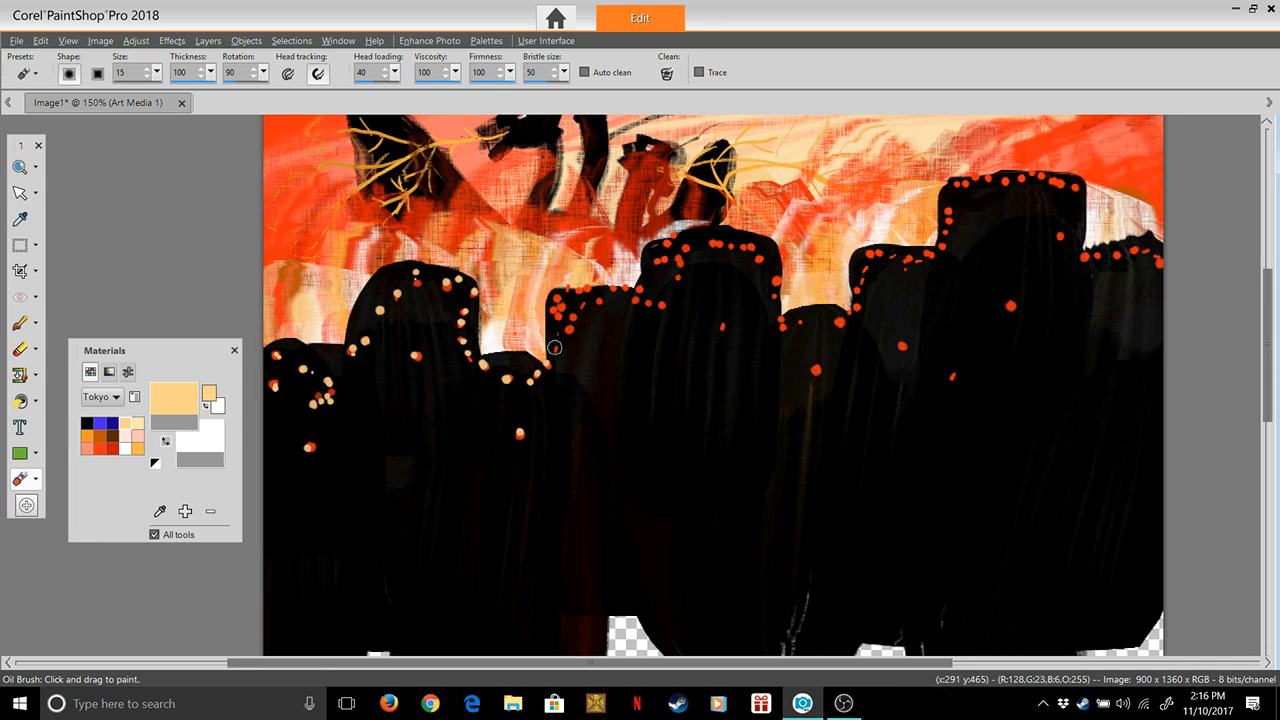
# Dab light peach highlights on the dots up the left edge and across the top of the squared fourth tower
pyautogui.click(565, 331)
pyautogui.click(555, 343)
pyautogui.click(559, 312)
pyautogui.click(552, 313)
pyautogui.click(565, 304)
pyautogui.click(556, 299)
pyautogui.click(609, 302)
pyautogui.click(600, 300)
pyautogui.click(621, 296)
pyautogui.click(638, 290)
pyautogui.click(619, 288)
# Dab light peach highlights on the dots around the left edge, top and right edge of the central tower
pyautogui.click(662, 306)
pyautogui.click(679, 279)
pyautogui.click(681, 266)
pyautogui.click(685, 247)
pyautogui.click(674, 240)
pyautogui.click(667, 243)
pyautogui.click(662, 250)
pyautogui.click(657, 258)
pyautogui.click(668, 257)
pyautogui.click(711, 245)
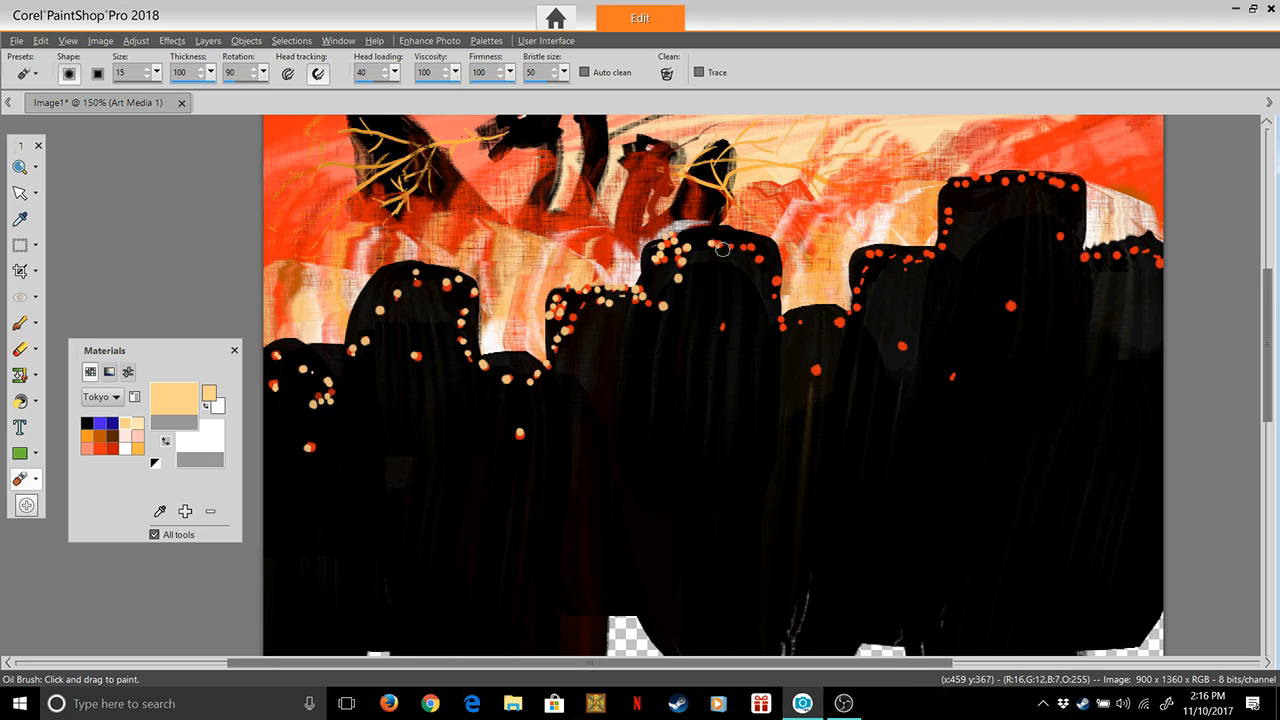
pyautogui.click(736, 245)
pyautogui.click(743, 247)
pyautogui.click(750, 249)
pyautogui.click(758, 258)
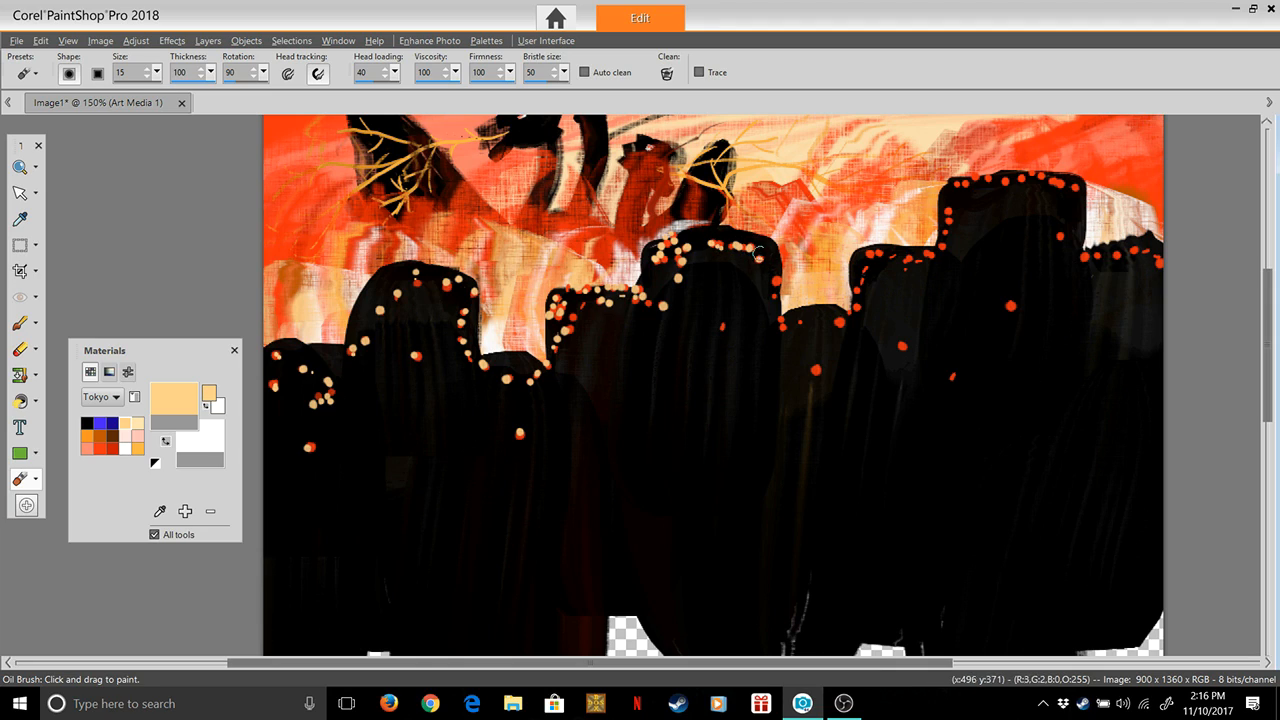
pyautogui.click(776, 277)
pyautogui.click(772, 296)
# Dab light peach highlights on the dots of the short tower right of the central one and the squared tower beside it
pyautogui.click(781, 322)
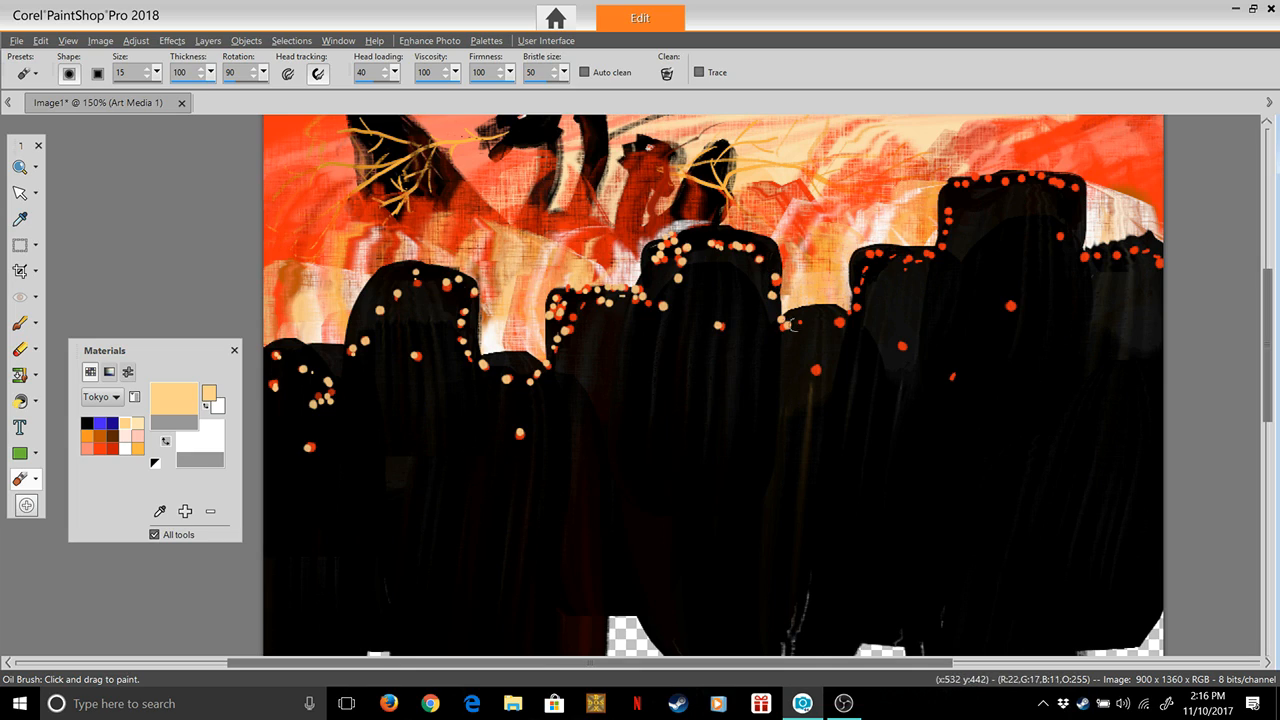
pyautogui.click(803, 319)
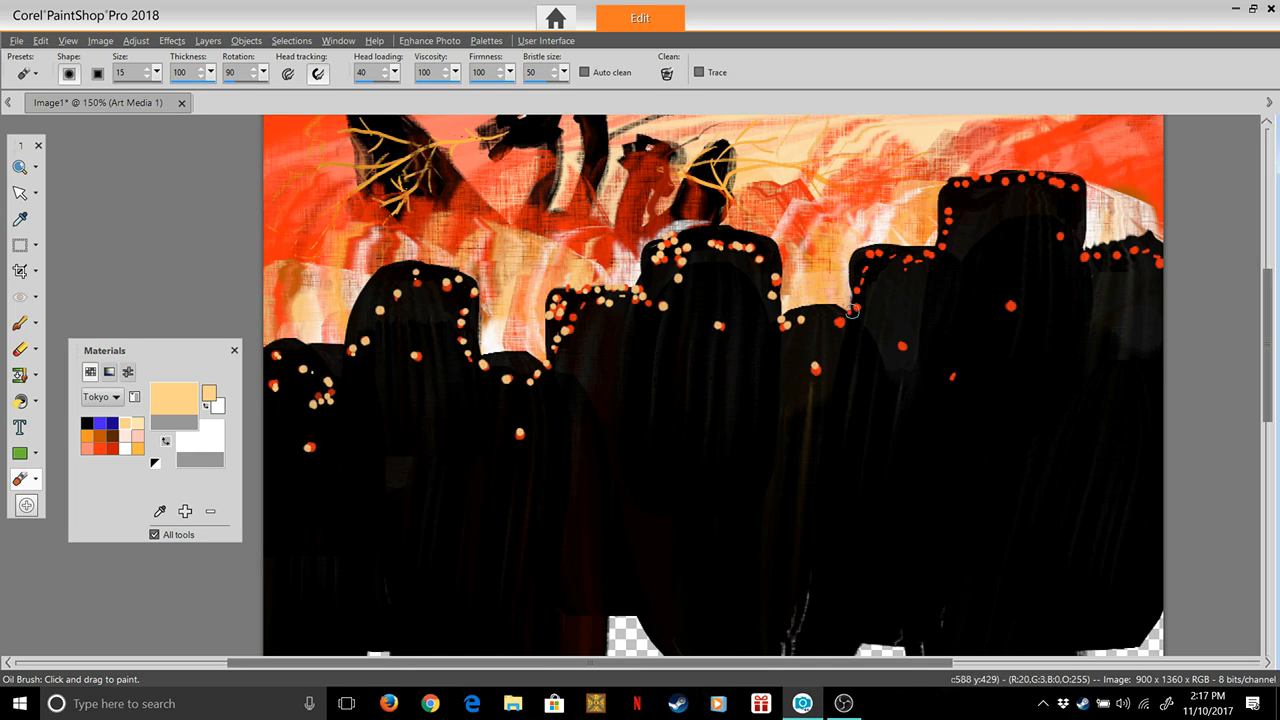
pyautogui.click(835, 317)
pyautogui.click(856, 310)
pyautogui.click(862, 286)
pyautogui.click(867, 272)
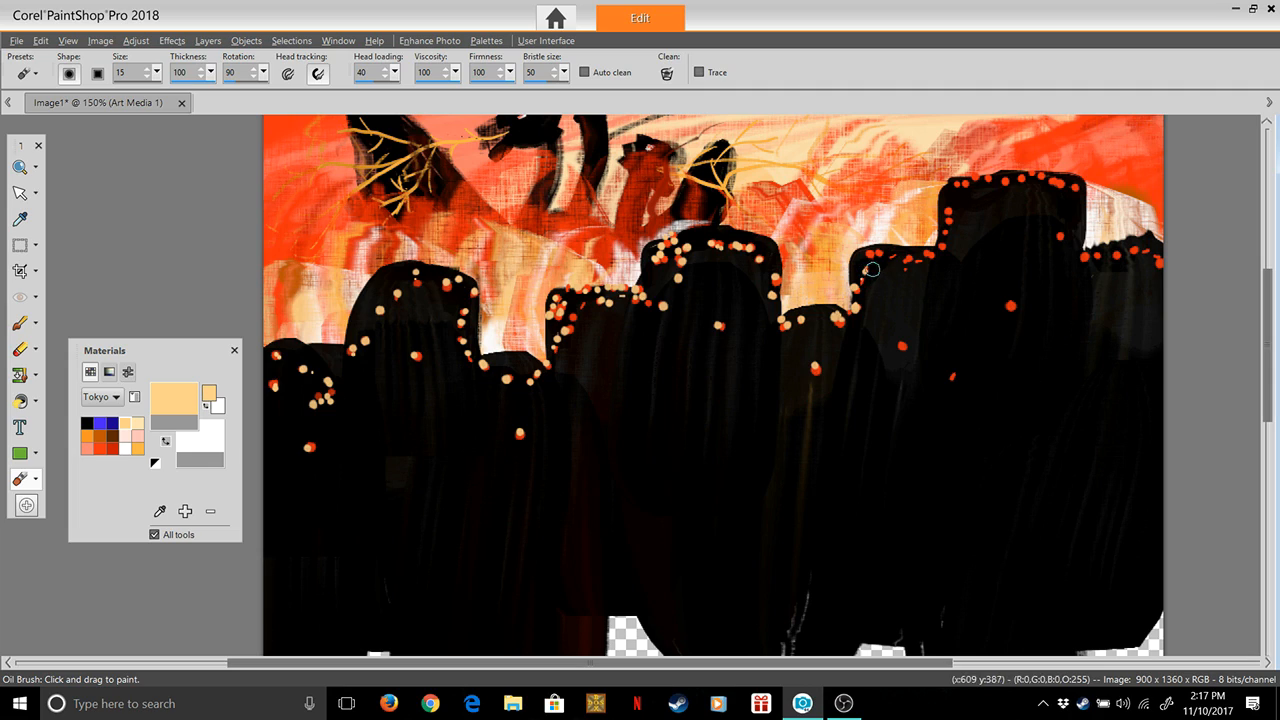
pyautogui.click(872, 251)
pyautogui.click(879, 249)
pyautogui.click(936, 258)
pyautogui.click(944, 245)
pyautogui.click(923, 254)
pyautogui.click(908, 258)
pyautogui.click(901, 255)
pyautogui.click(888, 255)
# Dab light peach highlights on the remaining body dots at the right and along the top of the tallest tower
pyautogui.click(1012, 301)
pyautogui.click(954, 373)
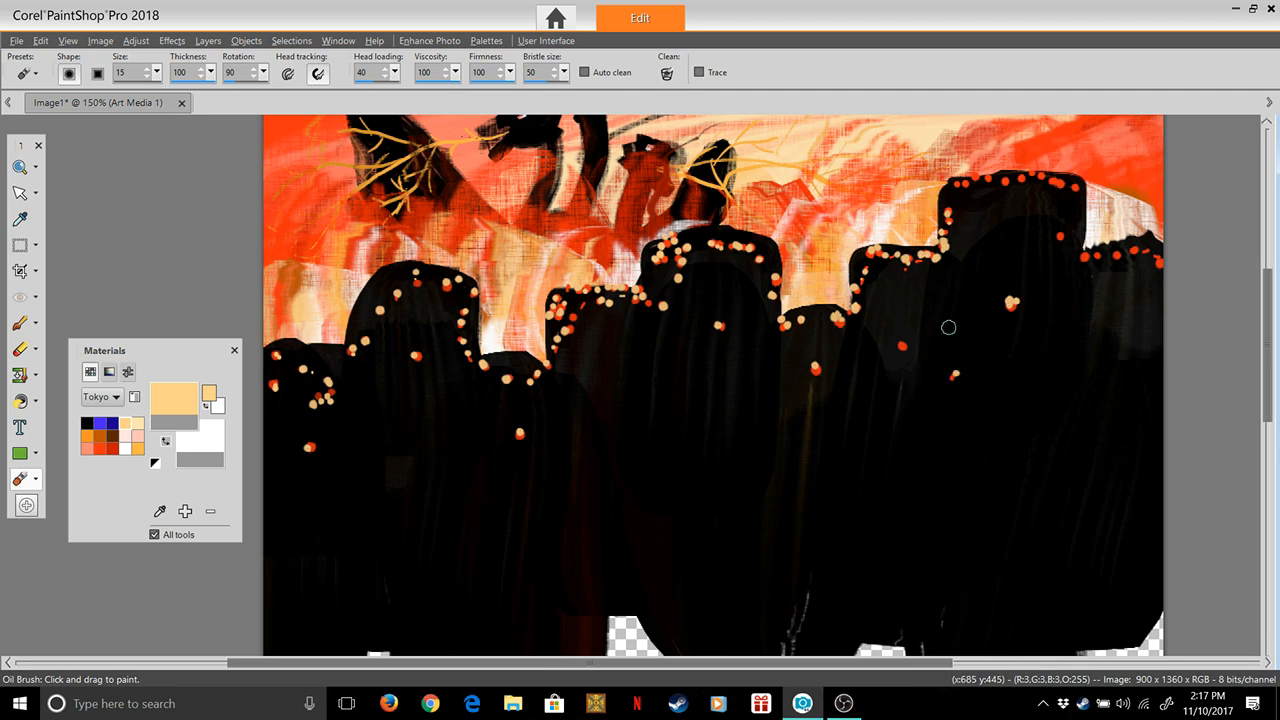
pyautogui.click(900, 341)
pyautogui.click(1075, 189)
pyautogui.click(1059, 188)
pyautogui.click(1051, 182)
pyautogui.click(1030, 178)
pyautogui.click(1022, 178)
pyautogui.click(1014, 181)
pyautogui.click(1005, 181)
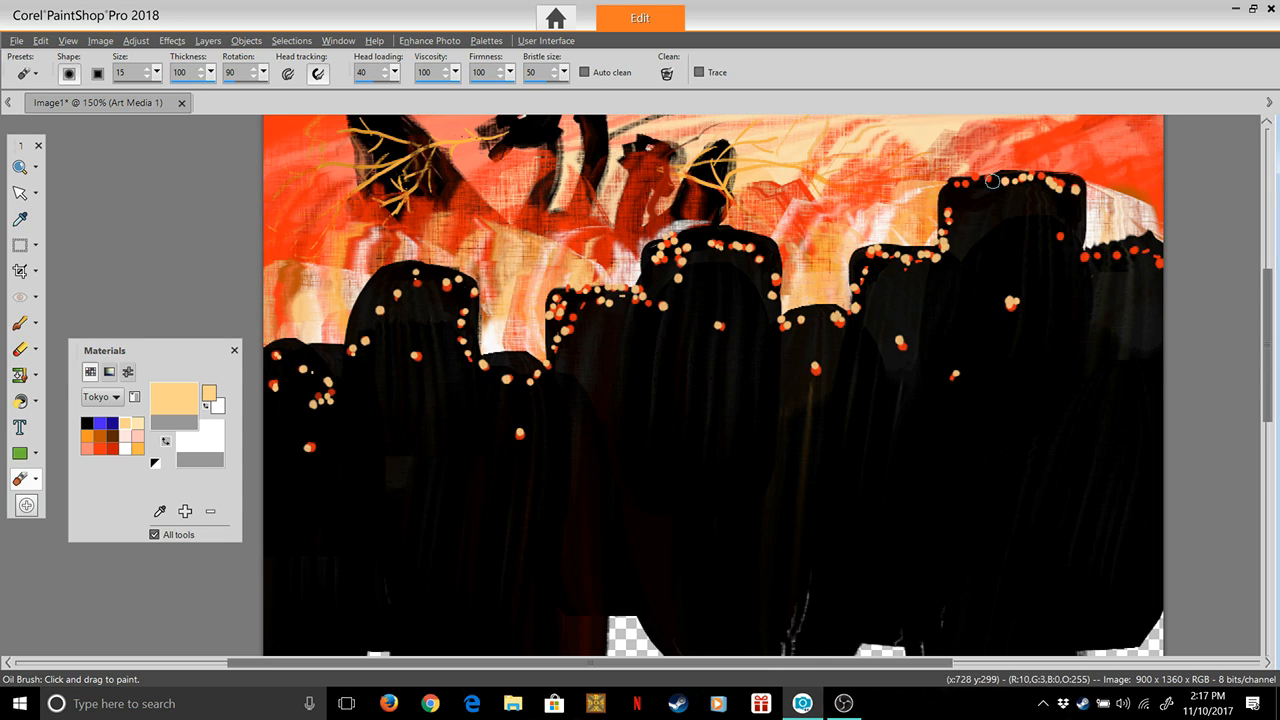
# Dab light peach highlights on the row of dots along the top of the rightmost tower
pyautogui.click(1088, 257)
pyautogui.click(1111, 254)
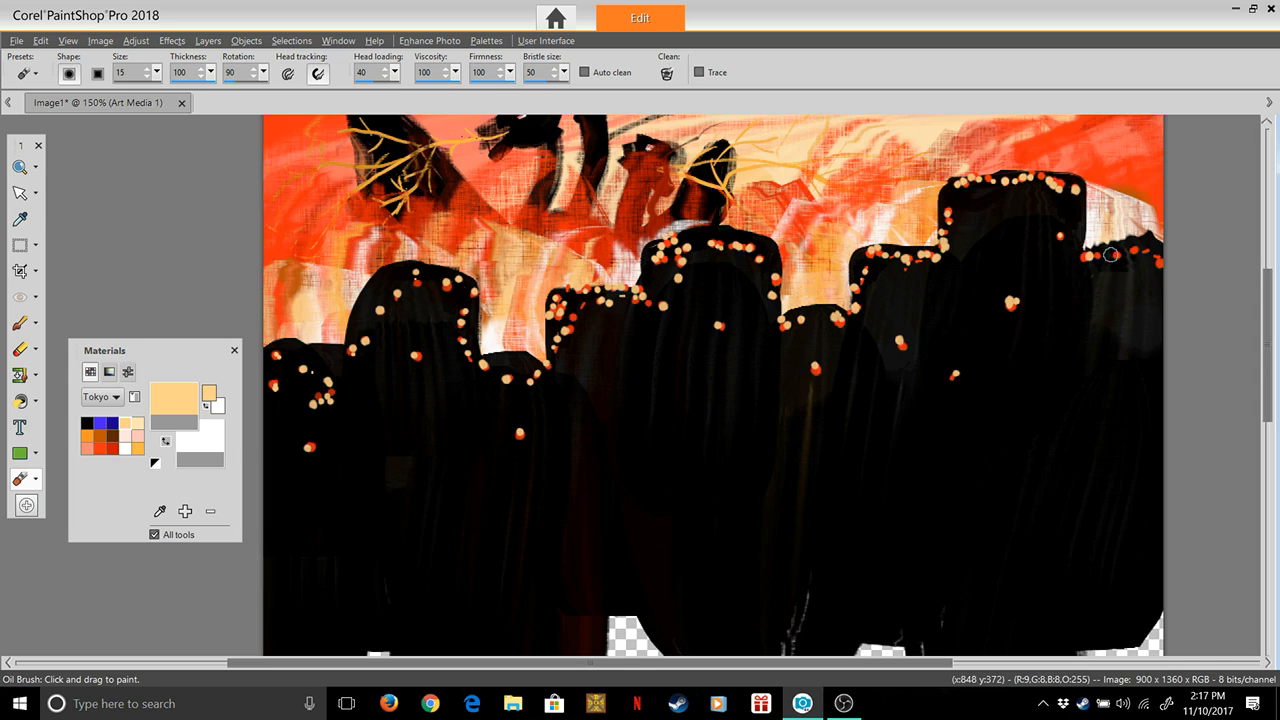
pyautogui.click(1146, 247)
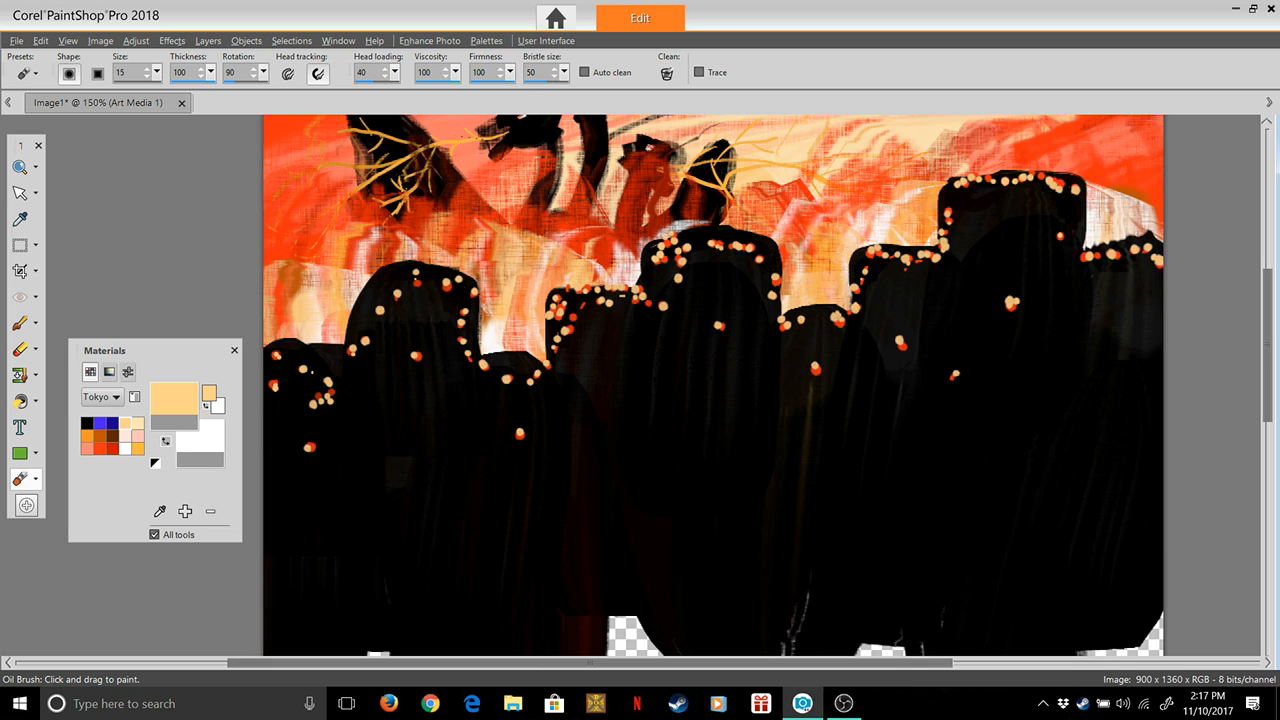
# Pick white from the palette, clean the brush head and dab white highlights on the leftmost tower's dots
pyautogui.click(125, 449)
pyautogui.click(173, 398)
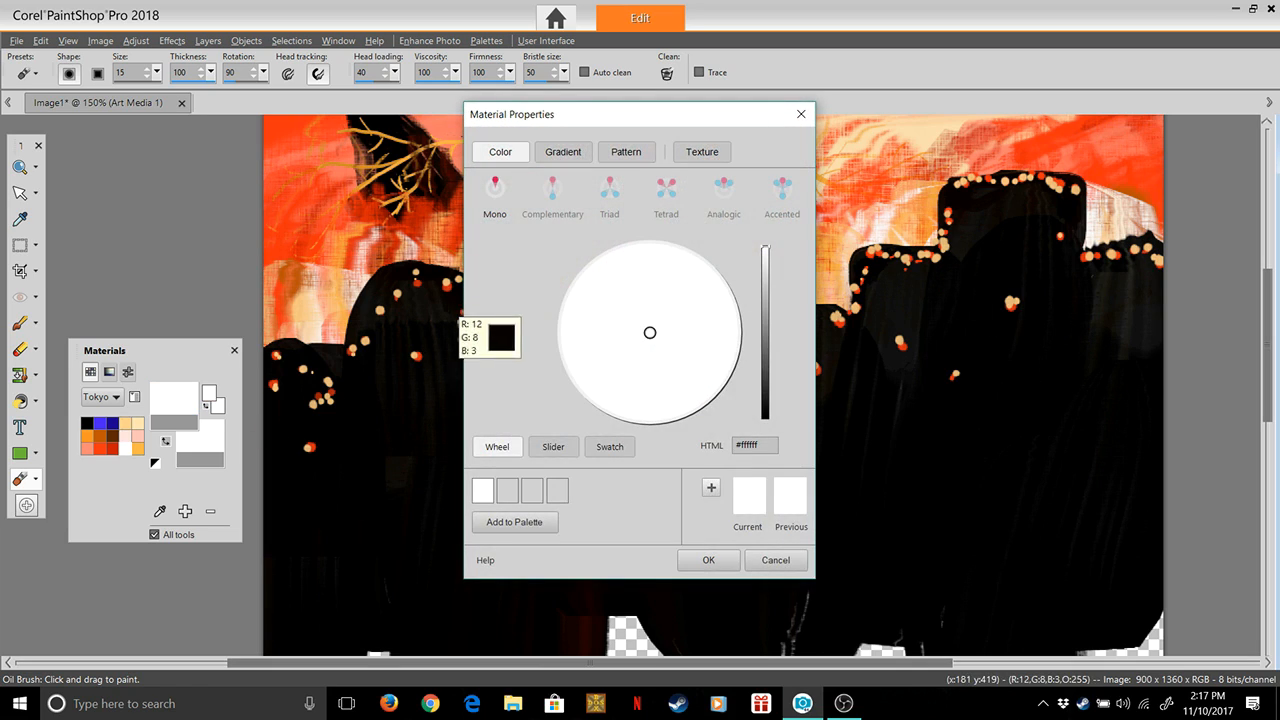
pyautogui.click(708, 560)
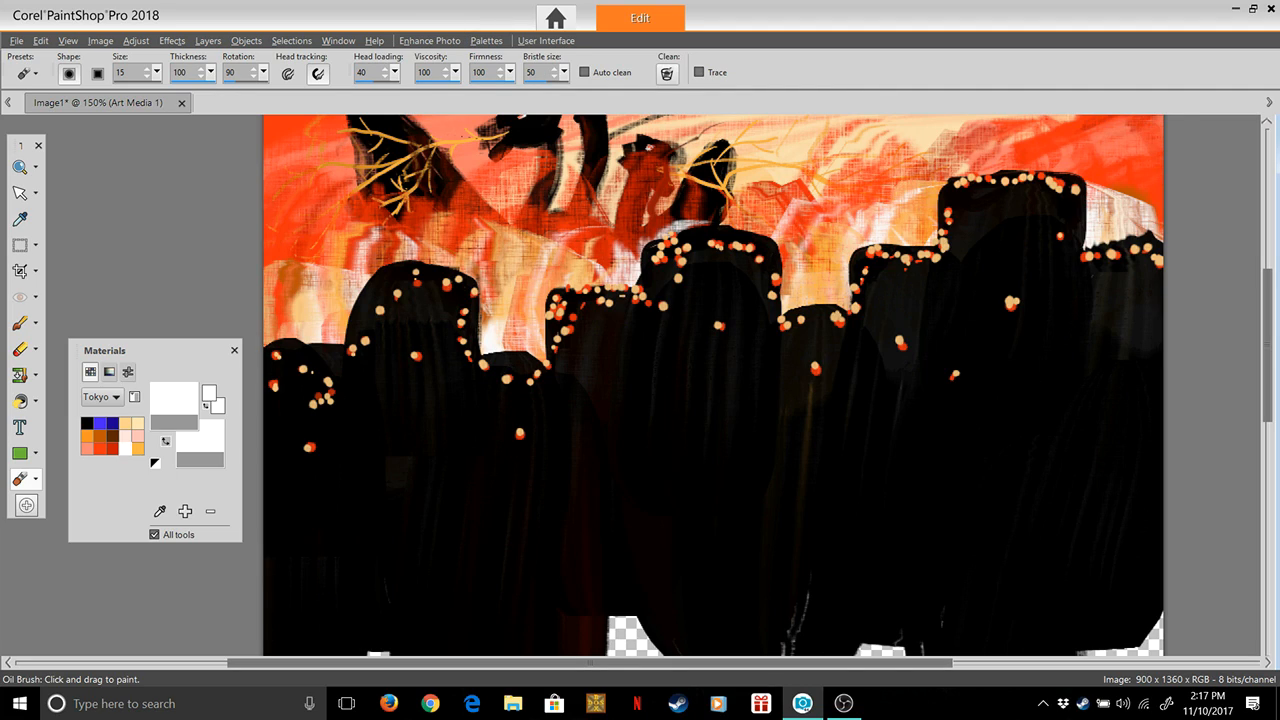
pyautogui.click(667, 74)
pyautogui.click(271, 382)
pyautogui.click(276, 349)
pyautogui.click(305, 369)
pyautogui.click(325, 381)
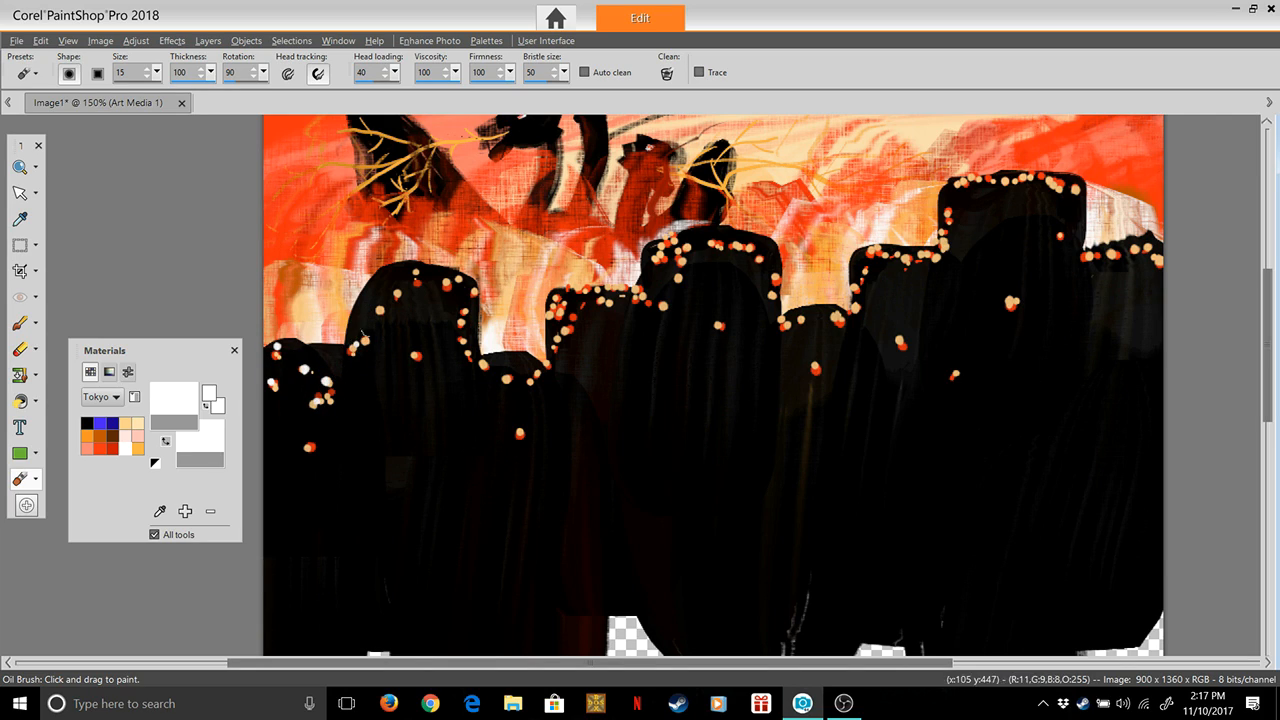
# Dab white highlights on the top and right-edge dots of the domed tower and the short tower beside it
pyautogui.click(397, 283)
pyautogui.click(466, 289)
pyautogui.click(471, 321)
pyautogui.click(487, 358)
pyautogui.click(537, 370)
# Dab white highlights on the squared tower's upper dots left of the central tower and on the tallest tower's large body dot
pyautogui.click(553, 324)
pyautogui.click(564, 297)
pyautogui.click(600, 293)
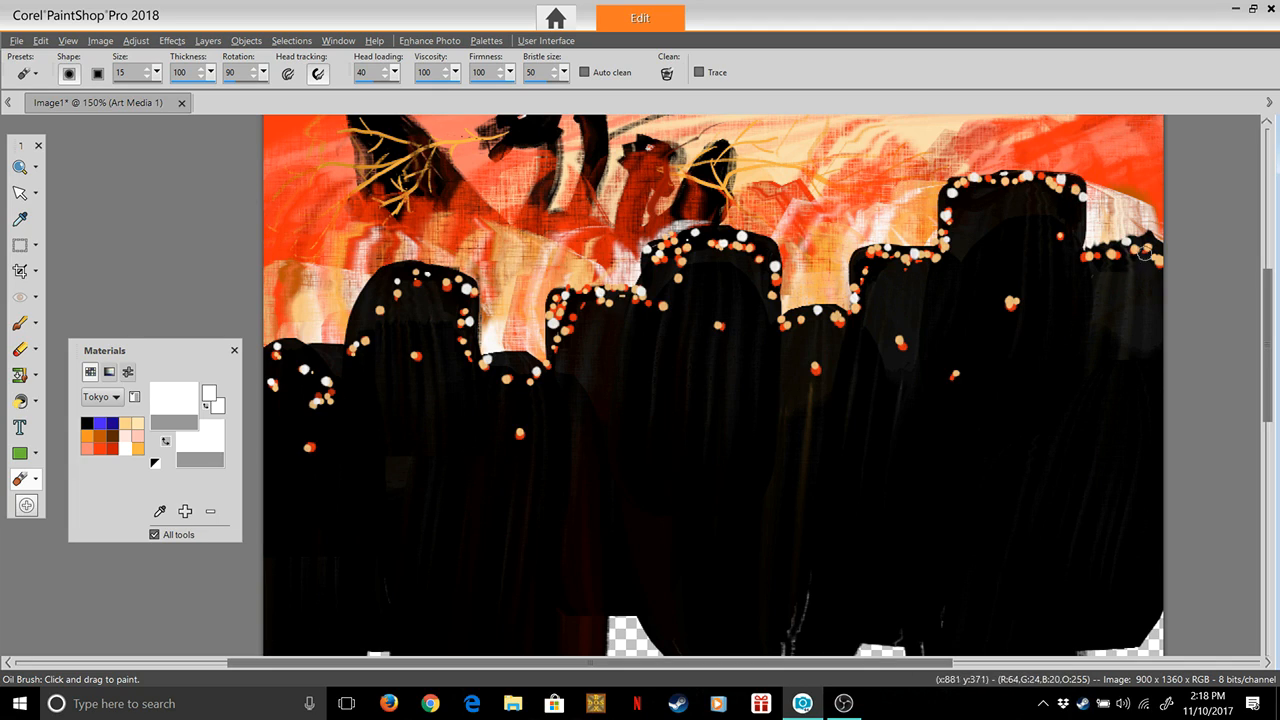
pyautogui.click(1009, 300)
# Set the Oil Brush to size 113, thickness 12, rotation 249 and head loading 0
pyautogui.moveTo(157, 72); pyautogui.dragTo(157, 90)
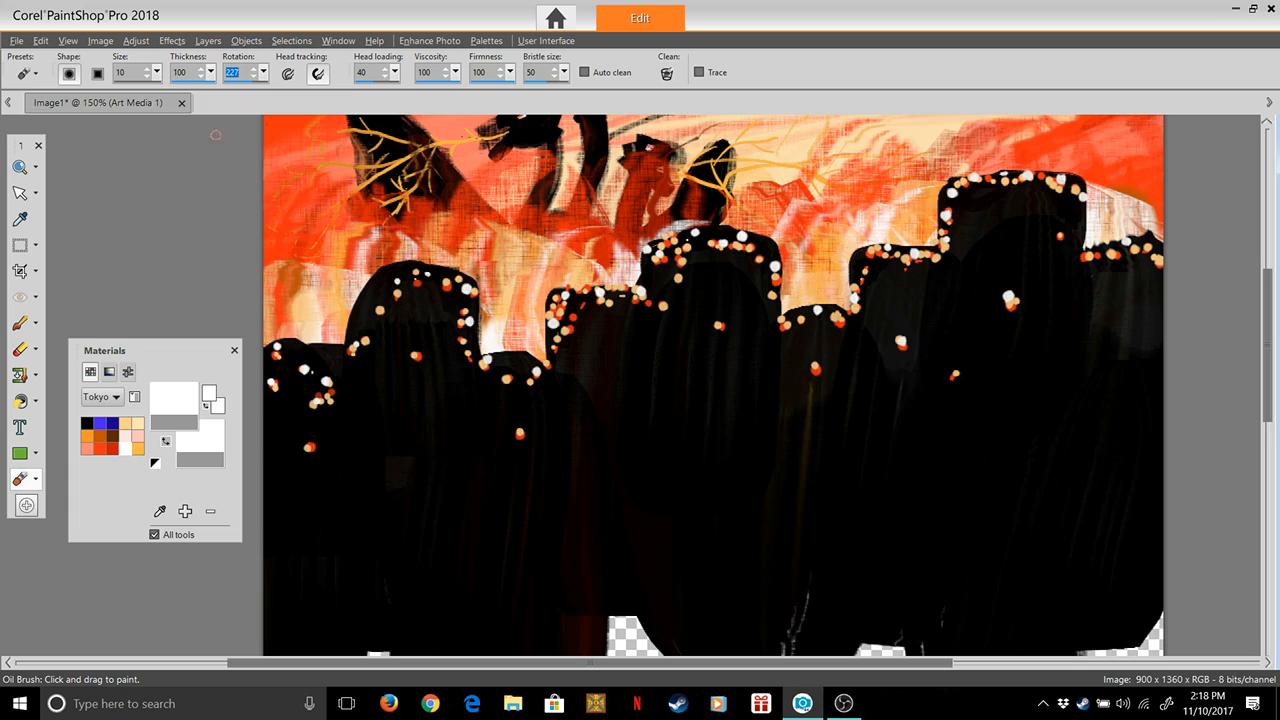
pyautogui.moveTo(154, 92); pyautogui.dragTo(149, 93)
pyautogui.click(157, 72)
pyautogui.moveTo(157, 92); pyautogui.dragTo(164, 92)
pyautogui.click(264, 92)
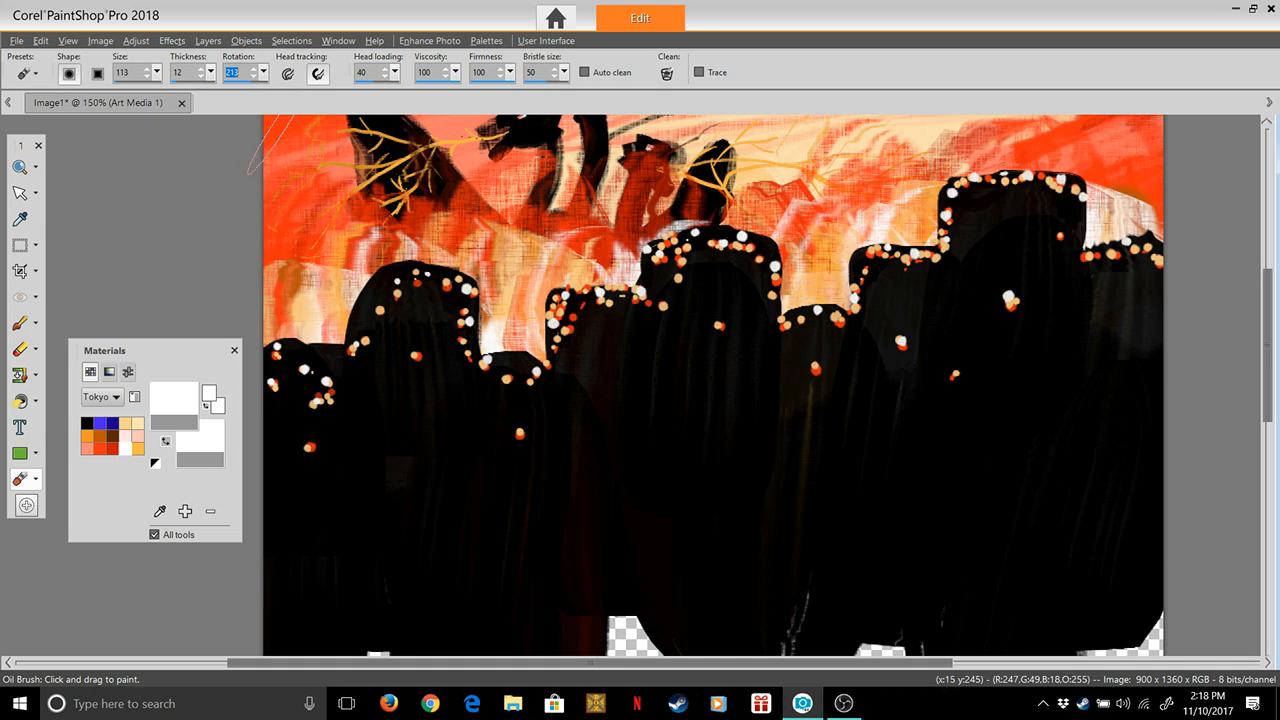
pyautogui.click(273, 92)
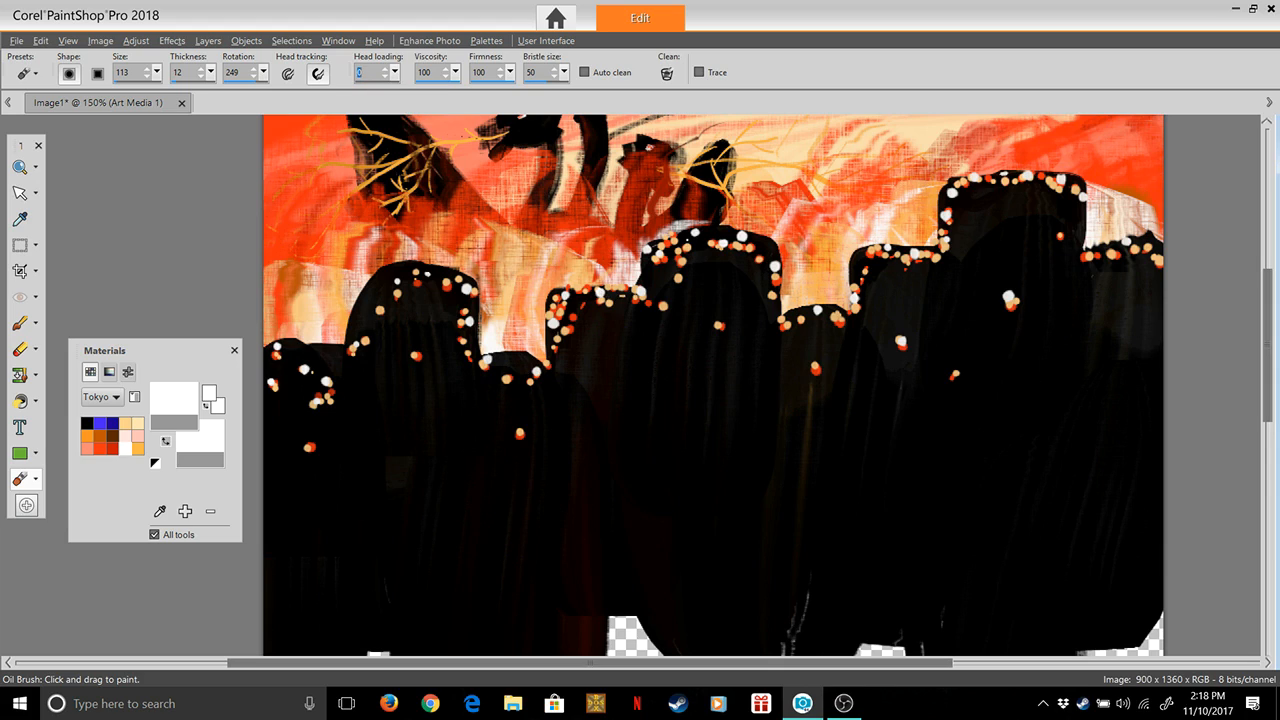
# Try smearing the leftmost tower's lights upward with the unloaded brush, and undo the strokes
pyautogui.moveTo(334, 431); pyautogui.dragTo(328, 450)
pyautogui.moveTo(308, 373); pyautogui.dragTo(317, 427)
pyautogui.moveTo(308, 320)
pyautogui.mouseDown()
pyautogui.moveTo(315, 383)
pyautogui.moveTo(340, 346)
pyautogui.moveTo(344, 413)
pyautogui.mouseUp()
pyautogui.moveTo(346, 292); pyautogui.dragTo(350, 385)
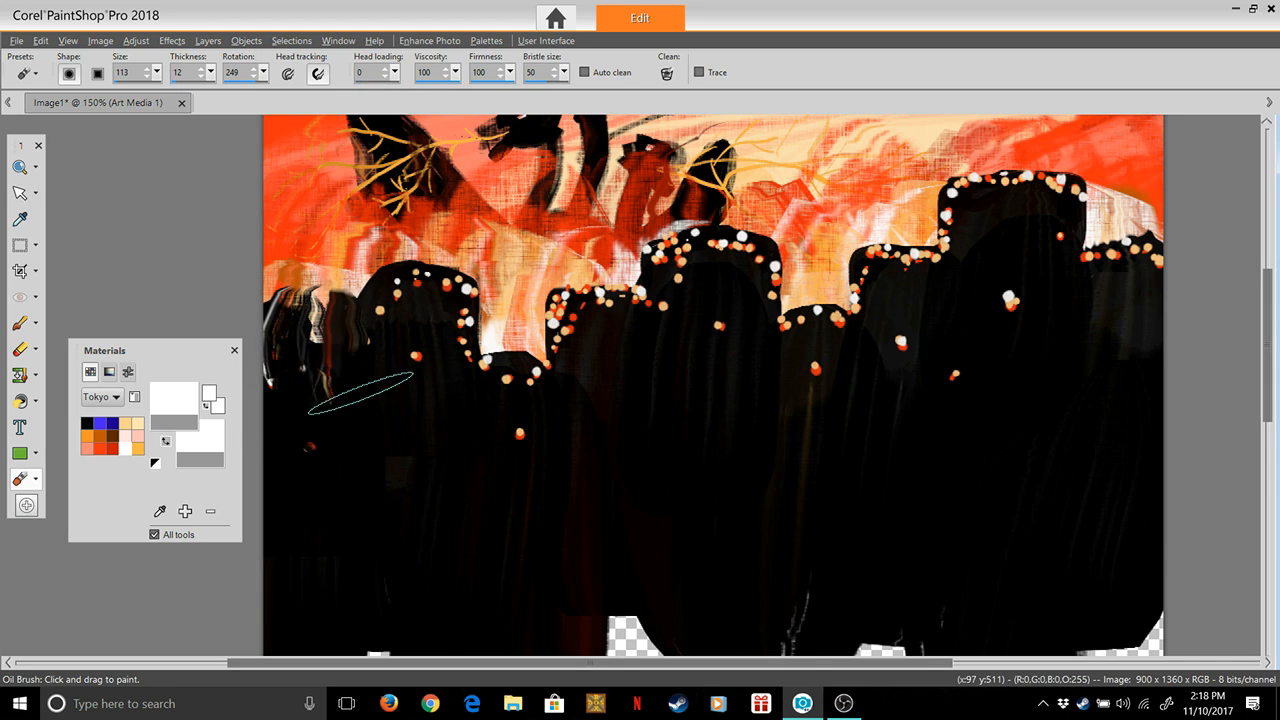
pyautogui.hotkey('ctrl', 'z')
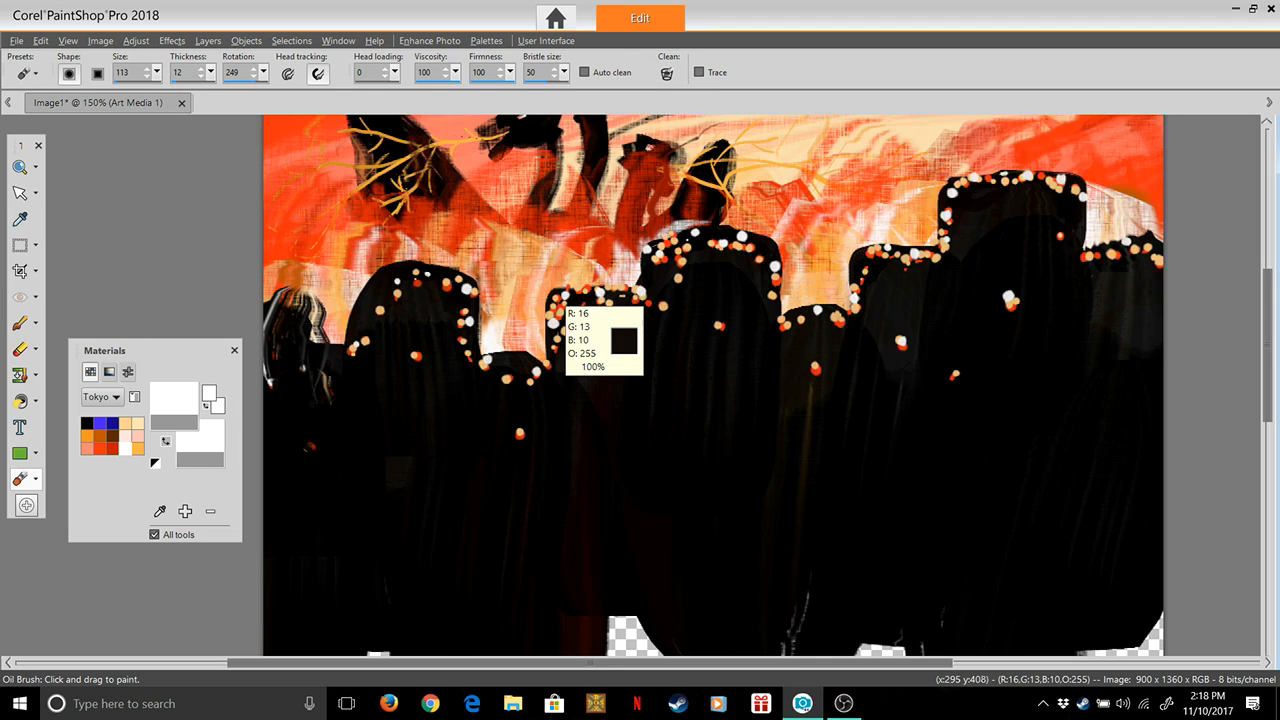
pyautogui.hotkey('ctrl', 'z')
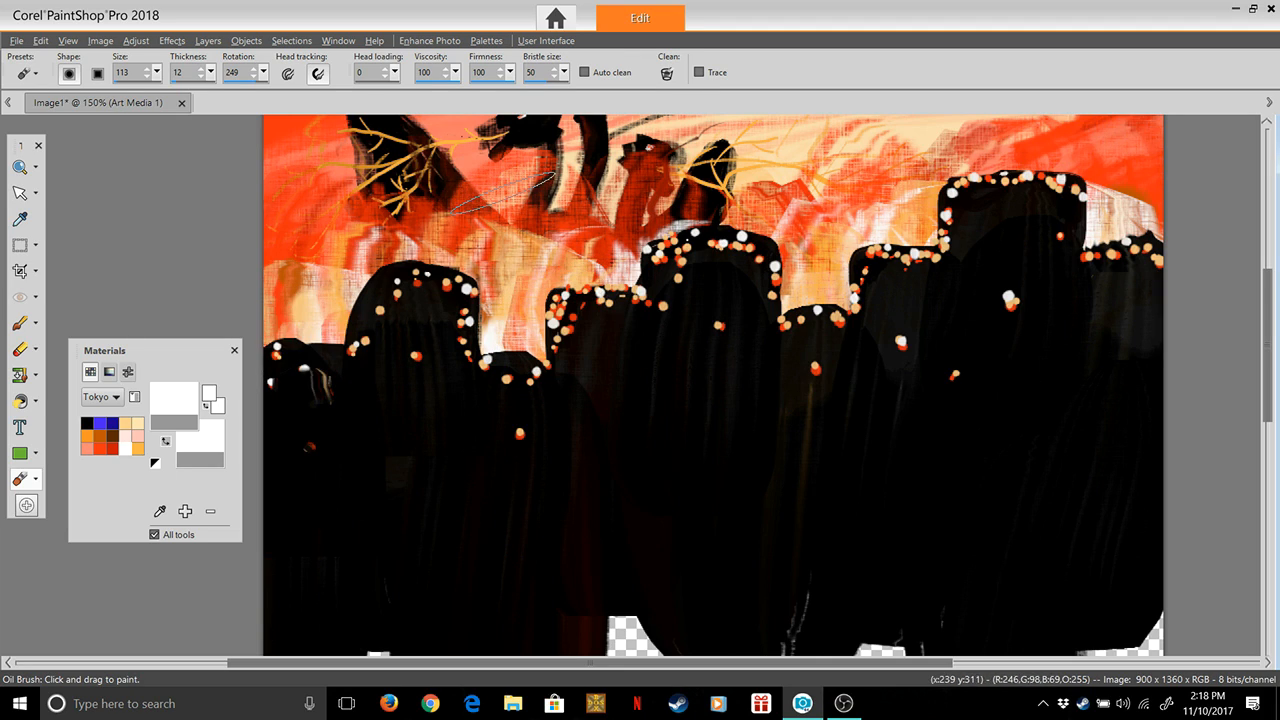
pyautogui.hotkey('ctrl', 'z')
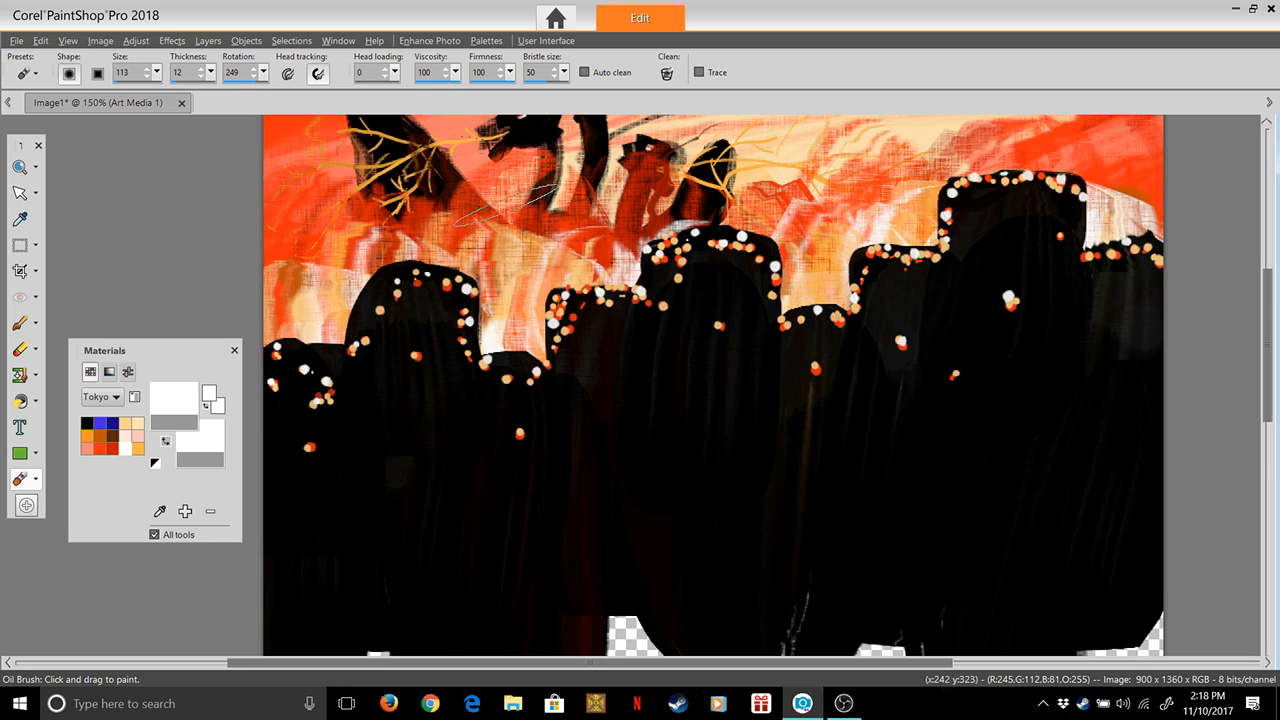
# Try smearing the left edge of the squared tower beside the central one, and undo the smears
pyautogui.moveTo(582, 322)
pyautogui.mouseDown()
pyautogui.moveTo(578, 300)
pyautogui.moveTo(520, 311)
pyautogui.mouseUp()
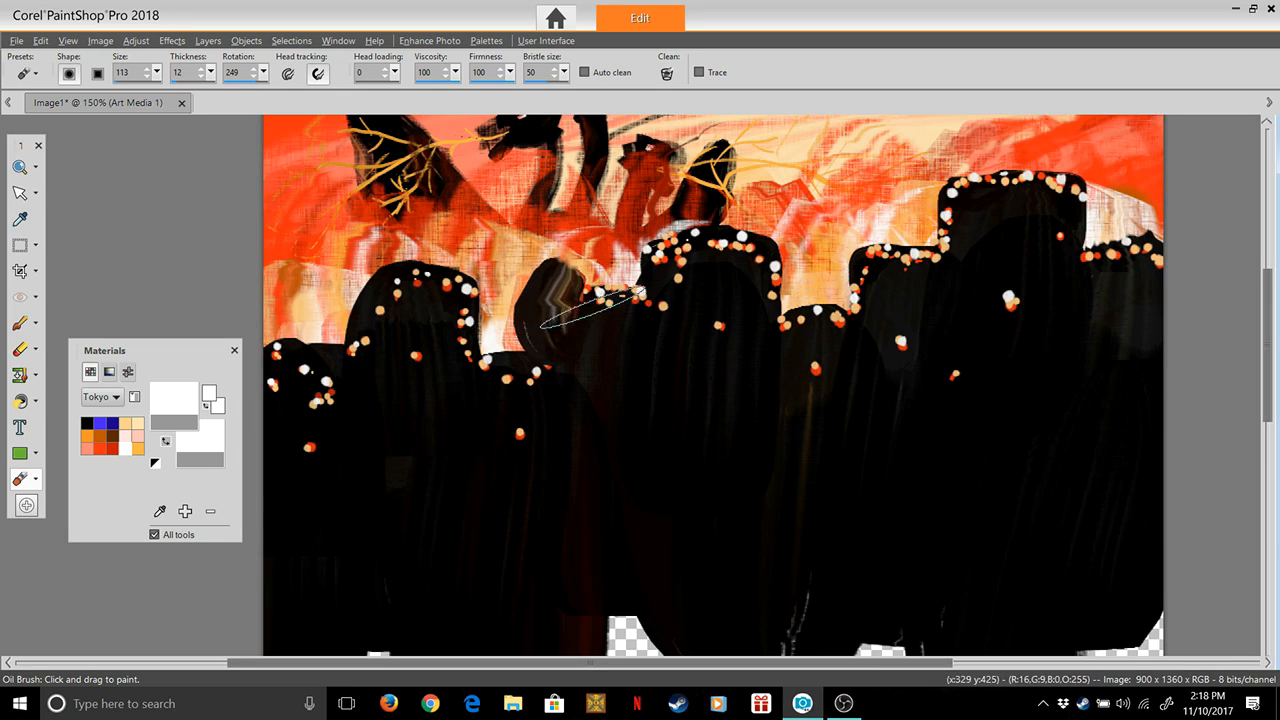
pyautogui.hotkey('ctrl', 'z')
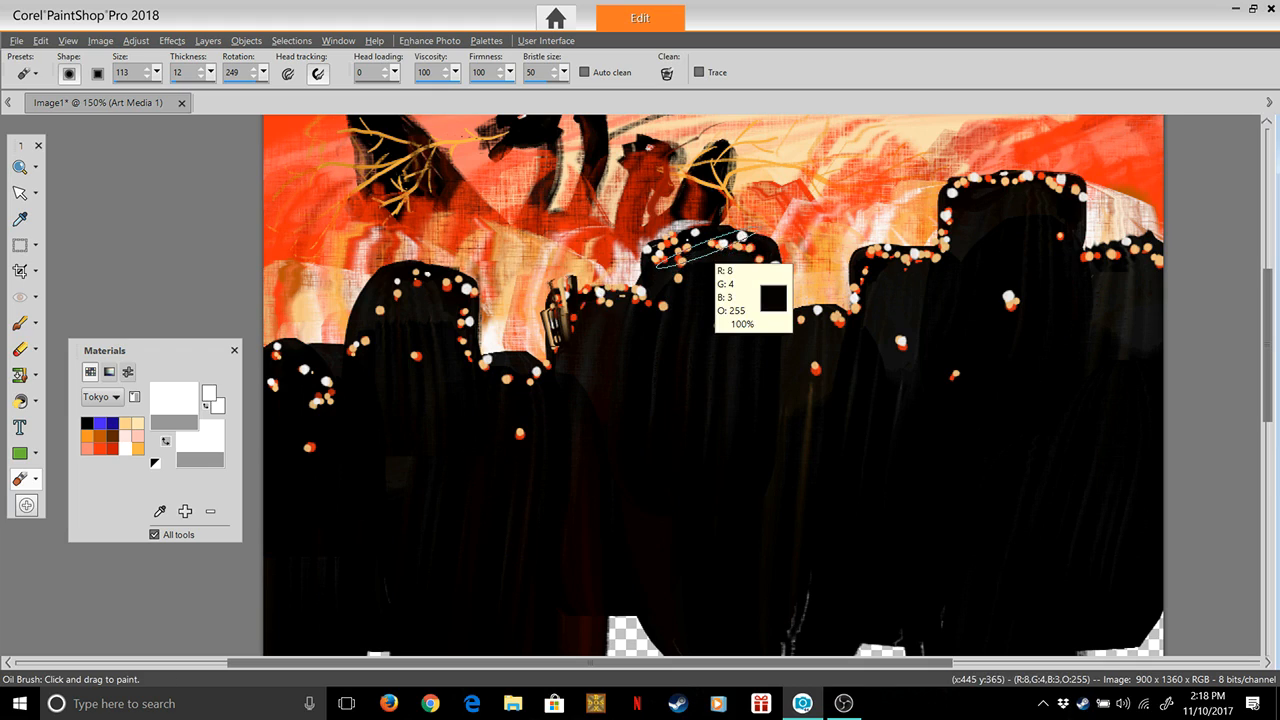
pyautogui.hotkey('ctrl', 'z')
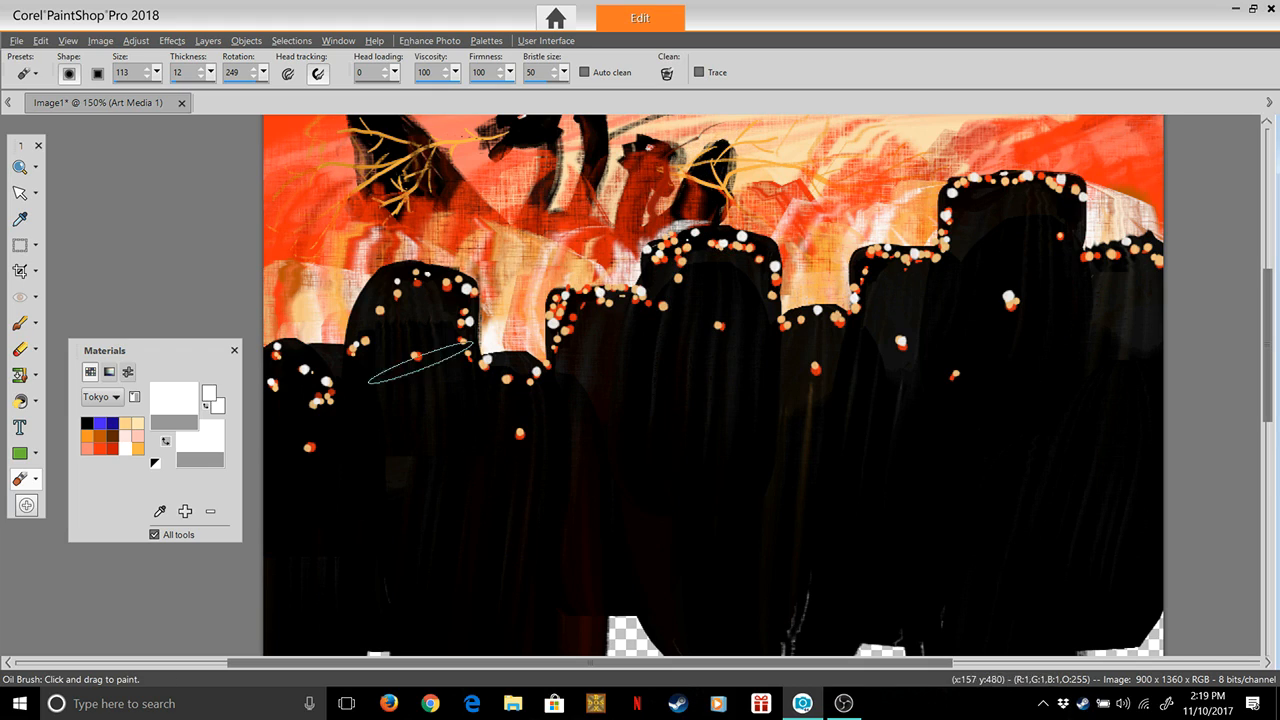
# Choose orange-red, set head loading to 12 and paint thick overlapping strokes from the leftmost tower toward the domed tower
pyautogui.click(100, 448)
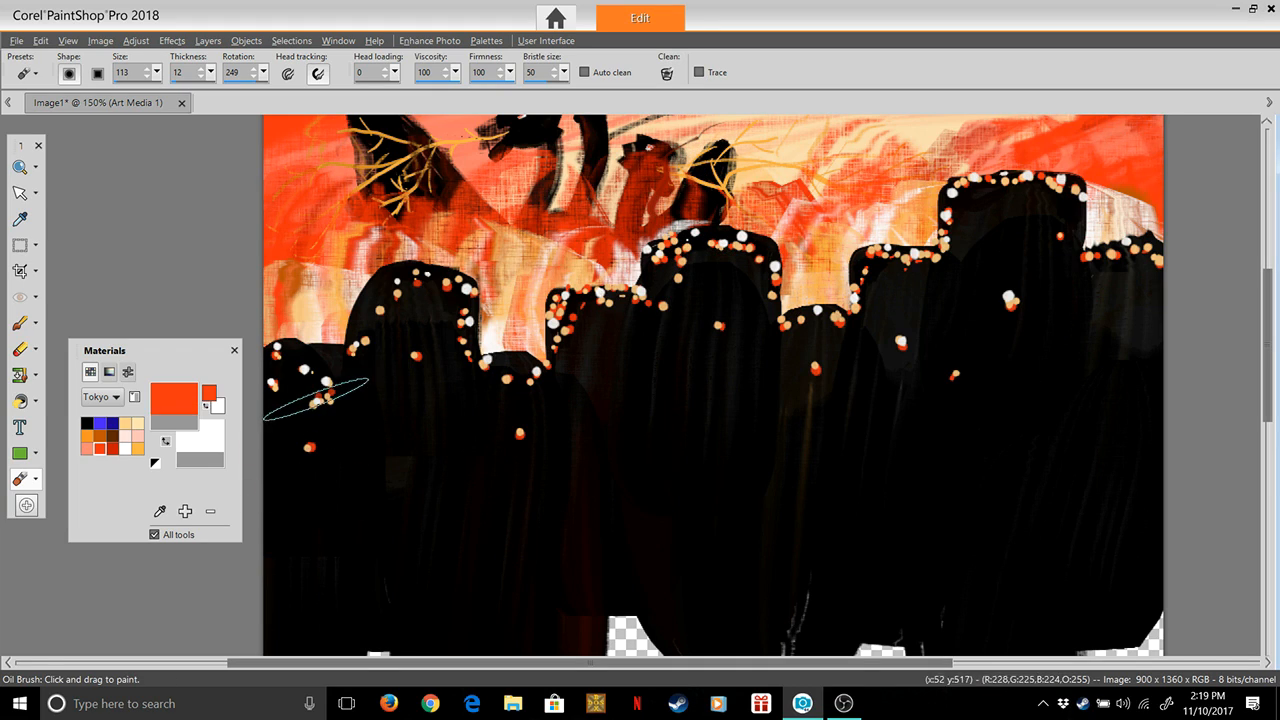
pyautogui.moveTo(398, 92); pyautogui.dragTo(405, 92)
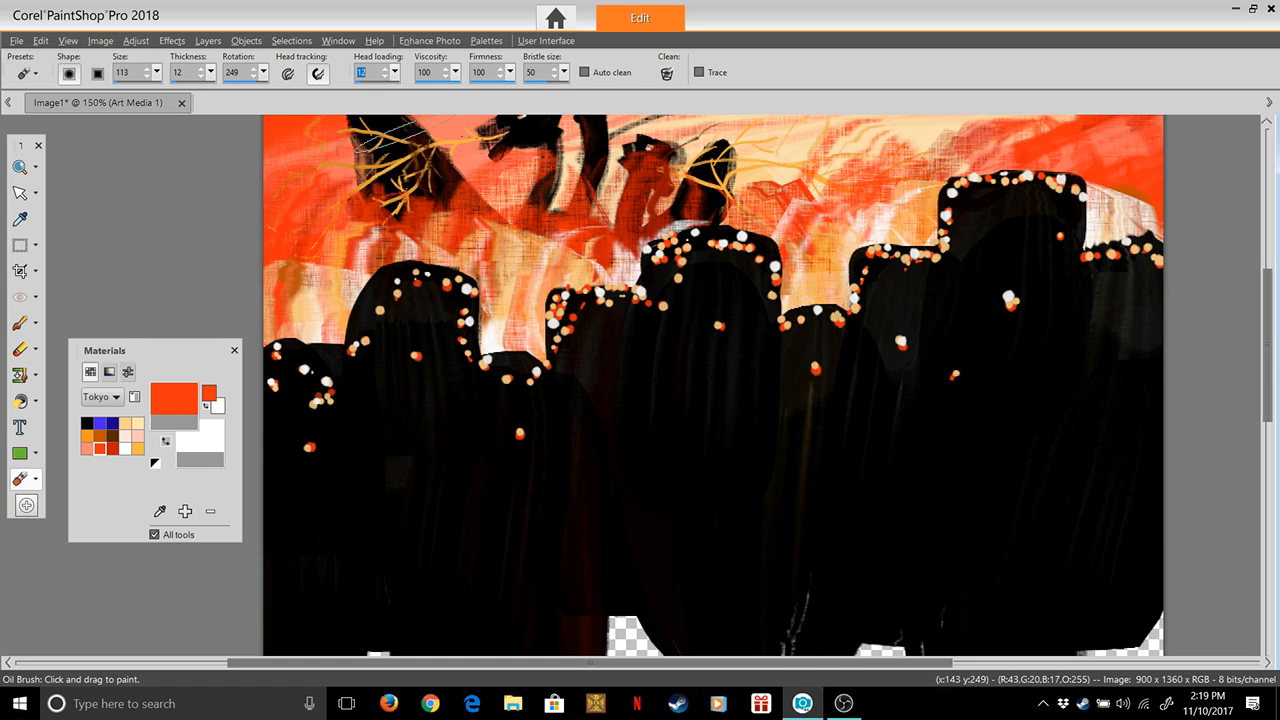
pyautogui.moveTo(314, 413); pyautogui.dragTo(299, 354)
pyautogui.moveTo(320, 400); pyautogui.dragTo(329, 323)
pyautogui.moveTo(328, 370)
pyautogui.mouseDown()
pyautogui.moveTo(363, 344)
pyautogui.moveTo(334, 300)
pyautogui.moveTo(381, 335)
pyautogui.moveTo(411, 221)
pyautogui.mouseUp()
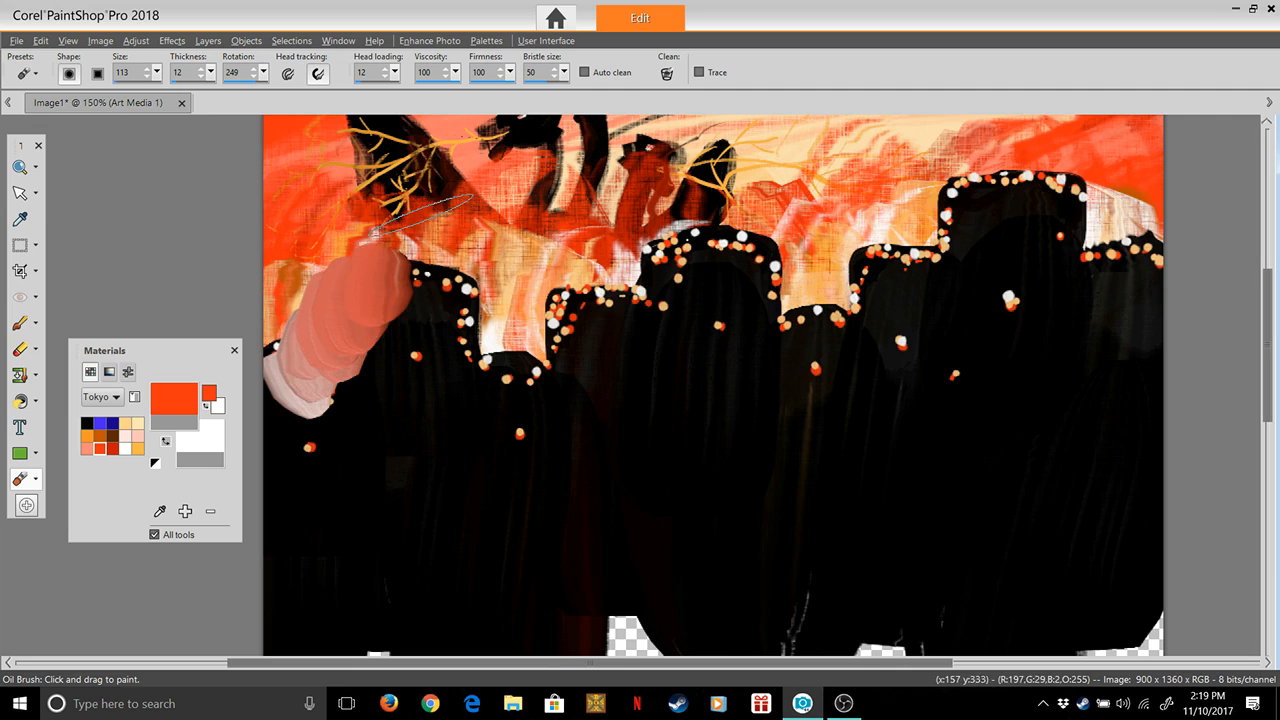
# Paint thick orange-red strokes over the lights of the domed, short and squared towers and the leftmost tower's body dot
pyautogui.moveTo(408, 303)
pyautogui.mouseDown()
pyautogui.moveTo(470, 290)
pyautogui.moveTo(433, 305)
pyautogui.moveTo(472, 249)
pyautogui.mouseUp()
pyautogui.moveTo(466, 320)
pyautogui.mouseDown()
pyautogui.moveTo(471, 374)
pyautogui.moveTo(514, 366)
pyautogui.moveTo(552, 384)
pyautogui.moveTo(597, 341)
pyautogui.moveTo(590, 318)
pyautogui.moveTo(658, 302)
pyautogui.moveTo(641, 251)
pyautogui.mouseUp()
pyautogui.moveTo(528, 440); pyautogui.dragTo(522, 423)
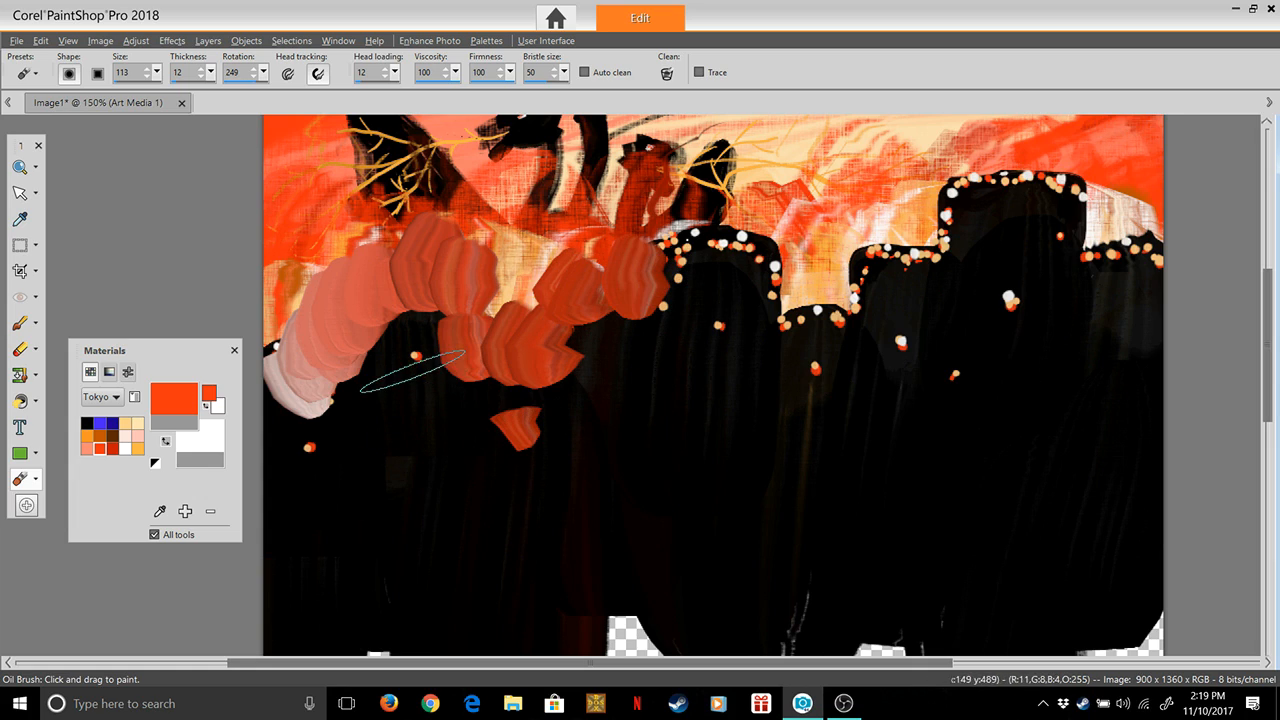
pyautogui.moveTo(421, 352); pyautogui.dragTo(466, 353)
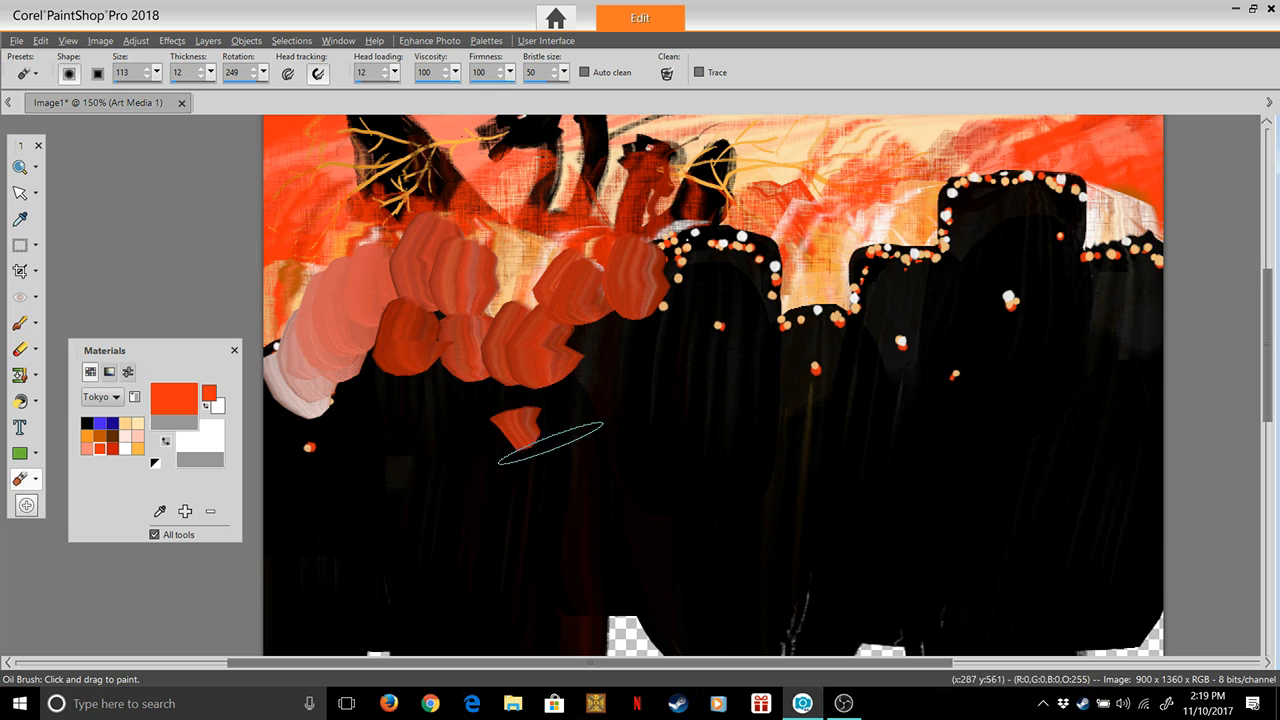
pyautogui.moveTo(550, 450); pyautogui.dragTo(547, 373)
pyautogui.moveTo(334, 463); pyautogui.dragTo(315, 430)
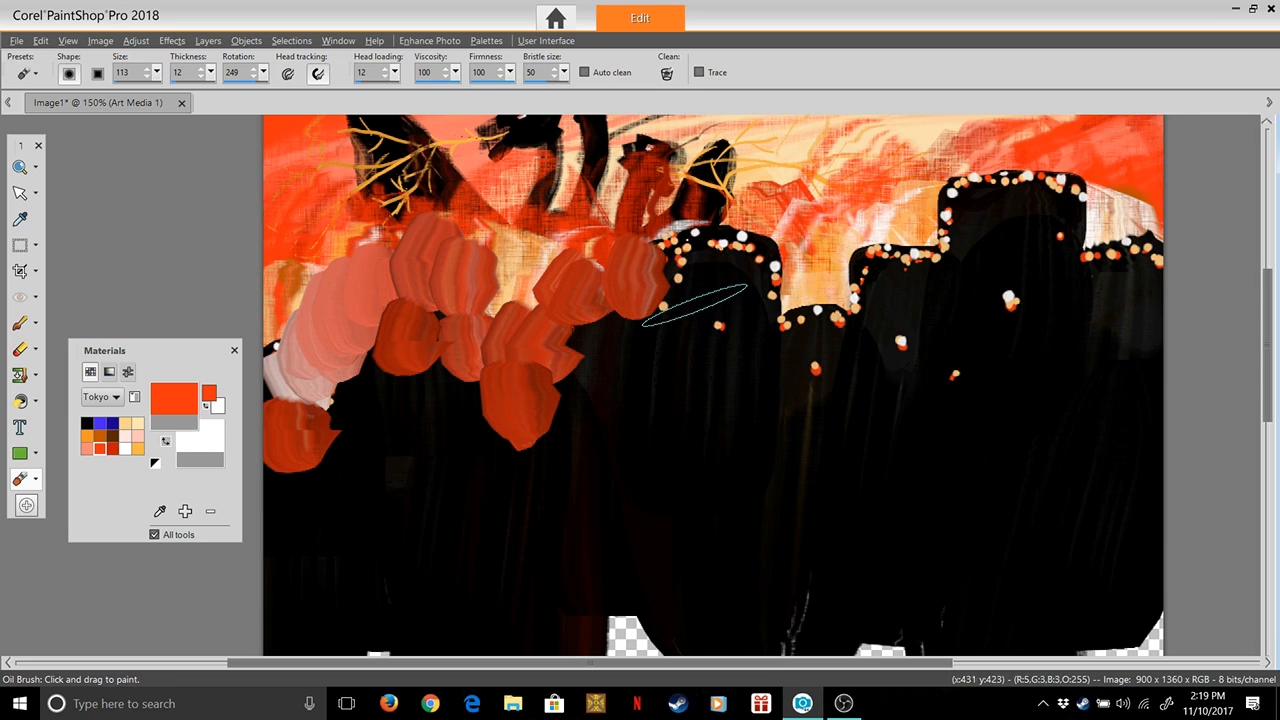
# Paint thick orange-red strokes over the central tower's lights and the tower tops up to the tallest tower's left edge
pyautogui.moveTo(694, 306); pyautogui.dragTo(718, 241)
pyautogui.moveTo(722, 330); pyautogui.dragTo(736, 222)
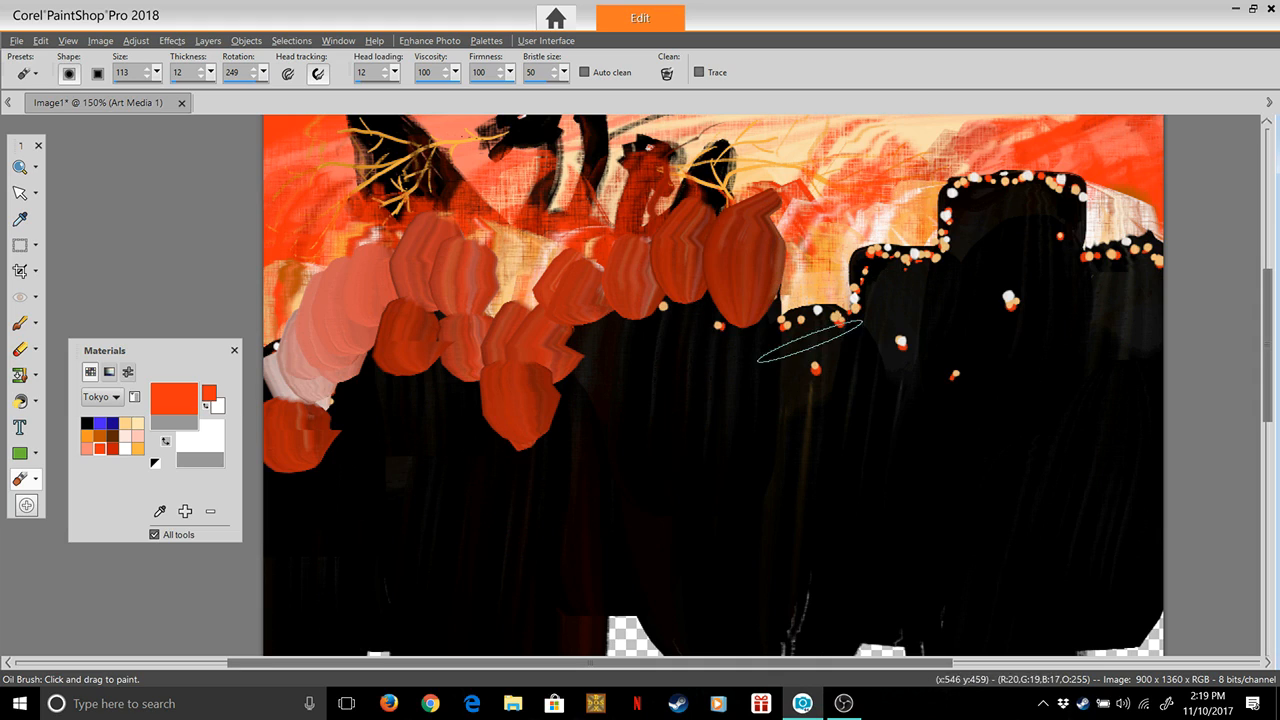
pyautogui.moveTo(805, 352); pyautogui.dragTo(810, 258)
pyautogui.moveTo(862, 322)
pyautogui.mouseDown()
pyautogui.moveTo(937, 247)
pyautogui.moveTo(942, 299)
pyautogui.moveTo(922, 268)
pyautogui.moveTo(956, 229)
pyautogui.moveTo(983, 266)
pyautogui.moveTo(962, 210)
pyautogui.mouseUp()
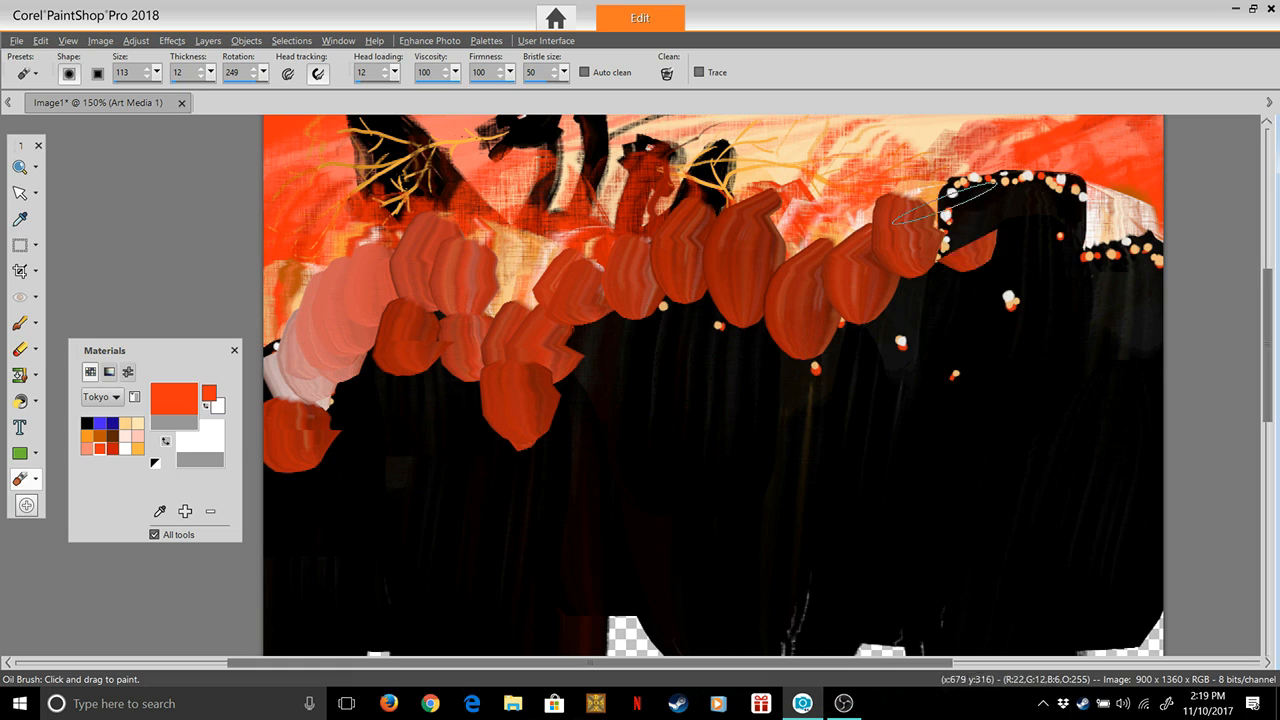
pyautogui.moveTo(718, 342)
pyautogui.mouseDown()
pyautogui.moveTo(728, 298)
pyautogui.moveTo(672, 292)
pyautogui.mouseUp()
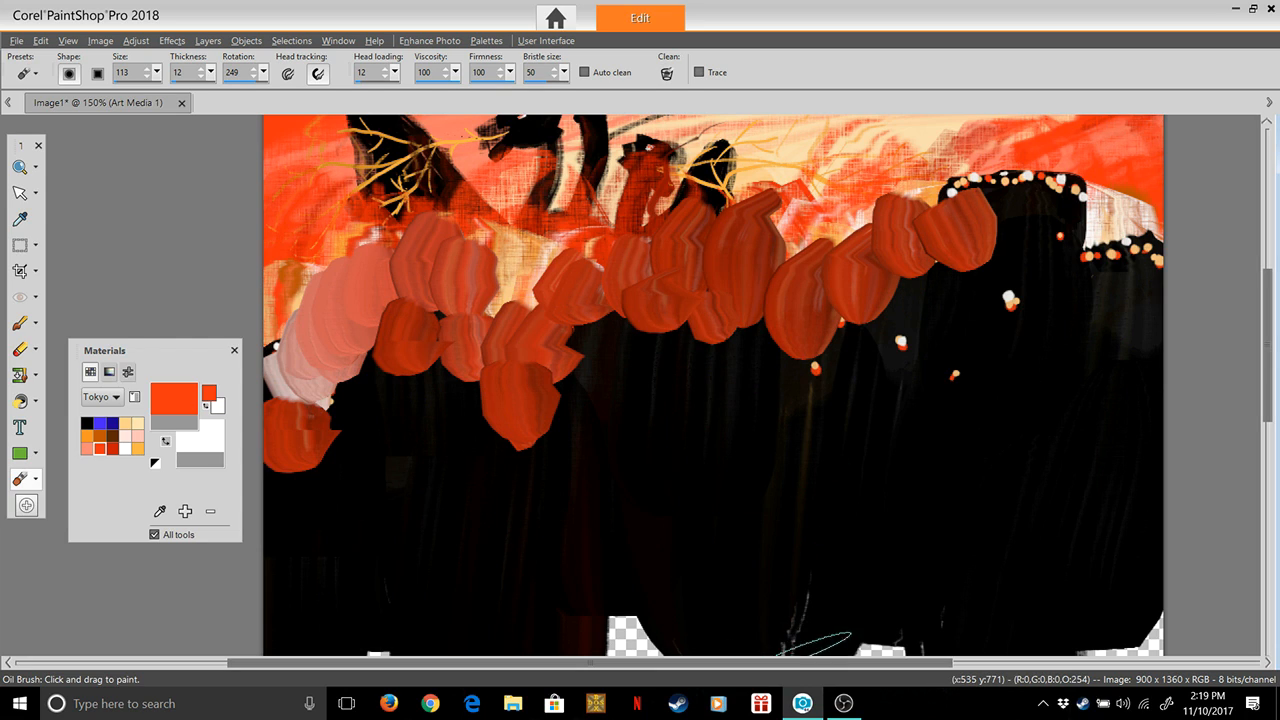
# Cover the lights along the tops of the tallest and rightmost towers with thick orange-red strokes
pyautogui.hscroll(3, 850, 630)
pyautogui.moveTo(1267, 403); pyautogui.dragTo(1267, 379)
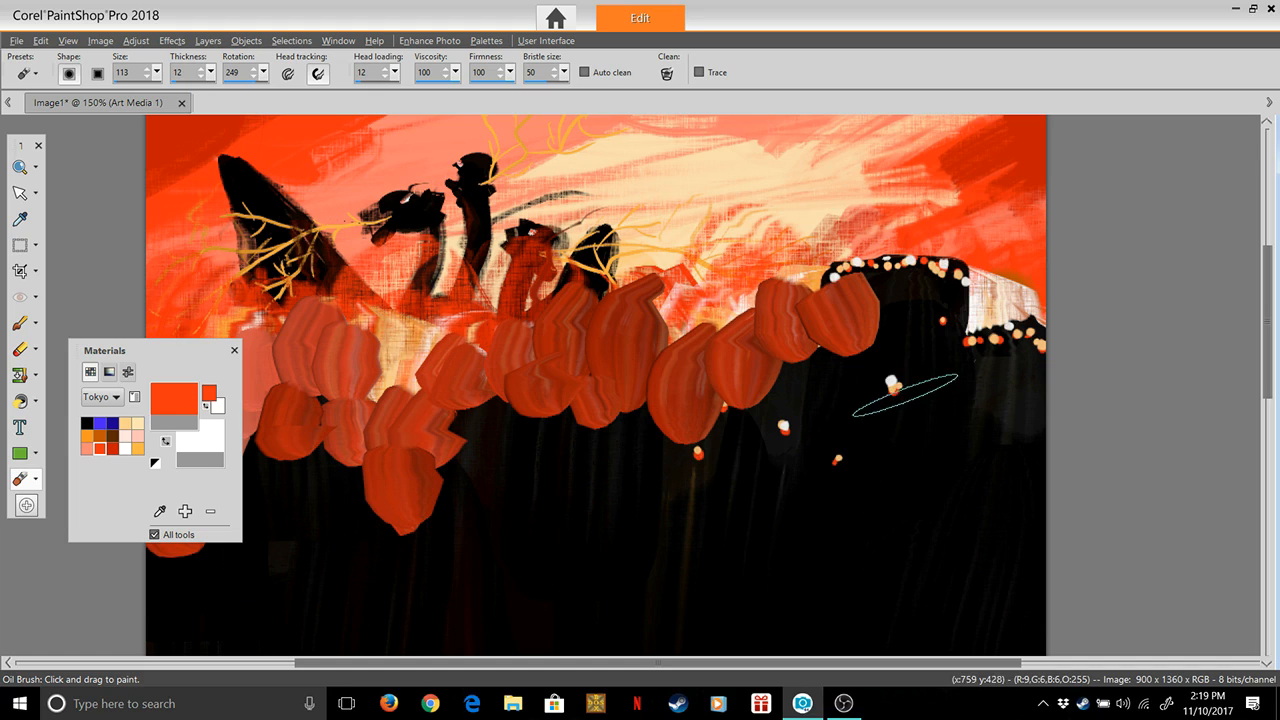
pyautogui.moveTo(836, 285)
pyautogui.mouseDown()
pyautogui.moveTo(840, 260)
pyautogui.moveTo(947, 256)
pyautogui.moveTo(935, 238)
pyautogui.mouseUp()
pyautogui.moveTo(970, 297); pyautogui.dragTo(974, 270)
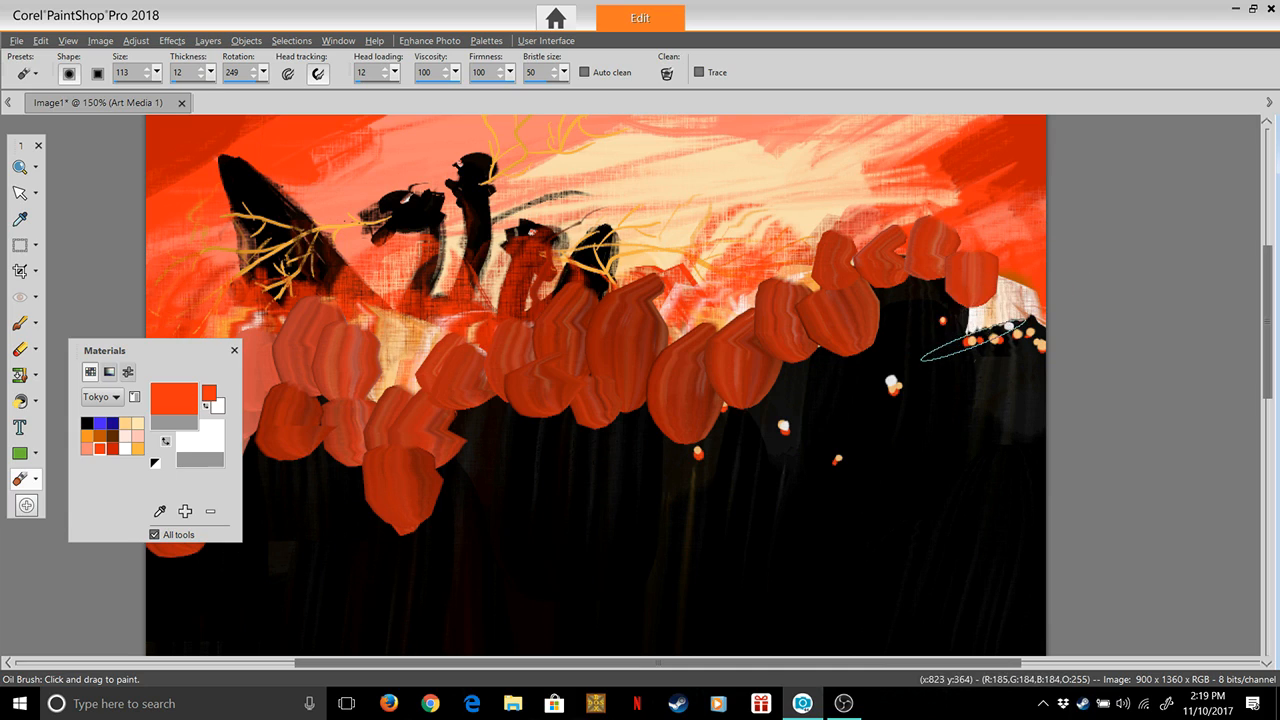
pyautogui.moveTo(968, 338); pyautogui.dragTo(972, 302)
pyautogui.moveTo(1040, 352); pyautogui.dragTo(1065, 312)
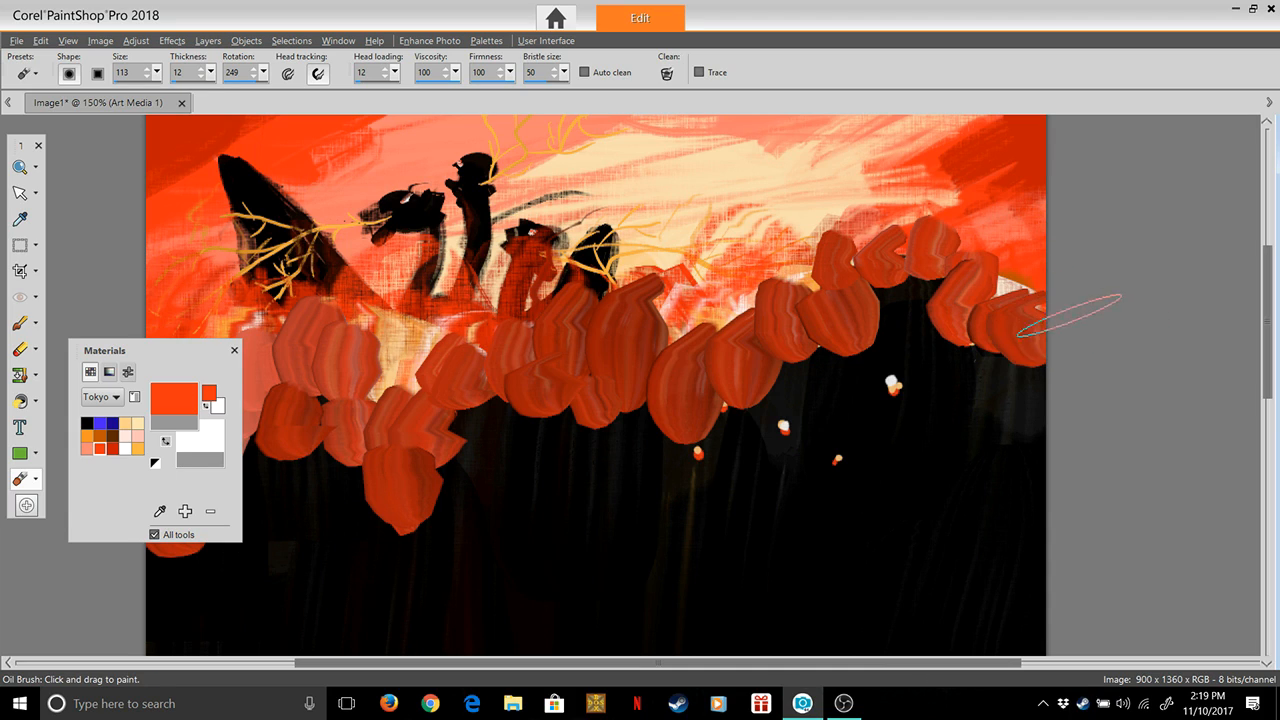
# Cover the remaining body lights on the right-hand towers and the sky gap beside the domed tower with orange-red
pyautogui.moveTo(893, 385); pyautogui.dragTo(891, 362)
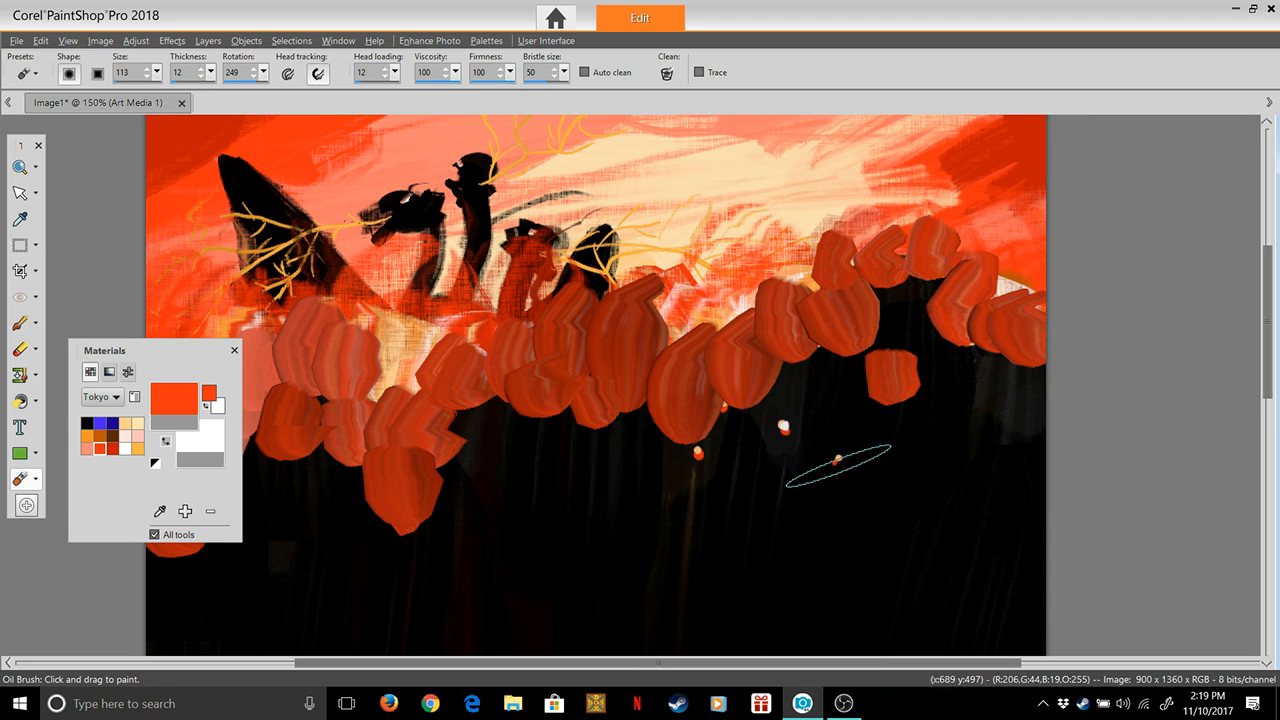
pyautogui.moveTo(836, 436); pyautogui.dragTo(815, 400)
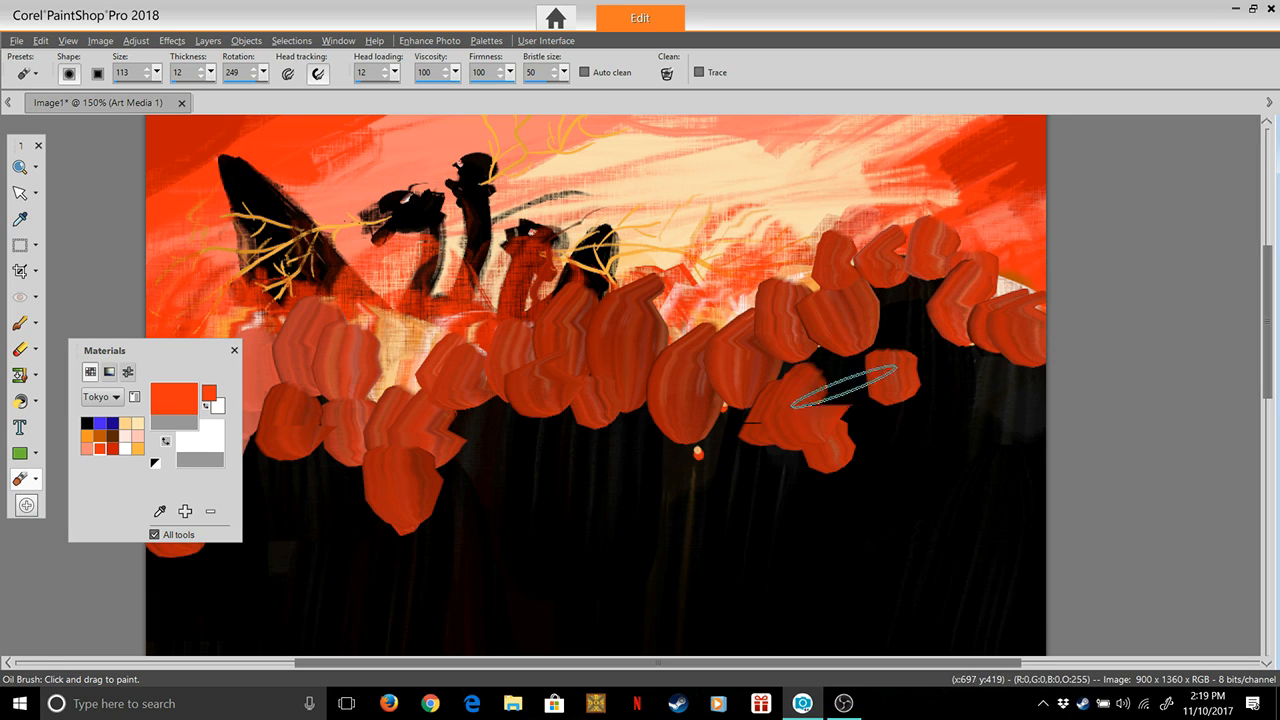
pyautogui.moveTo(713, 451)
pyautogui.mouseDown()
pyautogui.moveTo(702, 409)
pyautogui.moveTo(729, 385)
pyautogui.mouseUp()
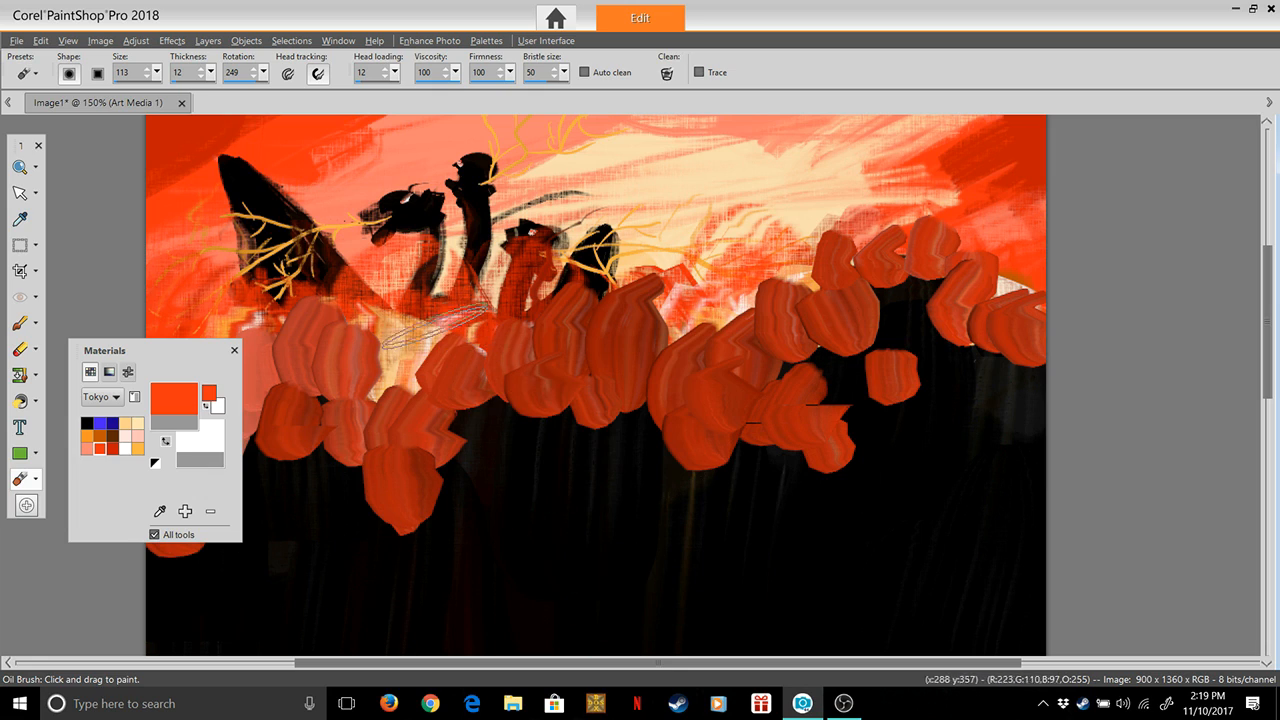
pyautogui.moveTo(417, 410); pyautogui.dragTo(409, 368)
# Paint a second layer of broad overlapping orange-red strokes across the tower tops from the left edge to the right edge
pyautogui.moveTo(658, 662); pyautogui.dragTo(586, 662)
pyautogui.moveTo(322, 478)
pyautogui.mouseDown()
pyautogui.moveTo(359, 409)
pyautogui.moveTo(353, 465)
pyautogui.moveTo(332, 374)
pyautogui.moveTo(386, 424)
pyautogui.moveTo(365, 444)
pyautogui.moveTo(388, 416)
pyautogui.mouseUp()
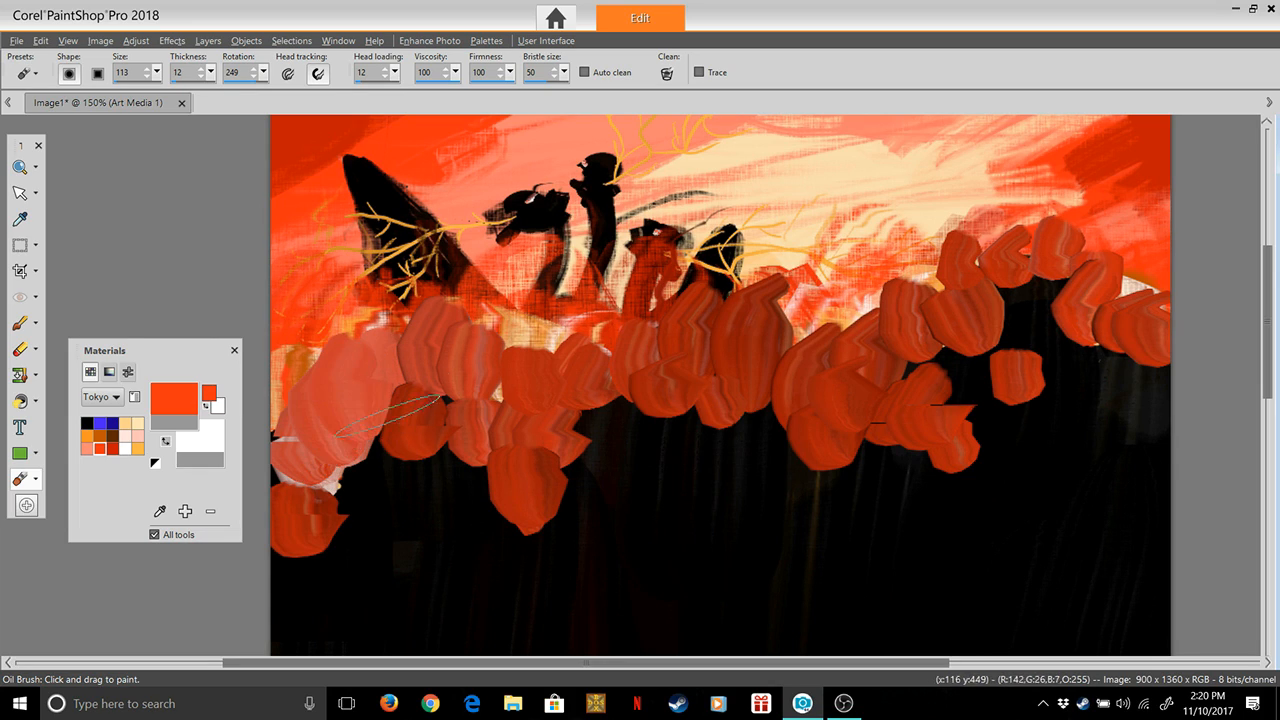
pyautogui.moveTo(337, 476)
pyautogui.mouseDown()
pyautogui.moveTo(340, 398)
pyautogui.moveTo(338, 474)
pyautogui.moveTo(363, 447)
pyautogui.moveTo(370, 552)
pyautogui.moveTo(473, 419)
pyautogui.moveTo(433, 441)
pyautogui.moveTo(487, 389)
pyautogui.moveTo(482, 437)
pyautogui.moveTo(503, 342)
pyautogui.moveTo(554, 434)
pyautogui.moveTo(543, 449)
pyautogui.moveTo(611, 357)
pyautogui.moveTo(618, 440)
pyautogui.moveTo(595, 321)
pyautogui.moveTo(713, 392)
pyautogui.moveTo(657, 388)
pyautogui.moveTo(695, 290)
pyautogui.mouseUp()
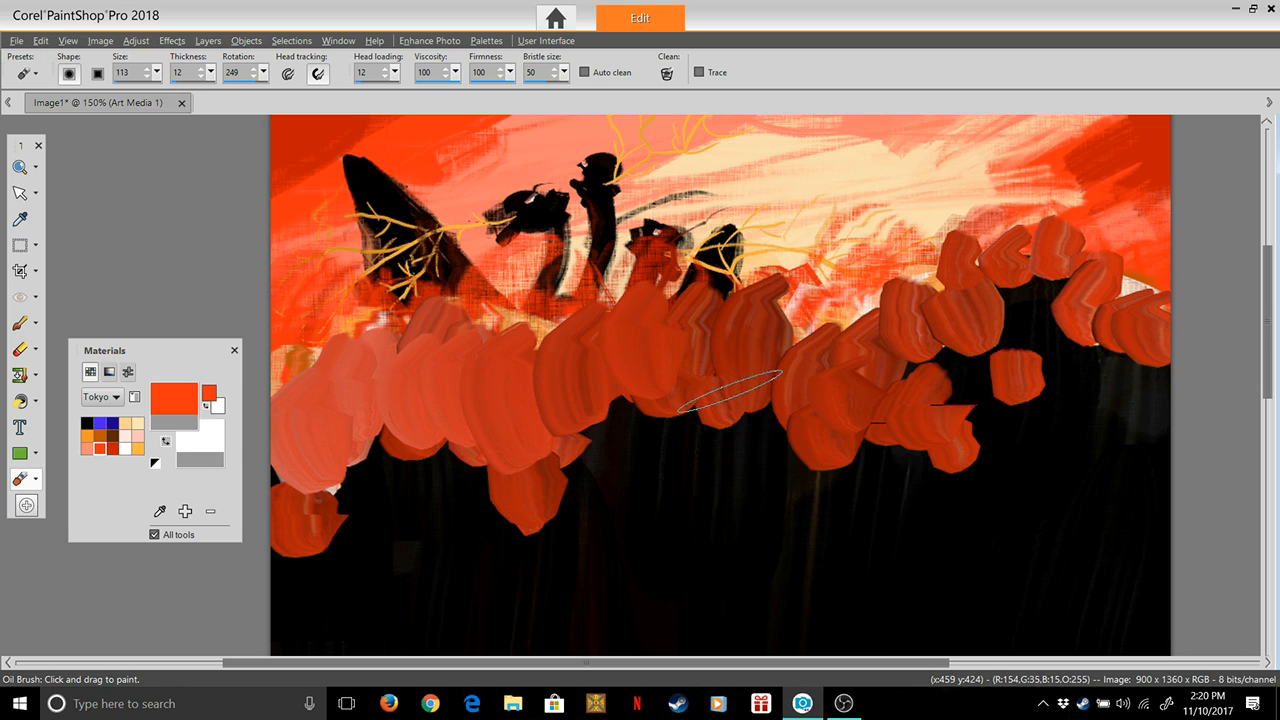
pyautogui.moveTo(711, 404)
pyautogui.mouseDown()
pyautogui.moveTo(786, 332)
pyautogui.moveTo(788, 399)
pyautogui.moveTo(910, 337)
pyautogui.moveTo(844, 396)
pyautogui.moveTo(856, 307)
pyautogui.moveTo(914, 383)
pyautogui.moveTo(908, 402)
pyautogui.moveTo(965, 319)
pyautogui.moveTo(987, 382)
pyautogui.moveTo(968, 349)
pyautogui.moveTo(1065, 314)
pyautogui.moveTo(1036, 291)
pyautogui.moveTo(1094, 272)
pyautogui.moveTo(1094, 337)
pyautogui.moveTo(1199, 310)
pyautogui.moveTo(1184, 378)
pyautogui.moveTo(1165, 345)
pyautogui.moveTo(1157, 352)
pyautogui.moveTo(1215, 345)
pyautogui.mouseUp()
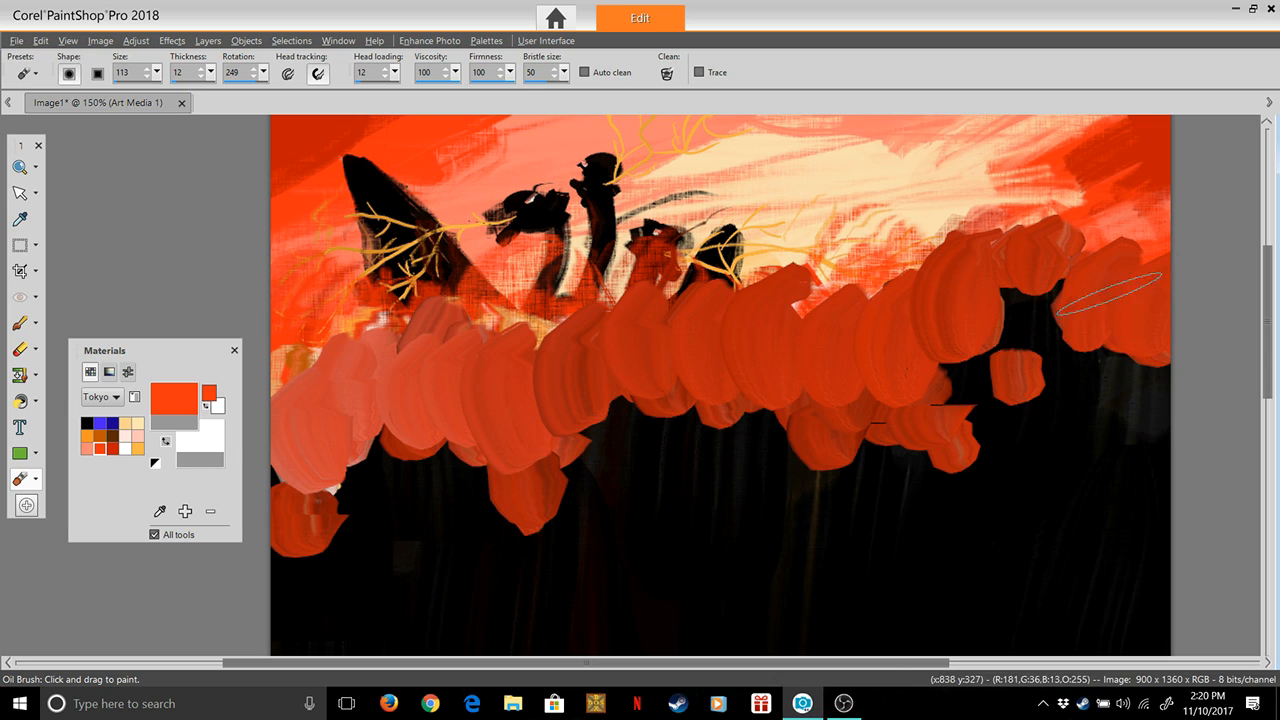
# Layer taller upward orange-red strokes along the band's lower edge from the rightmost tower back to the central tower
pyautogui.moveTo(1112, 400); pyautogui.dragTo(1100, 279)
pyautogui.moveTo(1044, 341); pyautogui.dragTo(1040, 247)
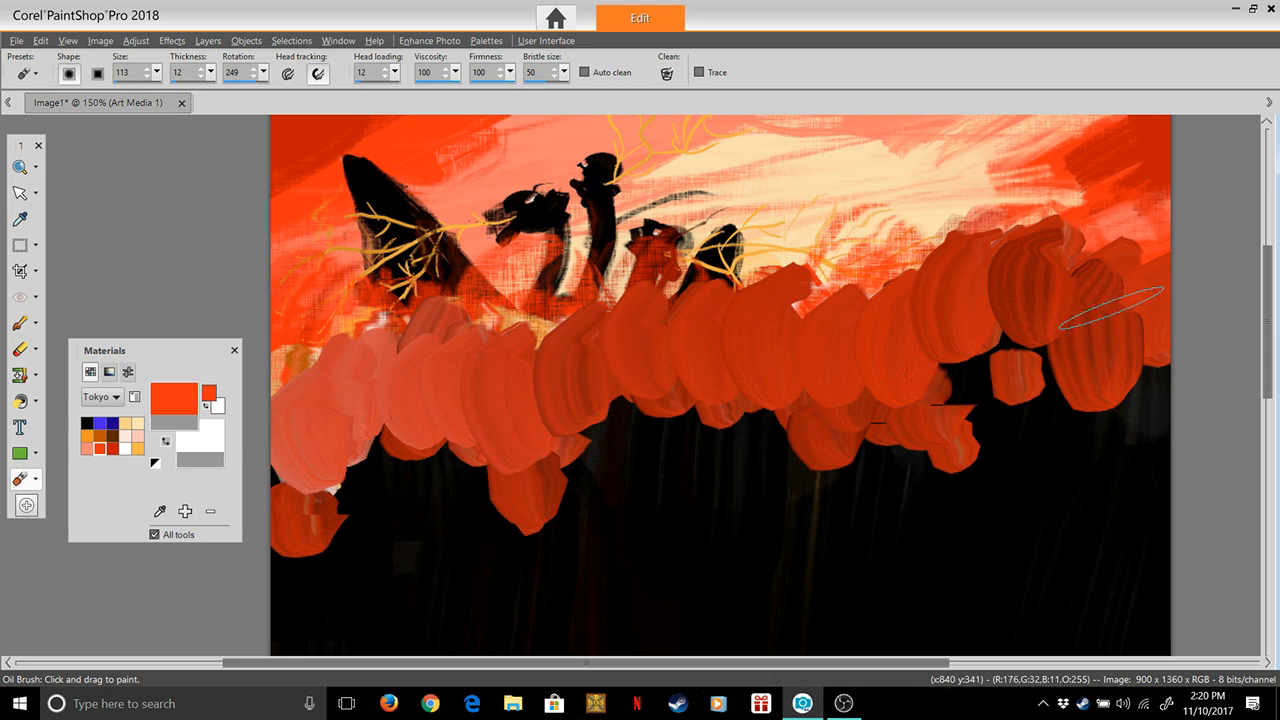
pyautogui.moveTo(1036, 426); pyautogui.dragTo(1008, 290)
pyautogui.moveTo(974, 398); pyautogui.dragTo(962, 272)
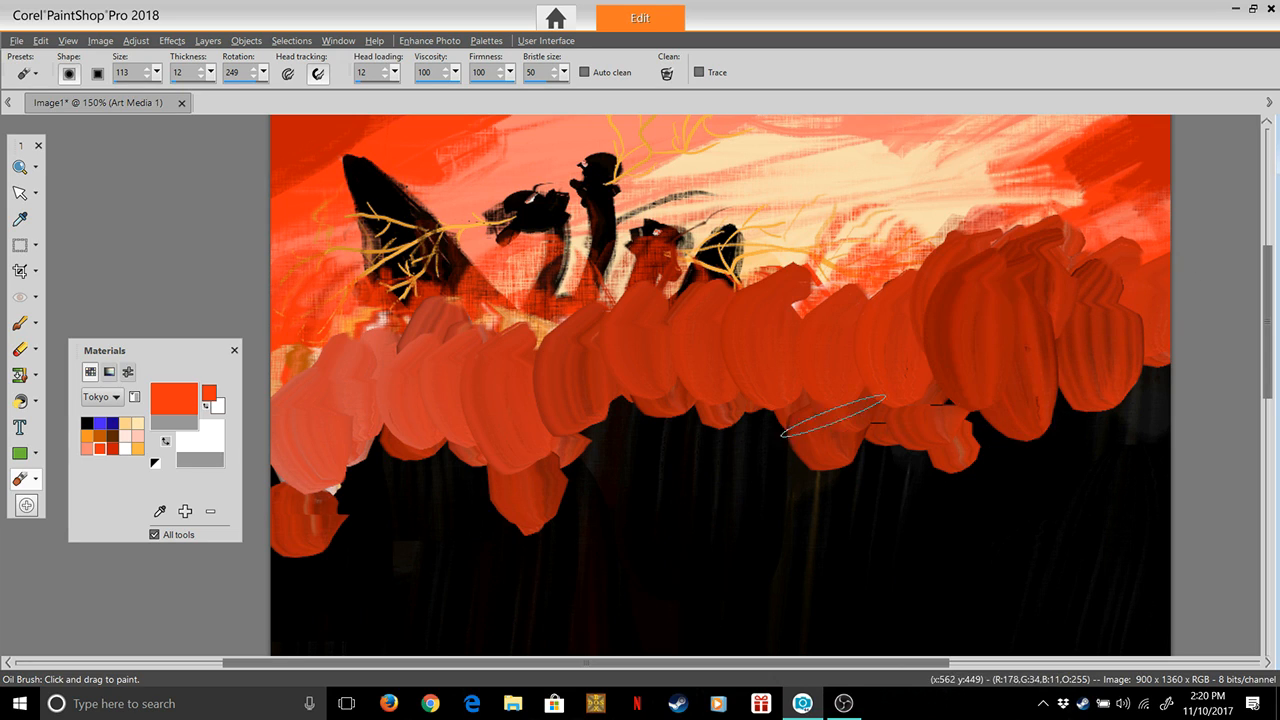
pyautogui.moveTo(886, 426); pyautogui.dragTo(838, 302)
pyautogui.moveTo(800, 447); pyautogui.dragTo(768, 325)
pyautogui.moveTo(745, 441); pyautogui.dragTo(710, 332)
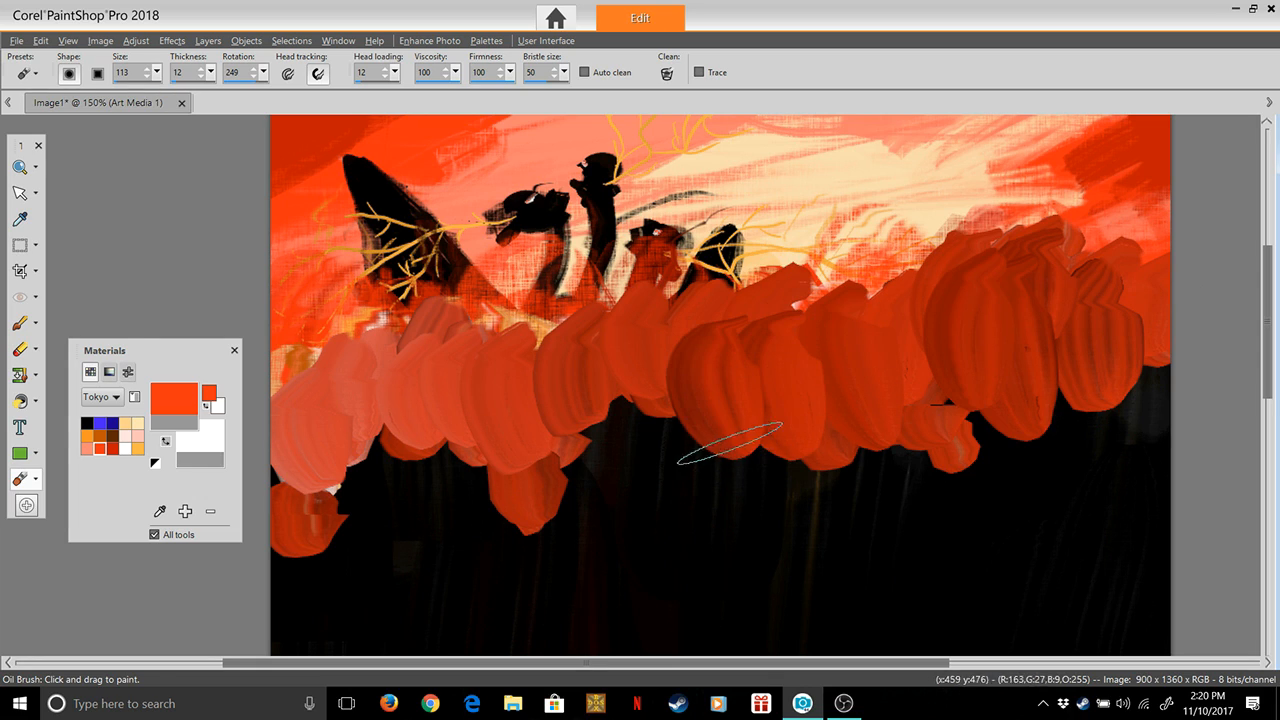
# Extend the overlapping upward orange-red strokes along the band's lower edge from the centre to the left end of the canvas
pyautogui.moveTo(682, 468); pyautogui.dragTo(652, 372)
pyautogui.moveTo(640, 472); pyautogui.dragTo(592, 380)
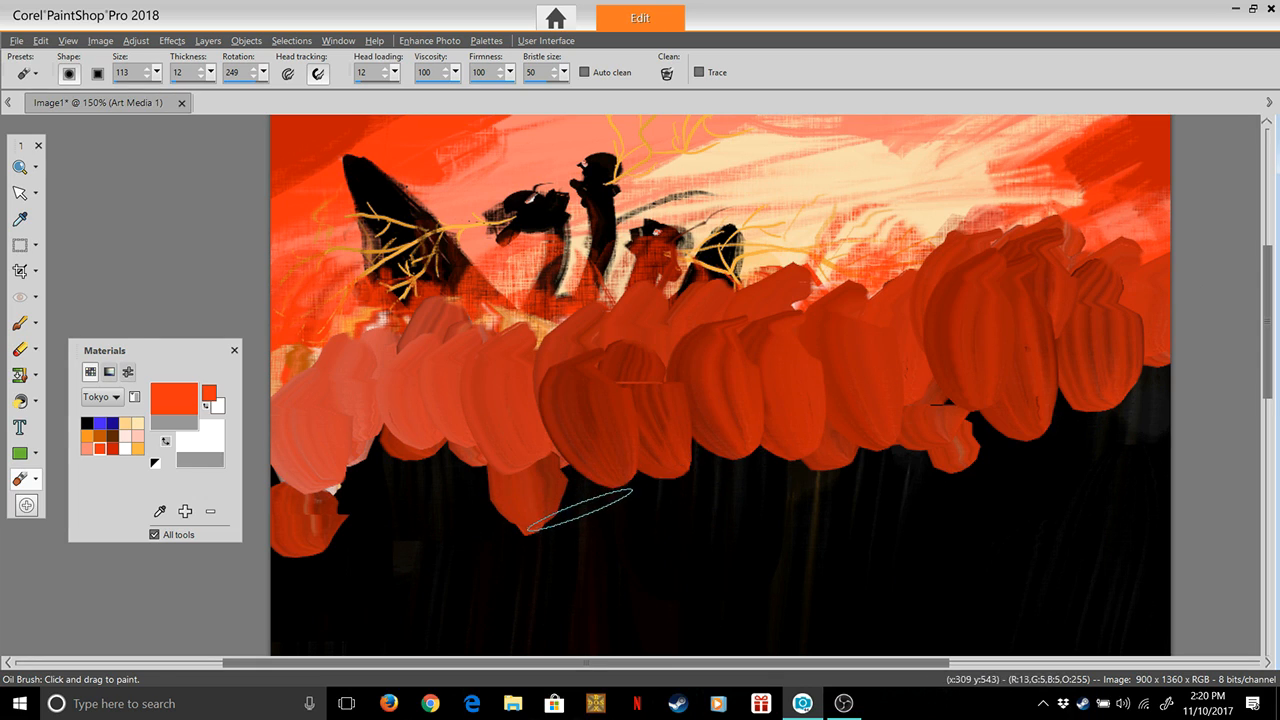
pyautogui.moveTo(580, 508); pyautogui.dragTo(545, 395)
pyautogui.moveTo(470, 495); pyautogui.dragTo(440, 380)
pyautogui.moveTo(355, 505); pyautogui.dragTo(325, 405)
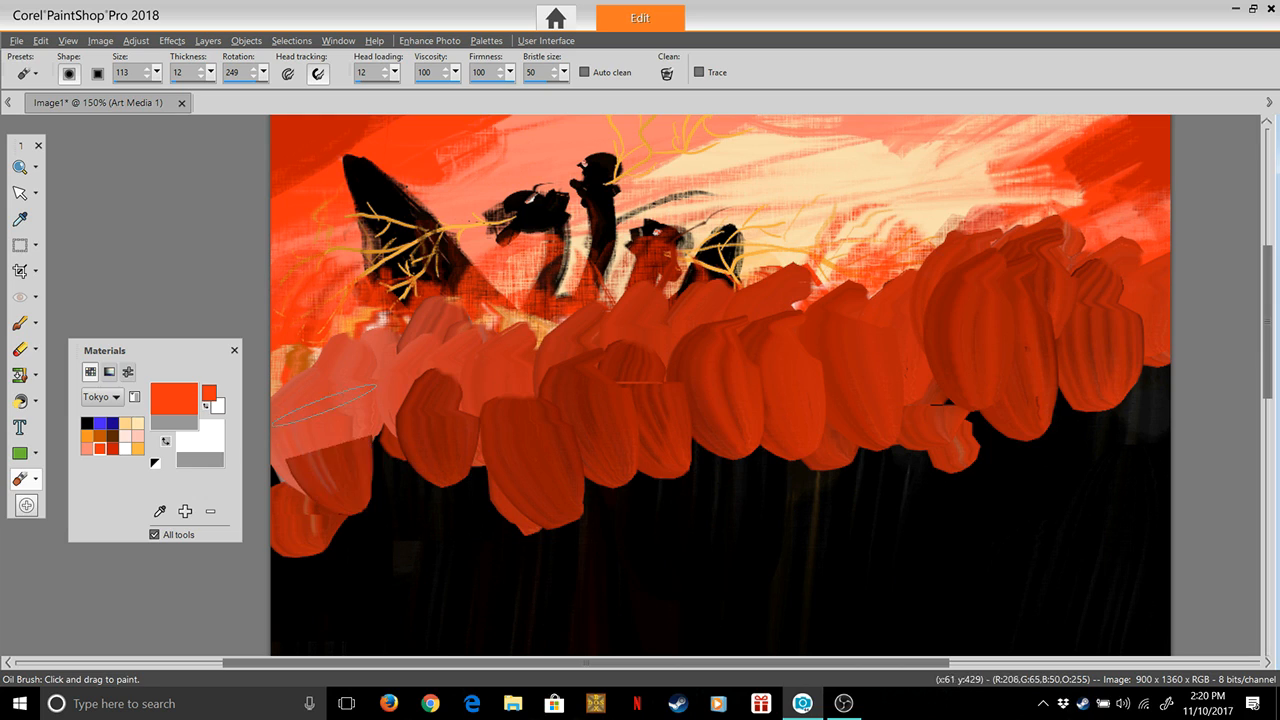
pyautogui.moveTo(417, 450); pyautogui.dragTo(395, 375)
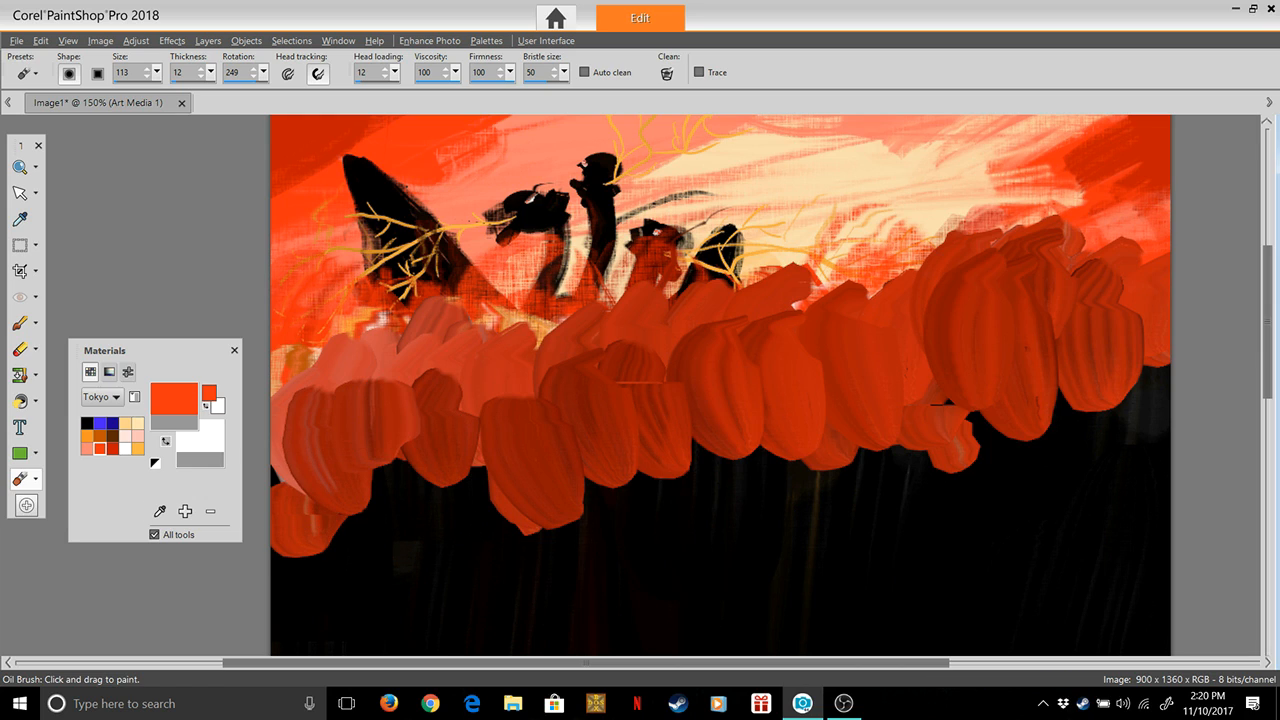
# Choose the yellow-orange #feb646 from the Tokyo palette and paint overlapping strokes along the band's upper part from the left edge to the centre
pyautogui.click(138, 449)
pyautogui.click(174, 399)
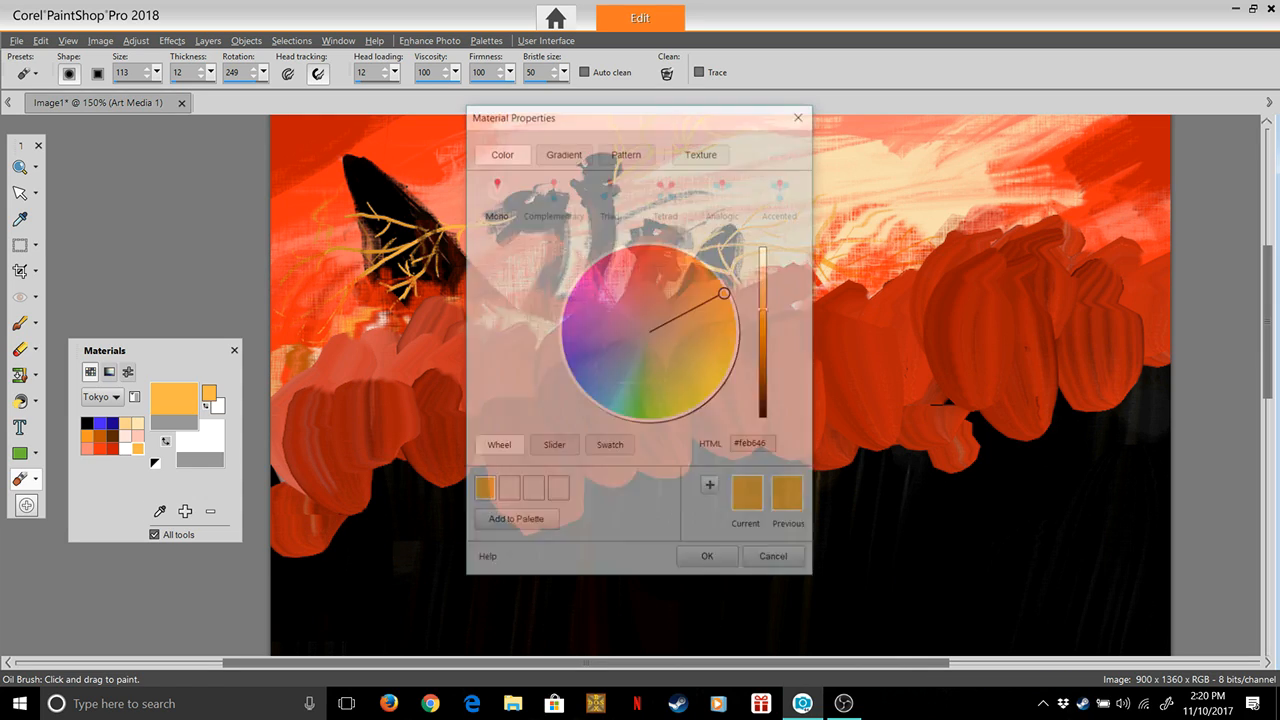
pyautogui.click(708, 560)
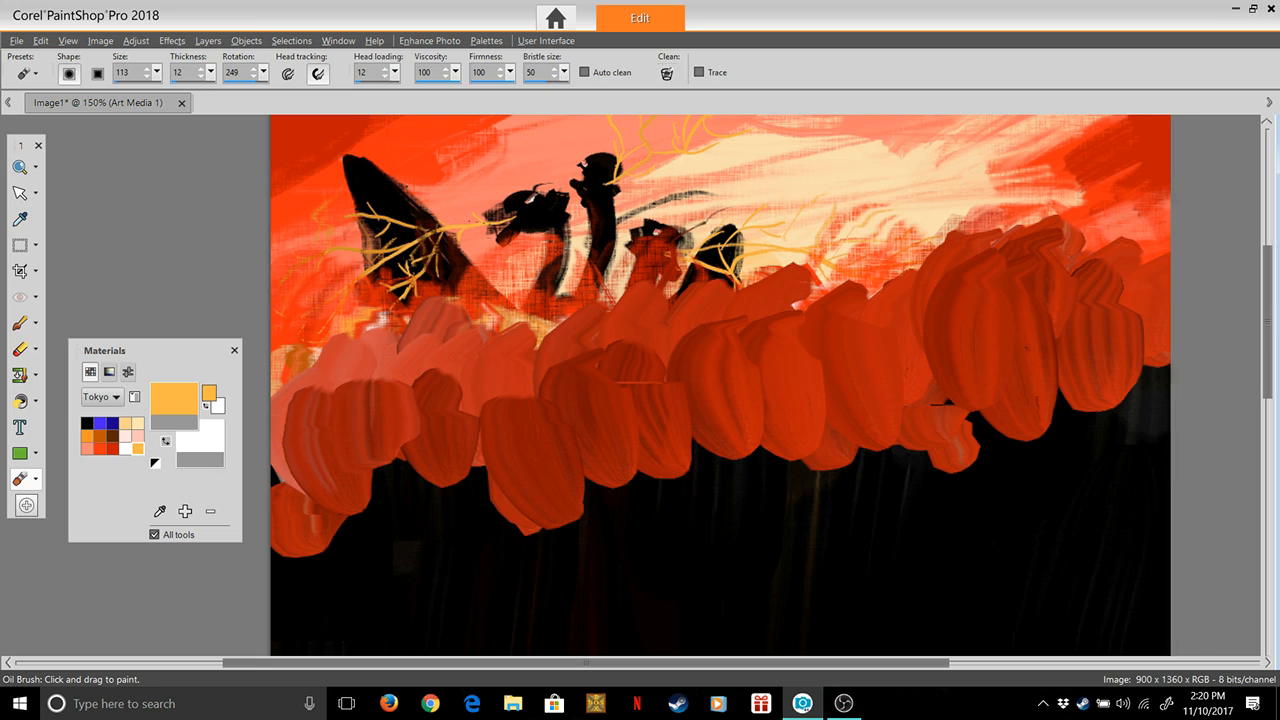
pyautogui.moveTo(322, 422); pyautogui.dragTo(300, 370)
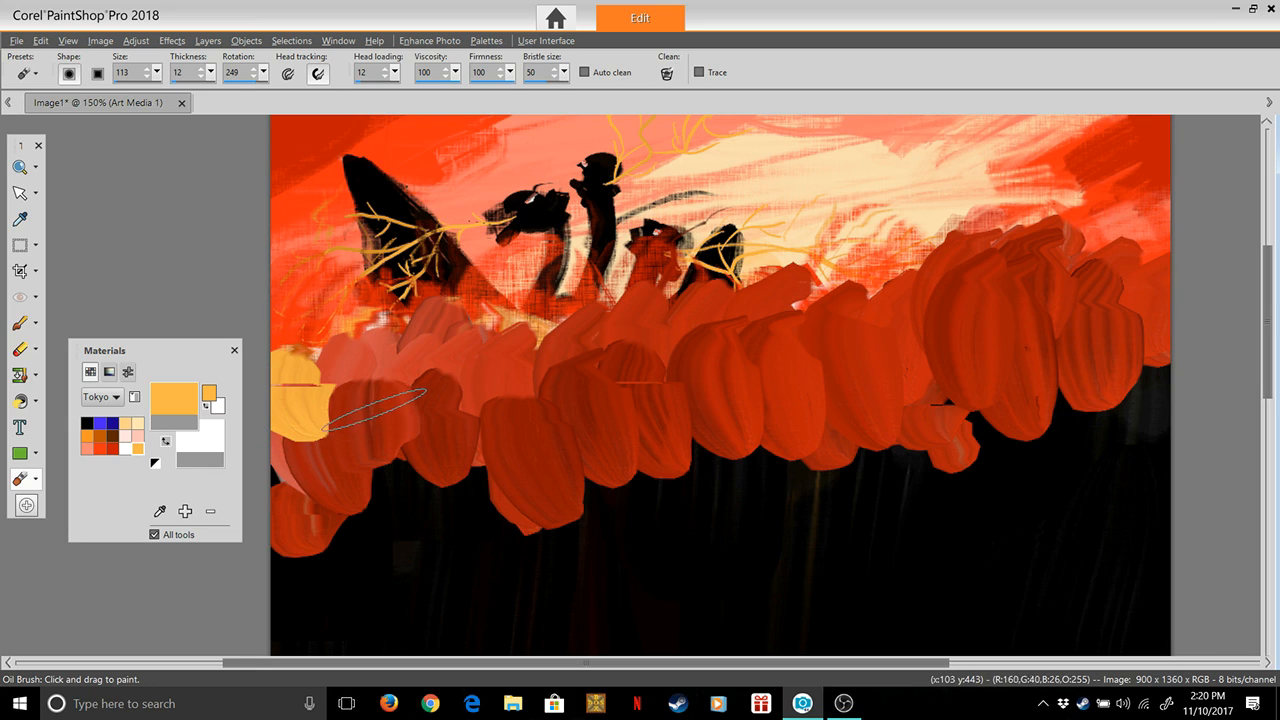
pyautogui.moveTo(376, 410); pyautogui.dragTo(345, 325)
pyautogui.moveTo(412, 392); pyautogui.dragTo(395, 330)
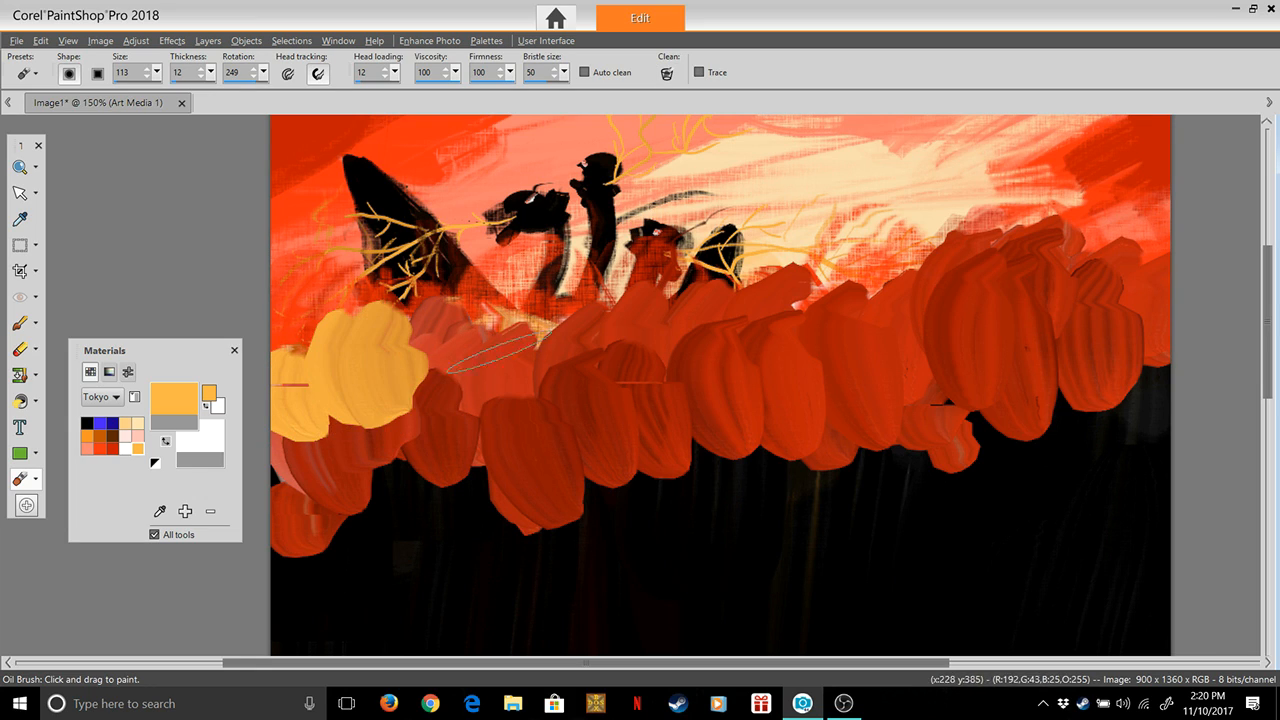
pyautogui.moveTo(458, 422); pyautogui.dragTo(436, 318)
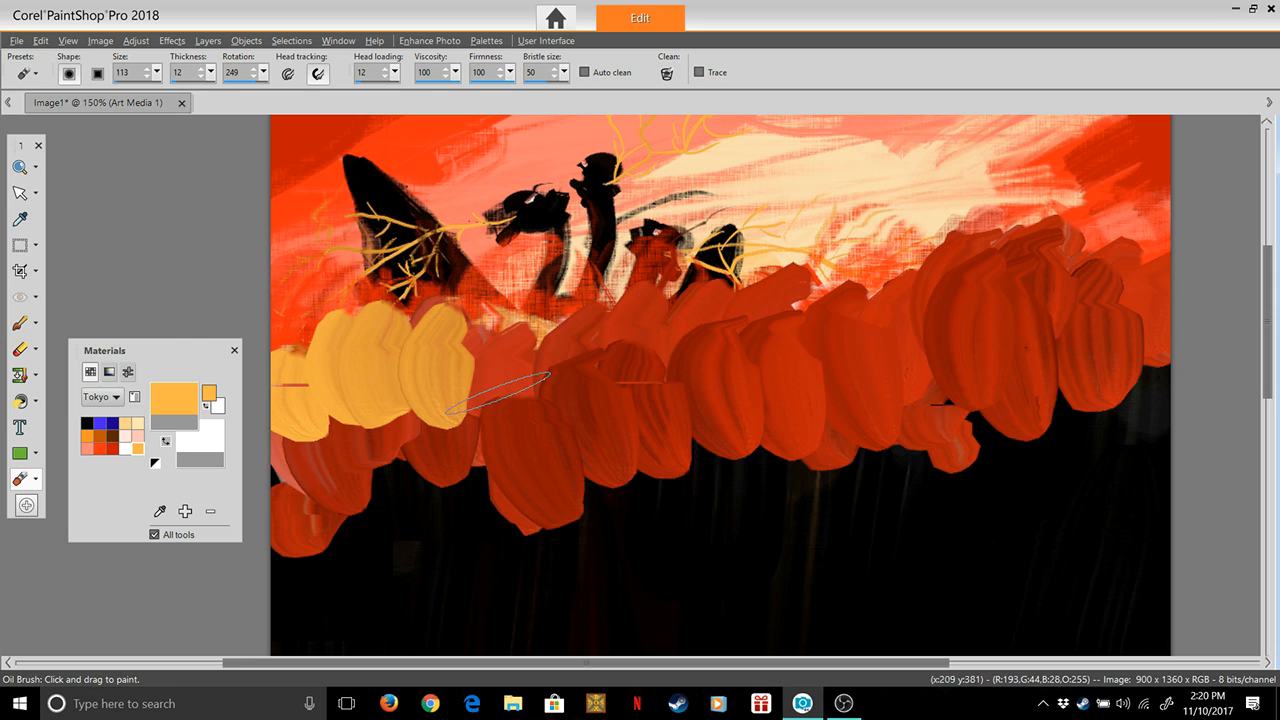
pyautogui.moveTo(500, 398); pyautogui.dragTo(495, 325)
pyautogui.moveTo(550, 392); pyautogui.dragTo(560, 320)
pyautogui.moveTo(600, 385); pyautogui.dragTo(595, 305)
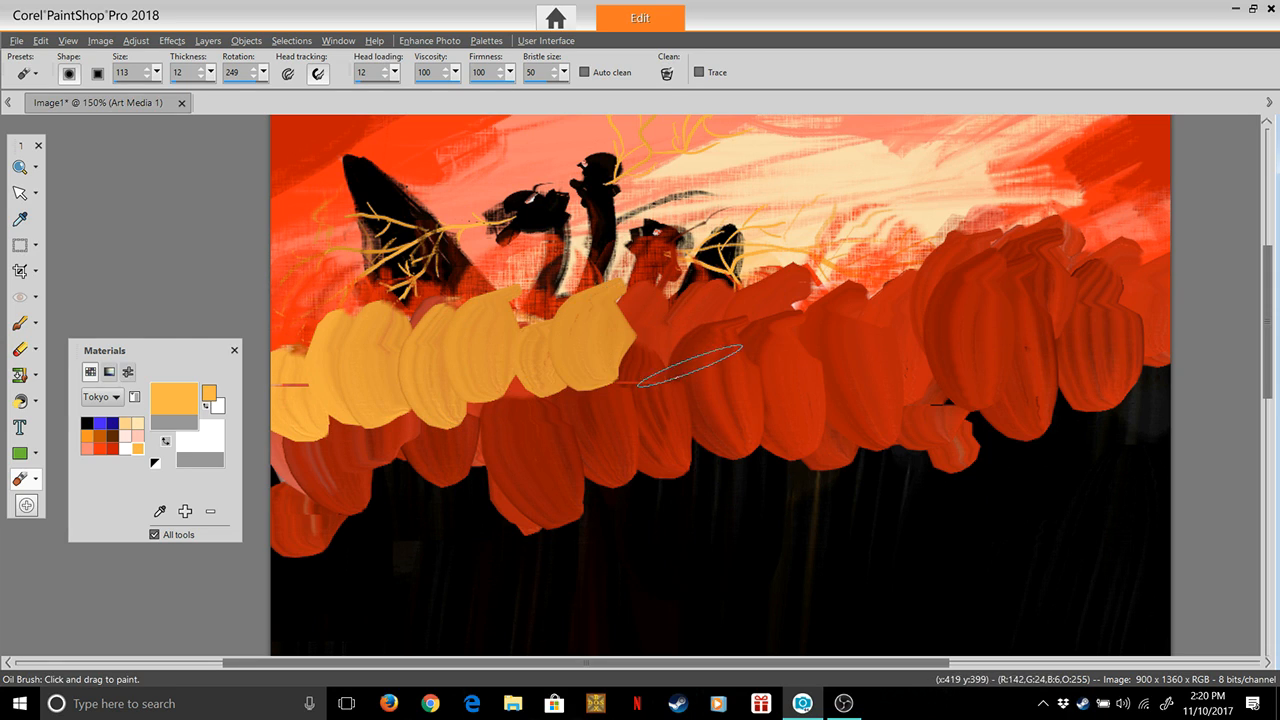
# Continue the row of short yellow-orange strokes along the band's upper part from the centre to the right edge of the canvas
pyautogui.moveTo(662, 357); pyautogui.dragTo(655, 300)
pyautogui.moveTo(725, 332); pyautogui.dragTo(722, 288)
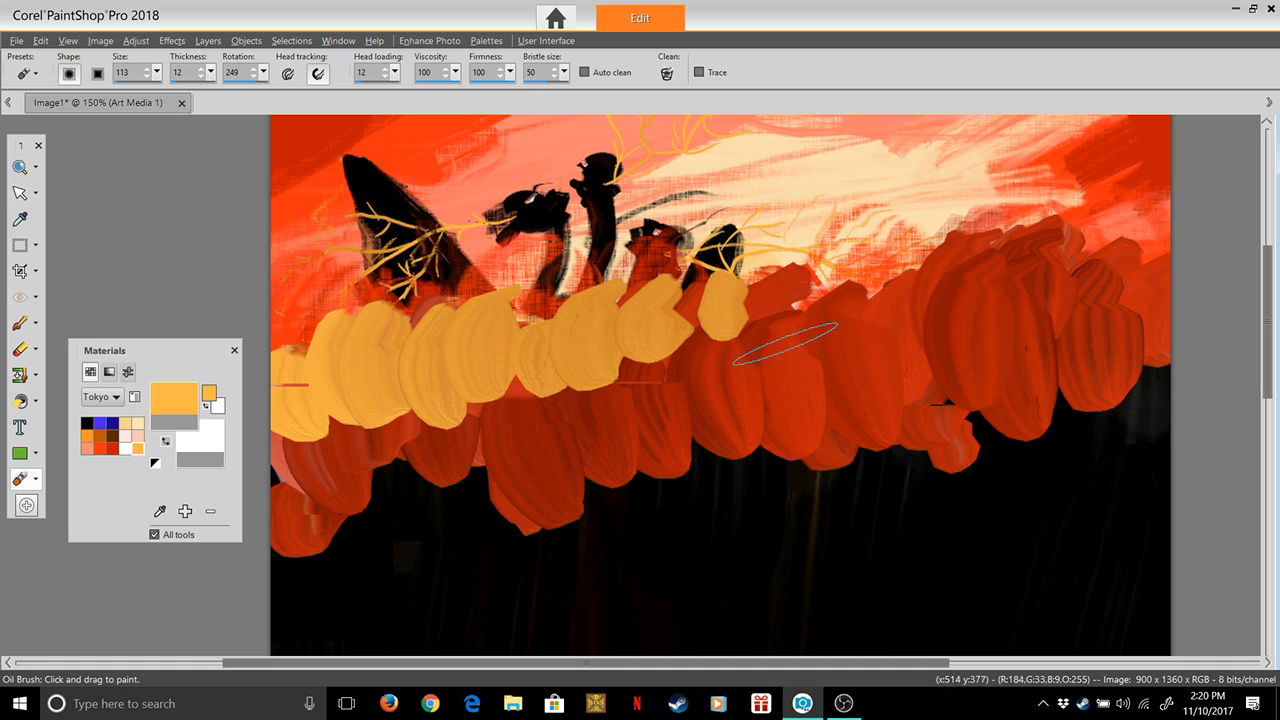
pyautogui.moveTo(786, 346); pyautogui.dragTo(790, 278)
pyautogui.moveTo(852, 339); pyautogui.dragTo(846, 272)
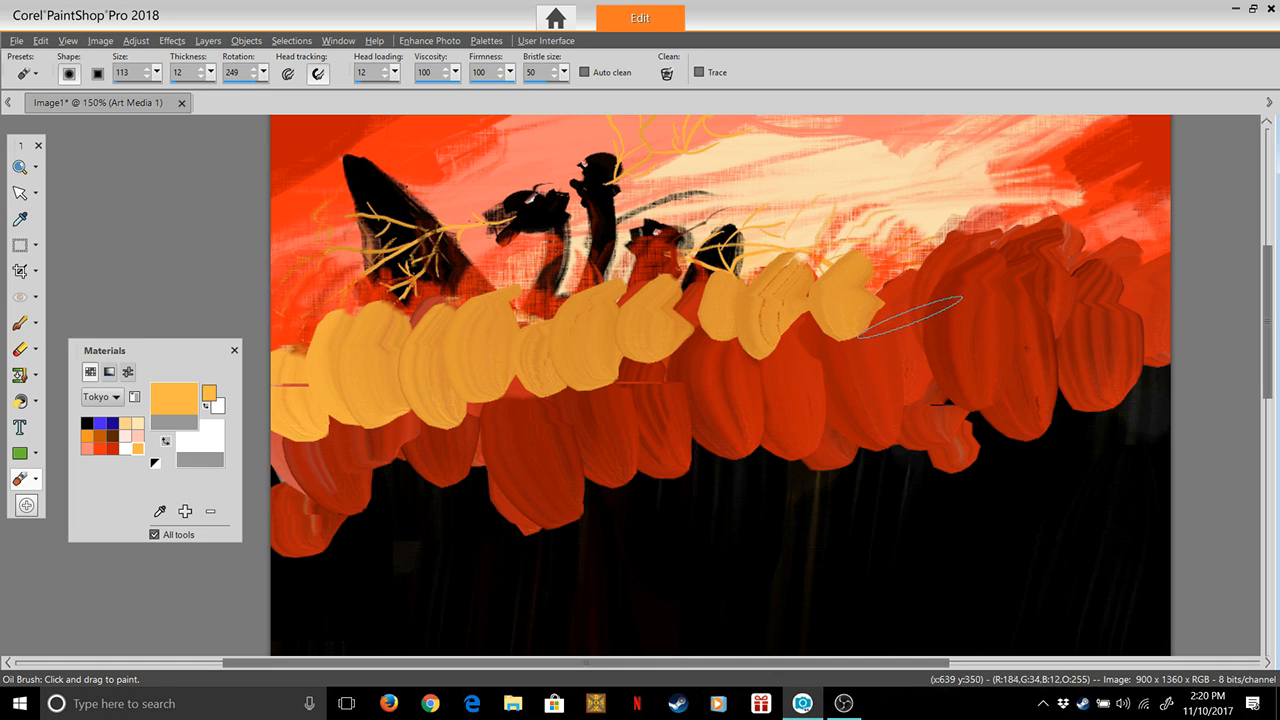
pyautogui.moveTo(934, 325); pyautogui.dragTo(915, 250)
pyautogui.moveTo(975, 318); pyautogui.dragTo(985, 258)
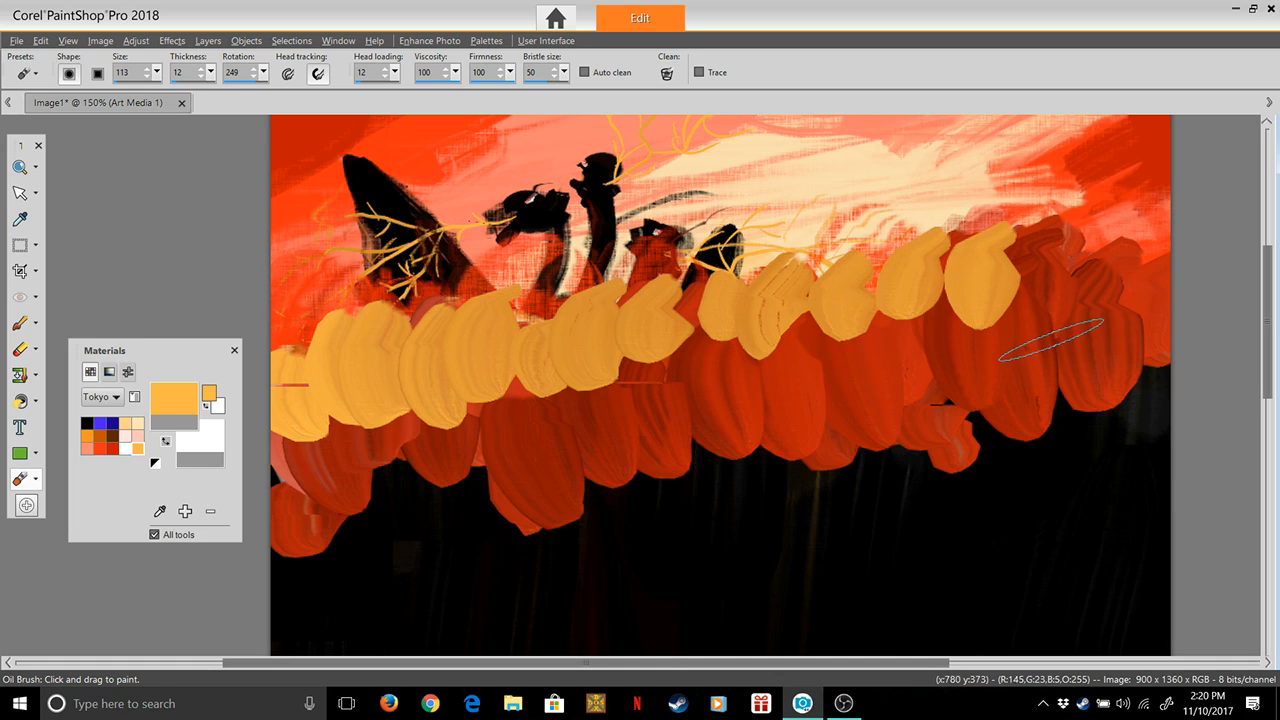
pyautogui.moveTo(1050, 335); pyautogui.dragTo(1048, 280)
pyautogui.moveTo(1118, 335); pyautogui.dragTo(1115, 290)
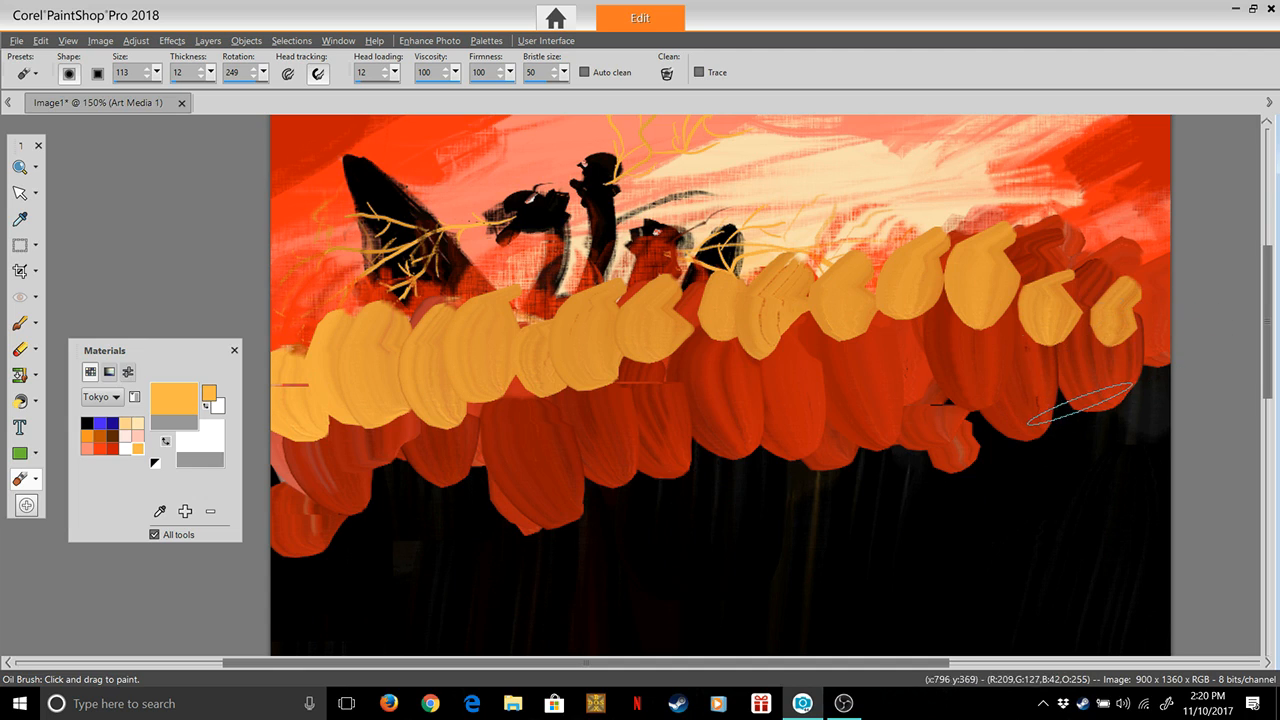
# Paint a second, lower row of yellow-orange strokes over the orange-red from the right end back to the centre
pyautogui.moveTo(1080, 403); pyautogui.dragTo(1085, 322)
pyautogui.moveTo(1010, 430); pyautogui.dragTo(1000, 325)
pyautogui.moveTo(930, 432); pyautogui.dragTo(948, 311)
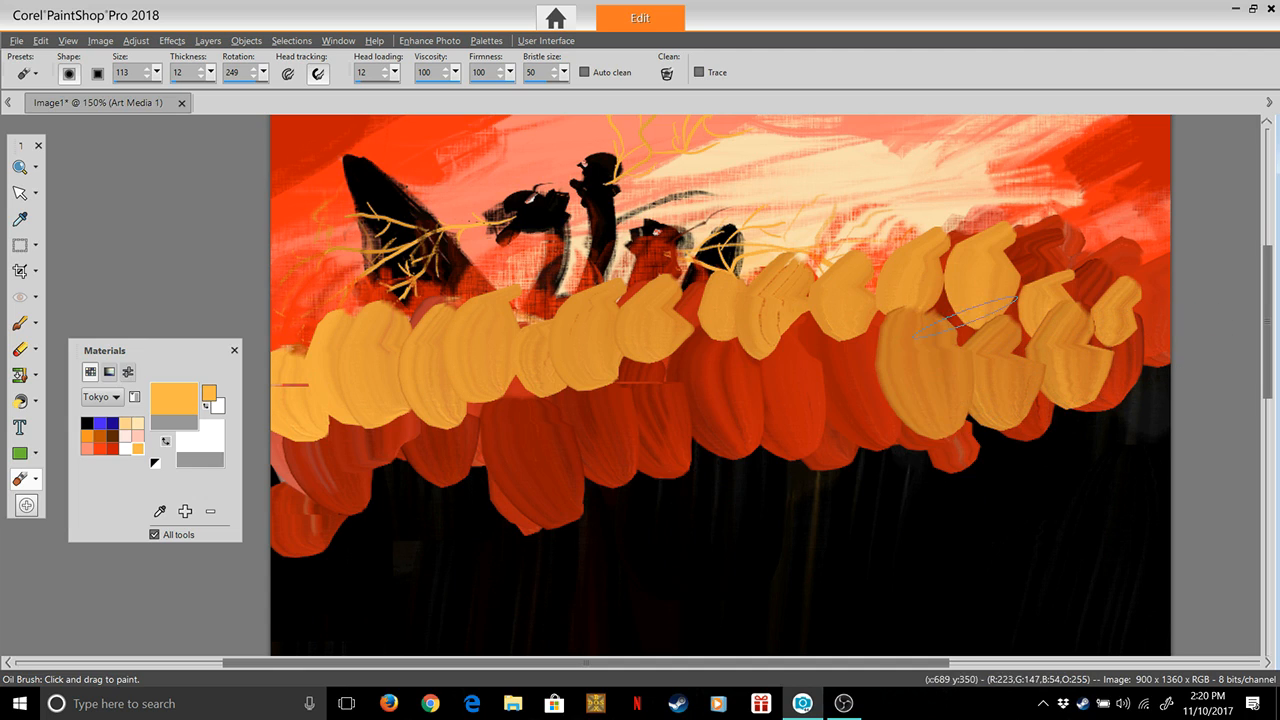
pyautogui.moveTo(855, 440); pyautogui.dragTo(845, 365)
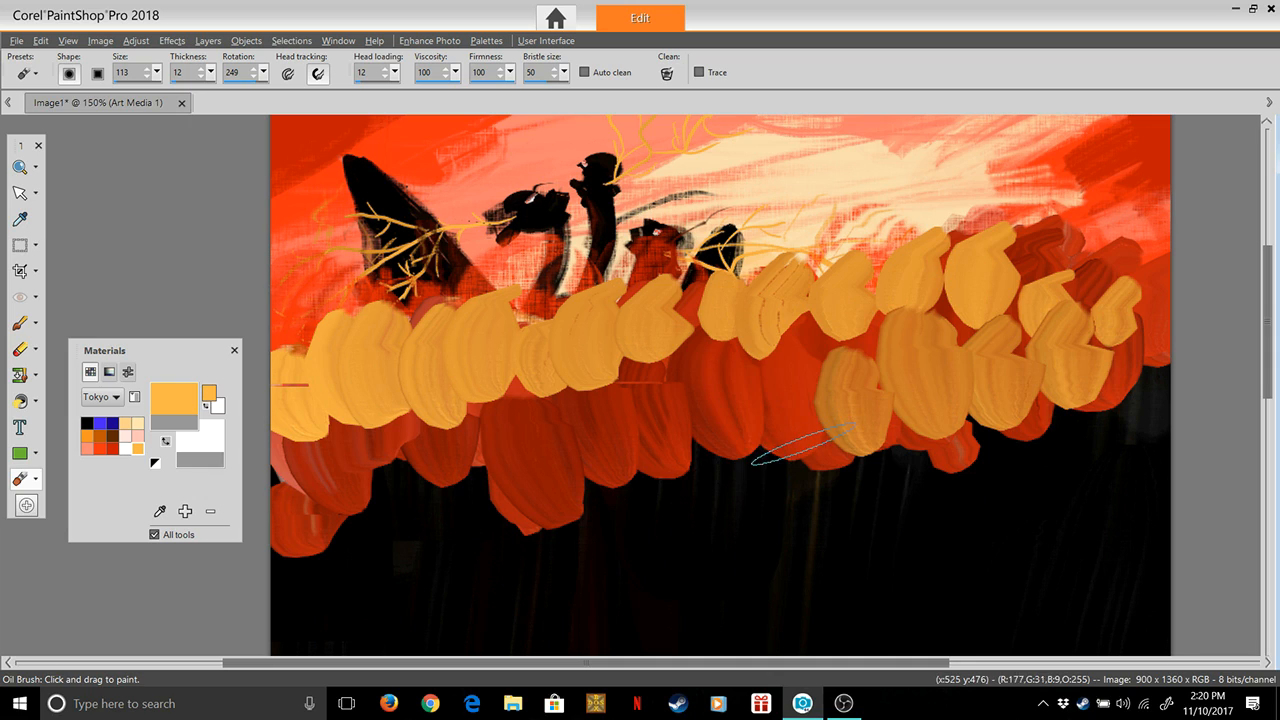
pyautogui.moveTo(795, 440); pyautogui.dragTo(780, 365)
pyautogui.moveTo(720, 420); pyautogui.dragTo(710, 365)
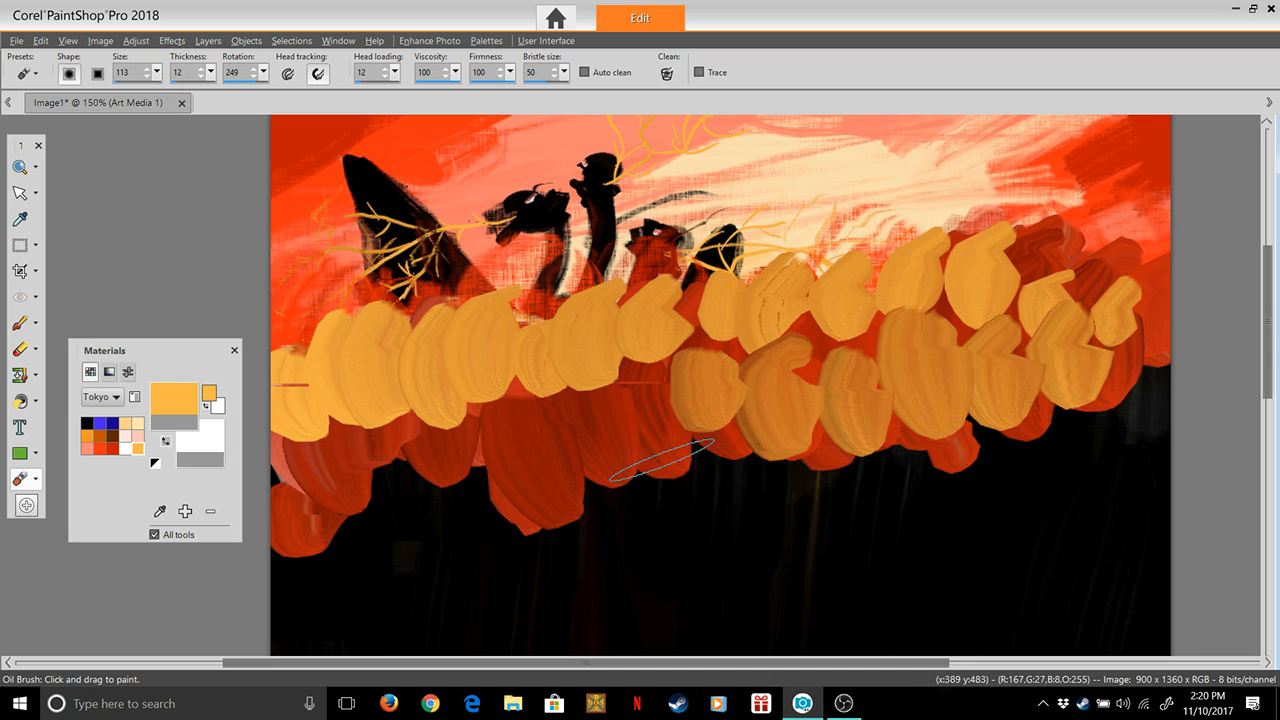
# Carry the lower row of yellow-orange strokes from the centre to the left edge, down over the lowest orange-red patch
pyautogui.moveTo(661, 460); pyautogui.dragTo(655, 392)
pyautogui.moveTo(575, 475); pyautogui.dragTo(570, 395)
pyautogui.moveTo(515, 495); pyautogui.dragTo(510, 405)
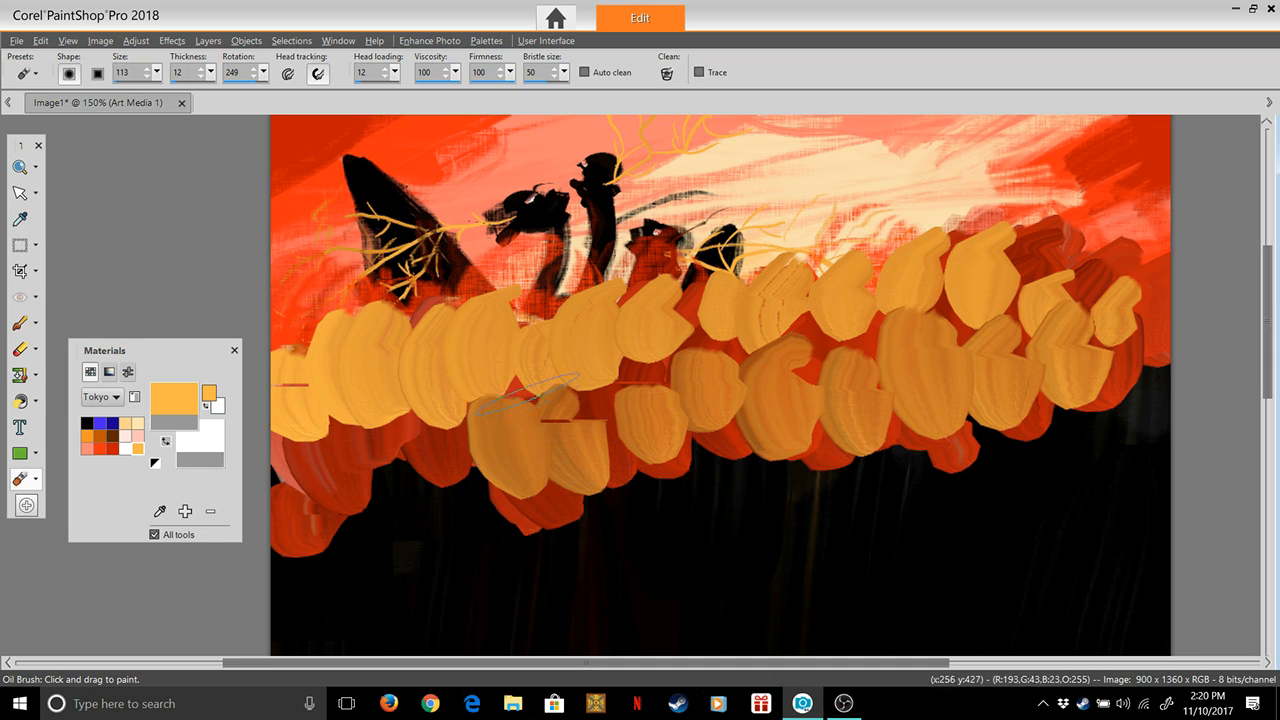
pyautogui.moveTo(415, 478); pyautogui.dragTo(410, 385)
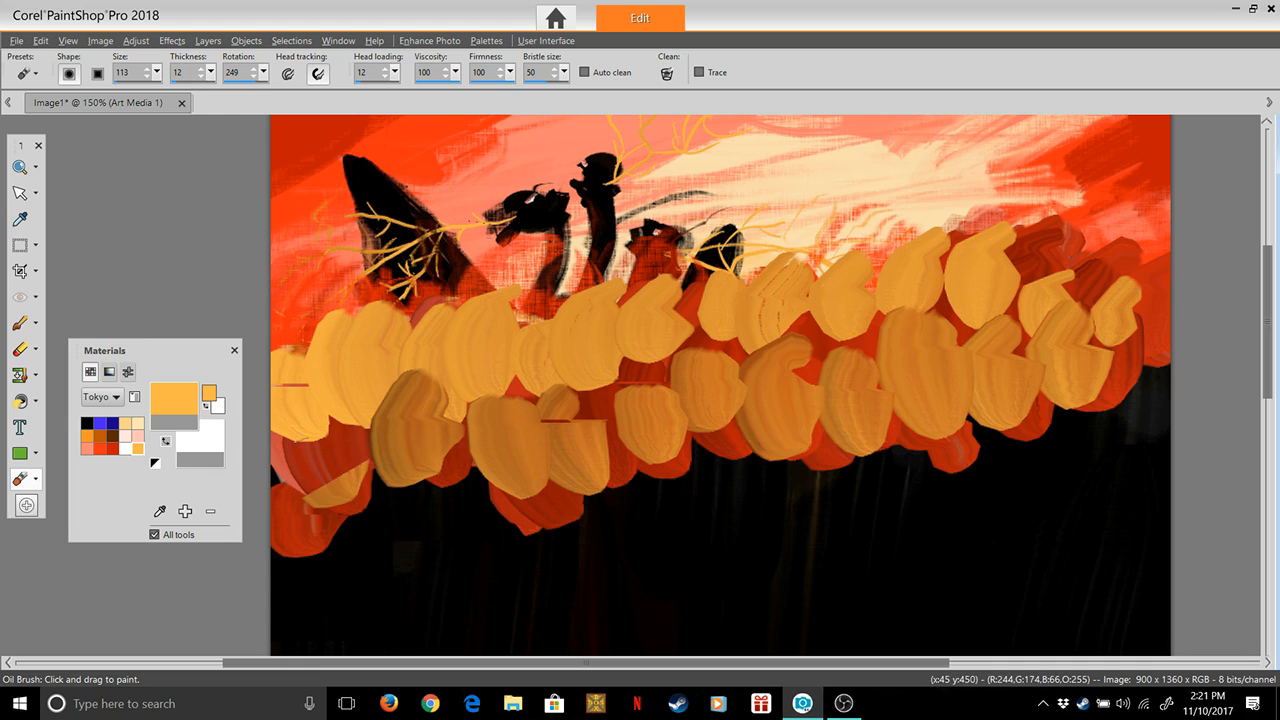
pyautogui.moveTo(342, 494); pyautogui.dragTo(325, 430)
pyautogui.moveTo(310, 552); pyautogui.dragTo(310, 495)
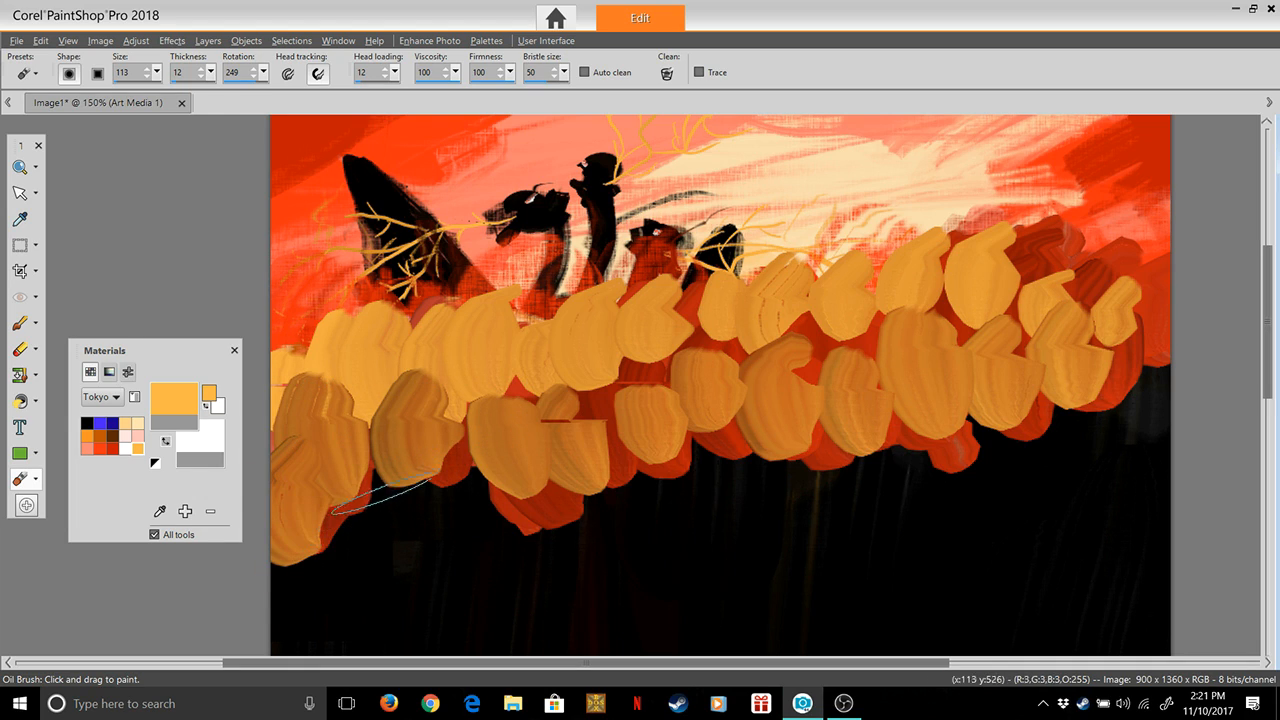
# Cover remaining orange-red gaps in the band with larger upward yellow-orange strokes, working from the left side to the right edge
pyautogui.moveTo(467, 489); pyautogui.dragTo(460, 395)
pyautogui.moveTo(545, 515)
pyautogui.mouseDown()
pyautogui.moveTo(552, 430)
pyautogui.moveTo(630, 365)
pyautogui.mouseUp()
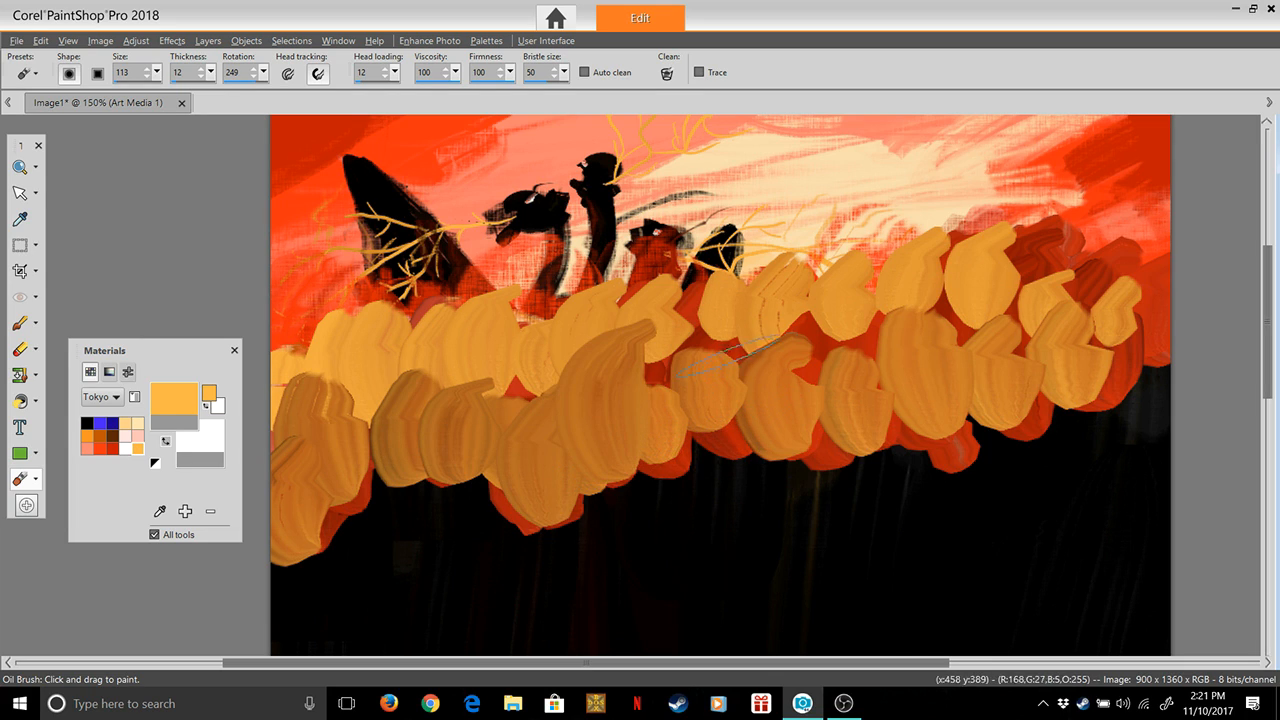
pyautogui.moveTo(730, 358); pyautogui.dragTo(750, 278)
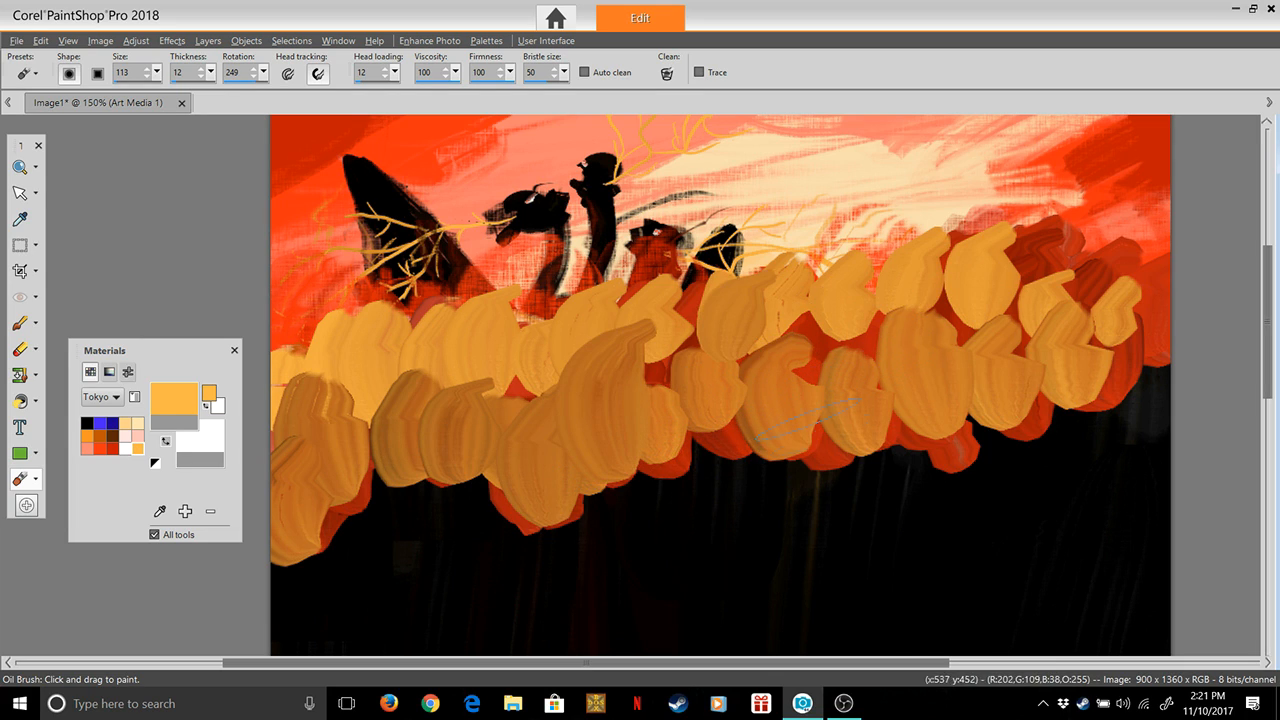
pyautogui.moveTo(843, 462); pyautogui.dragTo(828, 330)
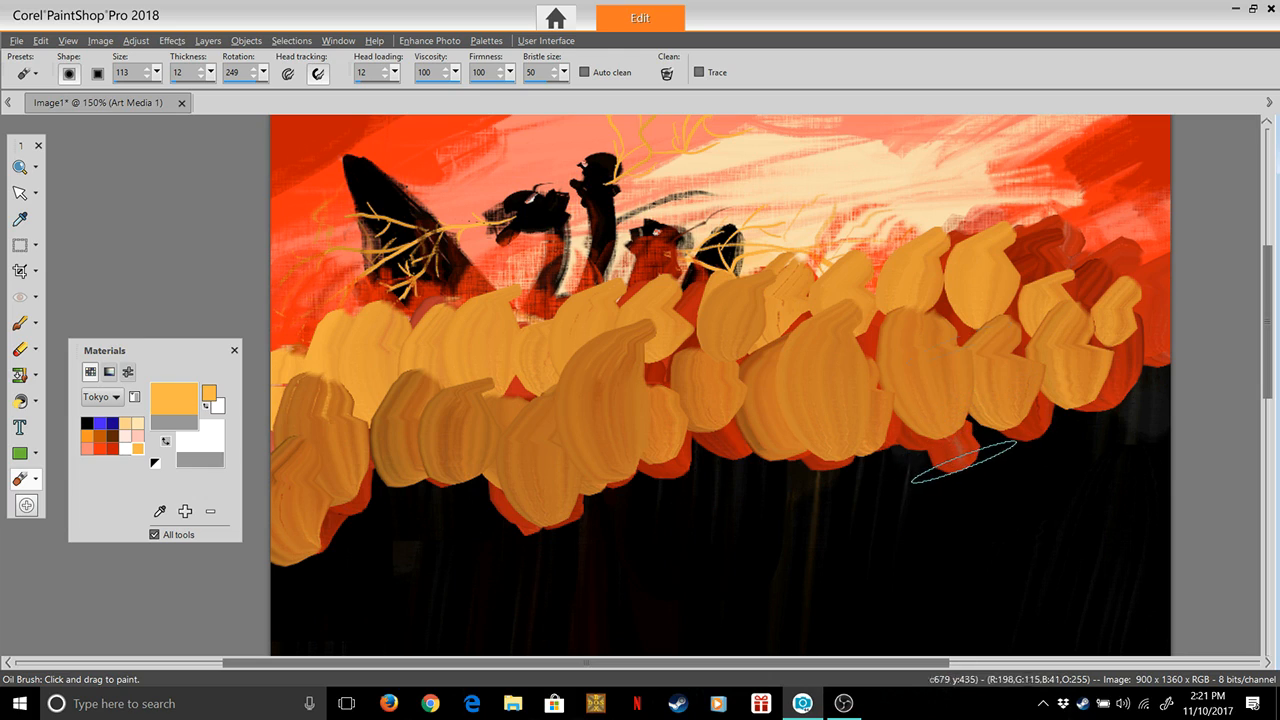
pyautogui.moveTo(962, 460); pyautogui.dragTo(952, 330)
pyautogui.moveTo(1045, 440); pyautogui.dragTo(1050, 330)
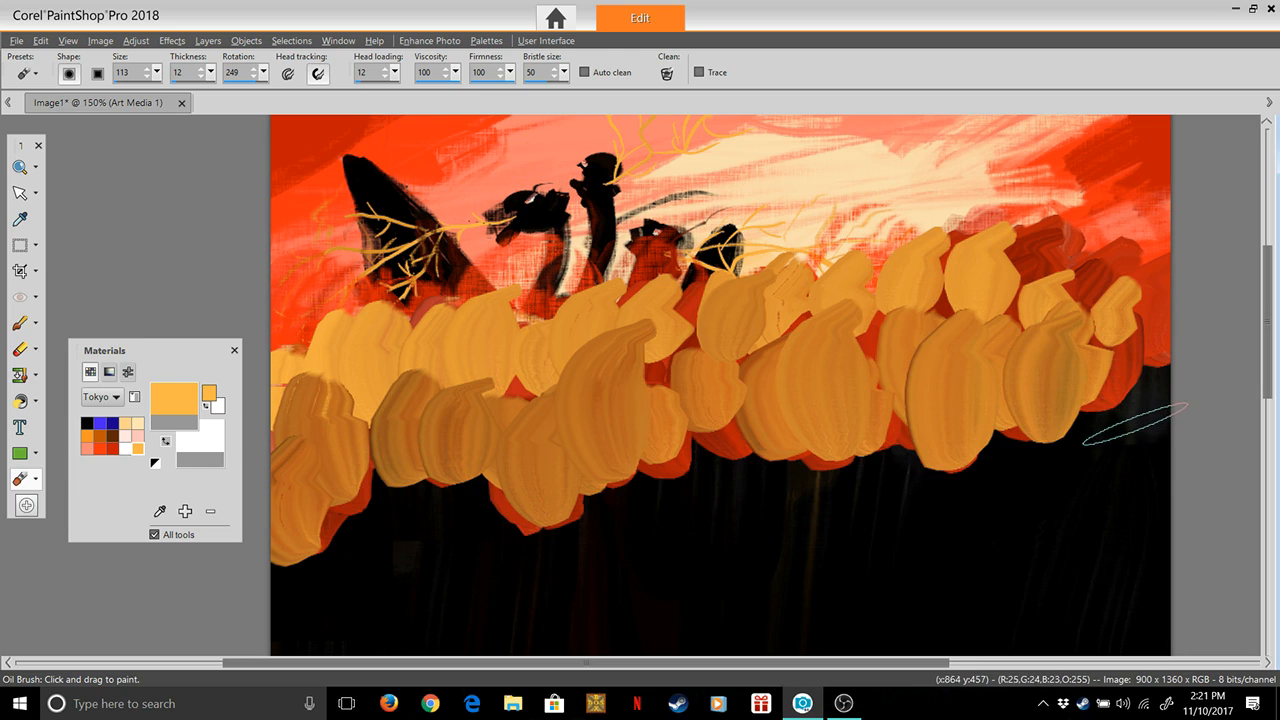
pyautogui.moveTo(1136, 424); pyautogui.dragTo(1138, 325)
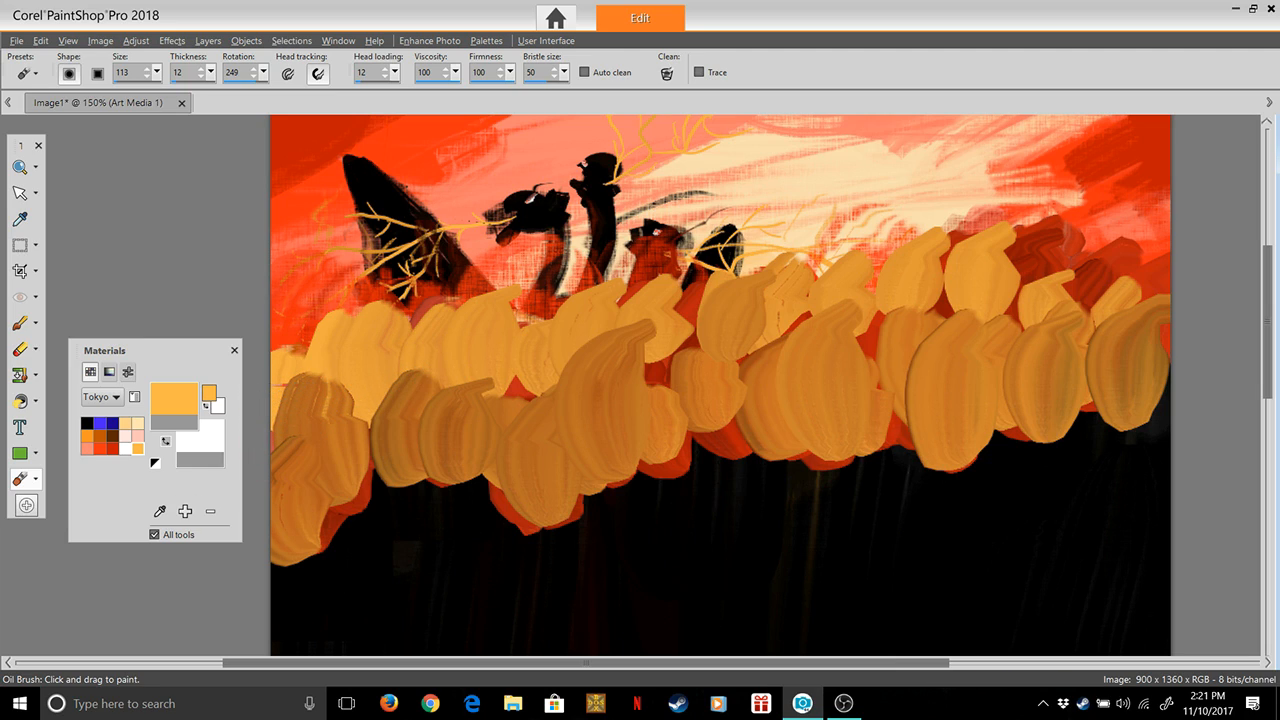
pyautogui.click(125, 449)
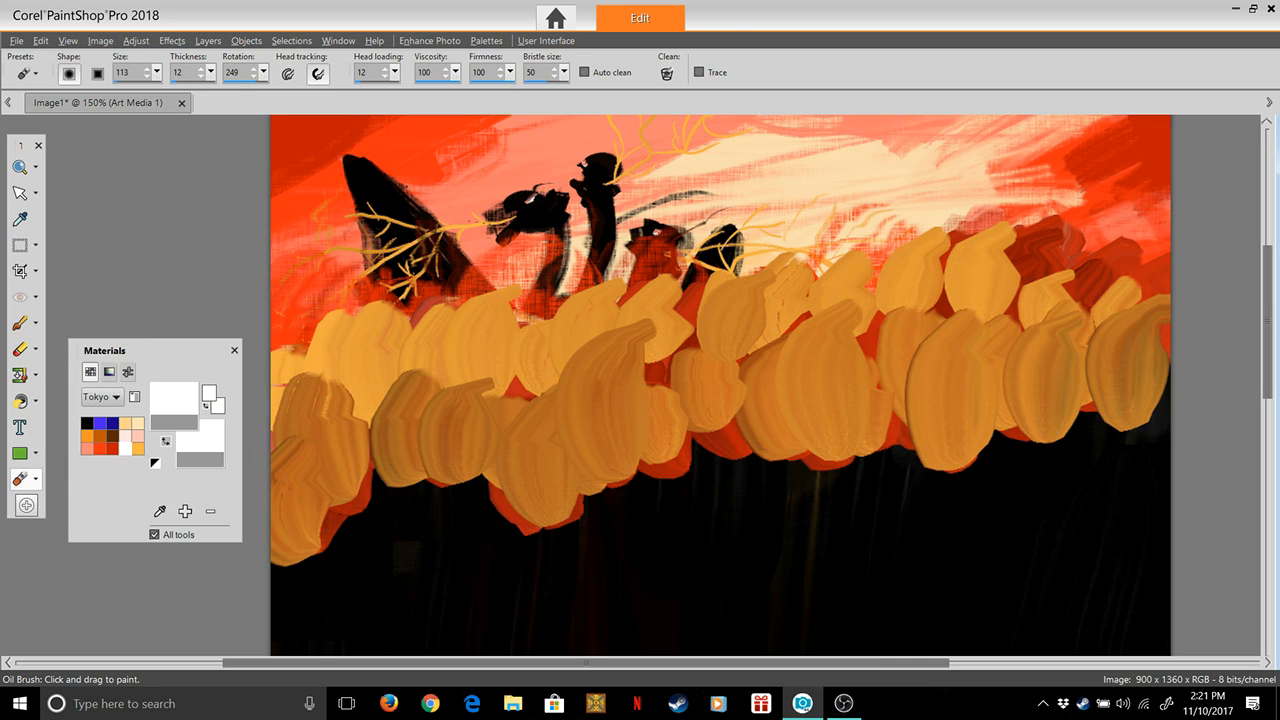
pyautogui.click(174, 398)
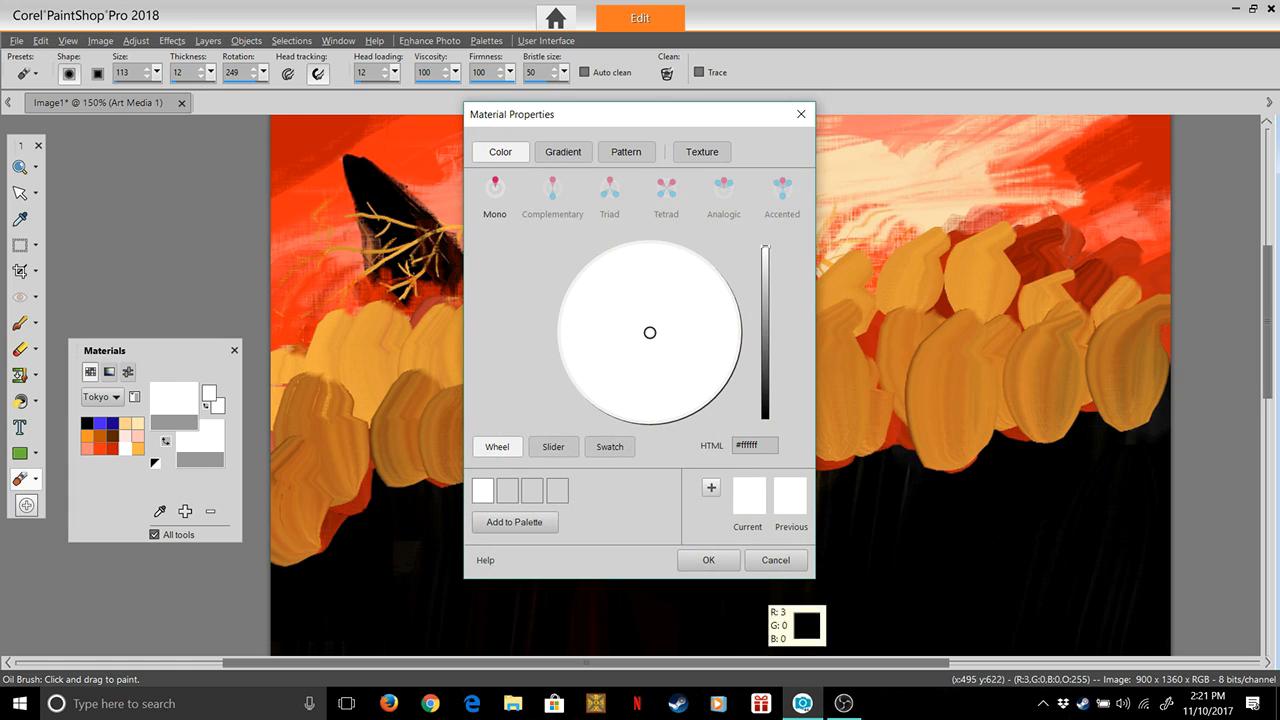
pyautogui.click(776, 560)
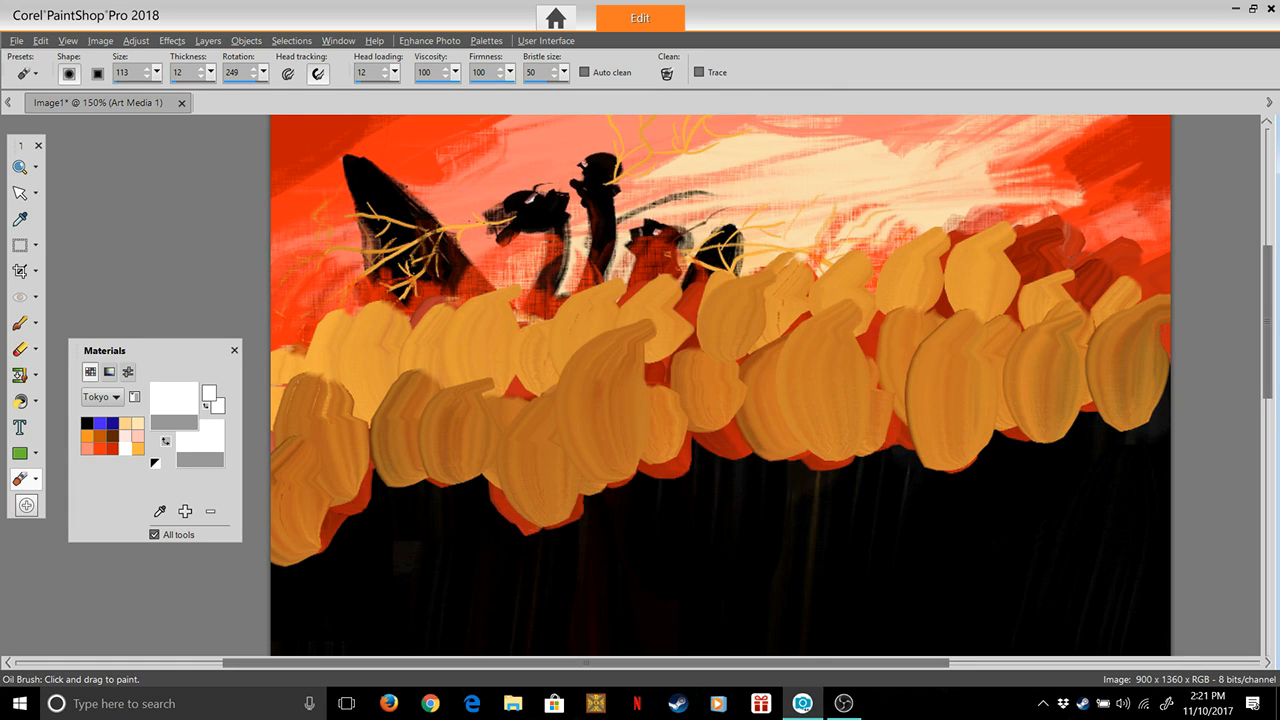
pyautogui.click(174, 398)
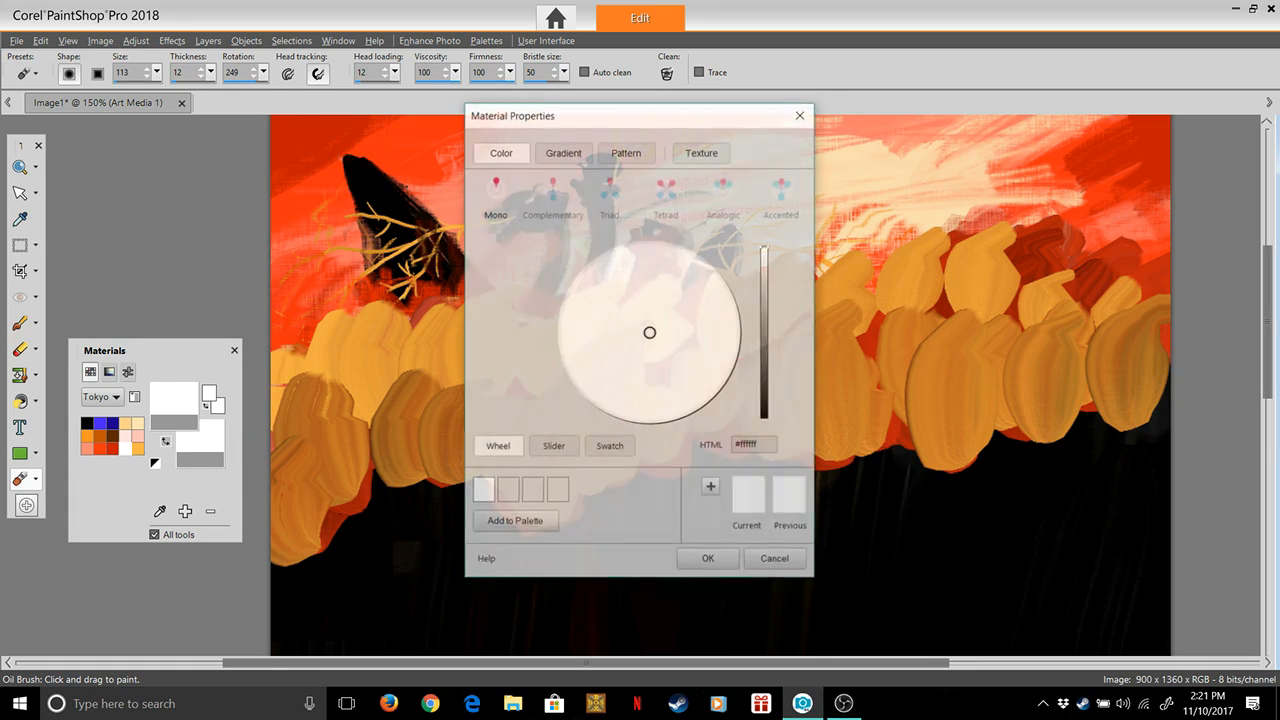
pyautogui.click(801, 114)
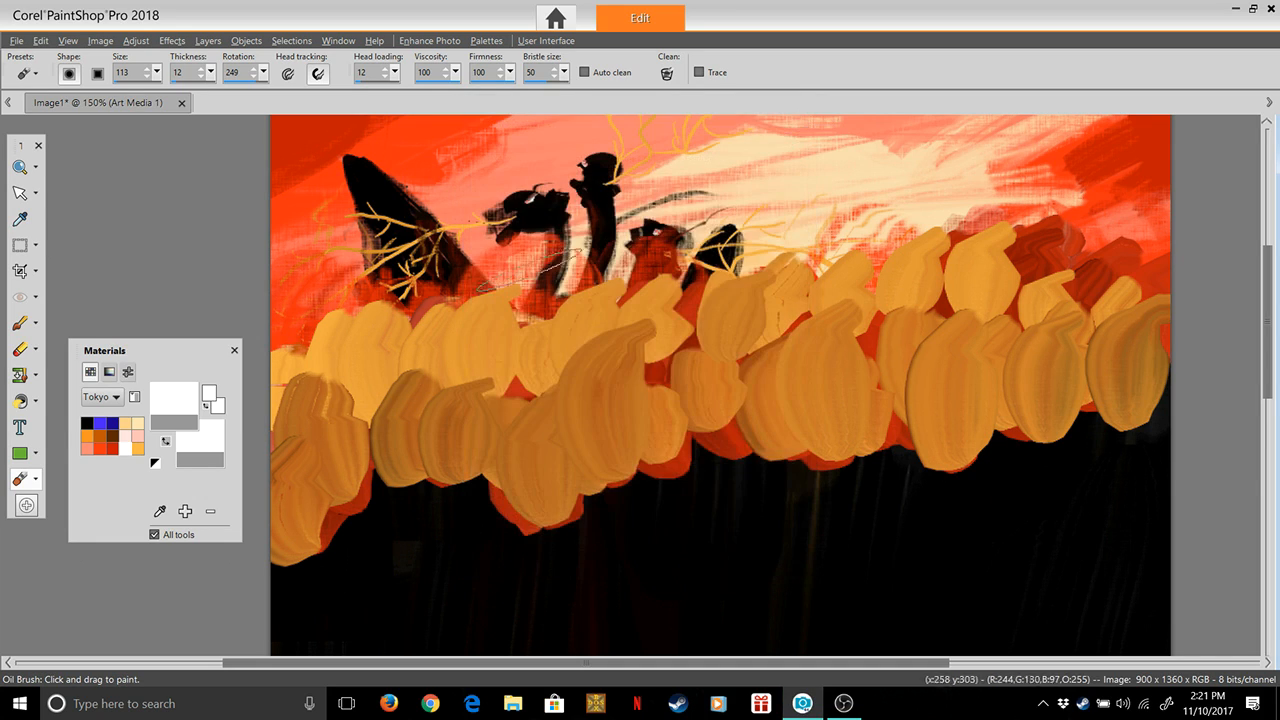
# Choose the pale cream colour from the Tokyo palette as the painting colour
pyautogui.click(138, 423)
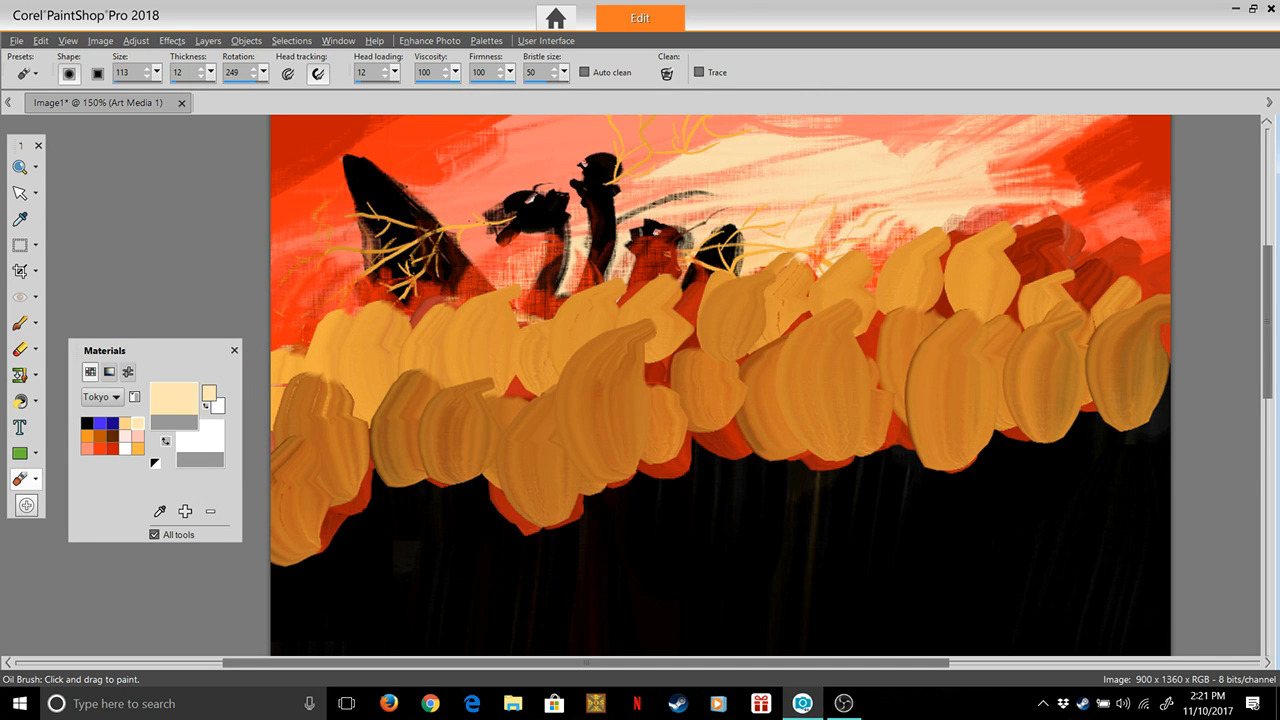
pyautogui.click(174, 398)
pyautogui.click(708, 560)
# Try two cream strokes over the left end of the yellow-orange band and undo them
pyautogui.moveTo(380, 345); pyautogui.dragTo(300, 340)
pyautogui.moveTo(357, 390); pyautogui.dragTo(437, 318)
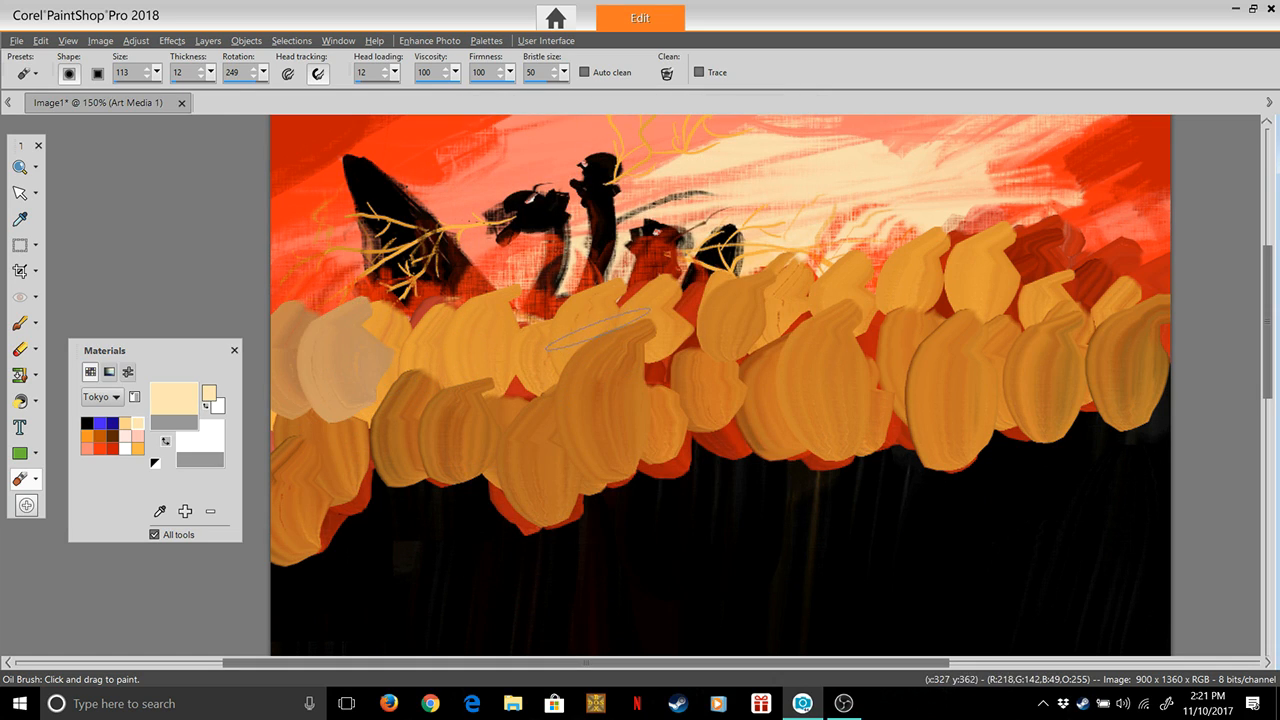
pyautogui.hotkey('ctrl', 'z')
pyautogui.hotkey('ctrl', 'z')
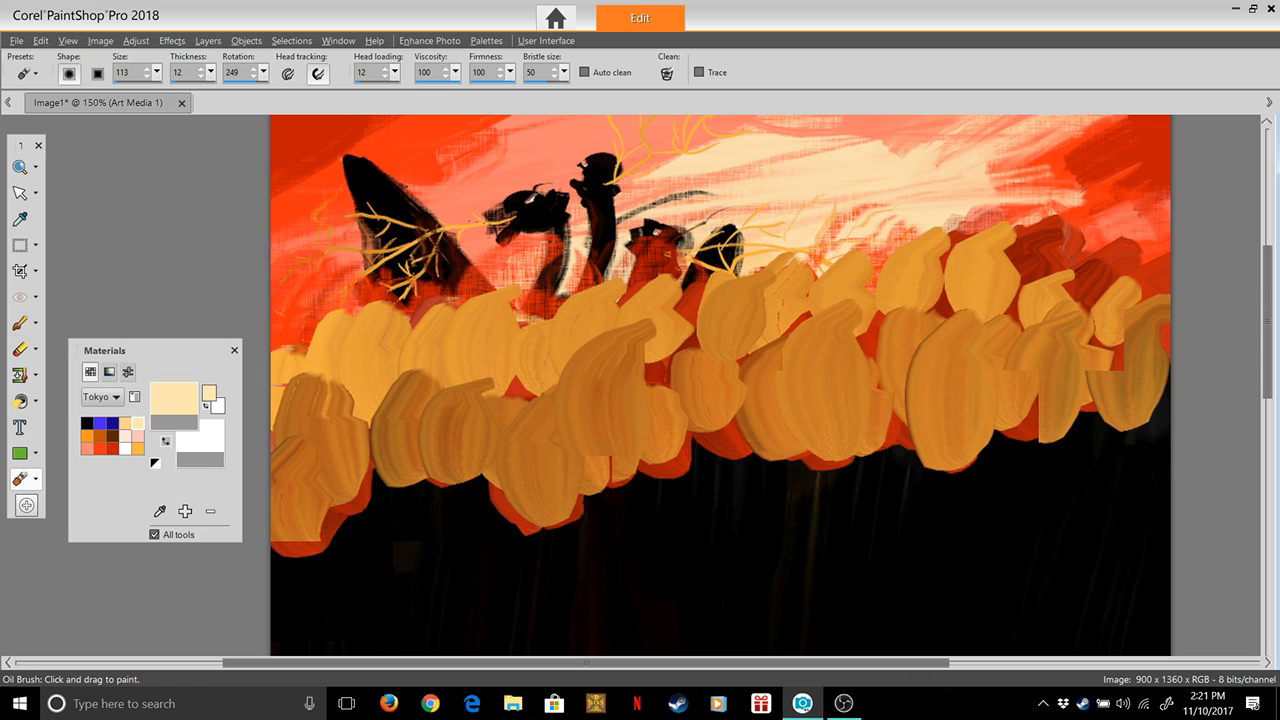
# Set the Oil Brush size to 95, viscosity to 63 and firmness to 76
pyautogui.moveTo(506, 91); pyautogui.dragTo(424, 91)
pyautogui.click(456, 72)
pyautogui.write('95')
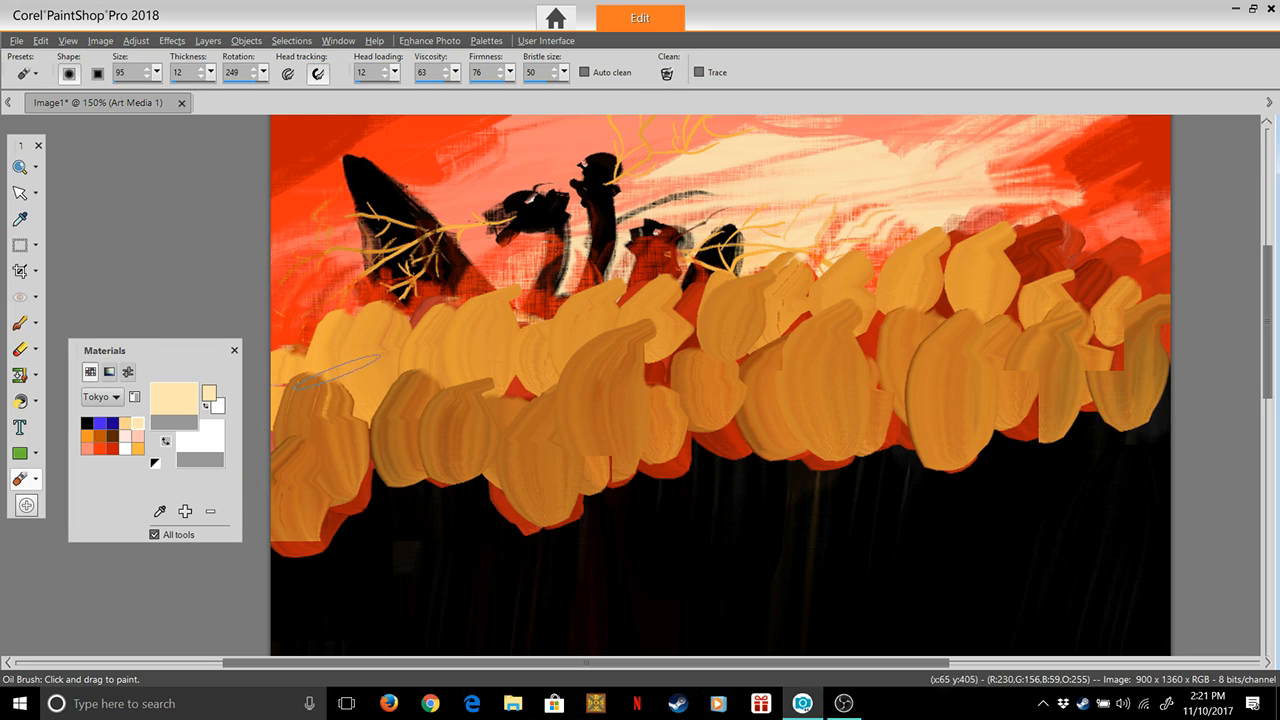
# Paint overlapping cream strokes along the upper yellow-orange row from the left edge to below the dragon's necks, undoing the last stroke
pyautogui.moveTo(301, 406); pyautogui.dragTo(338, 347)
pyautogui.moveTo(354, 390)
pyautogui.mouseDown()
pyautogui.moveTo(371, 339)
pyautogui.moveTo(414, 422)
pyautogui.moveTo(399, 416)
pyautogui.moveTo(427, 324)
pyautogui.moveTo(457, 377)
pyautogui.moveTo(430, 373)
pyautogui.moveTo(502, 326)
pyautogui.moveTo(501, 365)
pyautogui.moveTo(480, 390)
pyautogui.moveTo(544, 267)
pyautogui.moveTo(545, 415)
pyautogui.moveTo(513, 385)
pyautogui.moveTo(494, 313)
pyautogui.moveTo(585, 372)
pyautogui.moveTo(564, 395)
pyautogui.moveTo(559, 308)
pyautogui.moveTo(624, 338)
pyautogui.moveTo(624, 364)
pyautogui.moveTo(609, 305)
pyautogui.moveTo(601, 322)
pyautogui.moveTo(620, 357)
pyautogui.moveTo(670, 355)
pyautogui.mouseUp()
pyautogui.moveTo(595, 387)
pyautogui.mouseDown()
pyautogui.moveTo(667, 342)
pyautogui.moveTo(671, 290)
pyautogui.mouseUp()
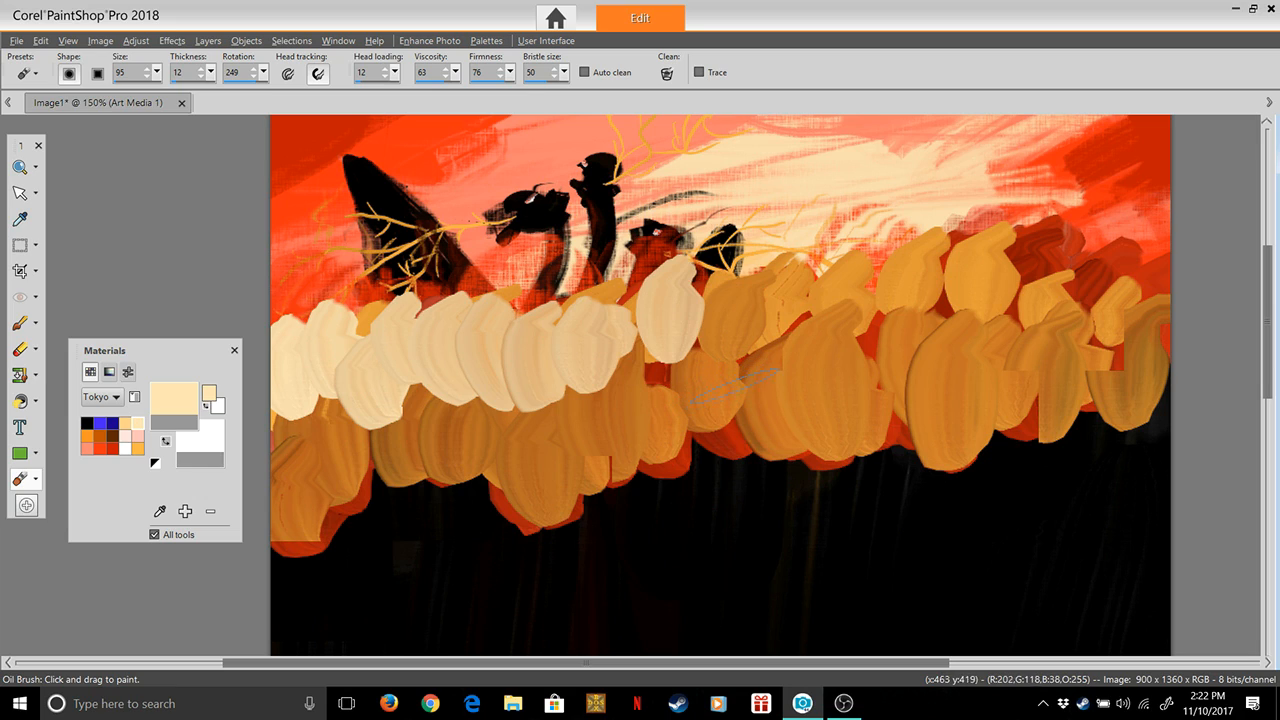
pyautogui.hotkey('ctrl', 'z')
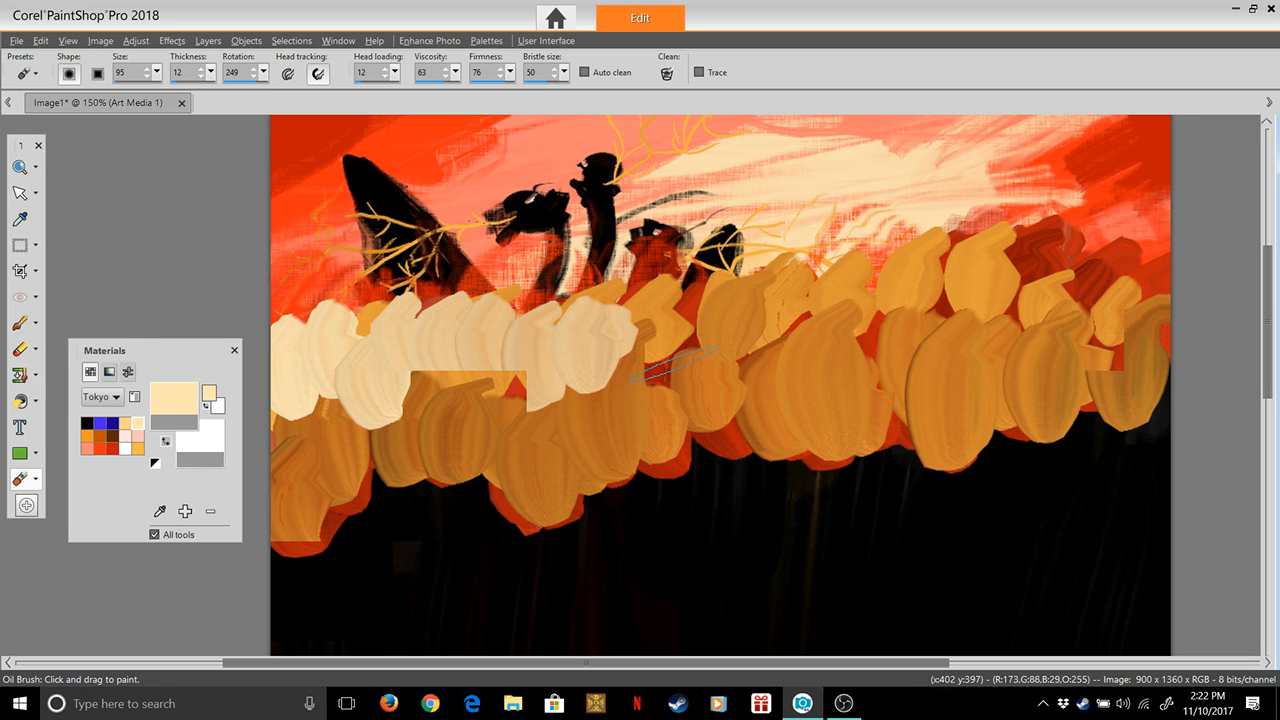
# Continue the upper row of cream strokes over the yellow-orange band from below the dragon's necks to the canvas's right edge
pyautogui.moveTo(685, 365)
pyautogui.mouseDown()
pyautogui.moveTo(677, 318)
pyautogui.moveTo(714, 374)
pyautogui.moveTo(672, 402)
pyautogui.moveTo(760, 334)
pyautogui.moveTo(760, 354)
pyautogui.moveTo(755, 292)
pyautogui.mouseUp()
pyautogui.moveTo(812, 330); pyautogui.dragTo(812, 283)
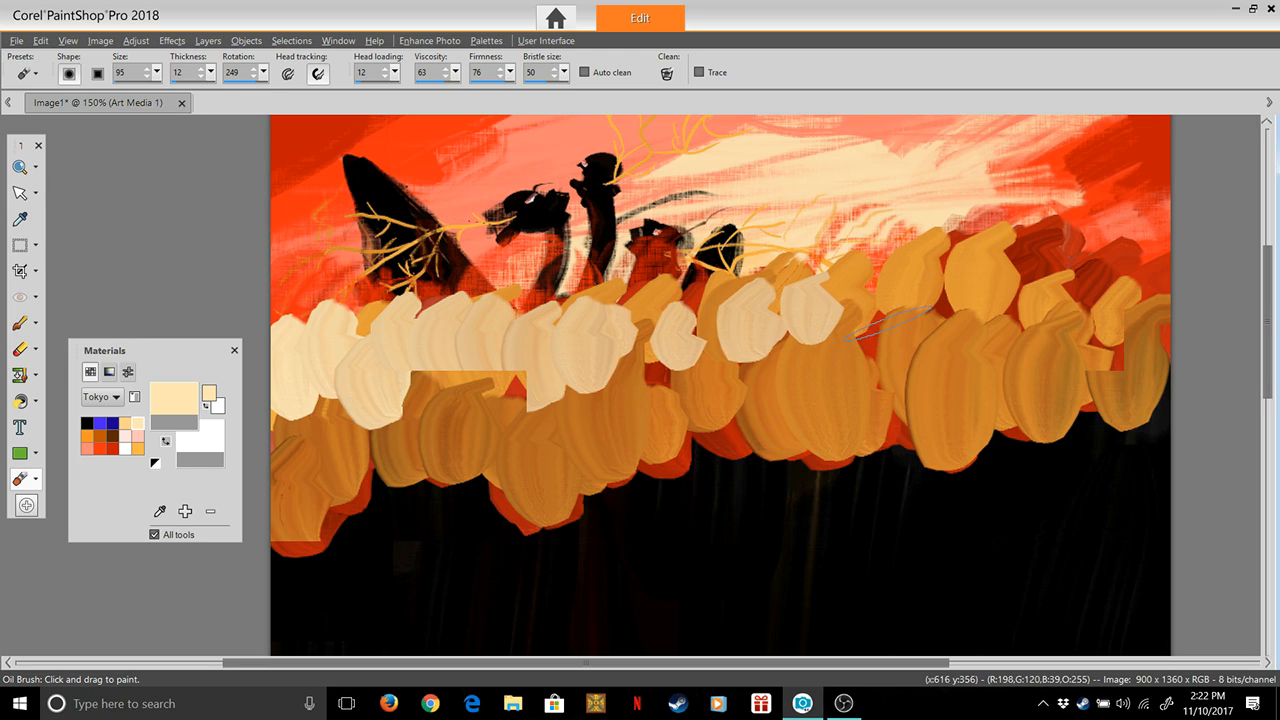
pyautogui.moveTo(885, 330); pyautogui.dragTo(880, 282)
pyautogui.moveTo(946, 322); pyautogui.dragTo(942, 245)
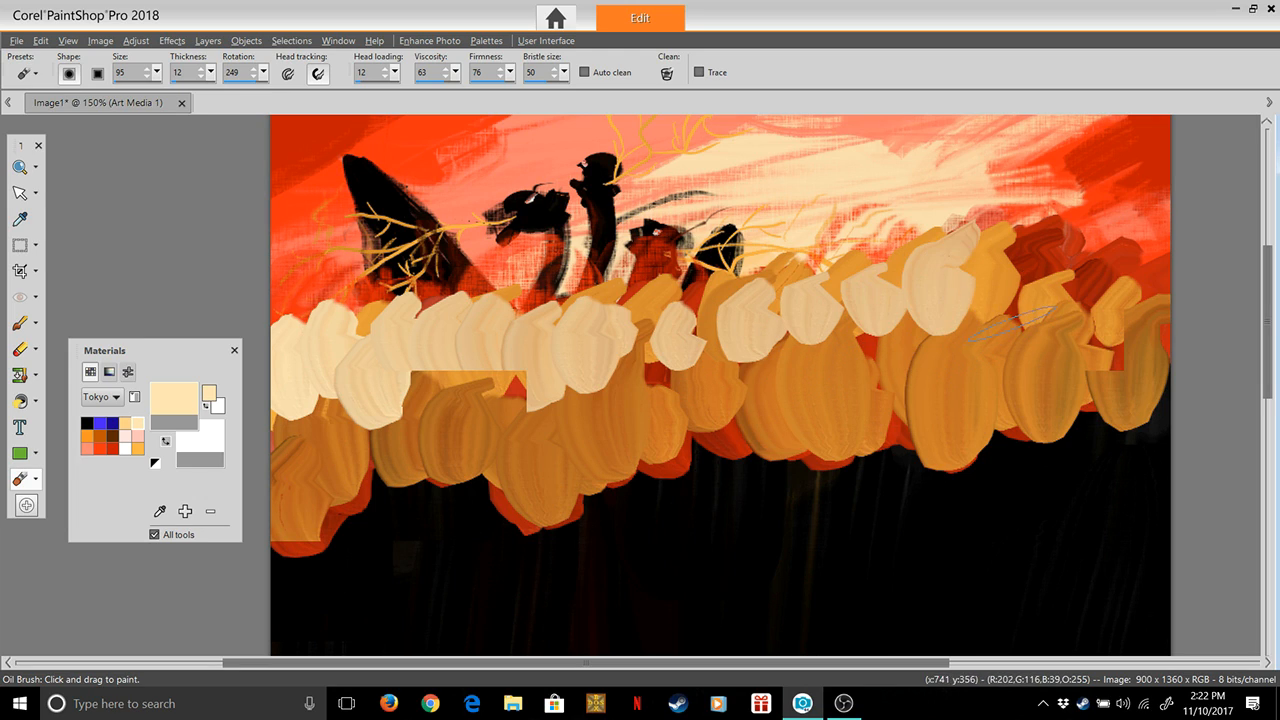
pyautogui.moveTo(1015, 330); pyautogui.dragTo(1013, 282)
pyautogui.moveTo(1085, 340); pyautogui.dragTo(1083, 285)
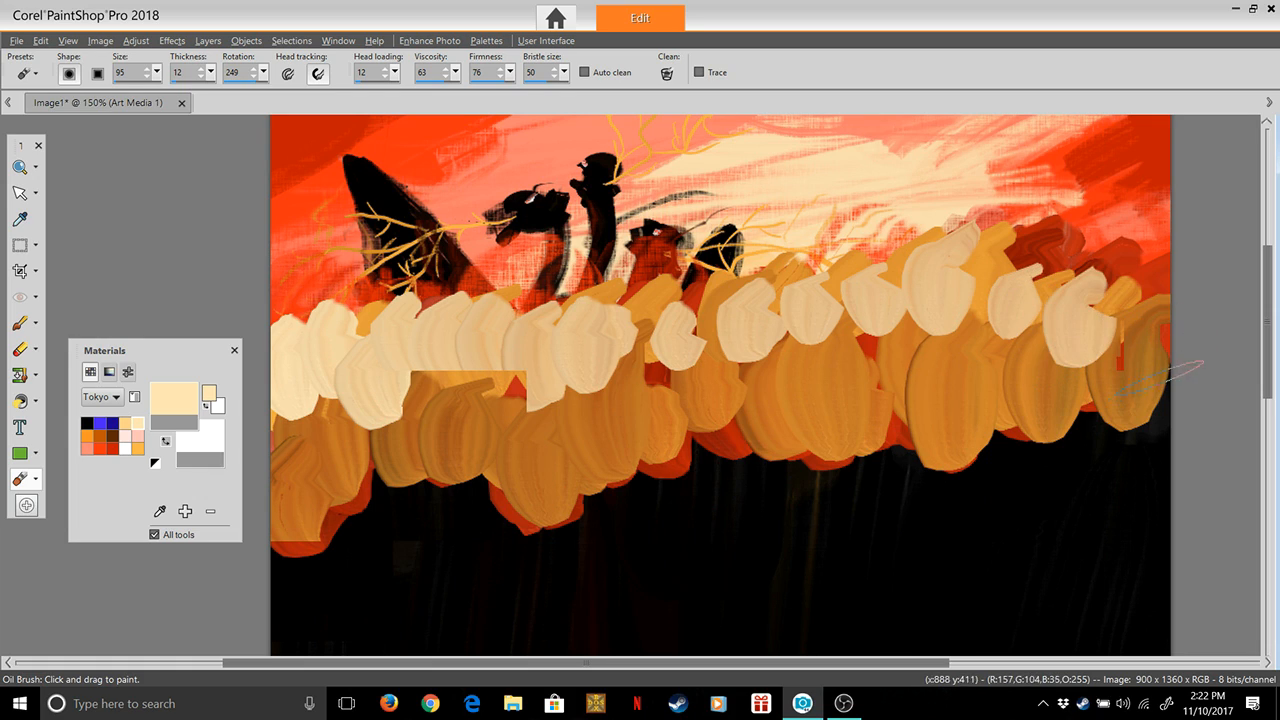
pyautogui.moveTo(1150, 400); pyautogui.dragTo(1165, 325)
# Try a lower row of cream strokes over the right half of the yellow-orange band and undo them
pyautogui.moveTo(1078, 435); pyautogui.dragTo(1085, 408)
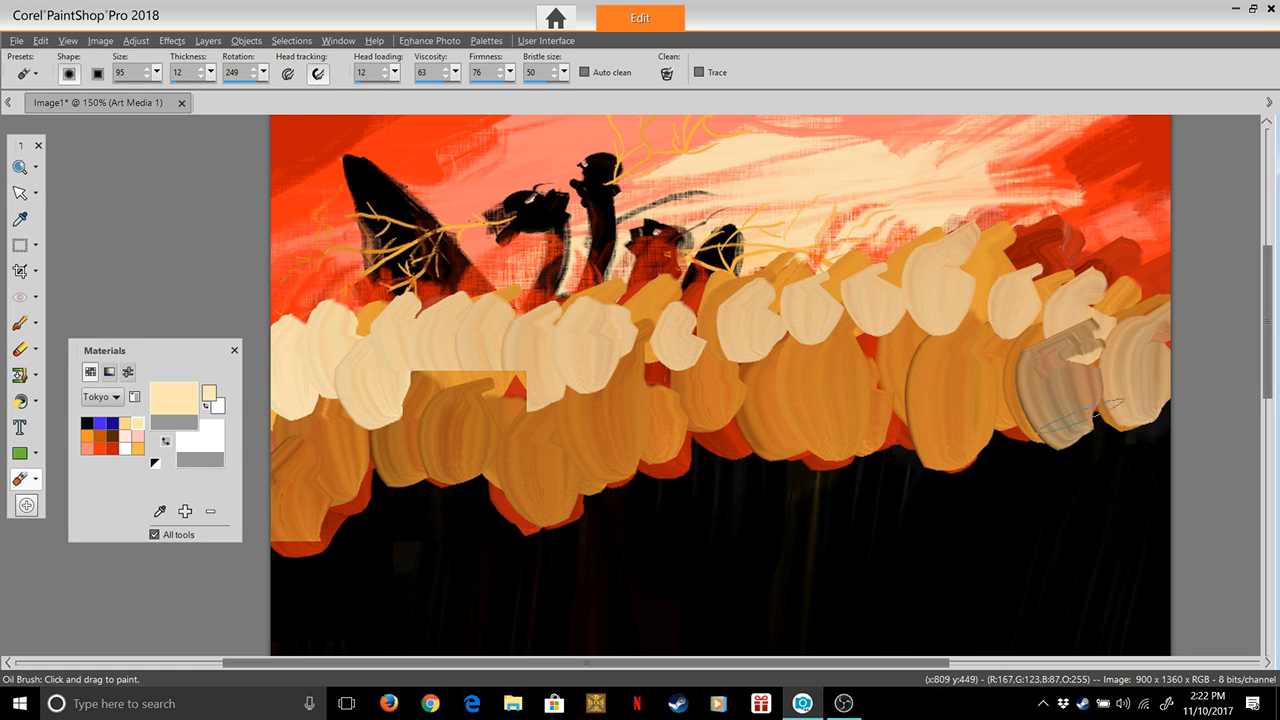
pyautogui.moveTo(1000, 435); pyautogui.dragTo(1000, 340)
pyautogui.moveTo(930, 435); pyautogui.dragTo(928, 335)
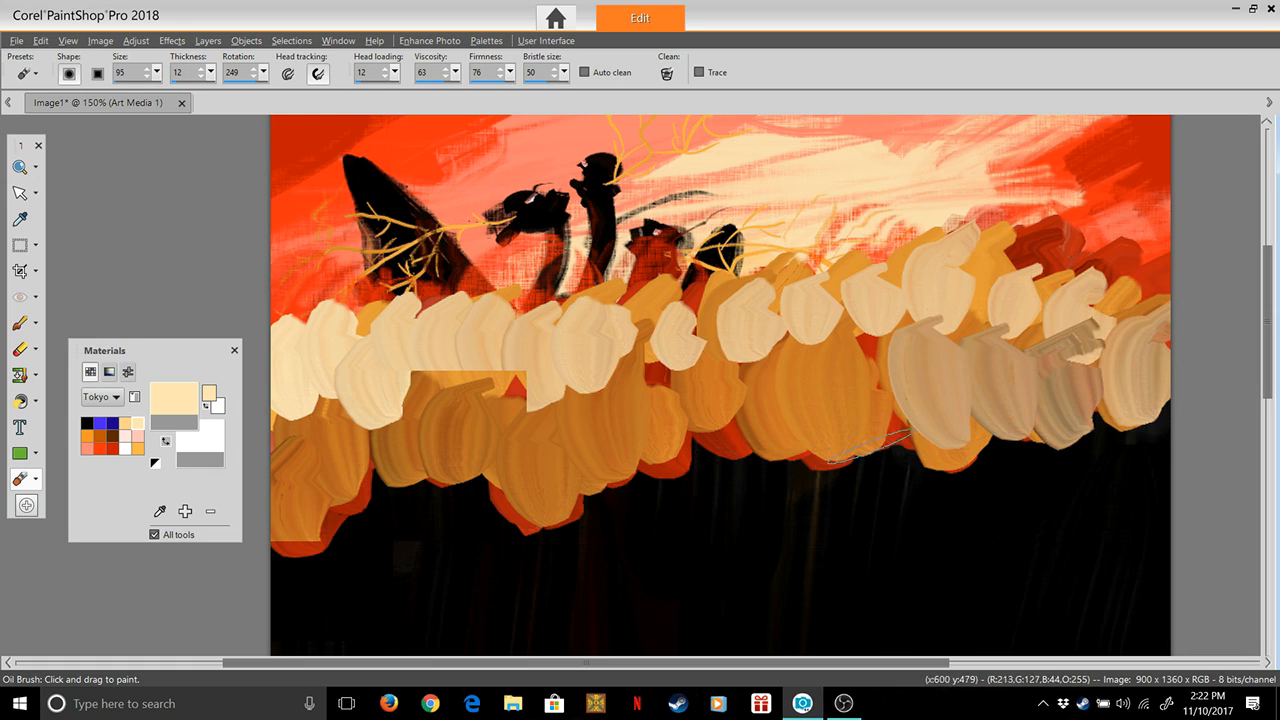
pyautogui.moveTo(880, 450); pyautogui.dragTo(905, 358)
pyautogui.moveTo(860, 440)
pyautogui.mouseDown()
pyautogui.moveTo(869, 364)
pyautogui.moveTo(850, 320)
pyautogui.mouseUp()
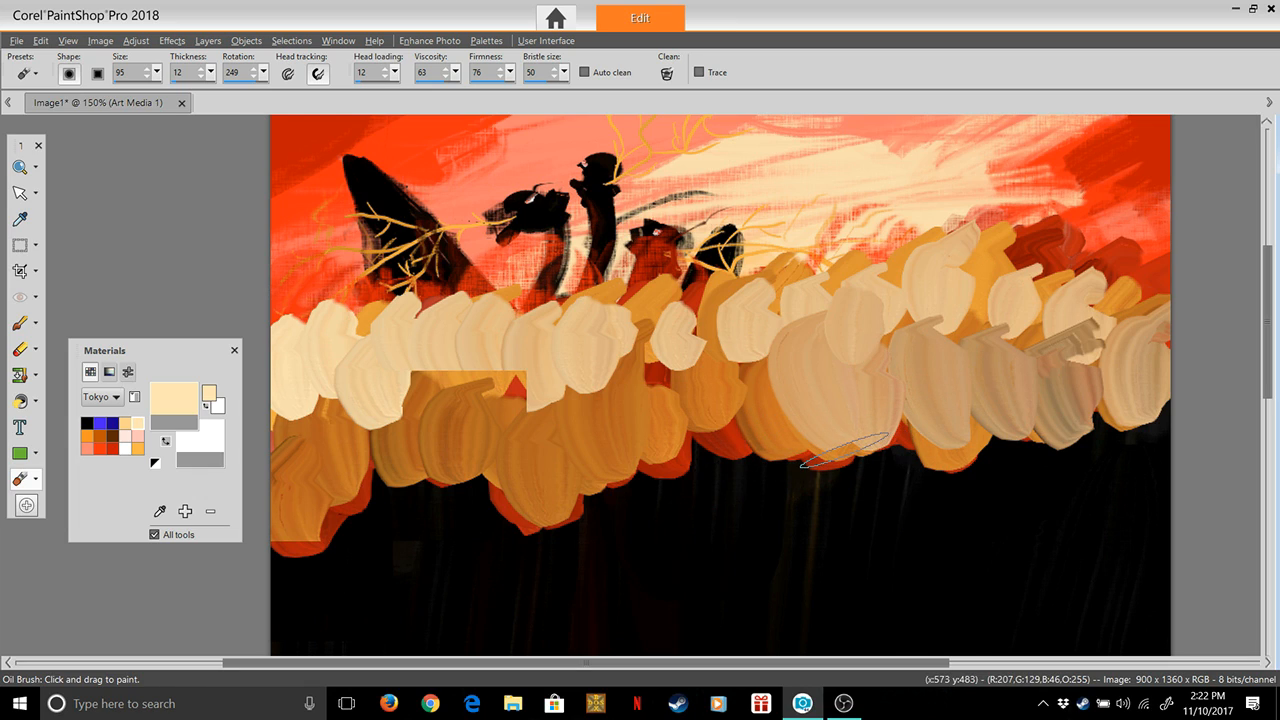
pyautogui.hotkey('ctrl', 'z')
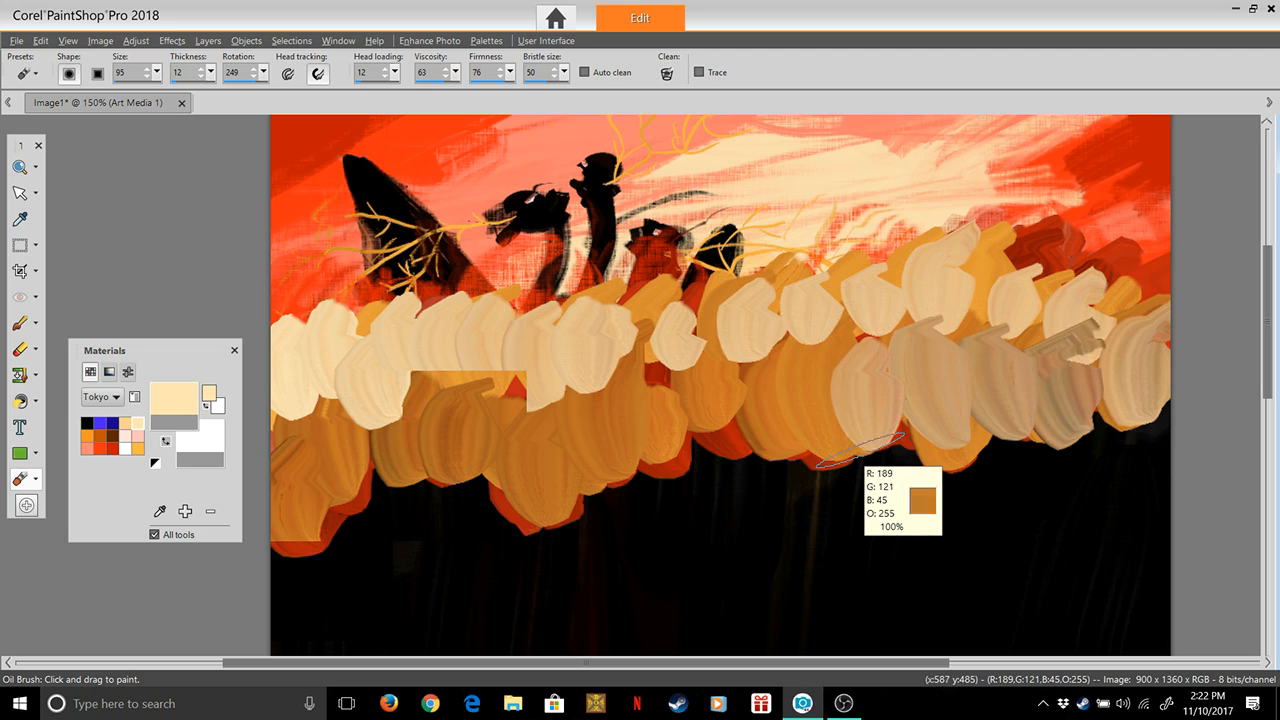
pyautogui.hotkey('ctrl', 'z')
pyautogui.hotkey('ctrl', 'z')
pyautogui.hotkey('ctrl', 'z')
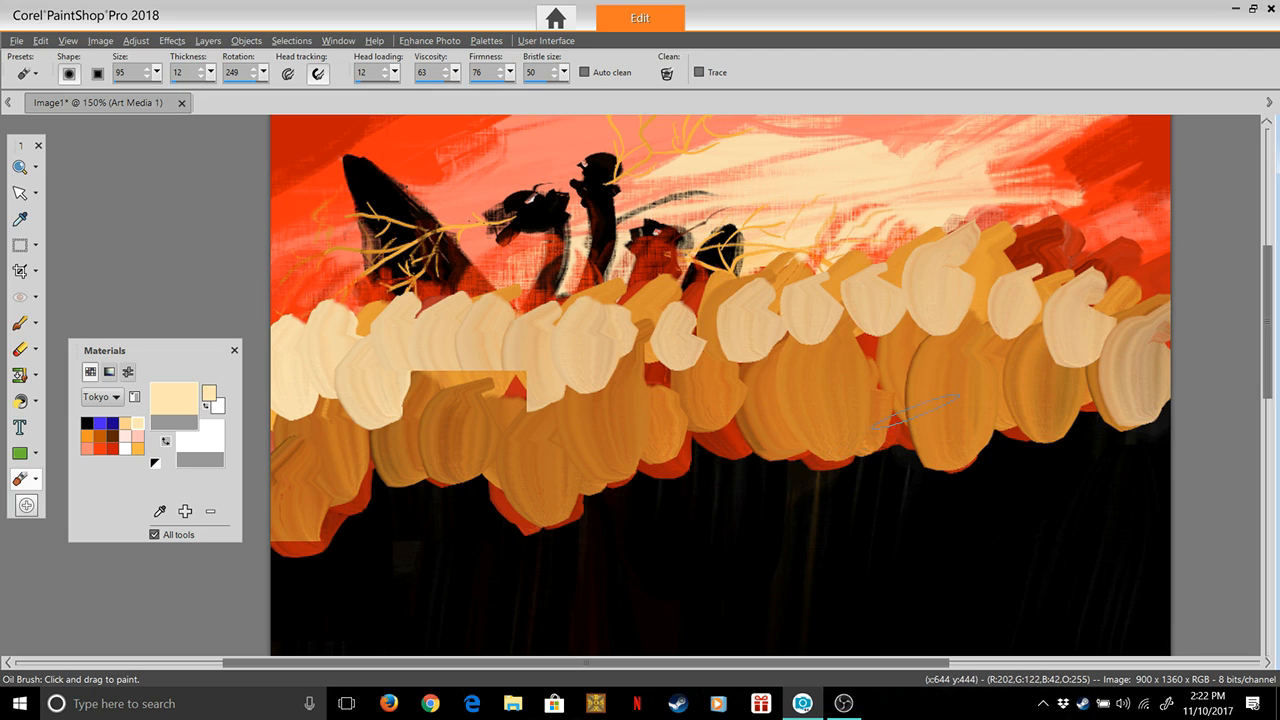
# Paint a lower row of overlapping cream strokes across the yellow-orange band from the right edge of the canvas to the left edge
pyautogui.moveTo(1087, 421); pyautogui.dragTo(1100, 348)
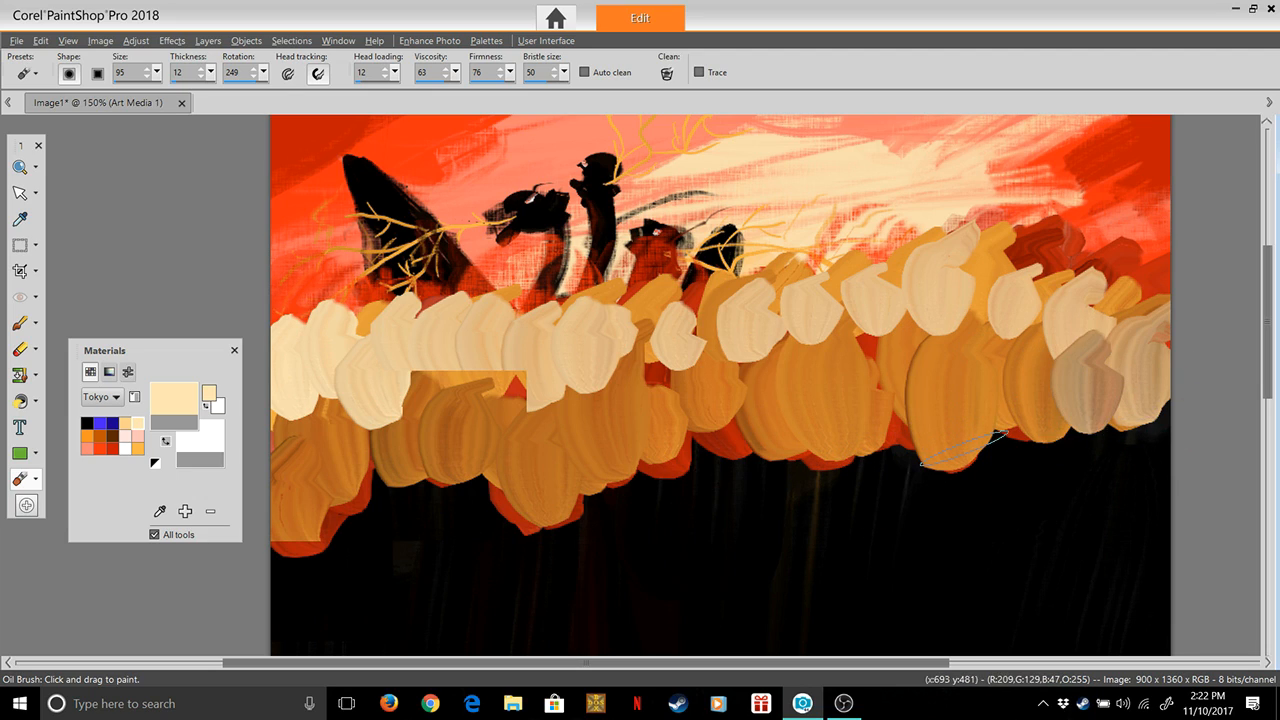
pyautogui.moveTo(1055, 388); pyautogui.dragTo(1052, 330)
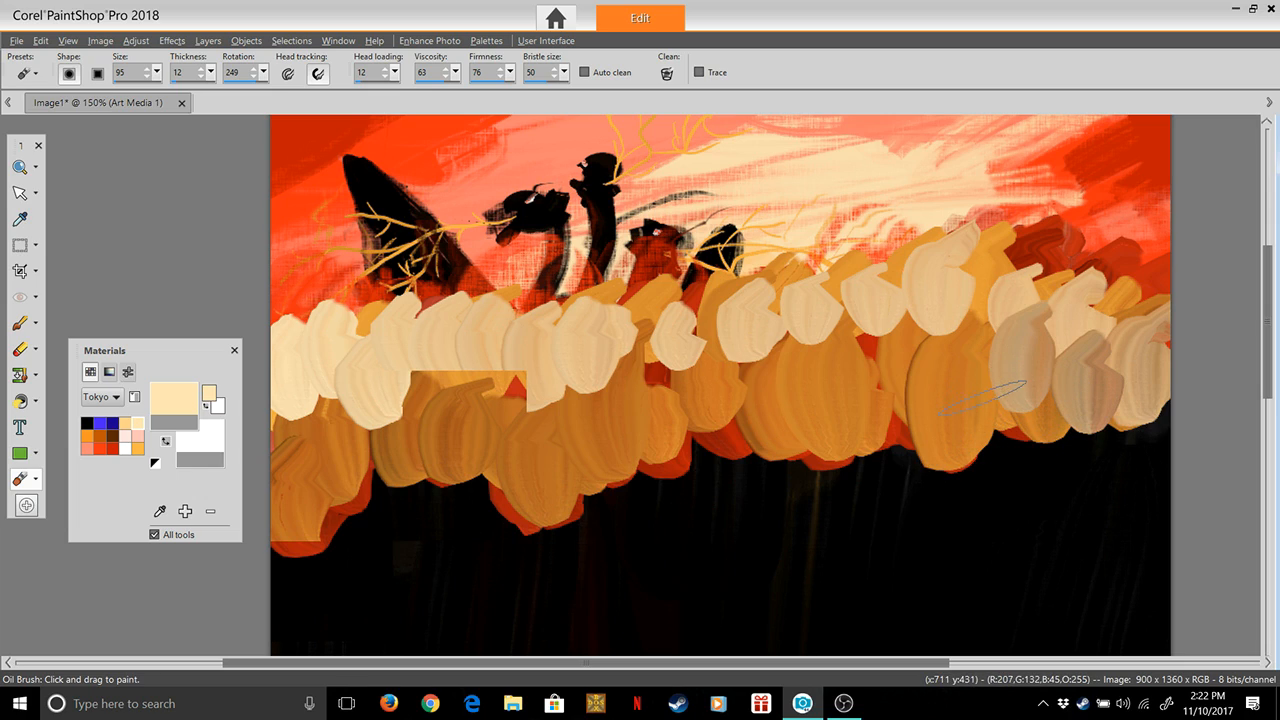
pyautogui.moveTo(982, 394); pyautogui.dragTo(1030, 325)
pyautogui.moveTo(916, 404); pyautogui.dragTo(972, 332)
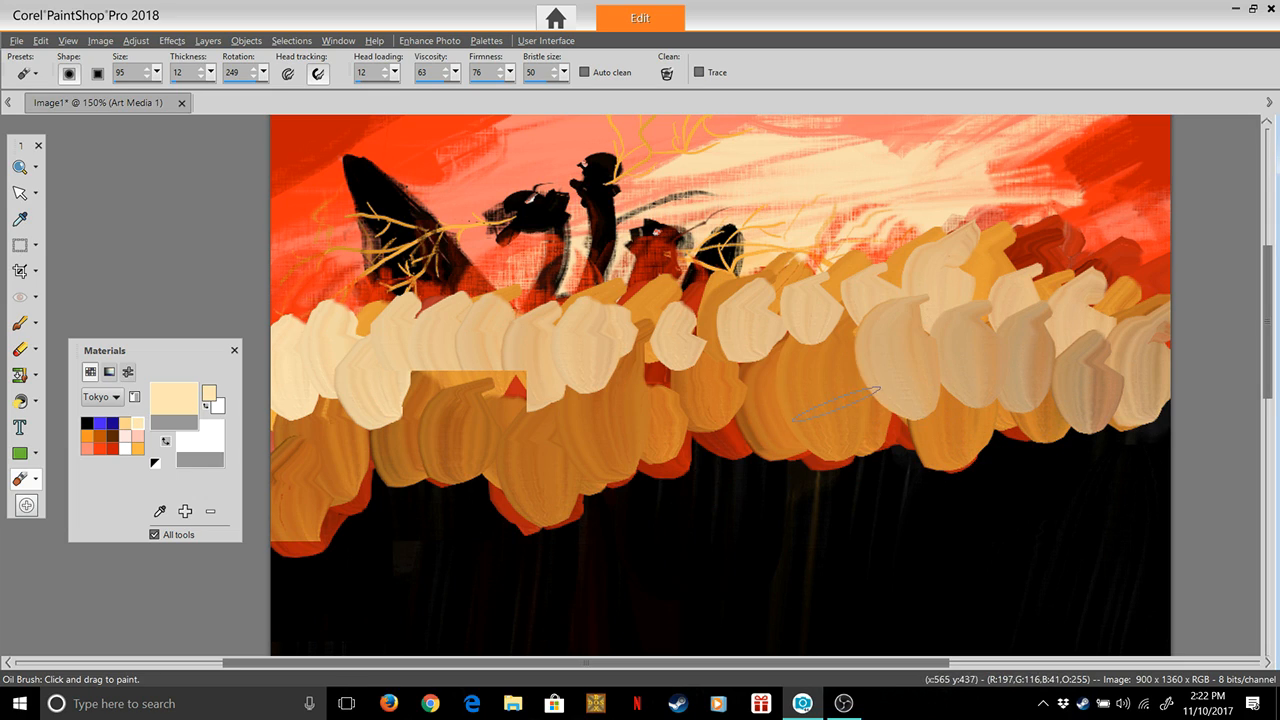
pyautogui.moveTo(838, 401); pyautogui.dragTo(900, 328)
pyautogui.moveTo(790, 399); pyautogui.dragTo(793, 345)
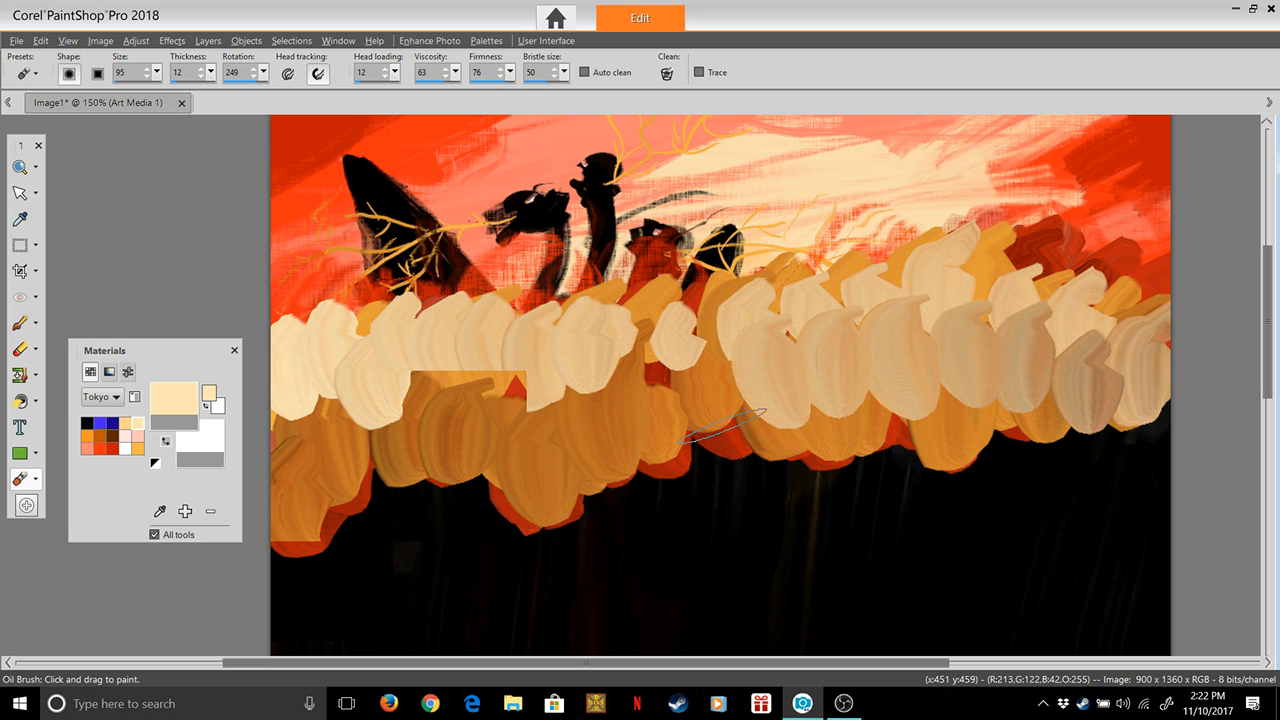
pyautogui.moveTo(706, 412); pyautogui.dragTo(708, 350)
pyautogui.moveTo(680, 420); pyautogui.dragTo(660, 335)
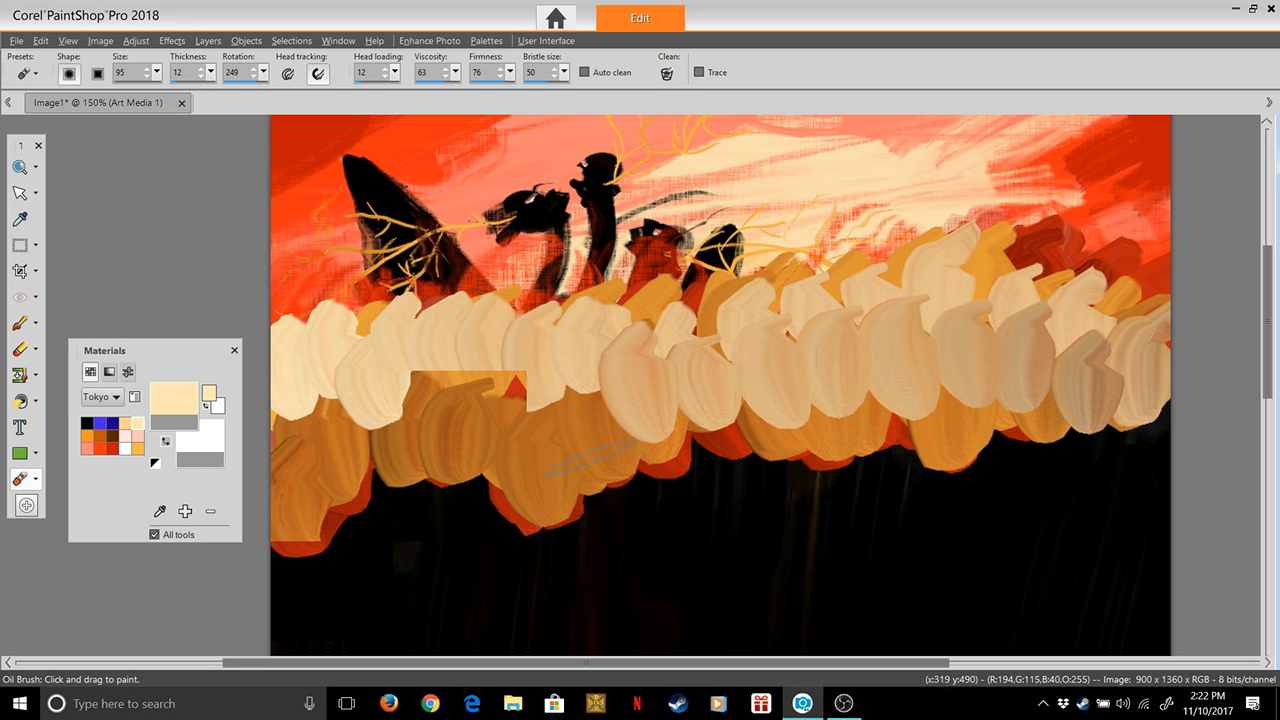
pyautogui.moveTo(583, 458); pyautogui.dragTo(597, 390)
pyautogui.moveTo(527, 471); pyautogui.dragTo(555, 410)
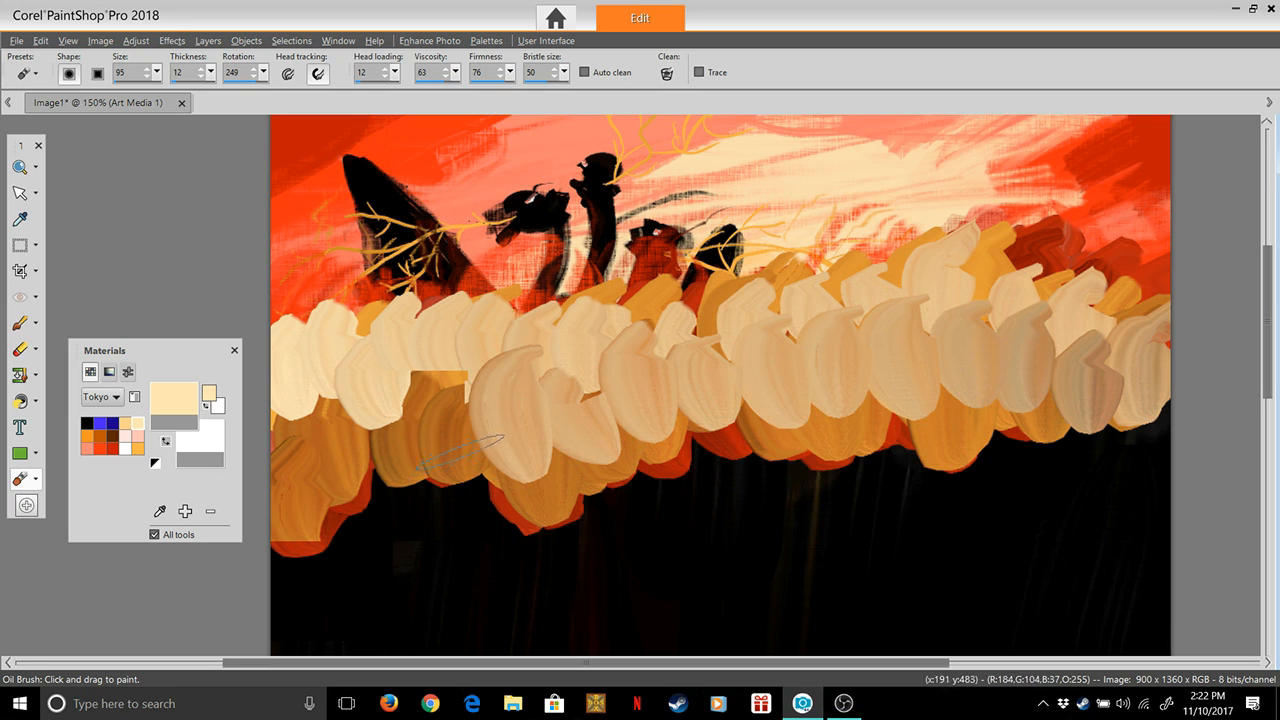
pyautogui.moveTo(445, 465); pyautogui.dragTo(438, 345)
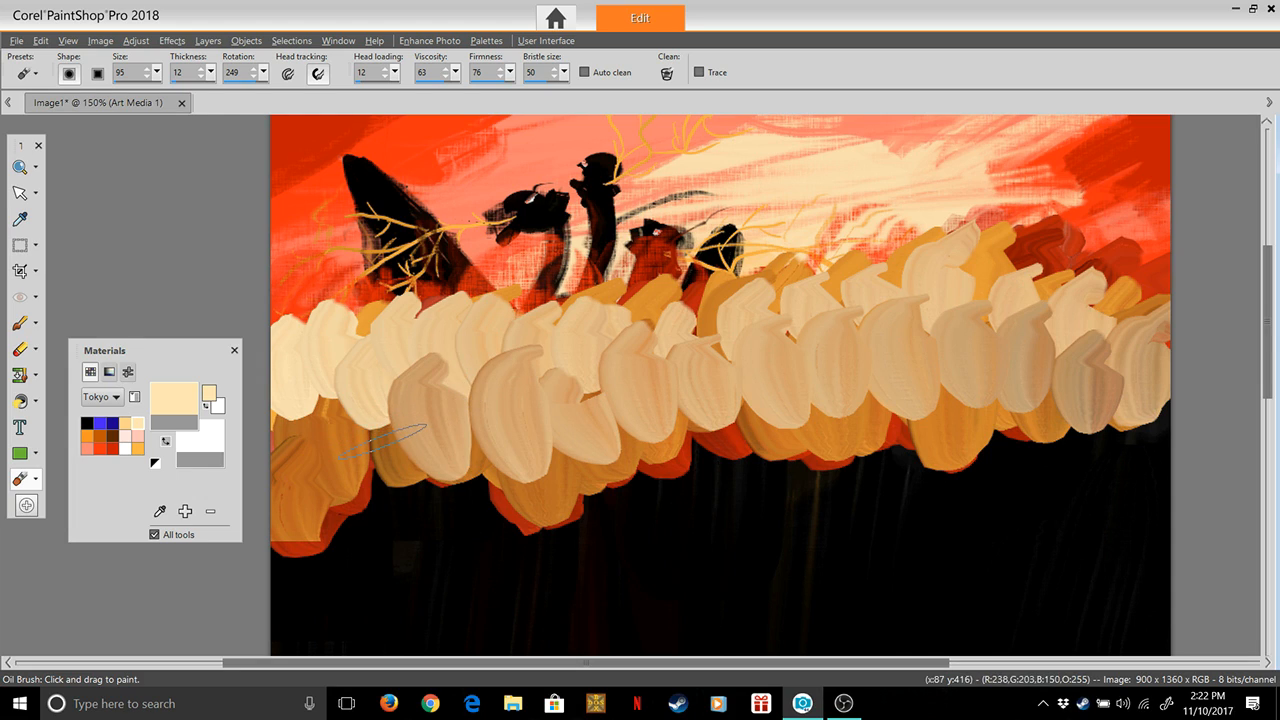
pyautogui.moveTo(358, 374); pyautogui.dragTo(371, 420)
pyautogui.moveTo(301, 376); pyautogui.dragTo(302, 430)
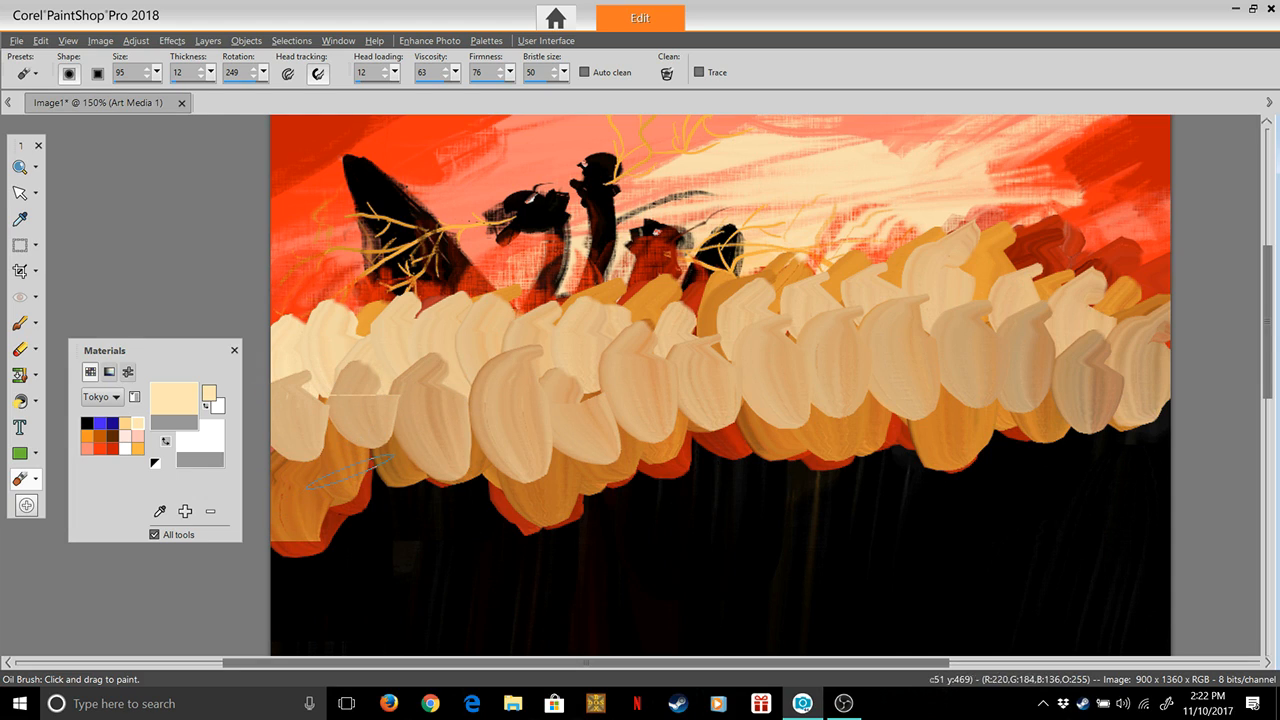
pyautogui.moveTo(349, 472); pyautogui.dragTo(351, 455)
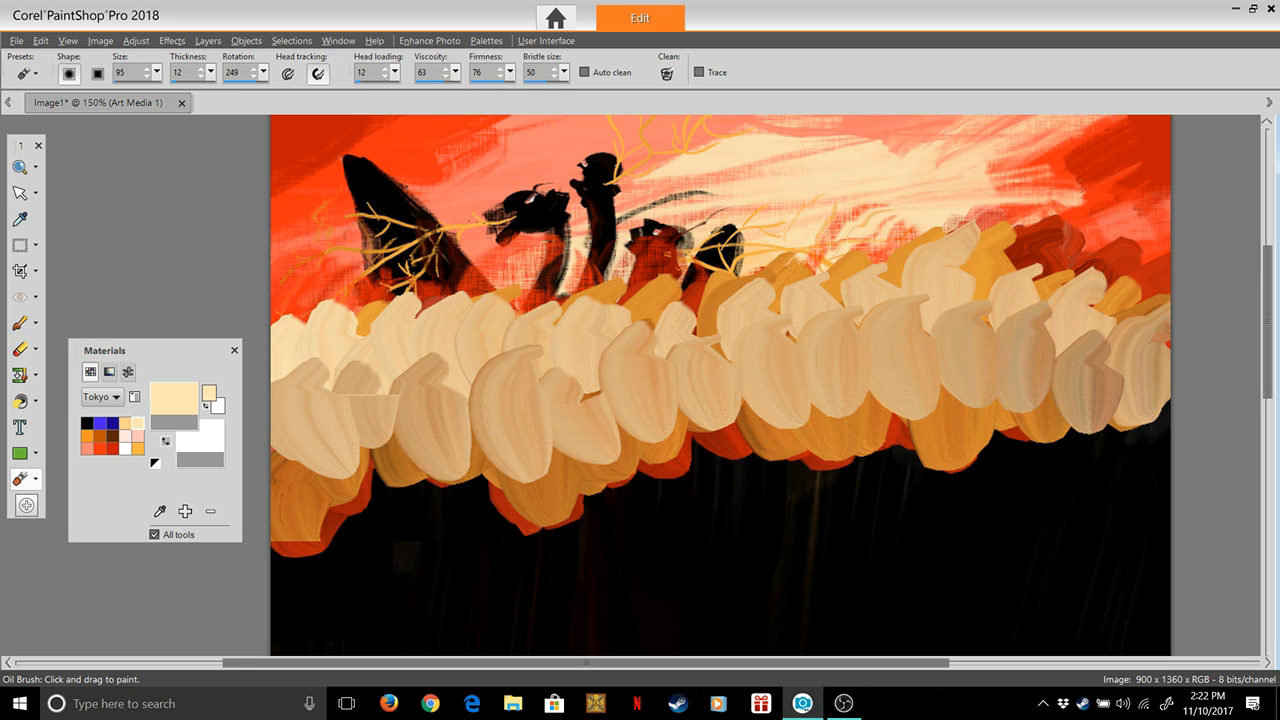
# Choose the red #c91c01 from the Tokyo palette and set the Oil Brush size to 150 and thickness to 100
pyautogui.click(112, 449)
pyautogui.click(174, 399)
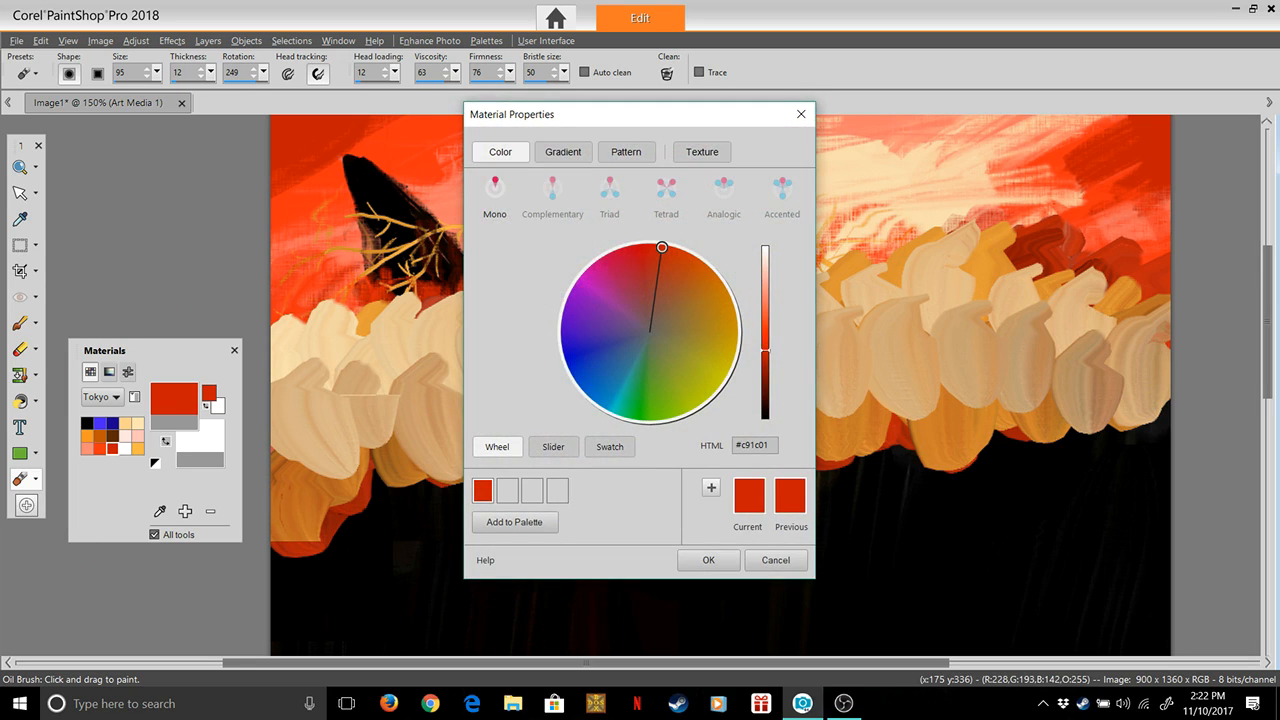
pyautogui.click(708, 560)
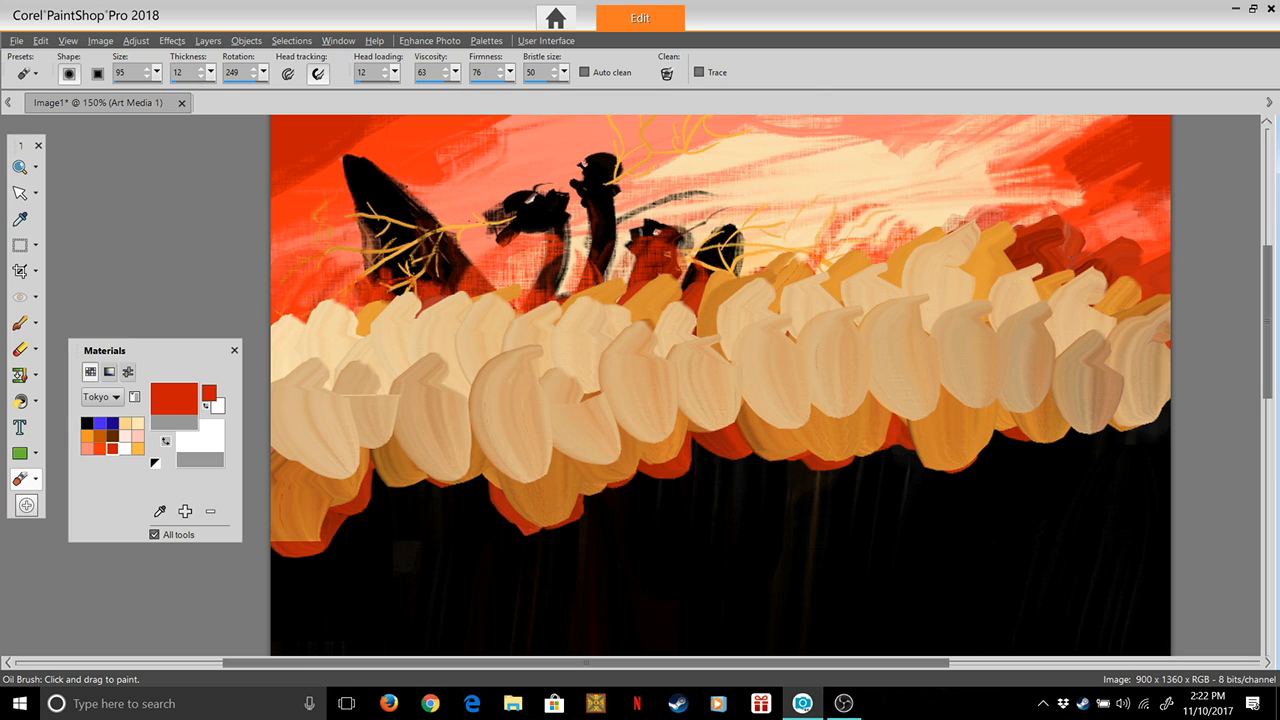
pyautogui.moveTo(157, 73)
pyautogui.mouseDown()
pyautogui.moveTo(160, 92)
pyautogui.moveTo(272, 92)
pyautogui.mouseUp()
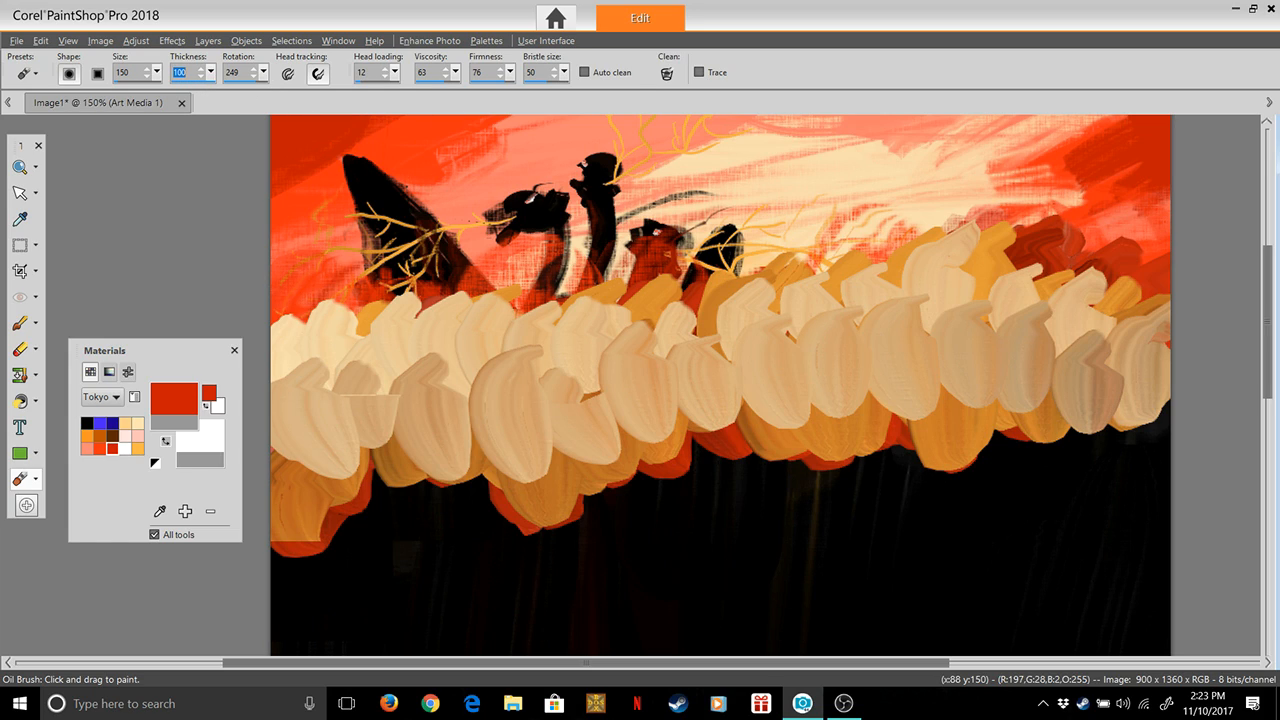
pyautogui.click(304, 365)
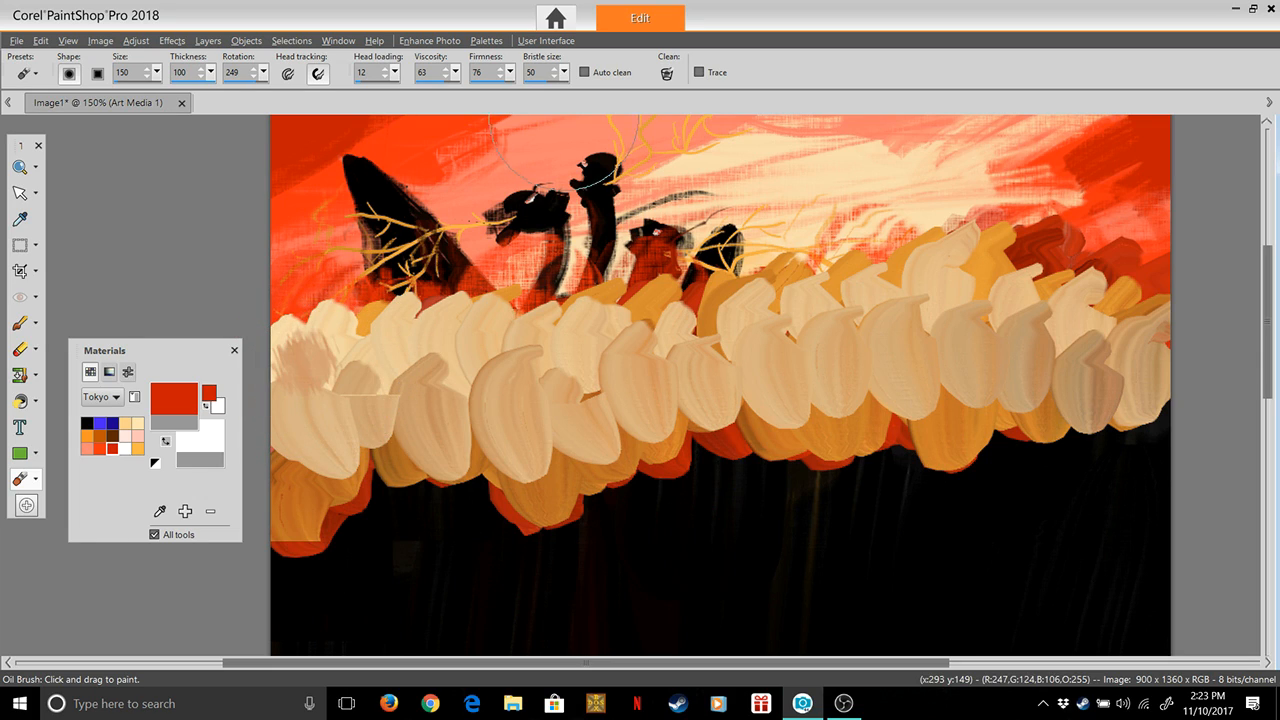
pyautogui.hotkey('ctrl', 'z')
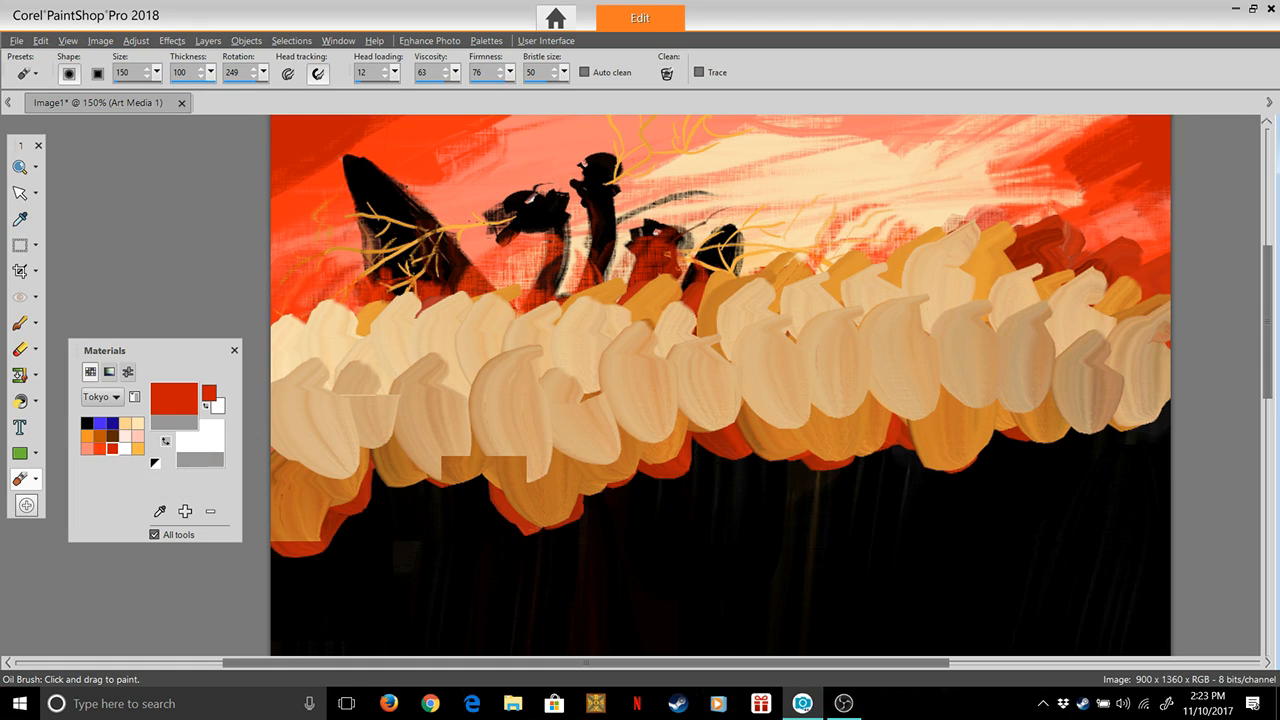
# Paint two wide rows of red across the cream strokes from the right edge of the canvas to the left edge
pyautogui.click(174, 399)
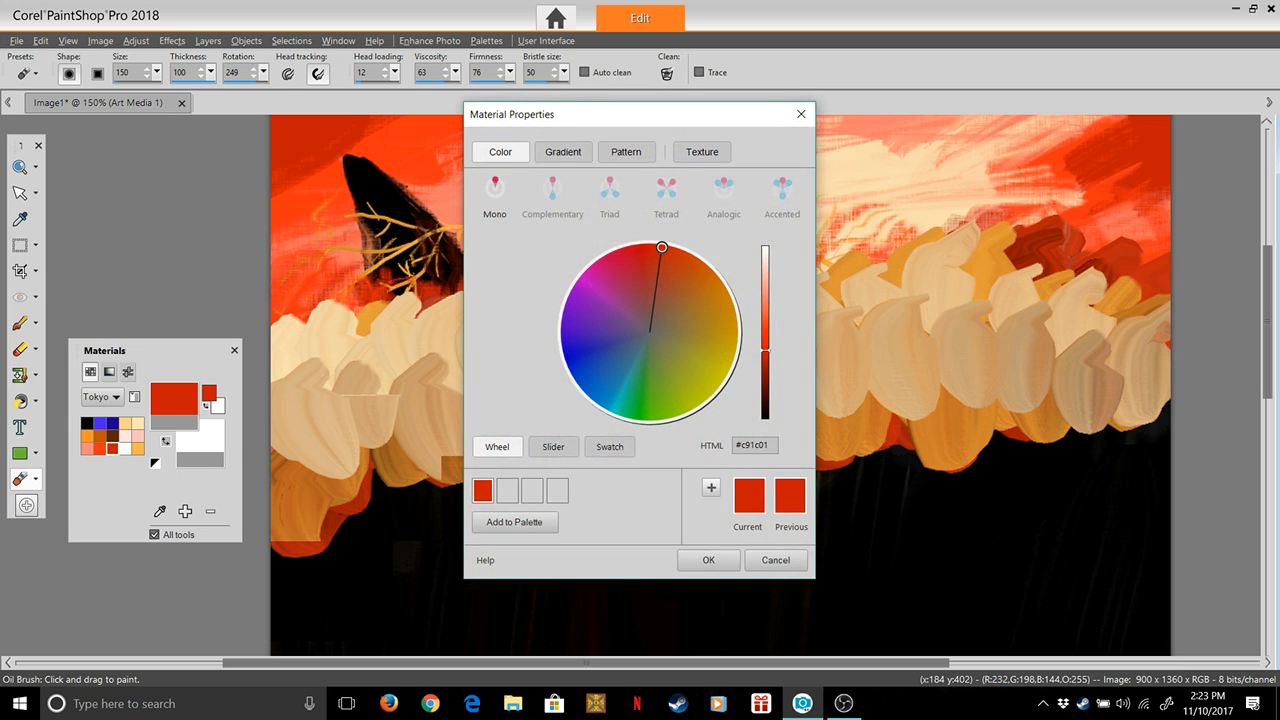
pyautogui.click(708, 560)
pyautogui.moveTo(1140, 385)
pyautogui.mouseDown()
pyautogui.moveTo(1111, 352)
pyautogui.moveTo(953, 342)
pyautogui.moveTo(923, 320)
pyautogui.moveTo(959, 314)
pyautogui.moveTo(867, 322)
pyautogui.moveTo(885, 316)
pyautogui.moveTo(795, 352)
pyautogui.moveTo(839, 339)
pyautogui.moveTo(647, 363)
pyautogui.moveTo(709, 332)
pyautogui.moveTo(608, 396)
pyautogui.moveTo(571, 385)
pyautogui.moveTo(595, 365)
pyautogui.moveTo(513, 368)
pyautogui.moveTo(537, 354)
pyautogui.moveTo(470, 417)
pyautogui.moveTo(492, 385)
pyautogui.moveTo(326, 439)
pyautogui.moveTo(431, 373)
pyautogui.moveTo(281, 381)
pyautogui.mouseUp()
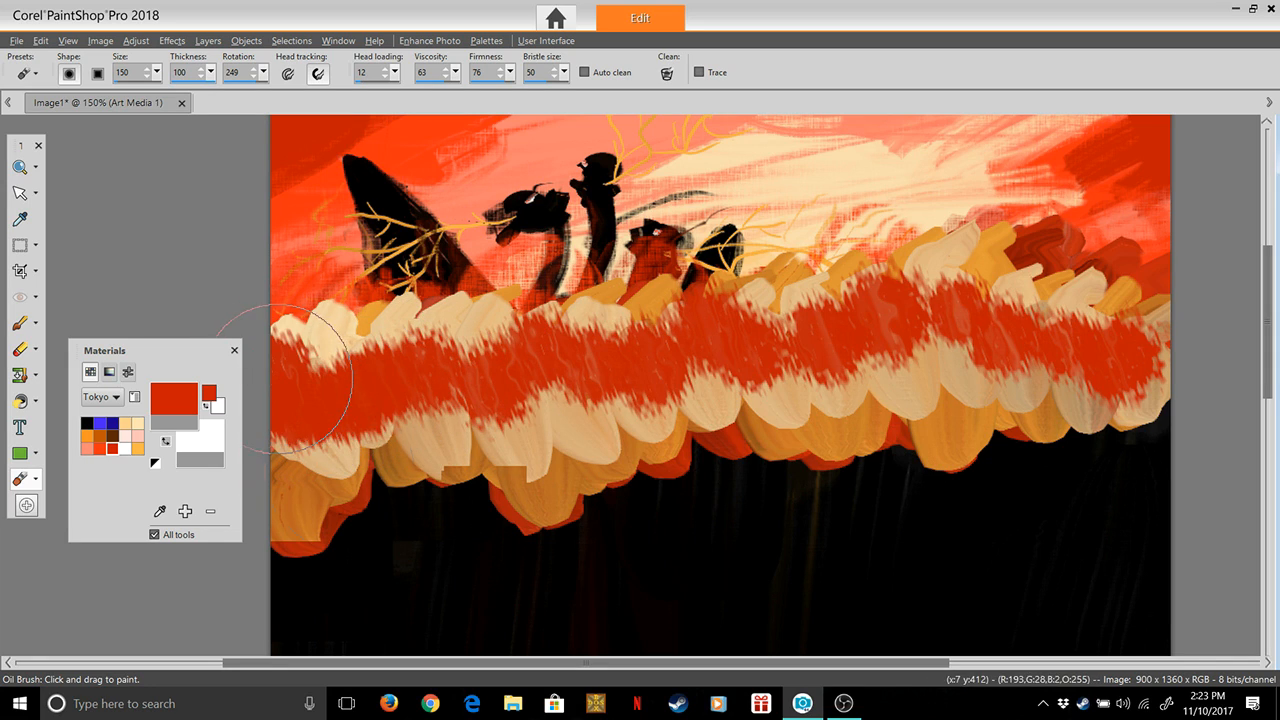
pyautogui.moveTo(1063, 371)
pyautogui.mouseDown()
pyautogui.moveTo(1129, 386)
pyautogui.moveTo(1080, 457)
pyautogui.mouseUp()
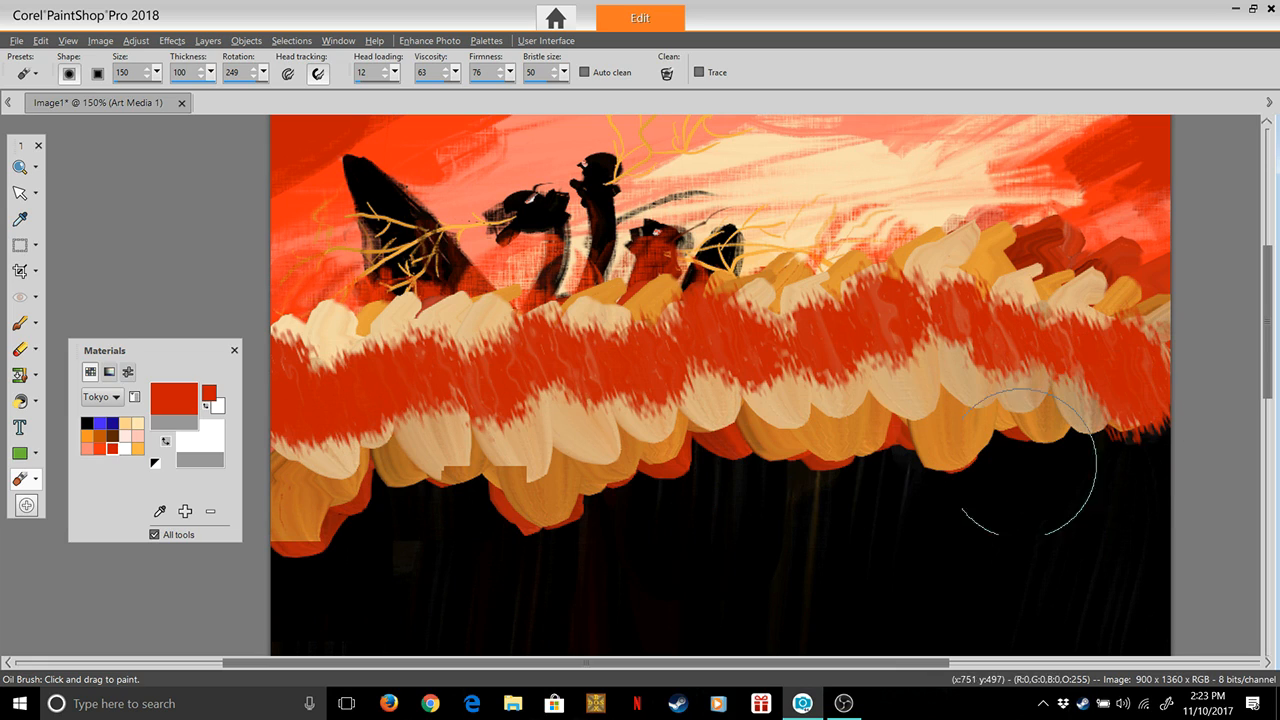
pyautogui.moveTo(1061, 415); pyautogui.dragTo(1055, 405)
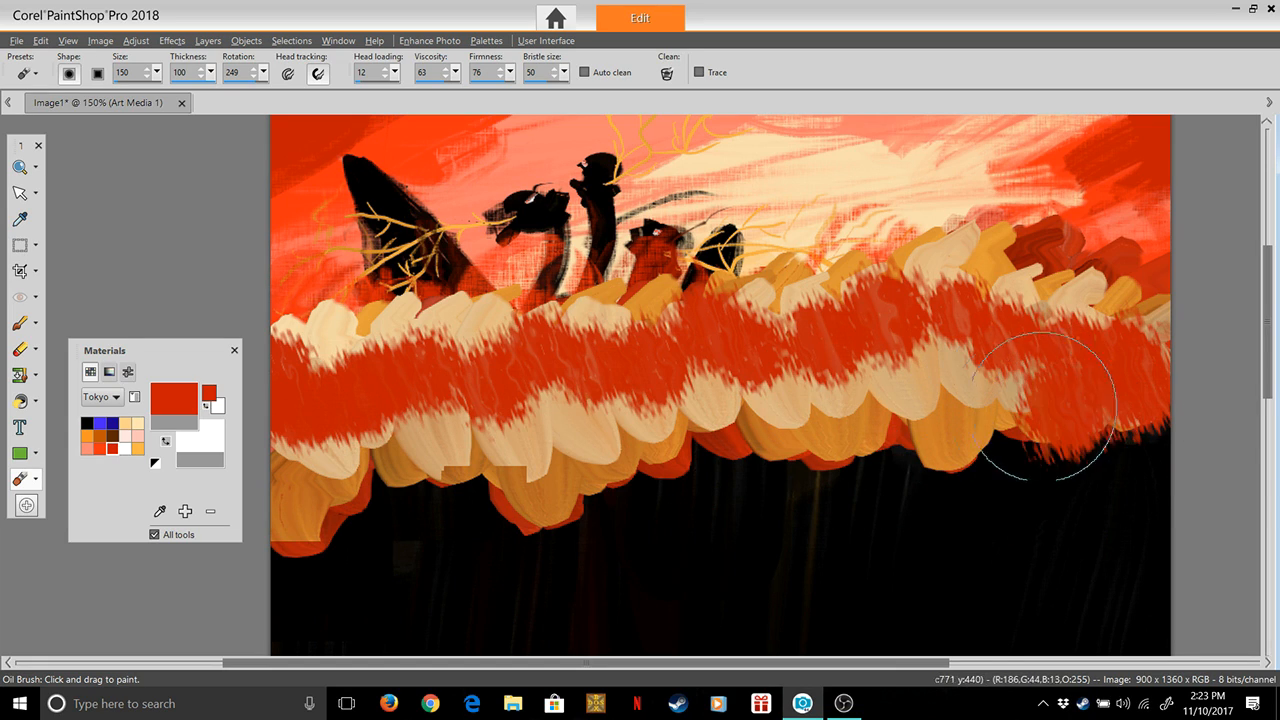
pyautogui.moveTo(960, 420)
pyautogui.mouseDown()
pyautogui.moveTo(819, 420)
pyautogui.moveTo(863, 406)
pyautogui.moveTo(757, 420)
pyautogui.moveTo(730, 404)
pyautogui.moveTo(524, 457)
pyautogui.moveTo(265, 495)
pyautogui.mouseUp()
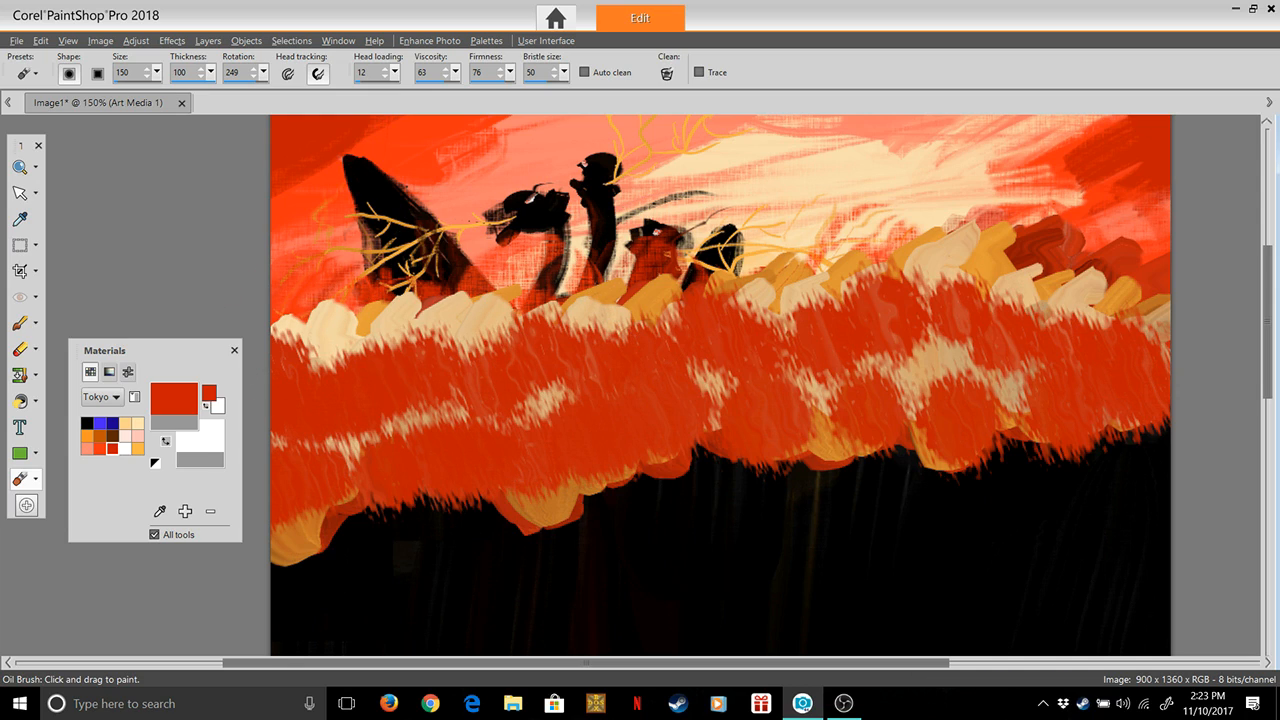
# Choose white from the Tokyo palette and paint a wide white band along the middle of the red area across the whole canvas
pyautogui.click(125, 449)
pyautogui.moveTo(298, 437); pyautogui.dragTo(412, 414)
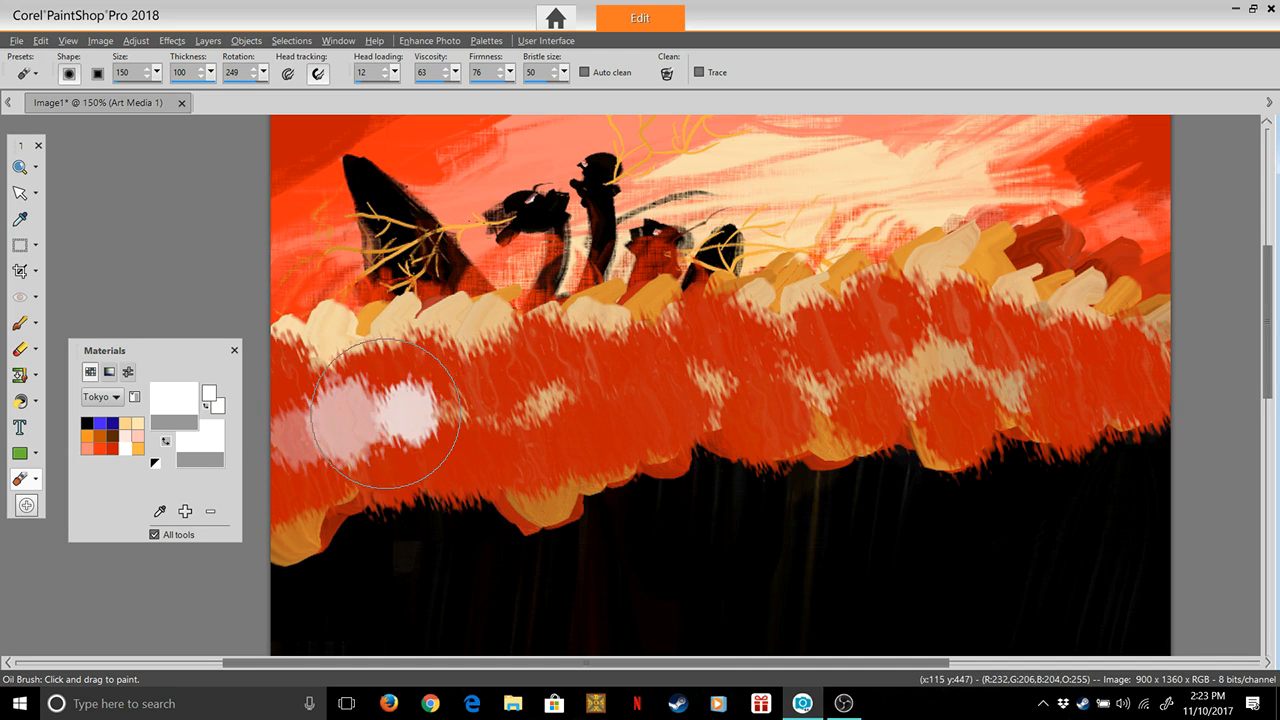
pyautogui.moveTo(316, 428)
pyautogui.mouseDown()
pyautogui.moveTo(473, 420)
pyautogui.moveTo(496, 414)
pyautogui.moveTo(426, 414)
pyautogui.moveTo(599, 396)
pyautogui.moveTo(549, 404)
pyautogui.moveTo(606, 380)
pyautogui.moveTo(679, 404)
pyautogui.moveTo(626, 397)
pyautogui.moveTo(682, 387)
pyautogui.mouseUp()
pyautogui.click(597, 393)
pyautogui.moveTo(702, 386)
pyautogui.mouseDown()
pyautogui.moveTo(775, 376)
pyautogui.moveTo(742, 378)
pyautogui.mouseUp()
pyautogui.moveTo(834, 377)
pyautogui.mouseDown()
pyautogui.moveTo(910, 374)
pyautogui.moveTo(812, 370)
pyautogui.moveTo(1128, 384)
pyautogui.mouseUp()
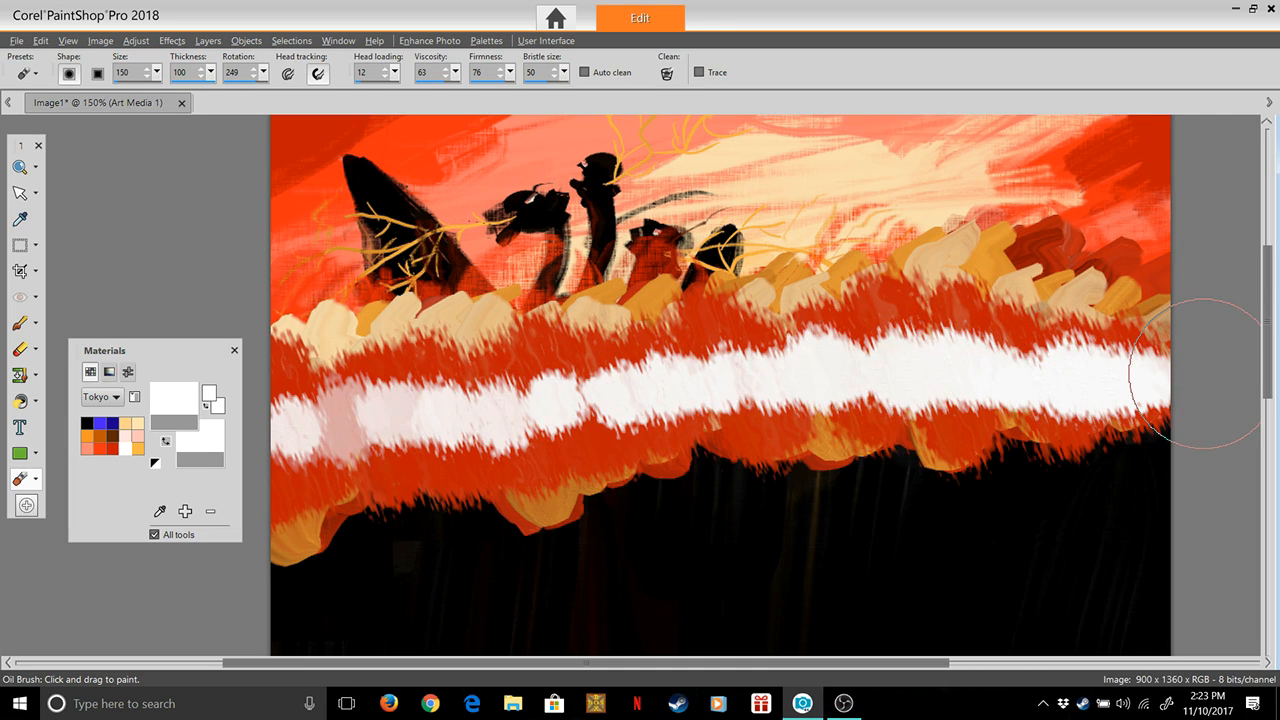
pyautogui.moveTo(465, 410); pyautogui.dragTo(262, 412)
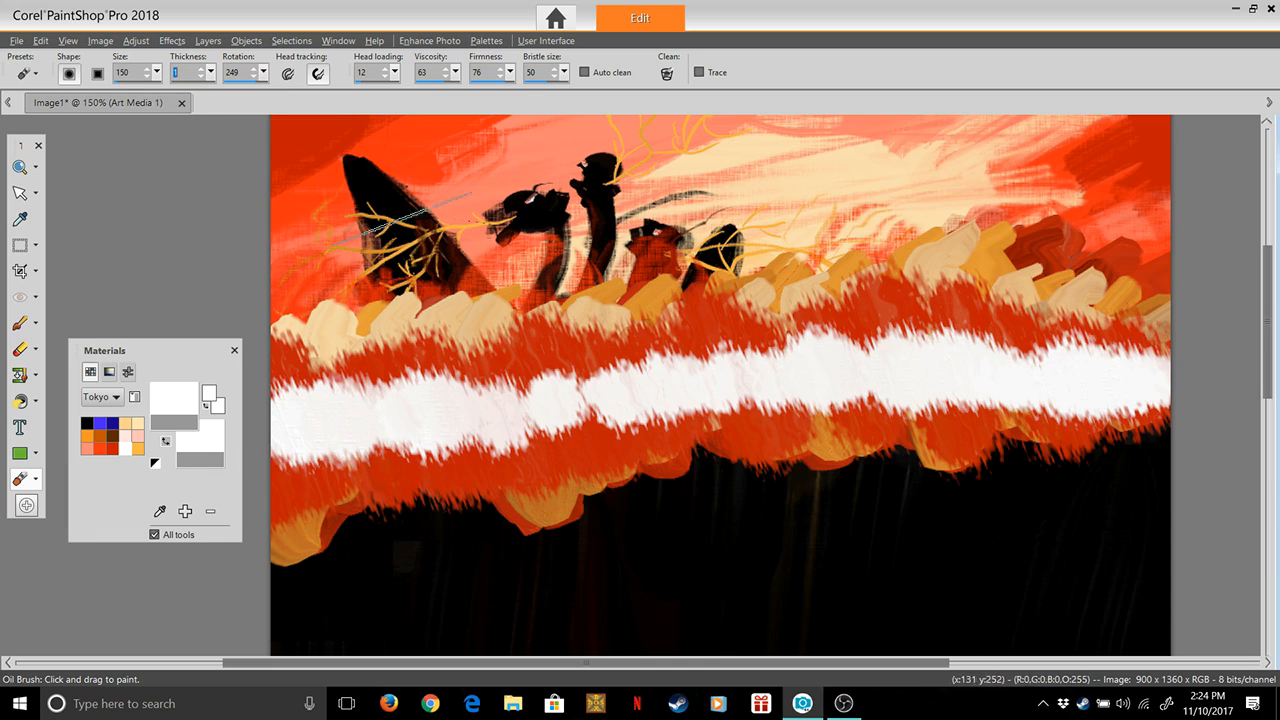
# Set the Oil Brush thickness to 1 and head loading to 0, and smear the white band upward in curved strokes across the canvas
pyautogui.moveTo(389, 92); pyautogui.dragTo(387, 92)
pyautogui.moveTo(300, 448)
pyautogui.mouseDown()
pyautogui.moveTo(360, 462)
pyautogui.moveTo(365, 445)
pyautogui.moveTo(410, 452)
pyautogui.moveTo(470, 415)
pyautogui.moveTo(435, 322)
pyautogui.moveTo(480, 420)
pyautogui.moveTo(530, 330)
pyautogui.moveTo(570, 430)
pyautogui.moveTo(586, 290)
pyautogui.moveTo(648, 417)
pyautogui.moveTo(782, 403)
pyautogui.moveTo(780, 374)
pyautogui.moveTo(740, 345)
pyautogui.moveTo(650, 386)
pyautogui.moveTo(682, 400)
pyautogui.moveTo(690, 370)
pyautogui.moveTo(750, 360)
pyautogui.moveTo(660, 360)
pyautogui.moveTo(730, 399)
pyautogui.moveTo(775, 398)
pyautogui.moveTo(848, 375)
pyautogui.moveTo(945, 290)
pyautogui.moveTo(970, 323)
pyautogui.moveTo(1000, 285)
pyautogui.moveTo(1060, 290)
pyautogui.moveTo(1070, 320)
pyautogui.moveTo(1128, 290)
pyautogui.moveTo(1140, 320)
pyautogui.moveTo(1120, 345)
pyautogui.moveTo(1125, 390)
pyautogui.moveTo(1146, 402)
pyautogui.moveTo(1155, 383)
pyautogui.mouseUp()
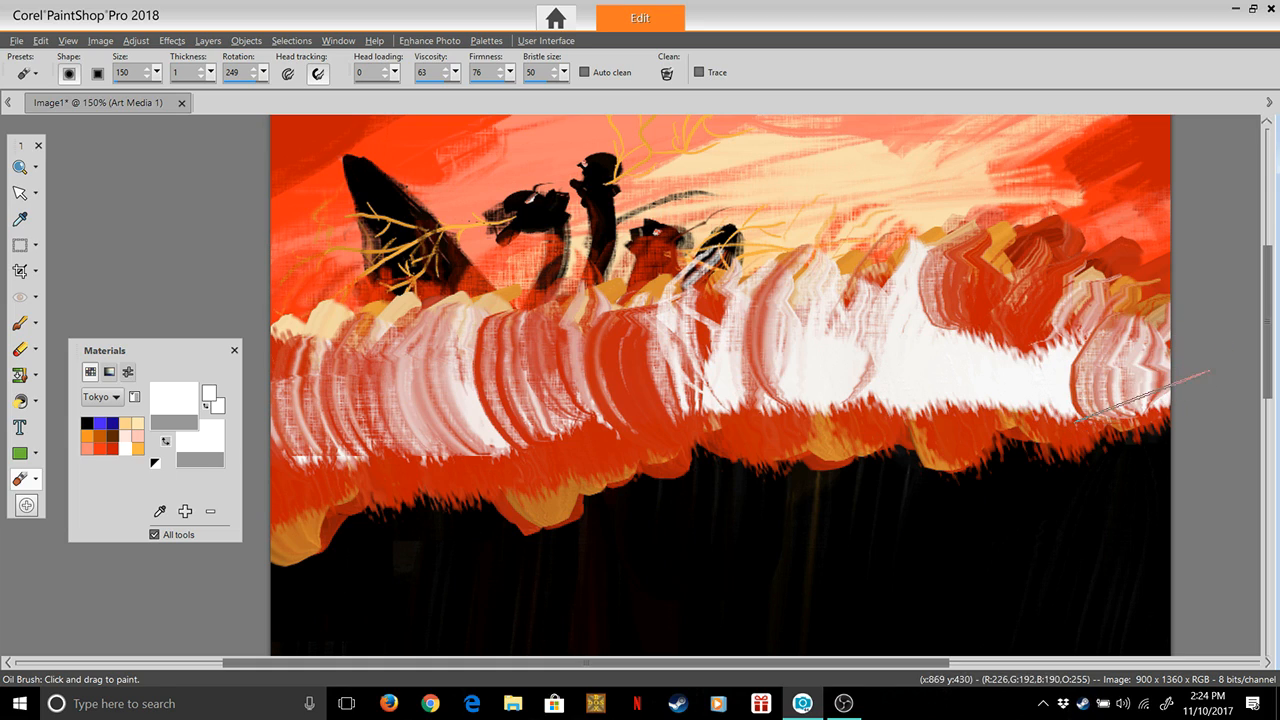
# Smear the red and orange lower edge up into the white band with short curved strokes across the right half of the canvas
pyautogui.moveTo(1089, 422)
pyautogui.mouseDown()
pyautogui.moveTo(949, 408)
pyautogui.moveTo(976, 445)
pyautogui.moveTo(905, 395)
pyautogui.moveTo(860, 462)
pyautogui.moveTo(840, 440)
pyautogui.moveTo(850, 417)
pyautogui.mouseUp()
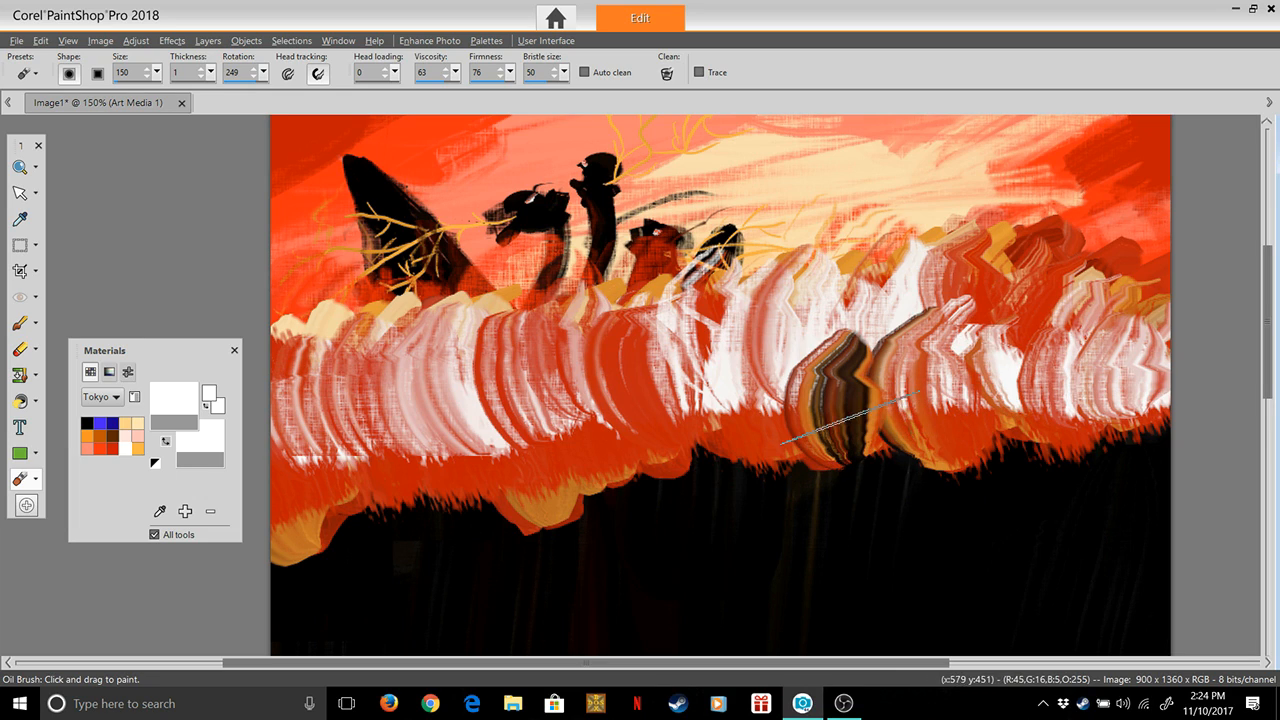
pyautogui.moveTo(890, 378)
pyautogui.mouseDown()
pyautogui.moveTo(941, 477)
pyautogui.moveTo(869, 449)
pyautogui.moveTo(873, 377)
pyautogui.mouseUp()
pyautogui.moveTo(834, 450)
pyautogui.mouseDown()
pyautogui.moveTo(855, 378)
pyautogui.moveTo(870, 425)
pyautogui.moveTo(939, 393)
pyautogui.mouseUp()
pyautogui.moveTo(986, 449)
pyautogui.mouseDown()
pyautogui.moveTo(965, 372)
pyautogui.moveTo(1052, 428)
pyautogui.moveTo(1150, 448)
pyautogui.moveTo(1133, 340)
pyautogui.mouseUp()
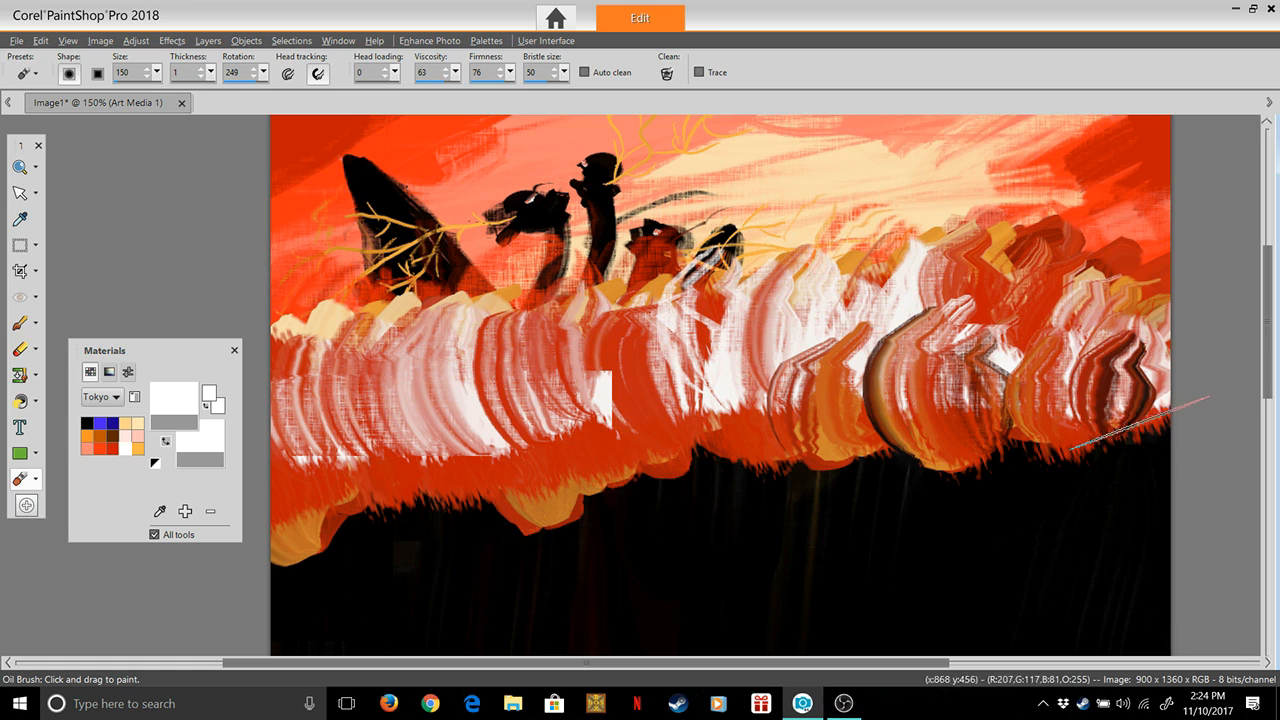
pyautogui.moveTo(1146, 428); pyautogui.dragTo(1160, 370)
pyautogui.moveTo(840, 452); pyautogui.dragTo(840, 387)
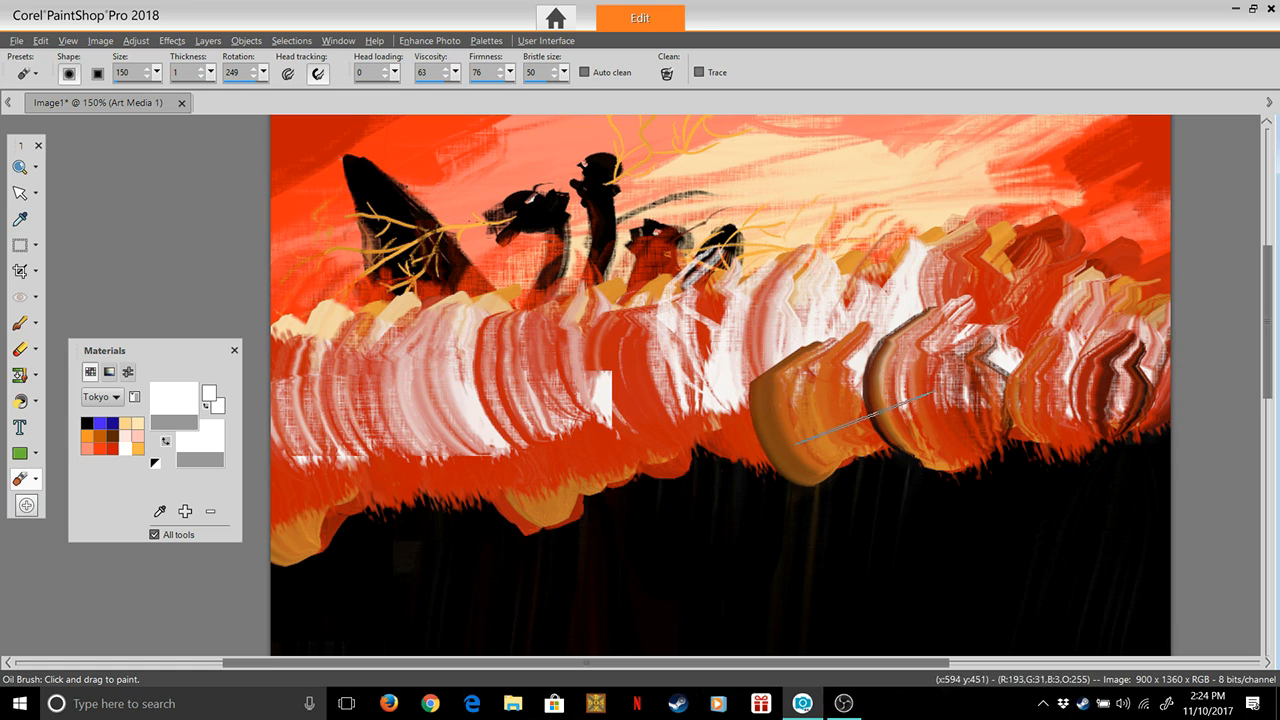
# Continue the upward curved smears from the middle of the canvas to its left edge, pulling red, orange and dark paint over the white band
pyautogui.moveTo(755, 460); pyautogui.dragTo(740, 368)
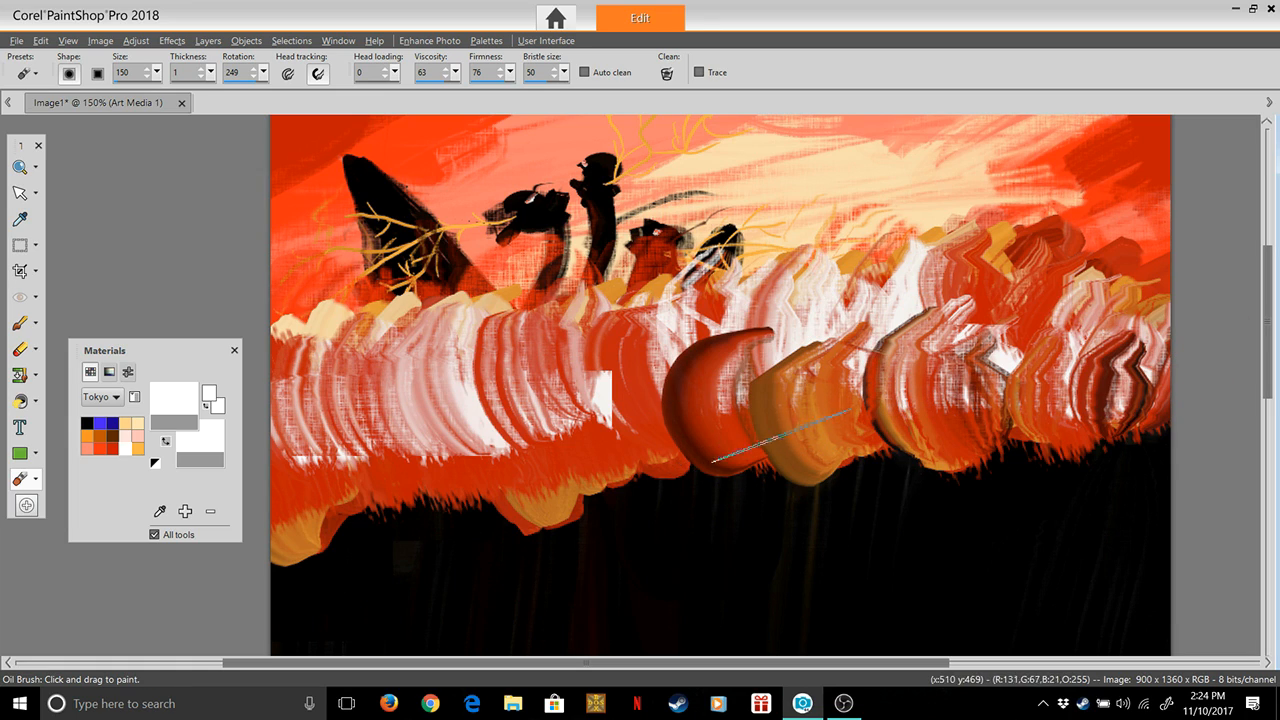
pyautogui.moveTo(781, 434); pyautogui.dragTo(745, 395)
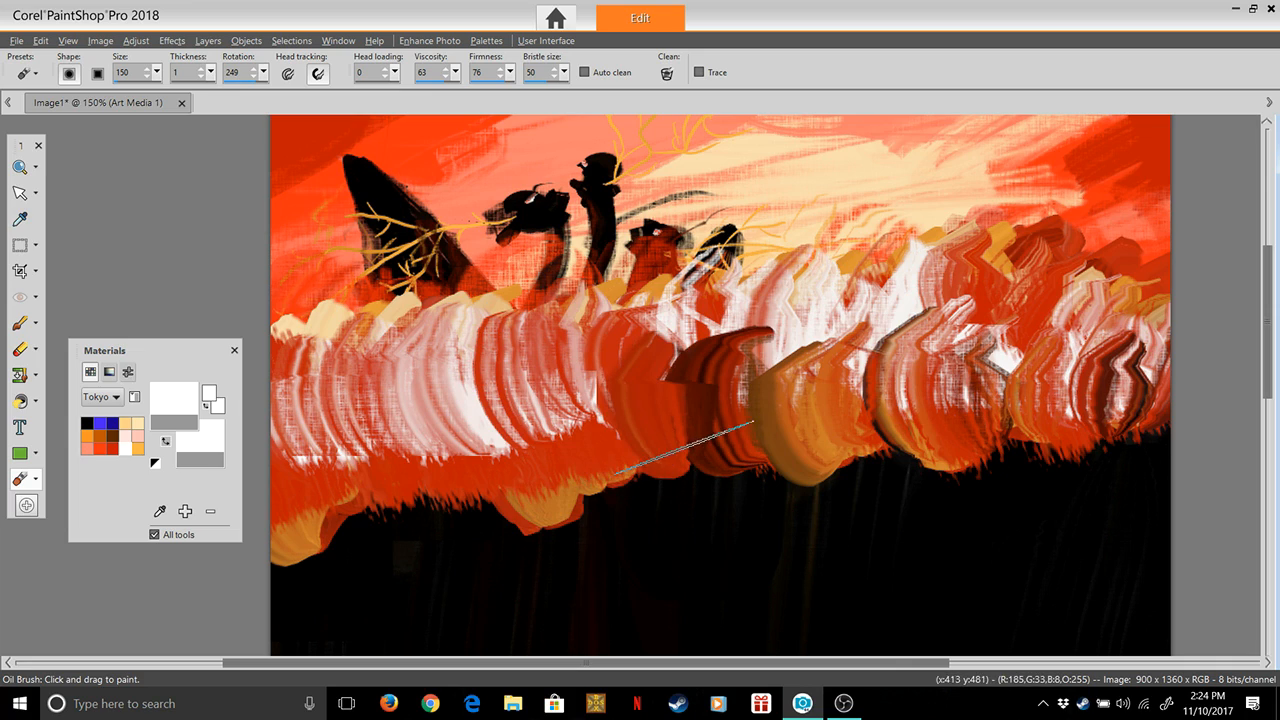
pyautogui.moveTo(636, 378); pyautogui.dragTo(596, 504)
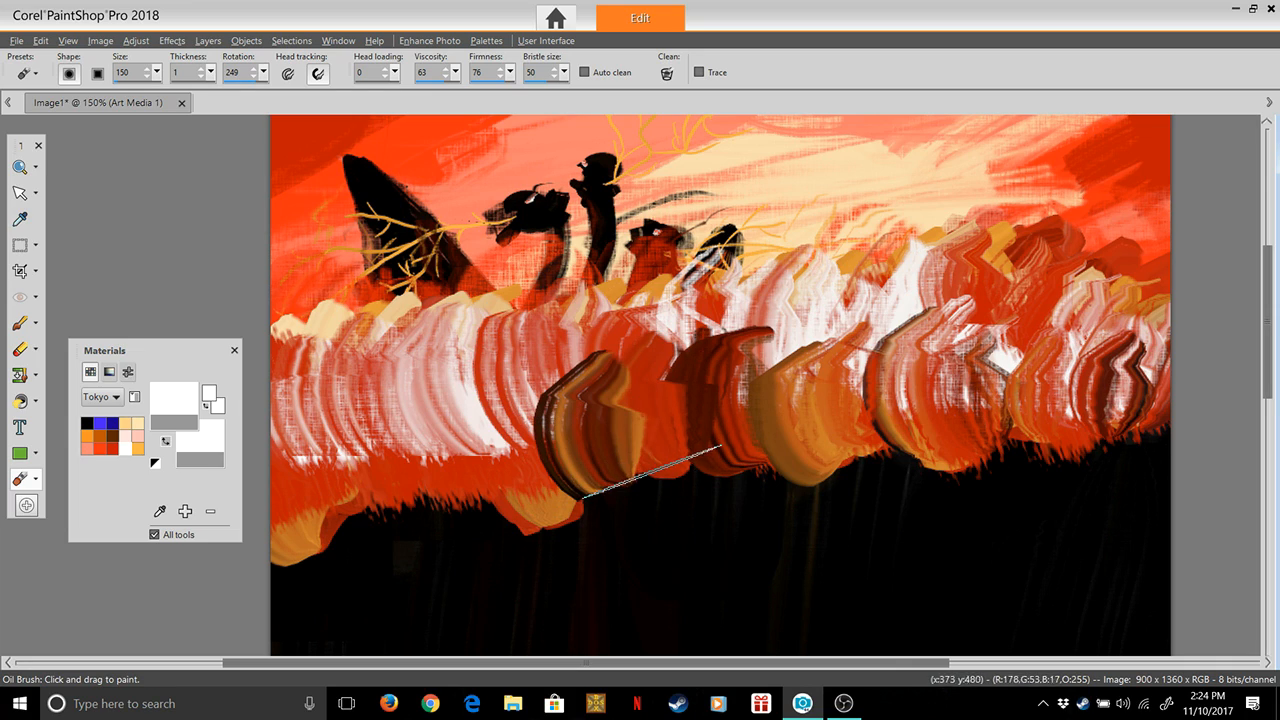
pyautogui.moveTo(665, 395); pyautogui.dragTo(617, 445)
pyautogui.moveTo(525, 390)
pyautogui.mouseDown()
pyautogui.moveTo(559, 495)
pyautogui.moveTo(540, 368)
pyautogui.mouseUp()
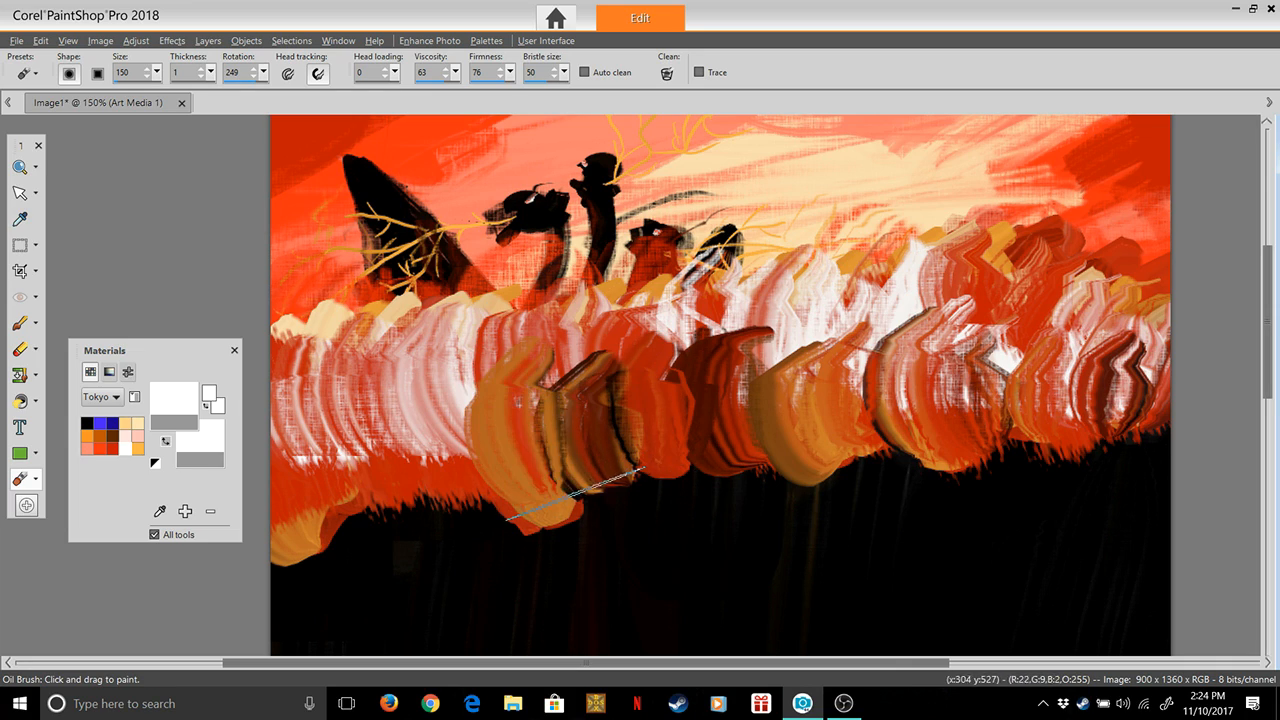
pyautogui.moveTo(572, 488); pyautogui.dragTo(592, 373)
pyautogui.moveTo(516, 505)
pyautogui.mouseDown()
pyautogui.moveTo(472, 410)
pyautogui.moveTo(495, 373)
pyautogui.mouseUp()
pyautogui.moveTo(467, 496)
pyautogui.mouseDown()
pyautogui.moveTo(458, 386)
pyautogui.moveTo(415, 388)
pyautogui.mouseUp()
pyautogui.moveTo(393, 507); pyautogui.dragTo(358, 390)
pyautogui.moveTo(334, 520); pyautogui.dragTo(307, 404)
pyautogui.moveTo(302, 540); pyautogui.dragTo(303, 410)
# Rework the left half of the band with overlapping upward smears that drag ochre and black streaks from its lower edge
pyautogui.moveTo(329, 506); pyautogui.dragTo(367, 372)
pyautogui.moveTo(424, 509); pyautogui.dragTo(409, 346)
pyautogui.moveTo(487, 505); pyautogui.dragTo(502, 343)
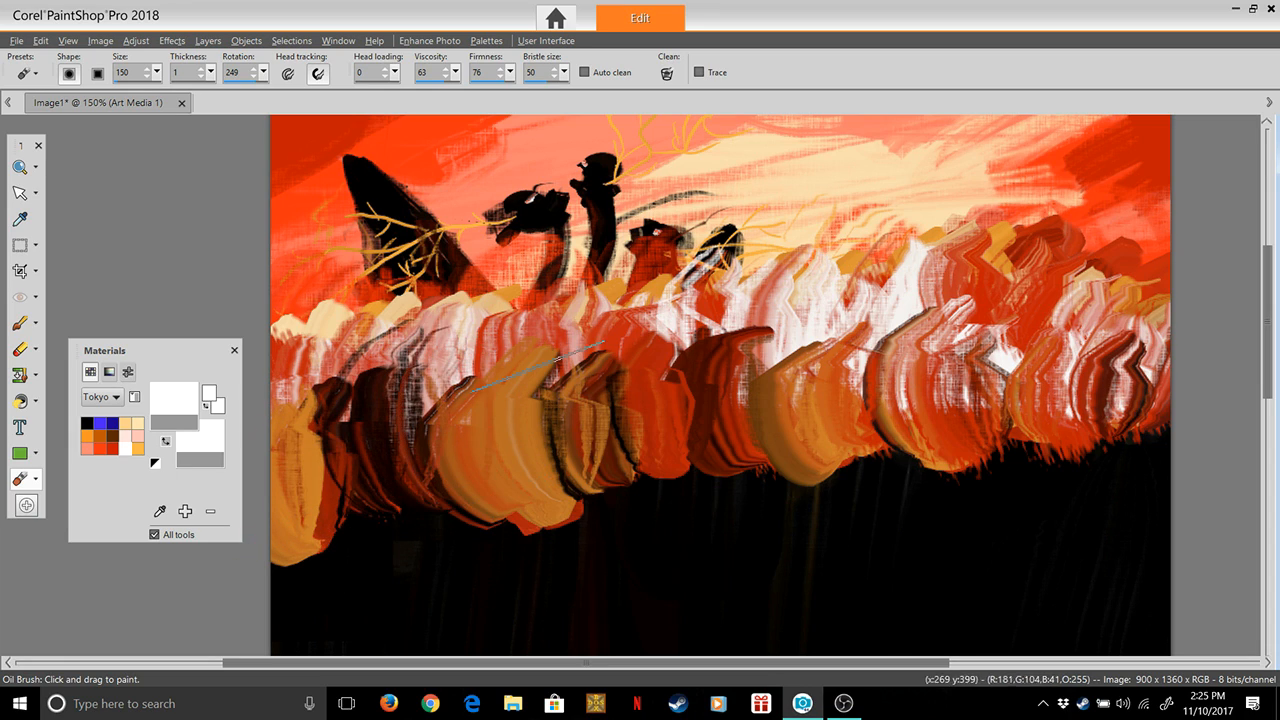
pyautogui.moveTo(574, 500); pyautogui.dragTo(540, 342)
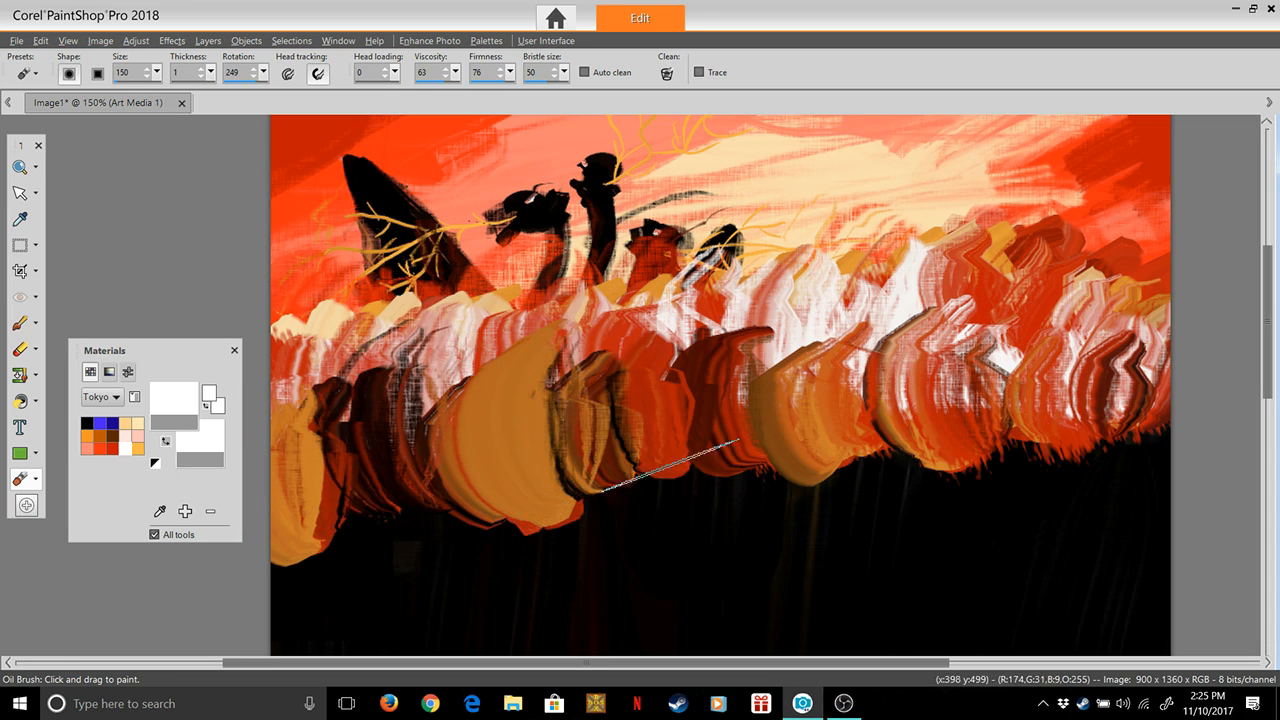
pyautogui.moveTo(664, 458); pyautogui.dragTo(610, 336)
pyautogui.moveTo(540, 548)
pyautogui.mouseDown()
pyautogui.moveTo(507, 470)
pyautogui.moveTo(505, 410)
pyautogui.mouseUp()
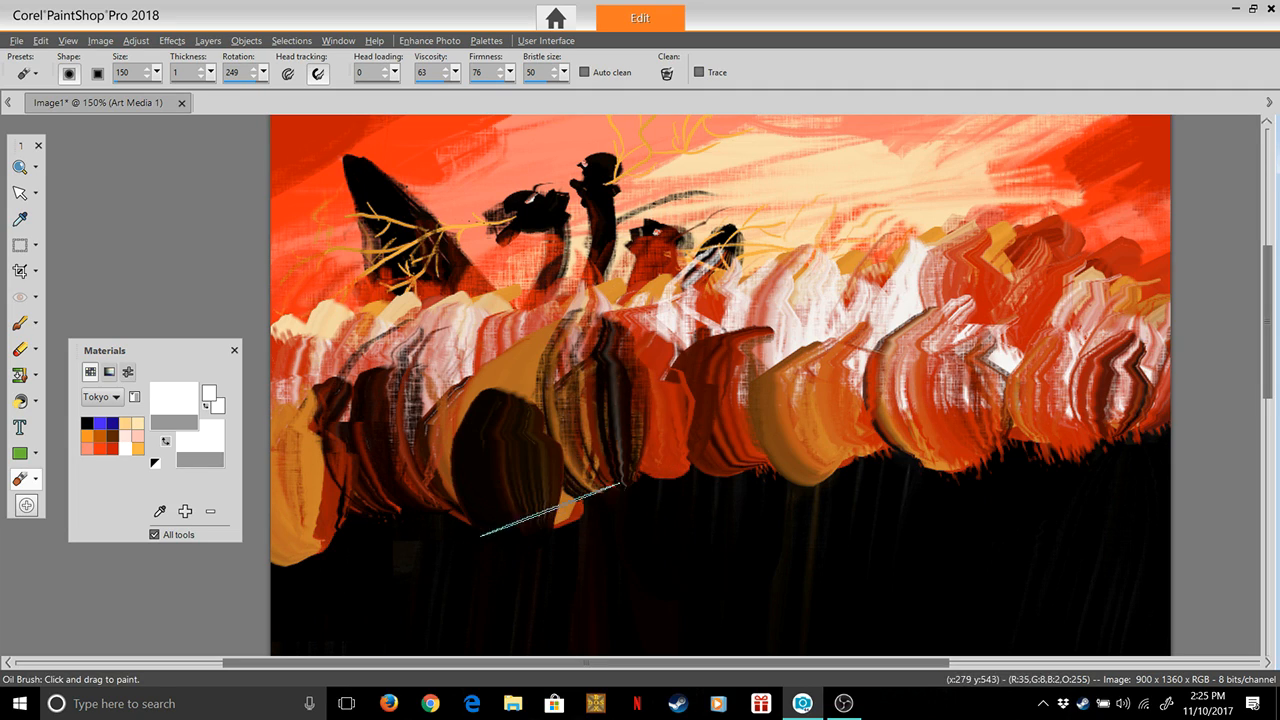
pyautogui.moveTo(604, 539)
pyautogui.mouseDown()
pyautogui.moveTo(601, 507)
pyautogui.moveTo(564, 460)
pyautogui.moveTo(527, 467)
pyautogui.moveTo(567, 472)
pyautogui.moveTo(501, 441)
pyautogui.mouseUp()
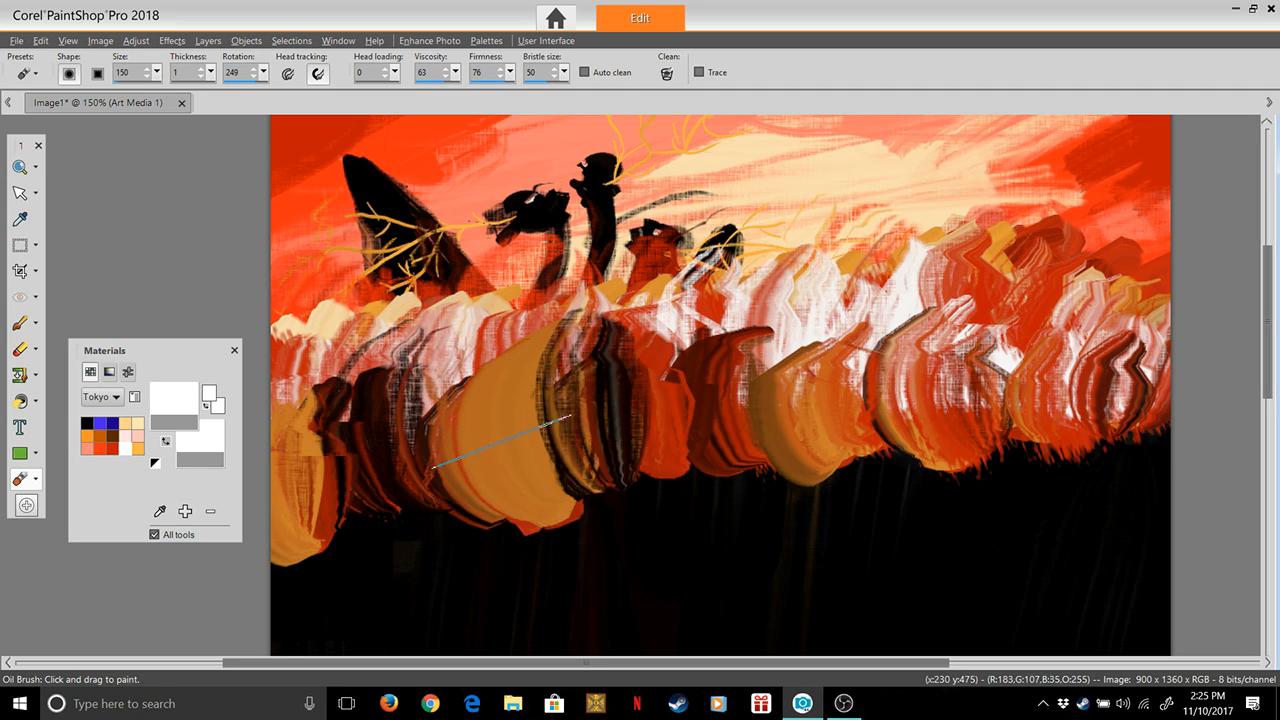
pyautogui.moveTo(527, 527)
pyautogui.mouseDown()
pyautogui.moveTo(535, 436)
pyautogui.moveTo(549, 541)
pyautogui.moveTo(541, 463)
pyautogui.moveTo(547, 527)
pyautogui.moveTo(570, 511)
pyautogui.moveTo(543, 420)
pyautogui.mouseUp()
pyautogui.moveTo(528, 505); pyautogui.dragTo(470, 420)
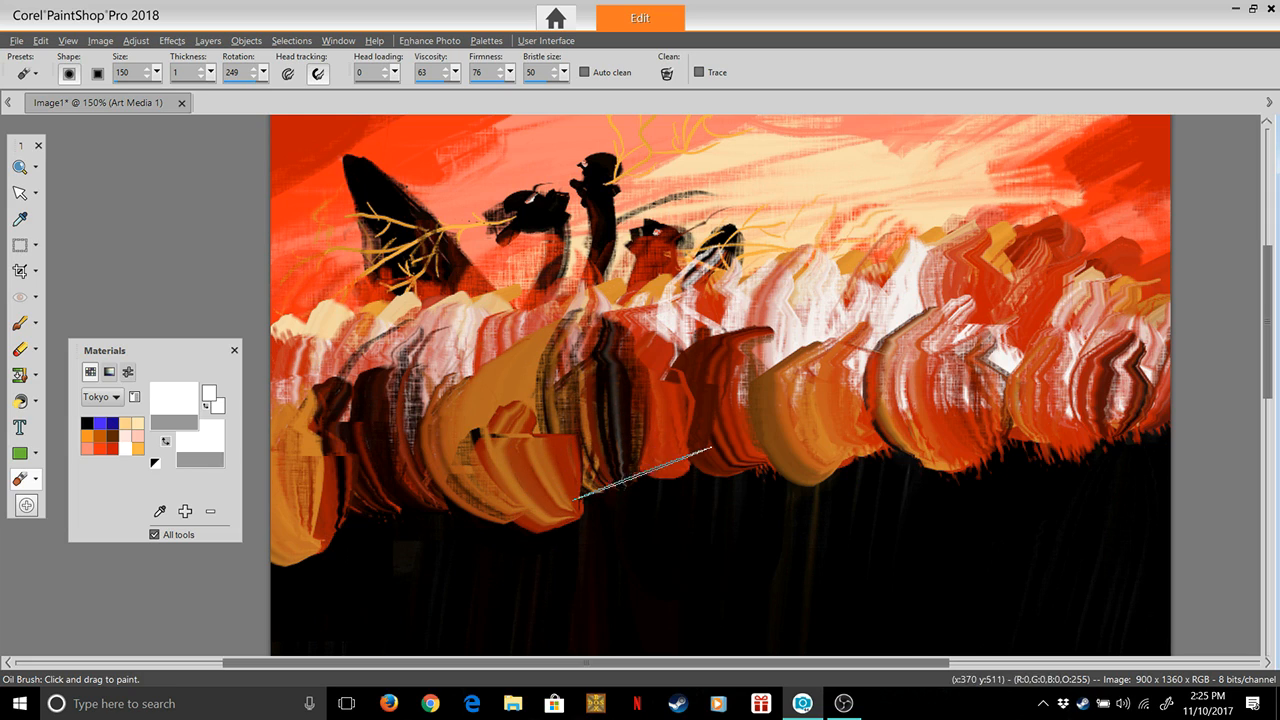
pyautogui.moveTo(596, 495); pyautogui.dragTo(606, 366)
pyautogui.moveTo(562, 486); pyautogui.dragTo(532, 388)
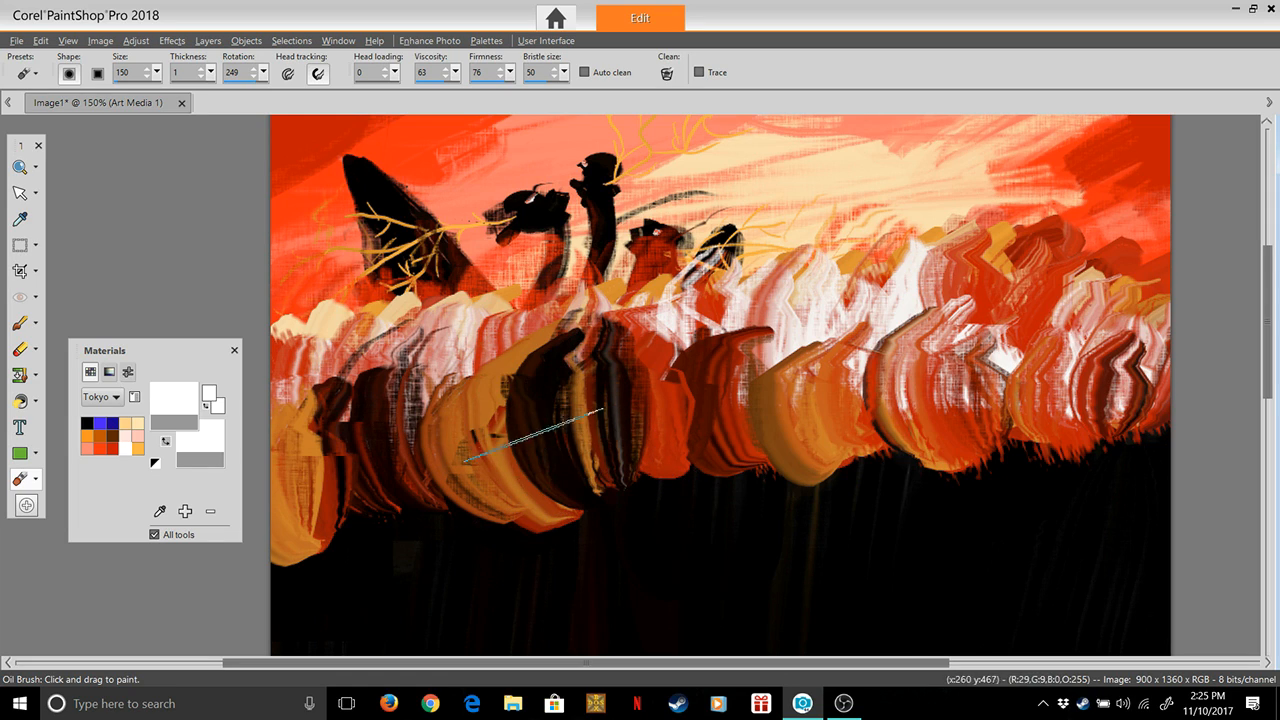
pyautogui.moveTo(576, 457); pyautogui.dragTo(553, 359)
# Pull black paint from the dark area below up through the red and orange smears, from the middle of the canvas to its right edge
pyautogui.moveTo(672, 482); pyautogui.dragTo(736, 425)
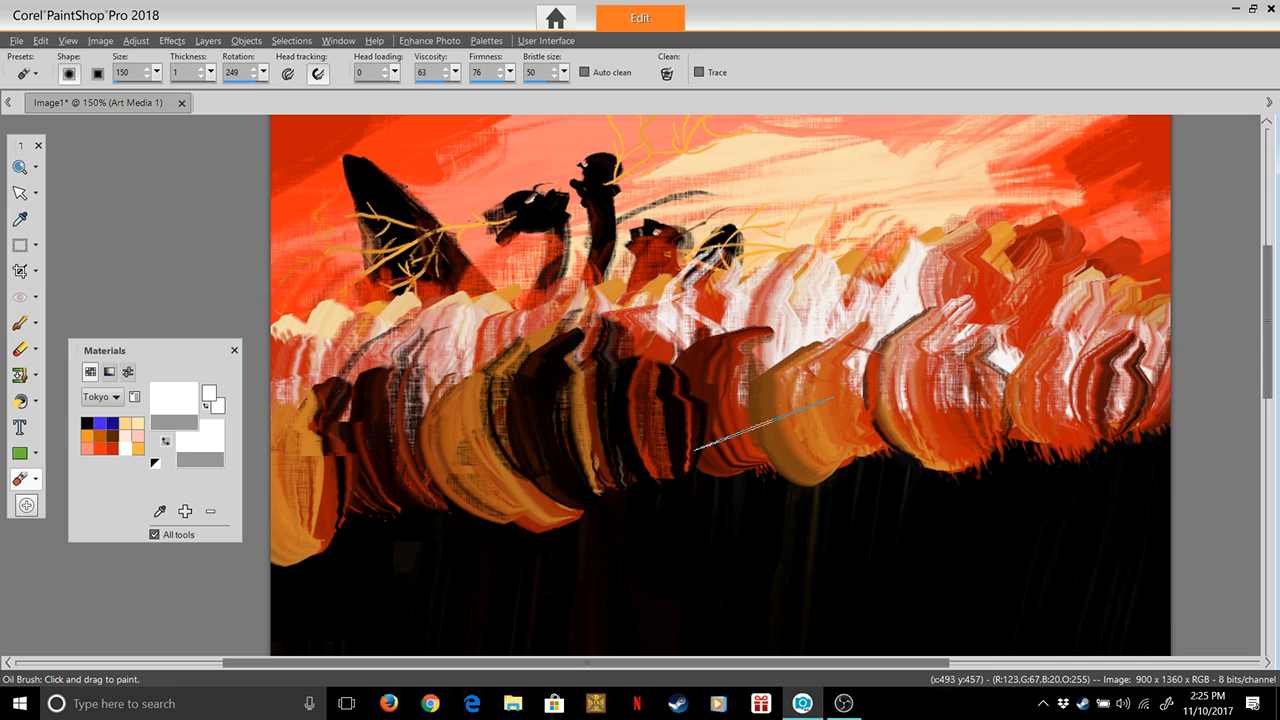
pyautogui.moveTo(732, 485); pyautogui.dragTo(725, 368)
pyautogui.moveTo(794, 498); pyautogui.dragTo(800, 362)
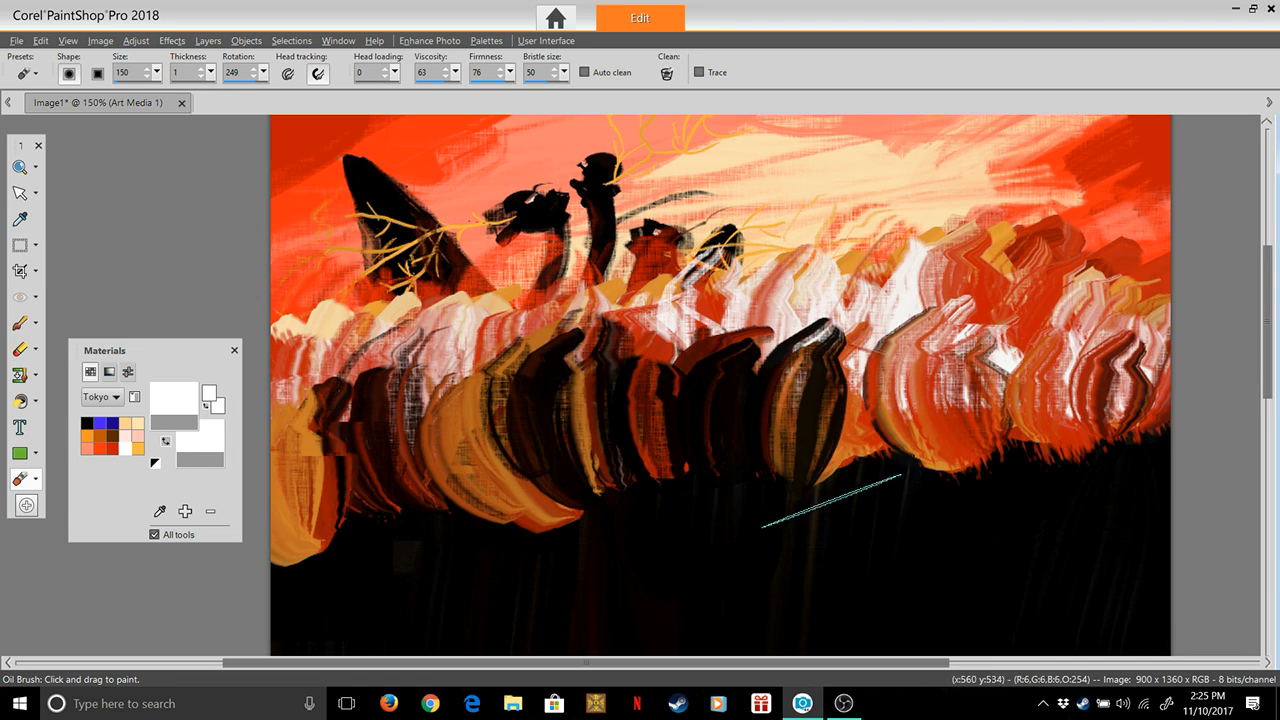
pyautogui.moveTo(845, 418); pyautogui.dragTo(848, 370)
pyautogui.moveTo(932, 475); pyautogui.dragTo(926, 378)
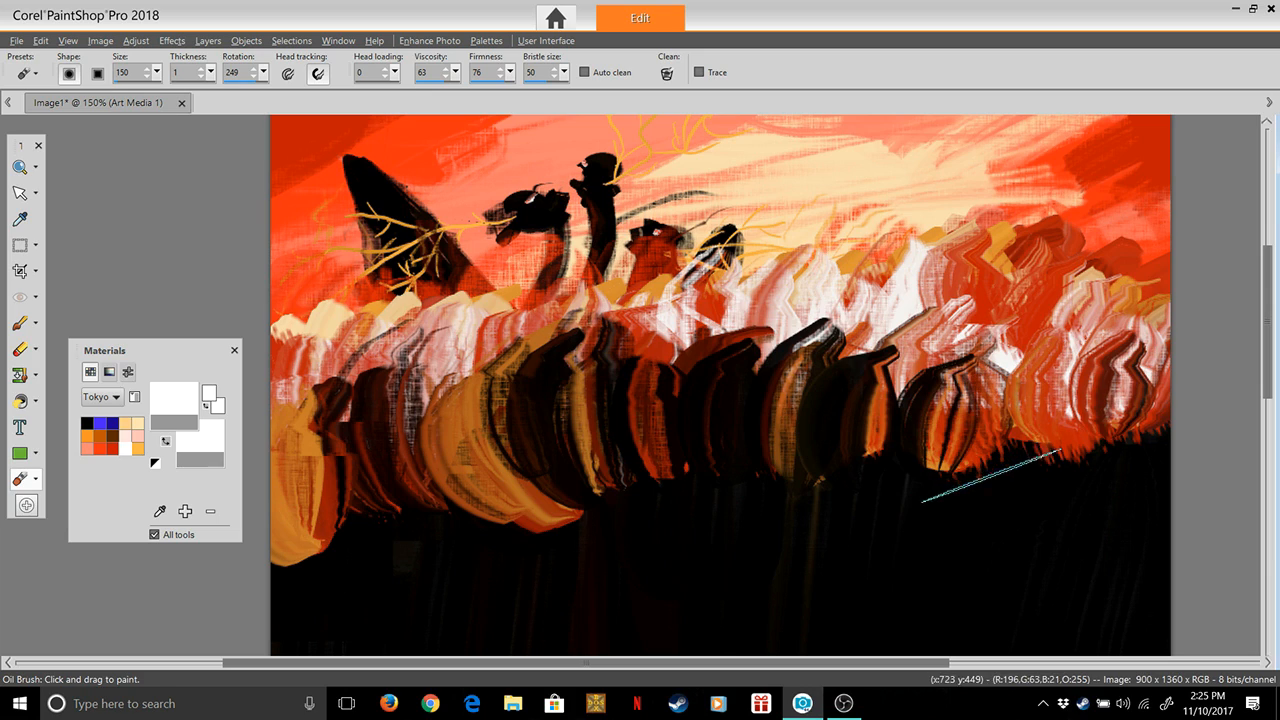
pyautogui.moveTo(991, 476); pyautogui.dragTo(986, 368)
pyautogui.moveTo(1046, 469); pyautogui.dragTo(1042, 362)
pyautogui.moveTo(1125, 460); pyautogui.dragTo(1200, 382)
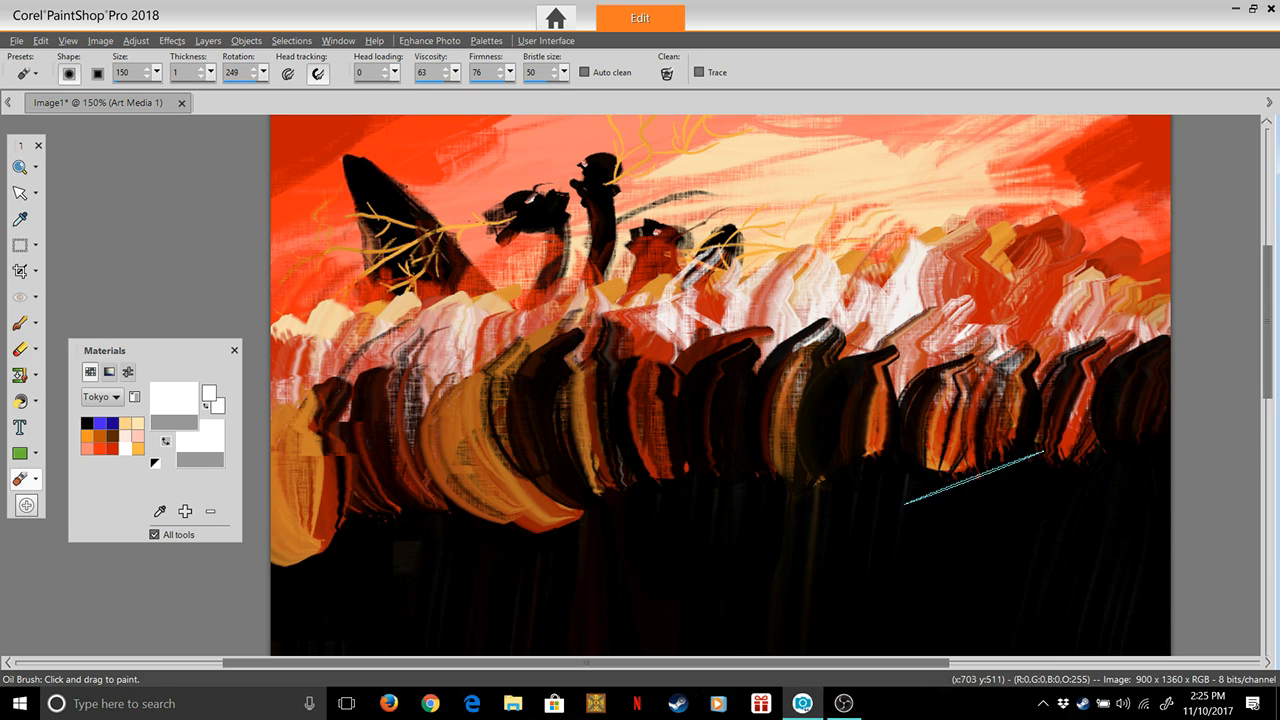
pyautogui.moveTo(1078, 467); pyautogui.dragTo(1122, 388)
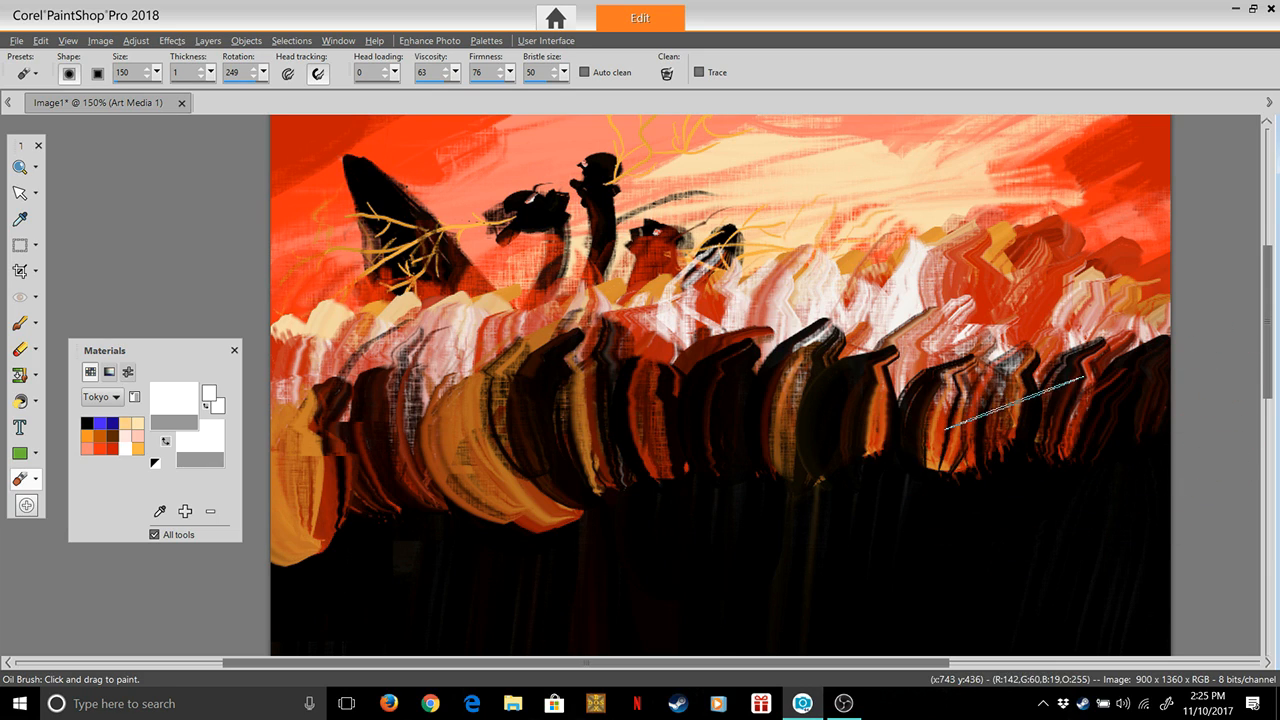
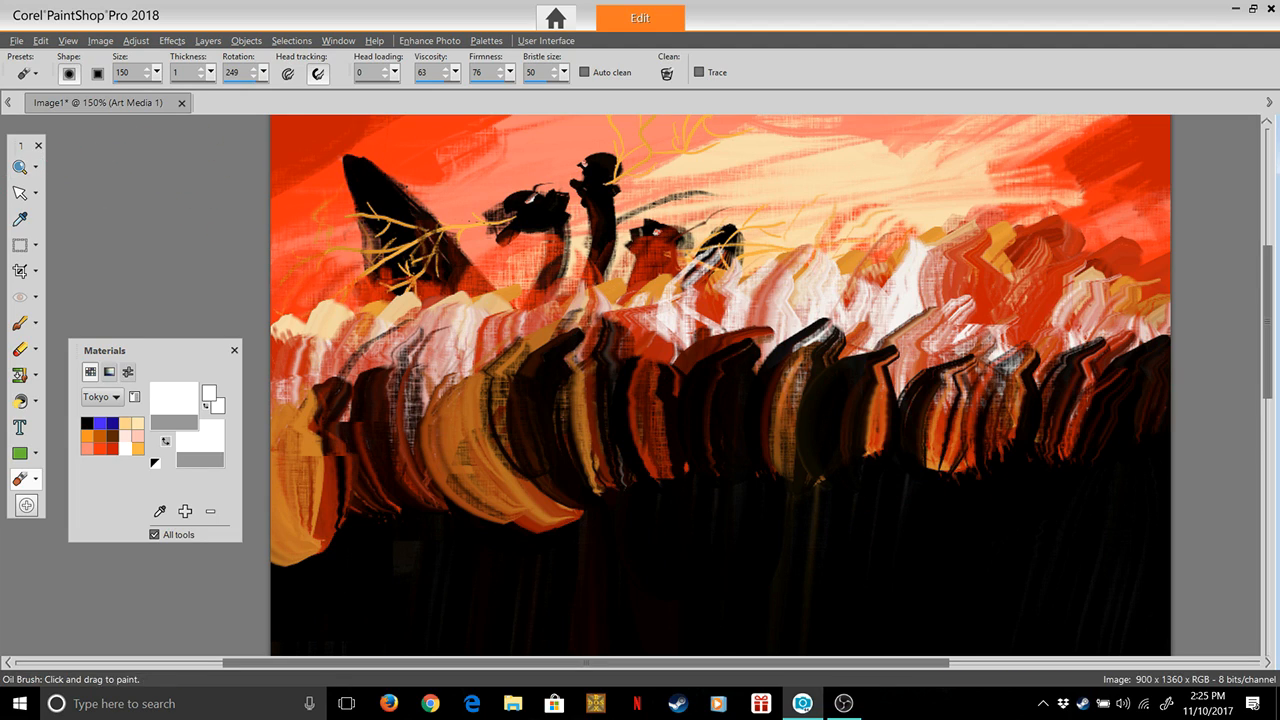
pyautogui.click(20, 167)
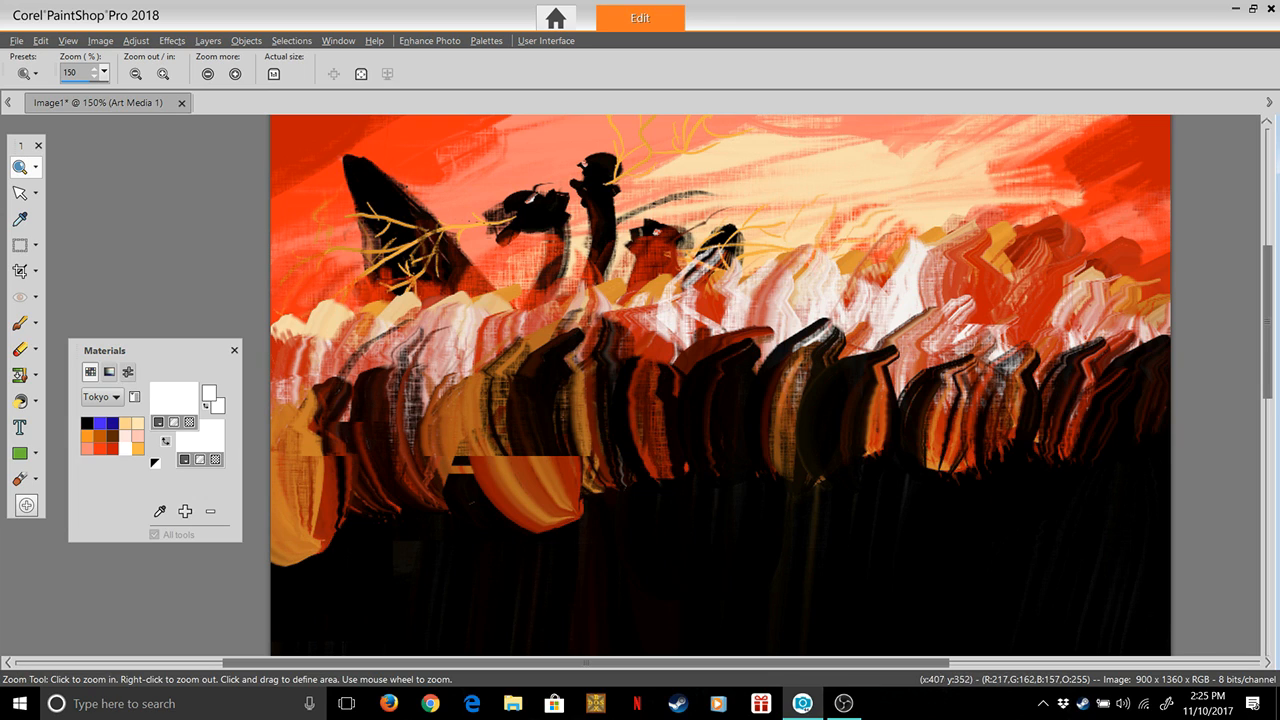
pyautogui.rightClick(724, 335)
pyautogui.rightClick(798, 326)
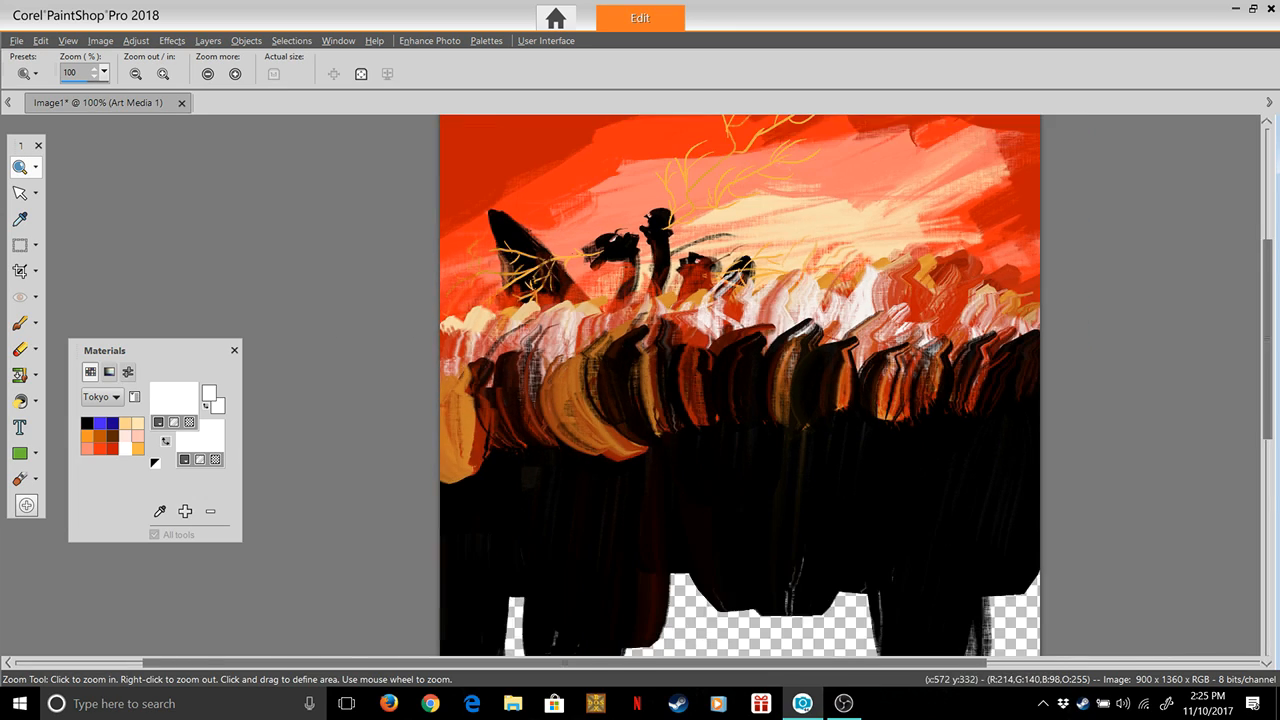
pyautogui.rightClick(800, 333)
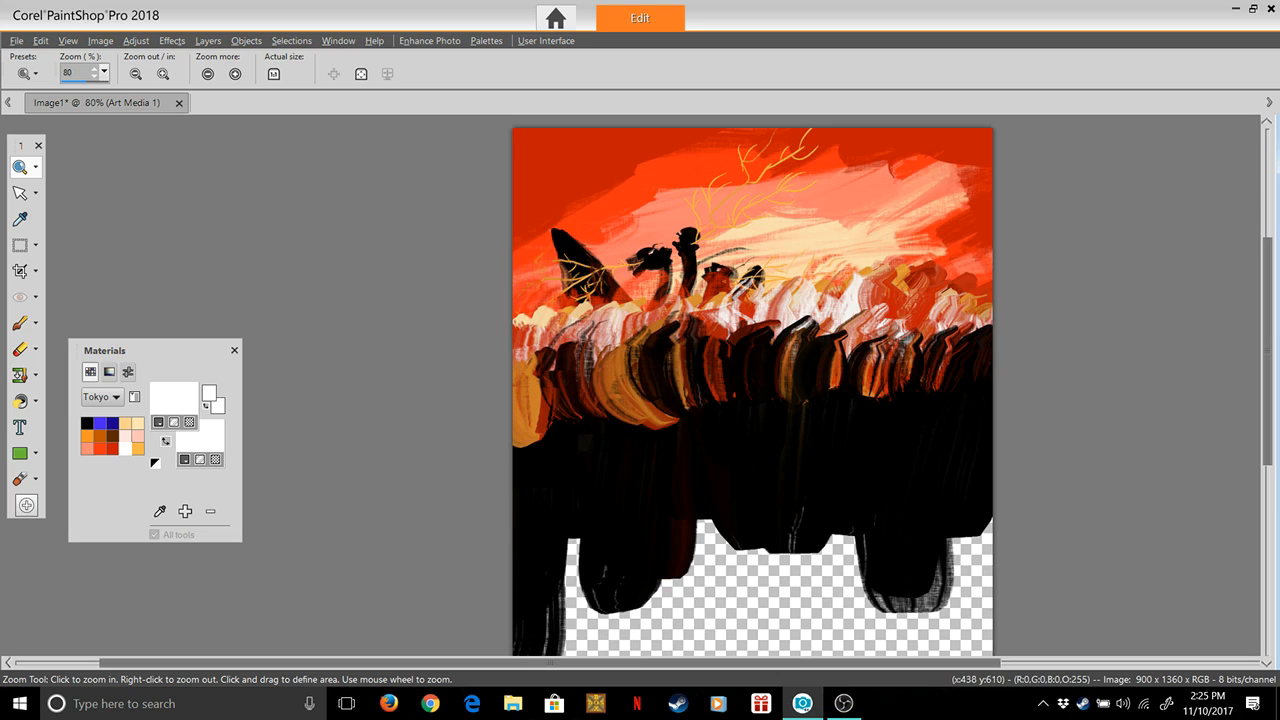
pyautogui.rightClick(809, 358)
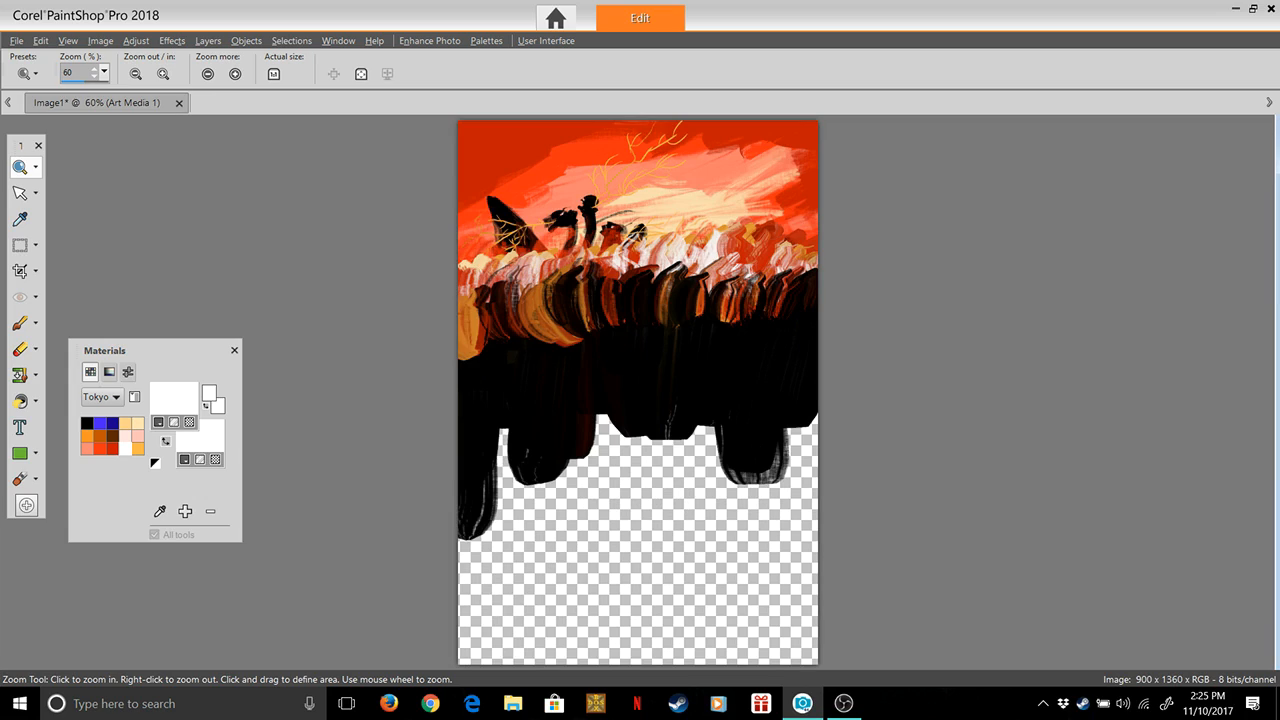
pyautogui.click(16, 41)
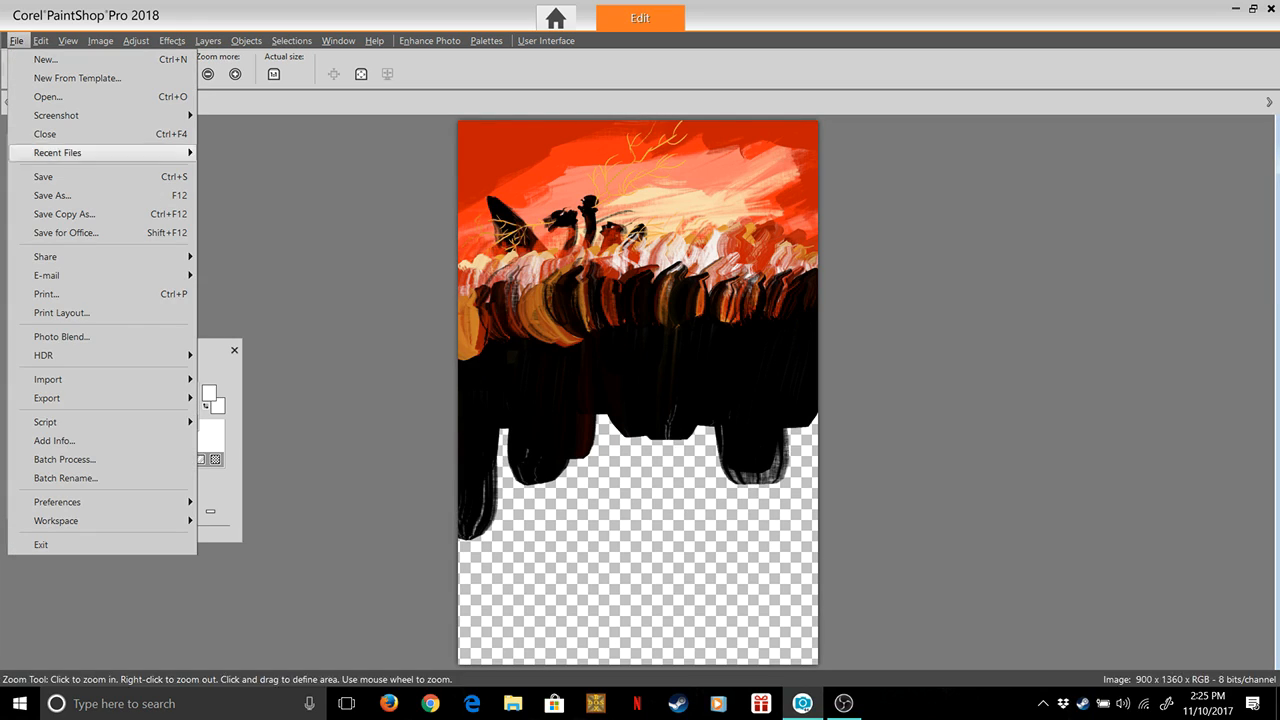
pyautogui.moveTo(100, 379)
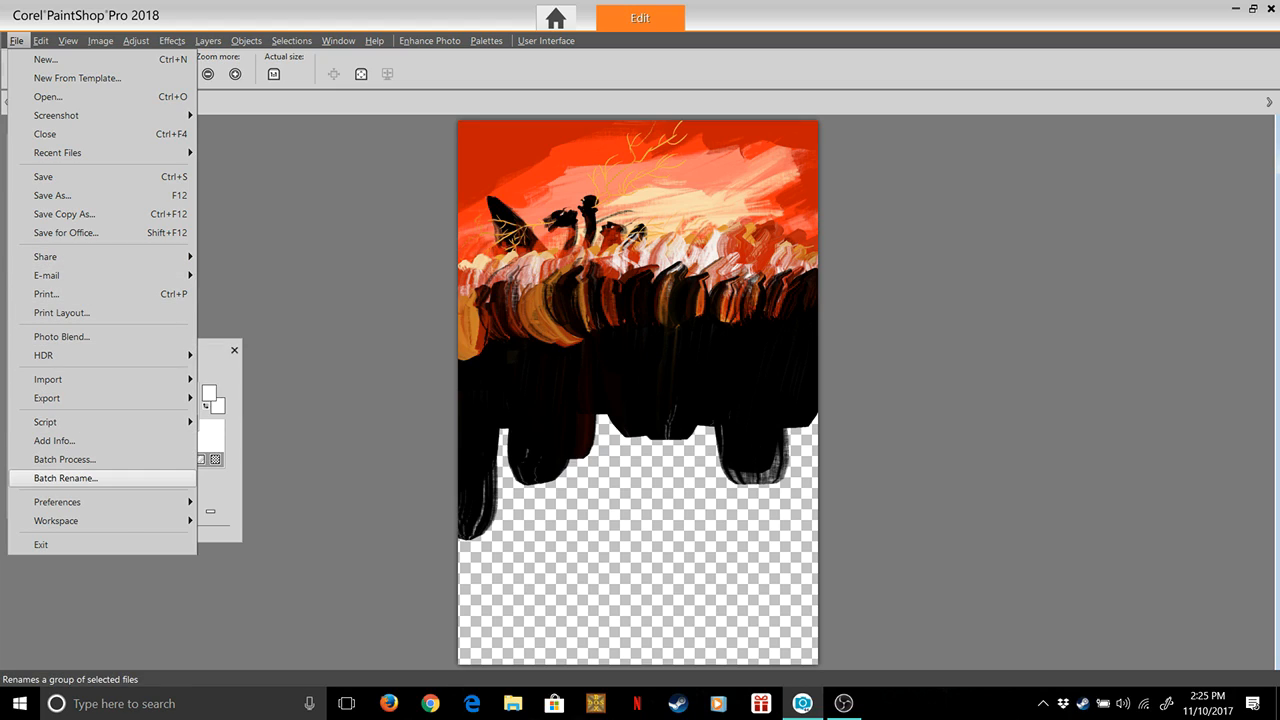
pyautogui.moveTo(100, 502)
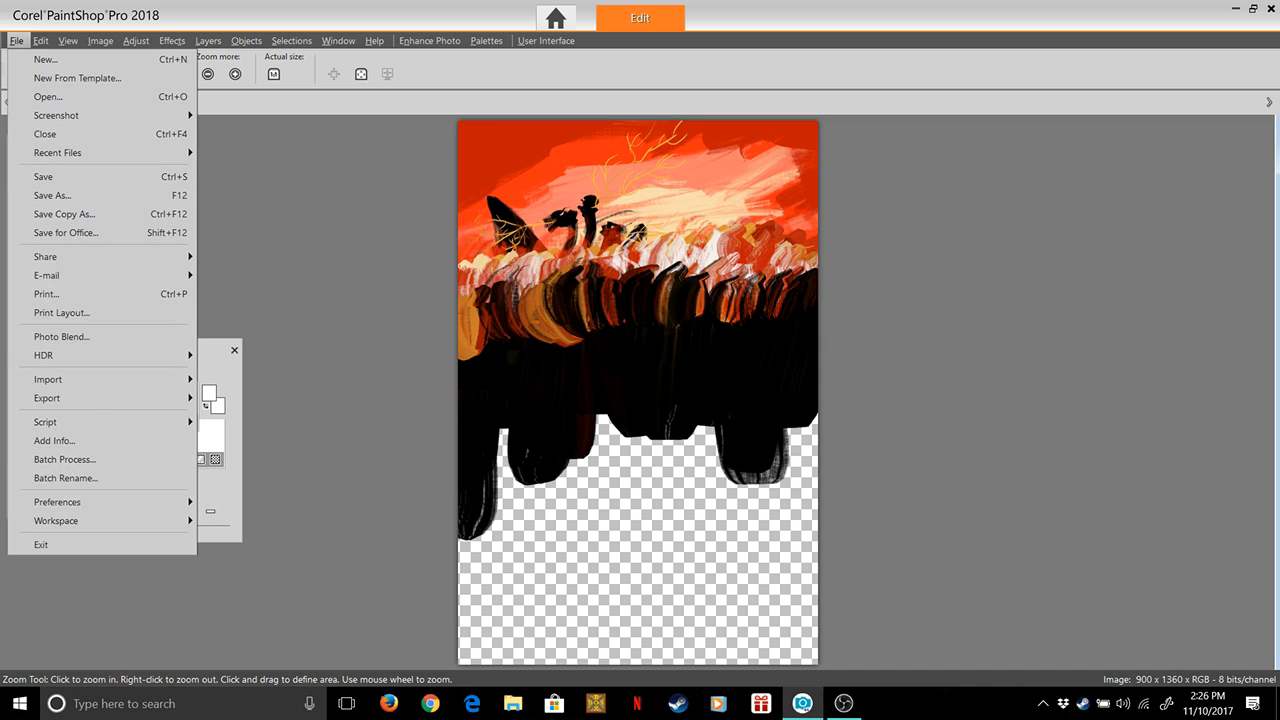
pyautogui.click(368, 344)
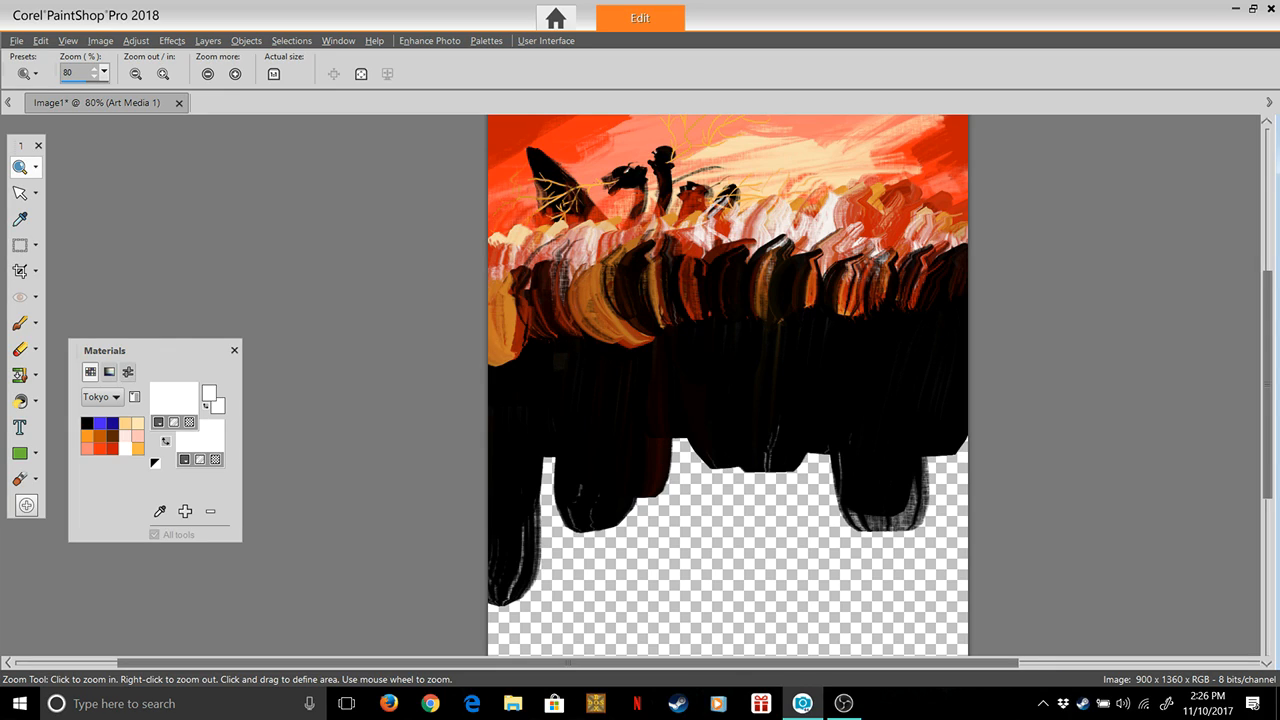
# Set the Oil Brush to size 289, rotation 181 and head loading 50, with black as the paint color
pyautogui.click(87, 423)
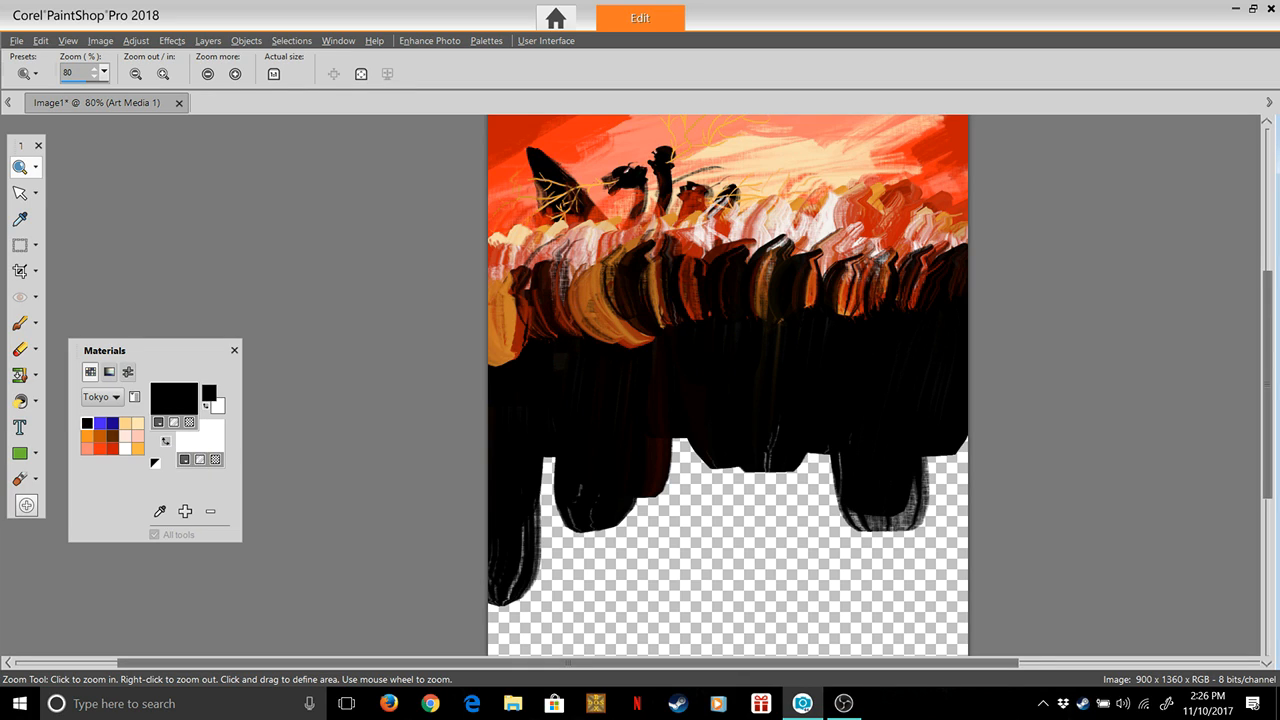
pyautogui.click(112, 423)
pyautogui.moveTo(1267, 385); pyautogui.dragTo(1267, 405)
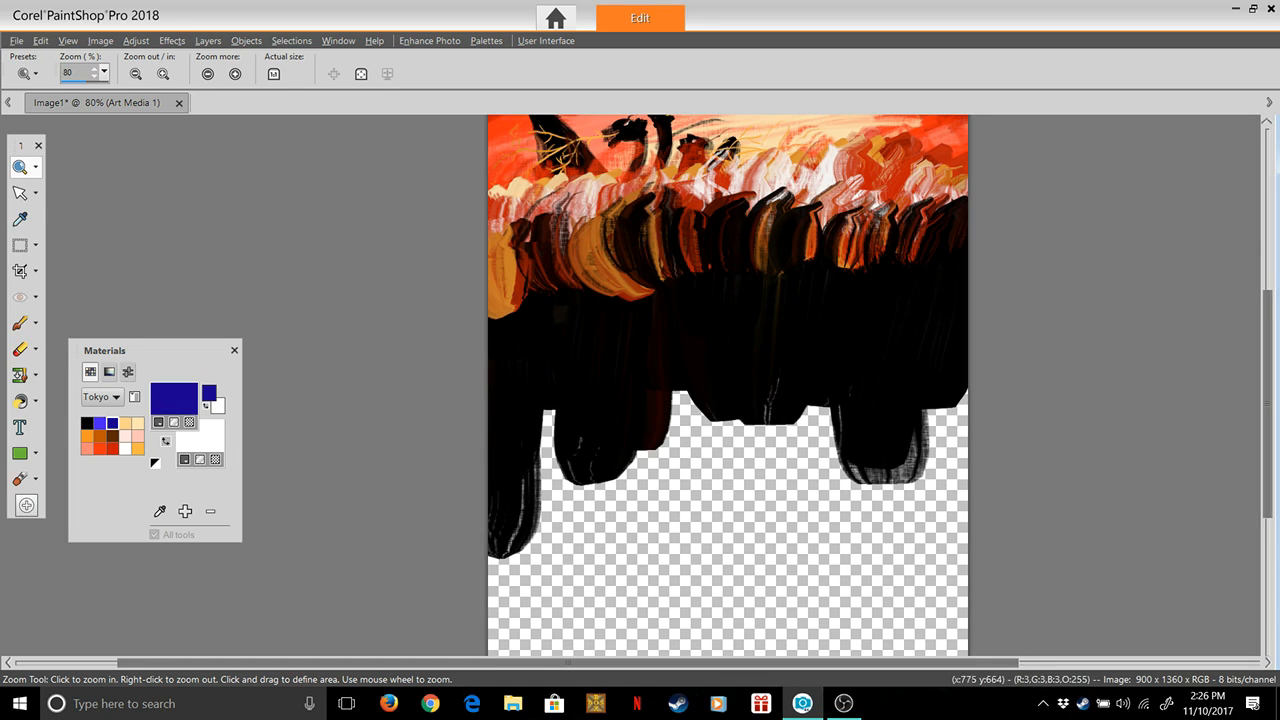
pyautogui.moveTo(1267, 405); pyautogui.dragTo(1267, 441)
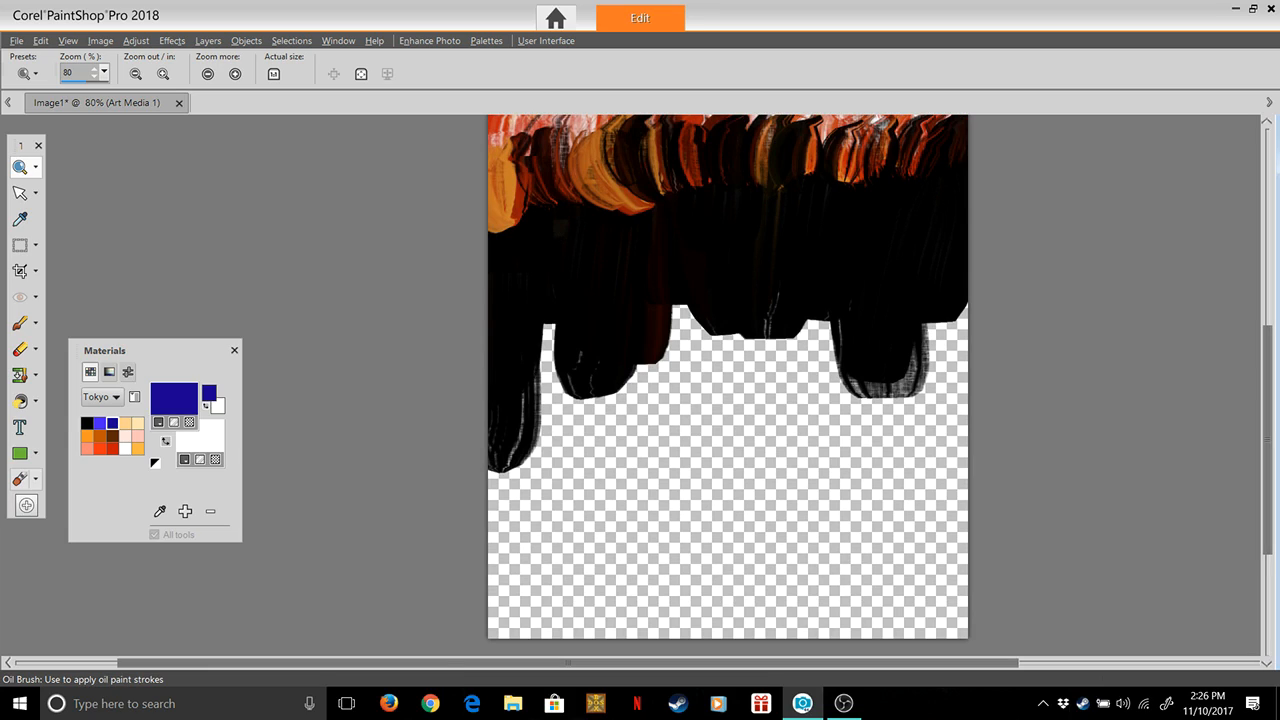
pyautogui.click(20, 479)
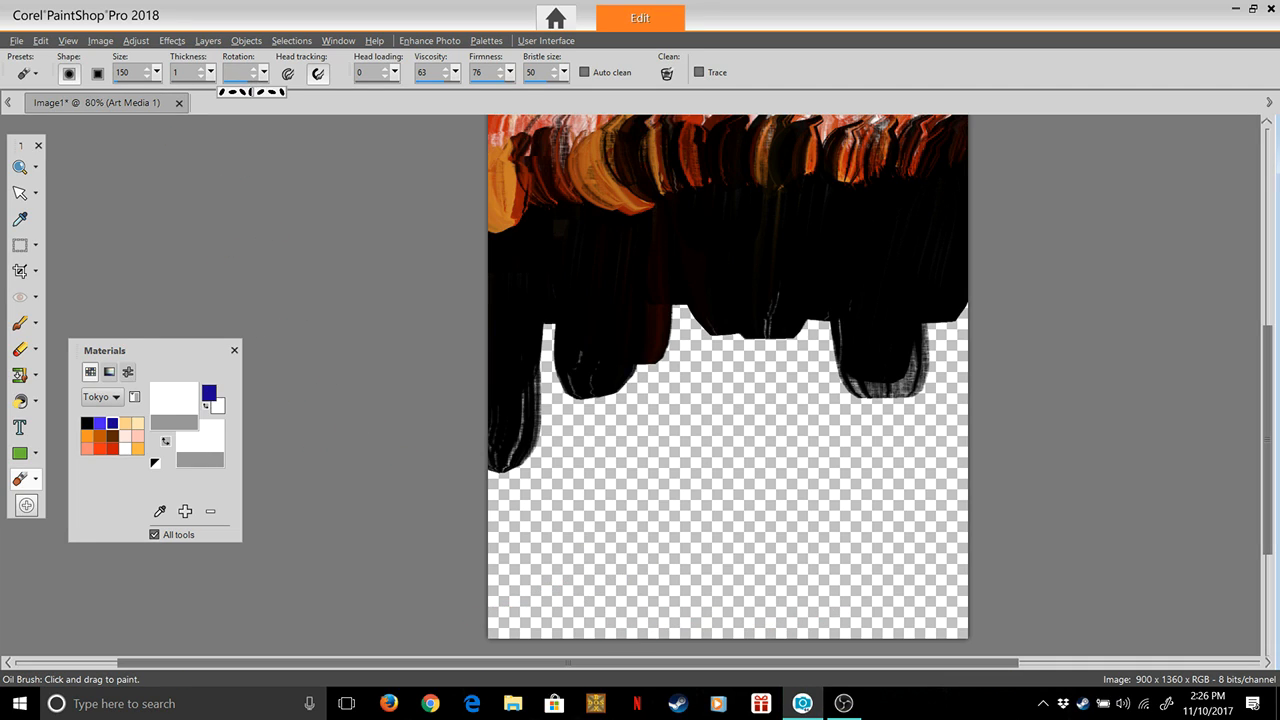
pyautogui.moveTo(264, 73); pyautogui.dragTo(252, 91)
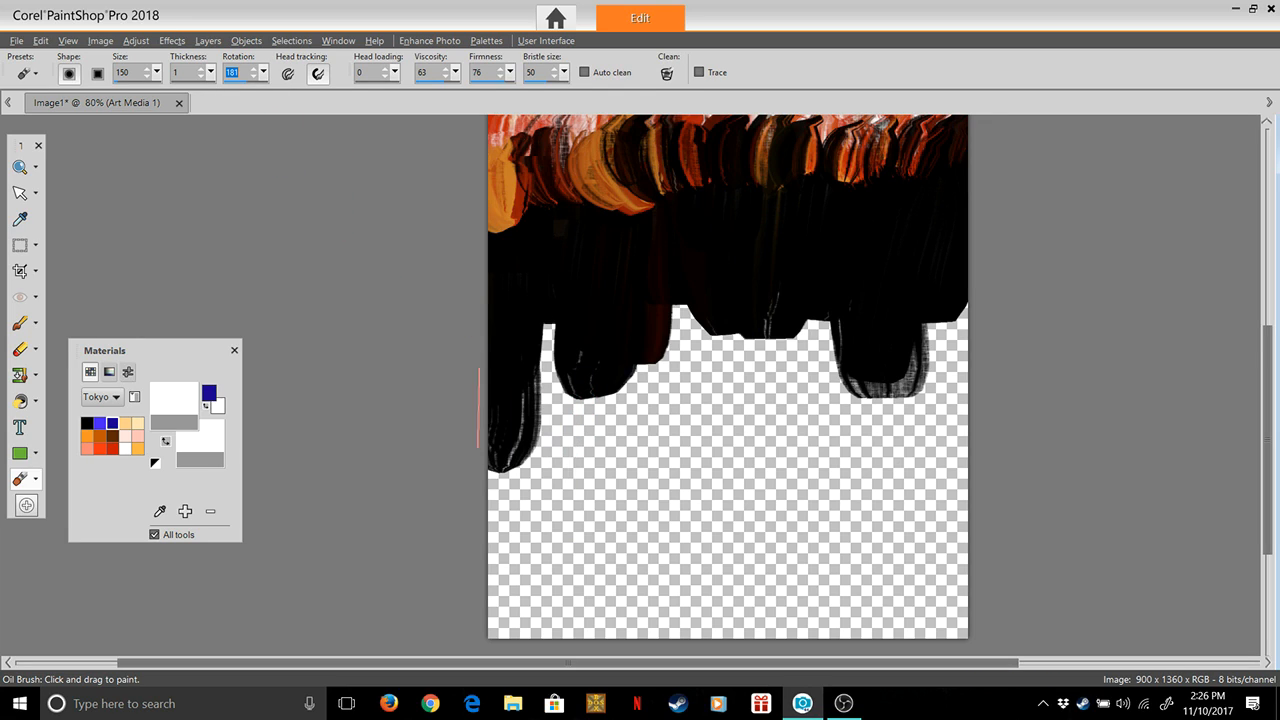
pyautogui.click(157, 73)
pyautogui.moveTo(170, 92); pyautogui.dragTo(168, 92)
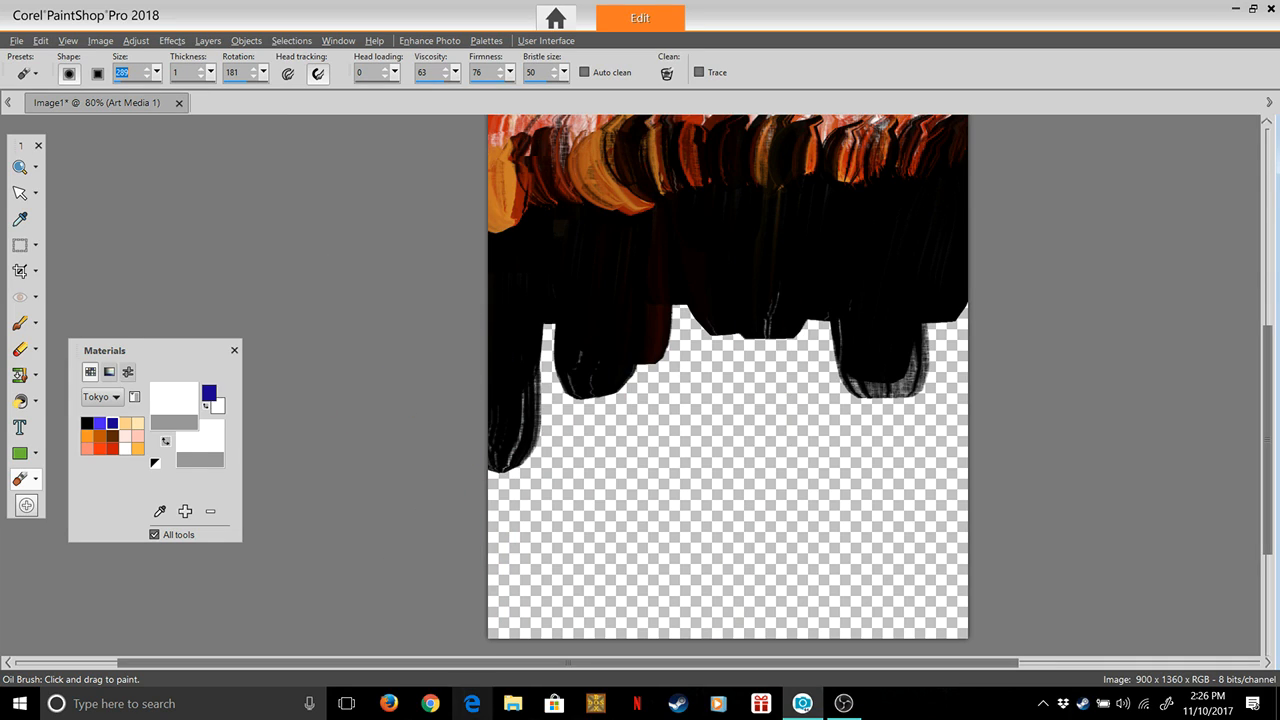
pyautogui.click(368, 73)
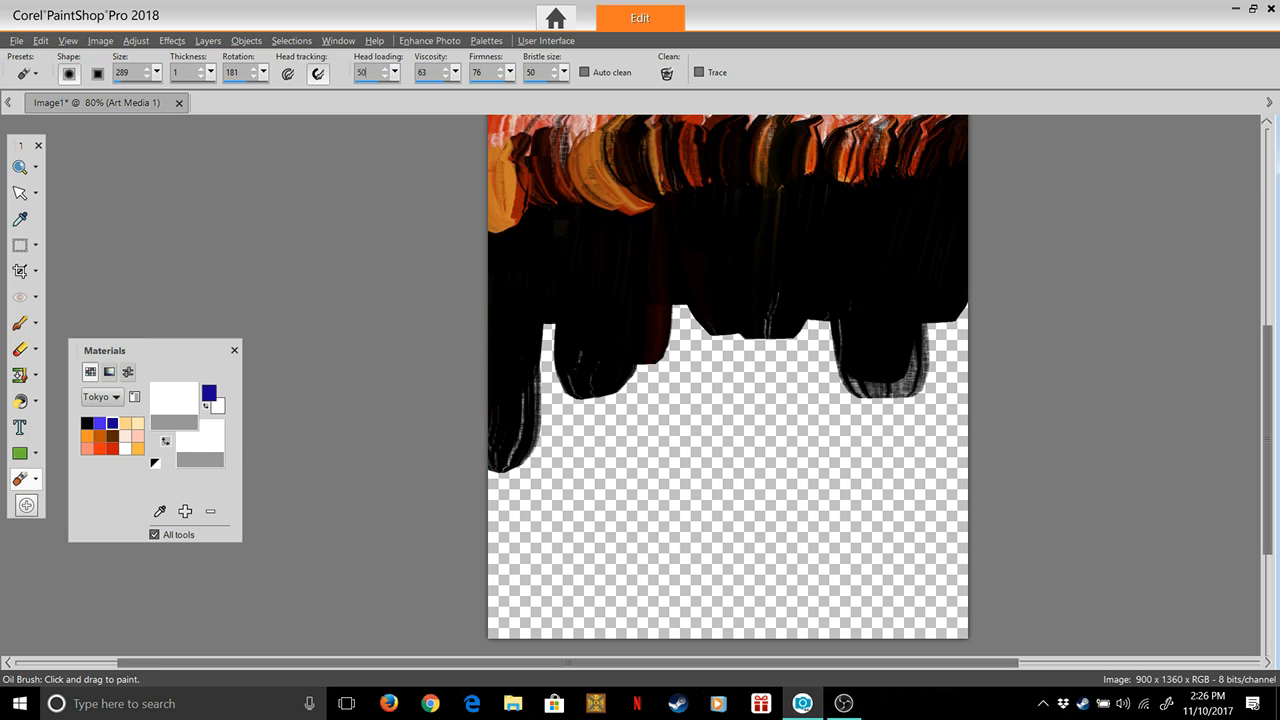
pyautogui.click(99, 423)
pyautogui.click(87, 423)
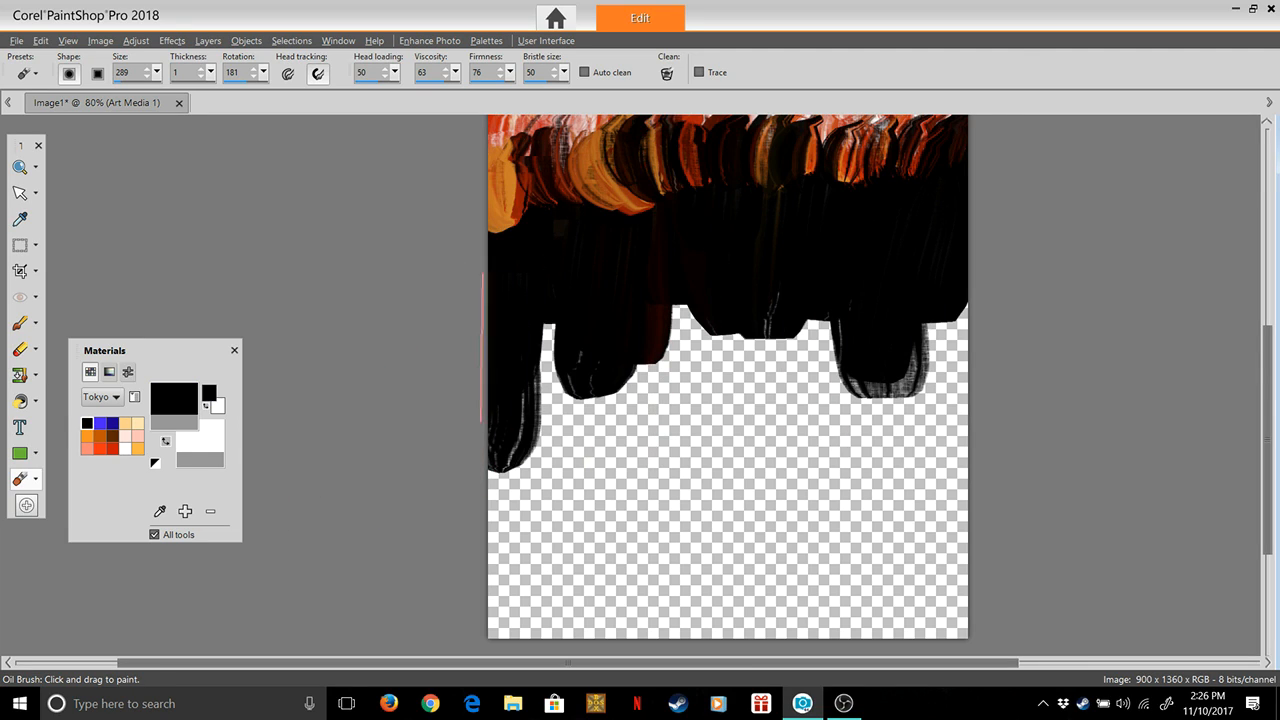
# Fill the empty lower half of the canvas with wide overlapping horizontal strokes of black paint
pyautogui.moveTo(476, 335)
pyautogui.mouseDown()
pyautogui.moveTo(781, 326)
pyautogui.moveTo(824, 375)
pyautogui.moveTo(439, 375)
pyautogui.moveTo(721, 410)
pyautogui.moveTo(999, 364)
pyautogui.moveTo(537, 378)
pyautogui.moveTo(1006, 364)
pyautogui.mouseUp()
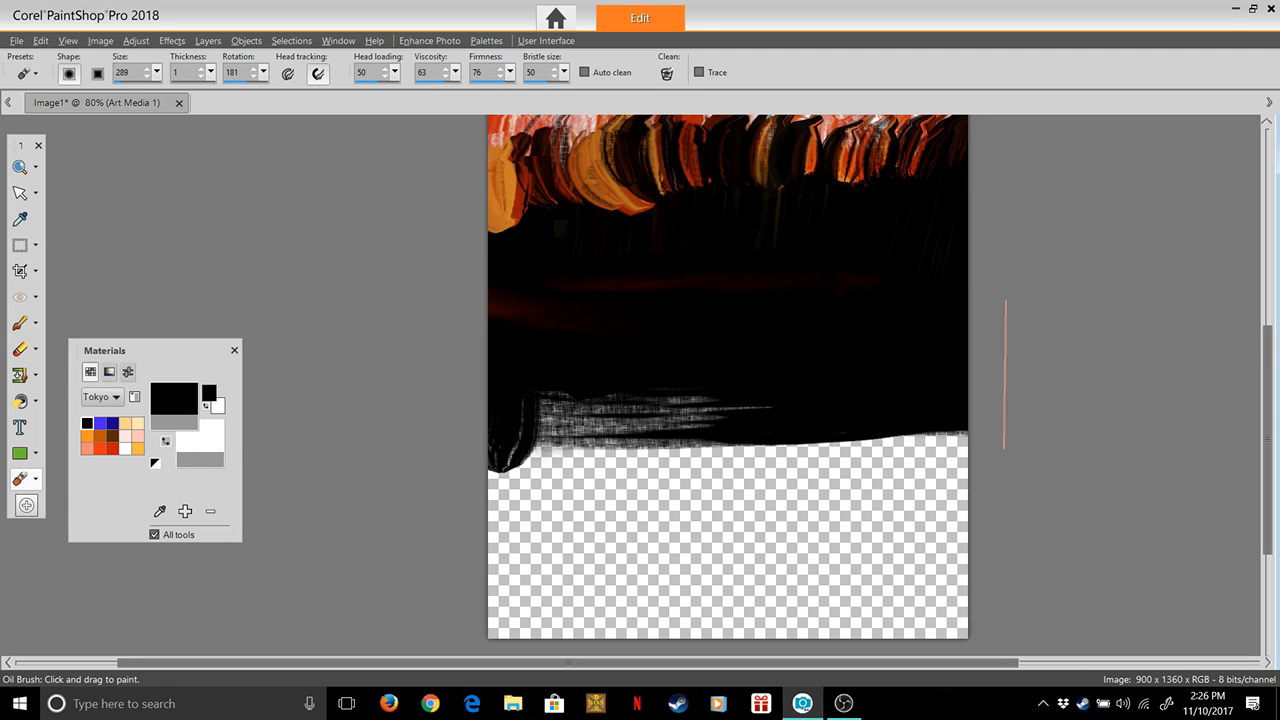
pyautogui.moveTo(457, 392)
pyautogui.mouseDown()
pyautogui.moveTo(640, 396)
pyautogui.moveTo(831, 377)
pyautogui.moveTo(440, 414)
pyautogui.moveTo(716, 449)
pyautogui.moveTo(437, 482)
pyautogui.moveTo(985, 487)
pyautogui.moveTo(949, 394)
pyautogui.moveTo(791, 435)
pyautogui.moveTo(840, 449)
pyautogui.moveTo(1008, 448)
pyautogui.moveTo(505, 474)
pyautogui.moveTo(885, 514)
pyautogui.moveTo(442, 519)
pyautogui.moveTo(894, 523)
pyautogui.moveTo(799, 544)
pyautogui.moveTo(960, 564)
pyautogui.moveTo(956, 534)
pyautogui.moveTo(833, 542)
pyautogui.moveTo(1016, 552)
pyautogui.moveTo(709, 563)
pyautogui.moveTo(1000, 602)
pyautogui.moveTo(716, 620)
pyautogui.moveTo(901, 590)
pyautogui.moveTo(571, 595)
pyautogui.moveTo(976, 600)
pyautogui.mouseUp()
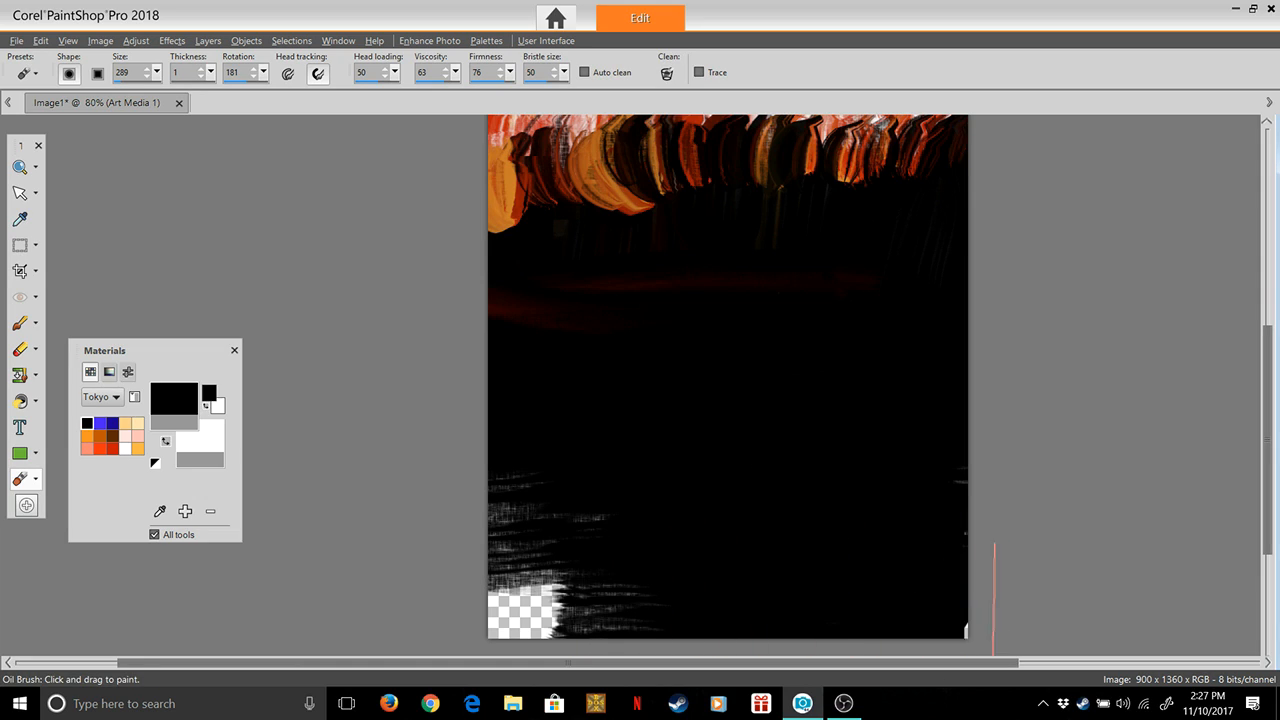
pyautogui.moveTo(712, 580)
pyautogui.mouseDown()
pyautogui.moveTo(586, 555)
pyautogui.moveTo(500, 575)
pyautogui.mouseUp()
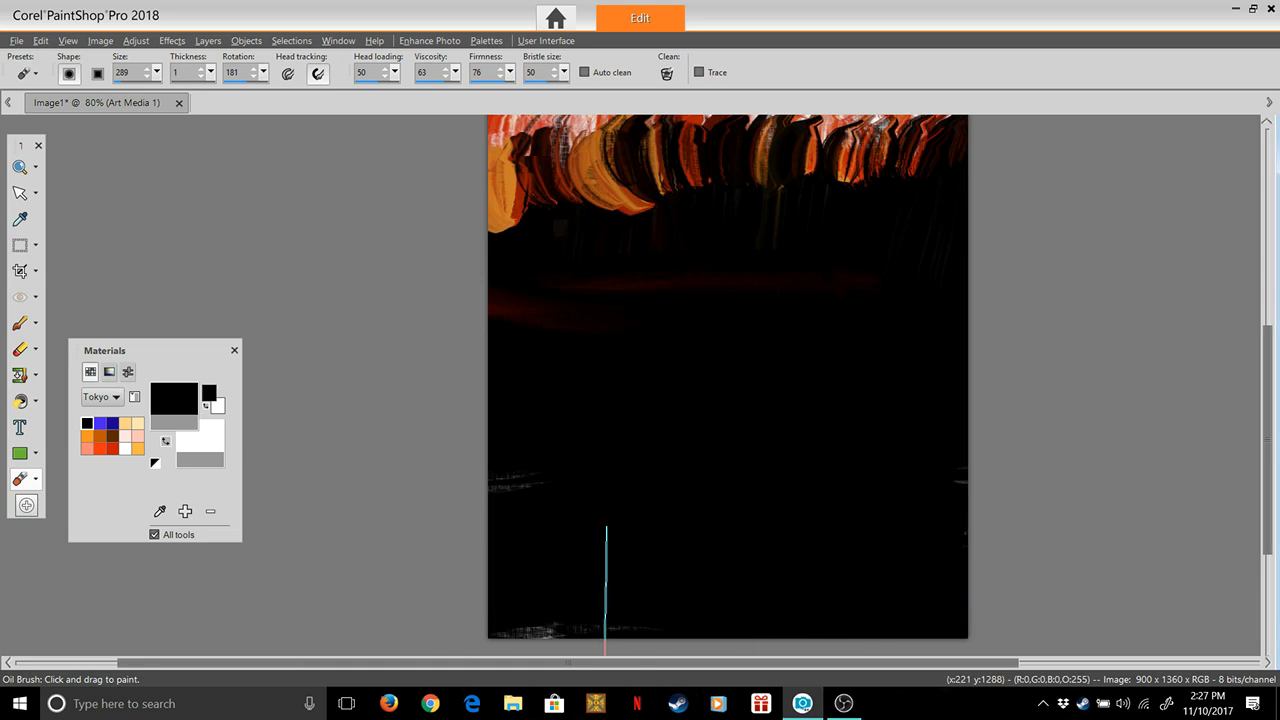
pyautogui.moveTo(554, 620); pyautogui.dragTo(588, 600)
pyautogui.moveTo(448, 513)
pyautogui.mouseDown()
pyautogui.moveTo(509, 479)
pyautogui.moveTo(651, 483)
pyautogui.mouseUp()
pyautogui.moveTo(472, 358)
pyautogui.mouseDown()
pyautogui.moveTo(695, 309)
pyautogui.moveTo(818, 302)
pyautogui.moveTo(743, 448)
pyautogui.mouseUp()
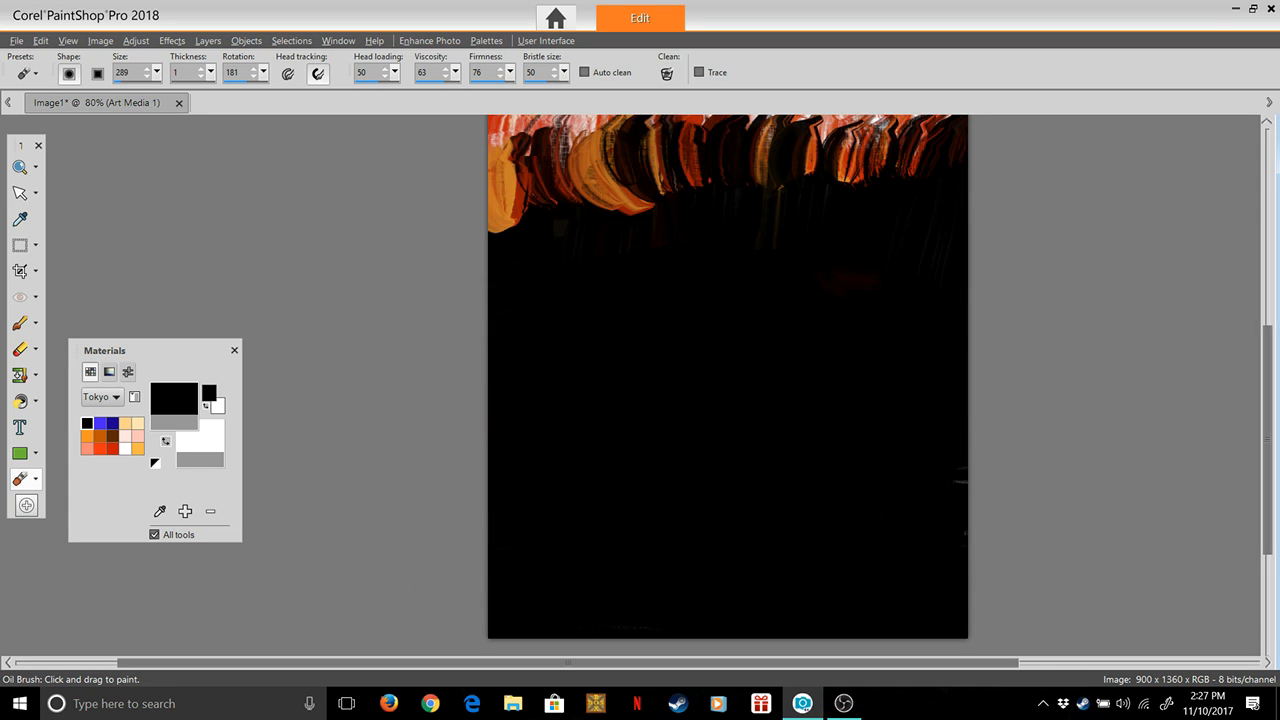
# Paint a dark red horizontal band across the black area below the smeared strokes, working inward from both canvas edges
pyautogui.click(112, 449)
pyautogui.moveTo(465, 318); pyautogui.dragTo(753, 319)
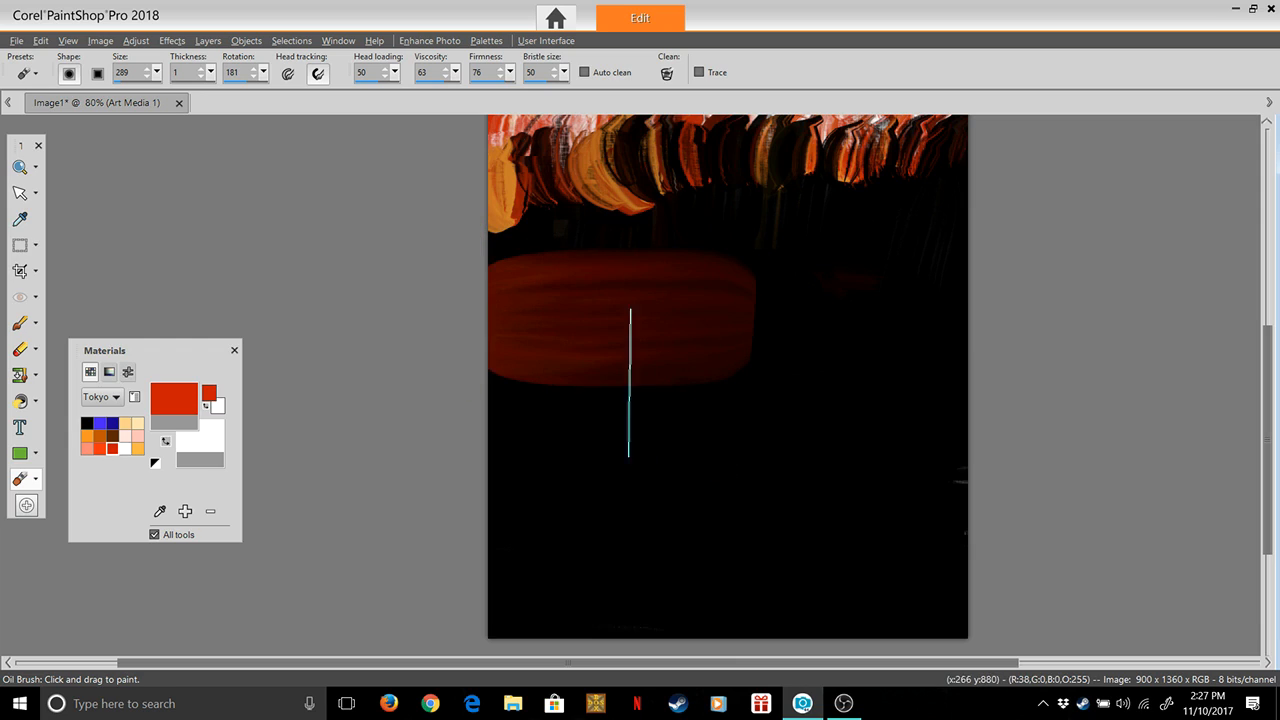
pyautogui.moveTo(1028, 317); pyautogui.dragTo(701, 411)
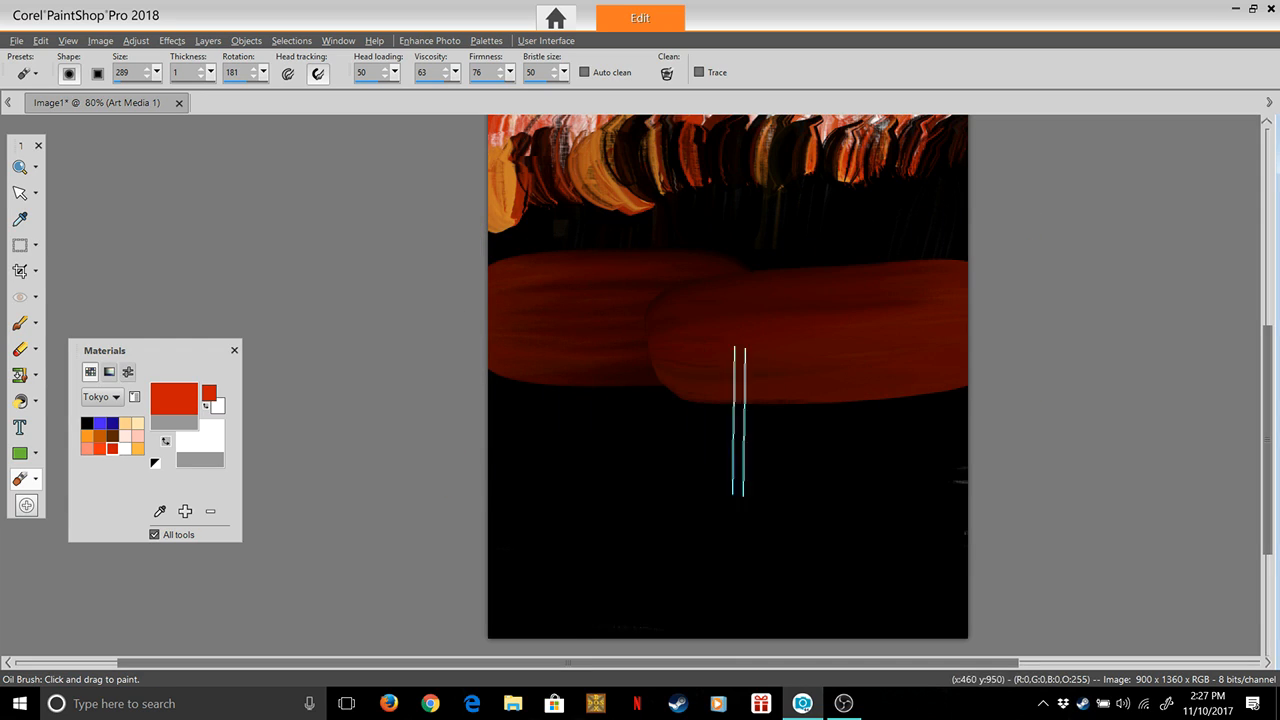
pyautogui.moveTo(471, 372); pyautogui.dragTo(757, 439)
pyautogui.moveTo(1008, 348); pyautogui.dragTo(590, 385)
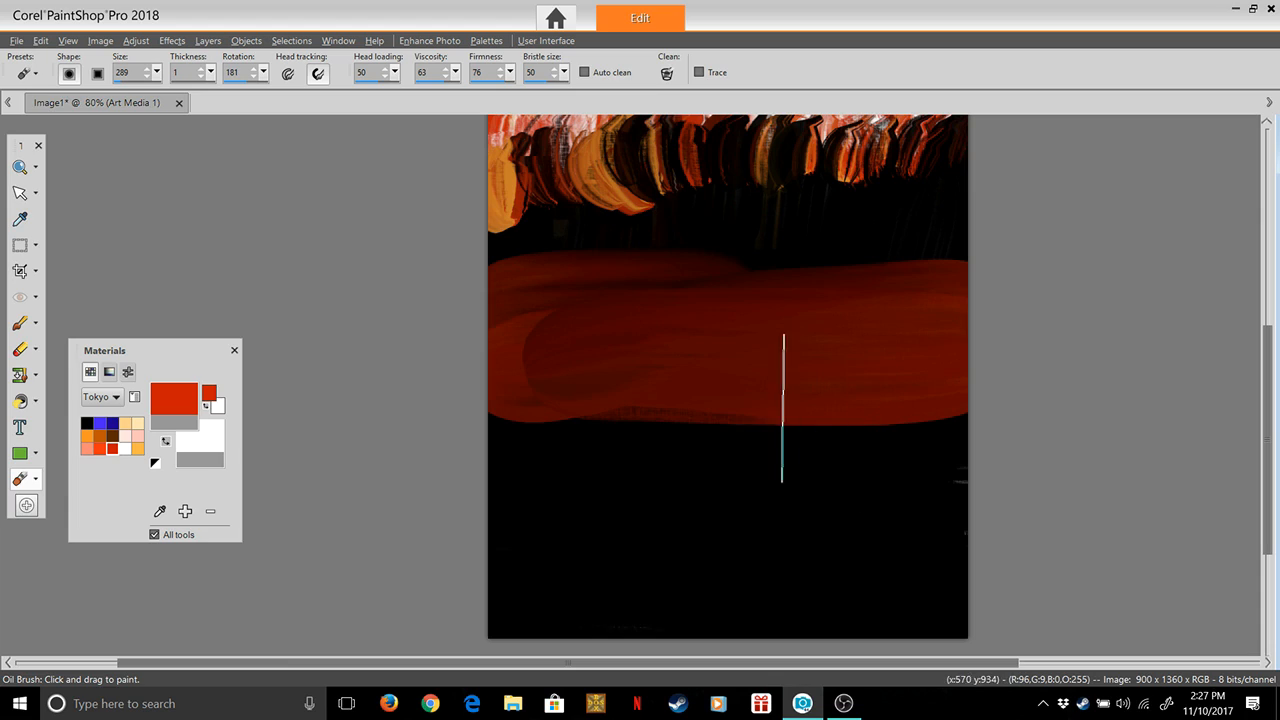
# Build up the red band with overlapping horizontal strokes that brighten it and raise its upper edge on both sides
pyautogui.moveTo(420, 371); pyautogui.dragTo(655, 333)
pyautogui.moveTo(547, 356); pyautogui.dragTo(750, 347)
pyautogui.moveTo(690, 362); pyautogui.dragTo(850, 354)
pyautogui.moveTo(752, 345)
pyautogui.mouseDown()
pyautogui.moveTo(560, 345)
pyautogui.moveTo(662, 372)
pyautogui.mouseUp()
pyautogui.moveTo(1000, 319); pyautogui.dragTo(651, 333)
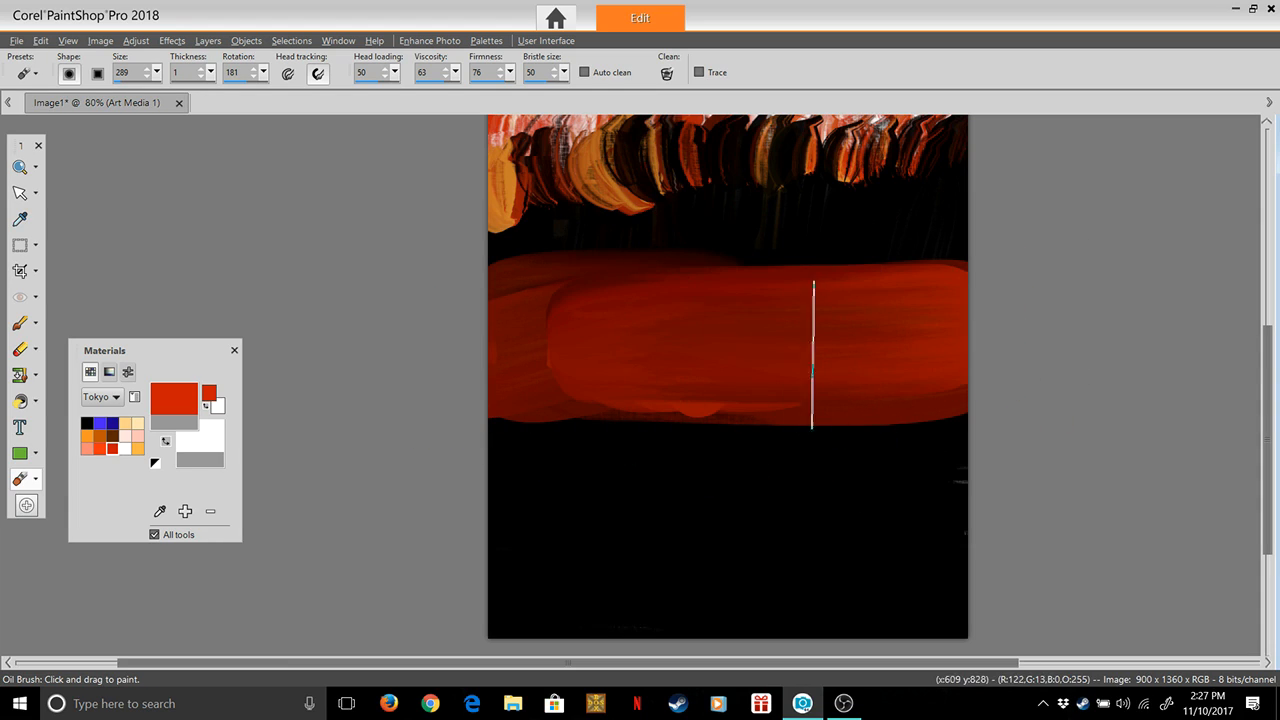
pyautogui.moveTo(439, 353); pyautogui.dragTo(650, 350)
pyautogui.moveTo(462, 320); pyautogui.dragTo(1149, 300)
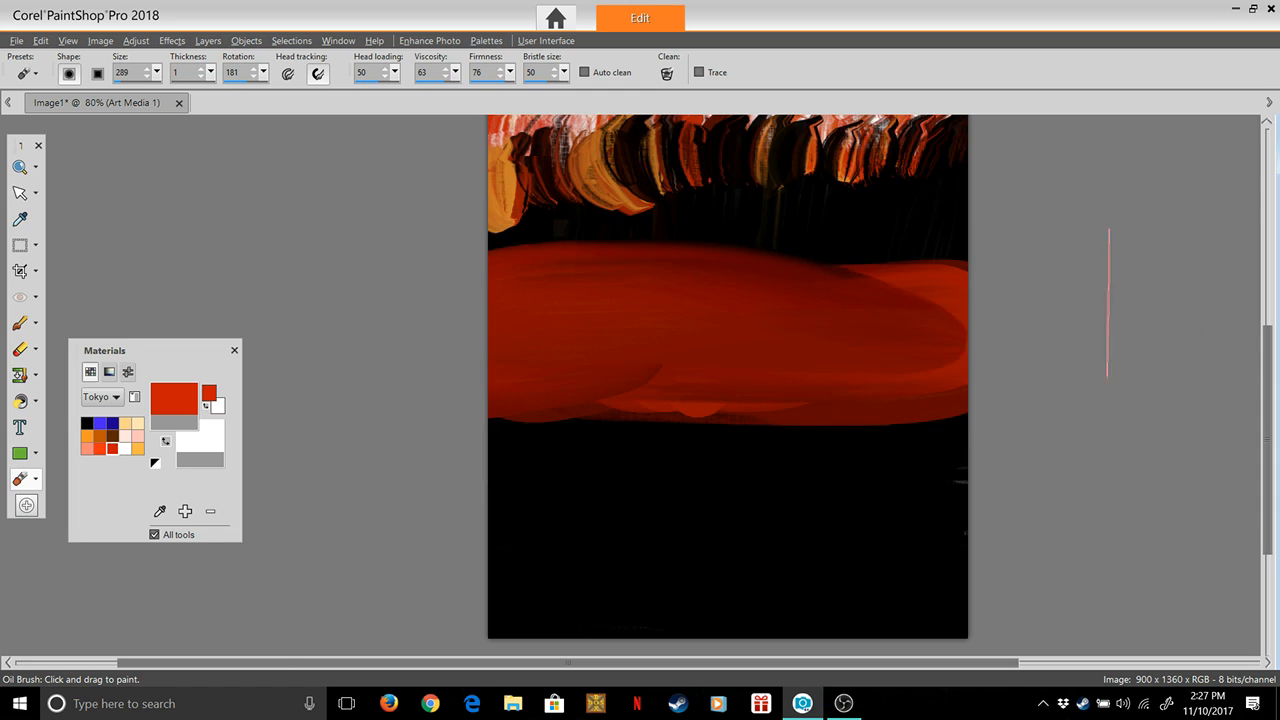
pyautogui.moveTo(983, 300); pyautogui.dragTo(640, 320)
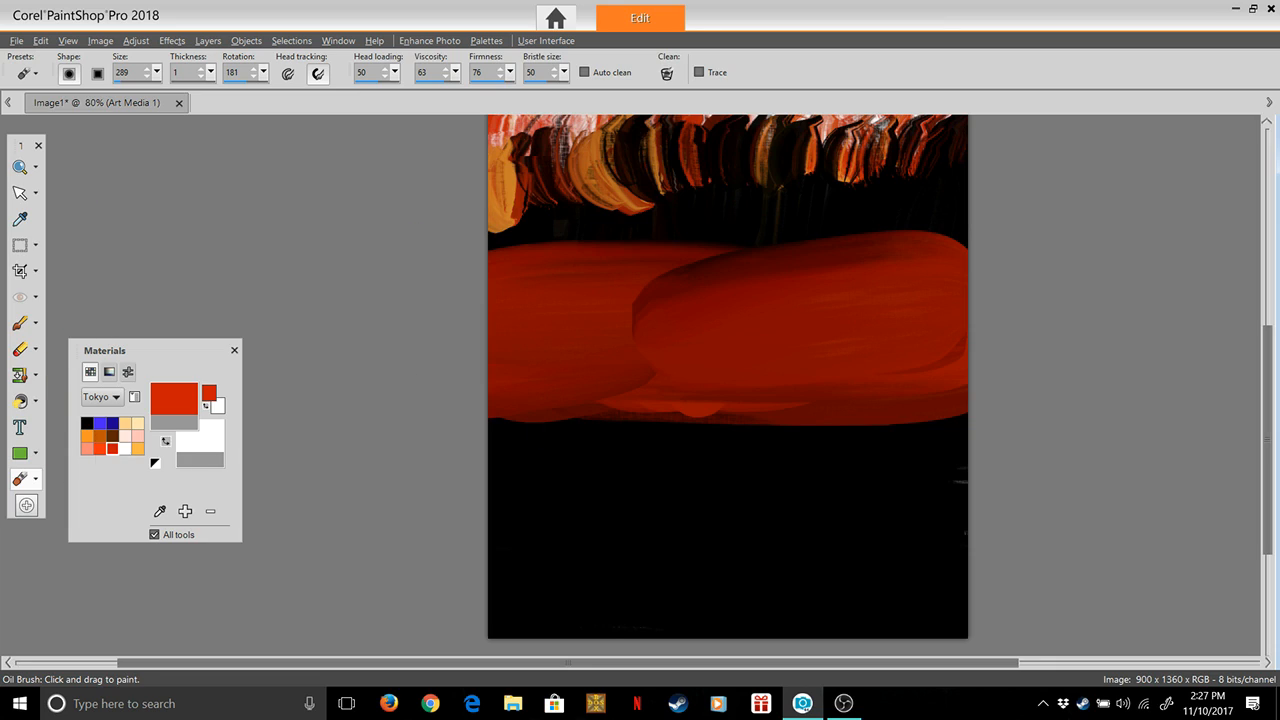
# Switch the paint color to the light peach #ffd189 and set head loading to 5 and brush rotation to 82
pyautogui.click(87, 423)
pyautogui.click(395, 72)
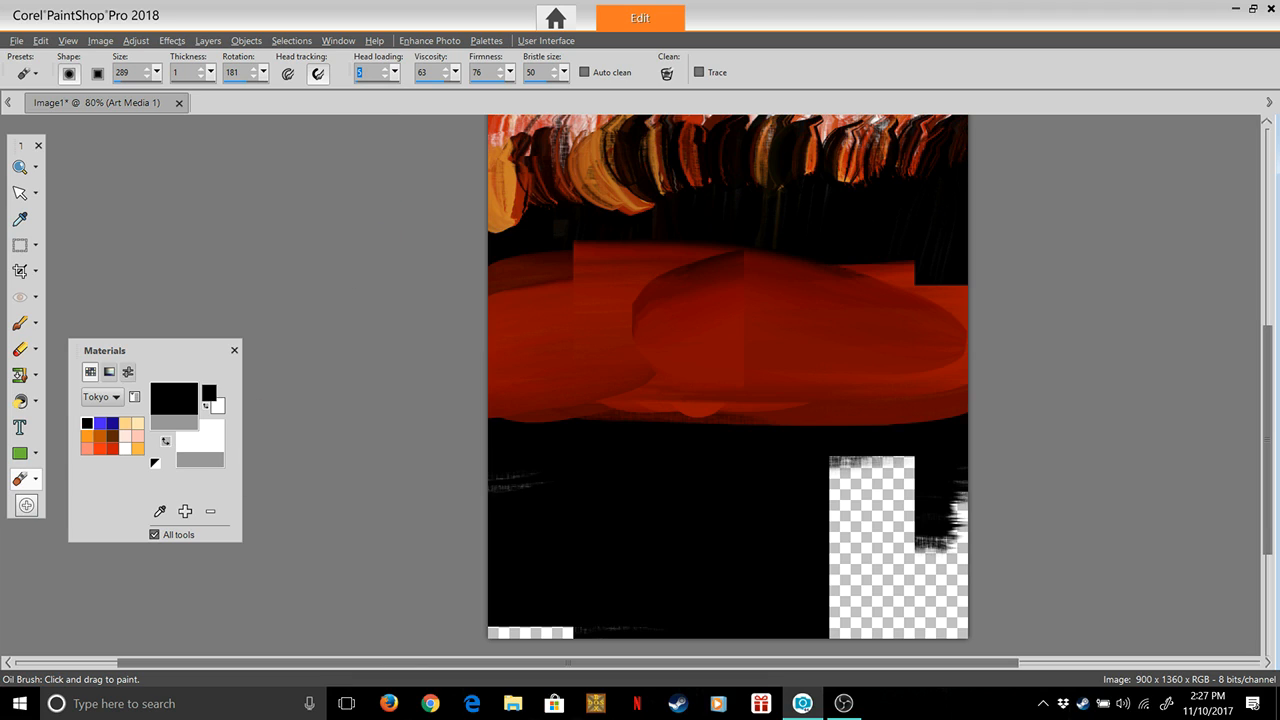
pyautogui.doubleClick(125, 423)
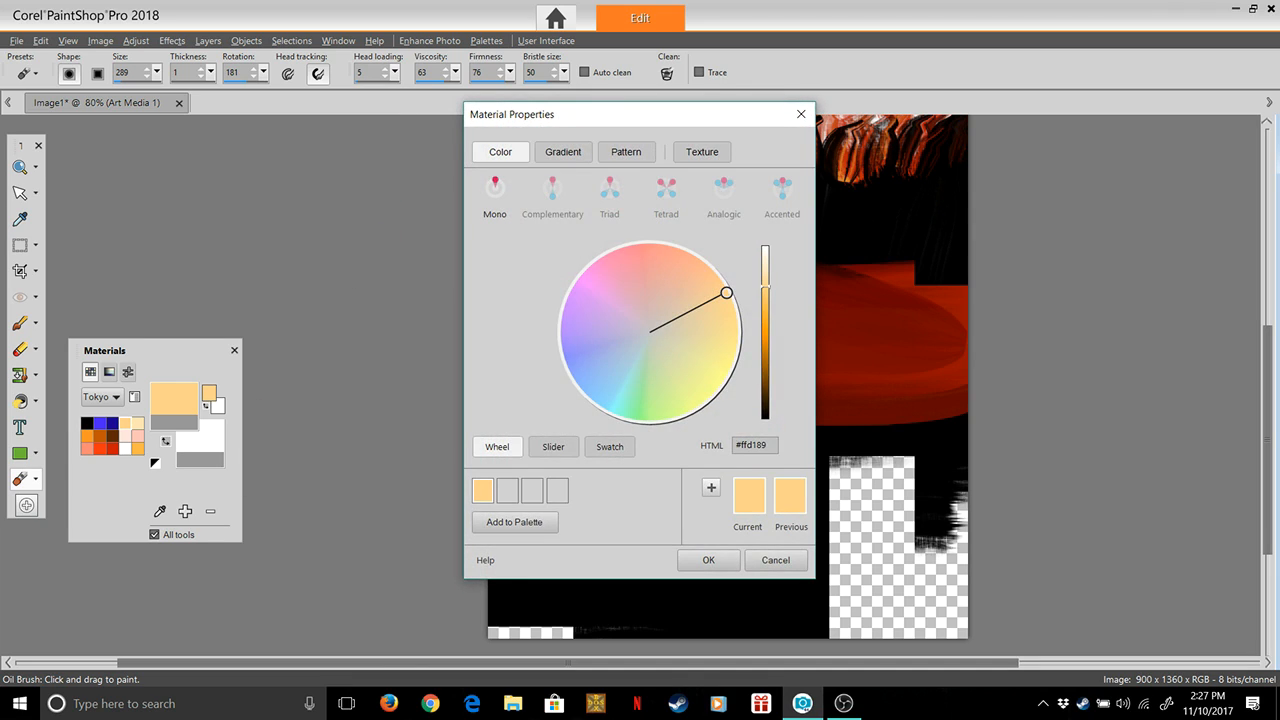
pyautogui.click(708, 560)
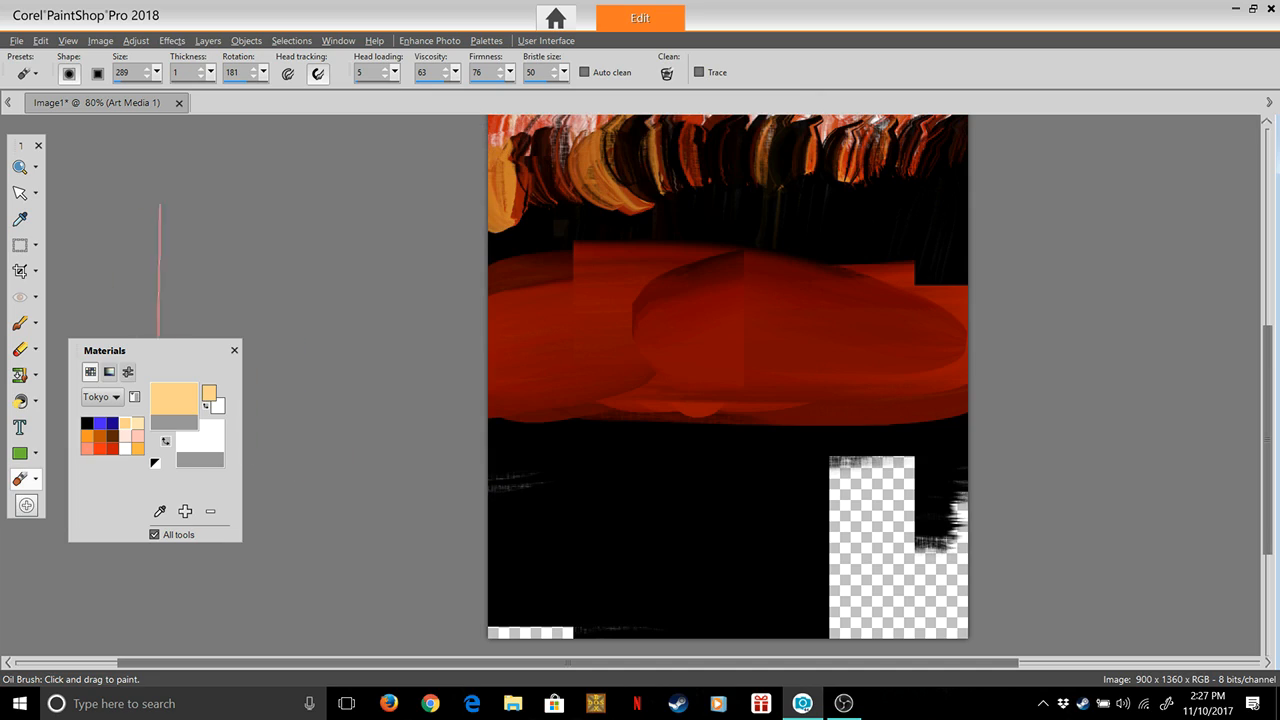
pyautogui.moveTo(264, 73)
pyautogui.mouseDown()
pyautogui.moveTo(267, 91)
pyautogui.moveTo(245, 92)
pyautogui.mouseUp()
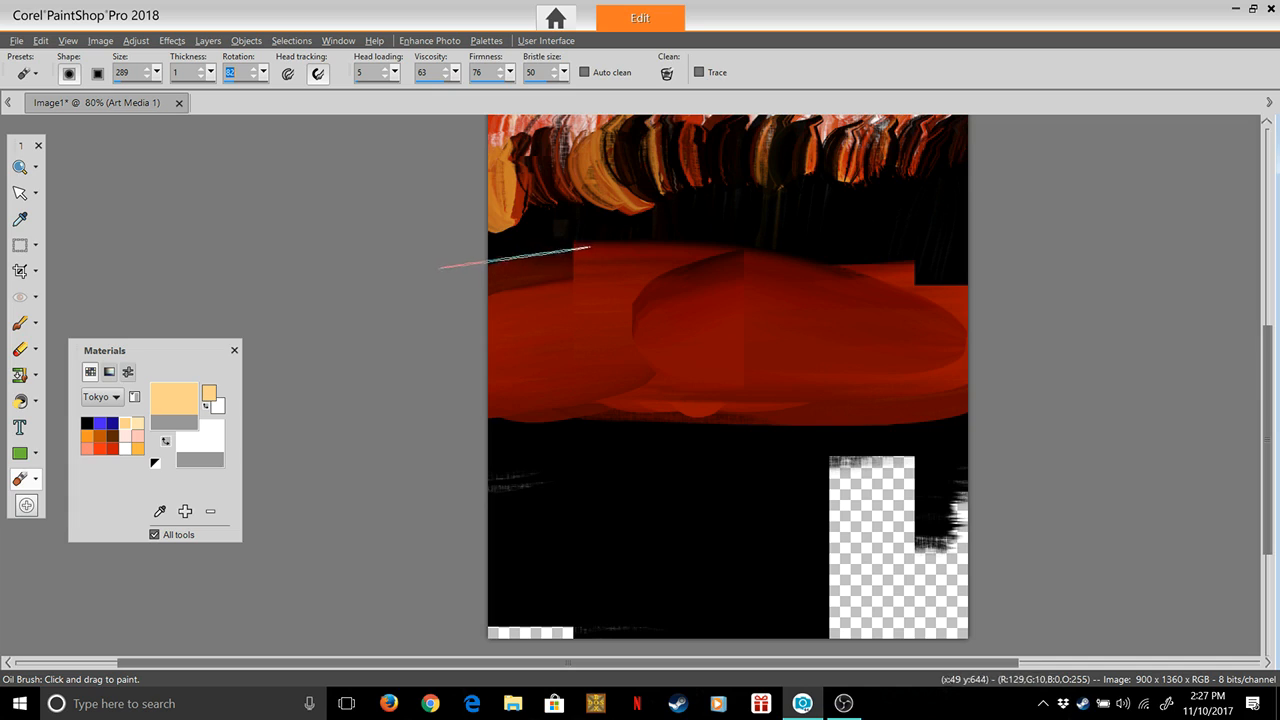
# Try a row of overlapping peach strokes along the upper part of the red band, and undo them all
pyautogui.moveTo(522, 262)
pyautogui.mouseDown()
pyautogui.moveTo(646, 252)
pyautogui.moveTo(689, 286)
pyautogui.moveTo(754, 234)
pyautogui.moveTo(814, 218)
pyautogui.moveTo(805, 266)
pyautogui.moveTo(935, 215)
pyautogui.moveTo(962, 283)
pyautogui.mouseUp()
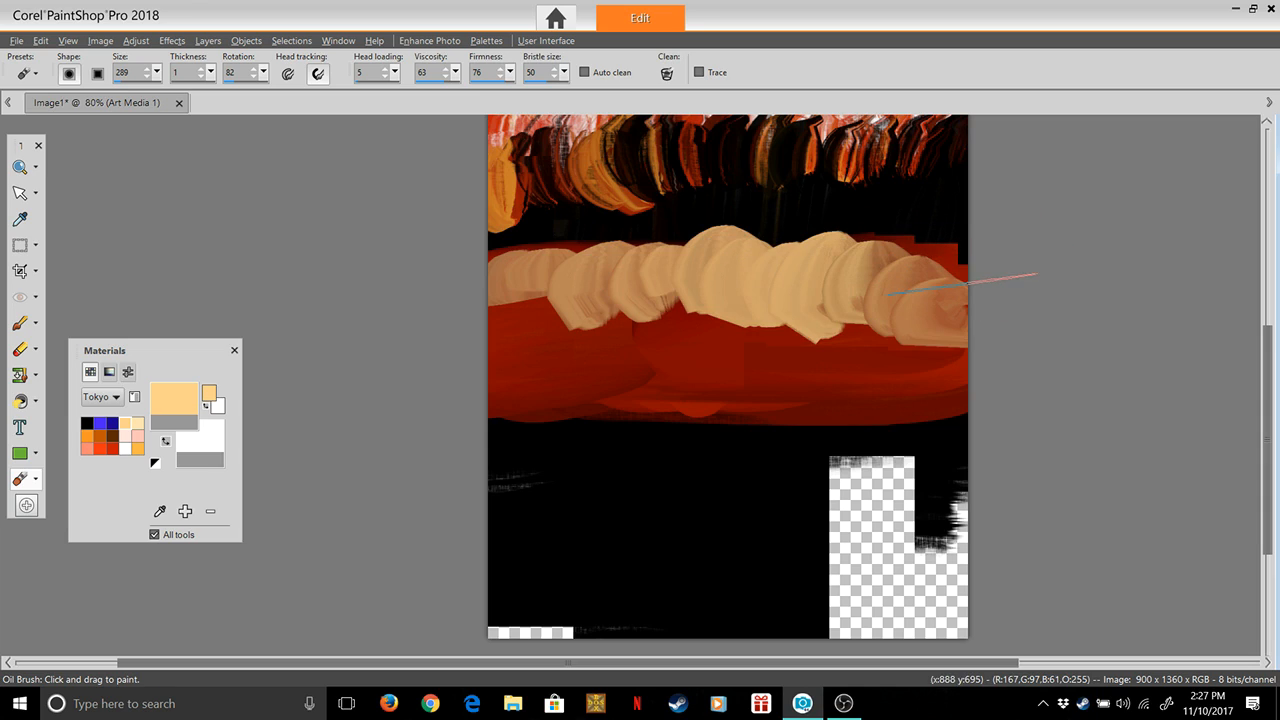
pyautogui.hotkey('ctrl', 'z')
pyautogui.hotkey('ctrl', 'z')
pyautogui.hotkey('ctrl', 'z')
pyautogui.hotkey('ctrl', 'z')
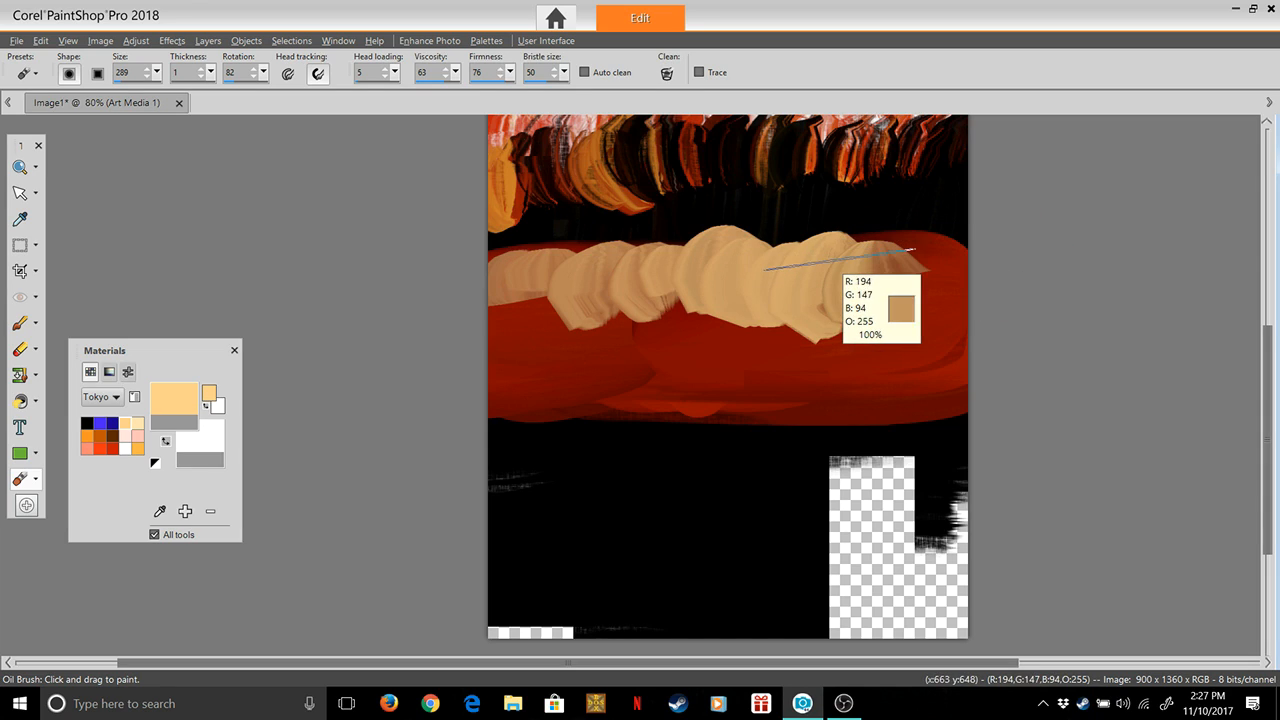
pyautogui.hotkey('ctrl', 'z')
pyautogui.hotkey('ctrl', 'z')
pyautogui.hotkey('ctrl', 'z')
pyautogui.hotkey('ctrl', 'z')
pyautogui.hotkey('ctrl', 'z')
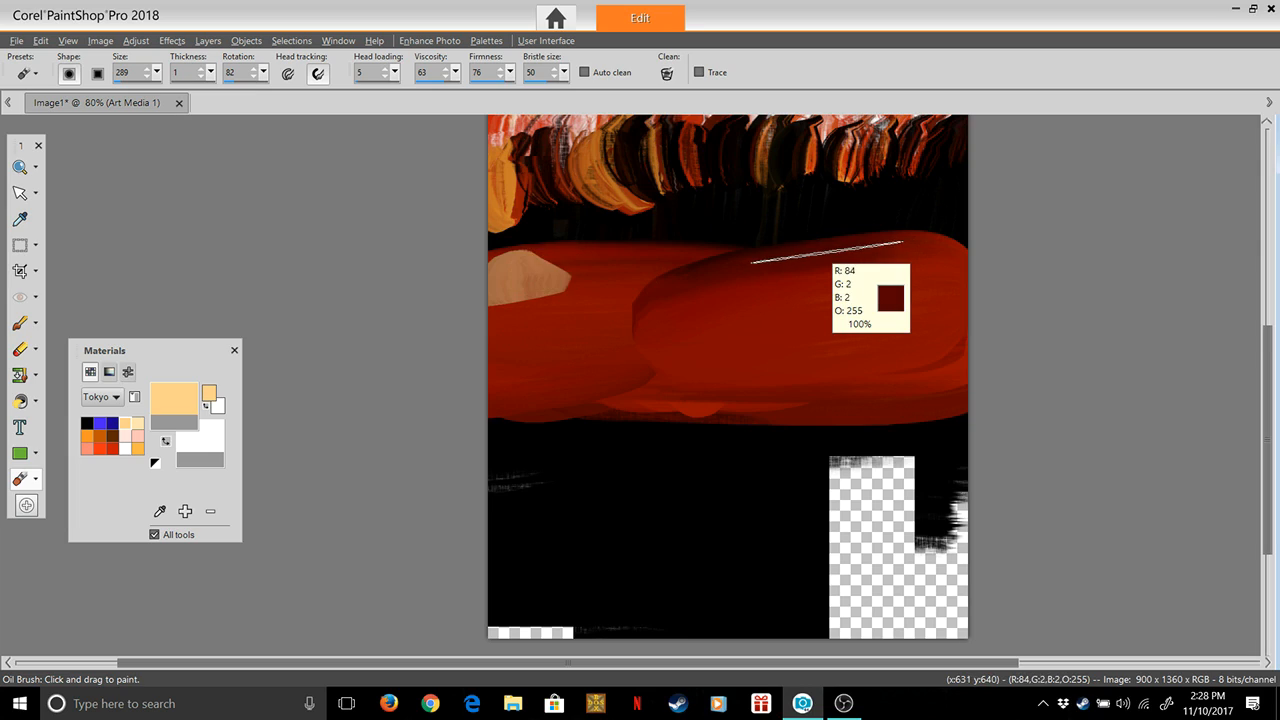
pyautogui.hotkey('ctrl', 'z')
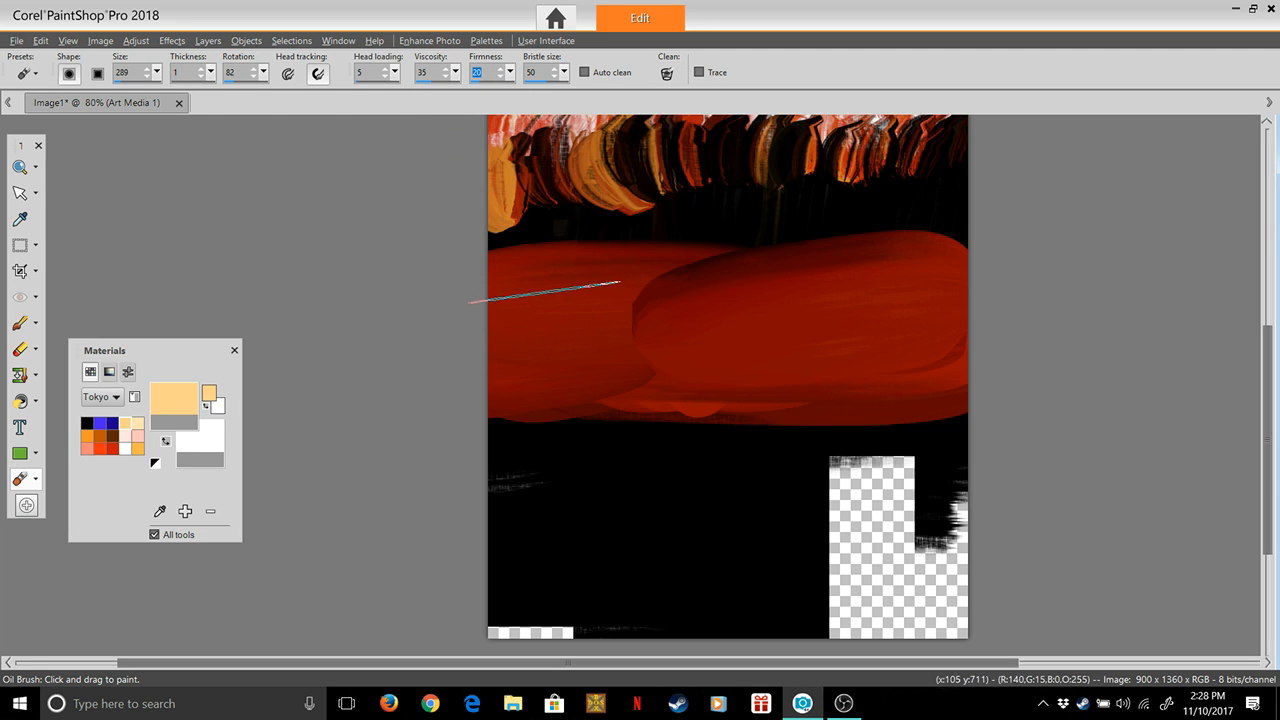
# Dab a row of overlapping peach patches along the upper part of the red band from edge to edge, doubling them at the left end
pyautogui.click(533, 279)
pyautogui.click(598, 276)
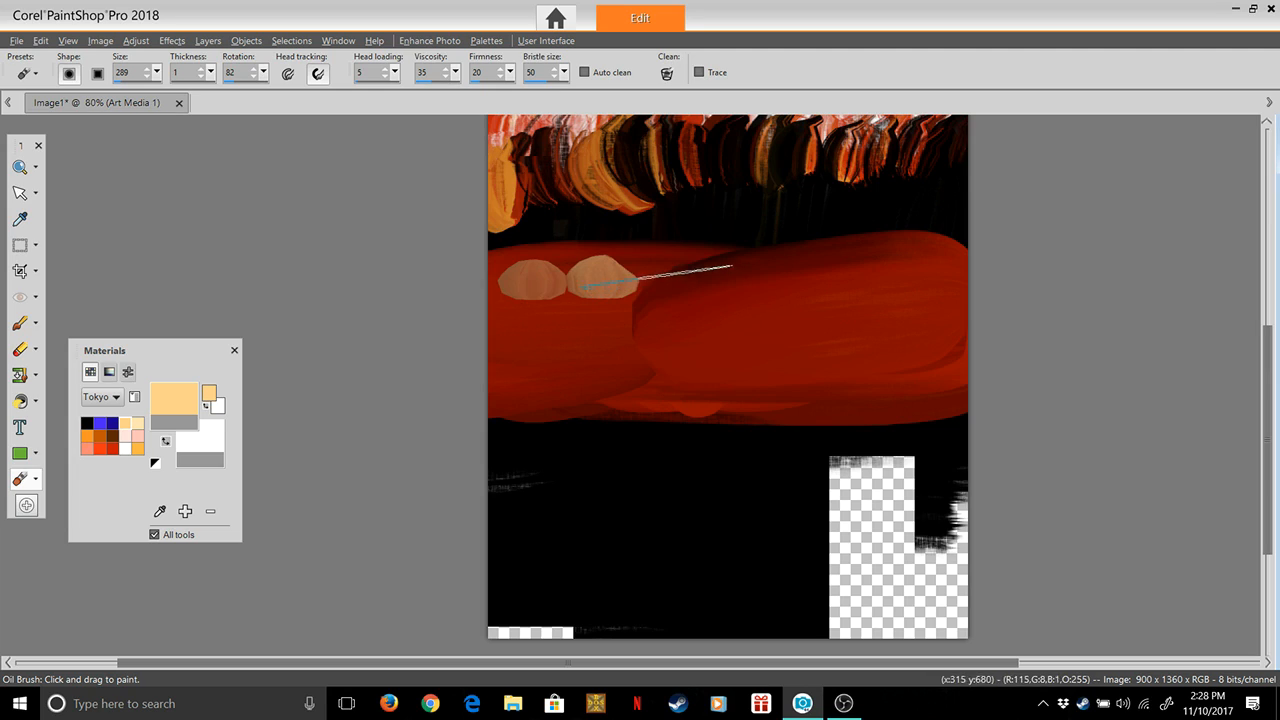
pyautogui.click(656, 285)
pyautogui.click(710, 284)
pyautogui.click(766, 276)
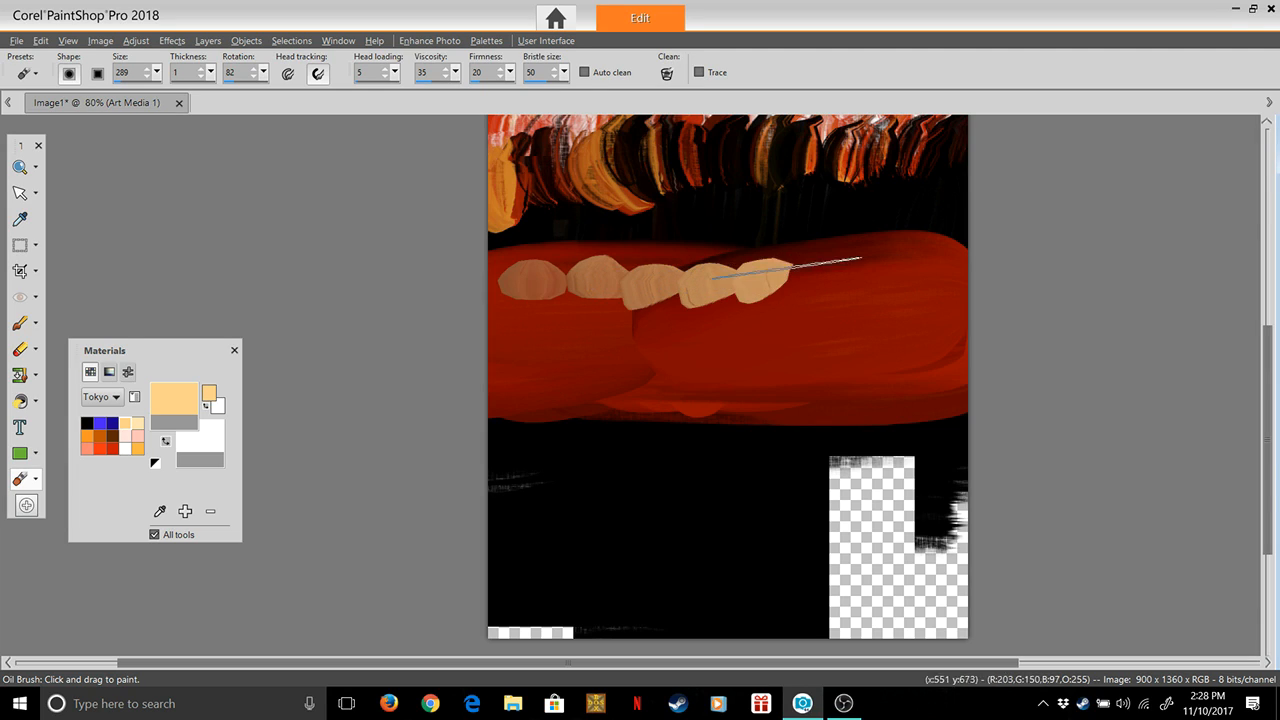
pyautogui.click(822, 270)
pyautogui.click(876, 268)
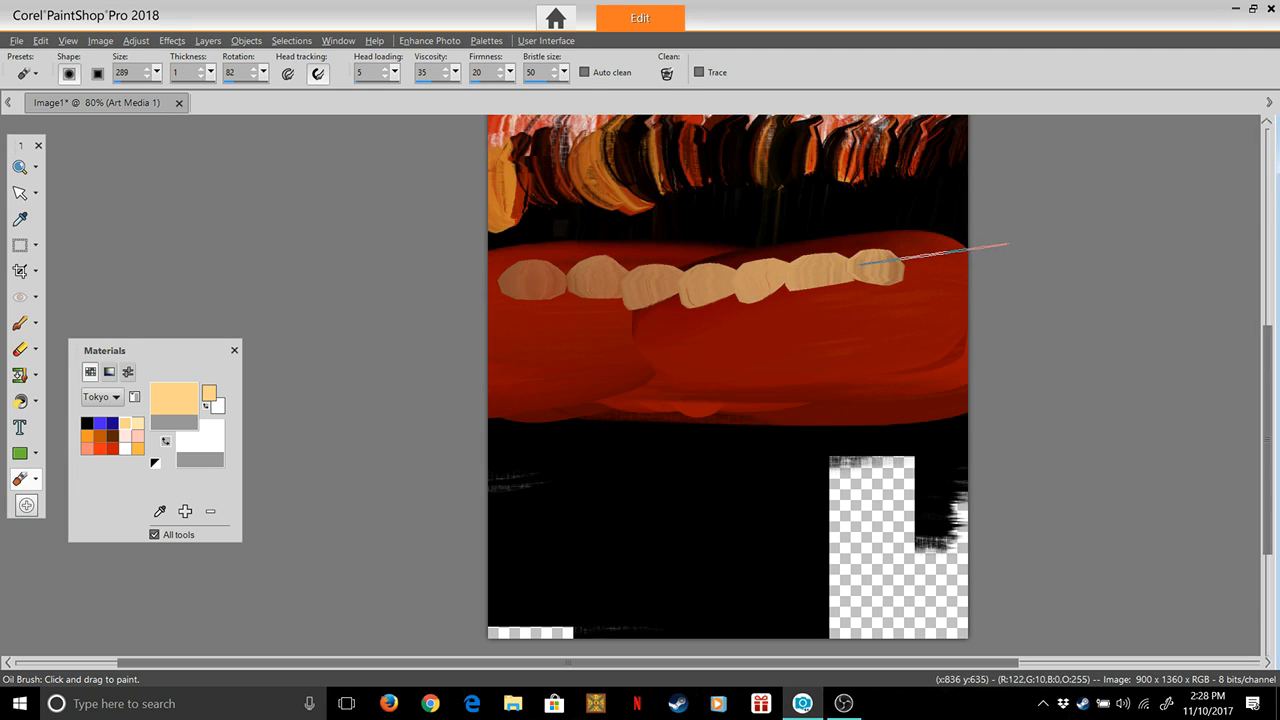
pyautogui.click(930, 274)
pyautogui.click(520, 276)
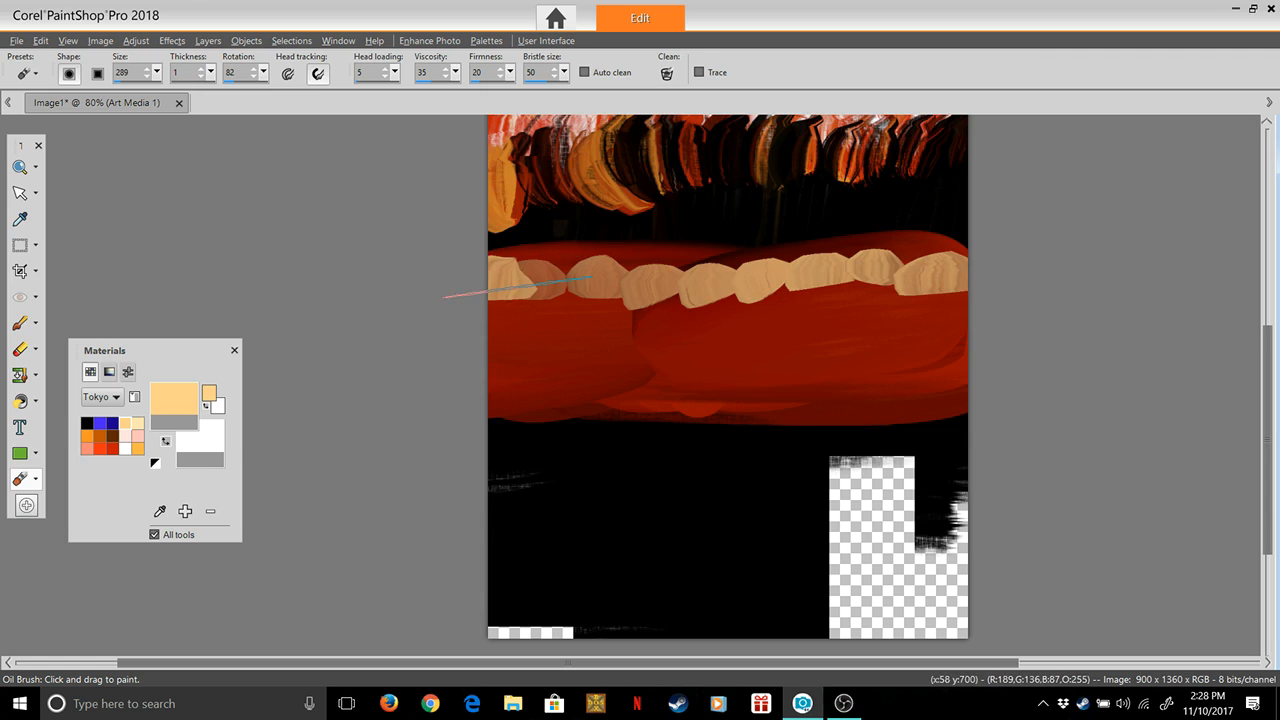
pyautogui.click(560, 277)
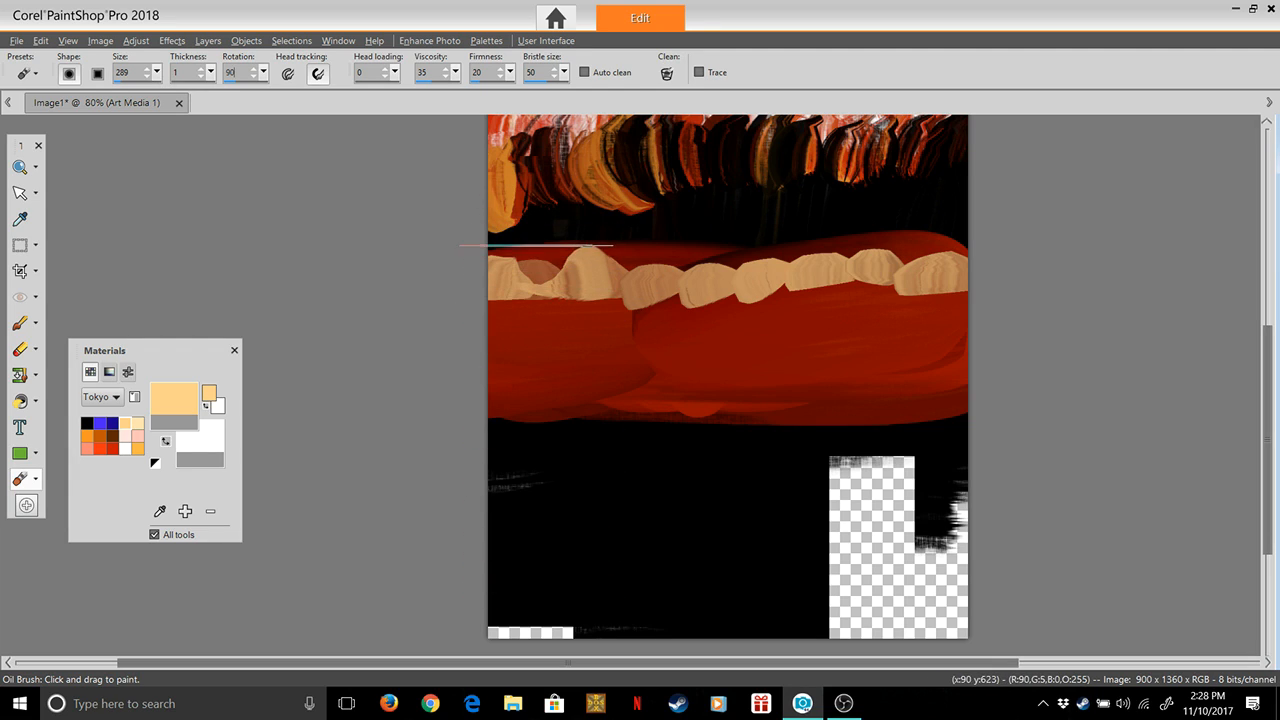
# Set head loading to 0 and brush rotation to 90, and smear the left and middle peach patches downward through the red band
pyautogui.moveTo(539, 243); pyautogui.dragTo(526, 432)
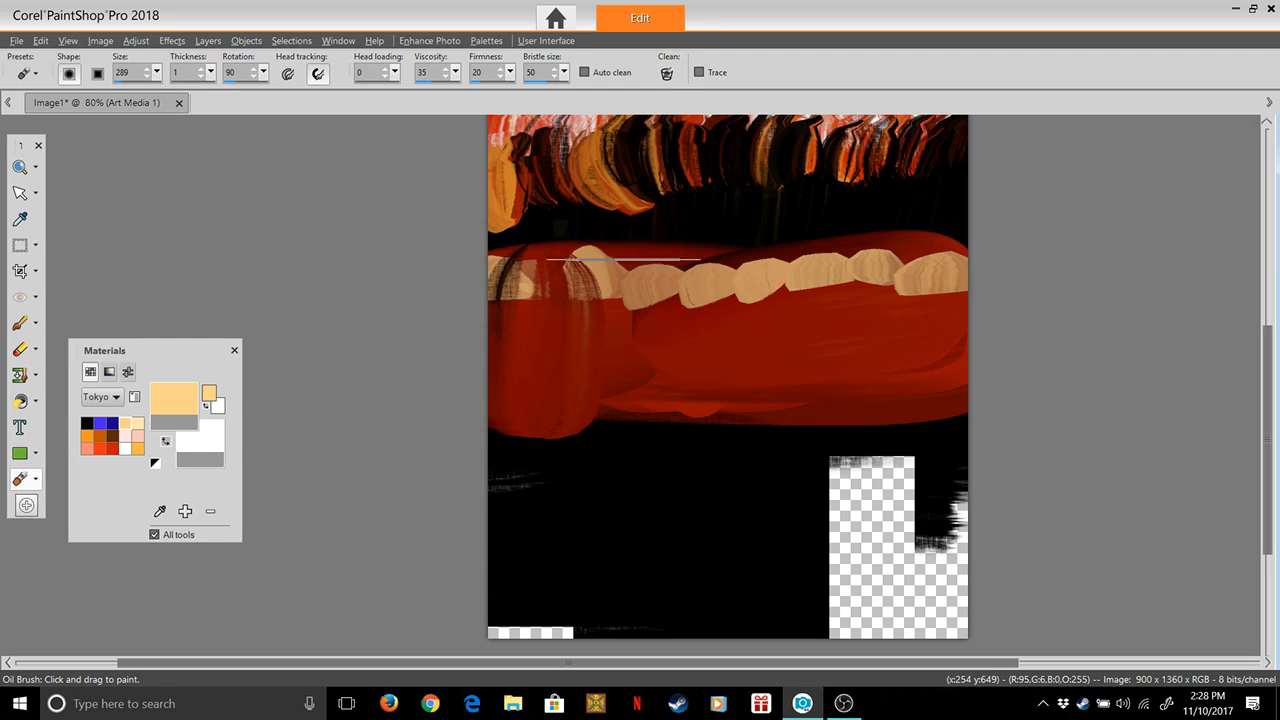
pyautogui.moveTo(628, 238); pyautogui.dragTo(613, 428)
pyautogui.moveTo(725, 243)
pyautogui.mouseDown()
pyautogui.moveTo(730, 303)
pyautogui.moveTo(710, 410)
pyautogui.mouseUp()
pyautogui.moveTo(748, 280); pyautogui.dragTo(724, 400)
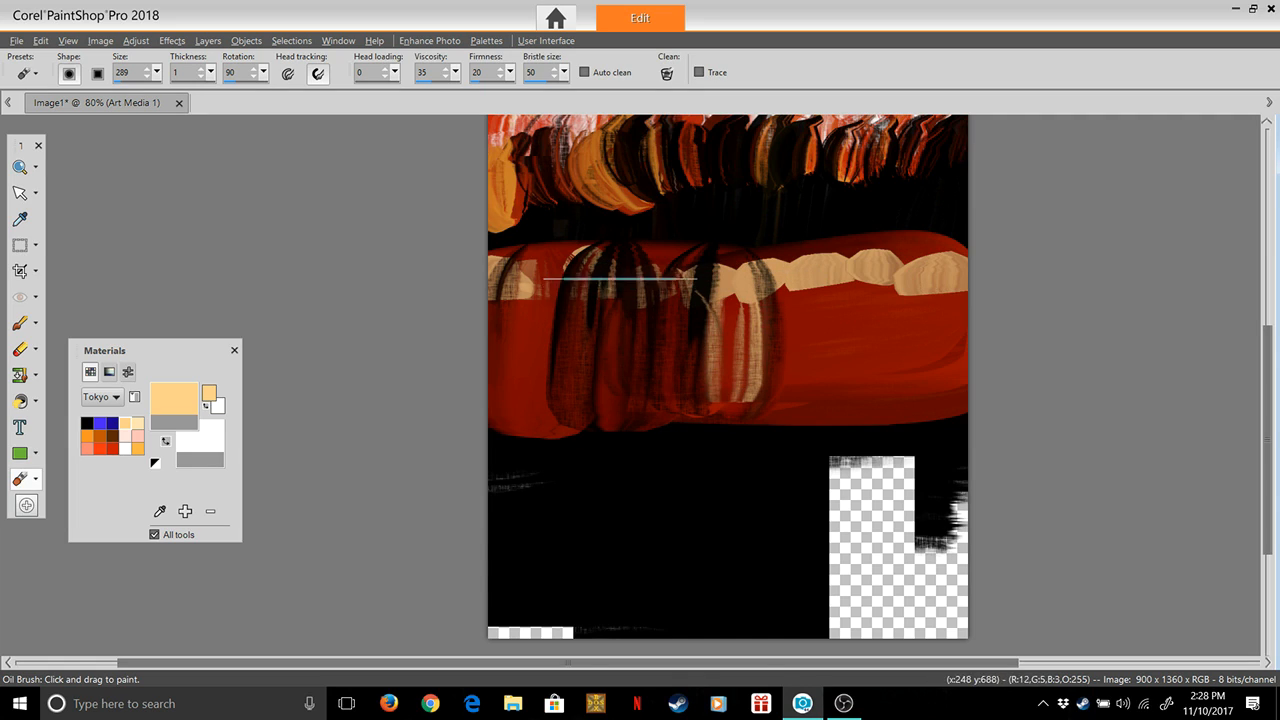
pyautogui.moveTo(535, 249); pyautogui.dragTo(541, 361)
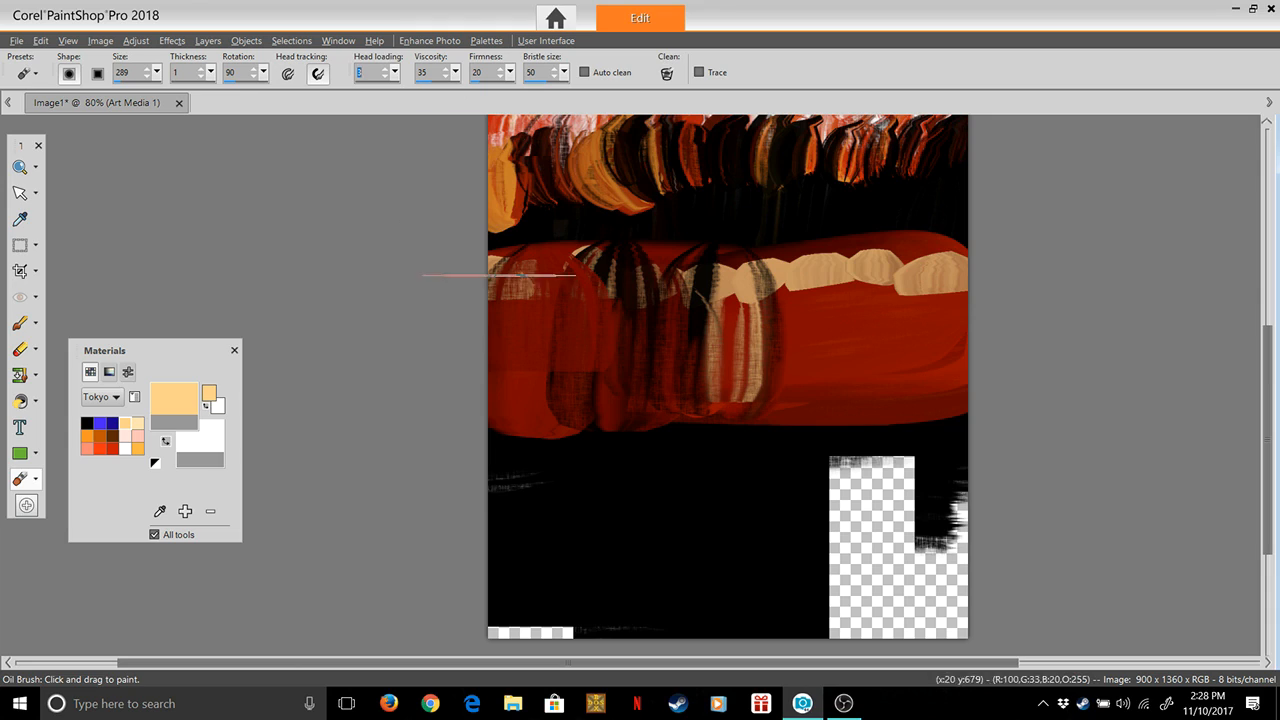
# Add a fresh peach patch at the red band's left end and smear it downward with head loading at 0
pyautogui.moveTo(530, 281)
pyautogui.mouseDown()
pyautogui.moveTo(525, 313)
pyautogui.moveTo(539, 285)
pyautogui.mouseUp()
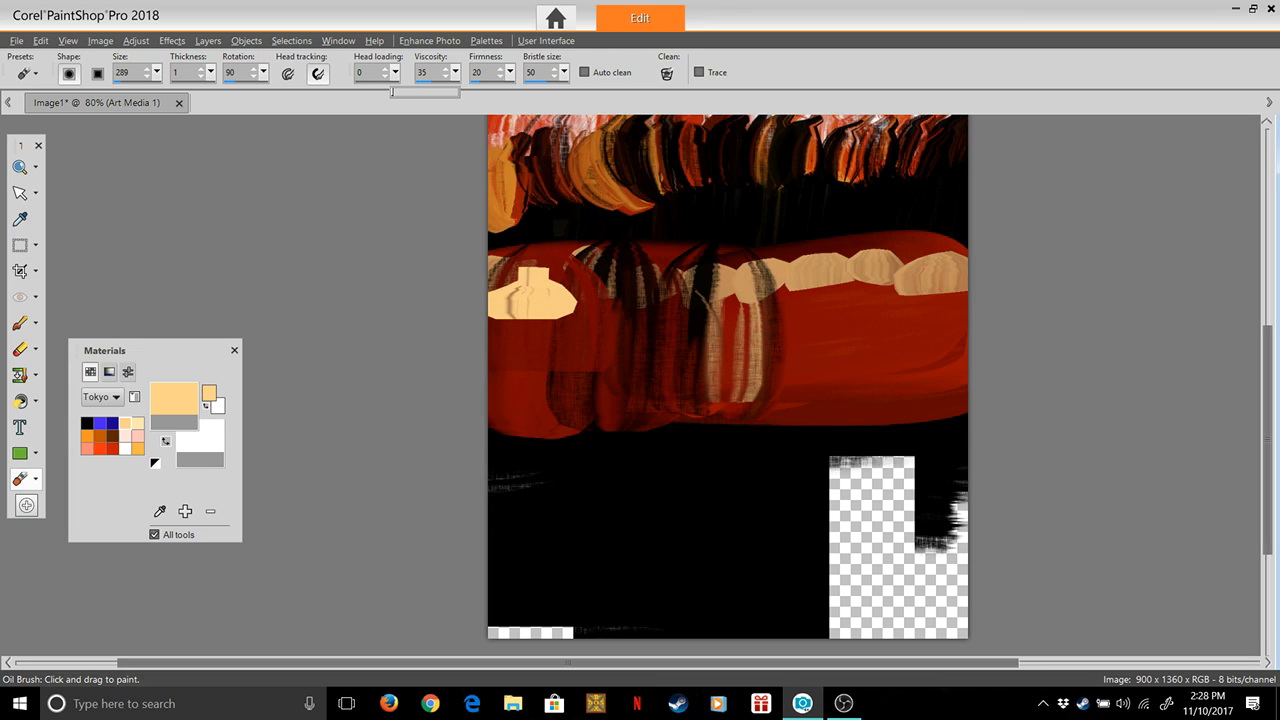
pyautogui.moveTo(531, 285); pyautogui.dragTo(532, 378)
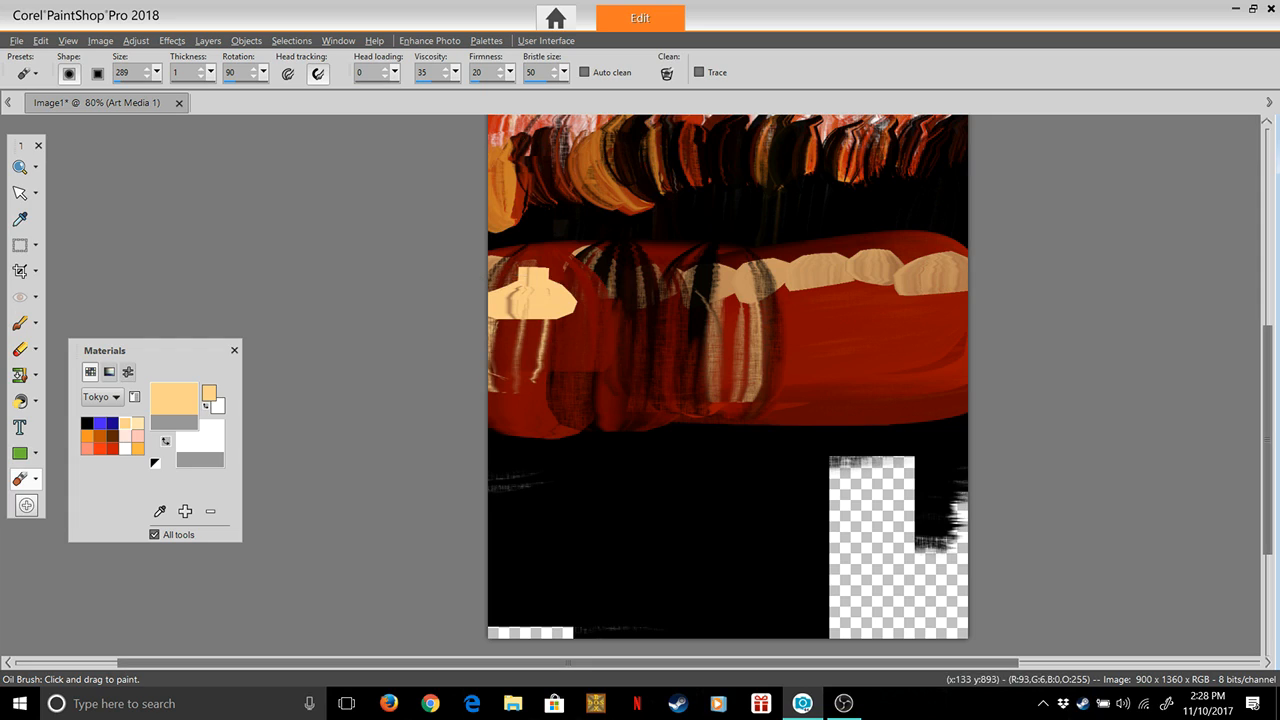
pyautogui.moveTo(519, 275)
pyautogui.mouseDown()
pyautogui.moveTo(500, 362)
pyautogui.moveTo(533, 362)
pyautogui.moveTo(545, 380)
pyautogui.mouseUp()
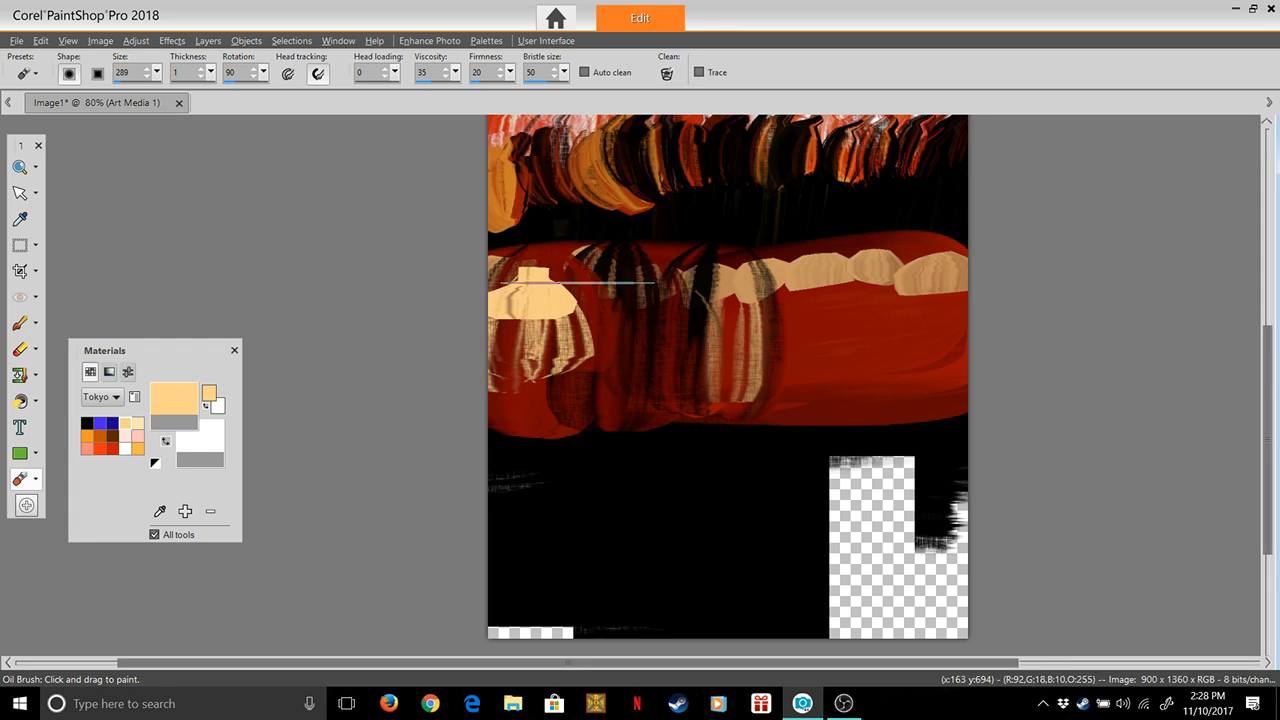
# Smear the remaining peach patches downward across the band's right and middle parts with short, overlapping vertical strokes
pyautogui.moveTo(805, 265); pyautogui.dragTo(780, 350)
pyautogui.moveTo(762, 269); pyautogui.dragTo(749, 335)
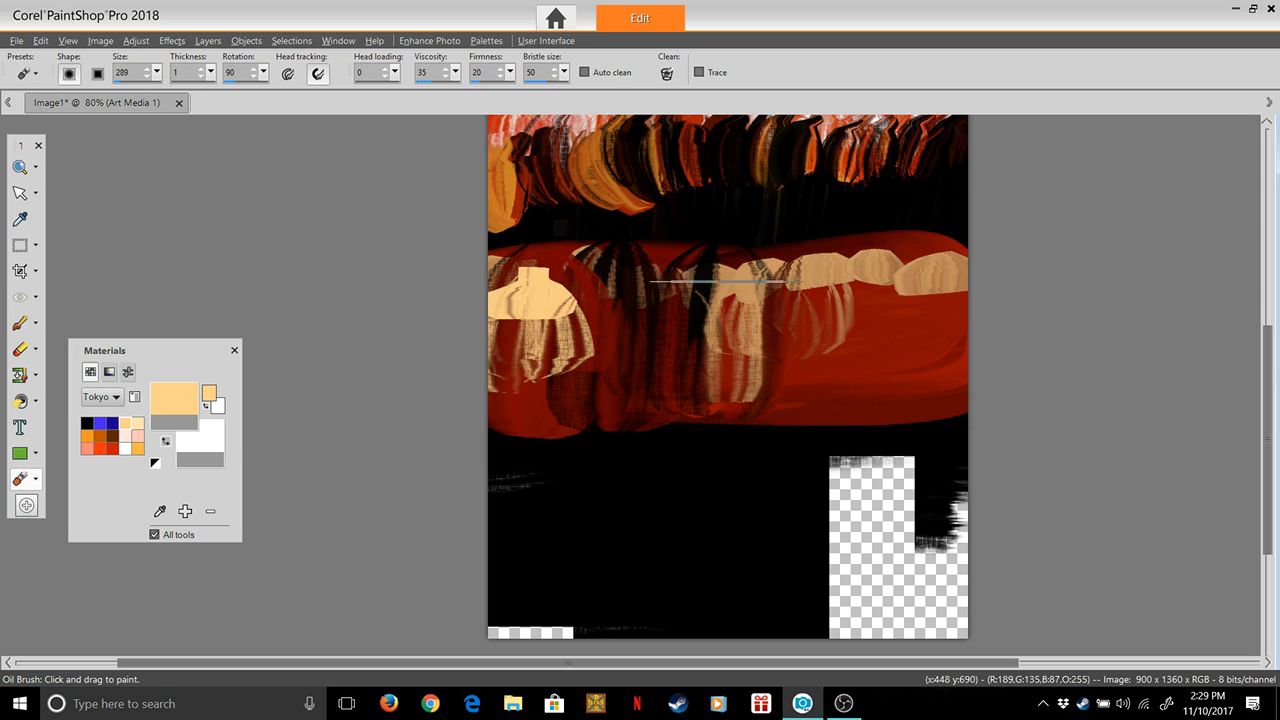
pyautogui.moveTo(738, 285); pyautogui.dragTo(736, 362)
pyautogui.moveTo(833, 270); pyautogui.dragTo(830, 348)
pyautogui.moveTo(889, 258); pyautogui.dragTo(876, 372)
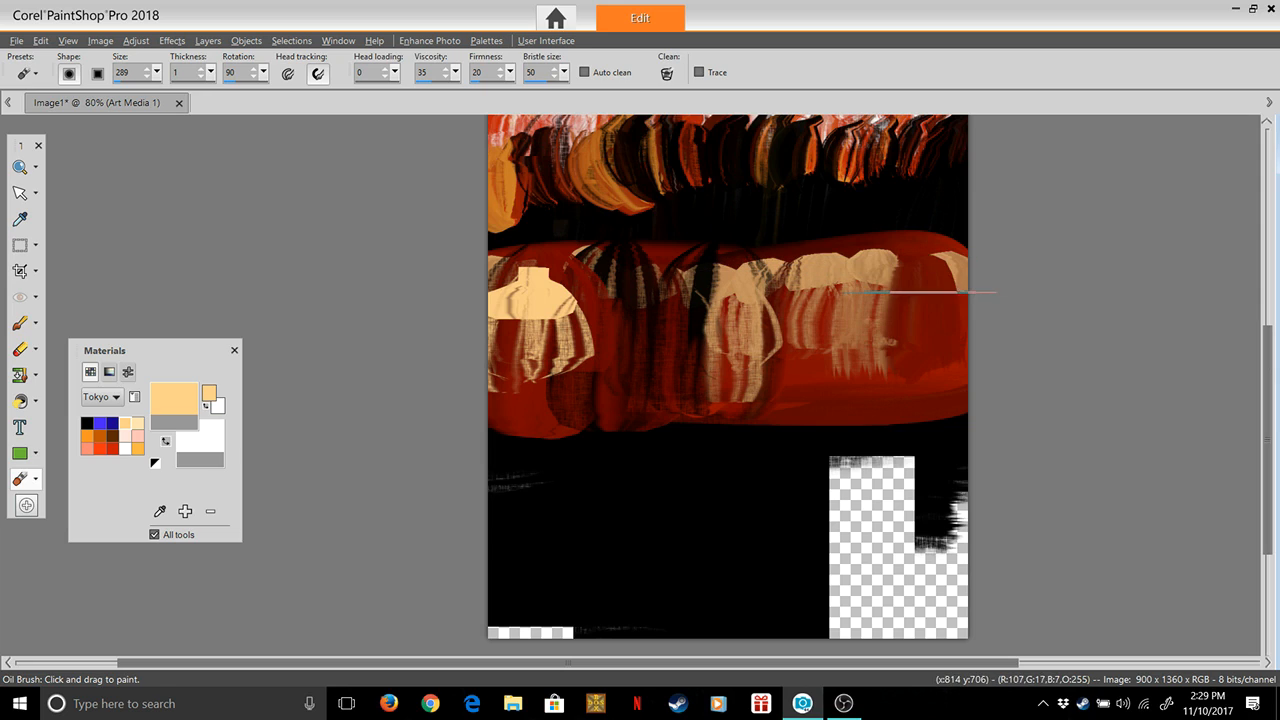
pyautogui.moveTo(831, 274)
pyautogui.mouseDown()
pyautogui.moveTo(832, 341)
pyautogui.moveTo(867, 287)
pyautogui.moveTo(856, 262)
pyautogui.moveTo(844, 356)
pyautogui.mouseUp()
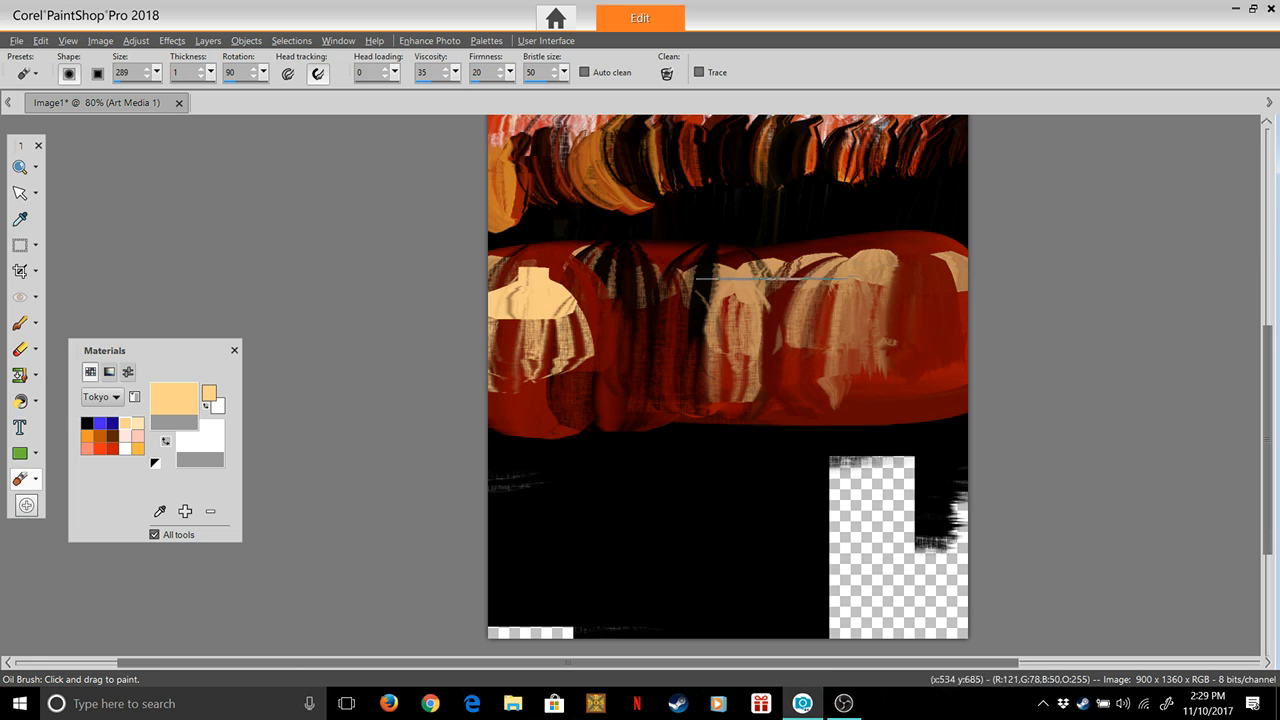
pyautogui.moveTo(778, 266)
pyautogui.mouseDown()
pyautogui.moveTo(765, 378)
pyautogui.moveTo(730, 371)
pyautogui.mouseUp()
pyautogui.moveTo(660, 267); pyautogui.dragTo(653, 344)
pyautogui.moveTo(592, 259); pyautogui.dragTo(589, 355)
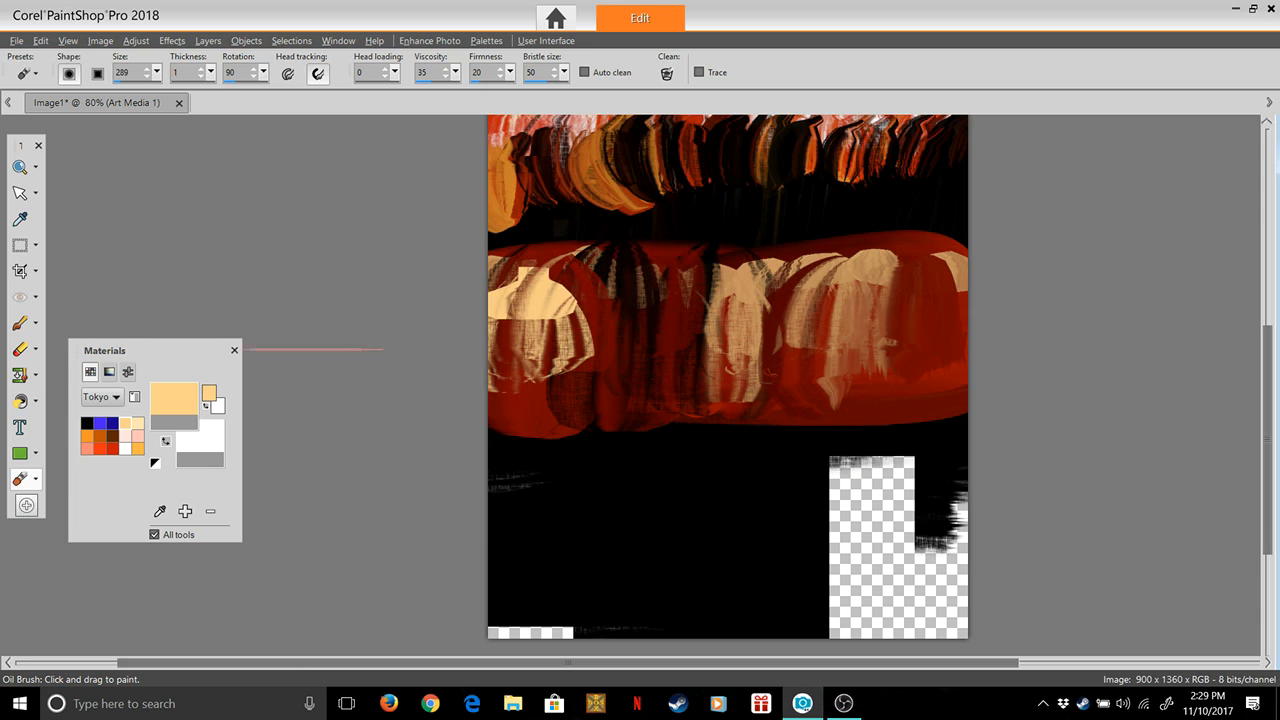
# Switch the paint color to black with head loading 4 and cover the transparent areas at the bottom of the canvas
pyautogui.click(87, 423)
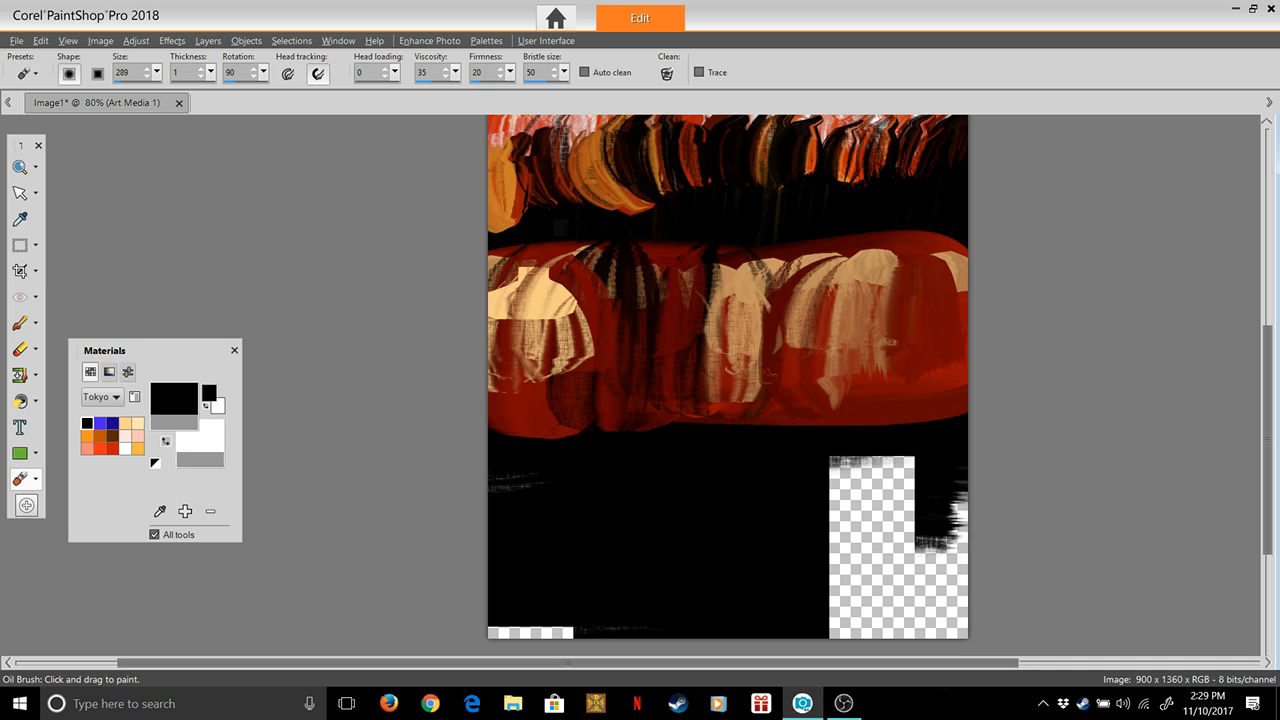
pyautogui.moveTo(396, 92); pyautogui.dragTo(398, 92)
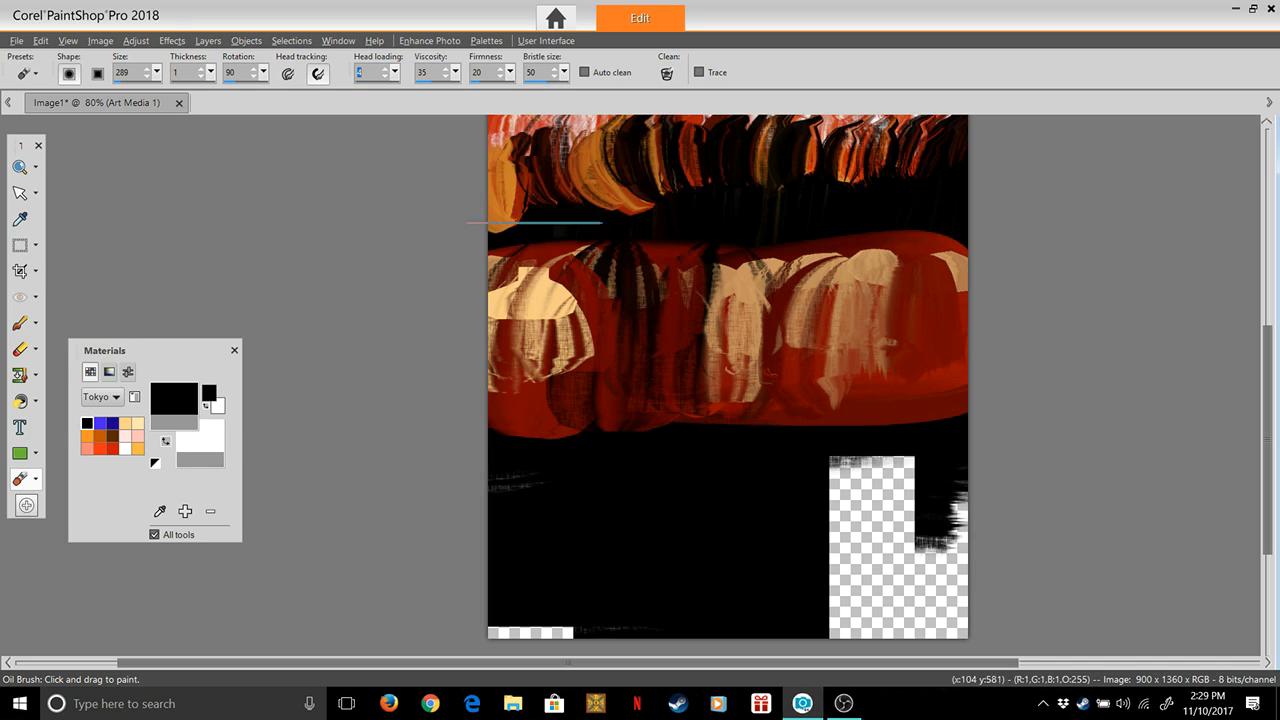
pyautogui.moveTo(850, 460)
pyautogui.mouseDown()
pyautogui.moveTo(836, 531)
pyautogui.moveTo(857, 471)
pyautogui.moveTo(911, 620)
pyautogui.mouseUp()
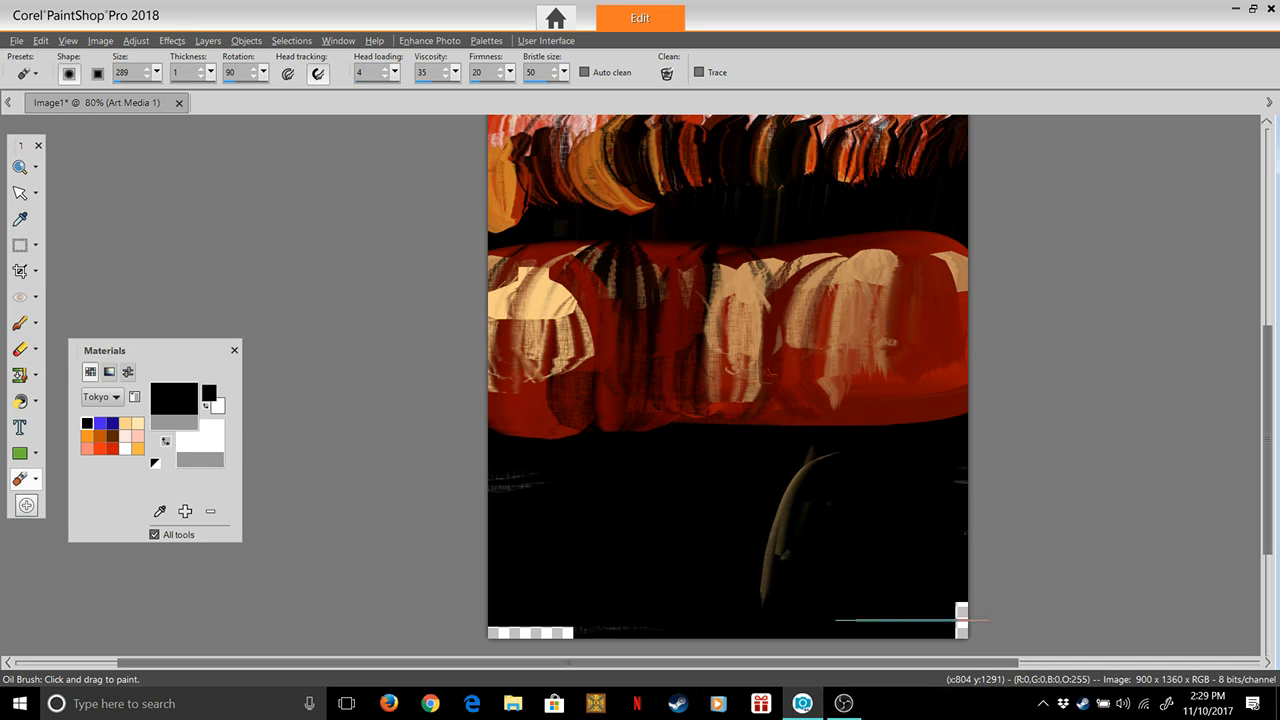
pyautogui.moveTo(812, 448)
pyautogui.mouseDown()
pyautogui.moveTo(776, 580)
pyautogui.moveTo(761, 511)
pyautogui.mouseUp()
pyautogui.moveTo(527, 455); pyautogui.dragTo(531, 632)
pyautogui.moveTo(800, 485); pyautogui.dragTo(808, 604)
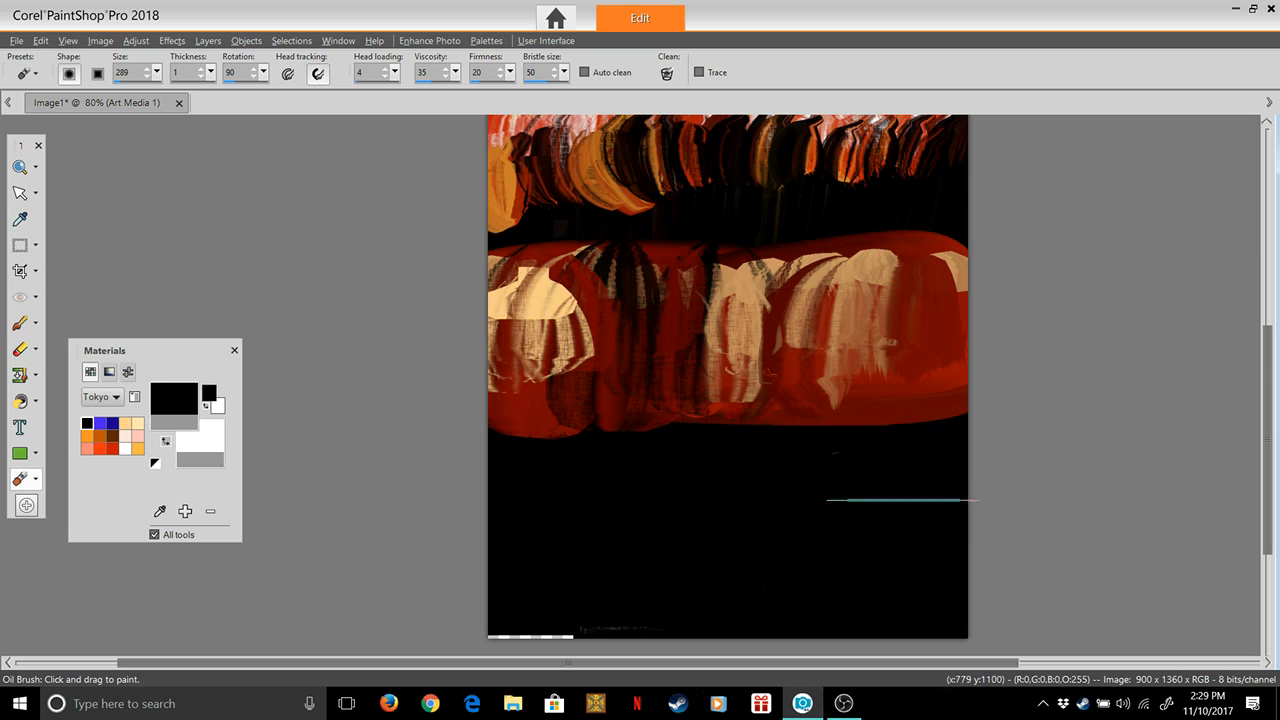
pyautogui.moveTo(564, 557)
pyautogui.mouseDown()
pyautogui.moveTo(555, 636)
pyautogui.moveTo(604, 636)
pyautogui.mouseUp()
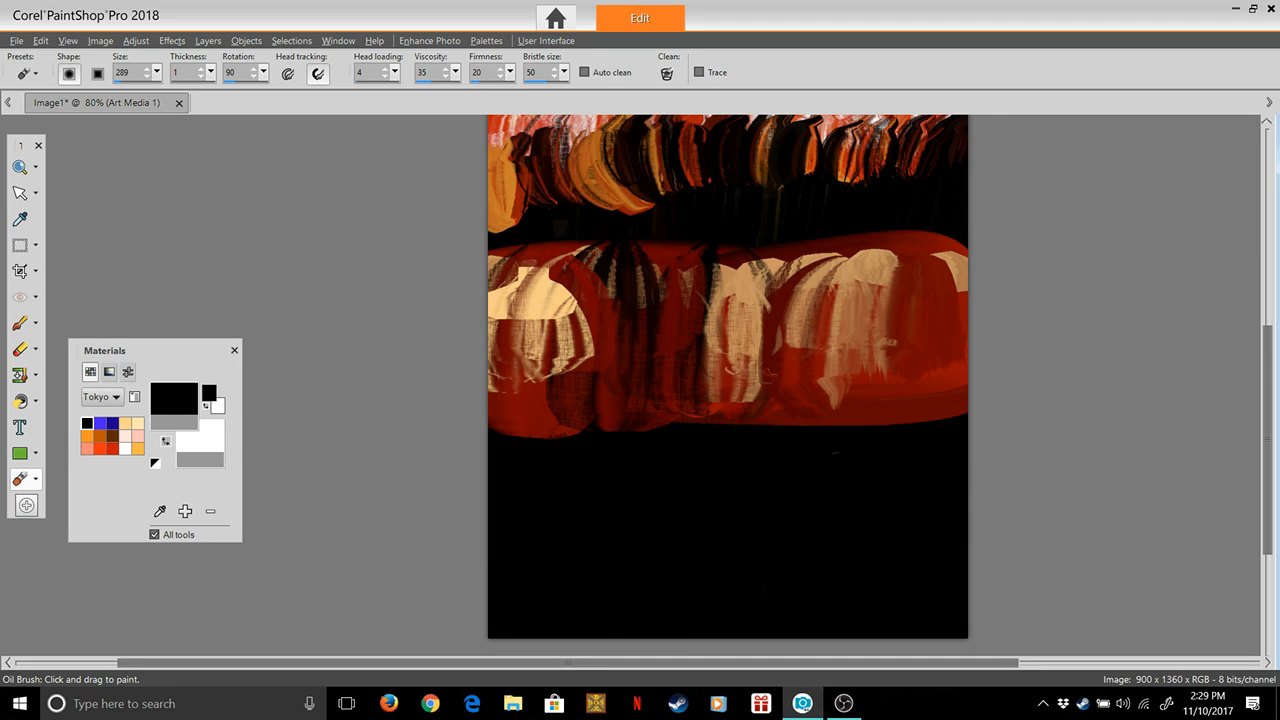
# Set the brush rotation to 180
pyautogui.click(264, 73)
pyautogui.write('180')
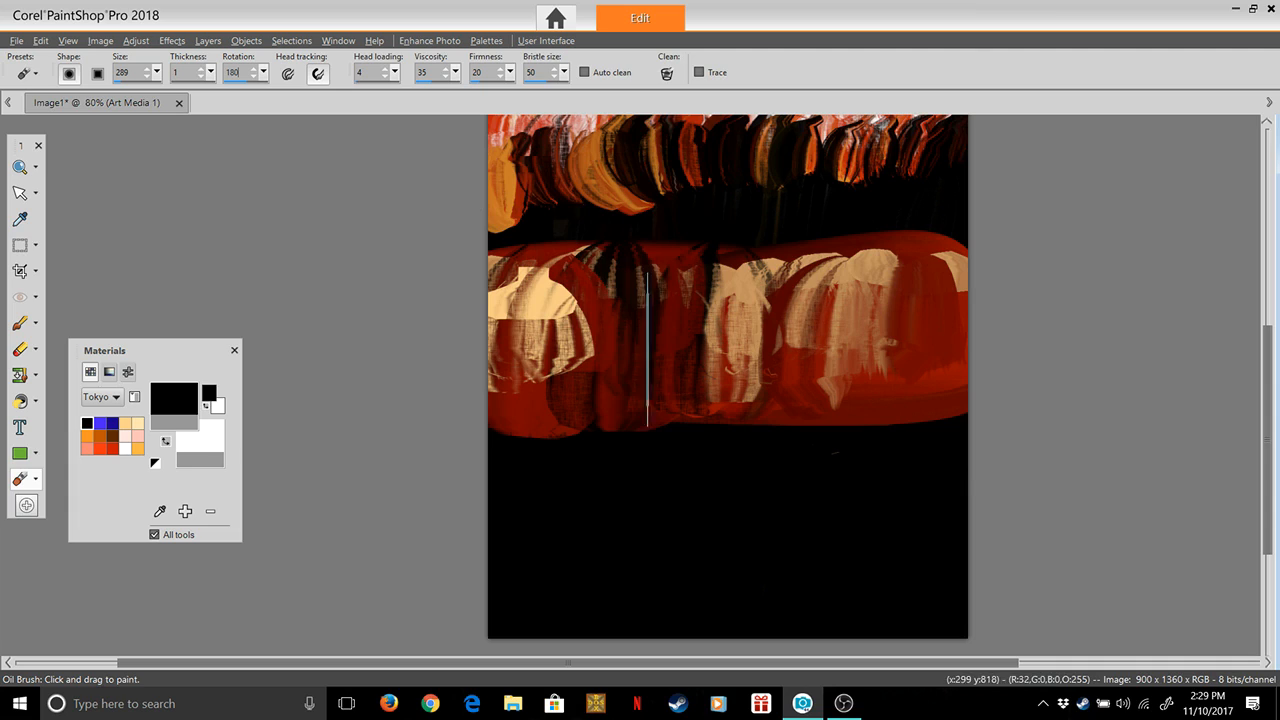
# Try dragging black paint horizontally across the peach-and-red band from the left edge, and undo each attempt
pyautogui.moveTo(454, 295)
pyautogui.mouseDown()
pyautogui.moveTo(747, 325)
pyautogui.moveTo(860, 368)
pyautogui.mouseUp()
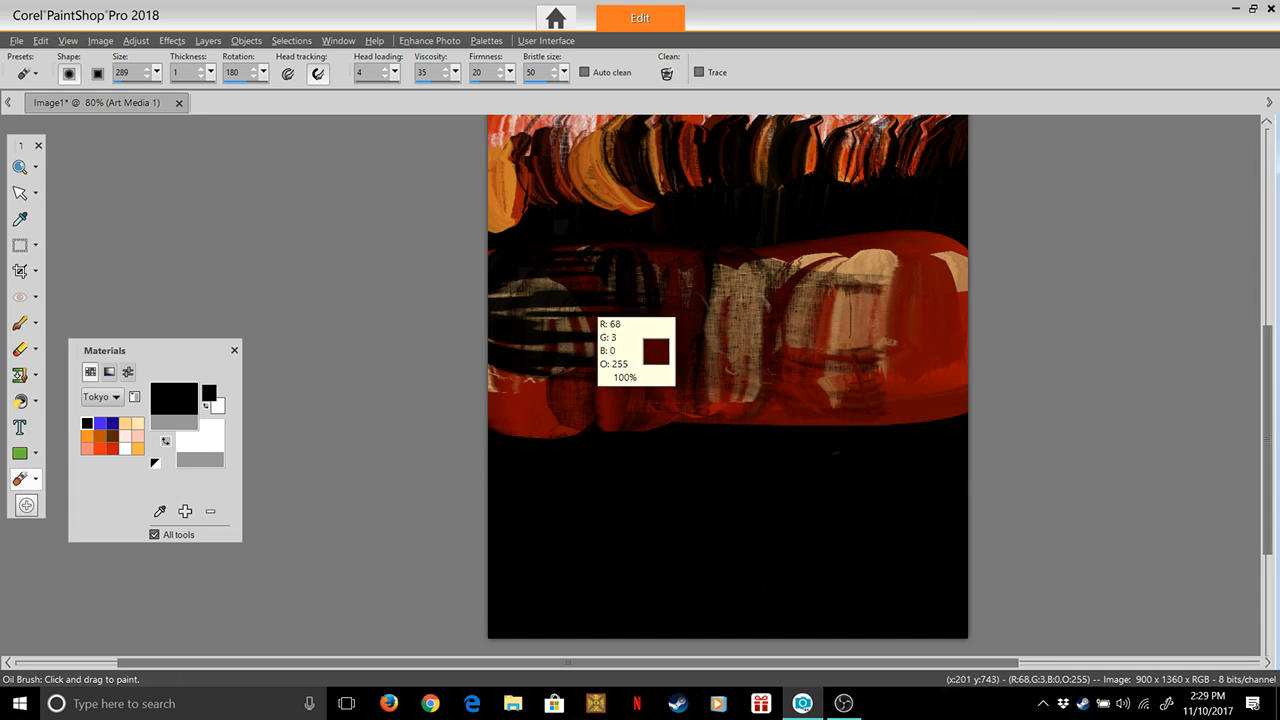
pyautogui.hotkey('ctrl', 'z')
pyautogui.moveTo(497, 315); pyautogui.dragTo(790, 330)
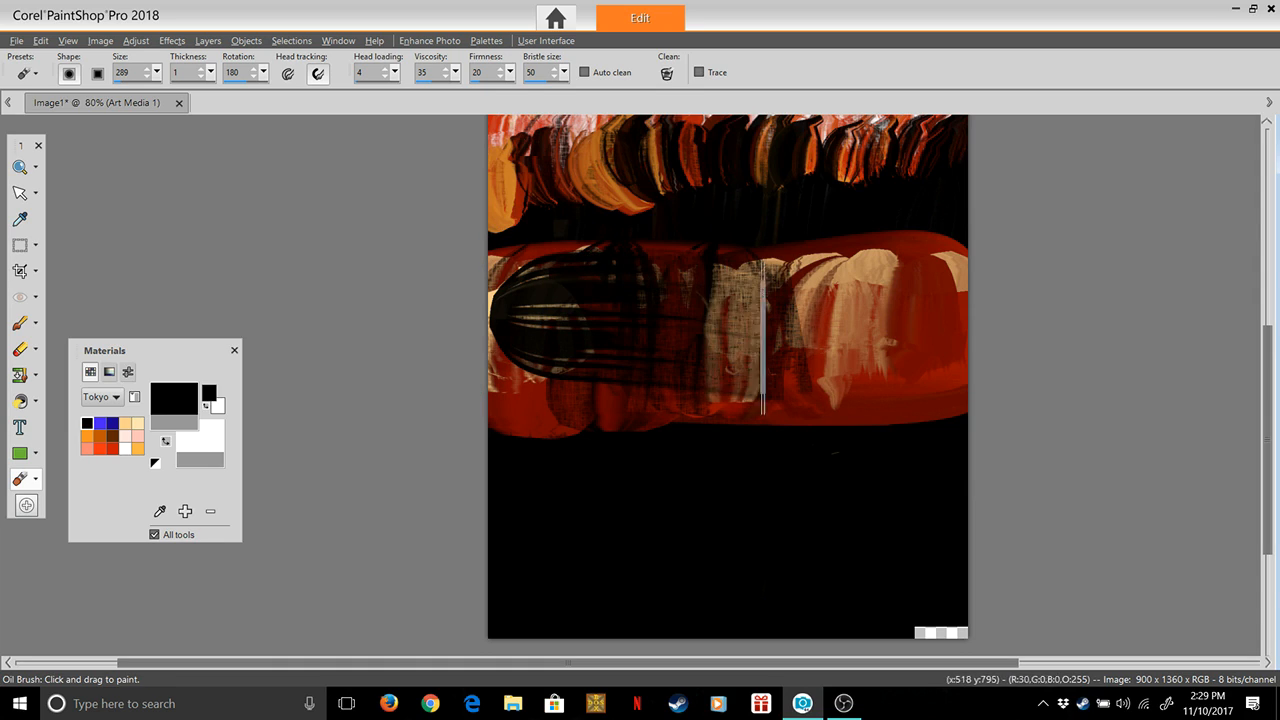
pyautogui.hotkey('ctrl', 'z')
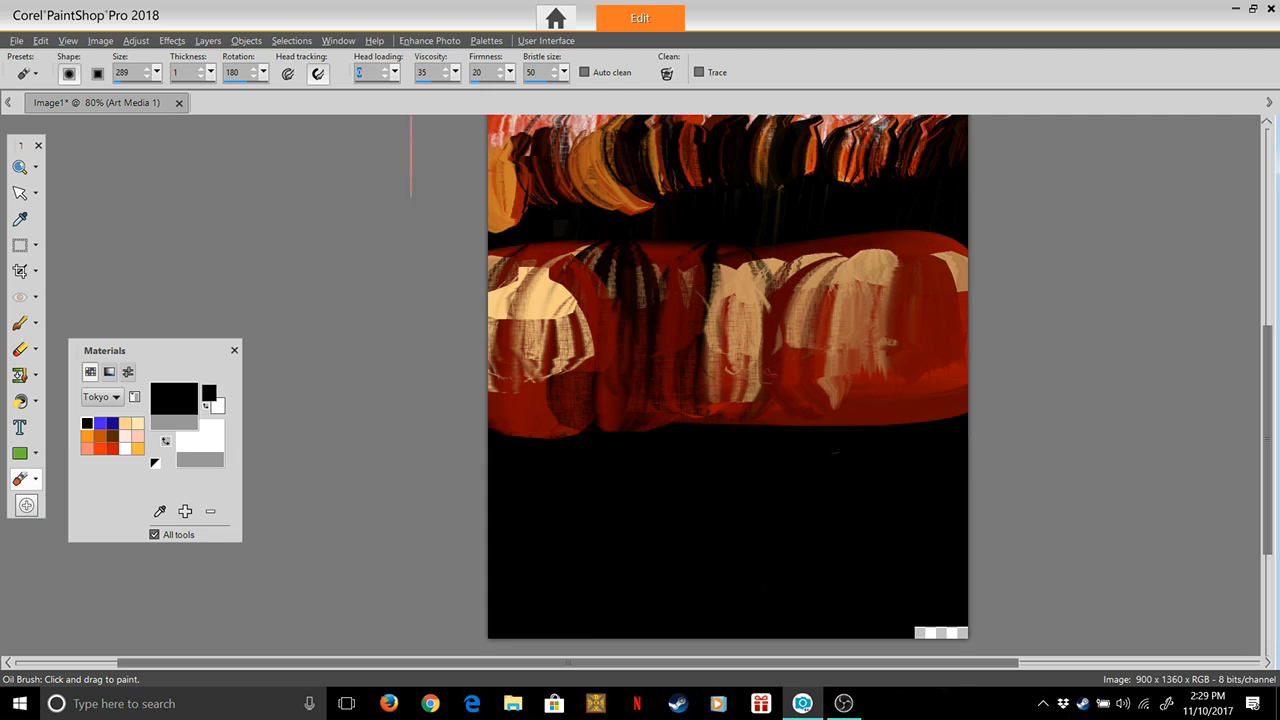
# Set head loading to 0 and smear the peach-and-red band horizontally, darkening its left end
pyautogui.moveTo(543, 315)
pyautogui.mouseDown()
pyautogui.moveTo(862, 352)
pyautogui.moveTo(539, 359)
pyautogui.moveTo(885, 352)
pyautogui.moveTo(445, 311)
pyautogui.moveTo(933, 345)
pyautogui.moveTo(919, 318)
pyautogui.moveTo(868, 371)
pyautogui.mouseUp()
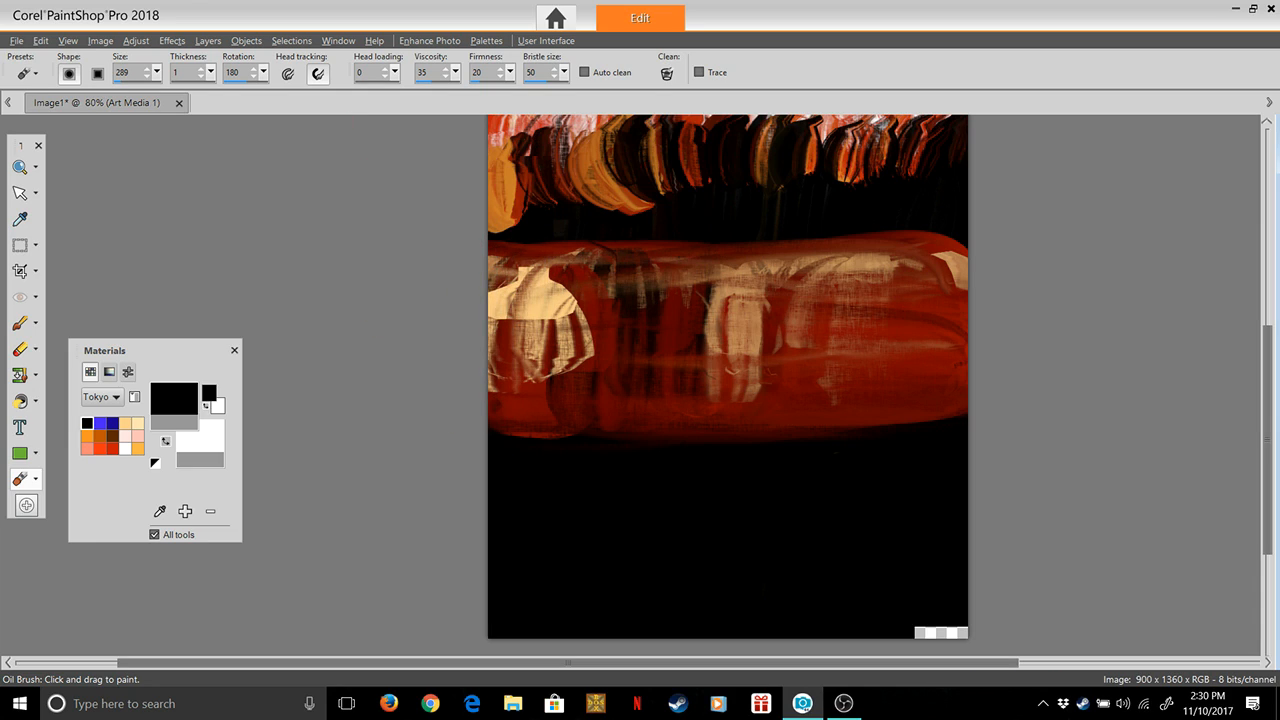
pyautogui.moveTo(500, 345)
pyautogui.mouseDown()
pyautogui.moveTo(611, 323)
pyautogui.moveTo(488, 327)
pyautogui.mouseUp()
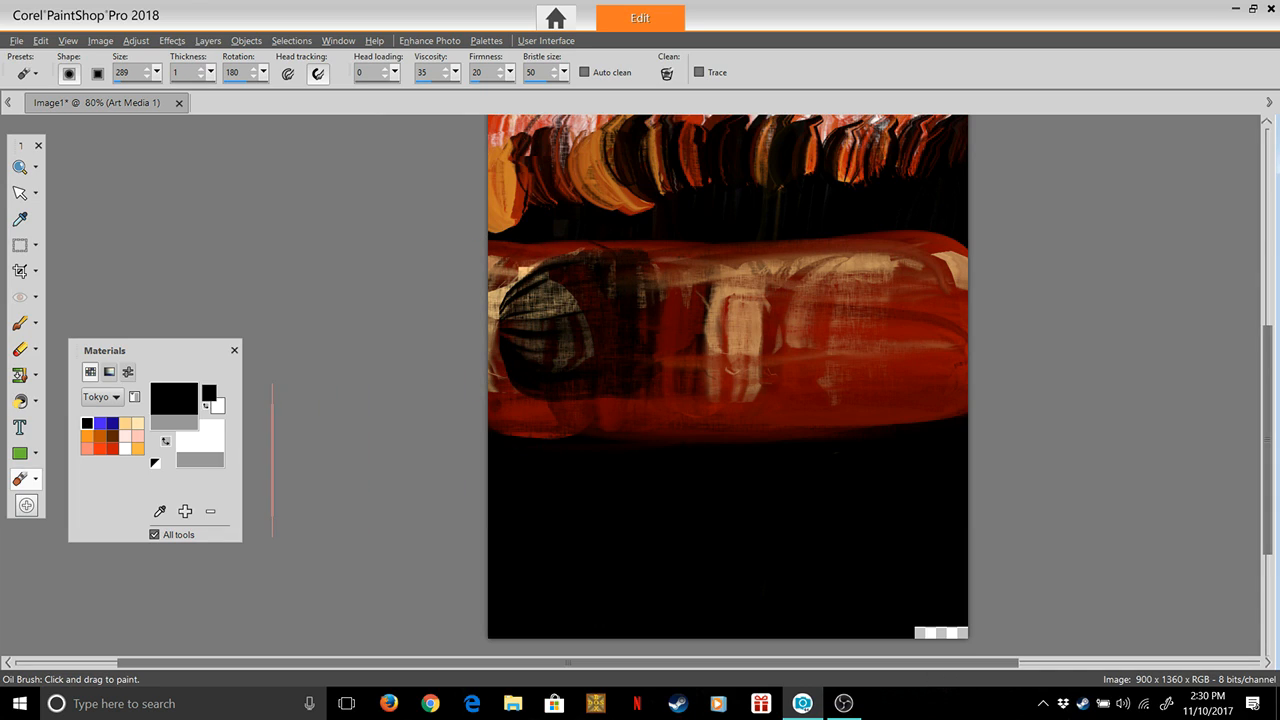
# Switch to the bright blue swatch with head loading 22 and fill the lower canvas's left half up into the red band
pyautogui.click(100, 423)
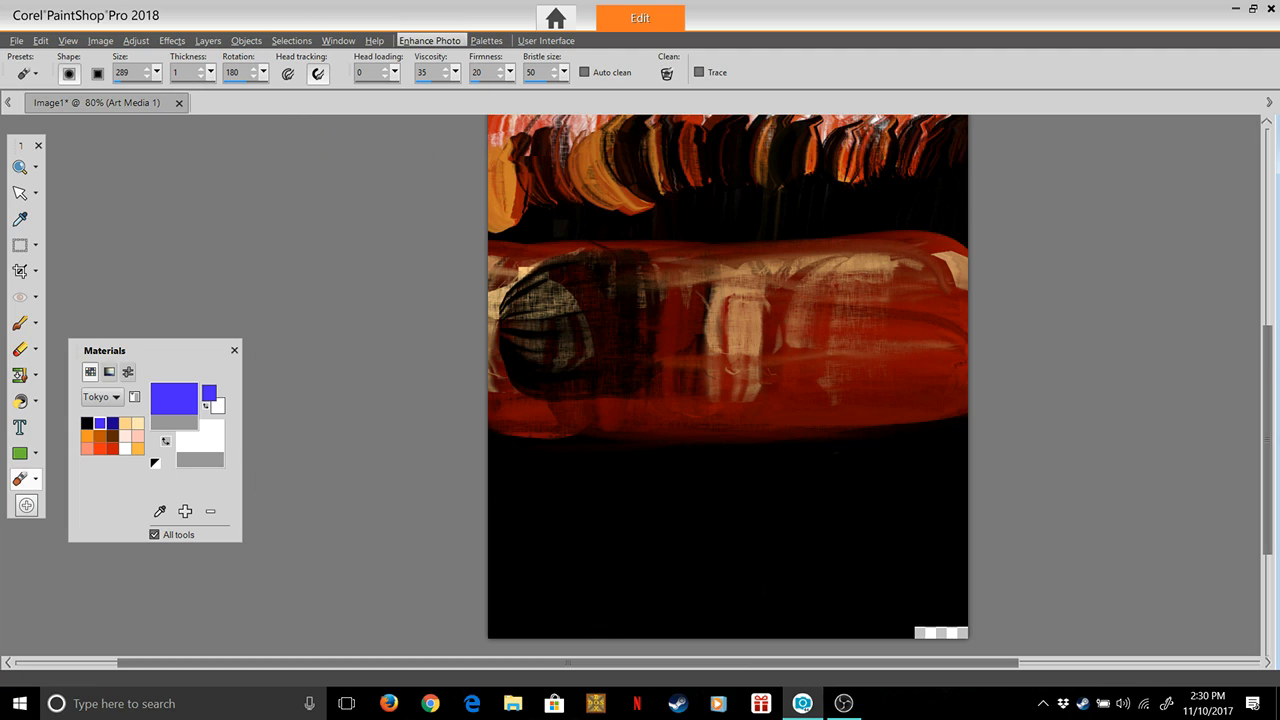
pyautogui.moveTo(404, 91); pyautogui.dragTo(409, 91)
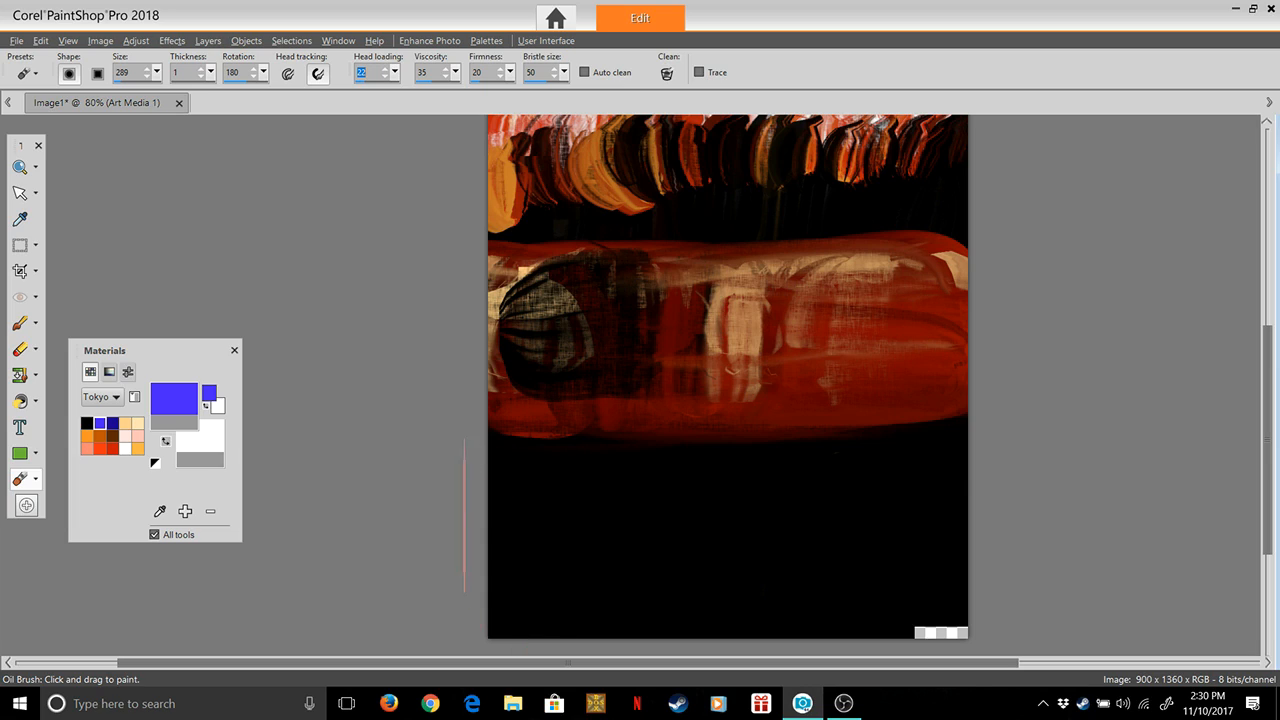
pyautogui.moveTo(430, 597)
pyautogui.mouseDown()
pyautogui.moveTo(632, 623)
pyautogui.moveTo(721, 607)
pyautogui.moveTo(438, 543)
pyautogui.mouseUp()
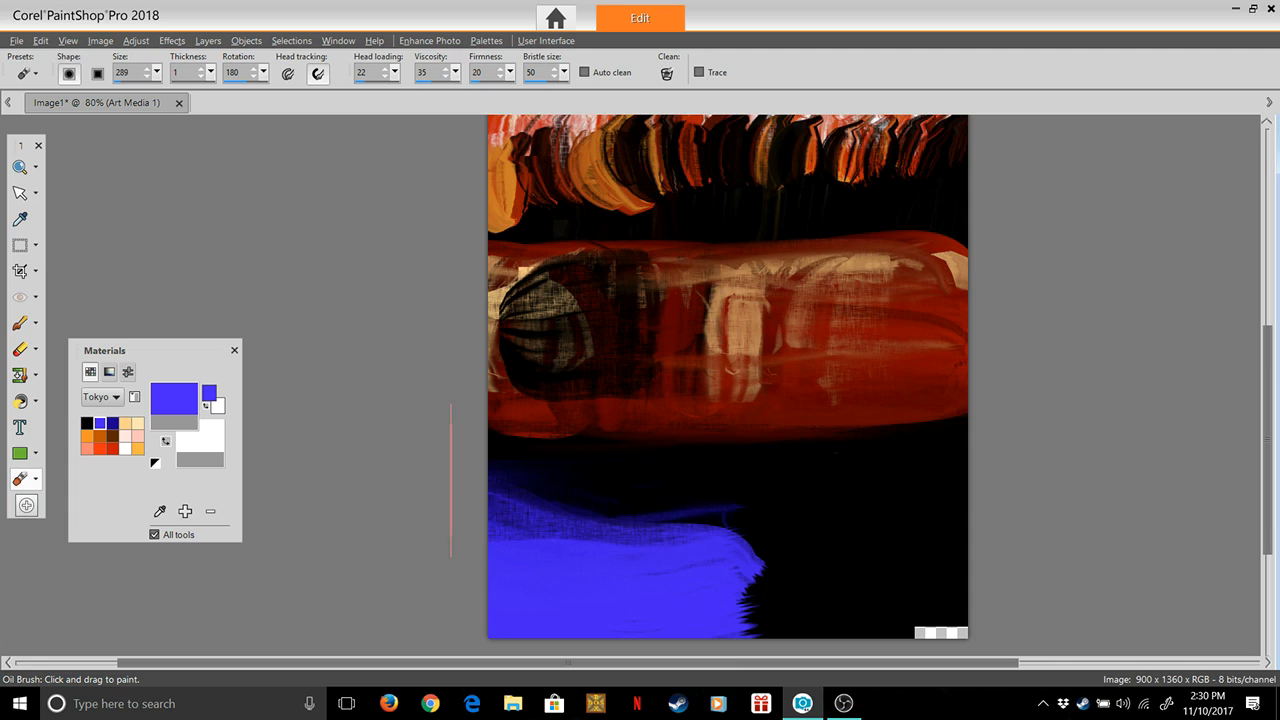
pyautogui.moveTo(447, 495)
pyautogui.mouseDown()
pyautogui.moveTo(712, 491)
pyautogui.moveTo(451, 443)
pyautogui.mouseUp()
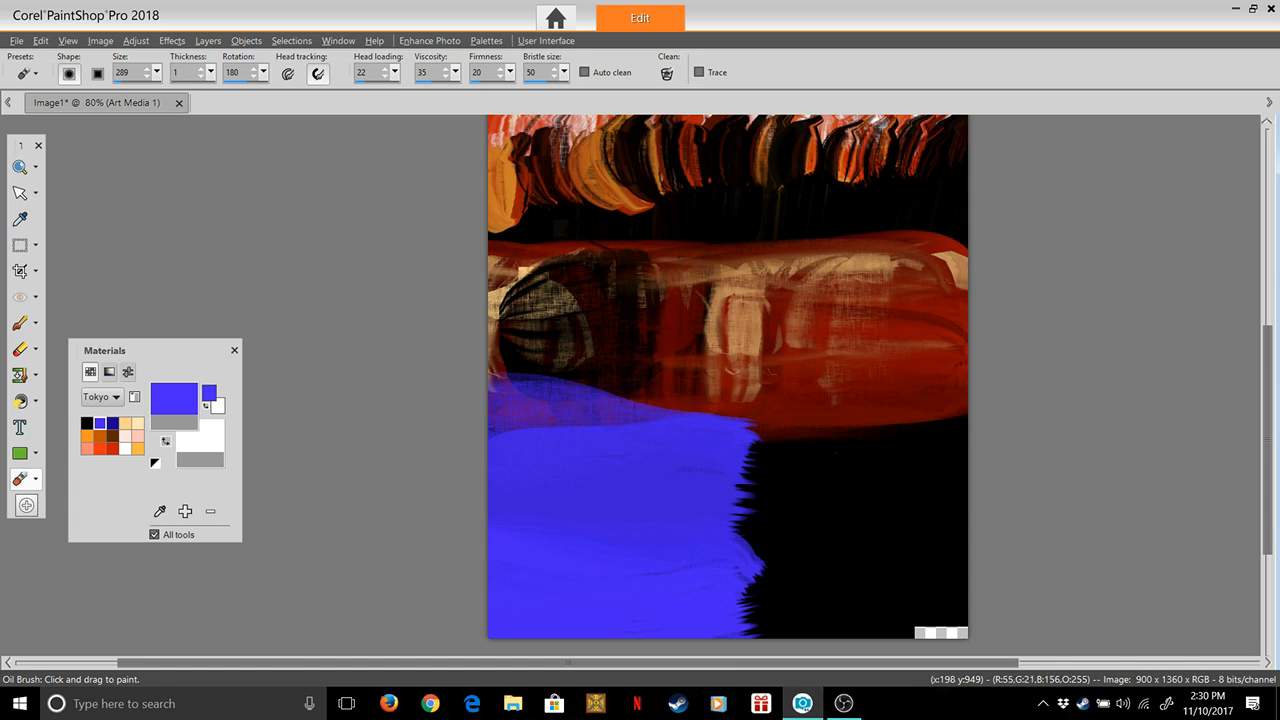
pyautogui.moveTo(459, 427)
pyautogui.mouseDown()
pyautogui.moveTo(722, 424)
pyautogui.moveTo(466, 380)
pyautogui.mouseUp()
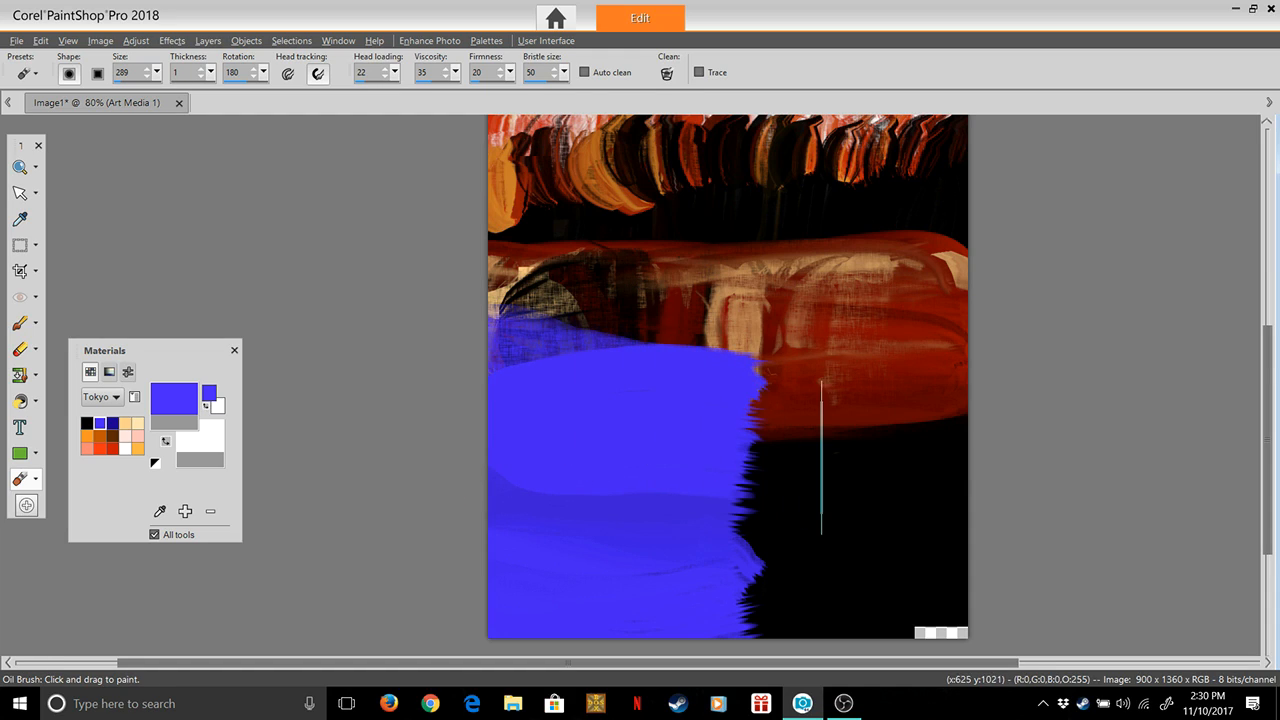
# Paint the lower canvas's right half bright blue, and add further blue strokes on both sides to raise the upper edge
pyautogui.moveTo(987, 404)
pyautogui.mouseDown()
pyautogui.moveTo(820, 418)
pyautogui.moveTo(957, 423)
pyautogui.moveTo(960, 455)
pyautogui.moveTo(810, 481)
pyautogui.moveTo(1008, 481)
pyautogui.moveTo(877, 534)
pyautogui.moveTo(813, 533)
pyautogui.moveTo(985, 560)
pyautogui.moveTo(851, 563)
pyautogui.moveTo(957, 585)
pyautogui.moveTo(787, 586)
pyautogui.moveTo(958, 584)
pyautogui.mouseUp()
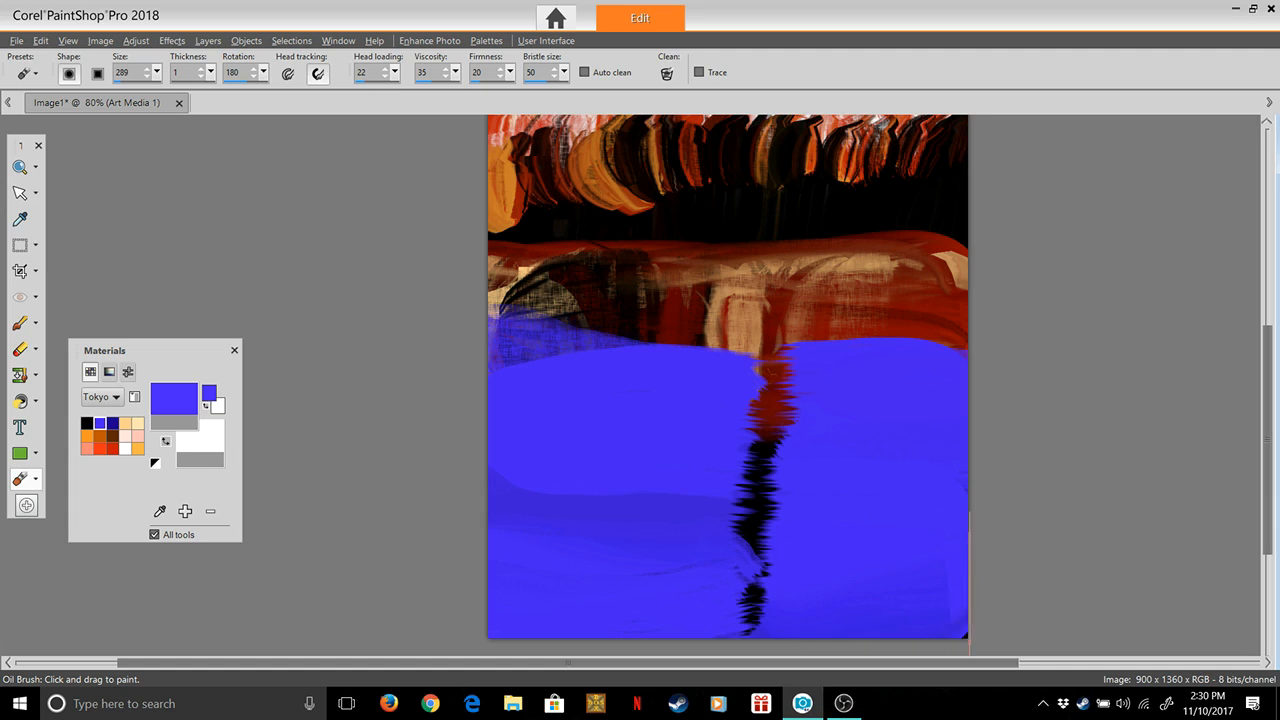
pyautogui.moveTo(592, 421)
pyautogui.mouseDown()
pyautogui.moveTo(658, 421)
pyautogui.moveTo(480, 396)
pyautogui.mouseUp()
pyautogui.moveTo(450, 442)
pyautogui.mouseDown()
pyautogui.moveTo(532, 422)
pyautogui.moveTo(669, 433)
pyautogui.mouseUp()
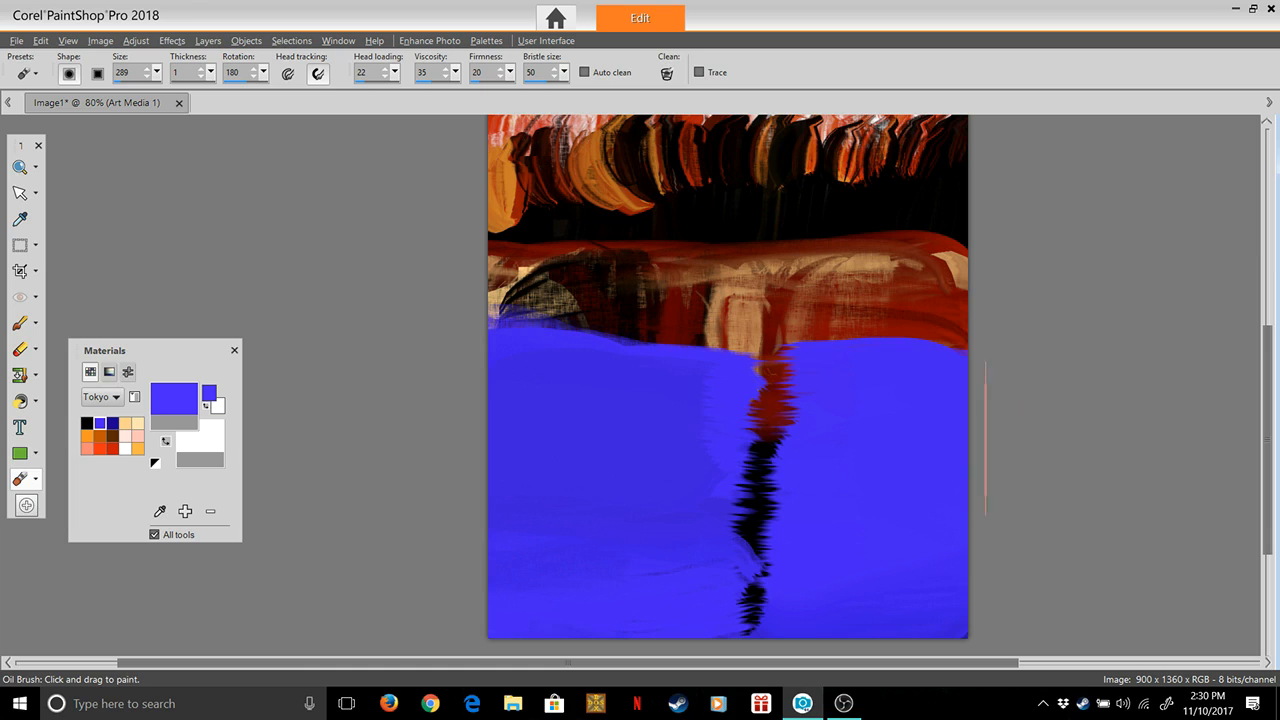
pyautogui.moveTo(937, 415)
pyautogui.mouseDown()
pyautogui.moveTo(1000, 404)
pyautogui.moveTo(893, 412)
pyautogui.moveTo(1008, 391)
pyautogui.moveTo(930, 379)
pyautogui.moveTo(1018, 377)
pyautogui.mouseUp()
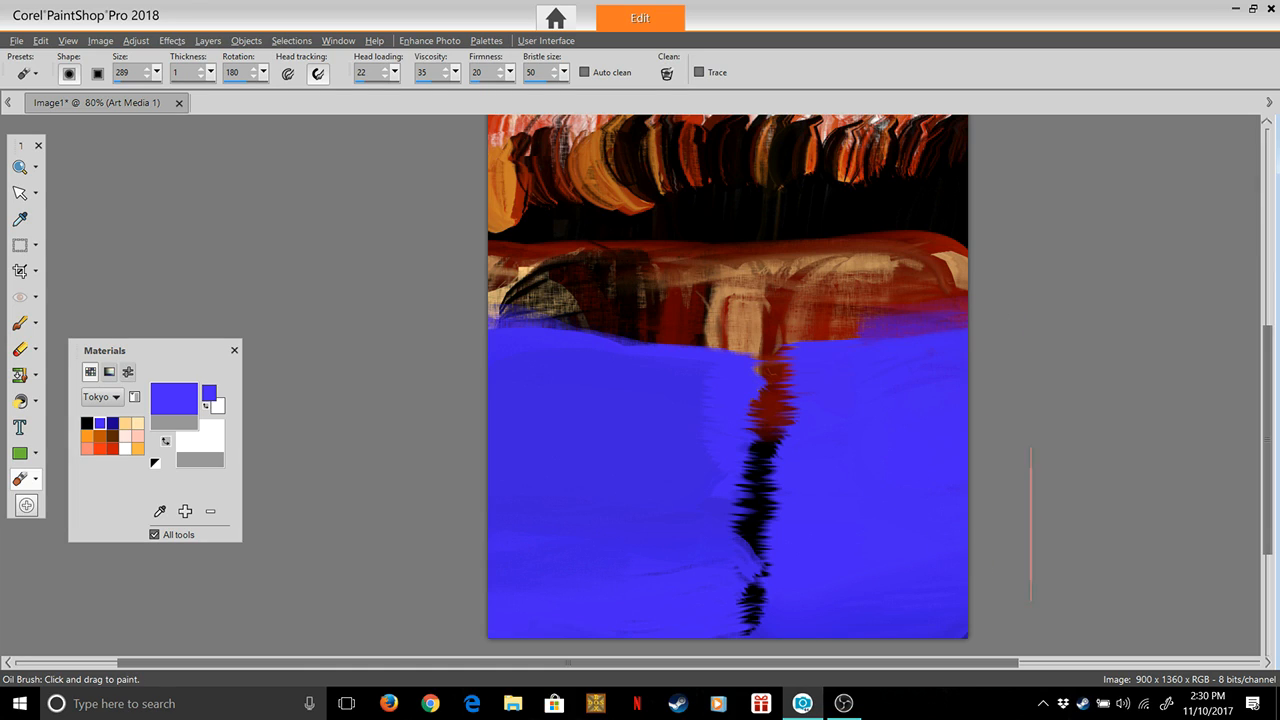
# Switch to the dark blue swatch and paint both sides of the lower canvas, leaving an uneven bright blue column down the middle
pyautogui.click(112, 422)
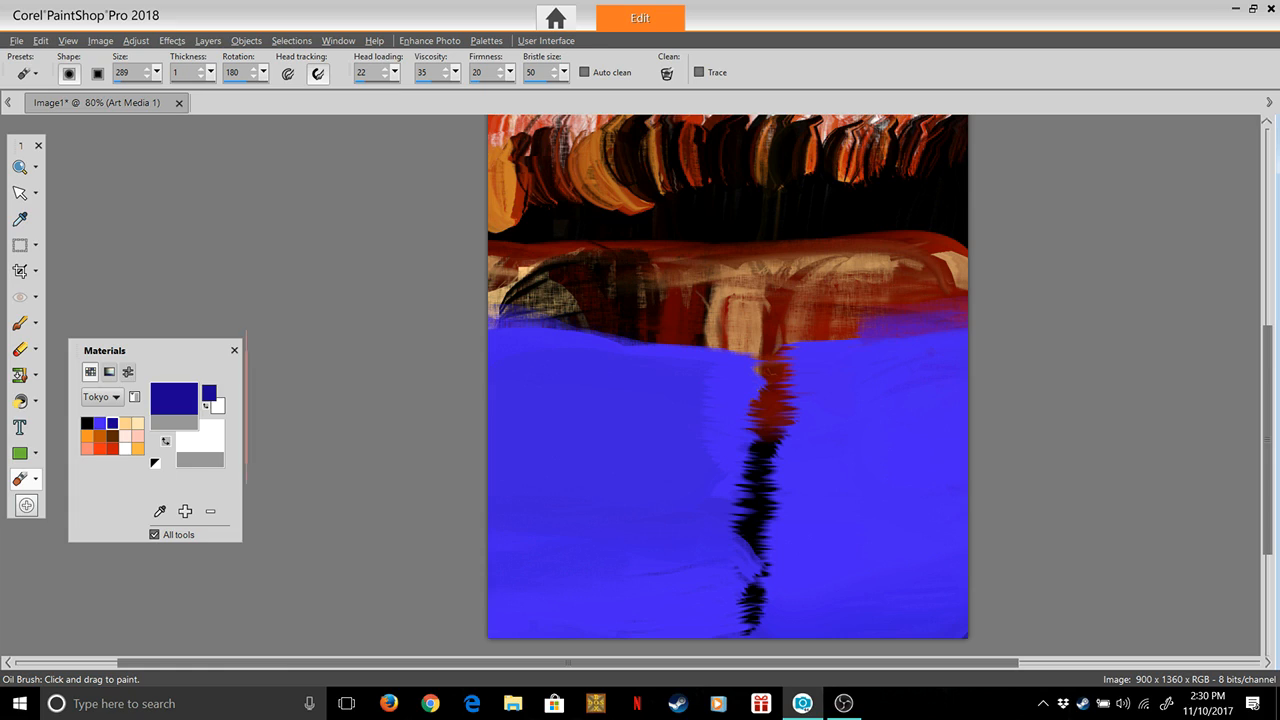
pyautogui.moveTo(451, 332)
pyautogui.mouseDown()
pyautogui.moveTo(677, 358)
pyautogui.moveTo(465, 350)
pyautogui.mouseUp()
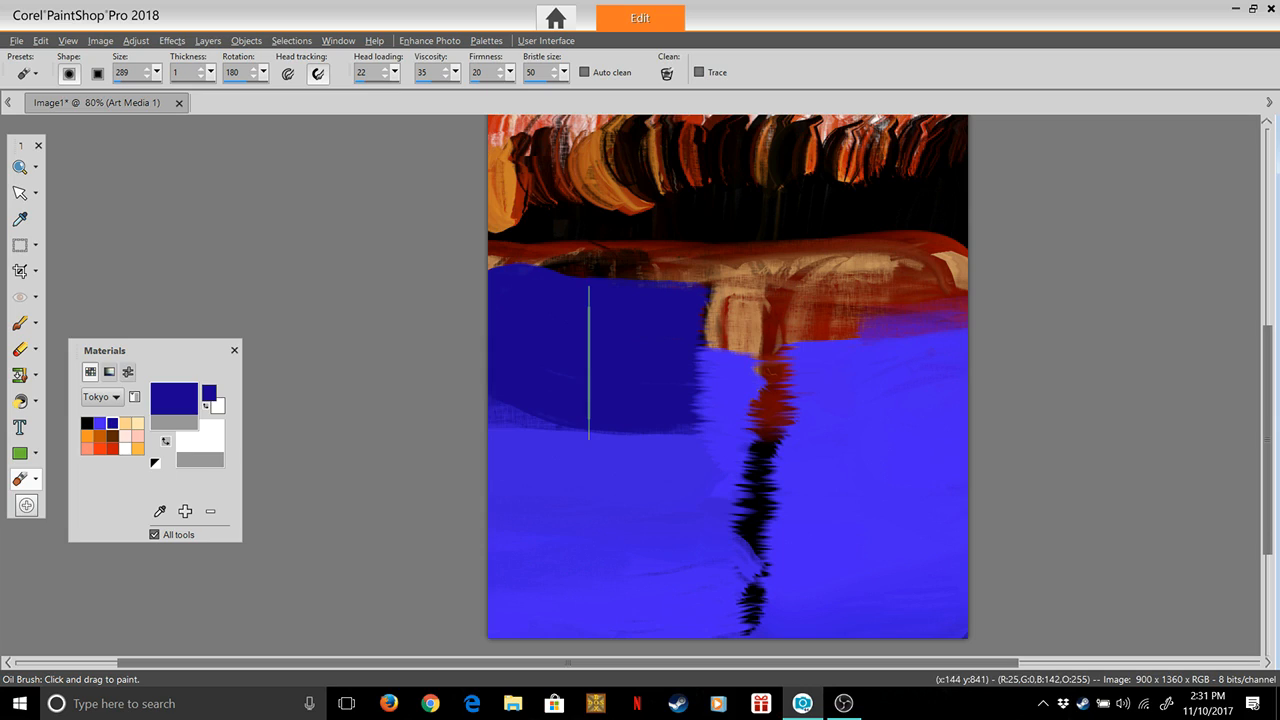
pyautogui.moveTo(997, 357)
pyautogui.mouseDown()
pyautogui.moveTo(857, 360)
pyautogui.moveTo(1010, 362)
pyautogui.mouseUp()
pyautogui.moveTo(989, 462)
pyautogui.mouseDown()
pyautogui.moveTo(917, 466)
pyautogui.moveTo(990, 580)
pyautogui.mouseUp()
pyautogui.moveTo(1021, 629)
pyautogui.mouseDown()
pyautogui.moveTo(914, 640)
pyautogui.moveTo(1026, 653)
pyautogui.mouseUp()
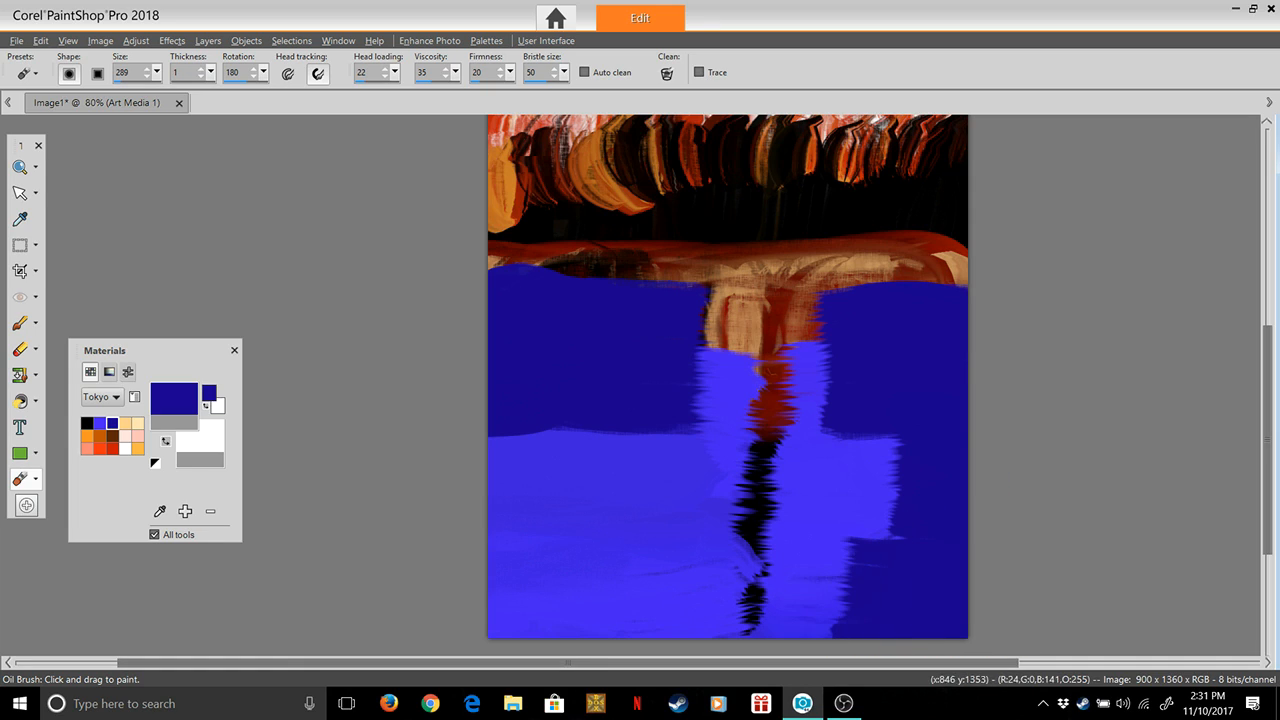
pyautogui.moveTo(890, 650); pyautogui.dragTo(772, 648)
pyautogui.moveTo(427, 479)
pyautogui.mouseDown()
pyautogui.moveTo(613, 482)
pyautogui.moveTo(600, 505)
pyautogui.moveTo(488, 500)
pyautogui.mouseUp()
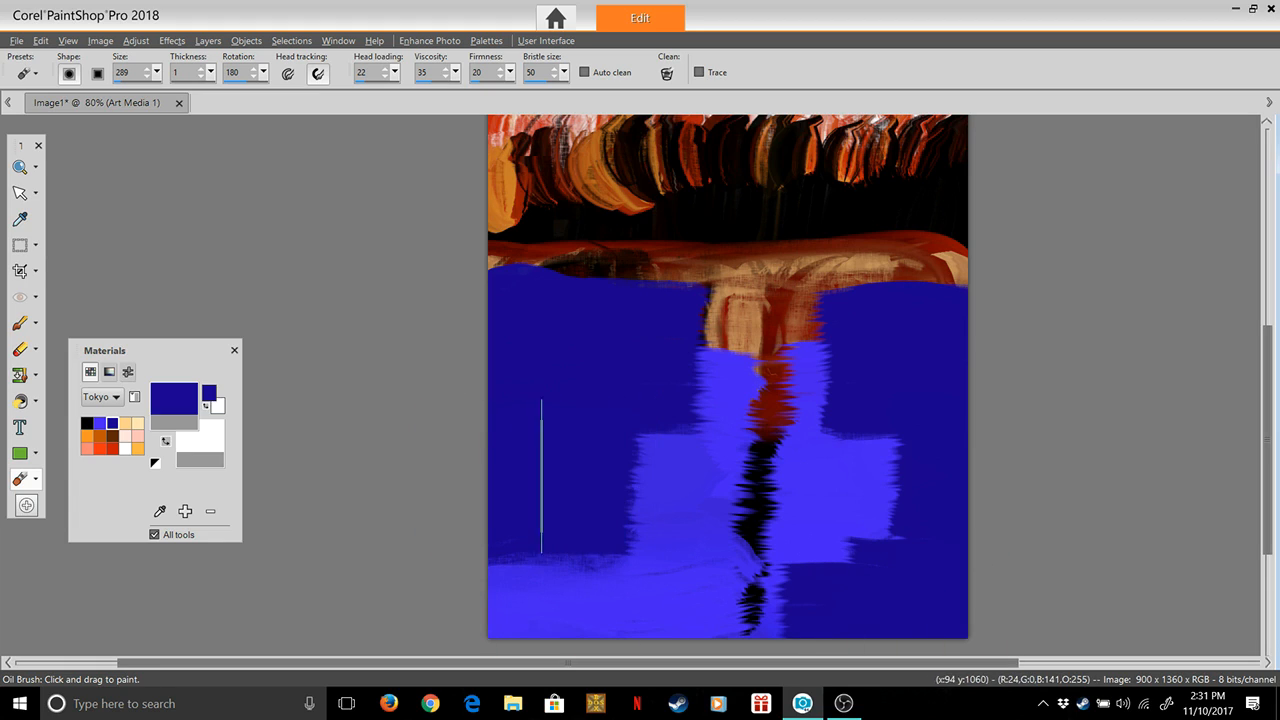
pyautogui.moveTo(446, 578); pyautogui.dragTo(661, 590)
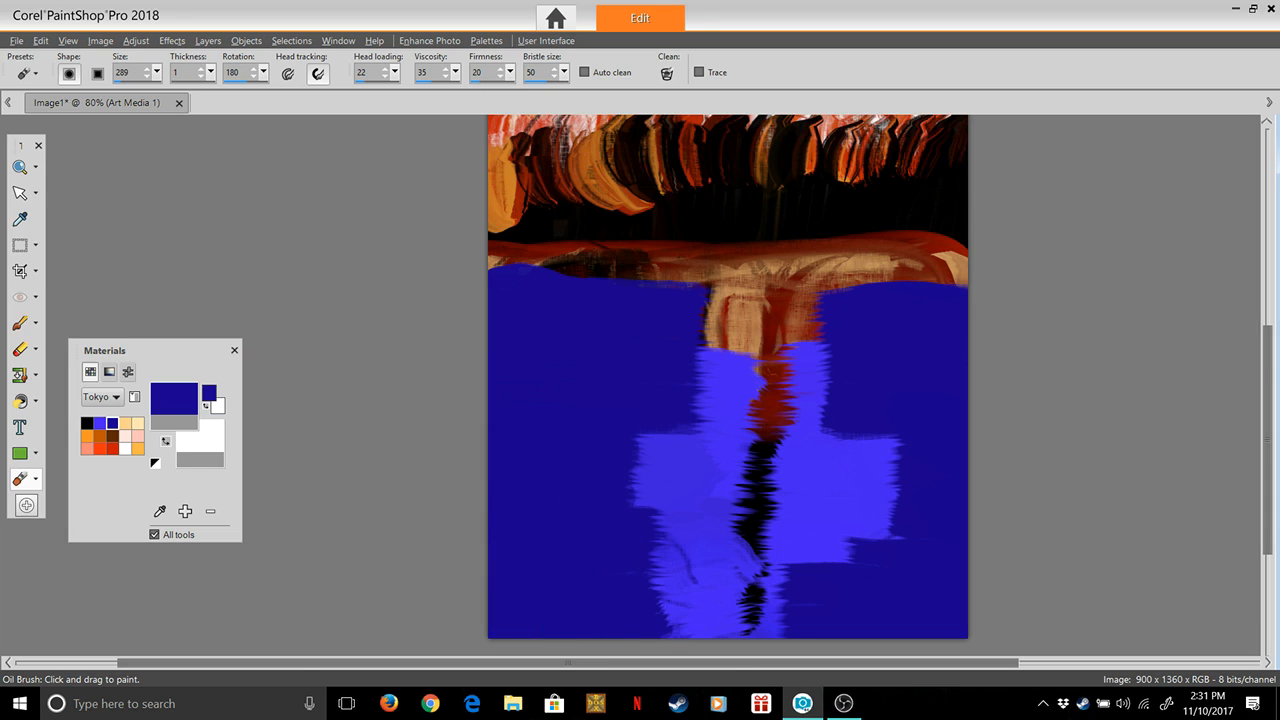
# Switch to the white swatch and paint a jagged vertical white column down the middle of the blue water
pyautogui.doubleClick(125, 449)
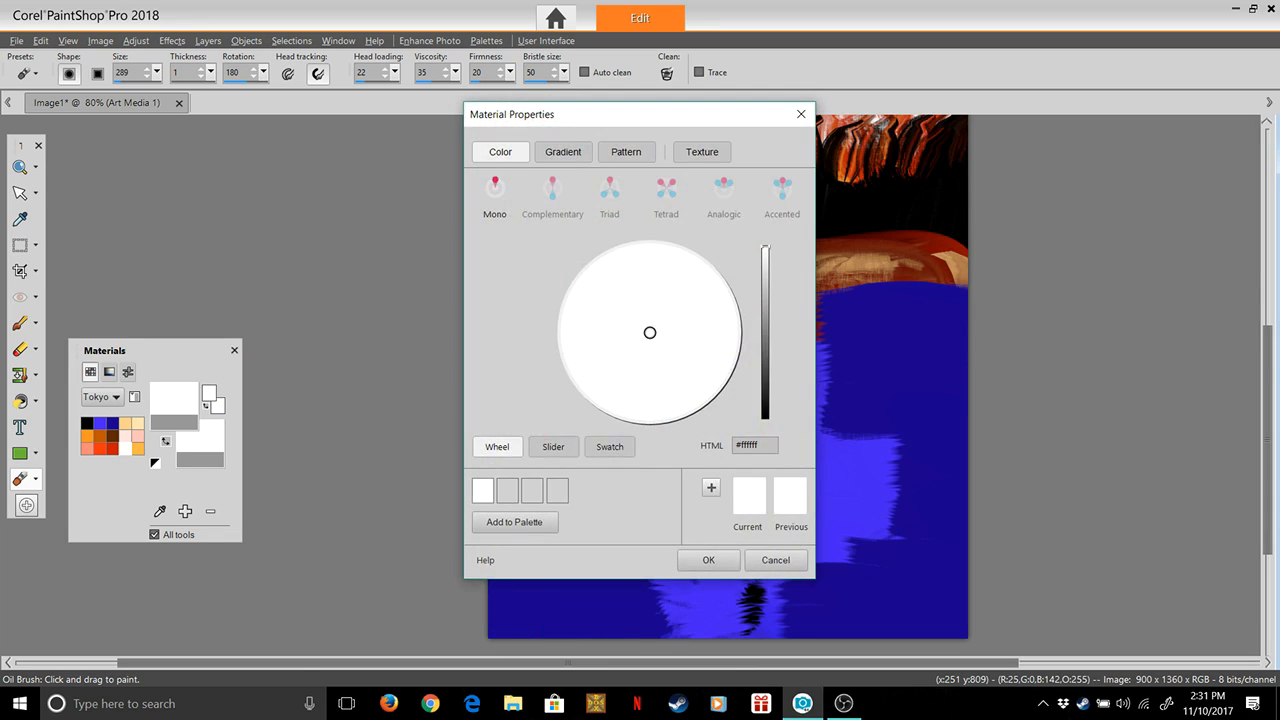
pyautogui.click(708, 560)
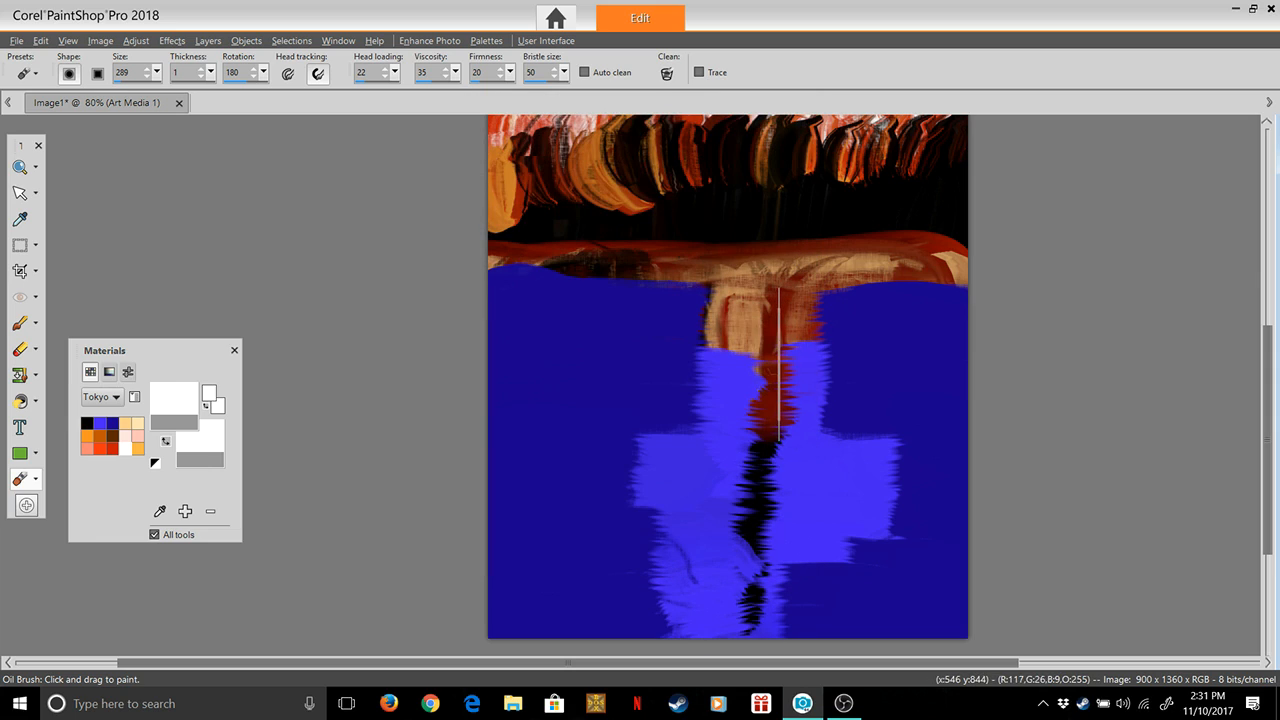
pyautogui.moveTo(779, 364)
pyautogui.mouseDown()
pyautogui.moveTo(737, 495)
pyautogui.moveTo(765, 513)
pyautogui.moveTo(739, 576)
pyautogui.mouseUp()
pyautogui.moveTo(759, 528)
pyautogui.mouseDown()
pyautogui.moveTo(752, 560)
pyautogui.moveTo(740, 540)
pyautogui.moveTo(744, 597)
pyautogui.mouseUp()
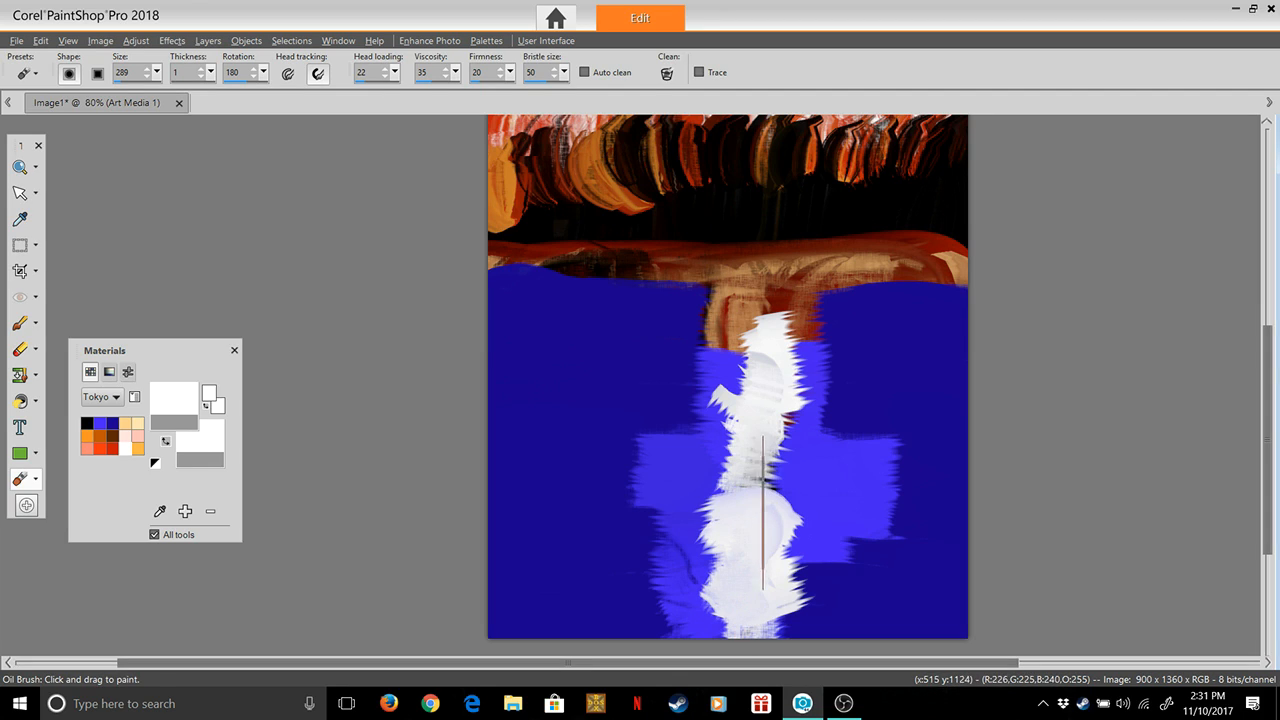
pyautogui.moveTo(765, 485)
pyautogui.mouseDown()
pyautogui.moveTo(779, 403)
pyautogui.moveTo(757, 406)
pyautogui.moveTo(788, 347)
pyautogui.moveTo(758, 343)
pyautogui.moveTo(798, 332)
pyautogui.mouseUp()
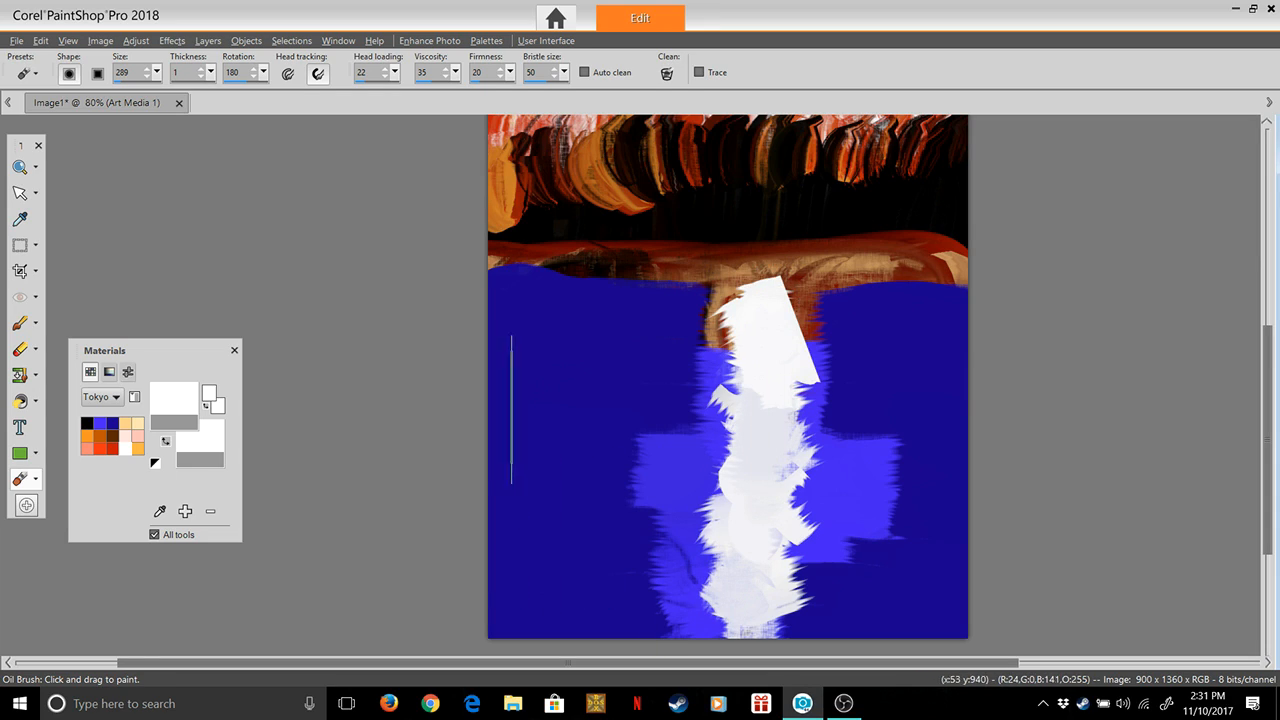
# Switch to the black swatch and clean the brush head after a test stroke along the canvas's lower-left edge
pyautogui.click(87, 423)
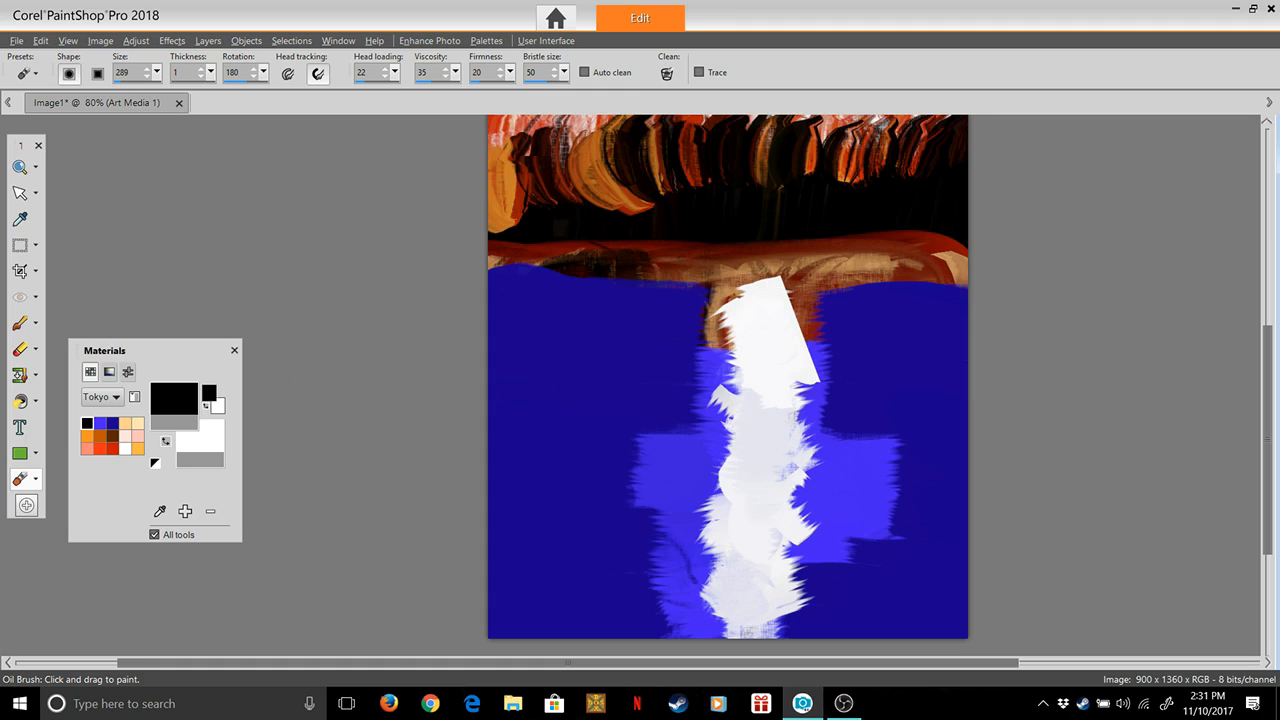
pyautogui.moveTo(444, 555)
pyautogui.mouseDown()
pyautogui.moveTo(517, 550)
pyautogui.moveTo(475, 548)
pyautogui.mouseUp()
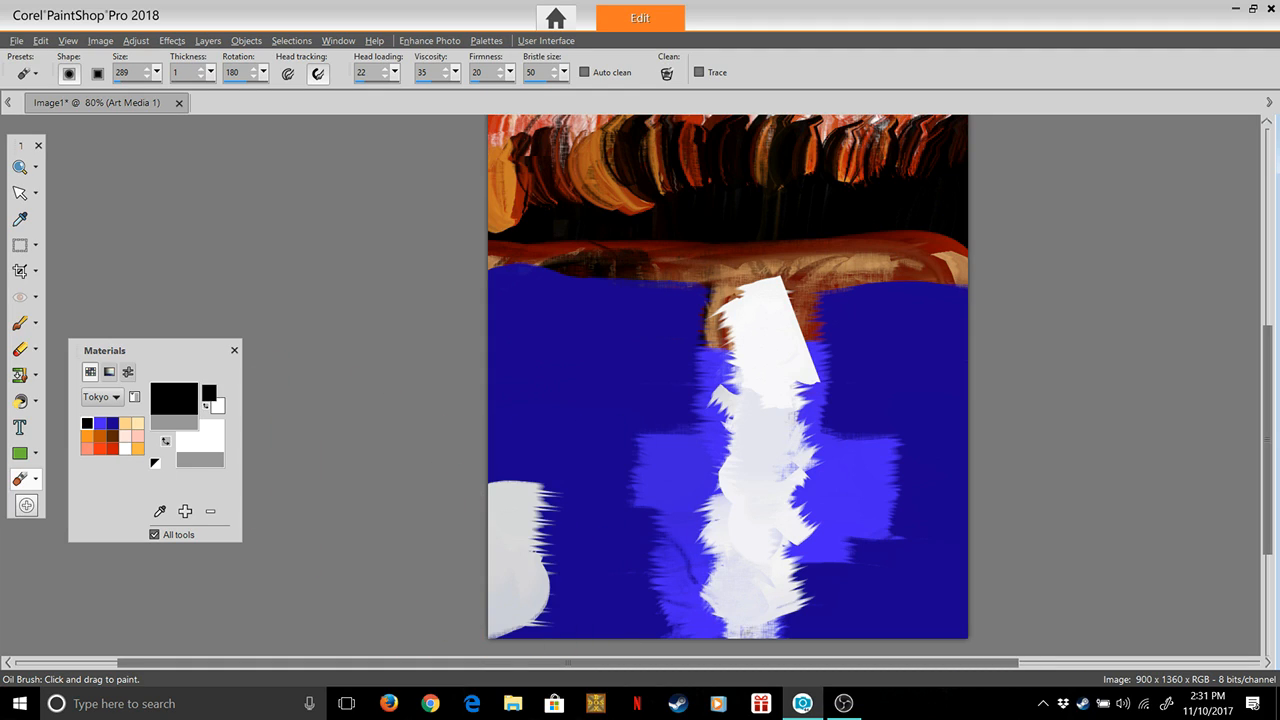
pyautogui.click(174, 399)
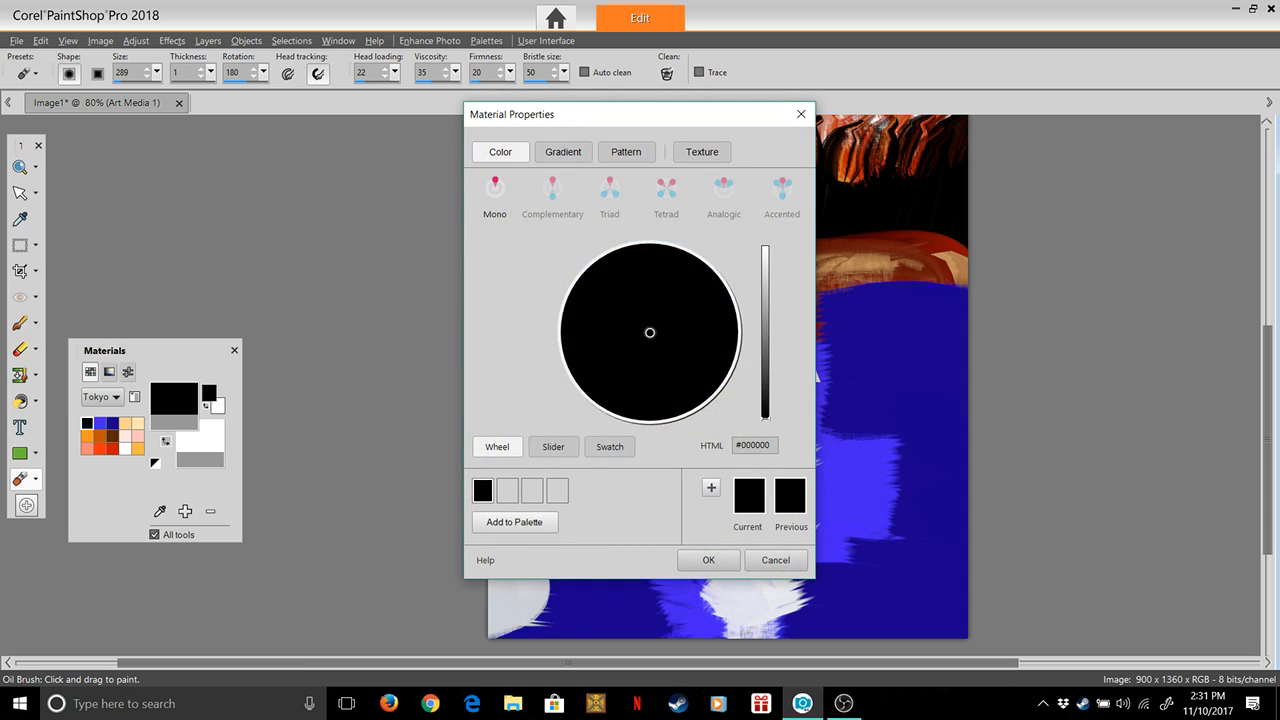
pyautogui.click(709, 560)
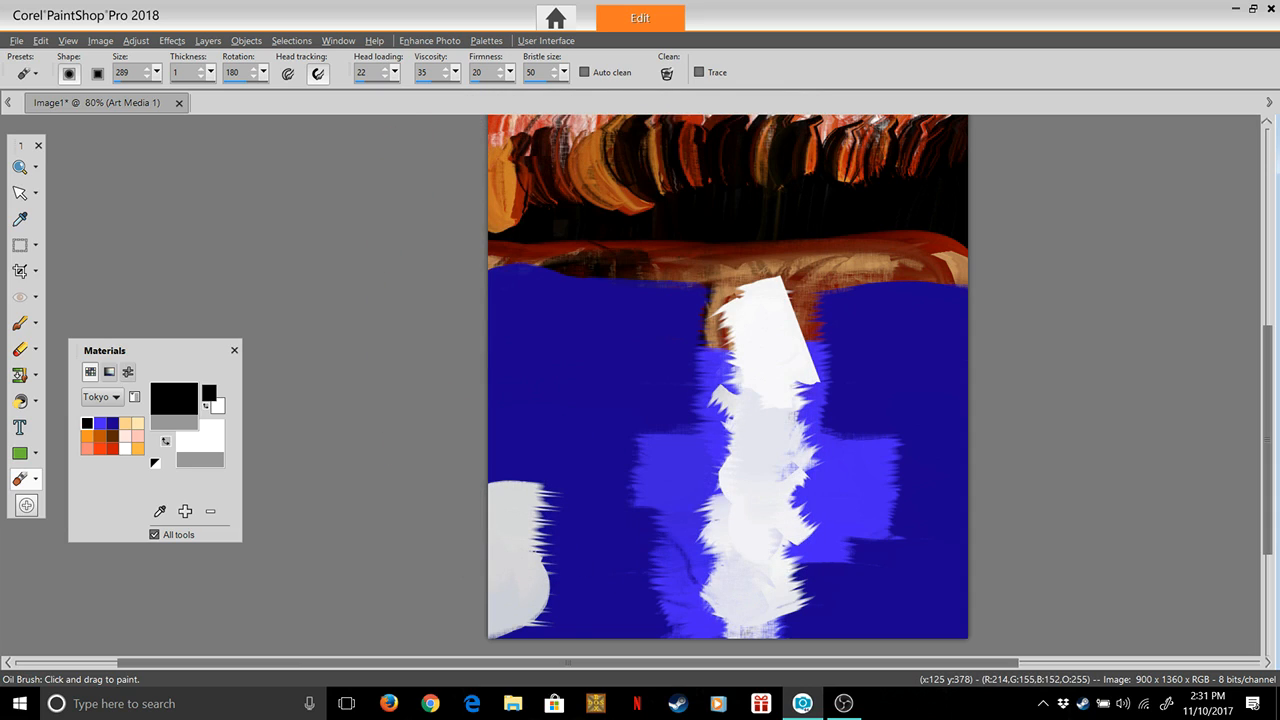
pyautogui.click(667, 74)
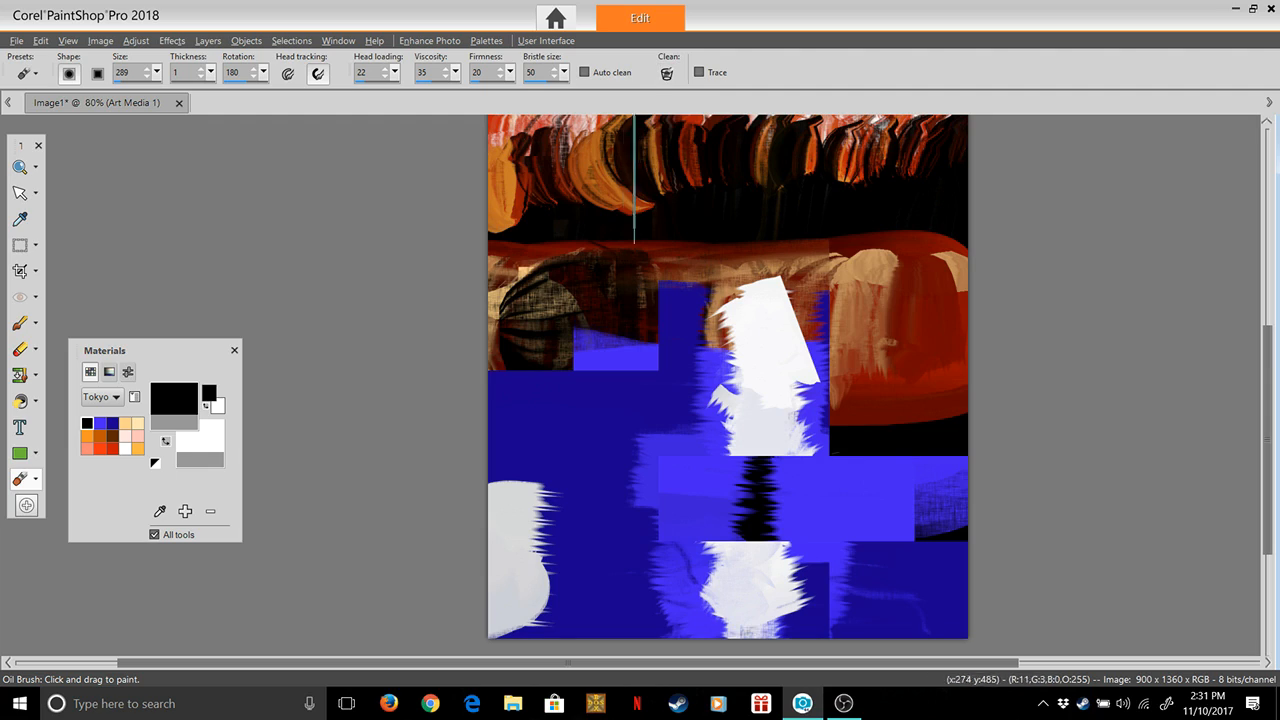
# Paint the lower-left corner of the canvas black, covering the whitish patch and extending up the left edge
pyautogui.moveTo(473, 537)
pyautogui.mouseDown()
pyautogui.moveTo(557, 538)
pyautogui.moveTo(464, 548)
pyautogui.moveTo(556, 555)
pyautogui.moveTo(582, 611)
pyautogui.mouseUp()
pyautogui.moveTo(489, 636); pyautogui.dragTo(612, 652)
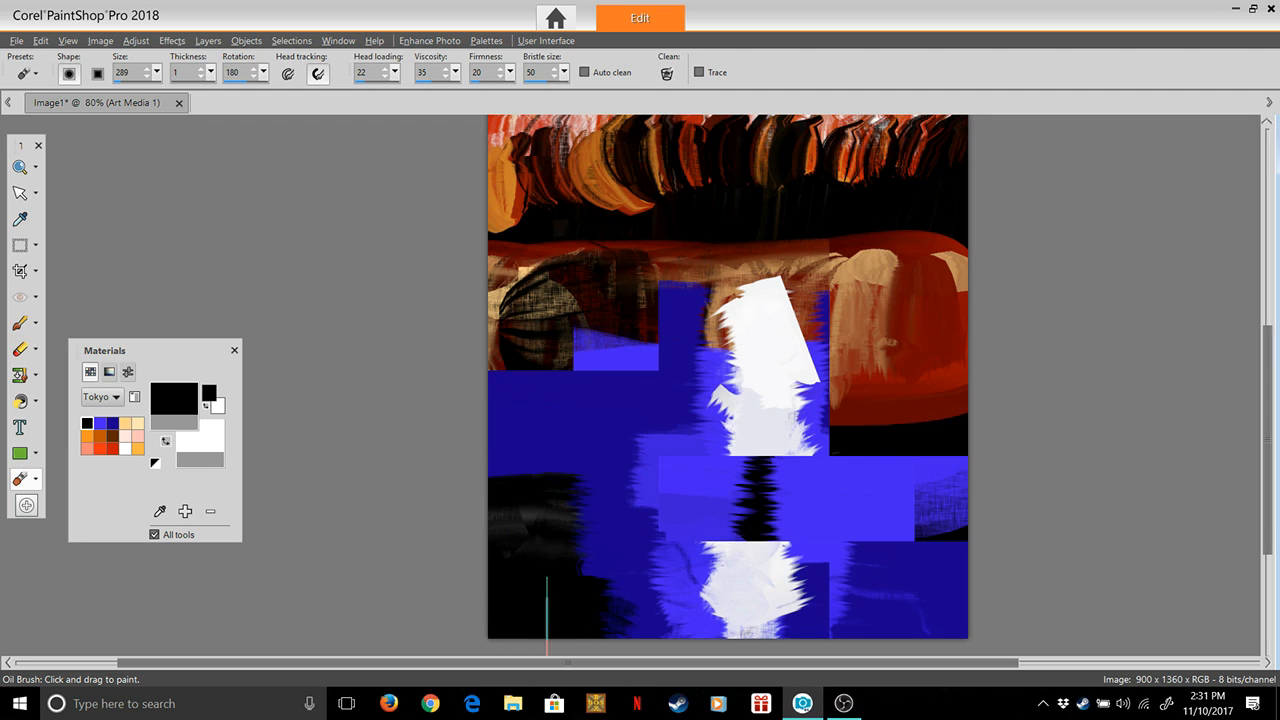
pyautogui.moveTo(481, 536); pyautogui.dragTo(545, 502)
pyautogui.moveTo(481, 477); pyautogui.dragTo(531, 467)
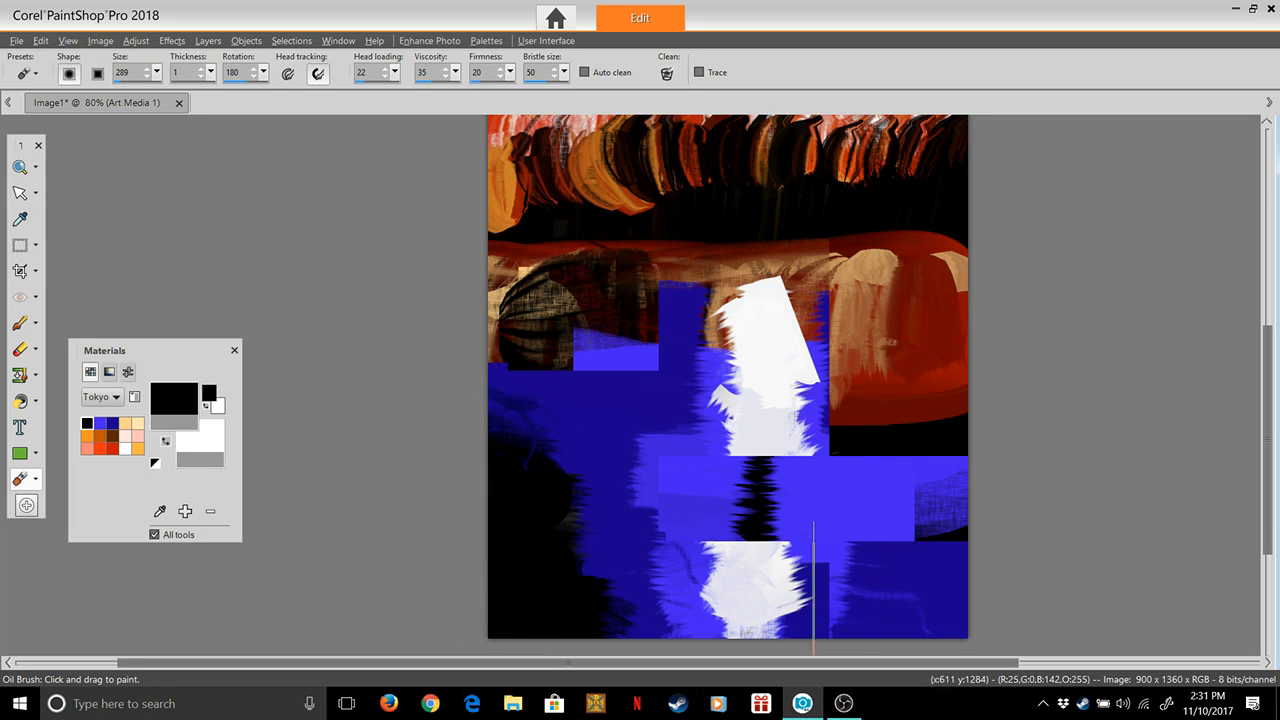
# Paint the lower-right side of the canvas black up along its edge, and add more black along the left edge
pyautogui.moveTo(1021, 486)
pyautogui.mouseDown()
pyautogui.moveTo(850, 492)
pyautogui.moveTo(900, 560)
pyautogui.moveTo(848, 595)
pyautogui.mouseUp()
pyautogui.moveTo(985, 587)
pyautogui.mouseDown()
pyautogui.moveTo(842, 618)
pyautogui.moveTo(855, 650)
pyautogui.moveTo(882, 643)
pyautogui.moveTo(878, 600)
pyautogui.moveTo(940, 464)
pyautogui.mouseUp()
pyautogui.moveTo(1029, 515)
pyautogui.mouseDown()
pyautogui.moveTo(899, 490)
pyautogui.moveTo(965, 447)
pyautogui.mouseUp()
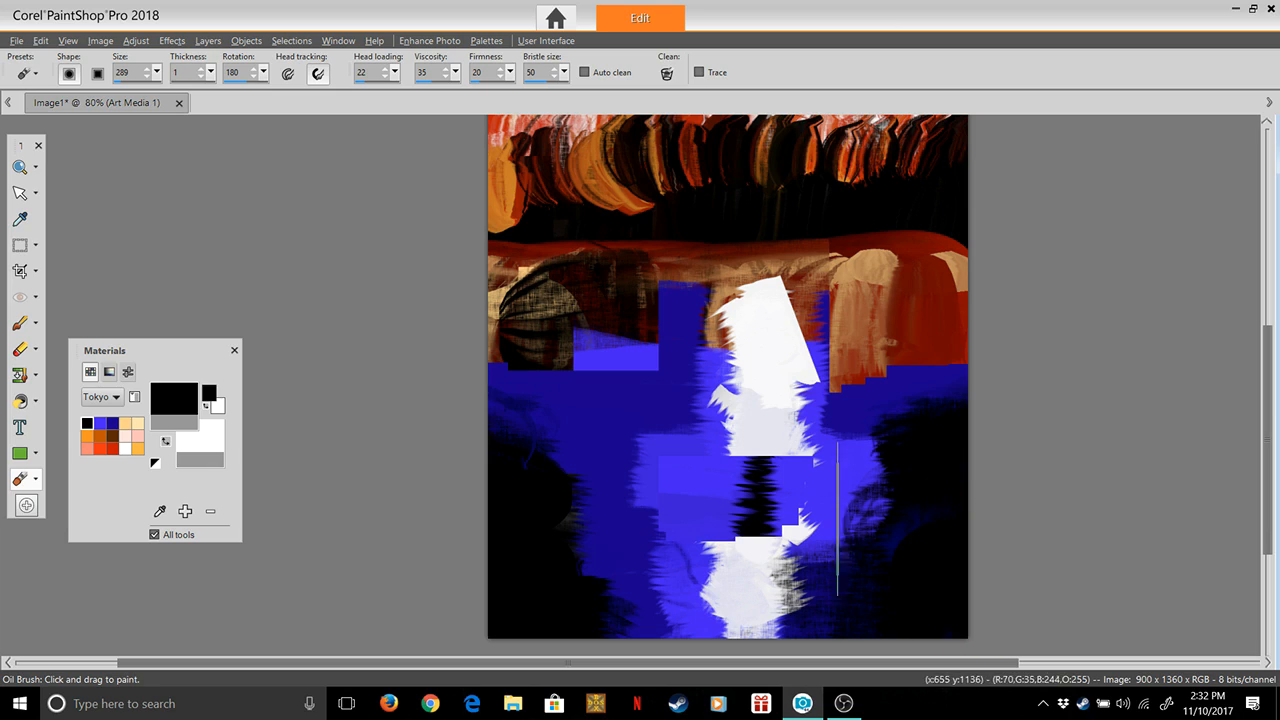
pyautogui.moveTo(905, 472)
pyautogui.mouseDown()
pyautogui.moveTo(943, 478)
pyautogui.moveTo(990, 411)
pyautogui.moveTo(963, 409)
pyautogui.moveTo(991, 395)
pyautogui.moveTo(990, 369)
pyautogui.mouseUp()
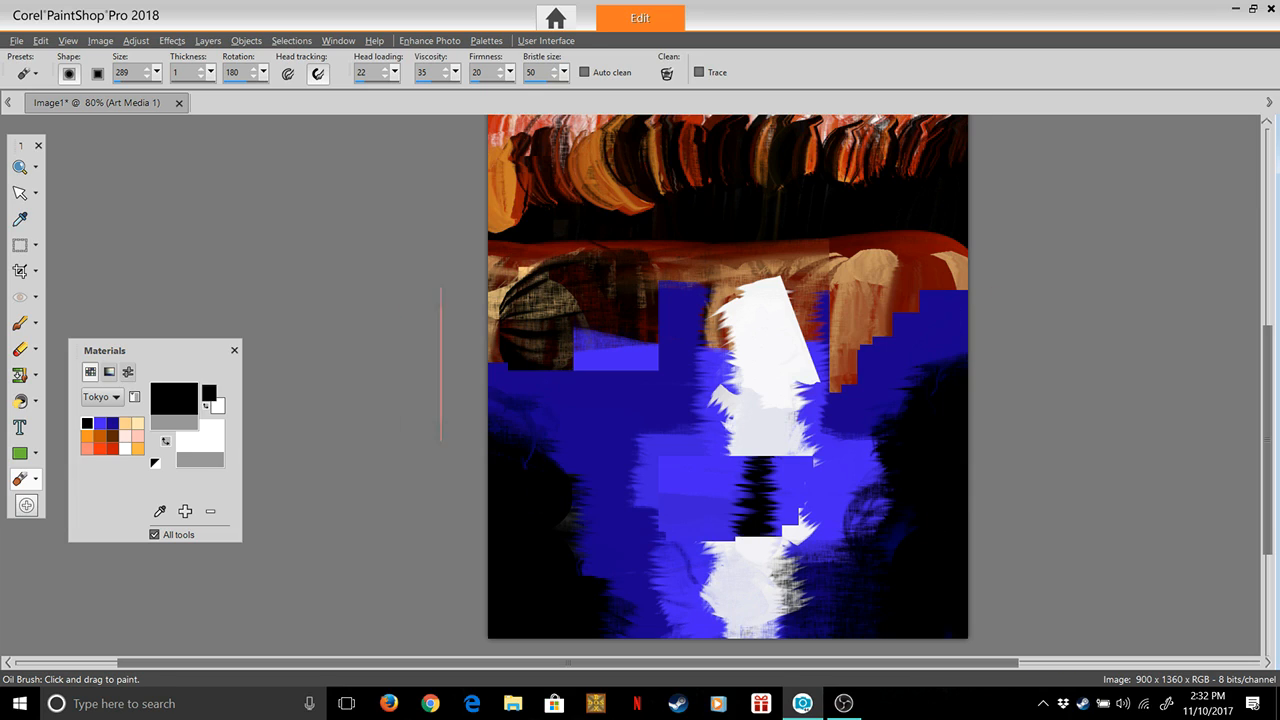
pyautogui.moveTo(514, 416); pyautogui.dragTo(425, 408)
pyautogui.moveTo(527, 422)
pyautogui.mouseDown()
pyautogui.moveTo(466, 381)
pyautogui.moveTo(528, 421)
pyautogui.moveTo(546, 459)
pyautogui.mouseUp()
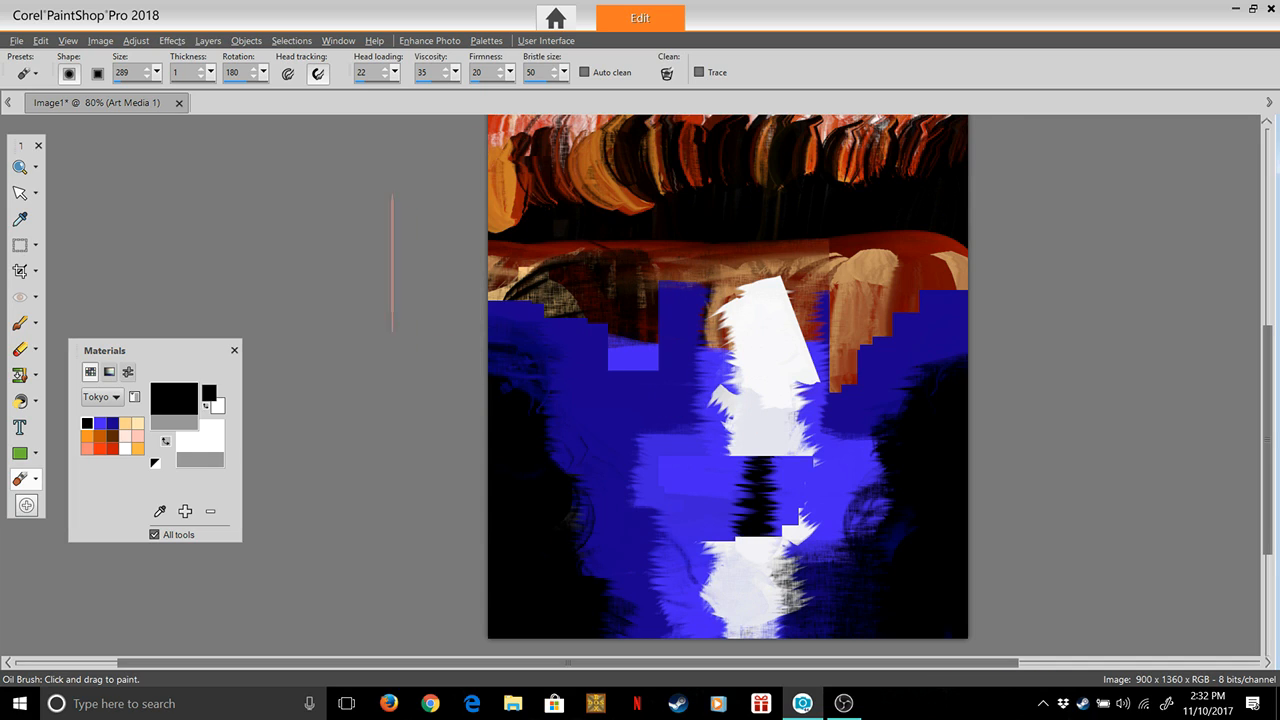
# Zoom out to 60% and set the Oil Brush to head loading 0, viscosity 100 and firmness 100
pyautogui.click(20, 168)
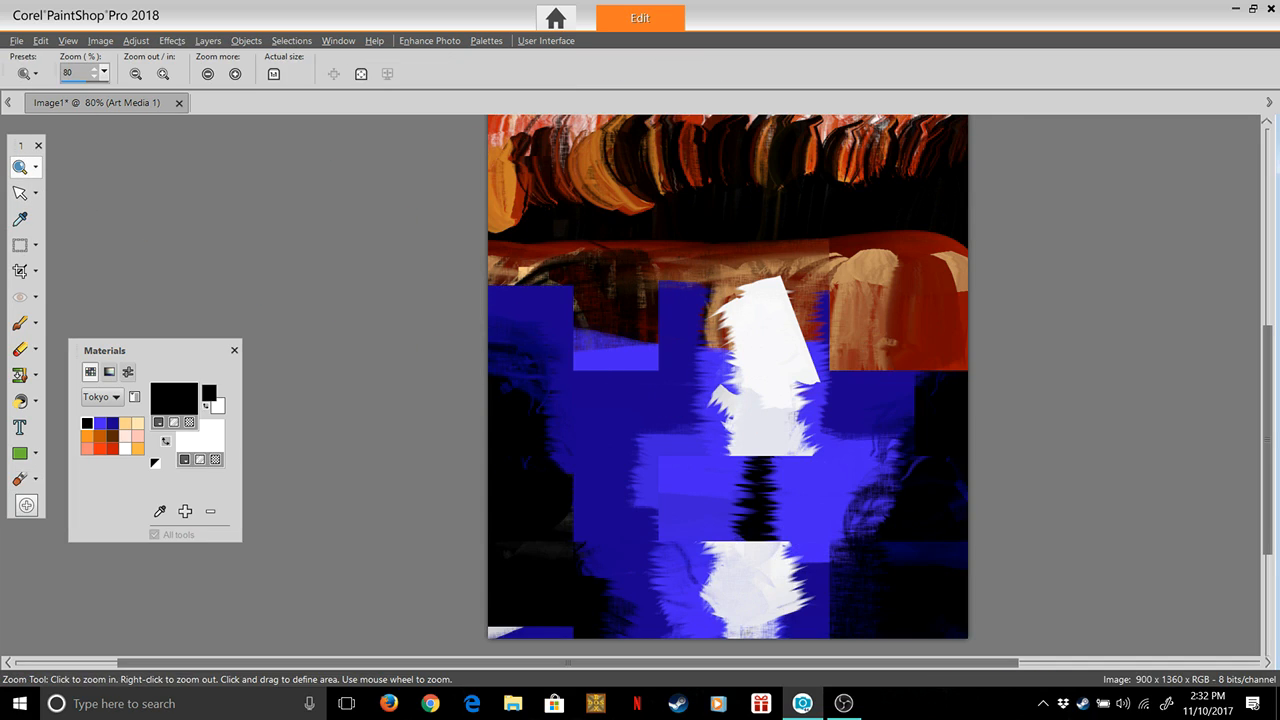
pyautogui.rightClick(742, 399)
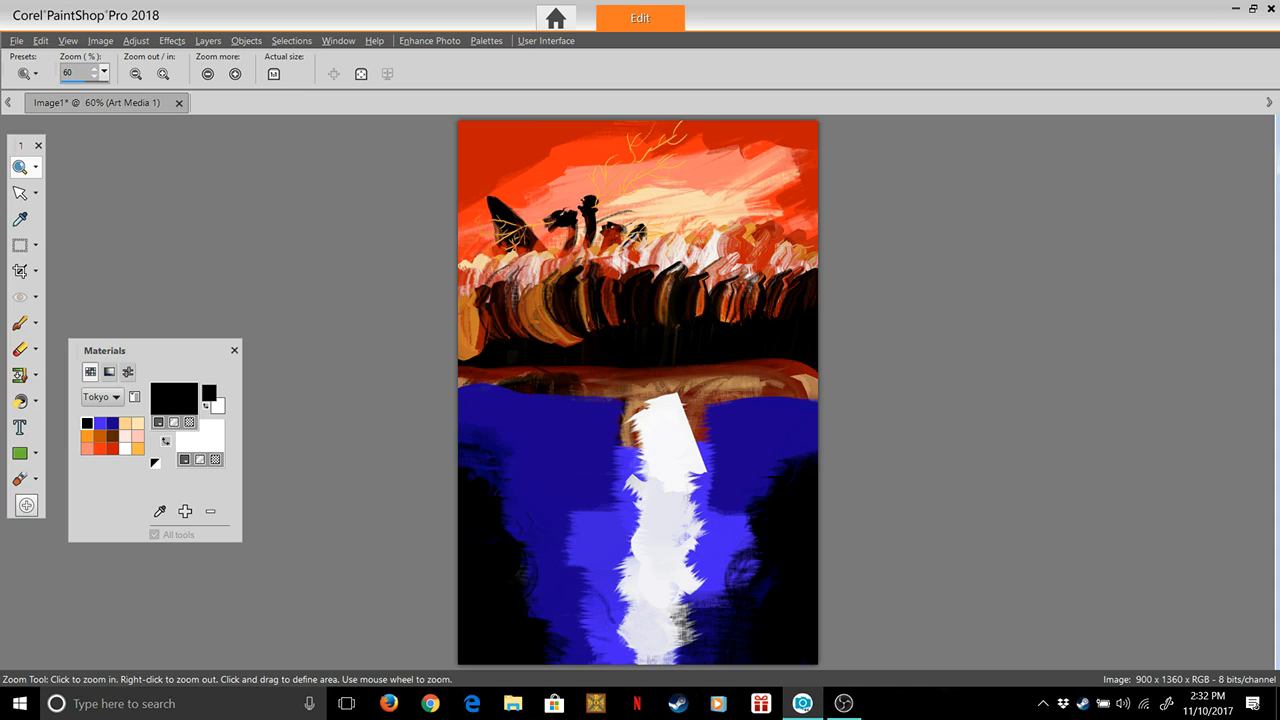
pyautogui.click(20, 479)
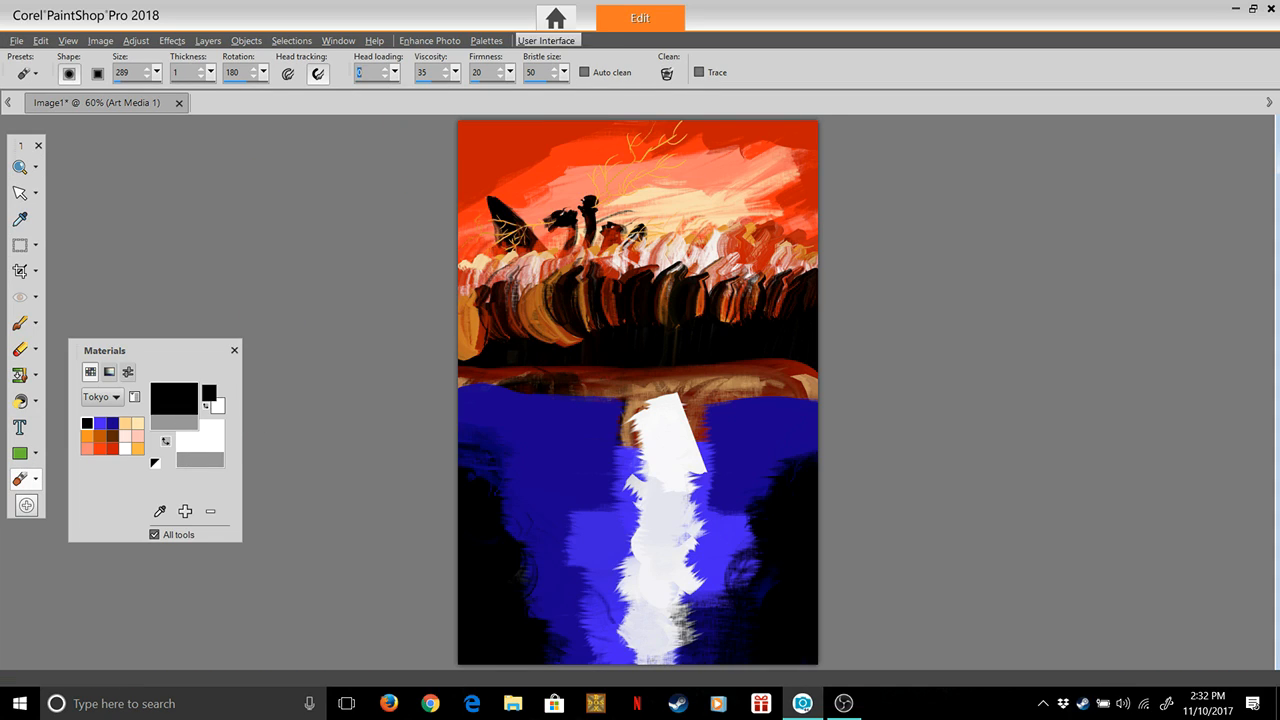
pyautogui.click(456, 72)
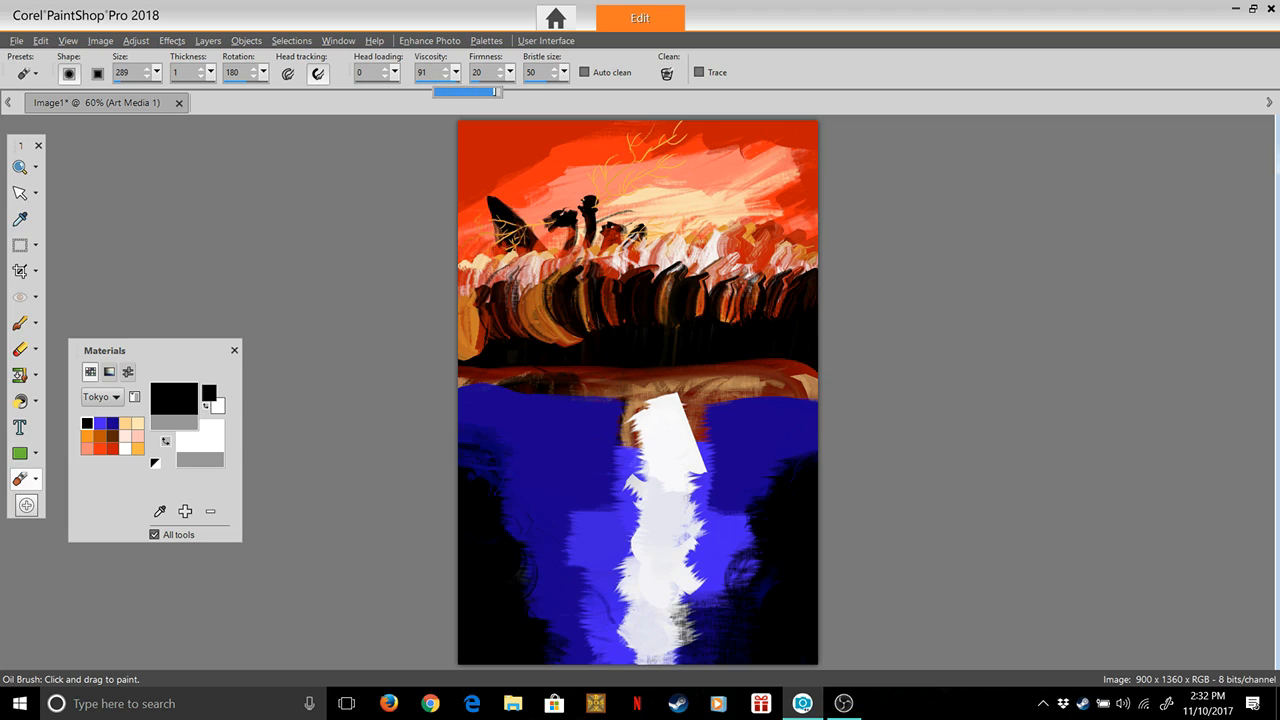
pyautogui.moveTo(495, 91); pyautogui.dragTo(514, 76)
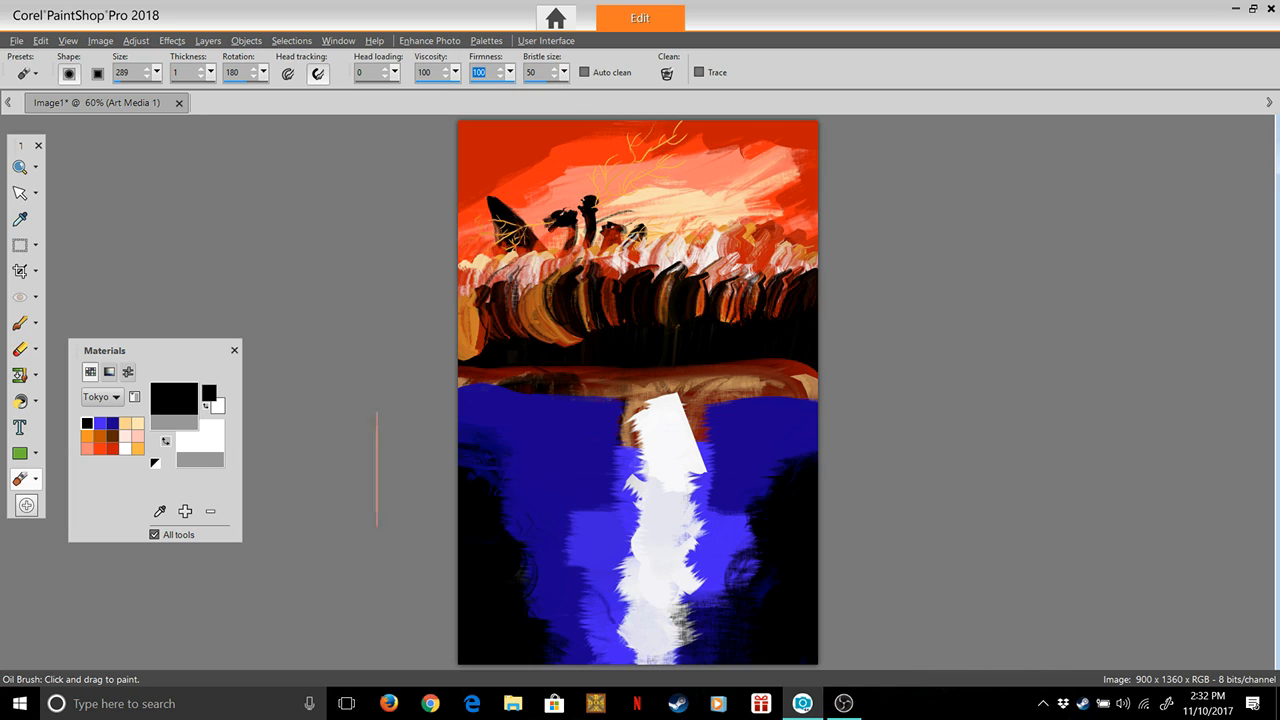
# Try smearing the white column horizontally to both sides across the blue water, and undo the smears
pyautogui.moveTo(620, 455)
pyautogui.mouseDown()
pyautogui.moveTo(848, 488)
pyautogui.moveTo(458, 463)
pyautogui.mouseUp()
pyautogui.moveTo(660, 473); pyautogui.dragTo(871, 500)
pyautogui.moveTo(655, 480); pyautogui.dragTo(452, 488)
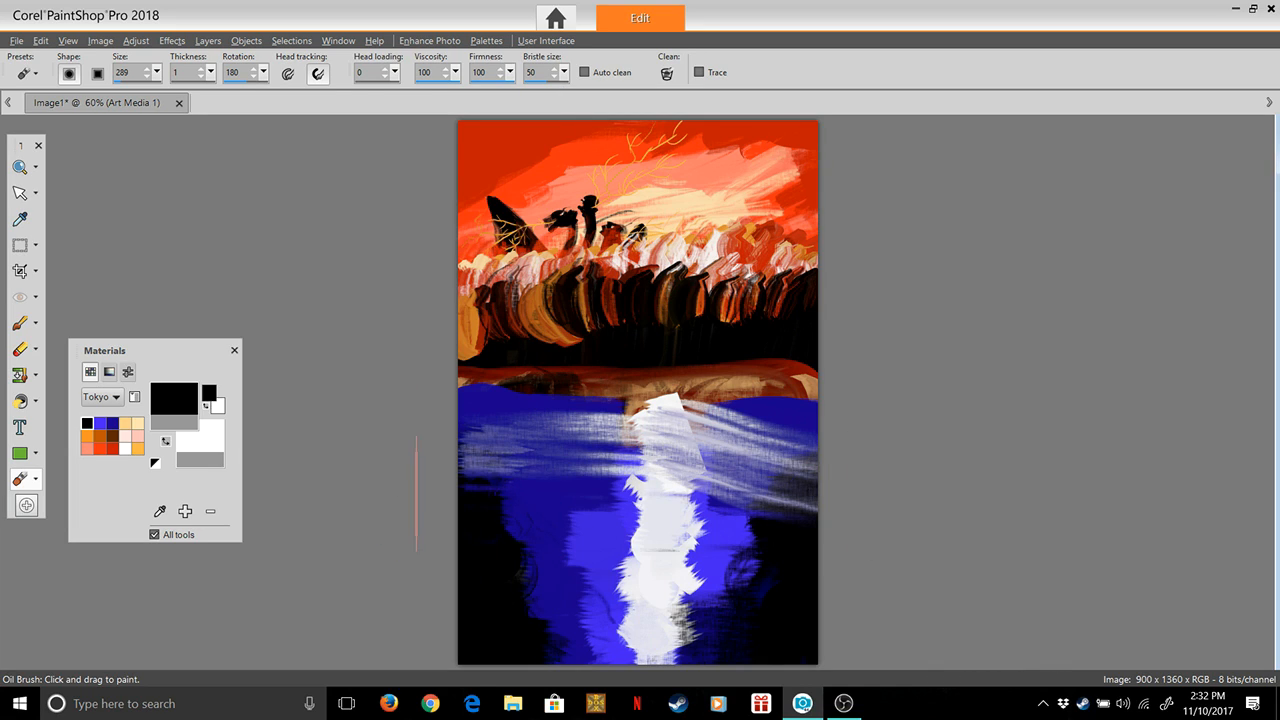
pyautogui.moveTo(680, 510); pyautogui.dragTo(835, 532)
pyautogui.moveTo(642, 565); pyautogui.dragTo(472, 580)
pyautogui.moveTo(672, 592); pyautogui.dragTo(785, 604)
pyautogui.moveTo(650, 628); pyautogui.dragTo(470, 638)
pyautogui.moveTo(670, 585); pyautogui.dragTo(825, 608)
pyautogui.moveTo(645, 582); pyautogui.dragTo(368, 603)
pyautogui.moveTo(665, 625); pyautogui.dragTo(785, 638)
pyautogui.moveTo(655, 522); pyautogui.dragTo(749, 513)
pyautogui.moveTo(645, 448); pyautogui.dragTo(448, 458)
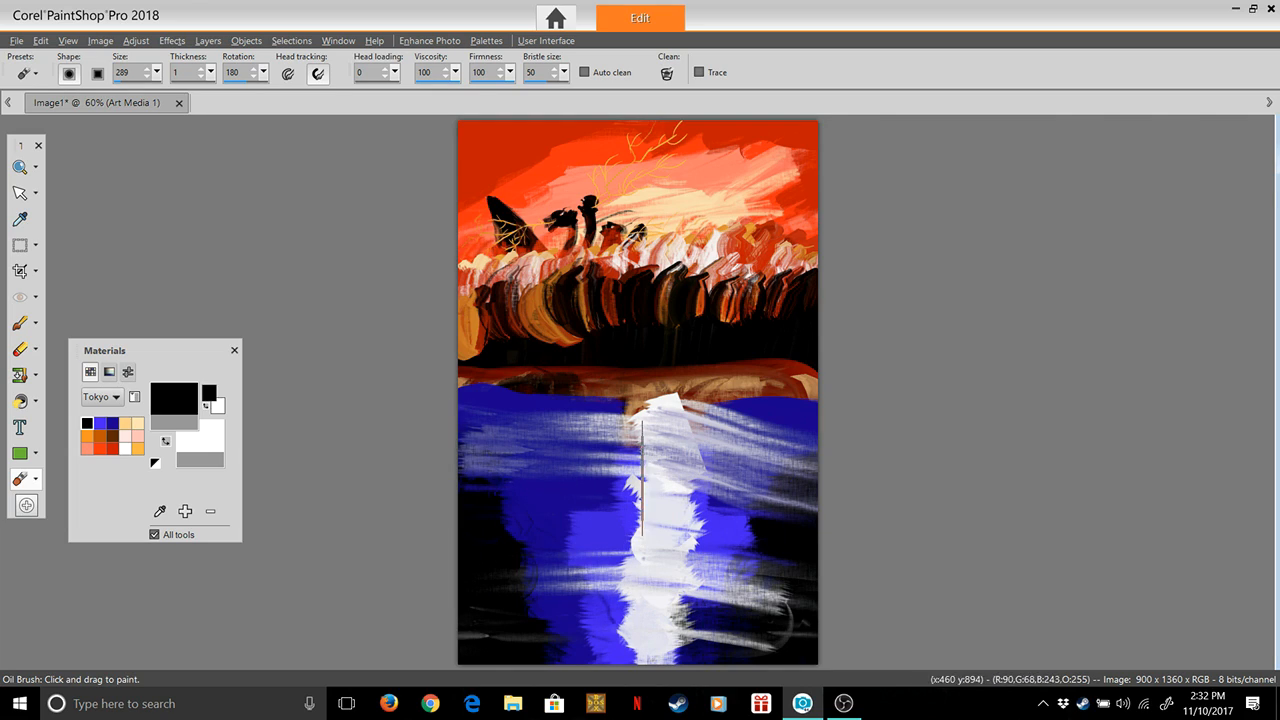
pyautogui.press('ctrl')
pyautogui.hotkey('ctrl', 'z')
pyautogui.hotkey('ctrl', 'z')
pyautogui.hotkey('ctrl', 'z')
pyautogui.hotkey('ctrl', 'z')
pyautogui.hotkey('ctrl', 'z')
pyautogui.hotkey('ctrl', 'z')
pyautogui.hotkey('ctrl', 'z')
pyautogui.hotkey('ctrl', 'z')
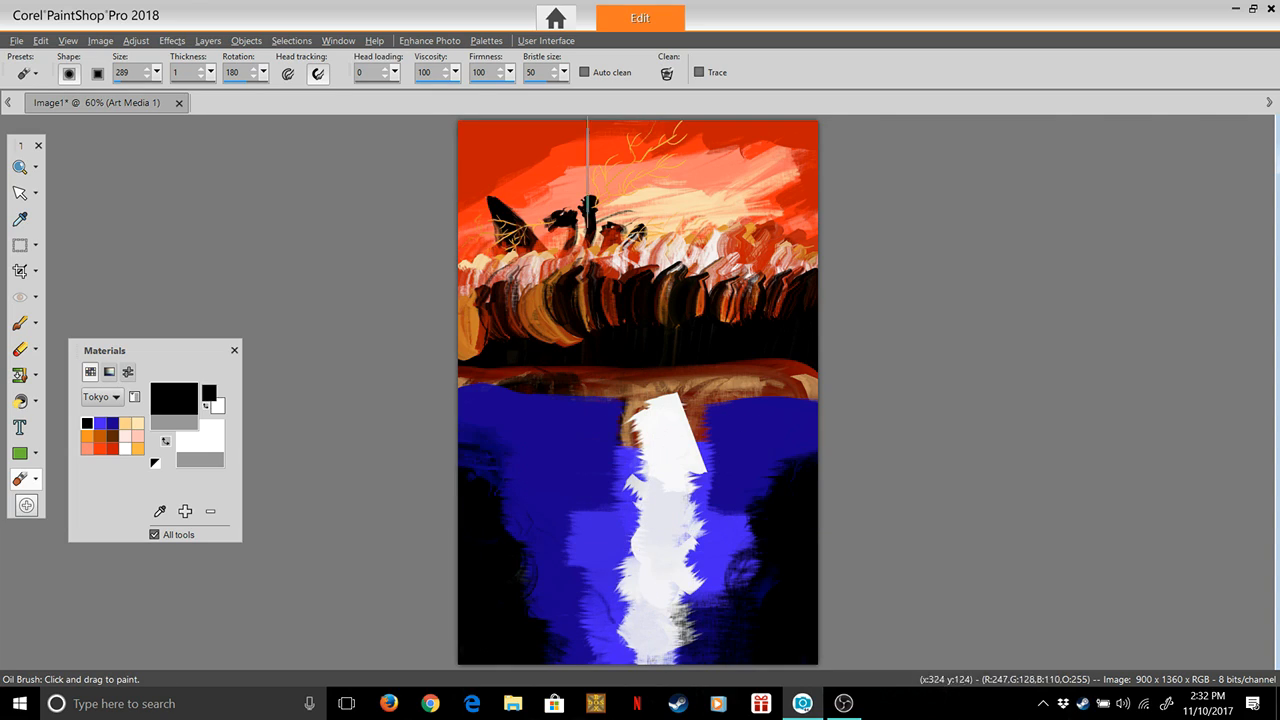
# Set the Oil Brush's firmness to 83
pyautogui.moveTo(510, 72); pyautogui.dragTo(503, 91)
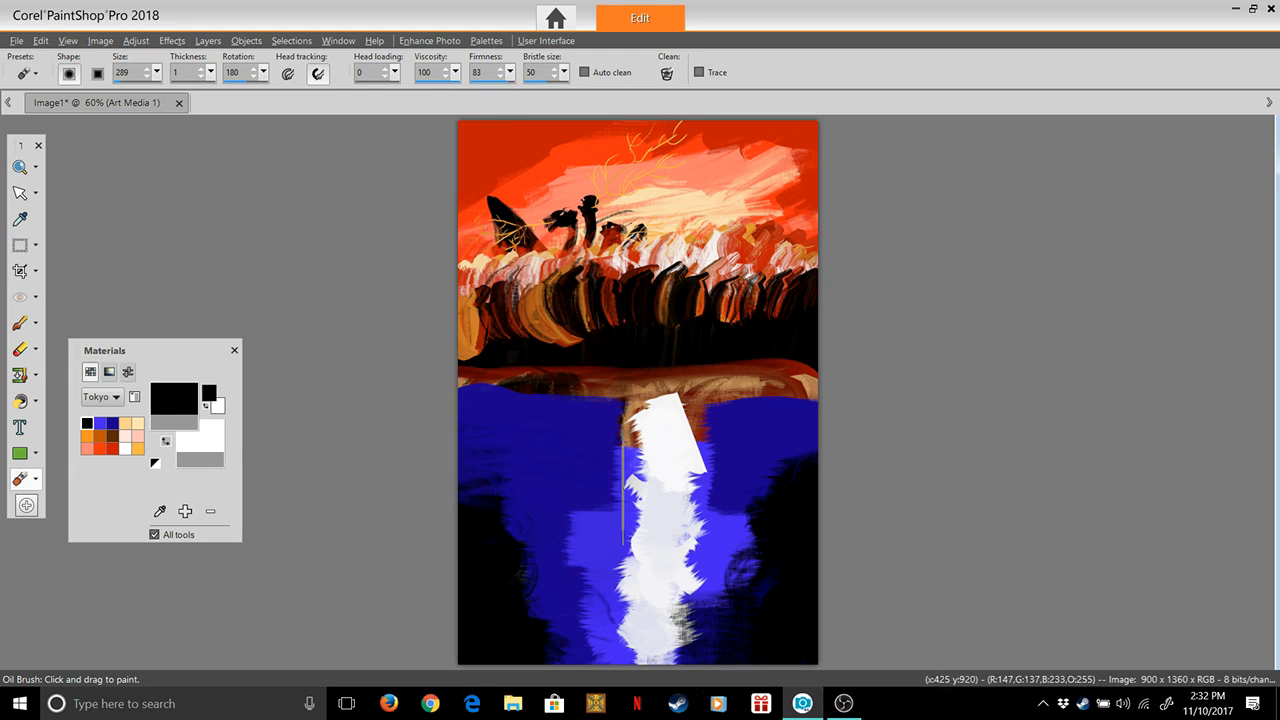
# Try smearing the white column leftward across the blue and black water in repeated horizontal strokes, and undo them
pyautogui.moveTo(652, 478); pyautogui.dragTo(462, 485)
pyautogui.moveTo(662, 562)
pyautogui.mouseDown()
pyautogui.moveTo(444, 543)
pyautogui.moveTo(458, 580)
pyautogui.mouseUp()
pyautogui.moveTo(655, 600); pyautogui.dragTo(460, 622)
pyautogui.moveTo(690, 628); pyautogui.dragTo(532, 638)
pyautogui.moveTo(638, 556); pyautogui.dragTo(523, 569)
pyautogui.moveTo(642, 496); pyautogui.dragTo(470, 505)
pyautogui.moveTo(652, 500)
pyautogui.mouseDown()
pyautogui.moveTo(545, 489)
pyautogui.moveTo(515, 512)
pyautogui.mouseUp()
pyautogui.moveTo(645, 518)
pyautogui.mouseDown()
pyautogui.moveTo(520, 487)
pyautogui.moveTo(462, 500)
pyautogui.mouseUp()
pyautogui.moveTo(695, 456); pyautogui.dragTo(462, 460)
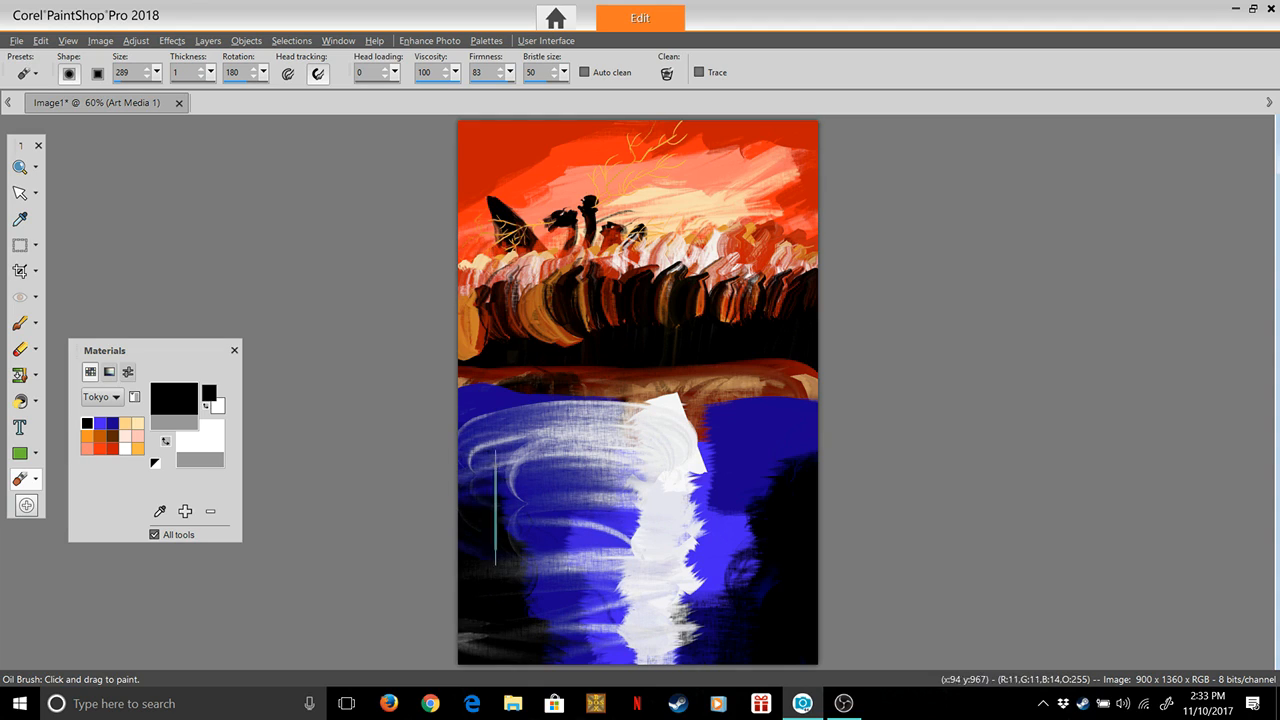
pyautogui.hotkey('ctrl', 'z')
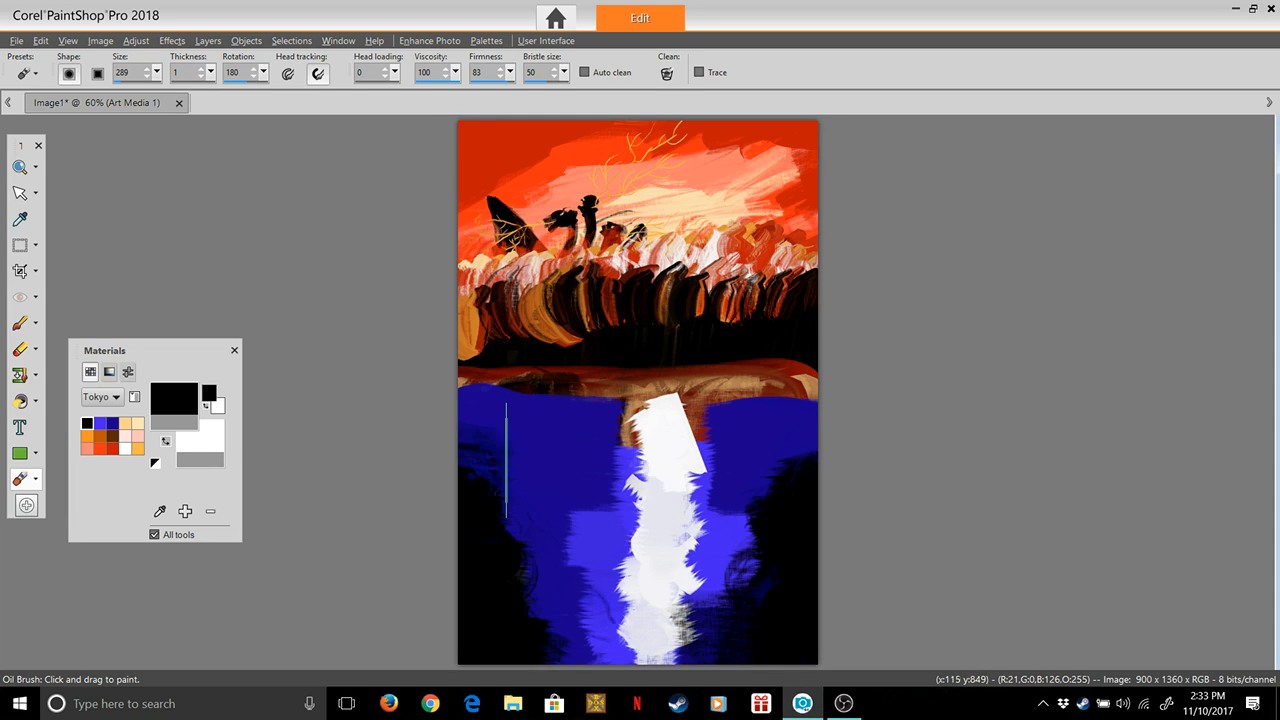
# Smear short curved wisps leftward across the blue water, pulling white from the lower part of the column into the black
pyautogui.moveTo(612, 488); pyautogui.dragTo(497, 517)
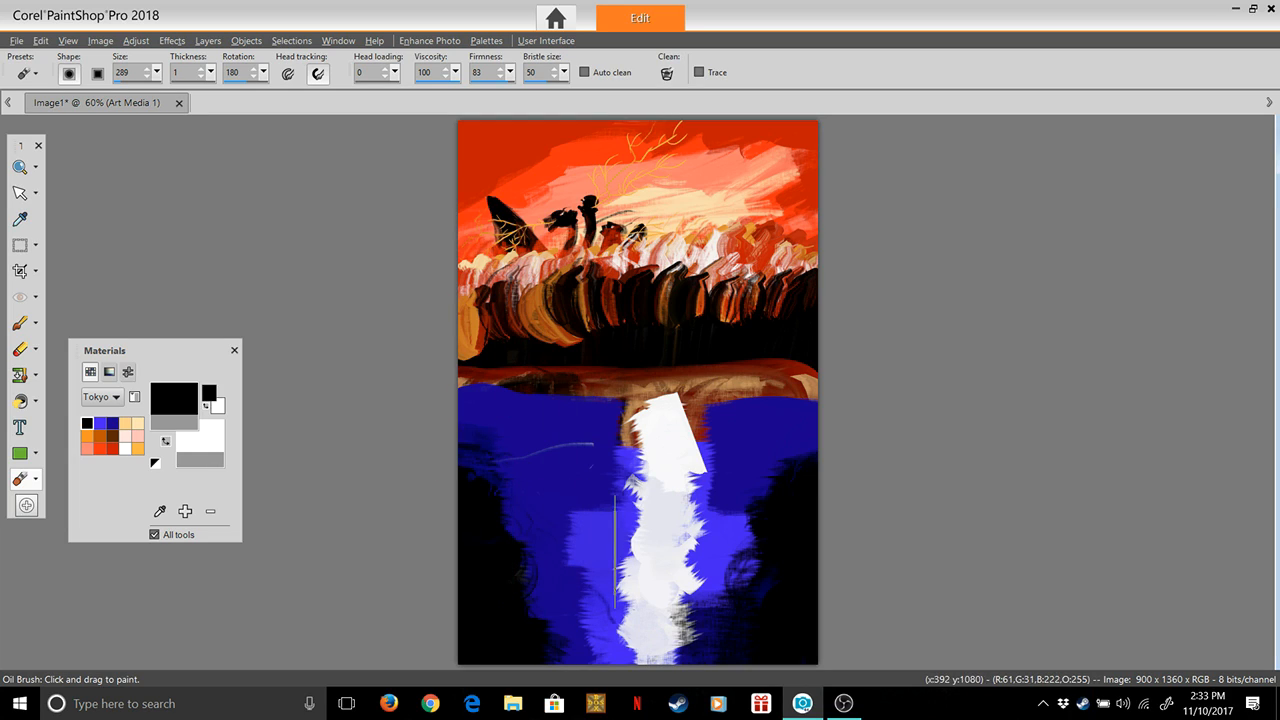
pyautogui.moveTo(639, 578)
pyautogui.mouseDown()
pyautogui.moveTo(560, 580)
pyautogui.moveTo(500, 604)
pyautogui.mouseUp()
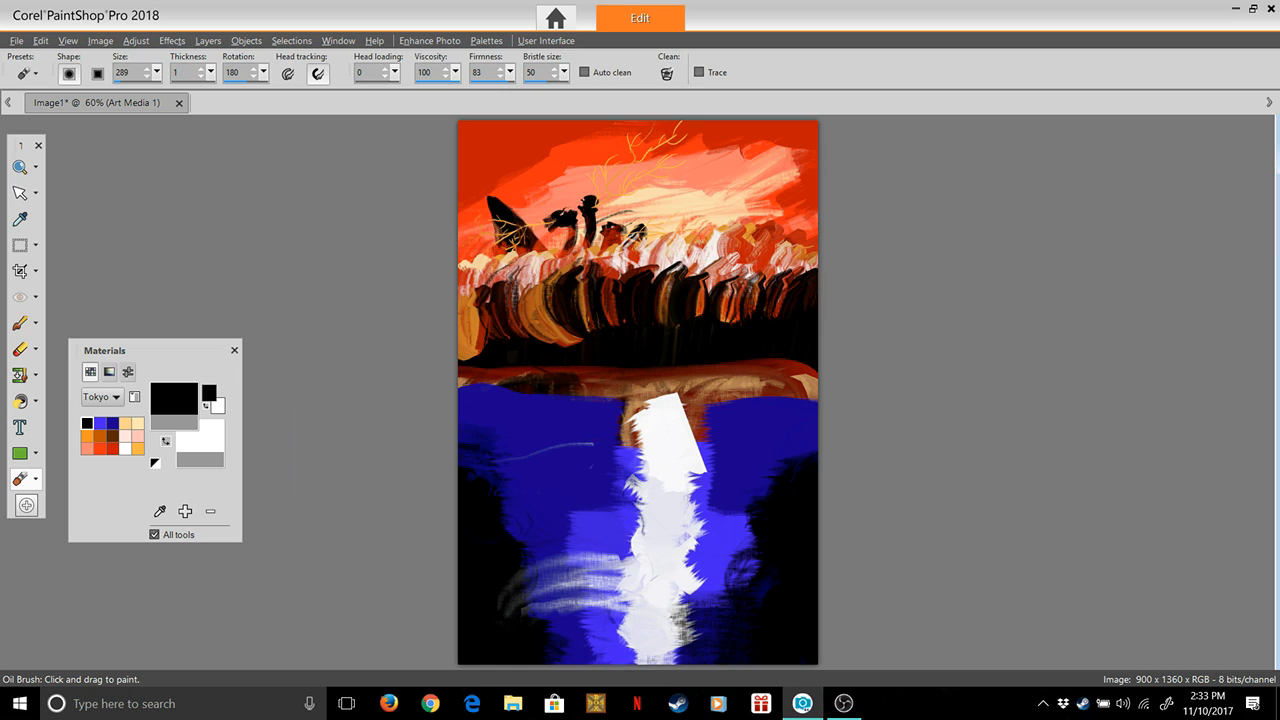
# Switch to the bright blue swatch with head loading 2 and paint a patch in the dark blue area left of the white column
pyautogui.click(100, 423)
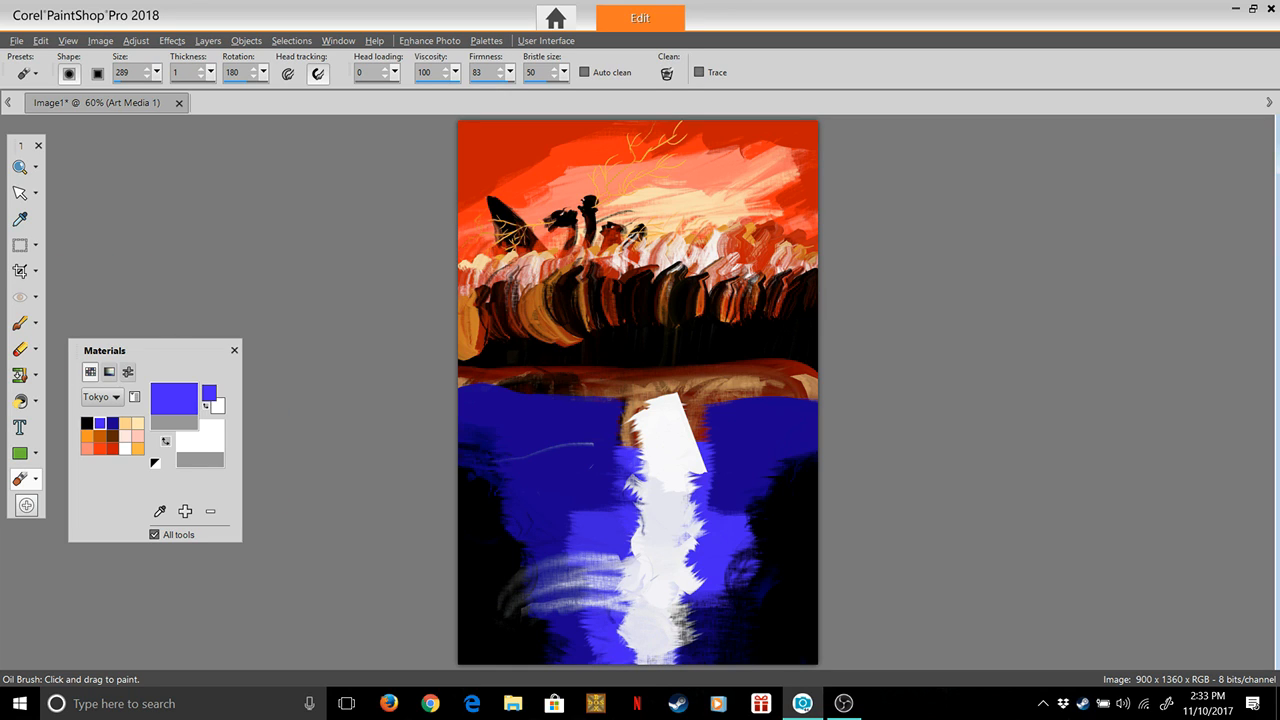
pyautogui.click(174, 398)
pyautogui.click(708, 560)
pyautogui.write('2')
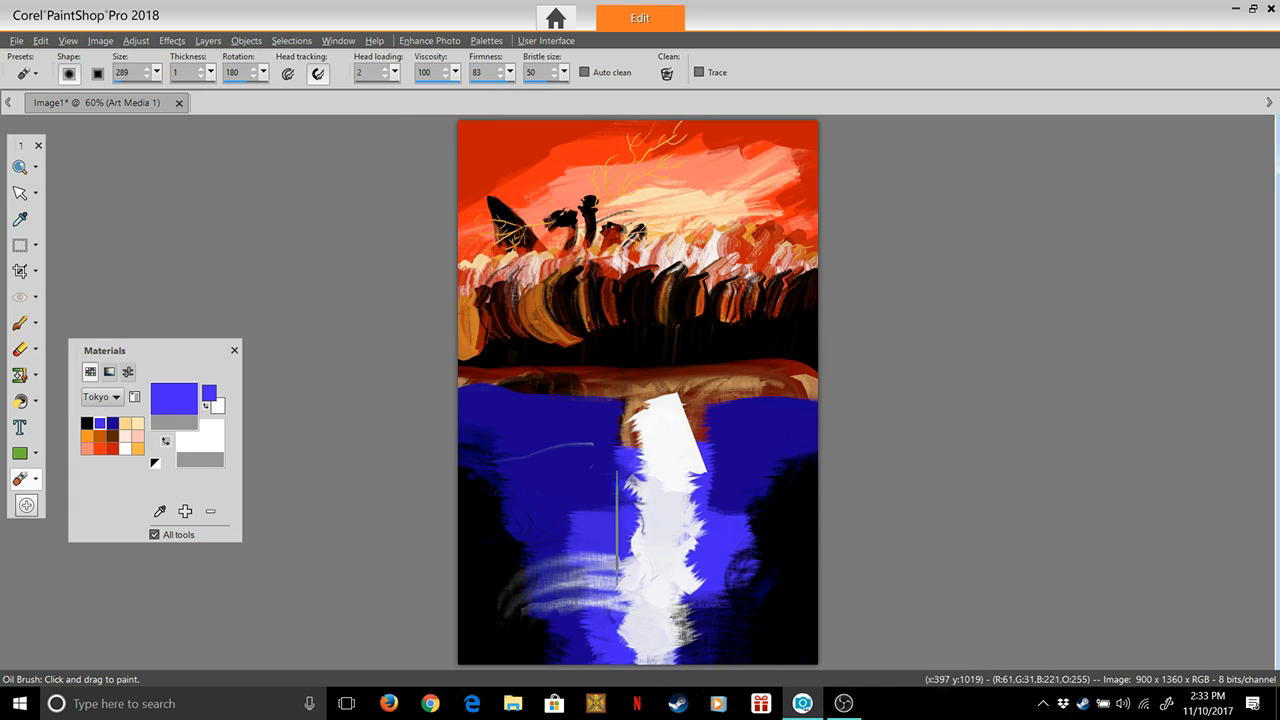
pyautogui.moveTo(591, 489)
pyautogui.mouseDown()
pyautogui.moveTo(533, 480)
pyautogui.moveTo(570, 468)
pyautogui.mouseUp()
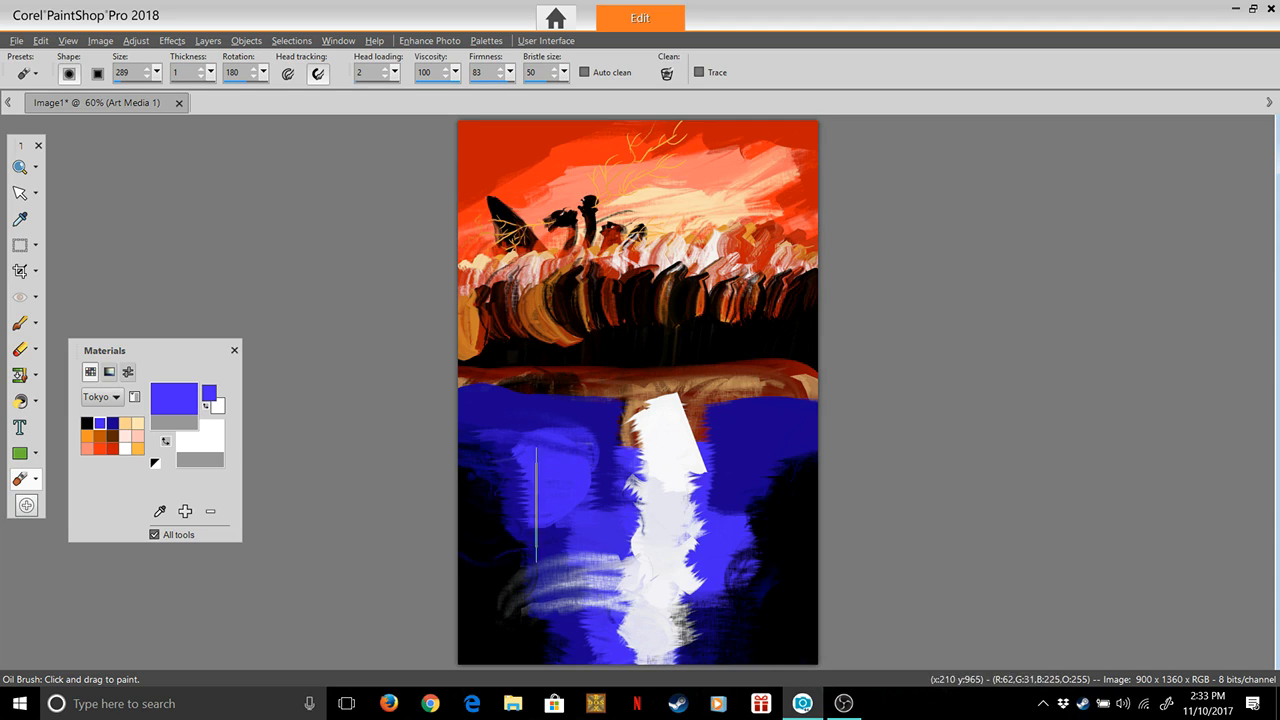
# Paint bright blue over the gray wisps and dark water on the left side of the white column, up to the shoreline
pyautogui.moveTo(570, 526)
pyautogui.mouseDown()
pyautogui.moveTo(545, 519)
pyautogui.moveTo(598, 526)
pyautogui.moveTo(517, 538)
pyautogui.mouseUp()
pyautogui.moveTo(619, 631); pyautogui.dragTo(540, 613)
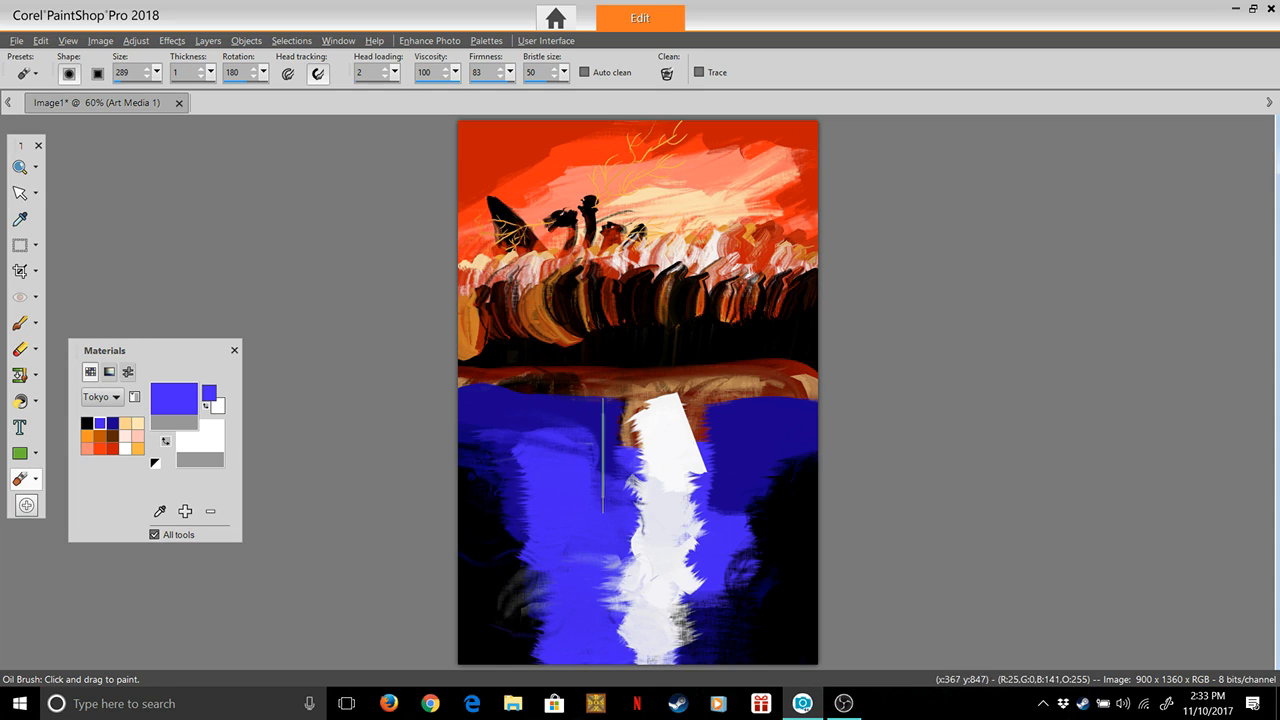
pyautogui.moveTo(612, 437); pyautogui.dragTo(553, 460)
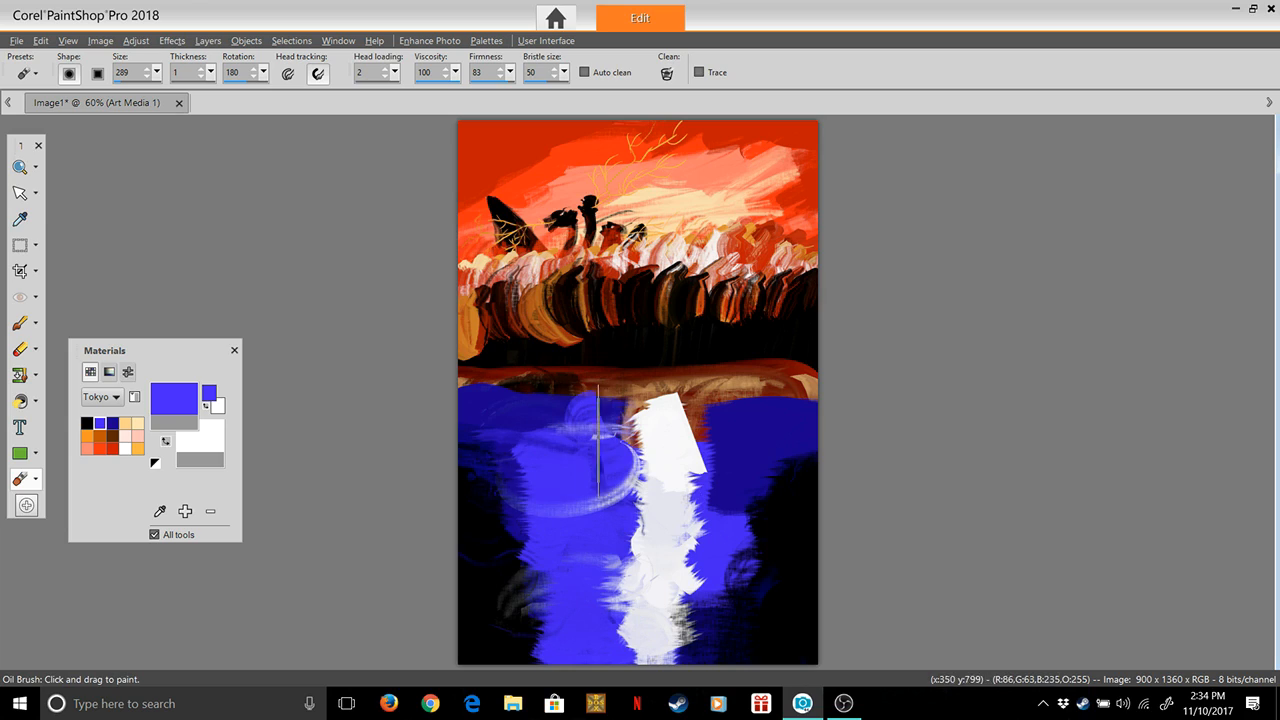
# Cover the dark water right of the white column with bright blue, and undo the stroke across the column's lower part
pyautogui.moveTo(711, 437); pyautogui.dragTo(692, 470)
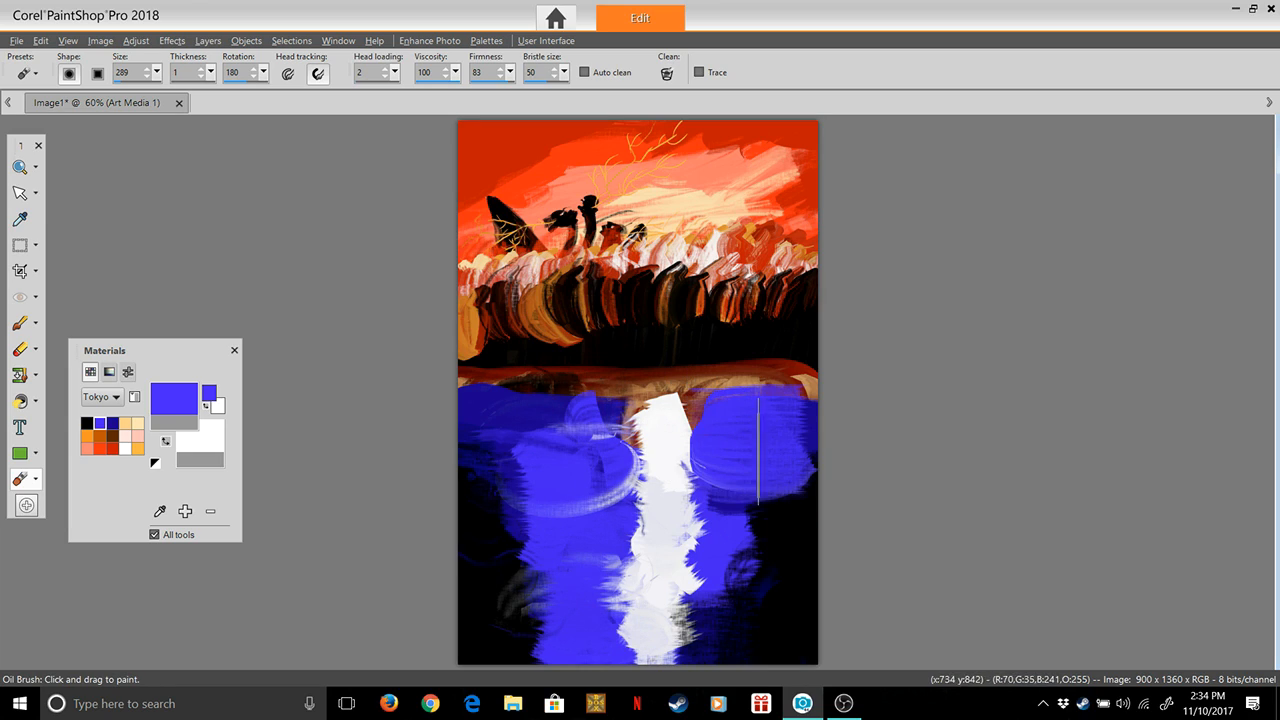
pyautogui.moveTo(727, 533)
pyautogui.mouseDown()
pyautogui.moveTo(770, 530)
pyautogui.moveTo(708, 534)
pyautogui.mouseUp()
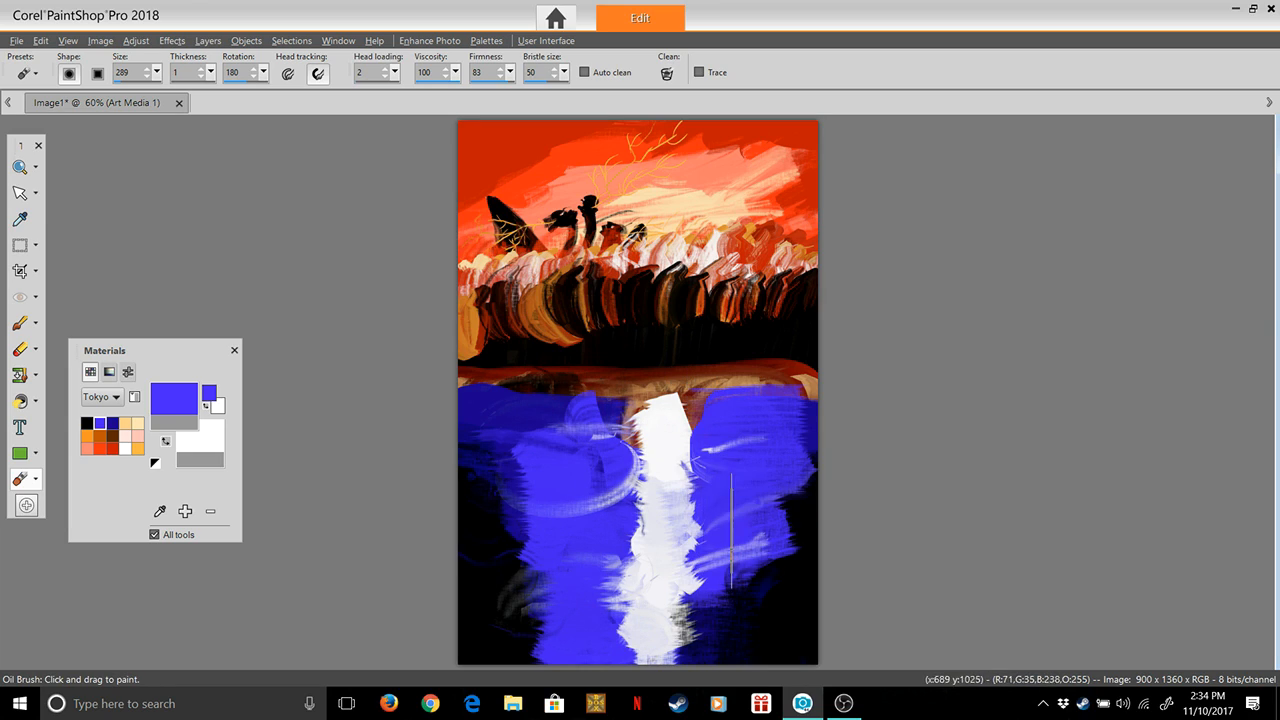
pyautogui.moveTo(735, 593)
pyautogui.mouseDown()
pyautogui.moveTo(731, 620)
pyautogui.moveTo(634, 612)
pyautogui.moveTo(667, 613)
pyautogui.mouseUp()
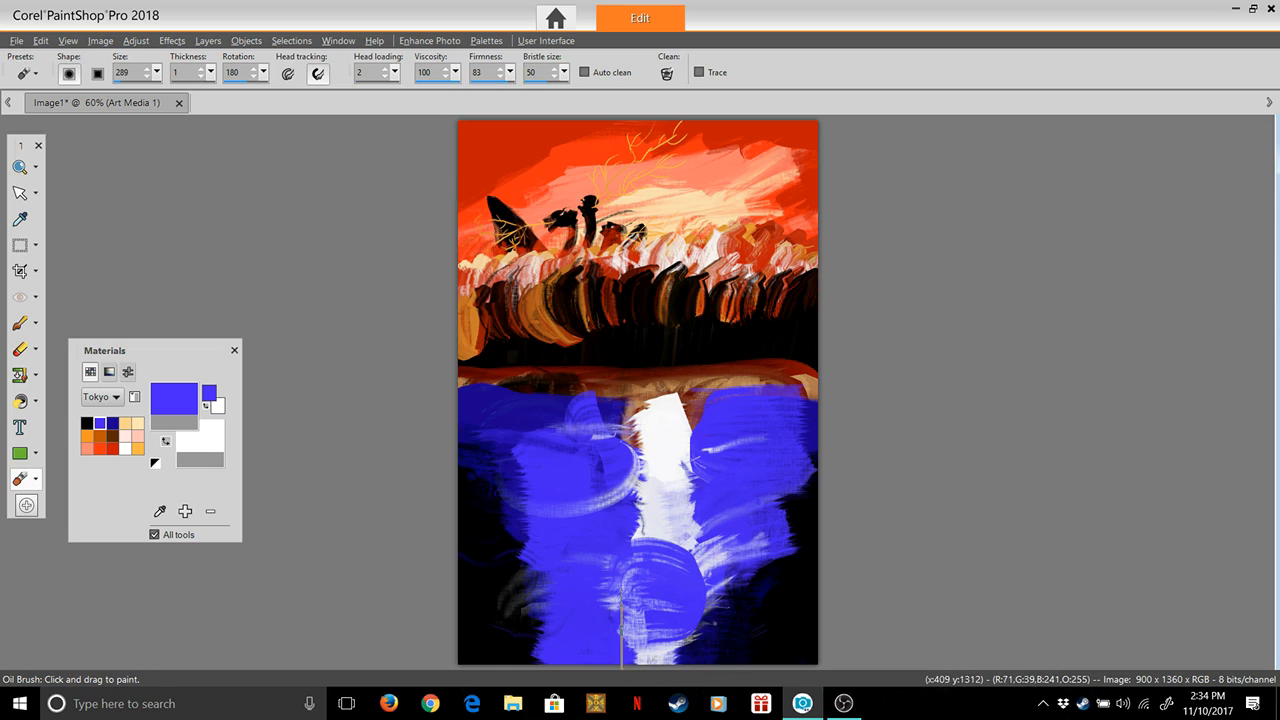
pyautogui.hotkey('ctrl', 'z')
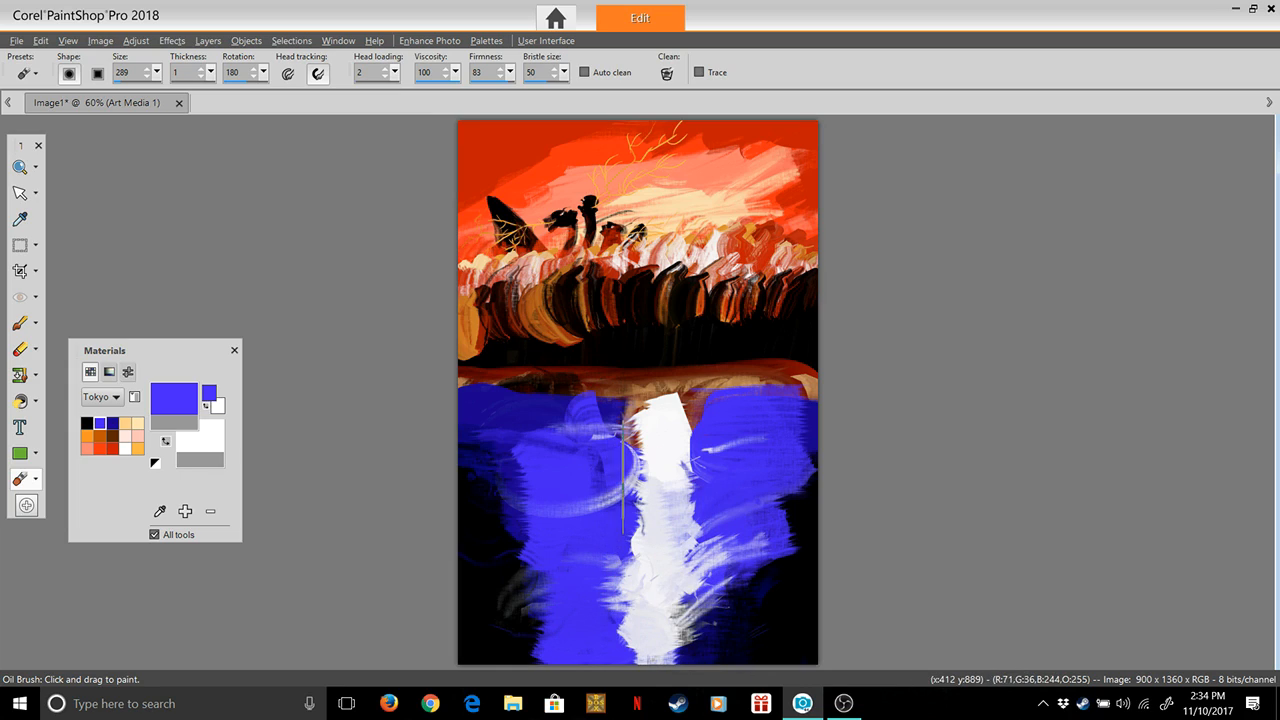
# Smear curved white wisps from both sides of the column into the blue water, narrowing the column's middle with blue
pyautogui.moveTo(627, 468)
pyautogui.mouseDown()
pyautogui.moveTo(579, 490)
pyautogui.moveTo(605, 466)
pyautogui.moveTo(519, 450)
pyautogui.mouseUp()
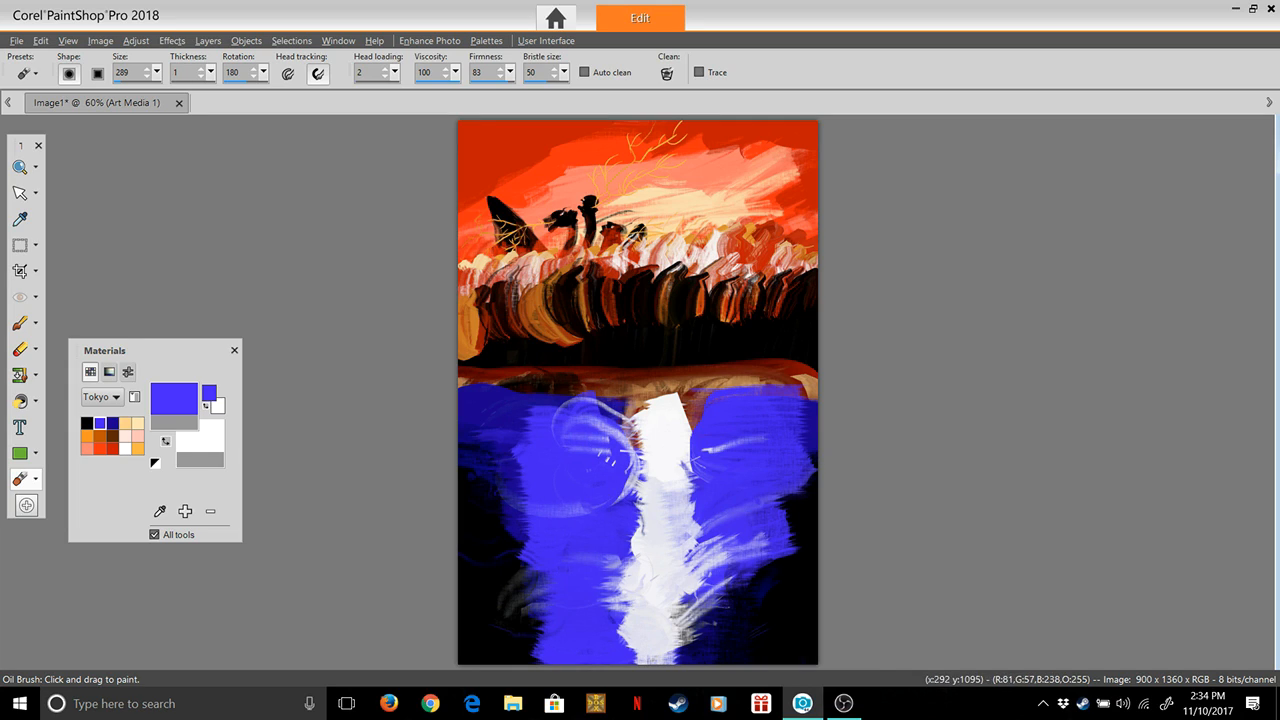
pyautogui.moveTo(572, 565)
pyautogui.mouseDown()
pyautogui.moveTo(628, 565)
pyautogui.moveTo(572, 540)
pyautogui.mouseUp()
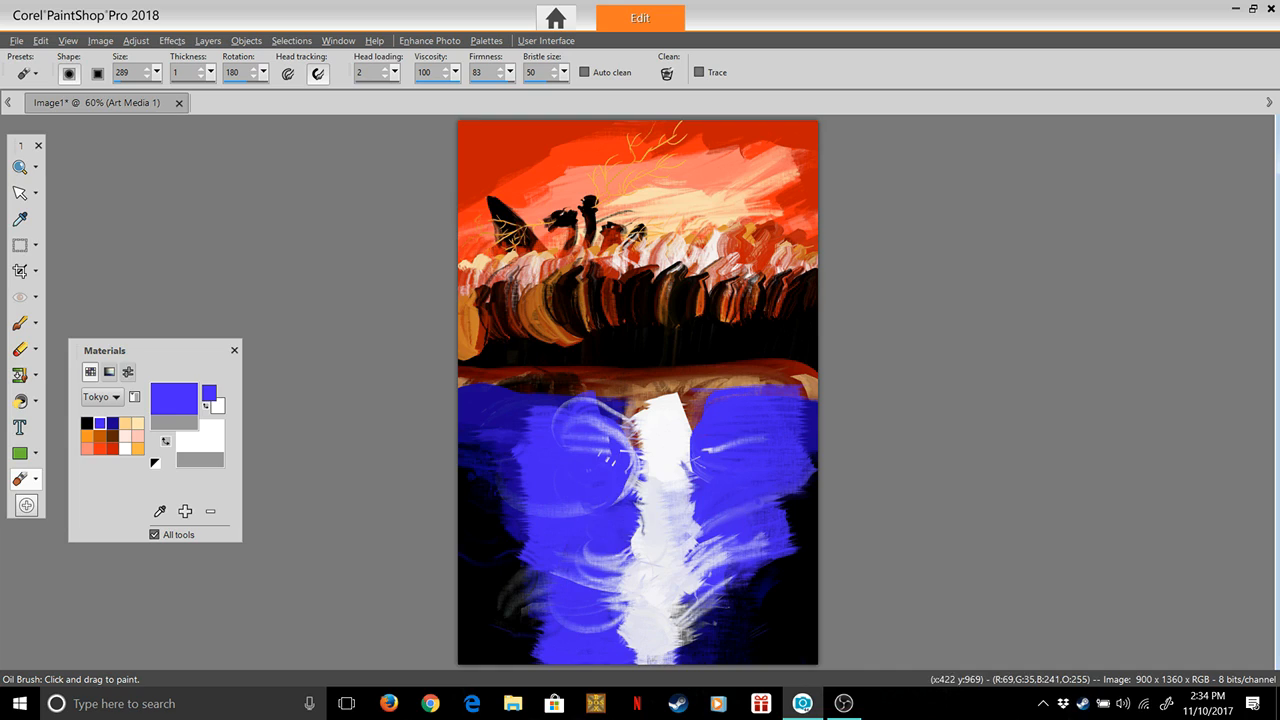
pyautogui.moveTo(610, 500); pyautogui.dragTo(590, 505)
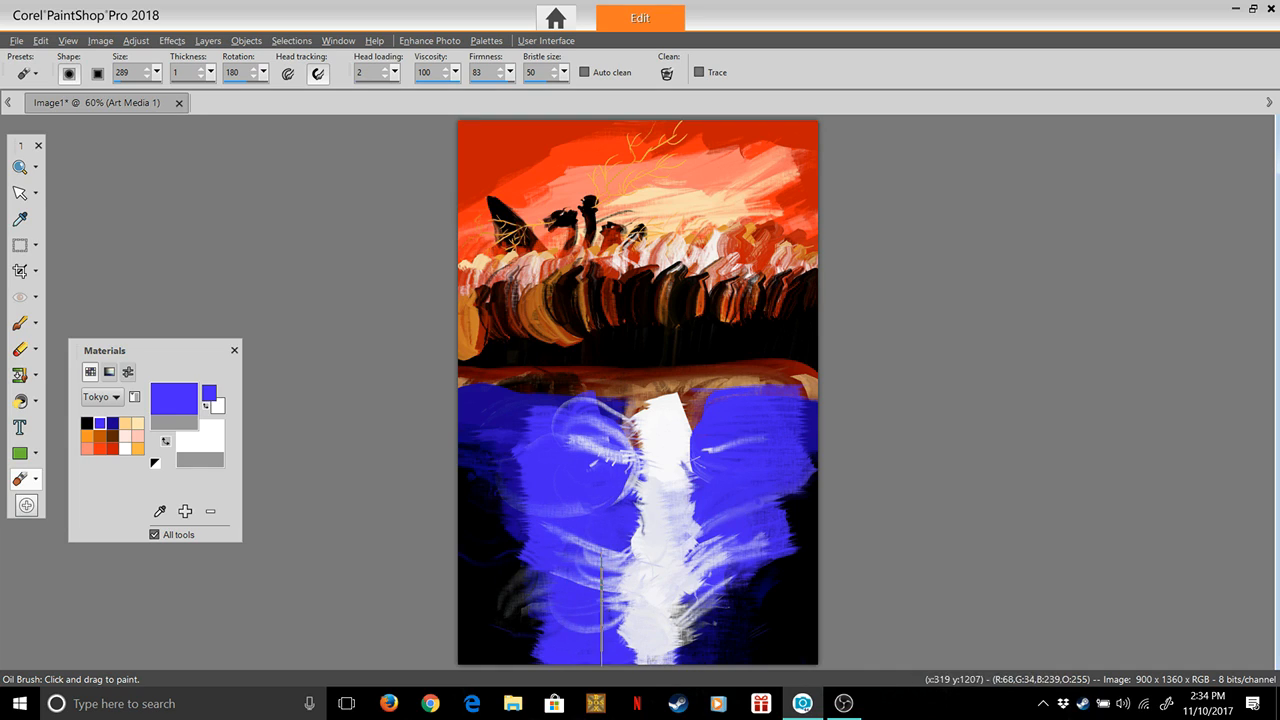
pyautogui.moveTo(688, 496); pyautogui.dragTo(666, 500)
pyautogui.moveTo(728, 472); pyautogui.dragTo(718, 469)
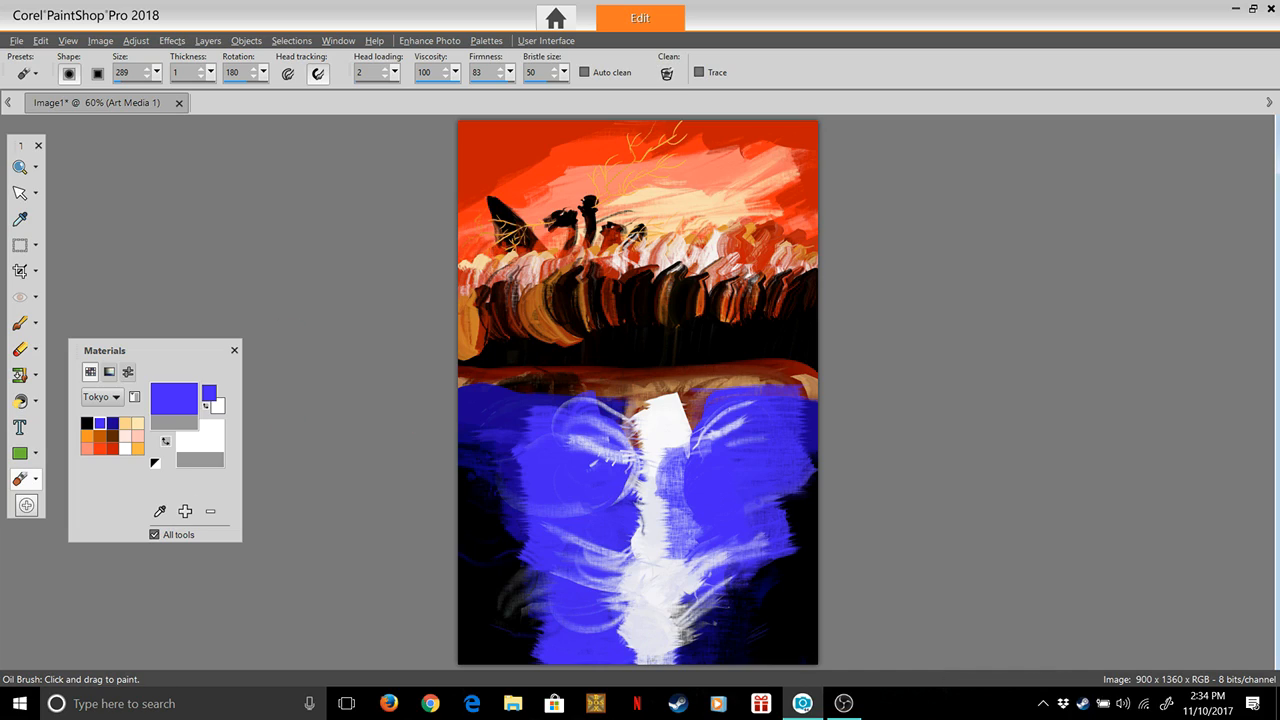
# Try out the Materials palette's color swap, slider and color-box views, palette list and screen color sampler
pyautogui.click(166, 441)
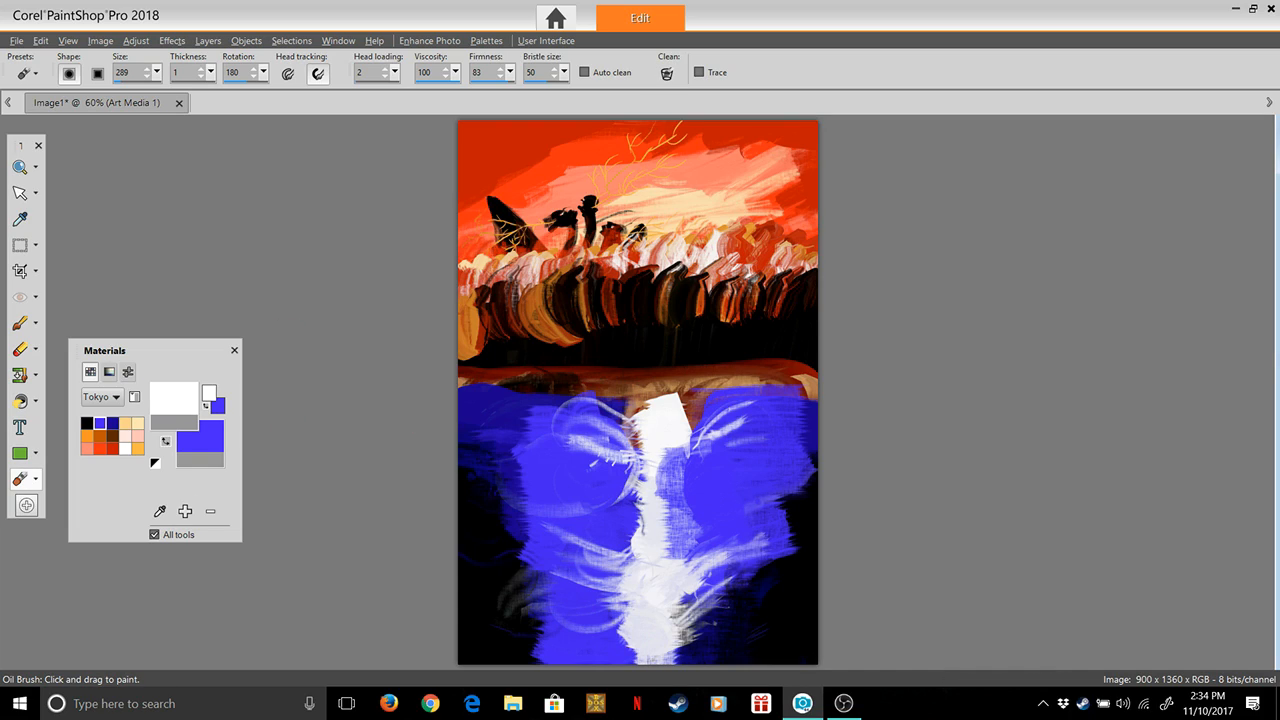
pyautogui.click(166, 441)
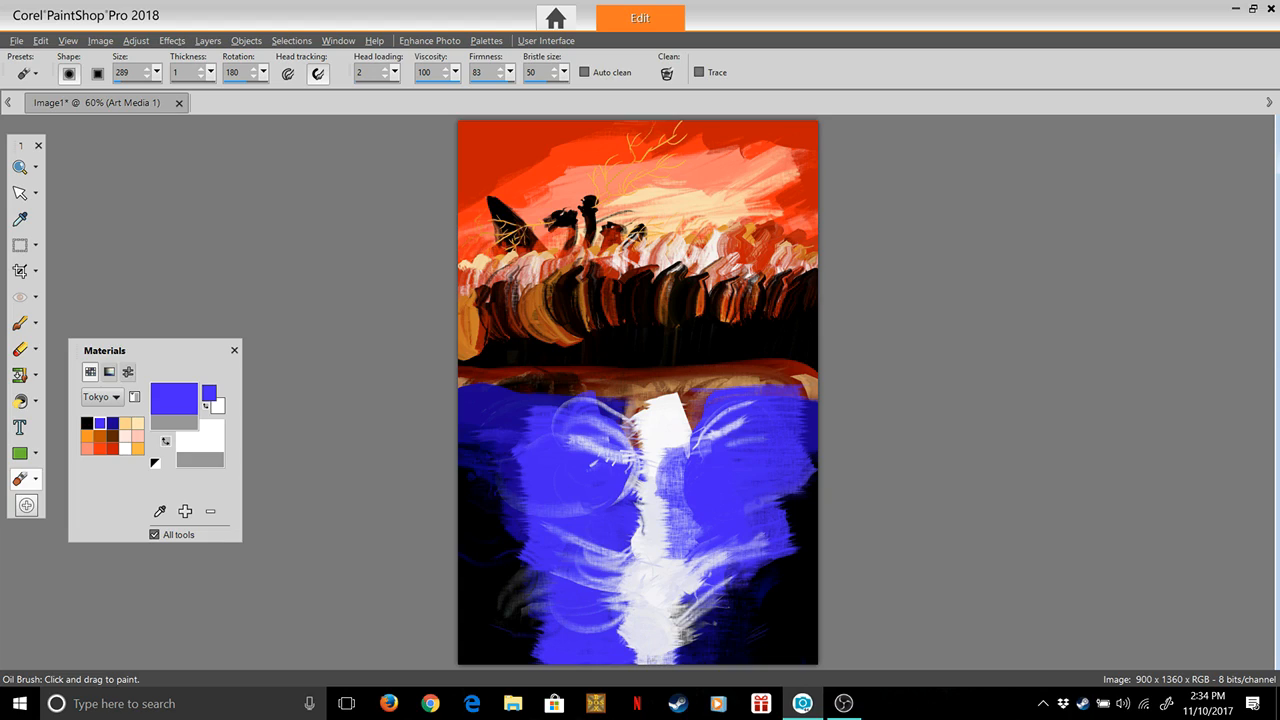
pyautogui.click(128, 372)
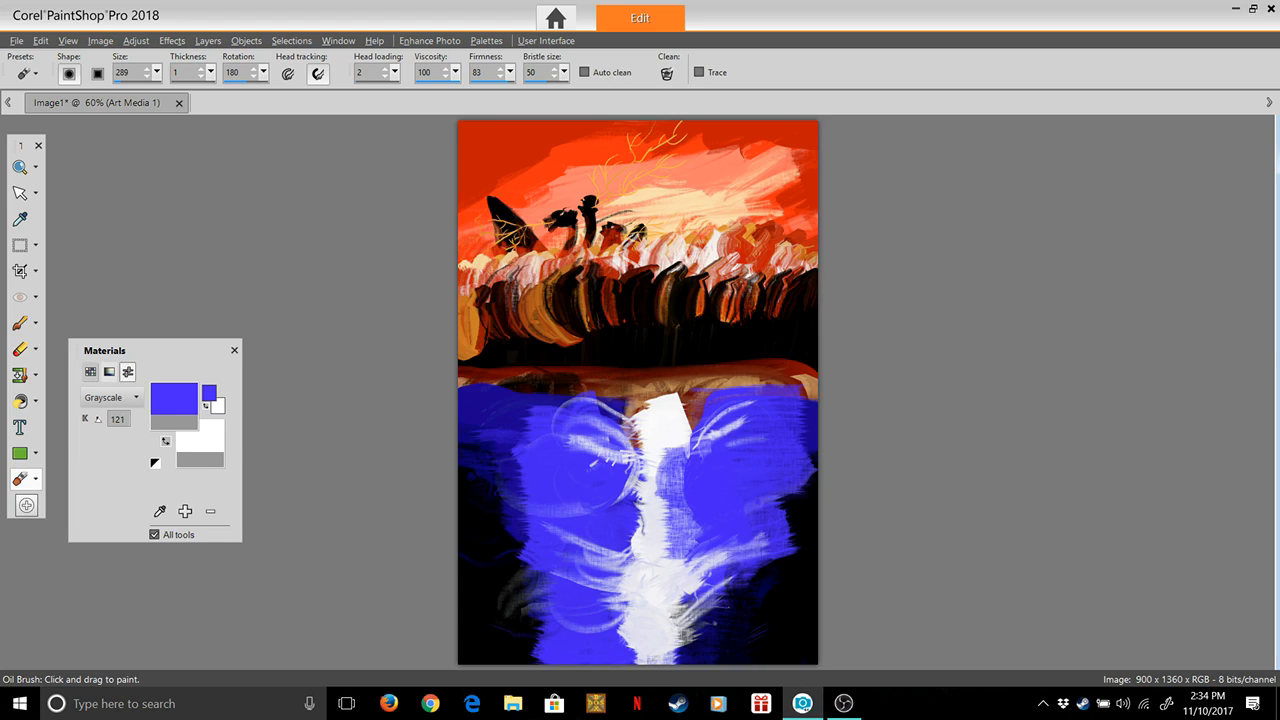
pyautogui.click(122, 398)
pyautogui.click(122, 398)
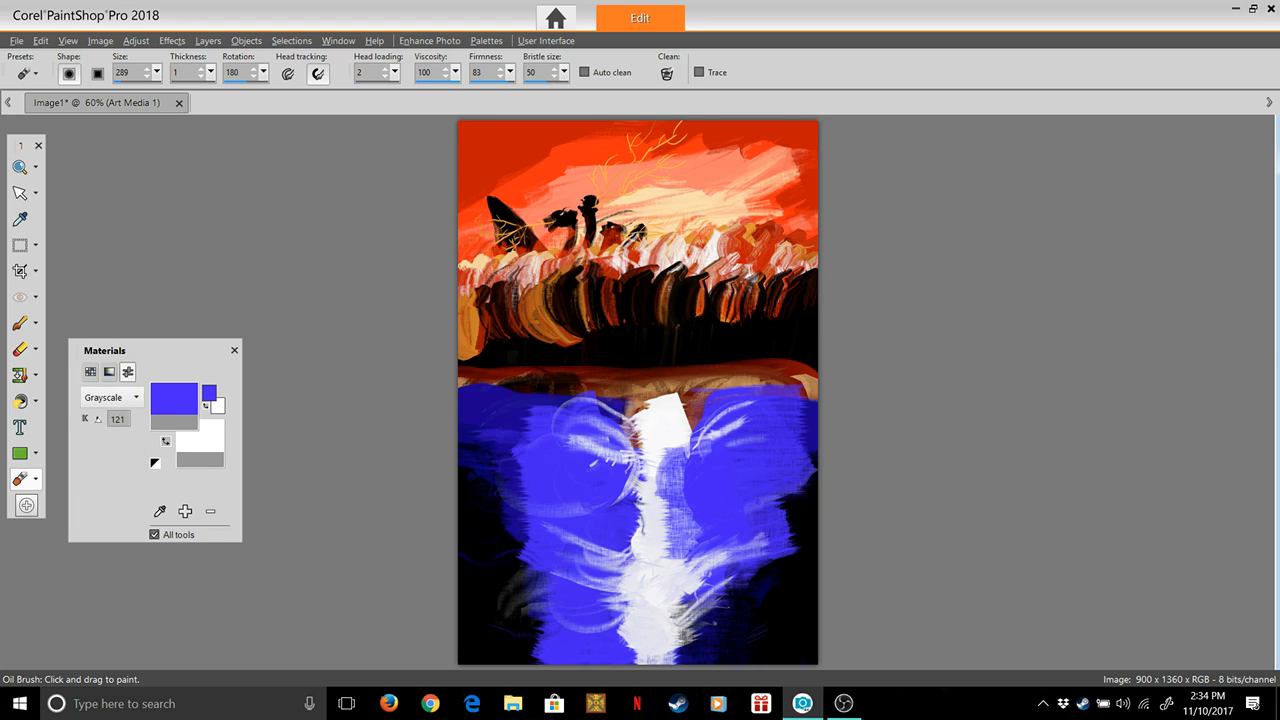
pyautogui.click(109, 372)
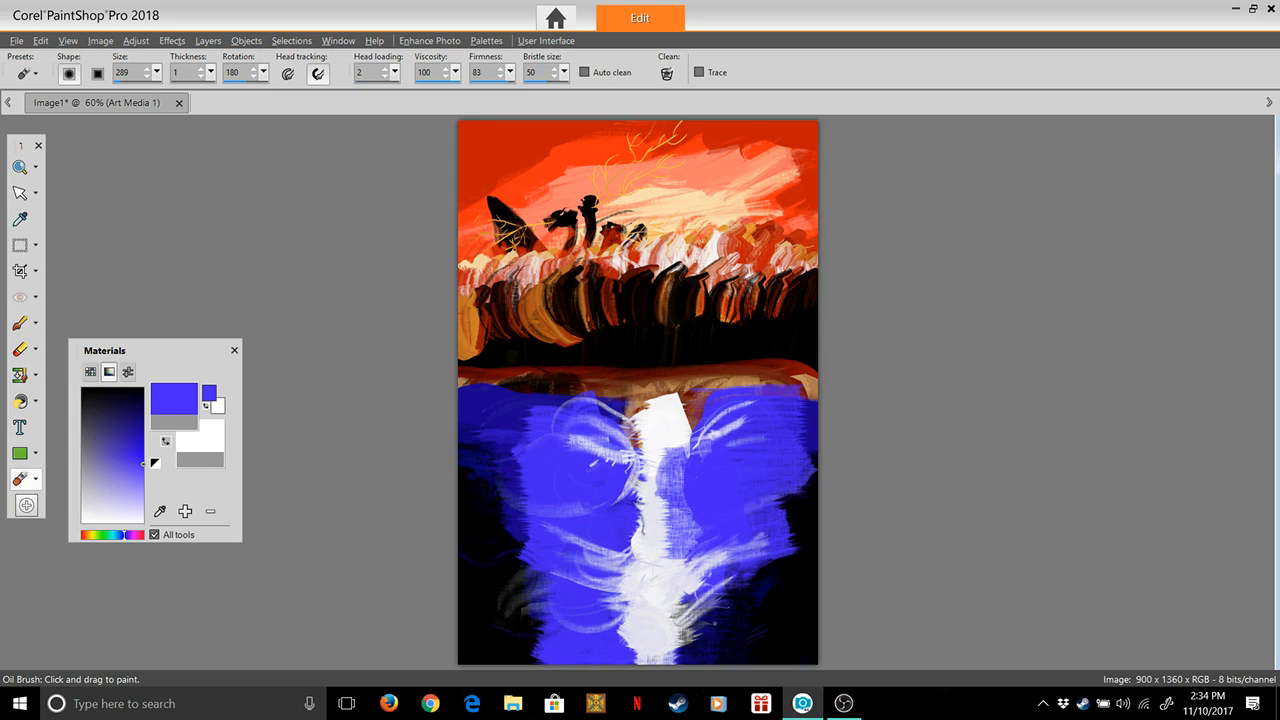
pyautogui.click(90, 371)
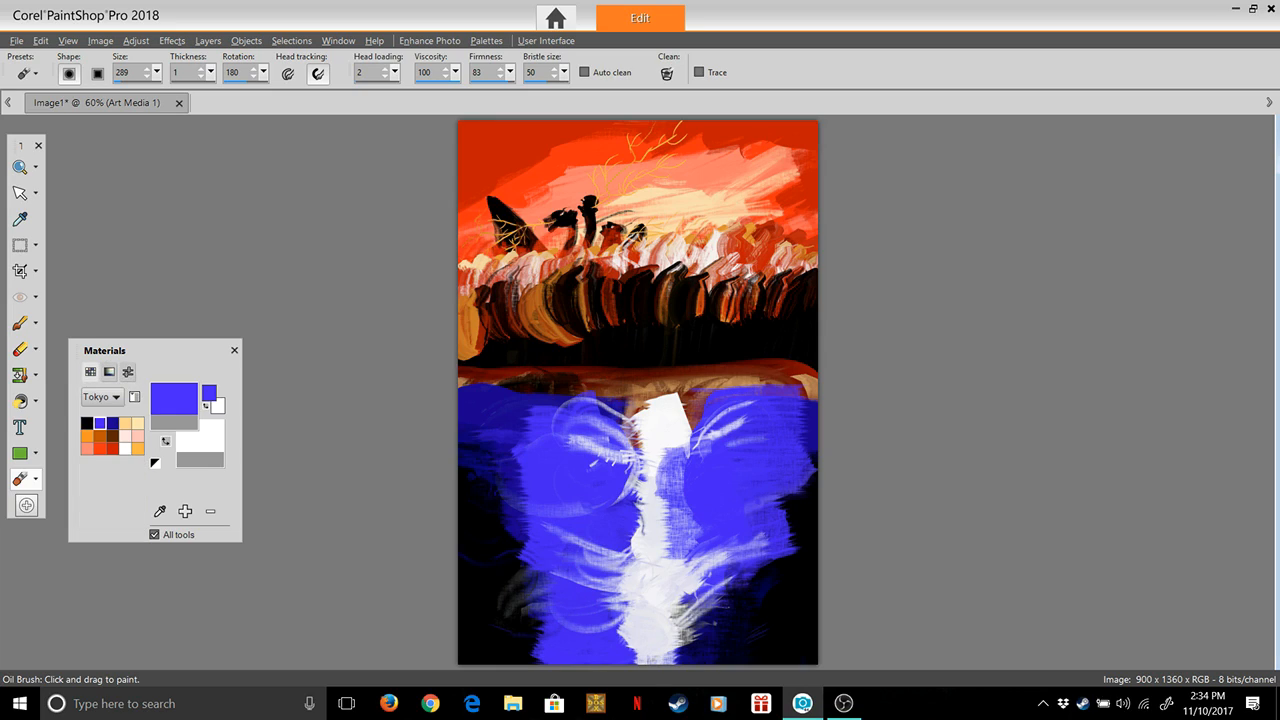
pyautogui.click(115, 397)
pyautogui.click(119, 627)
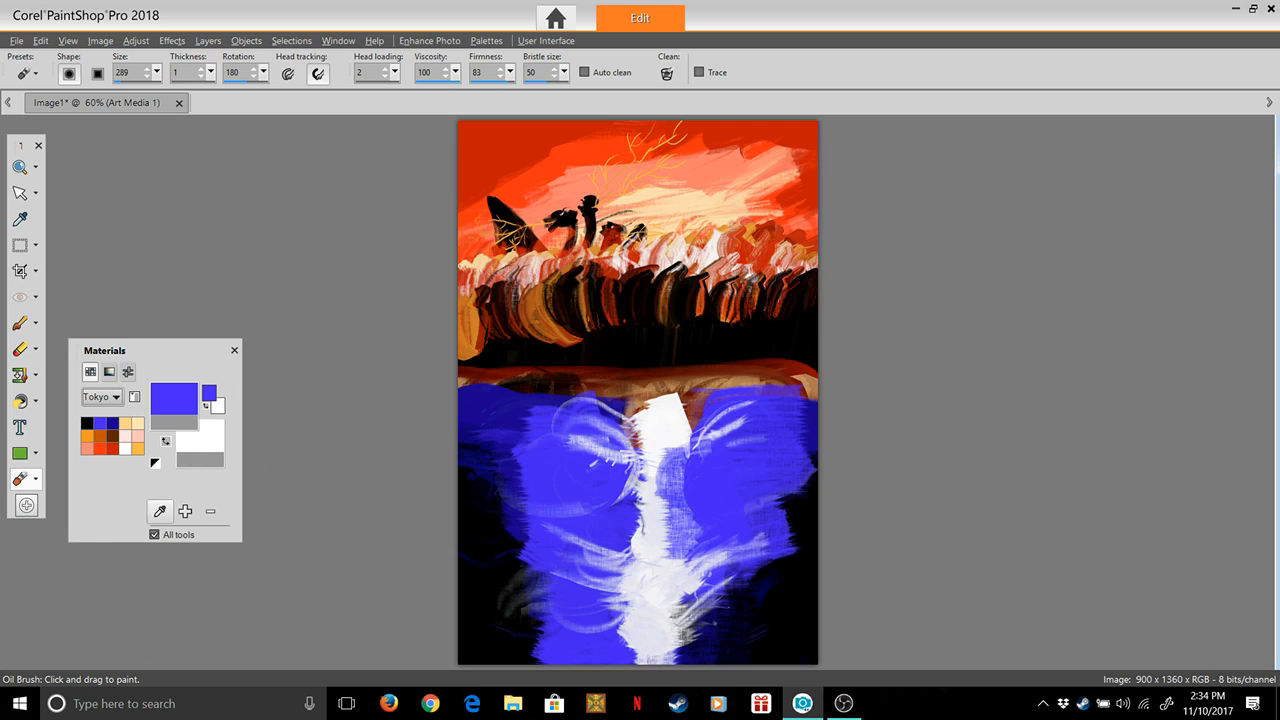
pyautogui.click(159, 511)
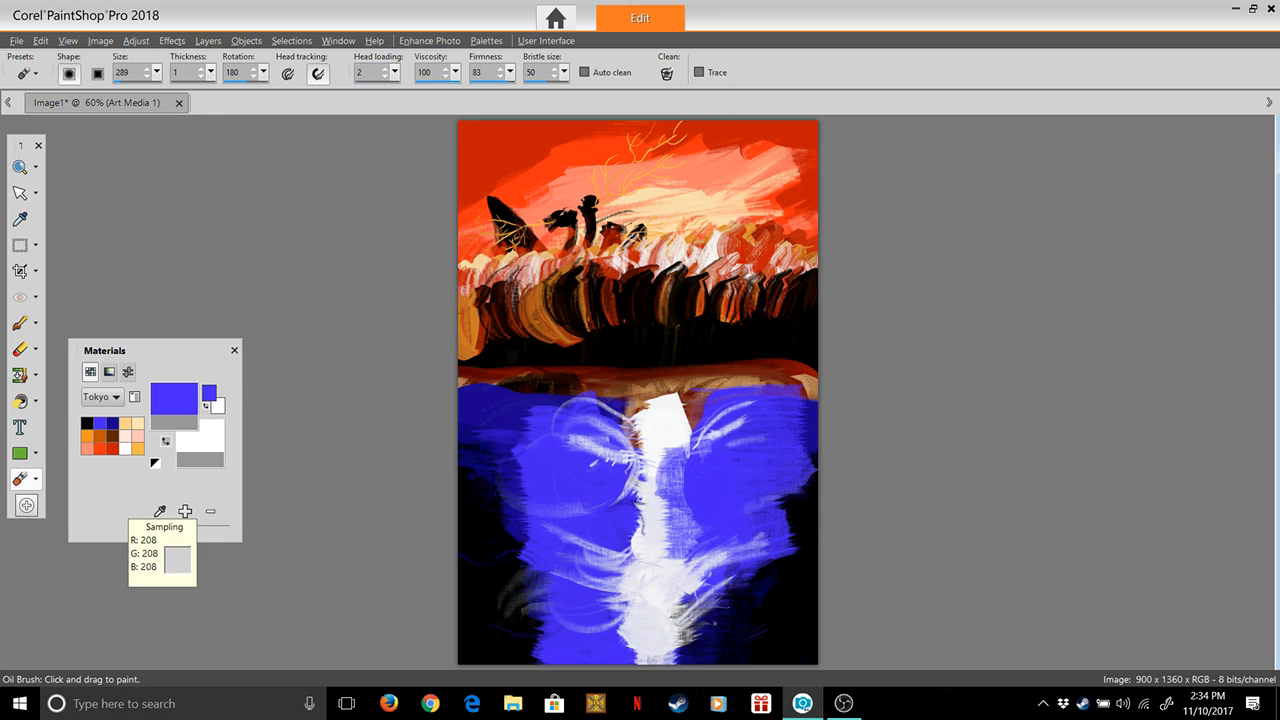
pyautogui.click(124, 512)
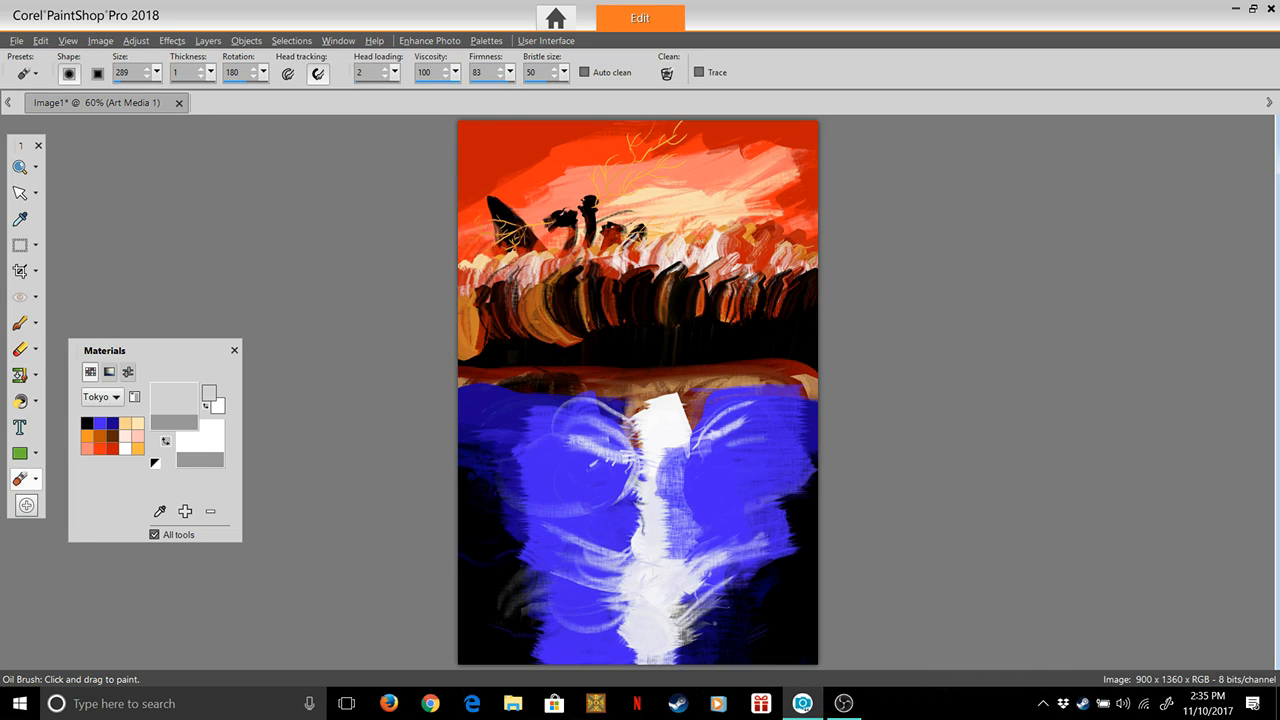
# With black at size 168 and thickness 100, paint a round shape over the top of the white column, and undo the extra stroke
pyautogui.click(87, 424)
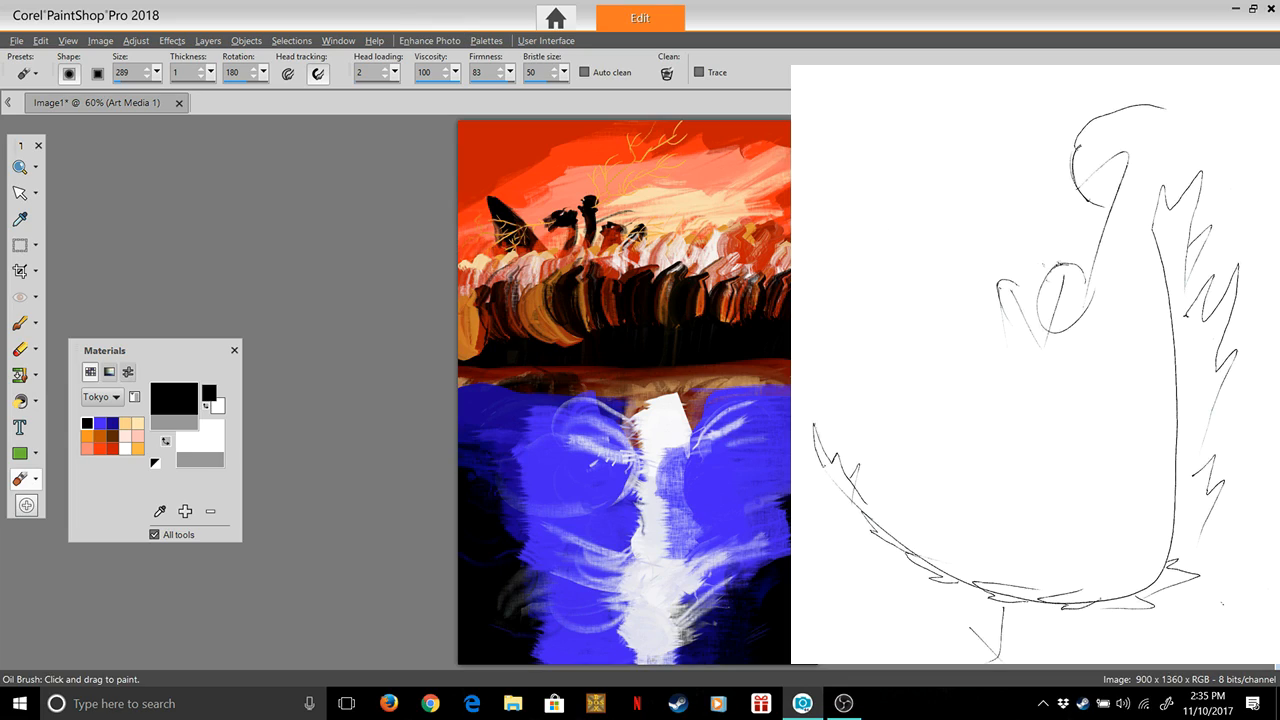
pyautogui.click(157, 72)
pyautogui.click(211, 72)
pyautogui.click(274, 91)
pyautogui.click(157, 72)
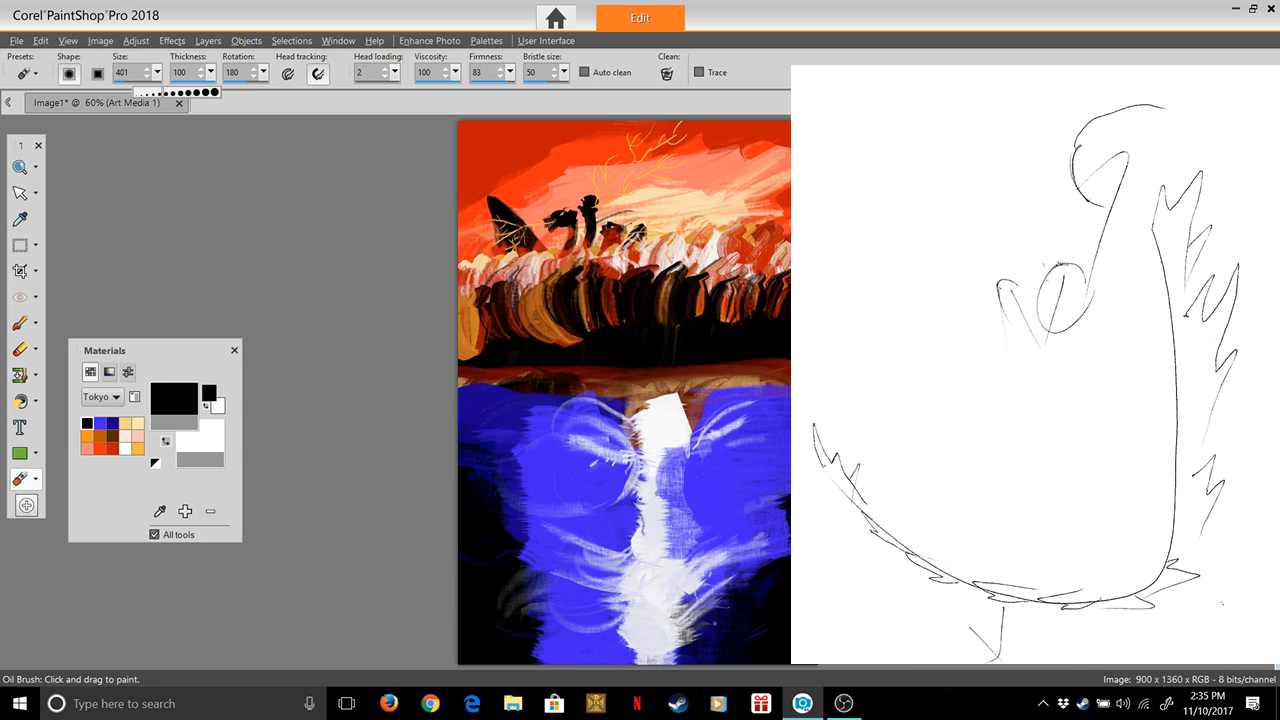
pyautogui.click(146, 92)
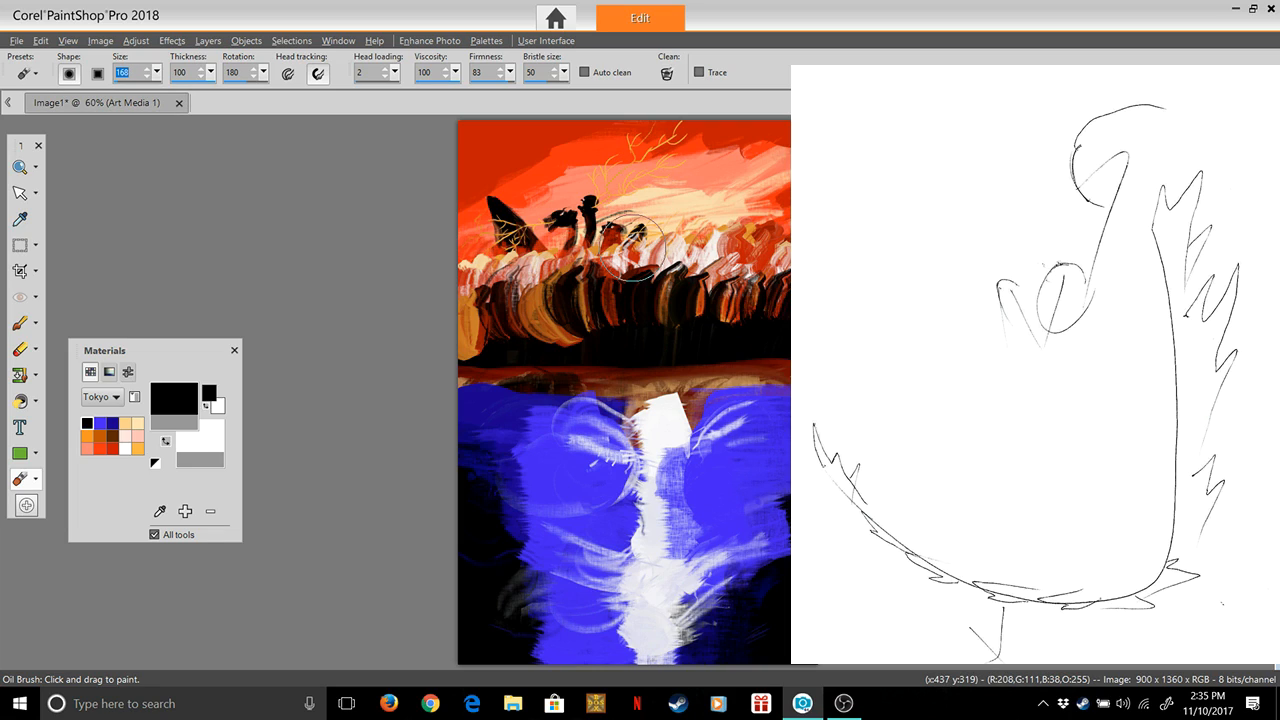
pyautogui.click(724, 395)
pyautogui.moveTo(724, 394)
pyautogui.mouseDown()
pyautogui.moveTo(706, 378)
pyautogui.moveTo(716, 385)
pyautogui.moveTo(702, 394)
pyautogui.moveTo(708, 377)
pyautogui.moveTo(714, 386)
pyautogui.moveTo(700, 371)
pyautogui.moveTo(714, 382)
pyautogui.moveTo(704, 372)
pyautogui.moveTo(715, 380)
pyautogui.moveTo(666, 402)
pyautogui.moveTo(700, 390)
pyautogui.moveTo(680, 405)
pyautogui.moveTo(676, 386)
pyautogui.moveTo(688, 388)
pyautogui.moveTo(700, 450)
pyautogui.moveTo(699, 370)
pyautogui.moveTo(698, 385)
pyautogui.mouseUp()
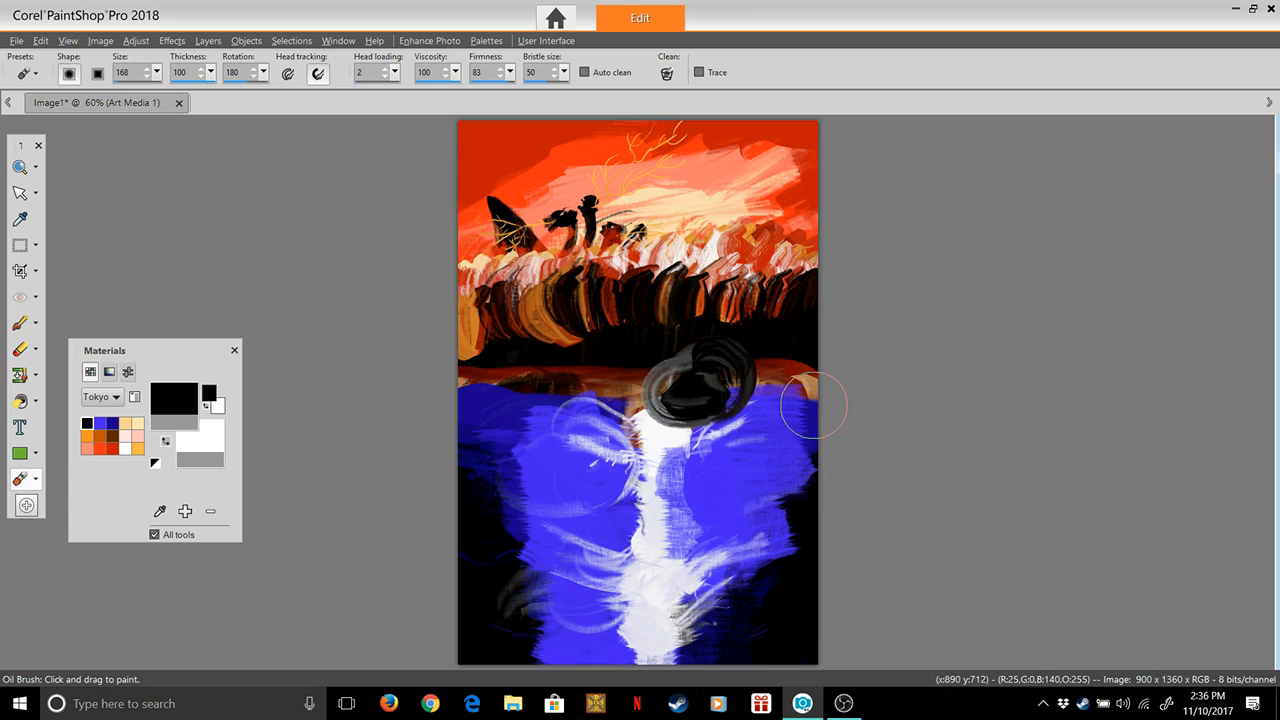
pyautogui.hotkey('ctrl', 'z')
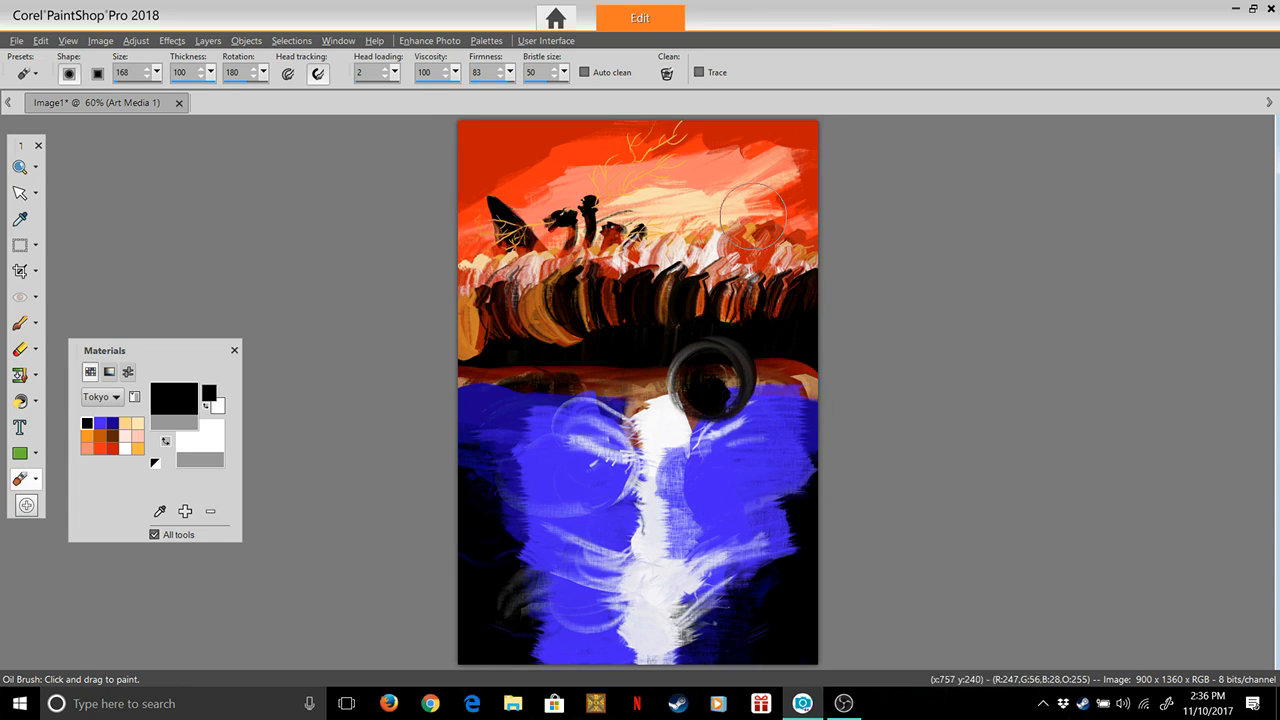
# At size 75, fill the round shape's lower part black, and with head loading 6 paint a diagonal limb down to a small round blob
pyautogui.click(157, 72)
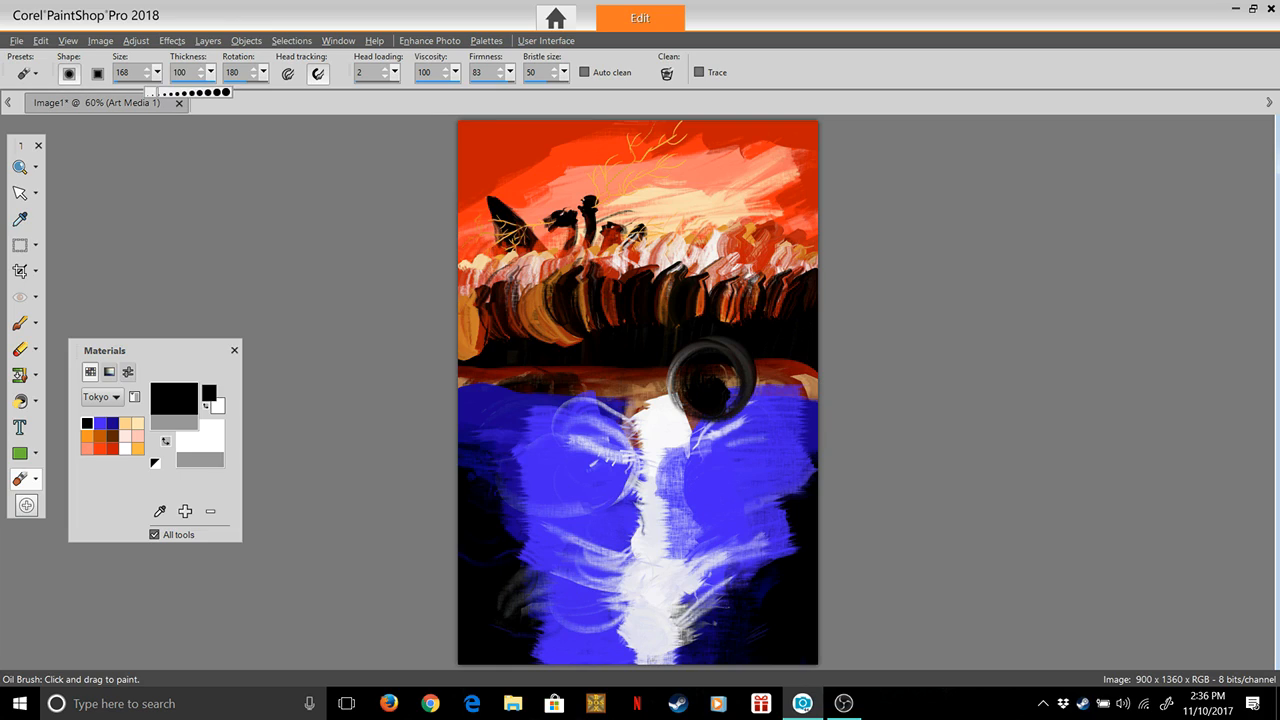
pyautogui.moveTo(150, 92); pyautogui.dragTo(146, 92)
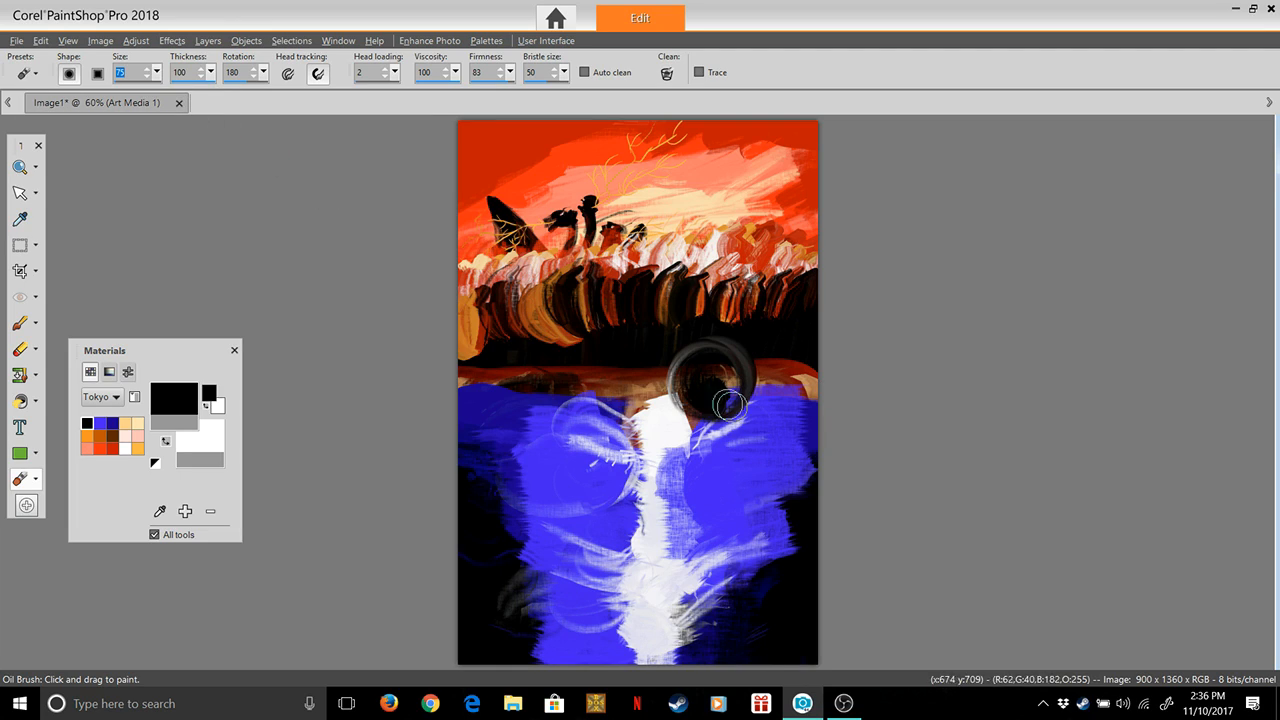
pyautogui.moveTo(683, 406)
pyautogui.mouseDown()
pyautogui.moveTo(700, 372)
pyautogui.moveTo(691, 392)
pyautogui.moveTo(706, 405)
pyautogui.moveTo(672, 392)
pyautogui.moveTo(730, 410)
pyautogui.mouseUp()
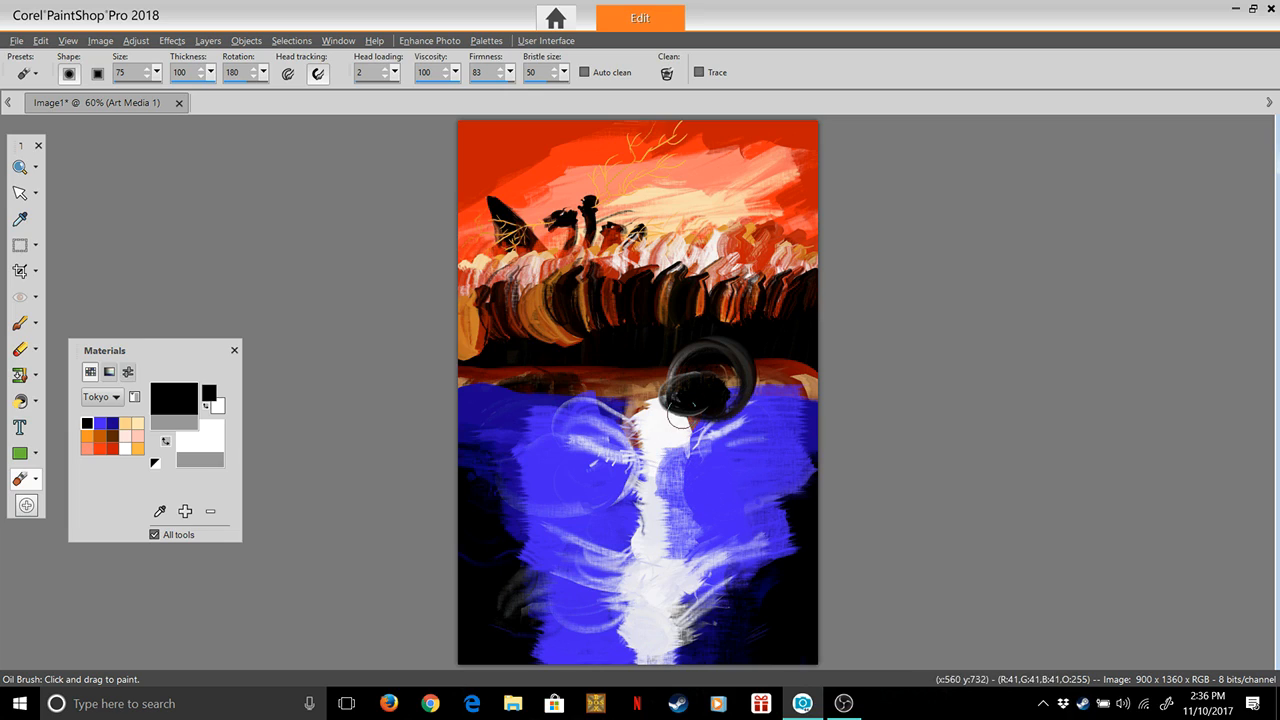
pyautogui.moveTo(695, 403)
pyautogui.mouseDown()
pyautogui.moveTo(673, 463)
pyautogui.moveTo(657, 444)
pyautogui.moveTo(623, 474)
pyautogui.moveTo(649, 454)
pyautogui.moveTo(684, 479)
pyautogui.moveTo(654, 466)
pyautogui.mouseUp()
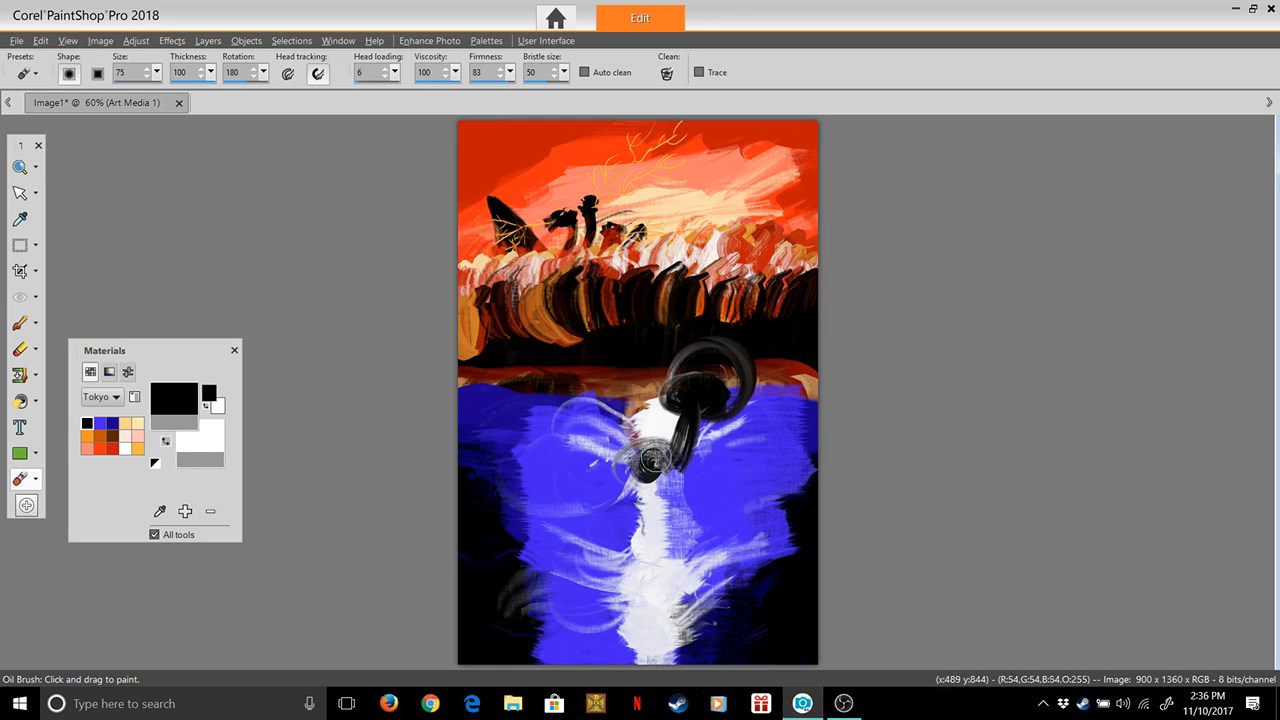
pyautogui.moveTo(660, 457)
pyautogui.mouseDown()
pyautogui.moveTo(691, 495)
pyautogui.moveTo(670, 453)
pyautogui.moveTo(698, 404)
pyautogui.moveTo(656, 476)
pyautogui.mouseUp()
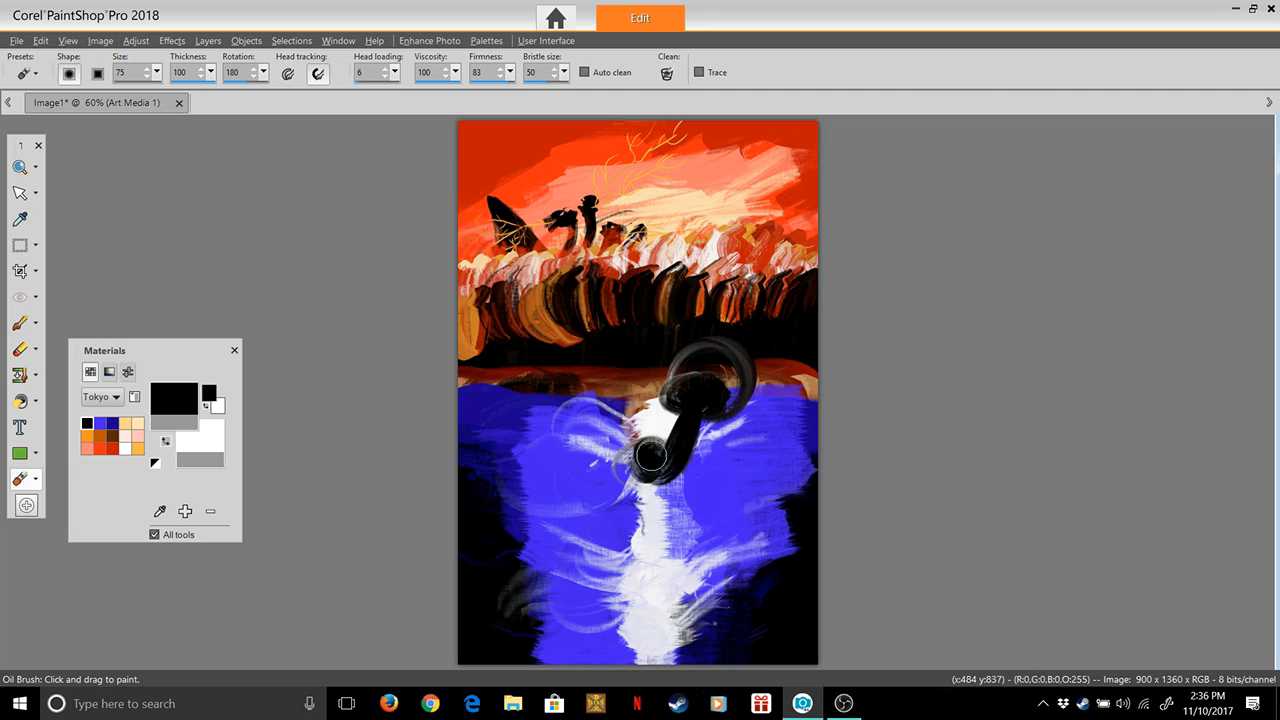
# Extend the black shape downward from the small blob on the white column, undoing the stroke that widens it too far left
pyautogui.moveTo(648, 478)
pyautogui.mouseDown()
pyautogui.moveTo(632, 526)
pyautogui.moveTo(647, 431)
pyautogui.moveTo(634, 493)
pyautogui.mouseUp()
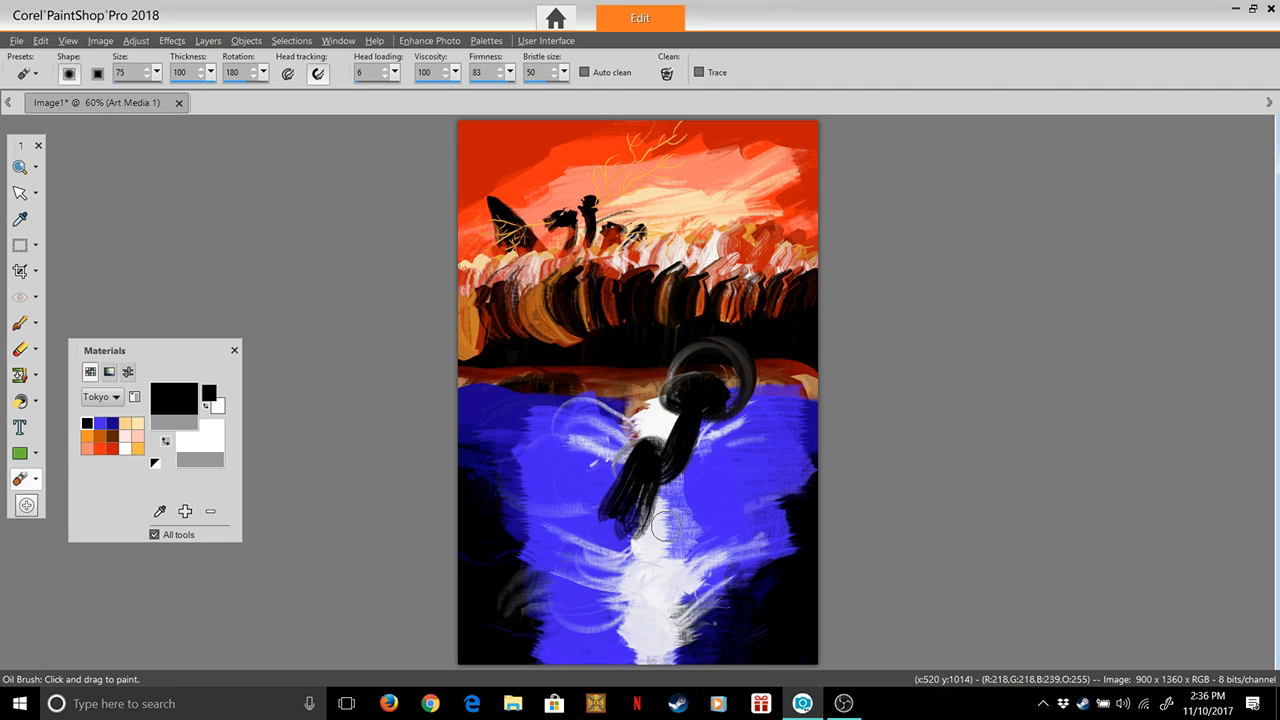
pyautogui.hotkey('ctrl', 'z')
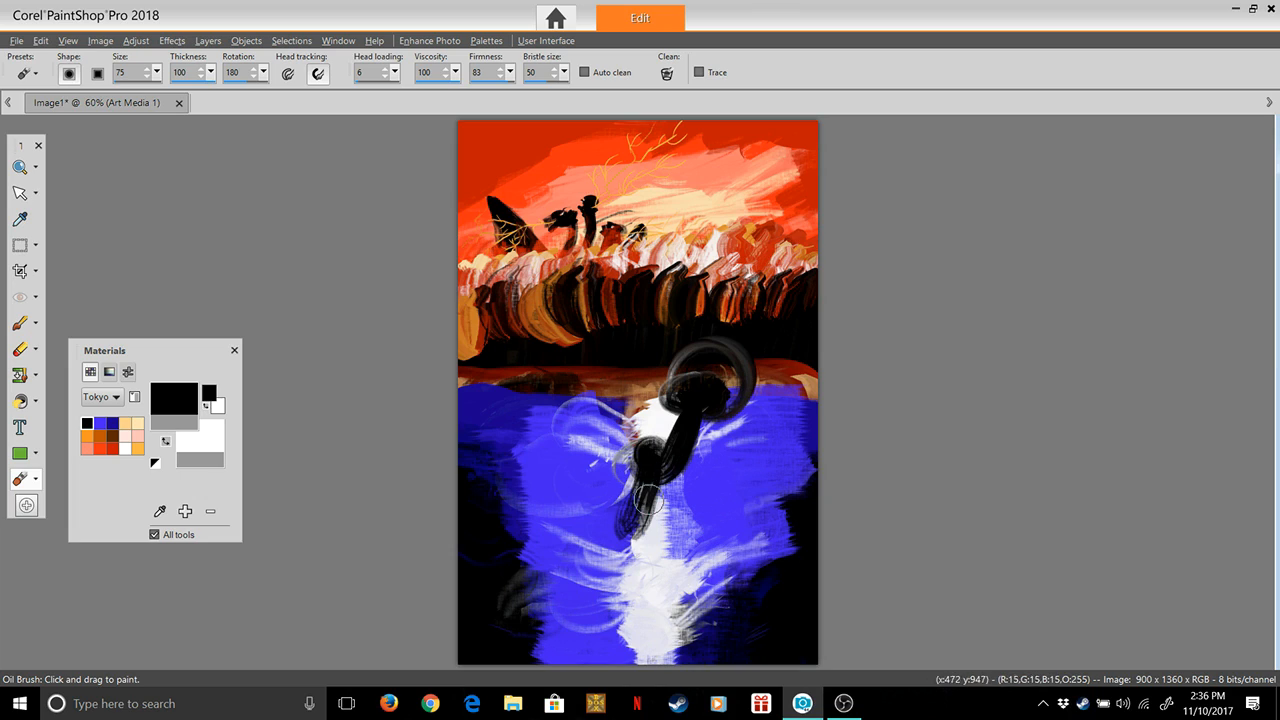
pyautogui.moveTo(661, 469)
pyautogui.mouseDown()
pyautogui.moveTo(640, 522)
pyautogui.moveTo(644, 496)
pyautogui.mouseUp()
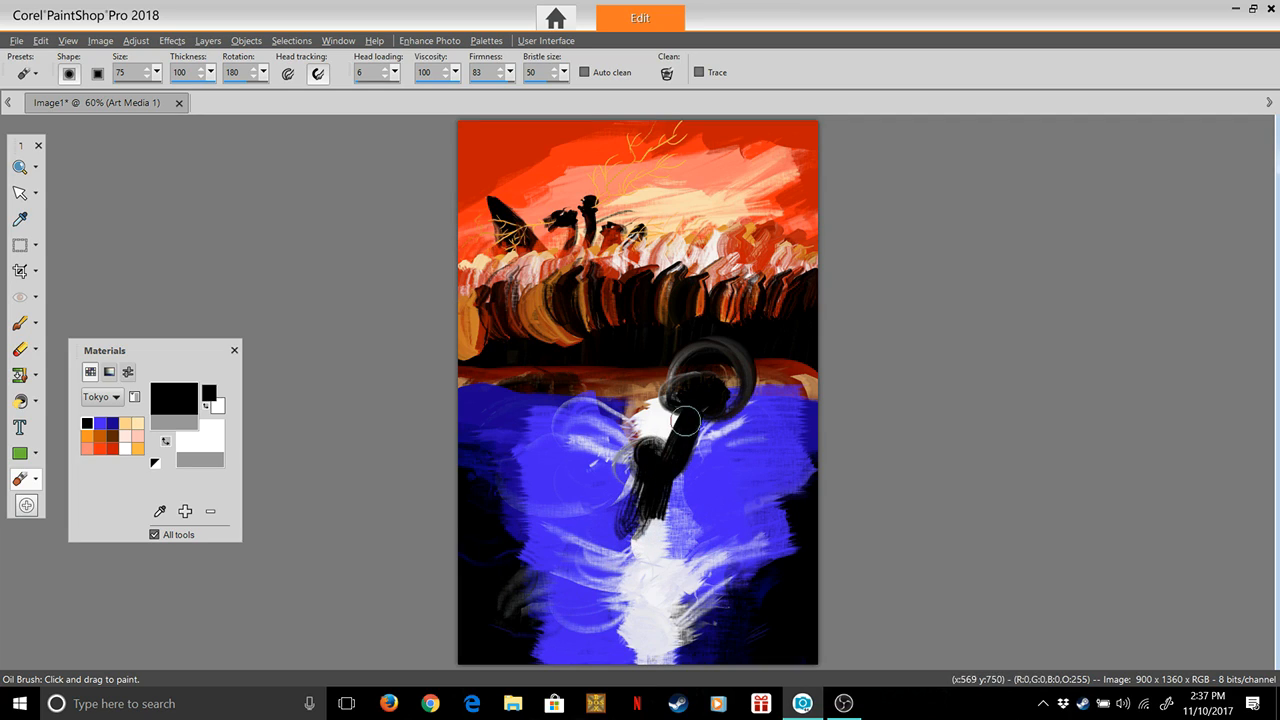
# Paint a rounded black lobe branching to the lower left, and a long tapering black streak down the white column
pyautogui.moveTo(609, 489); pyautogui.dragTo(639, 519)
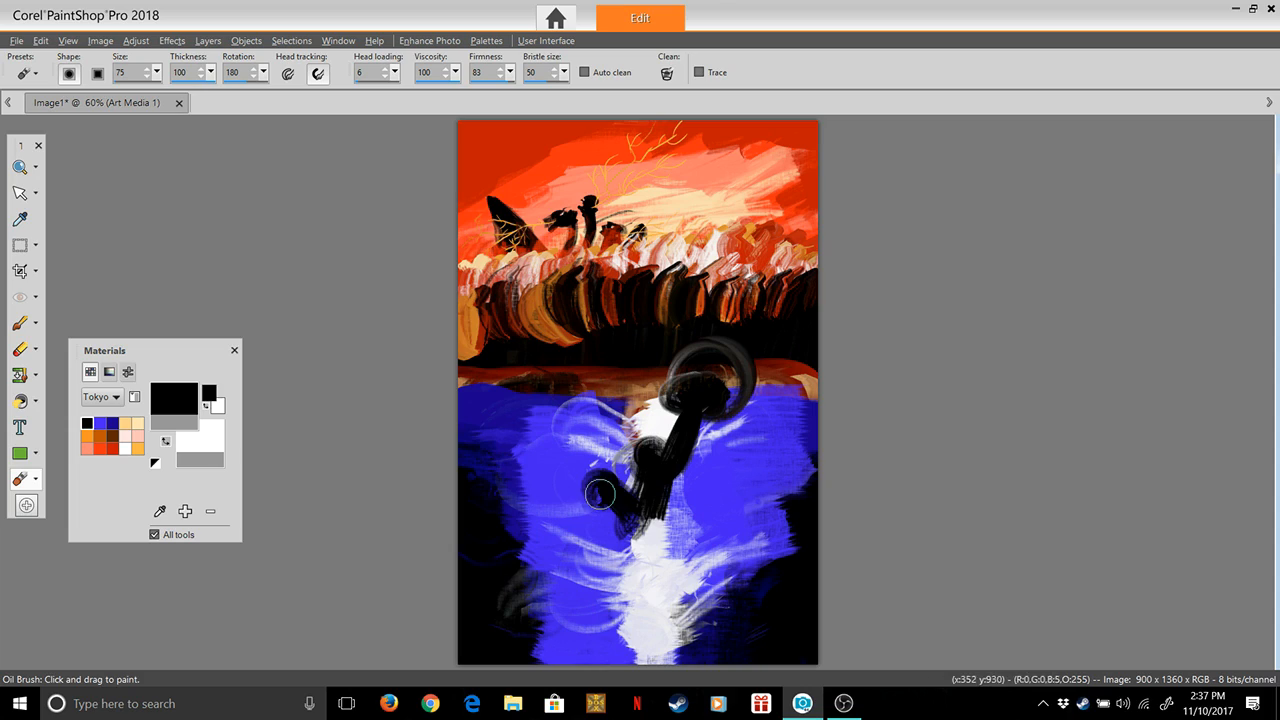
pyautogui.moveTo(595, 491); pyautogui.dragTo(623, 509)
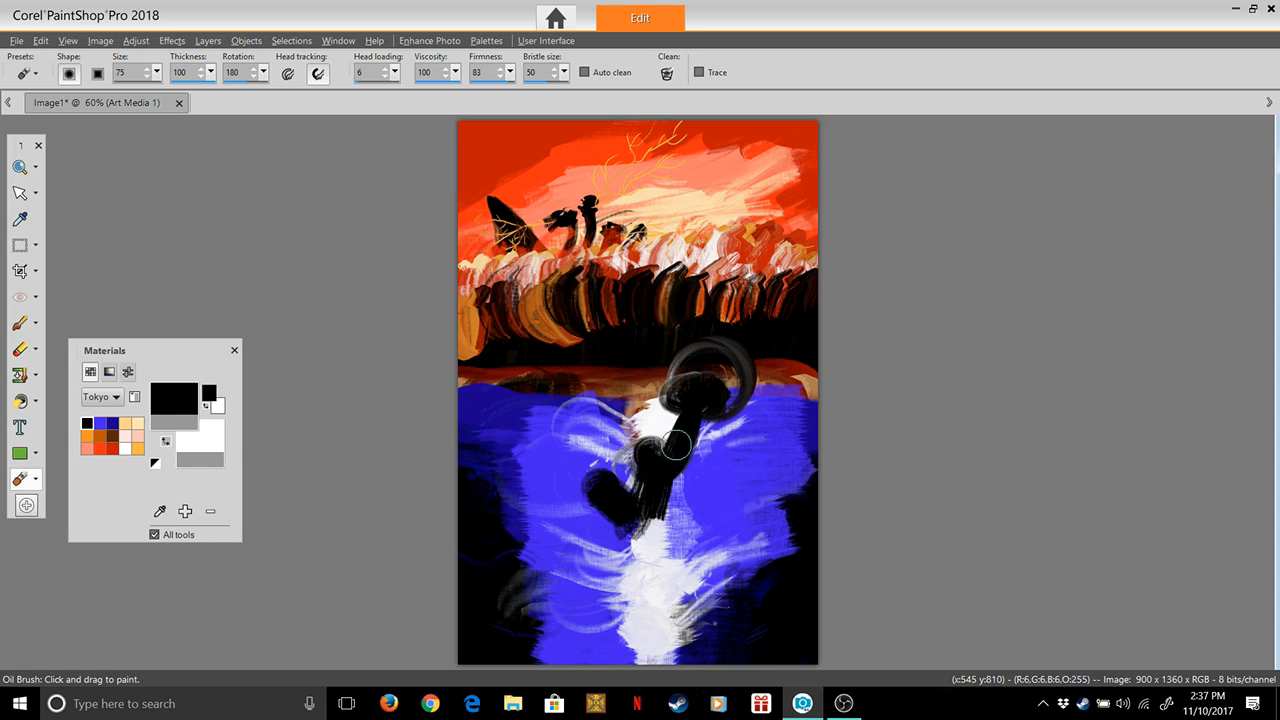
pyautogui.moveTo(674, 443)
pyautogui.mouseDown()
pyautogui.moveTo(640, 645)
pyautogui.moveTo(658, 508)
pyautogui.mouseUp()
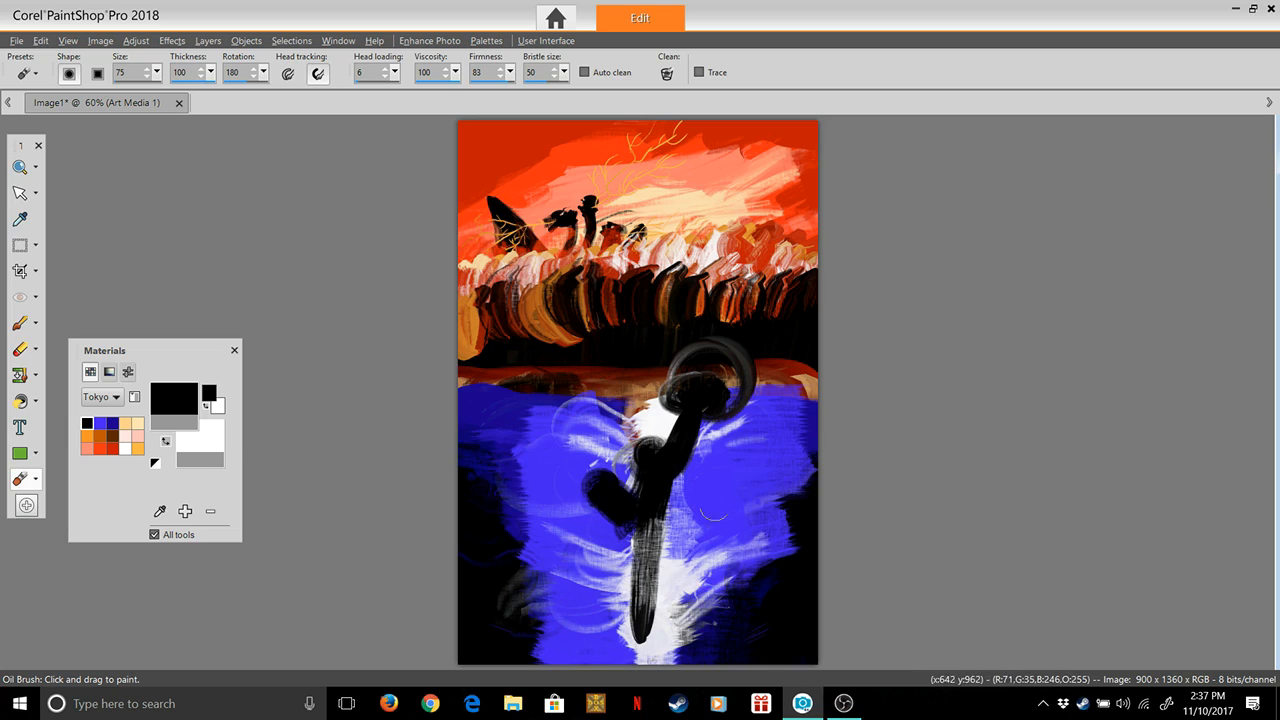
# With head loading raised to 22, paint a thick black curve down the blue water right of the figure
pyautogui.moveTo(744, 440); pyautogui.dragTo(742, 582)
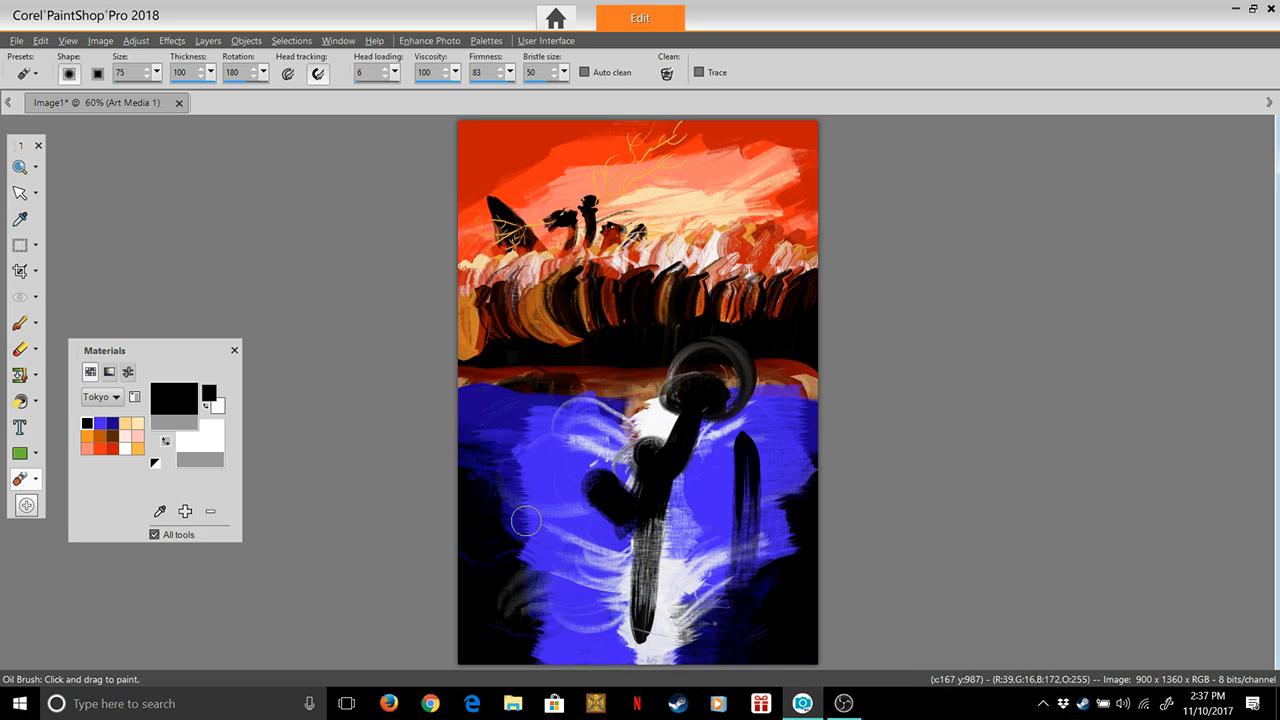
pyautogui.moveTo(755, 428); pyautogui.dragTo(745, 585)
pyautogui.moveTo(395, 72); pyautogui.dragTo(404, 91)
pyautogui.moveTo(750, 428)
pyautogui.mouseDown()
pyautogui.moveTo(746, 532)
pyautogui.moveTo(710, 608)
pyautogui.moveTo(664, 633)
pyautogui.moveTo(587, 616)
pyautogui.mouseUp()
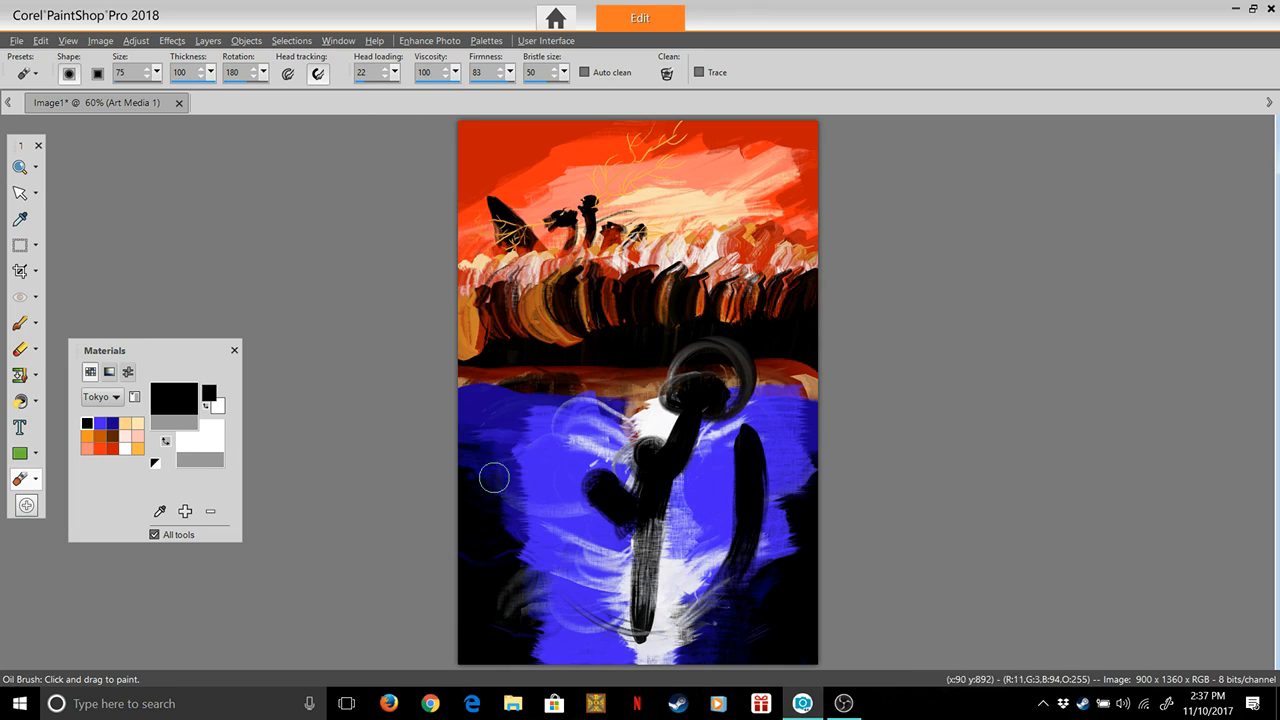
# Paint a black tail curving from the left side of the water down to the figure's base, and thicken it
pyautogui.moveTo(510, 494)
pyautogui.mouseDown()
pyautogui.moveTo(509, 523)
pyautogui.moveTo(555, 600)
pyautogui.moveTo(671, 628)
pyautogui.mouseUp()
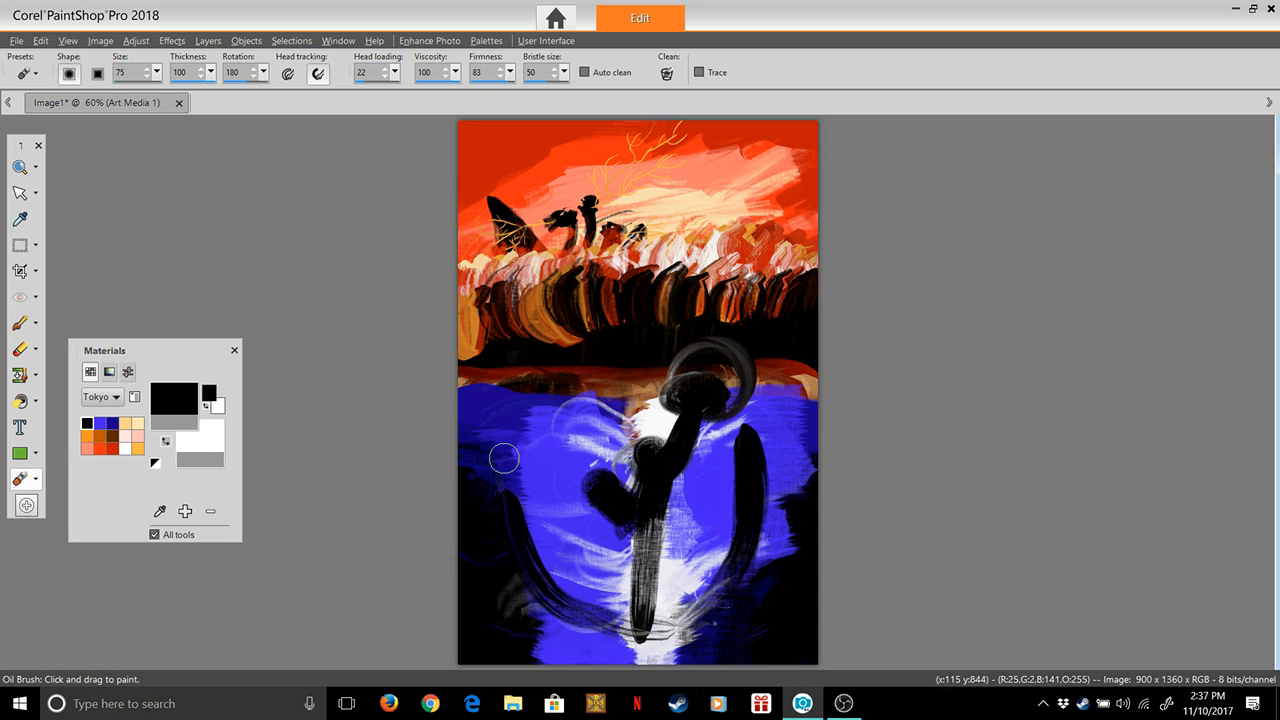
pyautogui.moveTo(502, 460)
pyautogui.mouseDown()
pyautogui.moveTo(533, 588)
pyautogui.moveTo(602, 630)
pyautogui.mouseUp()
pyautogui.moveTo(497, 480)
pyautogui.mouseDown()
pyautogui.moveTo(528, 585)
pyautogui.moveTo(596, 637)
pyautogui.mouseUp()
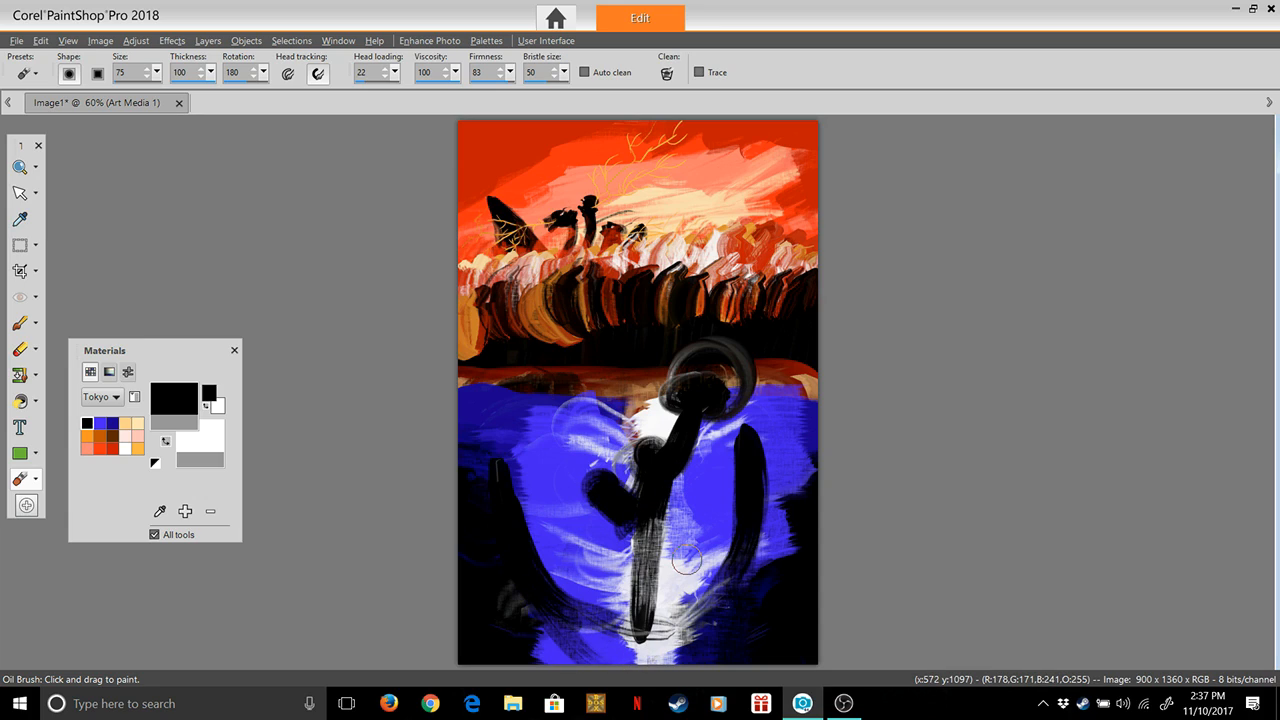
# Add jagged black spikes down the right-hand curve, and fill in the figure's head and neck with black
pyautogui.moveTo(742, 434)
pyautogui.mouseDown()
pyautogui.moveTo(772, 398)
pyautogui.moveTo(746, 483)
pyautogui.moveTo(776, 462)
pyautogui.moveTo(757, 530)
pyautogui.moveTo(748, 516)
pyautogui.moveTo(770, 556)
pyautogui.moveTo(740, 545)
pyautogui.moveTo(740, 589)
pyautogui.moveTo(760, 566)
pyautogui.moveTo(730, 575)
pyautogui.moveTo(704, 662)
pyautogui.mouseUp()
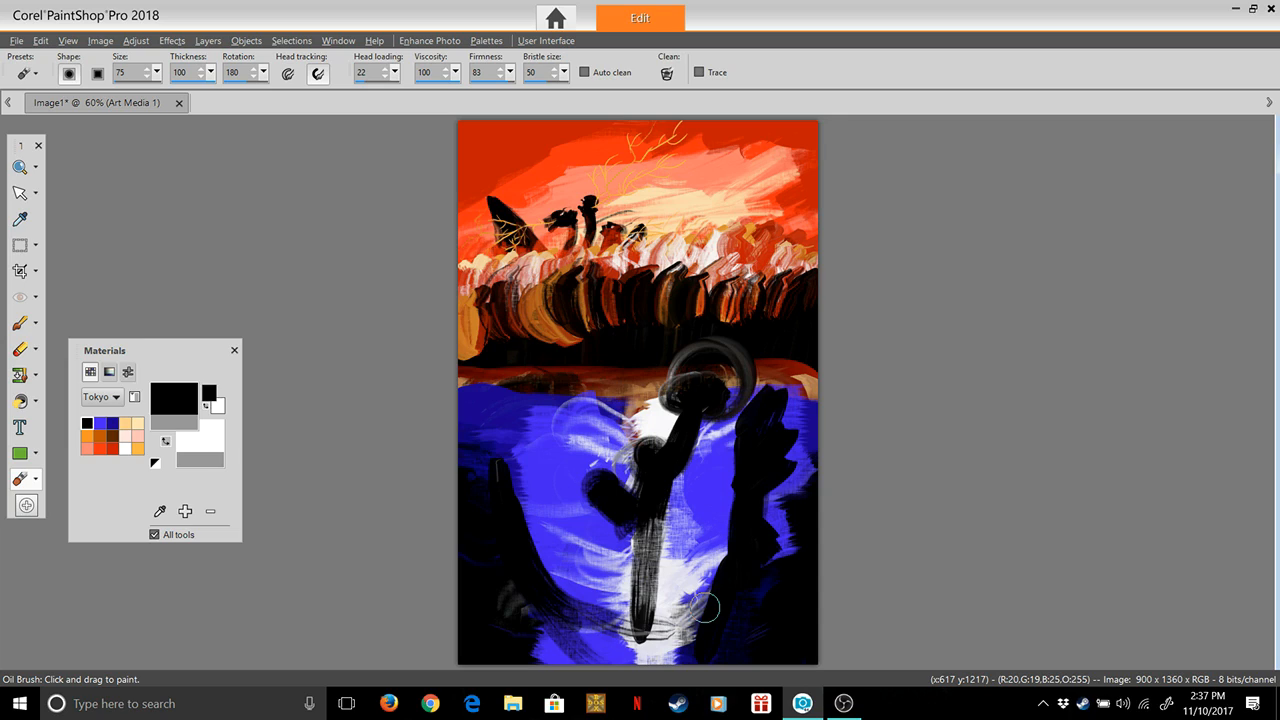
pyautogui.moveTo(764, 512)
pyautogui.mouseDown()
pyautogui.moveTo(780, 501)
pyautogui.moveTo(763, 501)
pyautogui.mouseUp()
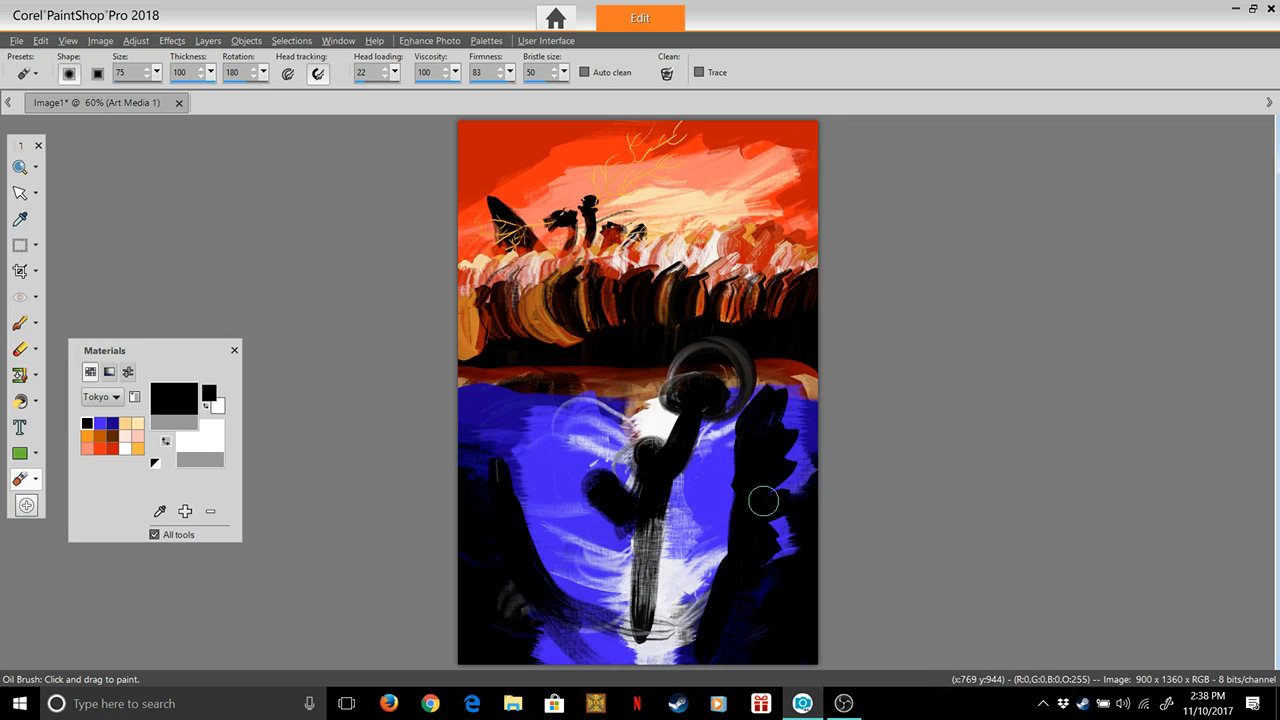
pyautogui.moveTo(739, 405)
pyautogui.mouseDown()
pyautogui.moveTo(738, 372)
pyautogui.moveTo(703, 393)
pyautogui.moveTo(720, 380)
pyautogui.moveTo(707, 391)
pyautogui.moveTo(699, 361)
pyautogui.moveTo(710, 378)
pyautogui.moveTo(690, 390)
pyautogui.moveTo(730, 360)
pyautogui.moveTo(726, 386)
pyautogui.moveTo(668, 403)
pyautogui.moveTo(706, 402)
pyautogui.mouseUp()
pyautogui.moveTo(697, 423)
pyautogui.mouseDown()
pyautogui.moveTo(680, 485)
pyautogui.moveTo(714, 473)
pyautogui.mouseUp()
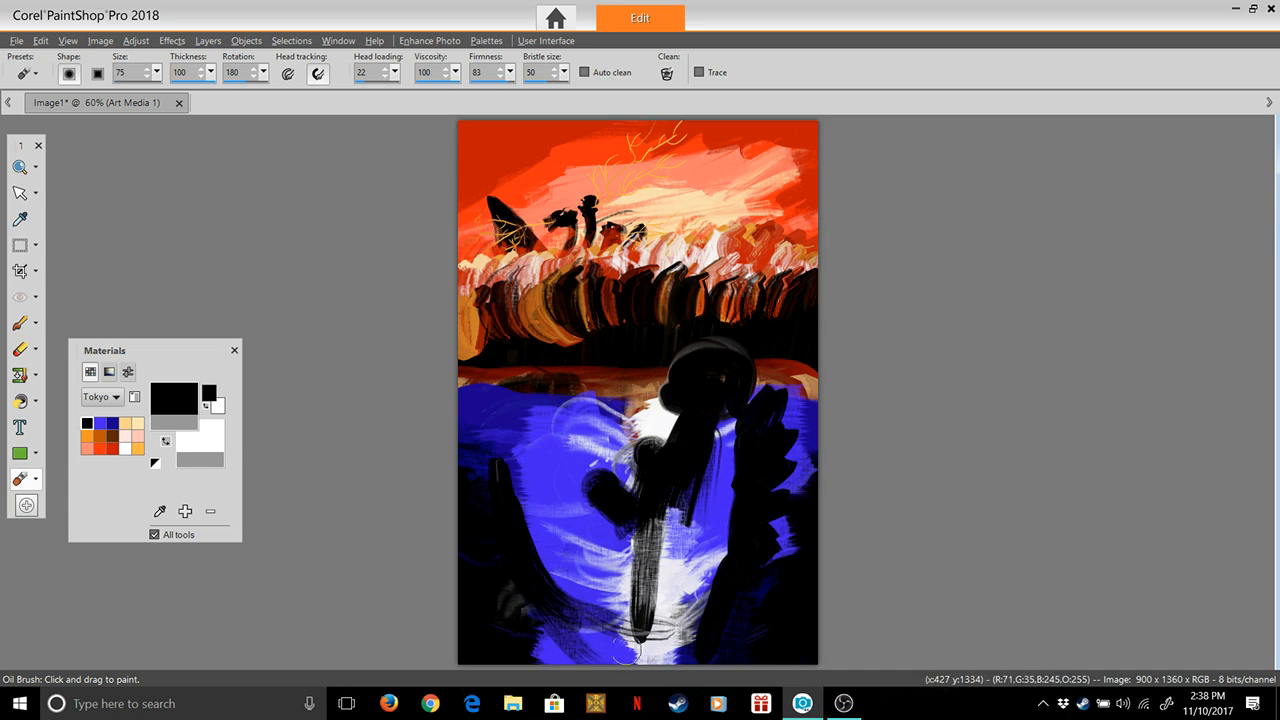
# Round off and thicken the tail's tip, and paint the figure's jaw, torso and rounded thigh in black
pyautogui.moveTo(495, 450); pyautogui.dragTo(494, 483)
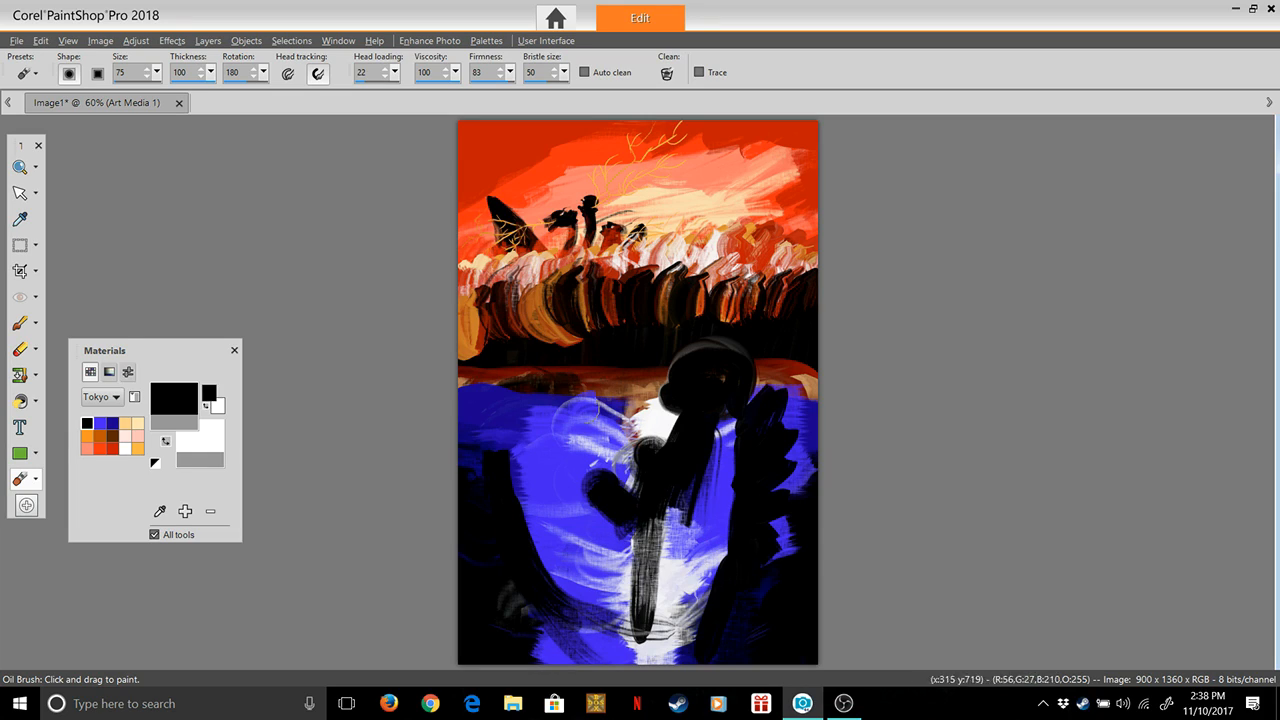
pyautogui.moveTo(494, 453); pyautogui.dragTo(514, 563)
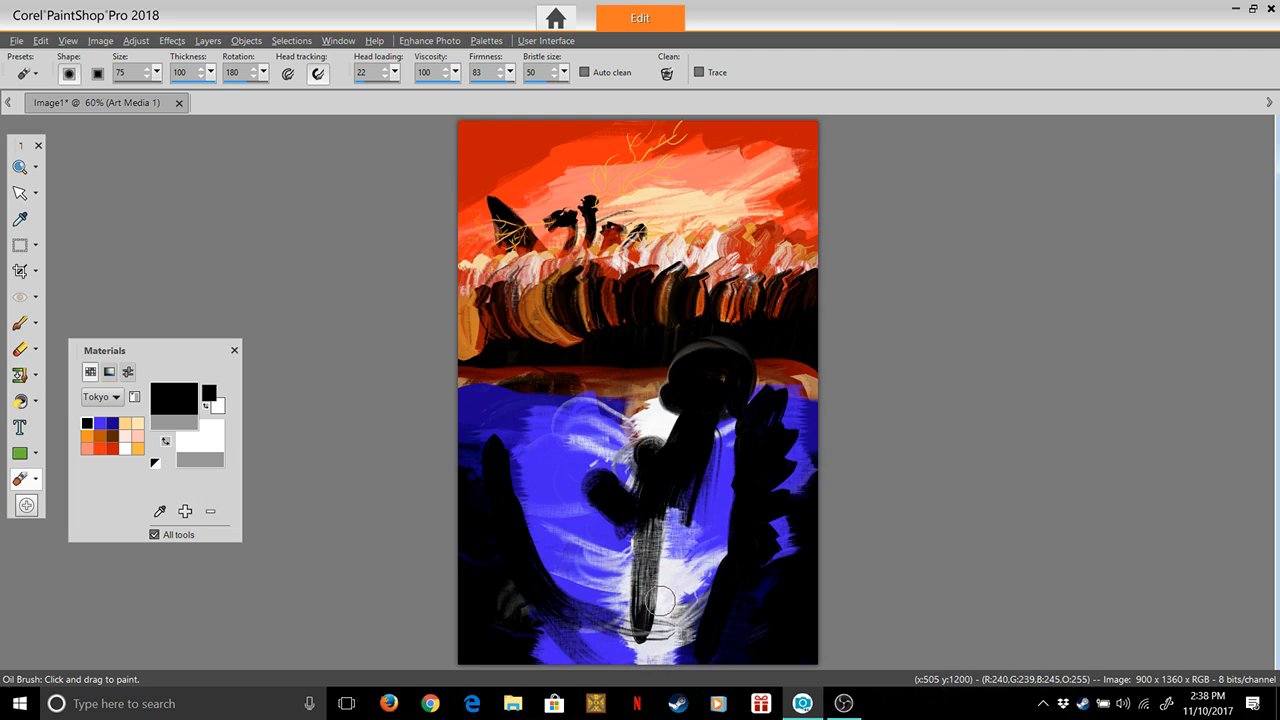
pyautogui.moveTo(678, 590)
pyautogui.mouseDown()
pyautogui.moveTo(629, 561)
pyautogui.moveTo(610, 588)
pyautogui.moveTo(642, 623)
pyautogui.moveTo(660, 618)
pyautogui.moveTo(637, 591)
pyautogui.moveTo(644, 578)
pyautogui.moveTo(662, 603)
pyautogui.moveTo(628, 594)
pyautogui.moveTo(662, 593)
pyautogui.moveTo(655, 571)
pyautogui.moveTo(650, 613)
pyautogui.moveTo(622, 602)
pyautogui.moveTo(664, 633)
pyautogui.moveTo(636, 580)
pyautogui.moveTo(607, 625)
pyautogui.moveTo(607, 593)
pyautogui.moveTo(625, 615)
pyautogui.moveTo(659, 575)
pyautogui.moveTo(641, 622)
pyautogui.moveTo(664, 621)
pyautogui.moveTo(652, 639)
pyautogui.moveTo(663, 557)
pyautogui.mouseUp()
pyautogui.moveTo(678, 483)
pyautogui.mouseDown()
pyautogui.moveTo(638, 598)
pyautogui.moveTo(670, 587)
pyautogui.moveTo(691, 478)
pyautogui.moveTo(672, 586)
pyautogui.moveTo(686, 515)
pyautogui.moveTo(697, 510)
pyautogui.moveTo(711, 537)
pyautogui.moveTo(736, 412)
pyautogui.moveTo(722, 418)
pyautogui.moveTo(704, 573)
pyautogui.moveTo(720, 507)
pyautogui.moveTo(661, 430)
pyautogui.moveTo(702, 406)
pyautogui.moveTo(677, 463)
pyautogui.mouseUp()
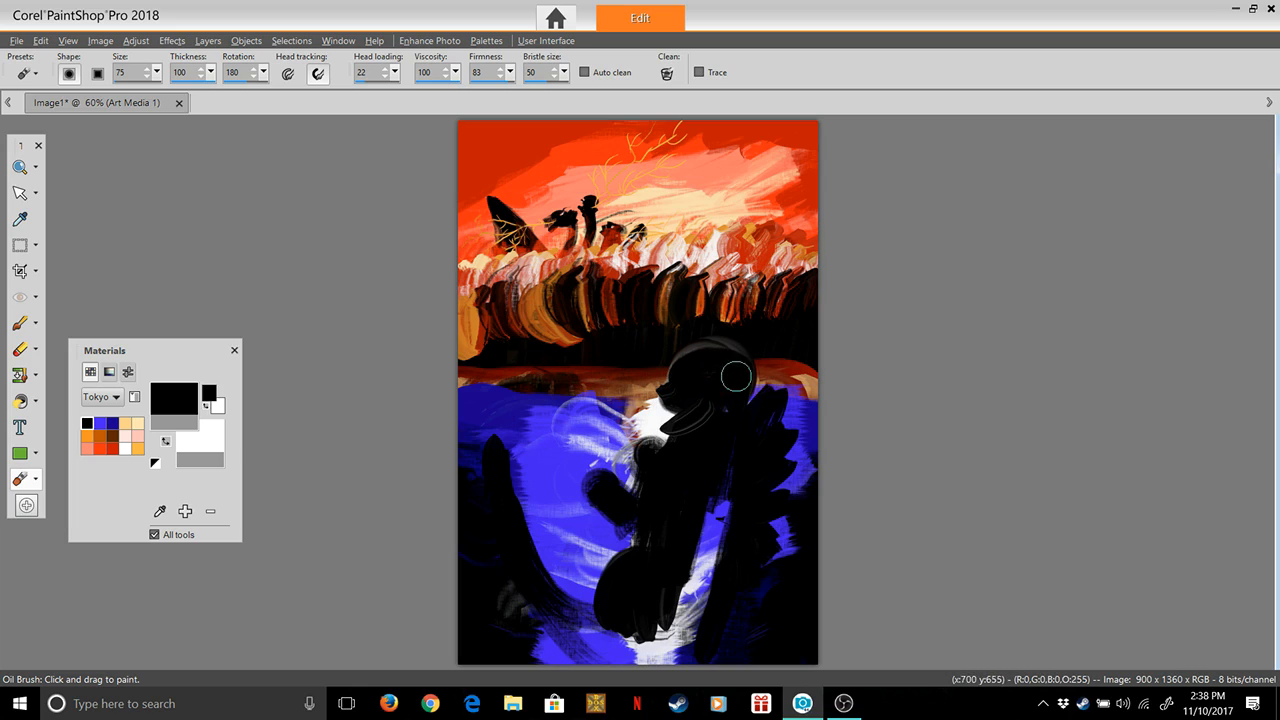
# Fill the gaps between the torso and the spiky back with black, and join the thigh solidly to the tail
pyautogui.moveTo(722, 492); pyautogui.dragTo(689, 637)
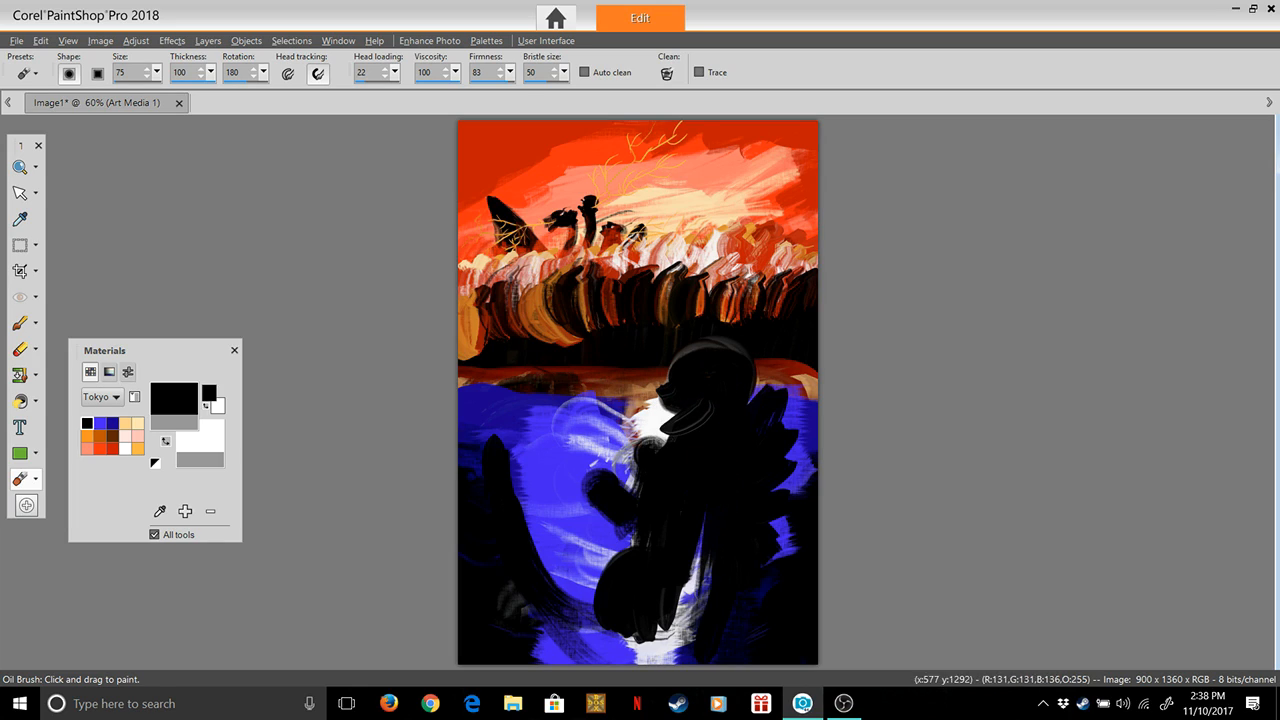
pyautogui.moveTo(714, 490)
pyautogui.mouseDown()
pyautogui.moveTo(678, 633)
pyautogui.moveTo(701, 547)
pyautogui.moveTo(654, 661)
pyautogui.mouseUp()
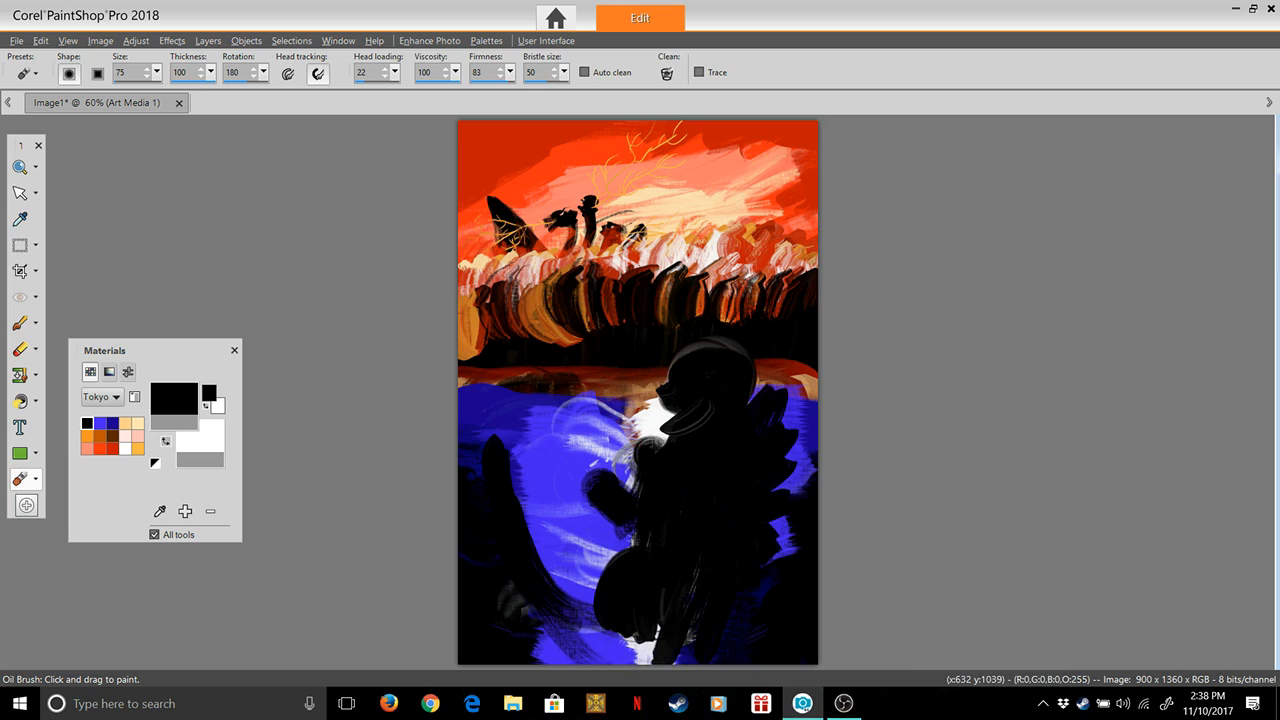
pyautogui.moveTo(695, 578)
pyautogui.mouseDown()
pyautogui.moveTo(680, 650)
pyautogui.moveTo(576, 619)
pyautogui.moveTo(663, 646)
pyautogui.moveTo(657, 623)
pyautogui.moveTo(558, 604)
pyautogui.mouseUp()
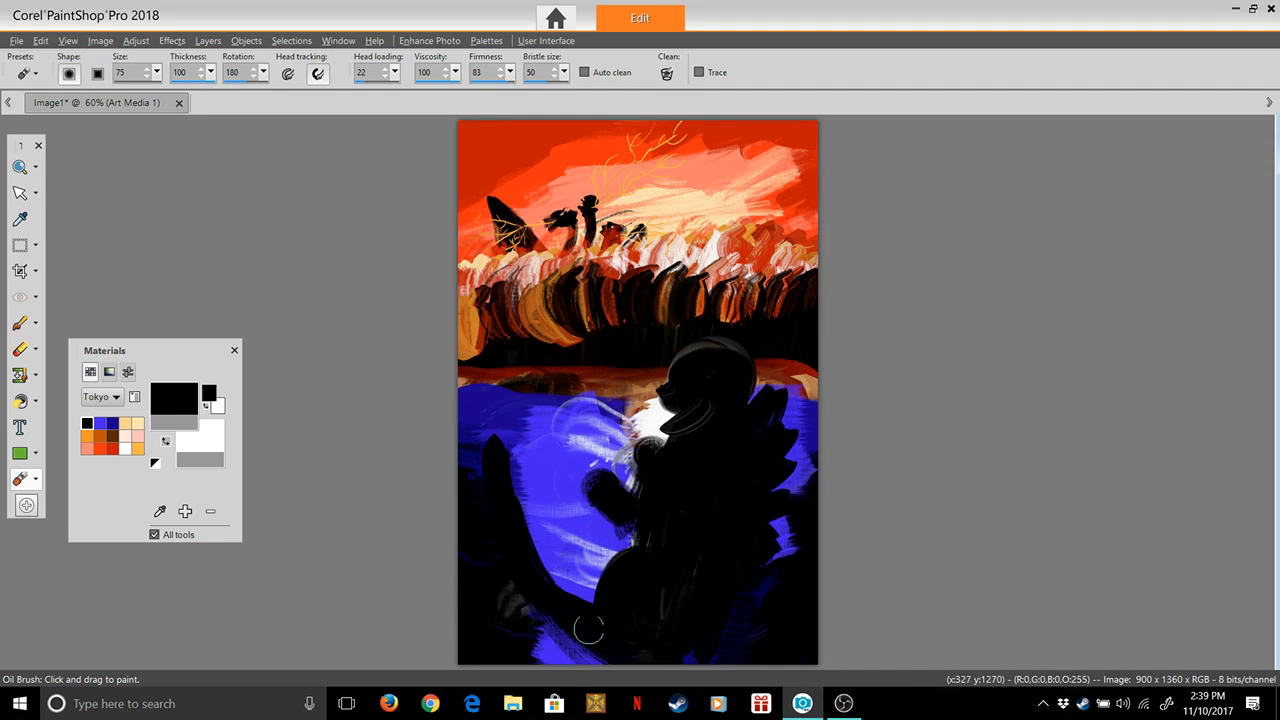
pyautogui.moveTo(592, 609)
pyautogui.mouseDown()
pyautogui.moveTo(547, 586)
pyautogui.moveTo(518, 542)
pyautogui.moveTo(508, 474)
pyautogui.moveTo(523, 537)
pyautogui.moveTo(591, 611)
pyautogui.moveTo(535, 554)
pyautogui.mouseUp()
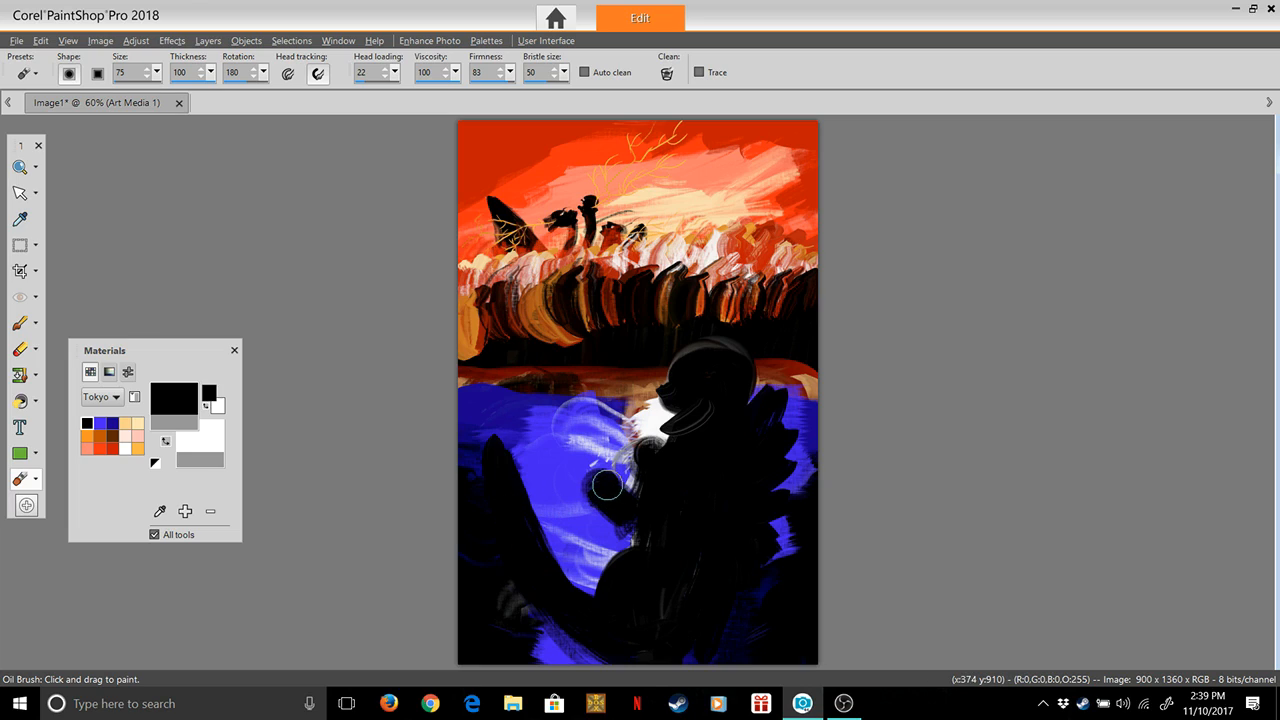
# At brush size 29, paint claws on the figure's raised hand and add black strokes at the back of the head
pyautogui.moveTo(157, 72); pyautogui.dragTo(158, 92)
pyautogui.moveTo(595, 488)
pyautogui.mouseDown()
pyautogui.moveTo(581, 479)
pyautogui.moveTo(591, 497)
pyautogui.mouseUp()
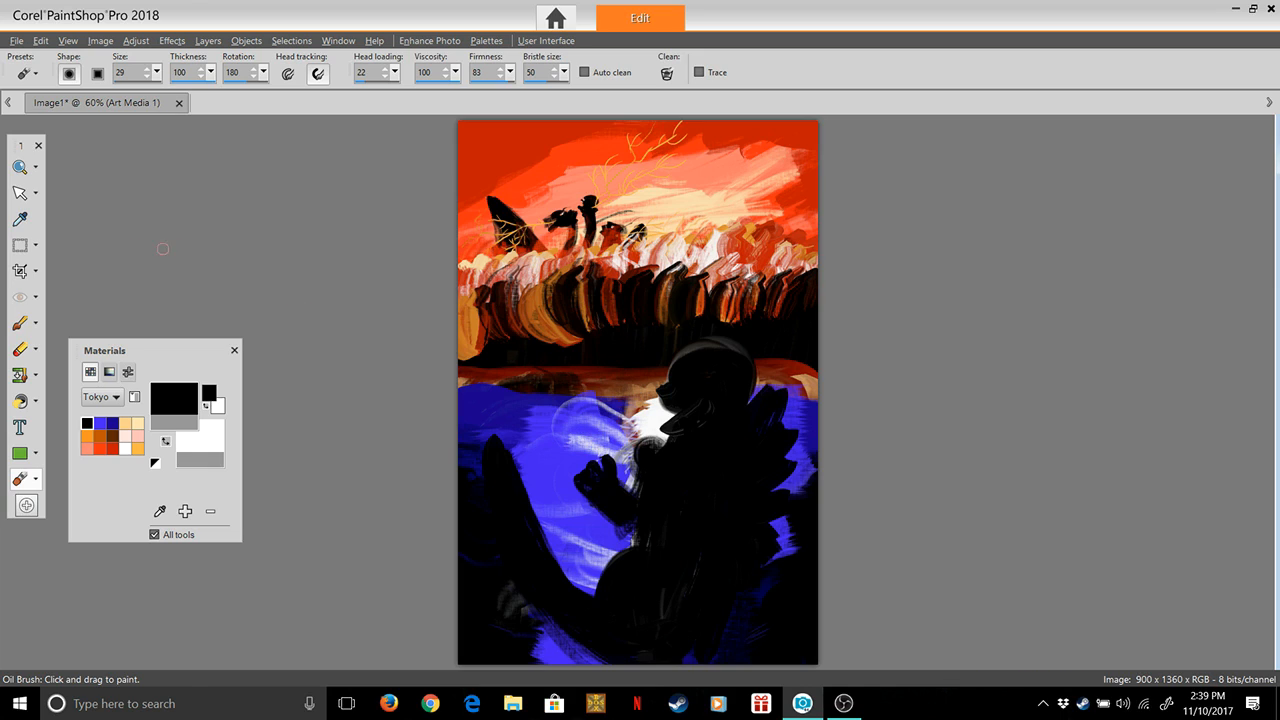
pyautogui.click(19, 167)
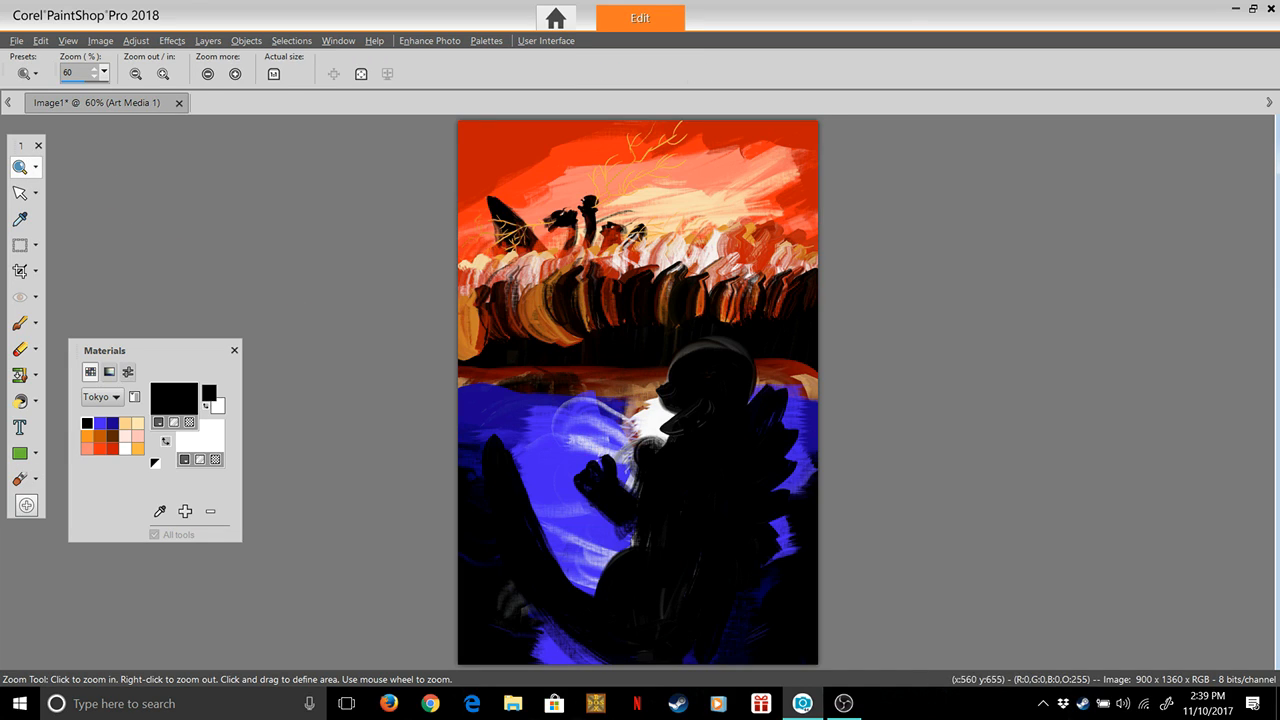
pyautogui.click(685, 384)
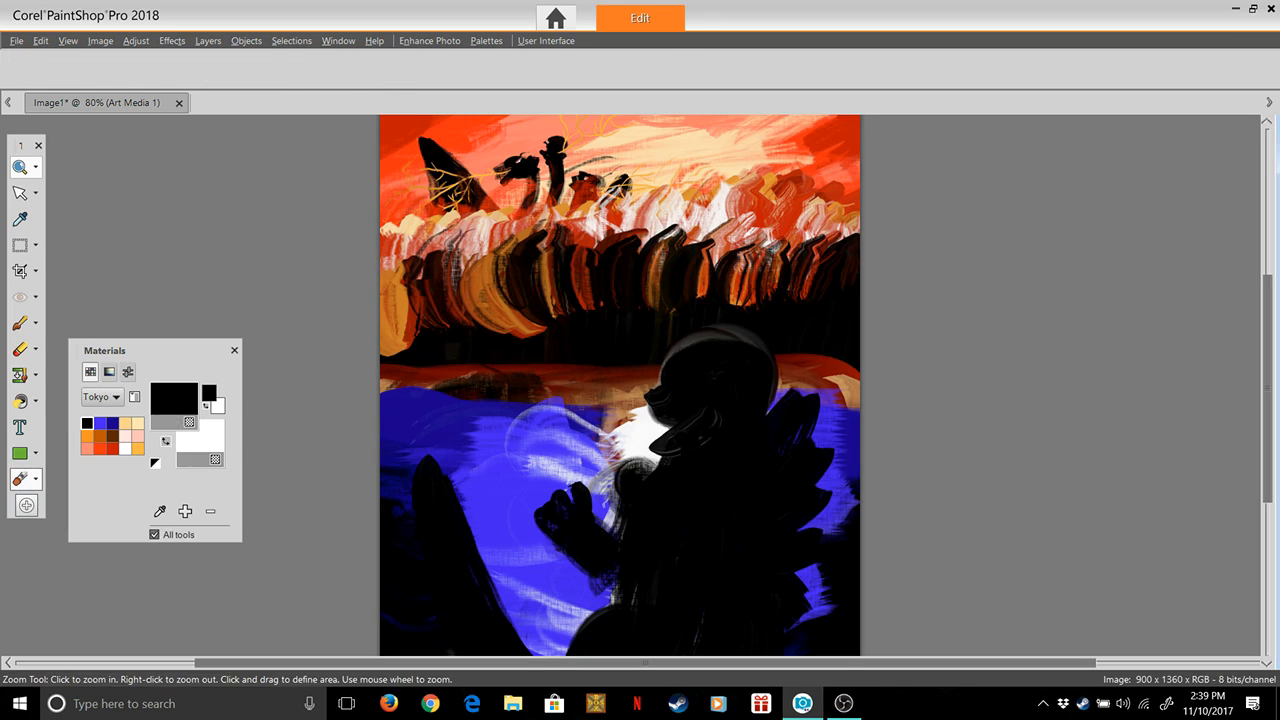
pyautogui.click(19, 478)
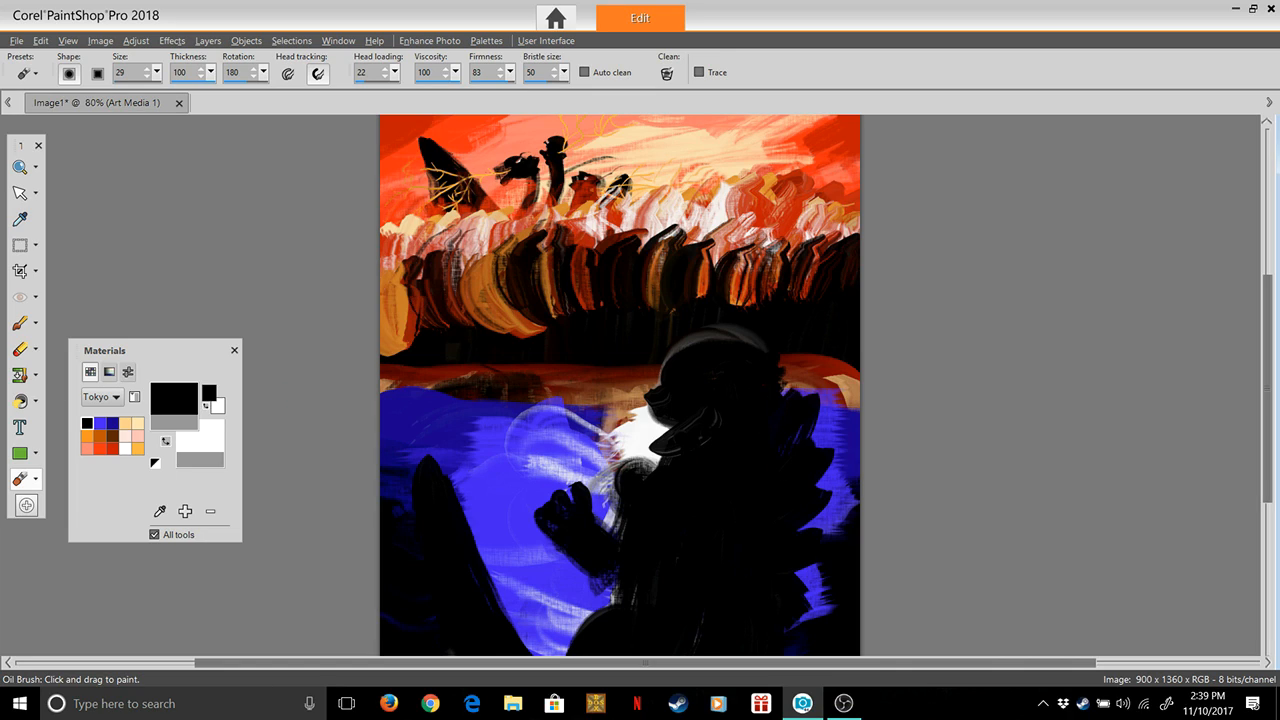
# Set the foreground color to white from the Tokyo palette
pyautogui.click(100, 424)
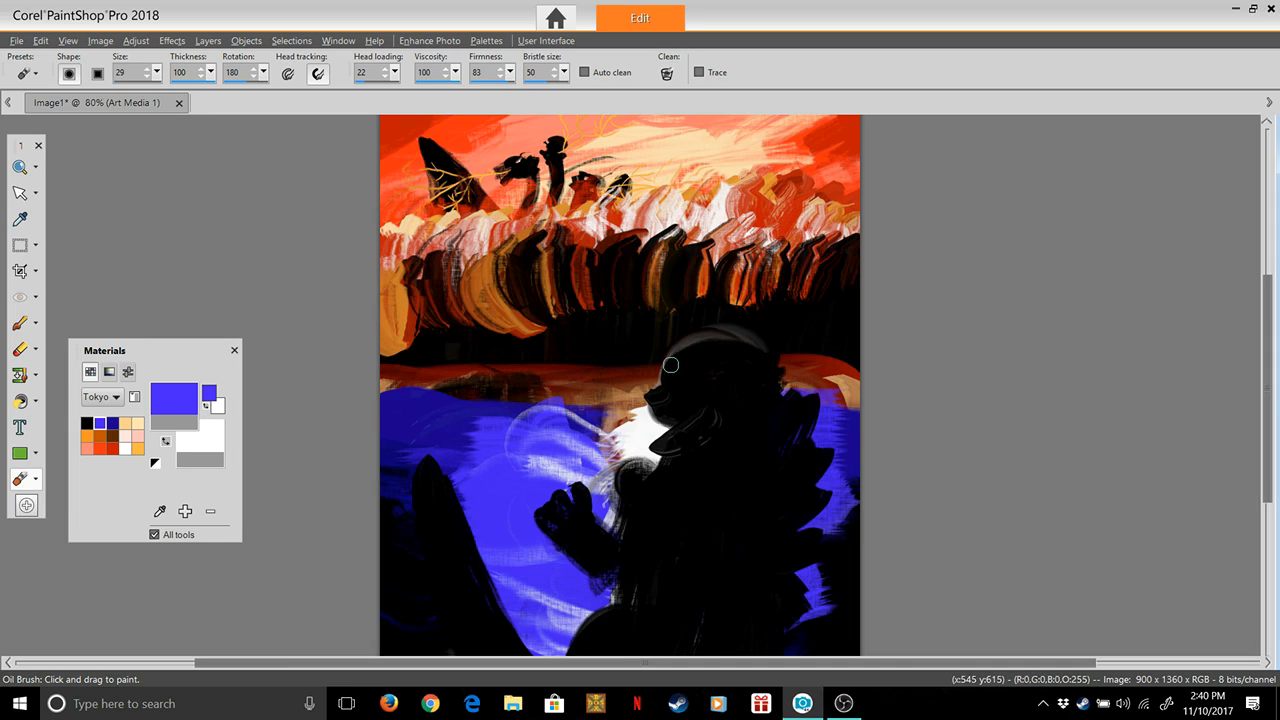
pyautogui.click(125, 449)
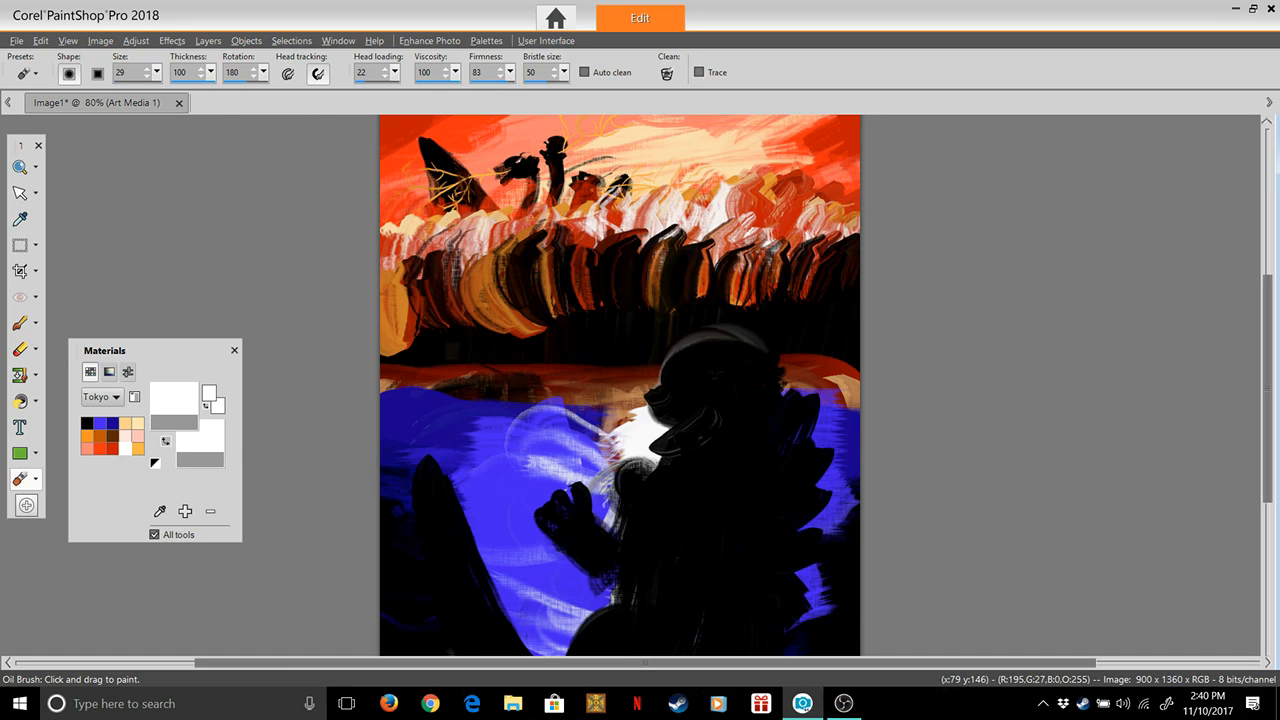
pyautogui.click(121, 72)
pyautogui.click(157, 72)
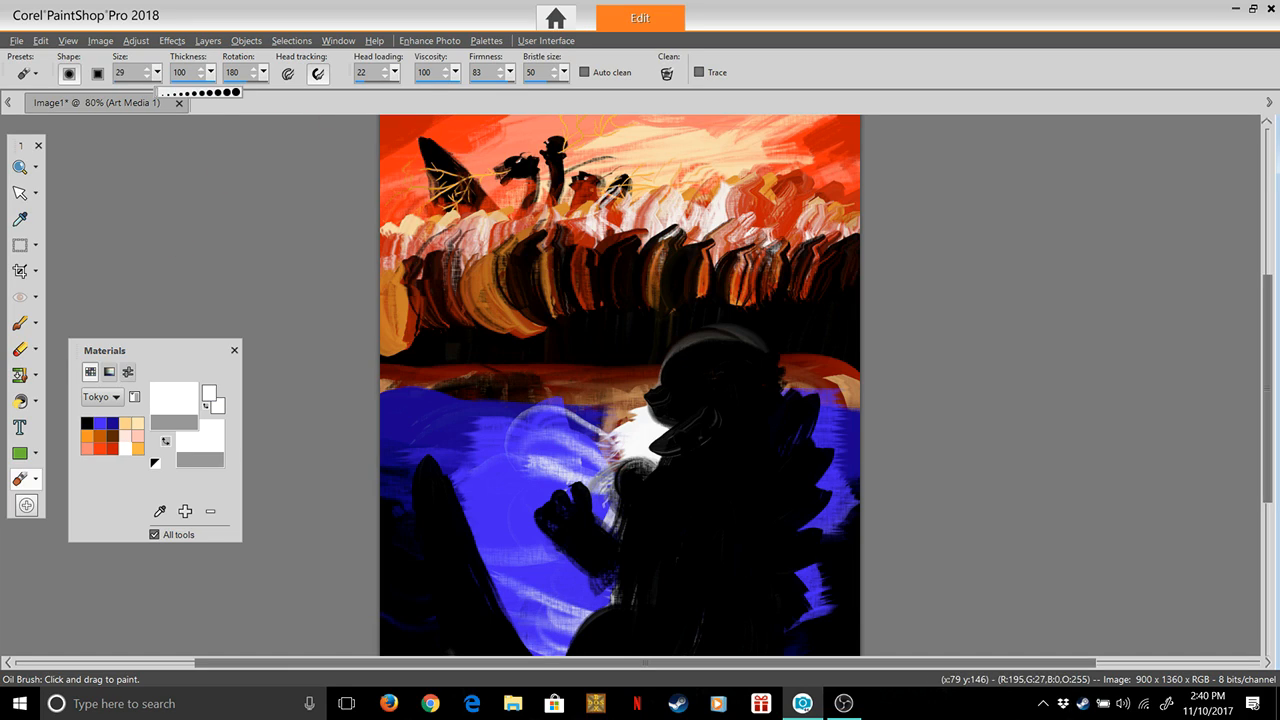
pyautogui.moveTo(159, 92); pyautogui.dragTo(161, 92)
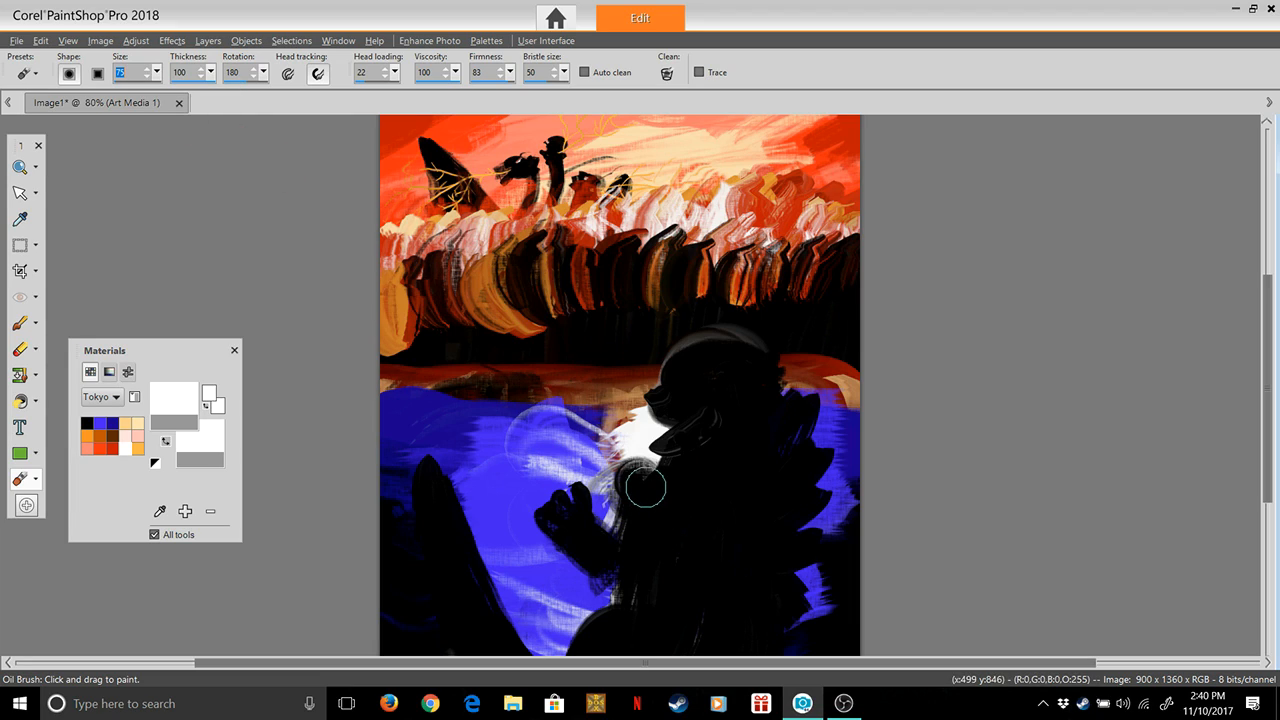
pyautogui.click(682, 360)
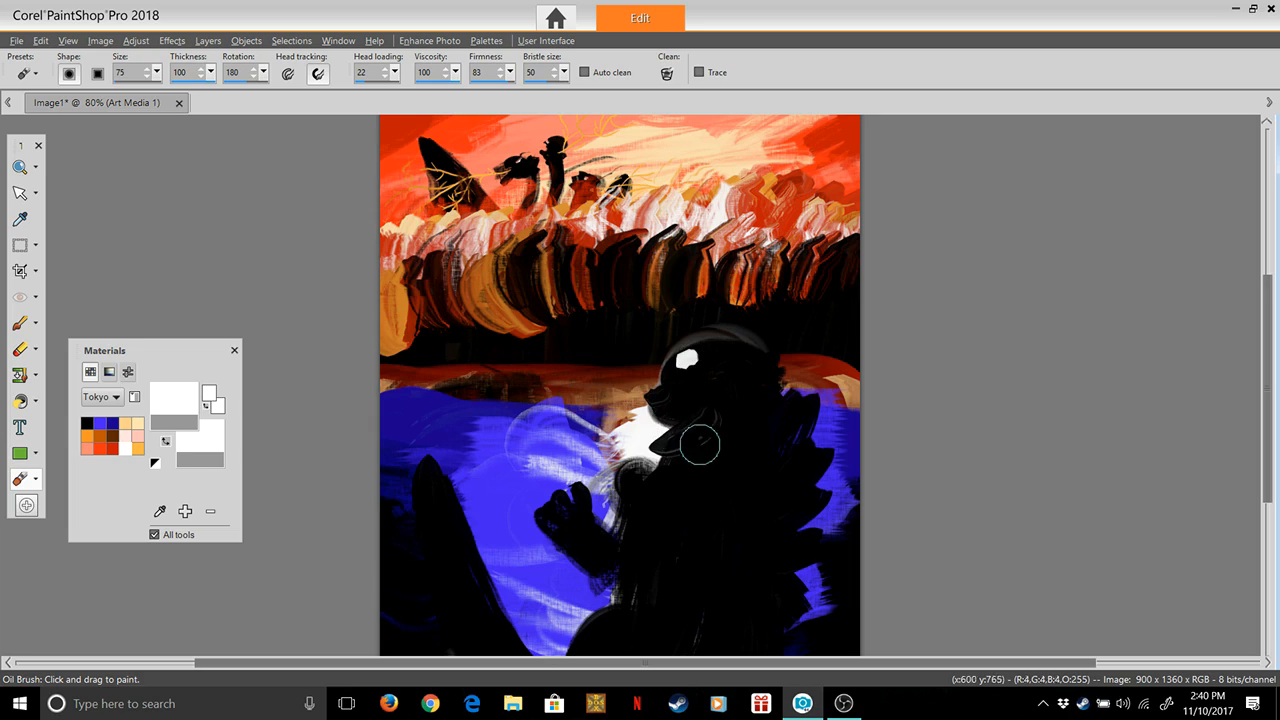
pyautogui.hotkey('ctrl', 'z')
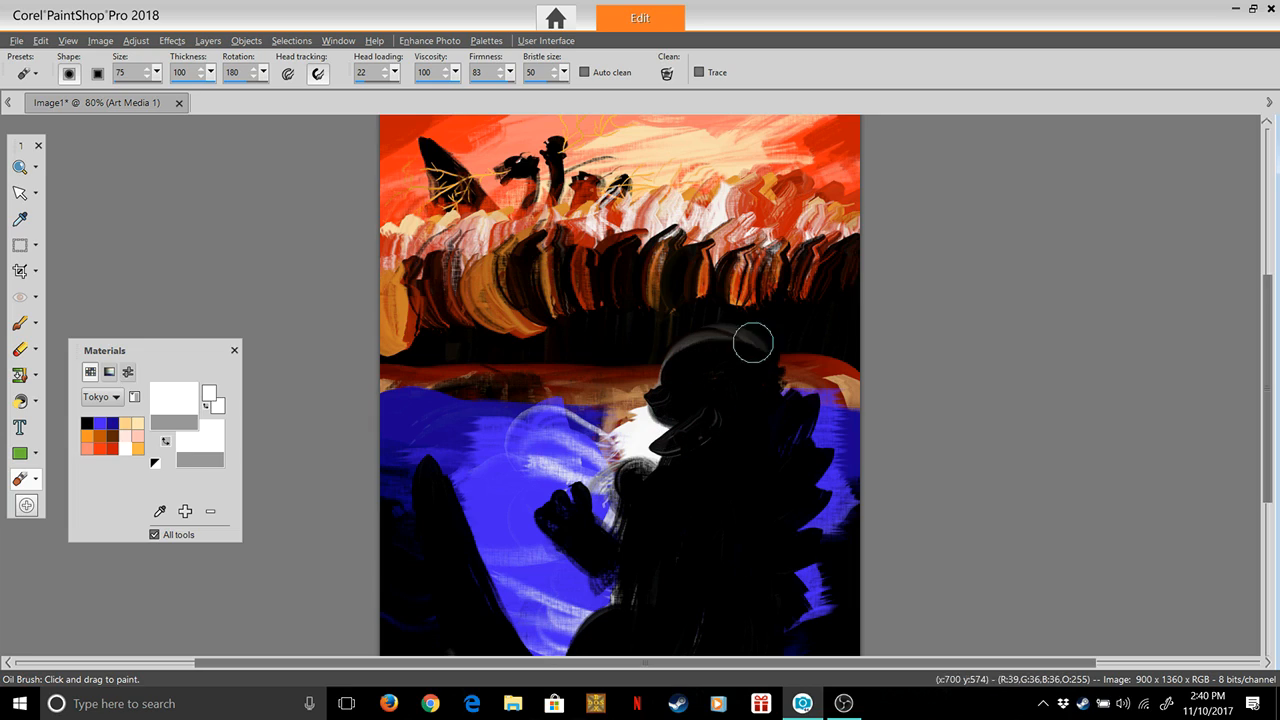
# At brush size 20, paint a small white eye on the figure's head and white zigzag highlights along the back spikes
pyautogui.moveTo(157, 72); pyautogui.dragTo(154, 92)
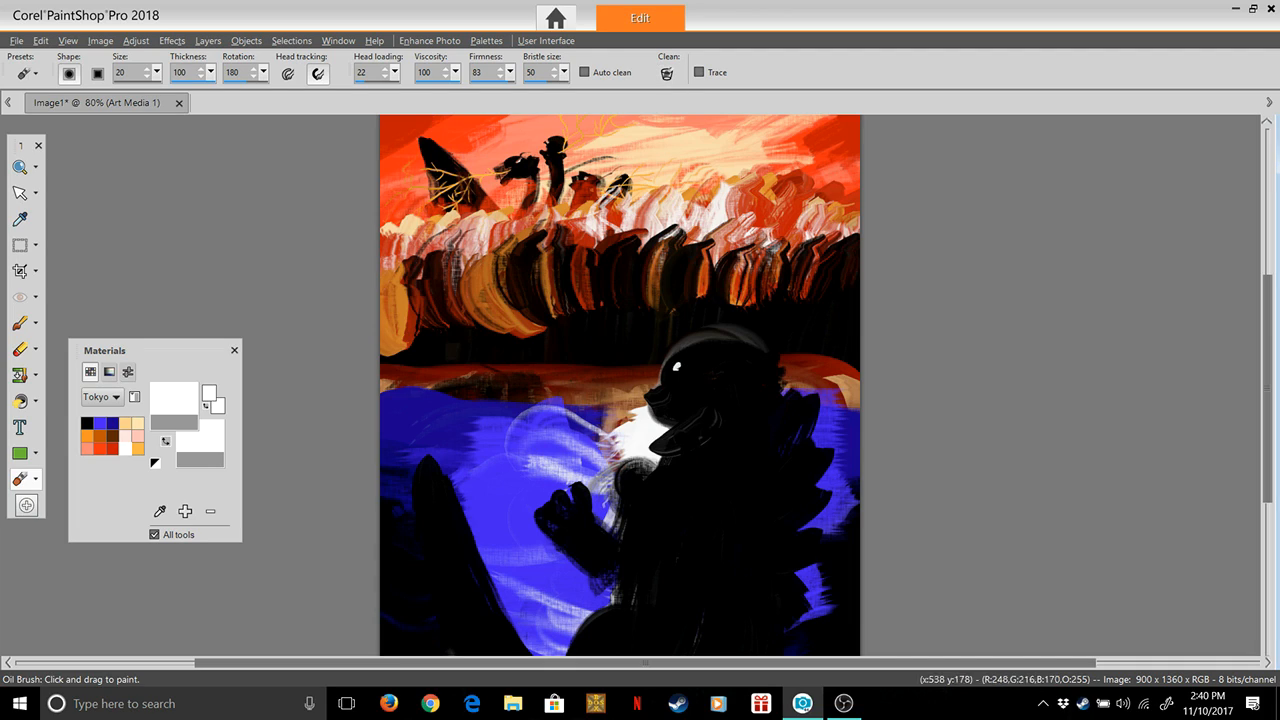
pyautogui.moveTo(684, 364); pyautogui.dragTo(678, 367)
pyautogui.moveTo(771, 412)
pyautogui.mouseDown()
pyautogui.moveTo(790, 400)
pyautogui.moveTo(798, 411)
pyautogui.mouseUp()
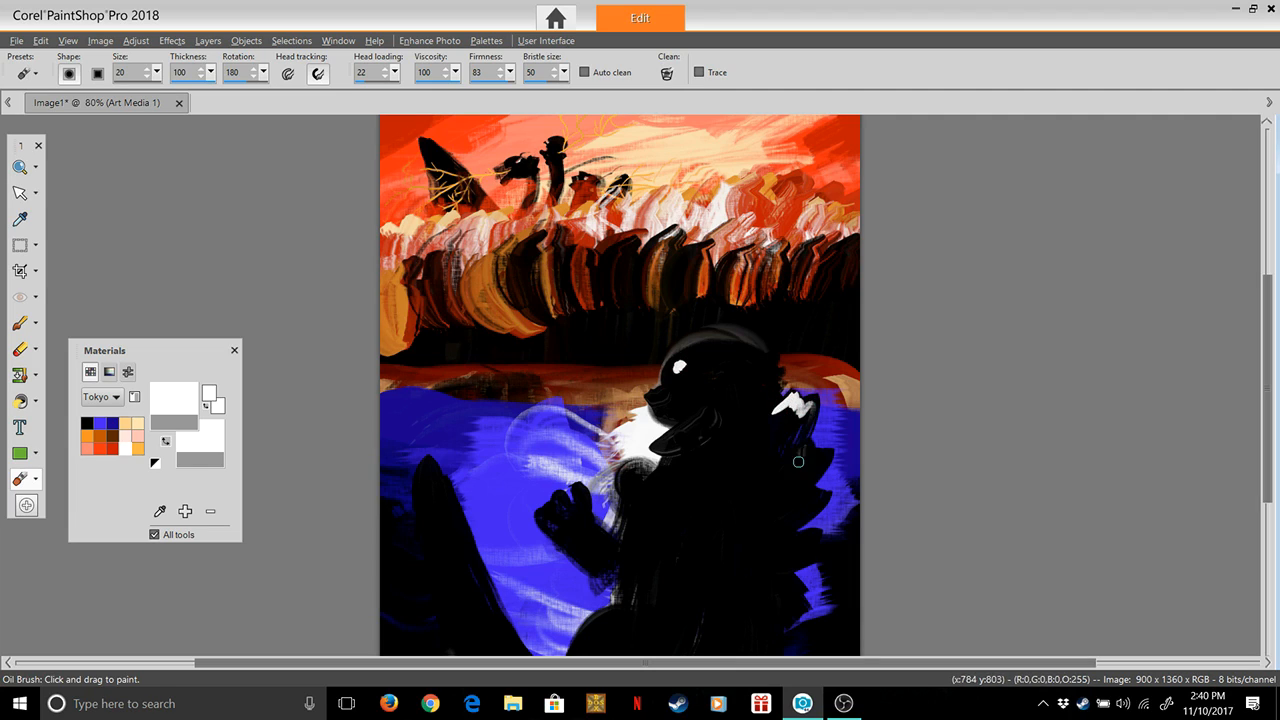
pyautogui.moveTo(802, 463); pyautogui.dragTo(805, 409)
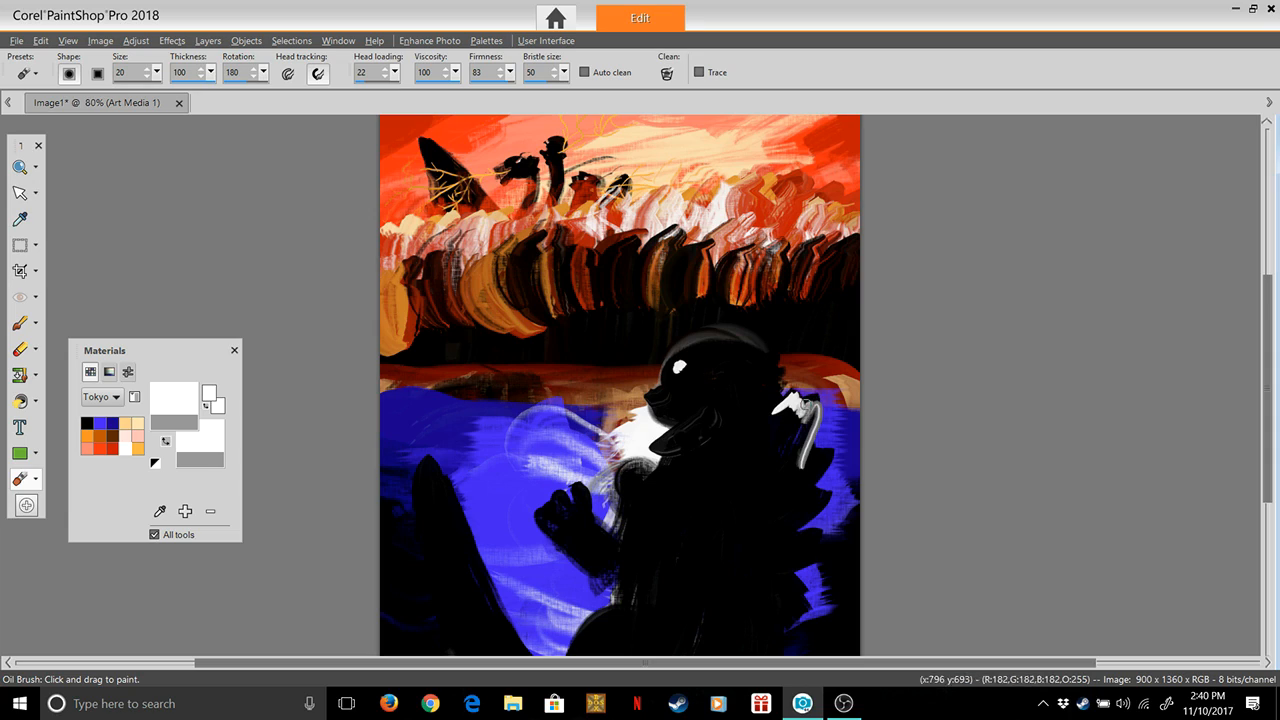
pyautogui.moveTo(803, 460)
pyautogui.mouseDown()
pyautogui.moveTo(826, 442)
pyautogui.moveTo(802, 512)
pyautogui.moveTo(828, 446)
pyautogui.mouseUp()
pyautogui.moveTo(804, 516)
pyautogui.mouseDown()
pyautogui.moveTo(820, 493)
pyautogui.moveTo(801, 560)
pyautogui.mouseUp()
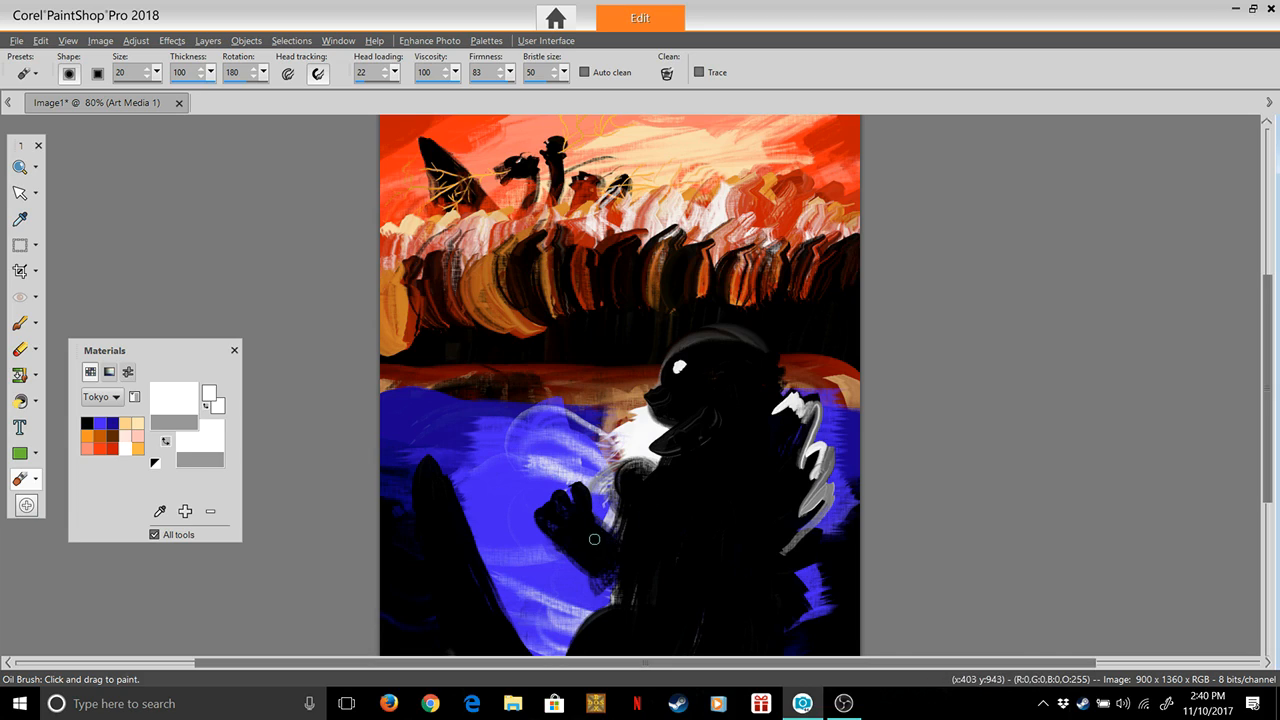
# Paint white highlights along the figure's shoulder, chest, claws, forearm, elbow, muzzle and lower jaw
pyautogui.moveTo(621, 497); pyautogui.dragTo(608, 537)
pyautogui.moveTo(613, 481)
pyautogui.mouseDown()
pyautogui.moveTo(646, 451)
pyautogui.moveTo(665, 469)
pyautogui.moveTo(640, 590)
pyautogui.mouseUp()
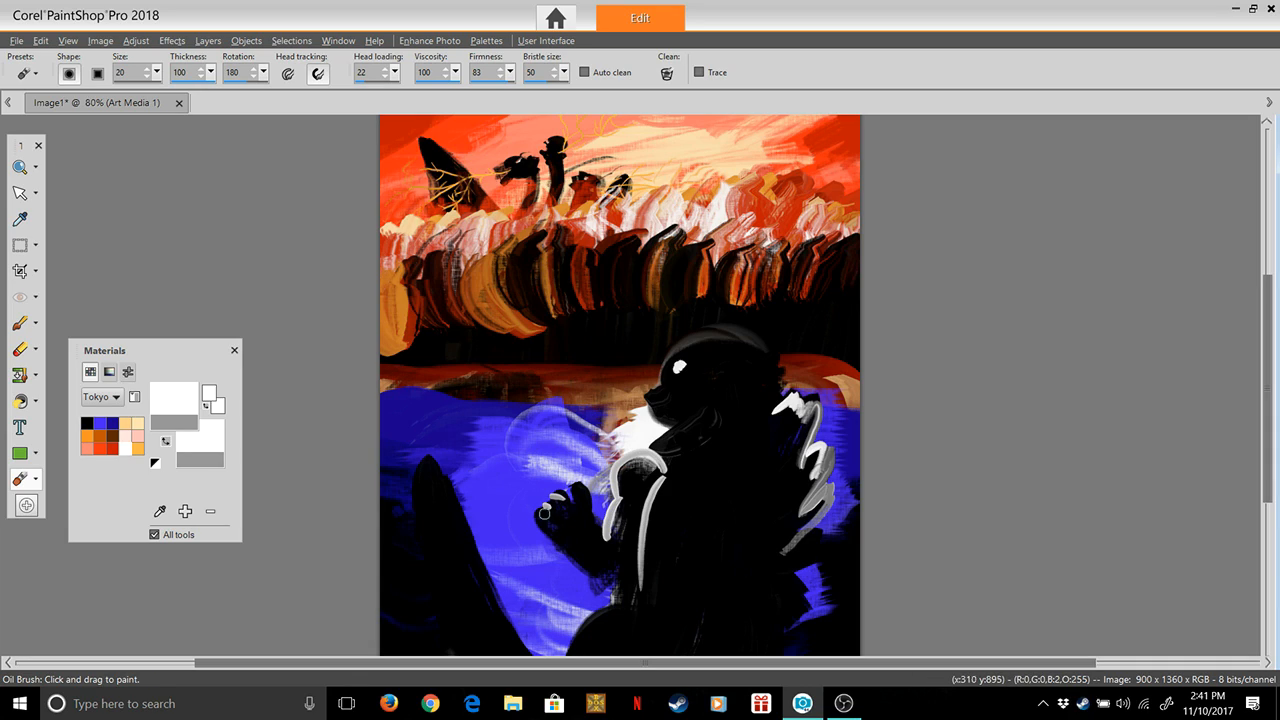
pyautogui.moveTo(584, 489); pyautogui.dragTo(570, 482)
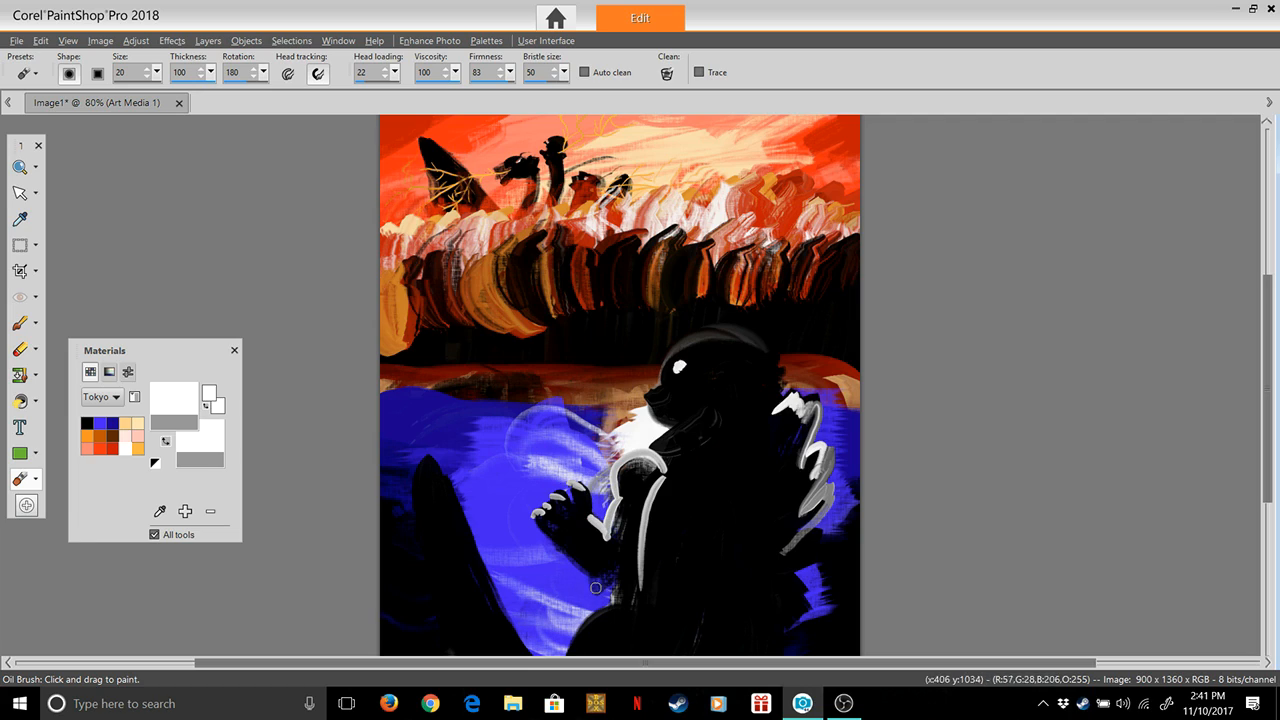
pyautogui.moveTo(604, 583); pyautogui.dragTo(592, 585)
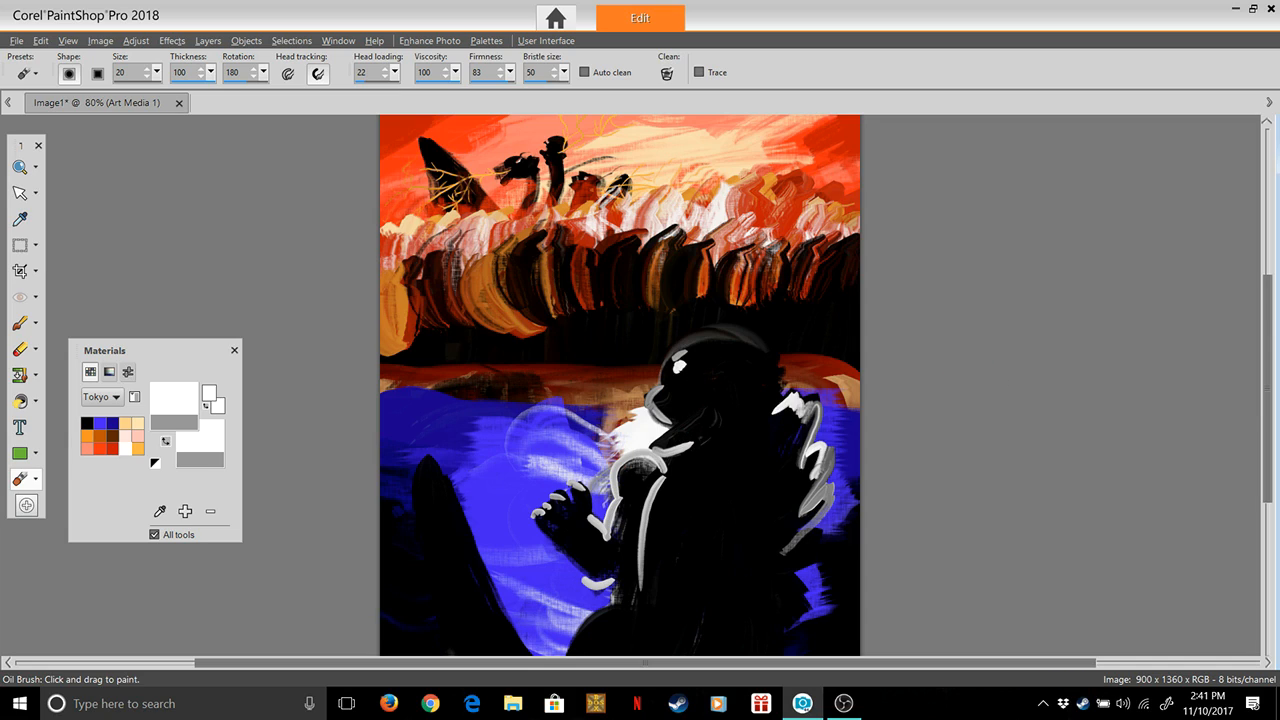
# Paint a white outline around the tail's tip and a jagged white highlight down the length of the tail
pyautogui.scroll(-5, 1228, 396)
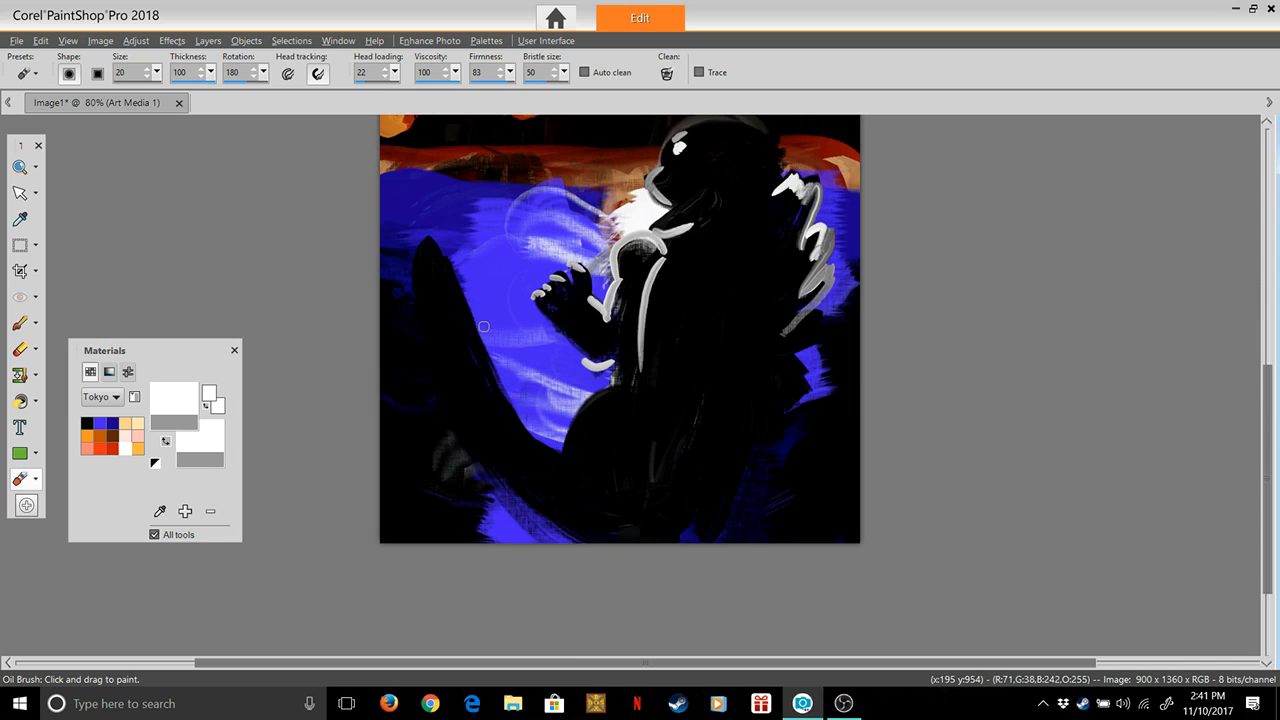
pyautogui.moveTo(423, 280)
pyautogui.mouseDown()
pyautogui.moveTo(439, 239)
pyautogui.moveTo(478, 364)
pyautogui.mouseUp()
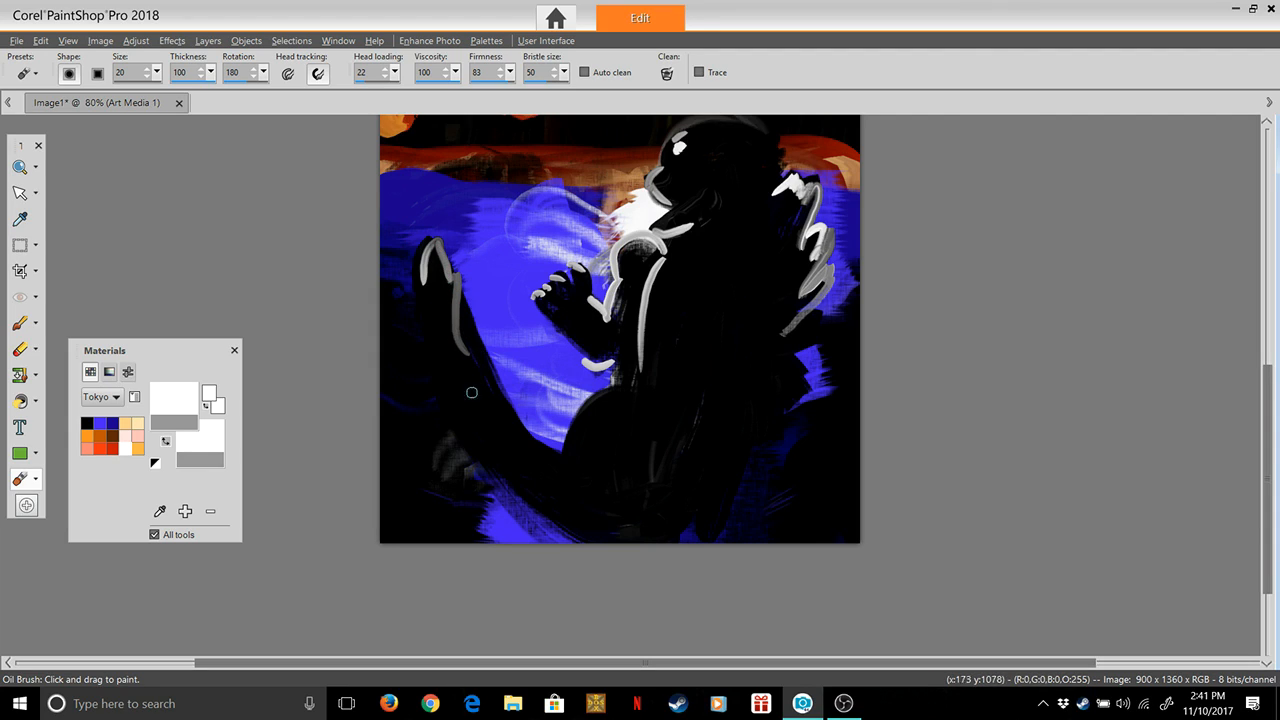
pyautogui.moveTo(459, 353)
pyautogui.mouseDown()
pyautogui.moveTo(443, 342)
pyautogui.moveTo(468, 400)
pyautogui.moveTo(458, 389)
pyautogui.mouseUp()
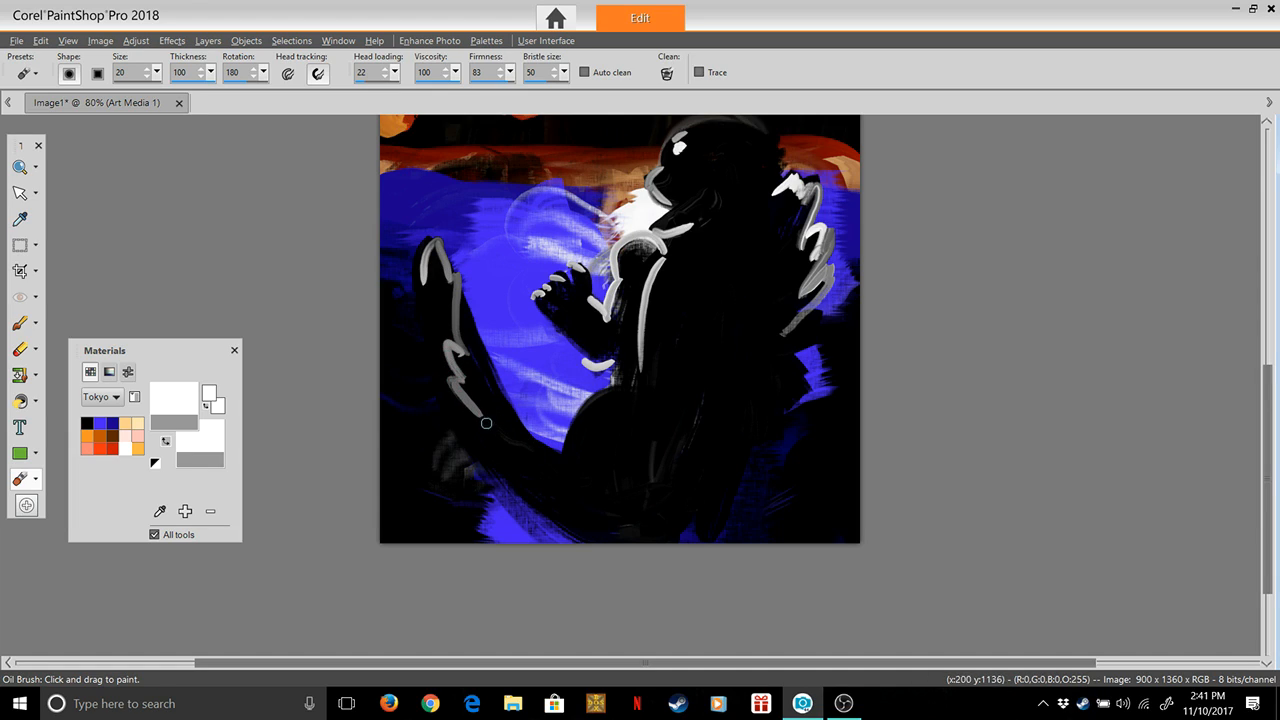
pyautogui.moveTo(470, 418); pyautogui.dragTo(563, 502)
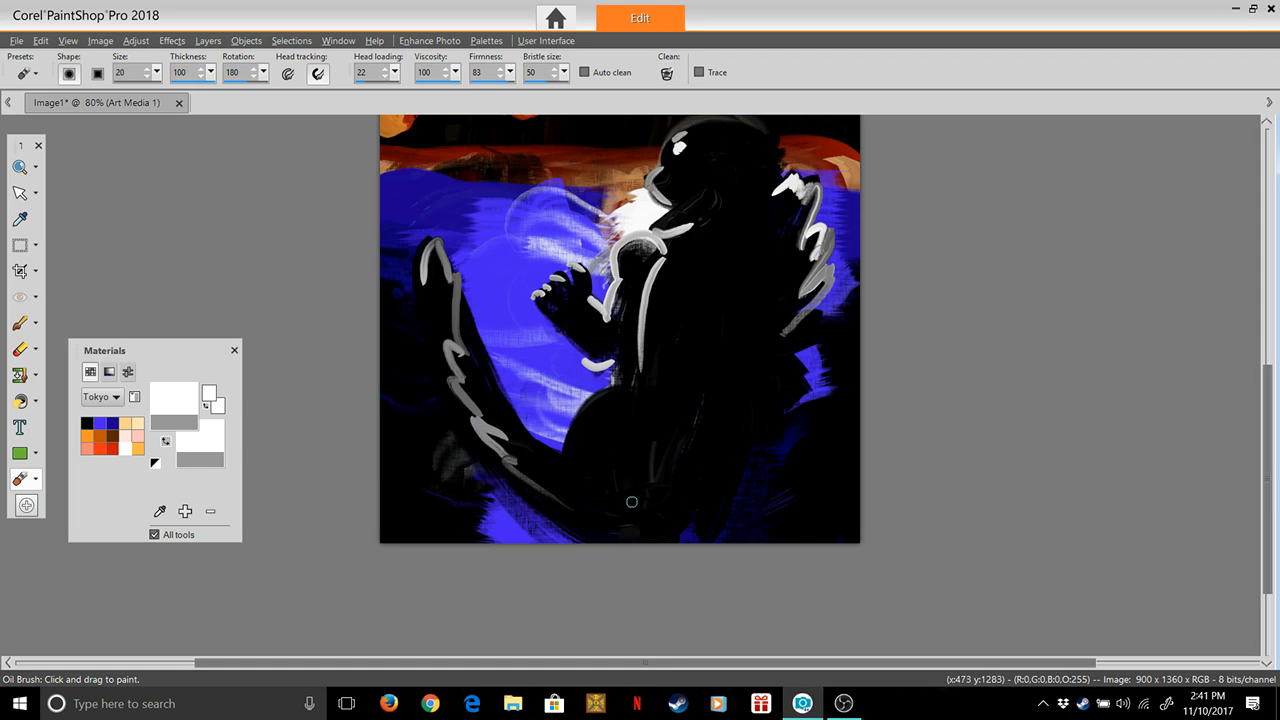
# Continue the jagged white outline down the lower back spikes and under the tail, and paint a white curve along the thigh
pyautogui.moveTo(801, 320)
pyautogui.mouseDown()
pyautogui.moveTo(792, 355)
pyautogui.moveTo(796, 408)
pyautogui.moveTo(818, 372)
pyautogui.moveTo(793, 358)
pyautogui.moveTo(808, 367)
pyautogui.moveTo(793, 390)
pyautogui.moveTo(806, 404)
pyautogui.moveTo(766, 423)
pyautogui.moveTo(786, 430)
pyautogui.moveTo(708, 520)
pyautogui.moveTo(646, 542)
pyautogui.moveTo(658, 539)
pyautogui.moveTo(545, 543)
pyautogui.moveTo(582, 524)
pyautogui.moveTo(660, 537)
pyautogui.moveTo(700, 526)
pyautogui.moveTo(607, 540)
pyautogui.moveTo(505, 463)
pyautogui.mouseUp()
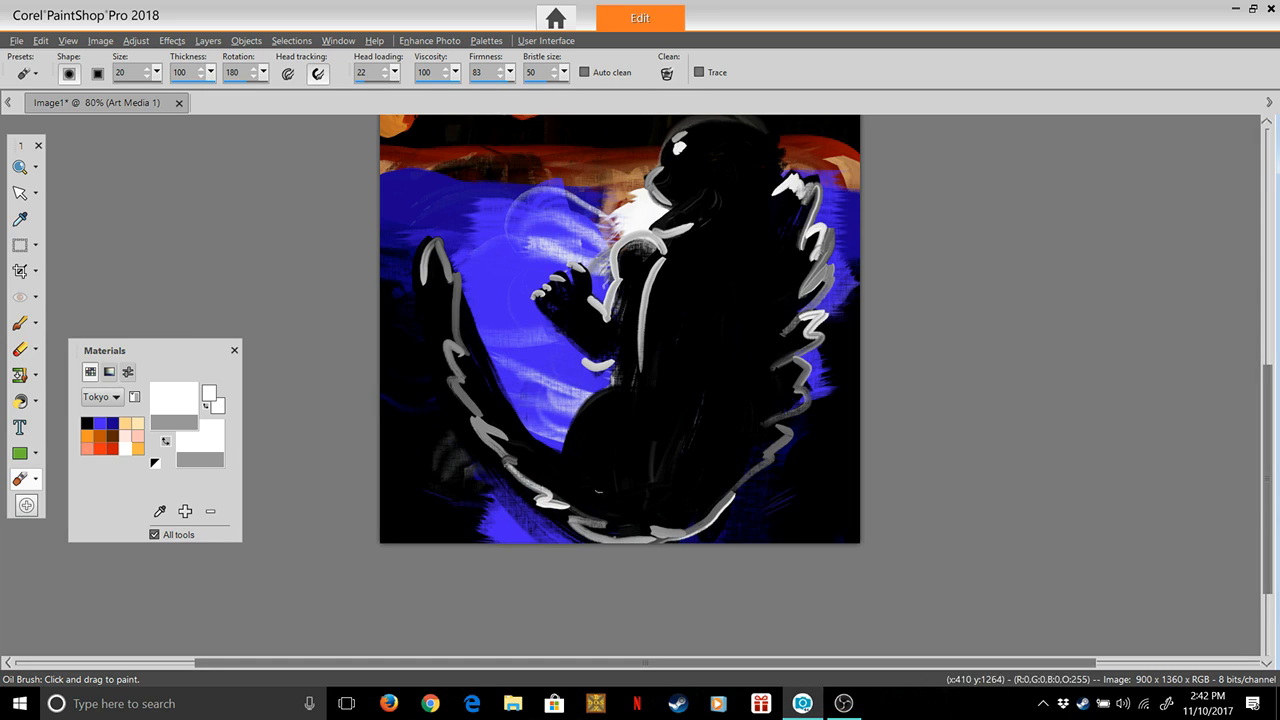
pyautogui.moveTo(619, 372)
pyautogui.mouseDown()
pyautogui.moveTo(578, 409)
pyautogui.moveTo(553, 468)
pyautogui.mouseUp()
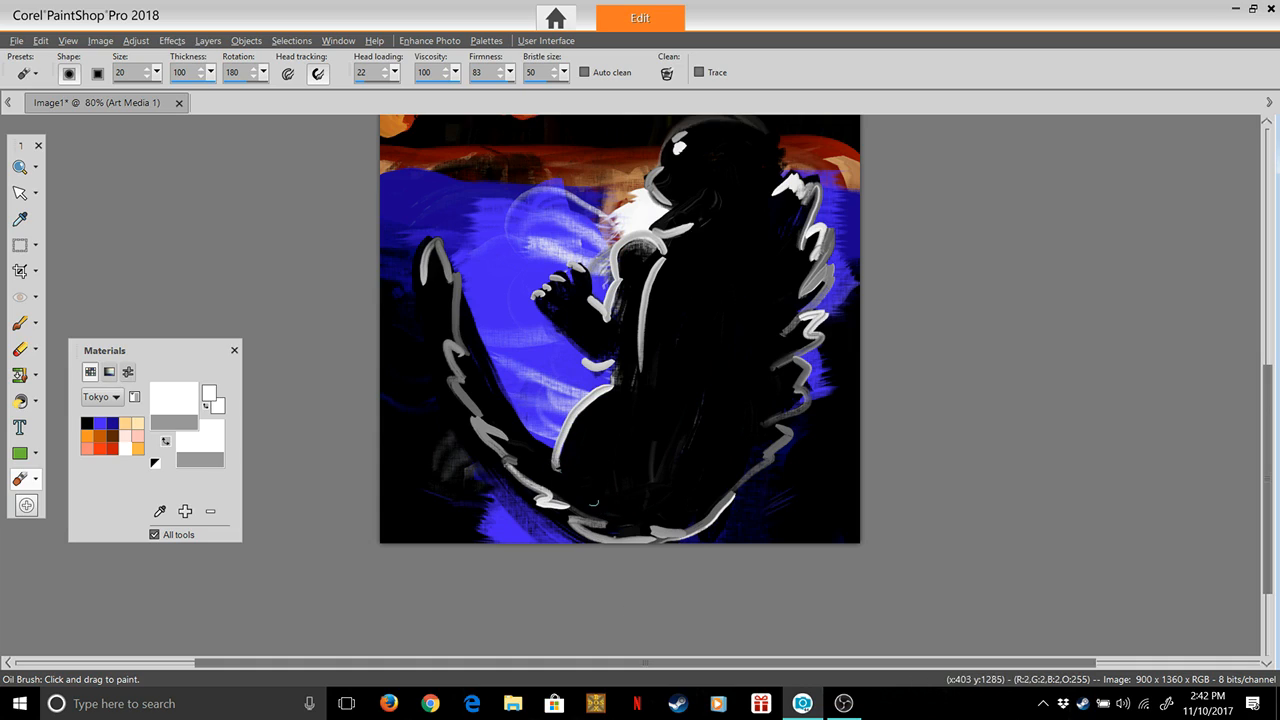
pyautogui.hotkey('ctrl', 'z')
pyautogui.hotkey('ctrl', 'z')
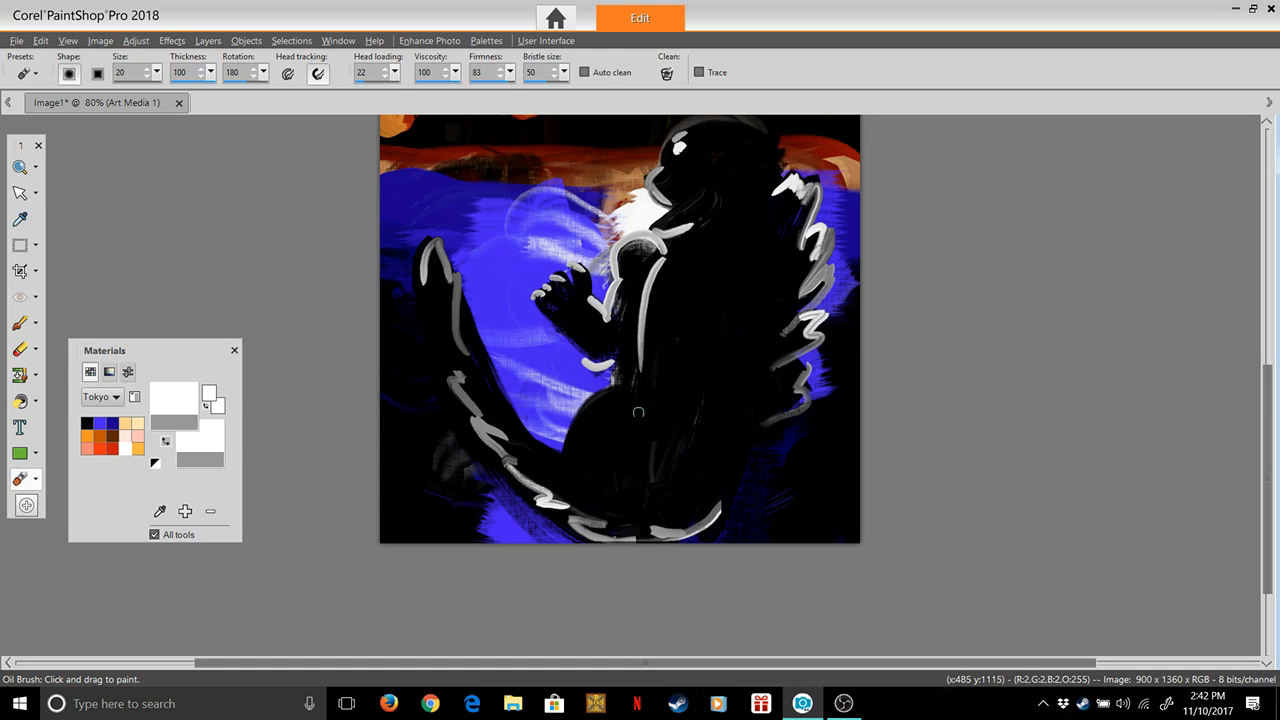
pyautogui.moveTo(619, 383); pyautogui.dragTo(568, 441)
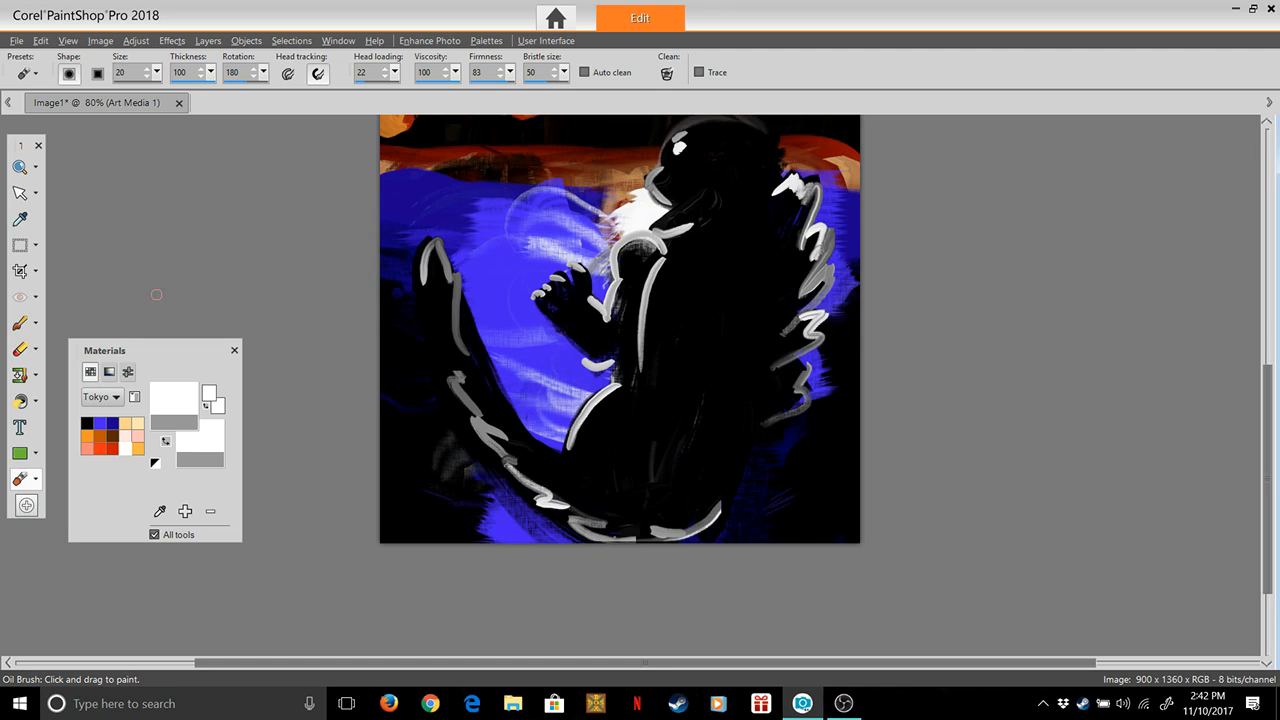
# With dark blue from the Tokyo palette, edge the tail tip, face, shoulder, chest and claws, and paint a long curve down the back
pyautogui.click(112, 422)
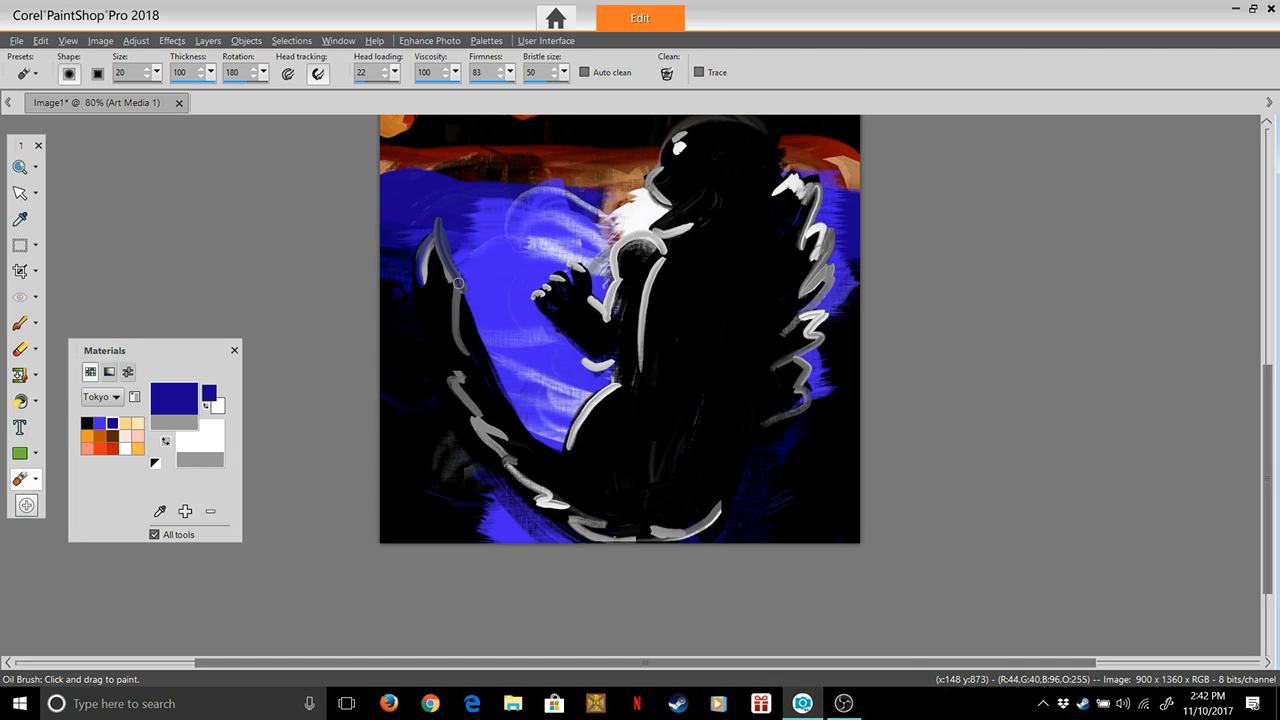
pyautogui.moveTo(460, 295)
pyautogui.mouseDown()
pyautogui.moveTo(456, 333)
pyautogui.moveTo(482, 370)
pyautogui.moveTo(455, 361)
pyautogui.moveTo(462, 400)
pyautogui.moveTo(485, 417)
pyautogui.mouseUp()
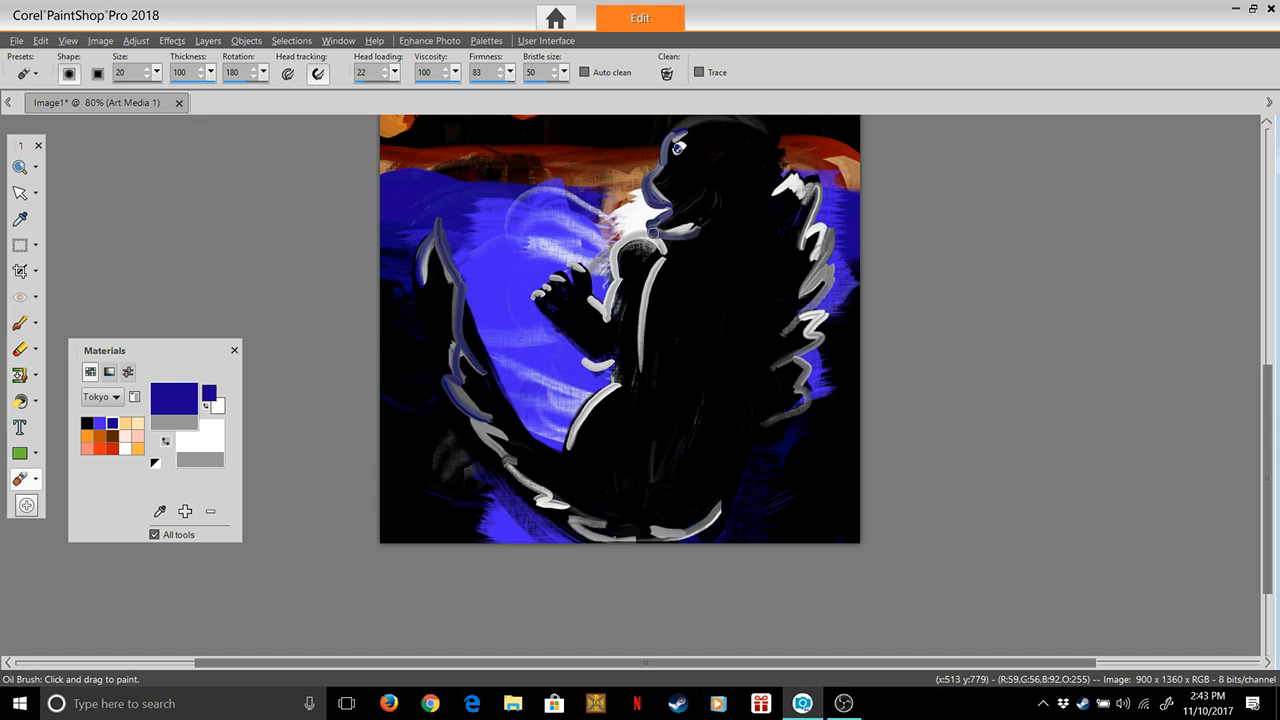
pyautogui.moveTo(646, 233)
pyautogui.mouseDown()
pyautogui.moveTo(615, 252)
pyautogui.moveTo(605, 307)
pyautogui.mouseUp()
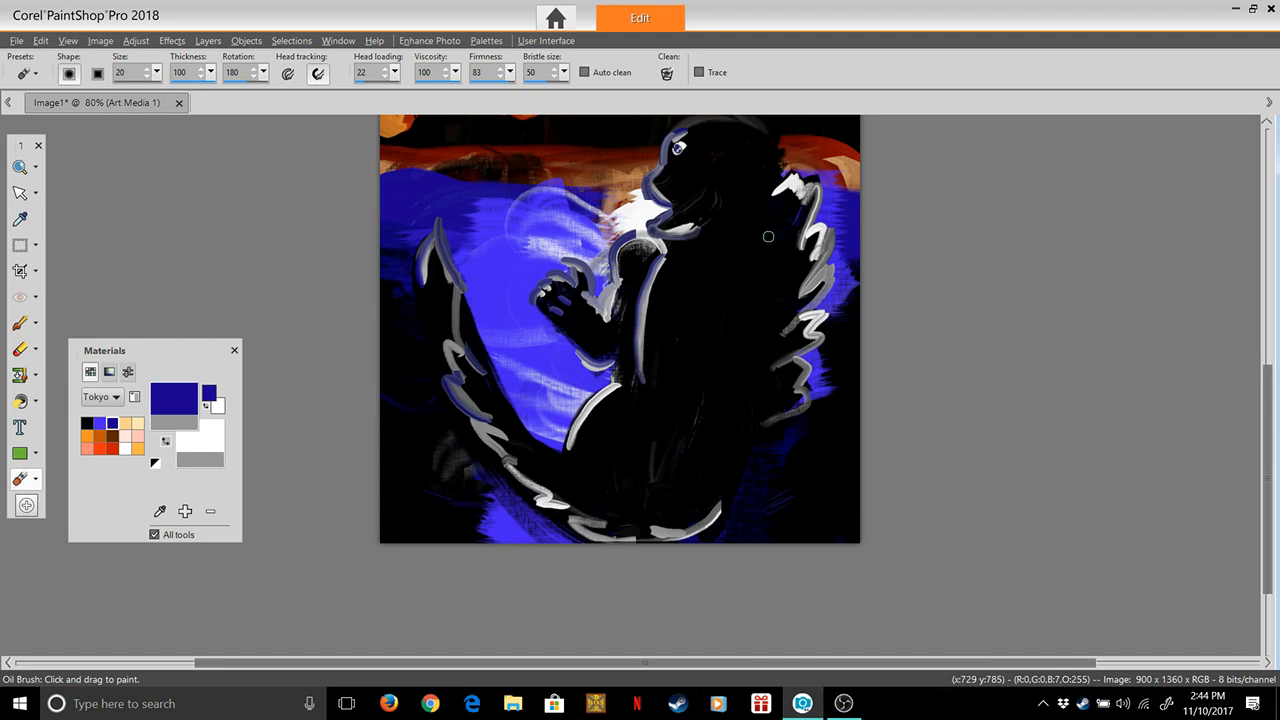
pyautogui.moveTo(772, 212); pyautogui.dragTo(737, 407)
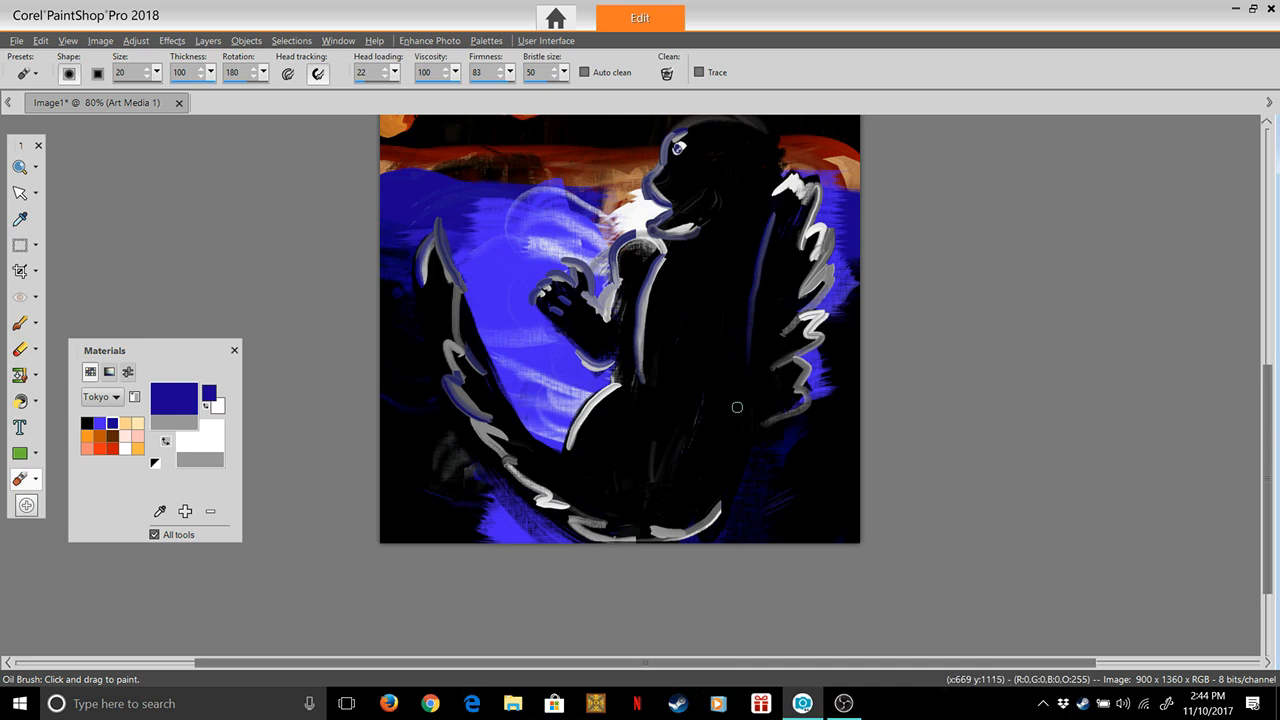
pyautogui.moveTo(745, 355); pyautogui.dragTo(723, 463)
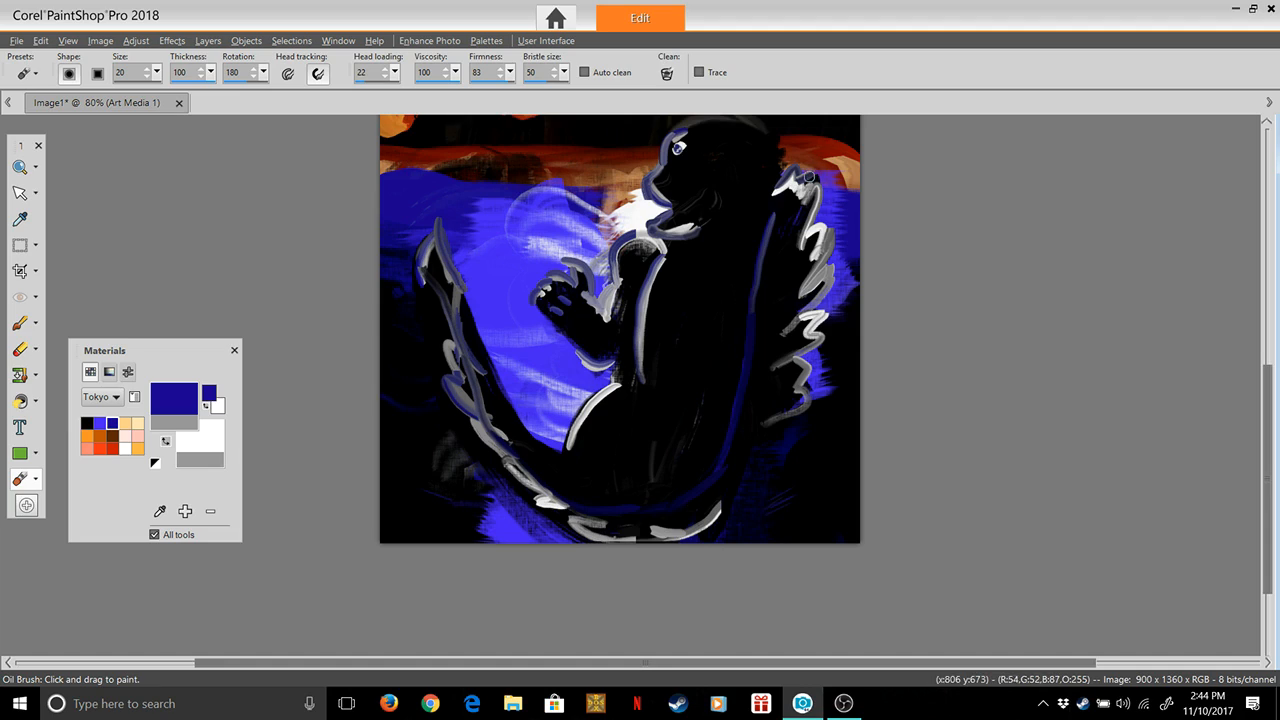
# Paint dark blue zigzags over the white back spikes and along the tail's lower edge, cleaning the brush between strokes
pyautogui.moveTo(816, 170)
pyautogui.mouseDown()
pyautogui.moveTo(807, 240)
pyautogui.moveTo(818, 226)
pyautogui.mouseUp()
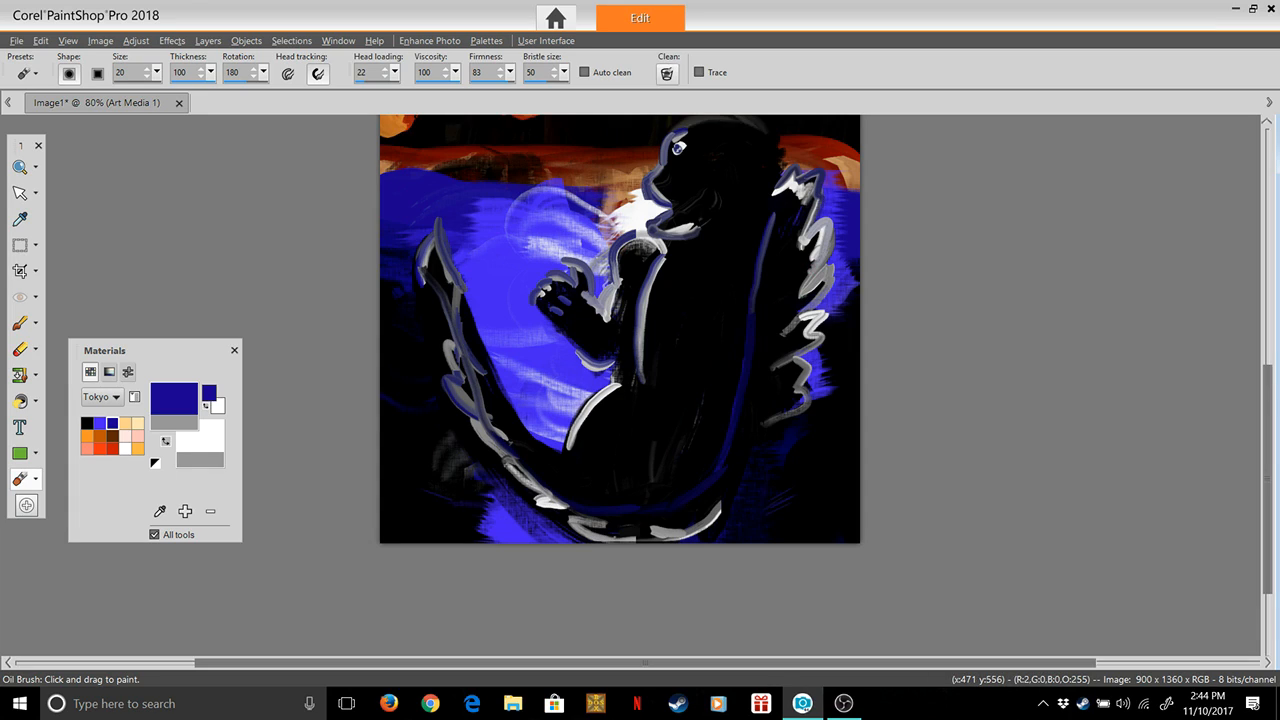
pyautogui.click(667, 74)
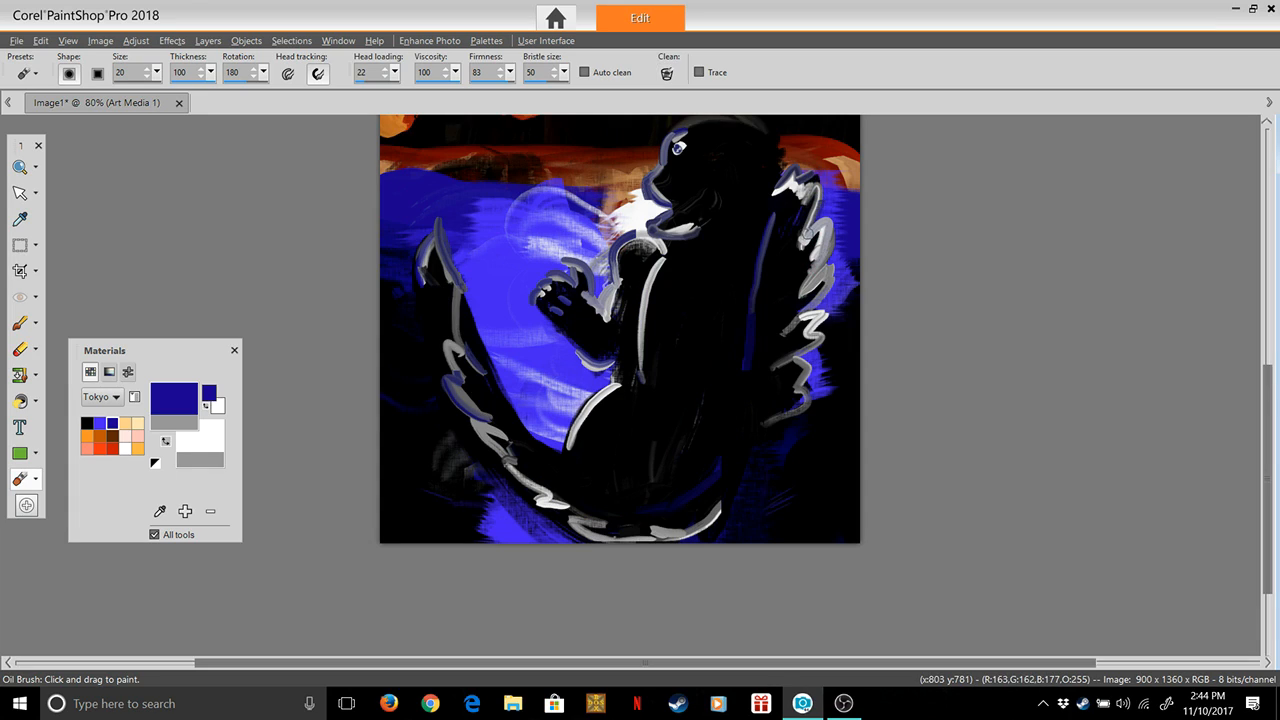
pyautogui.moveTo(814, 229)
pyautogui.mouseDown()
pyautogui.moveTo(828, 222)
pyautogui.moveTo(815, 282)
pyautogui.moveTo(843, 266)
pyautogui.moveTo(834, 309)
pyautogui.moveTo(806, 340)
pyautogui.moveTo(828, 330)
pyautogui.moveTo(787, 365)
pyautogui.mouseUp()
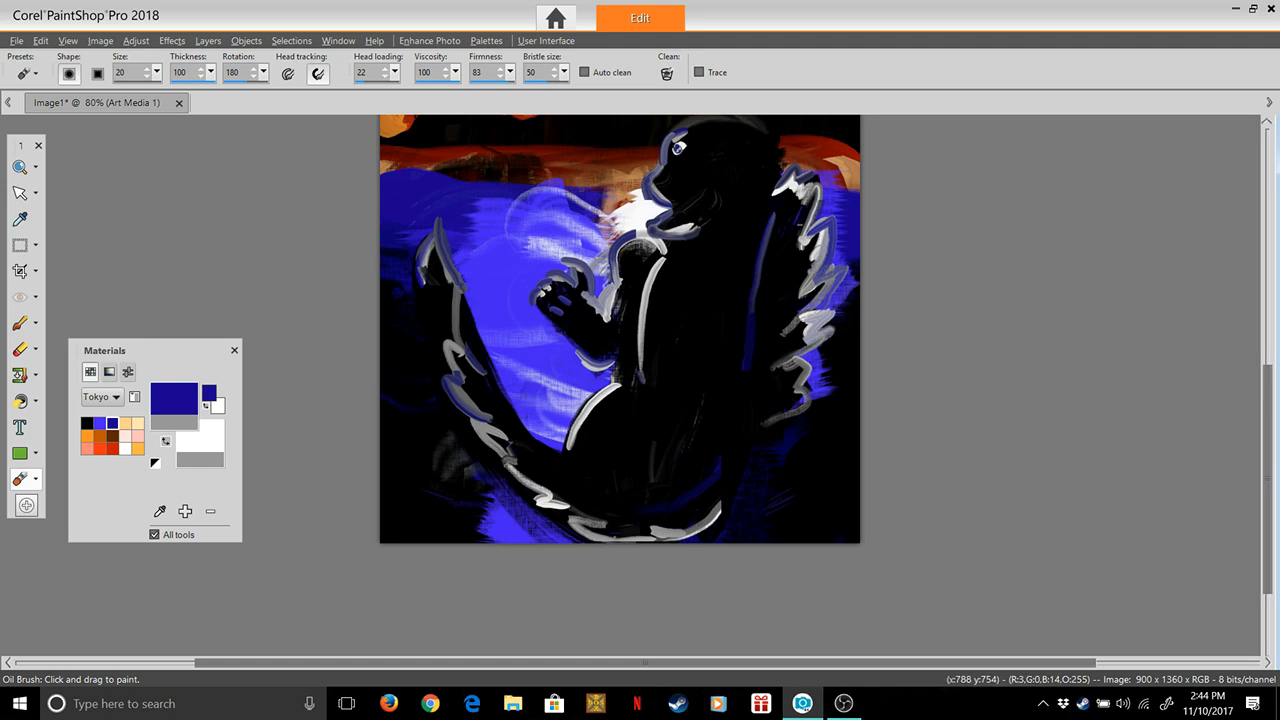
pyautogui.click(667, 74)
pyautogui.hotkey('ctrl', 'z')
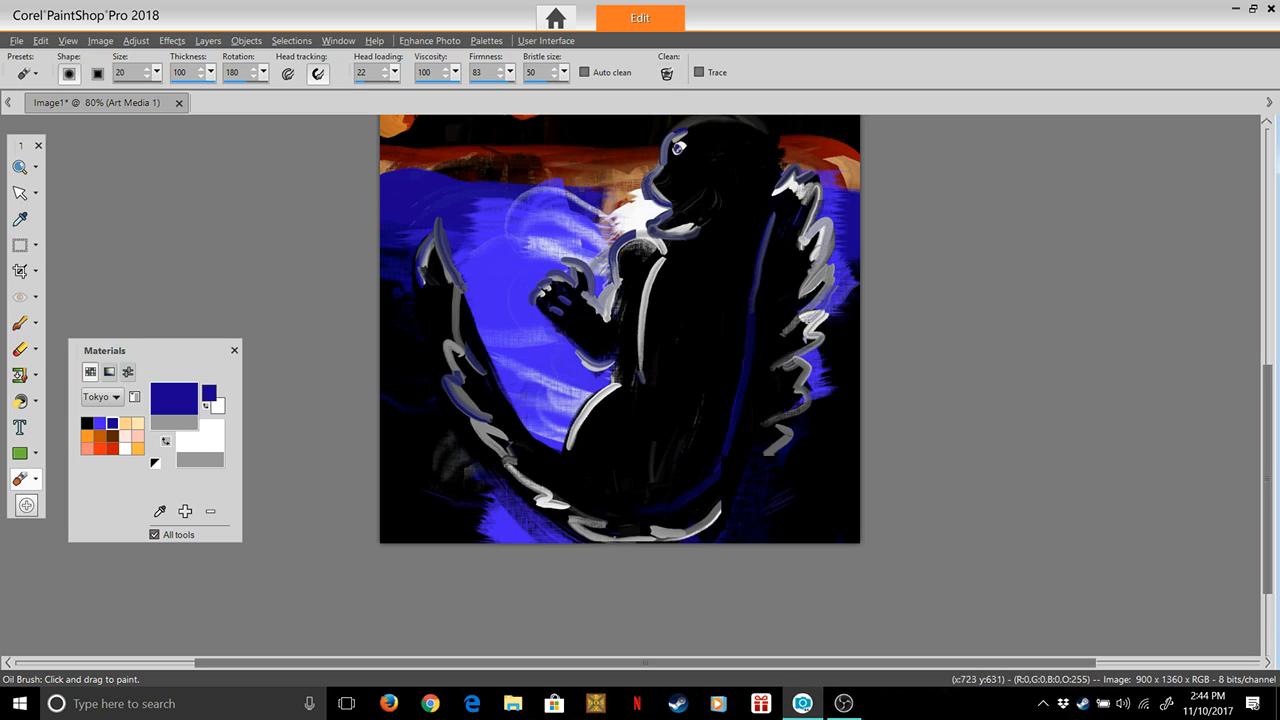
pyautogui.moveTo(809, 312)
pyautogui.mouseDown()
pyautogui.moveTo(830, 310)
pyautogui.moveTo(822, 330)
pyautogui.mouseUp()
pyautogui.moveTo(815, 335)
pyautogui.mouseDown()
pyautogui.moveTo(792, 362)
pyautogui.moveTo(812, 371)
pyautogui.moveTo(795, 360)
pyautogui.moveTo(809, 363)
pyautogui.moveTo(797, 391)
pyautogui.moveTo(809, 410)
pyautogui.moveTo(777, 422)
pyautogui.moveTo(790, 442)
pyautogui.moveTo(750, 466)
pyautogui.moveTo(712, 517)
pyautogui.moveTo(675, 532)
pyautogui.moveTo(686, 486)
pyautogui.moveTo(648, 501)
pyautogui.moveTo(689, 509)
pyautogui.moveTo(684, 538)
pyautogui.moveTo(645, 530)
pyautogui.mouseUp()
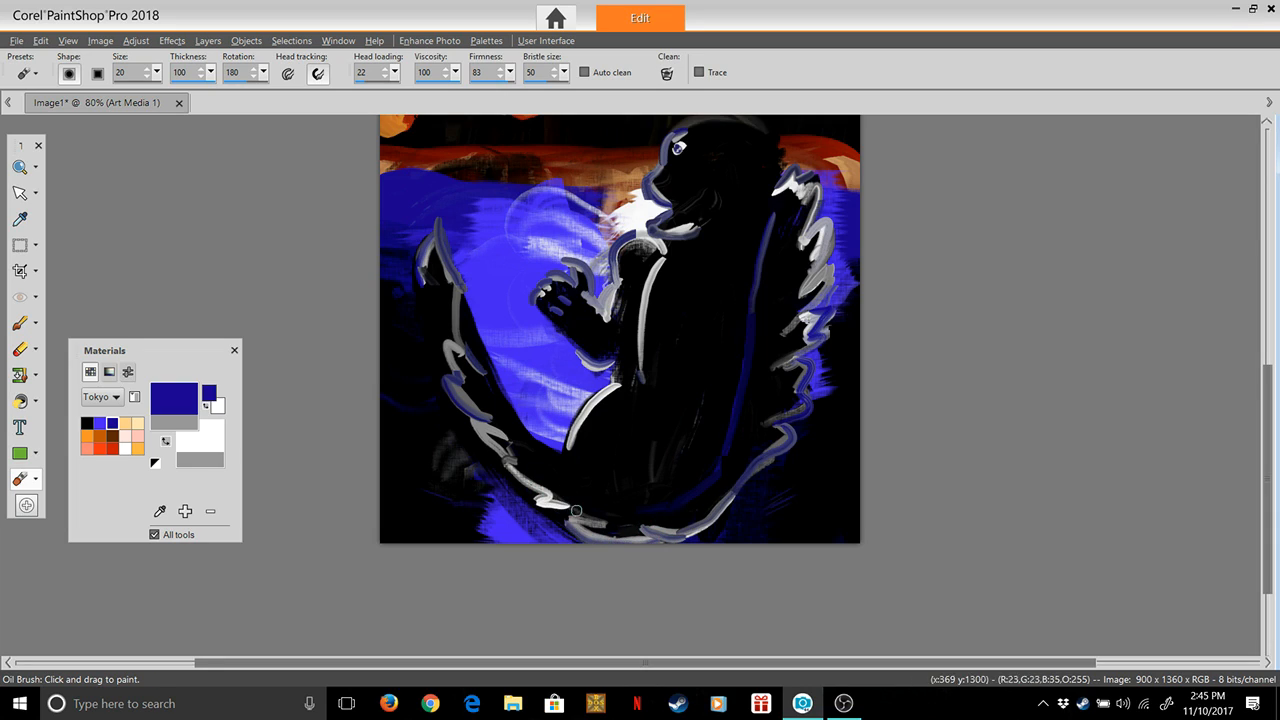
pyautogui.moveTo(572, 510)
pyautogui.mouseDown()
pyautogui.moveTo(525, 493)
pyautogui.moveTo(540, 493)
pyautogui.moveTo(481, 437)
pyautogui.mouseUp()
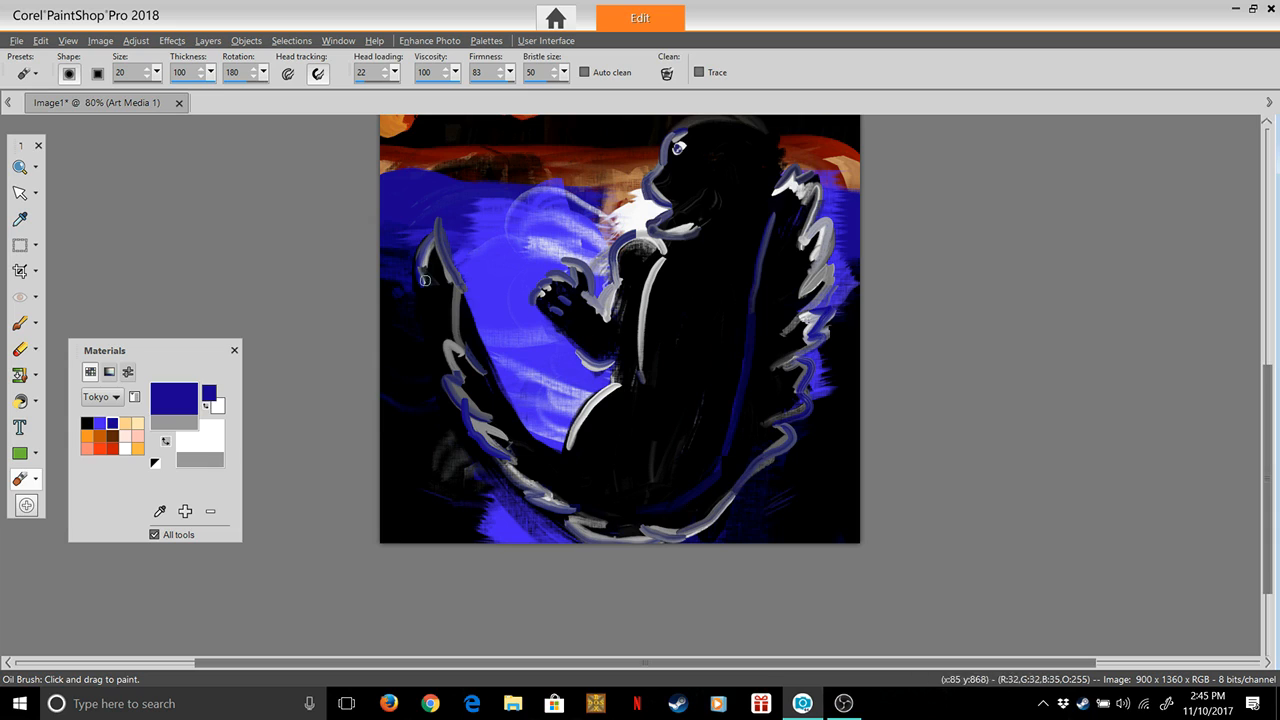
# Set the foreground color to the bright blue #4925fd from the Tokyo palette
pyautogui.click(100, 423)
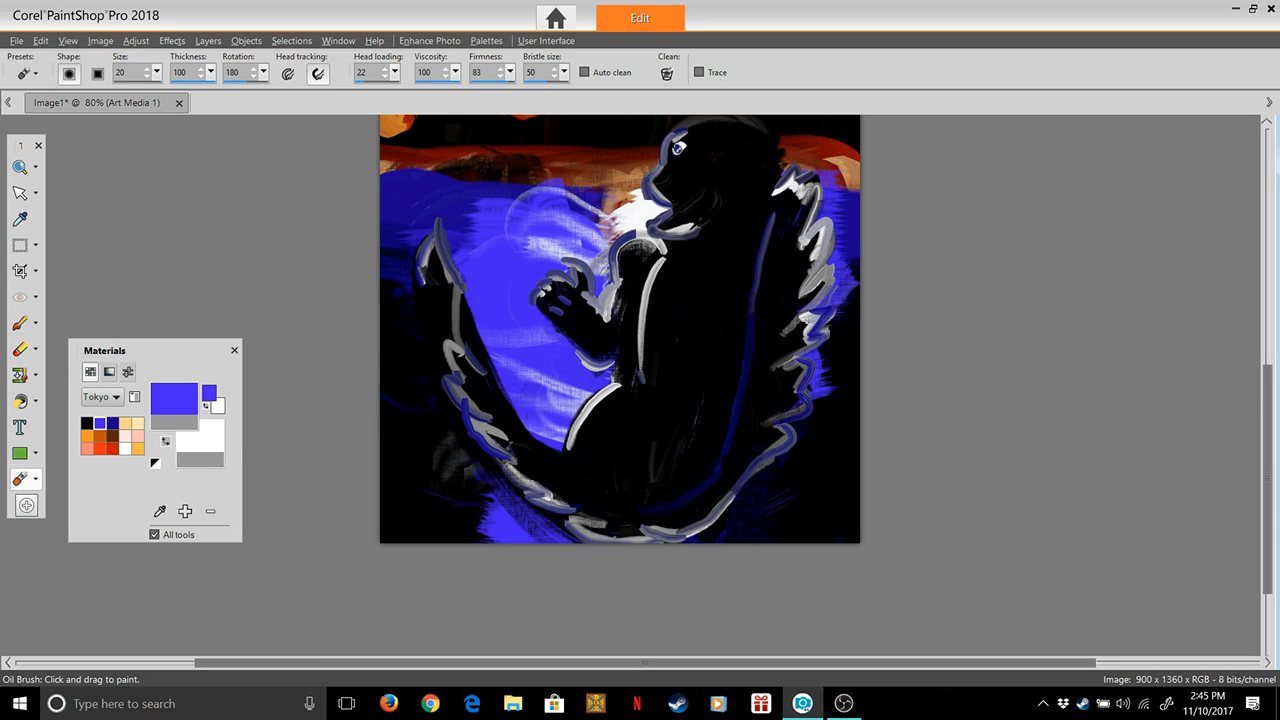
pyautogui.click(174, 399)
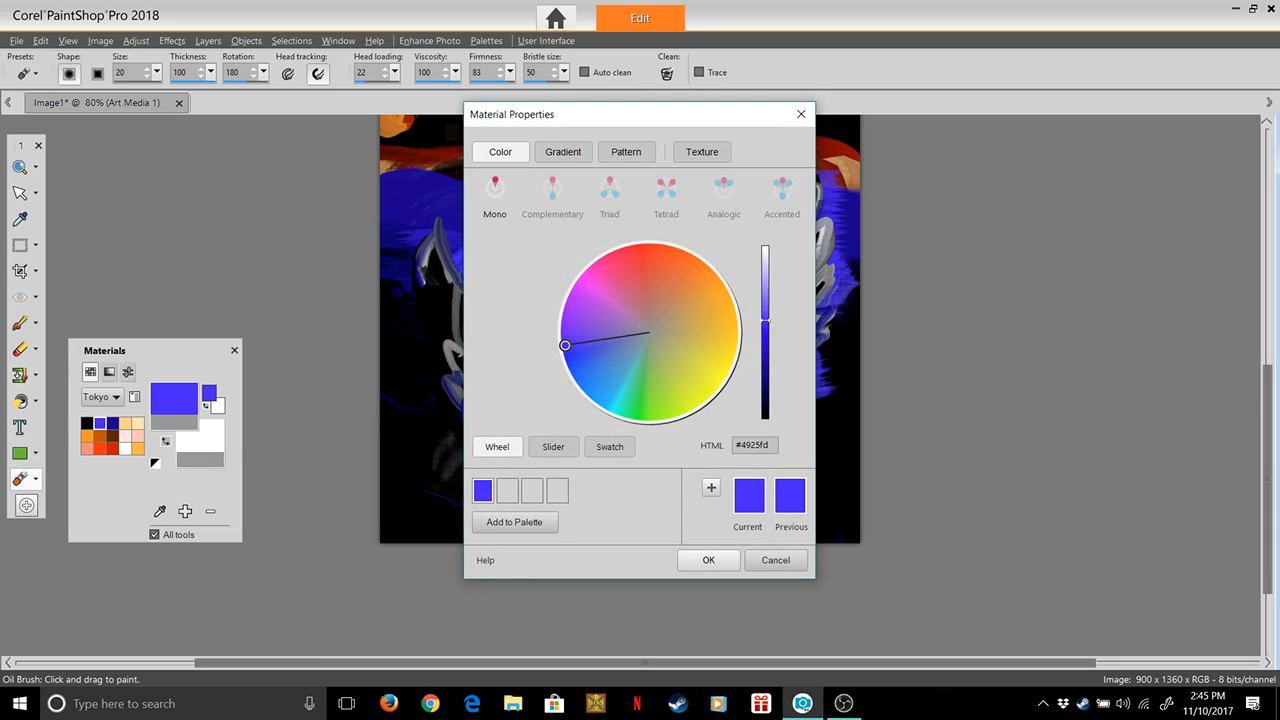
pyautogui.click(708, 560)
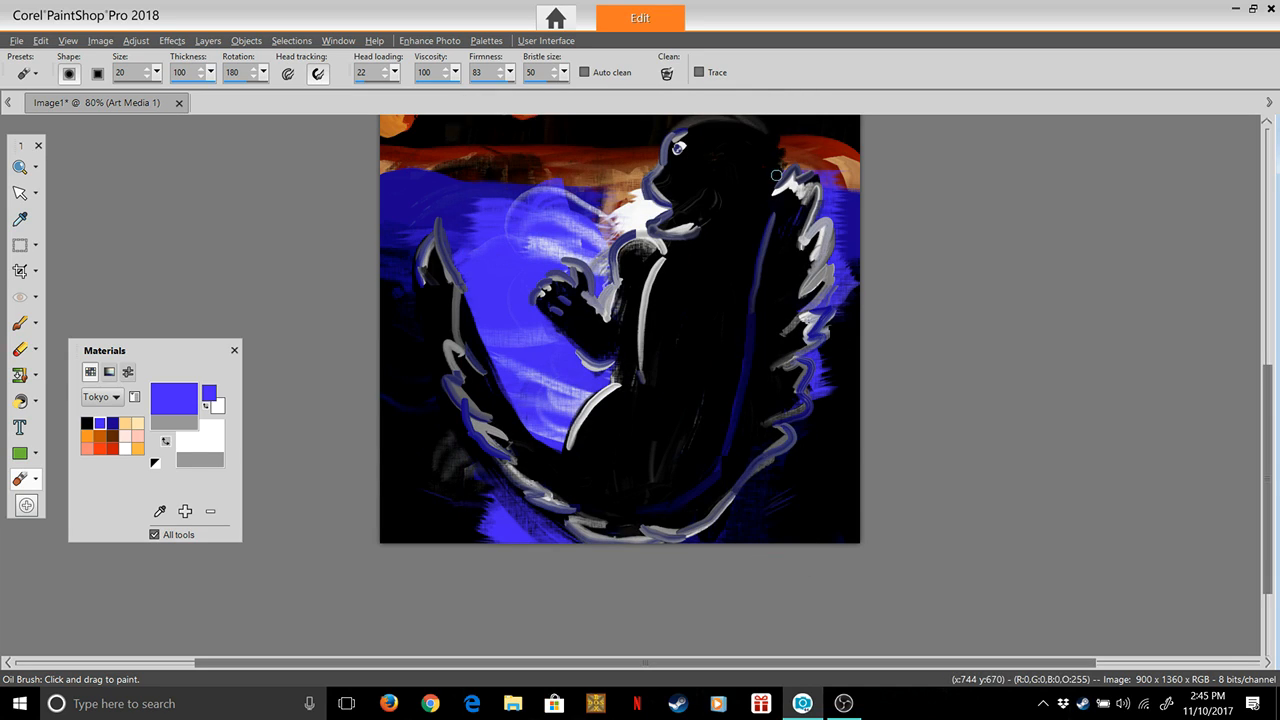
# With a cleaned brush, paint bright blue zigzags along the outer edge of the back spikes down to the lower back
pyautogui.moveTo(777, 179)
pyautogui.mouseDown()
pyautogui.moveTo(797, 160)
pyautogui.moveTo(800, 175)
pyautogui.moveTo(818, 172)
pyautogui.moveTo(800, 228)
pyautogui.mouseUp()
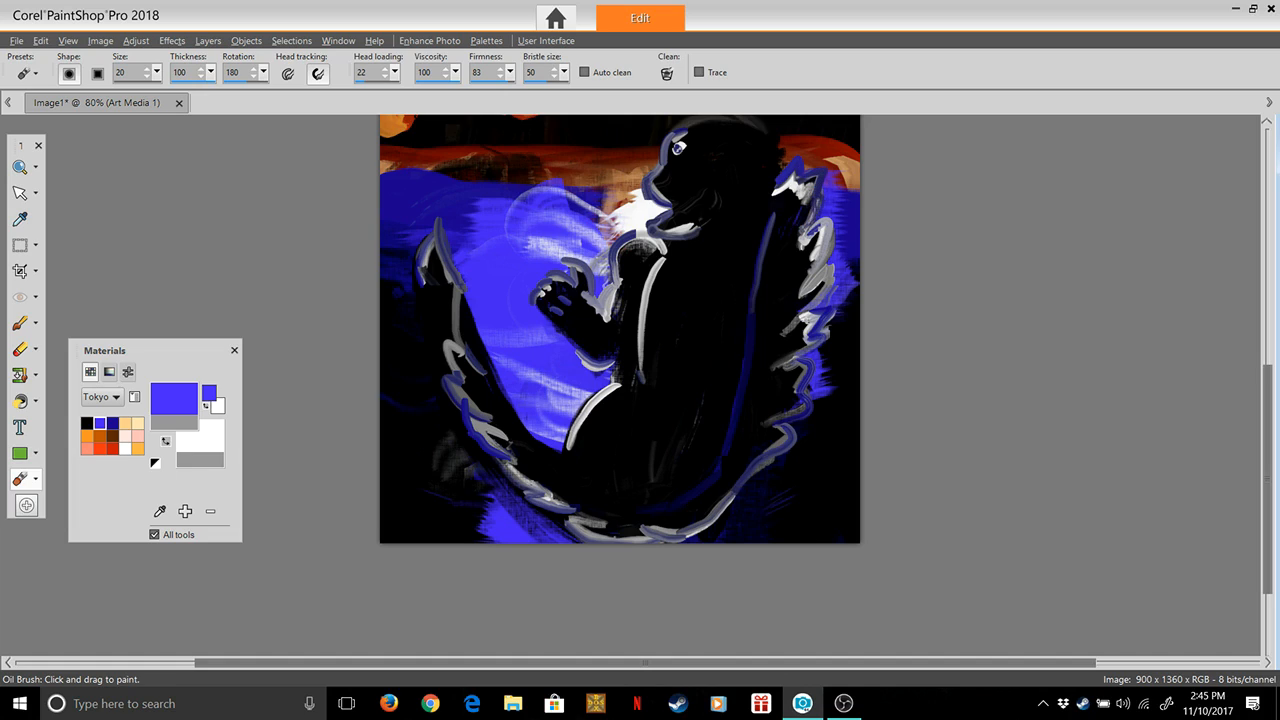
pyautogui.click(667, 74)
pyautogui.hotkey('ctrl', 'z')
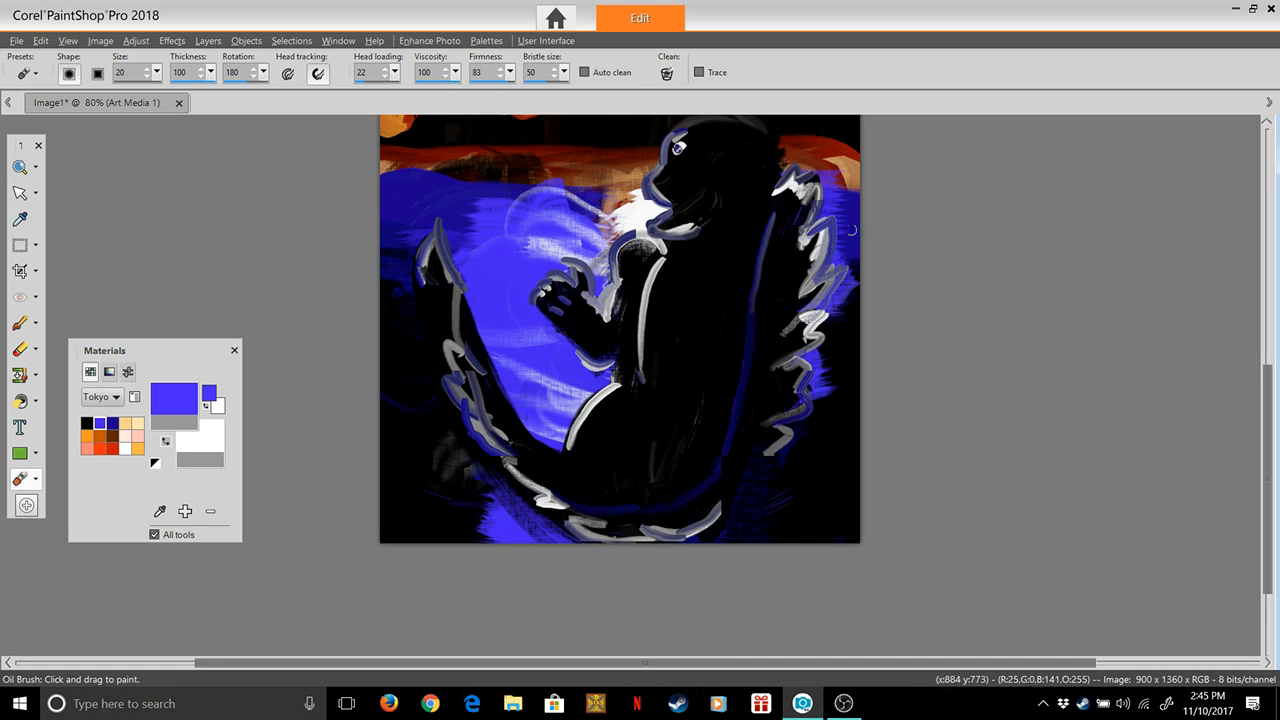
pyautogui.moveTo(779, 183)
pyautogui.mouseDown()
pyautogui.moveTo(800, 159)
pyautogui.moveTo(801, 178)
pyautogui.moveTo(816, 172)
pyautogui.moveTo(808, 198)
pyautogui.moveTo(830, 185)
pyautogui.moveTo(843, 232)
pyautogui.moveTo(813, 224)
pyautogui.moveTo(841, 214)
pyautogui.moveTo(828, 246)
pyautogui.moveTo(852, 292)
pyautogui.moveTo(815, 270)
pyautogui.moveTo(855, 261)
pyautogui.mouseUp()
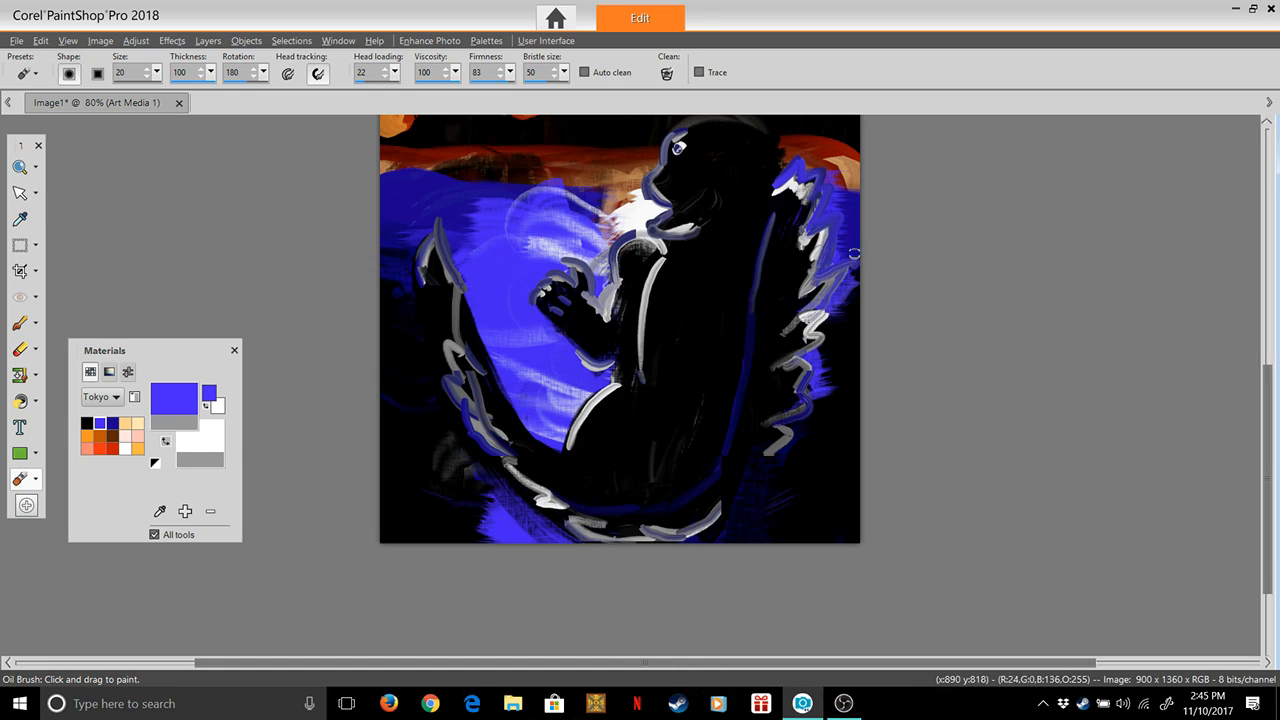
pyautogui.click(667, 74)
pyautogui.moveTo(826, 307)
pyautogui.mouseDown()
pyautogui.moveTo(808, 366)
pyautogui.moveTo(797, 358)
pyautogui.moveTo(834, 334)
pyautogui.moveTo(824, 328)
pyautogui.moveTo(843, 305)
pyautogui.mouseUp()
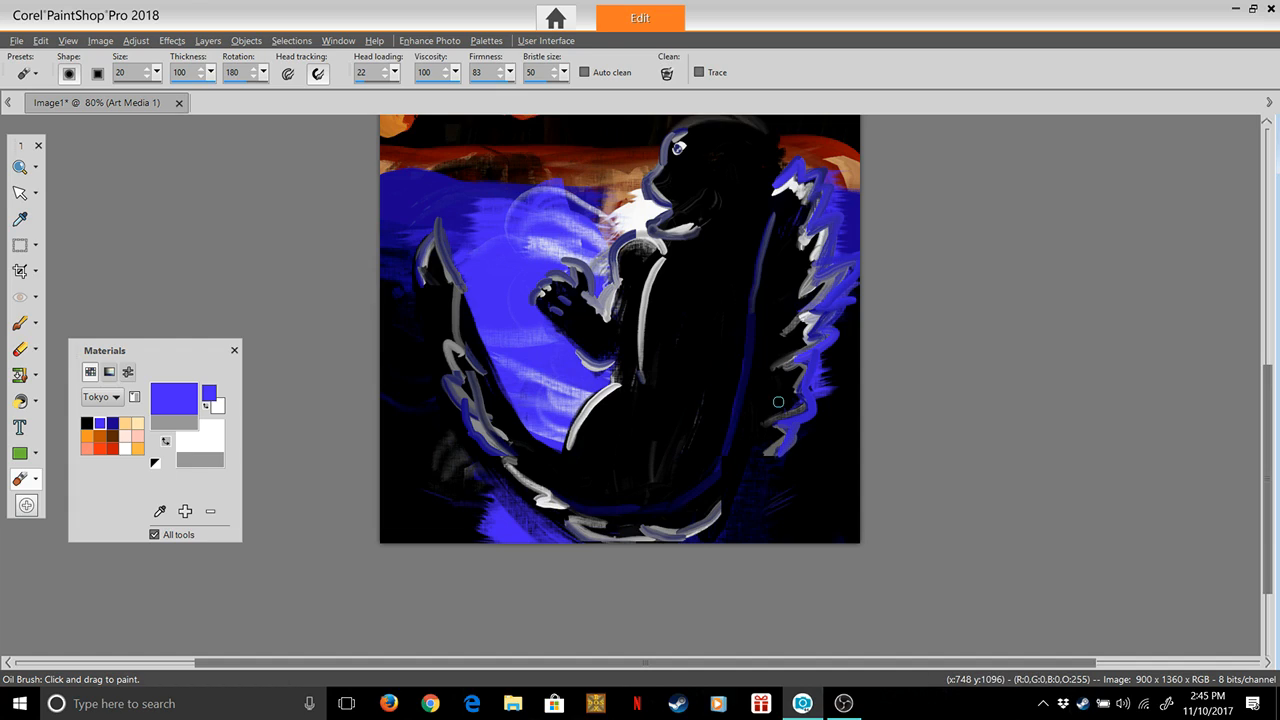
pyautogui.moveTo(780, 457)
pyautogui.mouseDown()
pyautogui.moveTo(722, 511)
pyautogui.moveTo(716, 539)
pyautogui.moveTo(750, 497)
pyautogui.moveTo(726, 513)
pyautogui.moveTo(768, 497)
pyautogui.moveTo(779, 466)
pyautogui.mouseUp()
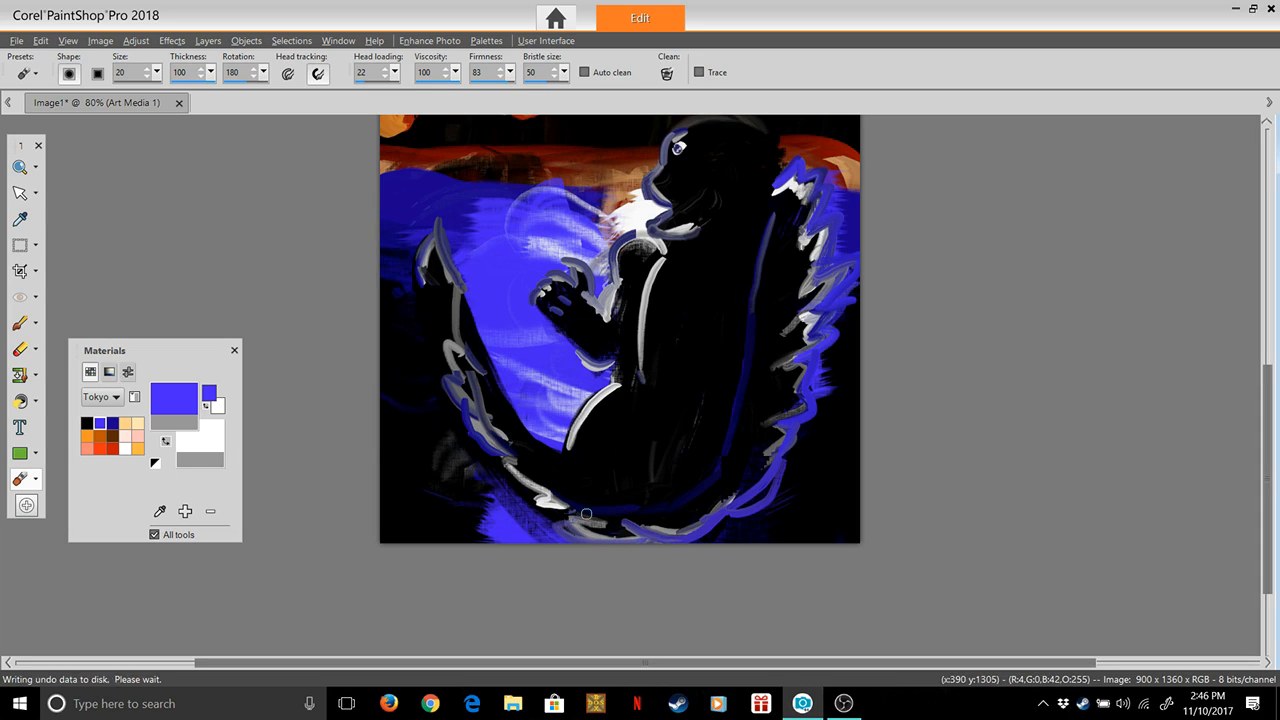
# Clean the brush and paint bright blue accents along the jagged edge of the tail up toward its tip
pyautogui.click(667, 74)
pyautogui.hotkey('ctrl', 'z')
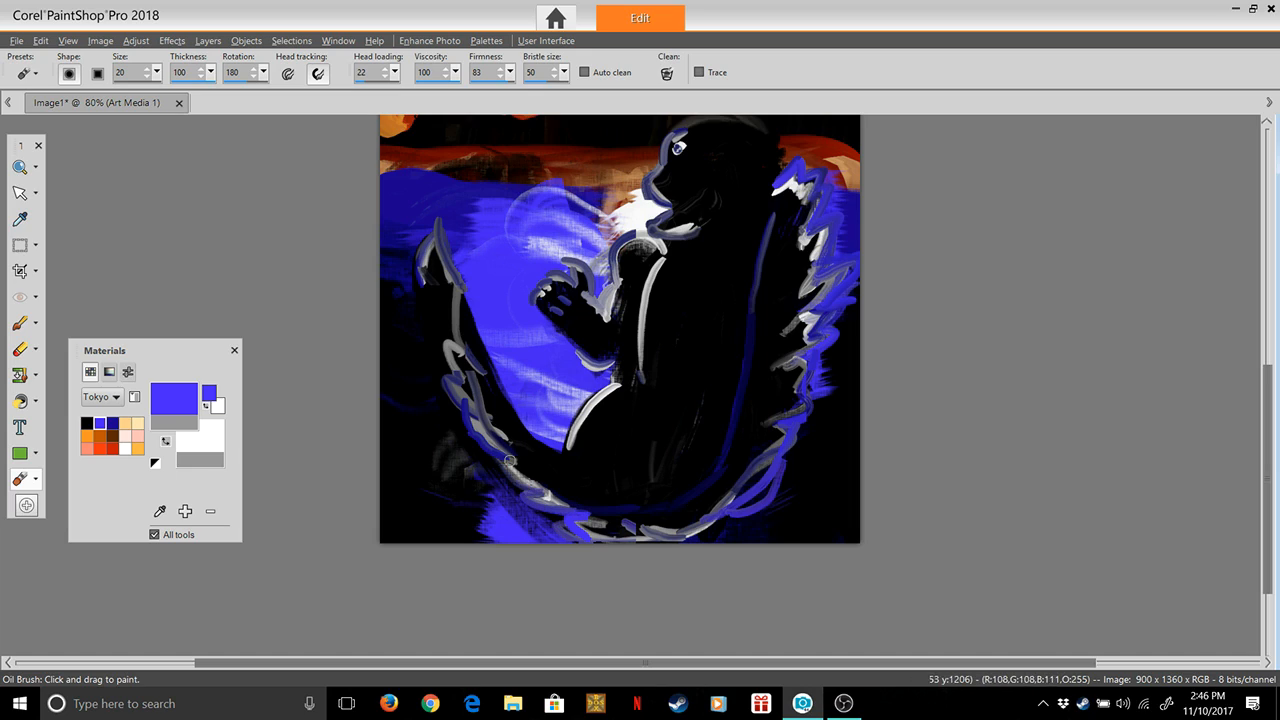
pyautogui.moveTo(513, 456)
pyautogui.mouseDown()
pyautogui.moveTo(462, 420)
pyautogui.moveTo(457, 411)
pyautogui.moveTo(481, 417)
pyautogui.moveTo(437, 372)
pyautogui.moveTo(470, 385)
pyautogui.moveTo(441, 359)
pyautogui.moveTo(441, 335)
pyautogui.moveTo(475, 356)
pyautogui.moveTo(510, 347)
pyautogui.moveTo(469, 350)
pyautogui.moveTo(462, 273)
pyautogui.moveTo(435, 219)
pyautogui.moveTo(409, 254)
pyautogui.moveTo(413, 284)
pyautogui.moveTo(450, 318)
pyautogui.mouseUp()
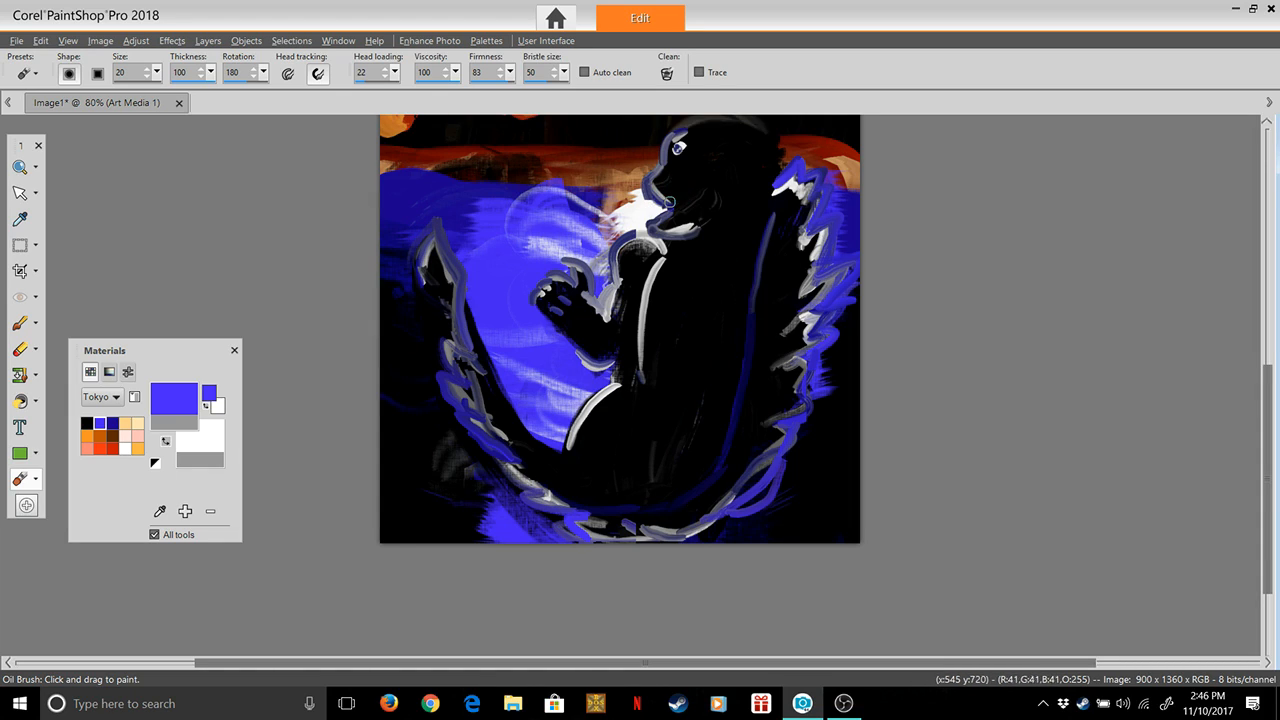
# Paint bright blue strokes in front of the figure's open mouth and outline the top and back of the head in bright blue
pyautogui.click(667, 74)
pyautogui.hotkey('ctrl', 'z')
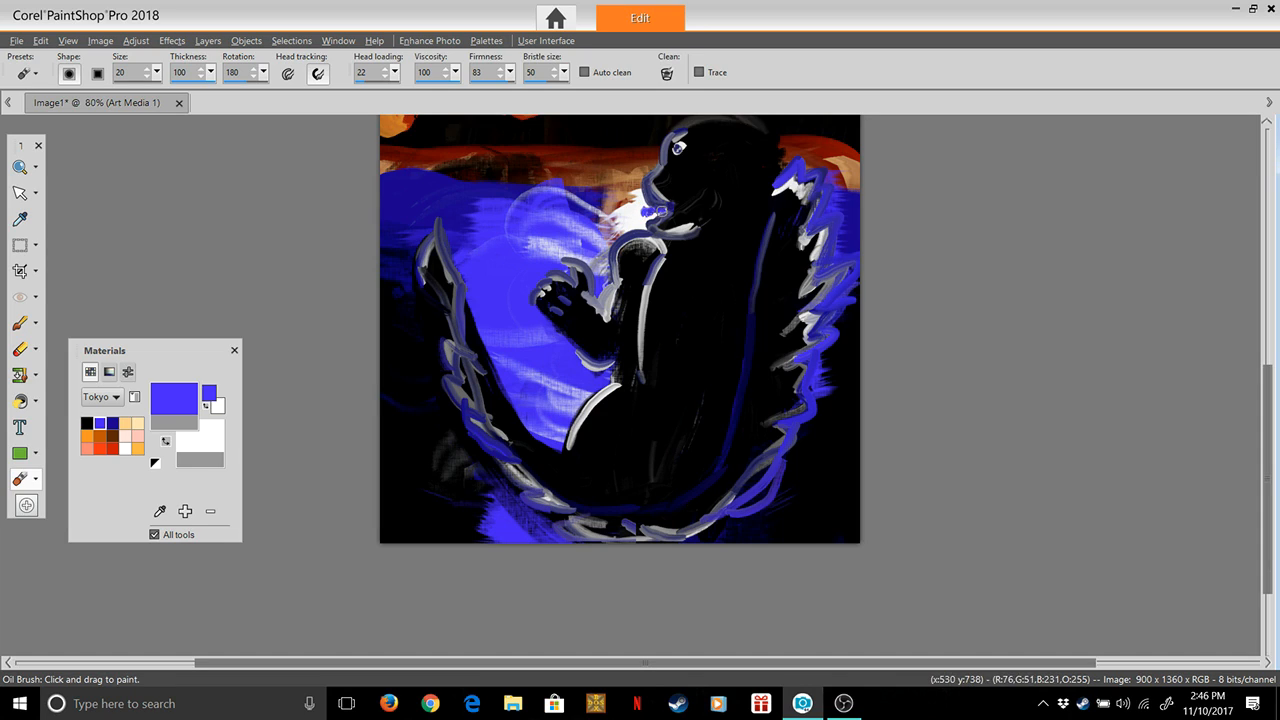
pyautogui.moveTo(647, 209)
pyautogui.mouseDown()
pyautogui.moveTo(640, 196)
pyautogui.moveTo(648, 227)
pyautogui.moveTo(641, 209)
pyautogui.mouseUp()
pyautogui.moveTo(714, 117); pyautogui.dragTo(810, 154)
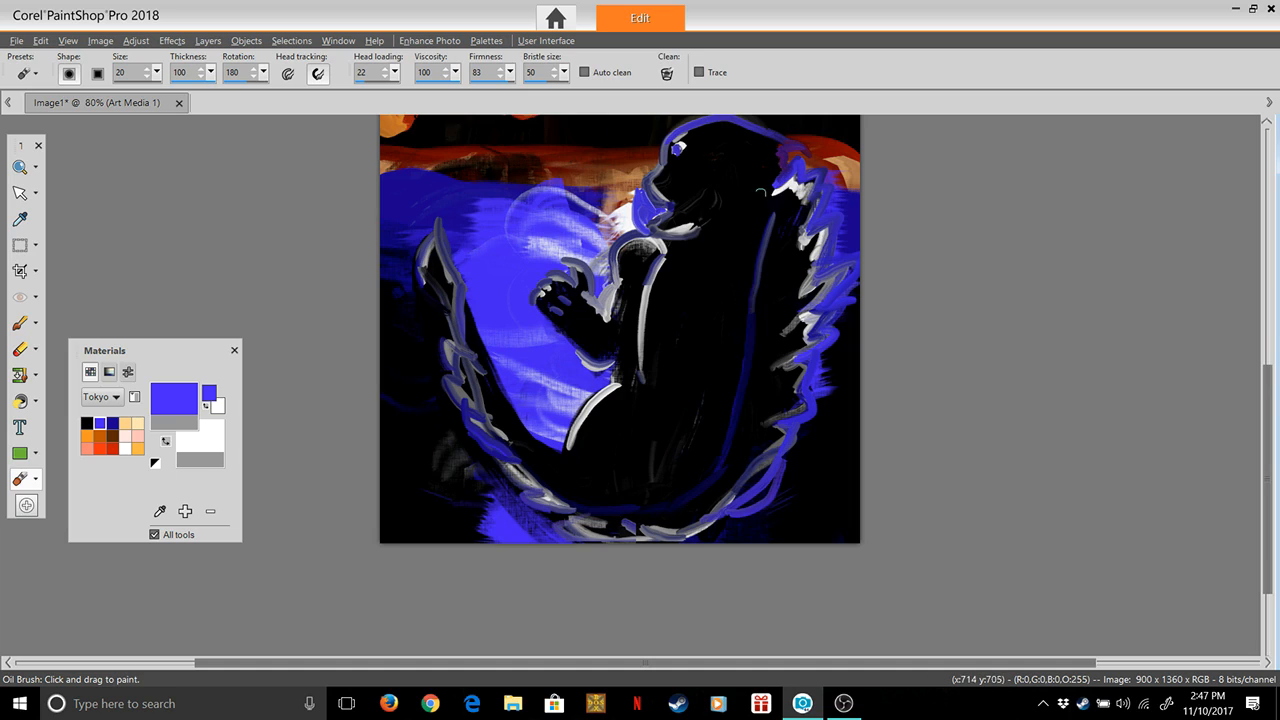
pyautogui.hotkey('ctrl', 'z')
pyautogui.hotkey('ctrl', 'z')
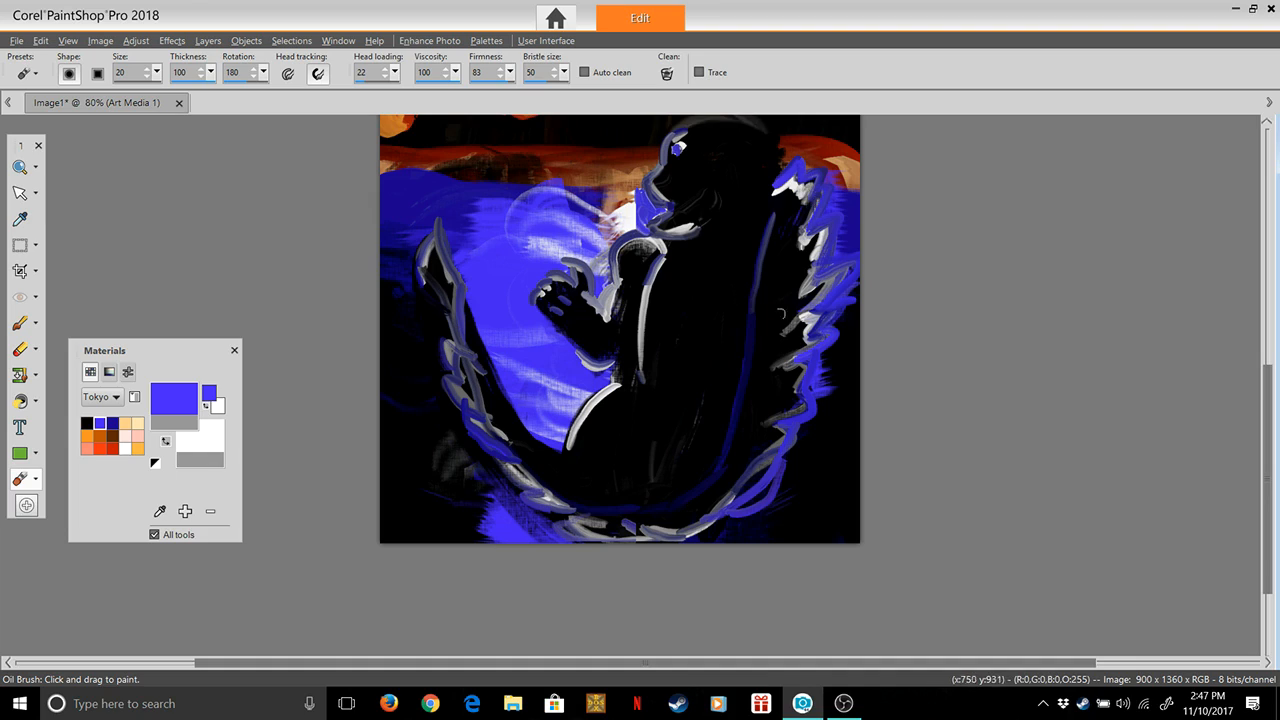
pyautogui.moveTo(672, 133)
pyautogui.mouseDown()
pyautogui.moveTo(746, 121)
pyautogui.moveTo(785, 152)
pyautogui.moveTo(773, 181)
pyautogui.mouseUp()
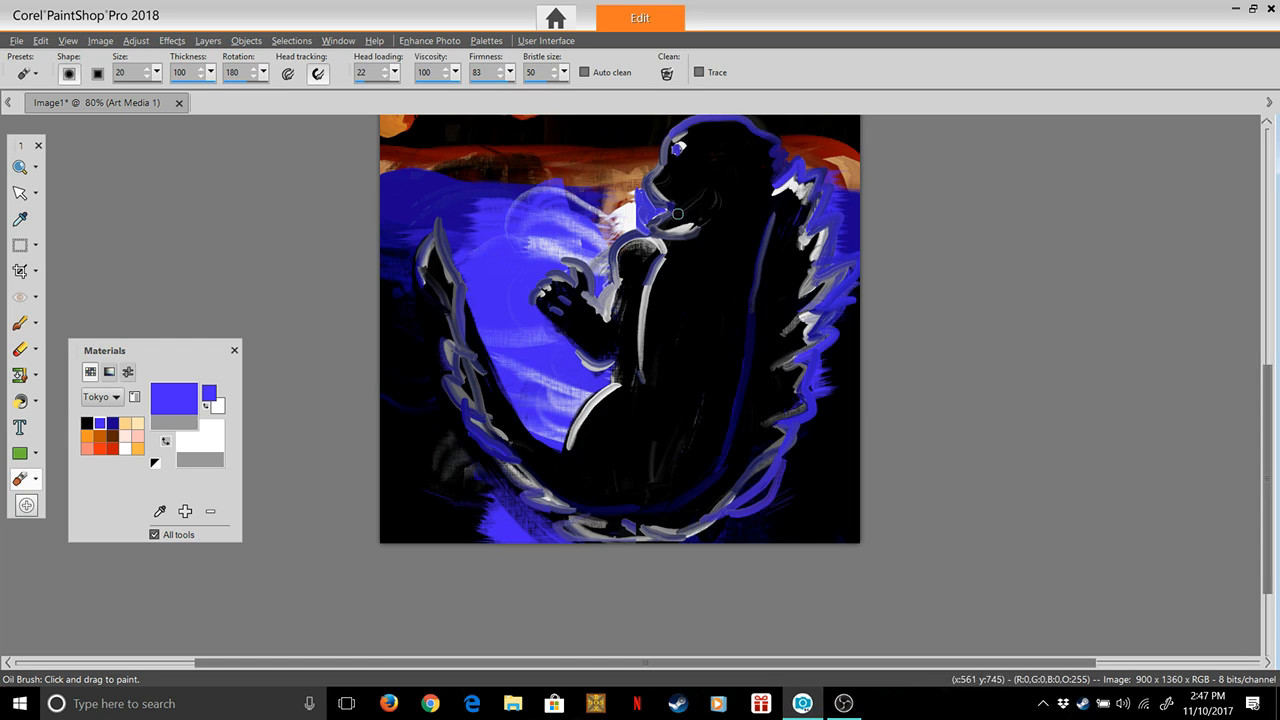
pyautogui.moveTo(636, 218); pyautogui.dragTo(638, 210)
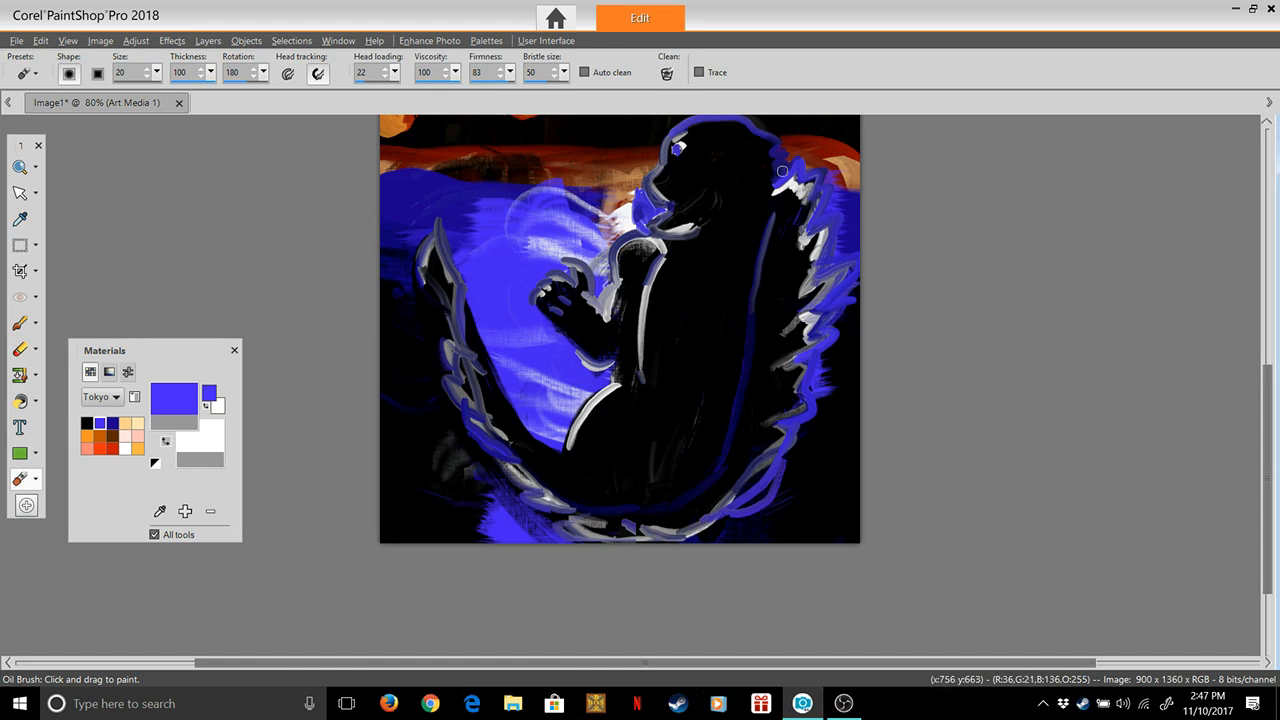
# Clean the brush and add bright blue accents inside the upper back spikes and down the inner back toward the tail
pyautogui.click(667, 74)
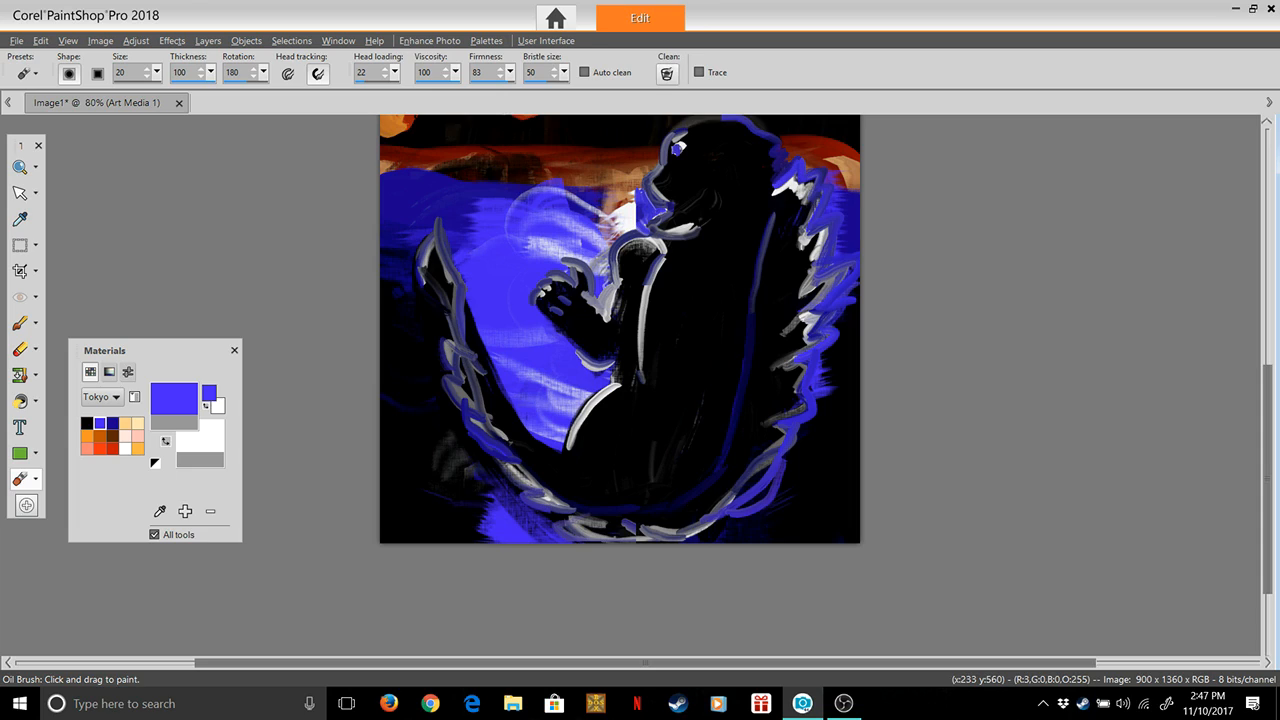
pyautogui.moveTo(784, 215); pyautogui.dragTo(791, 197)
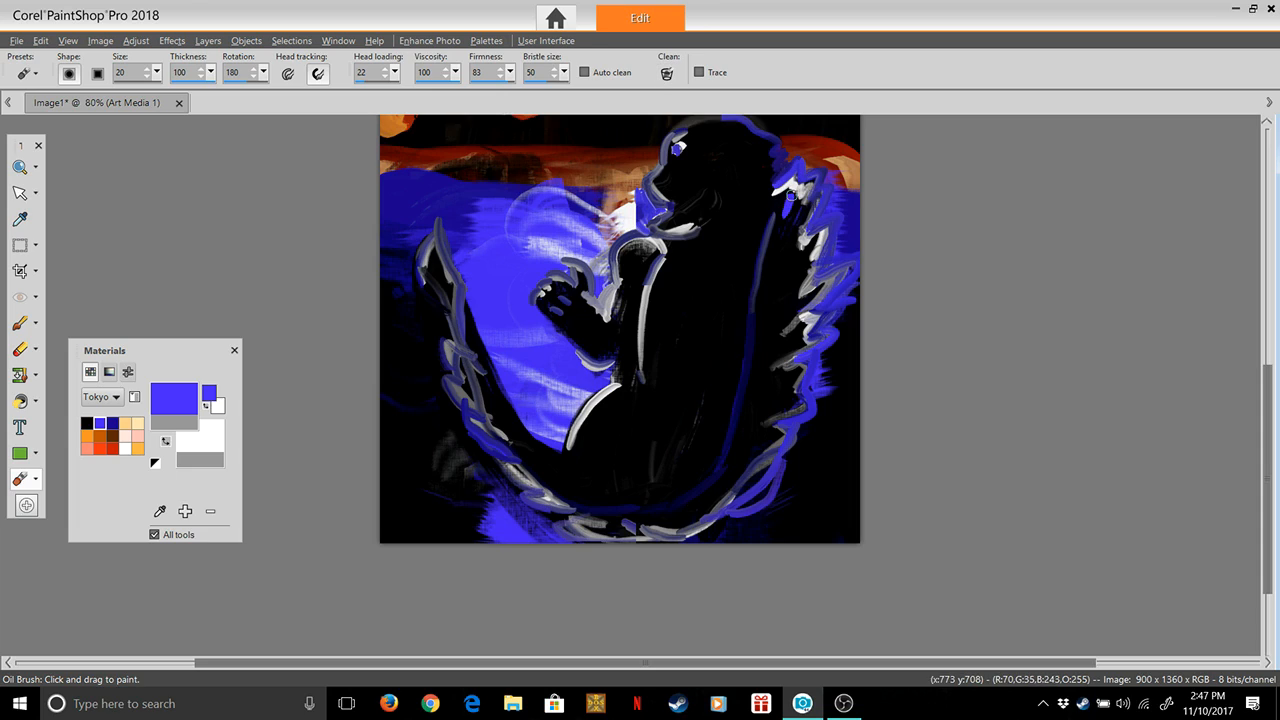
pyautogui.moveTo(777, 268)
pyautogui.mouseDown()
pyautogui.moveTo(795, 253)
pyautogui.moveTo(780, 305)
pyautogui.moveTo(803, 308)
pyautogui.moveTo(751, 391)
pyautogui.moveTo(763, 413)
pyautogui.moveTo(729, 471)
pyautogui.mouseUp()
pyautogui.click(667, 74)
pyautogui.hotkey('ctrl', 'z')
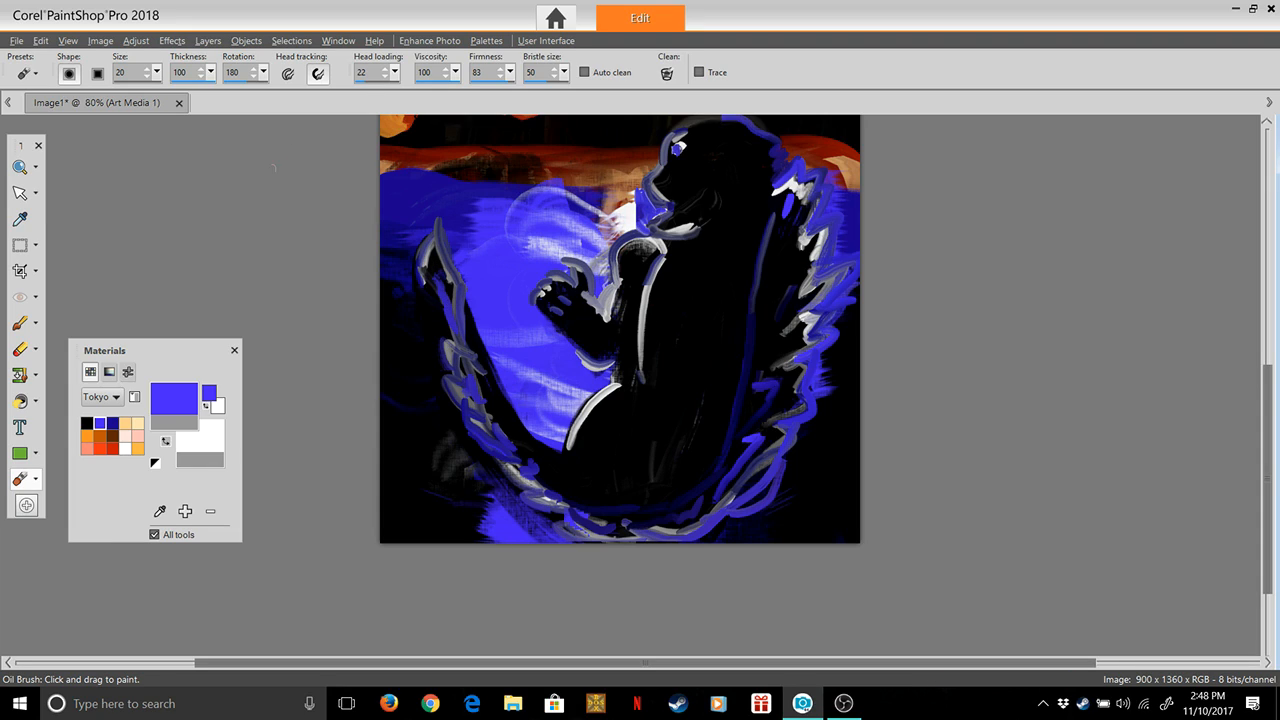
# Set the Oil Brush to head loading 0, thickness 1 and size 363
pyautogui.moveTo(395, 73); pyautogui.dragTo(376, 92)
pyautogui.moveTo(207, 92); pyautogui.dragTo(148, 92)
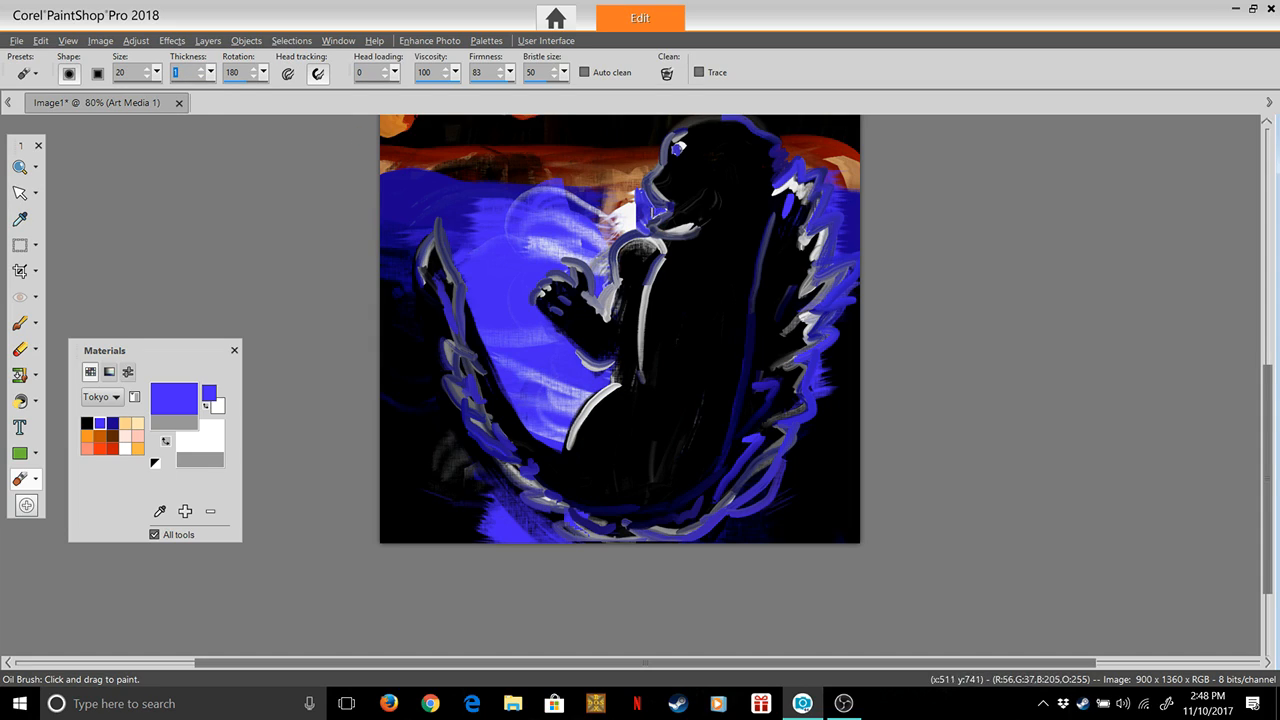
pyautogui.moveTo(157, 72)
pyautogui.mouseDown()
pyautogui.moveTo(163, 91)
pyautogui.moveTo(181, 92)
pyautogui.mouseUp()
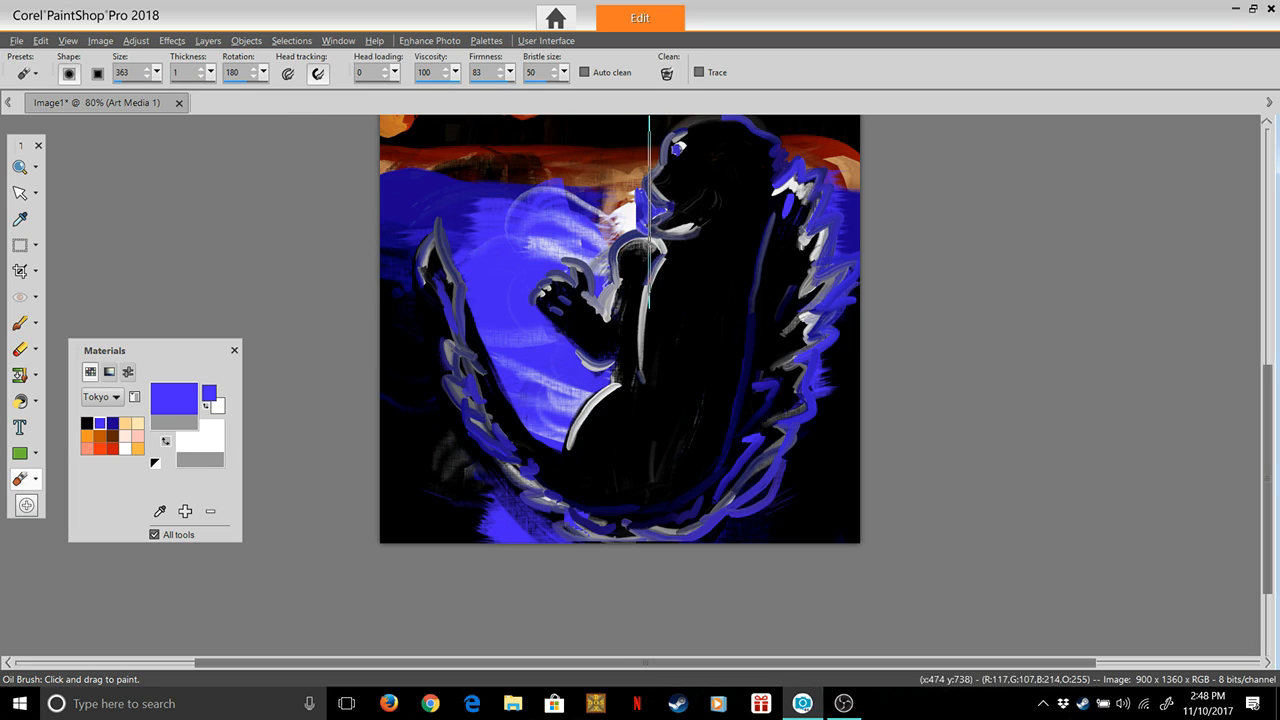
# Set the Oil Brush size to 140 and undo the trial smears in front of the figure's mouth
pyautogui.moveTo(649, 212); pyautogui.dragTo(576, 216)
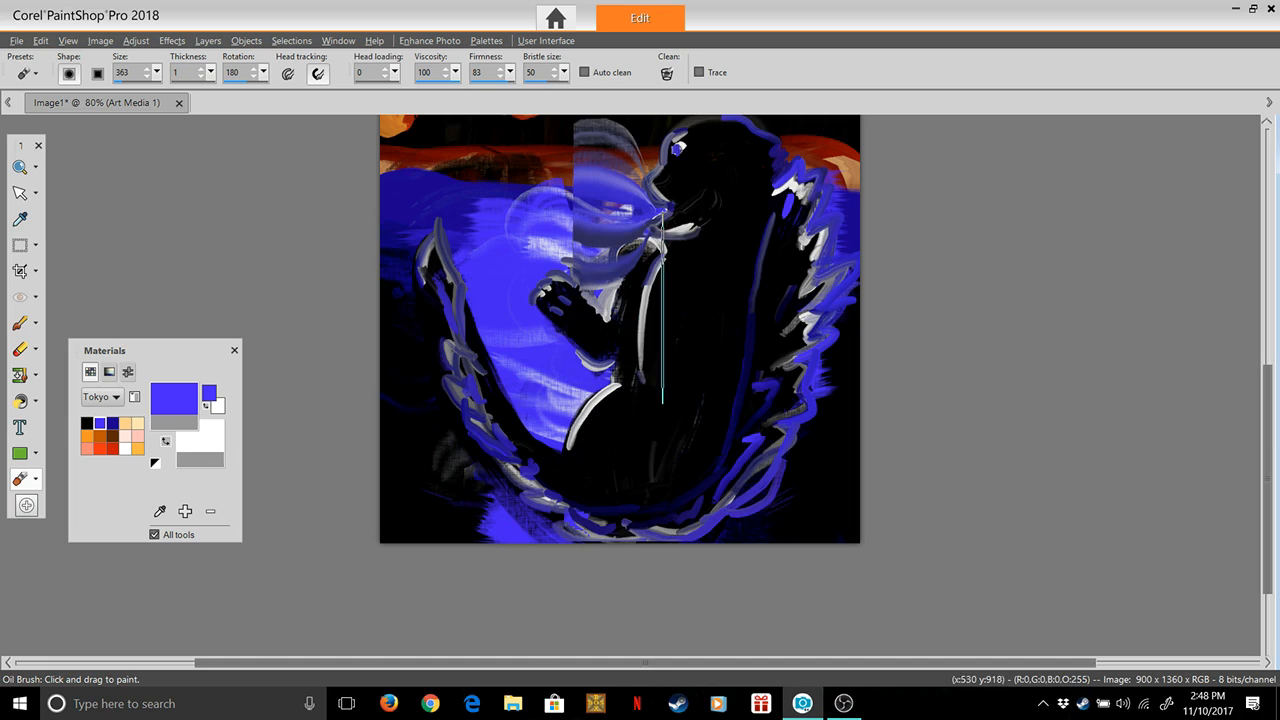
pyautogui.hotkey('ctrl', 'z')
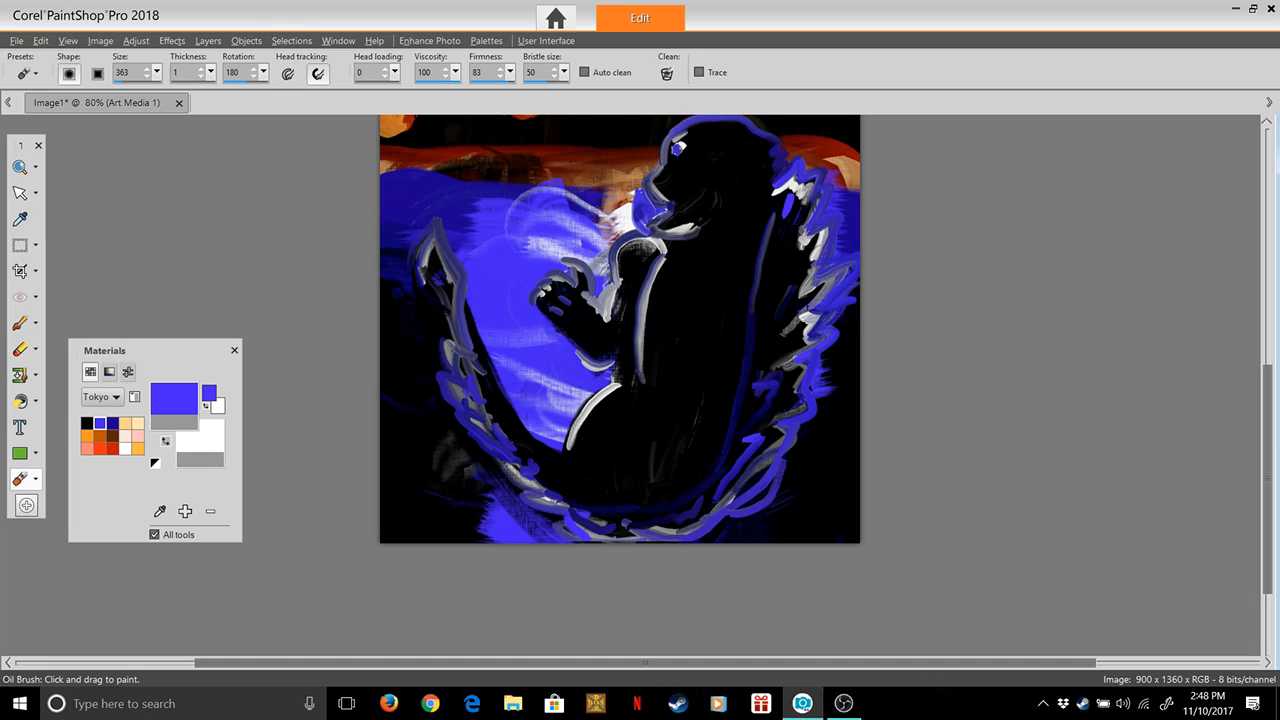
pyautogui.moveTo(157, 72)
pyautogui.mouseDown()
pyautogui.moveTo(156, 92)
pyautogui.moveTo(143, 92)
pyautogui.mouseUp()
pyautogui.moveTo(649, 205)
pyautogui.mouseDown()
pyautogui.moveTo(623, 225)
pyautogui.moveTo(636, 240)
pyautogui.moveTo(641, 215)
pyautogui.moveTo(647, 235)
pyautogui.moveTo(673, 204)
pyautogui.mouseUp()
pyautogui.hotkey('ctrl', 'z')
pyautogui.hotkey('ctrl', 'z')
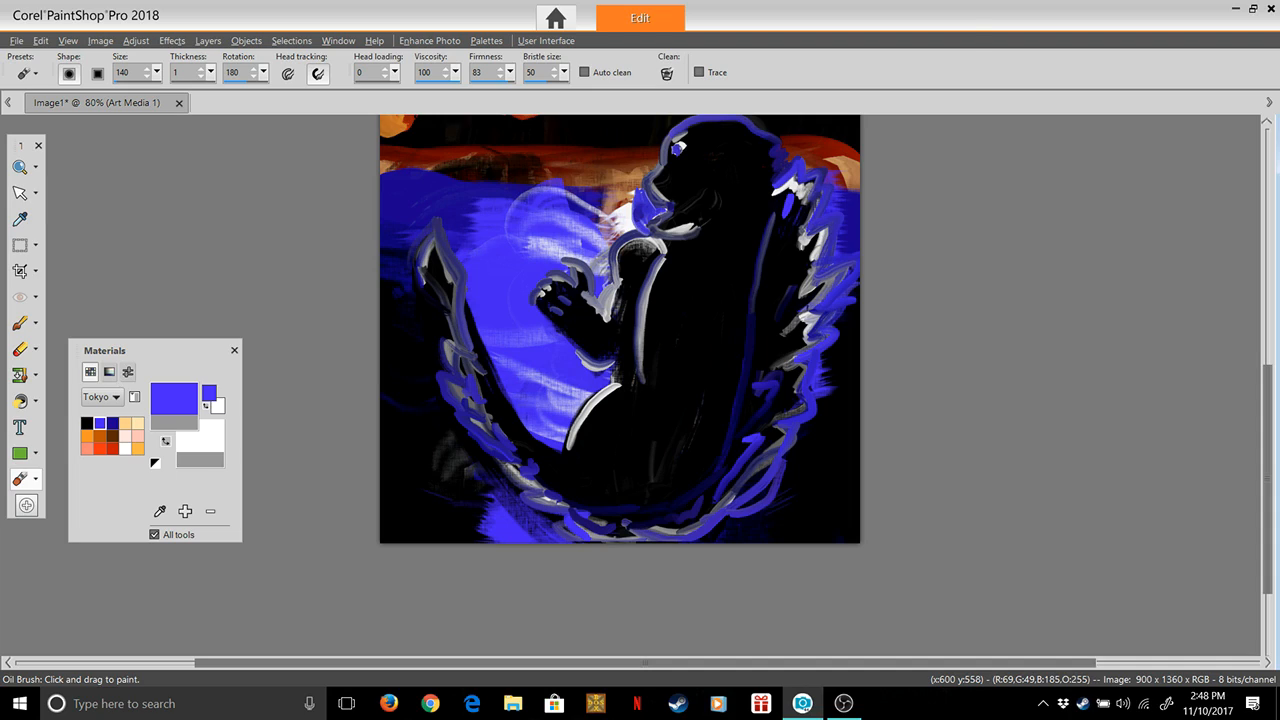
# Set the brush firmness to 26 and smear the blue and white paint in front of the figure's open mouth
pyautogui.click(510, 73)
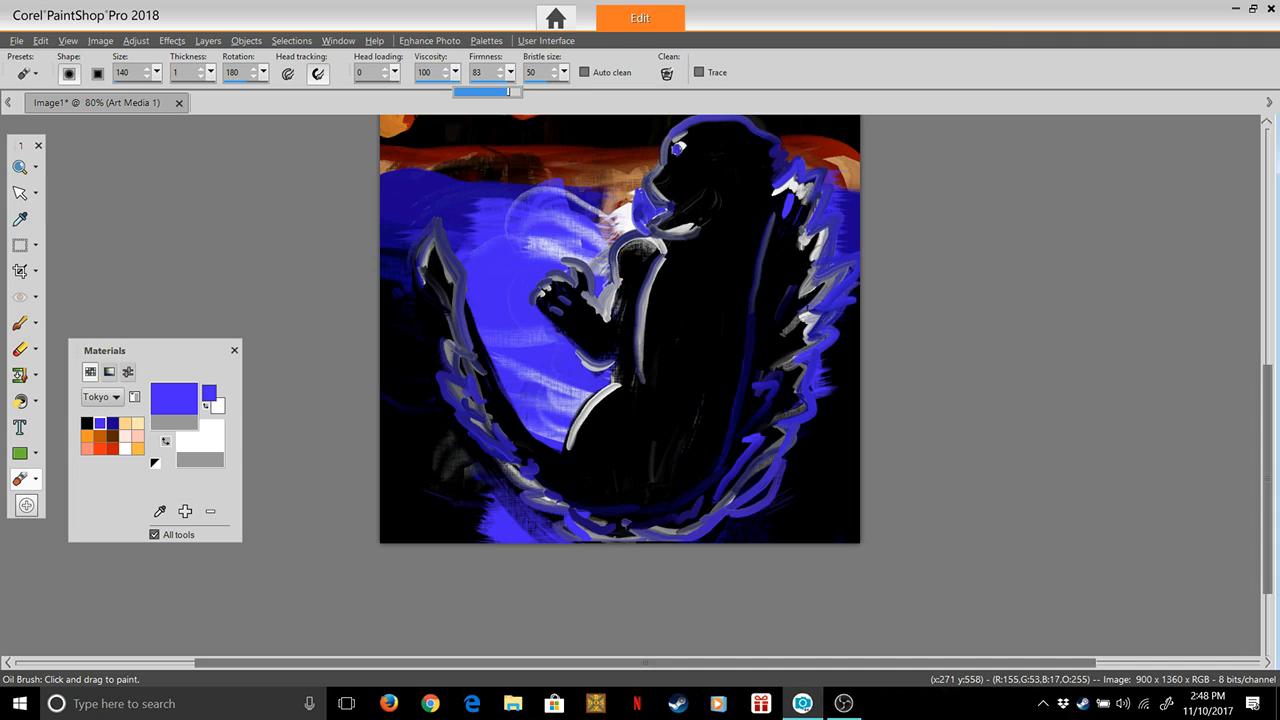
pyautogui.moveTo(479, 91); pyautogui.dragTo(471, 91)
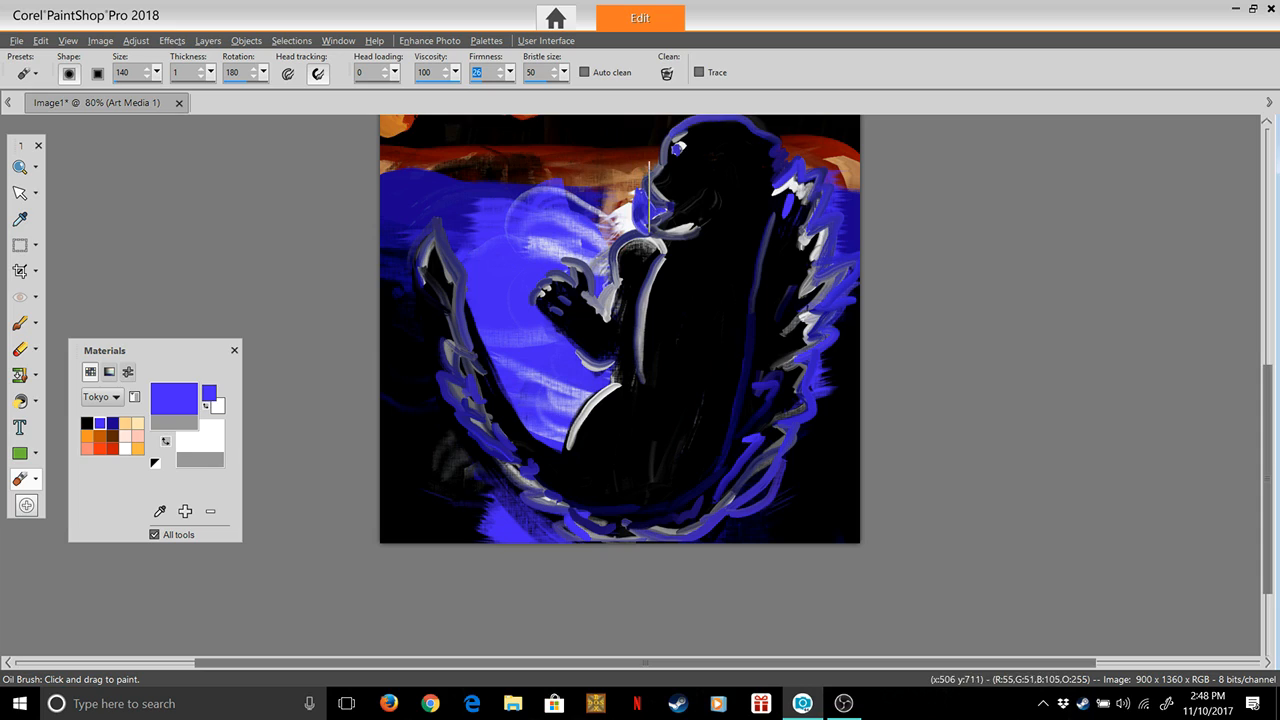
pyautogui.moveTo(651, 206)
pyautogui.mouseDown()
pyautogui.moveTo(654, 218)
pyautogui.moveTo(659, 208)
pyautogui.mouseUp()
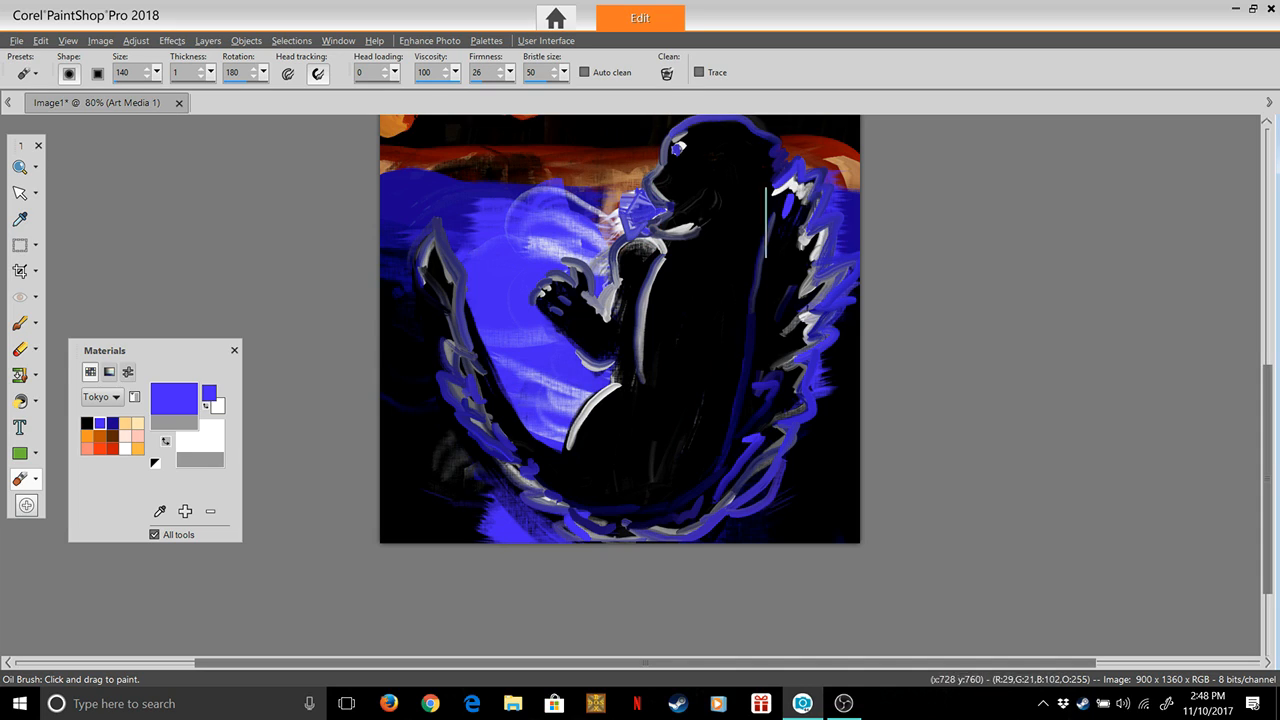
# Smear the blue and white paint outward along the spikes on the figure's back, from the upper back downward
pyautogui.moveTo(798, 188); pyautogui.dragTo(840, 172)
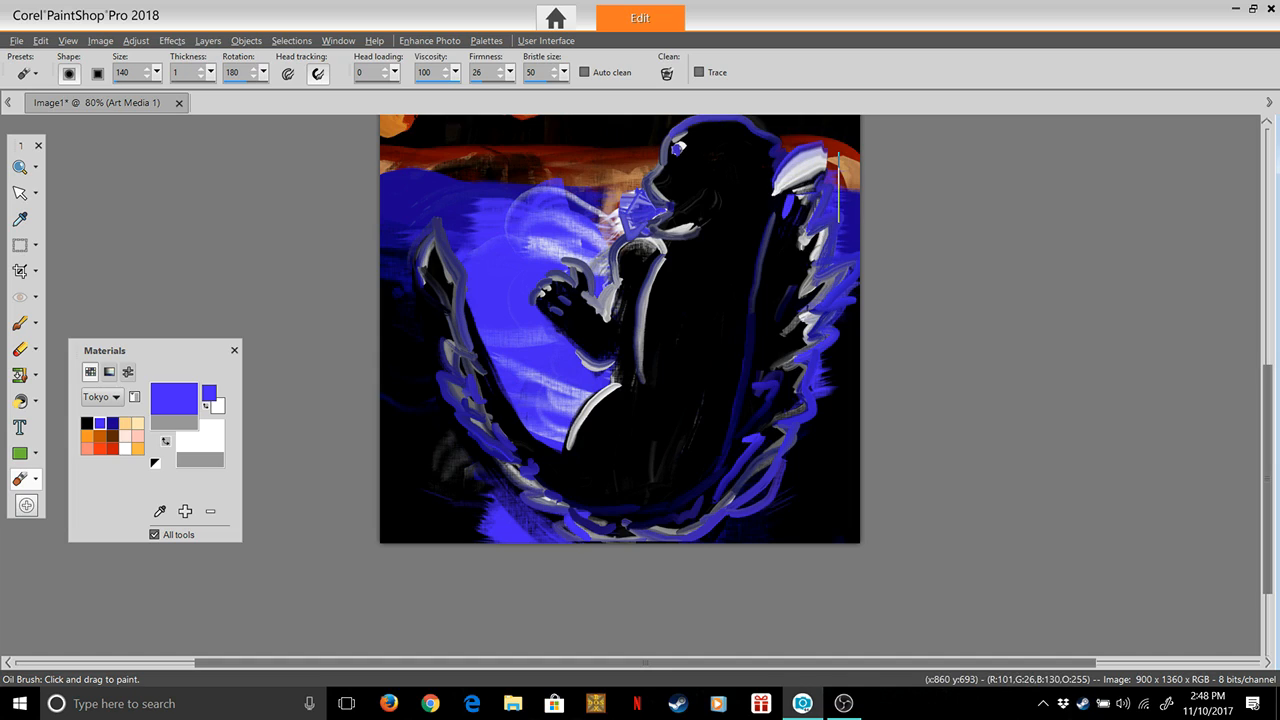
pyautogui.moveTo(788, 265); pyautogui.dragTo(824, 145)
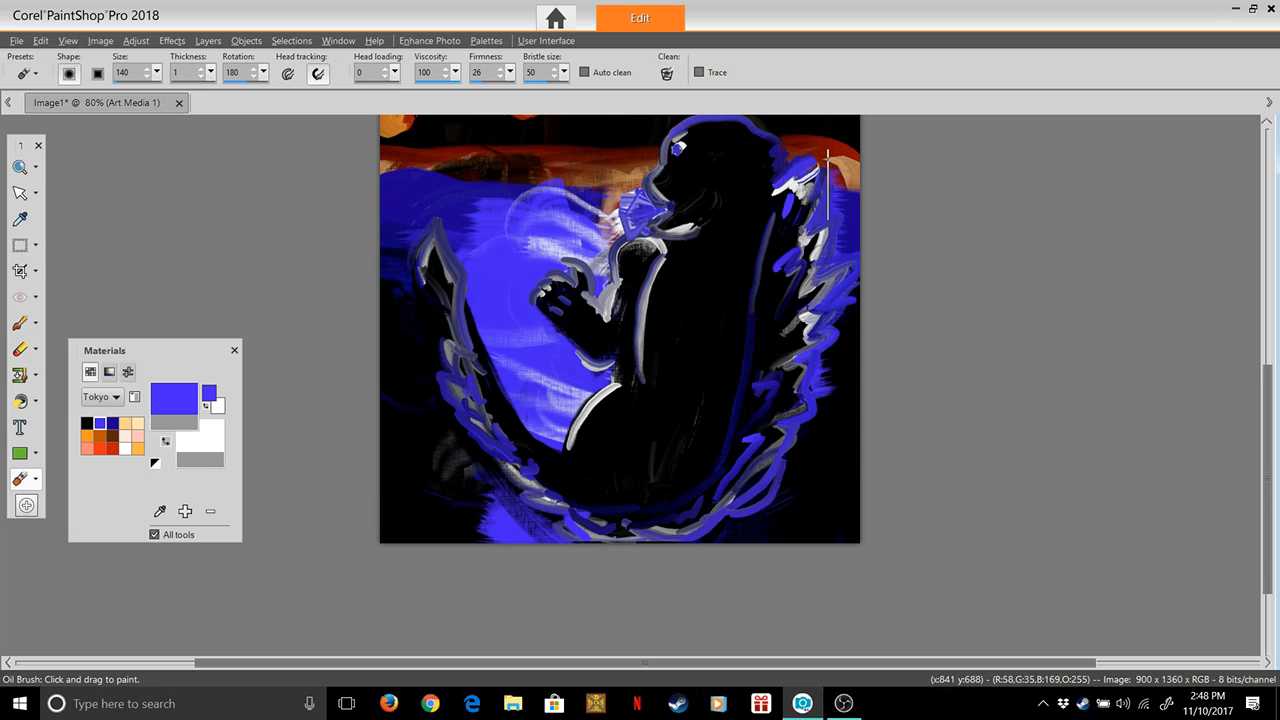
pyautogui.moveTo(820, 208)
pyautogui.mouseDown()
pyautogui.moveTo(848, 198)
pyautogui.moveTo(850, 218)
pyautogui.mouseUp()
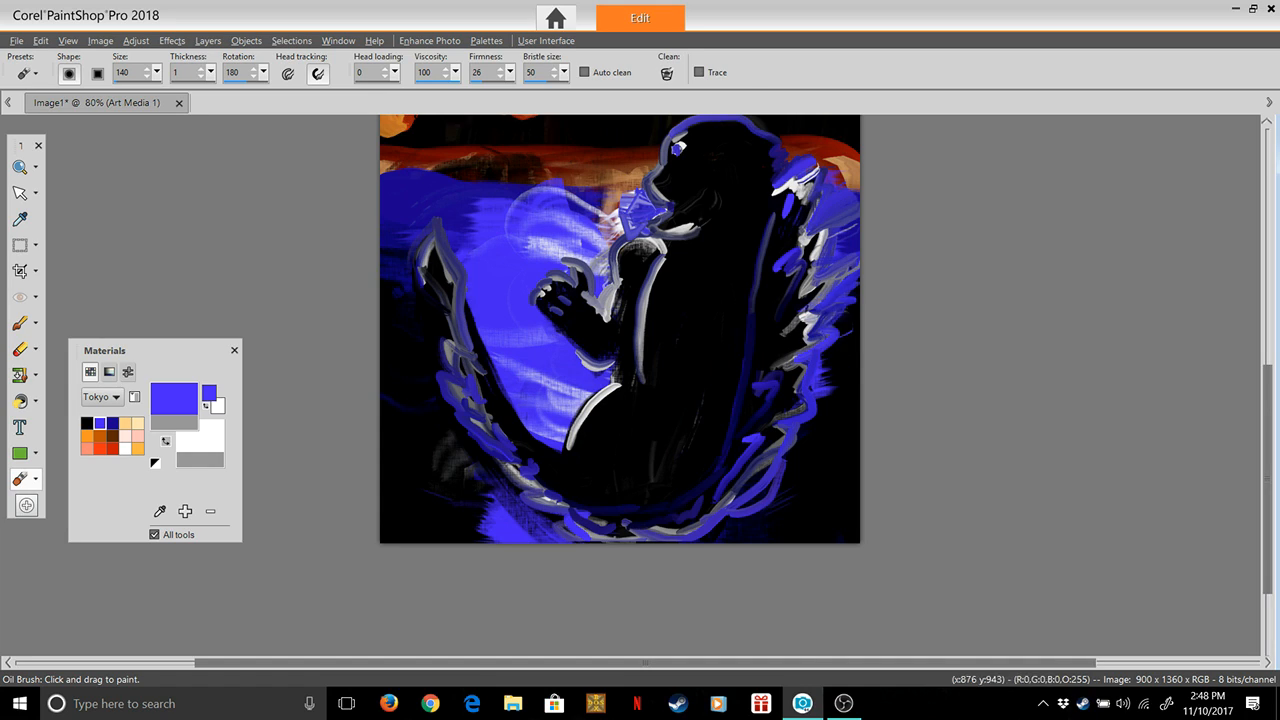
pyautogui.moveTo(814, 362)
pyautogui.mouseDown()
pyautogui.moveTo(847, 351)
pyautogui.moveTo(842, 382)
pyautogui.mouseUp()
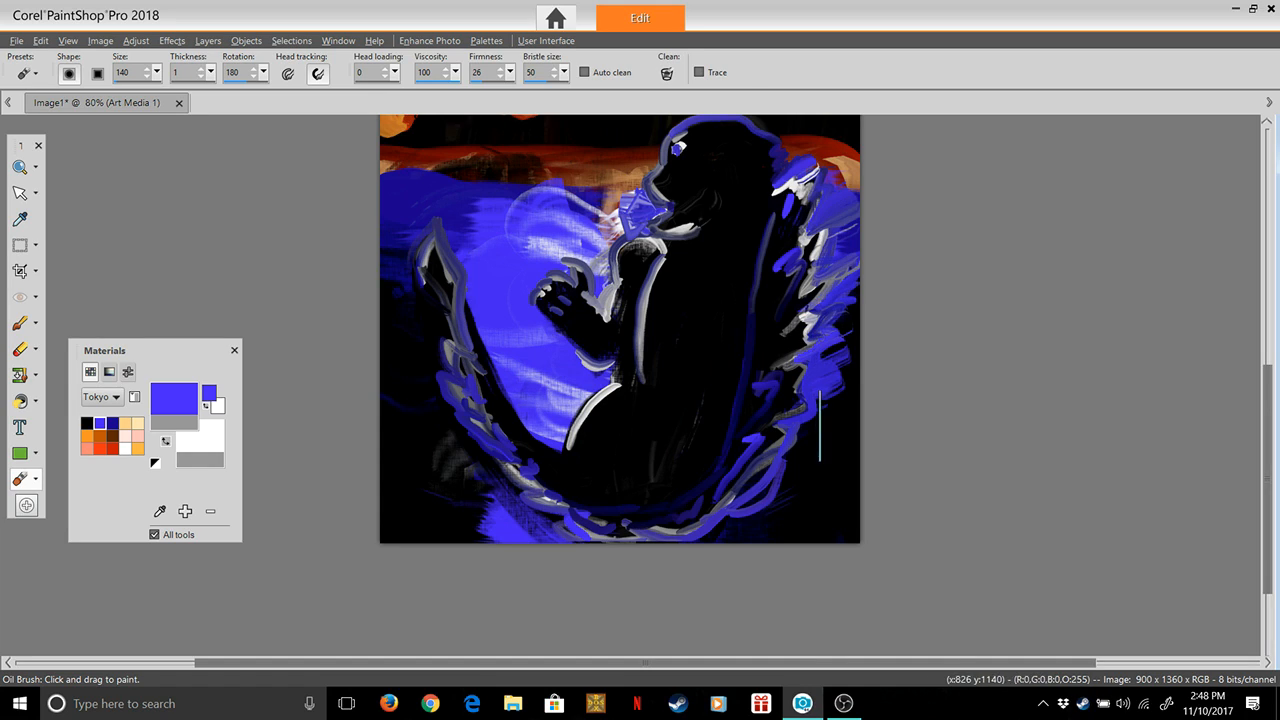
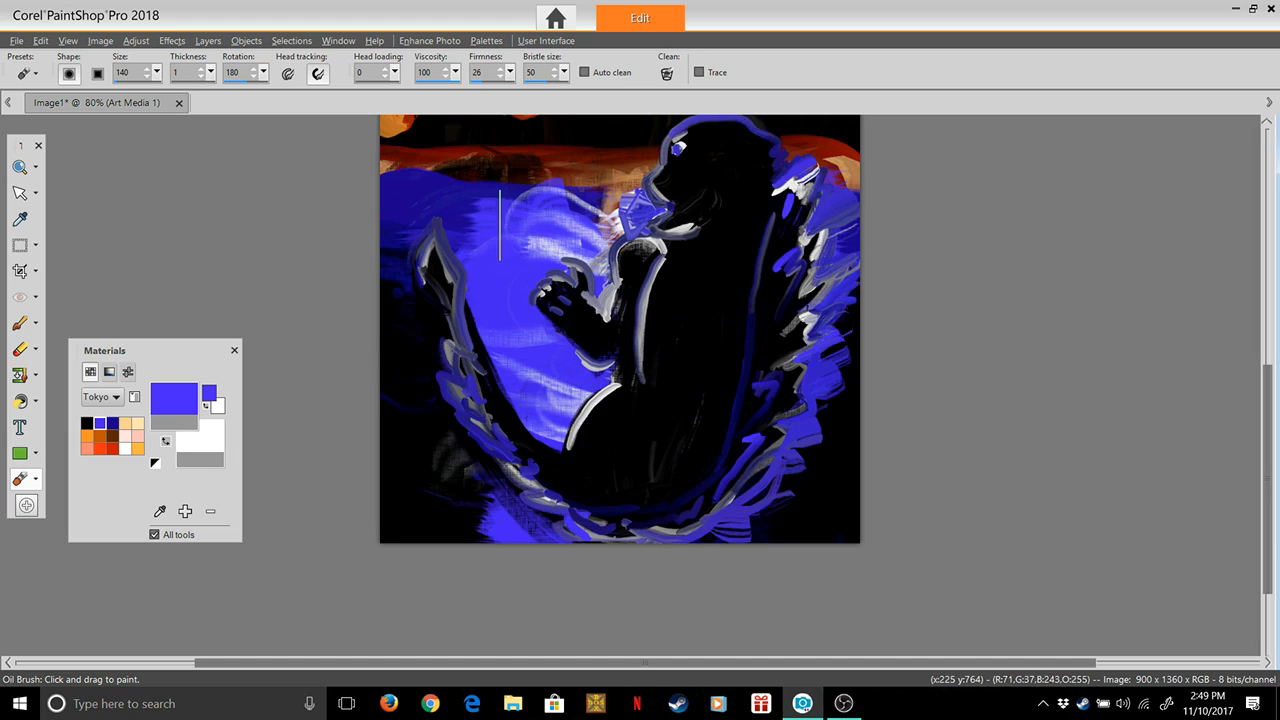
# Try to smear the paint across the tip of the tail and undo the smears
pyautogui.moveTo(454, 250); pyautogui.dragTo(435, 280)
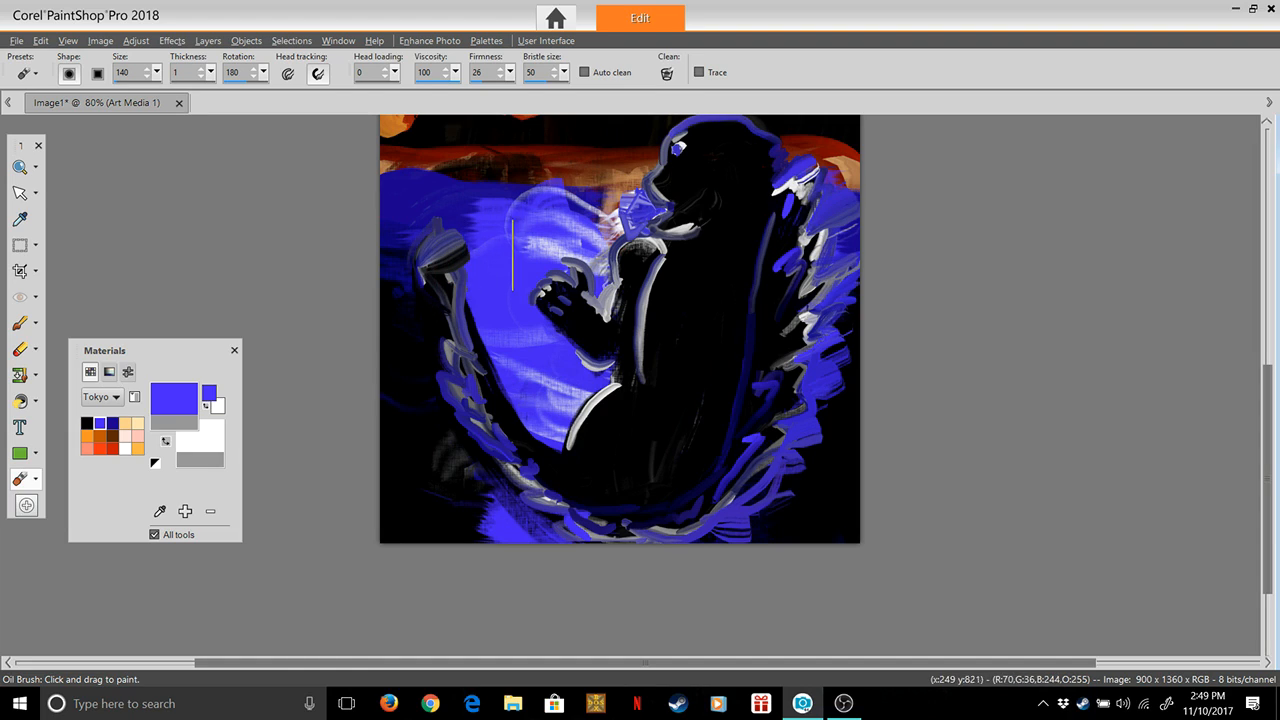
pyautogui.hotkey('ctrl', 'z')
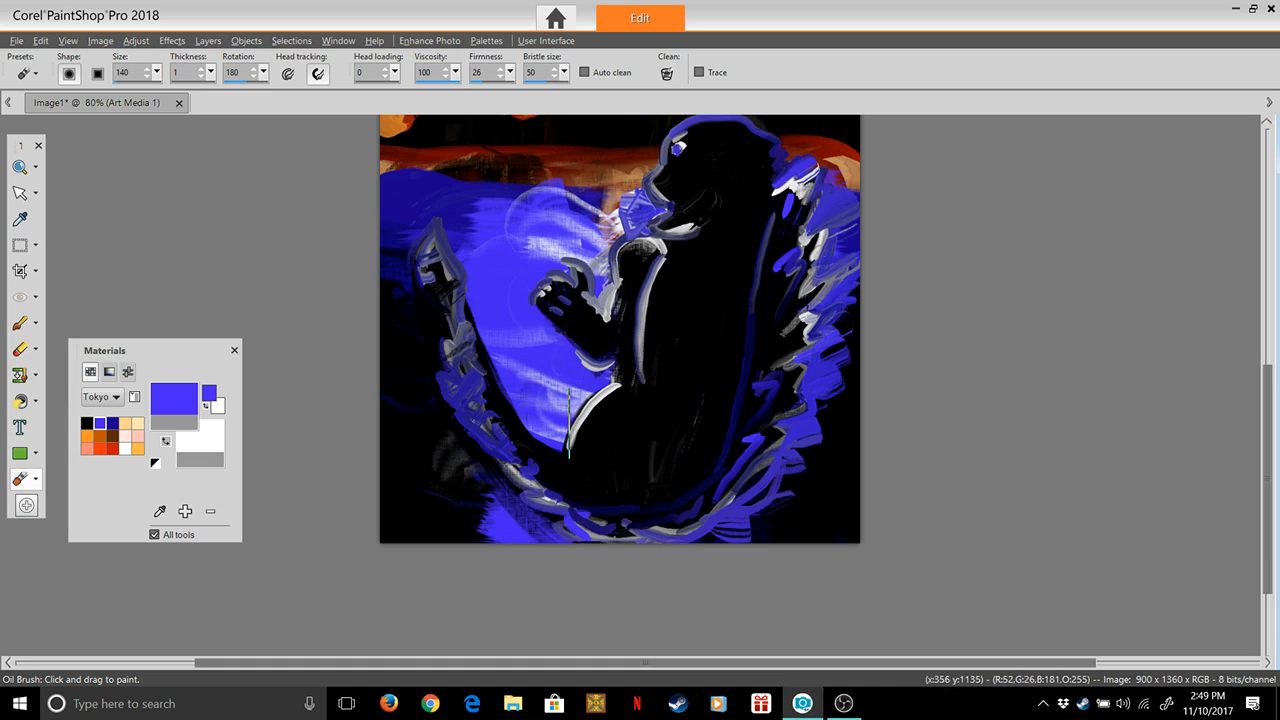
pyautogui.press('ctrl')
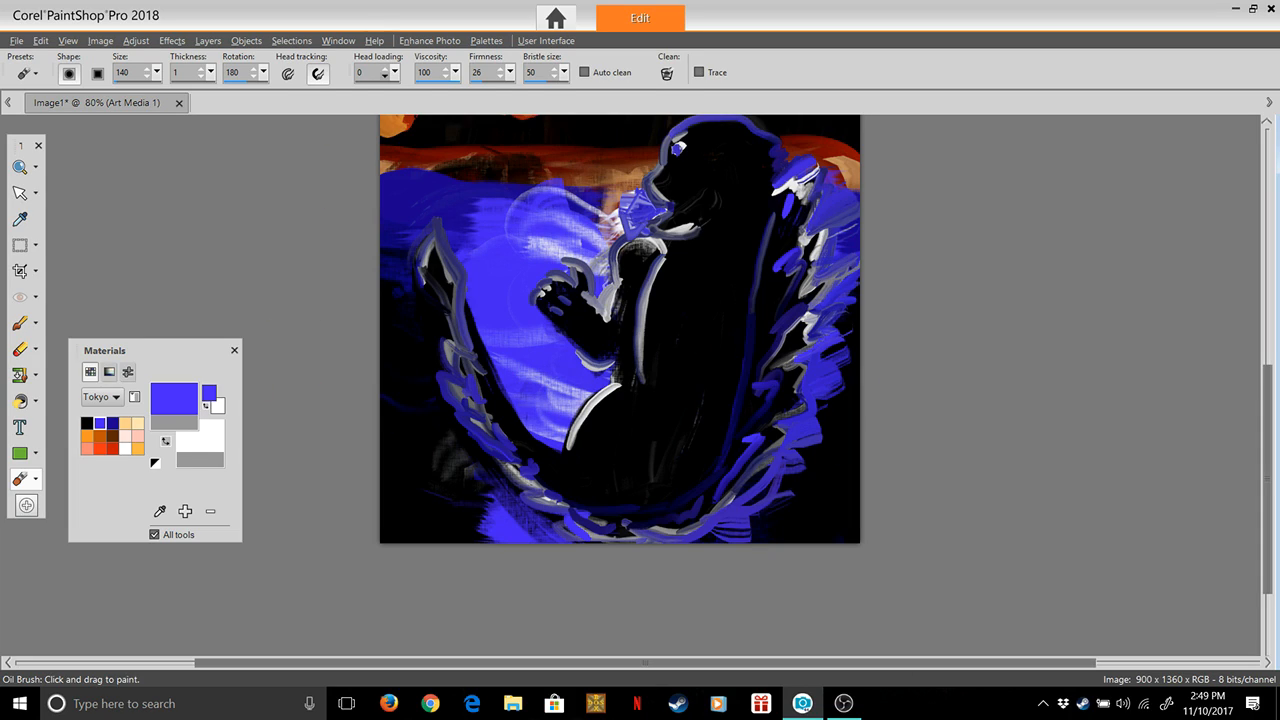
# Set the Oil Brush to head loading 5 and thickness 100, with white (#ffffff) as the foreground colour
pyautogui.click(395, 72)
pyautogui.moveTo(398, 91); pyautogui.dragTo(402, 91)
pyautogui.doubleClick(125, 449)
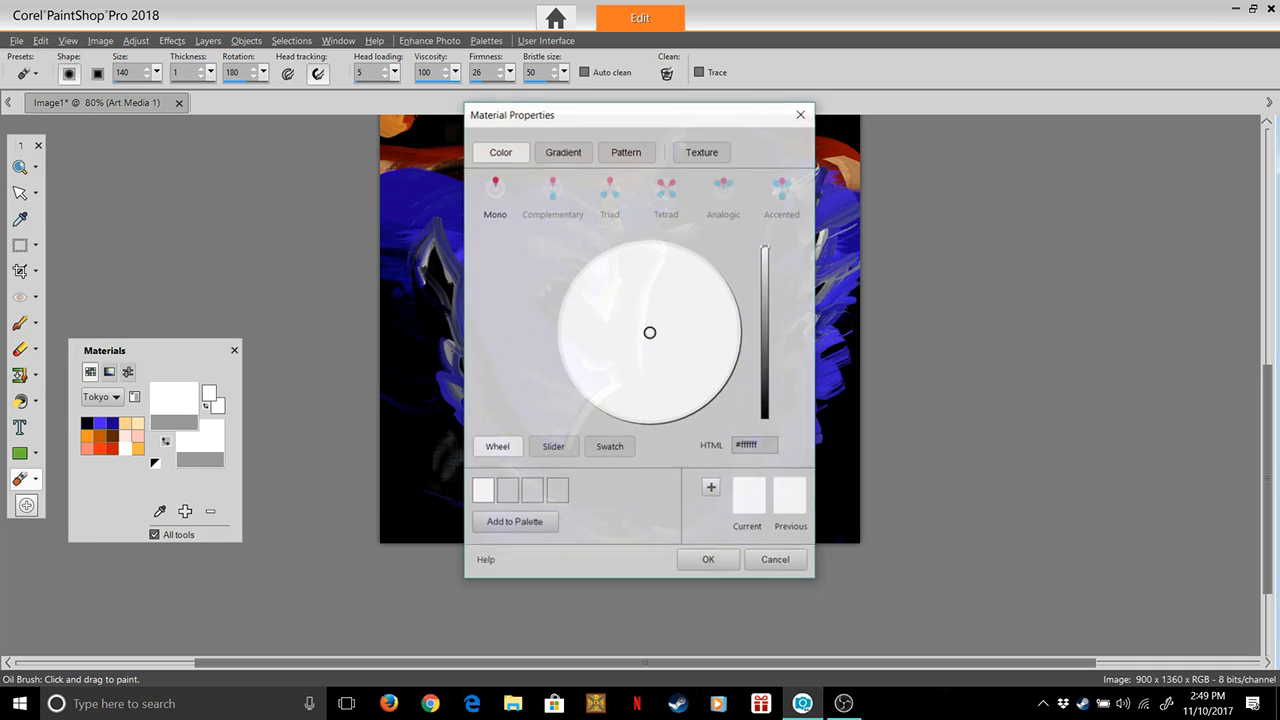
pyautogui.click(708, 560)
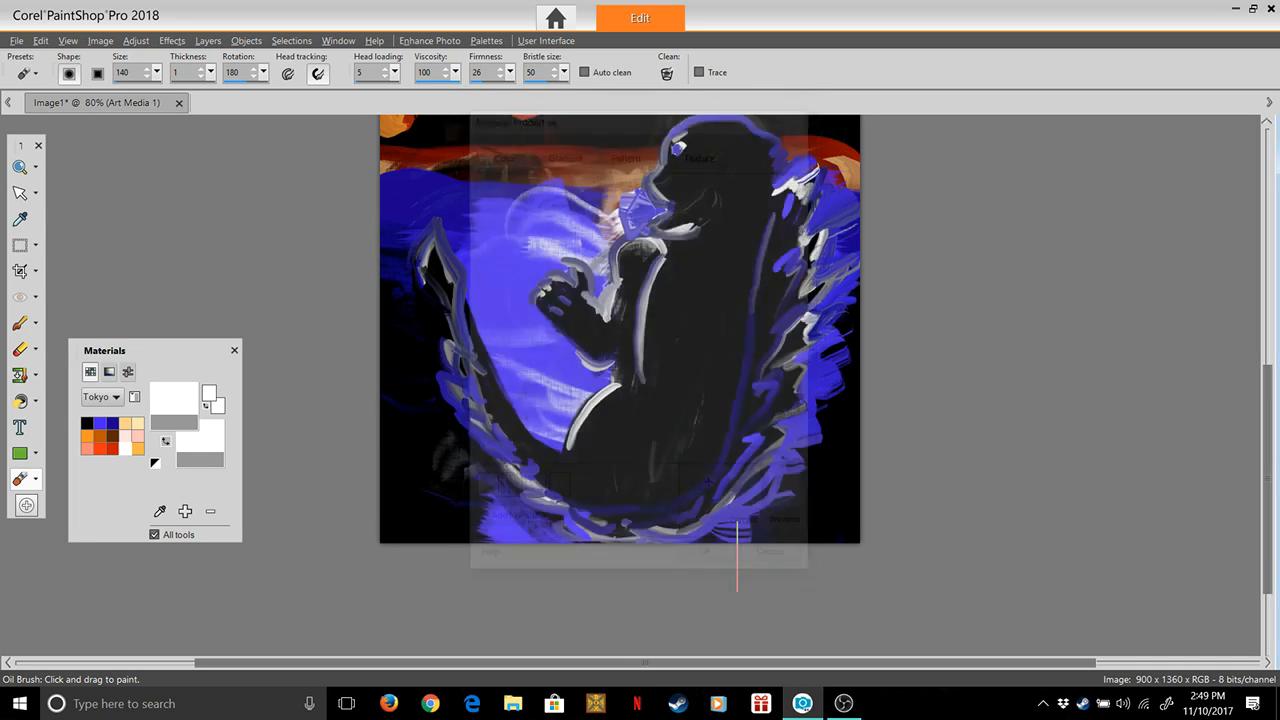
pyautogui.click(201, 68)
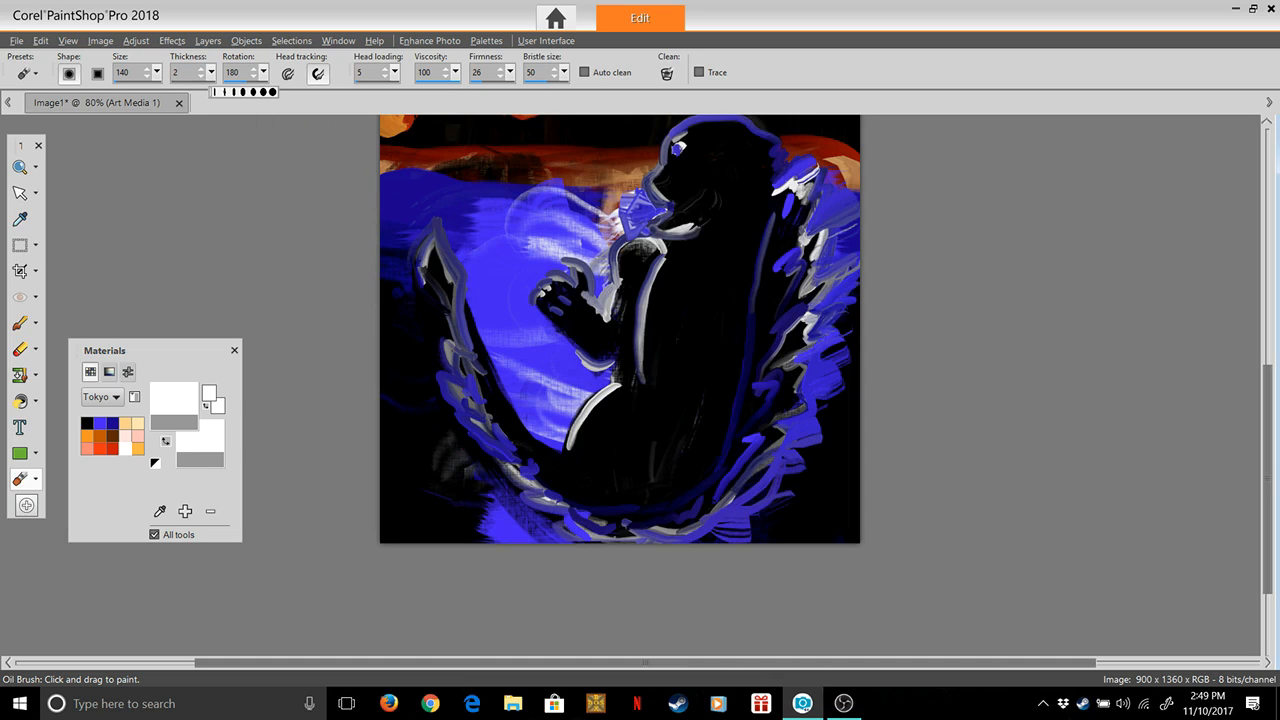
# Dab white foam on the blue water along the inner edge of the tail, from the thigh up
pyautogui.click(553, 428)
pyautogui.moveTo(540, 424); pyautogui.dragTo(487, 365)
# Try painting ragged white foam outside the tail, below the back spikes and more thickly on the water inside the tail's curve
pyautogui.moveTo(445, 460)
pyautogui.mouseDown()
pyautogui.moveTo(462, 495)
pyautogui.moveTo(537, 557)
pyautogui.mouseUp()
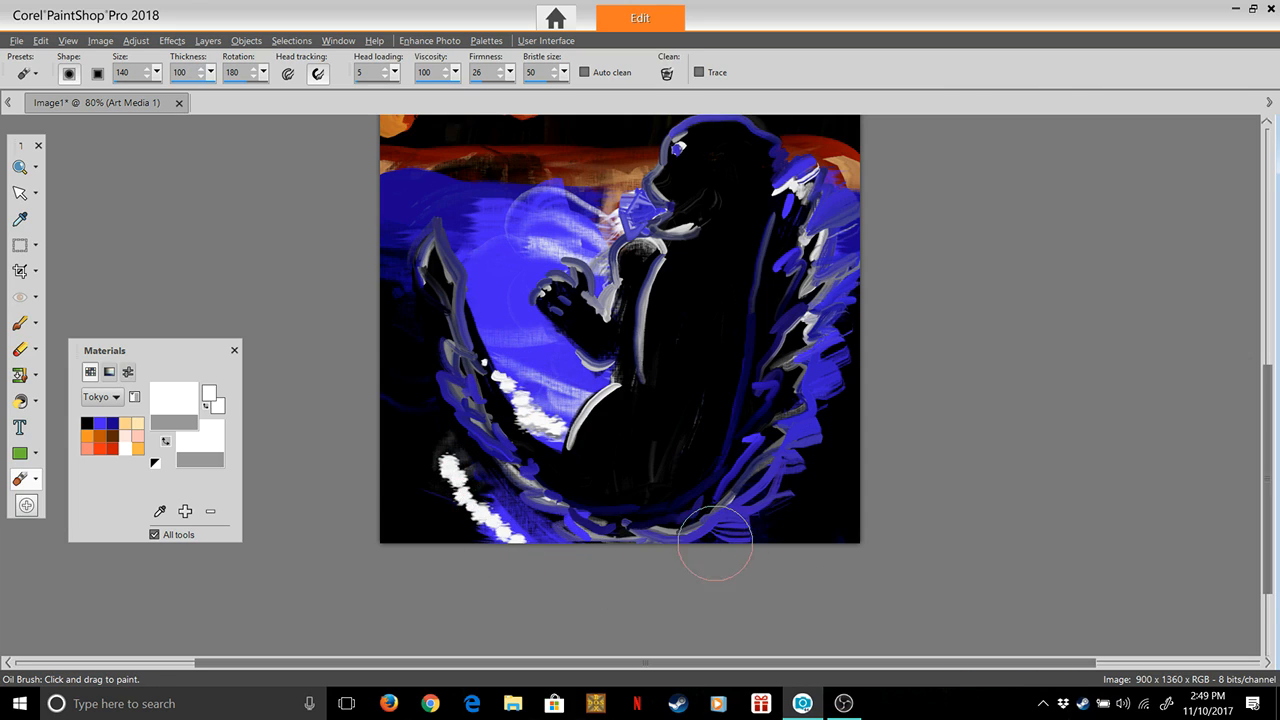
pyautogui.moveTo(731, 541); pyautogui.dragTo(810, 531)
pyautogui.click(838, 522)
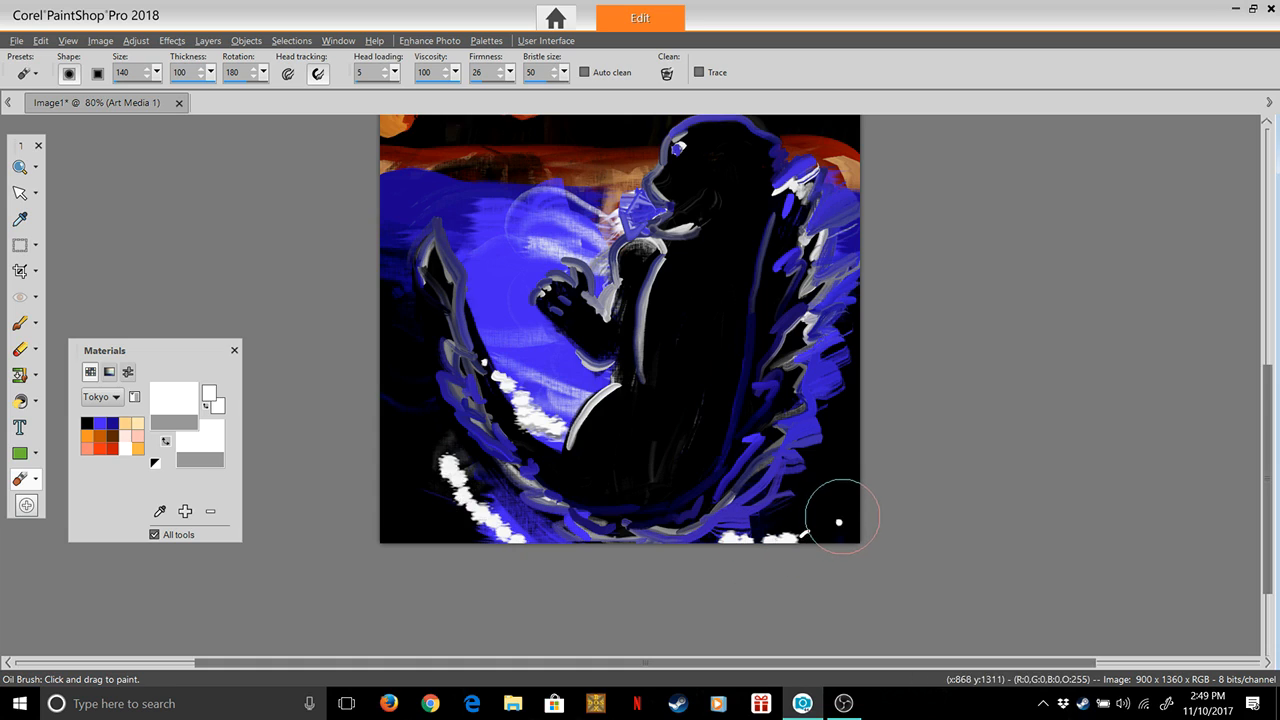
pyautogui.click(828, 457)
pyautogui.moveTo(828, 457)
pyautogui.mouseDown()
pyautogui.moveTo(761, 526)
pyautogui.moveTo(806, 512)
pyautogui.mouseUp()
pyautogui.click(791, 502)
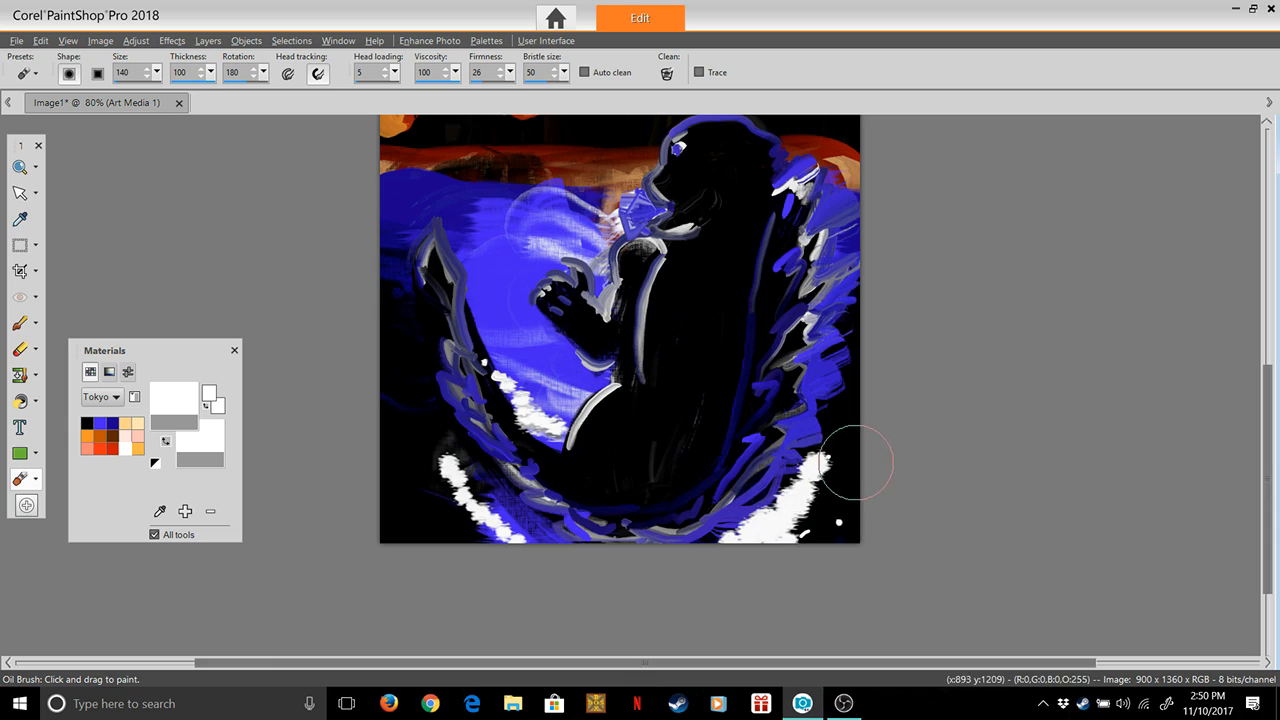
pyautogui.click(846, 424)
pyautogui.click(846, 526)
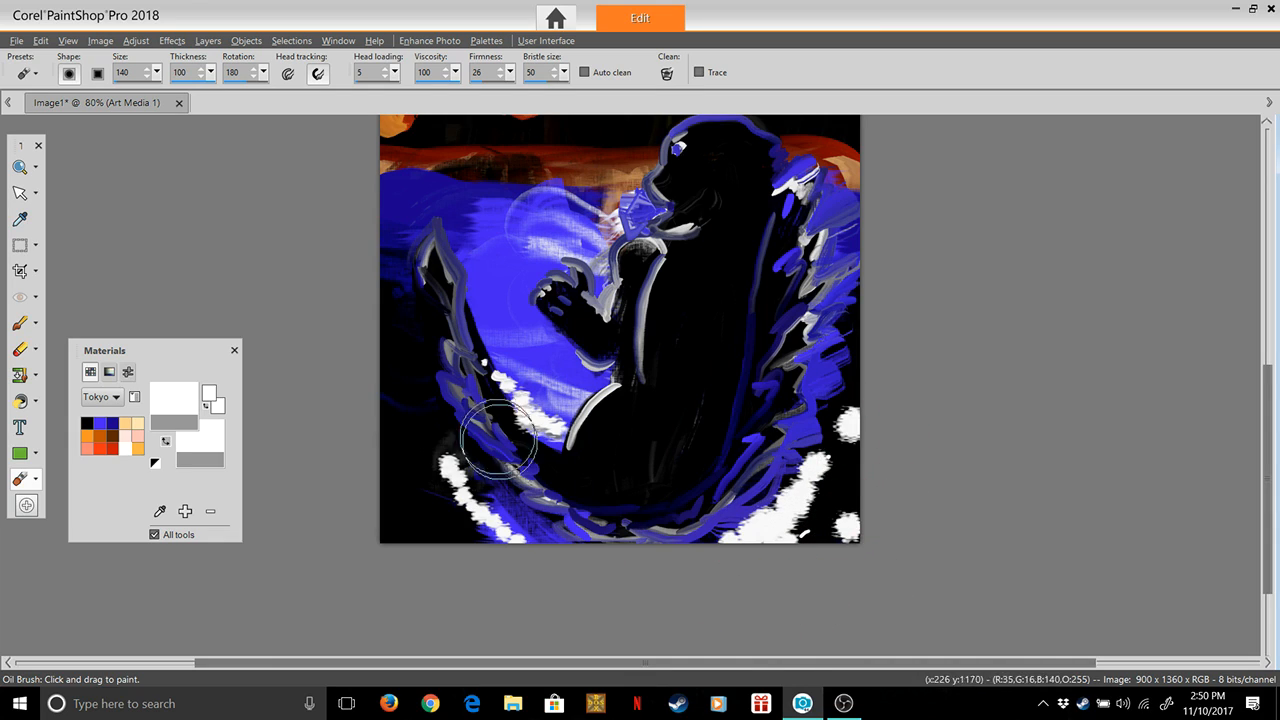
pyautogui.moveTo(446, 448)
pyautogui.mouseDown()
pyautogui.moveTo(426, 419)
pyautogui.moveTo(392, 415)
pyautogui.moveTo(428, 418)
pyautogui.mouseUp()
pyautogui.moveTo(494, 381)
pyautogui.mouseDown()
pyautogui.moveTo(527, 364)
pyautogui.moveTo(531, 397)
pyautogui.moveTo(569, 421)
pyautogui.moveTo(543, 399)
pyautogui.moveTo(545, 382)
pyautogui.moveTo(516, 368)
pyautogui.moveTo(548, 359)
pyautogui.moveTo(553, 393)
pyautogui.mouseUp()
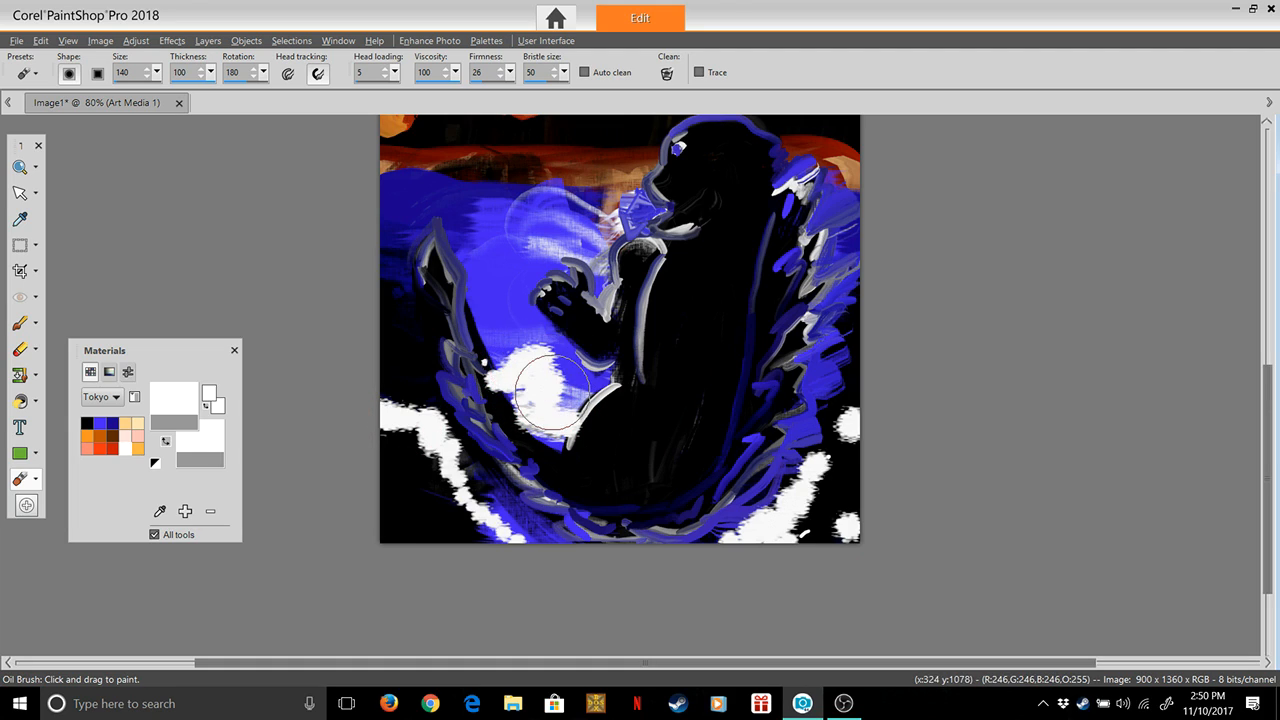
pyautogui.moveTo(494, 290)
pyautogui.mouseDown()
pyautogui.moveTo(502, 347)
pyautogui.moveTo(500, 255)
pyautogui.mouseUp()
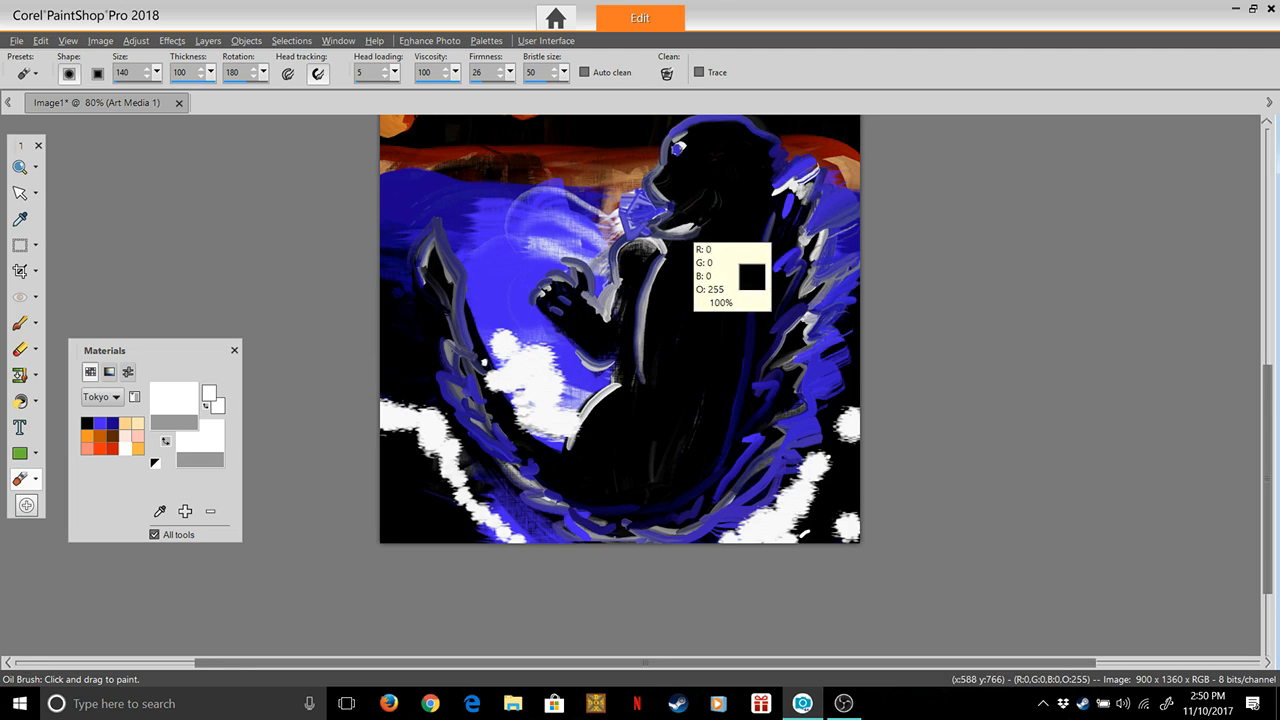
# Undo the white foam outside the tail and below the spikes, keeping only the first dabs along the tail's inner edge
pyautogui.hotkey('ctrl', 'z')
pyautogui.hotkey('ctrl', 'z')
pyautogui.hotkey('ctrl', 'z')
pyautogui.hotkey('ctrl', 'z')
pyautogui.hotkey('ctrl', 'z')
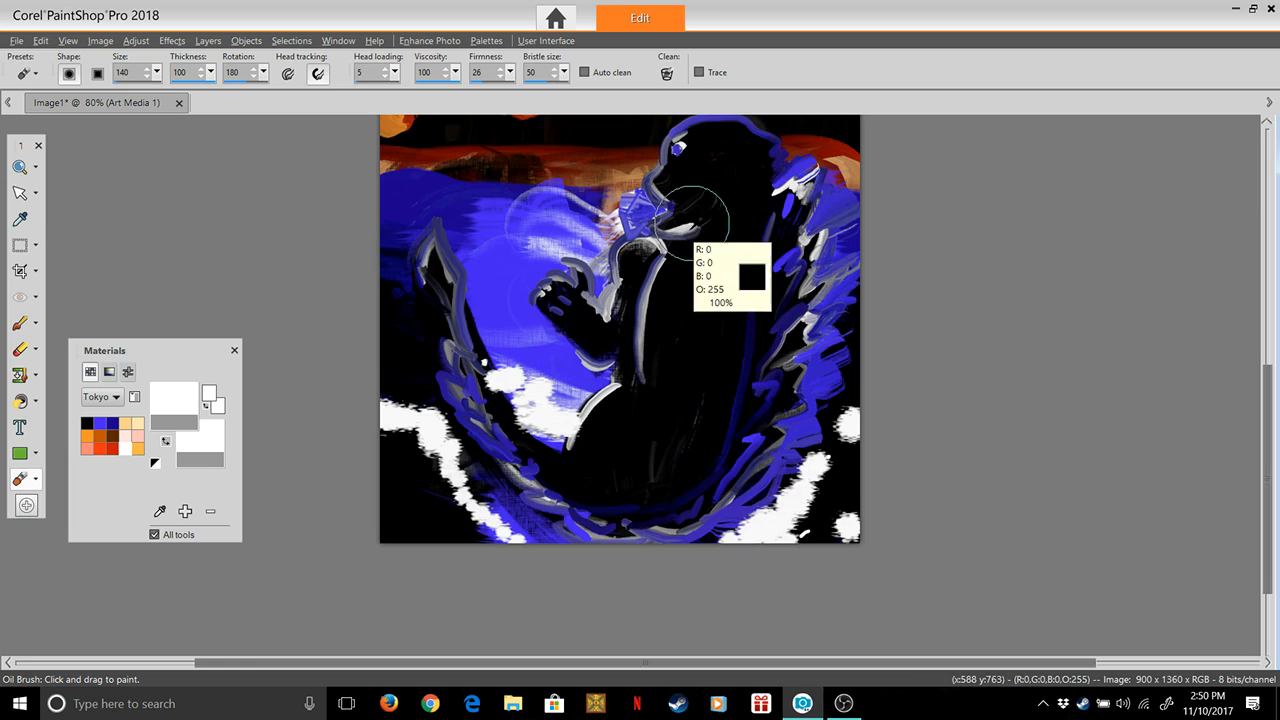
pyautogui.hotkey('ctrl', 'z')
pyautogui.hotkey('ctrl', 'z')
pyautogui.hotkey('ctrl', 'z')
pyautogui.hotkey('ctrl', 'z')
pyautogui.hotkey('ctrl', 'z')
pyautogui.hotkey('ctrl', 'z')
pyautogui.hotkey('ctrl', 'z')
pyautogui.hotkey('ctrl', 'z')
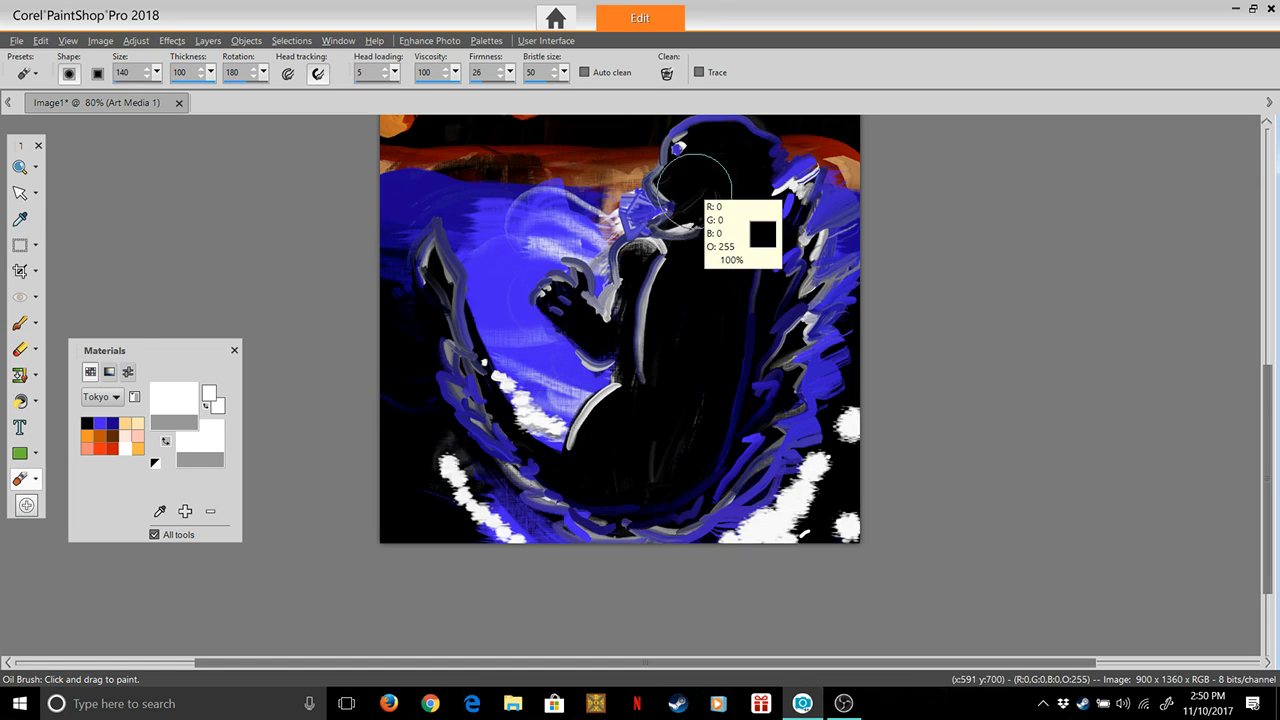
pyautogui.hotkey('ctrl', 'z')
pyautogui.hotkey('ctrl', 'z')
pyautogui.hotkey('ctrl', 'z')
pyautogui.hotkey('ctrl', 'z')
pyautogui.hotkey('ctrl', 'z')
pyautogui.hotkey('ctrl', 'z')
pyautogui.hotkey('ctrl', 'z')
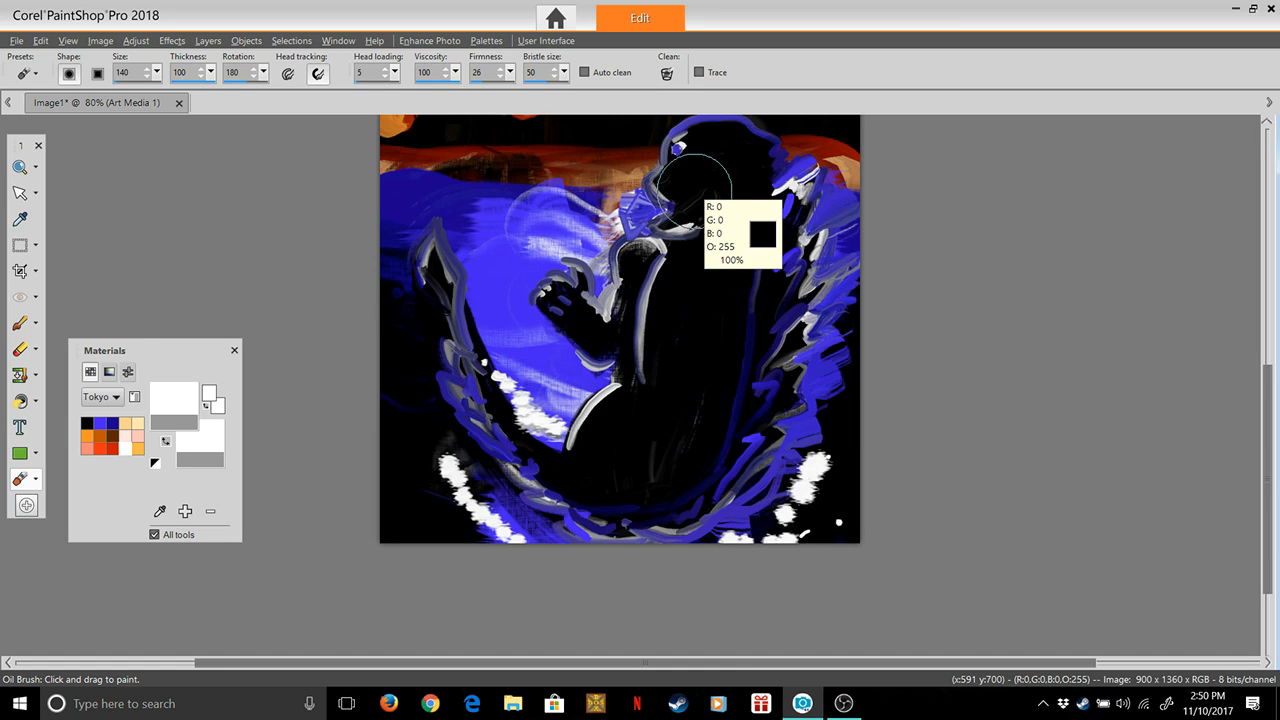
pyautogui.hotkey('ctrl', 'z')
pyautogui.hotkey('ctrl', 'z')
pyautogui.hotkey('ctrl', 'z')
pyautogui.hotkey('ctrl', 'z')
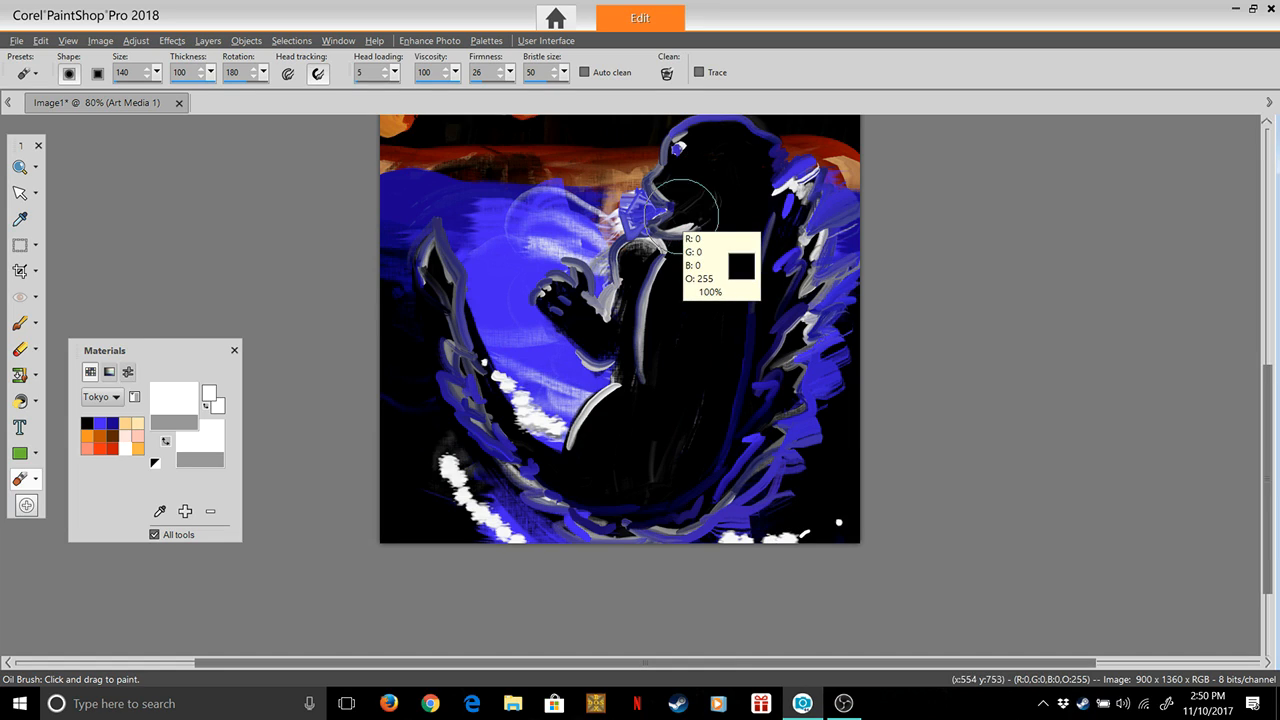
pyautogui.hotkey('ctrl', 'z')
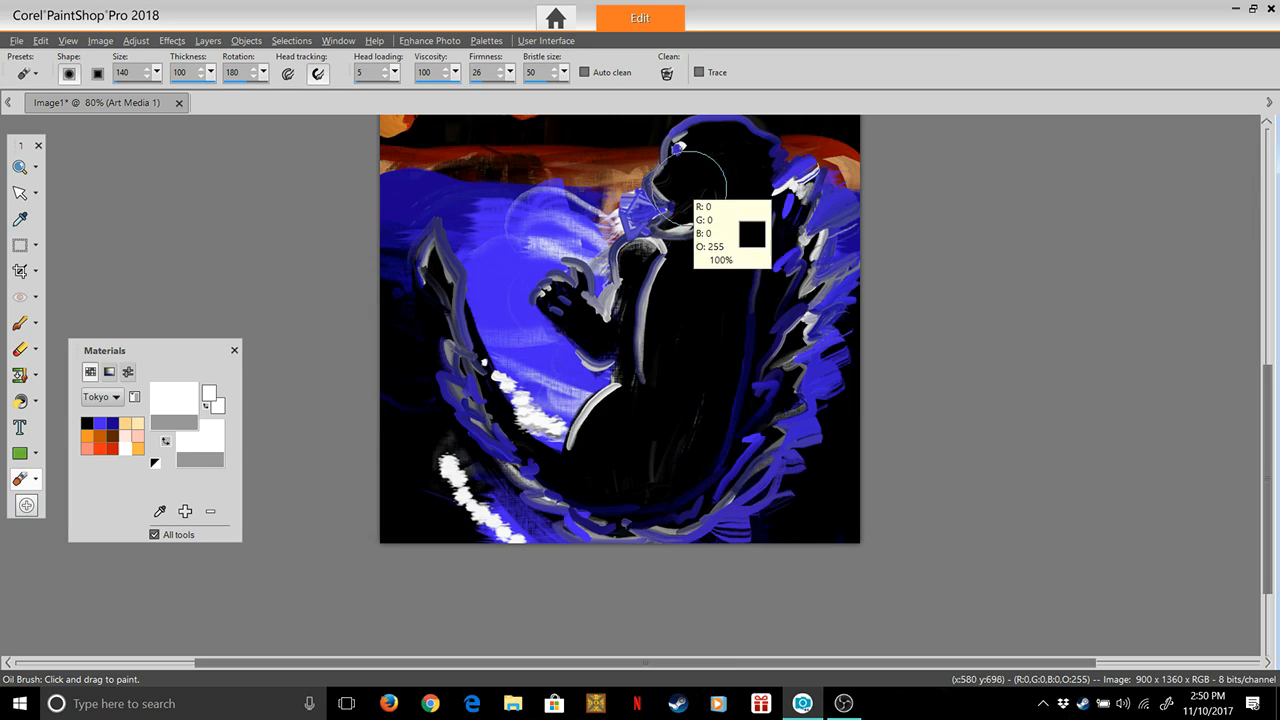
pyautogui.hotkey('ctrl', 'z')
pyautogui.hotkey('ctrl', 'z')
pyautogui.hotkey('ctrl', 'z')
pyautogui.hotkey('ctrl', 'z')
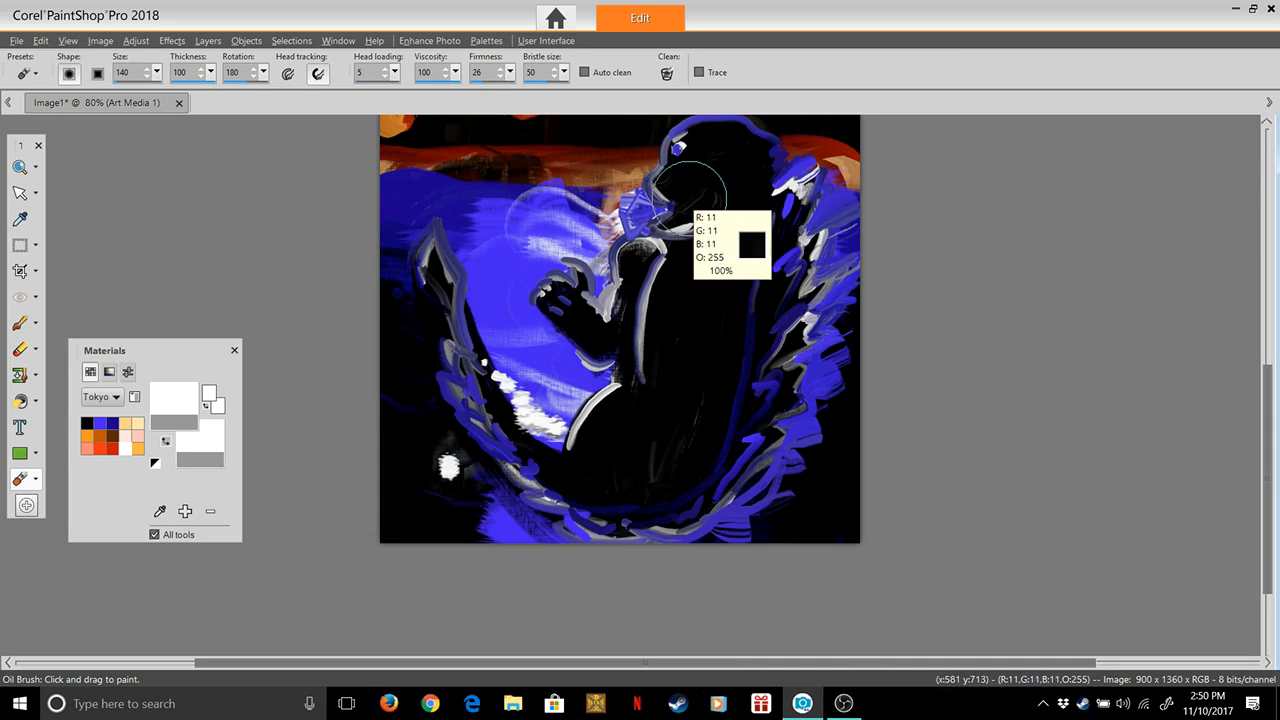
pyautogui.hotkey('ctrl', 'z')
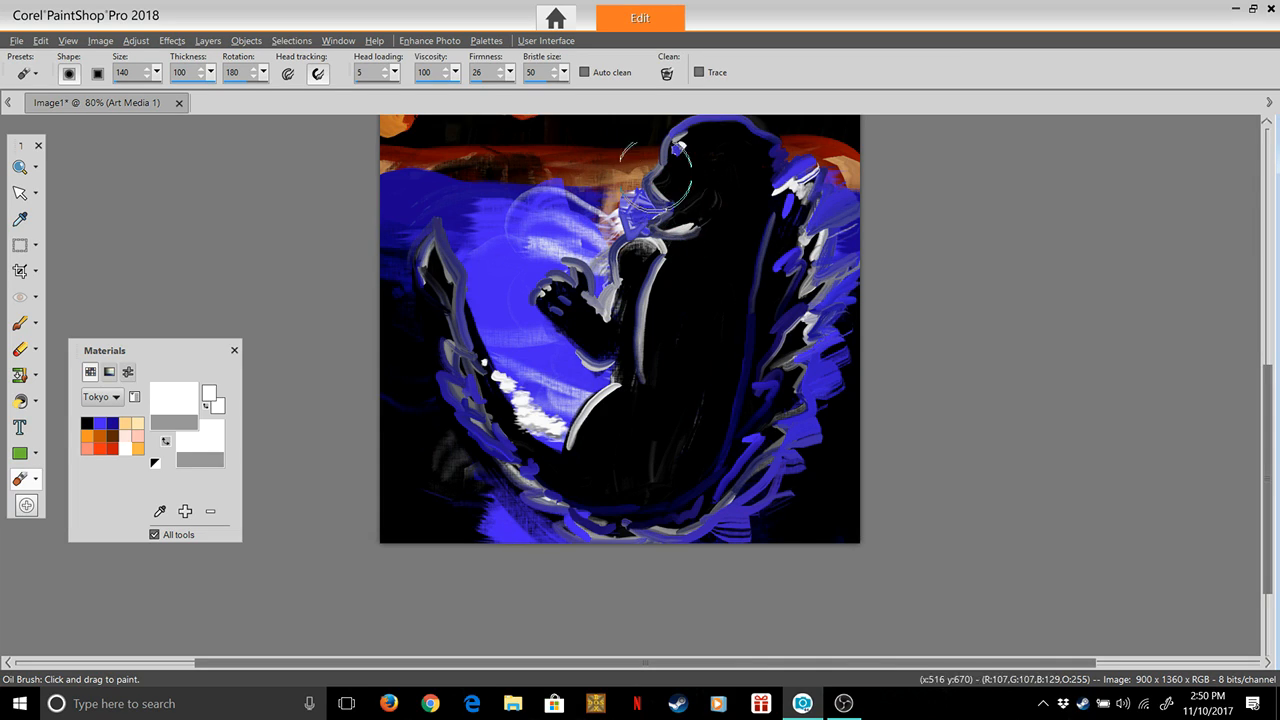
# Dab round white spots of varying size outside the tail, from the canvas's lower edge up its left side
pyautogui.click(490, 529)
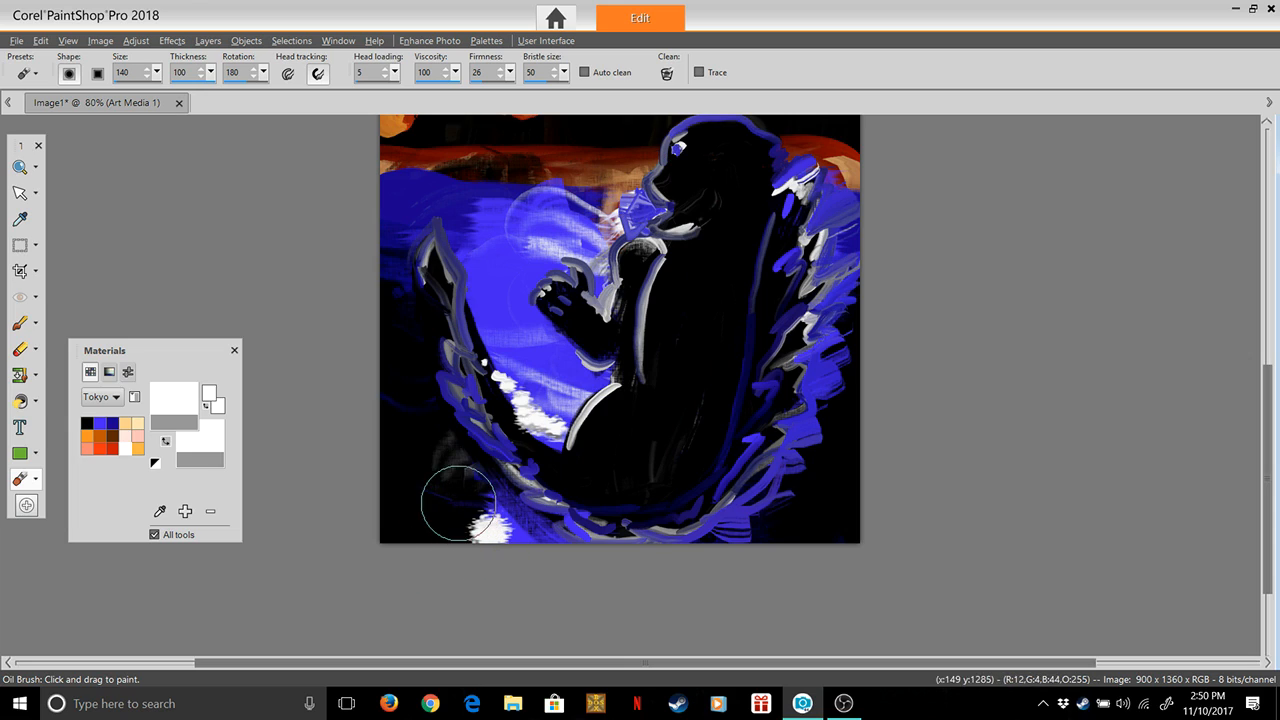
pyautogui.click(459, 504)
pyautogui.click(422, 460)
pyautogui.click(393, 407)
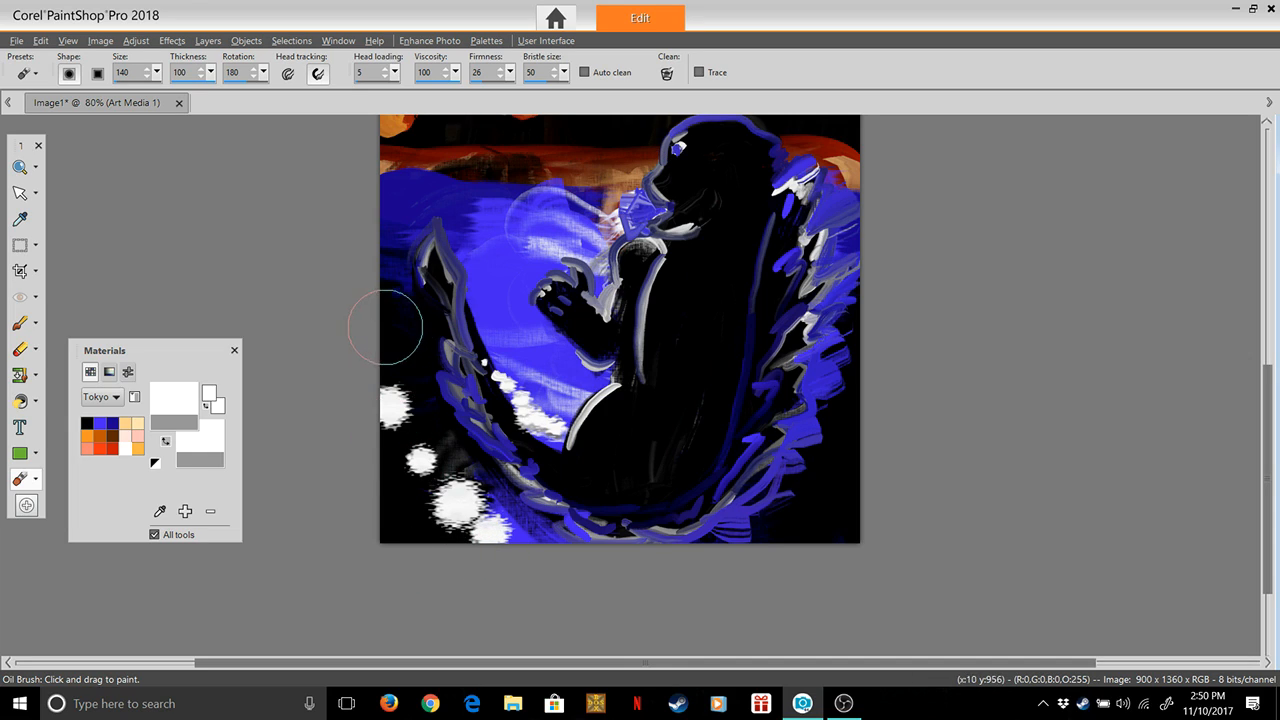
pyautogui.click(393, 318)
pyautogui.click(413, 362)
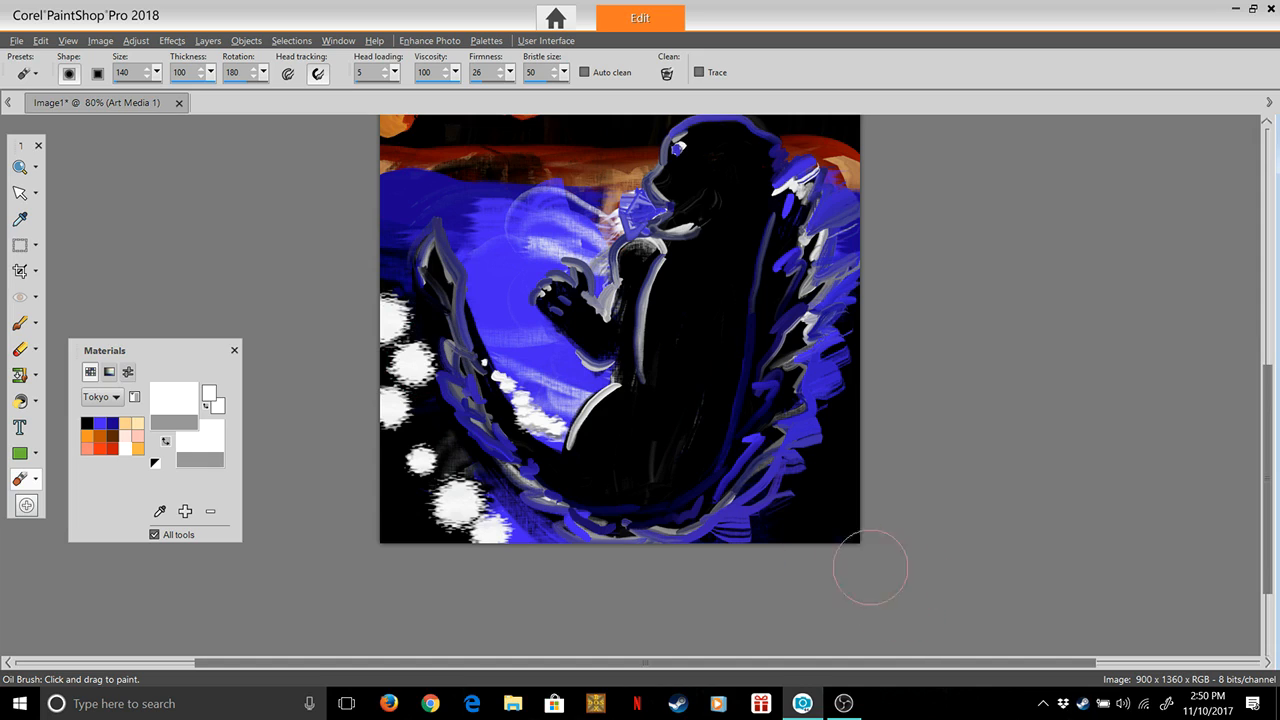
# Dab a rising row of four round white spots beside the back spikes in the canvas's lower right corner
pyautogui.click(770, 530)
pyautogui.click(808, 502)
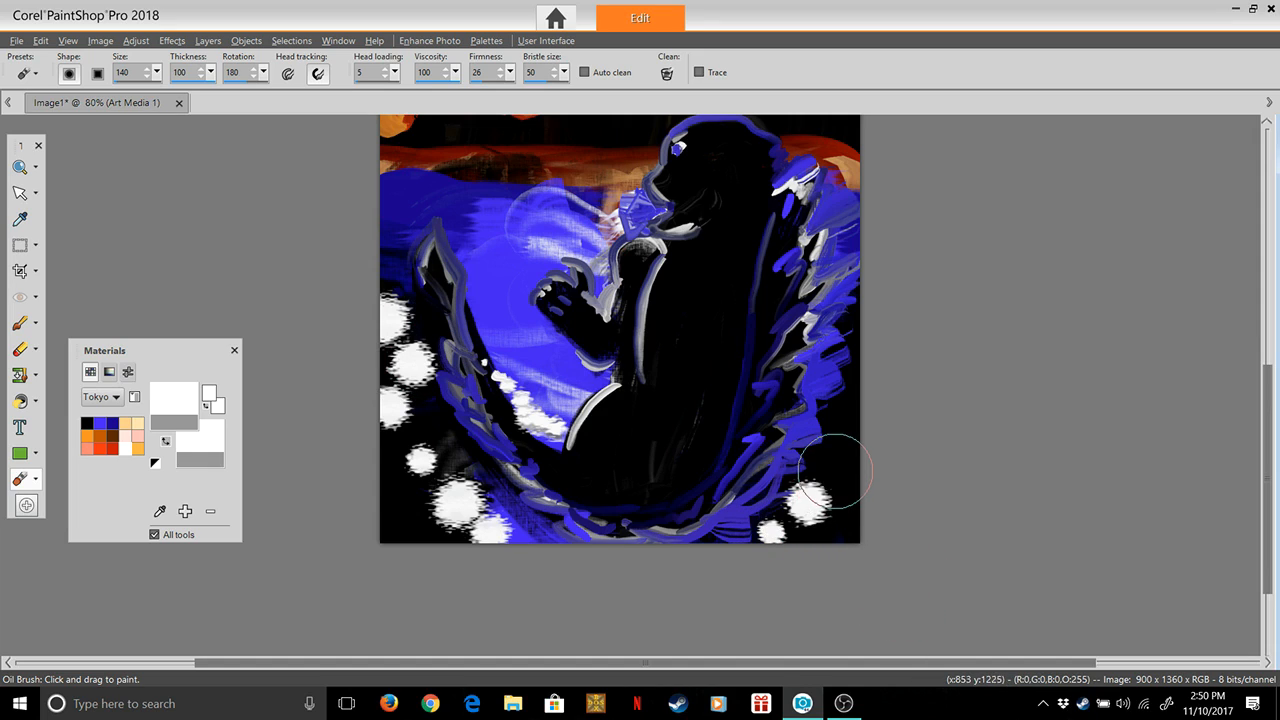
pyautogui.click(834, 468)
pyautogui.click(859, 428)
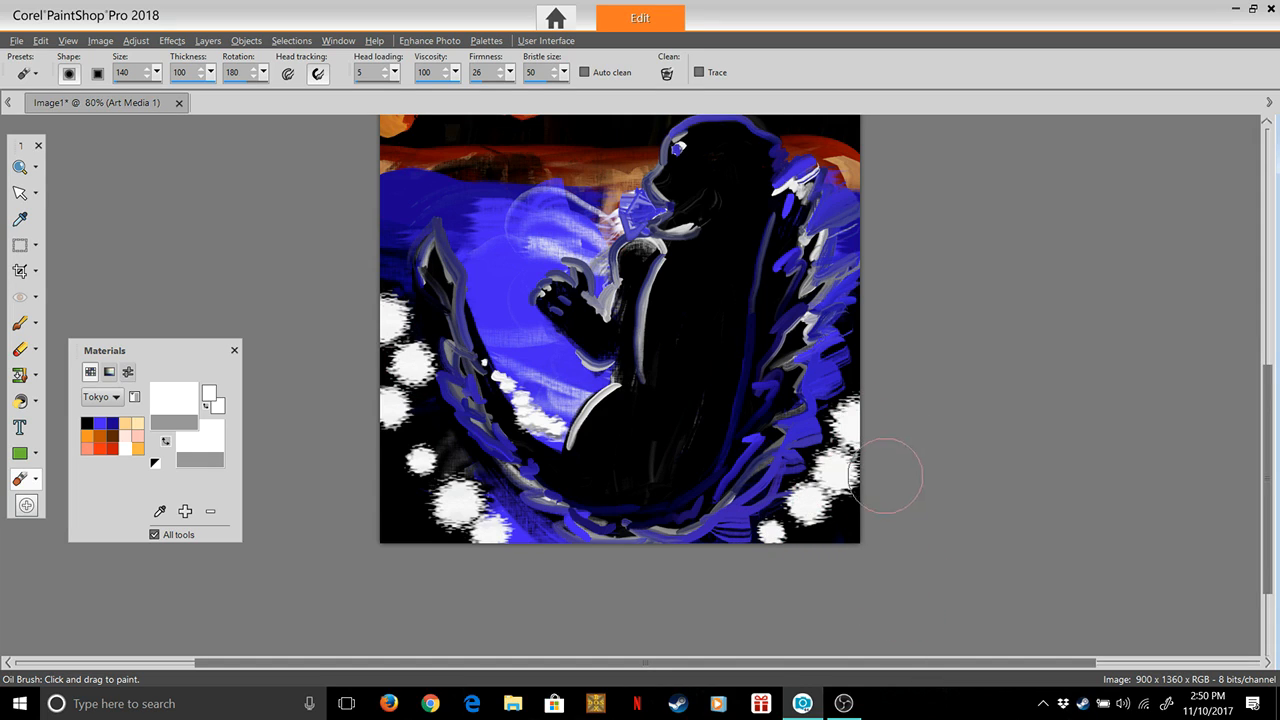
# Dab round white spots on the water in front of the figure, along the horizon, and at the right edge behind its head
pyautogui.click(515, 335)
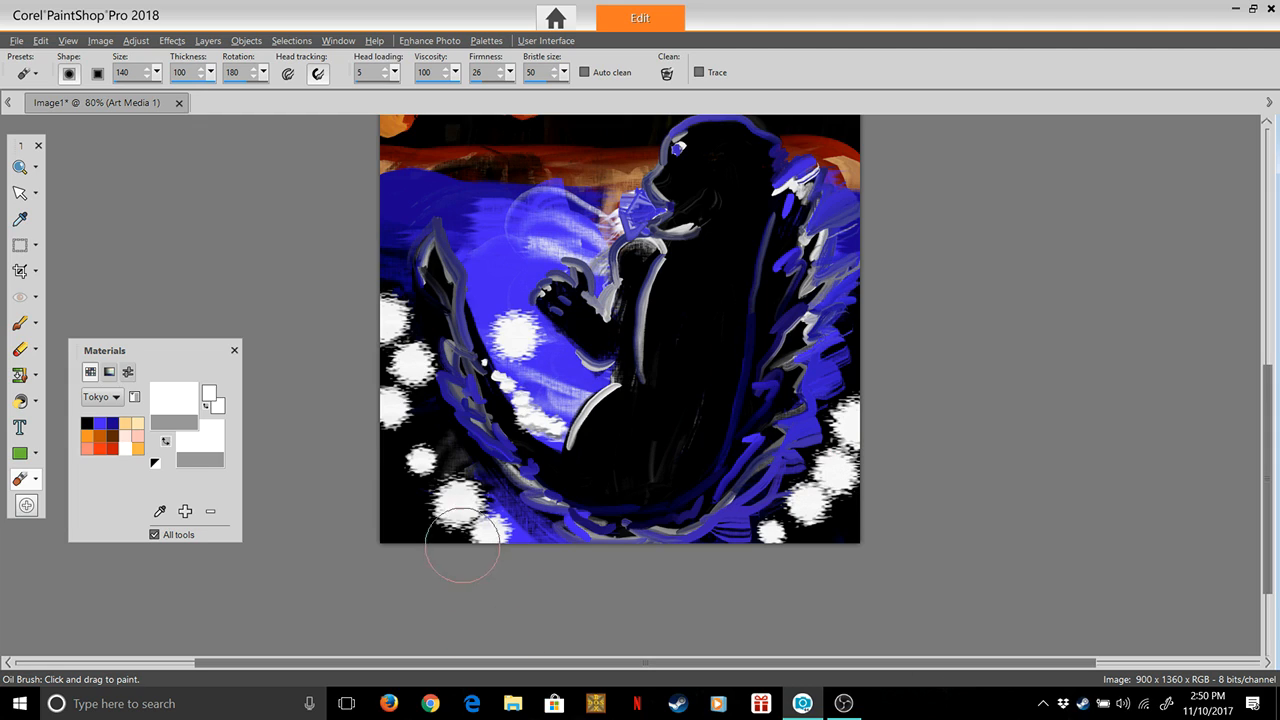
pyautogui.click(510, 270)
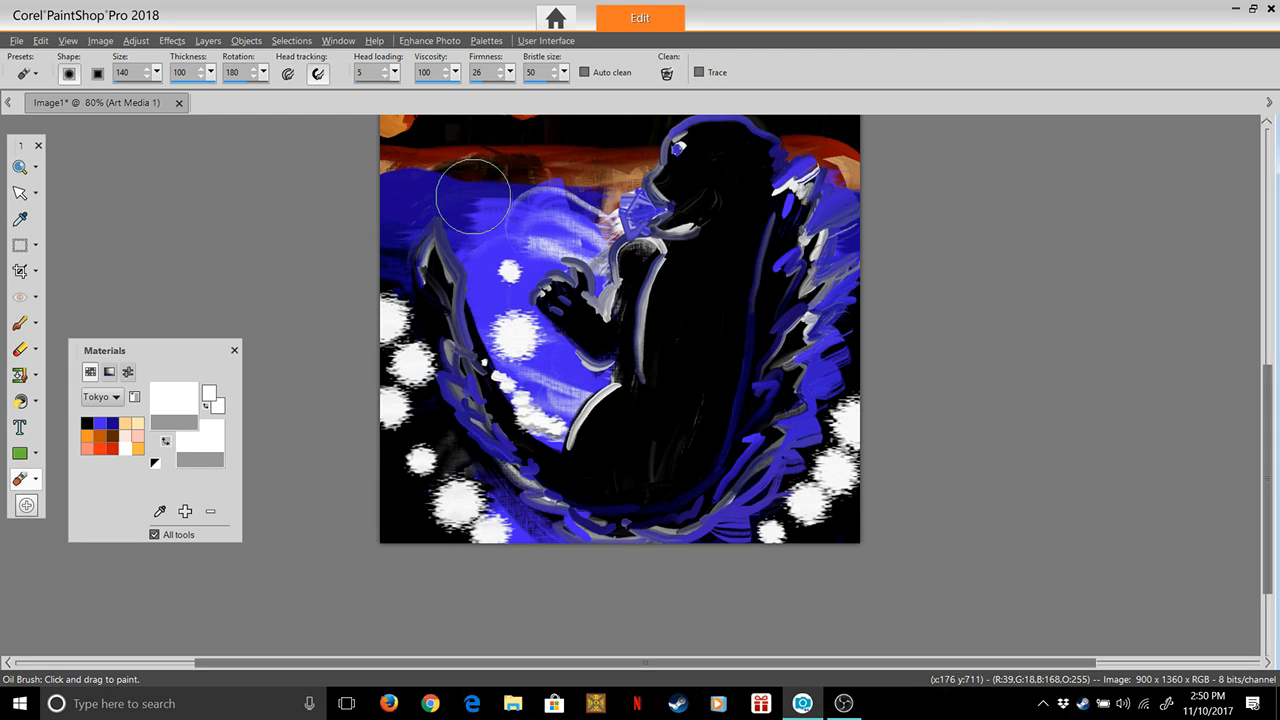
pyautogui.click(472, 205)
pyautogui.click(425, 183)
pyautogui.click(566, 196)
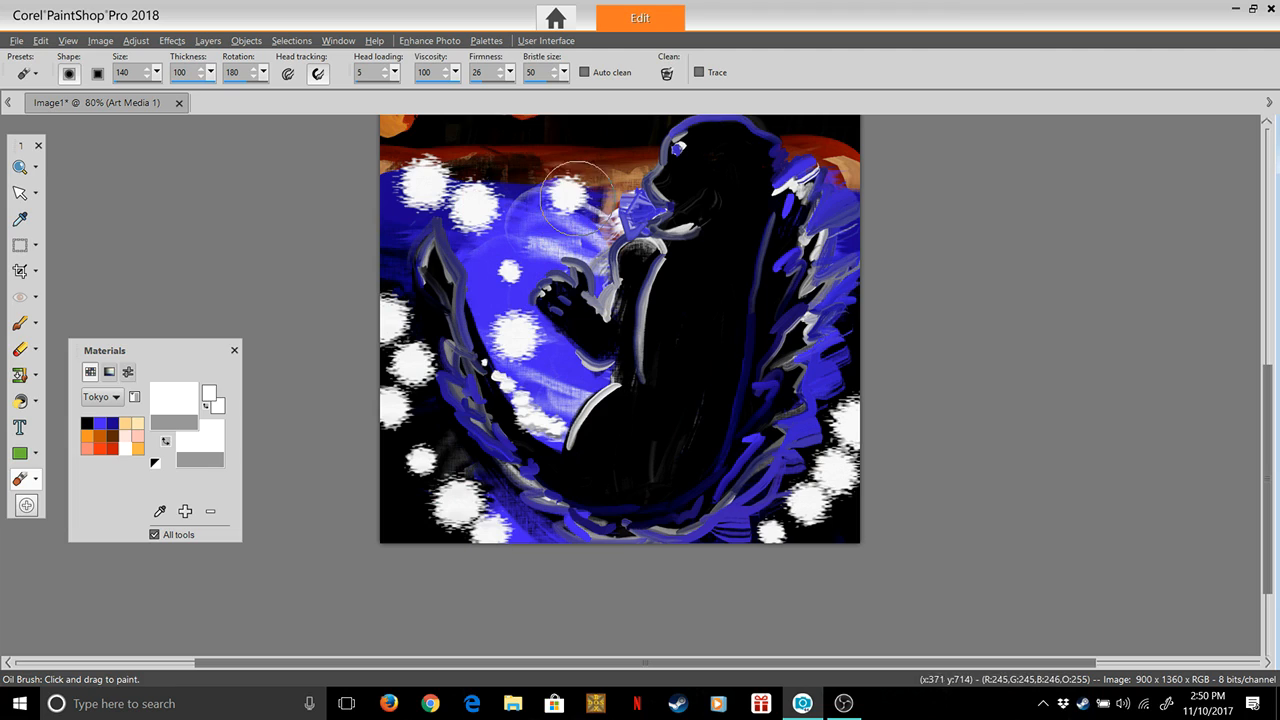
pyautogui.click(852, 192)
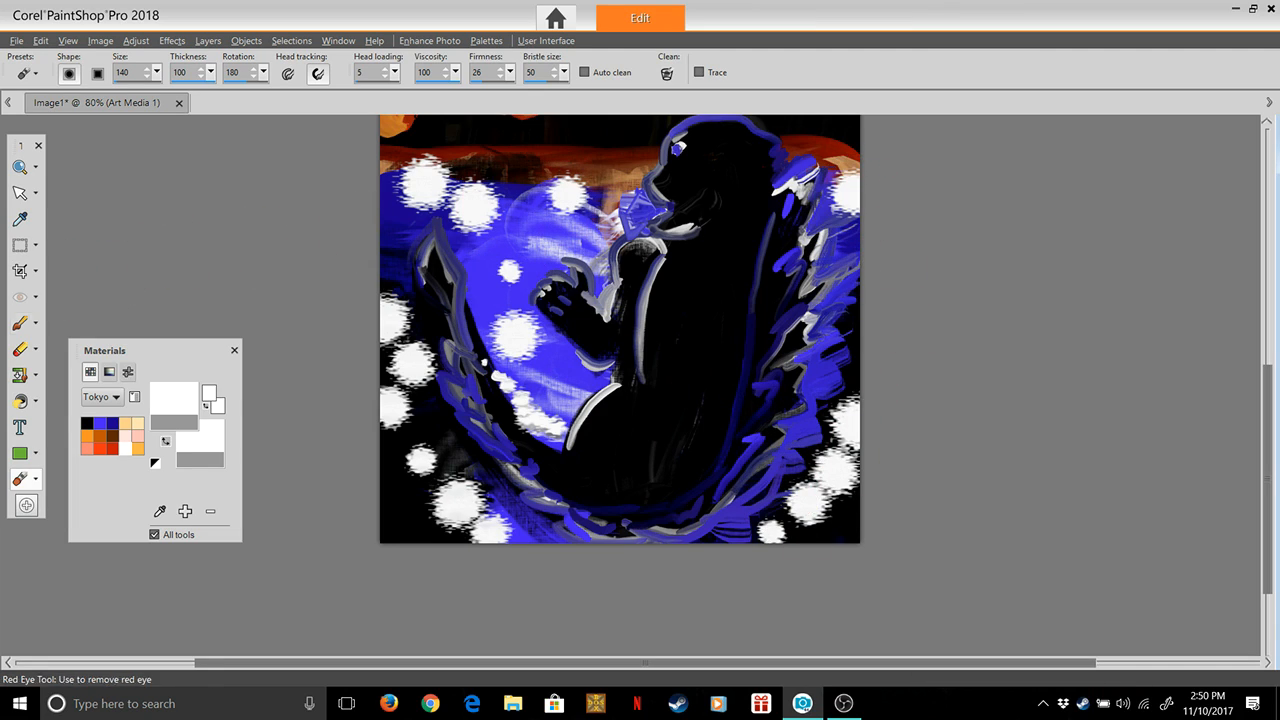
# Set the Oil Brush to size 168, thickness 1, rotation 220, viscosity 48 and firmness 13
pyautogui.moveTo(157, 73)
pyautogui.mouseDown()
pyautogui.moveTo(155, 92)
pyautogui.moveTo(208, 92)
pyautogui.mouseUp()
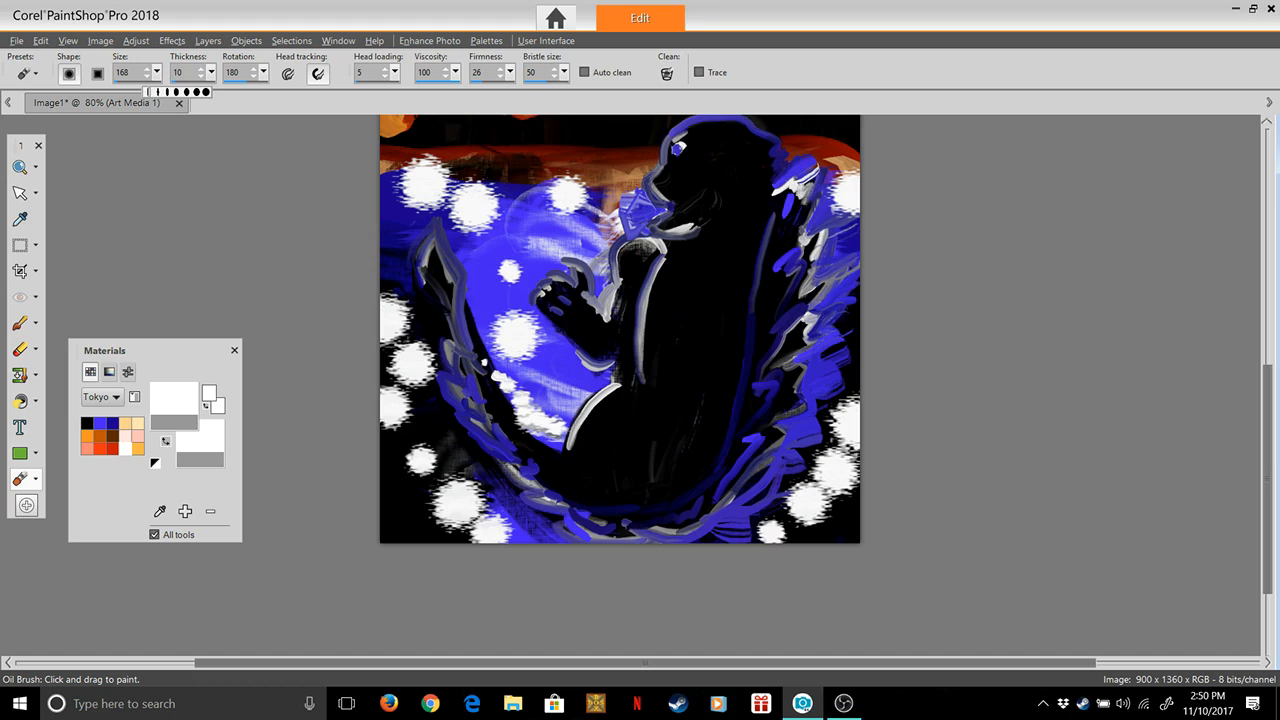
pyautogui.moveTo(148, 92); pyautogui.dragTo(147, 92)
pyautogui.moveTo(263, 72); pyautogui.dragTo(267, 92)
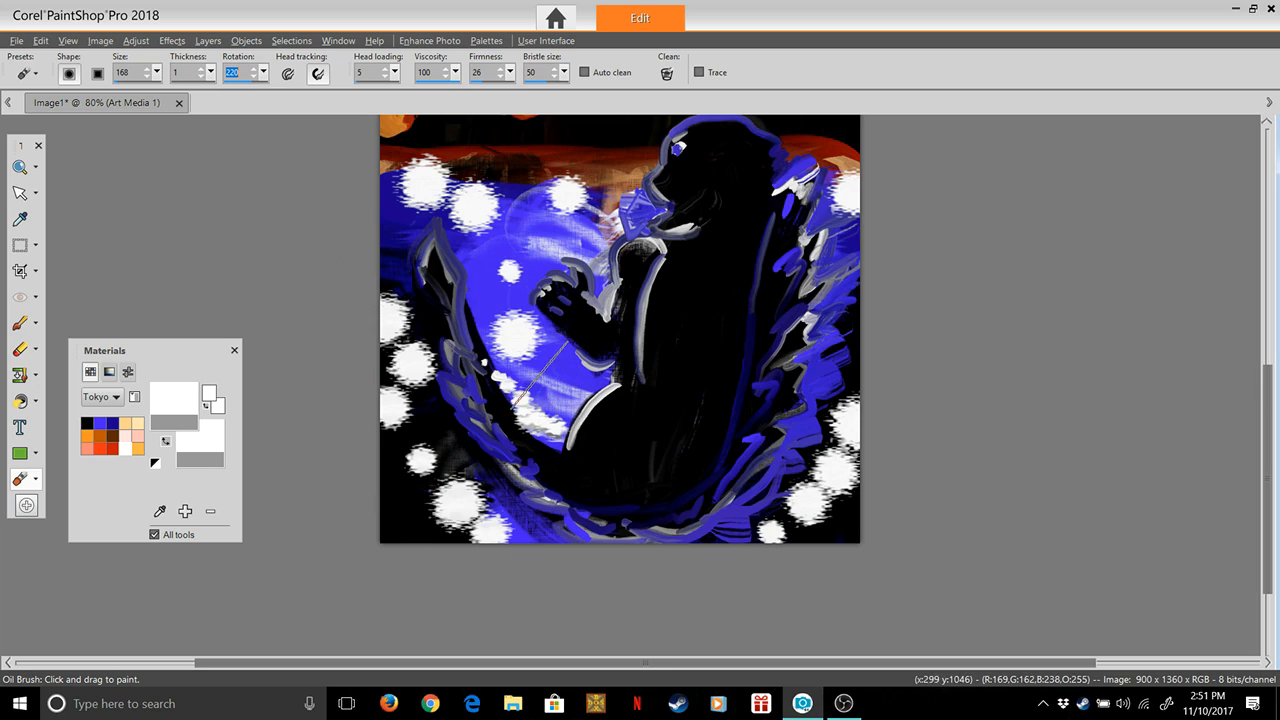
pyautogui.moveTo(510, 72)
pyautogui.mouseDown()
pyautogui.moveTo(509, 91)
pyautogui.moveTo(420, 91)
pyautogui.mouseUp()
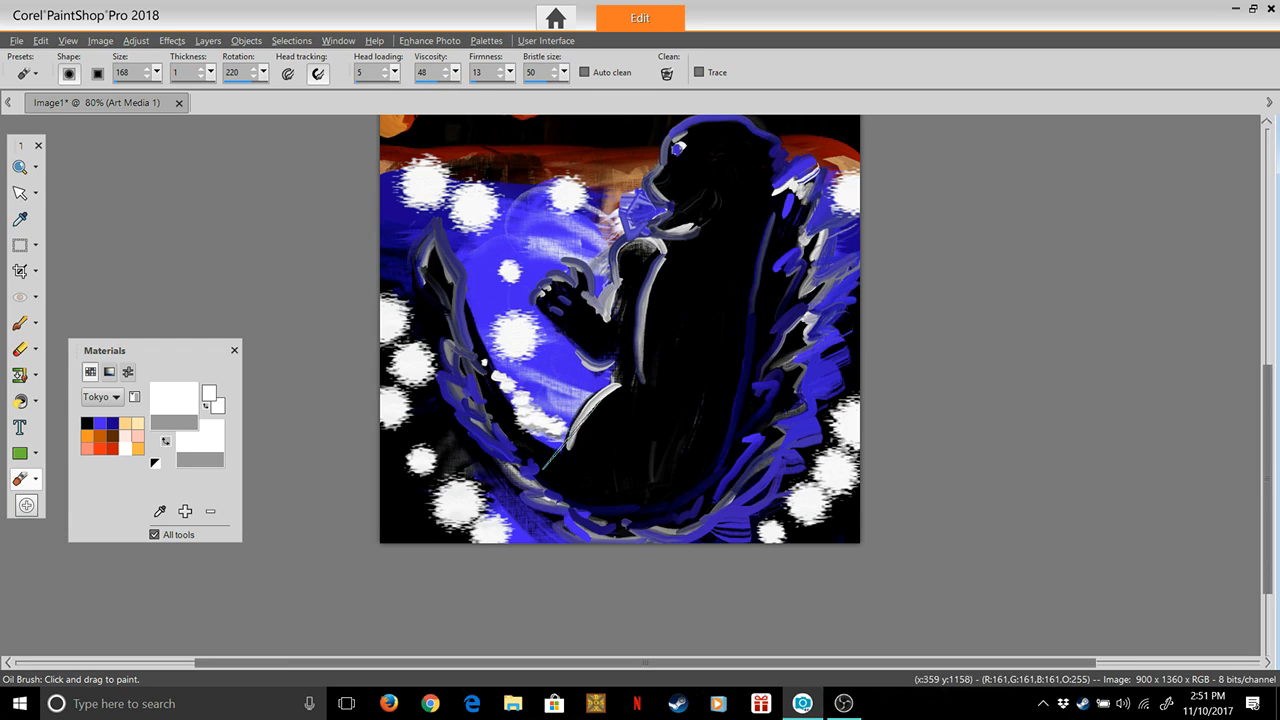
# Undo a trial white stroke, set head loading to 0 and smear the white dabs upward through the water inside the tail's curve
pyautogui.moveTo(567, 433); pyautogui.dragTo(497, 309)
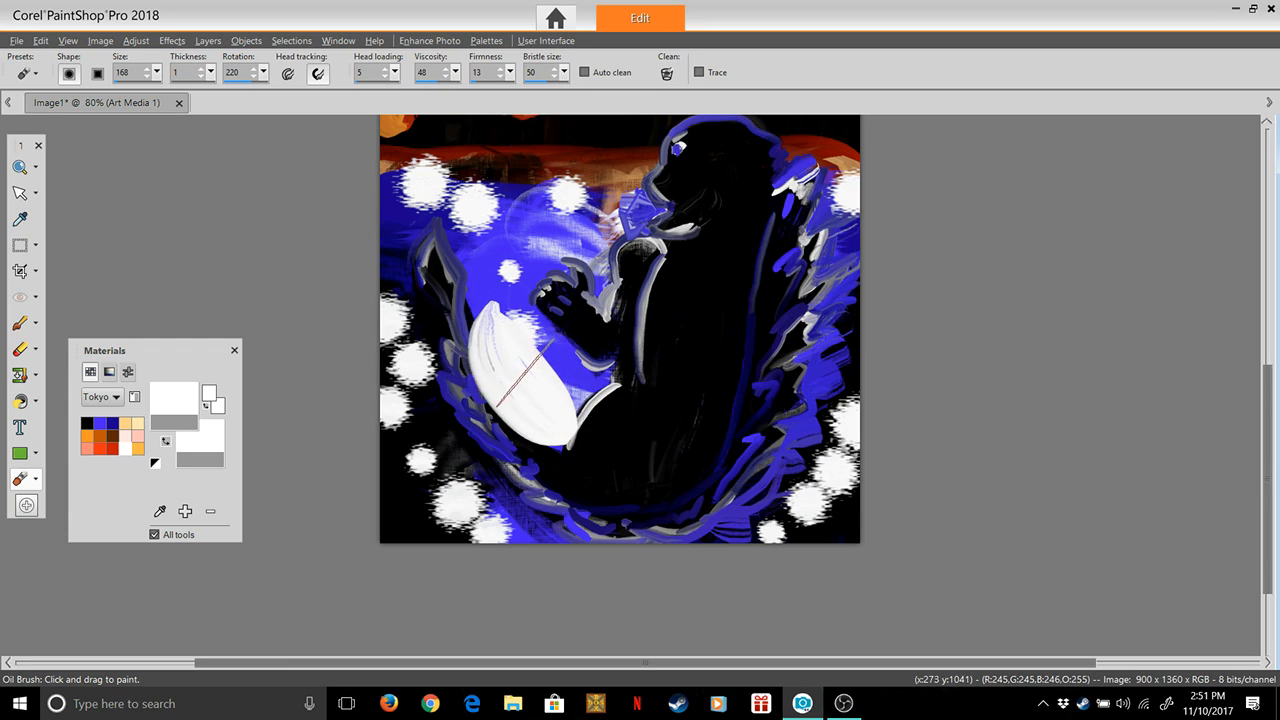
pyautogui.hotkey('ctrl', 'z')
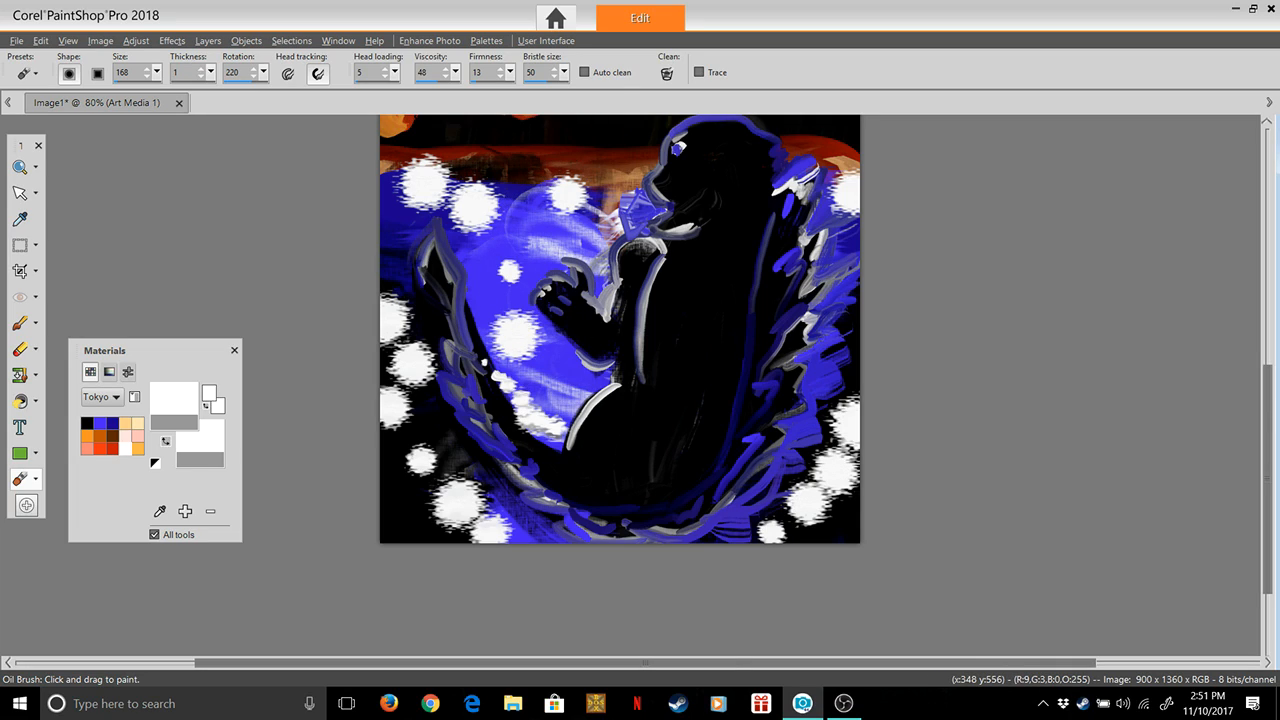
pyautogui.click(395, 72)
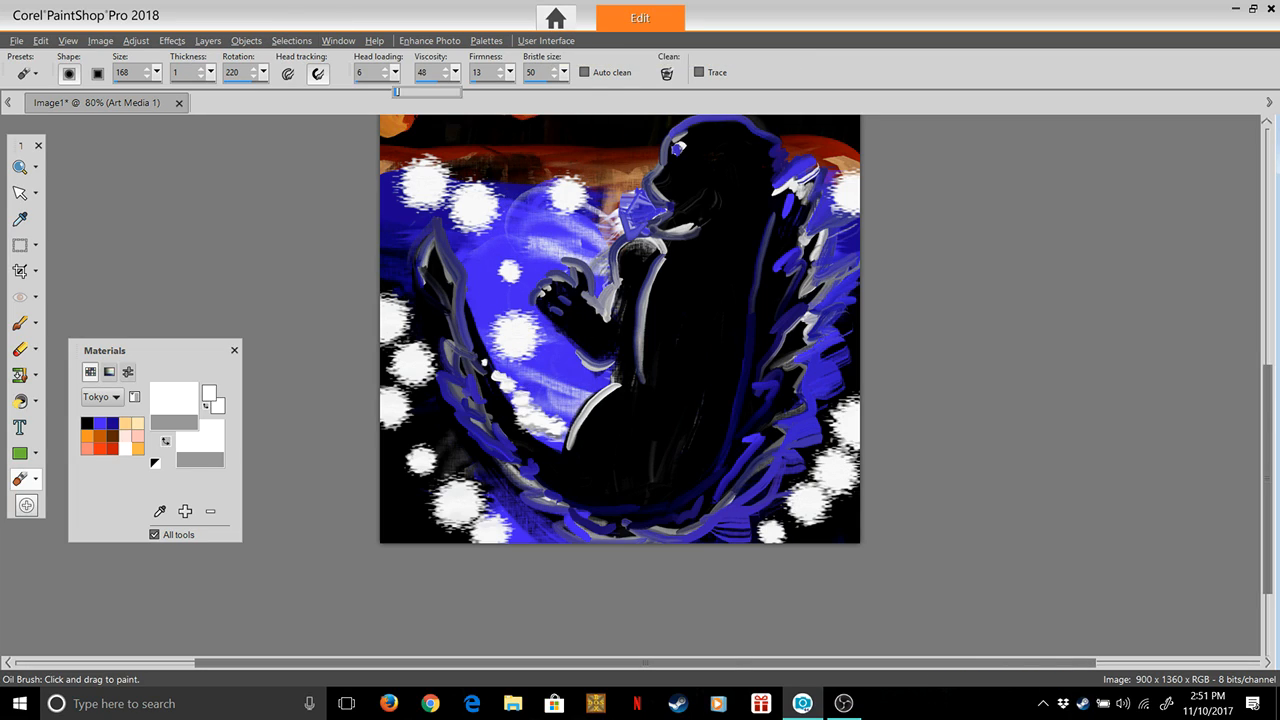
pyautogui.moveTo(560, 430)
pyautogui.mouseDown()
pyautogui.moveTo(572, 356)
pyautogui.moveTo(566, 397)
pyautogui.moveTo(568, 290)
pyautogui.moveTo(545, 319)
pyautogui.moveTo(497, 198)
pyautogui.mouseUp()
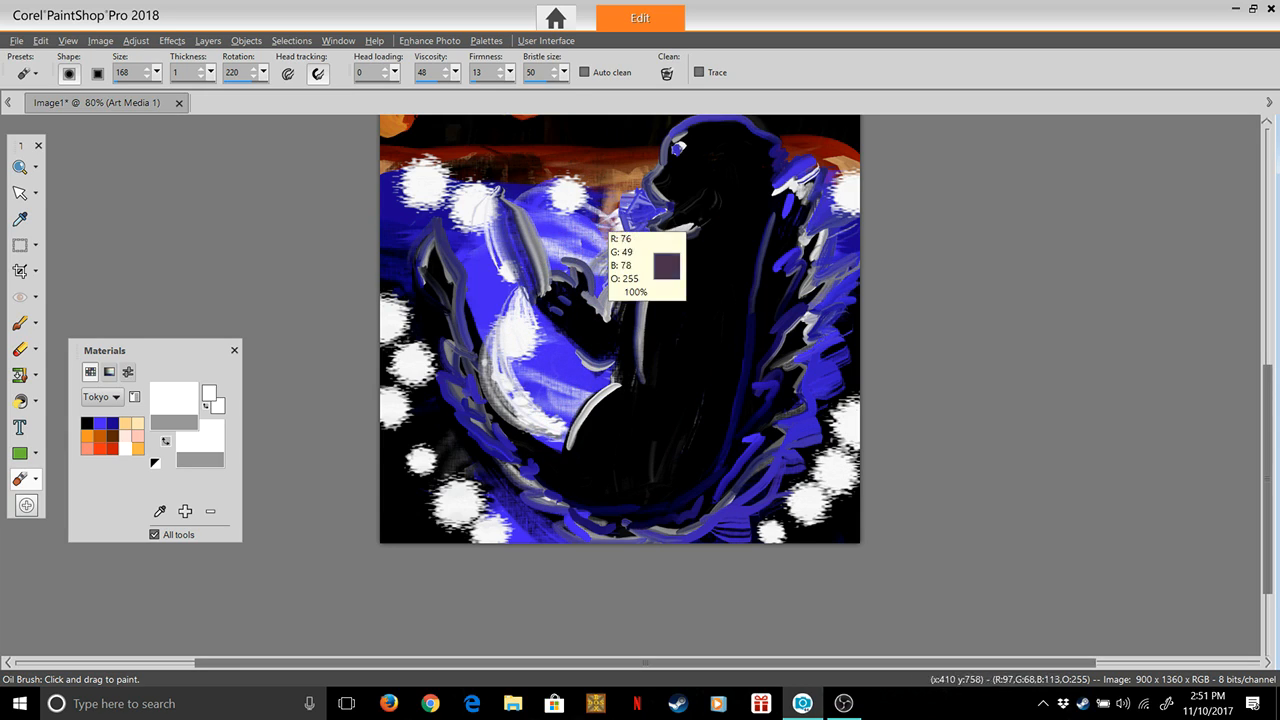
# Undo the last smear and sweep the white dabs inside the tail's curve and along the canvas's lower left edge upward into curved foam
pyautogui.hotkey('ctrl', 'z')
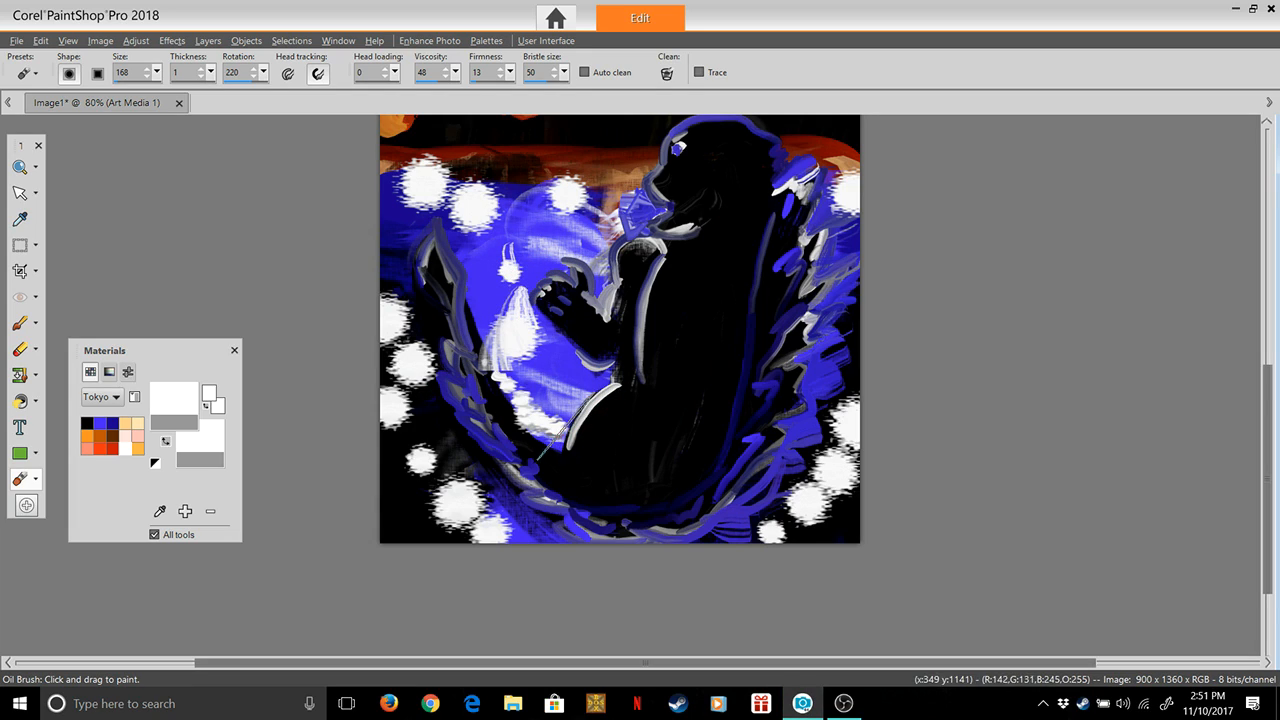
pyautogui.moveTo(554, 431); pyautogui.dragTo(492, 366)
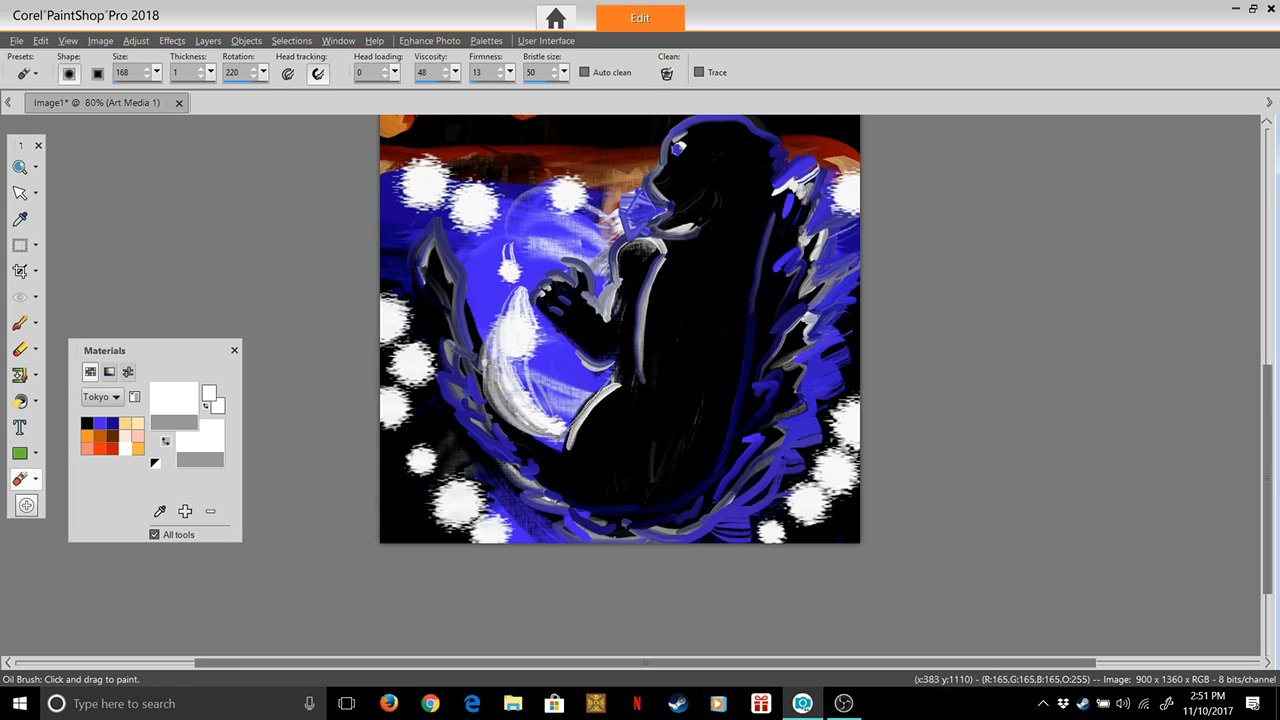
pyautogui.moveTo(510, 535)
pyautogui.mouseDown()
pyautogui.moveTo(425, 470)
pyautogui.moveTo(382, 300)
pyautogui.mouseUp()
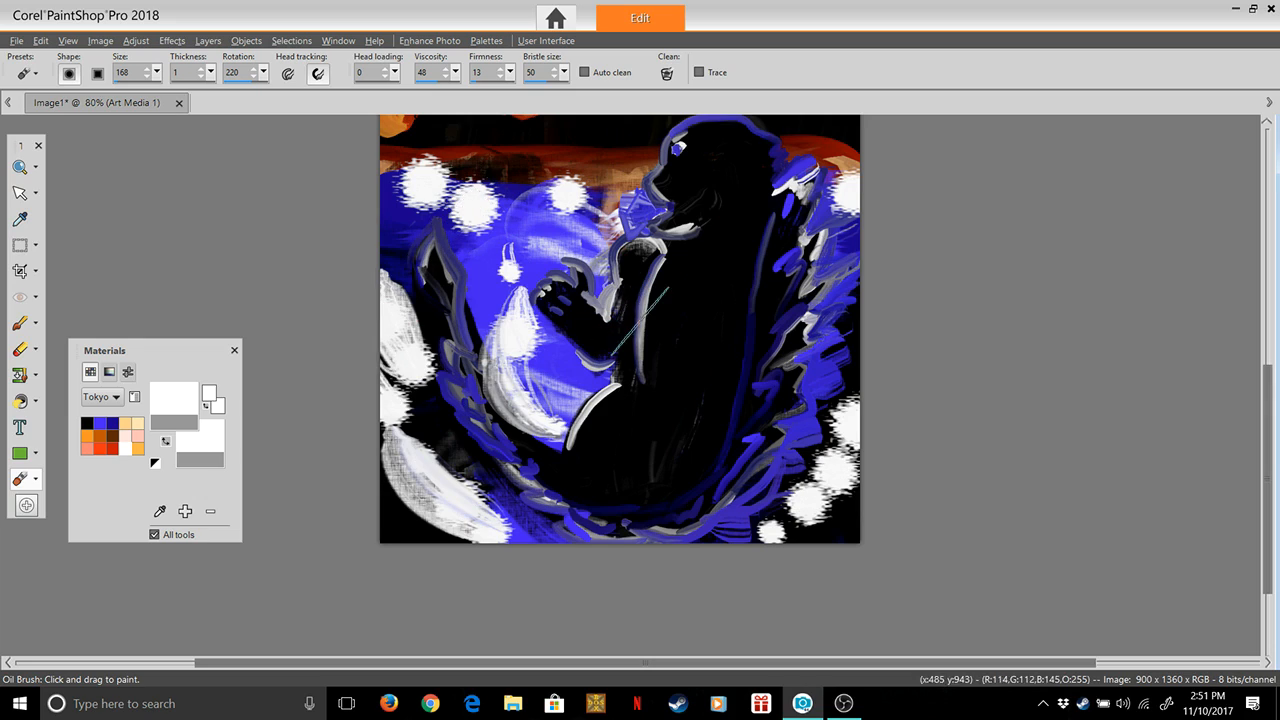
# Smear the white dabs along the horizon and beside the raised hand upward, and undo the stroke that drags grey over the hand
pyautogui.moveTo(419, 200); pyautogui.dragTo(482, 166)
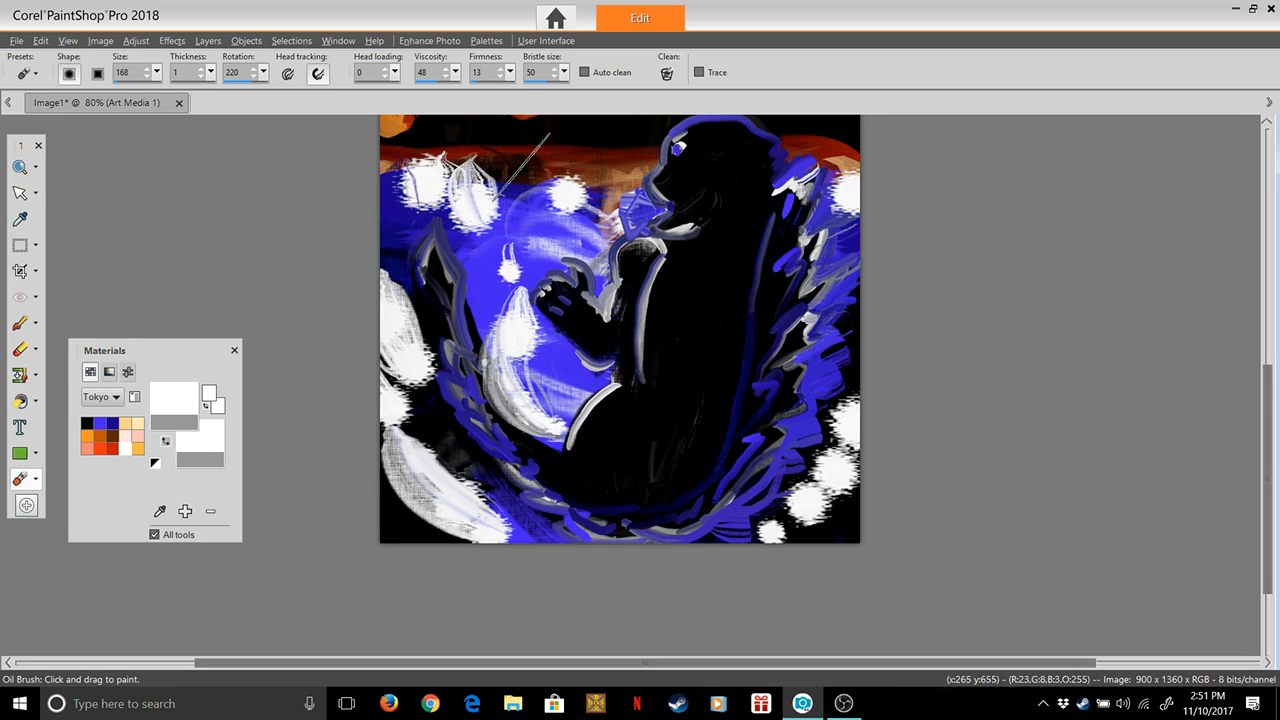
pyautogui.moveTo(519, 271); pyautogui.dragTo(535, 196)
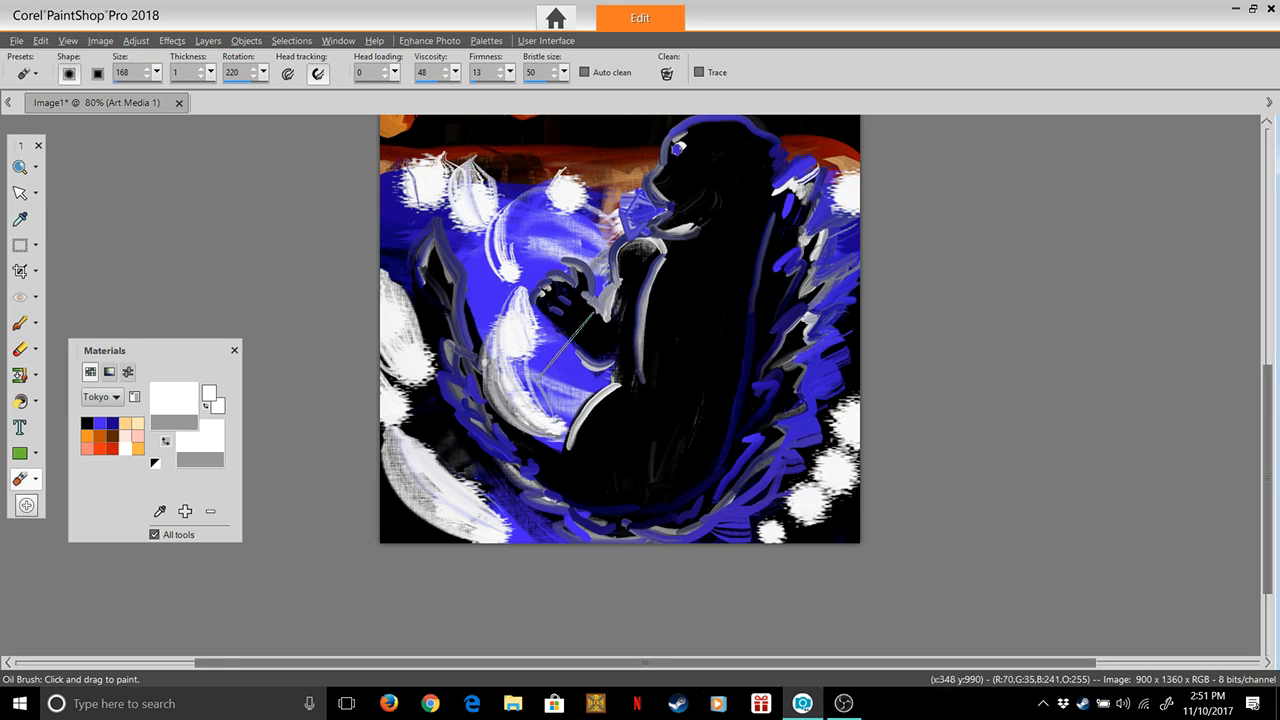
pyautogui.moveTo(558, 418); pyautogui.dragTo(532, 300)
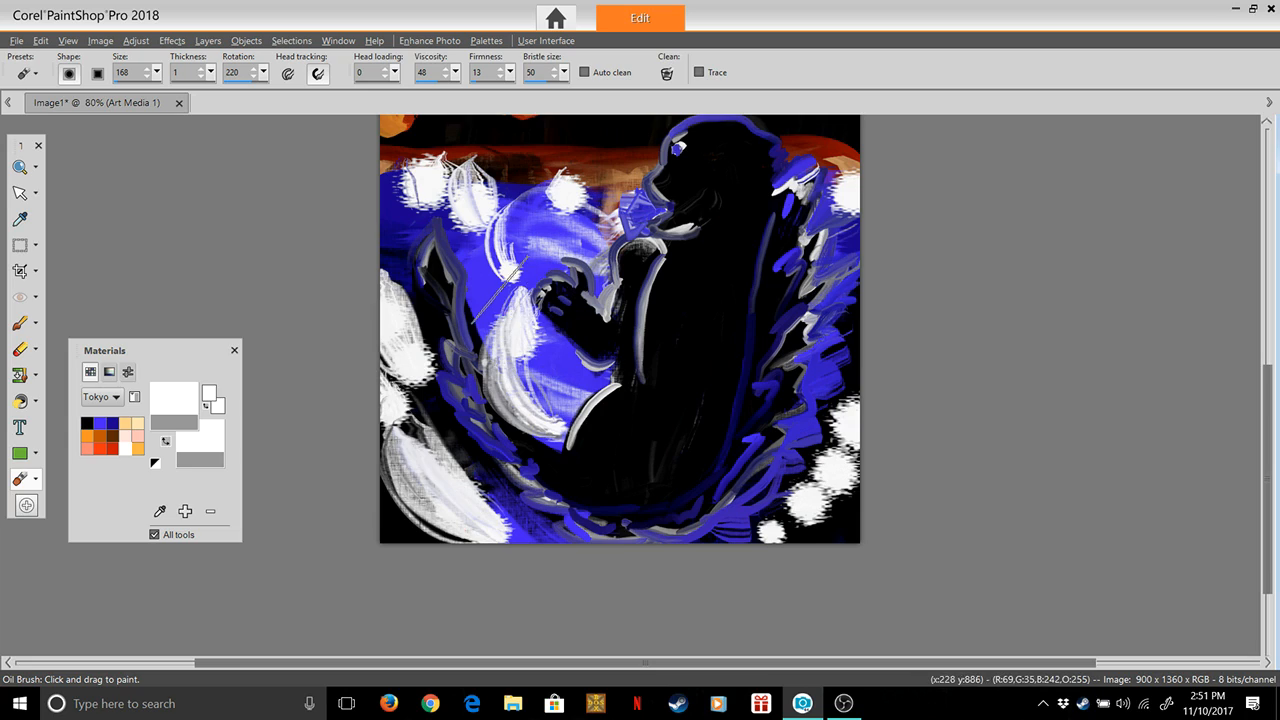
pyautogui.moveTo(505, 188)
pyautogui.mouseDown()
pyautogui.moveTo(513, 270)
pyautogui.moveTo(525, 210)
pyautogui.moveTo(565, 252)
pyautogui.moveTo(560, 200)
pyautogui.moveTo(585, 235)
pyautogui.moveTo(545, 265)
pyautogui.moveTo(568, 290)
pyautogui.mouseUp()
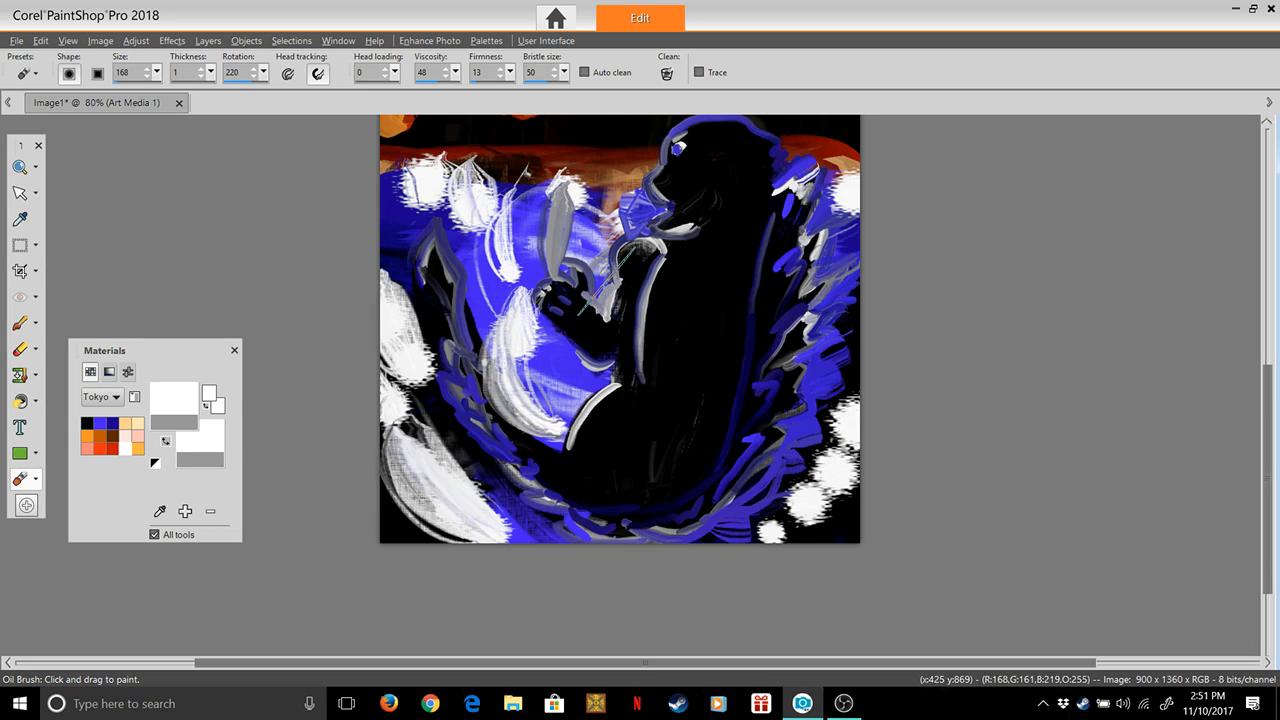
pyautogui.hotkey('ctrl', 'z')
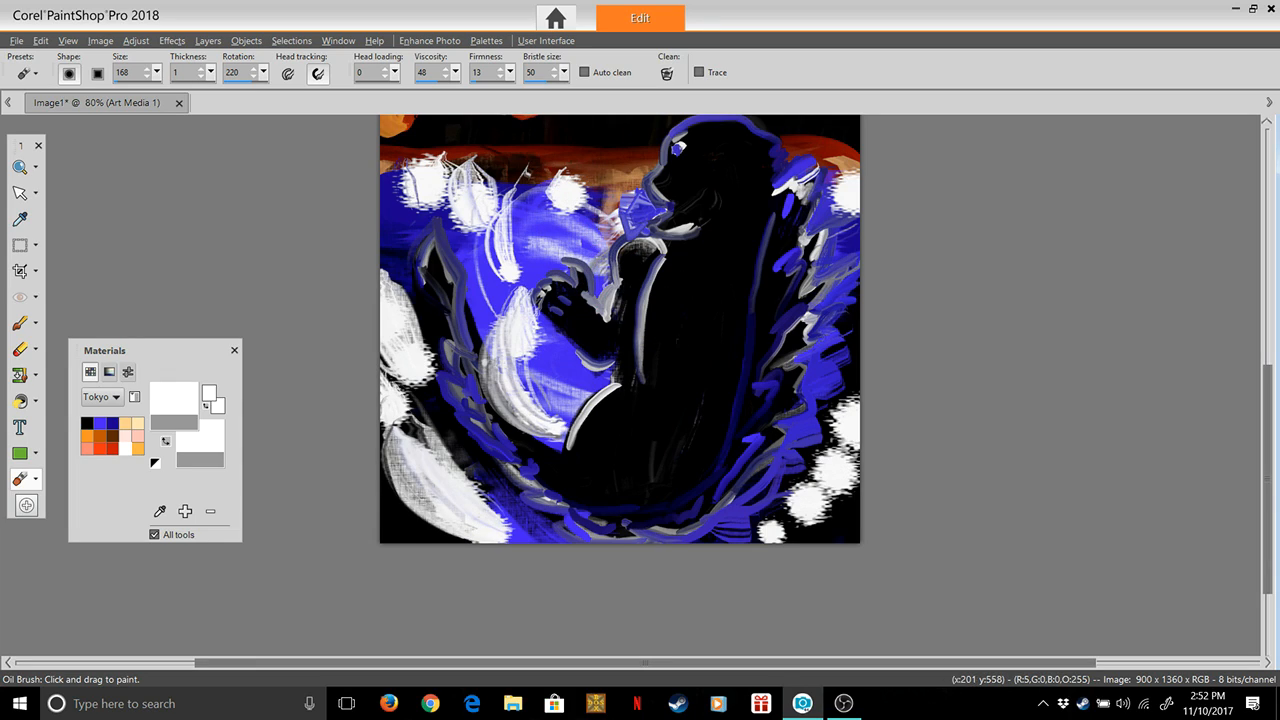
# Set the brush rotation to 139, smear the lower right white dabs diagonally upward, and undo a trial stroke over the tail
pyautogui.click(264, 73)
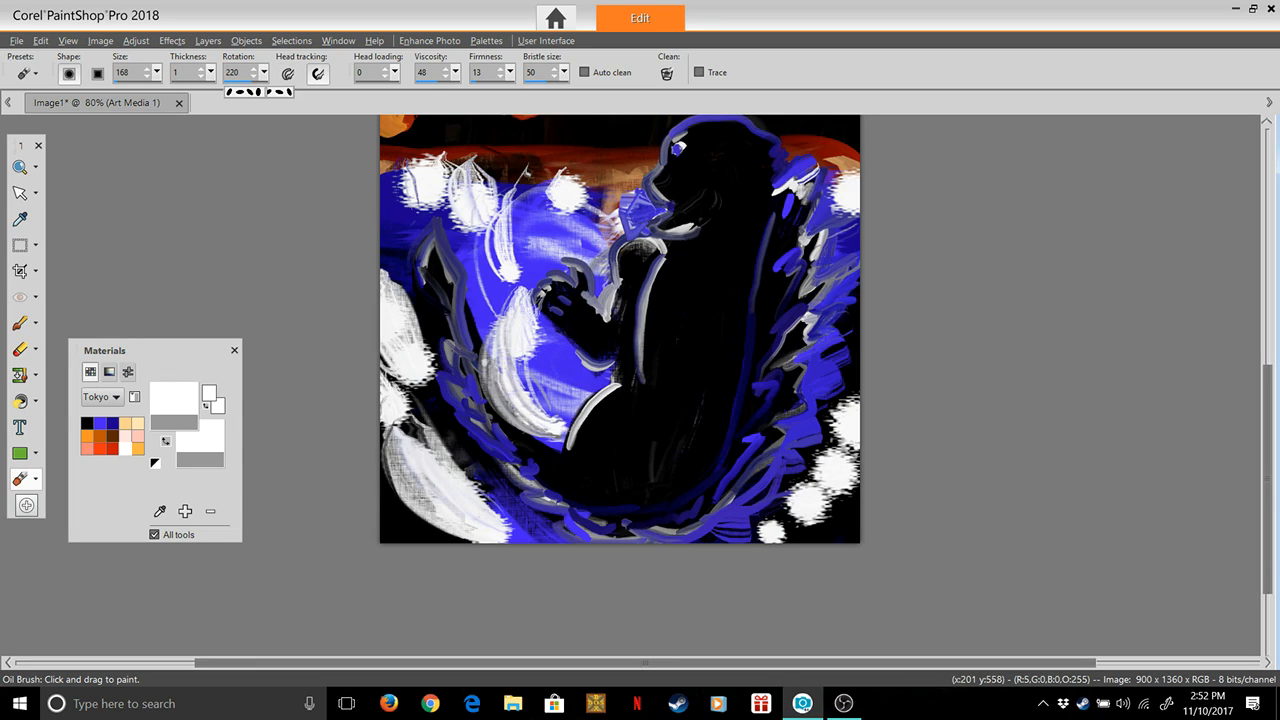
pyautogui.moveTo(253, 92); pyautogui.dragTo(251, 92)
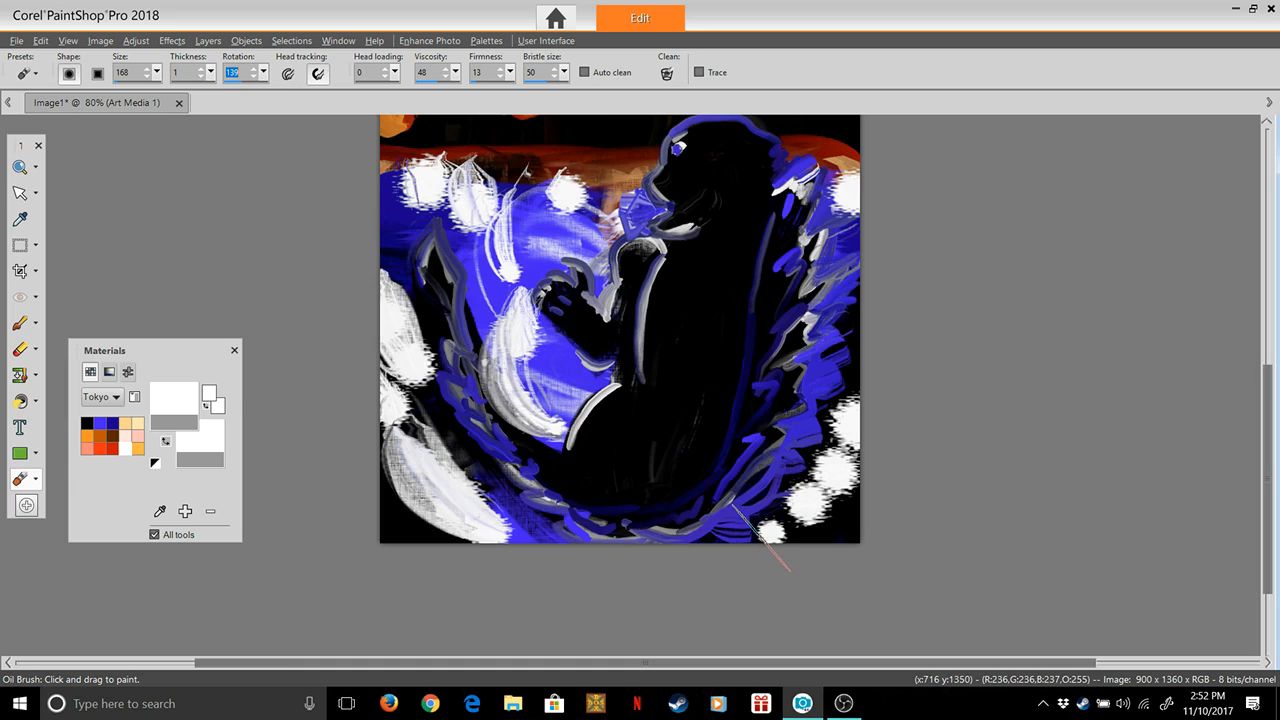
pyautogui.moveTo(746, 543)
pyautogui.mouseDown()
pyautogui.moveTo(870, 475)
pyautogui.moveTo(785, 538)
pyautogui.moveTo(880, 443)
pyautogui.mouseUp()
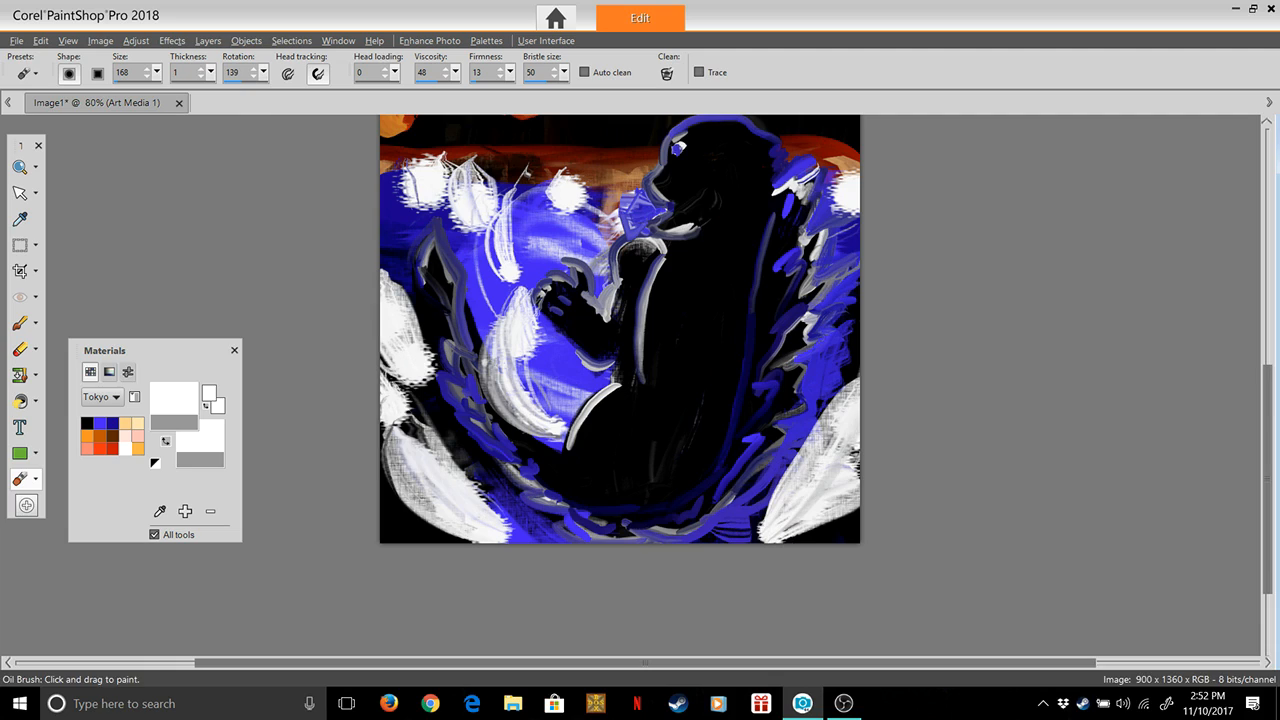
pyautogui.moveTo(455, 536)
pyautogui.mouseDown()
pyautogui.moveTo(505, 447)
pyautogui.moveTo(497, 427)
pyautogui.mouseUp()
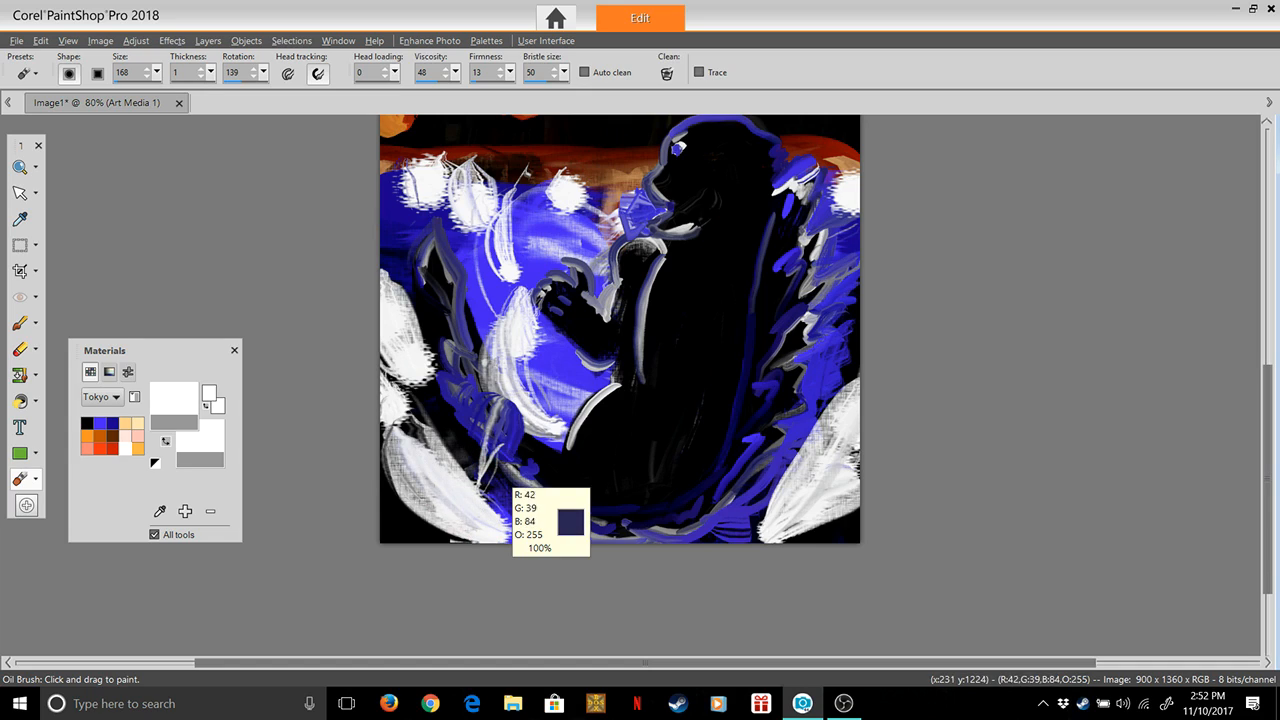
pyautogui.hotkey('ctrl', 'z')
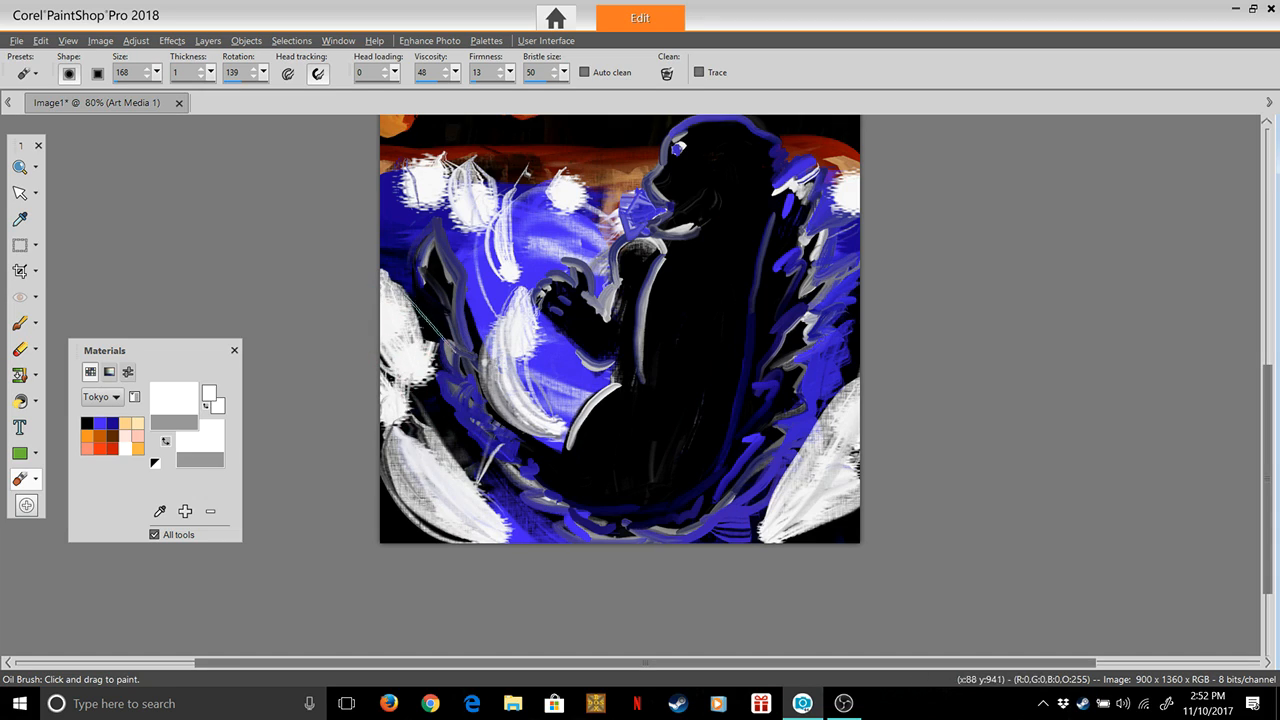
# Smear the white foam at the canvas's left edge upward over the outer side of the tail tip
pyautogui.moveTo(404, 308); pyautogui.dragTo(444, 225)
pyautogui.moveTo(408, 328); pyautogui.dragTo(458, 245)
pyautogui.moveTo(443, 390); pyautogui.dragTo(466, 328)
pyautogui.moveTo(457, 458)
pyautogui.mouseDown()
pyautogui.moveTo(470, 345)
pyautogui.moveTo(490, 400)
pyautogui.mouseUp()
pyautogui.moveTo(494, 476)
pyautogui.mouseDown()
pyautogui.moveTo(510, 435)
pyautogui.moveTo(532, 455)
pyautogui.mouseUp()
pyautogui.moveTo(548, 520)
pyautogui.mouseDown()
pyautogui.moveTo(560, 465)
pyautogui.moveTo(585, 470)
pyautogui.mouseUp()
pyautogui.moveTo(590, 540)
pyautogui.mouseDown()
pyautogui.moveTo(630, 460)
pyautogui.moveTo(650, 500)
pyautogui.mouseUp()
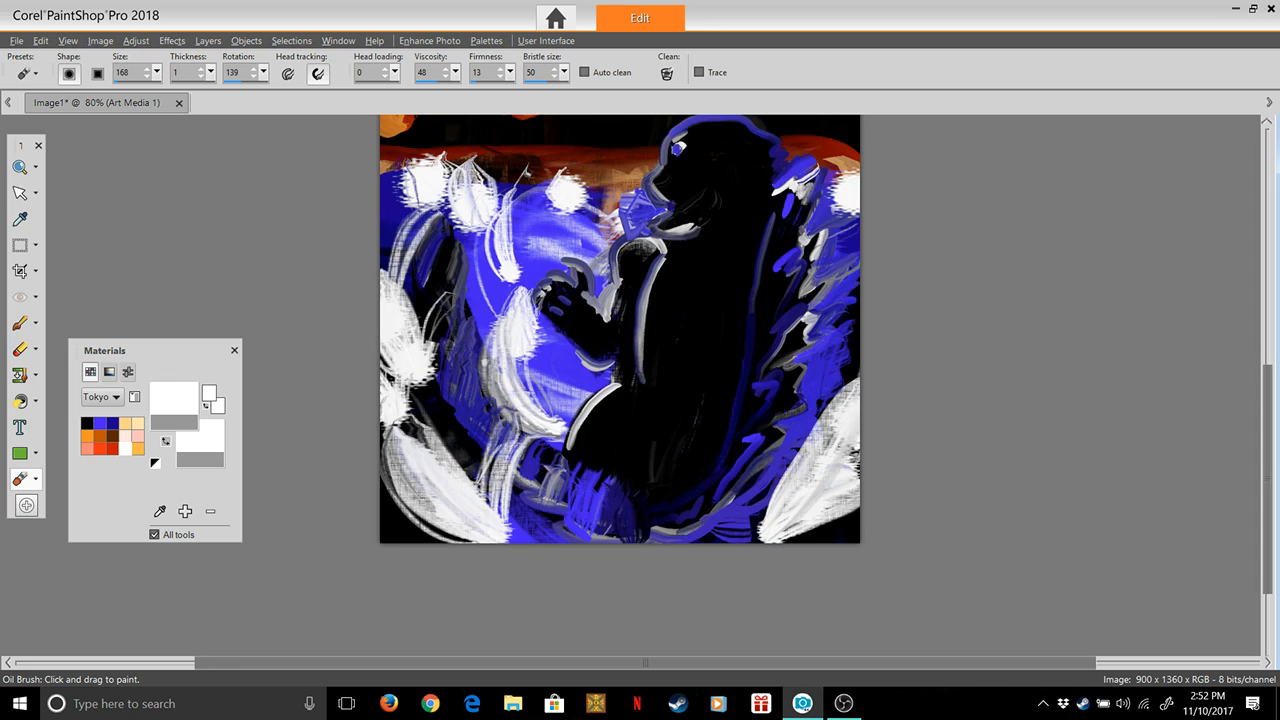
pyautogui.hotkey('ctrl', 'z')
pyautogui.hotkey('ctrl', 'z')
pyautogui.hotkey('ctrl', 'z')
pyautogui.hotkey('ctrl', 'z')
pyautogui.hotkey('ctrl', 'z')
pyautogui.hotkey('ctrl', 'z')
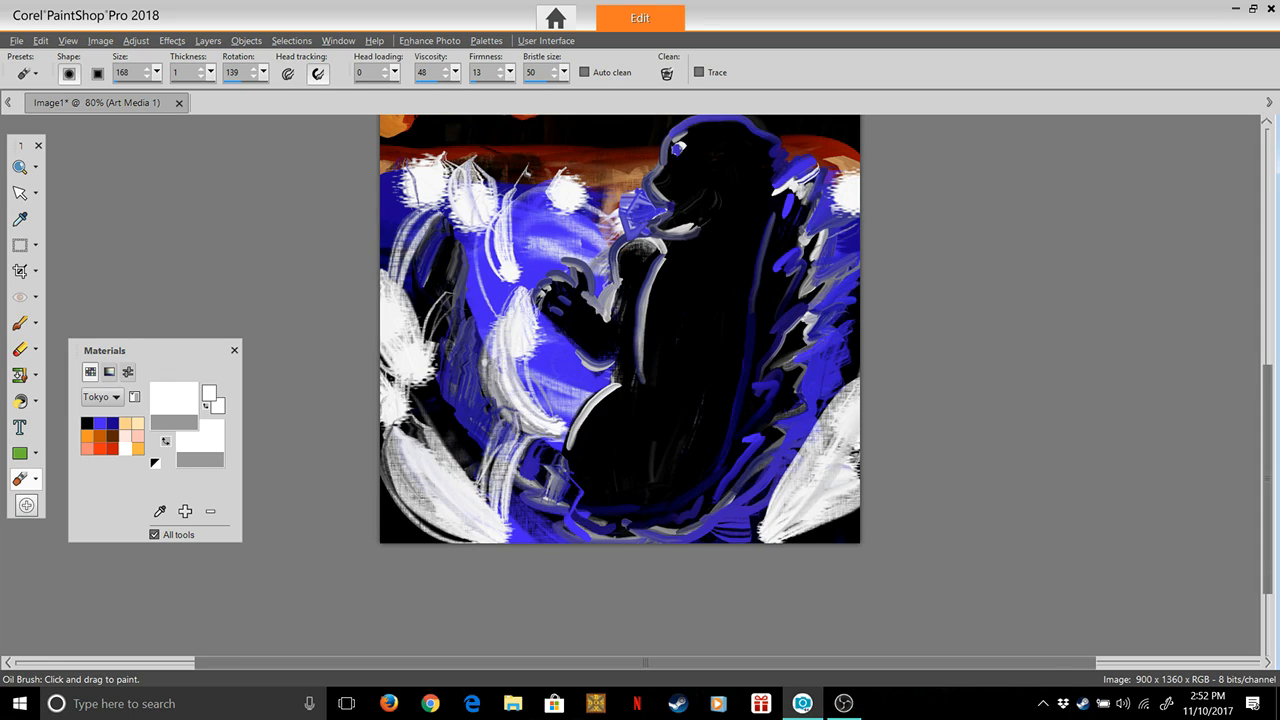
pyautogui.hotkey('ctrl', 'z')
pyautogui.hotkey('ctrl', 'z')
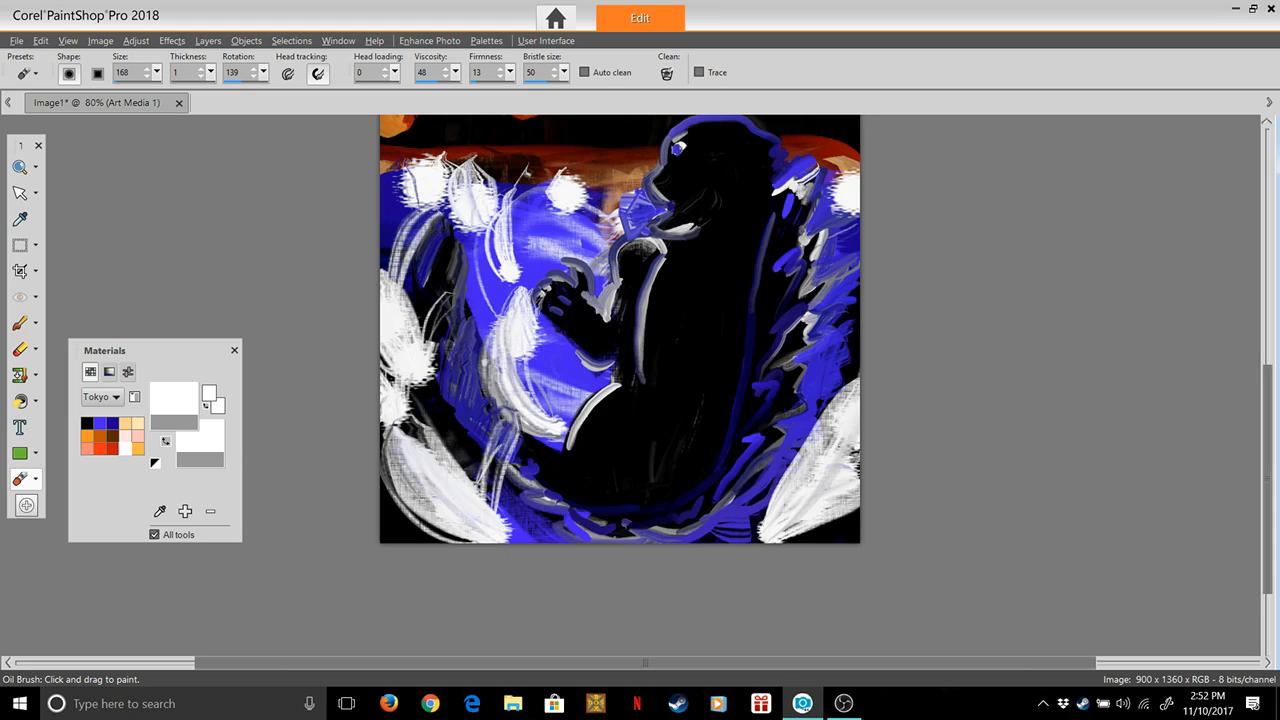
pyautogui.hotkey('ctrl', 'z')
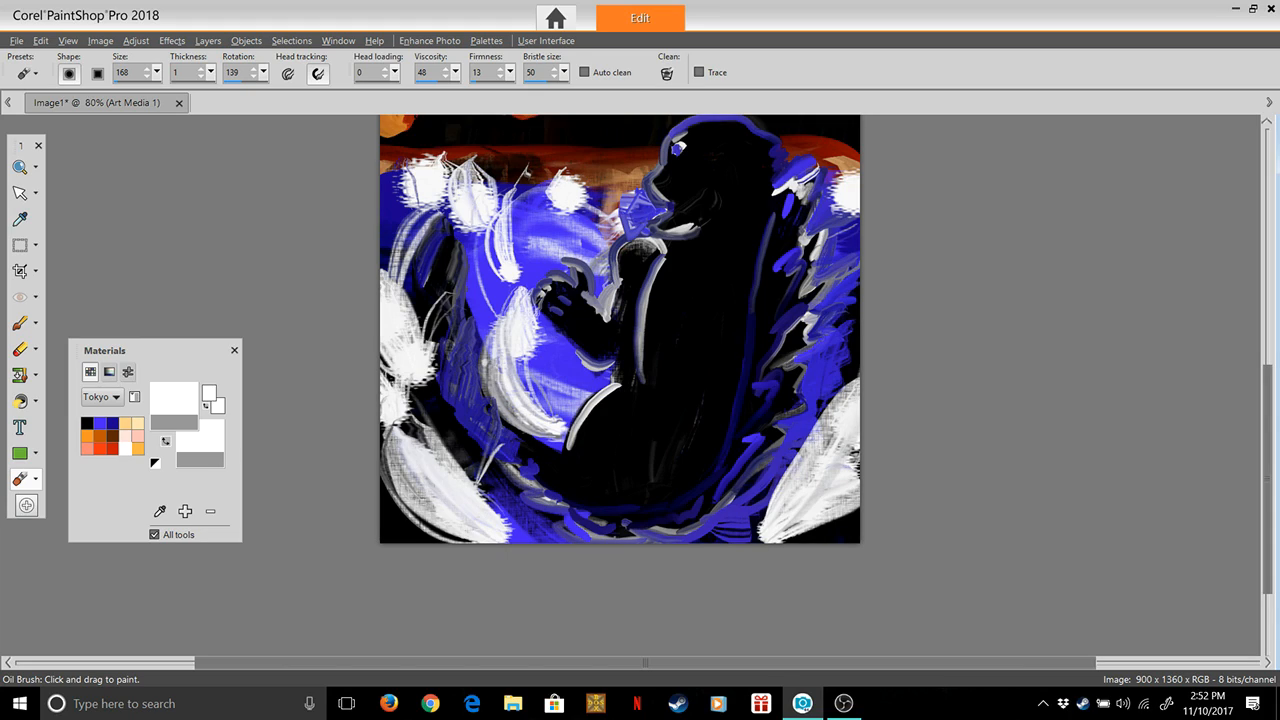
pyautogui.hotkey('ctrl', 'z')
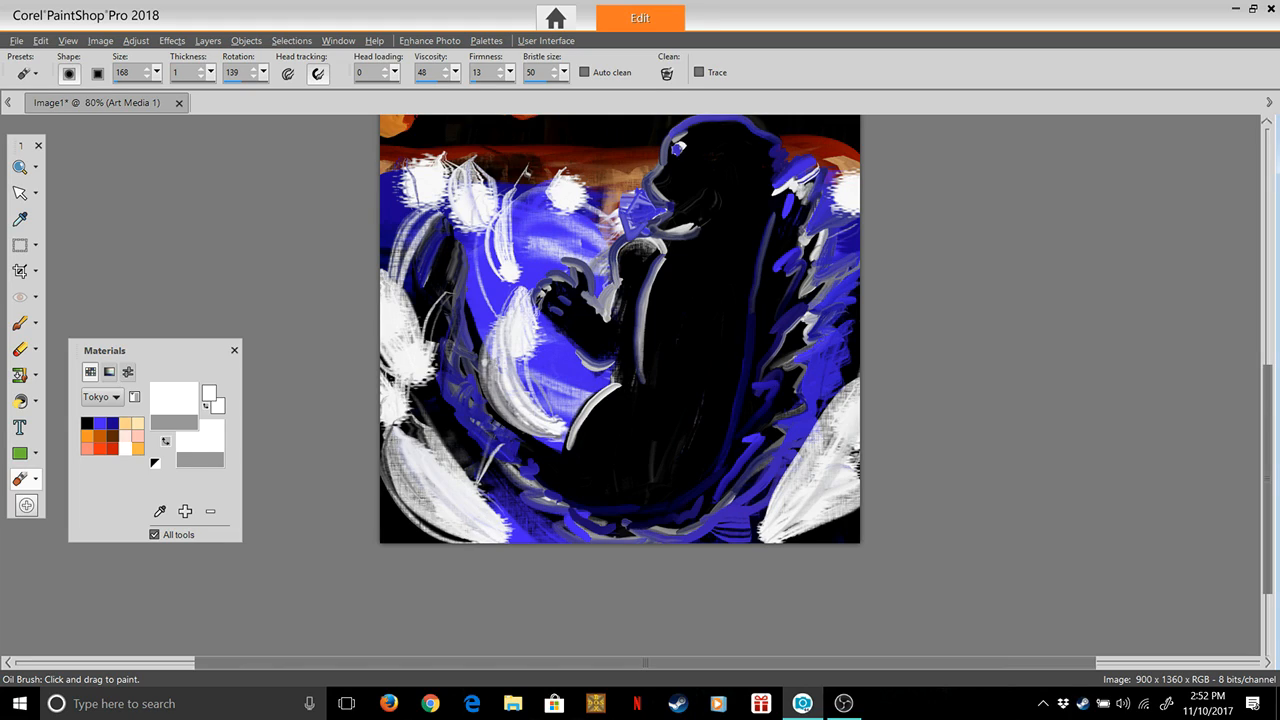
# Set the brush rotation to 238 and smear the white foam in the lower right corner upward in many strokes over the back spikes
pyautogui.moveTo(264, 73)
pyautogui.mouseDown()
pyautogui.moveTo(262, 91)
pyautogui.moveTo(280, 92)
pyautogui.mouseUp()
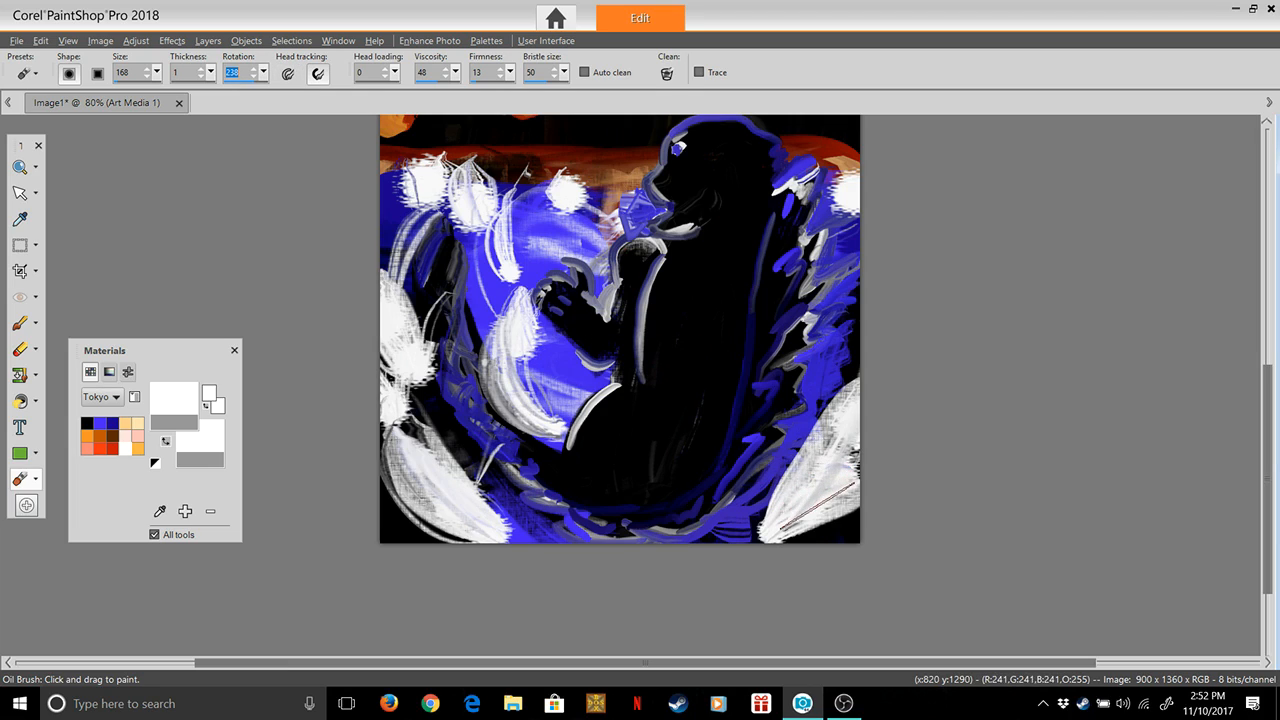
pyautogui.moveTo(818, 500); pyautogui.dragTo(788, 359)
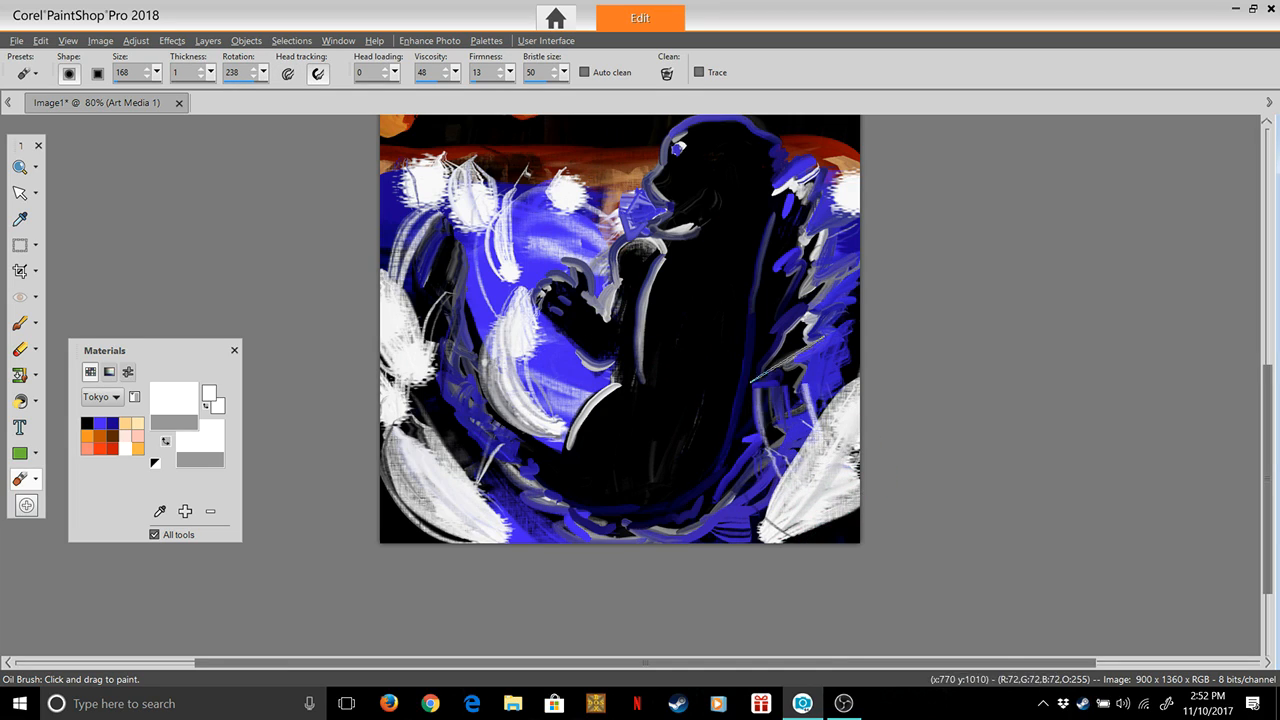
pyautogui.moveTo(859, 497); pyautogui.dragTo(812, 348)
pyautogui.moveTo(858, 447); pyautogui.dragTo(839, 319)
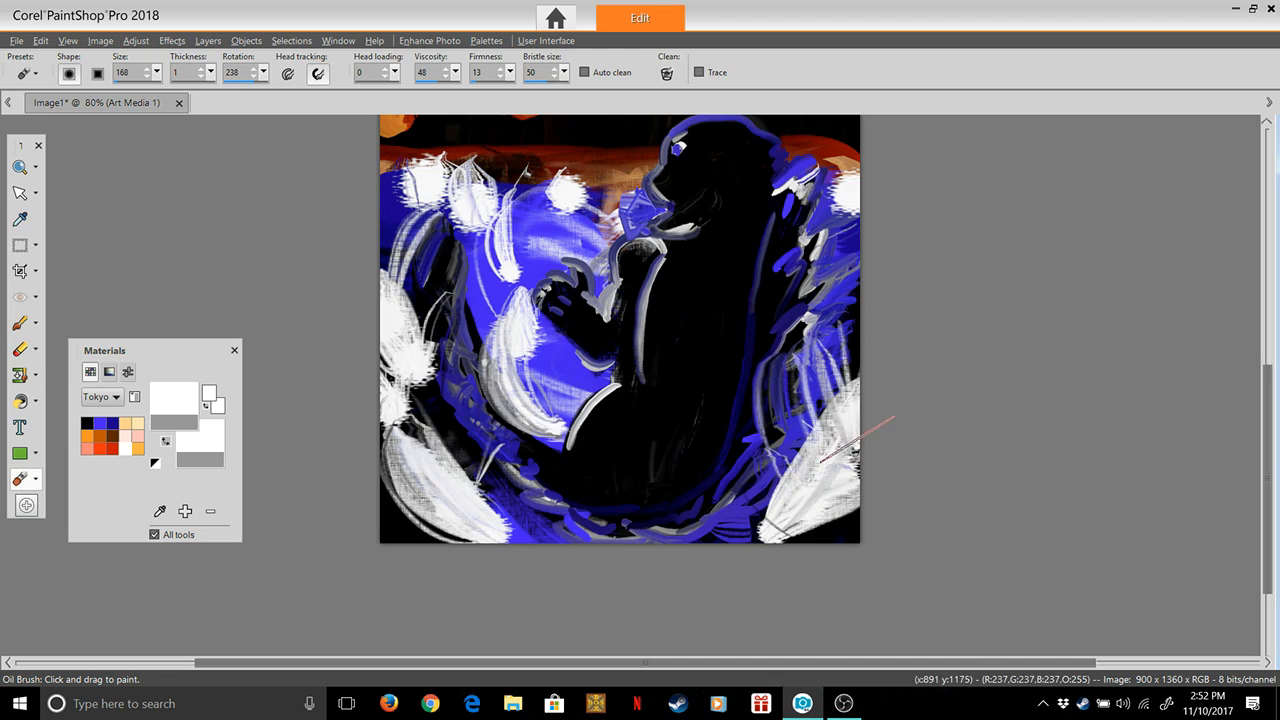
pyautogui.moveTo(858, 440); pyautogui.dragTo(830, 315)
pyautogui.moveTo(838, 522); pyautogui.dragTo(820, 410)
pyautogui.moveTo(798, 561); pyautogui.dragTo(791, 443)
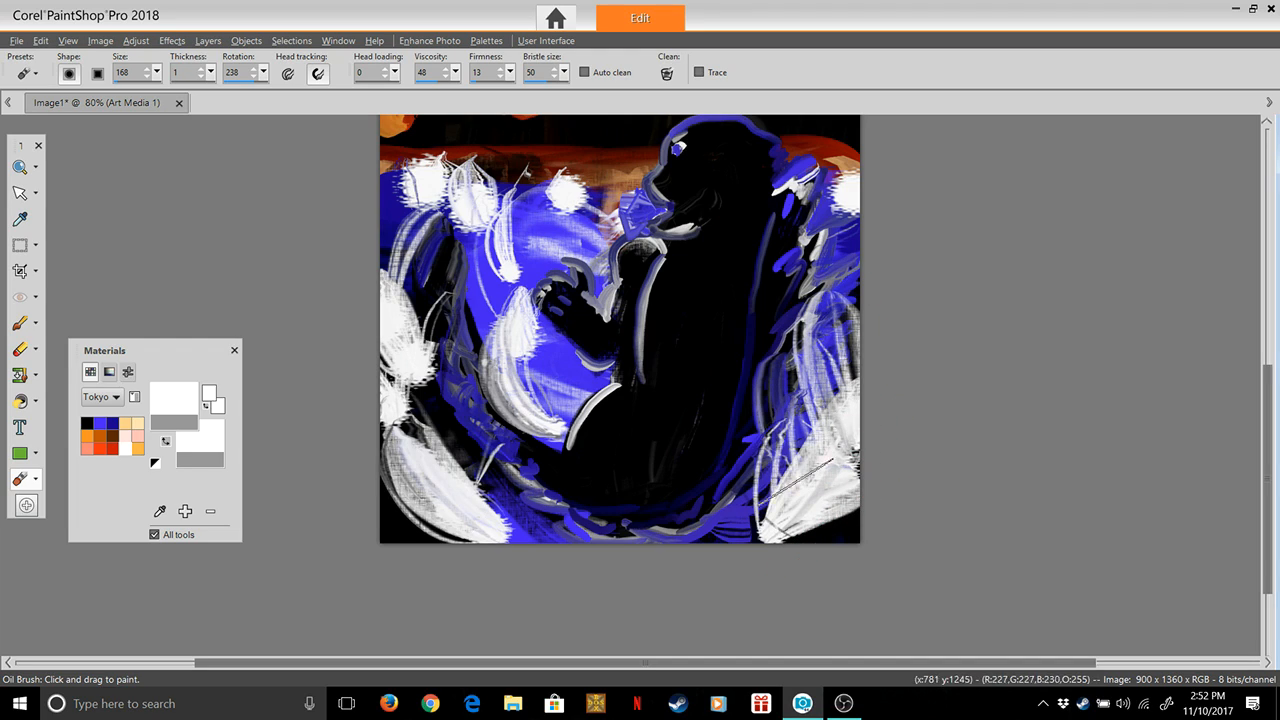
pyautogui.moveTo(769, 564)
pyautogui.mouseDown()
pyautogui.moveTo(792, 450)
pyautogui.moveTo(816, 408)
pyautogui.mouseUp()
pyautogui.moveTo(820, 522)
pyautogui.mouseDown()
pyautogui.moveTo(812, 410)
pyautogui.moveTo(848, 377)
pyautogui.moveTo(840, 460)
pyautogui.moveTo(834, 372)
pyautogui.mouseUp()
pyautogui.moveTo(814, 497); pyautogui.dragTo(814, 350)
pyautogui.moveTo(840, 477); pyautogui.dragTo(844, 348)
pyautogui.moveTo(828, 455); pyautogui.dragTo(844, 290)
pyautogui.moveTo(834, 513); pyautogui.dragTo(838, 386)
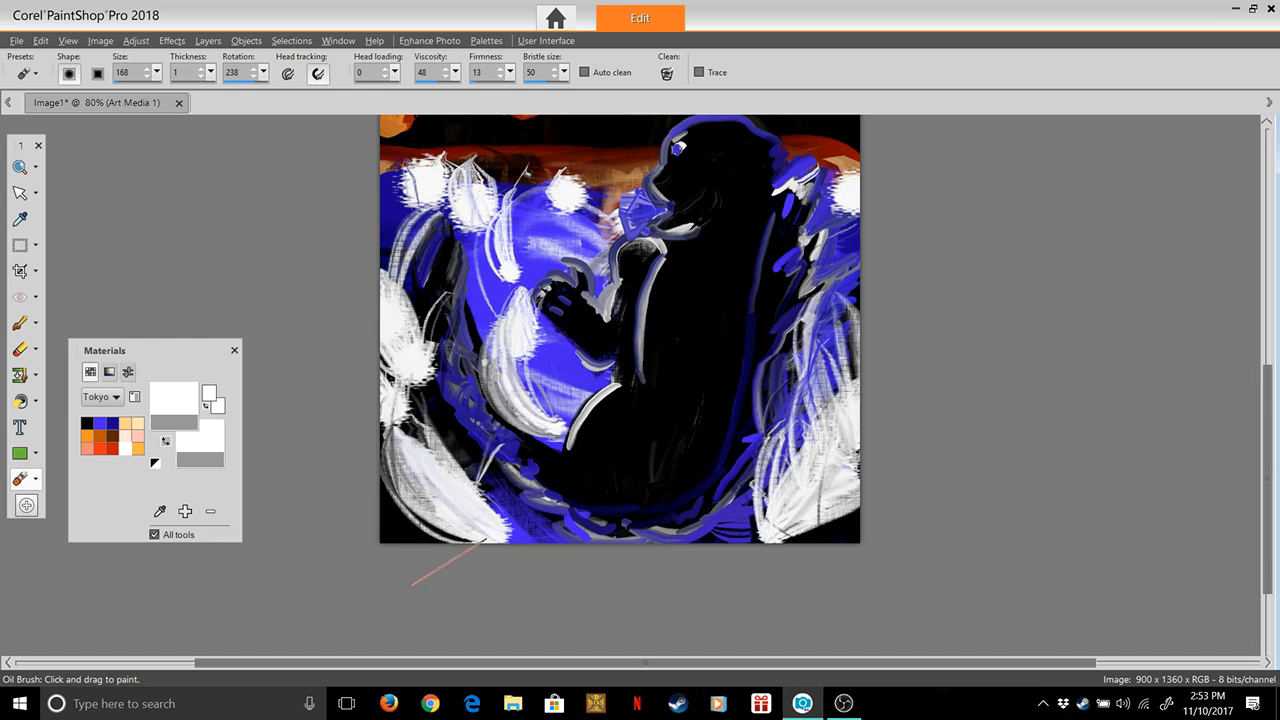
# Smear short upward strokes along the tail's lower curve, from the lower left foam to beneath the figure's body
pyautogui.moveTo(490, 508); pyautogui.dragTo(473, 364)
pyautogui.moveTo(451, 509); pyautogui.dragTo(451, 424)
pyautogui.moveTo(513, 512)
pyautogui.mouseDown()
pyautogui.moveTo(516, 430)
pyautogui.moveTo(530, 463)
pyautogui.mouseUp()
pyautogui.moveTo(553, 505); pyautogui.dragTo(554, 480)
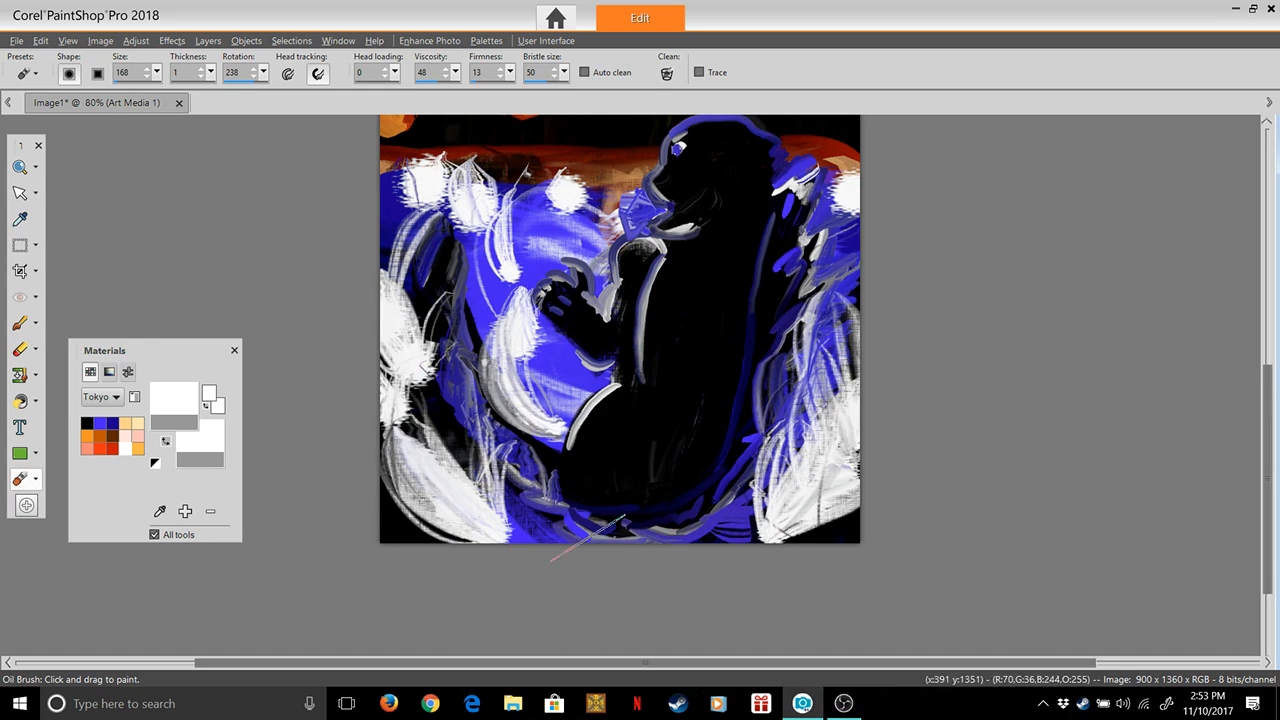
pyautogui.moveTo(591, 532); pyautogui.dragTo(592, 496)
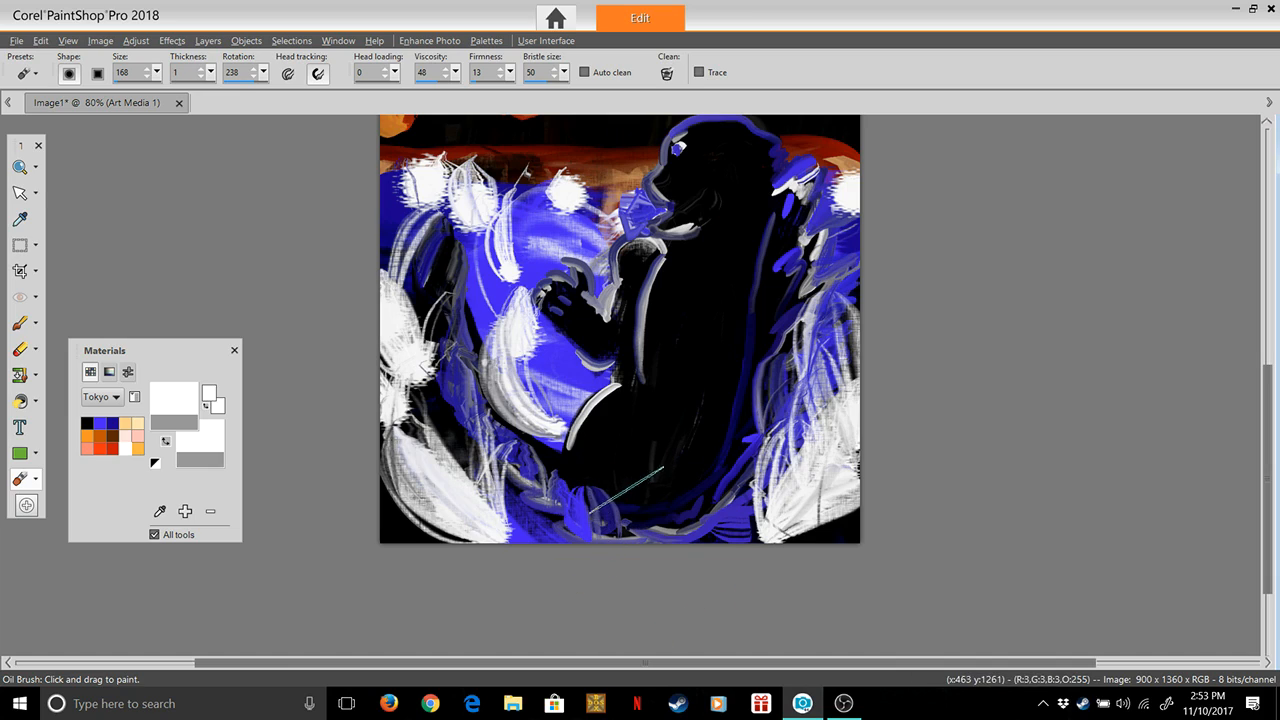
pyautogui.moveTo(652, 540); pyautogui.dragTo(660, 485)
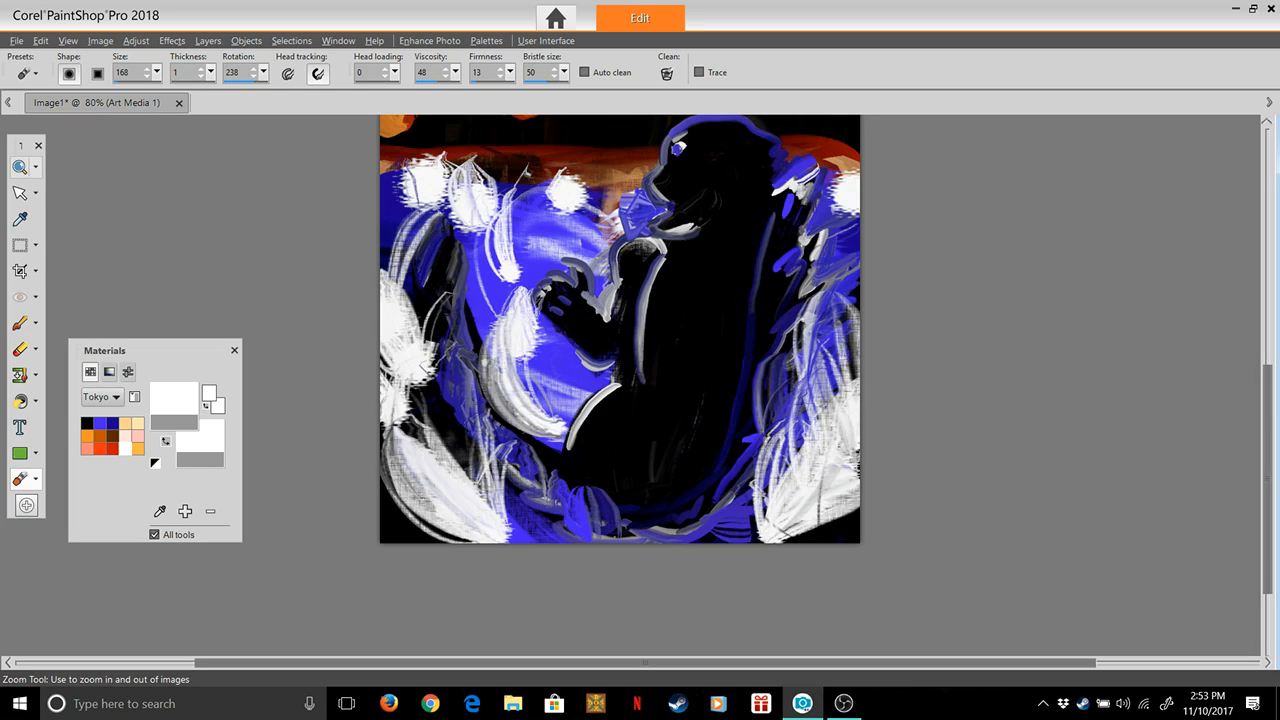
# Zoom out to 60% to show the whole painting and set the foreground colour to the green #1bc990
pyautogui.click(19, 167)
pyautogui.rightClick(661, 315)
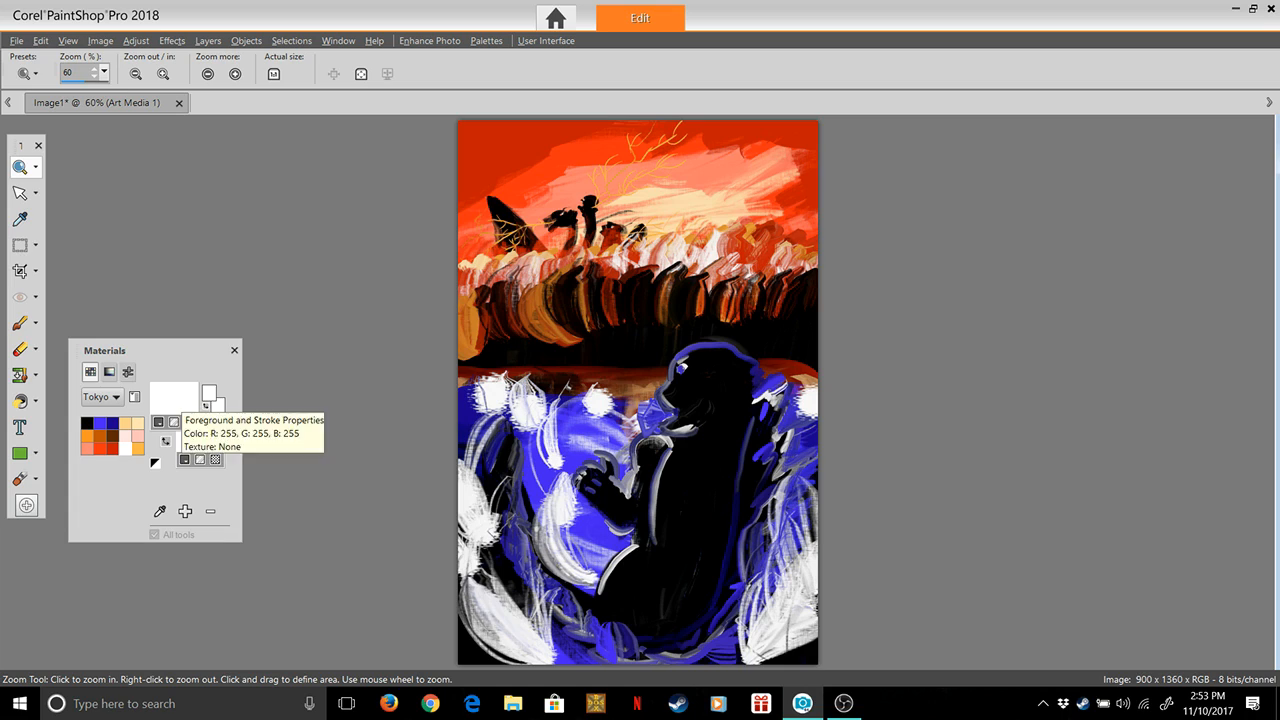
pyautogui.click(174, 398)
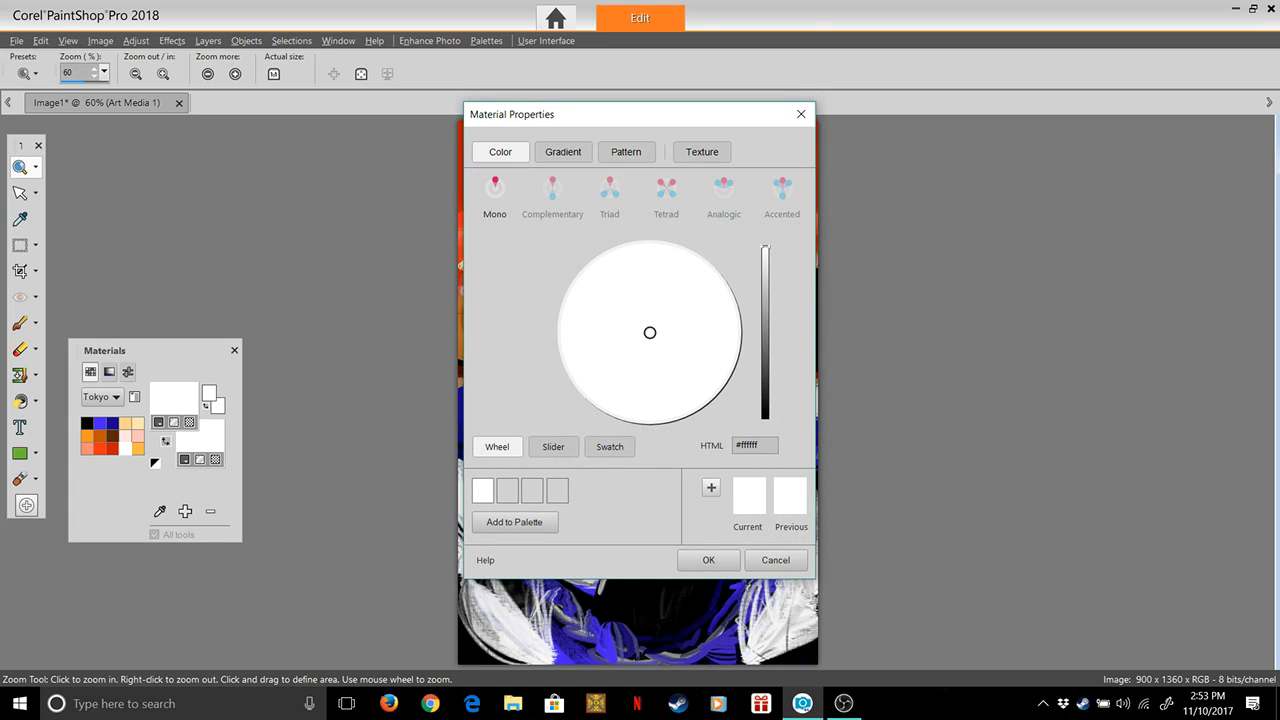
pyautogui.moveTo(765, 247); pyautogui.dragTo(765, 290)
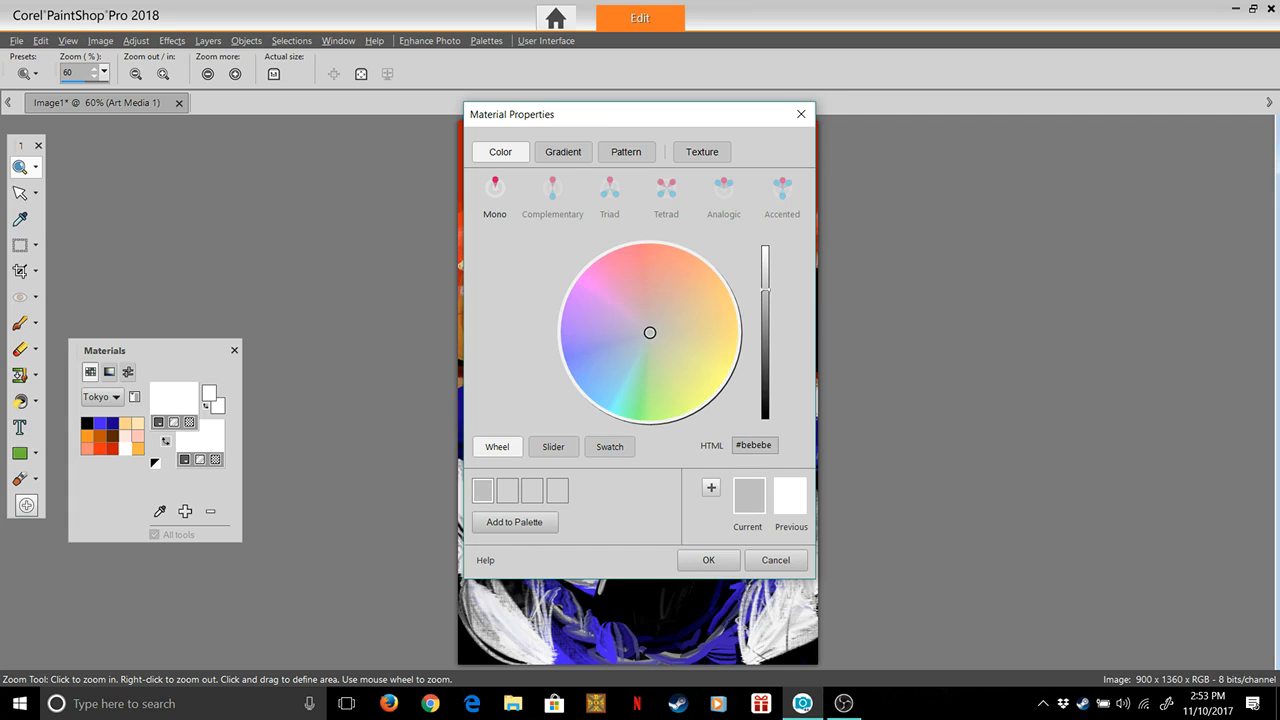
pyautogui.click(624, 397)
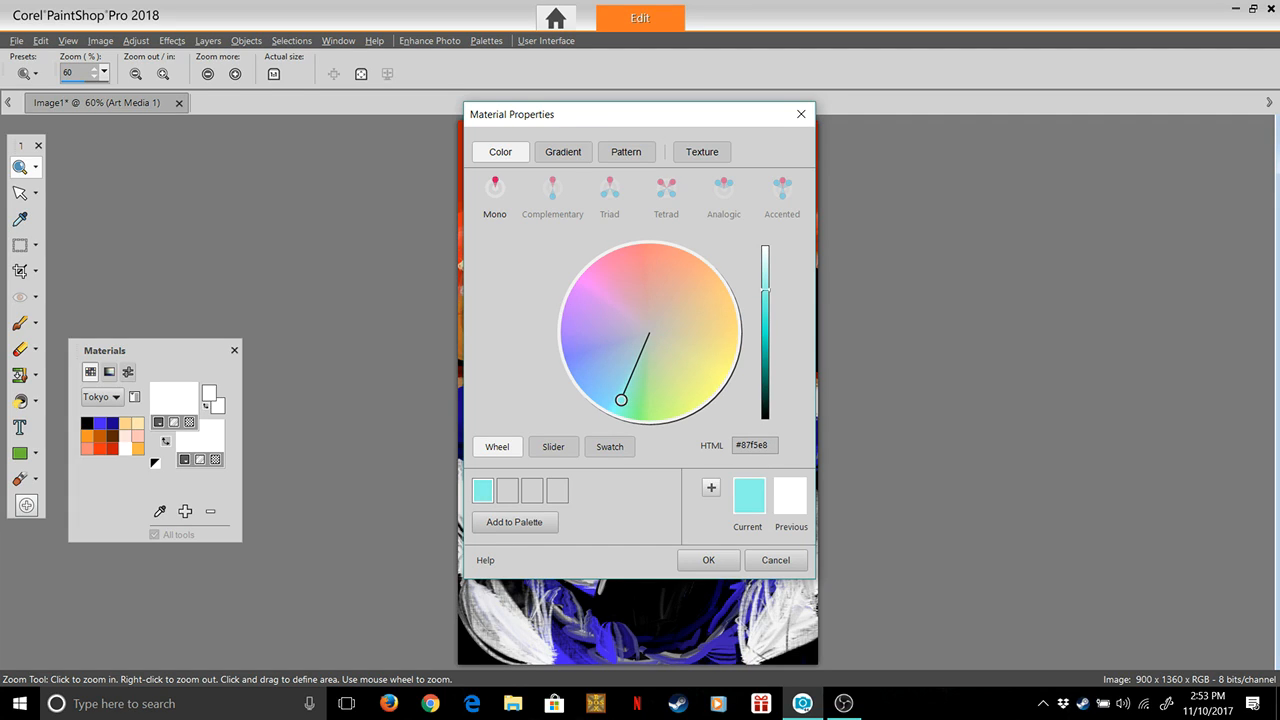
pyautogui.moveTo(765, 290); pyautogui.dragTo(765, 340)
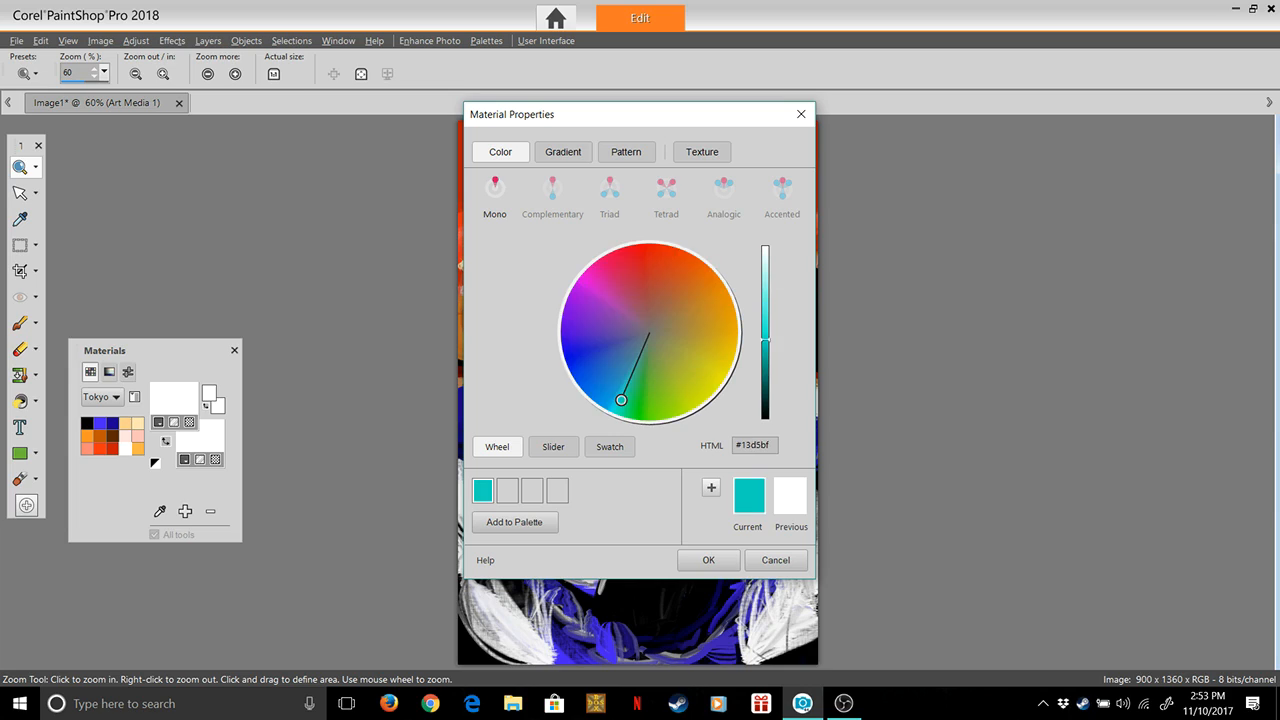
pyautogui.moveTo(621, 400); pyautogui.dragTo(626, 395)
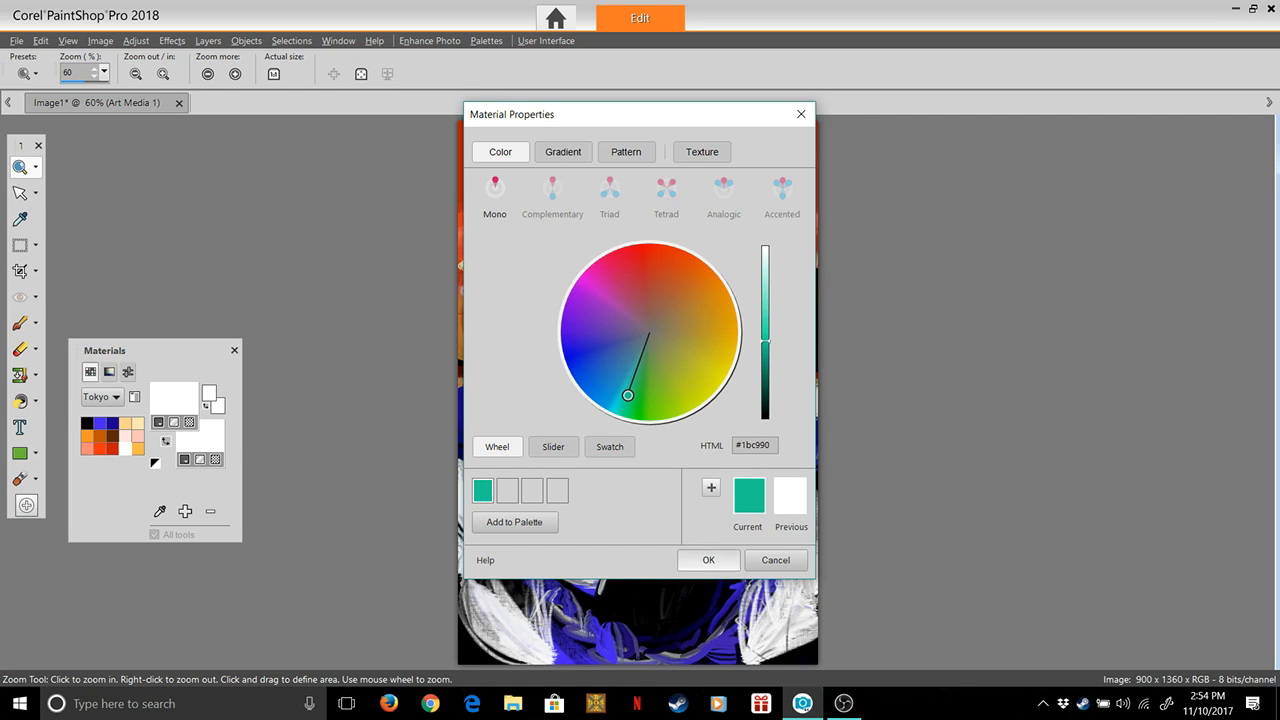
pyautogui.click(708, 560)
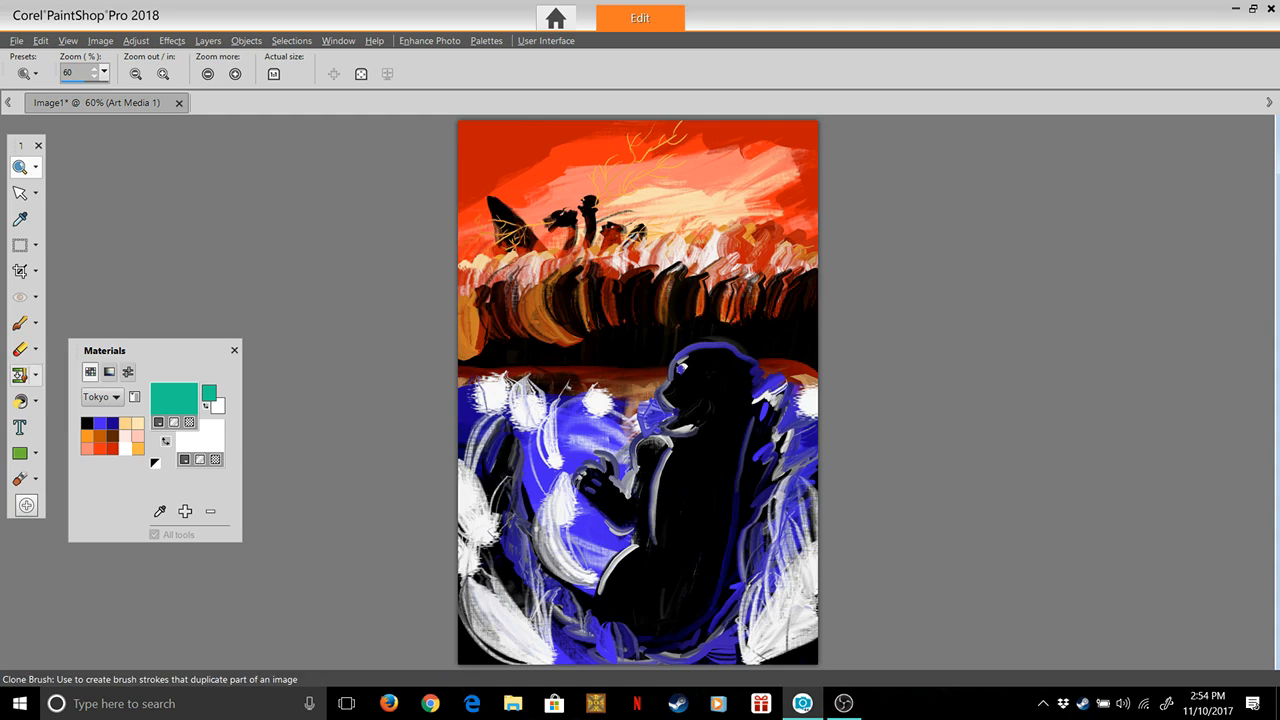
# Set the Oil Brush's head loading to 100 and its firmness to 100
pyautogui.click(20, 479)
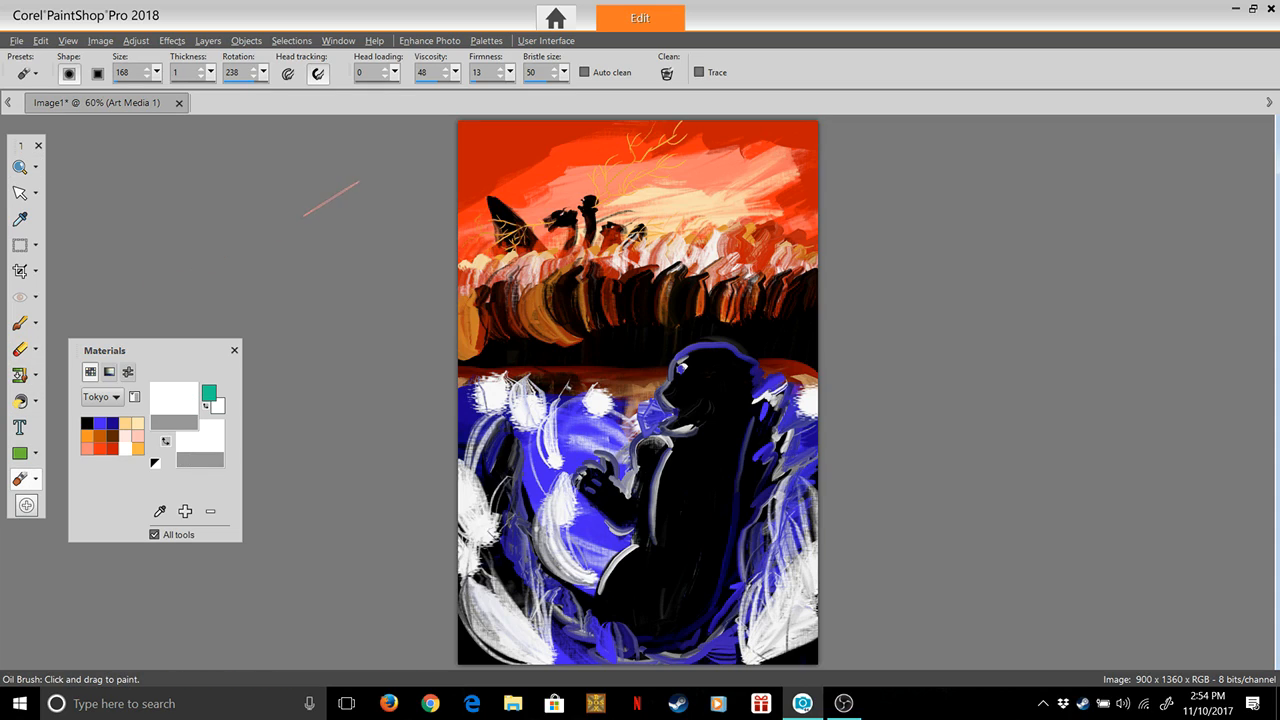
pyautogui.moveTo(395, 72); pyautogui.dragTo(397, 91)
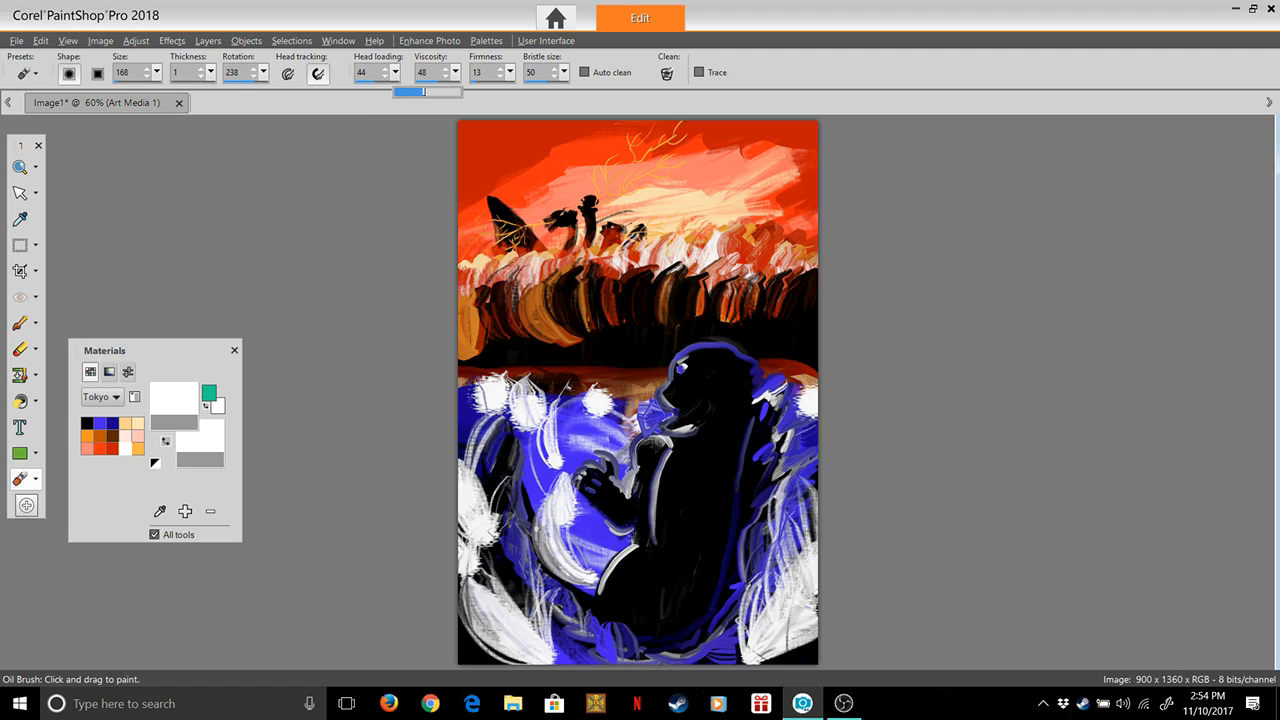
pyautogui.moveTo(461, 92); pyautogui.dragTo(570, 92)
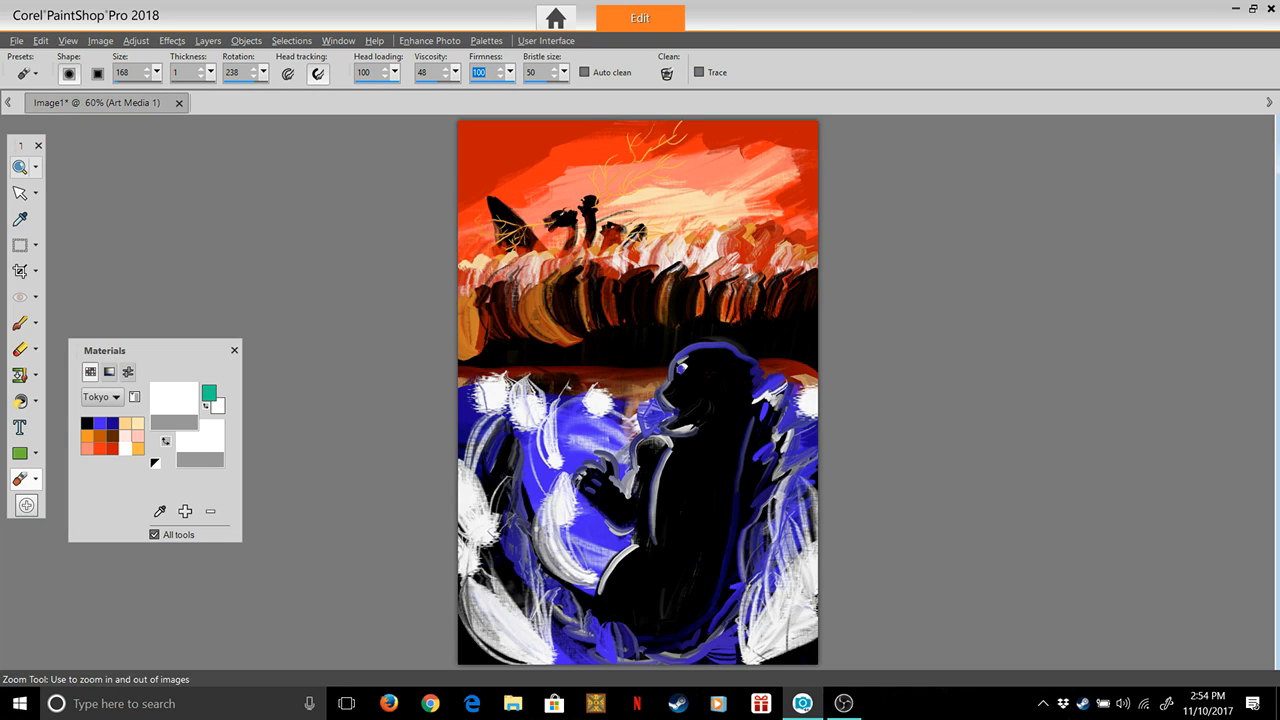
# Choose the palette's red as the foreground colour and shift its hue and brightness to a bright orange
pyautogui.click(19, 167)
pyautogui.scroll(3, 751, 220)
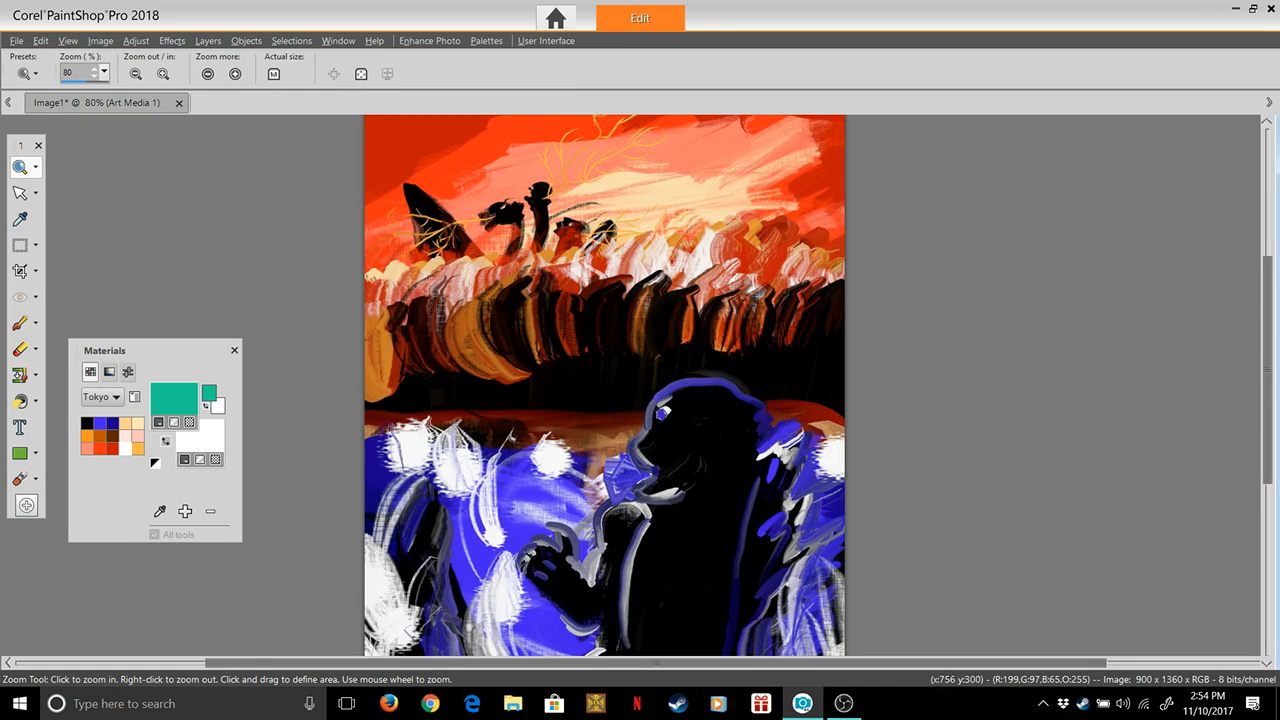
pyautogui.scroll(3, 751, 220)
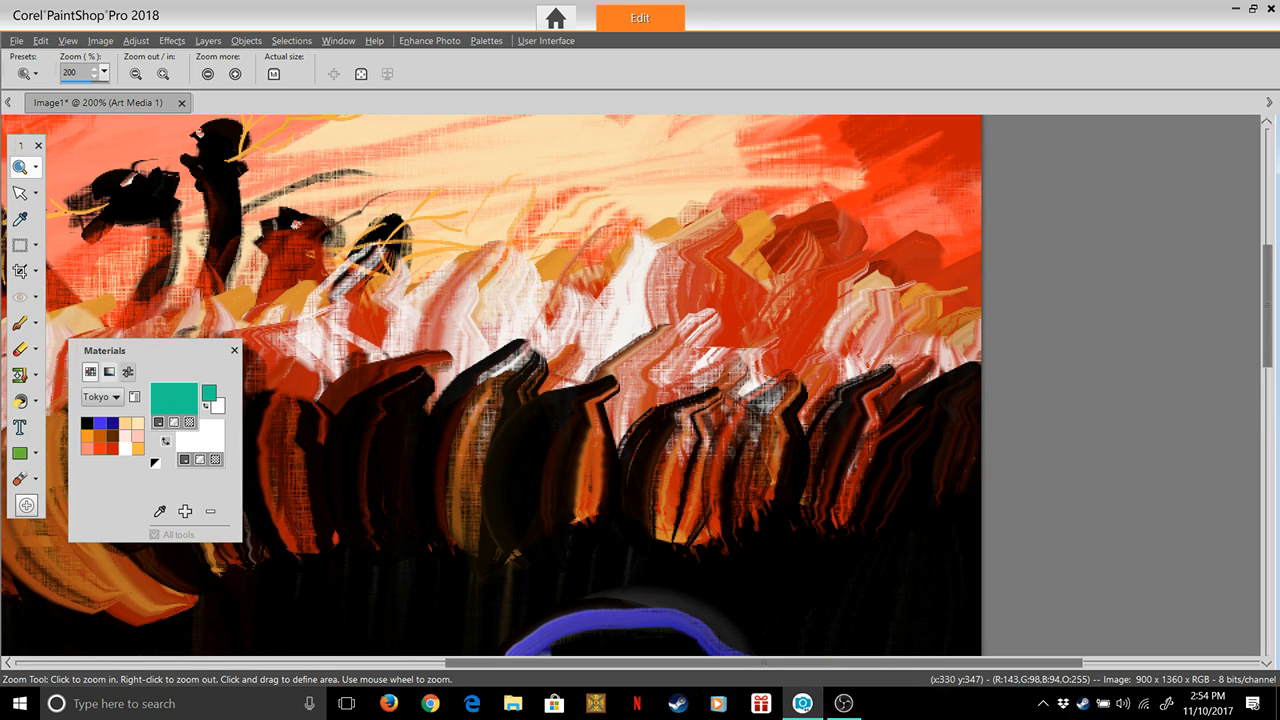
pyautogui.click(112, 449)
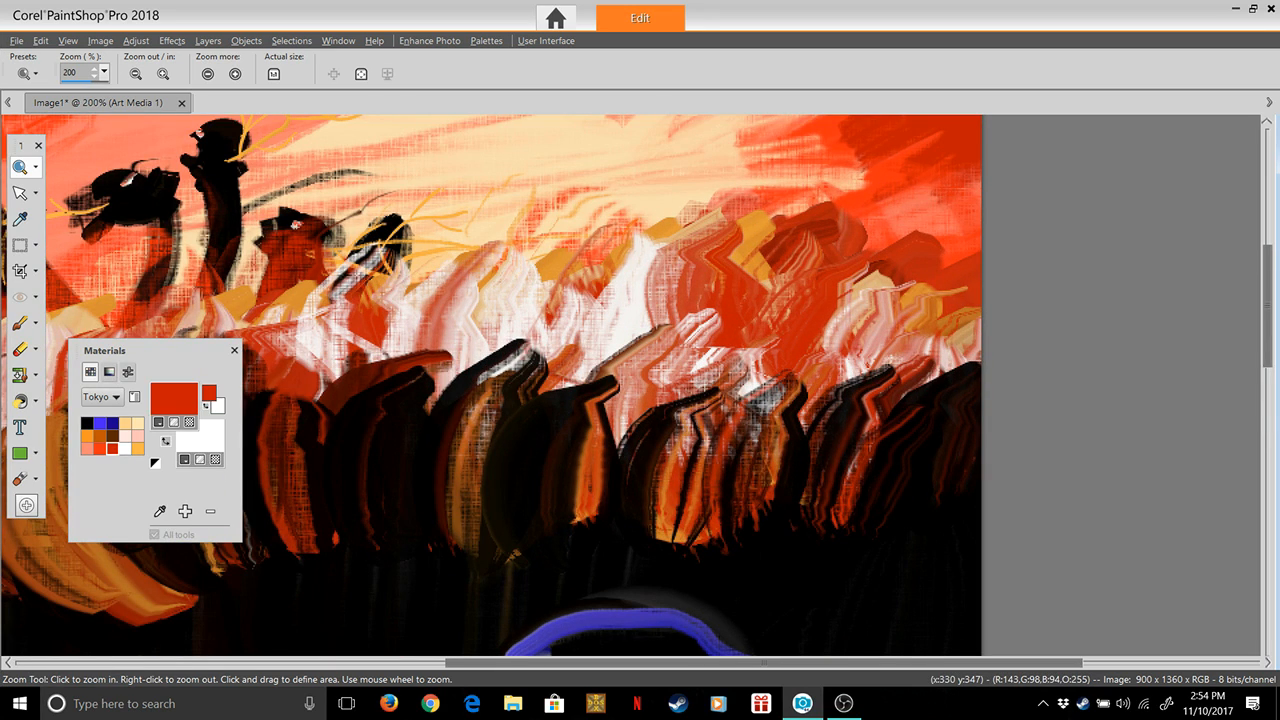
pyautogui.click(174, 399)
pyautogui.click(708, 560)
pyautogui.click(174, 399)
pyautogui.moveTo(662, 247); pyautogui.dragTo(673, 250)
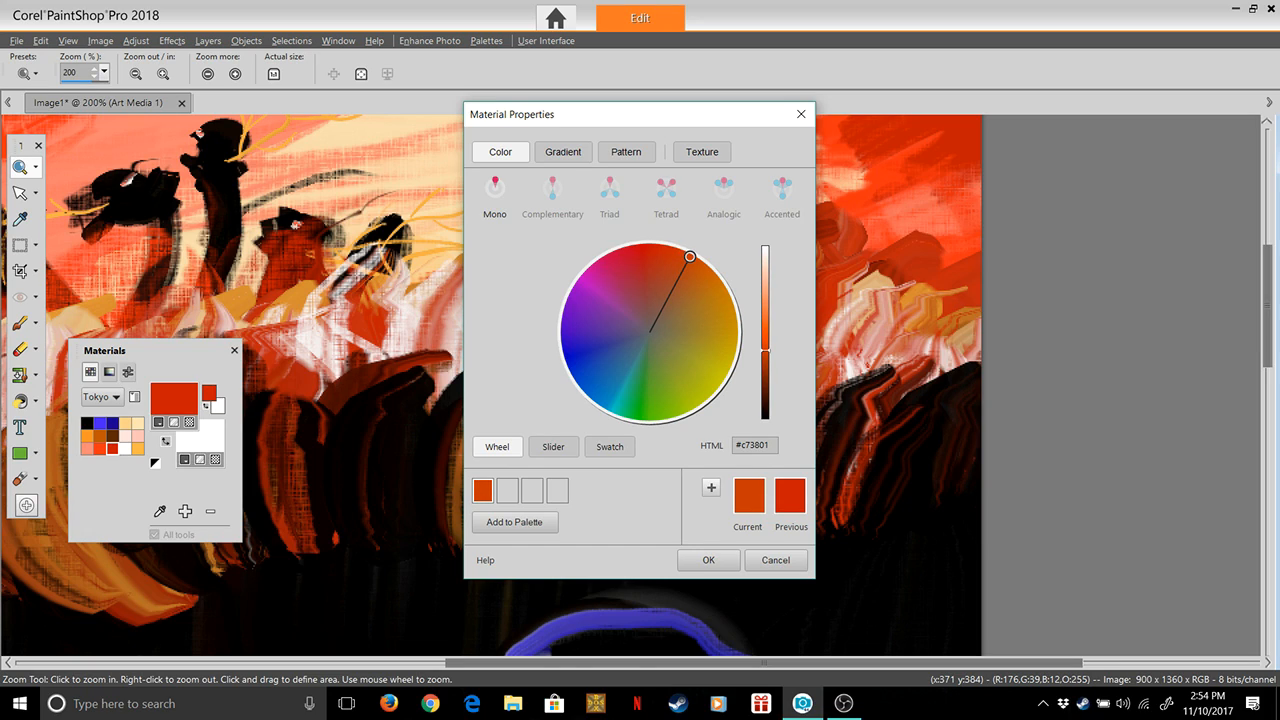
pyautogui.moveTo(690, 256); pyautogui.dragTo(699, 262)
pyautogui.moveTo(765, 350); pyautogui.dragTo(765, 341)
pyautogui.press('Return')
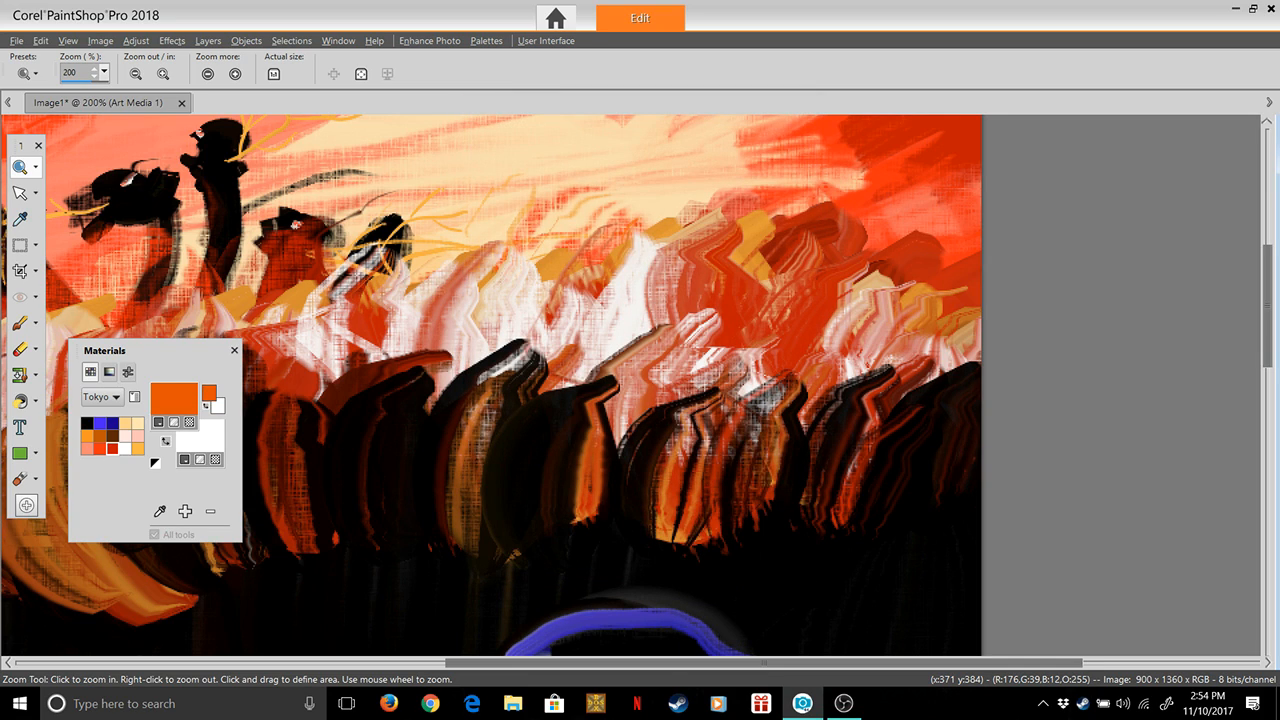
# At the painting's left-hand foam, set up the Oil Brush with size 5 and thickness 100
pyautogui.moveTo(1267, 306); pyautogui.dragTo(1267, 406)
pyautogui.moveTo(764, 662); pyautogui.dragTo(500, 662)
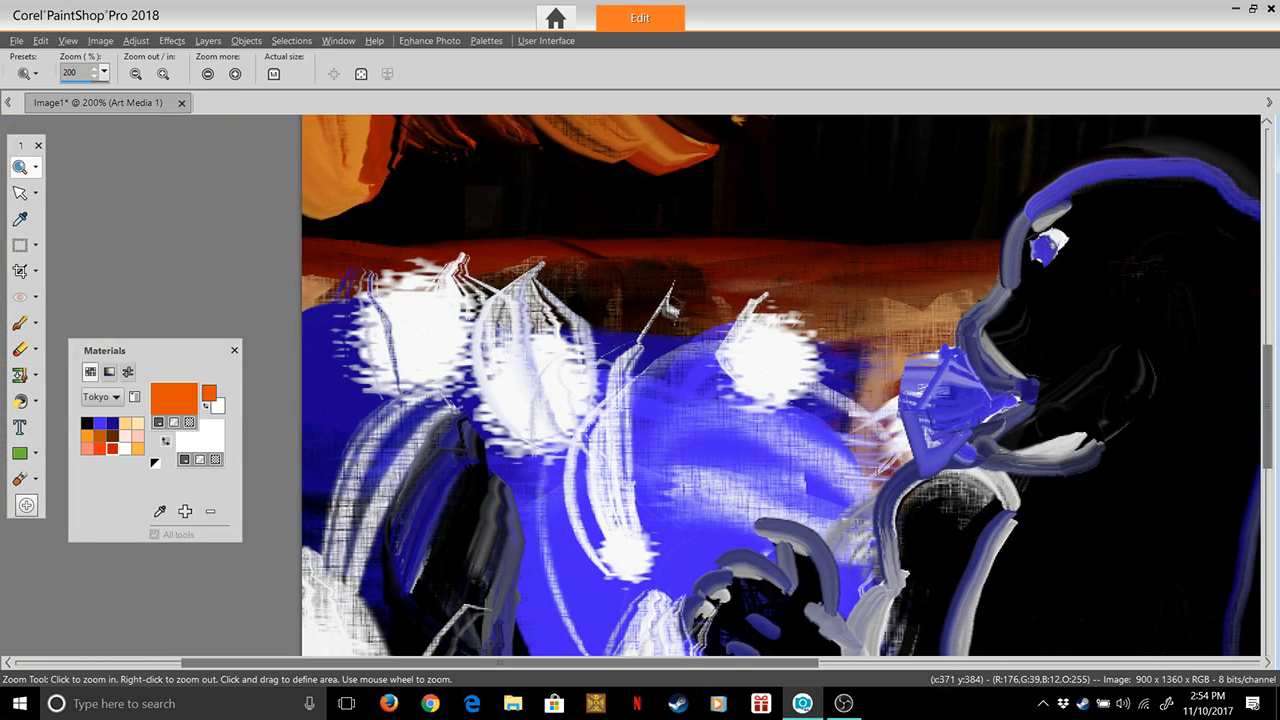
pyautogui.moveTo(1267, 407); pyautogui.dragTo(1267, 436)
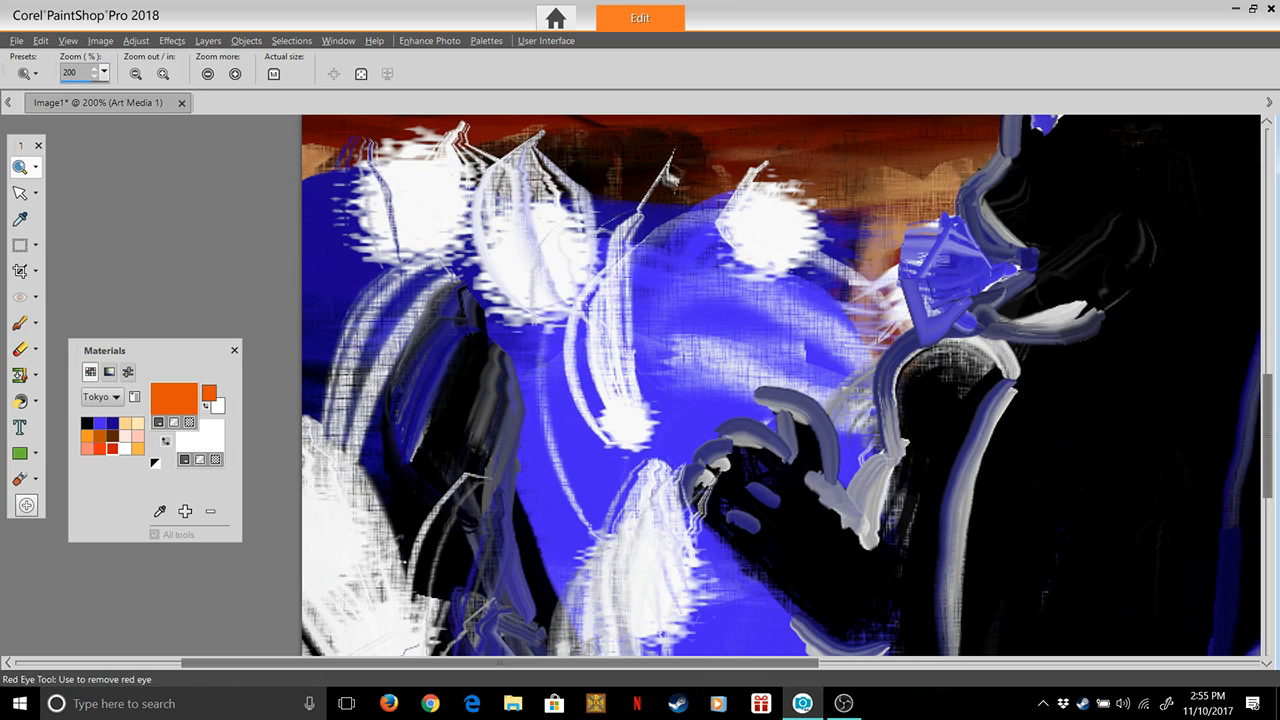
pyautogui.click(19, 479)
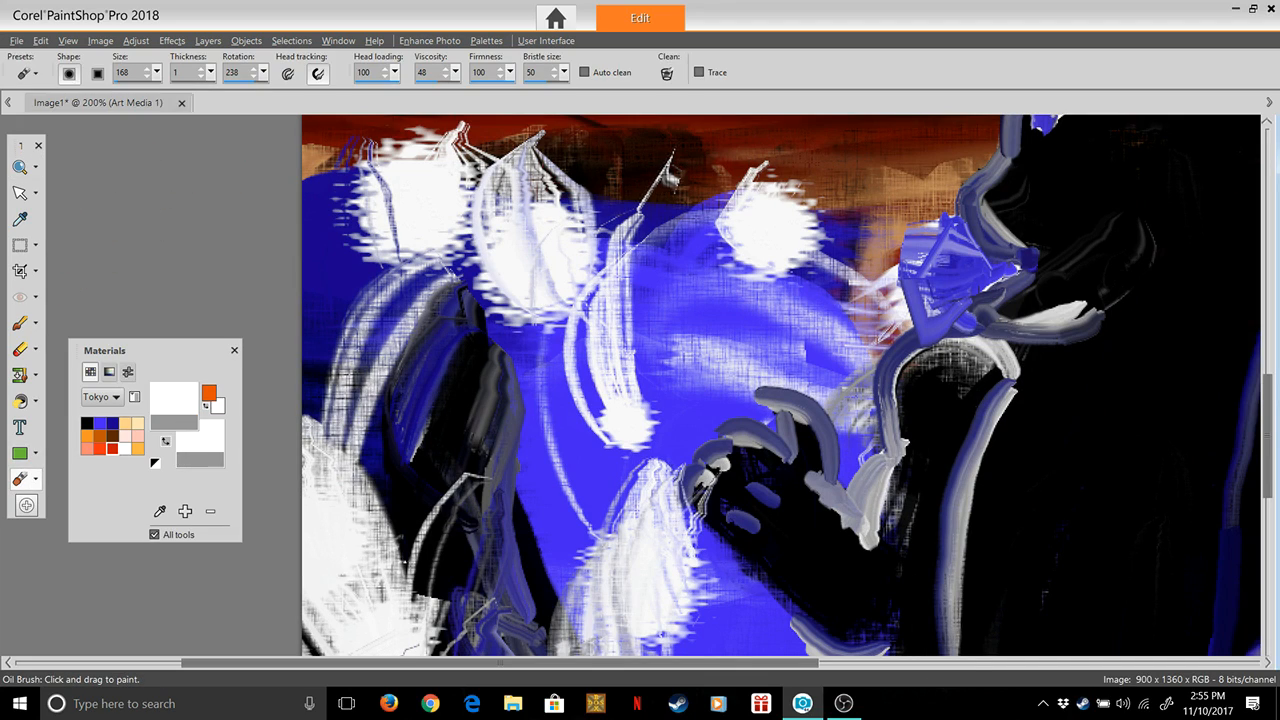
pyautogui.moveTo(157, 73); pyautogui.dragTo(276, 92)
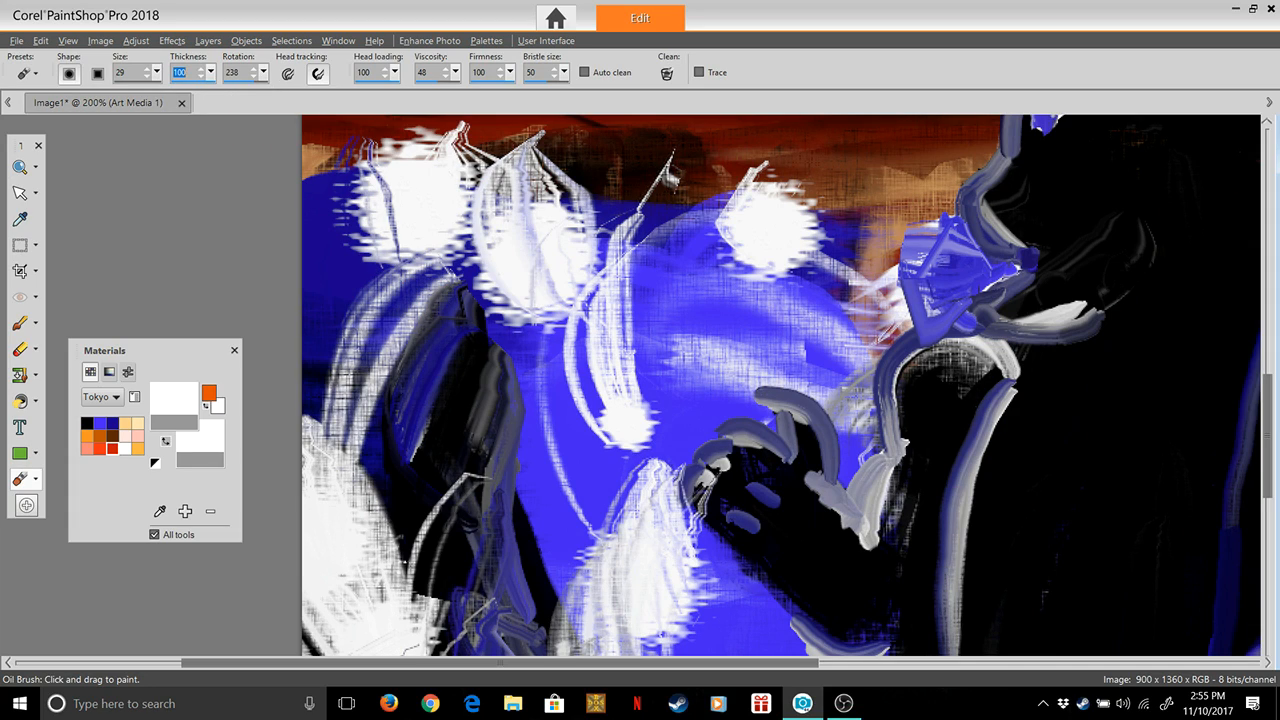
pyautogui.moveTo(157, 73); pyautogui.dragTo(197, 92)
pyautogui.write('15')
pyautogui.press('Return')
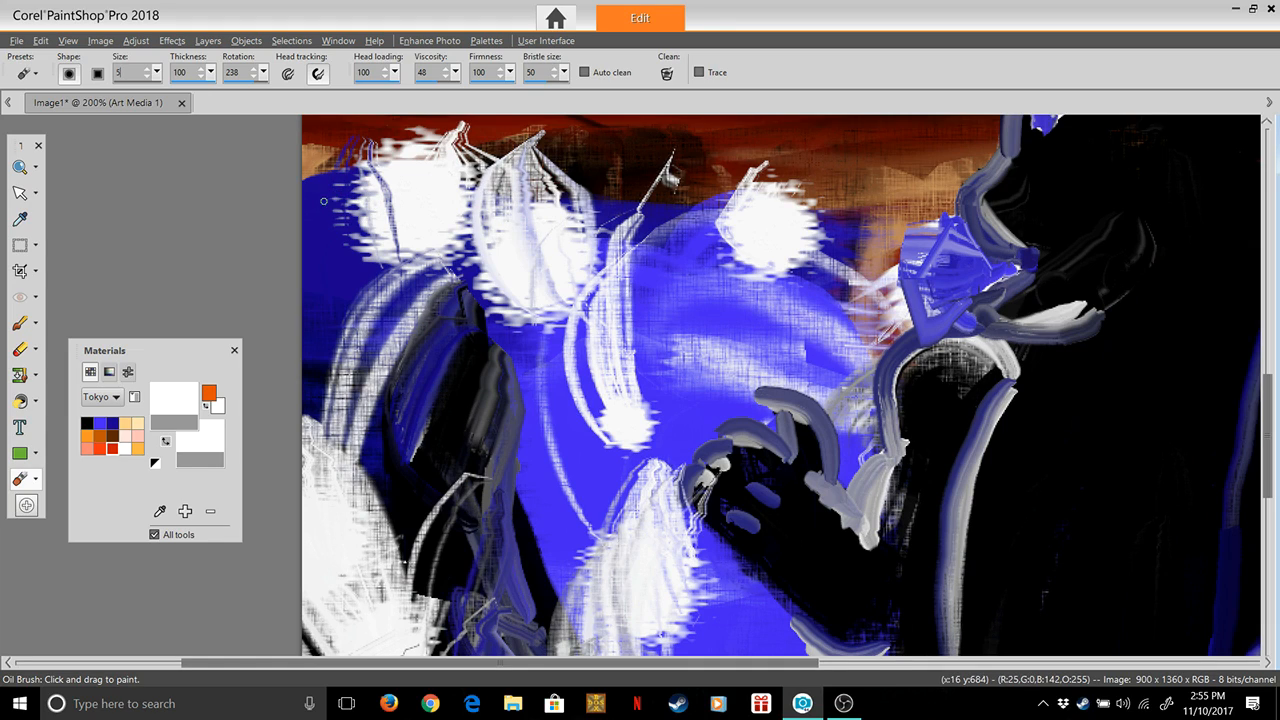
# Try short test strokes on the dark blue water at the canvas's left edge and undo them
pyautogui.moveTo(318, 199)
pyautogui.mouseDown()
pyautogui.moveTo(349, 170)
pyautogui.moveTo(333, 250)
pyautogui.mouseUp()
pyautogui.moveTo(322, 213)
pyautogui.mouseDown()
pyautogui.moveTo(356, 182)
pyautogui.moveTo(344, 222)
pyautogui.mouseUp()
pyautogui.hotkey('ctrl', 'z')
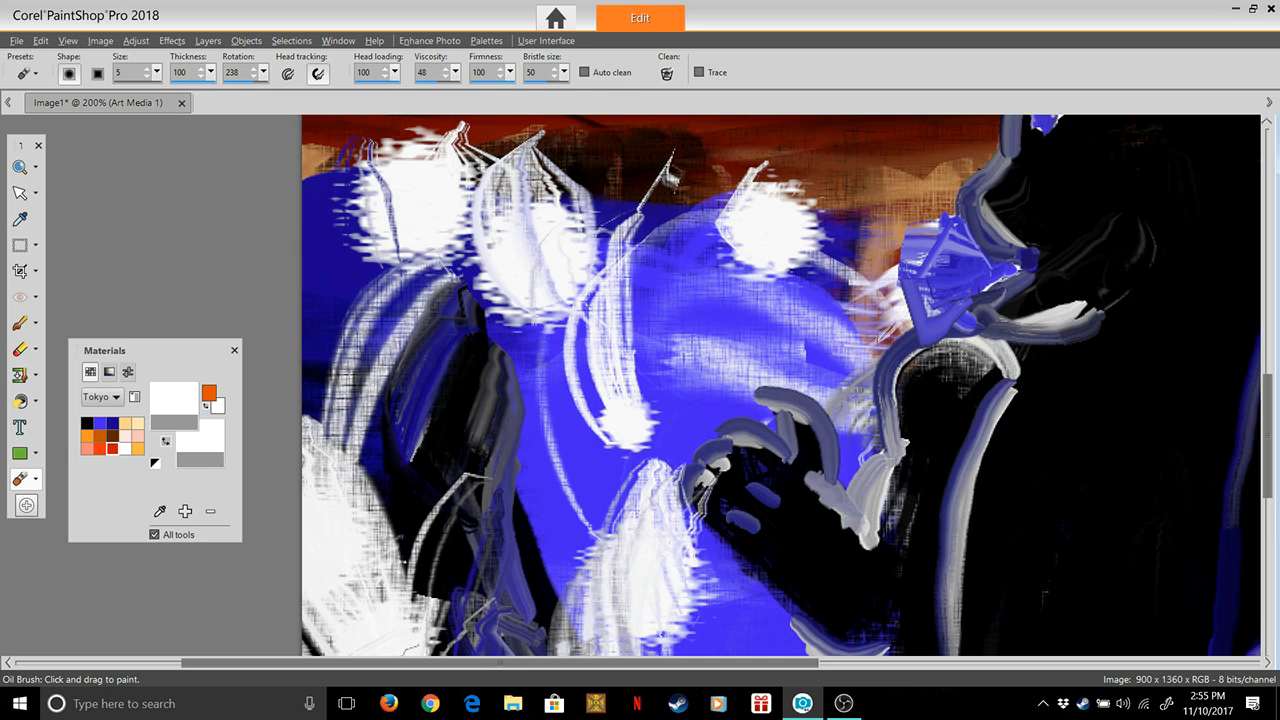
# Choose the palette's dark orange #bf5501 and adjust its hue and brightness to #fd5901
pyautogui.click(100, 435)
pyautogui.click(173, 397)
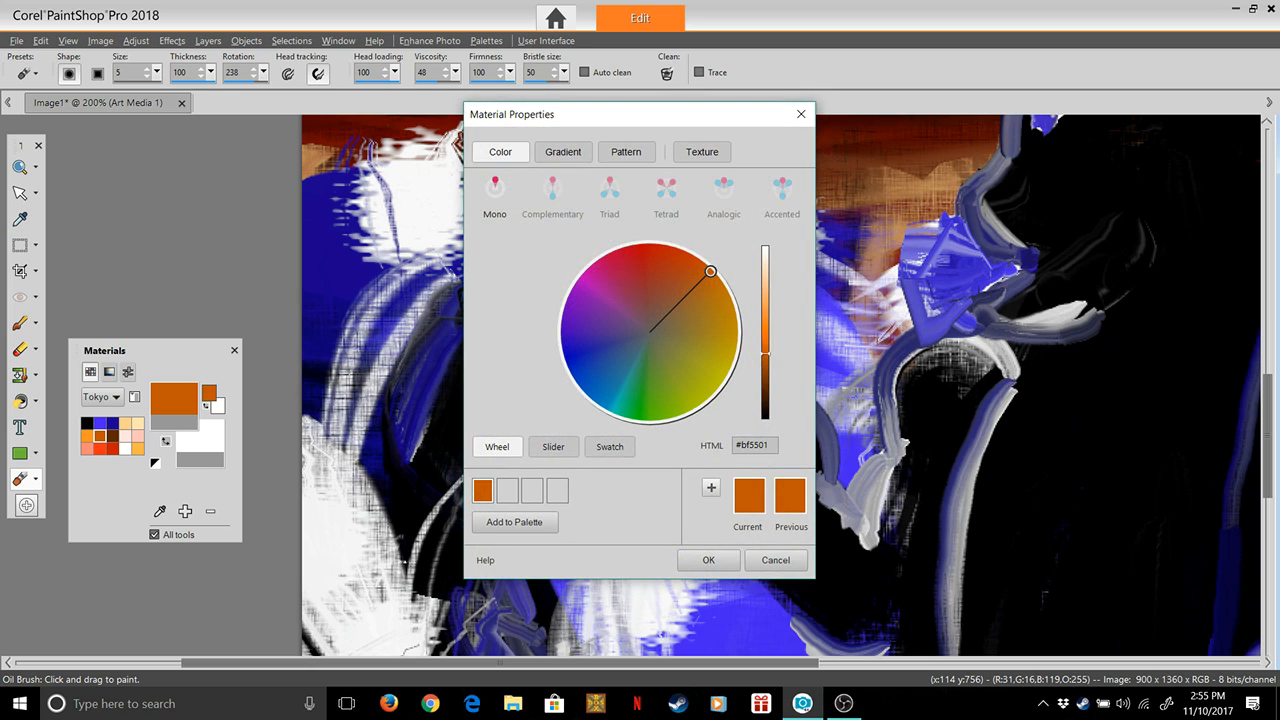
pyautogui.moveTo(710, 271)
pyautogui.mouseDown()
pyautogui.moveTo(690, 257)
pyautogui.moveTo(699, 262)
pyautogui.mouseUp()
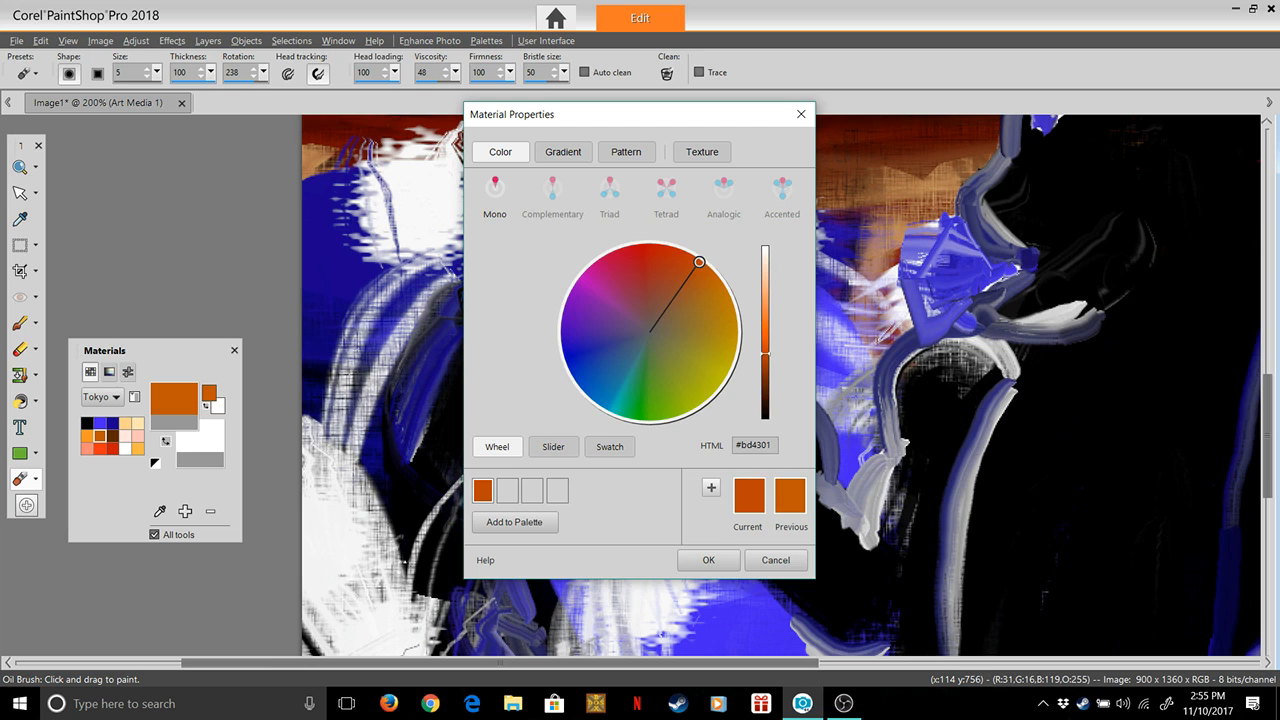
pyautogui.moveTo(765, 353); pyautogui.dragTo(765, 332)
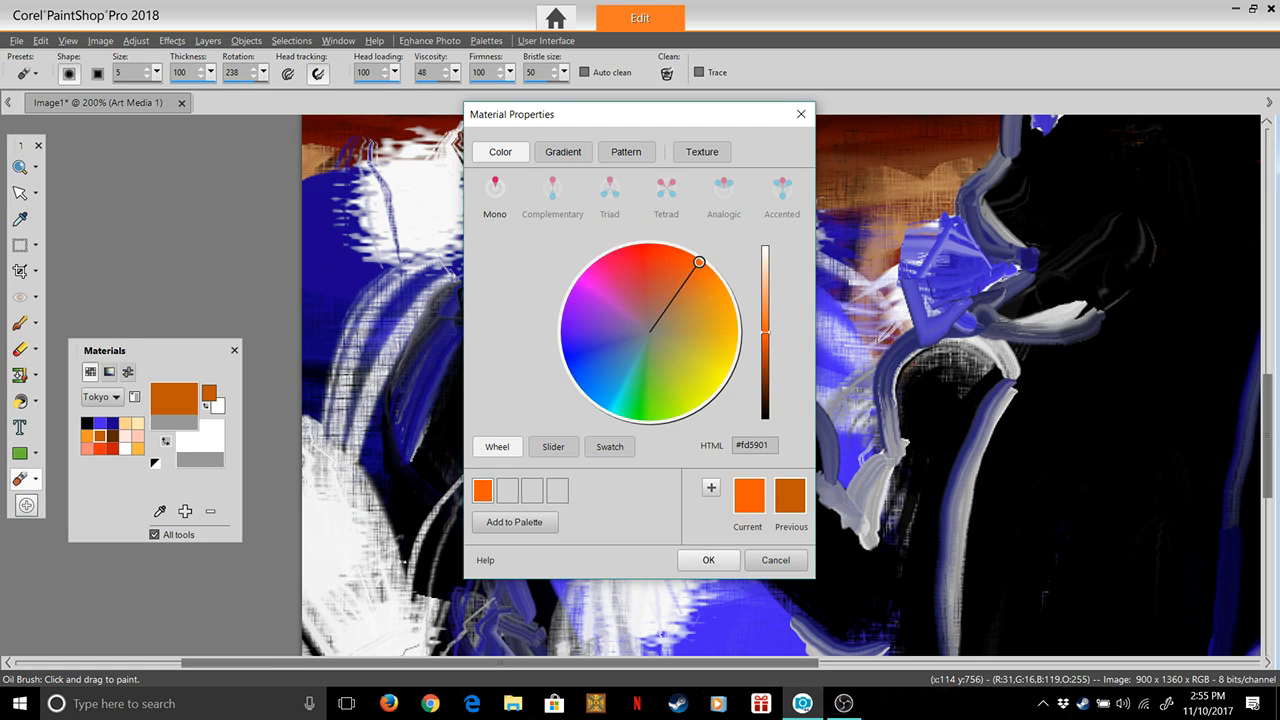
pyautogui.click(708, 560)
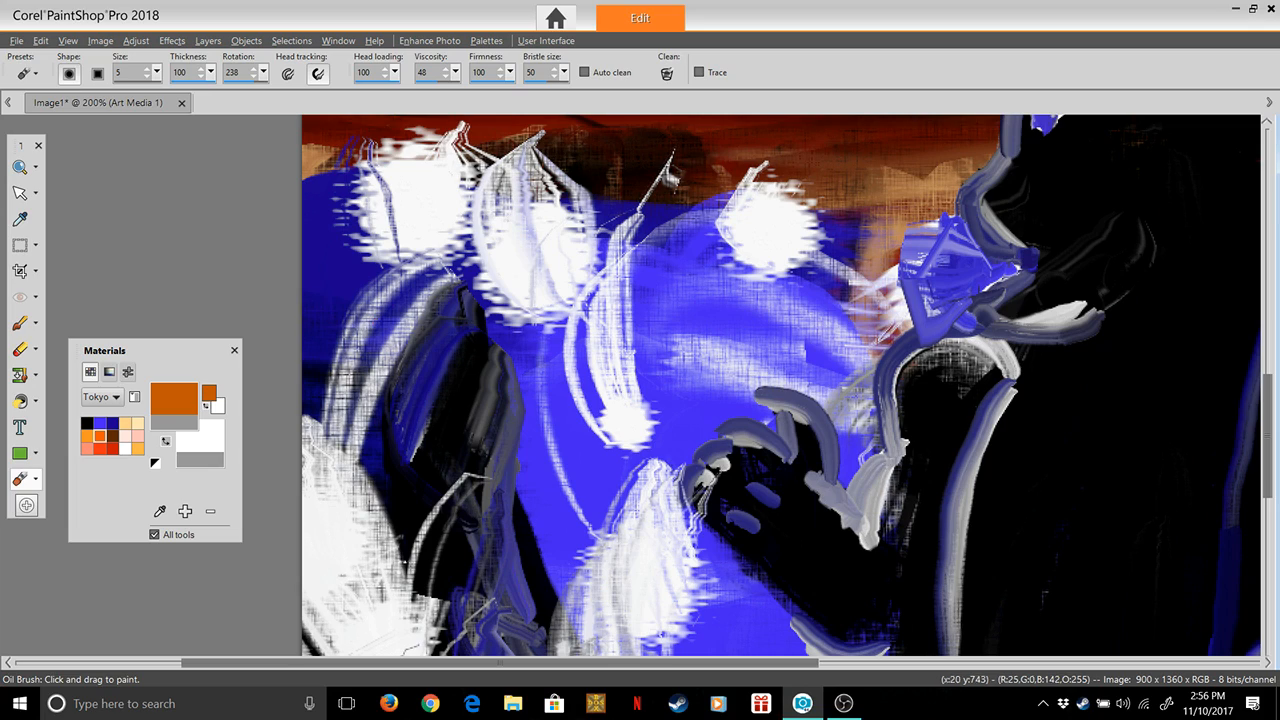
# Try to write the signature's first letters "Ma" in orange over the left-hand foam, and undo them
pyautogui.moveTo(330, 203)
pyautogui.mouseDown()
pyautogui.moveTo(356, 176)
pyautogui.moveTo(342, 246)
pyautogui.moveTo(375, 181)
pyautogui.moveTo(367, 218)
pyautogui.moveTo(400, 198)
pyautogui.moveTo(392, 244)
pyautogui.moveTo(441, 210)
pyautogui.moveTo(409, 246)
pyautogui.moveTo(442, 240)
pyautogui.mouseUp()
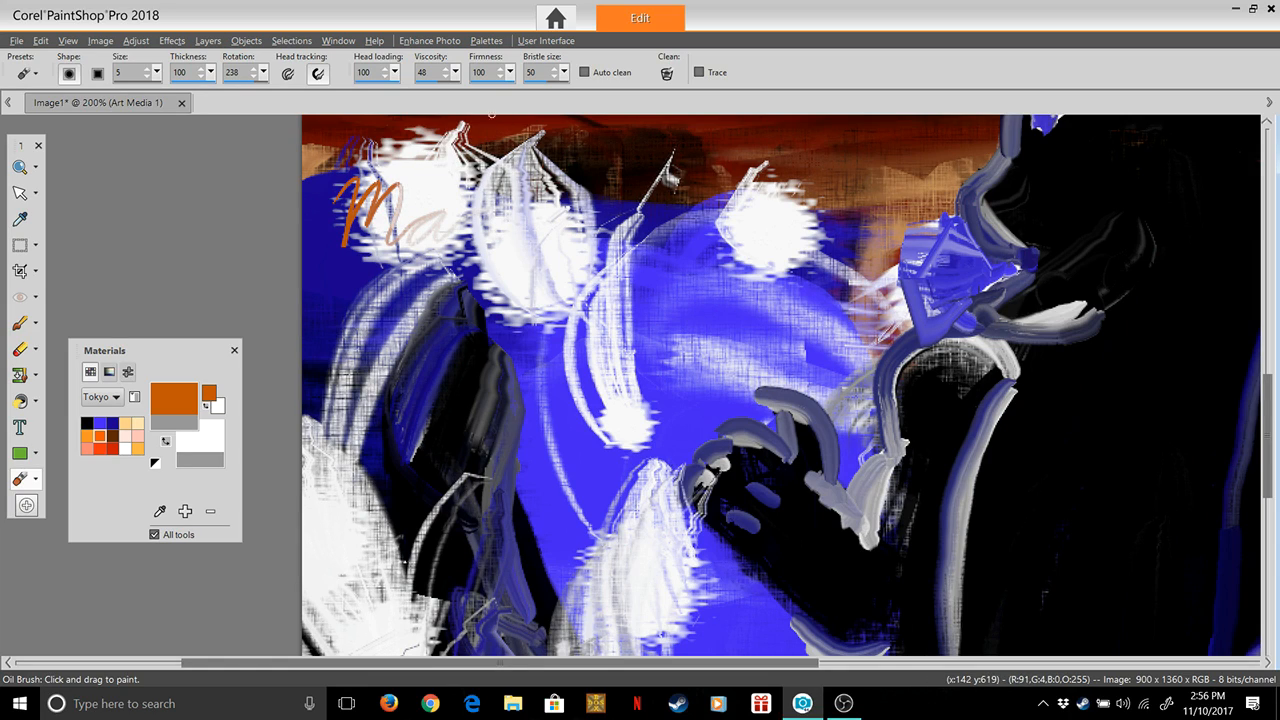
pyautogui.hotkey('ctrl', 'z')
pyautogui.hotkey('ctrl', 'z')
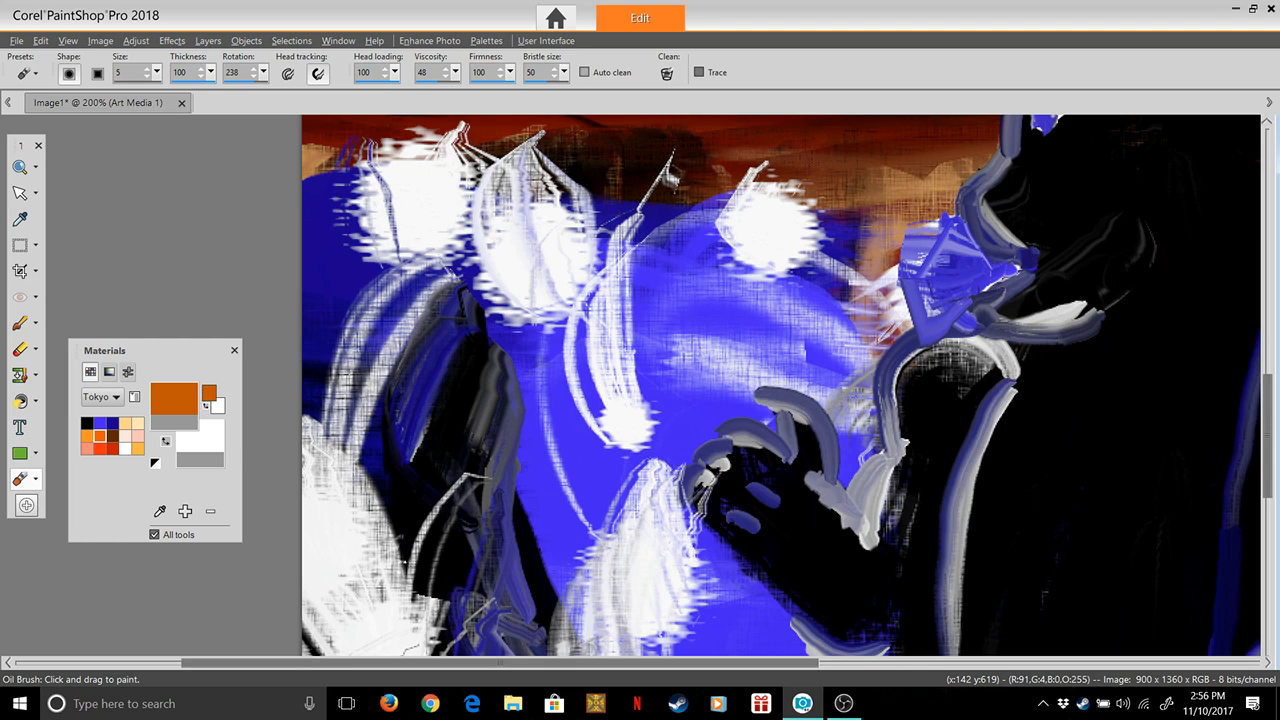
# Enable Auto clean for the Oil Brush and handwrite "Mad" in orange across the left-hand foam
pyautogui.click(586, 72)
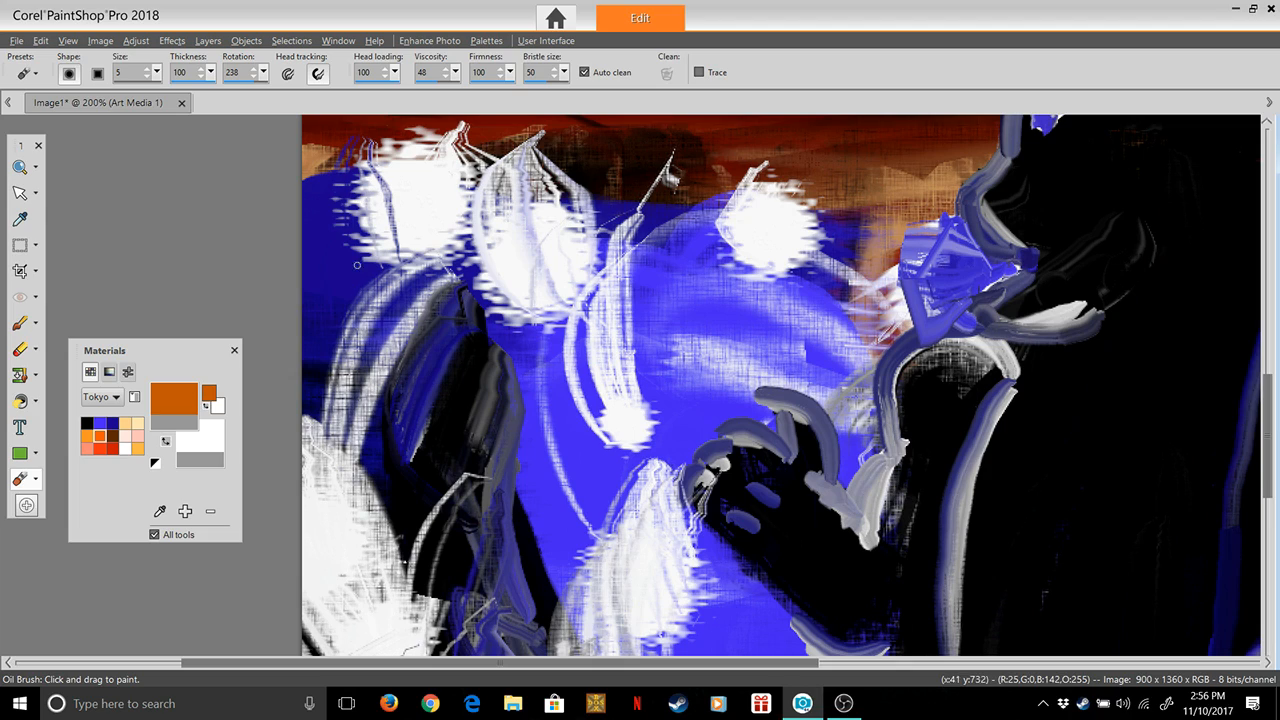
pyautogui.moveTo(318, 209)
pyautogui.mouseDown()
pyautogui.moveTo(326, 259)
pyautogui.moveTo(365, 187)
pyautogui.moveTo(388, 190)
pyautogui.moveTo(390, 262)
pyautogui.mouseUp()
pyautogui.moveTo(455, 205)
pyautogui.mouseDown()
pyautogui.moveTo(425, 230)
pyautogui.moveTo(446, 225)
pyautogui.moveTo(445, 242)
pyautogui.moveTo(498, 210)
pyautogui.moveTo(534, 238)
pyautogui.moveTo(507, 246)
pyautogui.moveTo(607, 173)
pyautogui.moveTo(622, 140)
pyautogui.mouseUp()
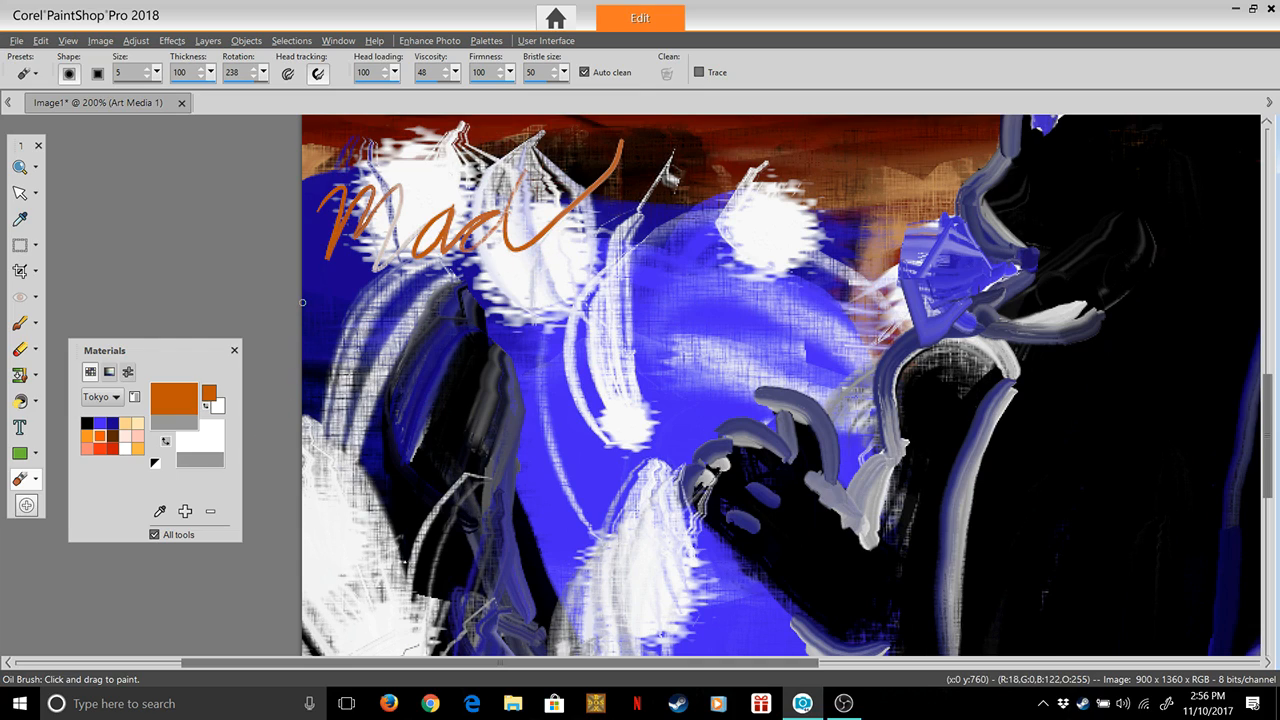
# Handwrite "Wolf" in orange beneath "Mad", redoing the letter l and ending in a long upward-sweeping tail
pyautogui.moveTo(300, 282)
pyautogui.mouseDown()
pyautogui.moveTo(328, 360)
pyautogui.moveTo(436, 268)
pyautogui.mouseUp()
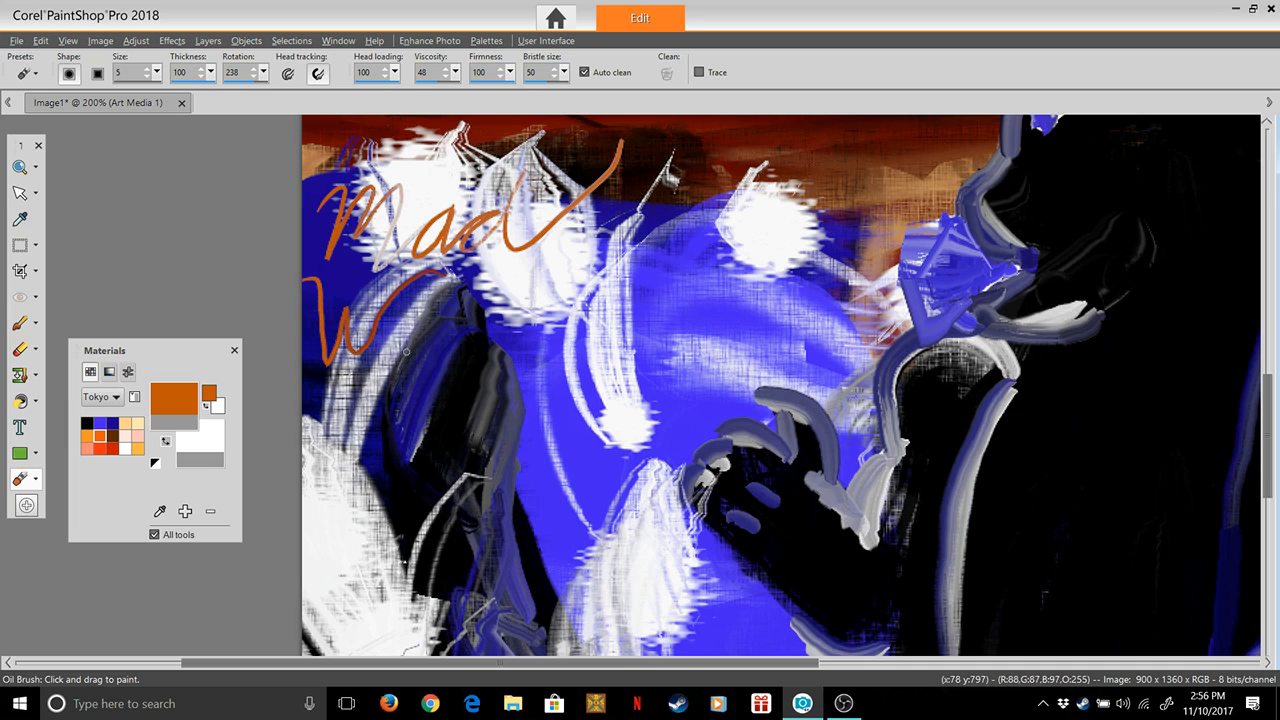
pyautogui.moveTo(418, 342)
pyautogui.mouseDown()
pyautogui.moveTo(420, 309)
pyautogui.moveTo(428, 329)
pyautogui.moveTo(417, 334)
pyautogui.moveTo(435, 322)
pyautogui.moveTo(410, 341)
pyautogui.moveTo(454, 289)
pyautogui.moveTo(454, 343)
pyautogui.mouseUp()
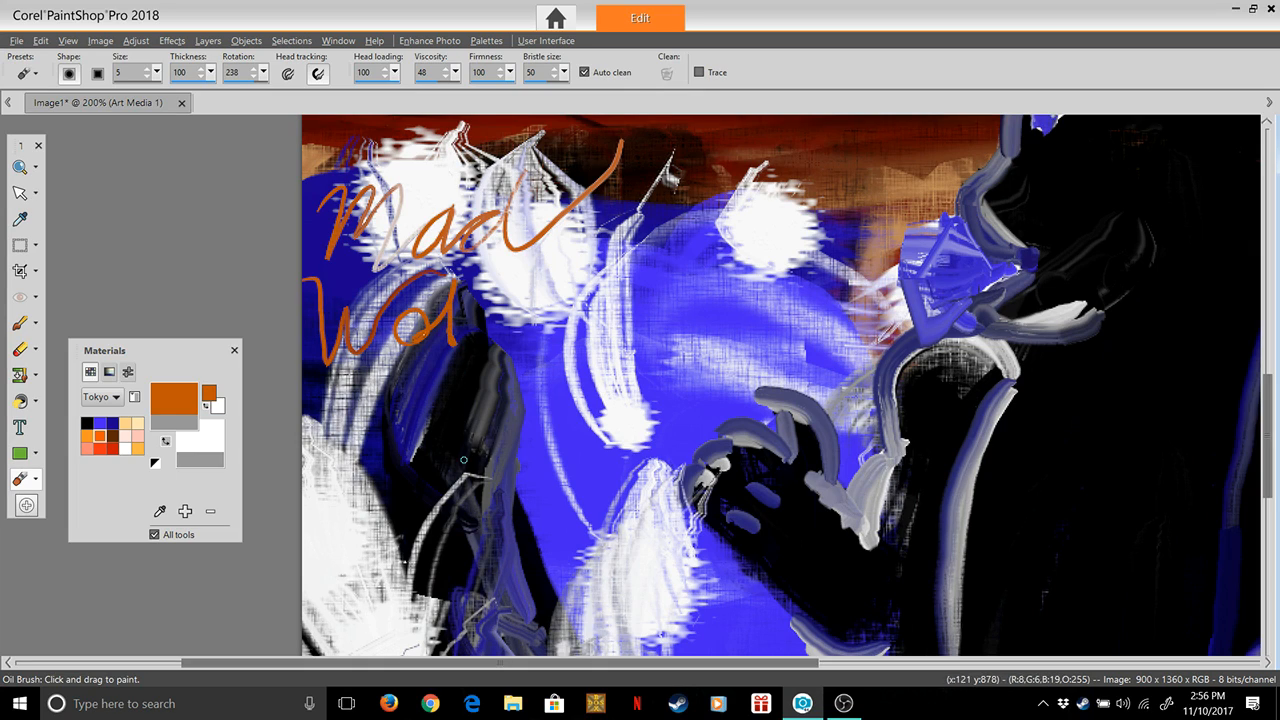
pyautogui.hotkey('ctrl', 'z')
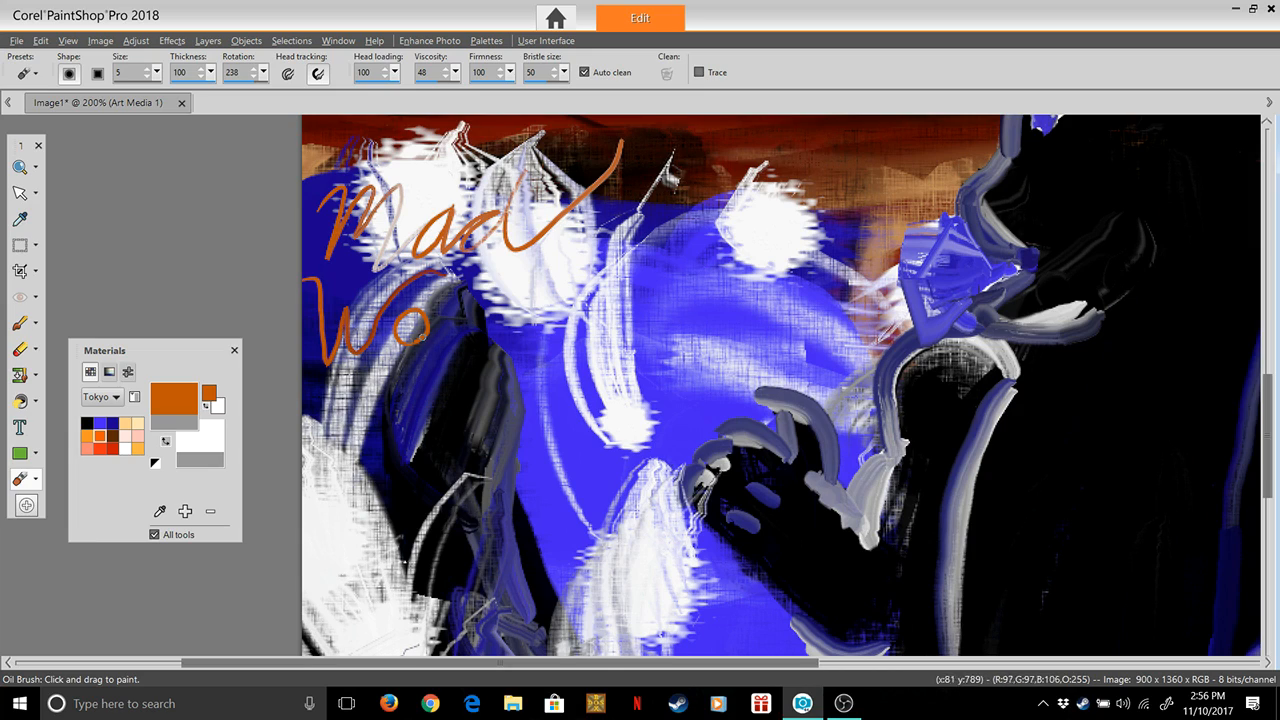
pyautogui.moveTo(410, 326)
pyautogui.mouseDown()
pyautogui.moveTo(452, 292)
pyautogui.moveTo(452, 330)
pyautogui.moveTo(472, 338)
pyautogui.mouseUp()
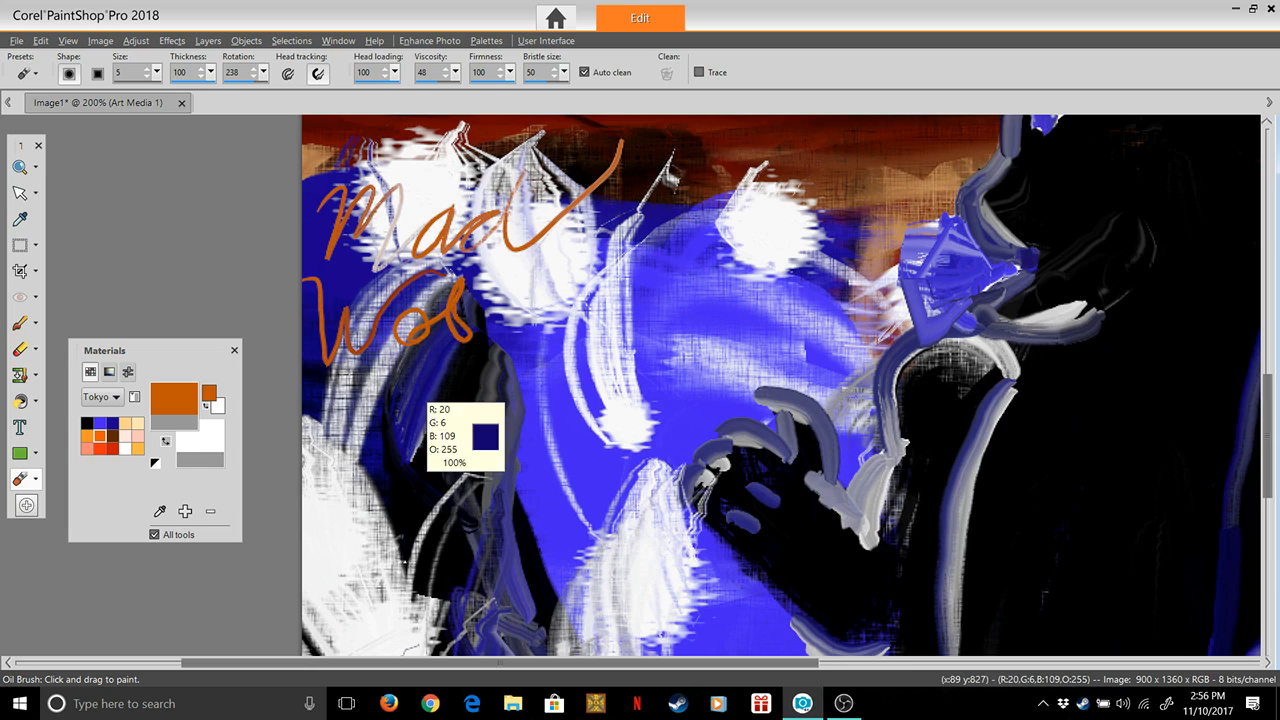
pyautogui.hotkey('ctrl', 'z')
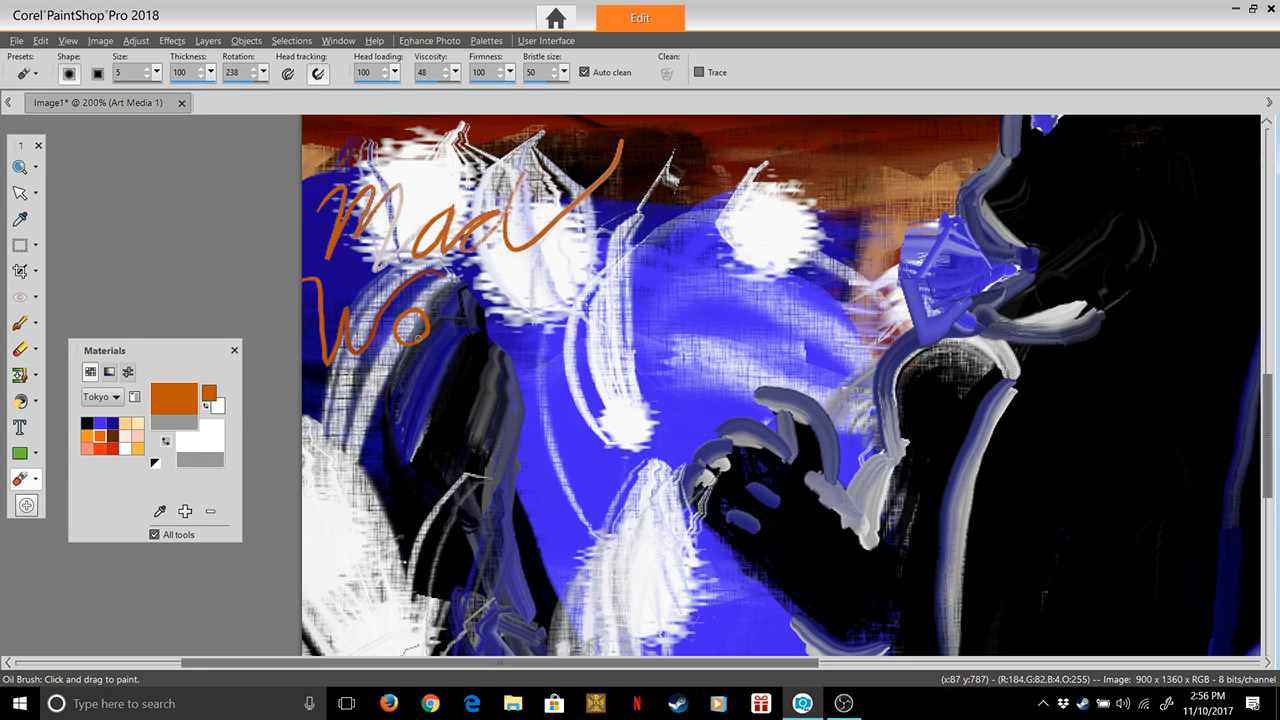
pyautogui.moveTo(412, 330)
pyautogui.mouseDown()
pyautogui.moveTo(449, 318)
pyautogui.moveTo(462, 291)
pyautogui.moveTo(452, 338)
pyautogui.moveTo(469, 326)
pyautogui.moveTo(495, 281)
pyautogui.moveTo(490, 262)
pyautogui.moveTo(483, 315)
pyautogui.moveTo(503, 337)
pyautogui.moveTo(577, 218)
pyautogui.moveTo(577, 270)
pyautogui.moveTo(499, 300)
pyautogui.moveTo(604, 228)
pyautogui.moveTo(664, 116)
pyautogui.mouseUp()
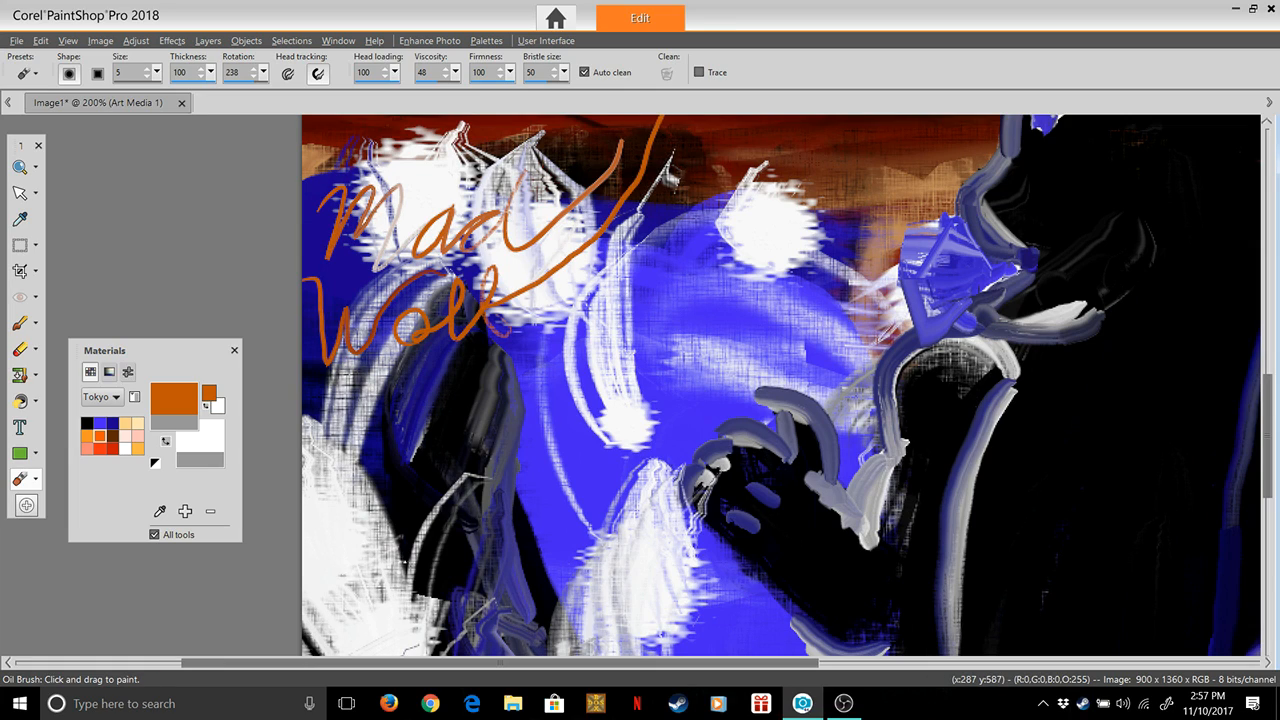
# Add another sweeping orange stroke between the signature's two tails and retrace the last leg of the M
pyautogui.moveTo(547, 262)
pyautogui.mouseDown()
pyautogui.moveTo(529, 265)
pyautogui.moveTo(598, 192)
pyautogui.moveTo(650, 45)
pyautogui.mouseUp()
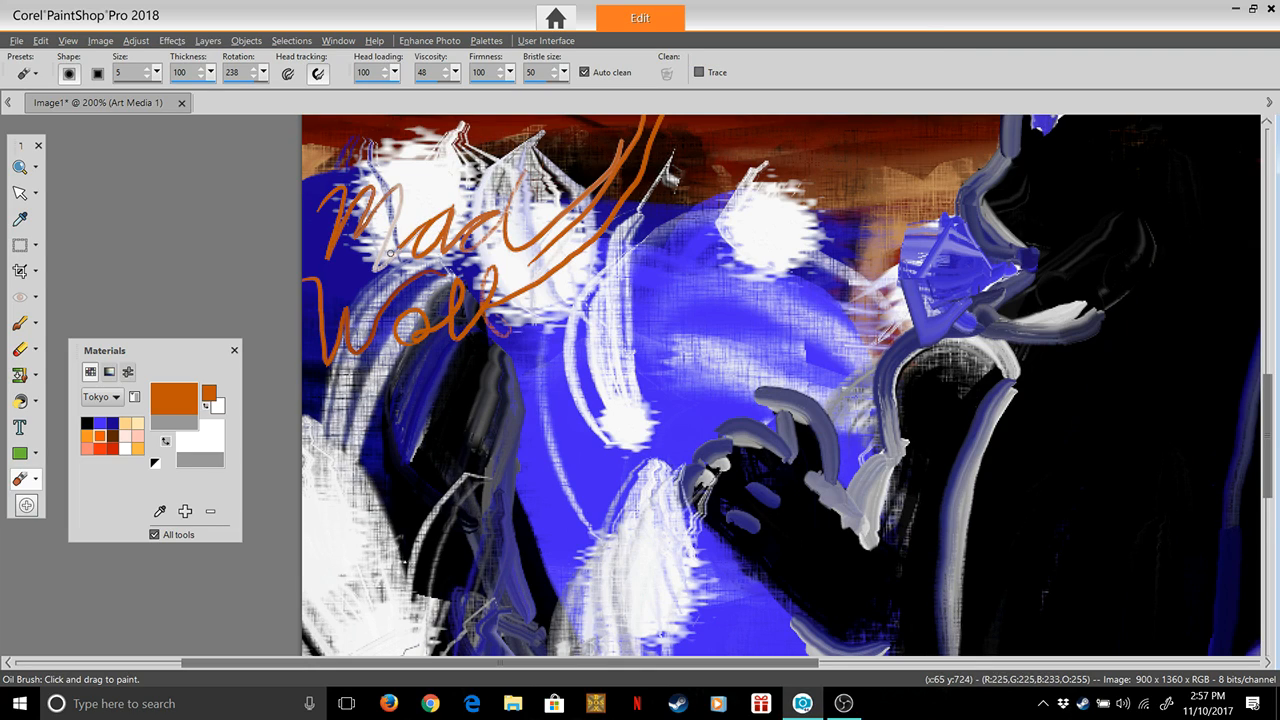
pyautogui.moveTo(389, 227); pyautogui.dragTo(398, 185)
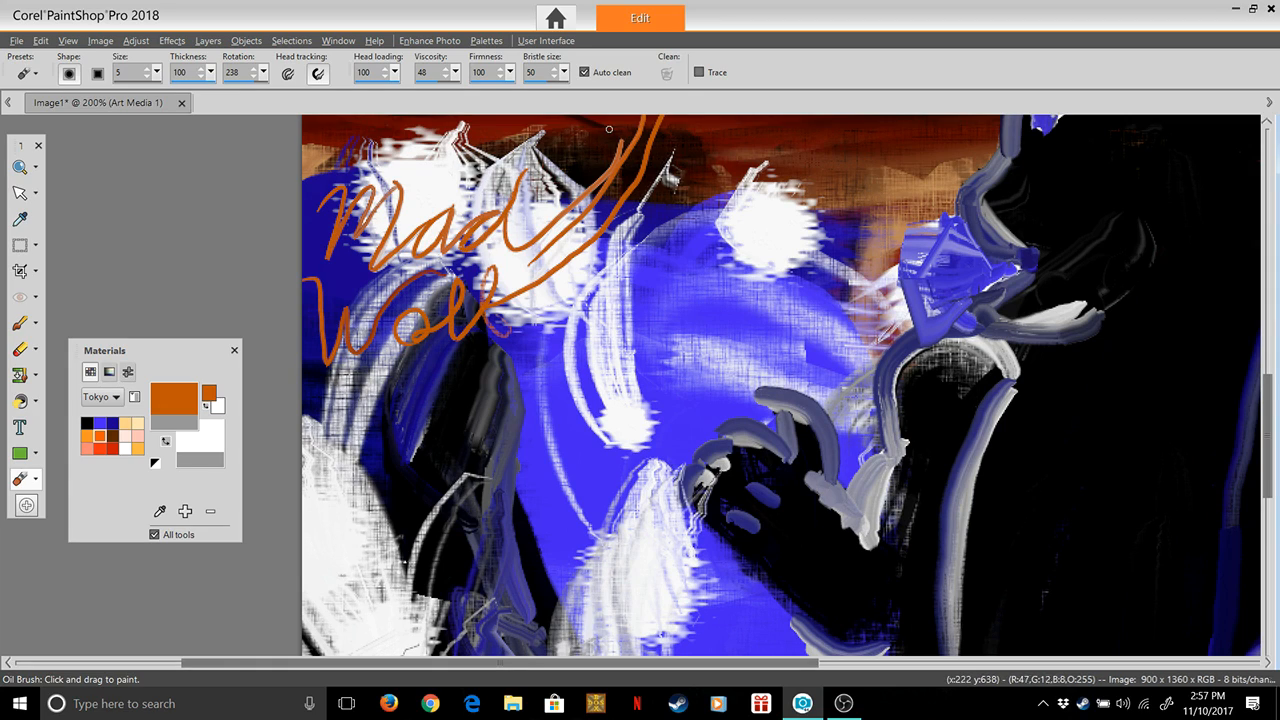
pyautogui.click(20, 167)
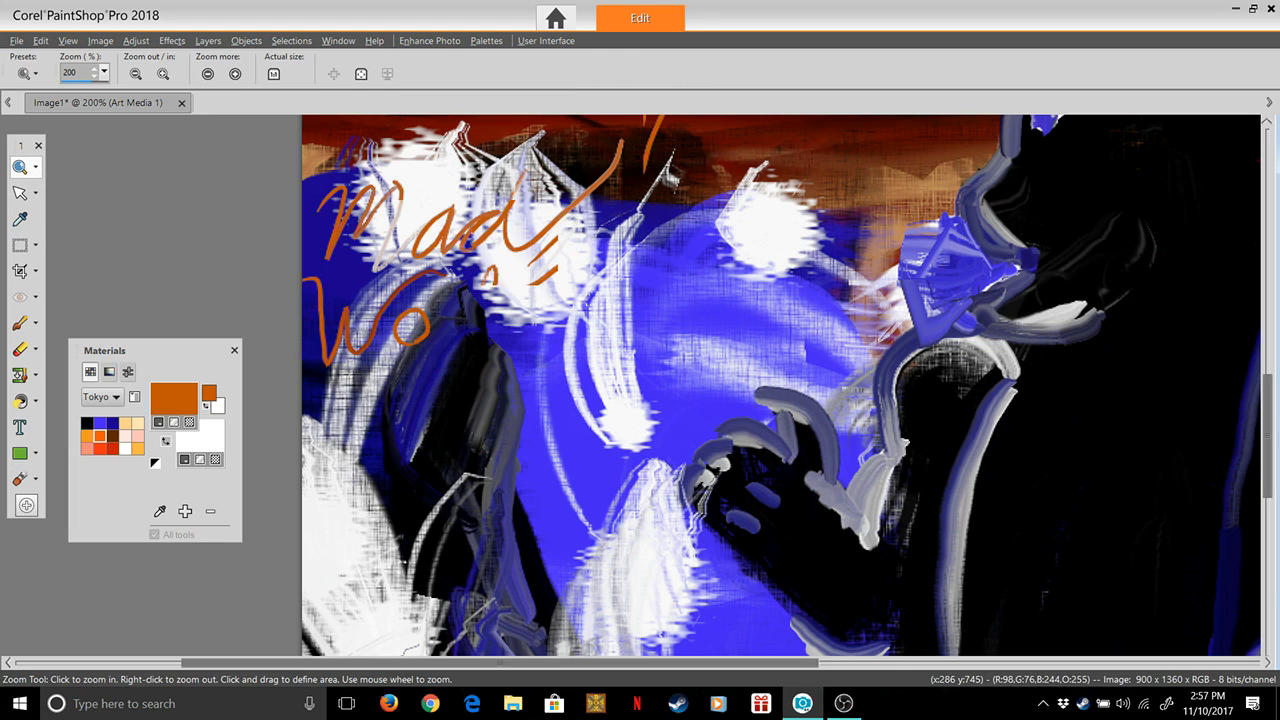
pyautogui.rightClick(593, 250)
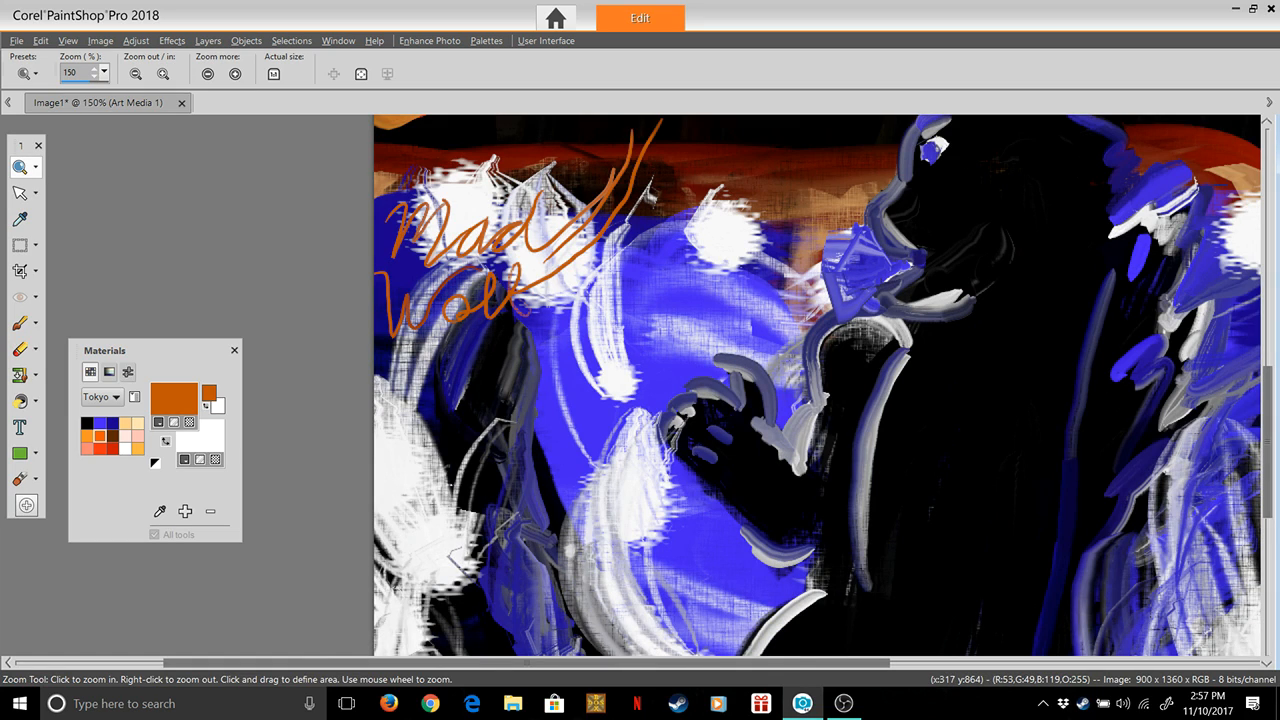
pyautogui.scroll(-5, 687, 392)
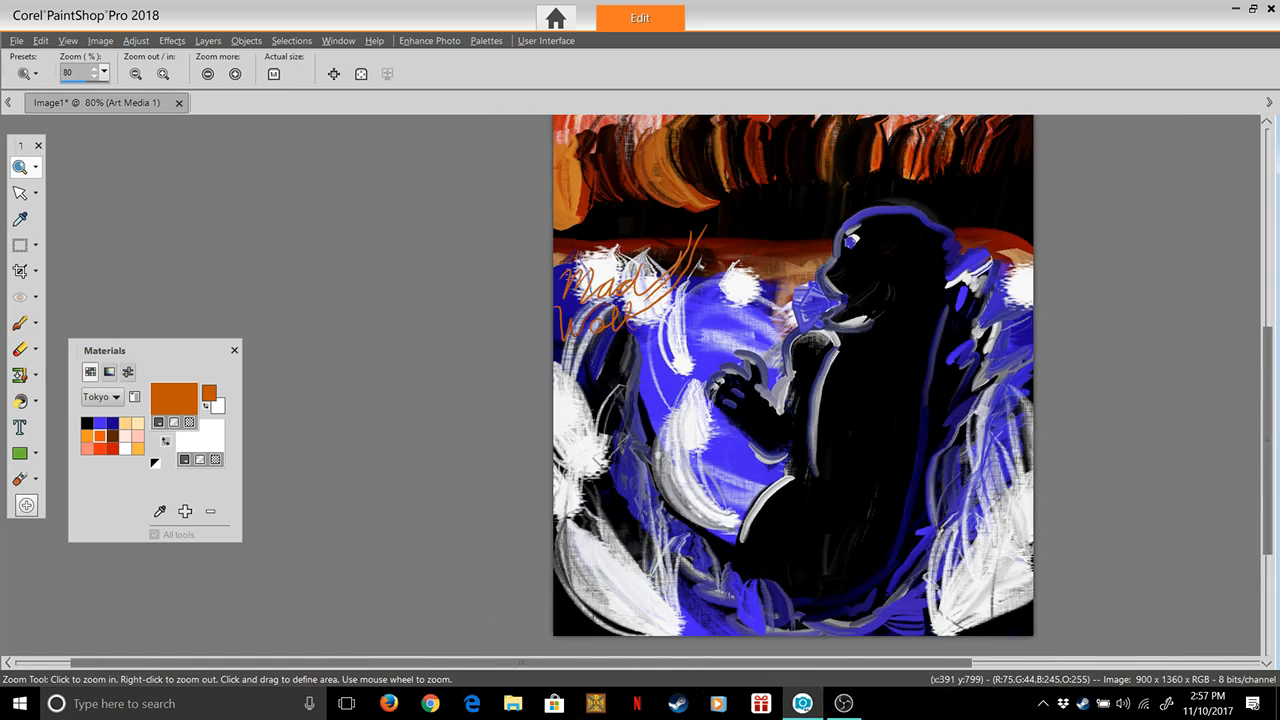